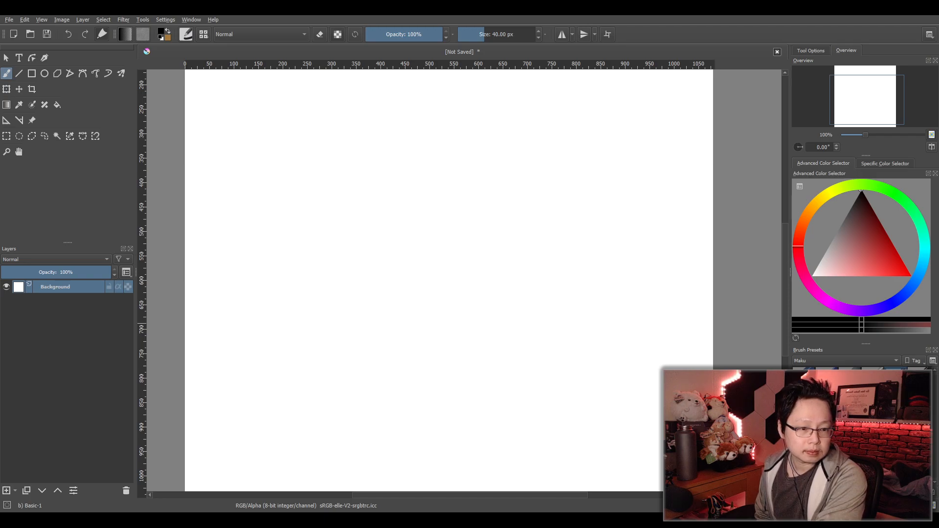
Switch to the Sketching-3 Leaky brush and set its size to 1 px.
mouse_move(511, 280)
left_mouse_down()
mouse_move(499, 247)
mouse_move(509, 266)
left_mouse_up()
key("slash")
left_click(496, 35)
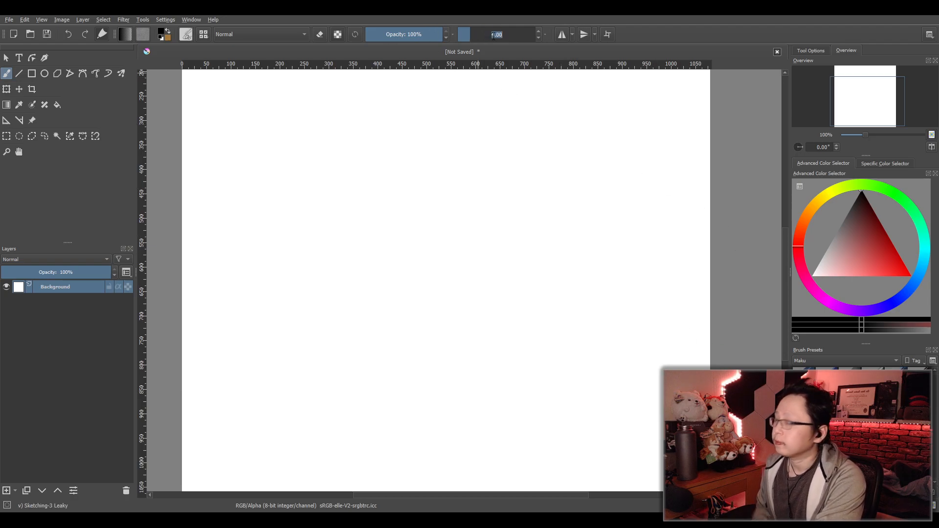
type("1")
key("Return")
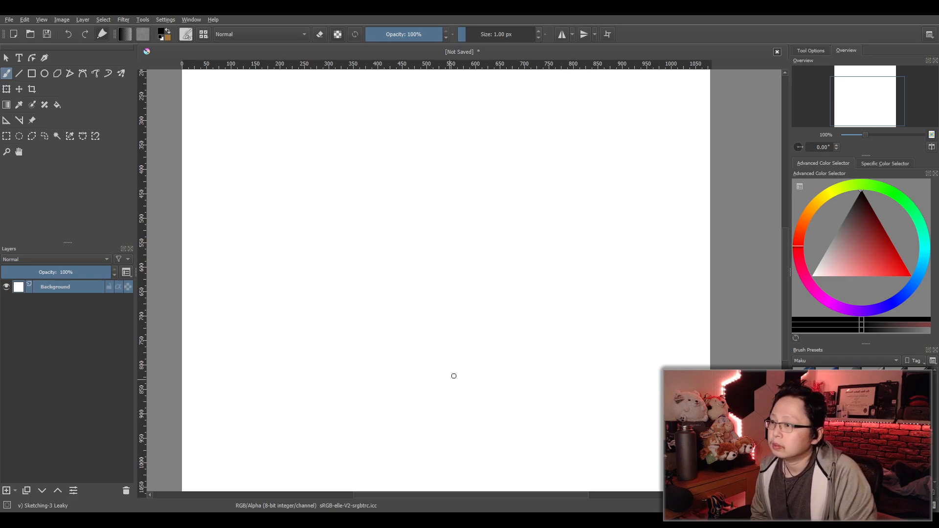
Try slanted, roughly parallel sketch strokes in the lower middle of the white background, clearing and undoing them between attempts.
left_click_drag(355, 431, 523, 388)
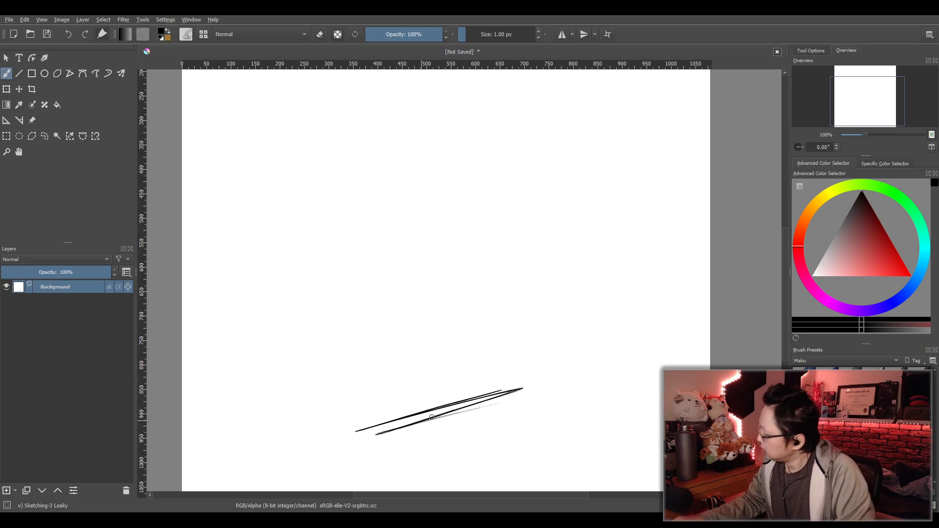
key("Delete")
mouse_move(357, 415)
left_mouse_down()
mouse_move(538, 362)
mouse_move(378, 428)
mouse_move(573, 365)
left_mouse_up()
key("ctrl+z")
key("ctrl+z")
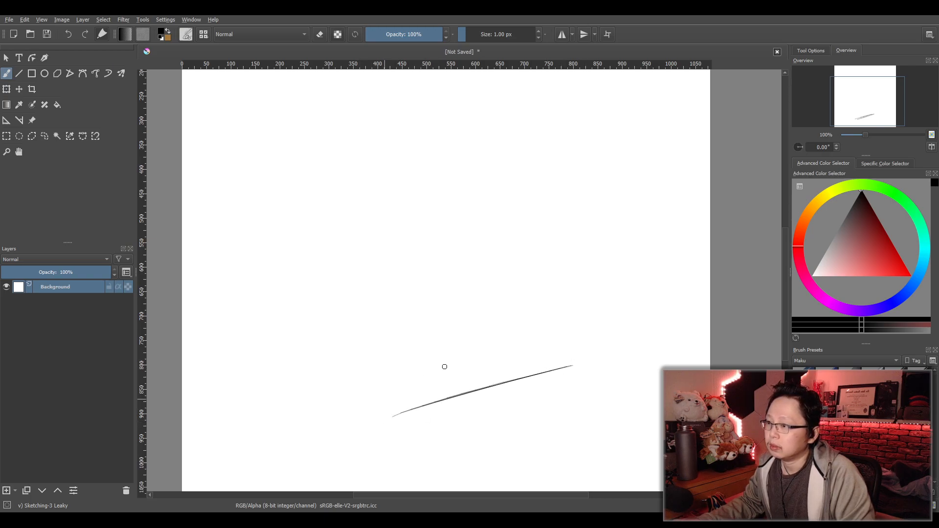
left_click_drag(377, 379, 419, 361)
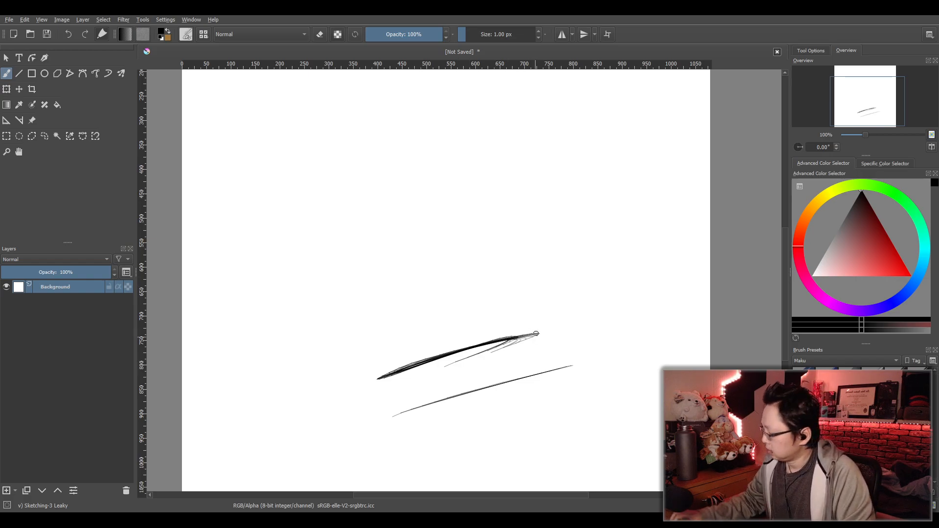
key("ctrl+z")
key("ctrl+z")
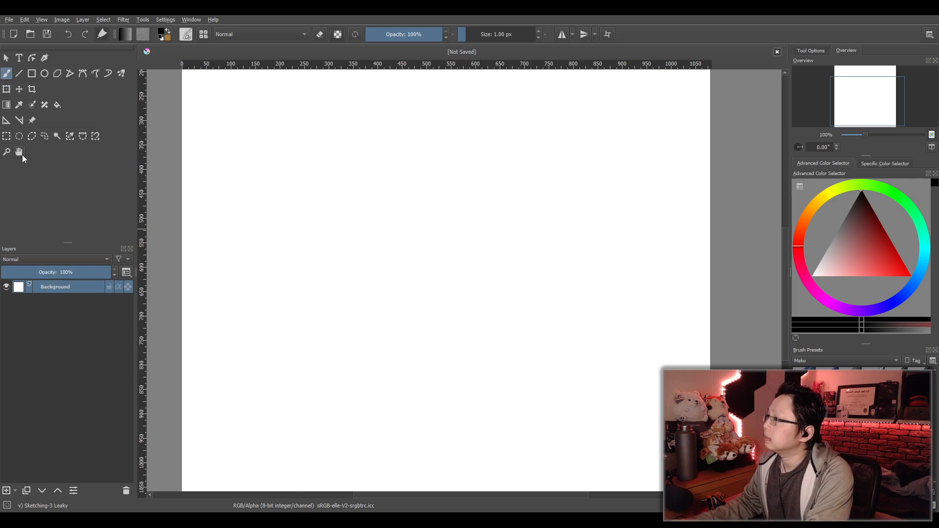
Fill the whole Background layer with black.
left_click(57, 105)
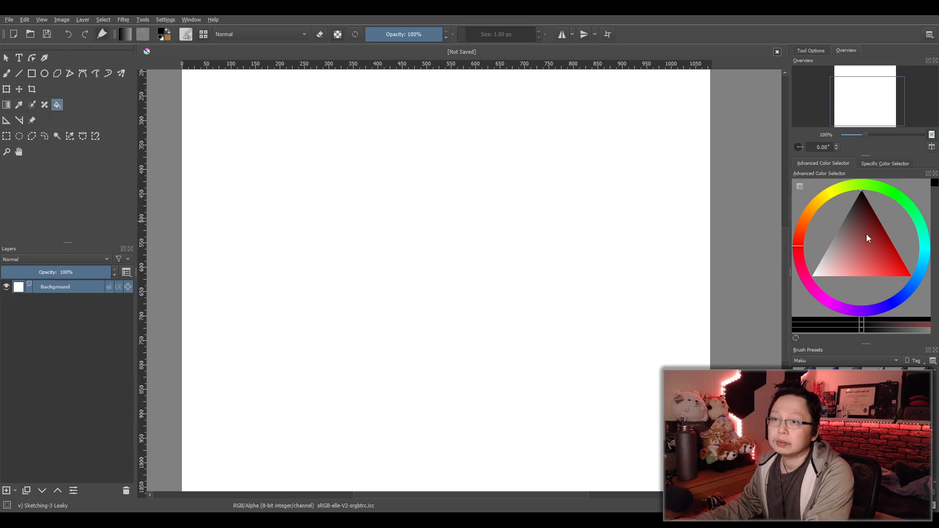
left_click(431, 301)
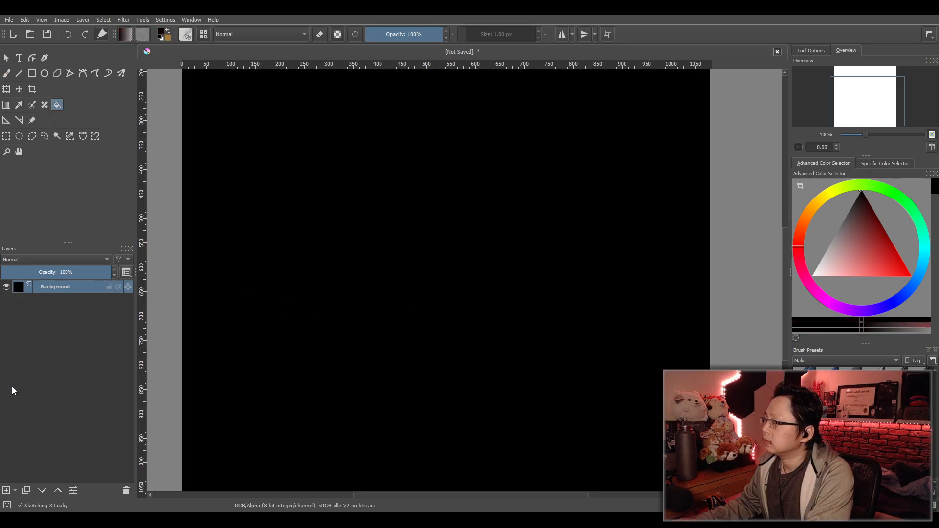
Add a new paint layer above the background and pick a mid grey for the Freehand Brush.
left_click(6, 490)
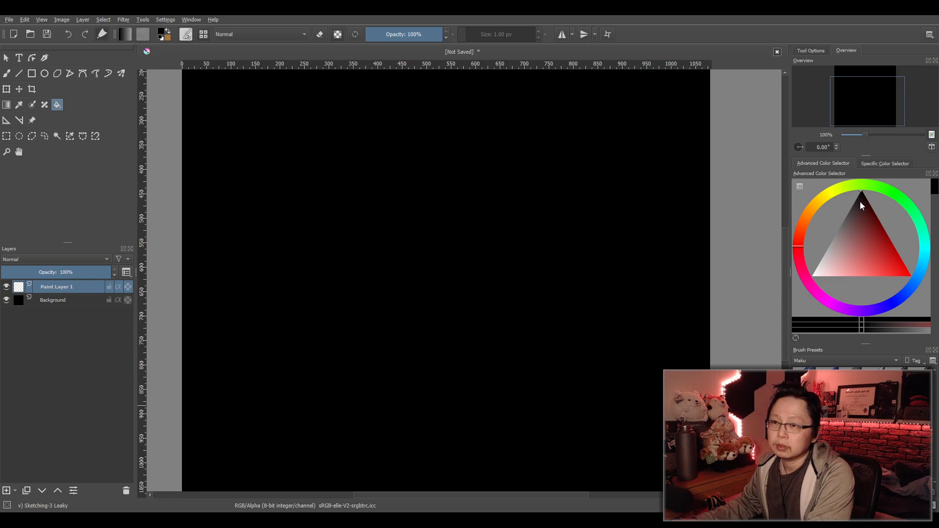
left_click_drag(842, 226, 832, 230)
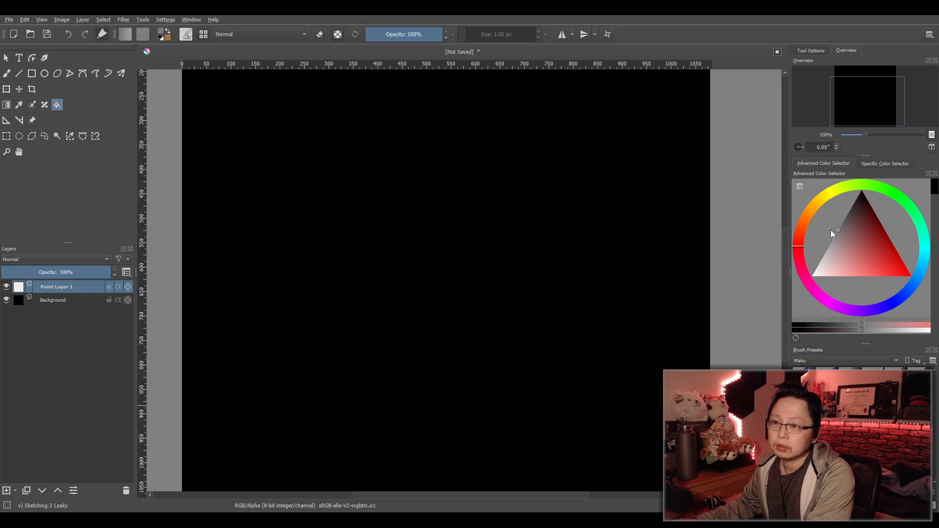
left_click(8, 75)
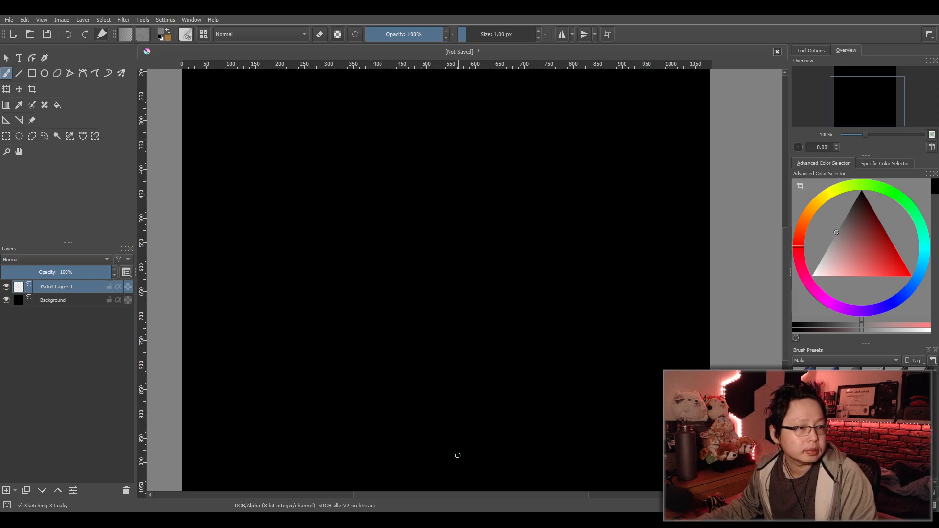
Try sketching crossing elongated, round-ended shapes in the lower middle of the canvas.
left_click_drag(446, 402, 525, 357)
key("ctrl+z")
mouse_move(443, 393)
left_mouse_down()
mouse_move(504, 358)
mouse_move(517, 359)
mouse_move(514, 366)
left_mouse_up()
mouse_move(456, 399)
left_mouse_down()
mouse_move(508, 370)
mouse_move(495, 380)
left_mouse_up()
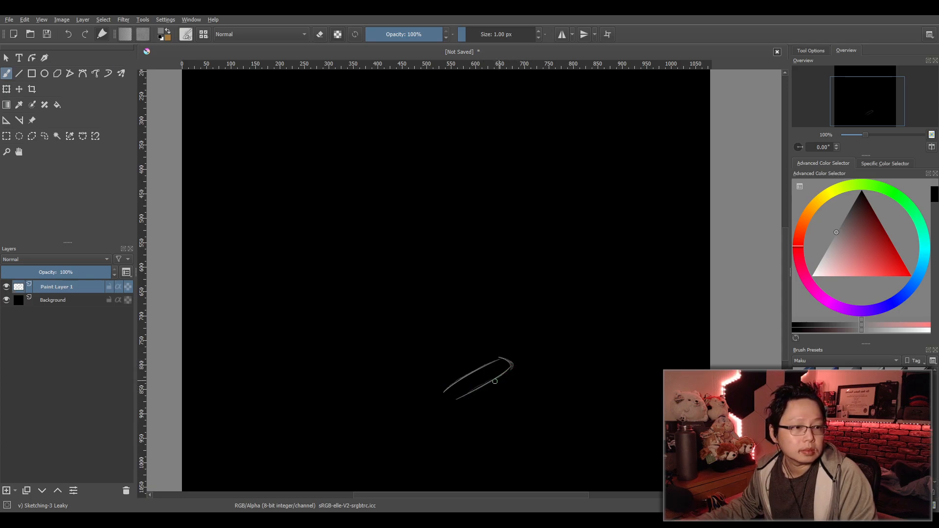
mouse_move(493, 380)
left_mouse_down()
mouse_move(525, 376)
mouse_move(531, 388)
mouse_move(479, 392)
left_mouse_up()
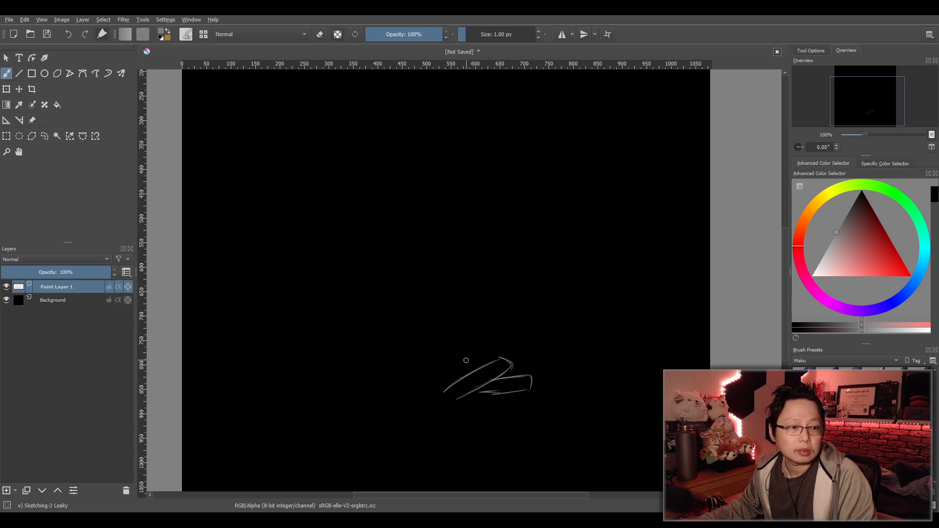
mouse_move(491, 360)
left_mouse_down()
mouse_move(427, 364)
mouse_move(453, 372)
mouse_move(445, 372)
left_mouse_up()
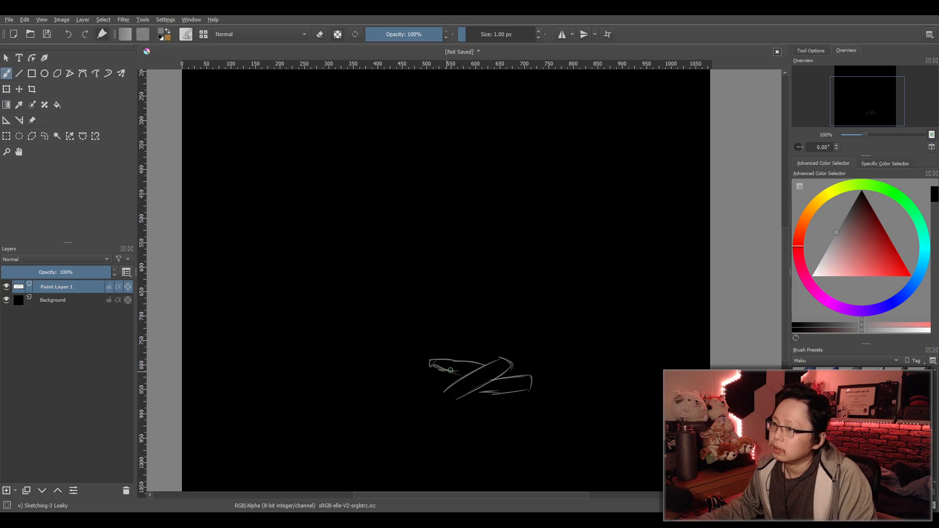
Undo all the crossing strokes to empty the paint layer.
key("ctrl+z")
key("ctrl+z")
key("ctrl+z")
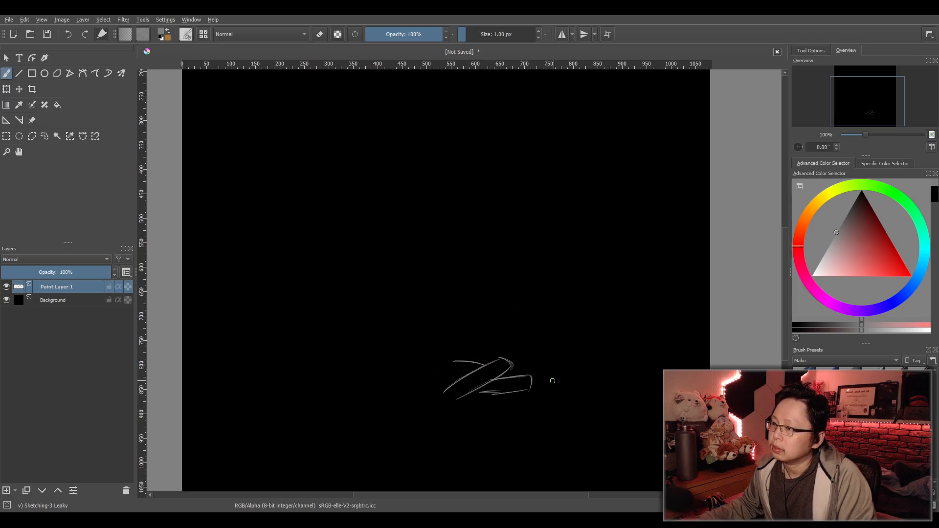
key("ctrl+z")
key("ctrl+z")
key("ctrl+z")
key("ctrl+z")
key("ctrl+z")
key("ctrl+z")
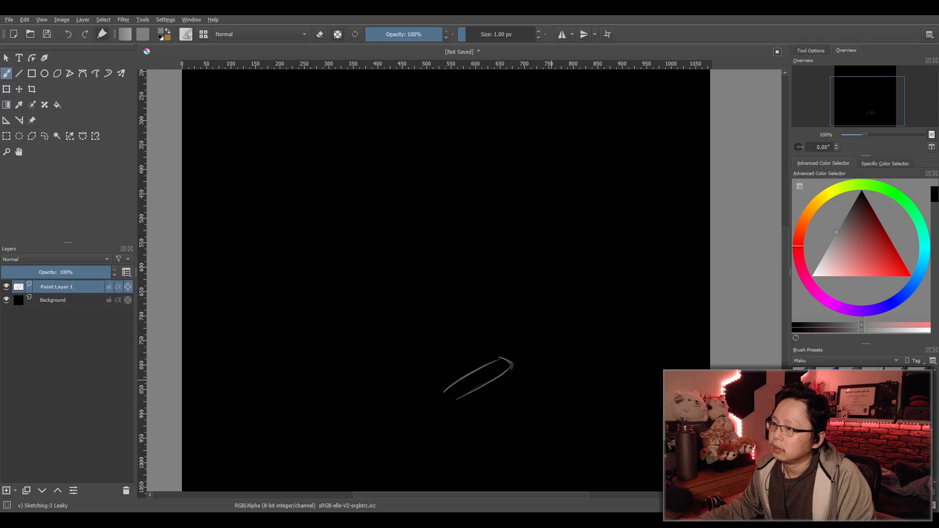
key("ctrl+z")
key("ctrl+z")
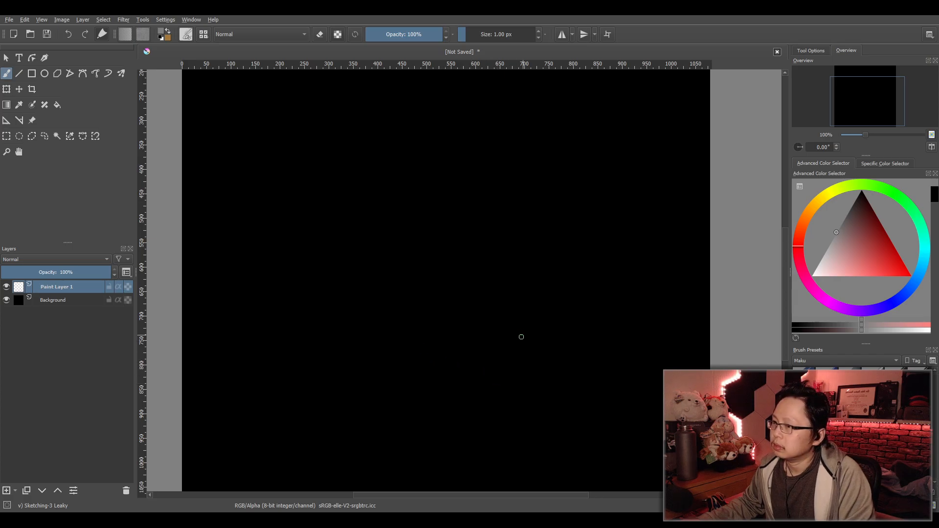
Try sketching a leaf-shaped outline from an upper arc and a lower curve, then undo the strokes.
scroll(511, 347, "down", 1)
scroll(503, 343, "up", 1)
mouse_move(503, 348)
left_mouse_down()
mouse_move(496, 323)
mouse_move(446, 321)
mouse_move(321, 356)
mouse_move(497, 380)
mouse_move(485, 324)
mouse_move(311, 348)
mouse_move(547, 326)
left_mouse_up()
key("ctrl+z")
key("ctrl+z")
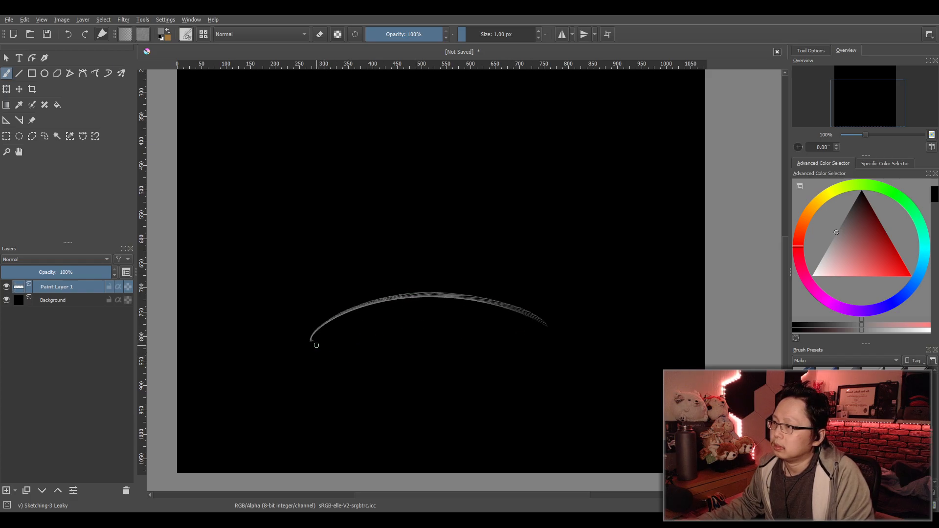
left_click_drag(307, 341, 520, 374)
left_click_drag(546, 322, 507, 370)
key("ctrl+z")
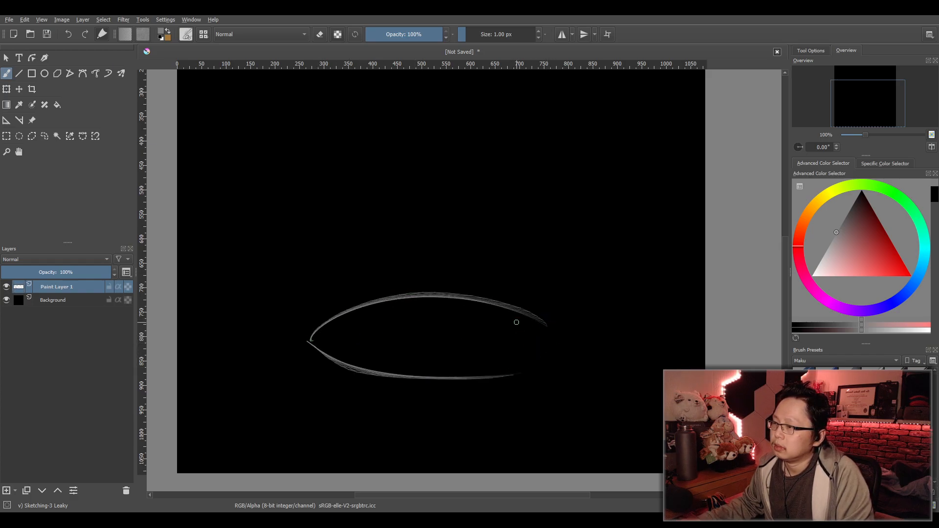
key("ctrl+z")
key("ctrl+z")
Sketch a closed horizontal leaf-shaped outline about 550 px wide and 160 px high in the lower half of the canvas.
left_click_drag(311, 325, 577, 309)
left_click_drag(309, 322, 563, 376)
key("ctrl+z")
left_click_drag(306, 323, 569, 337)
mouse_move(575, 304)
left_mouse_down()
mouse_move(558, 333)
mouse_move(526, 345)
left_mouse_up()
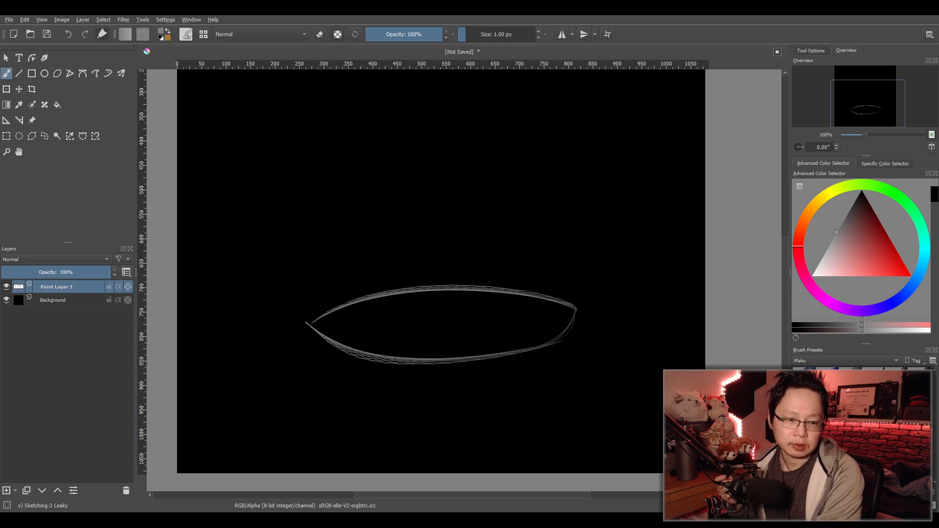
Try adding an angular shape below the left end of the leaf outline, then undo its strokes.
left_click_drag(603, 329, 574, 315)
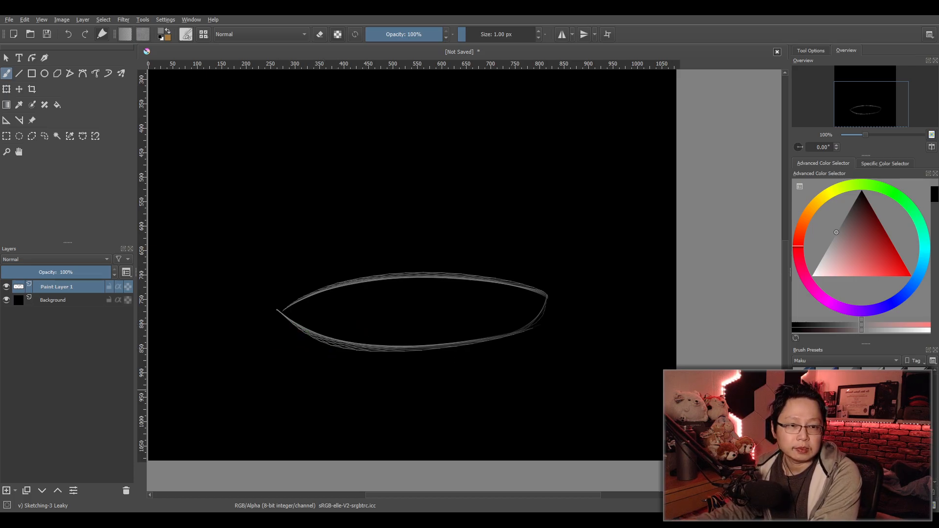
left_click_drag(518, 338, 555, 335)
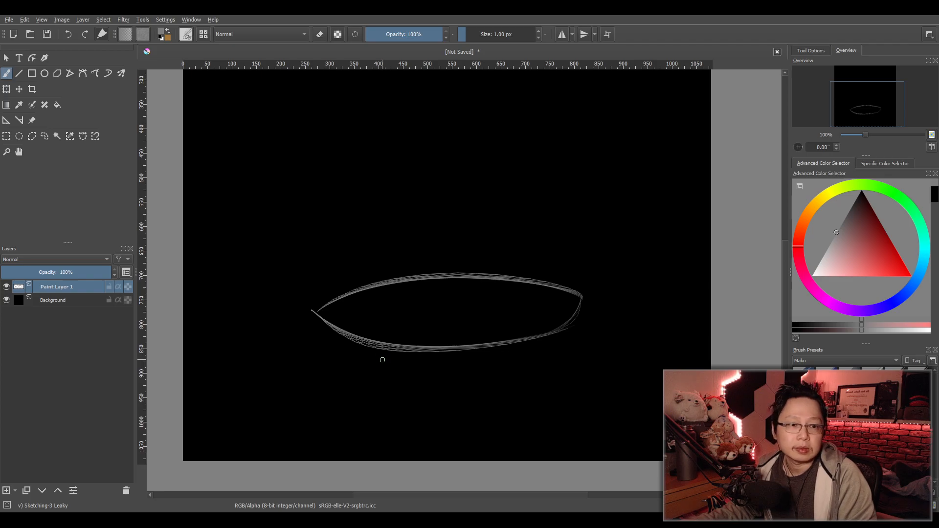
left_click_drag(366, 345, 345, 362)
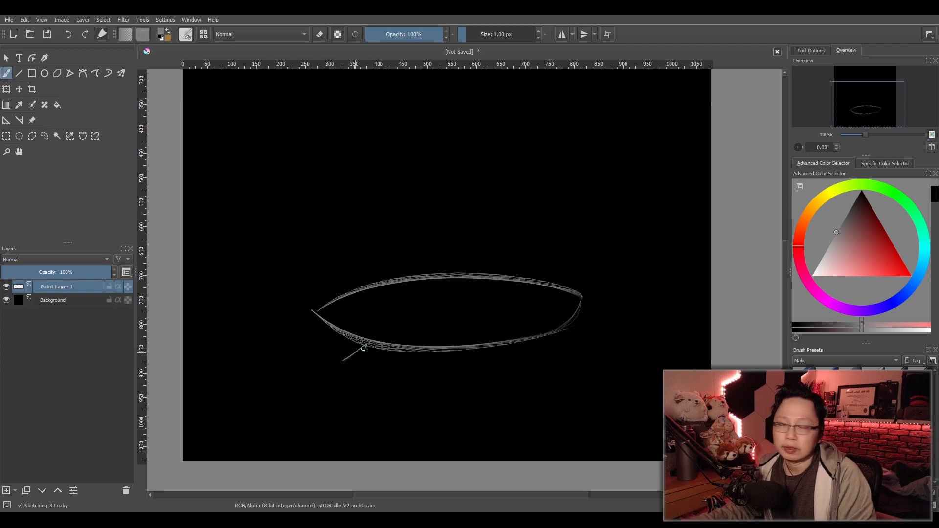
mouse_move(340, 362)
left_mouse_down()
mouse_move(340, 382)
mouse_move(341, 365)
mouse_move(437, 388)
mouse_move(402, 394)
left_mouse_up()
key("ctrl+z")
key("ctrl+z")
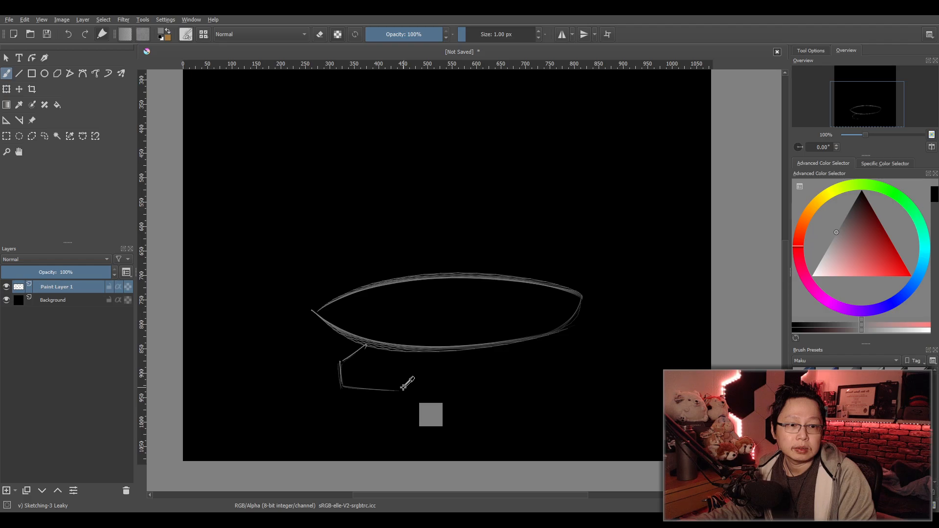
key("ctrl+z")
key("ctrl+z")
key("ctrl+z")
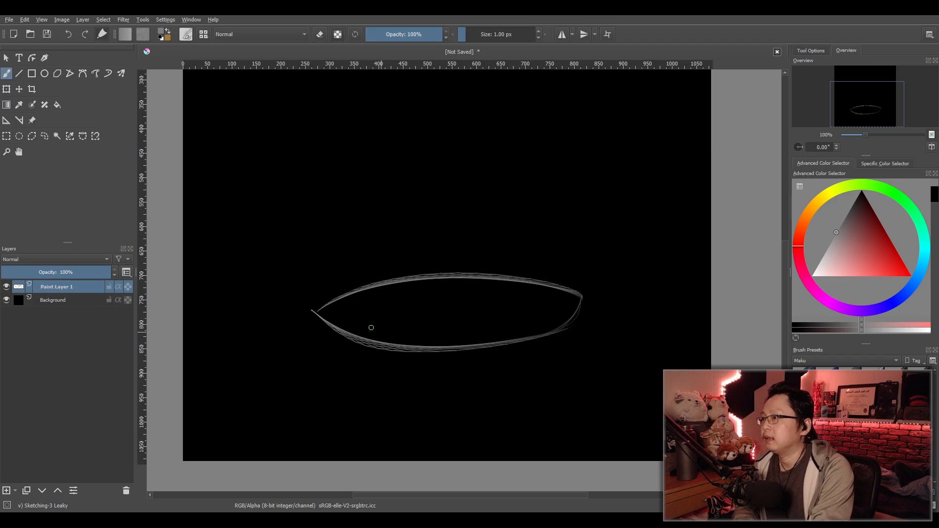
Try to rename the paint layer as d1.
double_click(49, 287)
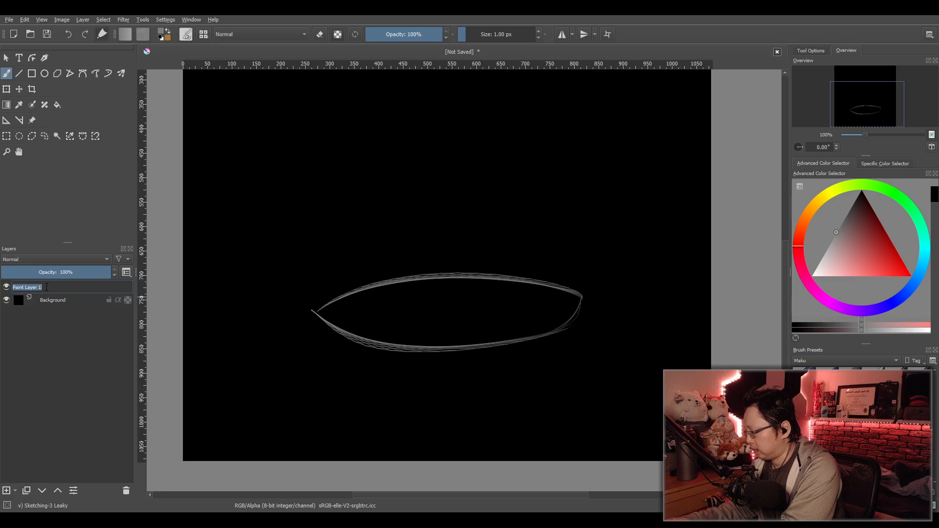
key("BackSpace")
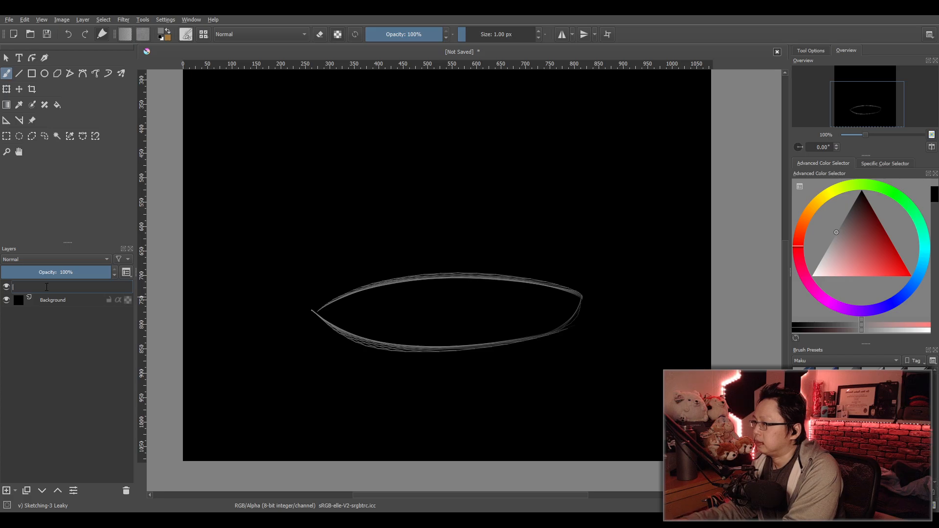
type("d1")
key("Return")
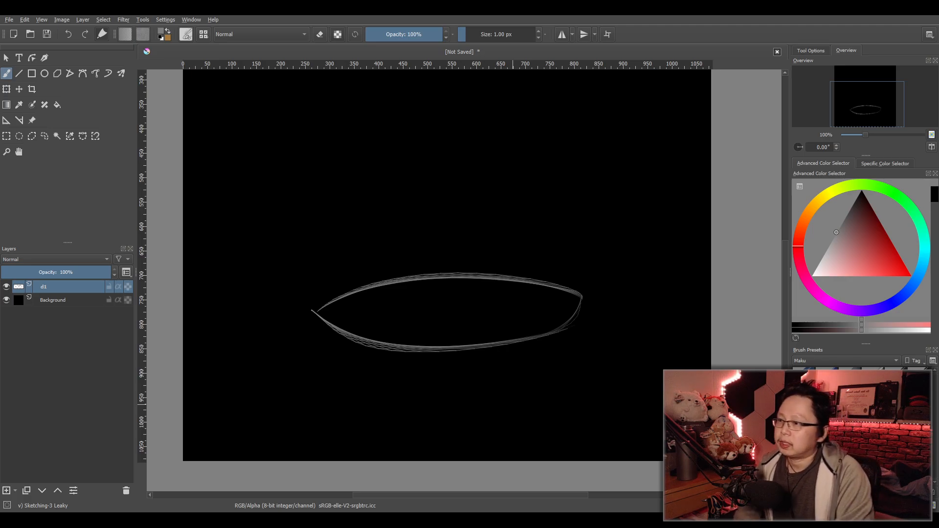
key("Escape")
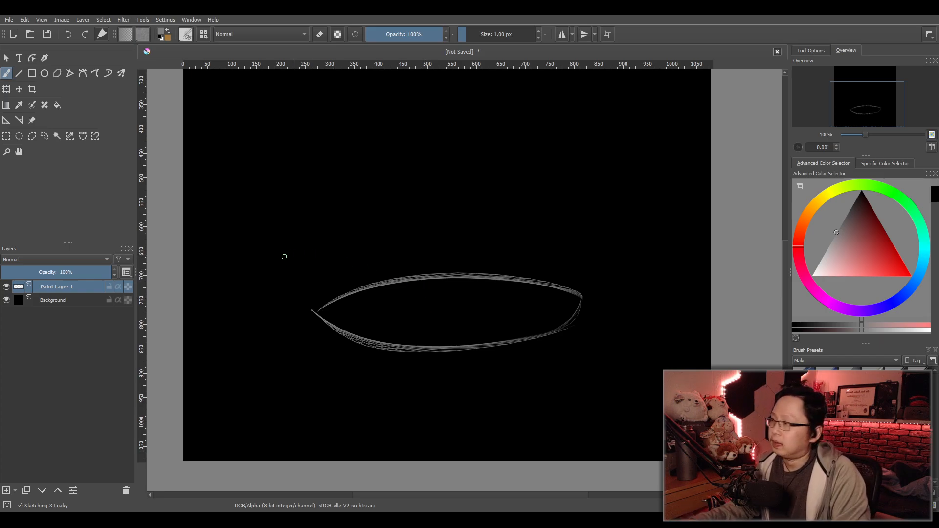
Rename the paint layer as p1.
double_click(61, 287)
type("p1")
key("Return")
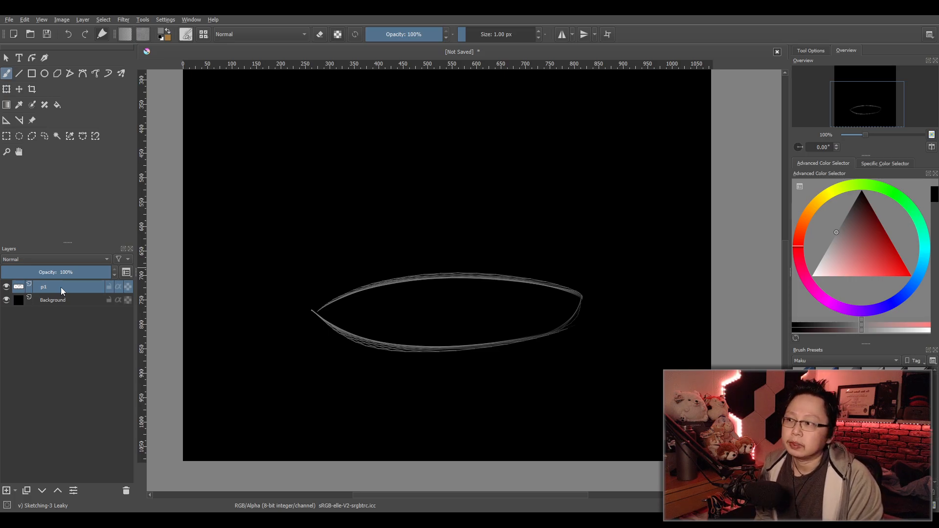
Erase the entire leaf outline from layer p1 with the 50 px Eraser Circle brush.
key("e")
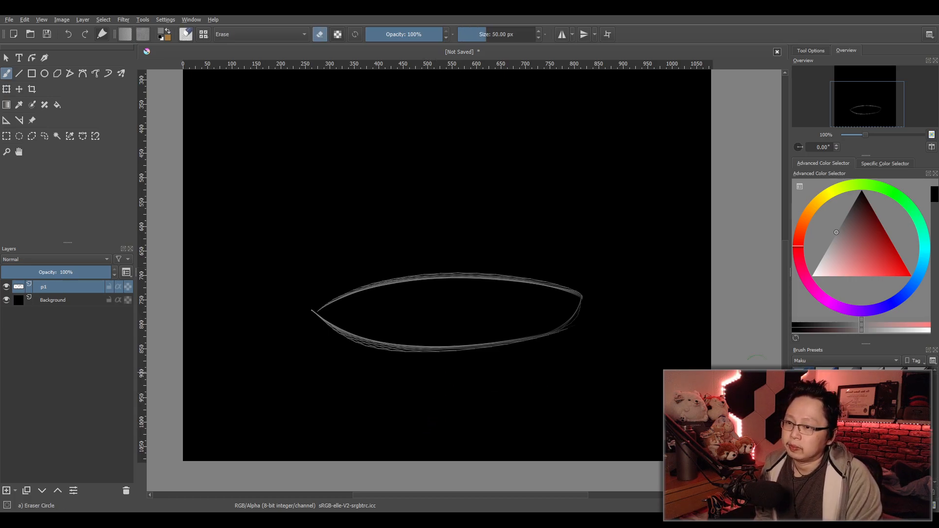
mouse_move(591, 281)
left_mouse_down()
mouse_move(531, 334)
mouse_move(574, 318)
mouse_move(586, 329)
mouse_move(526, 349)
mouse_move(318, 344)
mouse_move(340, 335)
mouse_move(353, 293)
mouse_move(379, 284)
mouse_move(574, 297)
left_mouse_up()
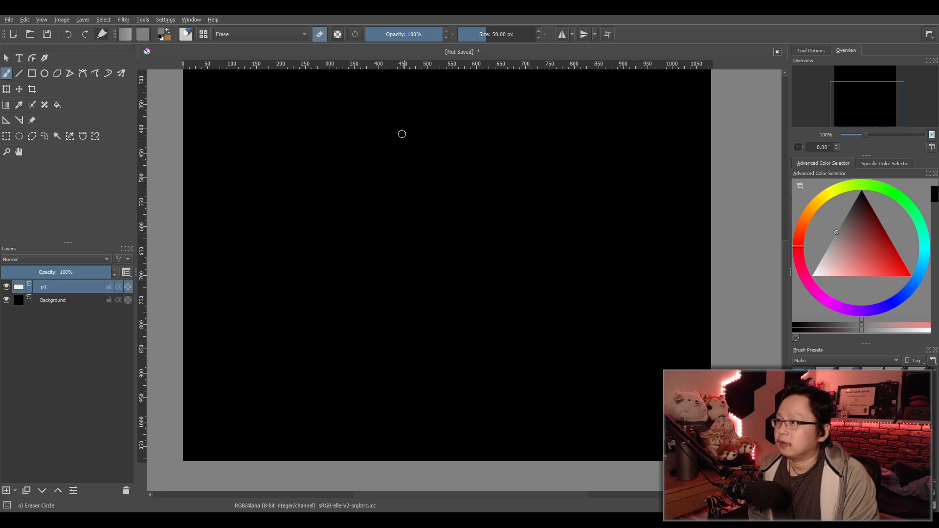
left_click_drag(315, 258, 385, 264)
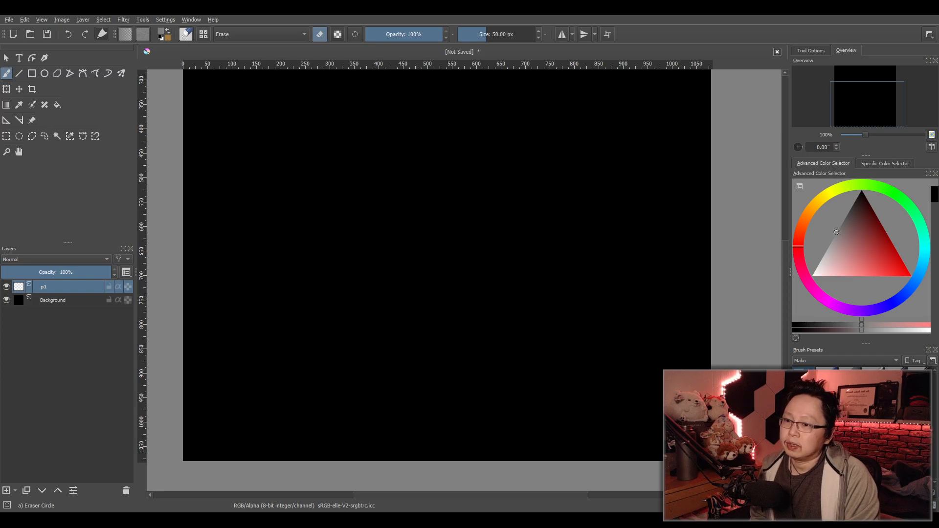
Draw one long wavy grey line with the Sketching-3 Leaky brush, winding outward in loops until it spans most of the canvas.
left_click(844, 392)
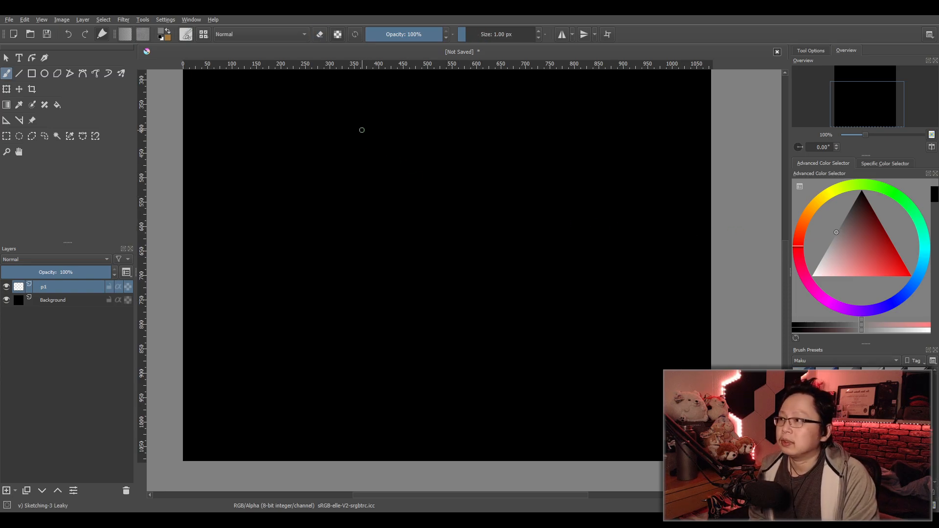
mouse_move(382, 124)
left_mouse_down()
mouse_move(303, 173)
mouse_move(347, 194)
mouse_move(451, 184)
mouse_move(340, 298)
mouse_move(431, 286)
mouse_move(486, 296)
mouse_move(417, 353)
mouse_move(422, 397)
mouse_move(542, 369)
mouse_move(590, 278)
mouse_move(484, 244)
mouse_move(514, 185)
mouse_move(506, 125)
mouse_move(427, 143)
mouse_move(424, 110)
mouse_move(342, 112)
mouse_move(252, 185)
mouse_move(287, 243)
mouse_move(333, 267)
mouse_move(290, 345)
mouse_move(376, 328)
mouse_move(340, 388)
mouse_move(392, 421)
mouse_move(544, 387)
mouse_move(655, 303)
mouse_move(588, 224)
mouse_move(578, 159)
mouse_move(543, 99)
mouse_move(457, 115)
mouse_move(380, 86)
mouse_move(288, 129)
mouse_move(206, 234)
mouse_move(260, 279)
mouse_move(265, 344)
mouse_move(308, 376)
mouse_move(306, 427)
mouse_move(406, 430)
mouse_move(557, 393)
mouse_move(660, 344)
mouse_move(693, 229)
mouse_move(611, 179)
mouse_move(624, 97)
mouse_move(457, 95)
mouse_move(362, 80)
mouse_move(267, 127)
mouse_move(218, 201)
left_mouse_up()
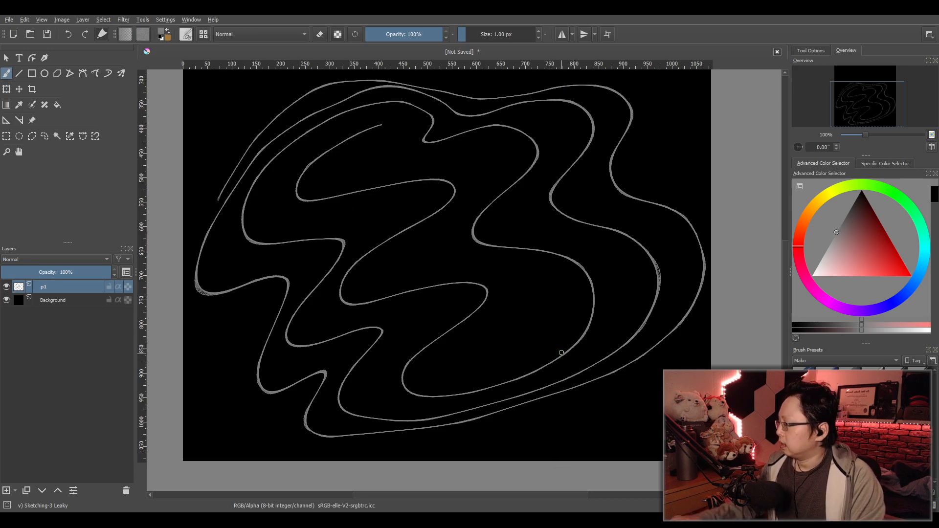
Clear the long wavy grey line from layer p1.
key("Delete")
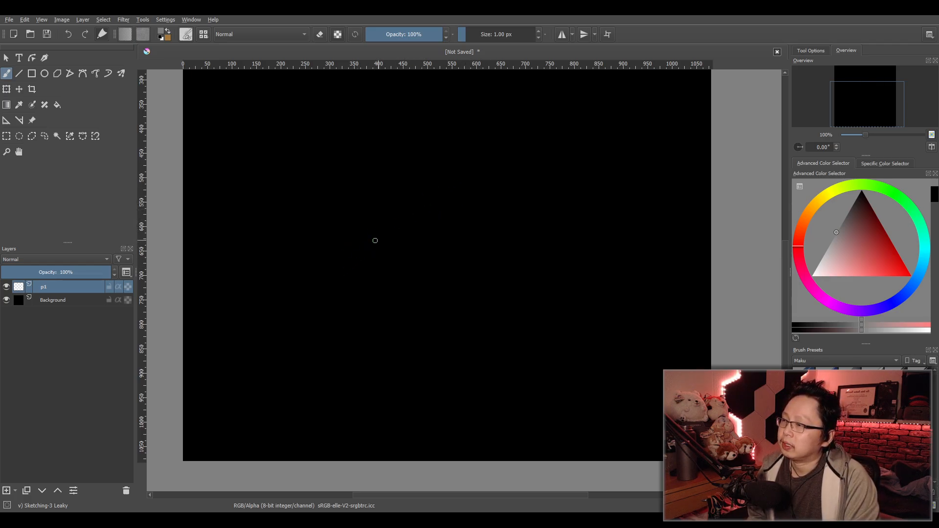
Draw about twenty long, nearly straight grey strokes across the canvas in vertical and diagonal directions, letting many cross.
mouse_move(316, 273)
left_mouse_down()
mouse_move(415, 196)
mouse_move(317, 272)
left_mouse_up()
left_click_drag(376, 314, 554, 199)
left_click_drag(560, 125, 552, 293)
left_click_drag(299, 159, 304, 356)
left_click_drag(302, 397, 528, 343)
left_click_drag(507, 233, 502, 352)
left_click_drag(605, 133, 594, 344)
left_click_drag(339, 130, 590, 78)
mouse_move(467, 109)
left_mouse_down()
mouse_move(441, 120)
mouse_move(322, 229)
left_mouse_up()
mouse_move(244, 70)
left_mouse_down()
mouse_move(263, 315)
mouse_move(478, 293)
left_mouse_up()
left_click_drag(568, 429, 582, 238)
left_click_drag(665, 130, 642, 402)
left_click_drag(392, 422, 633, 343)
left_click_drag(641, 102, 387, 299)
left_click_drag(334, 115, 482, 307)
left_click_drag(330, 400, 565, 131)
left_click_drag(635, 130, 443, 408)
left_click_drag(321, 145, 490, 401)
left_click_drag(584, 152, 572, 397)
left_click_drag(255, 346, 609, 198)
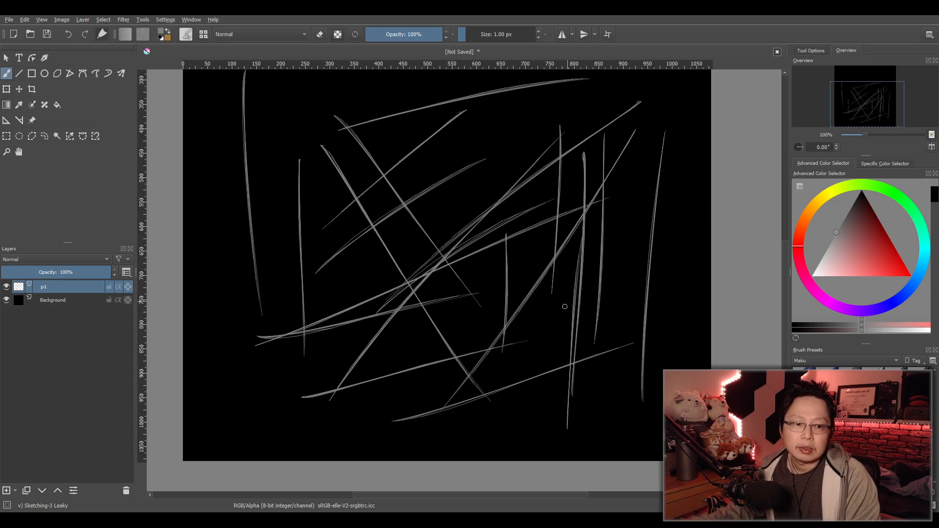
Undo all the long straight strokes until layer p1 is empty.
key("ctrl+z")
key("ctrl+z")
key("ctrl+z")
key("ctrl+z")
key("ctrl+z")
key("ctrl+z")
key("ctrl+z")
key("ctrl+z")
key("ctrl+z")
key("ctrl+z")
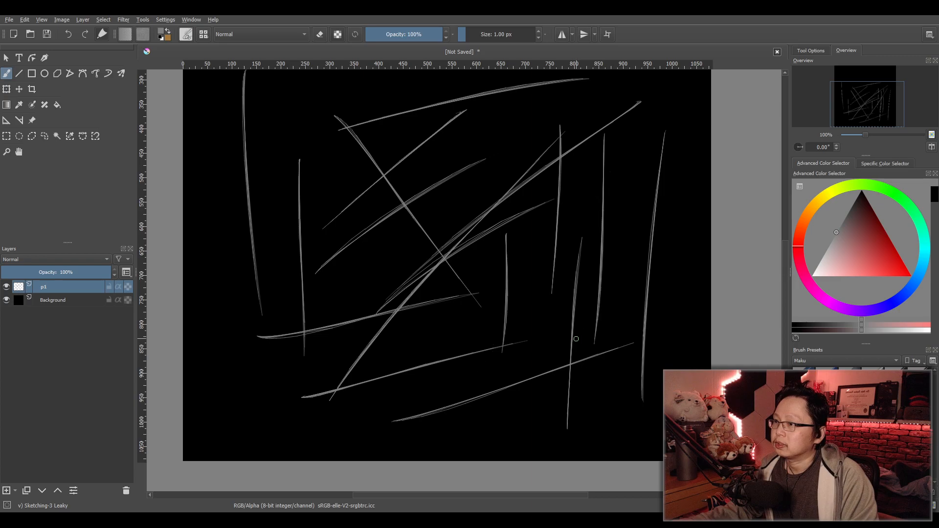
key("ctrl+z")
key("ctrl+z")
key("ctrl+z")
key("ctrl+z")
key("ctrl+z")
key("ctrl+z")
key("ctrl+z")
key("ctrl+z")
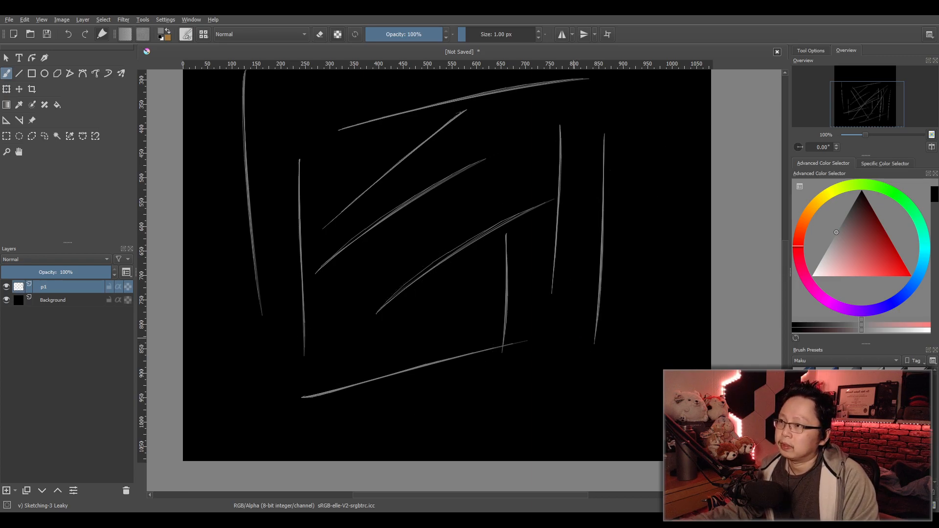
key("ctrl+z")
key("ctrl+z")
key("ctrl+z")
key("ctrl+z")
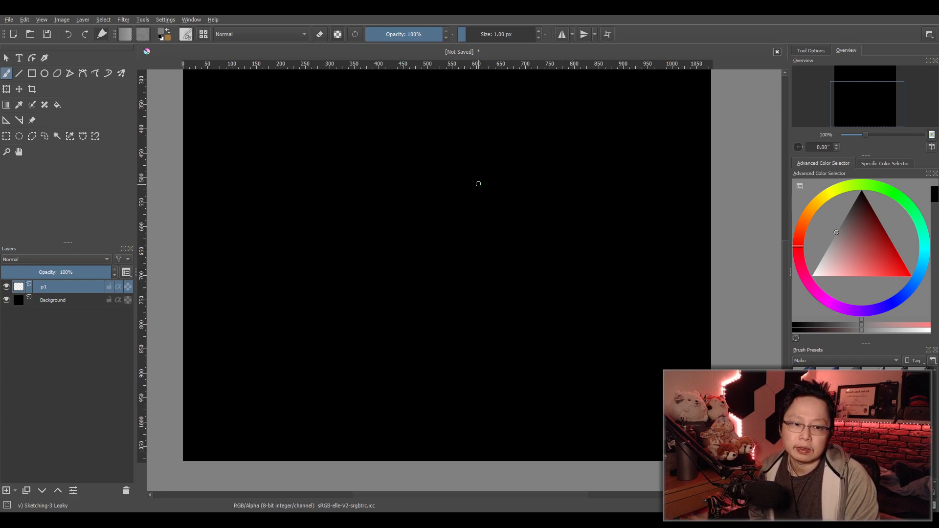
Draw about thirteen short, slightly arched strokes rising to the right, spaced in two slanting rows across the canvas.
left_click_drag(302, 136, 351, 122)
left_click_drag(343, 198, 401, 173)
left_click_drag(360, 256, 437, 231)
left_click_drag(397, 315, 473, 290)
left_click_drag(430, 357, 530, 334)
left_click_drag(485, 412, 600, 382)
left_click_drag(453, 122, 521, 105)
left_click_drag(471, 168, 537, 155)
left_click_drag(506, 205, 572, 185)
left_click_drag(528, 241, 597, 221)
left_click_drag(548, 281, 611, 259)
left_click_drag(570, 326, 654, 313)
left_click_drag(610, 358, 650, 323)
Add about seventeen short, nearly vertical strokes spread among the arched ones.
left_click_drag(628, 107, 628, 190)
left_click_drag(421, 134, 425, 224)
left_click_drag(389, 127, 372, 248)
left_click_drag(282, 192, 277, 305)
left_click_drag(259, 247, 257, 347)
left_click_drag(246, 295, 254, 402)
left_click_drag(330, 348, 327, 406)
left_click_drag(383, 324, 379, 401)
left_click_drag(439, 277, 435, 403)
left_click_drag(501, 240, 492, 345)
left_click_drag(538, 214, 530, 323)
left_click_drag(602, 208, 596, 304)
left_click_drag(684, 175, 665, 283)
left_click_drag(512, 84, 483, 212)
left_click_drag(430, 124, 402, 218)
left_click_drag(316, 187, 296, 292)
left_click_drag(270, 193, 269, 299)
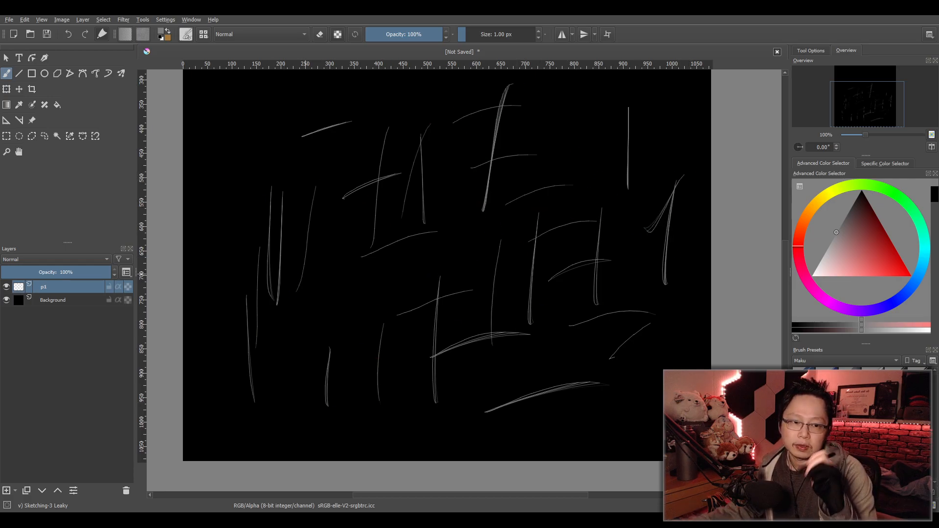
Undo the short vertical strokes among the arched ones.
key("ctrl+z")
key("ctrl+z")
key("ctrl+z")
key("ctrl+z")
key("ctrl+z")
key("ctrl+z")
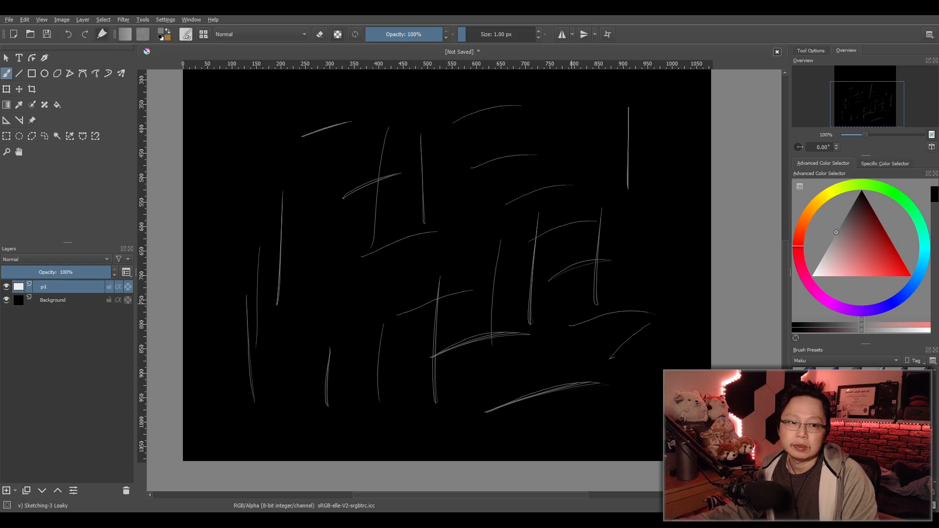
key("ctrl+z")
key("ctrl+z")
key("ctrl+z")
key("ctrl+z")
key("ctrl+z")
key("ctrl+z")
key("ctrl+z")
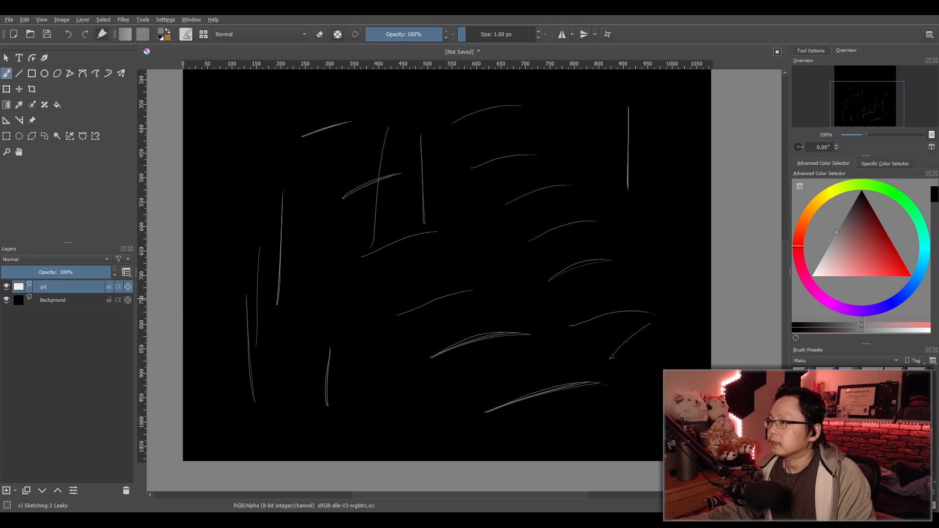
key("ctrl+z")
key("ctrl+z")
key("ctrl+z")
key("ctrl+z")
key("ctrl+z")
key("ctrl+z")
key("ctrl+z")
key("ctrl+z")
key("ctrl+z")
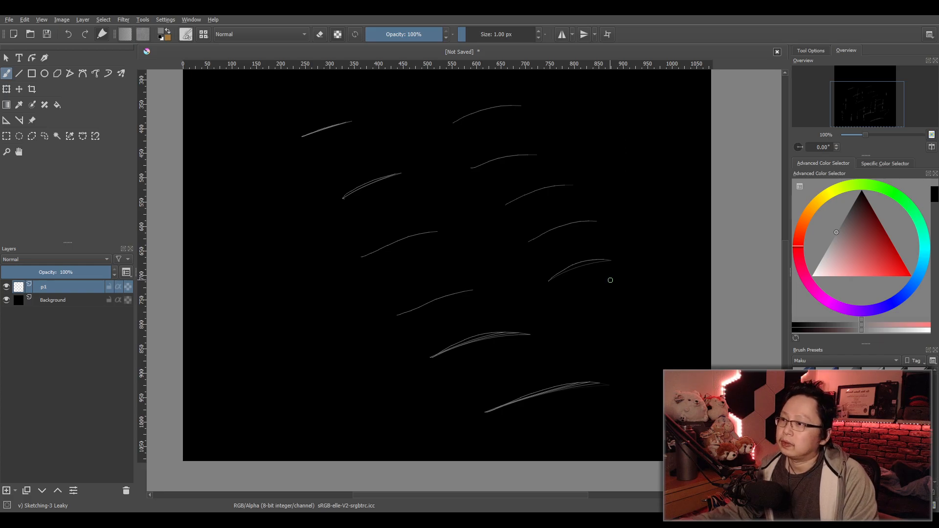
Undo the short arched strokes, erase the one remaining near the canvas's upper left, and return to the sketching brush.
key("ctrl+z")
key("ctrl+z")
key("ctrl+z")
key("ctrl+z")
key("ctrl+z")
key("ctrl+z")
key("ctrl+z")
key("ctrl+z")
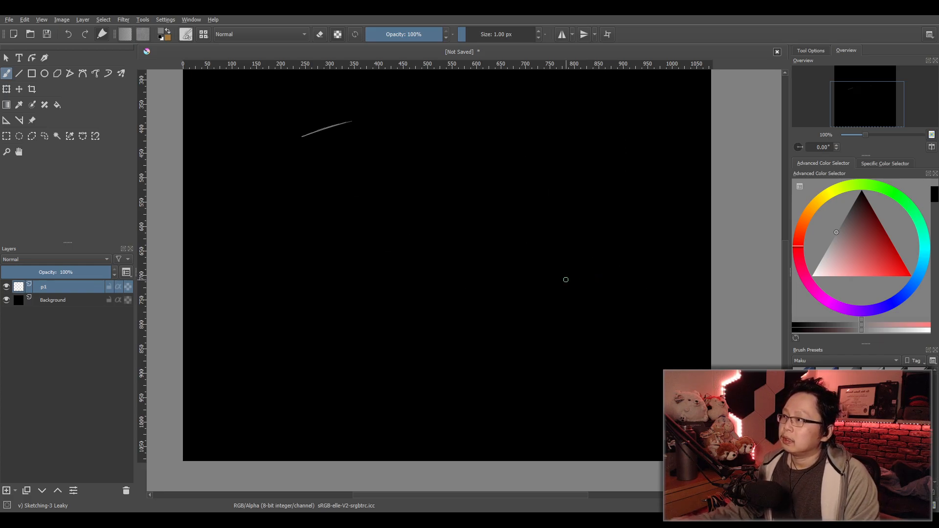
key("e")
left_click_drag(374, 124, 322, 129)
key("slash")
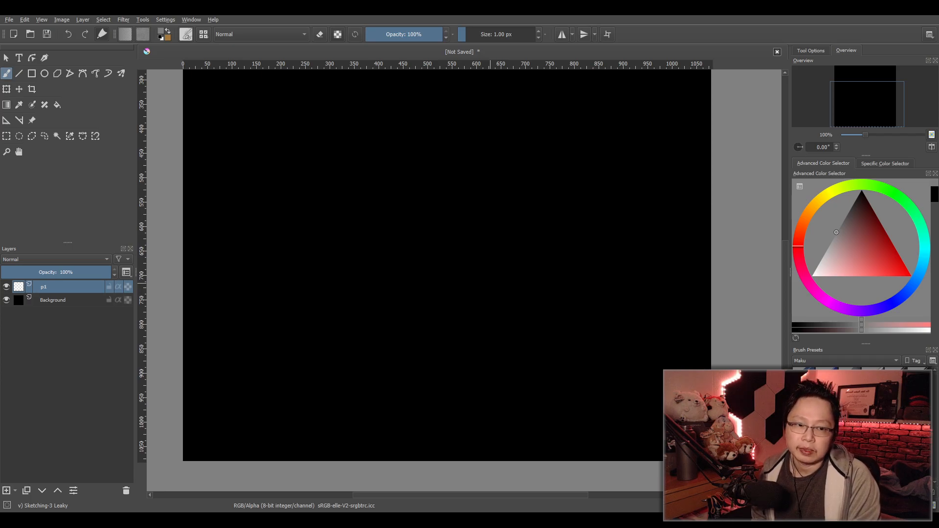
Try a small looping scribble near the canvas centre and undo it.
left_click_drag(449, 241, 492, 241)
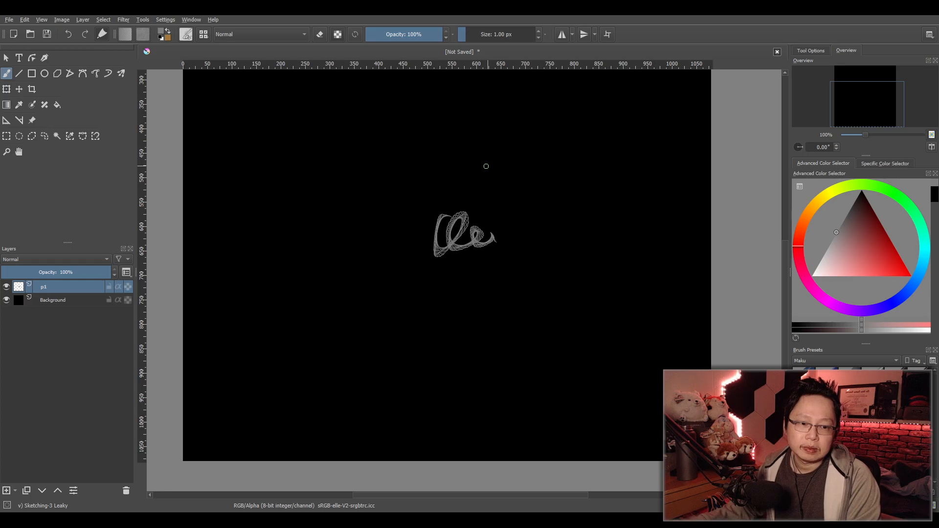
key("ctrl+z")
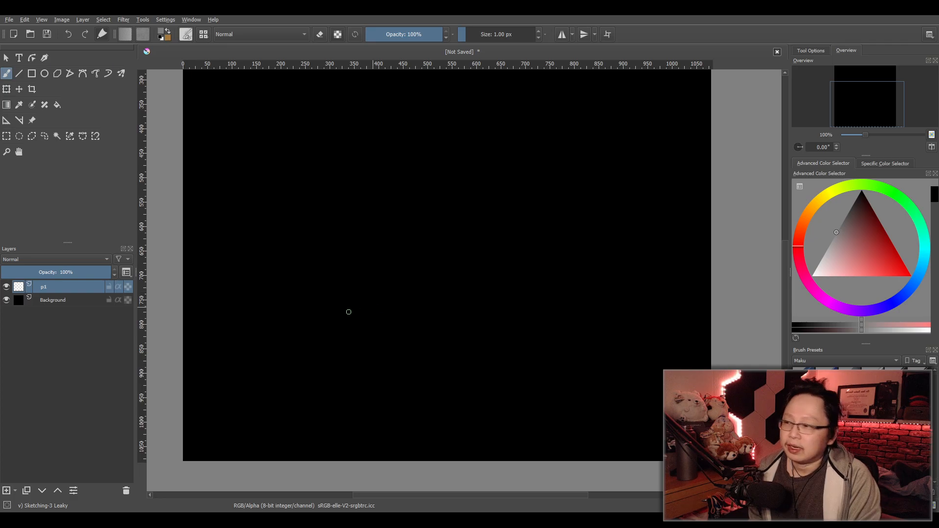
Try wide shallow arcs about 500 to 600 px long across the canvas's lower middle, undoing each attempt.
left_click_drag(318, 295, 565, 255)
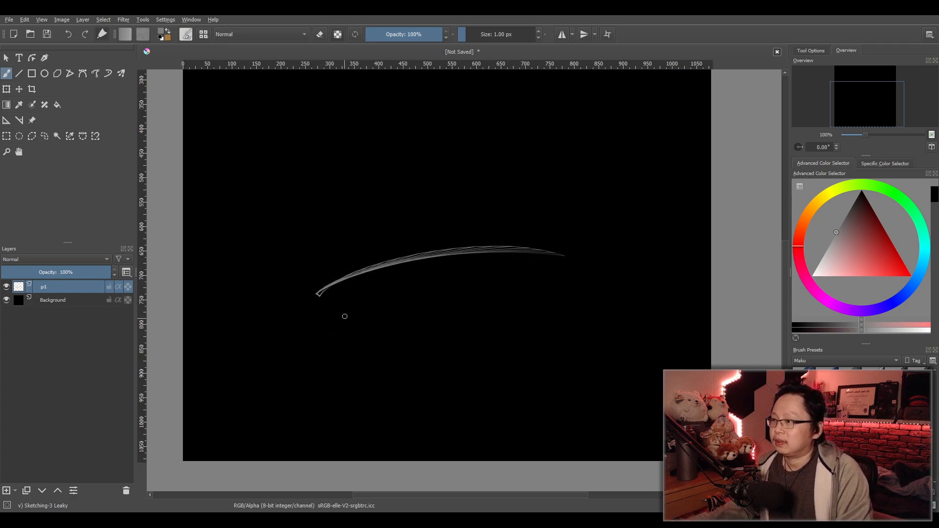
key("ctrl+z")
mouse_move(292, 311)
left_mouse_down()
mouse_move(323, 288)
mouse_move(587, 293)
left_mouse_up()
key("ctrl+z")
left_click_drag(298, 292, 575, 286)
key("ctrl+z")
mouse_move(293, 304)
left_mouse_down()
mouse_move(388, 268)
mouse_move(566, 297)
left_mouse_up()
key("ctrl+z")
mouse_move(277, 318)
left_mouse_down()
mouse_move(289, 308)
mouse_move(607, 304)
left_mouse_up()
left_click_drag(274, 315, 566, 329)
key("ctrl+z")
key("ctrl+z")
left_click_drag(306, 319, 586, 313)
key("ctrl+z")
Try a leaf-shaped outline about 550 px wide made of an upper and a lower arc, and undo it.
left_click_drag(304, 321, 567, 305)
left_click_drag(304, 321, 567, 332)
key("ctrl+z")
left_click_drag(300, 320, 561, 322)
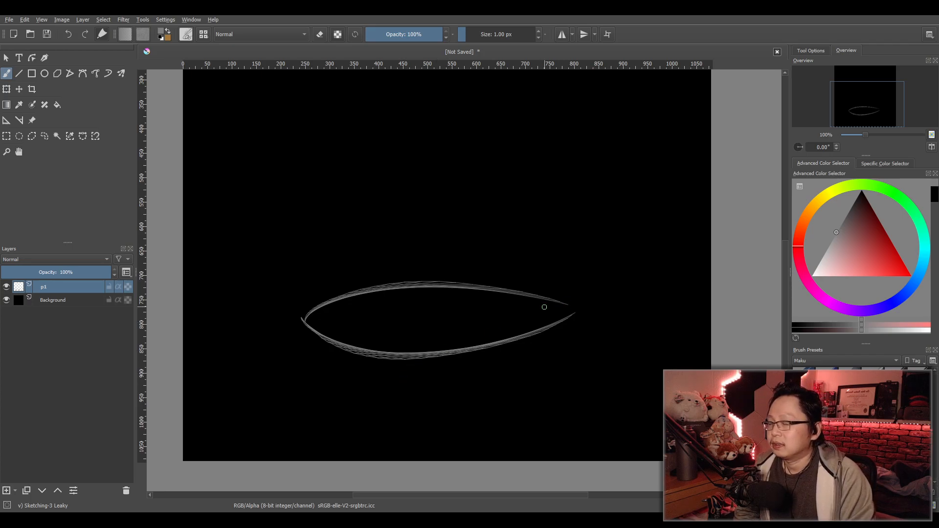
key("ctrl+z")
key("ctrl+z")
Draw a leaf-shaped outline about 540 px wide from an upper arc peaking right of its middle and a shallow lower arc.
mouse_move(309, 313)
left_mouse_down()
mouse_move(328, 301)
mouse_move(541, 291)
mouse_move(563, 300)
left_mouse_up()
key("ctrl+z")
mouse_move(306, 315)
left_mouse_down()
mouse_move(373, 285)
mouse_move(567, 309)
left_mouse_up()
key("ctrl+z")
mouse_move(304, 315)
left_mouse_down()
mouse_move(387, 277)
mouse_move(550, 315)
left_mouse_up()
key("ctrl+z")
left_click_drag(300, 319, 563, 314)
left_click_drag(299, 316, 562, 314)
key("ctrl+z")
mouse_move(304, 317)
left_mouse_down()
mouse_move(346, 346)
mouse_move(556, 317)
left_mouse_up()
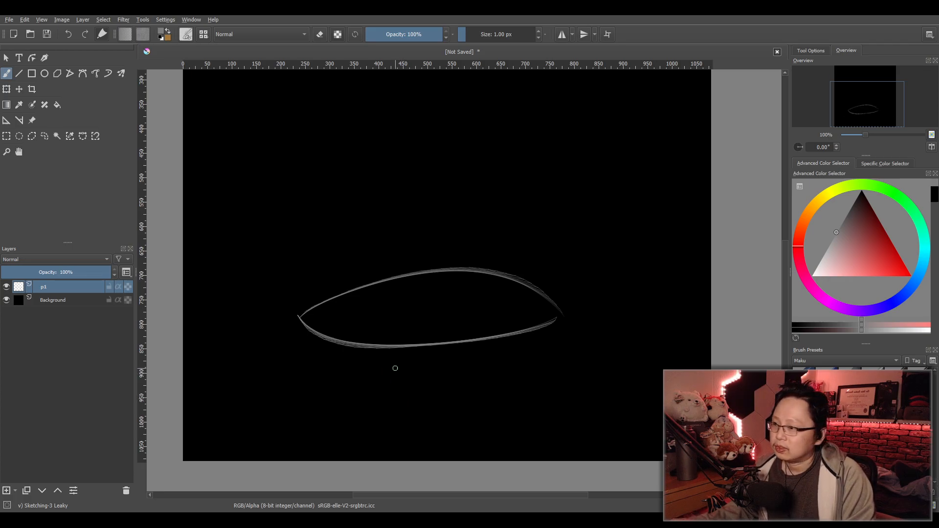
Try short slanted strokes running down and outward from the underside of the leaf-shaped outline, and undo them.
left_click_drag(368, 347, 349, 385)
key("ctrl+z")
left_click_drag(369, 347, 358, 374)
mouse_move(478, 343)
left_mouse_down()
mouse_move(488, 376)
mouse_move(487, 367)
left_mouse_up()
key("ctrl+z")
key("ctrl+z")
key("ctrl+z")
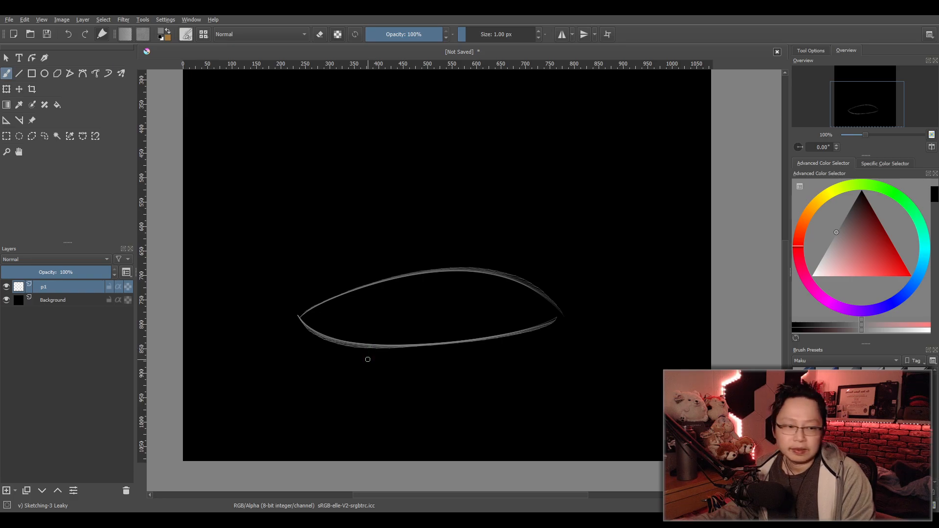
Sketch an open box outline with slanted upper corners hanging beneath the leaf-shaped outline.
mouse_move(367, 346)
left_mouse_down()
mouse_move(342, 368)
mouse_move(352, 404)
mouse_move(503, 385)
mouse_move(497, 395)
mouse_move(499, 358)
mouse_move(482, 341)
left_mouse_up()
key("ctrl+z")
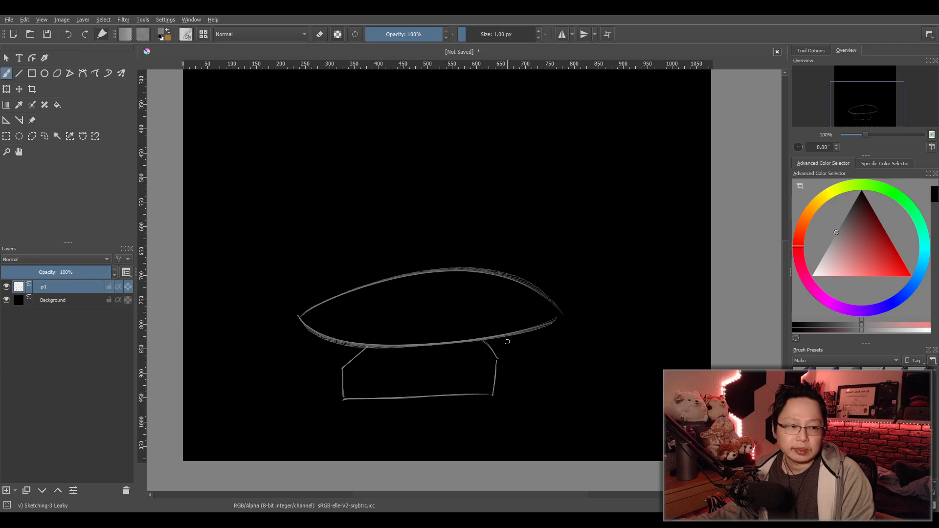
Try a stroke crossing the box's upper right corner and another extending the leaf shape's lower edge, undoing both.
left_click_drag(484, 331, 496, 350)
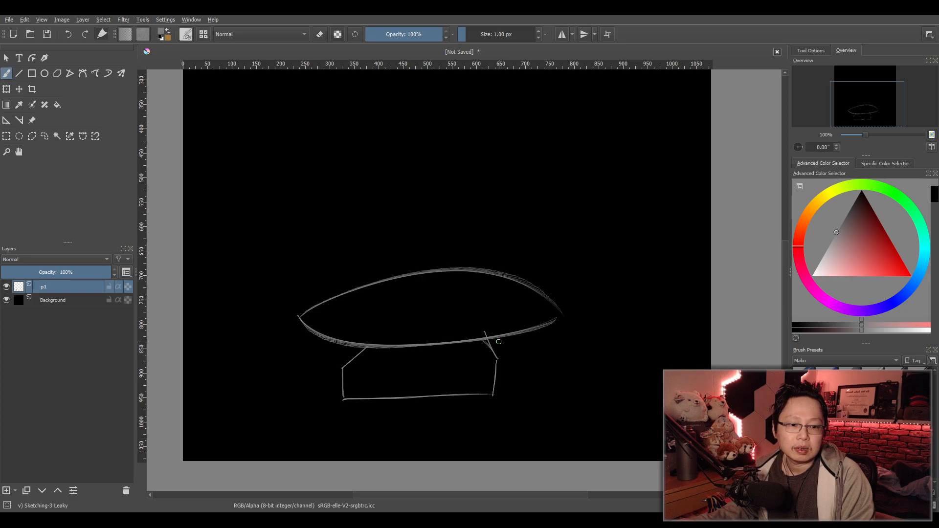
key("ctrl+z")
mouse_move(485, 337)
left_mouse_down()
mouse_move(497, 361)
mouse_move(574, 321)
left_mouse_up()
key("ctrl+z")
key("ctrl+z")
key("ctrl+z")
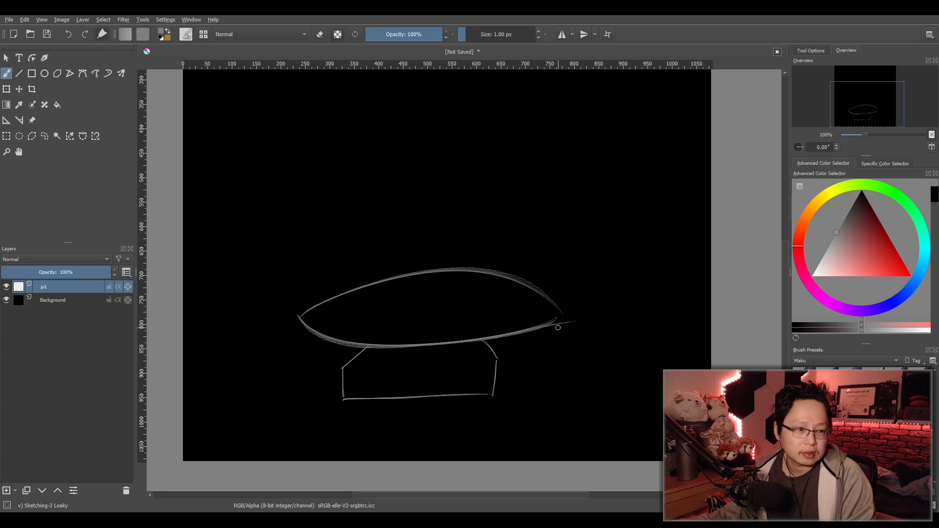
Undo the box outline and the leaf-shaped outline above it.
key("ctrl+z")
key("ctrl+z")
key("ctrl+z")
key("ctrl+z")
key("ctrl+z")
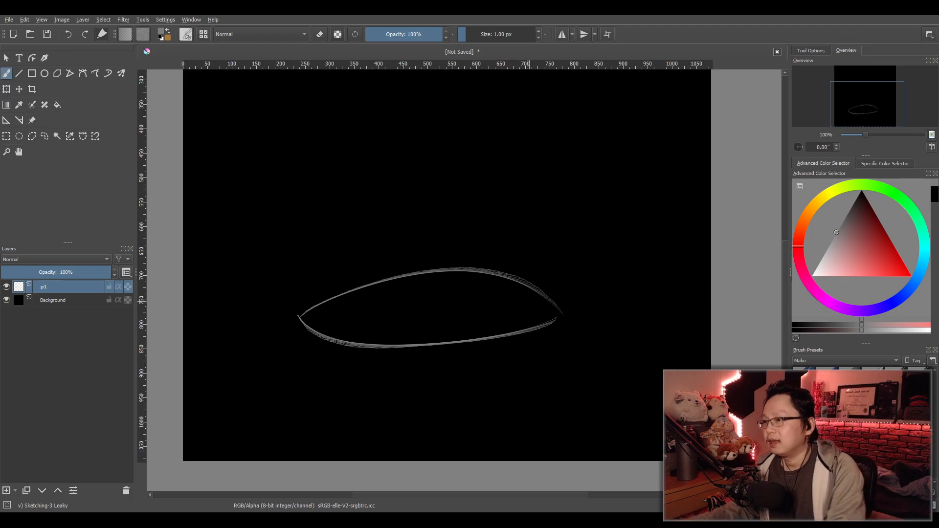
key("ctrl+z")
key("ctrl+z")
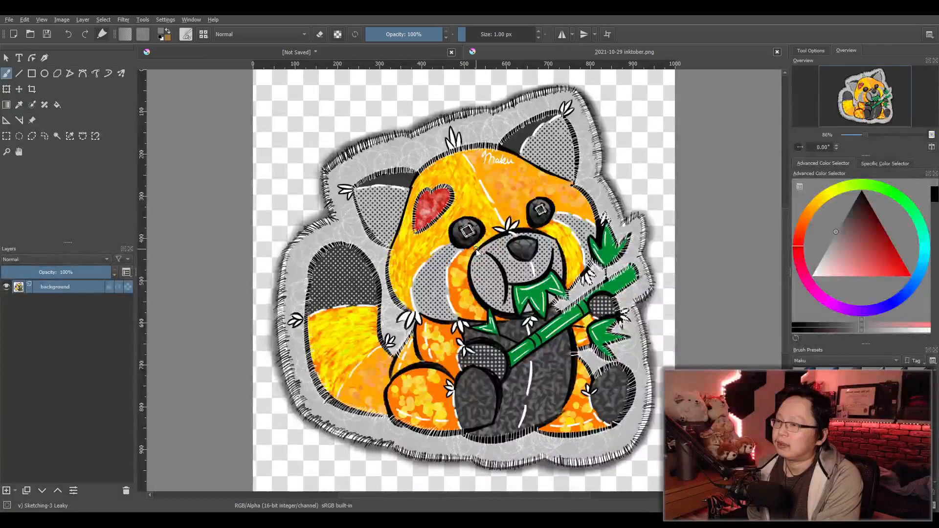
Examine the finished red panda patch illustration in 2021-10-29 inktober.png, both as a whole and up close.
scroll(484, 249, "down", 2)
scroll(470, 252, "up", 2)
scroll(449, 256, "down", 3)
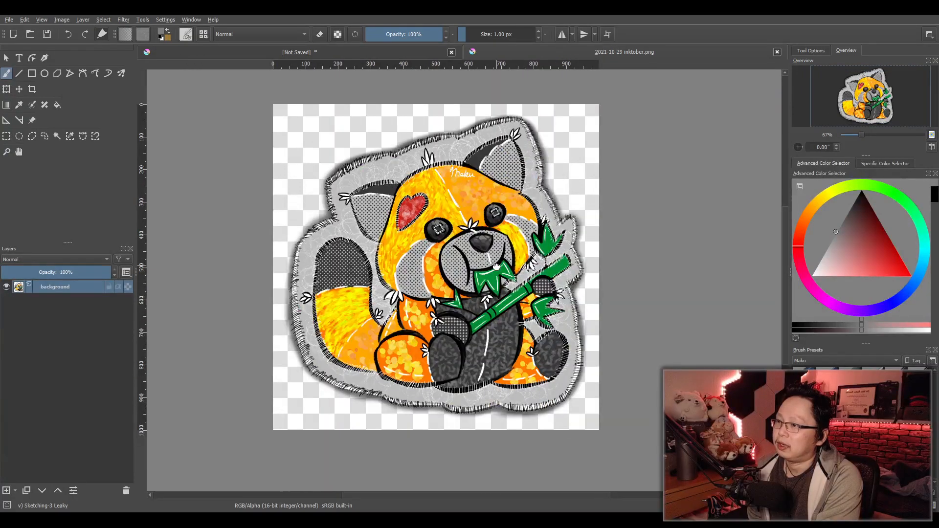
left_click_drag(478, 269, 476, 268)
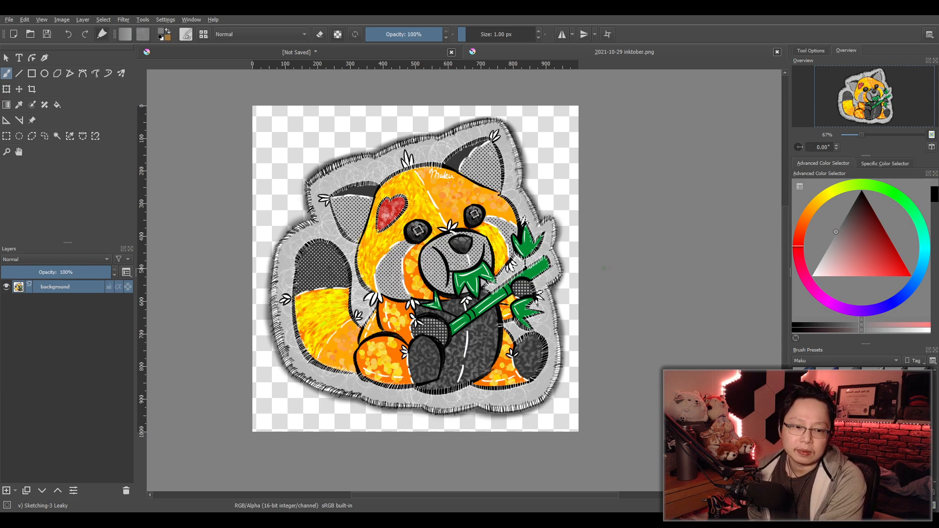
mouse_move(470, 284)
left_mouse_down()
mouse_move(481, 281)
mouse_move(482, 290)
left_mouse_up()
scroll(482, 278, "up", 1)
scroll(482, 277, "down", 1)
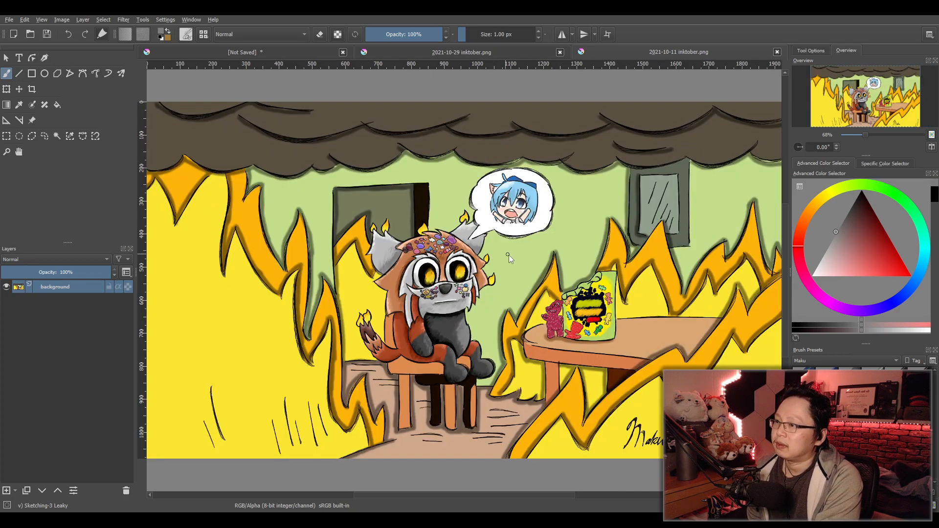
Examine the red panda sitting in the burning room in 2021-10-11 inktober.png.
mouse_move(509, 255)
left_mouse_down()
mouse_move(486, 254)
mouse_move(509, 265)
mouse_move(516, 282)
mouse_move(522, 266)
left_mouse_up()
scroll(485, 254, "down", 1)
scroll(510, 272, "down", 1)
scroll(511, 272, "up", 1)
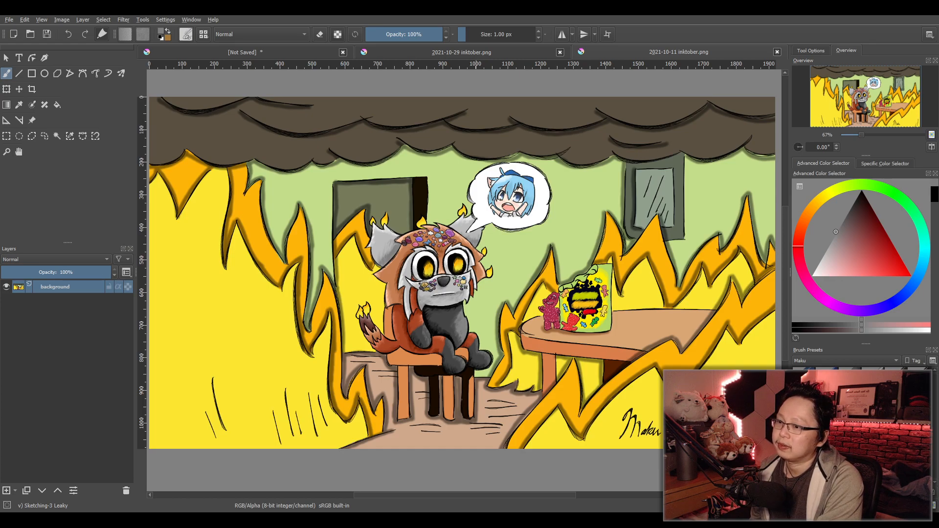
Place the purple-background portrait as a reference image beside the seated red panda, sized to compare the sticker-covered faces.
left_click(31, 120)
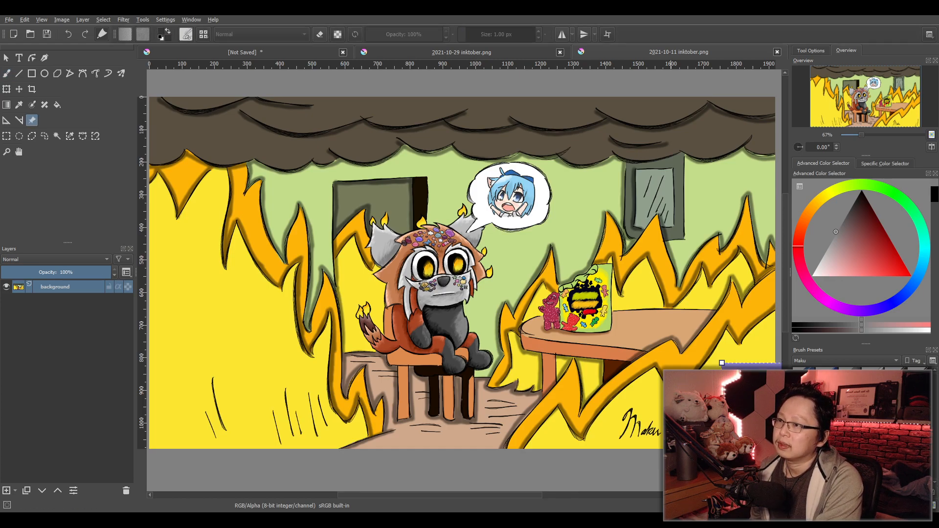
left_click_drag(654, 338, 393, 195)
left_click_drag(566, 325, 340, 179)
left_click_drag(538, 252, 683, 327)
left_click_drag(515, 301, 539, 267)
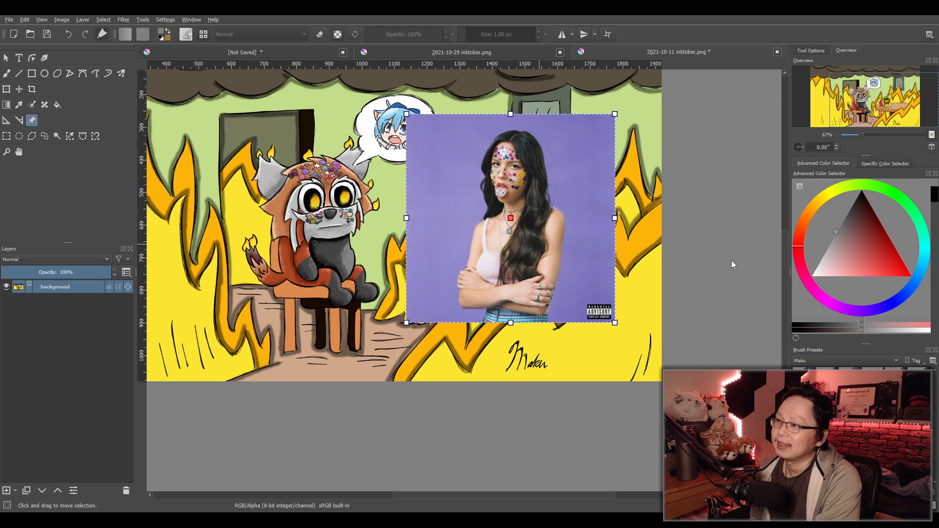
left_click(705, 266)
mouse_move(468, 250)
left_mouse_down()
mouse_move(484, 251)
mouse_move(469, 255)
left_mouse_up()
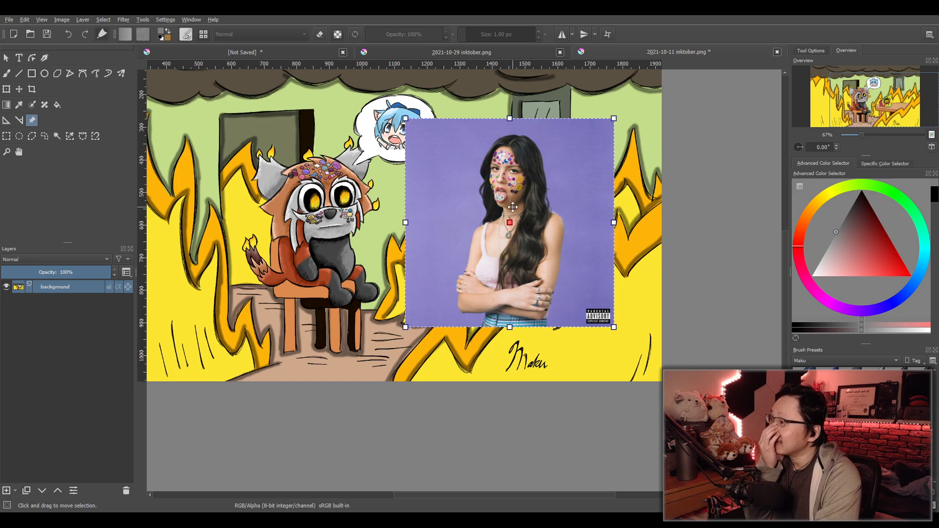
left_click_drag(531, 245, 553, 255)
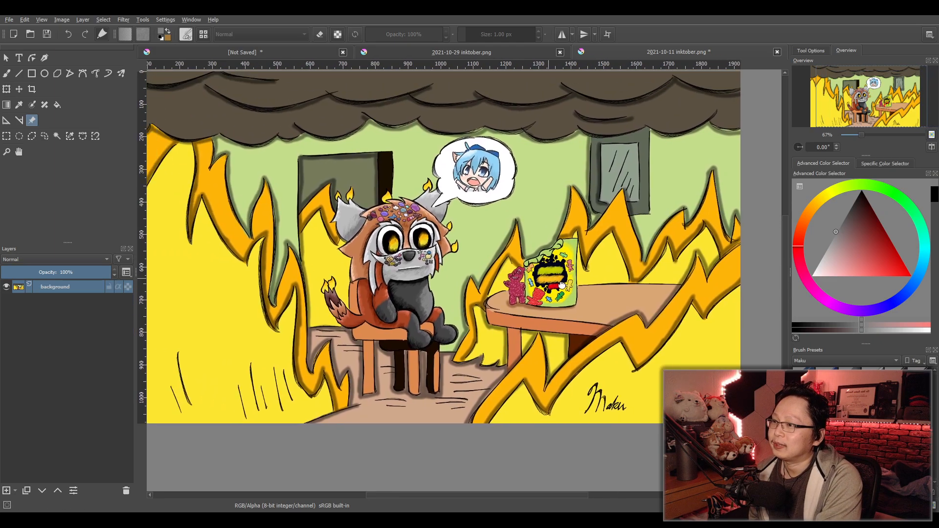
Examine the full burning-room composition, including the table and the candy bag on it.
scroll(582, 293, "down", 1)
left_click_drag(562, 286, 578, 295)
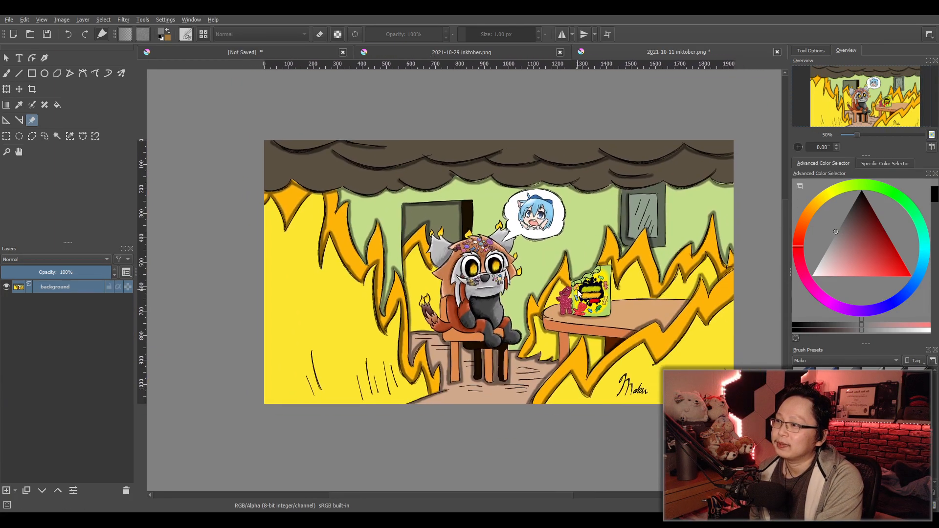
scroll(571, 295, "up", 1)
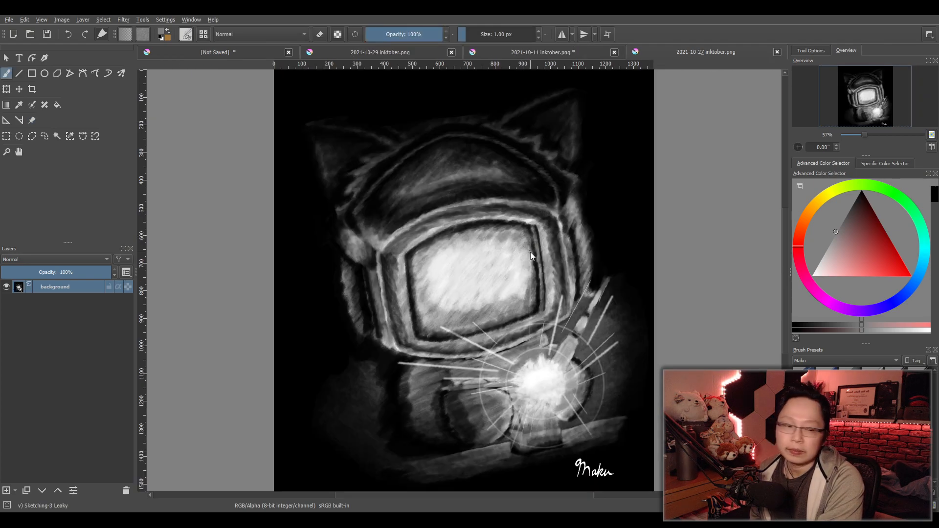
Examine the black-and-white welding helmet drawing and its glowing spark in 2021-10-27 inktober.png.
left_click_drag(512, 293, 498, 279)
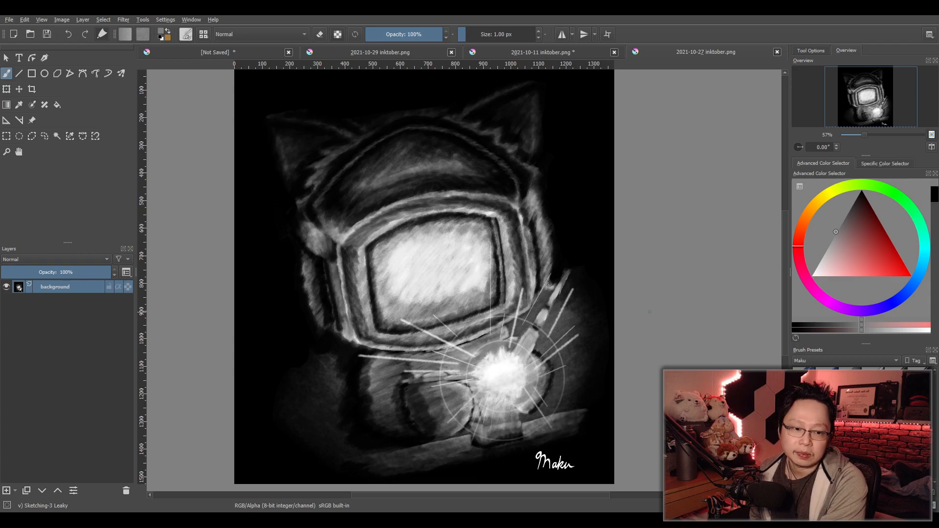
left_click_drag(612, 327, 612, 325)
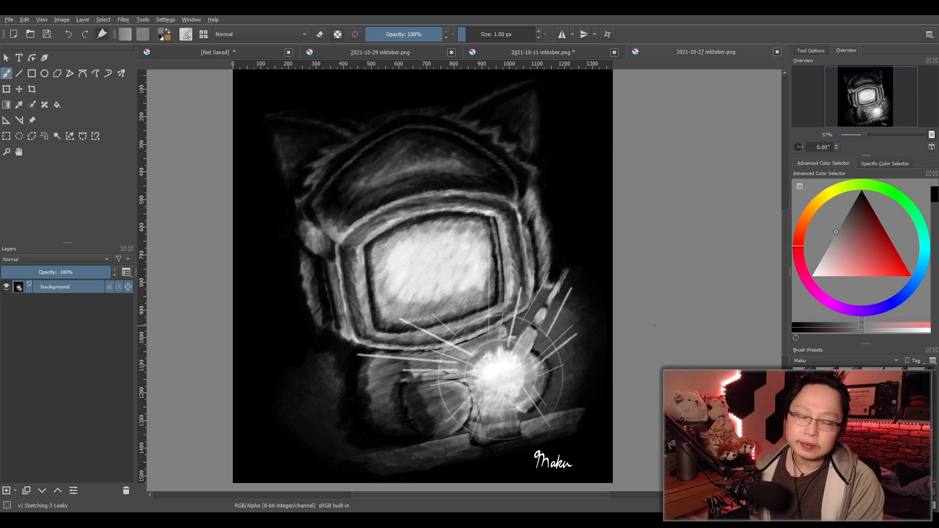
mouse_move(504, 366)
left_mouse_down()
mouse_move(554, 367)
mouse_move(514, 366)
mouse_move(526, 368)
mouse_move(519, 365)
mouse_move(525, 348)
mouse_move(524, 357)
mouse_move(553, 356)
left_mouse_up()
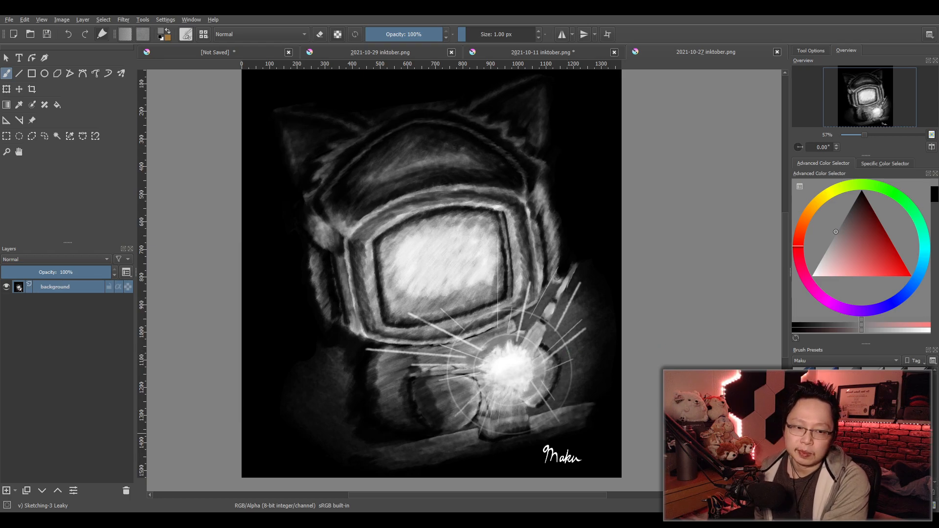
mouse_move(594, 443)
left_mouse_down()
mouse_move(580, 411)
mouse_move(565, 412)
left_mouse_up()
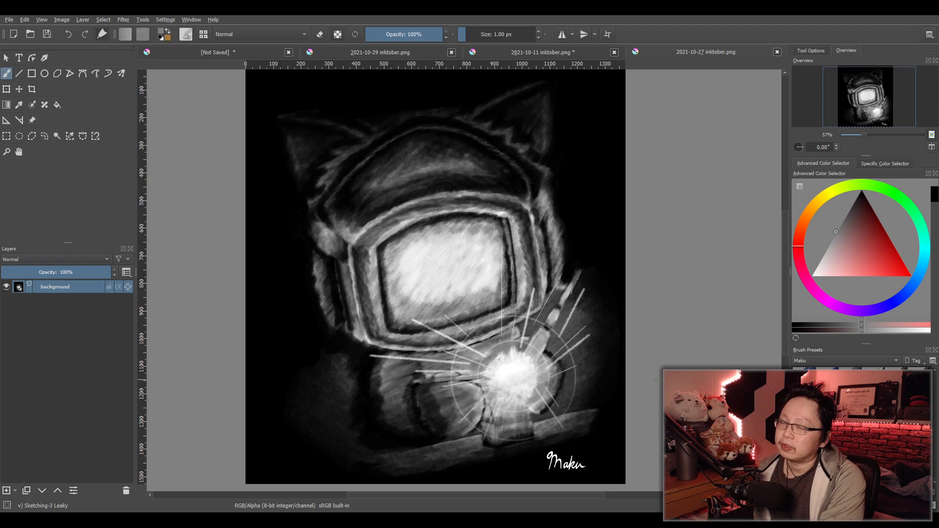
left_click_drag(655, 379, 645, 381)
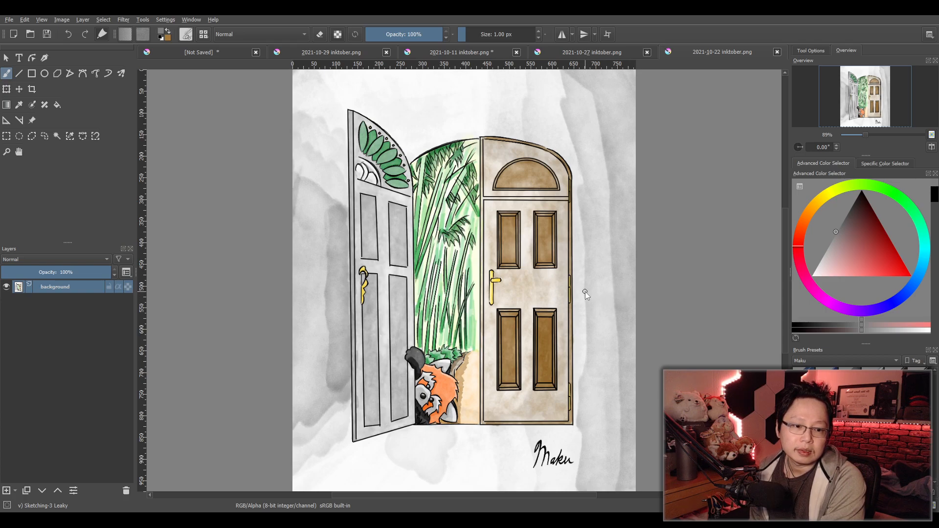
Examine the double doors, bamboo forest and peeking red panda in 2021-10-22 inktober.png, whole and in detail.
left_click_drag(579, 292, 572, 288)
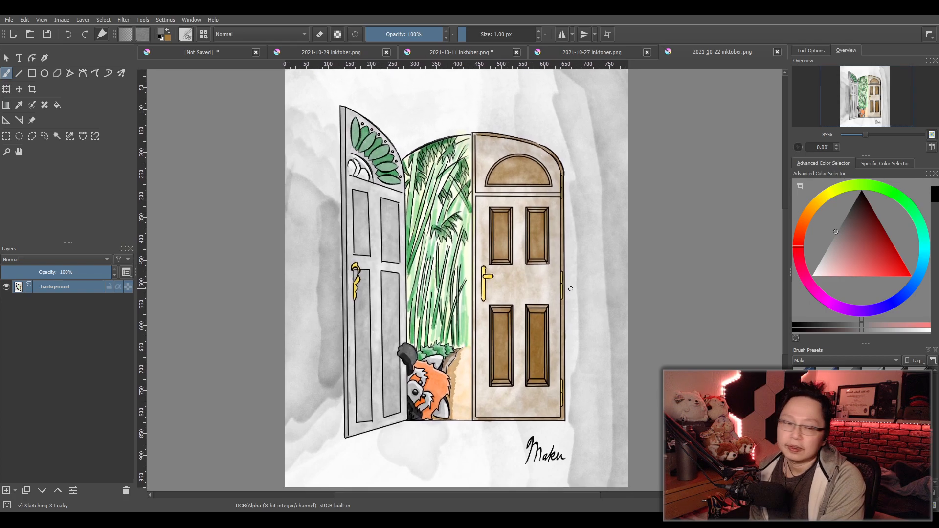
scroll(567, 288, "down", 2)
scroll(566, 296, "up", 3)
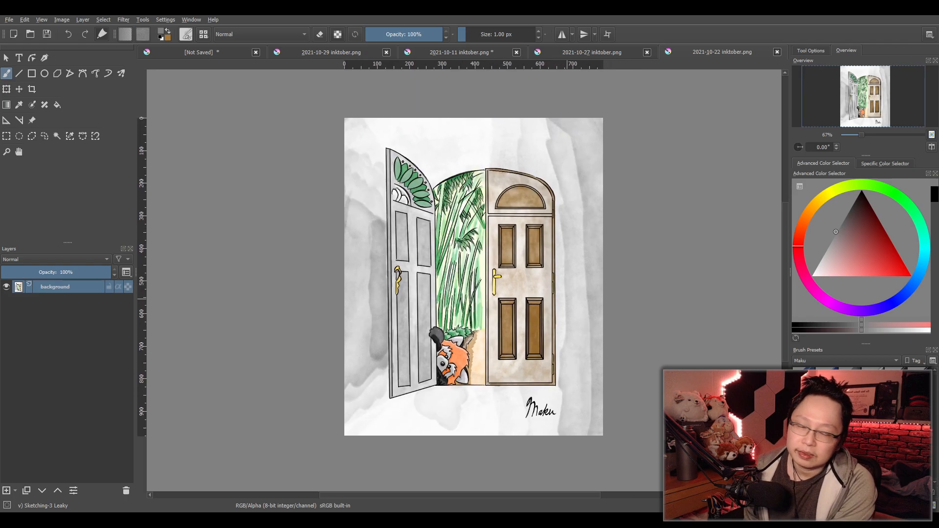
left_click_drag(564, 299, 553, 282)
scroll(562, 297, "down", 1)
scroll(564, 300, "up", 1)
left_click_drag(553, 296, 553, 297)
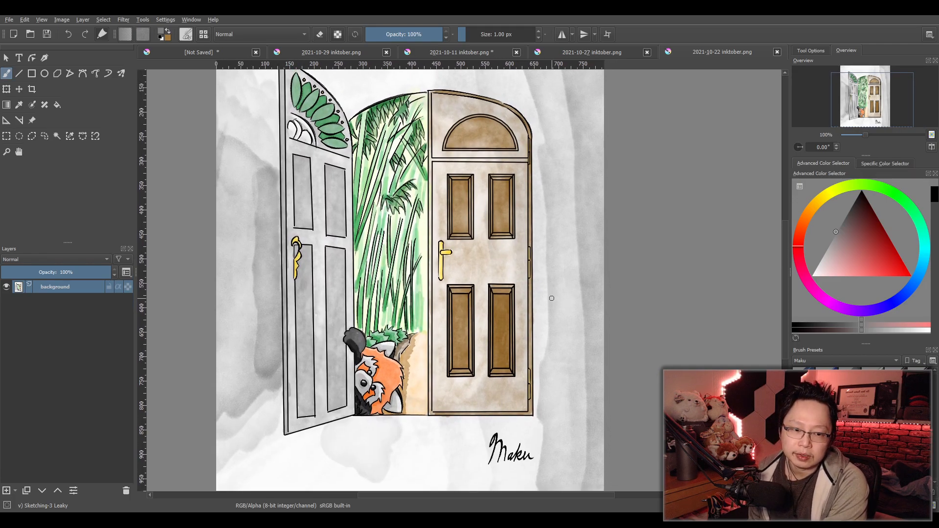
scroll(549, 300, "down", 1)
mouse_move(550, 300)
left_mouse_down()
mouse_move(570, 300)
mouse_move(583, 317)
left_mouse_up()
scroll(587, 318, "down", 3)
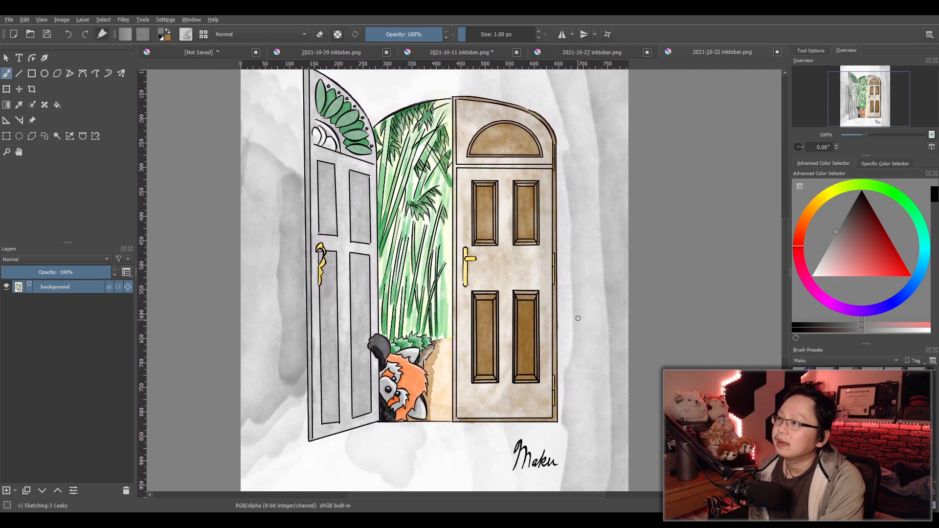
scroll(590, 320, "up", 3)
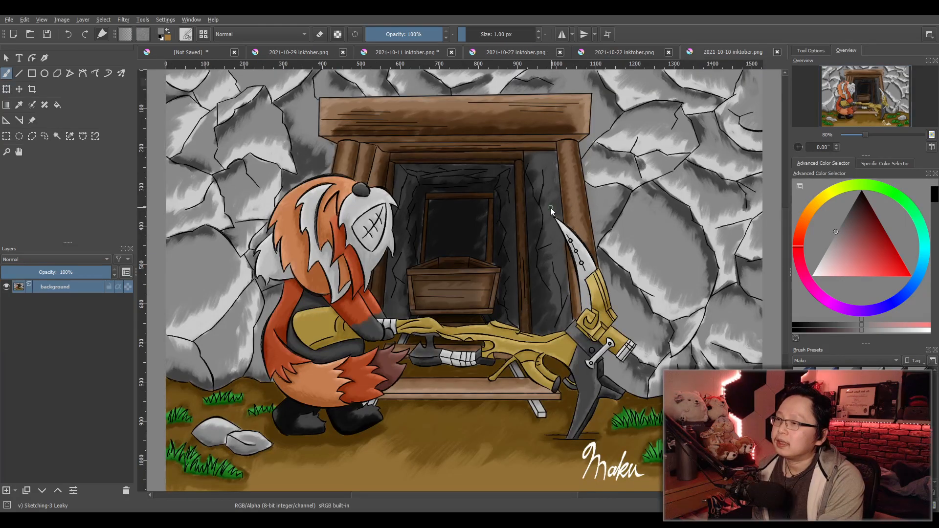
Examine the red panda holding a pickaxe at the mine entrance in 2021-10-10 inktober.png.
scroll(548, 208, "down", 1)
left_click_drag(542, 211, 512, 226)
scroll(507, 223, "up", 1)
scroll(506, 223, "down", 1)
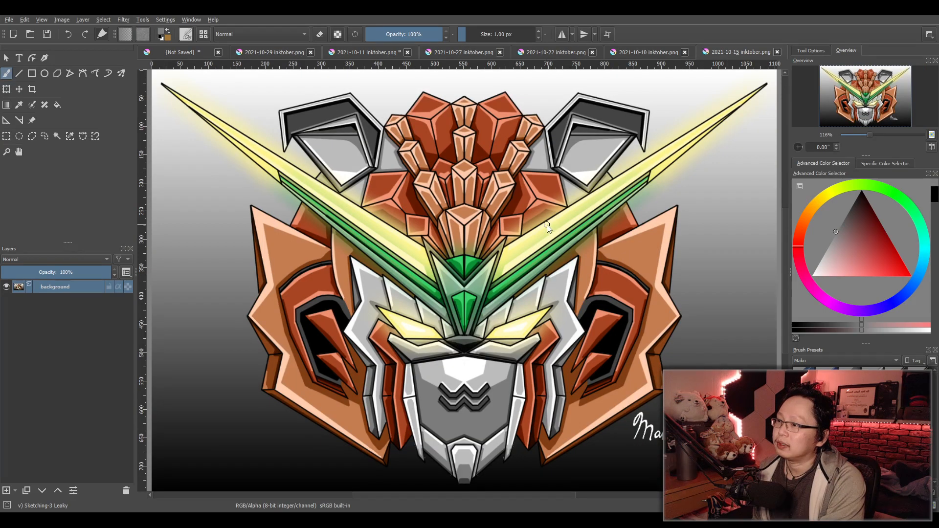
Examine the symmetrical robot-style red panda head in 2021-10-15 inktober.png.
scroll(532, 231, "down", 1)
mouse_move(532, 230)
left_mouse_down()
mouse_move(516, 235)
mouse_move(524, 228)
left_mouse_up()
scroll(516, 235, "down", 2)
scroll(517, 234, "up", 2)
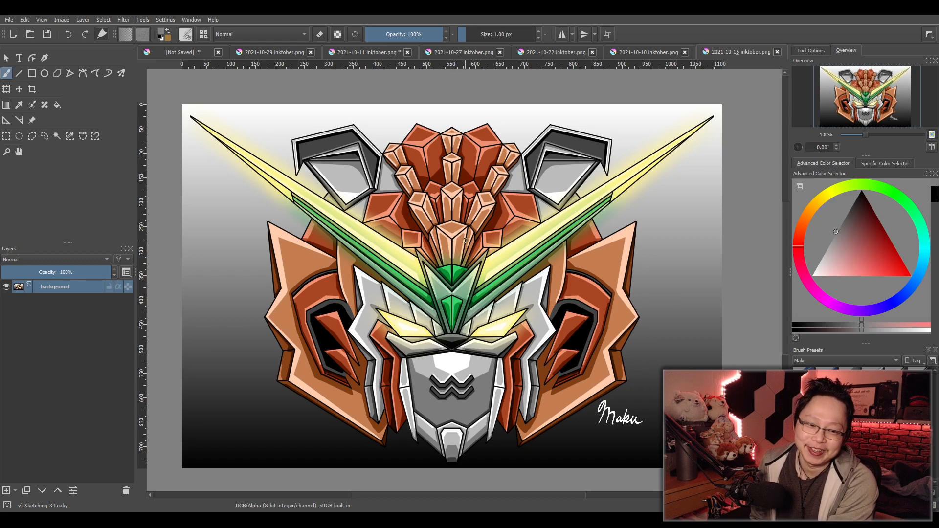
left_click_drag(498, 282, 495, 269)
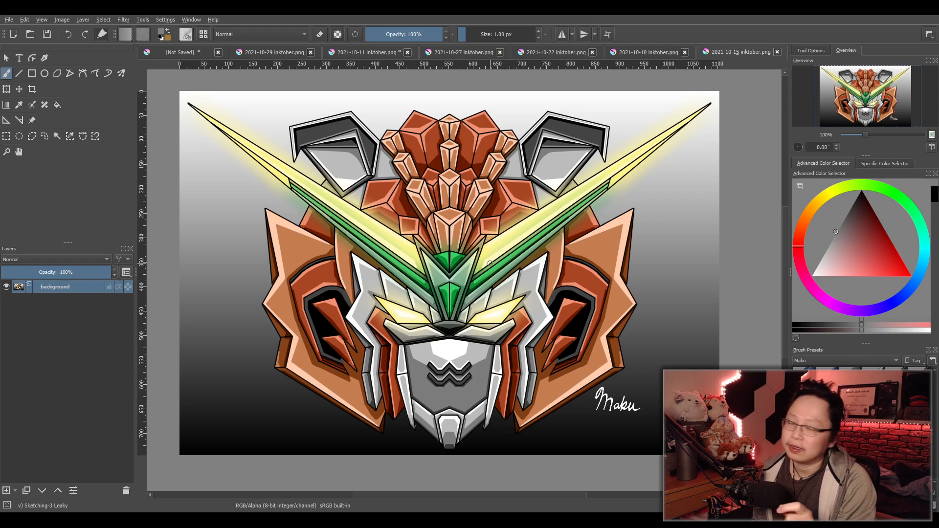
scroll(452, 272, "down", 1)
scroll(452, 272, "up", 1)
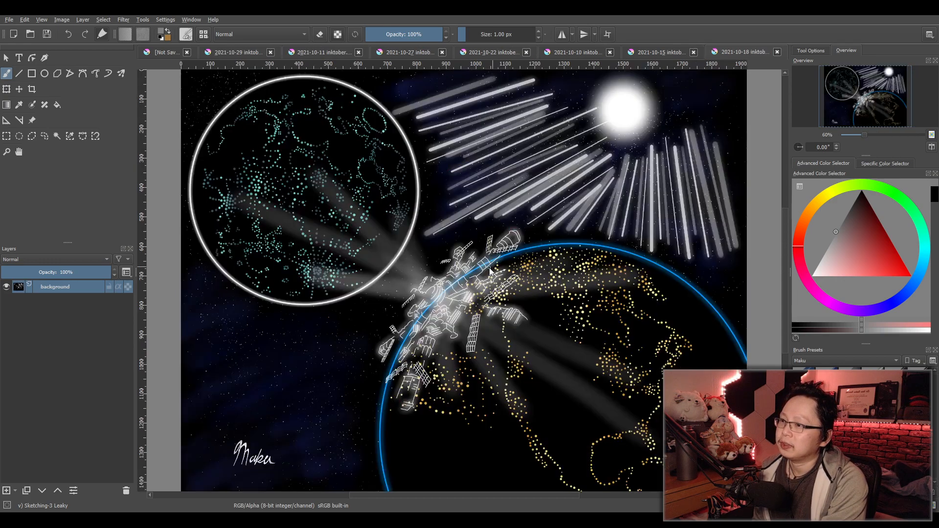
Examine the space scene in the 2021-10-18 inktober image, including a close look at the dotted moon.
scroll(491, 271, "down", 1)
left_click_drag(492, 276, 471, 284)
scroll(482, 286, "up", 1)
scroll(487, 274, "down", 1)
scroll(470, 280, "up", 1)
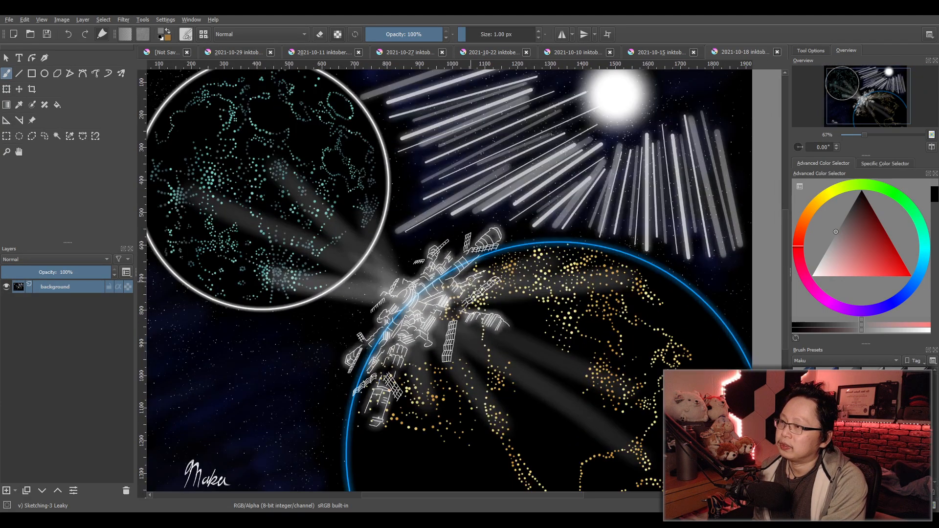
scroll(469, 276, "down", 1)
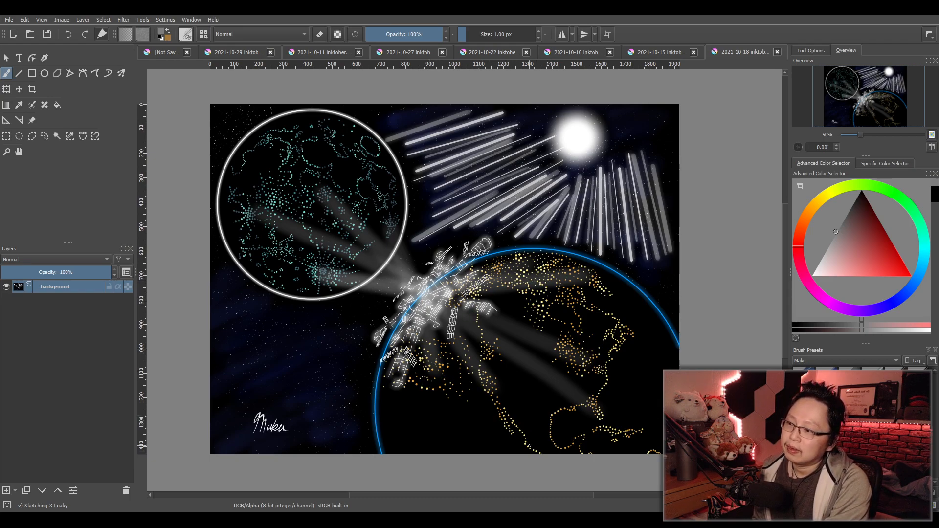
scroll(313, 203, "up", 2)
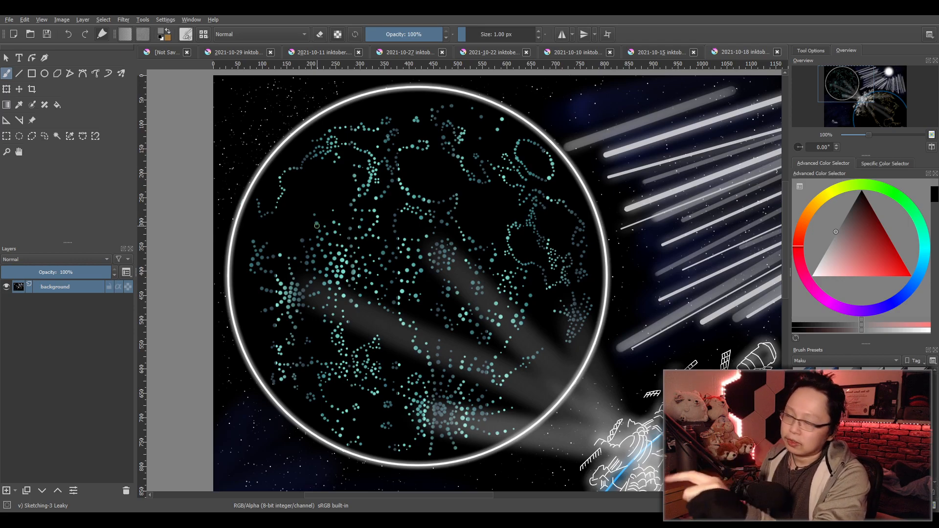
scroll(444, 253, "down", 1)
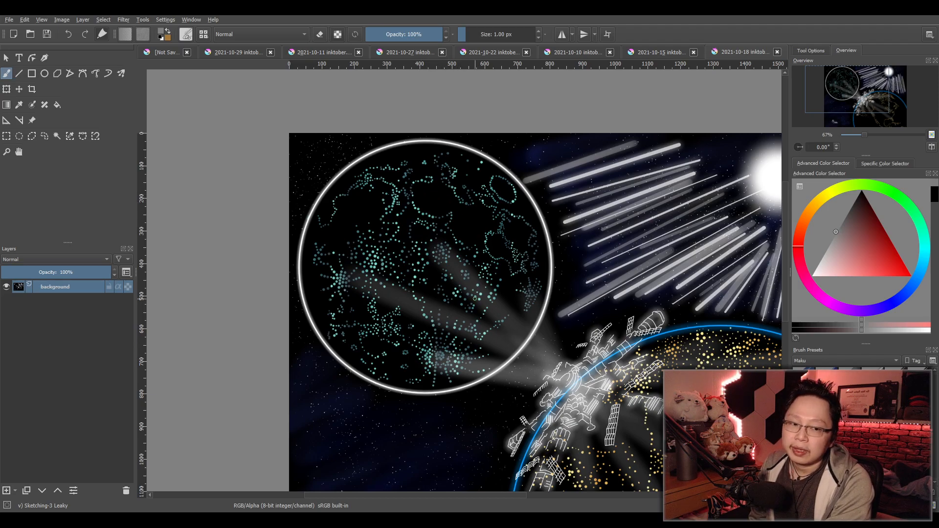
Examine the white line-drawn space station cluster and the dotted golden lights across the Earth up close.
mouse_move(514, 345)
left_mouse_down()
mouse_move(429, 225)
mouse_move(398, 214)
left_mouse_up()
scroll(470, 281, "up", 1)
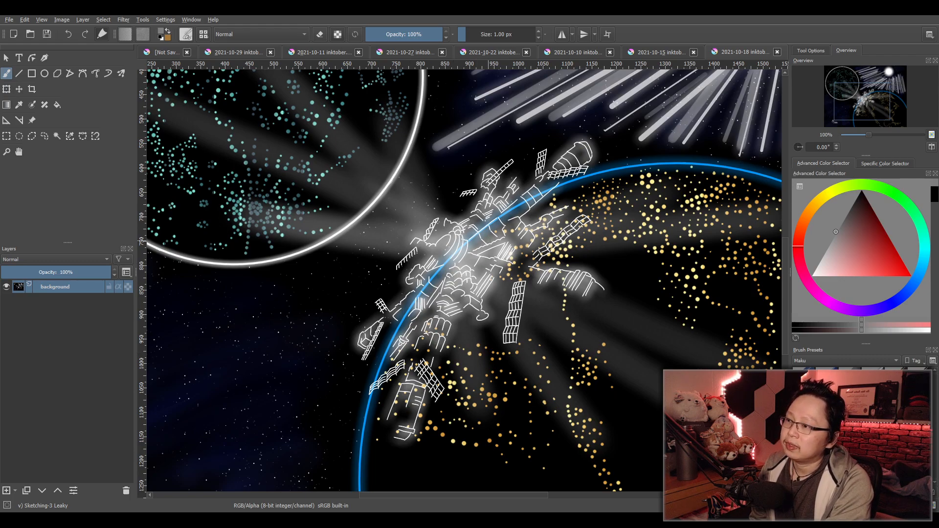
scroll(491, 256, "down", 1)
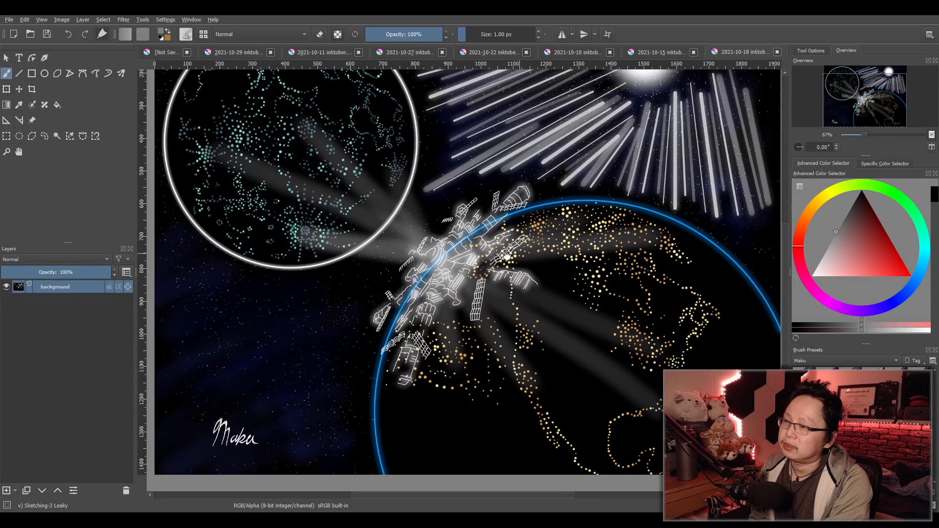
scroll(513, 248, "down", 1)
left_click_drag(514, 249, 513, 267)
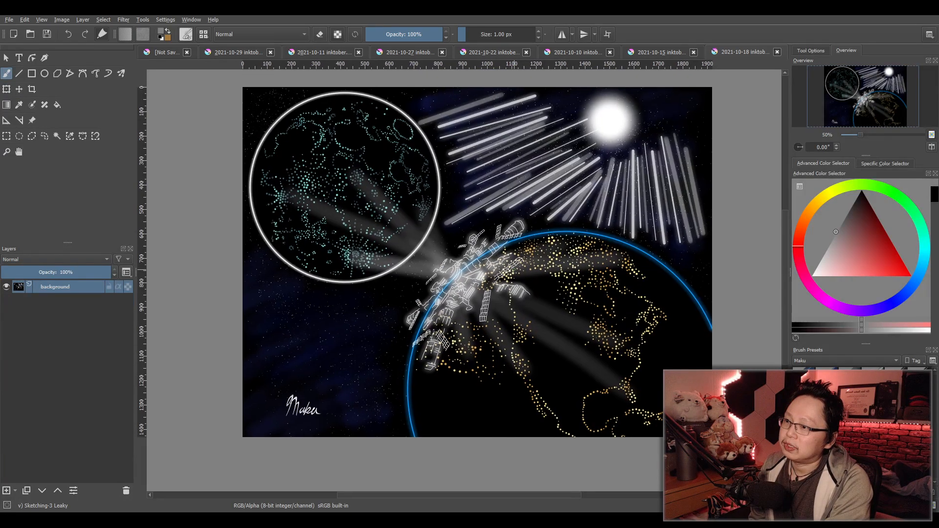
scroll(513, 267, "up", 1)
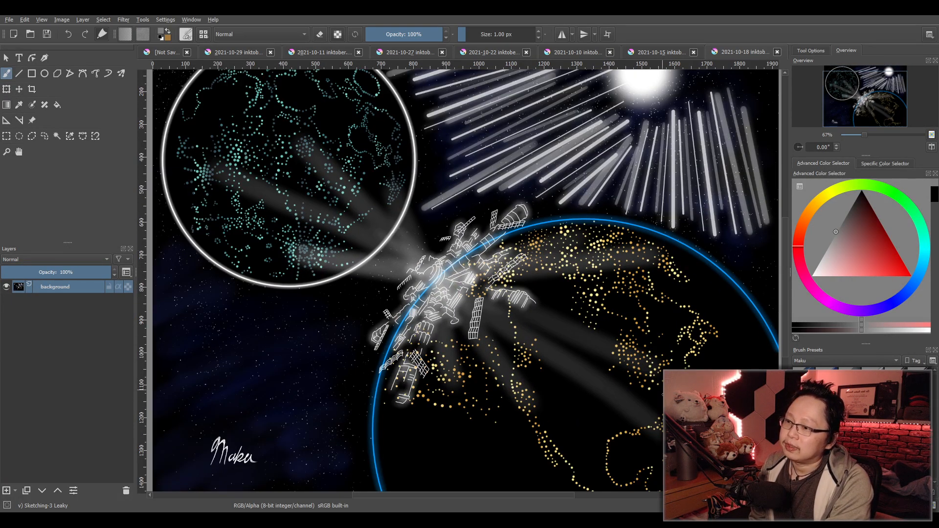
scroll(577, 394, "up", 4)
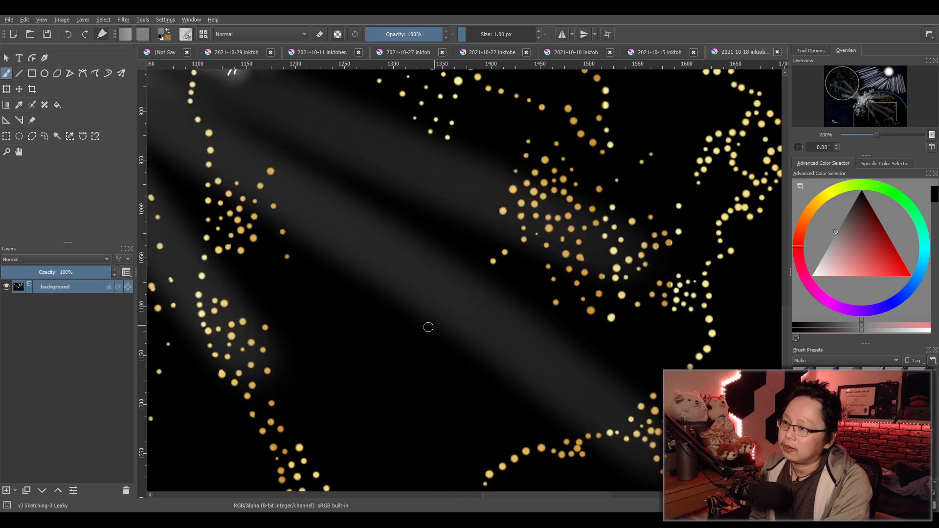
scroll(440, 324, "down", 3)
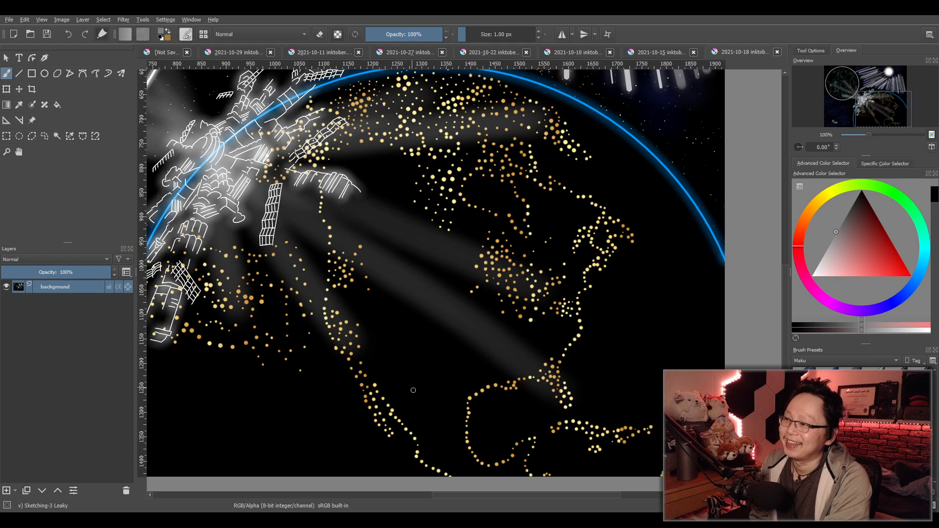
left_click_drag(221, 312, 418, 271)
scroll(418, 272, "up", 2)
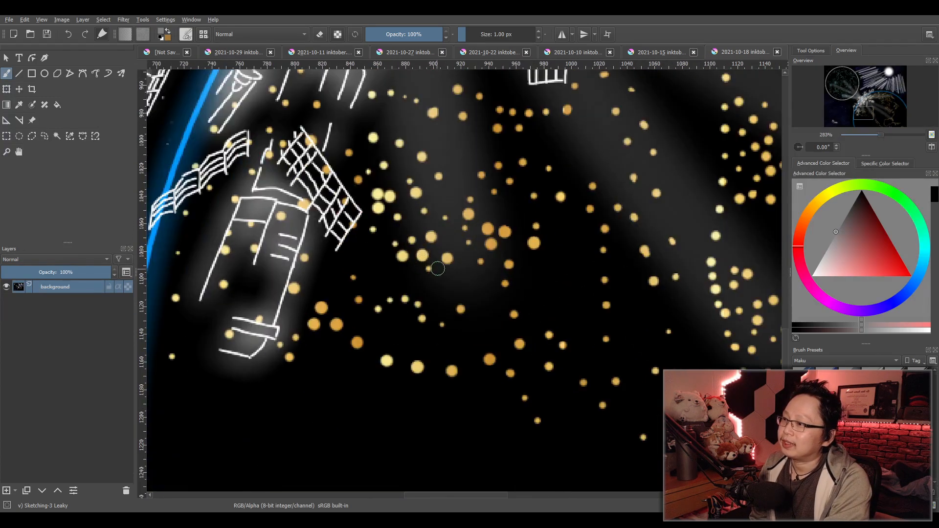
Examine the golden city lights around the space station, then the whole composition of the 2021-10-18 inktober image.
scroll(433, 271, "down", 2)
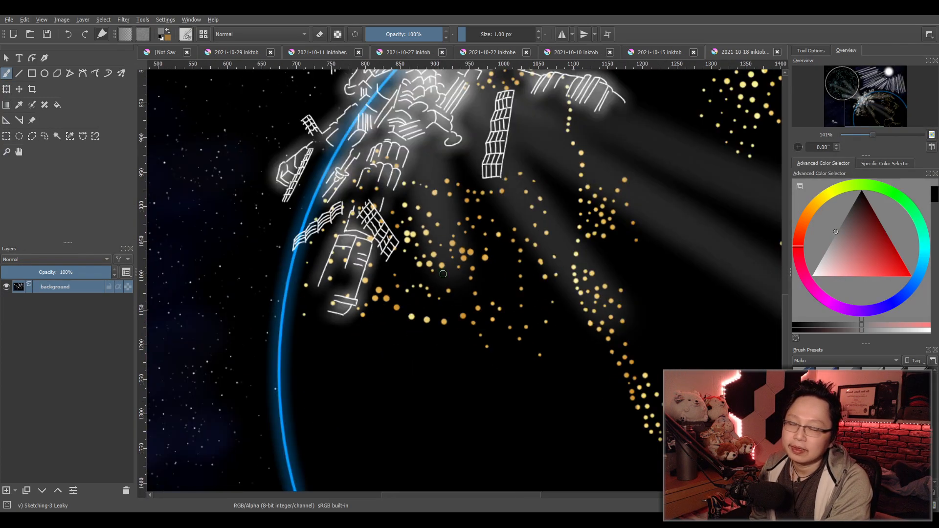
scroll(431, 266, "up", 4)
scroll(430, 263, "down", 5)
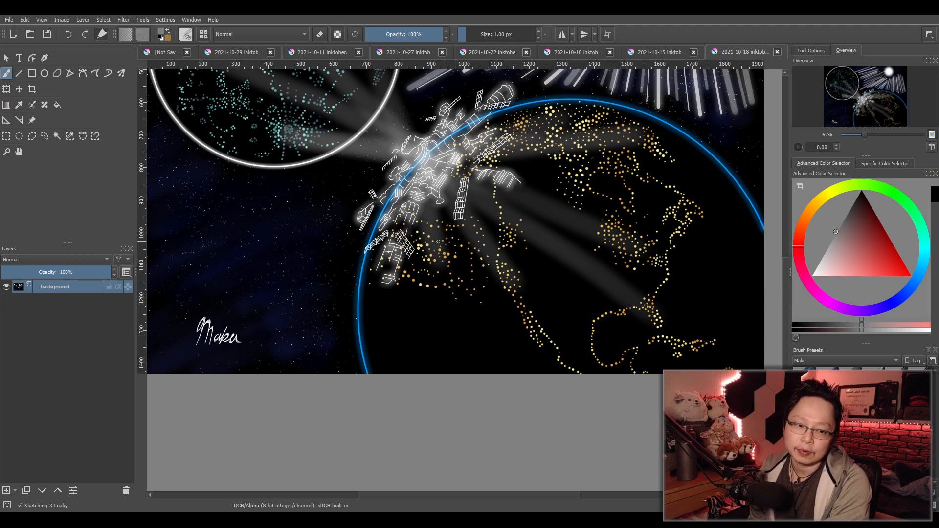
scroll(438, 275, "up", 1)
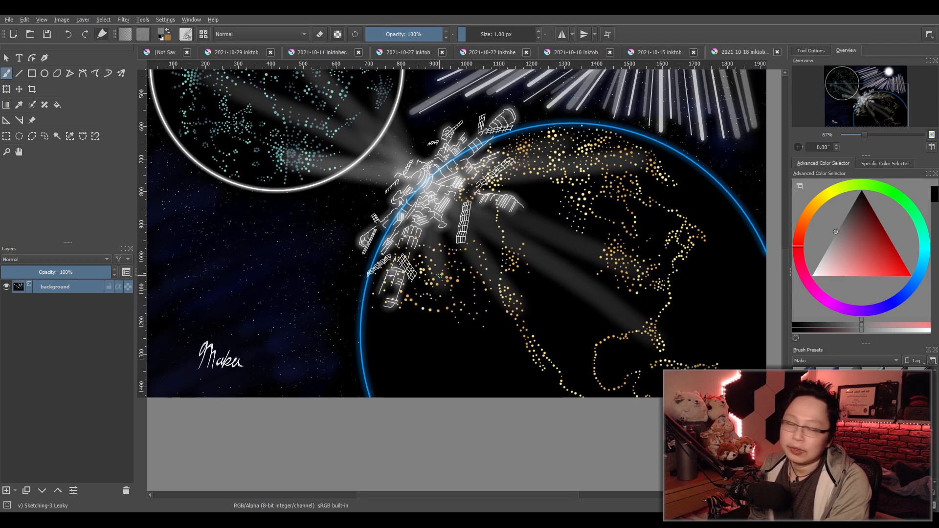
scroll(488, 287, "up", 1)
scroll(488, 288, "down", 2)
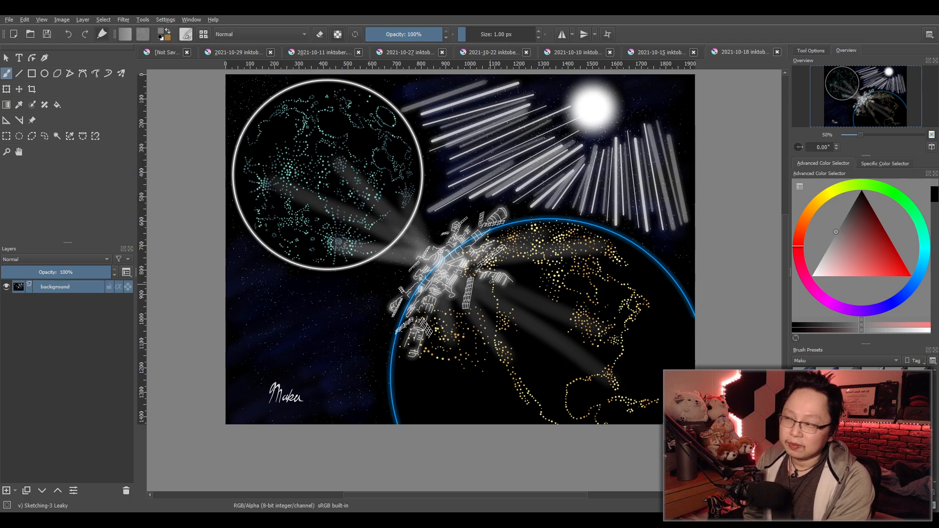
left_click_drag(497, 260, 482, 299)
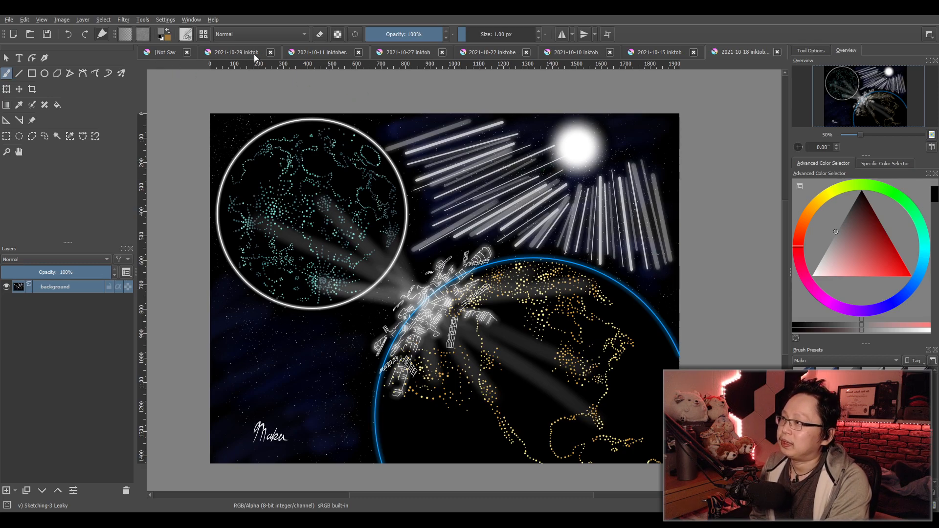
Close all the 2021 Inktober reference images, leaving only the unsaved practice document open.
left_click(270, 52)
left_click(315, 53)
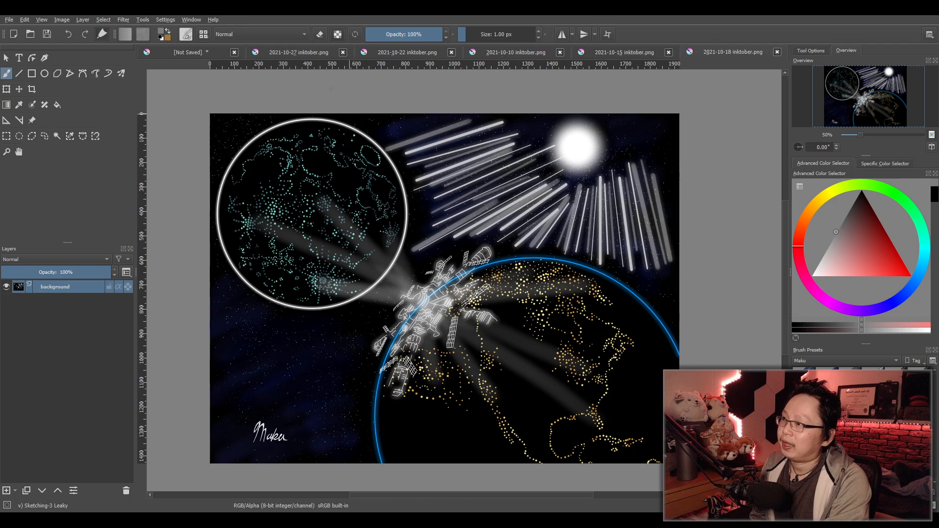
left_click(343, 53)
left_click(385, 52)
left_click(451, 53)
left_click(560, 53)
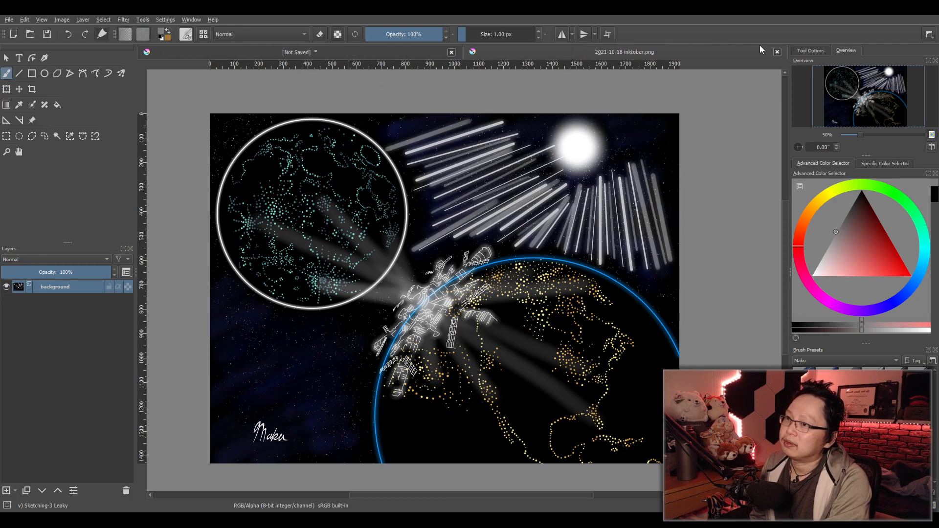
left_click(777, 52)
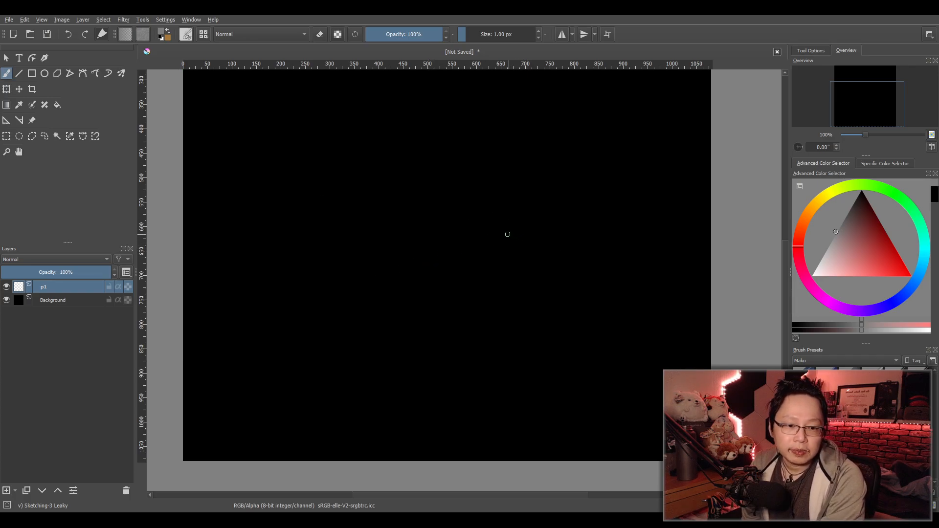
left_click_drag(490, 225, 457, 257)
scroll(468, 238, "down", 1)
scroll(479, 279, "up", 1)
scroll(470, 277, "down", 1)
scroll(468, 282, "up", 1)
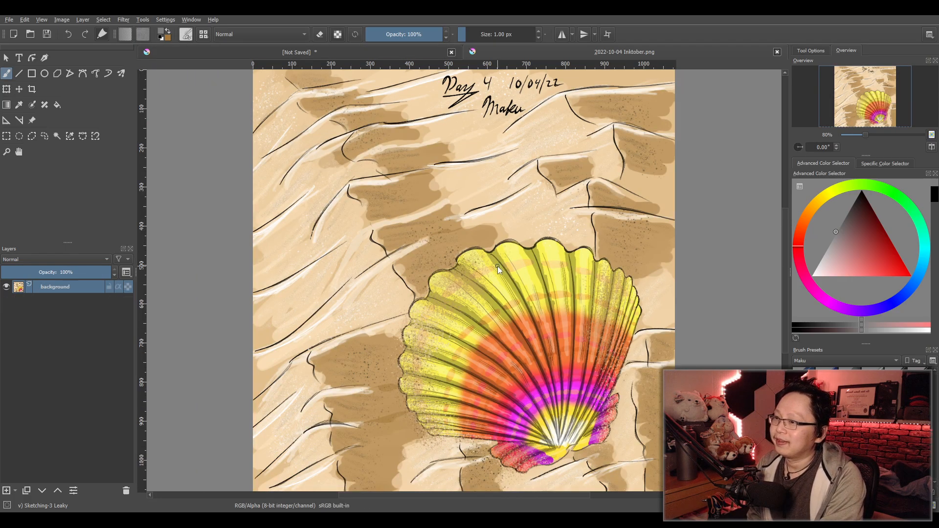
Examine the radiating ribs and colour bands of the seashell in 2022-10-04 Inktober.png.
scroll(516, 292, "up", 3)
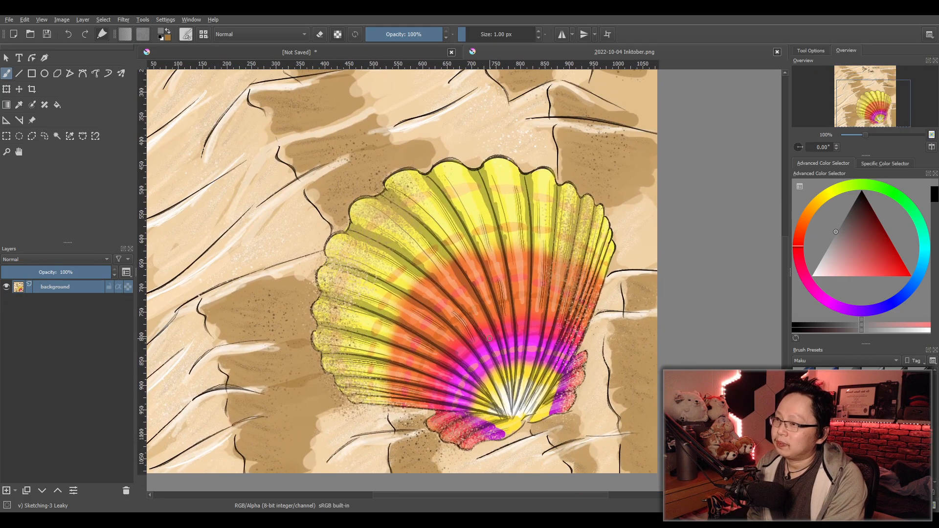
scroll(489, 338, "up", 1)
mouse_move(483, 342)
left_mouse_down()
mouse_move(480, 307)
mouse_move(528, 336)
mouse_move(500, 318)
mouse_move(518, 342)
left_mouse_up()
scroll(481, 306, "down", 1)
scroll(495, 312, "down", 1)
scroll(524, 332, "up", 1)
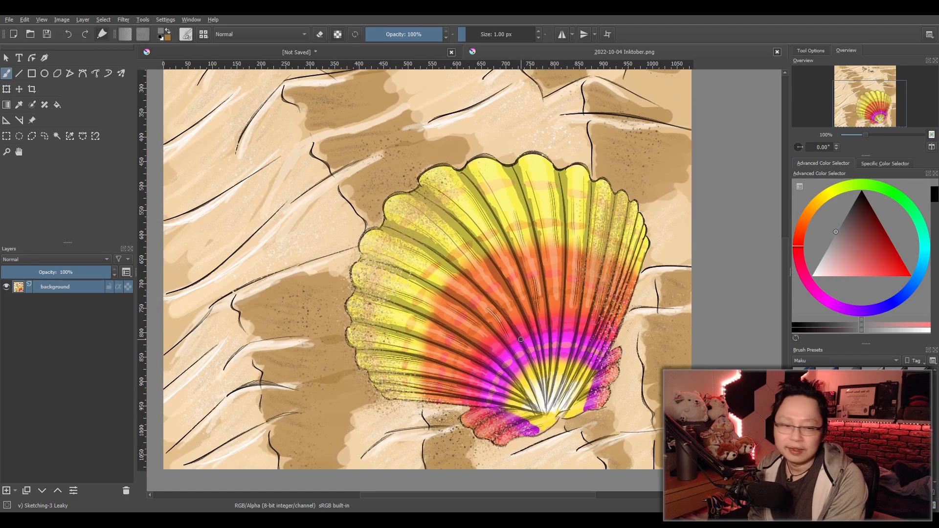
scroll(519, 336, "down", 1)
scroll(519, 335, "up", 1)
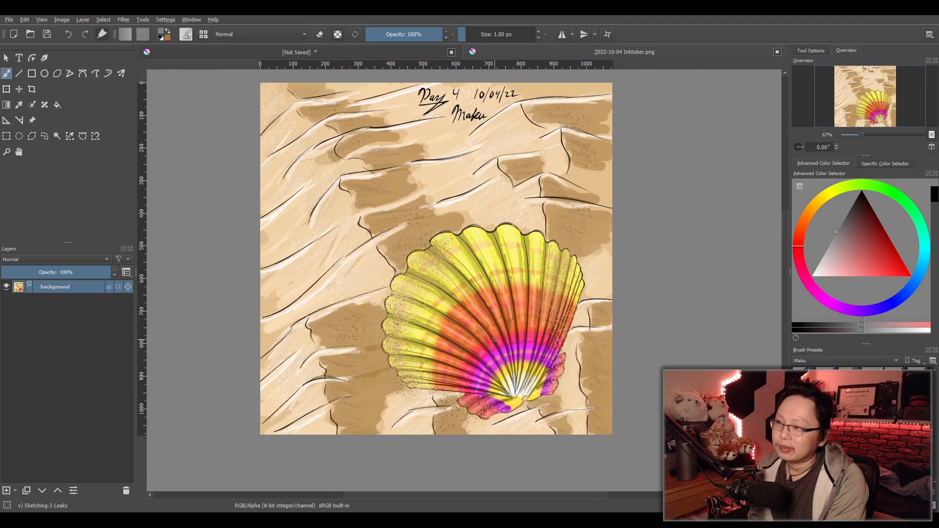
Examine the seashell's magenta base and speckled yellow scalloped edge up close.
scroll(493, 340, "up", 2)
left_click_drag(526, 350, 514, 307)
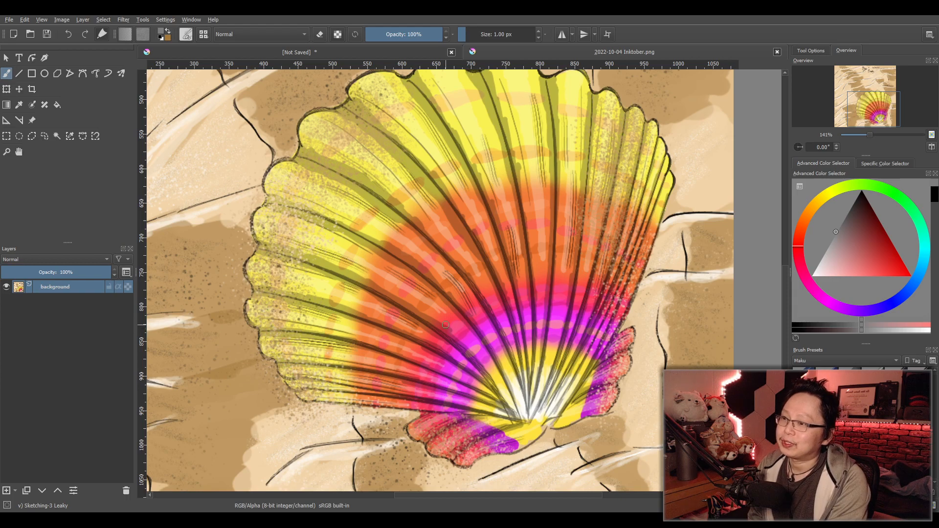
scroll(461, 295, "down", 1)
left_click_drag(463, 304, 496, 326)
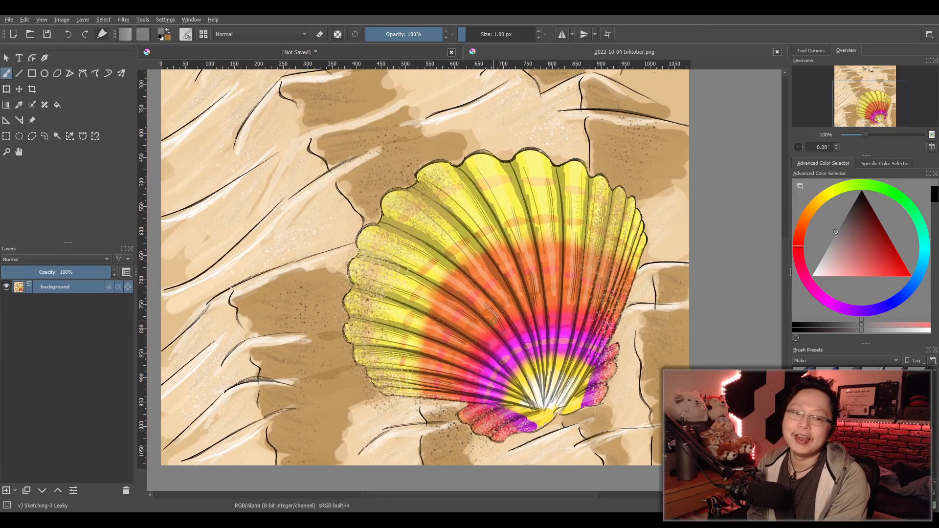
scroll(496, 326, "down", 1)
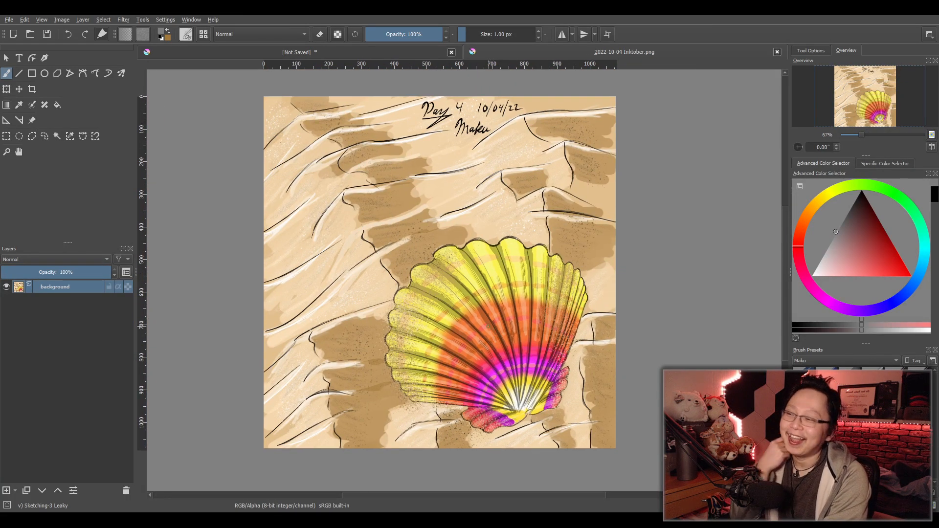
scroll(432, 327, "up", 2)
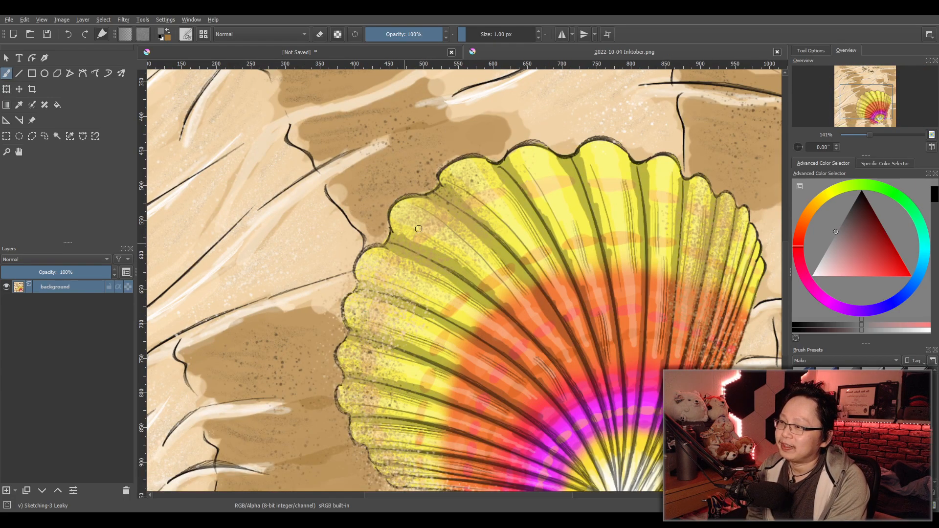
scroll(396, 288, "down", 2)
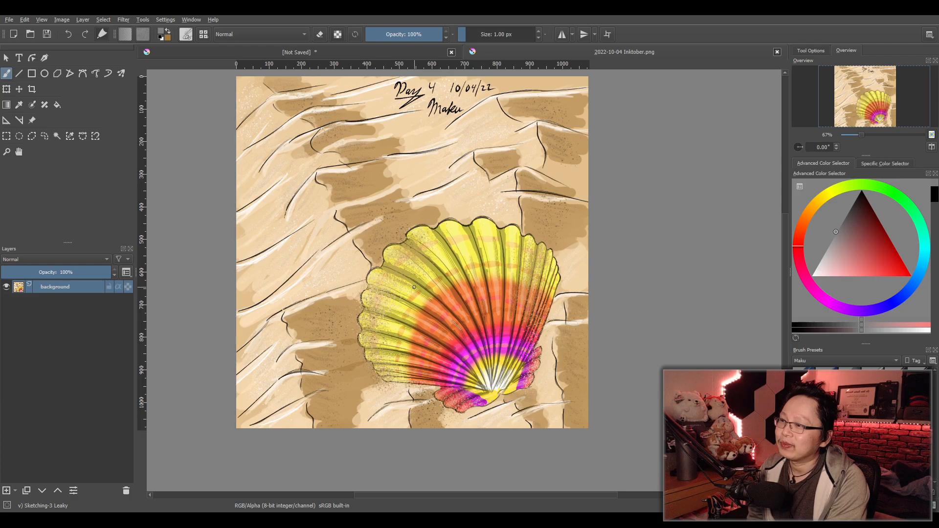
Review the seashell against the rippled sand background in the full Day 4 illustration.
scroll(413, 287, "up", 1)
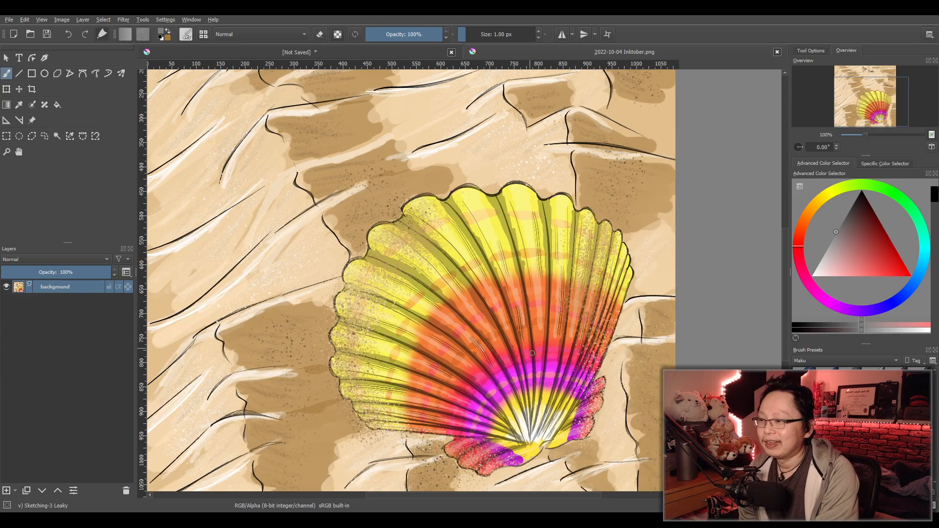
left_click_drag(520, 316, 541, 303)
scroll(523, 320, "down", 1)
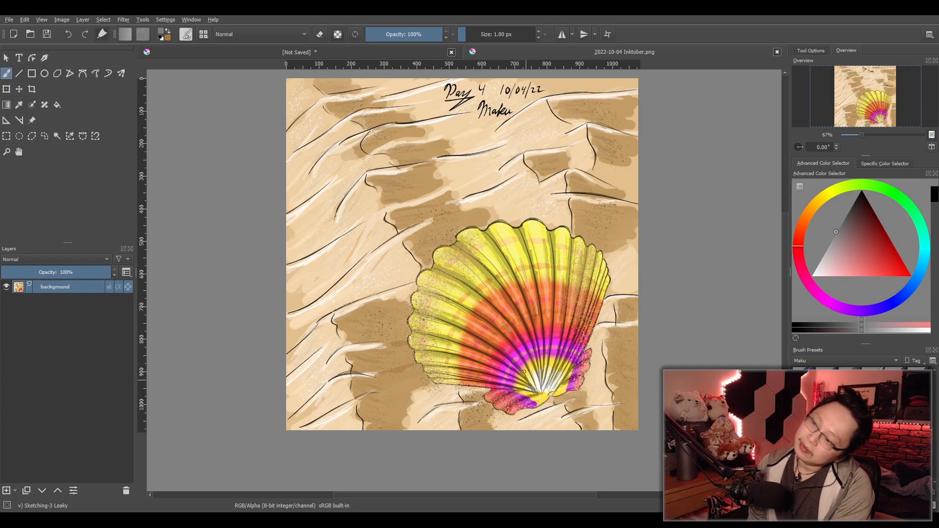
scroll(530, 321, "up", 1)
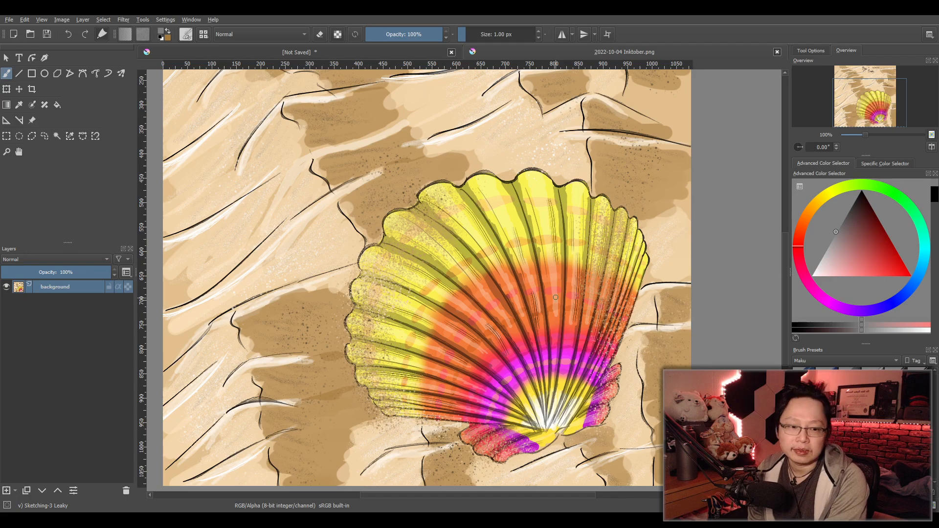
scroll(555, 298, "down", 1)
left_click_drag(535, 321, 523, 282)
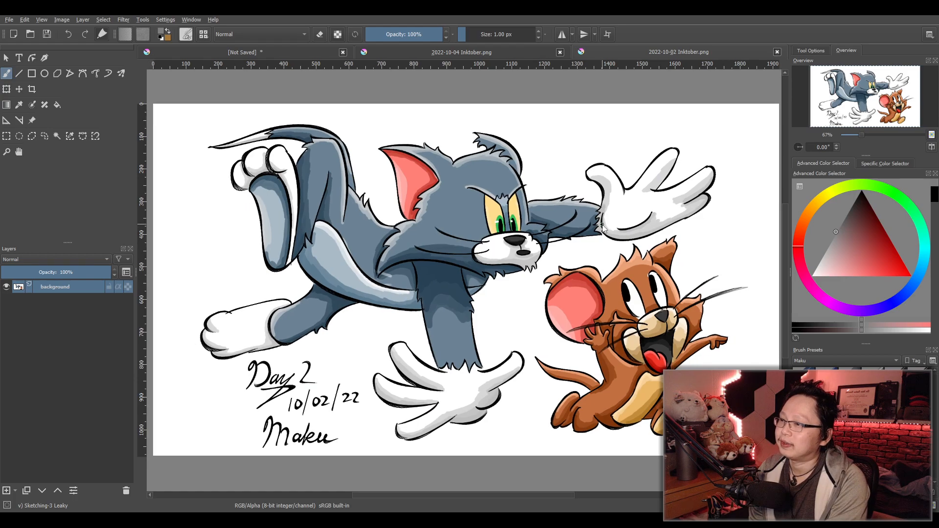
Examine the Tom and Jerry illustration in 2022-10-02 Inktober.png, including both characters' faces and Tom's outstretched hand.
scroll(603, 228, "down", 1)
left_click_drag(592, 219, 569, 246)
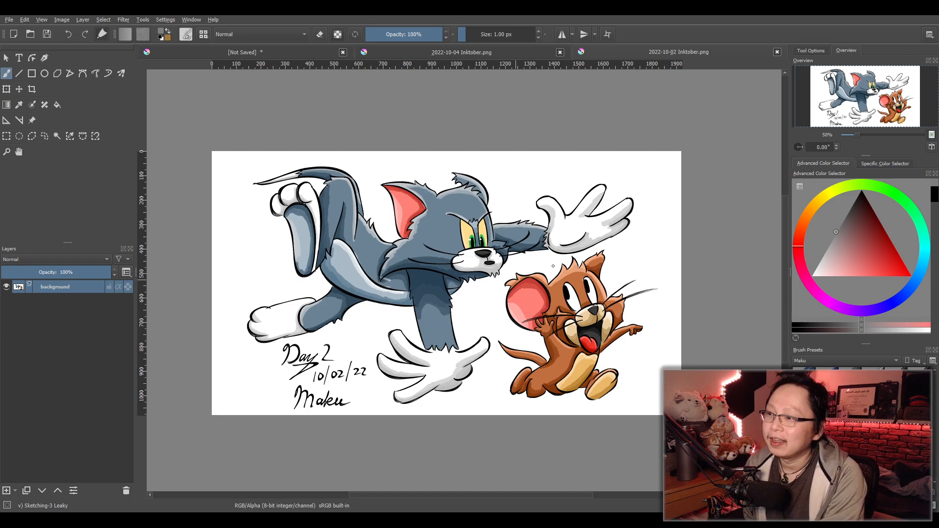
scroll(607, 237, "up", 3)
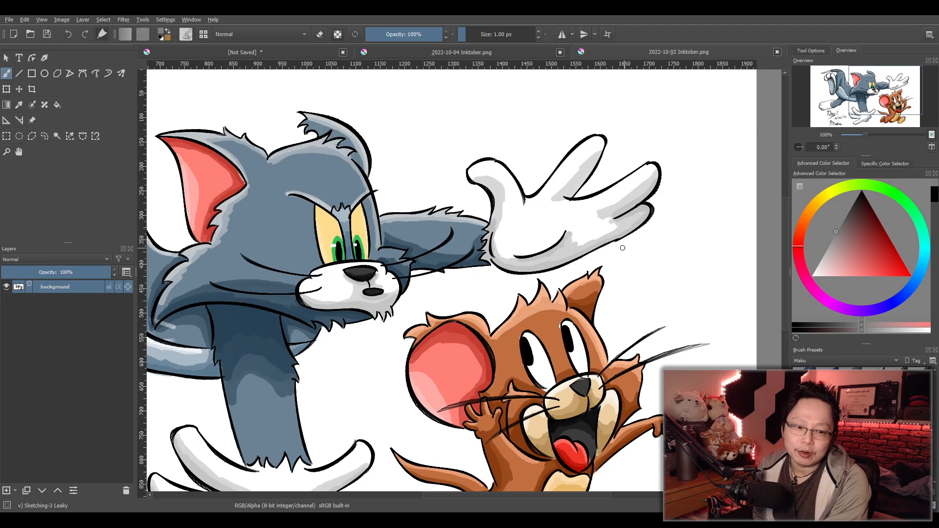
scroll(562, 297, "down", 3)
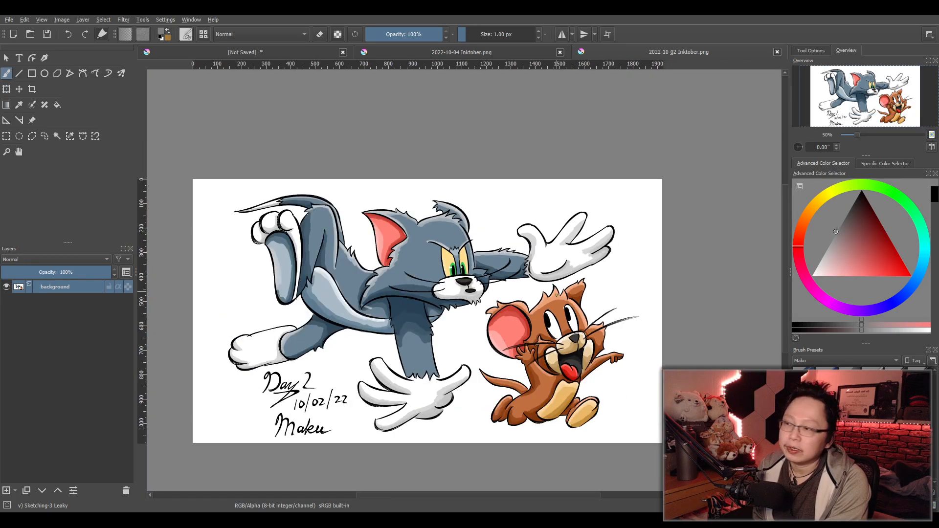
Examine the outline and brown shading on Jerry's feet up close, then the lower body.
scroll(501, 394, "up", 2)
scroll(453, 383, "up", 1)
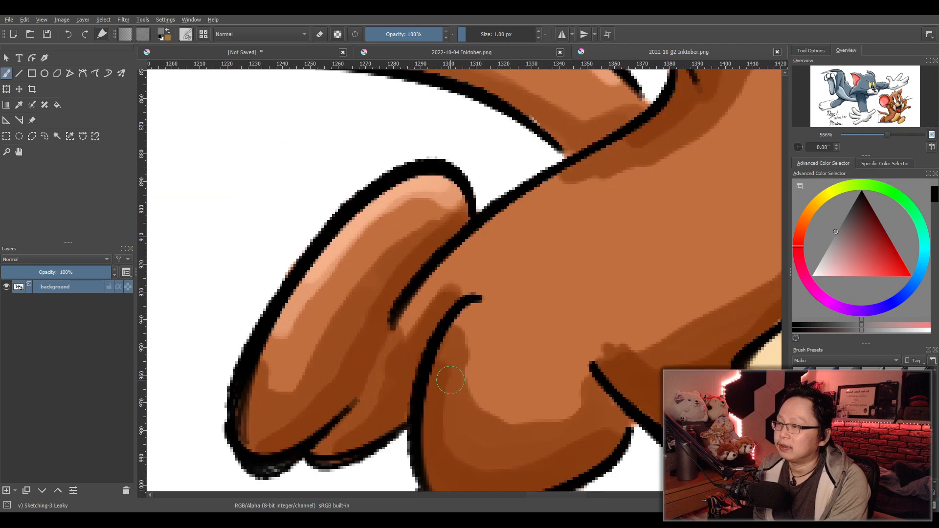
left_click_drag(449, 377, 500, 346)
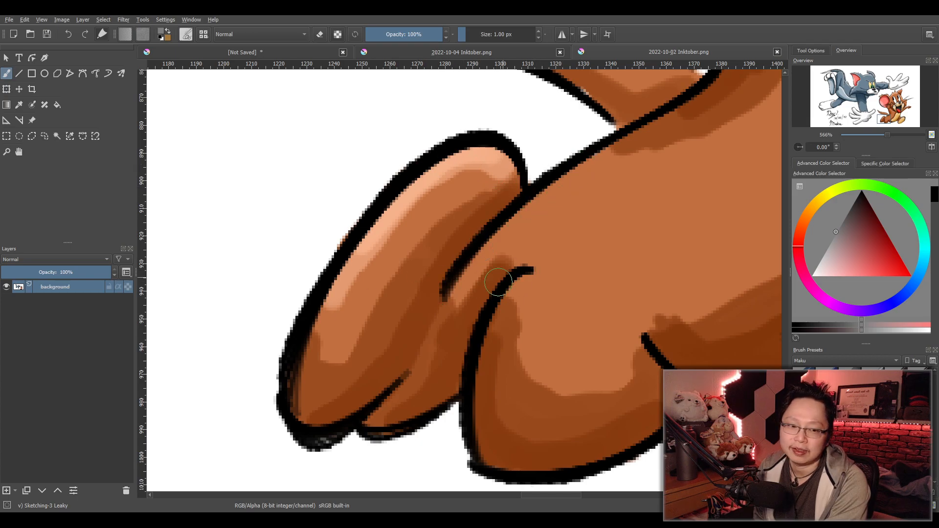
scroll(452, 350, "down", 4)
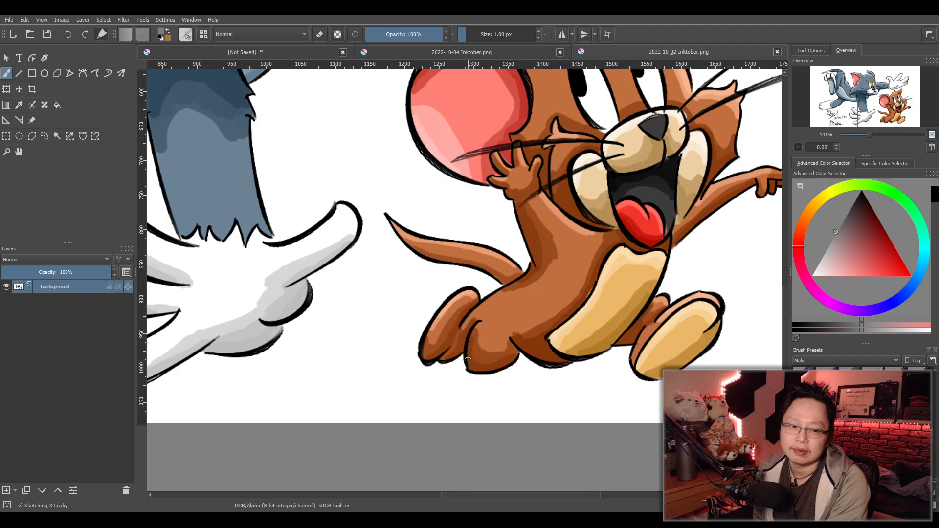
scroll(466, 369, "down", 2)
mouse_move(434, 338)
left_mouse_down()
mouse_move(574, 382)
mouse_move(543, 377)
mouse_move(562, 397)
left_mouse_up()
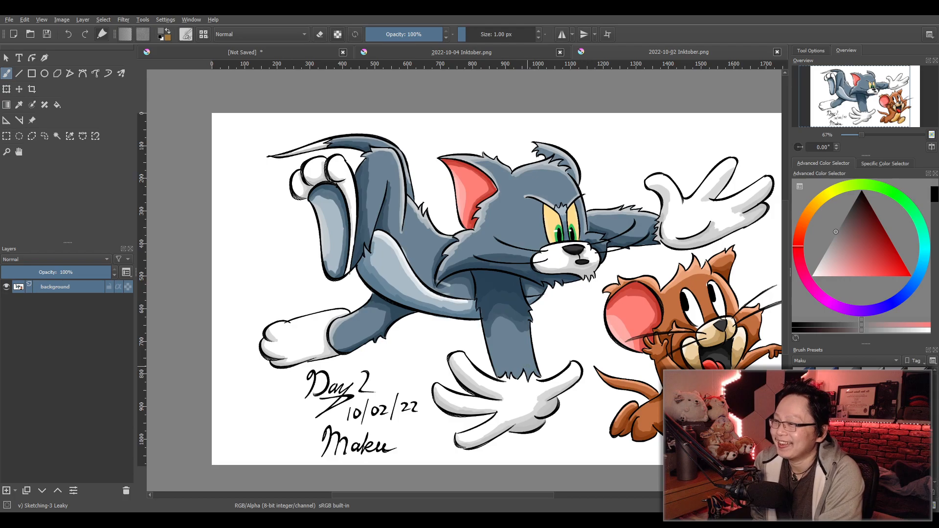
Examine the layered blue shadows beneath Tom's chin and on the upper arm up close.
left_click_drag(546, 356, 484, 344)
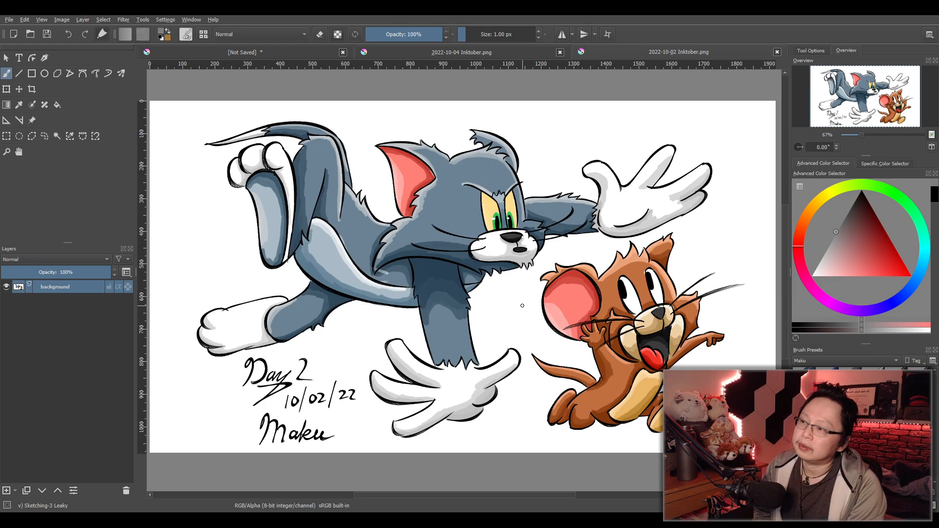
scroll(451, 268, "up", 5)
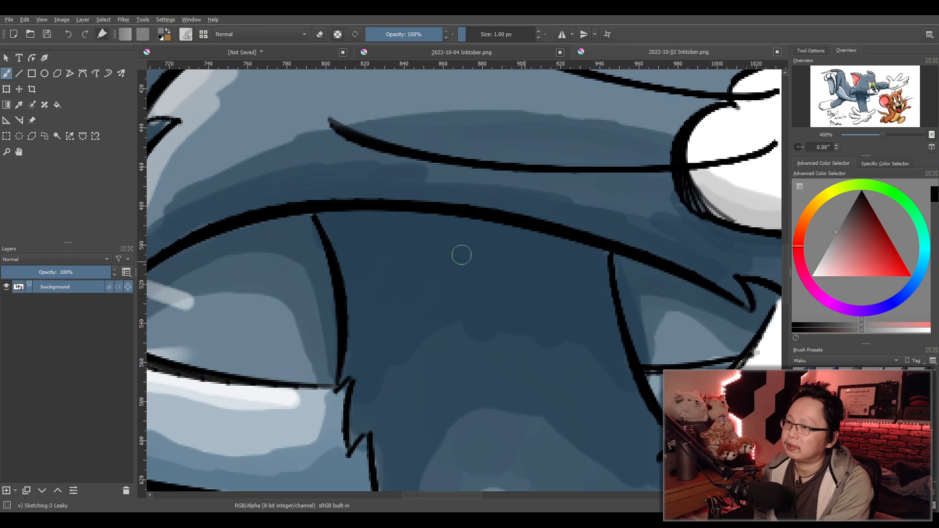
scroll(629, 267, "down", 6)
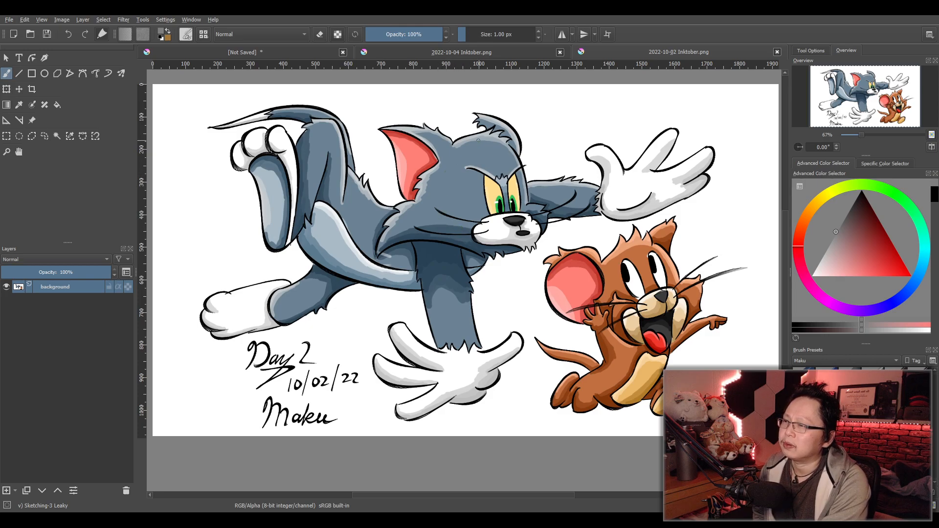
Close 2022-10-02 Inktober.png and 2022-10-04 Inktober.png, returning to the unsaved practice document.
left_click(777, 51)
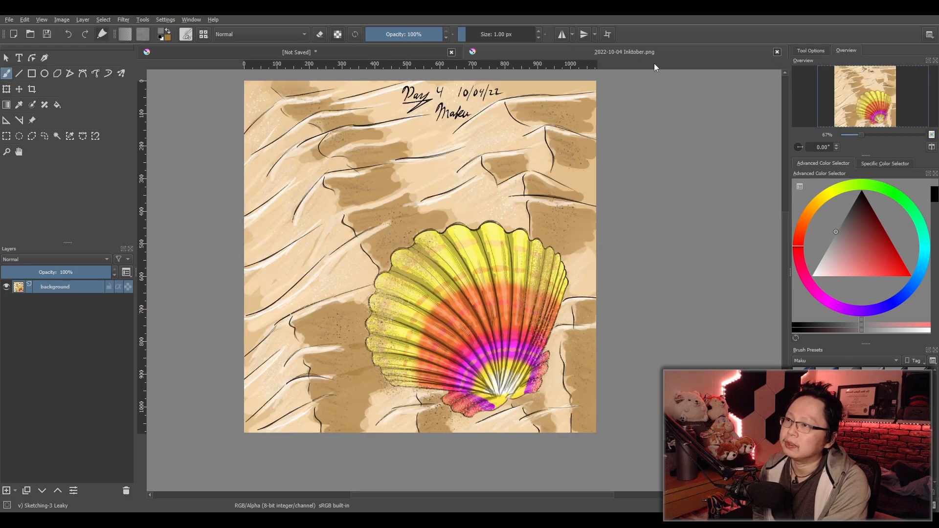
left_click(777, 51)
scroll(468, 282, "down", 2)
scroll(488, 304, "up", 2)
left_click_drag(483, 333, 463, 307)
scroll(494, 286, "down", 1)
scroll(491, 318, "up", 1)
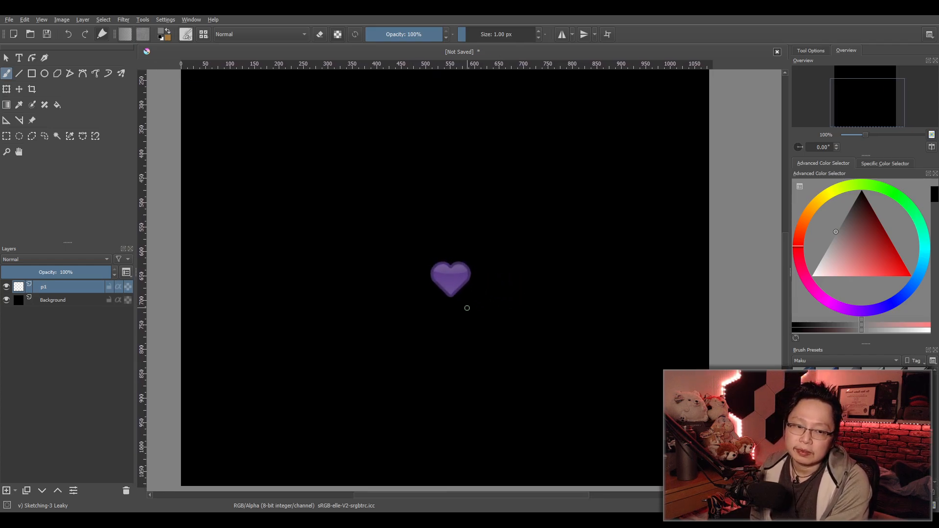
left_click_drag(459, 295, 468, 334)
scroll(472, 373, "down", 1)
scroll(472, 338, "up", 1)
scroll(474, 344, "down", 1)
scroll(476, 341, "up", 1)
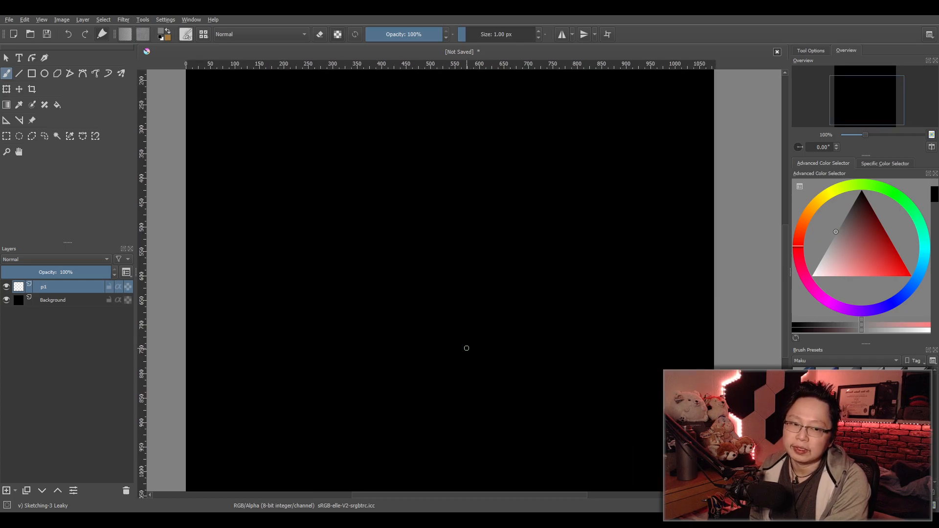
scroll(467, 348, "down", 1)
scroll(467, 348, "up", 1)
scroll(472, 347, "down", 1)
scroll(481, 341, "up", 1)
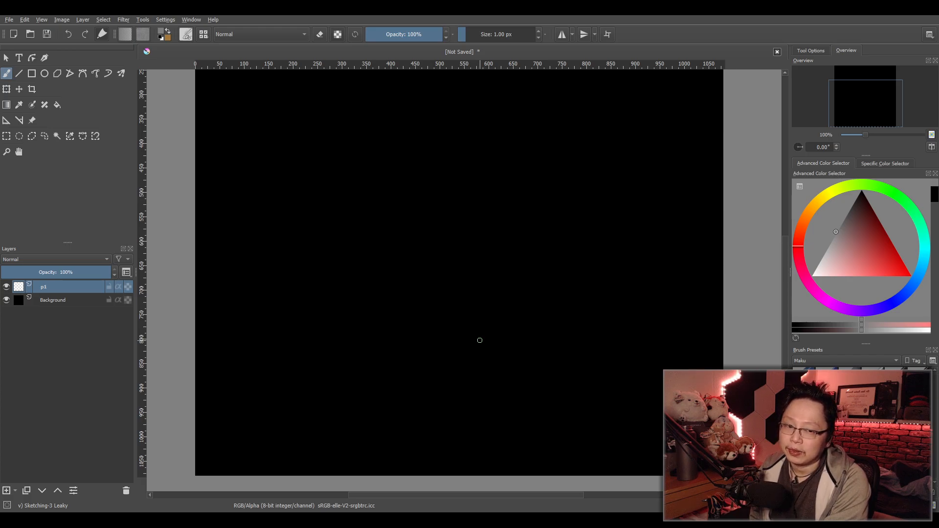
Sketch a wide, shallow upward arc across the canvas, redrawing the whole stroke until it flows smoothly.
scroll(477, 340, "down", 1)
scroll(475, 341, "up", 1)
mouse_move(474, 342)
left_mouse_down()
mouse_move(474, 326)
mouse_move(479, 358)
left_mouse_up()
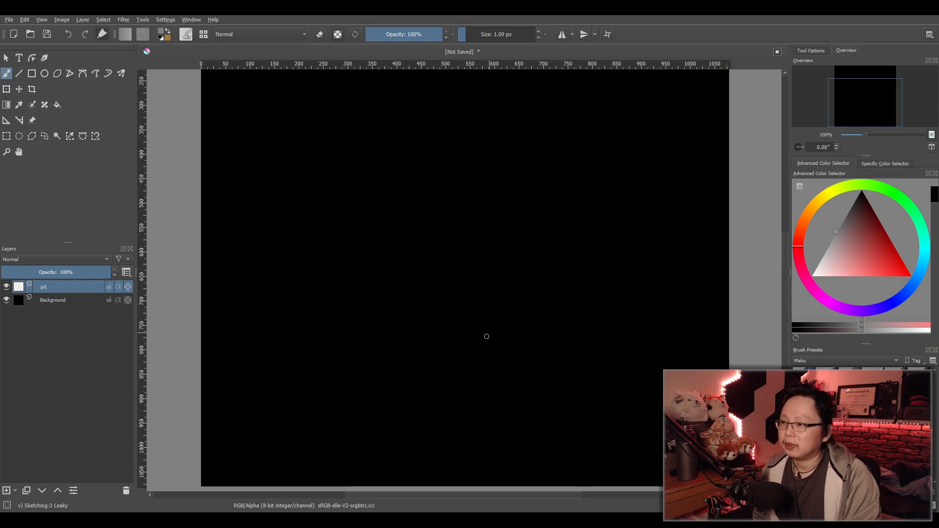
left_click_drag(350, 337, 520, 299)
key("ctrl+z")
left_click_drag(336, 341, 556, 293)
key("ctrl+z")
left_click_drag(322, 317, 570, 304)
key("ctrl+z")
left_click_drag(323, 331, 570, 309)
key("ctrl+z")
mouse_move(324, 323)
left_mouse_down()
mouse_move(557, 298)
mouse_move(570, 310)
left_mouse_up()
key("ctrl+z")
left_click_drag(321, 314, 573, 326)
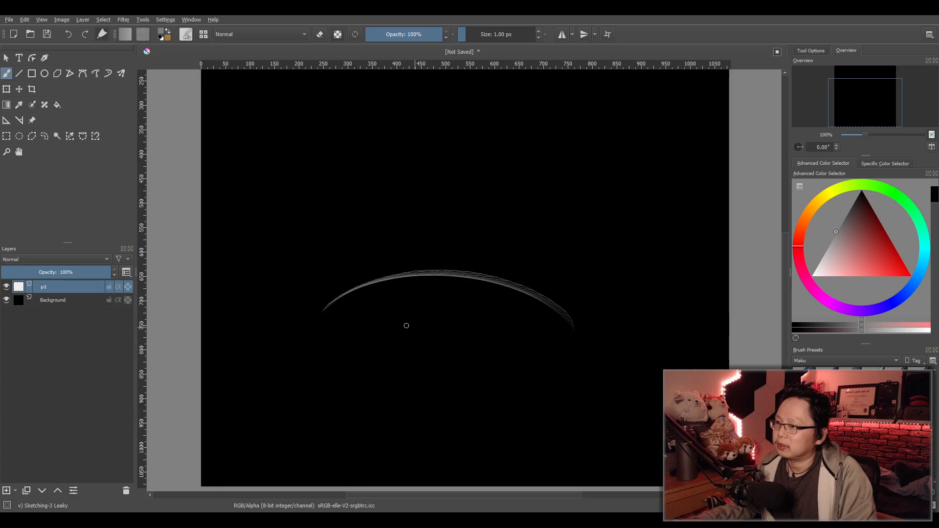
left_click_drag(318, 308, 580, 316)
key("ctrl+z")
key("ctrl+z")
left_click_drag(337, 317, 590, 313)
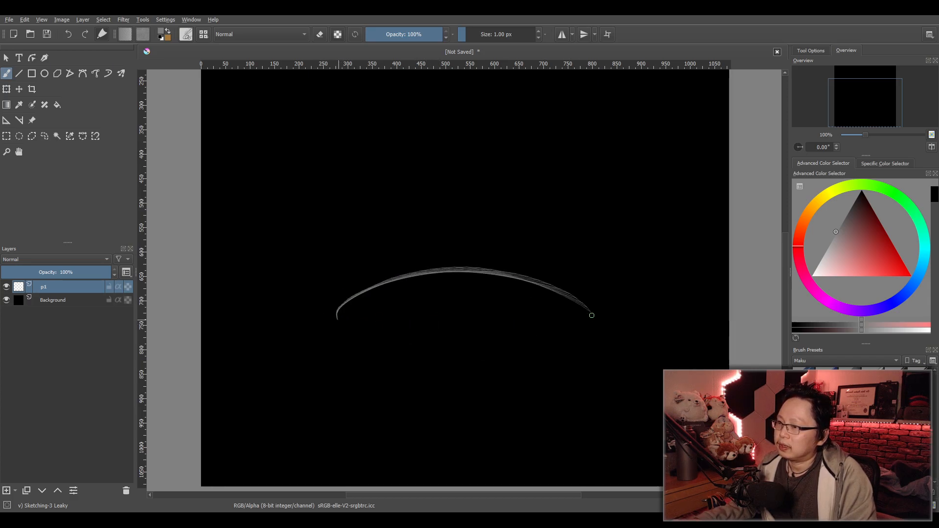
Sketch a matching downward arc beneath the first one to close a wide almond-shaped outline.
left_click_drag(338, 325, 562, 329)
key("ctrl+z")
left_click_drag(337, 317, 590, 313)
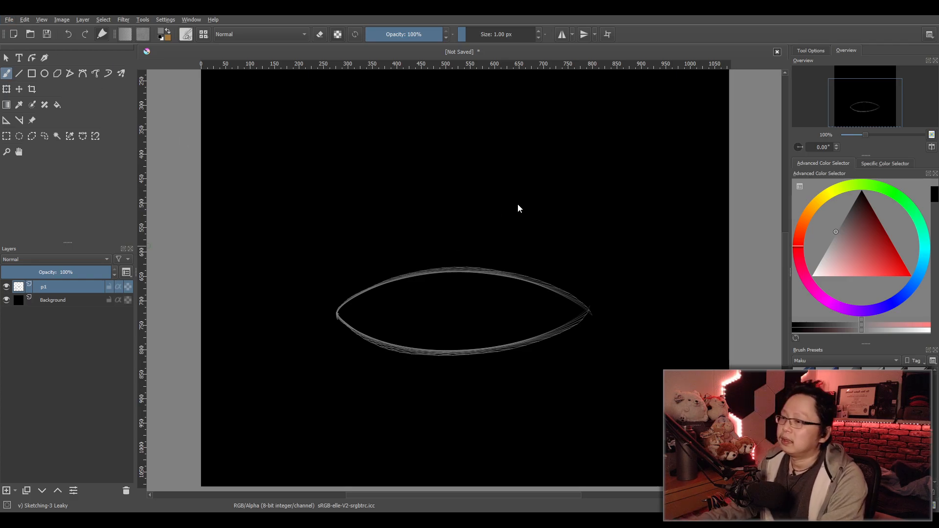
Create a wide blank document in place of the old practice canvas, close the old one, and set black as the painting colour.
left_click(552, 385)
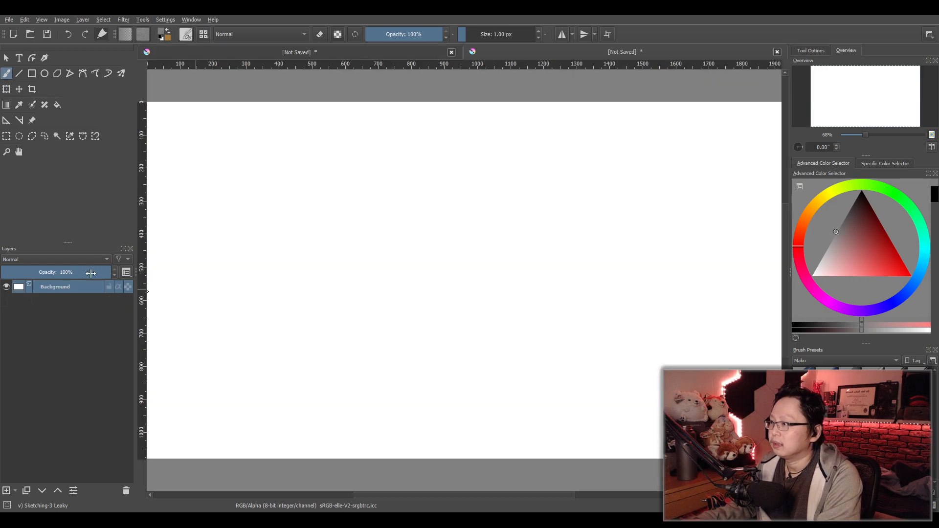
left_click(862, 192)
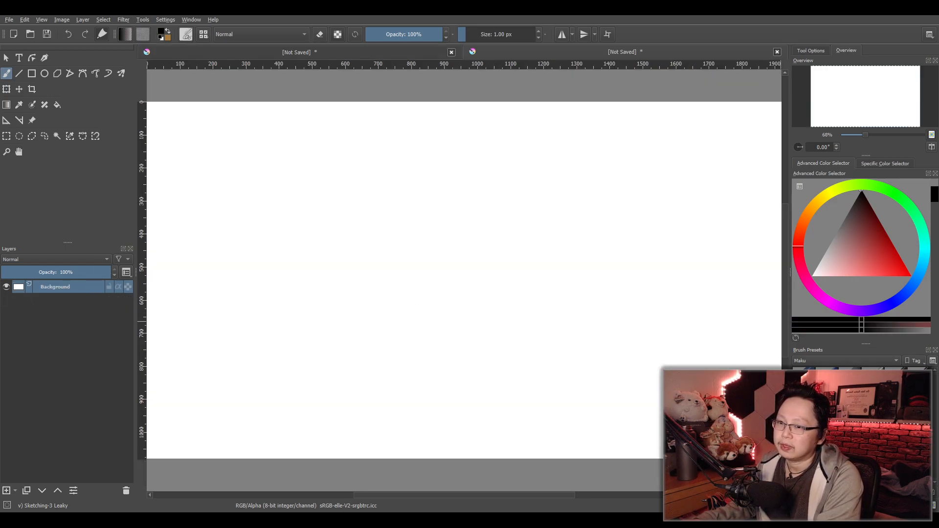
left_click(451, 53)
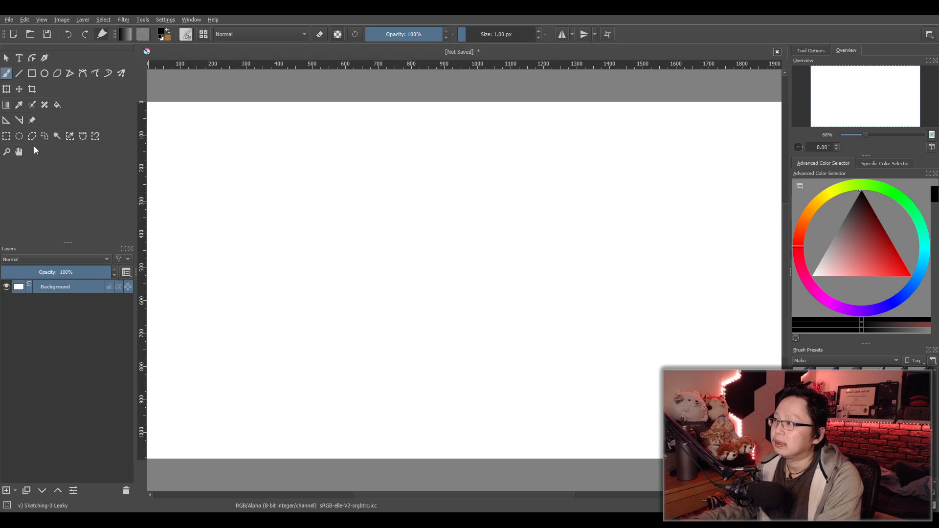
Fill the white background with black and add a new paint layer above it.
left_click(56, 105)
left_click(335, 253)
left_click(12, 491)
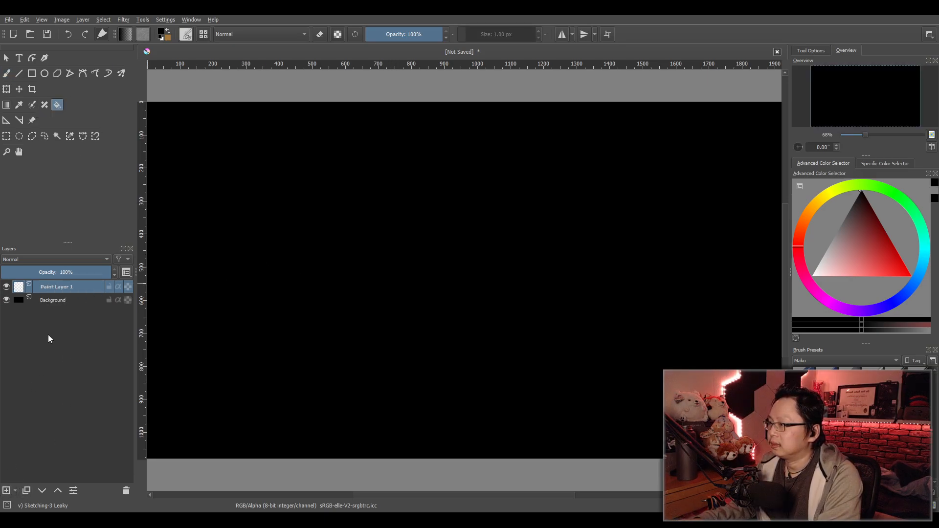
Choose a mid grey as the painting colour and switch back to the freehand brush.
left_click(837, 232)
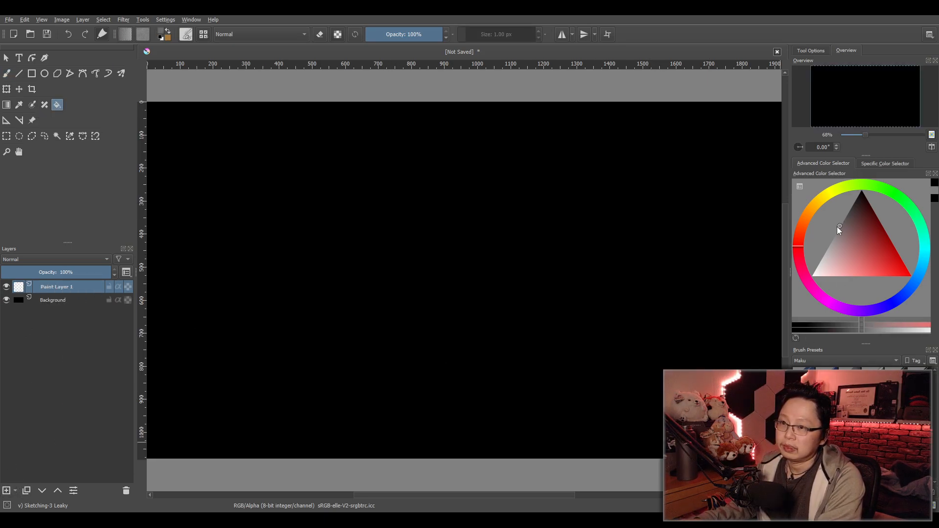
mouse_move(517, 355)
left_mouse_down()
mouse_move(522, 331)
mouse_move(521, 340)
mouse_move(480, 316)
left_mouse_up()
left_click(6, 73)
left_click_drag(486, 285, 544, 325)
scroll(564, 346, "up", 1)
left_click_drag(556, 358, 550, 335)
scroll(533, 301, "down", 1)
scroll(534, 329, "up", 1)
scroll(535, 329, "down", 1)
scroll(535, 329, "up", 1)
scroll(535, 329, "down", 1)
scroll(534, 329, "down", 1)
scroll(532, 329, "up", 1)
mouse_move(533, 329)
left_mouse_down()
mouse_move(539, 367)
mouse_move(537, 339)
left_mouse_up()
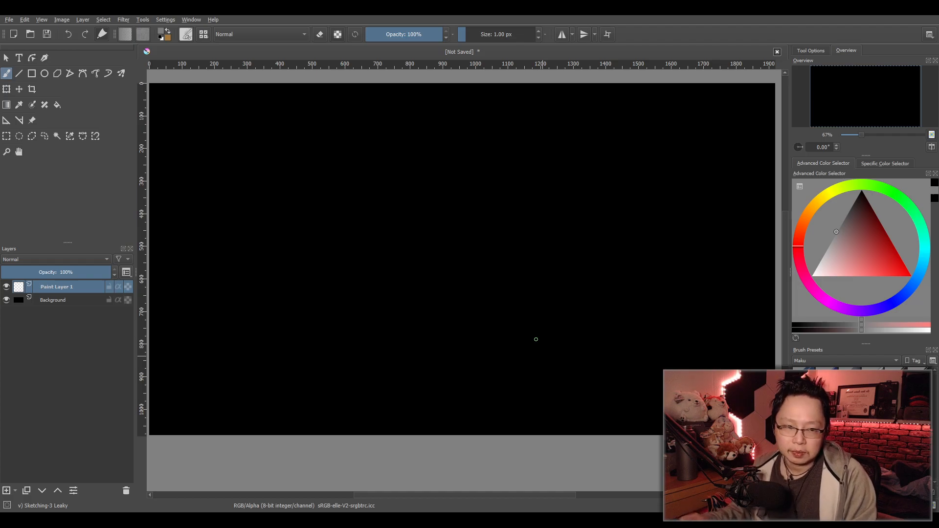
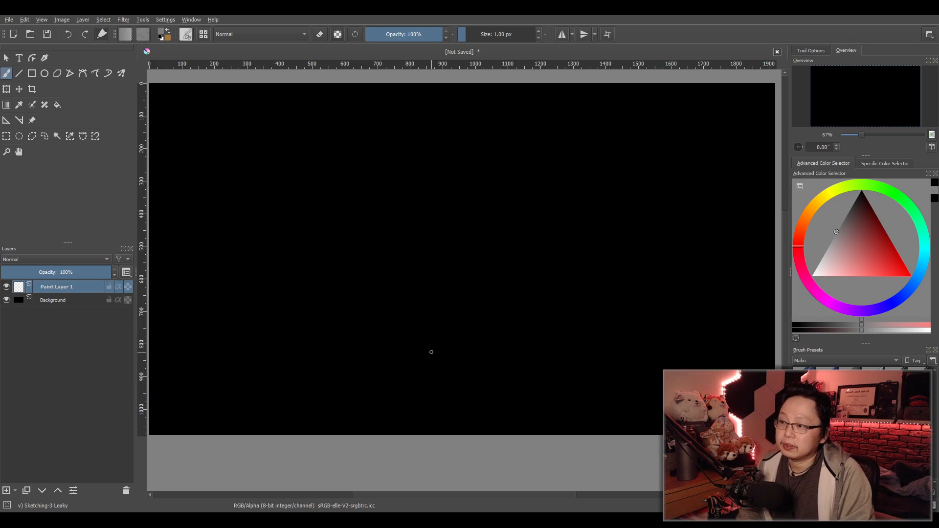
Sketch a wide, flat almond-shaped ellipse from an upper and a lower arc, redrawing each stroke until both ends meet.
left_click_drag(382, 312, 522, 301)
key("ctrl+z")
mouse_move(350, 316)
left_mouse_down()
mouse_move(406, 291)
mouse_move(568, 300)
left_mouse_up()
key("ctrl+z")
key("ctrl+z")
mouse_move(325, 315)
left_mouse_down()
mouse_move(566, 304)
mouse_move(426, 353)
mouse_move(562, 353)
mouse_move(359, 332)
mouse_move(575, 320)
left_mouse_up()
key("ctrl+z")
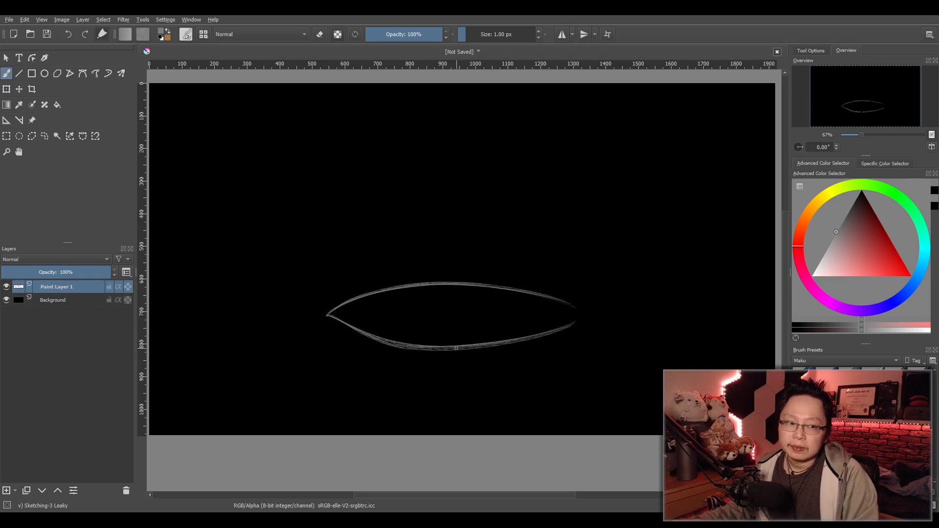
key("ctrl+z")
left_click_drag(326, 314, 585, 306)
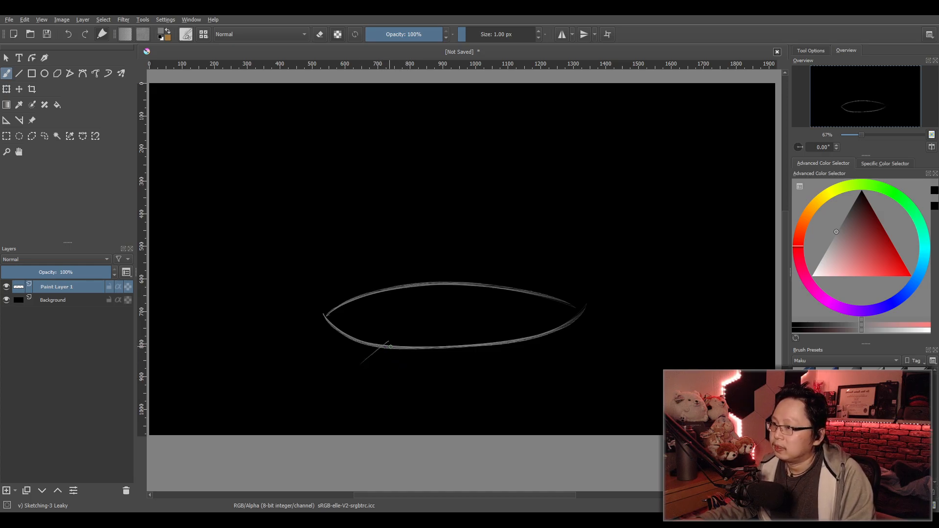
Sketch three rough angular blocks side by side along the ellipse's lower and lower-right rim.
mouse_move(391, 341)
left_mouse_down()
mouse_move(368, 354)
mouse_move(371, 373)
mouse_move(467, 377)
left_mouse_up()
mouse_move(392, 379)
left_mouse_down()
mouse_move(478, 383)
mouse_move(457, 338)
mouse_move(389, 341)
mouse_move(471, 350)
mouse_move(534, 327)
mouse_move(572, 342)
mouse_move(574, 362)
left_mouse_up()
mouse_move(479, 351)
left_mouse_down()
mouse_move(565, 348)
mouse_move(482, 358)
mouse_move(485, 373)
mouse_move(568, 378)
mouse_move(576, 361)
mouse_move(538, 378)
mouse_move(569, 368)
left_mouse_up()
mouse_move(549, 328)
left_mouse_down()
mouse_move(564, 316)
mouse_move(614, 321)
mouse_move(610, 344)
mouse_move(584, 349)
mouse_move(600, 349)
mouse_move(581, 368)
left_mouse_up()
mouse_move(621, 321)
left_mouse_down()
mouse_move(625, 346)
mouse_move(587, 374)
left_mouse_up()
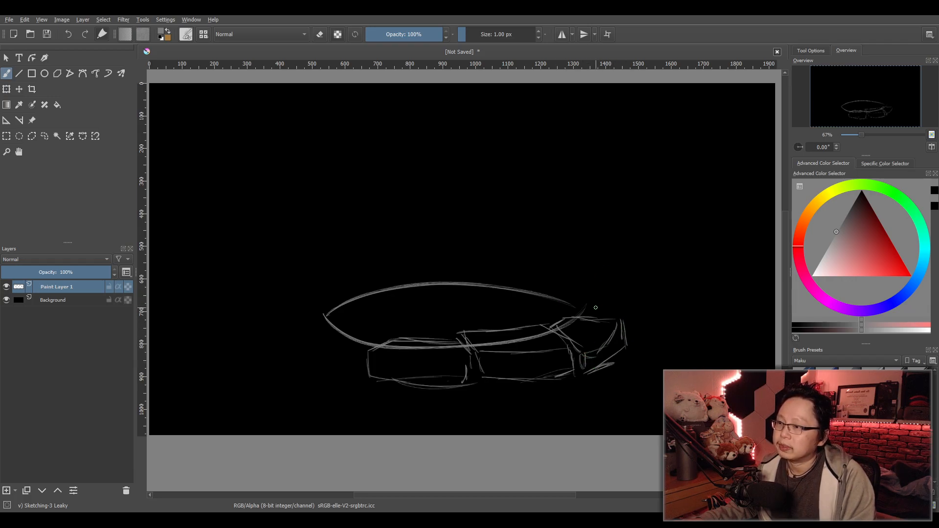
mouse_move(577, 313)
left_mouse_down()
mouse_move(606, 296)
mouse_move(621, 304)
left_mouse_up()
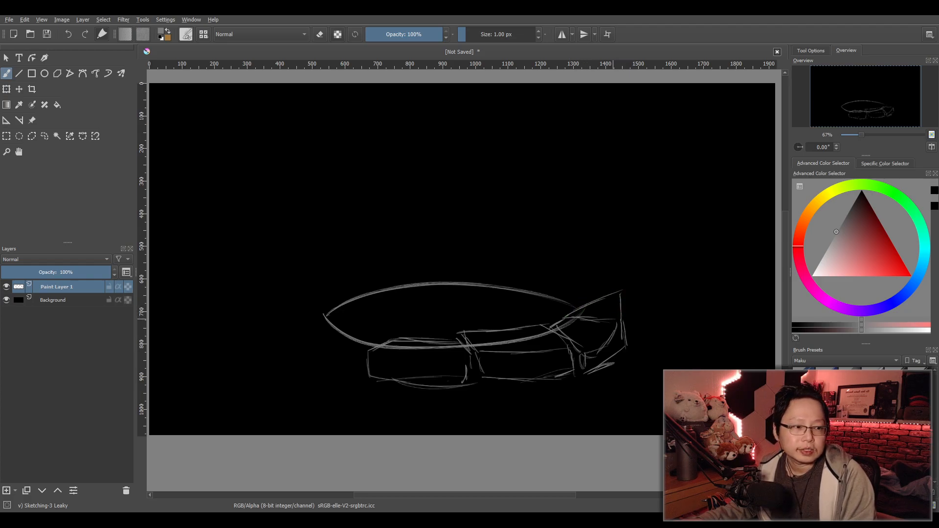
key("ctrl+z")
key("ctrl+z")
key("ctrl+z")
Sketch two more angular blocks, one at the ellipse's right end and one on its upper-right rim.
mouse_move(569, 312)
left_mouse_down()
mouse_move(637, 304)
mouse_move(638, 339)
left_mouse_up()
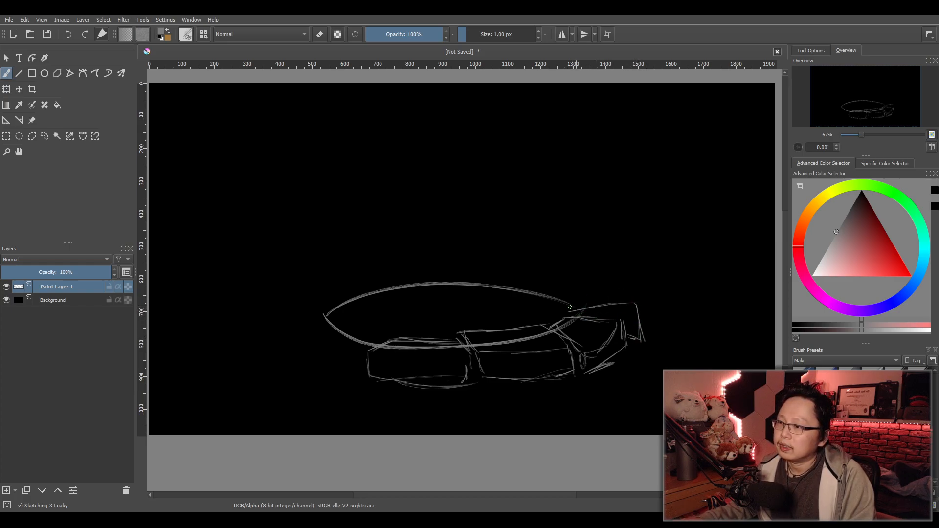
mouse_move(574, 308)
left_mouse_down()
mouse_move(545, 288)
mouse_move(547, 316)
mouse_move(568, 315)
mouse_move(553, 287)
mouse_move(620, 269)
left_mouse_up()
left_click_drag(613, 271, 641, 306)
left_click_drag(522, 260, 568, 272)
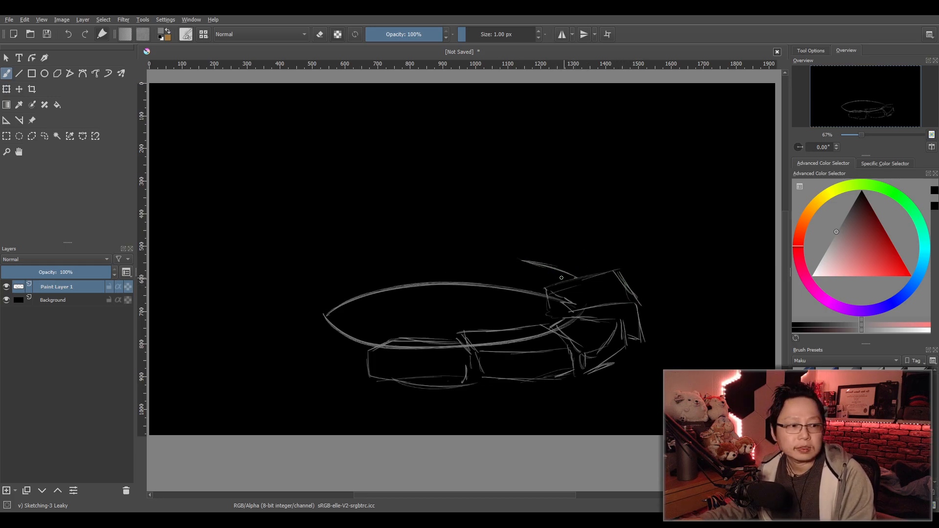
mouse_move(574, 278)
left_mouse_down()
mouse_move(519, 260)
mouse_move(502, 286)
mouse_move(488, 284)
mouse_move(542, 292)
mouse_move(493, 302)
left_mouse_up()
left_click_drag(547, 289, 488, 304)
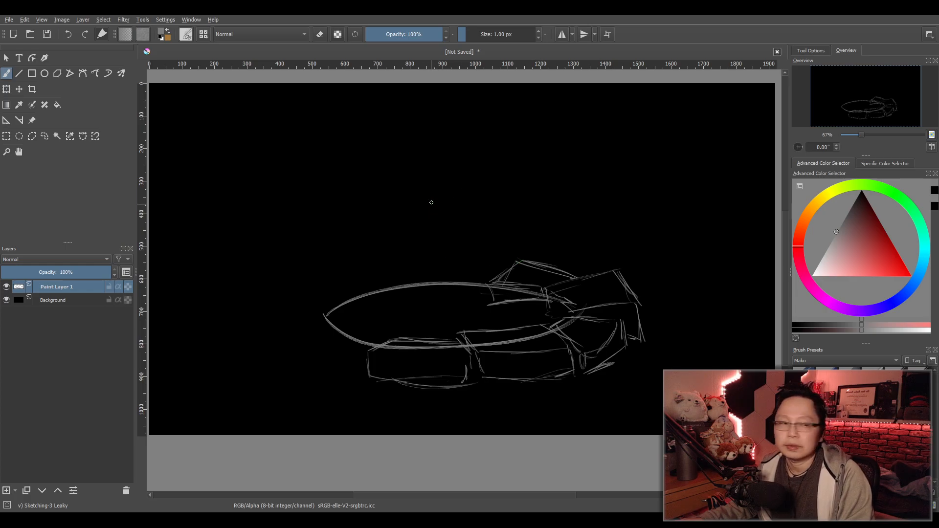
Sketch two pairs of tall, nearly vertical lines rising from the ellipse's upper edge.
left_click_drag(417, 171, 424, 274)
left_click_drag(489, 178, 504, 289)
left_click_drag(504, 217, 501, 279)
left_click_drag(425, 169, 429, 289)
left_click_drag(414, 210, 423, 274)
left_click_drag(502, 180, 512, 302)
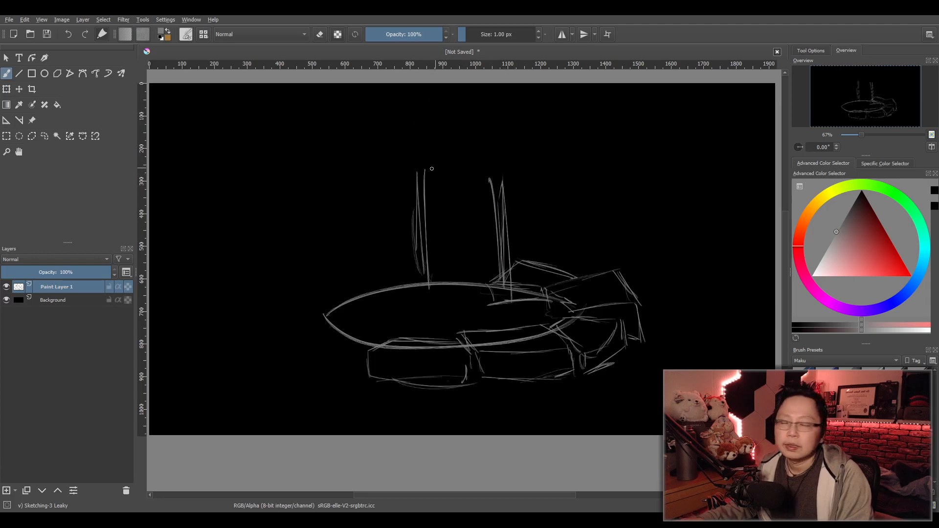
Sketch two rounded shapes facing each other on top of the vertical lines, with a narrow spike above the left one.
mouse_move(408, 136)
left_mouse_down()
mouse_move(414, 172)
mouse_move(444, 176)
mouse_move(435, 143)
mouse_move(489, 173)
mouse_move(518, 131)
mouse_move(484, 145)
left_mouse_up()
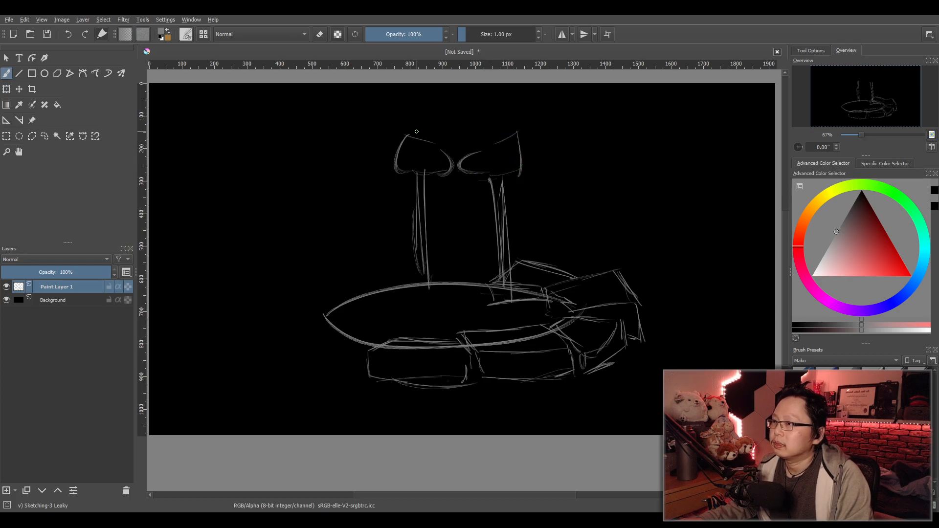
left_click_drag(407, 103, 407, 134)
key("ctrl+z")
key("ctrl+z")
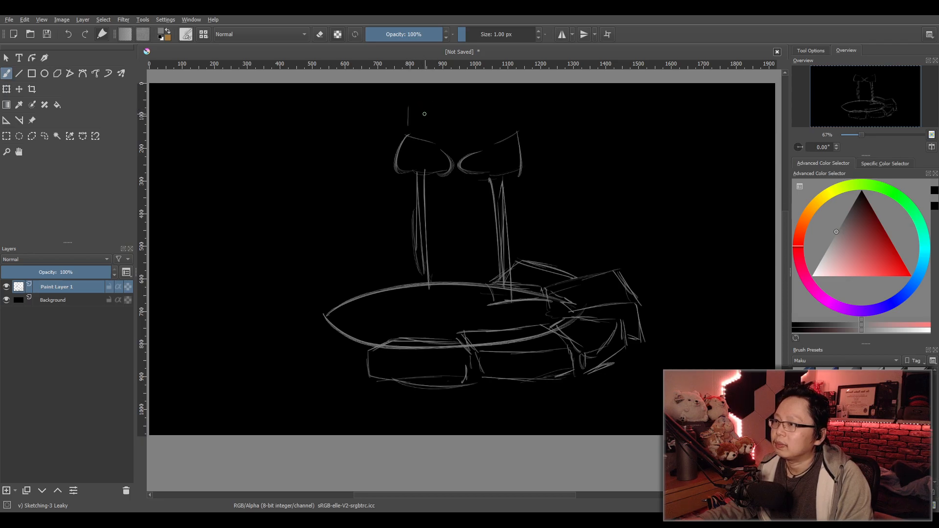
key("ctrl+z")
mouse_move(419, 105)
left_mouse_down()
mouse_move(419, 130)
mouse_move(420, 104)
left_mouse_up()
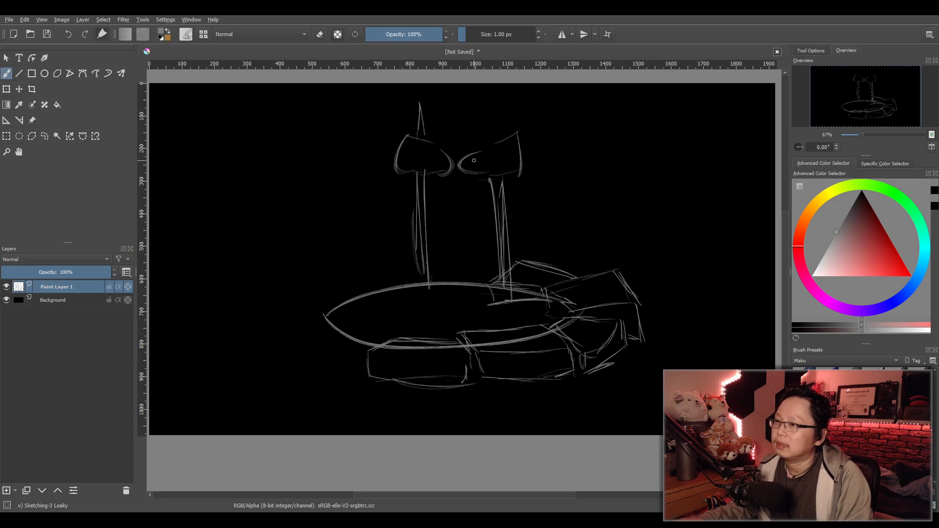
Select the whole sketch with a rectangular selection and move it down to free space above the rounded shapes.
left_click_drag(518, 184, 510, 207)
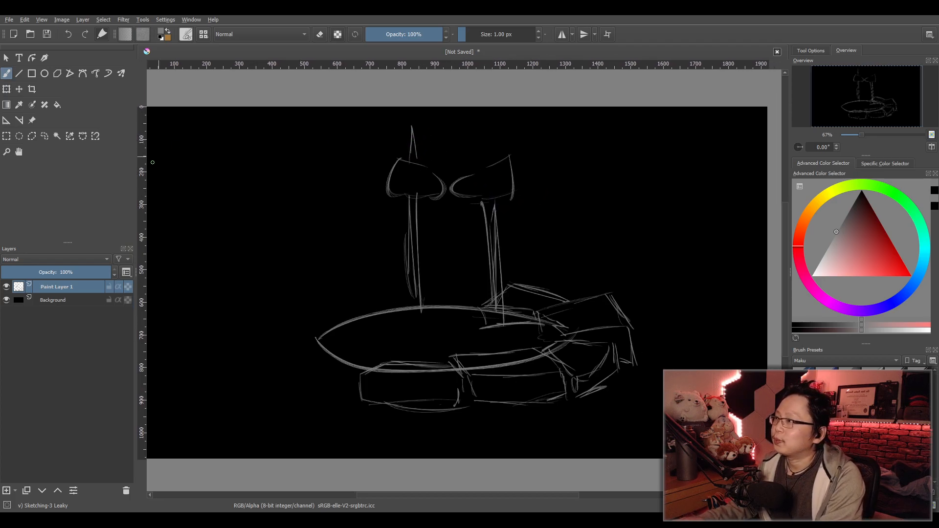
left_click(7, 136)
left_click_drag(250, 107, 677, 440)
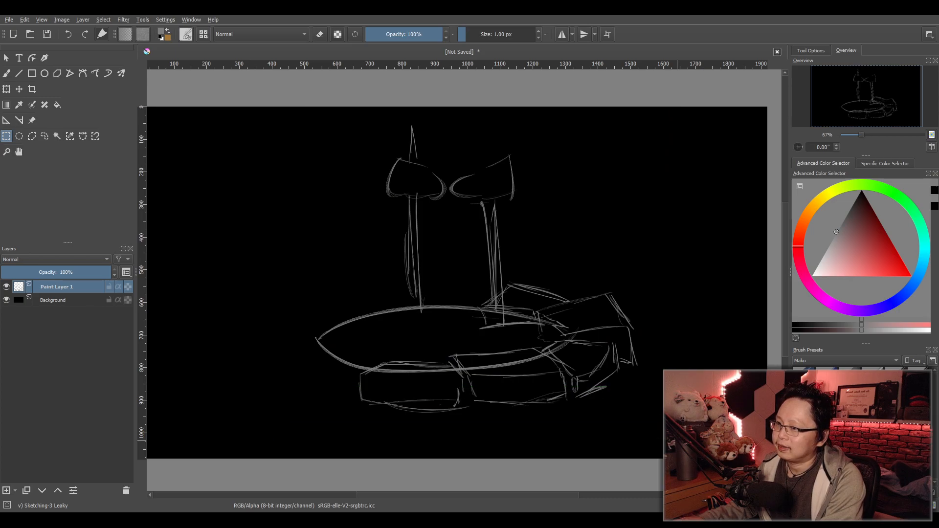
left_click(18, 90)
mouse_move(507, 216)
left_mouse_down()
mouse_move(501, 240)
mouse_move(517, 266)
left_mouse_up()
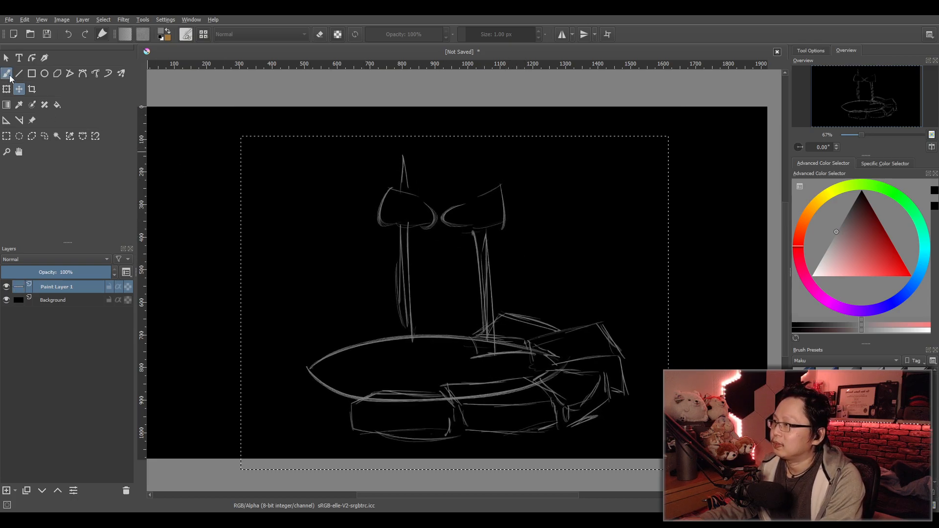
Replace the selection with a larger rectangle spanning the full canvas height around the sketch, and return to the freehand brush.
left_click(9, 76)
key("ctrl+r")
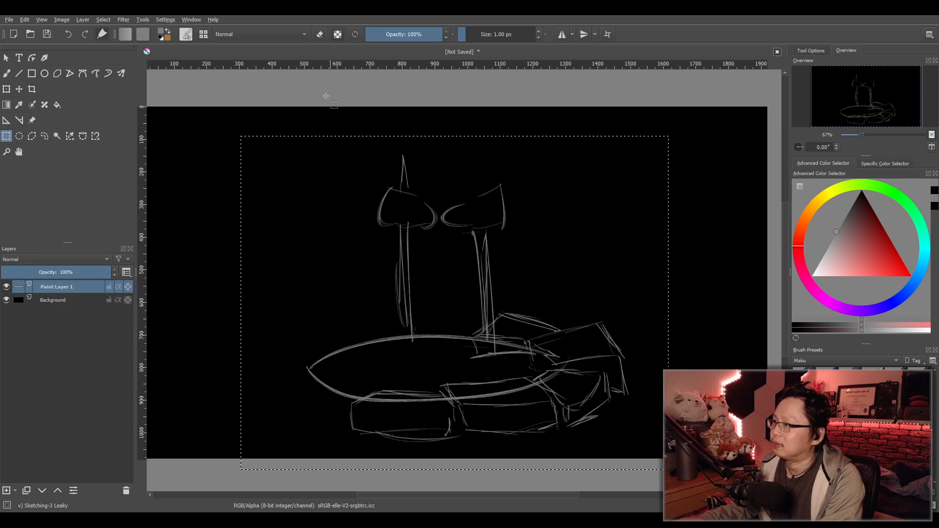
left_click_drag(371, 87, 371, 88)
mouse_move(183, 107)
left_mouse_down()
mouse_move(719, 400)
mouse_move(719, 459)
left_mouse_up()
left_click(7, 73)
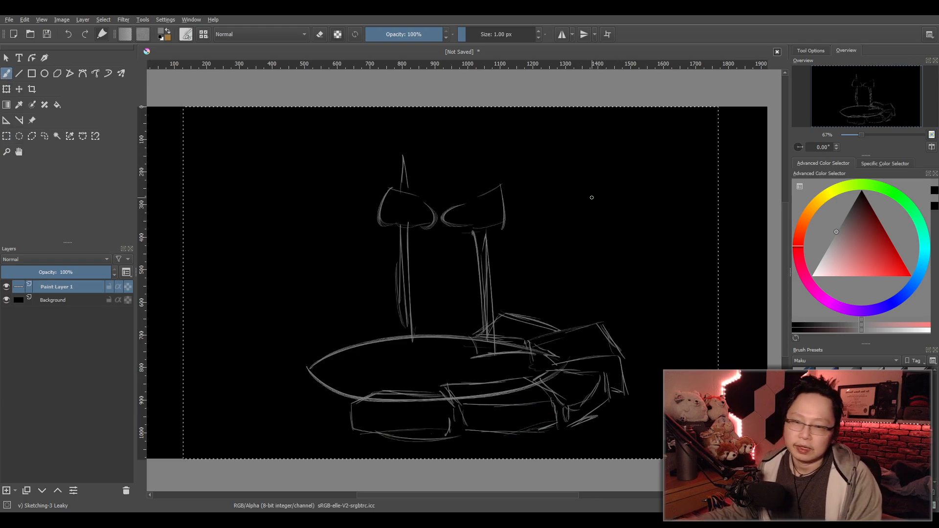
Draw a vertical line above the right rounded shape and add slanted shoulder strokes on the outer side of both shapes.
left_click_drag(479, 157, 478, 188)
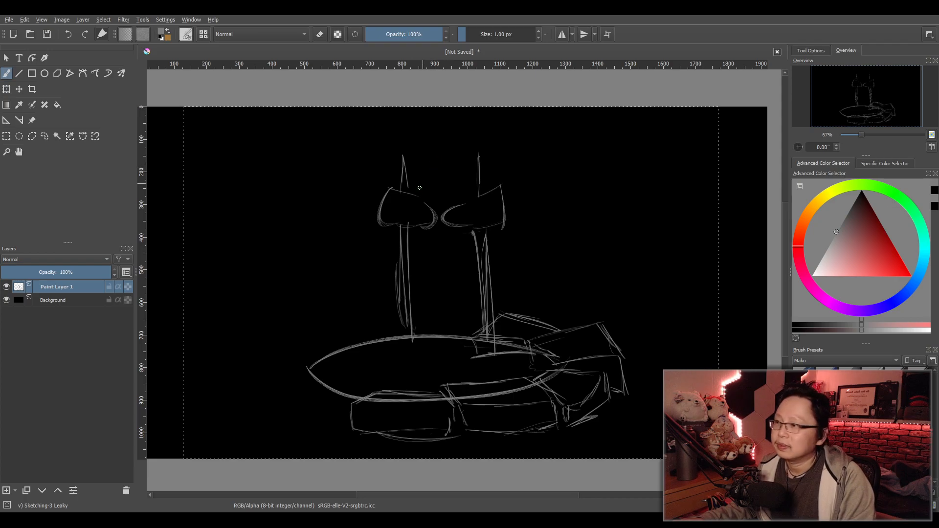
left_click_drag(381, 204, 391, 176)
mouse_move(481, 174)
left_mouse_down()
mouse_move(498, 176)
mouse_move(488, 196)
left_mouse_up()
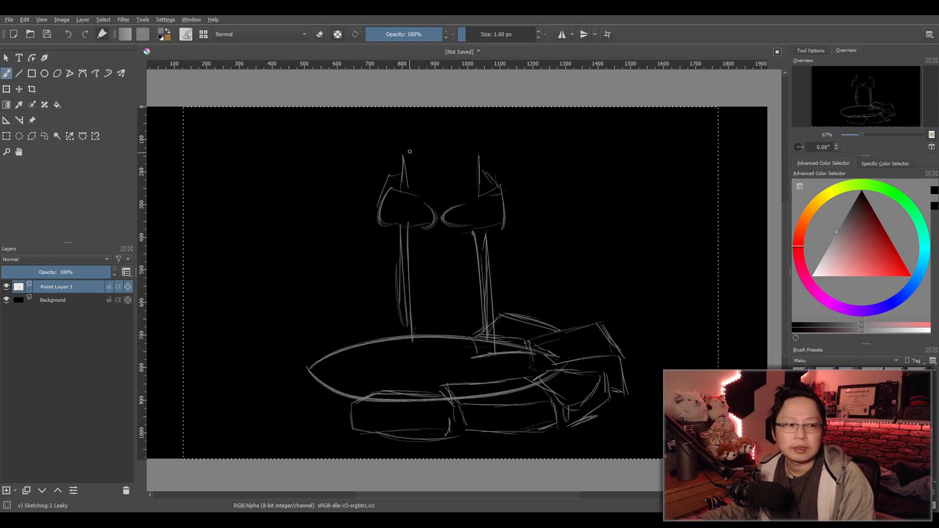
Join the upper verticals with a horizontal line, cap them with a dome, and outline a rounded bowl shape beneath the line.
left_click_drag(403, 156, 405, 135)
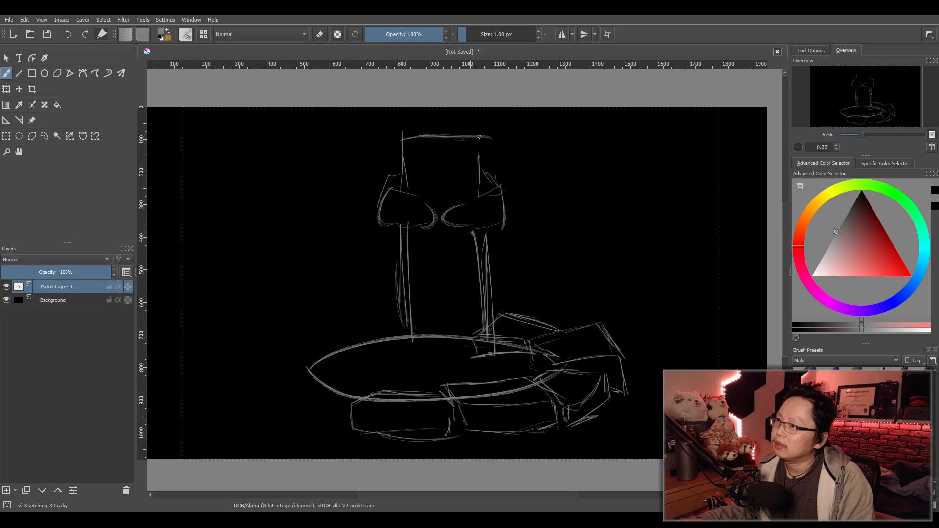
left_click_drag(482, 139, 479, 206)
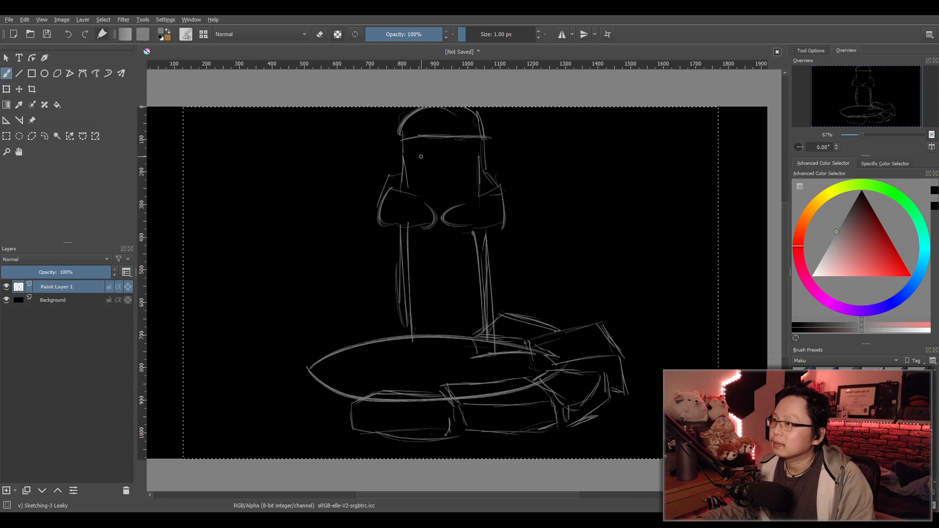
mouse_move(418, 151)
left_mouse_down()
mouse_move(456, 173)
mouse_move(468, 161)
mouse_move(468, 151)
mouse_move(414, 151)
mouse_move(437, 147)
left_mouse_up()
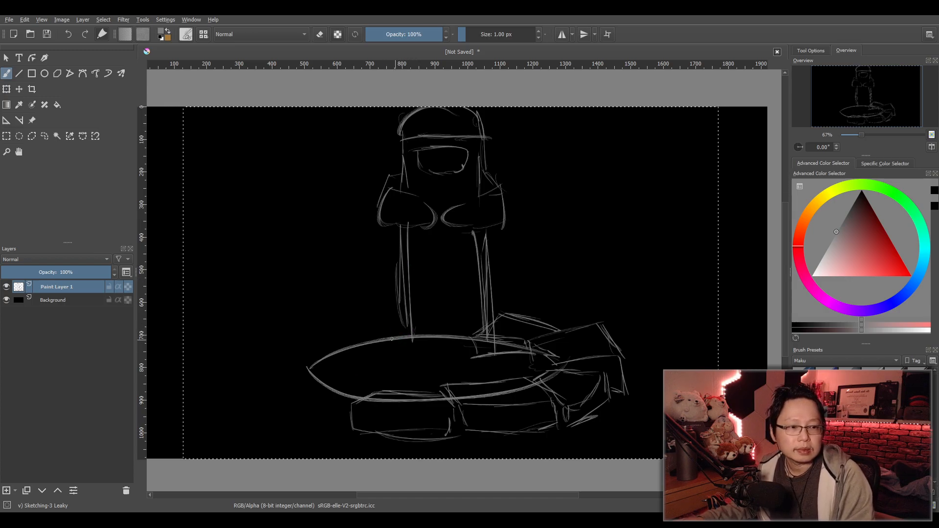
Sketch a small angular block on the ellipse's upper-left rim and a larger curved block at its left end.
mouse_move(409, 337)
left_mouse_down()
mouse_move(352, 322)
mouse_move(341, 342)
mouse_move(391, 344)
left_mouse_up()
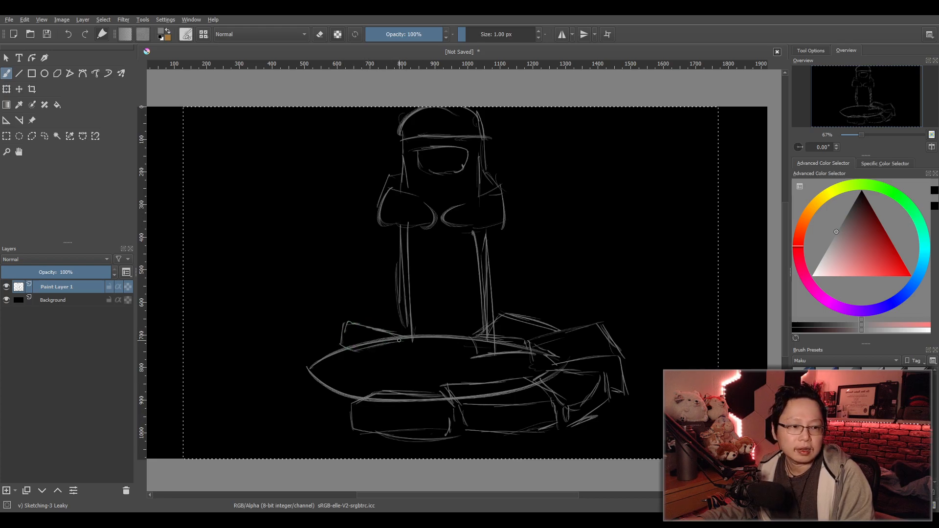
left_click_drag(325, 361, 347, 352)
left_click_drag(309, 379, 353, 355)
mouse_move(340, 342)
left_mouse_down()
mouse_move(312, 332)
mouse_move(263, 353)
mouse_move(270, 351)
mouse_move(248, 388)
left_mouse_up()
mouse_move(251, 370)
left_mouse_down()
mouse_move(256, 398)
mouse_move(310, 375)
left_mouse_up()
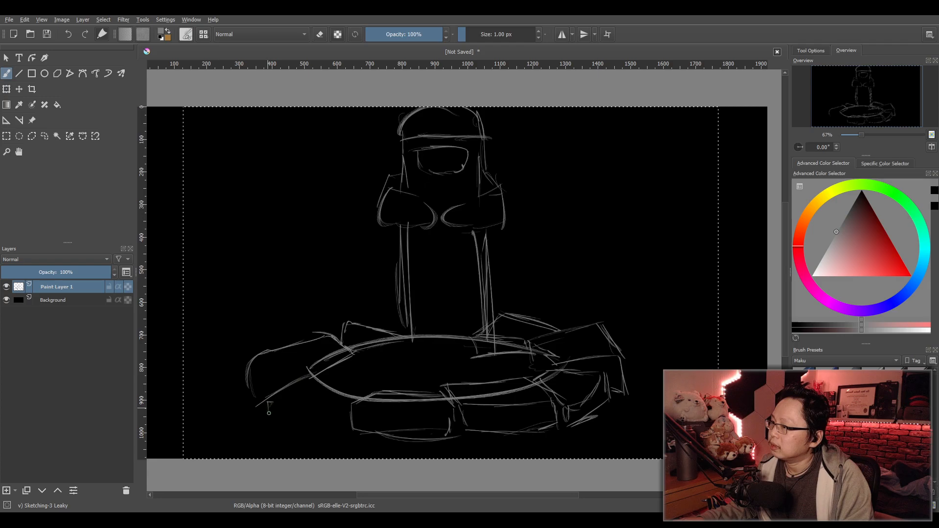
Sketch a small box with a front corner edge beneath the curved block at the ellipse's left end.
left_click_drag(268, 385, 267, 419)
left_click_drag(264, 381, 319, 373)
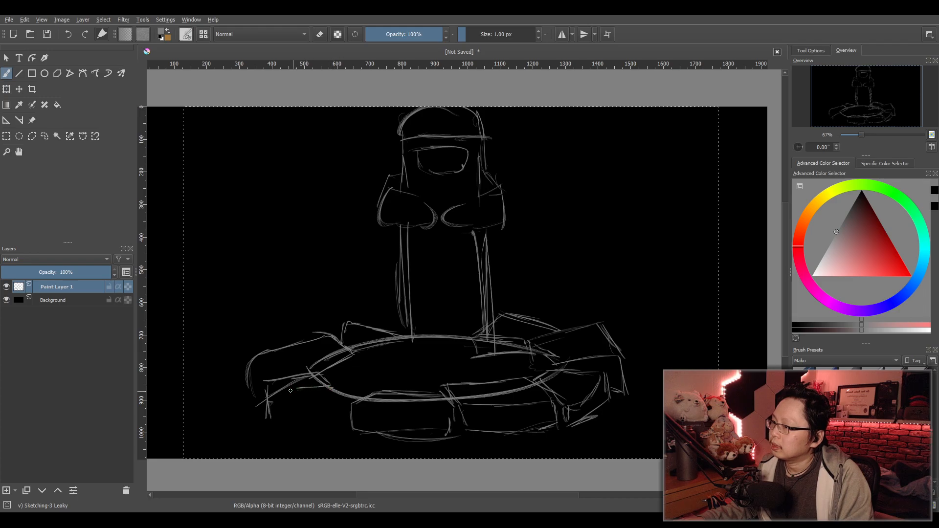
mouse_move(266, 381)
left_mouse_down()
mouse_move(283, 387)
mouse_move(284, 423)
left_mouse_up()
mouse_move(262, 415)
left_mouse_down()
mouse_move(281, 425)
mouse_move(301, 417)
left_mouse_up()
Outline another block between the small box and the front-left block, reworking its edge strokes.
mouse_move(305, 397)
left_mouse_down()
mouse_move(307, 422)
mouse_move(344, 391)
left_mouse_up()
left_click_drag(303, 423, 352, 422)
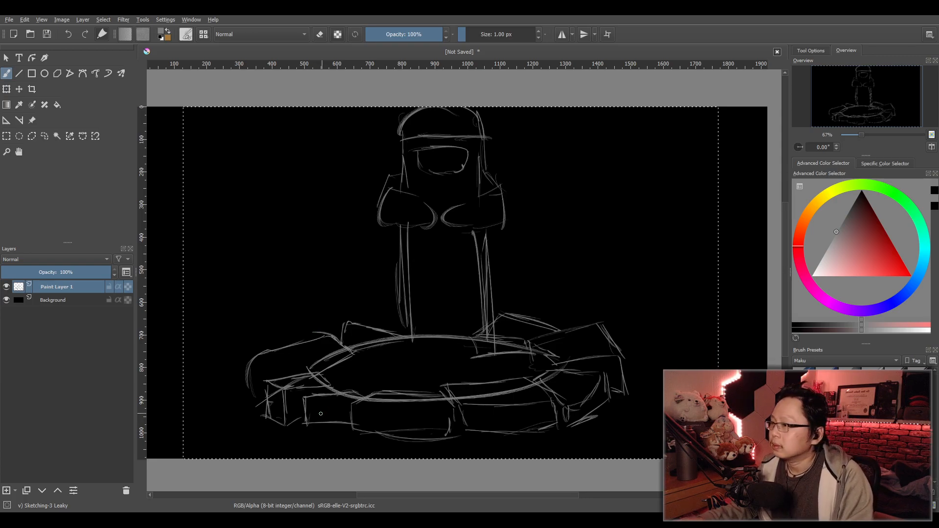
key("ctrl+z")
key("ctrl+z")
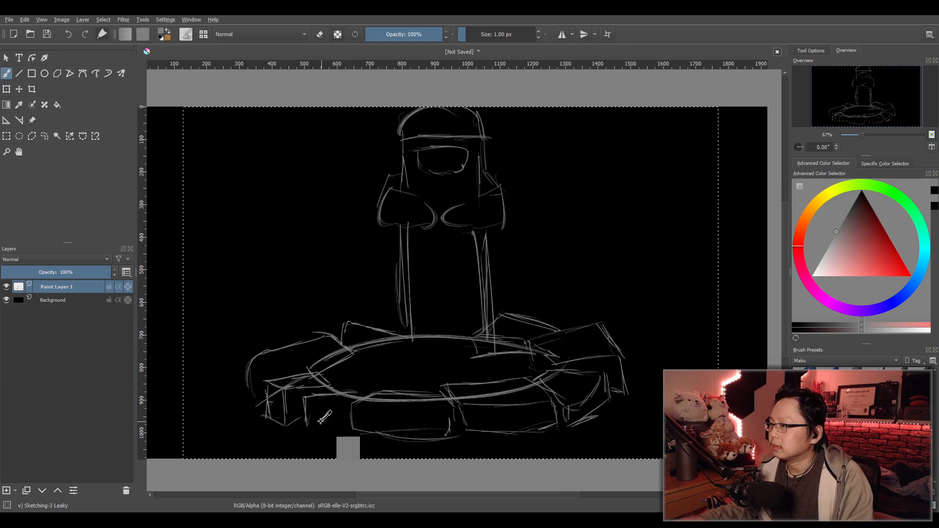
key("ctrl+z")
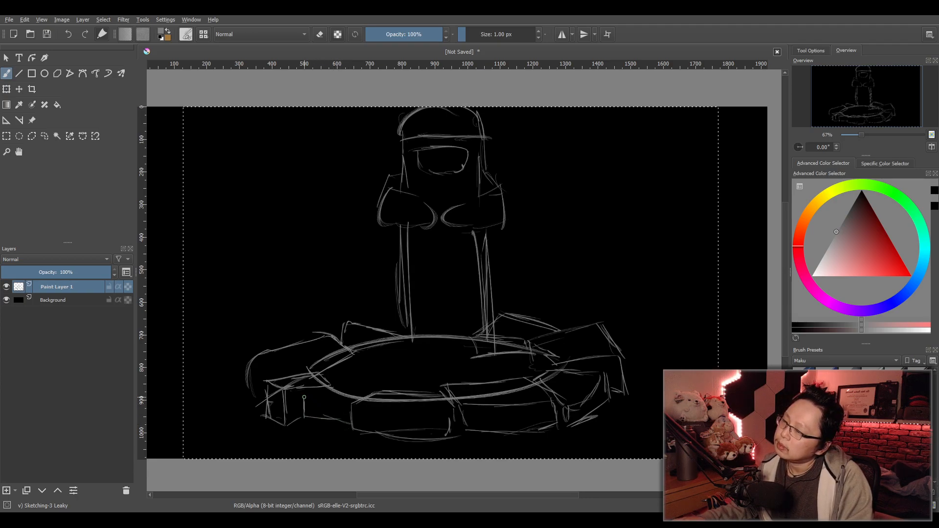
mouse_move(315, 402)
left_mouse_down()
mouse_move(355, 383)
mouse_move(361, 390)
left_mouse_up()
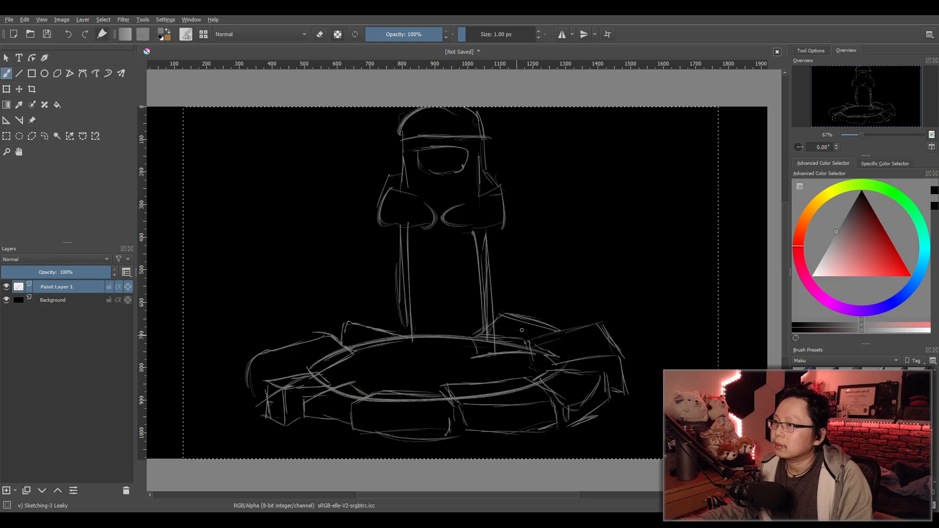
Add a new paint layer, reduce Paint Layer 1's opacity to 53%, and make the new layer active.
mouse_move(587, 322)
left_mouse_down()
mouse_move(538, 304)
mouse_move(548, 302)
left_mouse_up()
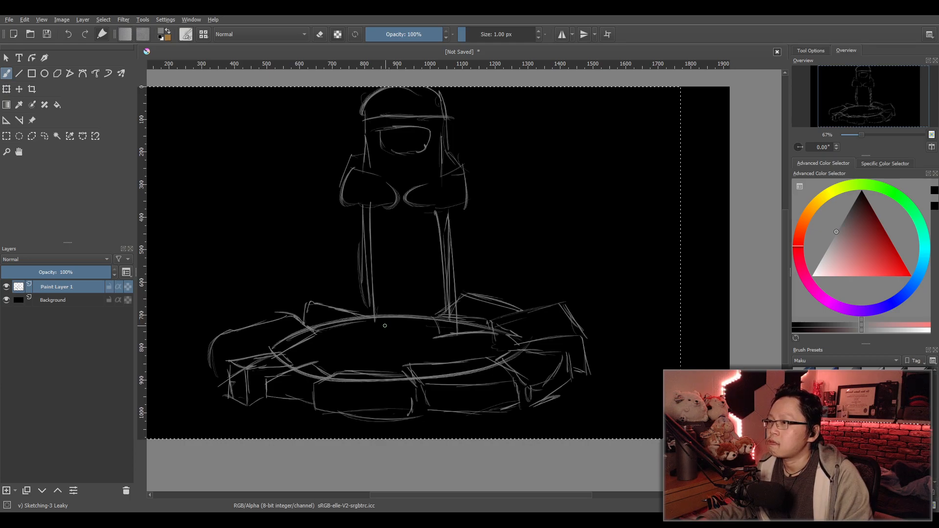
left_click(8, 491)
left_click(51, 300)
left_click(55, 273)
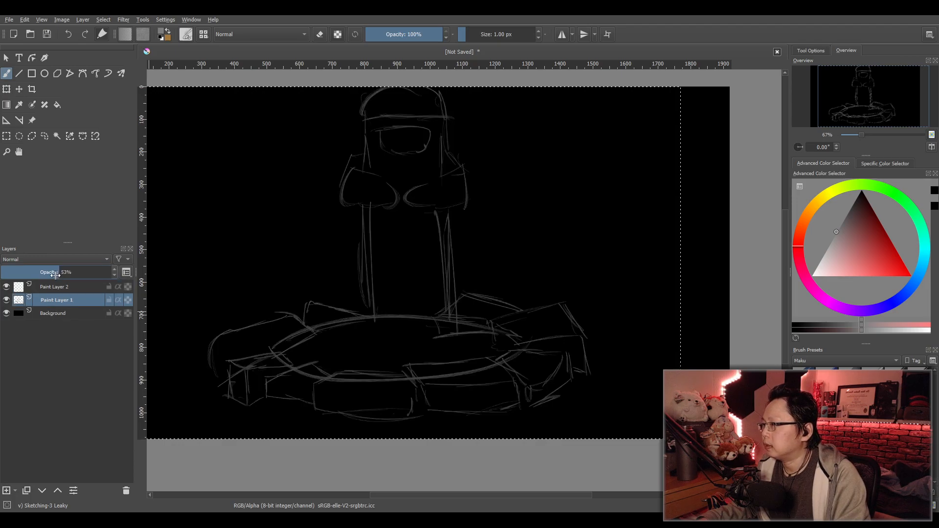
left_click(62, 286)
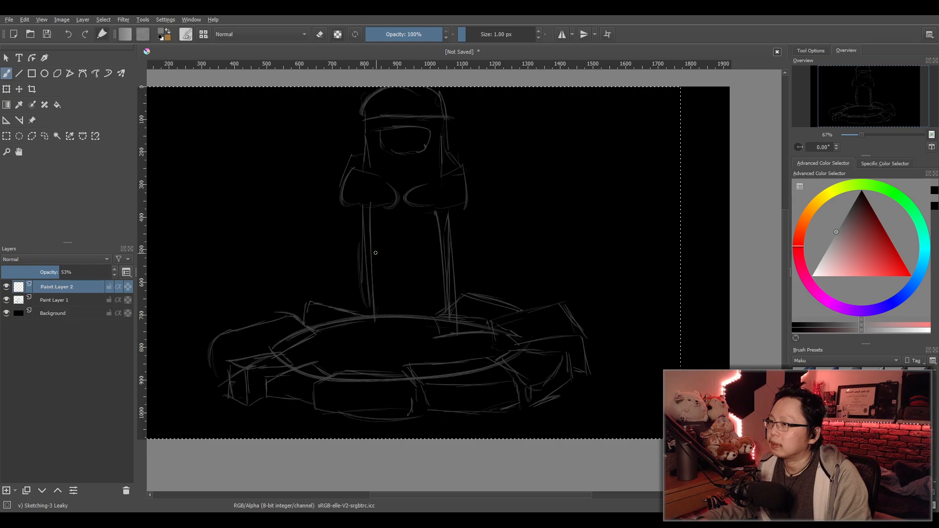
left_click_drag(346, 228, 350, 314)
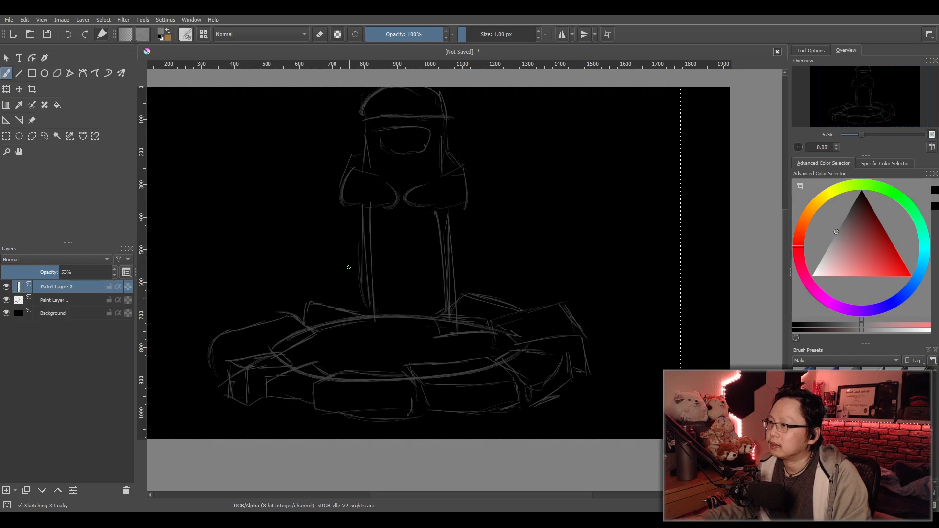
key("ctrl+z")
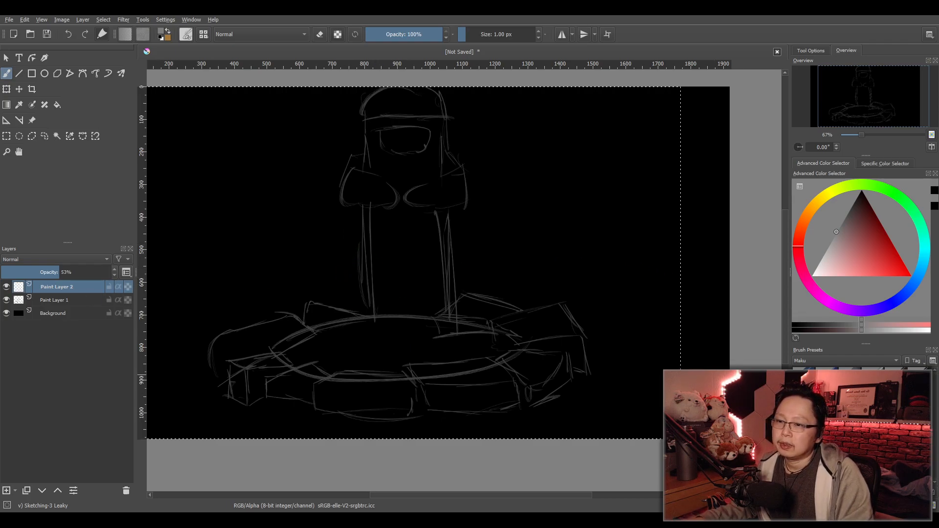
left_click_drag(344, 212, 344, 297)
left_click_drag(344, 220, 346, 303)
left_click_drag(346, 228, 348, 306)
left_click_drag(342, 219, 341, 304)
key("ctrl+z")
key("ctrl+z")
key("ctrl+z")
key("ctrl+z")
key("ctrl+z")
key("ctrl+z")
Draw a long vertical line outside the left leg and reinforce the right leg's line on the new layer.
left_click_drag(341, 228, 342, 312)
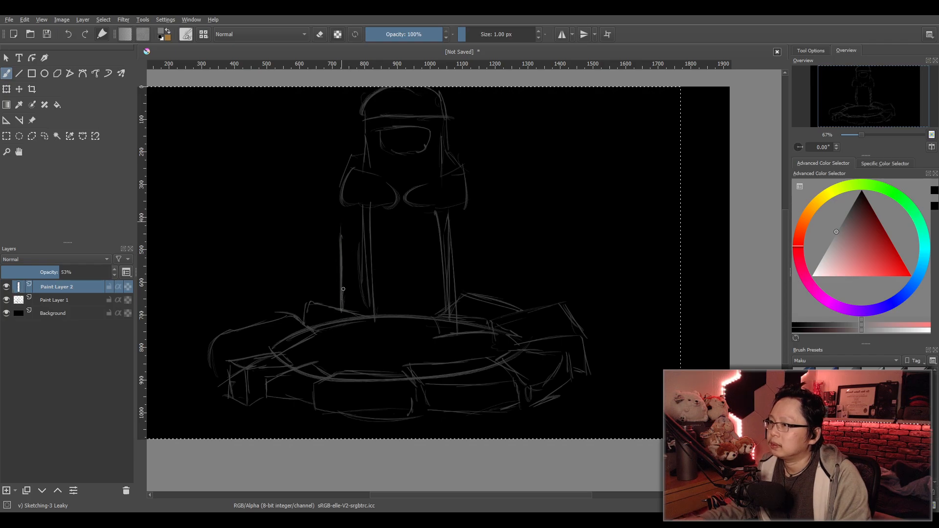
mouse_move(451, 235)
left_mouse_down()
mouse_move(449, 312)
mouse_move(448, 287)
left_mouse_up()
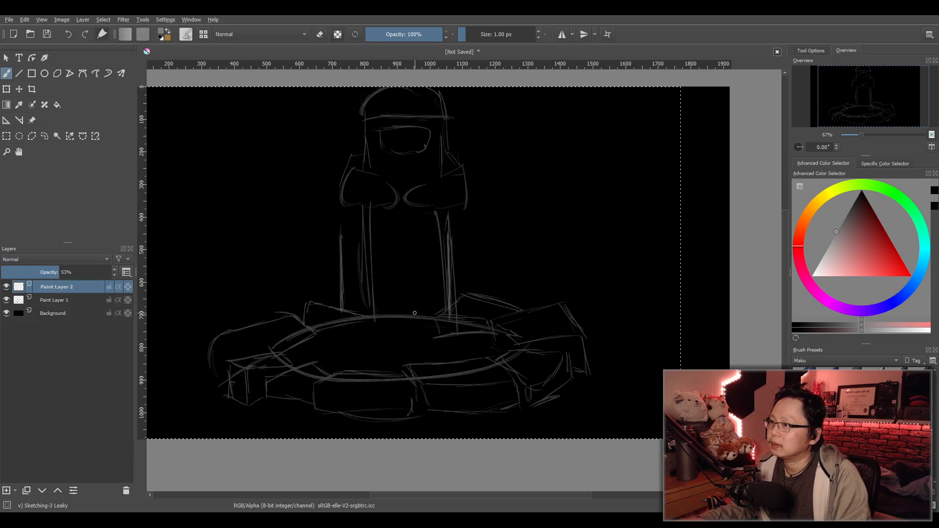
left_click_drag(337, 196, 329, 221)
left_click_drag(331, 214, 335, 227)
key("ctrl+z")
key("ctrl+z")
On Paint Layer 1, select the head and rounded shapes with a rectangle and move them slightly down and left.
left_click(53, 302)
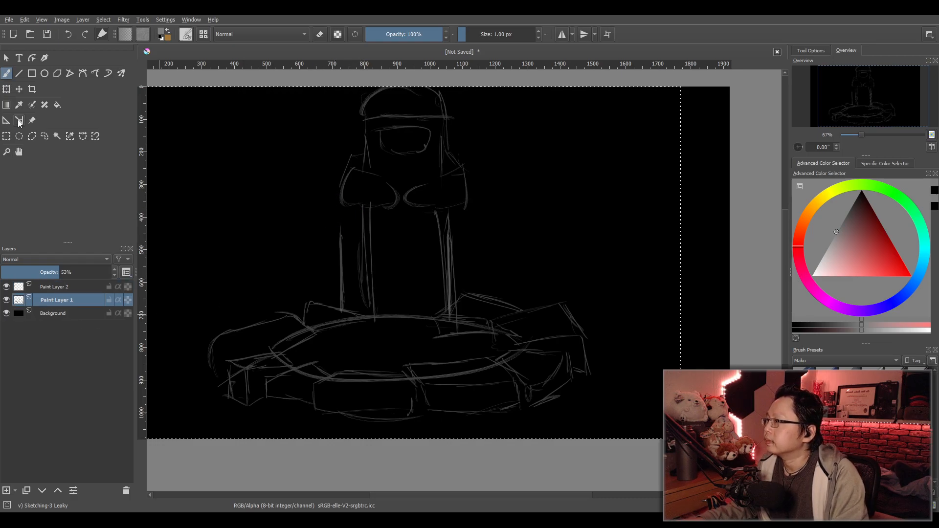
left_click(7, 137)
mouse_move(294, 230)
left_mouse_down()
mouse_move(540, 86)
mouse_move(293, 229)
left_mouse_up()
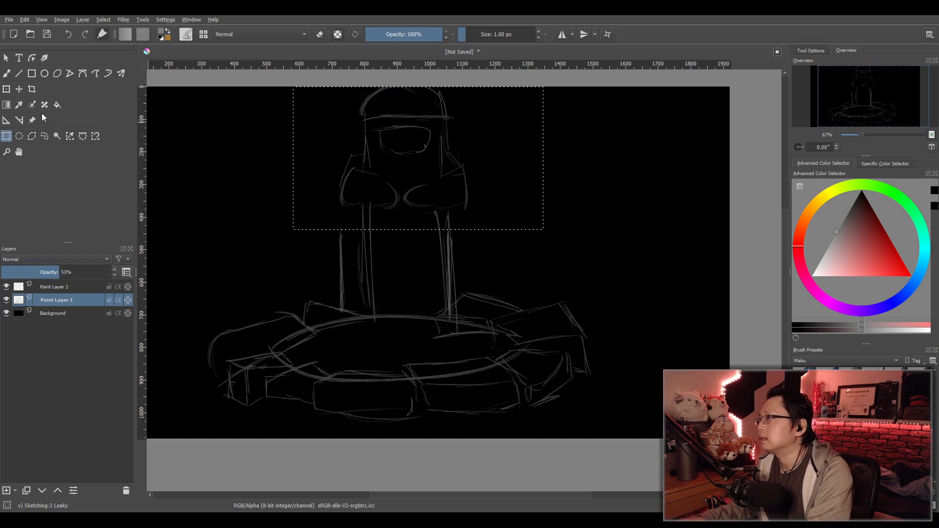
left_click(20, 90)
left_click_drag(477, 157, 463, 167)
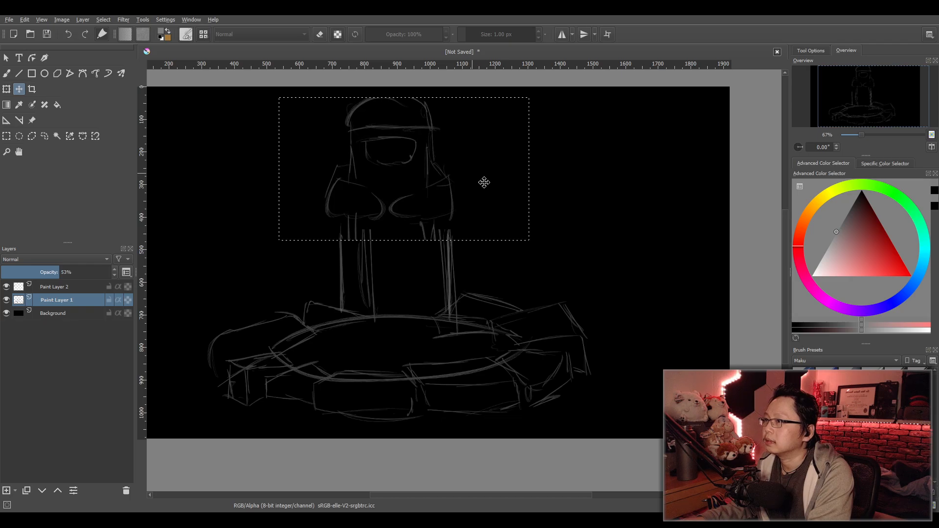
Stretch the selected upper part of the sketch wider and shift it slightly further down and left.
left_click(6, 89)
left_click_drag(530, 168, 567, 169)
mouse_move(503, 188)
left_mouse_down()
mouse_move(485, 185)
mouse_move(489, 195)
left_mouse_up()
Make Paint Layer 2 active, select a large rectangle around the whole sketch, and return to the freehand brush.
left_click(43, 291)
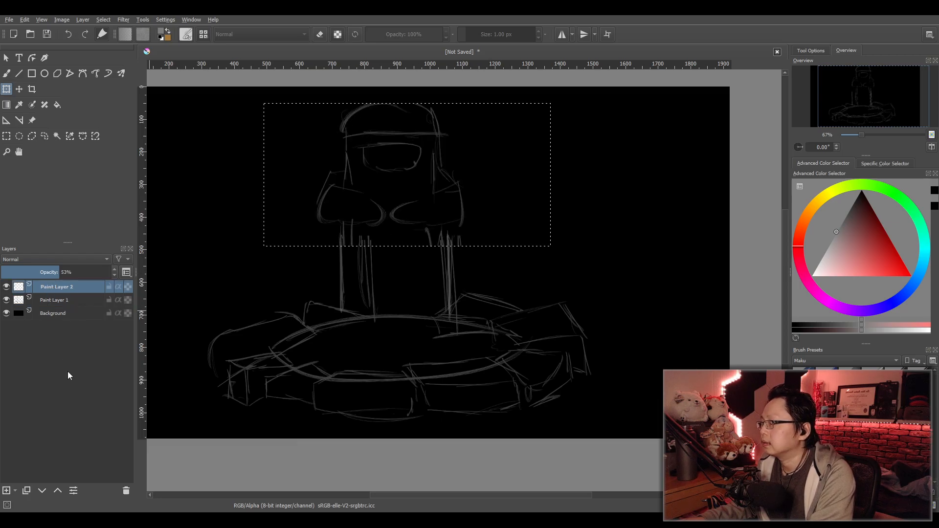
left_click(7, 136)
left_click_drag(155, 91, 678, 449)
mouse_move(416, 303)
left_mouse_down()
mouse_move(469, 343)
mouse_move(455, 391)
mouse_move(446, 384)
left_mouse_up()
scroll(469, 343, "up", 1)
left_click(6, 73)
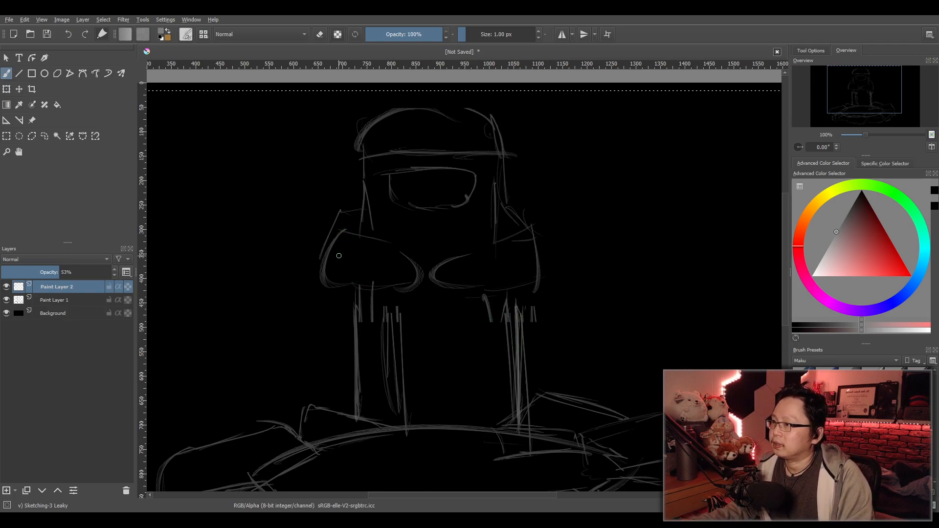
Retrace the left rounded shape with cleaner strokes along its shoulder, underside, inner curve and top edge.
key("ctrl+z")
mouse_move(351, 205)
left_mouse_down()
mouse_move(356, 243)
mouse_move(354, 209)
mouse_move(351, 262)
mouse_move(336, 288)
mouse_move(365, 299)
mouse_move(405, 289)
left_mouse_up()
left_click_drag(325, 289, 410, 291)
key("ctrl+z")
key("ctrl+z")
left_click_drag(327, 287, 424, 287)
key("ctrl+z")
left_click_drag(326, 291, 410, 288)
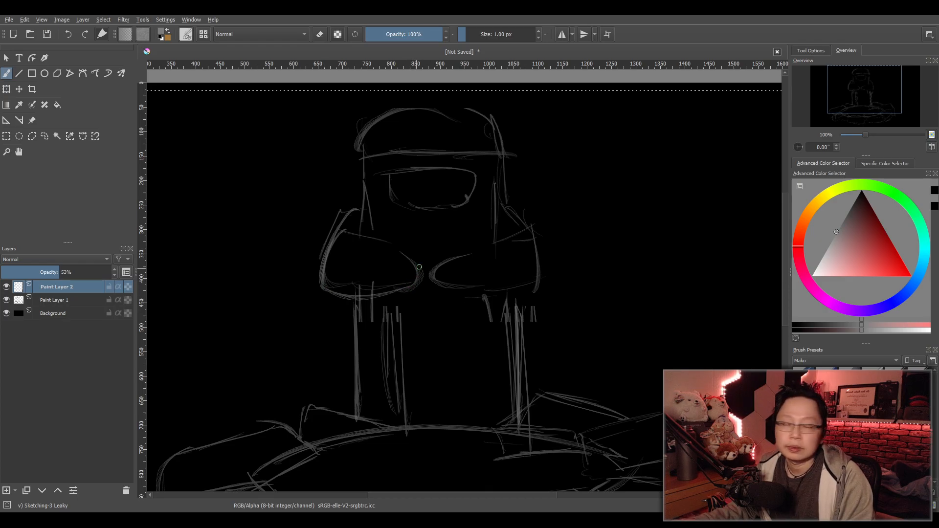
left_click_drag(410, 246, 423, 282)
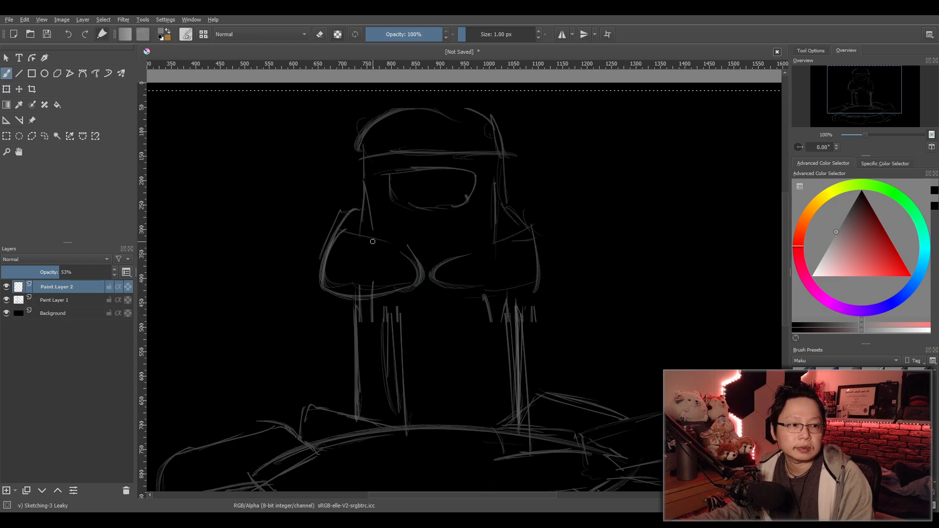
mouse_move(345, 249)
left_mouse_down()
mouse_move(416, 248)
mouse_move(456, 293)
left_mouse_up()
Retrace the right rounded shape and its sloping shoulder, and reinforce the vertical line above it.
key("ctrl+z")
key("ctrl+z")
key("ctrl+z")
mouse_move(453, 244)
left_mouse_down()
mouse_move(480, 283)
mouse_move(461, 300)
mouse_move(552, 296)
left_mouse_up()
left_click_drag(458, 249, 538, 246)
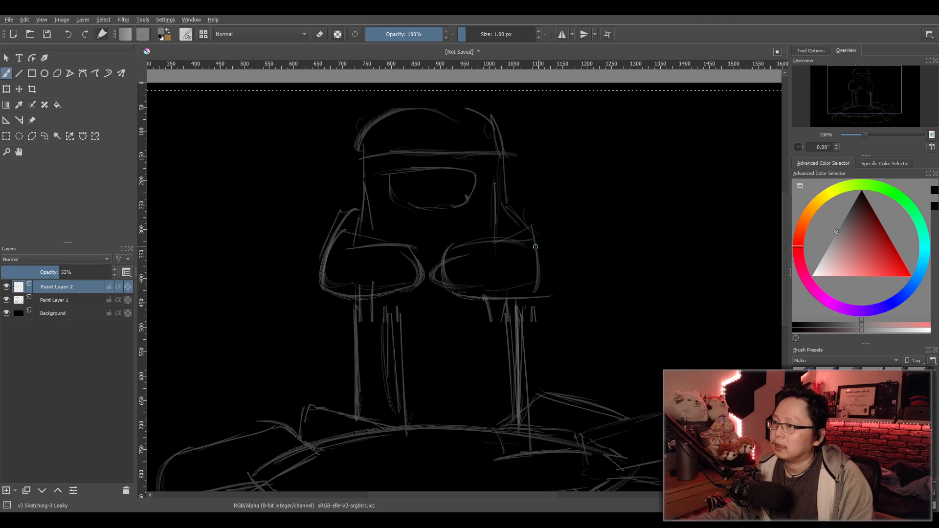
mouse_move(503, 202)
left_mouse_down()
mouse_move(534, 223)
mouse_move(539, 293)
left_mouse_up()
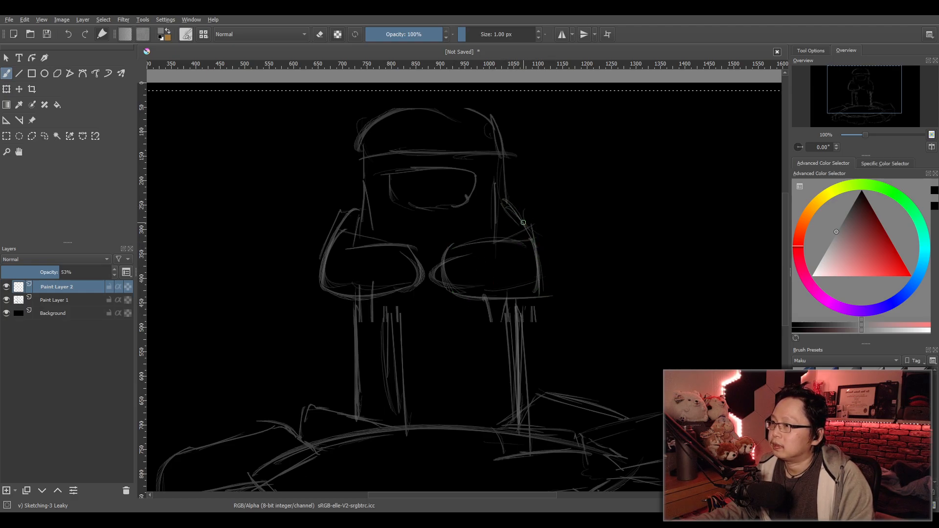
left_click_drag(502, 158, 501, 237)
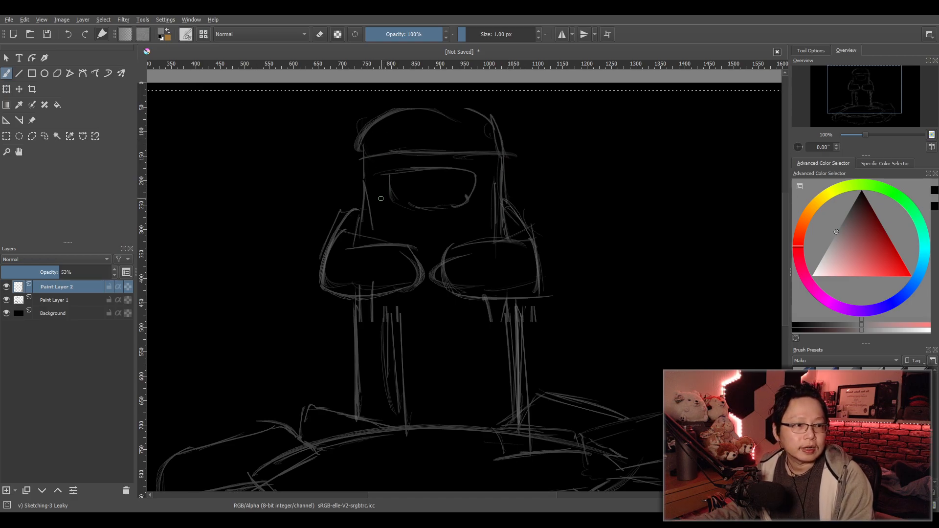
Redraw the horizontal line across the base of the dome, replacing strokes that miss.
left_click_drag(362, 164, 499, 159)
key("ctrl+z")
left_click_drag(358, 166, 525, 173)
key("ctrl+z")
left_click_drag(359, 159, 517, 155)
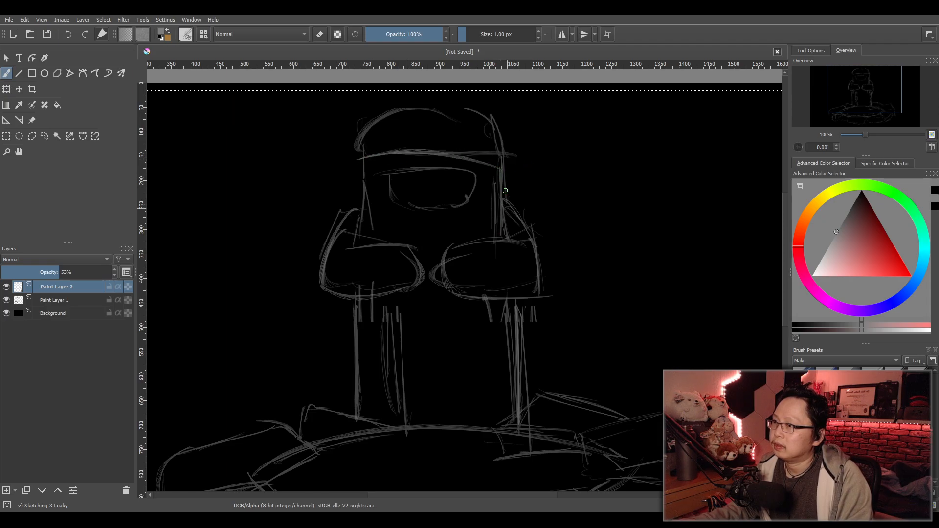
Redraw the dome taller above the horizontal line and outline a larger bowl shape around the existing one.
mouse_move(359, 161)
left_mouse_down()
mouse_move(373, 173)
mouse_move(364, 160)
mouse_move(355, 165)
mouse_move(384, 112)
left_mouse_up()
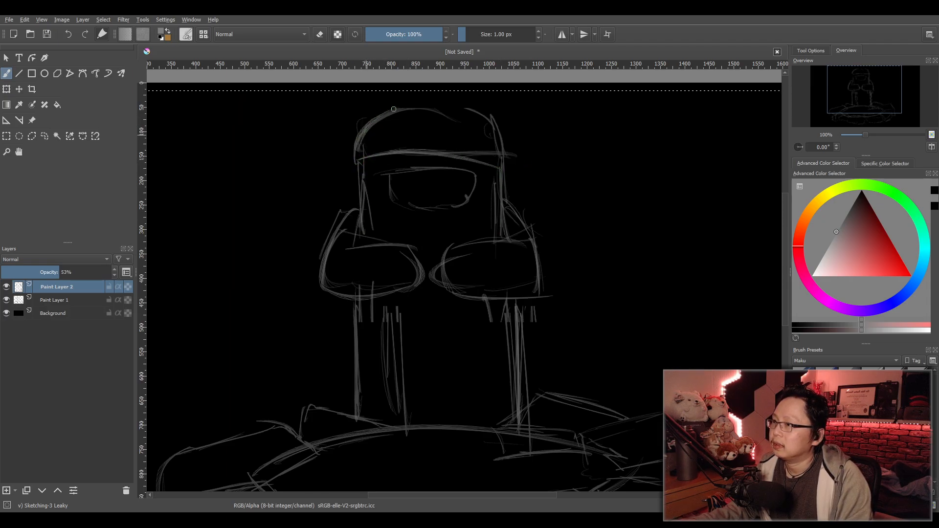
key("ctrl+z")
mouse_move(356, 161)
left_mouse_down()
mouse_move(388, 103)
mouse_move(424, 97)
left_mouse_up()
mouse_move(492, 113)
left_mouse_down()
mouse_move(515, 158)
mouse_move(460, 155)
left_mouse_up()
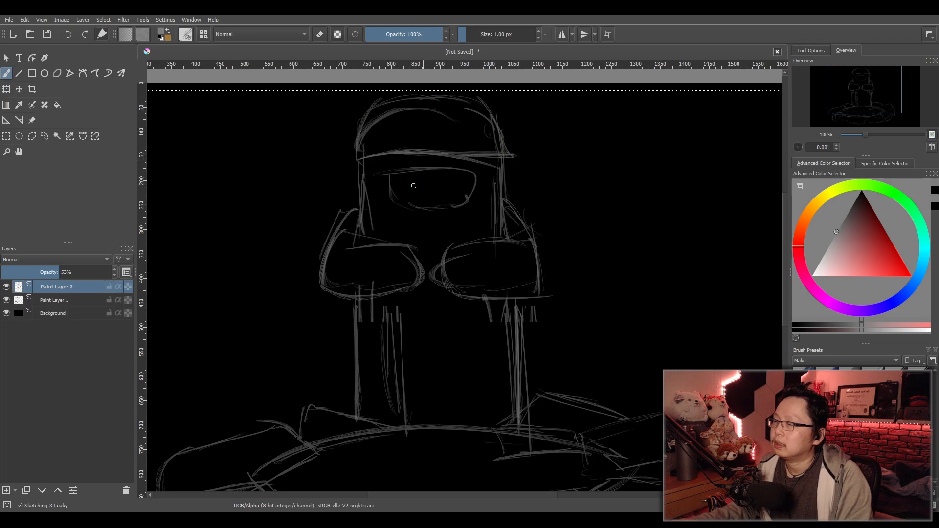
mouse_move(384, 177)
left_mouse_down()
mouse_move(391, 211)
mouse_move(446, 223)
mouse_move(471, 220)
mouse_move(480, 172)
mouse_move(425, 167)
mouse_move(427, 174)
mouse_move(387, 178)
mouse_move(489, 180)
left_mouse_up()
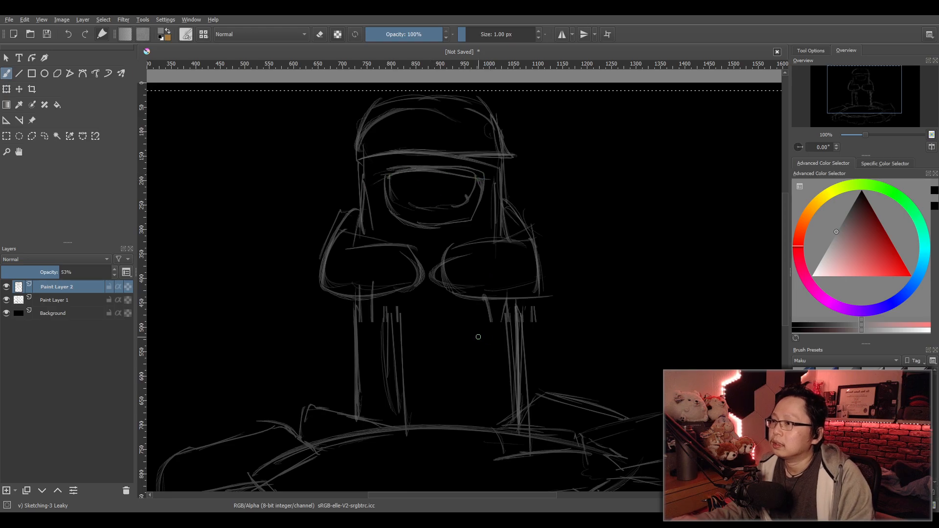
scroll(486, 341, "down", 2)
scroll(480, 346, "up", 2)
mouse_move(507, 377)
left_mouse_down()
mouse_move(499, 310)
mouse_move(520, 364)
mouse_move(504, 341)
left_mouse_up()
scroll(488, 339, "down", 2)
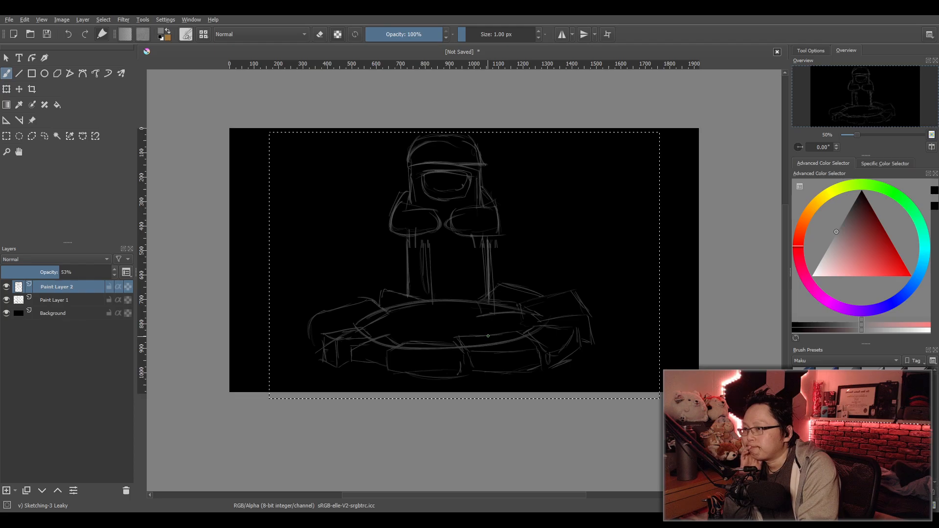
scroll(501, 334, "up", 1)
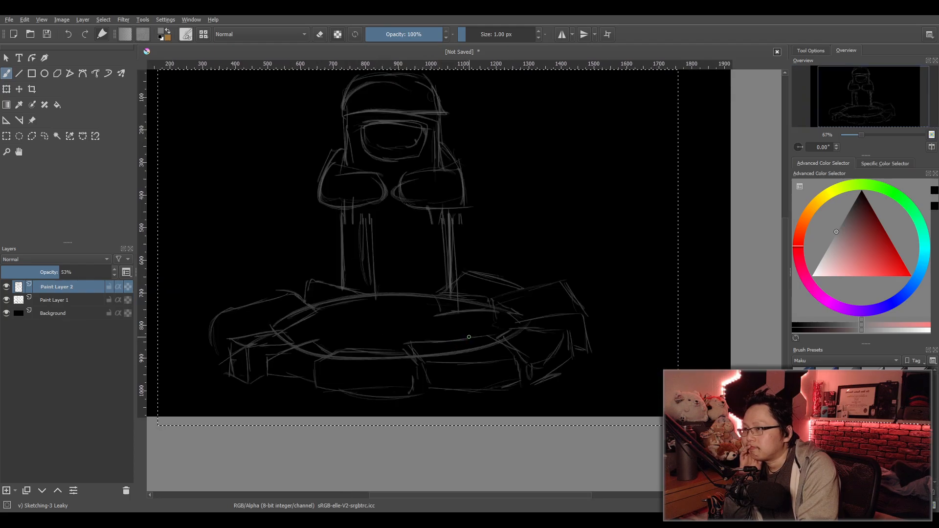
left_click_drag(471, 327, 462, 372)
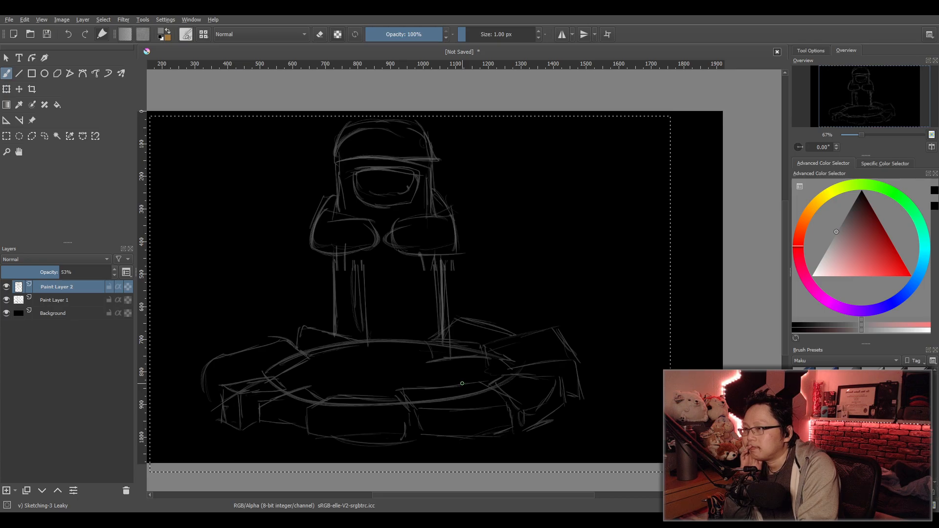
left_click_drag(463, 381, 493, 369)
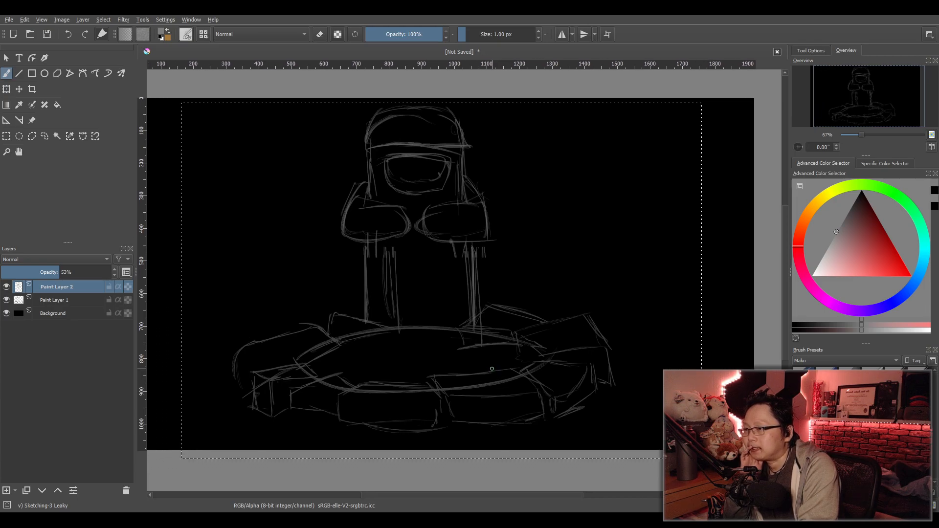
Reselect the sketch area with a large rectangle, make Paint Layer 1 active, and return to the freehand brush.
left_click(7, 136)
left_click_drag(171, 84, 674, 450)
left_click(6, 89)
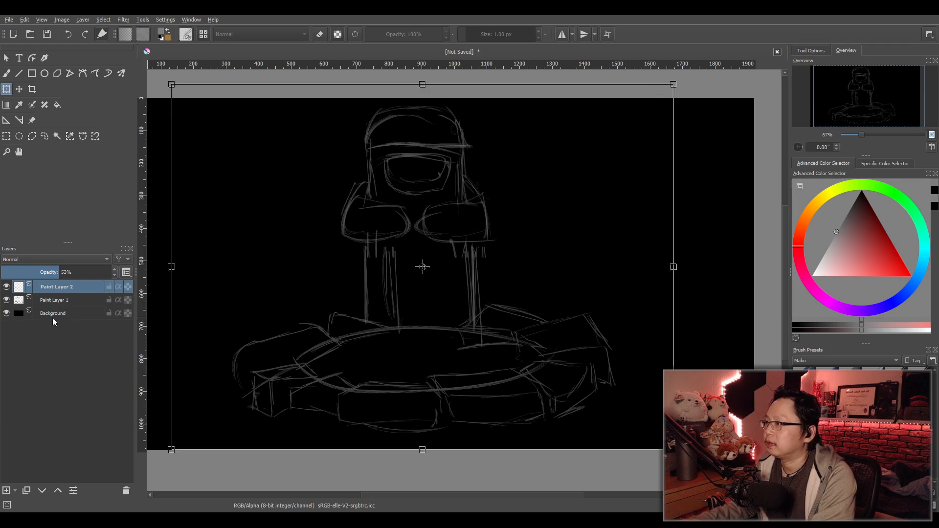
left_click(51, 300)
scroll(376, 365, "up", 3)
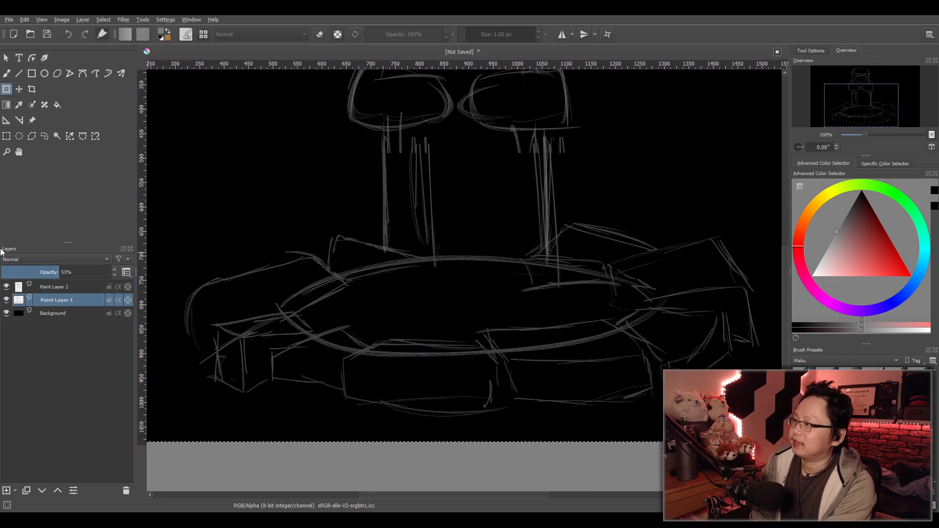
left_click(7, 73)
left_click_drag(581, 293, 521, 279)
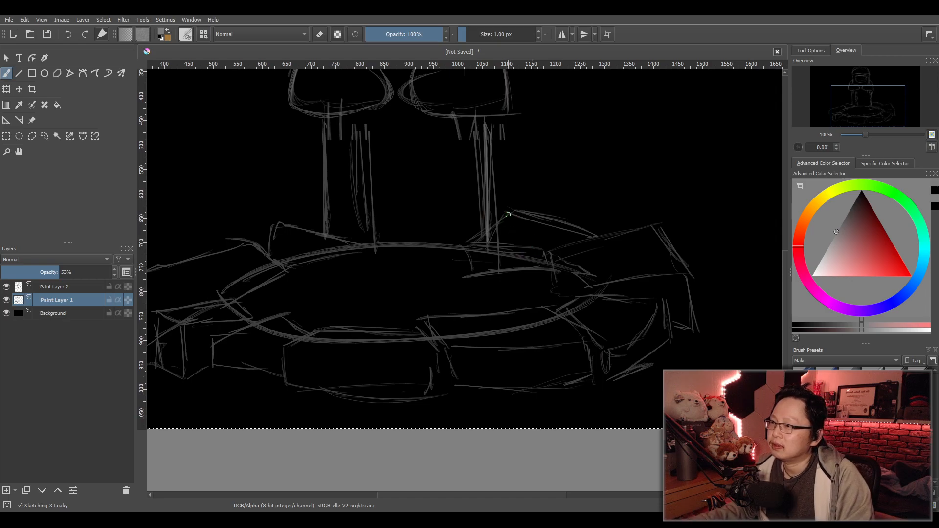
Refine the block on the ellipse's upper-right rim with a slanted edge and a short front edge.
mouse_move(514, 211)
left_mouse_down()
mouse_move(468, 245)
mouse_move(472, 274)
mouse_move(557, 260)
left_mouse_up()
key("ctrl+z")
left_click_drag(471, 274, 490, 271)
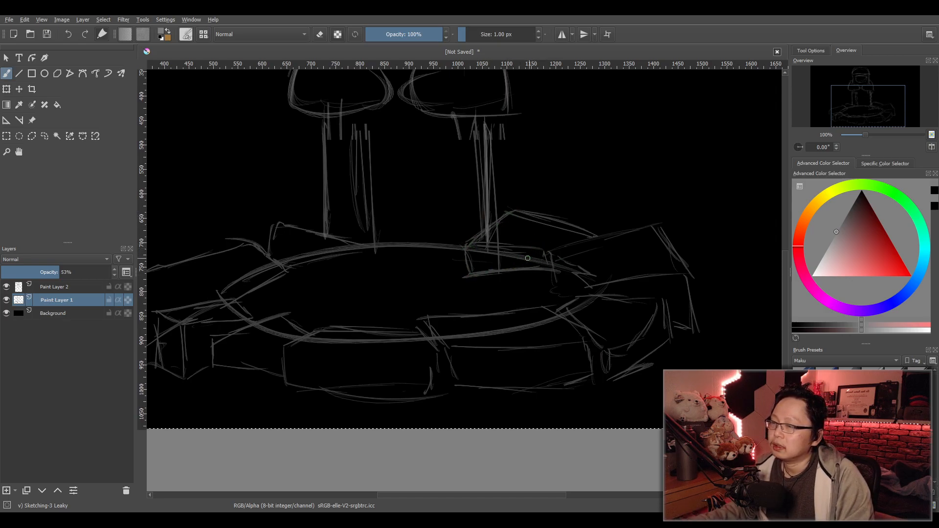
mouse_move(515, 214)
left_mouse_down()
mouse_move(595, 243)
mouse_move(583, 233)
left_mouse_up()
key("ctrl+z")
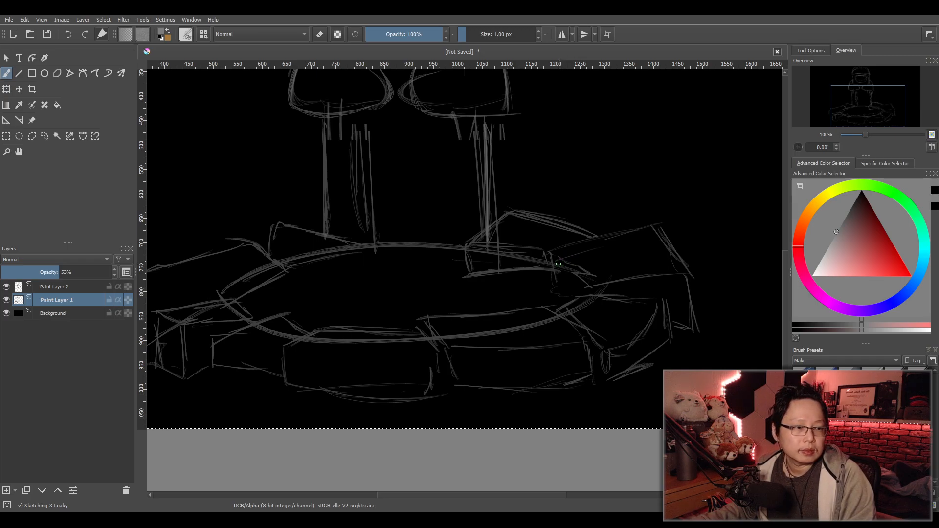
Redraw the block on the ellipse's right rim with firmer top, front and side edges.
mouse_move(476, 248)
left_mouse_down()
mouse_move(547, 256)
mouse_move(667, 226)
left_mouse_up()
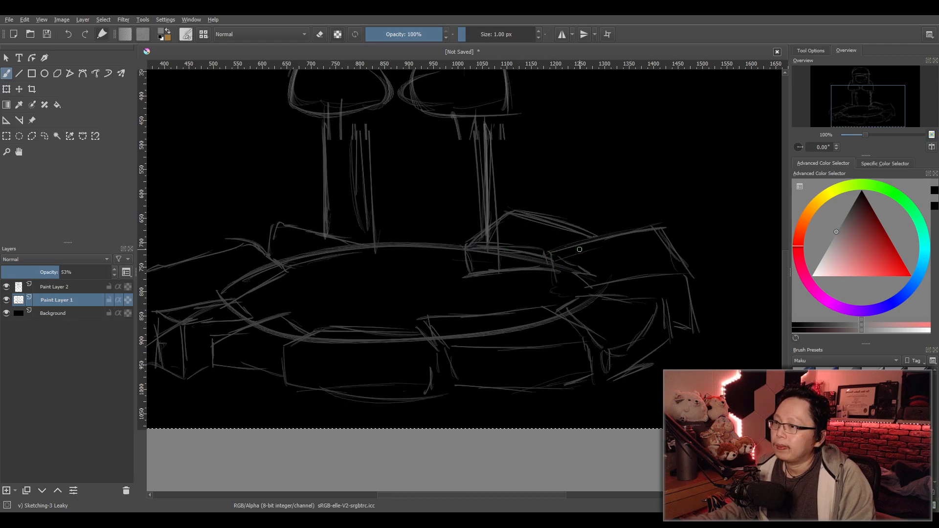
left_click_drag(551, 272, 555, 296)
mouse_move(554, 257)
left_mouse_down()
mouse_move(556, 295)
mouse_move(552, 286)
mouse_move(681, 276)
mouse_move(692, 321)
left_mouse_up()
left_click_drag(668, 324, 686, 327)
left_click_drag(658, 231, 683, 275)
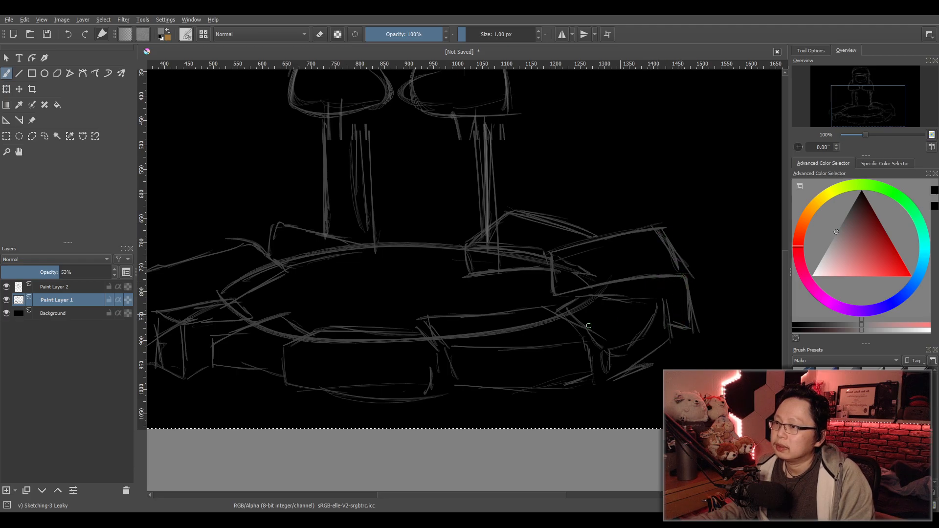
Retrace the lower-right block, firming up its top edge and the slanted side facing the front block.
mouse_move(575, 291)
left_mouse_down()
mouse_move(554, 311)
mouse_move(628, 294)
mouse_move(665, 300)
mouse_move(670, 338)
mouse_move(615, 372)
left_mouse_up()
left_click_drag(555, 307, 607, 356)
mouse_move(558, 317)
left_mouse_down()
mouse_move(582, 334)
mouse_move(589, 378)
left_mouse_up()
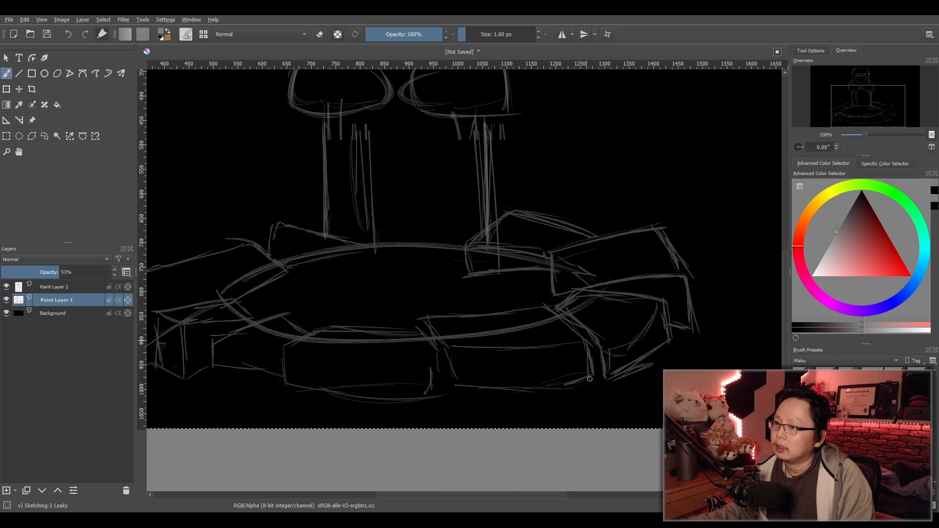
Retrace the outlines of the two large blocks along the ellipse's front edge, replacing a stroke that misses.
mouse_move(449, 345)
left_mouse_down()
mouse_move(574, 333)
mouse_move(454, 343)
mouse_move(582, 343)
left_mouse_up()
key("ctrl+z")
mouse_move(439, 317)
left_mouse_down()
mouse_move(546, 309)
mouse_move(453, 349)
mouse_move(453, 383)
mouse_move(601, 373)
left_mouse_up()
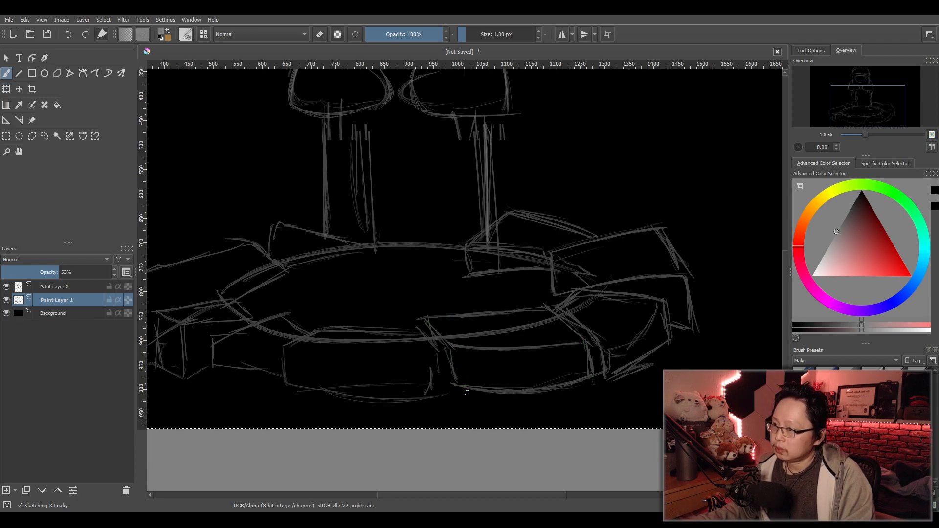
left_click_drag(415, 322, 425, 337)
mouse_move(338, 328)
left_mouse_down()
mouse_move(376, 326)
mouse_move(333, 333)
mouse_move(322, 323)
mouse_move(285, 342)
mouse_move(289, 387)
left_mouse_up()
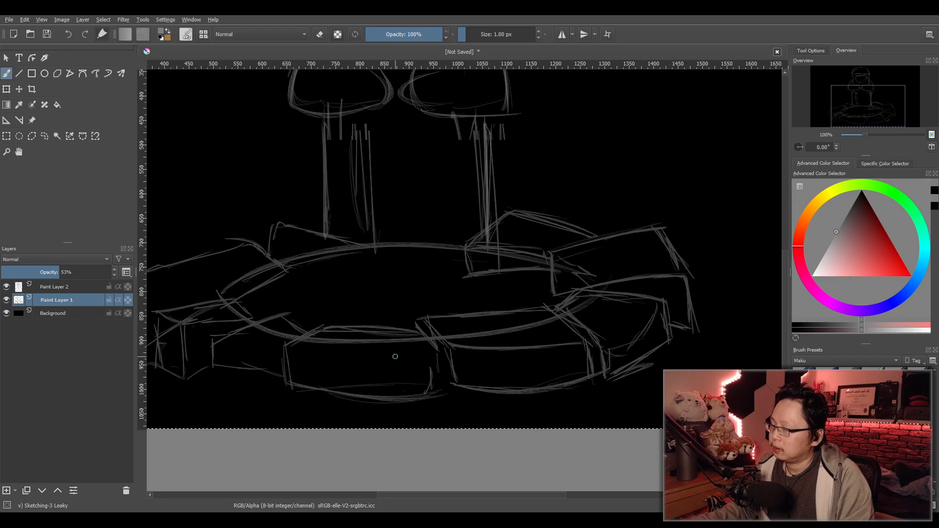
Redraw the small front-left block with a short vertical side and curved top and bottom edges.
mouse_move(434, 347)
left_mouse_down()
mouse_move(435, 375)
mouse_move(581, 338)
left_mouse_up()
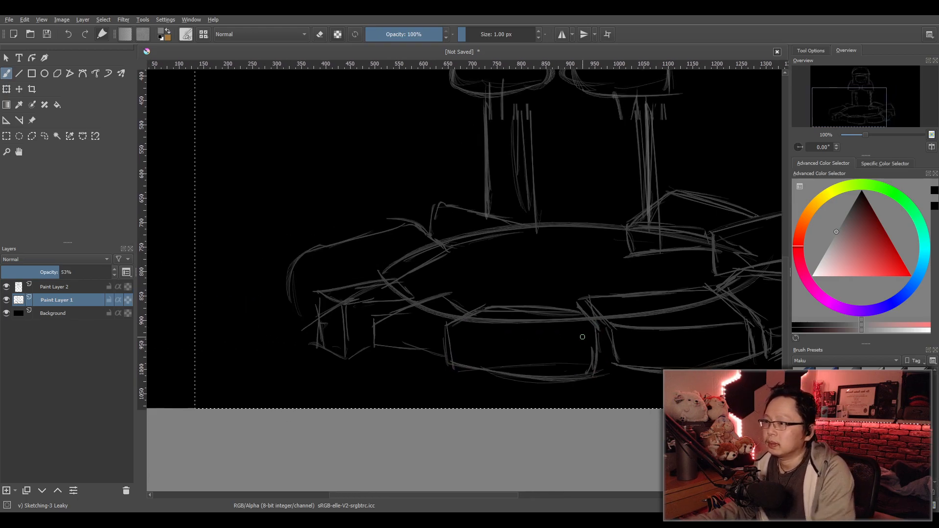
left_click_drag(453, 299, 461, 313)
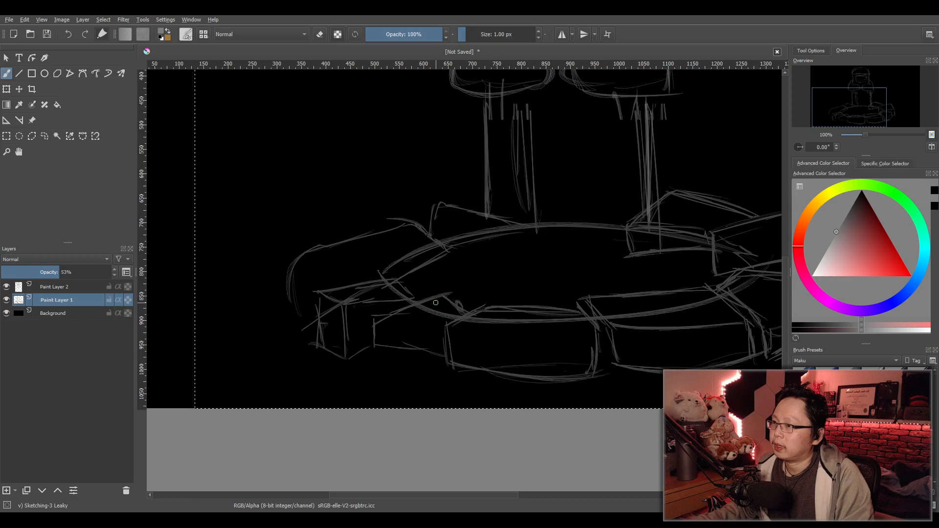
left_click_drag(376, 316, 375, 345)
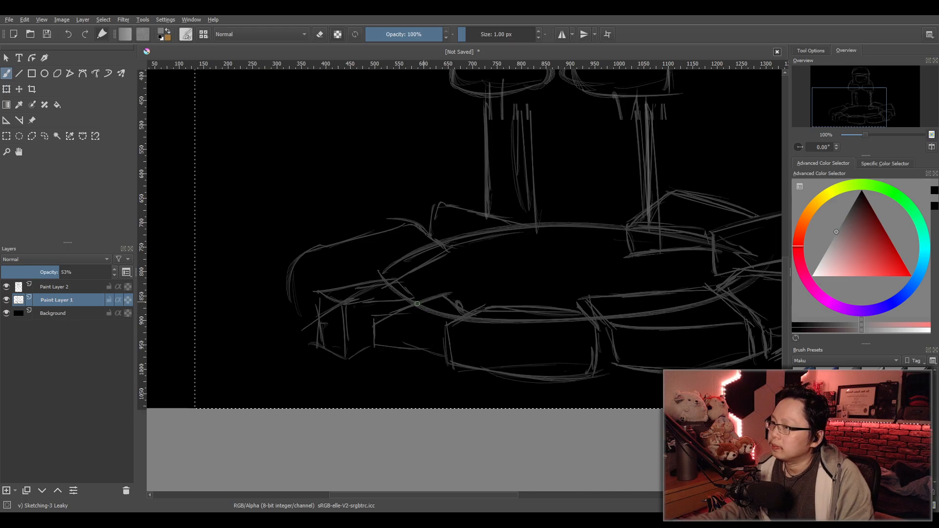
mouse_move(383, 315)
left_mouse_down()
mouse_move(383, 334)
mouse_move(437, 348)
mouse_move(399, 313)
mouse_move(441, 332)
left_mouse_up()
key("ctrl+z")
left_click_drag(383, 315, 445, 334)
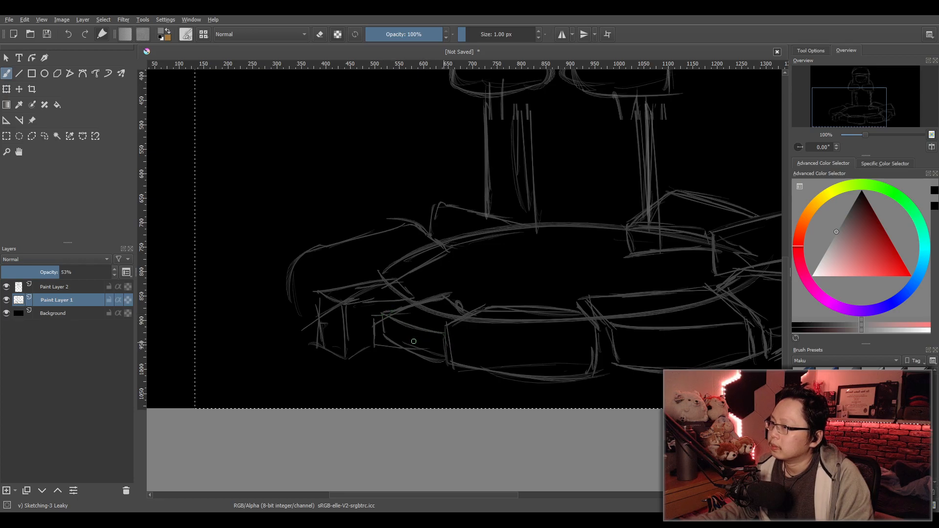
Firm up the top, side and bottom edges of the box at the far left of the ring.
mouse_move(344, 307)
left_mouse_down()
mouse_move(403, 301)
mouse_move(404, 282)
mouse_move(317, 292)
left_mouse_up()
mouse_move(319, 293)
left_mouse_down()
mouse_move(337, 302)
mouse_move(317, 293)
mouse_move(318, 349)
left_mouse_up()
left_click_drag(318, 349, 343, 359)
mouse_move(344, 311)
left_mouse_down()
mouse_move(344, 362)
mouse_move(376, 340)
left_mouse_up()
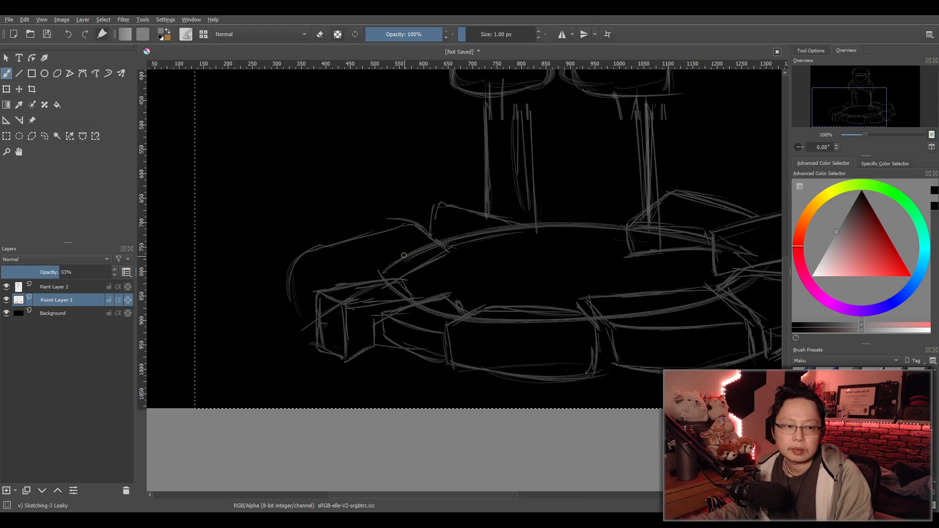
Reshape the left rim block with a curved top and lower front edge, replacing missed strokes, and retrace the back-left block's top.
mouse_move(420, 228)
left_mouse_down()
mouse_move(308, 264)
mouse_move(305, 277)
left_mouse_up()
mouse_move(418, 226)
left_mouse_down()
mouse_move(308, 274)
mouse_move(303, 314)
mouse_move(390, 267)
left_mouse_up()
key("ctrl+z")
key("ctrl+z")
left_click_drag(310, 276, 377, 260)
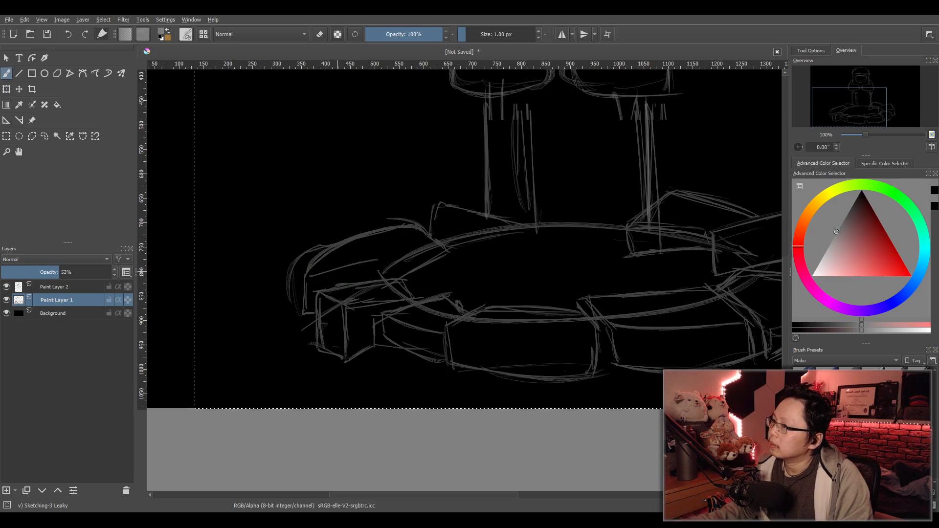
key("ctrl+z")
left_click_drag(307, 274, 448, 248)
left_click_drag(400, 280, 433, 262)
key("ctrl+z")
key("ctrl+z")
key("ctrl+z")
mouse_move(306, 276)
left_mouse_down()
mouse_move(399, 267)
mouse_move(435, 246)
mouse_move(397, 278)
left_mouse_up()
mouse_move(437, 206)
left_mouse_down()
mouse_move(431, 233)
mouse_move(534, 219)
left_mouse_up()
Compare the sketch with Paint Layer 1 hidden and shown again, and make Paint Layer 2 active.
mouse_move(449, 241)
left_mouse_down()
mouse_move(516, 226)
mouse_move(606, 234)
mouse_move(504, 256)
mouse_move(447, 311)
left_mouse_up()
scroll(582, 218, "down", 2)
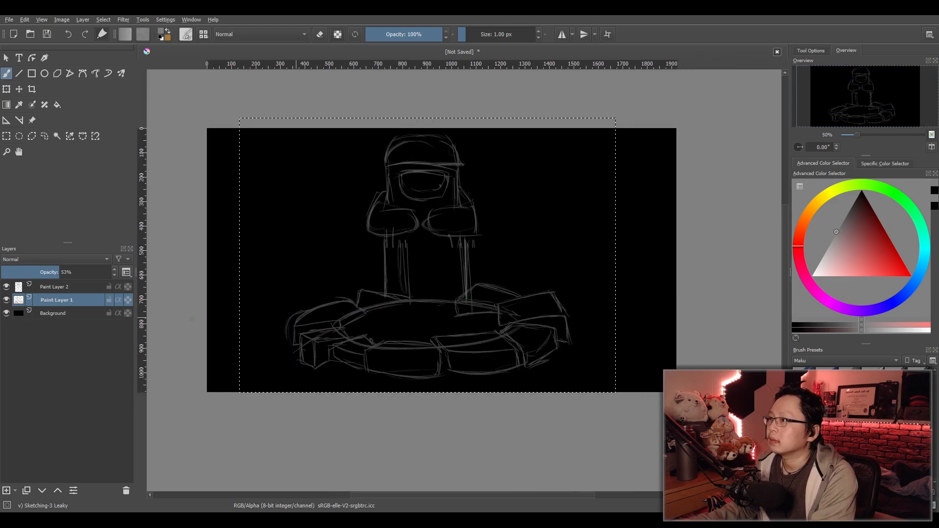
left_click(6, 300)
left_click(6, 300)
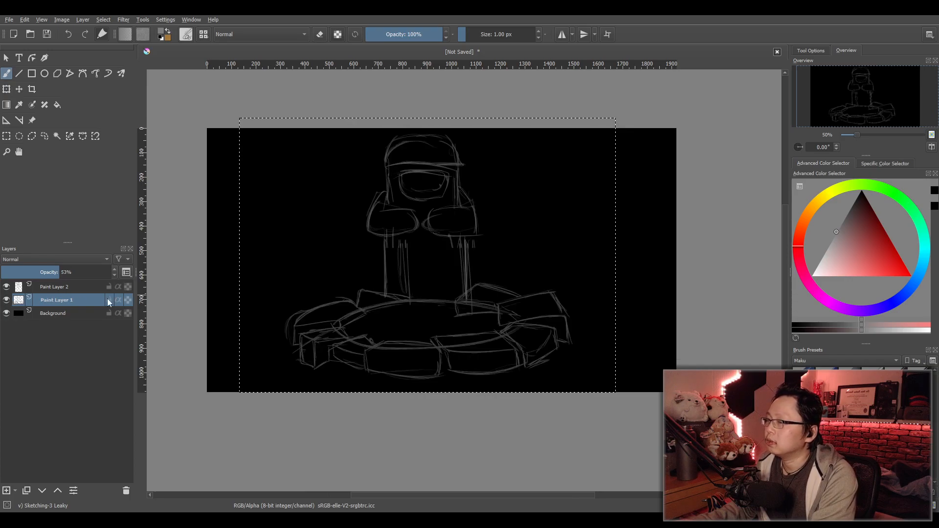
scroll(452, 314, "up", 1)
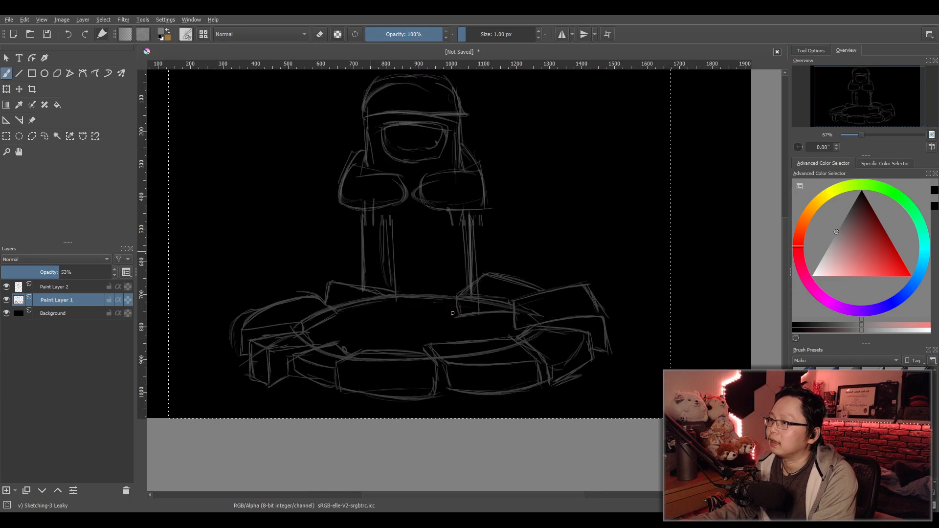
left_click(59, 286)
Trace the ring's upper-right block on Paint Layer 2, replacing strokes that miss.
scroll(445, 341, "up", 1)
mouse_move(418, 330)
left_mouse_down()
mouse_move(452, 383)
mouse_move(465, 363)
mouse_move(460, 329)
left_mouse_up()
scroll(456, 362, "down", 1)
scroll(467, 370, "up", 1)
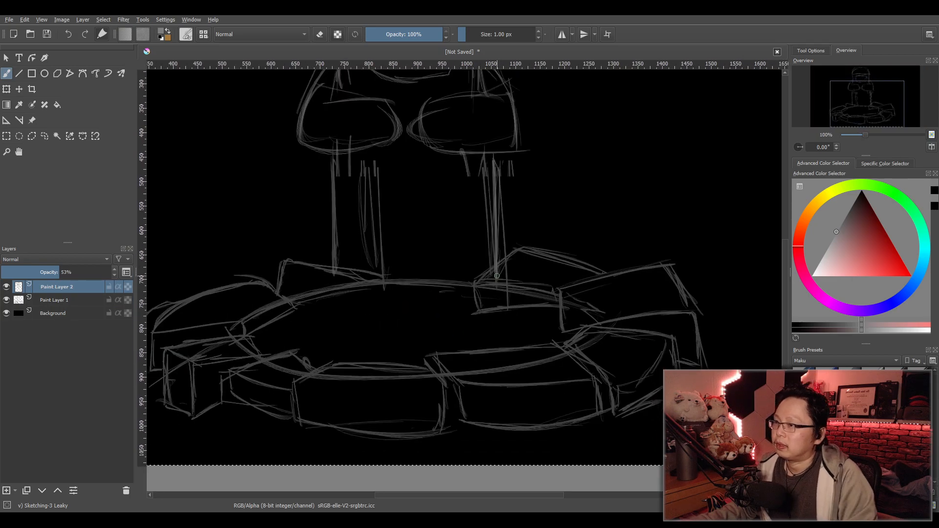
mouse_move(480, 277)
left_mouse_down()
mouse_move(529, 248)
mouse_move(498, 266)
mouse_move(520, 253)
mouse_move(607, 275)
left_mouse_up()
key("ctrl+z")
left_click_drag(531, 250, 605, 274)
left_click_drag(478, 282, 555, 286)
key("ctrl+z")
mouse_move(476, 284)
left_mouse_down()
mouse_move(562, 292)
mouse_move(479, 314)
mouse_move(553, 307)
mouse_move(562, 328)
left_mouse_up()
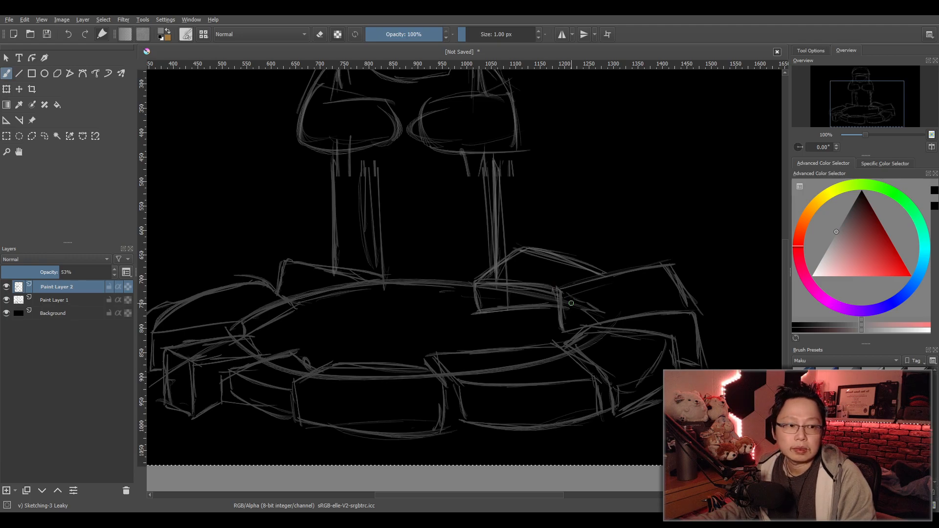
Trace the right block and the lower-right block of the ring on Paint Layer 2.
mouse_move(558, 288)
left_mouse_down()
mouse_move(665, 264)
mouse_move(684, 306)
left_mouse_up()
mouse_move(567, 329)
left_mouse_down()
mouse_move(695, 313)
mouse_move(707, 369)
mouse_move(679, 342)
mouse_move(676, 368)
mouse_move(566, 346)
mouse_move(587, 356)
mouse_move(610, 410)
mouse_move(663, 392)
left_mouse_up()
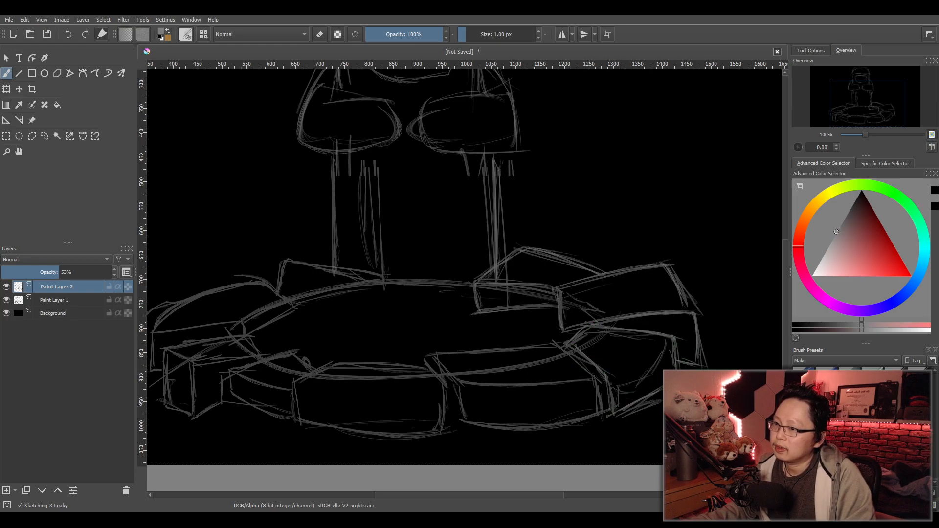
left_click_drag(614, 372, 674, 345)
key("ctrl+z")
left_click_drag(607, 373, 667, 340)
Trace the two large front blocks of the ring on Paint Layer 2.
mouse_move(431, 353)
left_mouse_down()
mouse_move(576, 355)
mouse_move(559, 344)
mouse_move(589, 357)
mouse_move(436, 353)
mouse_move(466, 385)
mouse_move(603, 387)
left_mouse_up()
mouse_move(458, 381)
left_mouse_down()
mouse_move(468, 421)
mouse_move(598, 412)
left_mouse_up()
left_click_drag(595, 380, 599, 409)
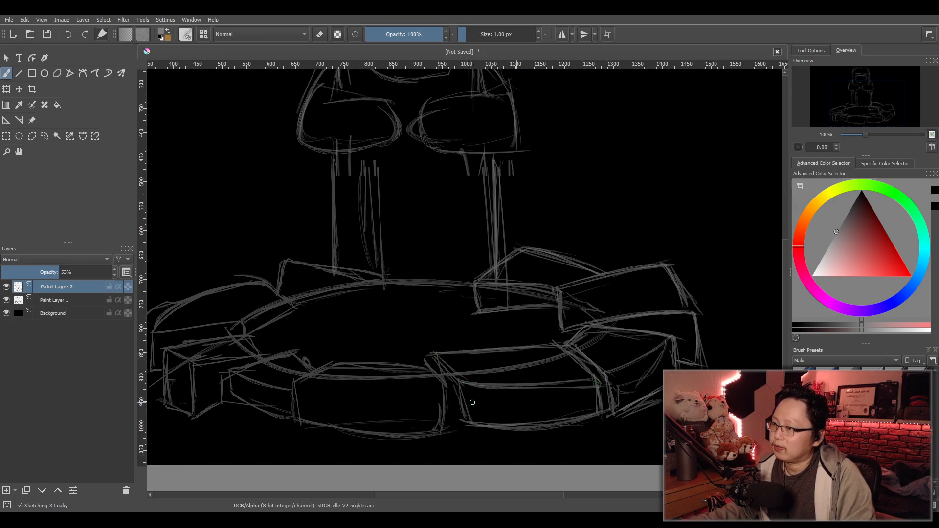
mouse_move(337, 365)
left_mouse_down()
mouse_move(433, 368)
mouse_move(444, 422)
left_mouse_up()
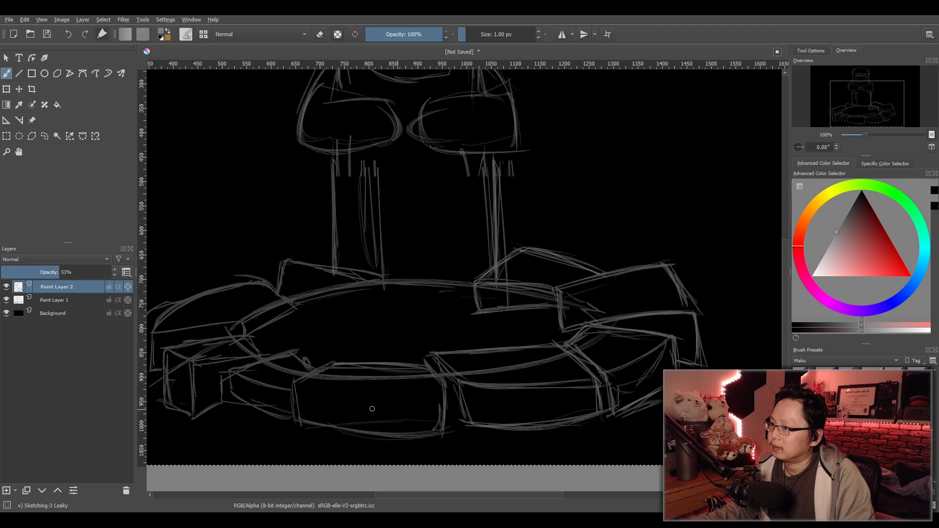
left_click_drag(329, 363, 294, 380)
left_click_drag(296, 380, 302, 422)
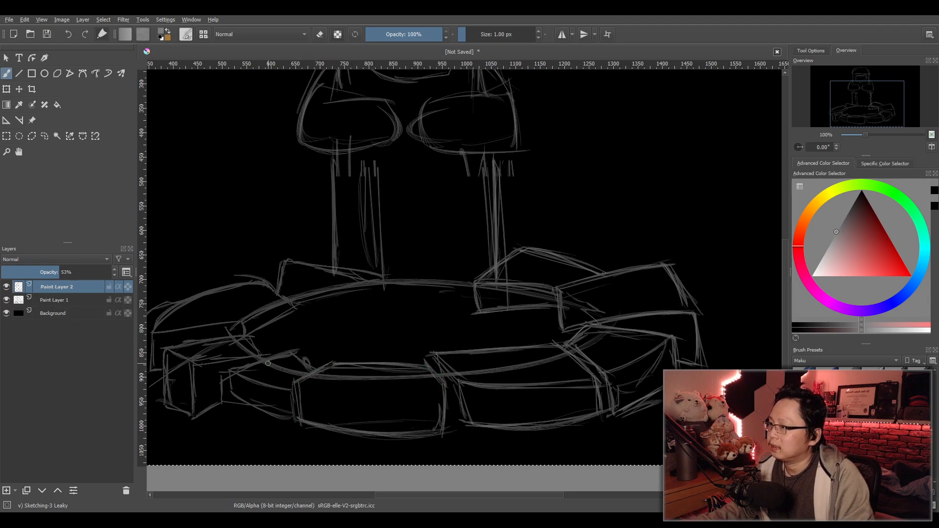
Trace the small front-left block and the box at the far left on Paint Layer 2.
mouse_move(230, 373)
left_mouse_down()
mouse_move(300, 351)
mouse_move(232, 370)
mouse_move(229, 402)
mouse_move(302, 418)
mouse_move(296, 393)
left_mouse_up()
left_click_drag(164, 350, 252, 336)
left_click_drag(252, 336, 262, 356)
left_click_drag(174, 351, 200, 367)
left_click_drag(199, 367, 264, 355)
left_click_drag(167, 354, 170, 407)
left_click_drag(167, 406, 196, 411)
mouse_move(200, 369)
left_mouse_down()
mouse_move(196, 419)
mouse_move(227, 400)
left_mouse_up()
Trace the curved left block and the back-left block of the ring on Paint Layer 2.
left_click_drag(233, 308, 394, 311)
mouse_move(311, 339)
left_mouse_down()
mouse_move(313, 376)
mouse_move(331, 376)
mouse_move(405, 328)
left_mouse_up()
mouse_move(308, 340)
left_mouse_down()
mouse_move(440, 290)
mouse_move(541, 282)
left_mouse_up()
mouse_move(446, 308)
left_mouse_down()
mouse_move(541, 286)
mouse_move(384, 326)
left_mouse_up()
Hide Paint Layer 1 and redraw the back-left block with a nearly flat top edge ending at the column.
scroll(541, 276, "down", 2)
left_click(7, 300)
scroll(453, 357, "up", 2)
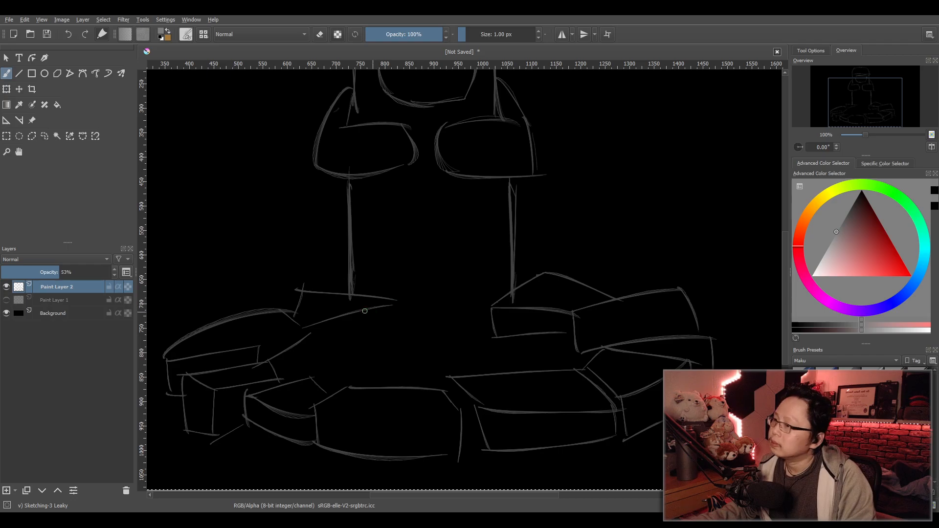
mouse_move(292, 281)
left_mouse_down()
mouse_move(283, 310)
mouse_move(301, 290)
mouse_move(400, 291)
mouse_move(392, 303)
left_mouse_up()
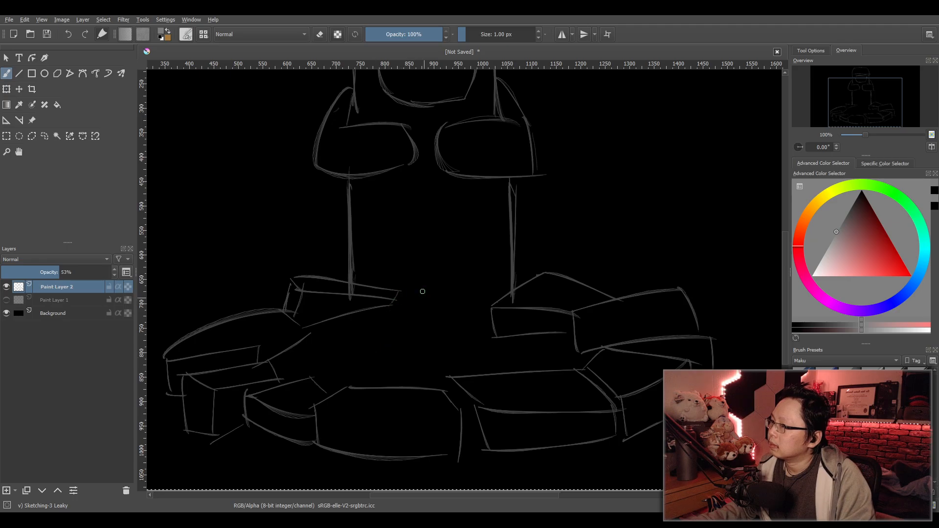
key("ctrl+z")
left_click_drag(292, 281, 353, 282)
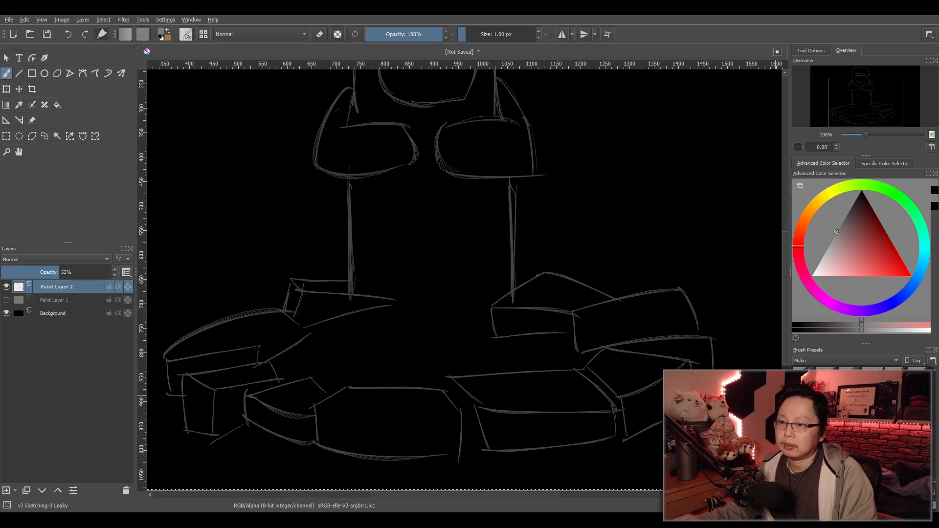
Erase the block lines that run inside the column on both sides, and return to the sketching brush.
key("e")
mouse_move(408, 294)
left_mouse_down()
mouse_move(389, 315)
mouse_move(359, 295)
left_mouse_up()
mouse_move(484, 268)
left_mouse_down()
mouse_move(504, 294)
mouse_move(497, 312)
mouse_move(520, 330)
left_mouse_up()
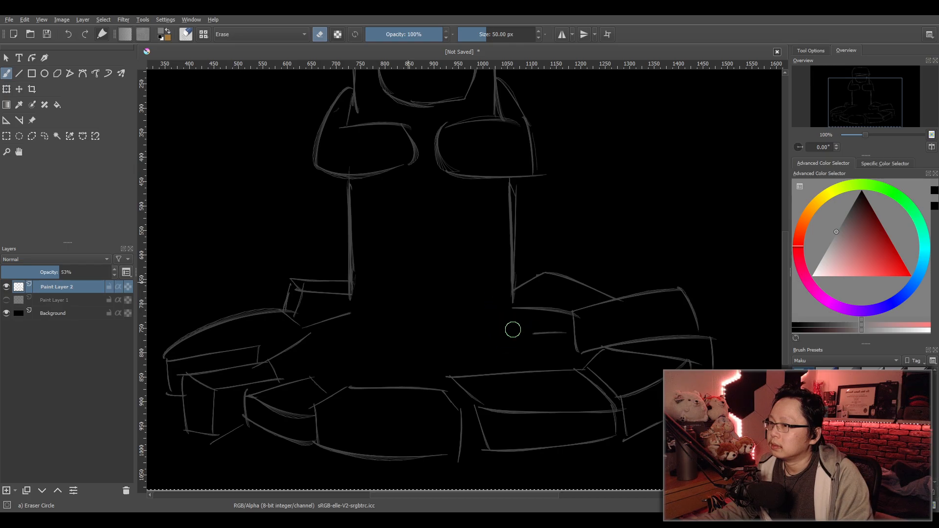
key("e")
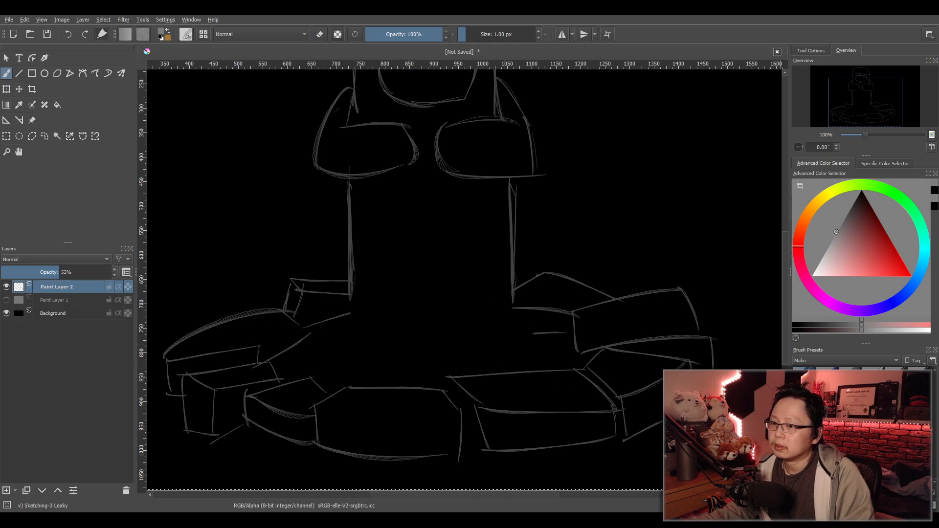
Extend both column sides down past the back blocks and join the upper-right block's bottom edge to the column.
left_click_drag(512, 283, 515, 330)
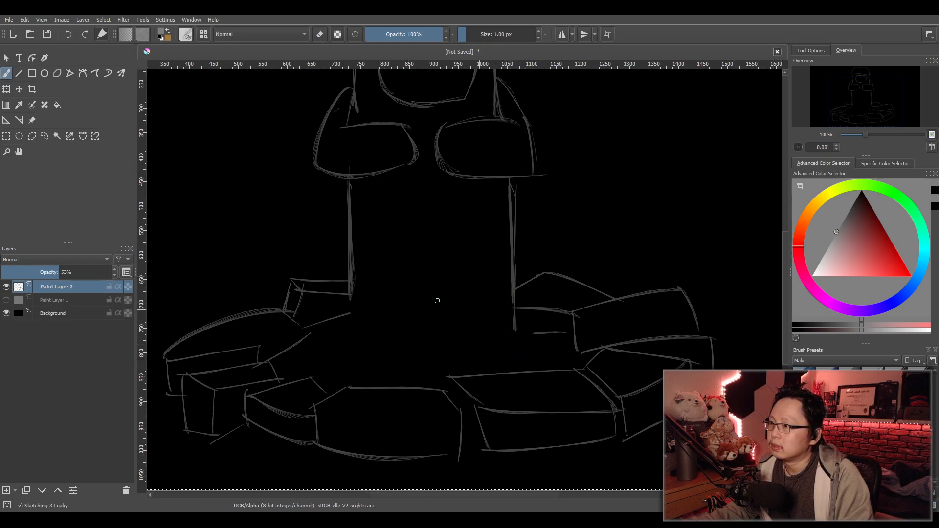
left_click_drag(350, 291, 352, 324)
left_click_drag(515, 331, 541, 331)
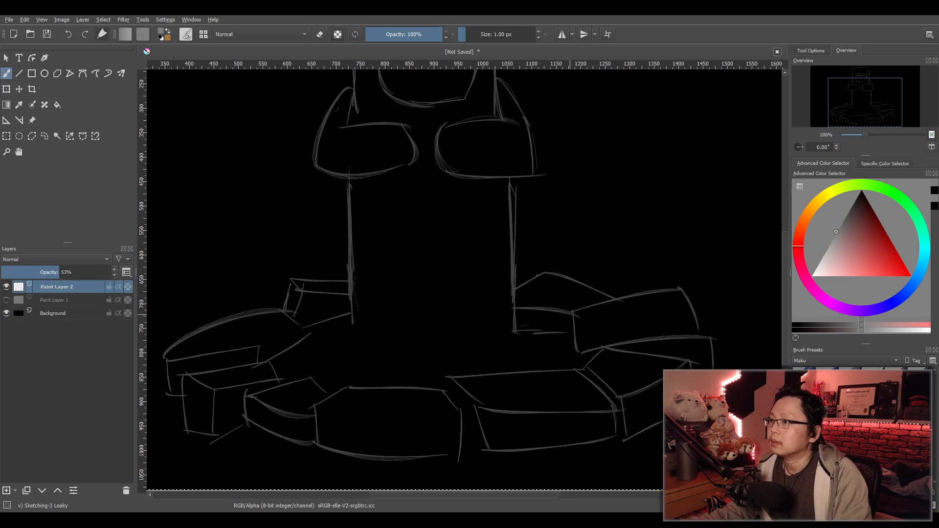
Retrace the right block's outline with bolder side, top and bottom edges, replacing a stroke that misses.
scroll(561, 294, "down", 2)
mouse_move(562, 295)
left_mouse_down()
mouse_move(587, 310)
mouse_move(556, 318)
left_mouse_up()
scroll(587, 311, "up", 1)
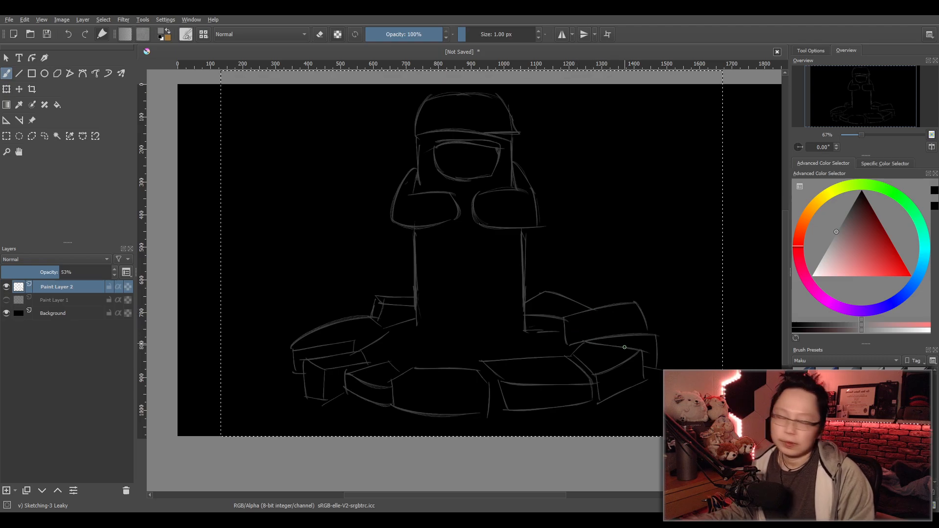
left_click_drag(638, 302, 655, 336)
mouse_move(562, 318)
left_mouse_down()
mouse_move(566, 344)
mouse_move(637, 337)
left_mouse_up()
key("ctrl+z")
left_click_drag(567, 344, 665, 327)
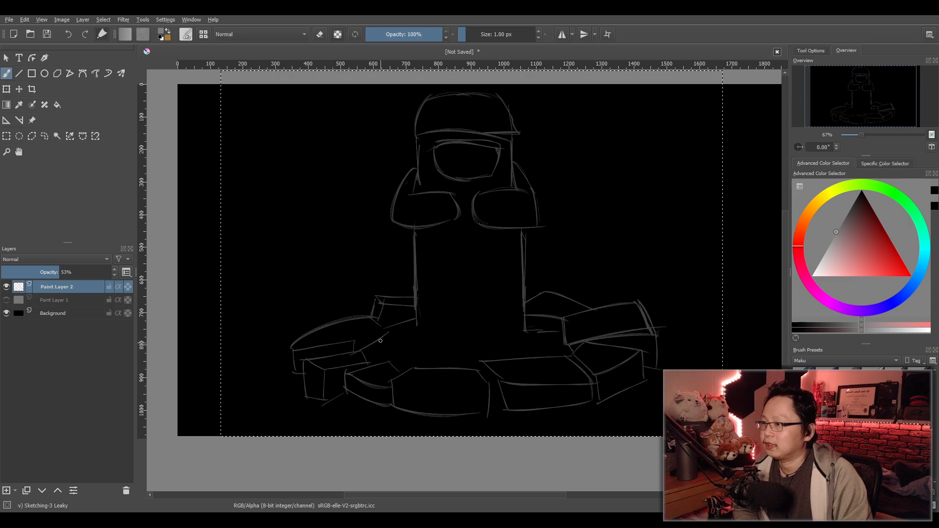
Retrace the left block's top edge and slanted inner end, undoing strokes that miss.
mouse_move(291, 348)
left_mouse_down()
mouse_move(373, 314)
mouse_move(359, 348)
left_mouse_up()
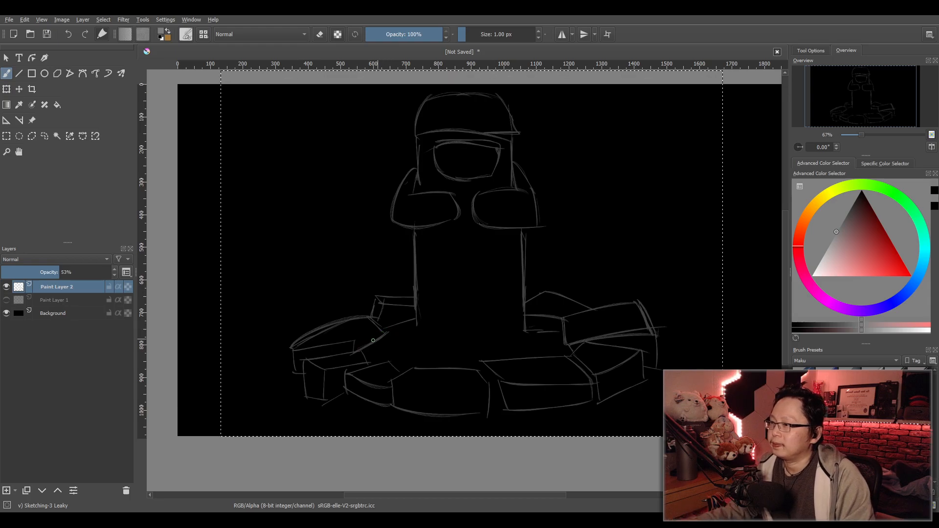
left_click_drag(354, 342, 376, 326)
key("ctrl+z")
key("ctrl+z")
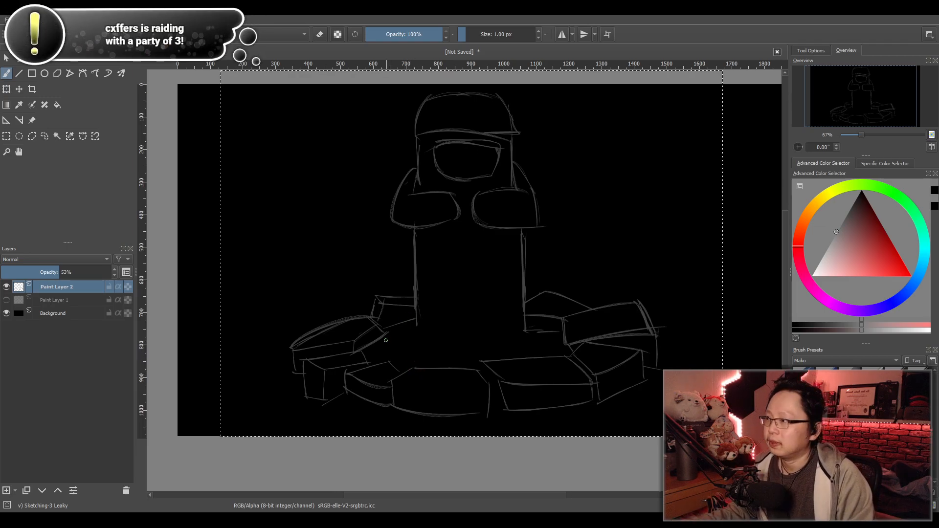
Add a new active paint layer above Paint Layer 2 and lower Paint Layer 2's opacity to 50%.
left_click(8, 491)
left_click(57, 300)
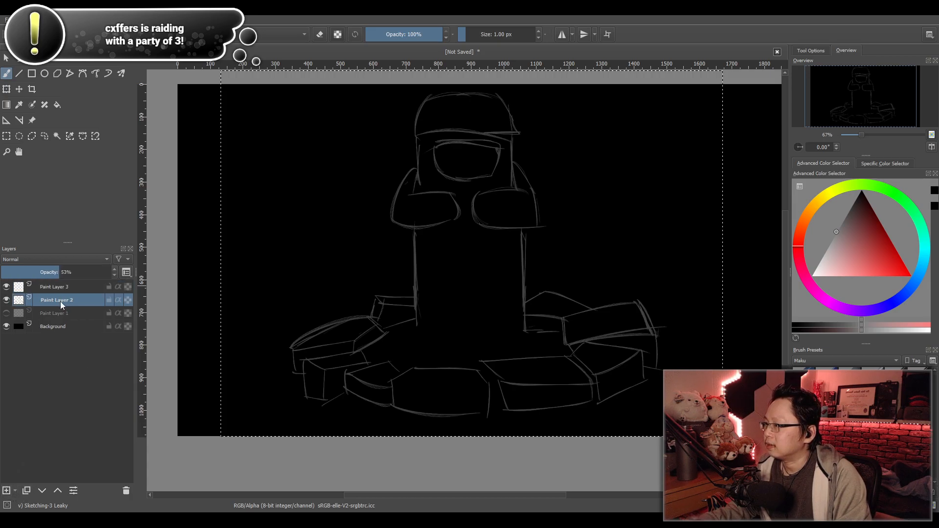
left_click_drag(61, 273, 55, 273)
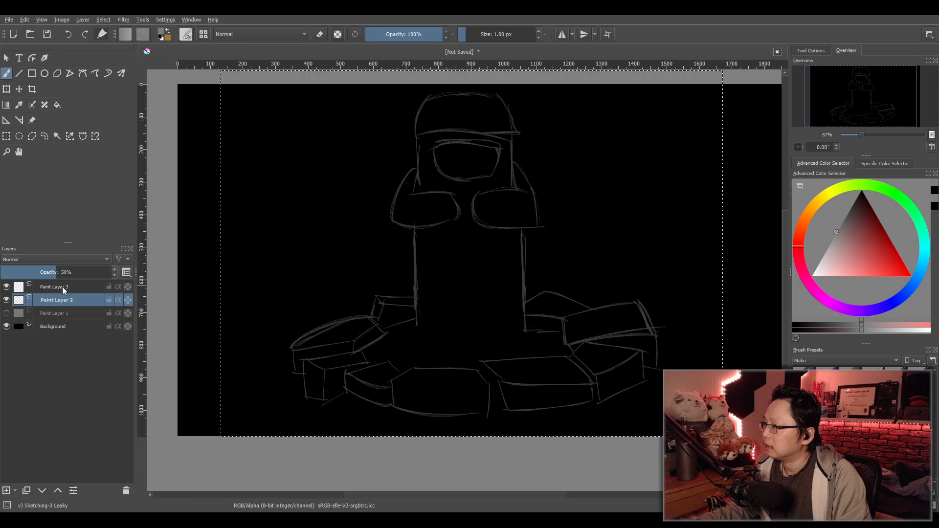
left_click(63, 287)
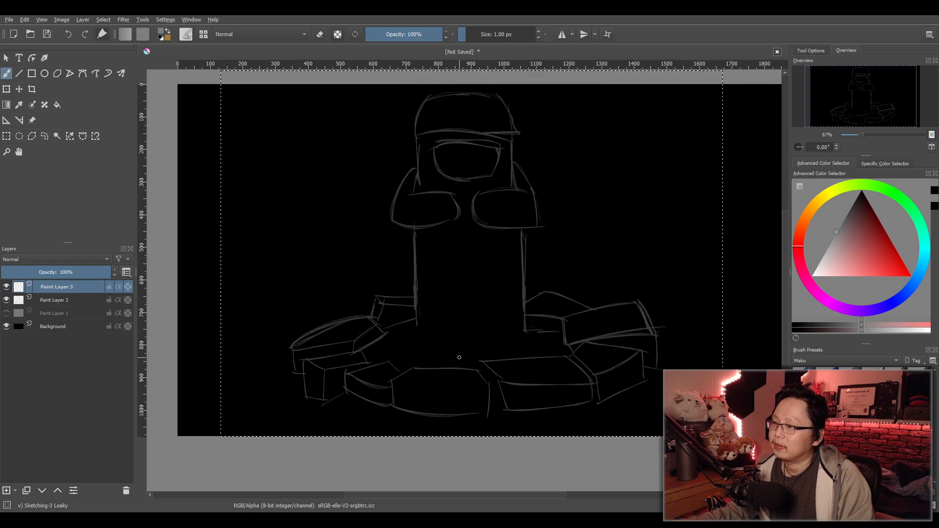
On Paint Layer 2, select the ring of blocks with the column's foot and stretch it wider on both sides.
left_click(69, 300)
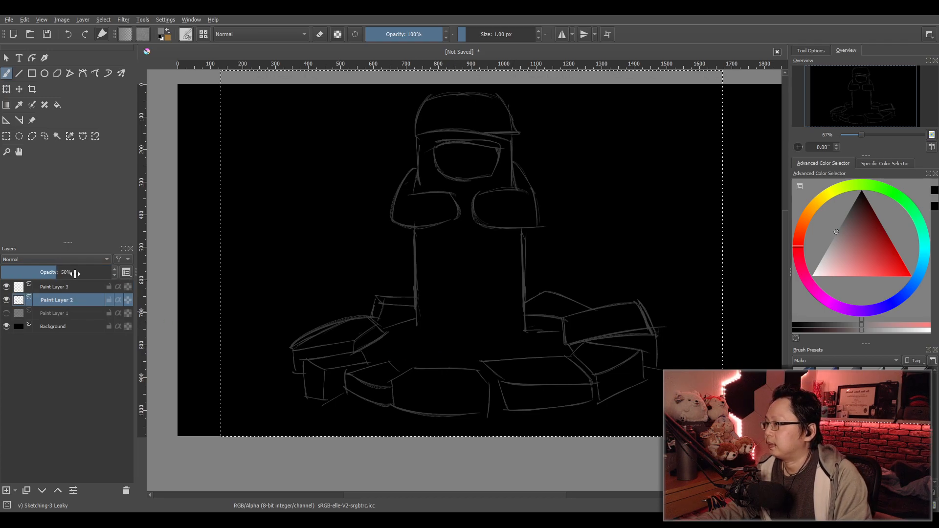
left_click(10, 137)
left_click_drag(262, 277, 698, 440)
left_click(6, 89)
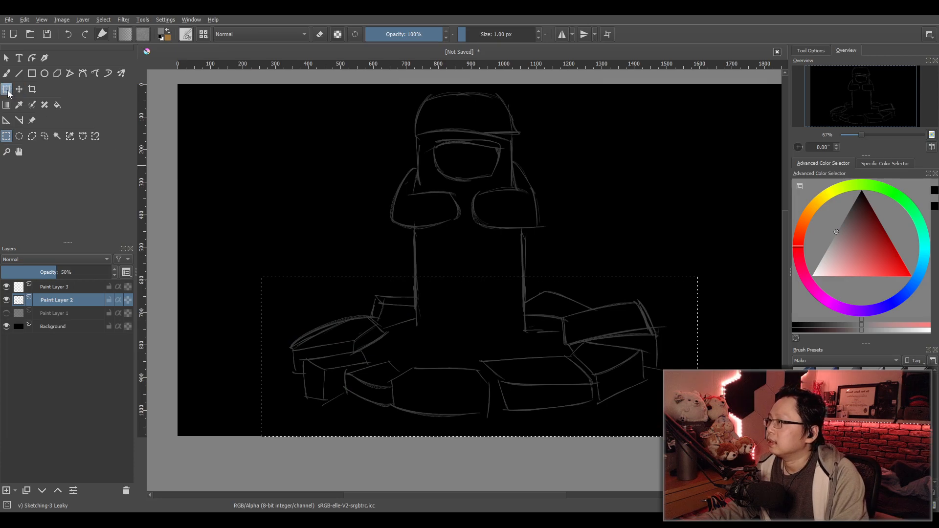
left_click_drag(262, 356, 212, 356)
left_click_drag(699, 356, 746, 356)
left_click_drag(585, 359, 591, 359)
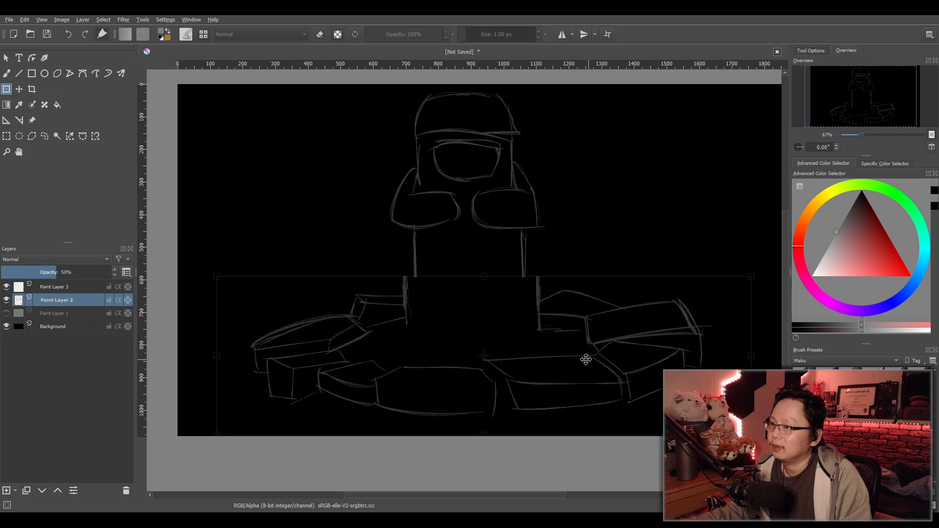
Apply the widening and enlarge the canvas height to about 1500 px, adding space above and below the drawing.
scroll(601, 328, "down", 1)
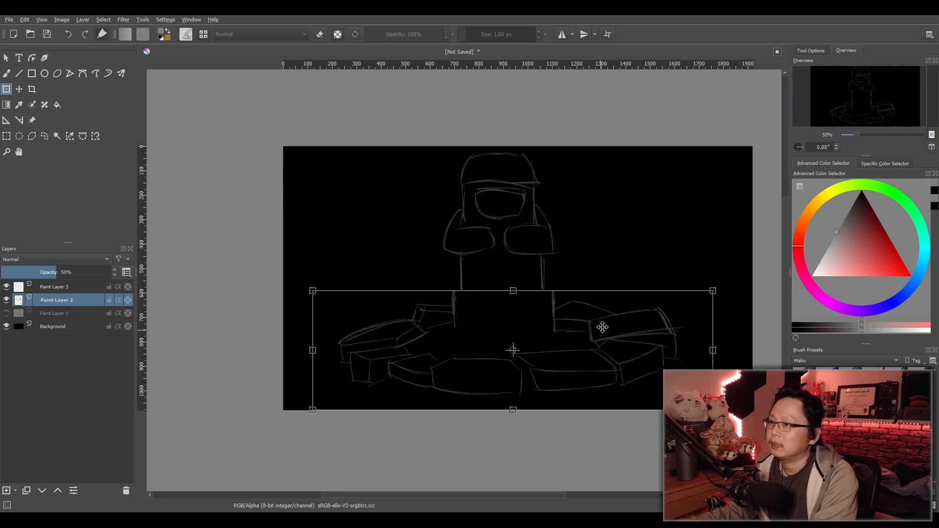
scroll(601, 328, "down", 2)
scroll(589, 337, "up", 1)
scroll(582, 337, "up", 1)
left_click_drag(586, 338, 584, 354)
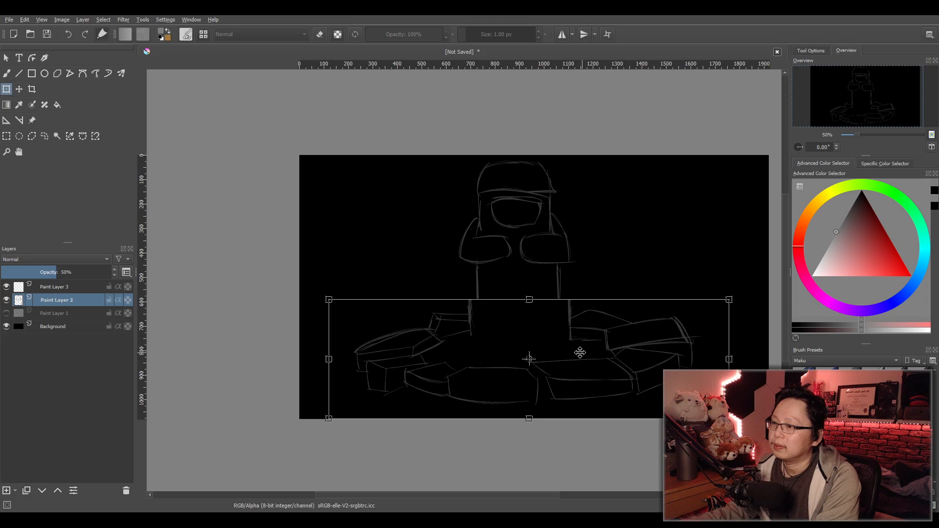
scroll(580, 352, "down", 1)
scroll(580, 353, "up", 1)
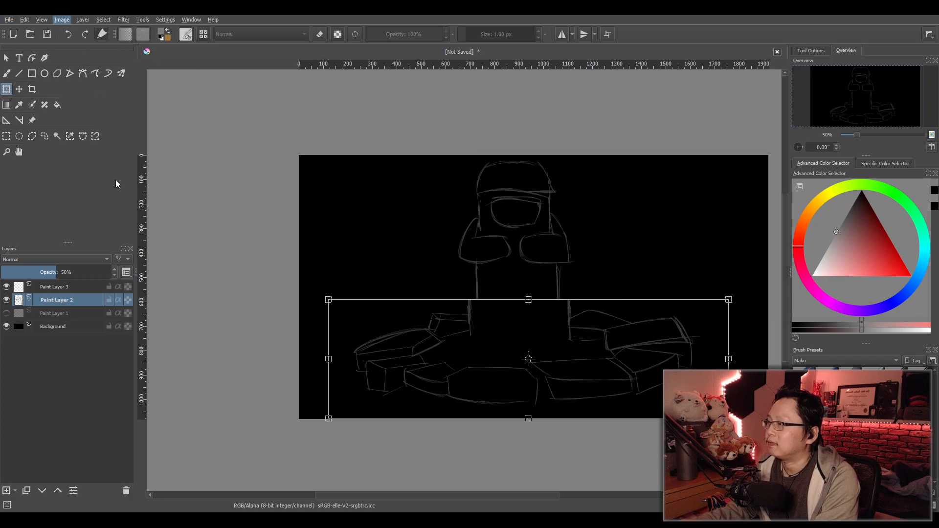
key("Return")
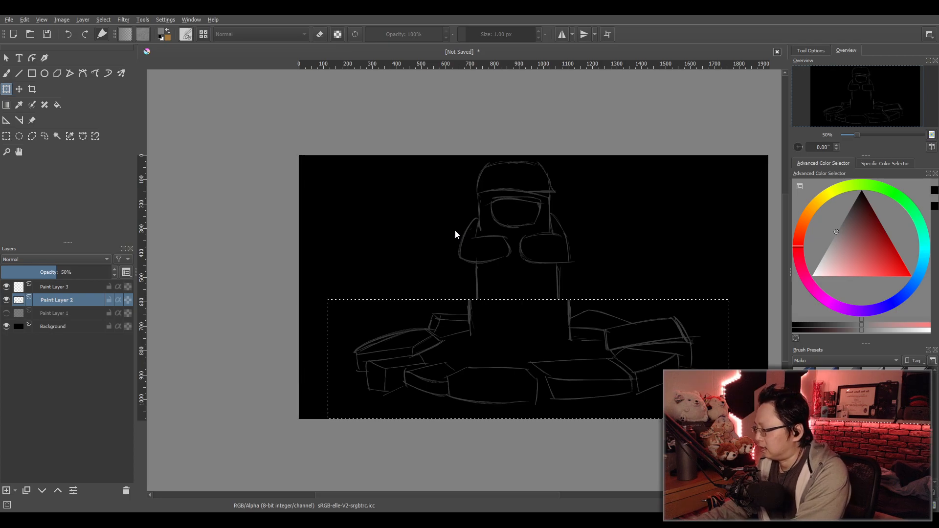
key("ctrl+z")
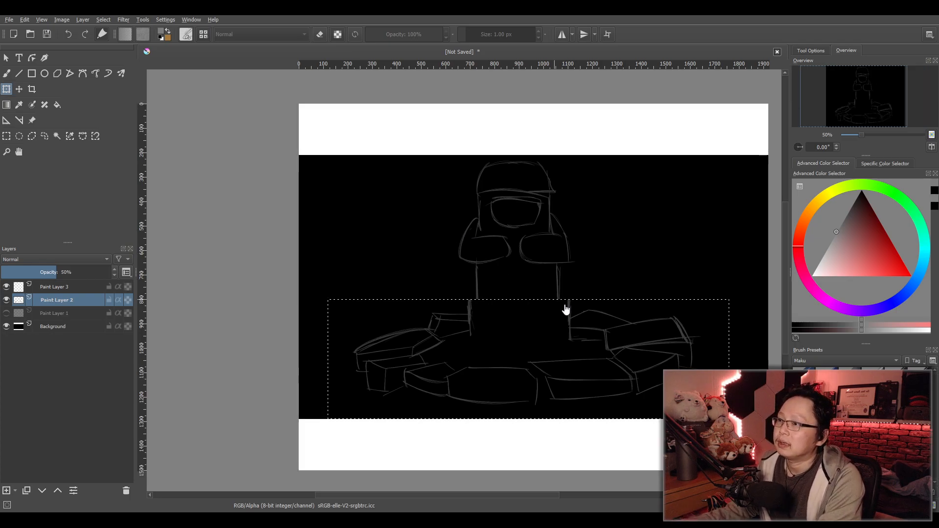
left_click_drag(571, 293, 495, 309)
scroll(565, 309, "down", 1)
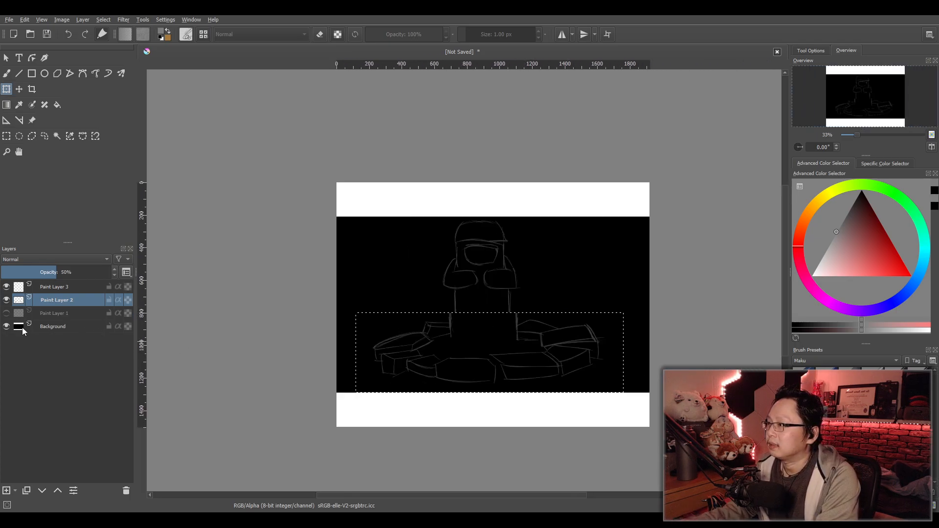
Select the whole canvas area on the Background layer and fill the white strips above and below the drawing with black.
left_click(26, 329)
left_click(4, 137)
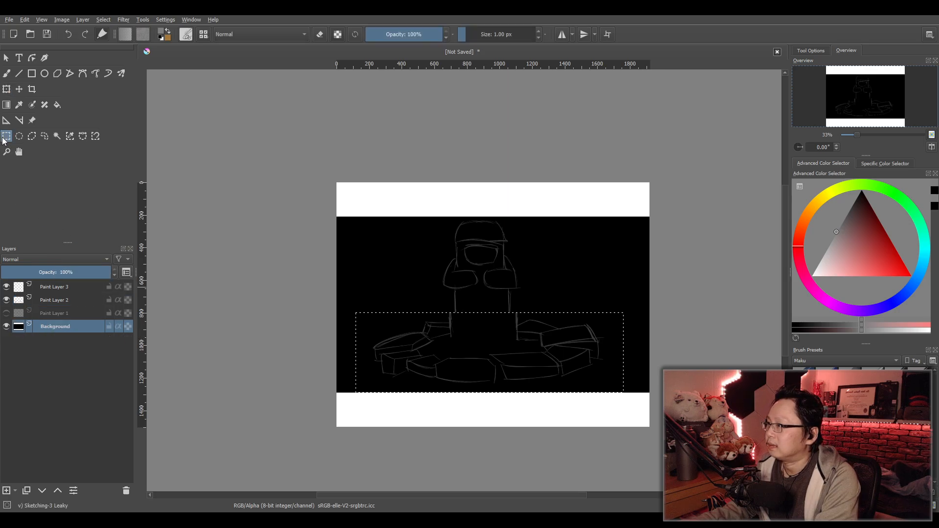
left_click_drag(360, 200, 696, 462)
left_click_drag(850, 232, 883, 183)
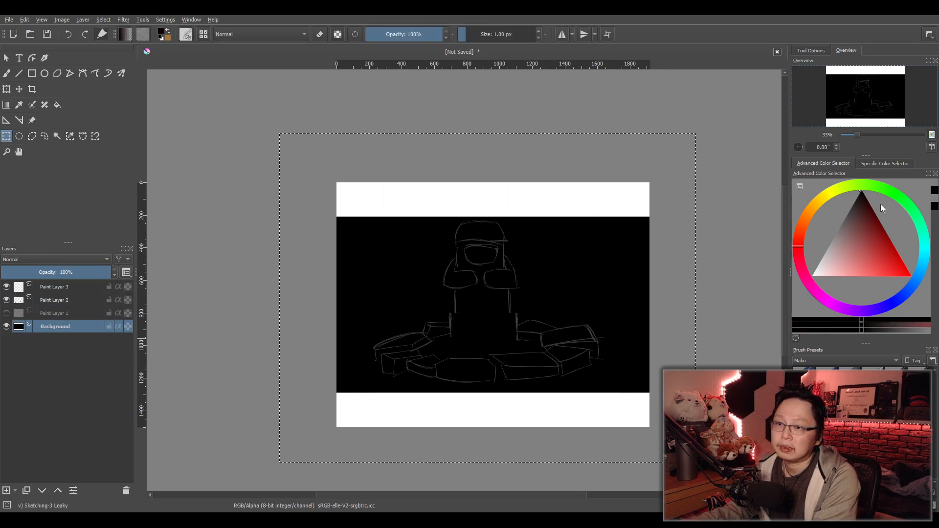
key("slash")
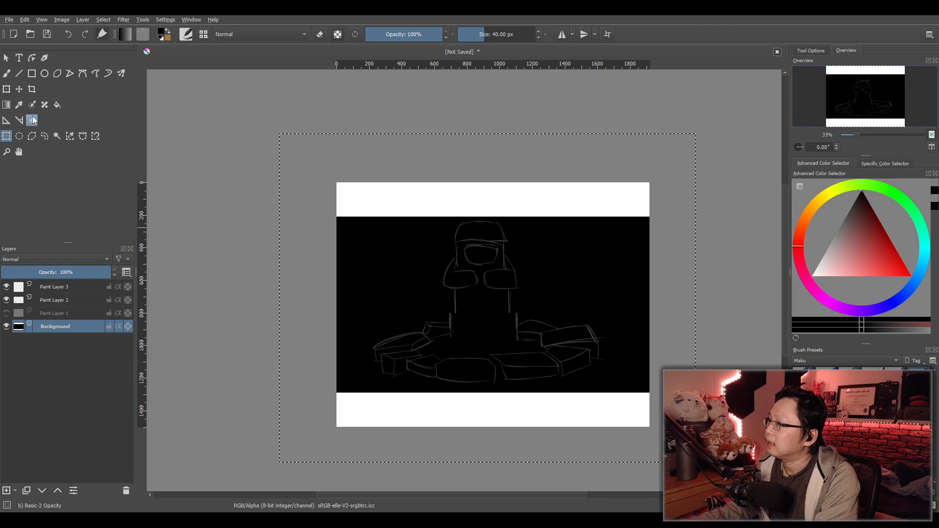
left_click(57, 105)
left_click(478, 413)
left_click(492, 207)
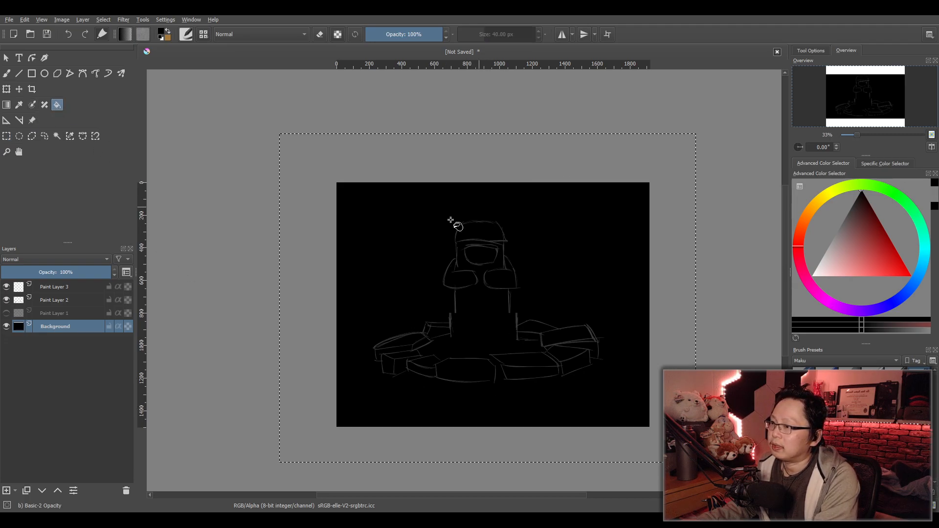
Select the block ring with the column's foot and move it down toward the canvas's lower edge on Paint Layer 2.
left_click(6, 74)
scroll(491, 351, "up", 1)
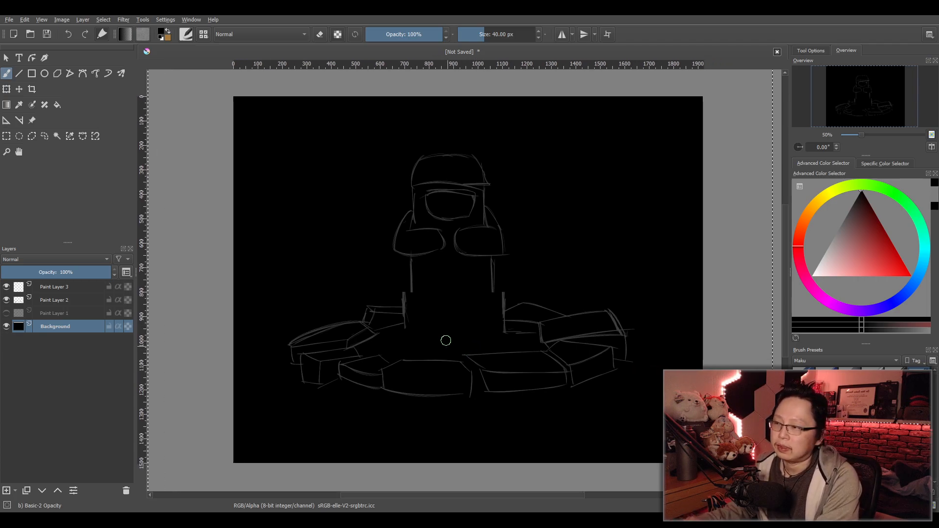
left_click(69, 289)
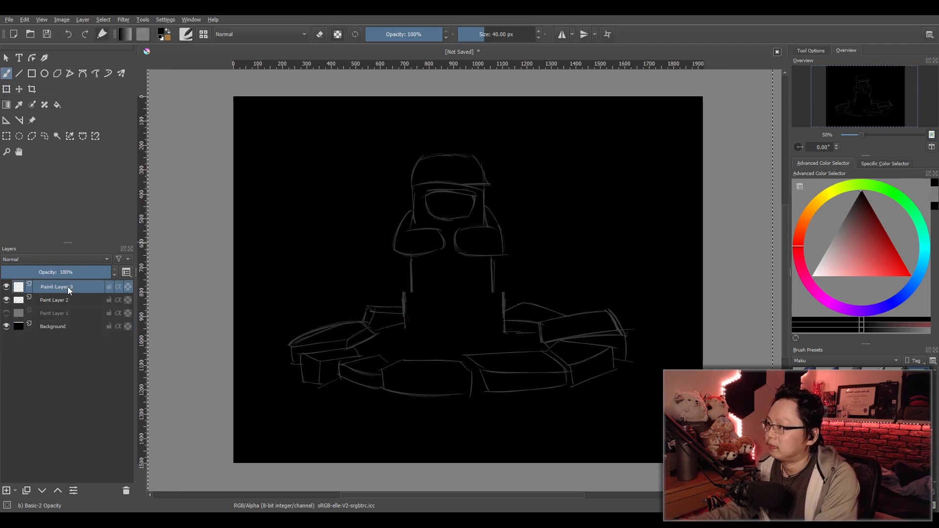
left_click(7, 137)
left_click_drag(260, 291, 650, 405)
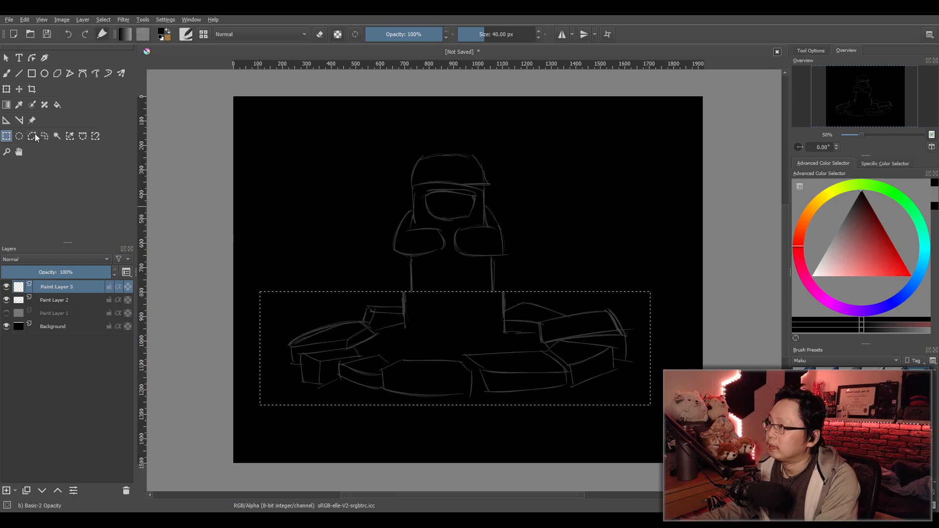
left_click(15, 90)
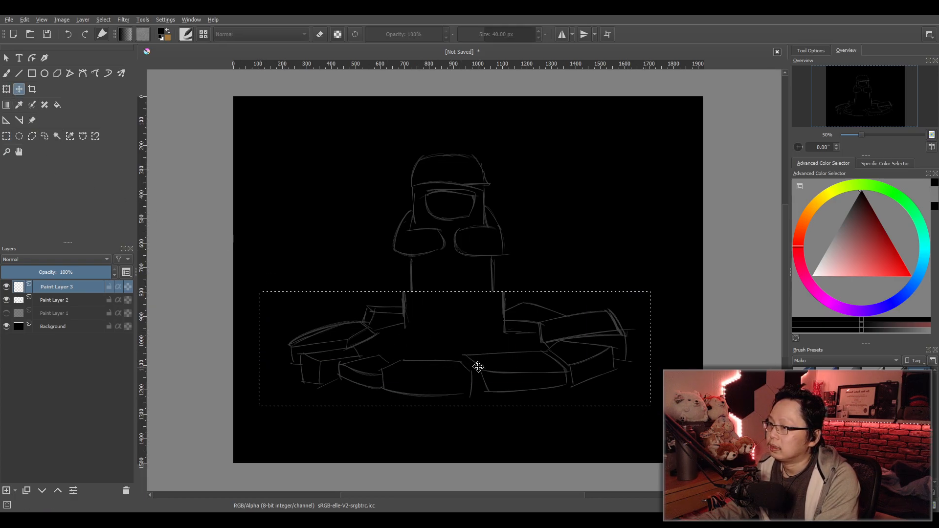
left_click(81, 303)
mouse_move(456, 341)
left_mouse_down()
mouse_move(478, 357)
mouse_move(466, 385)
left_mouse_up()
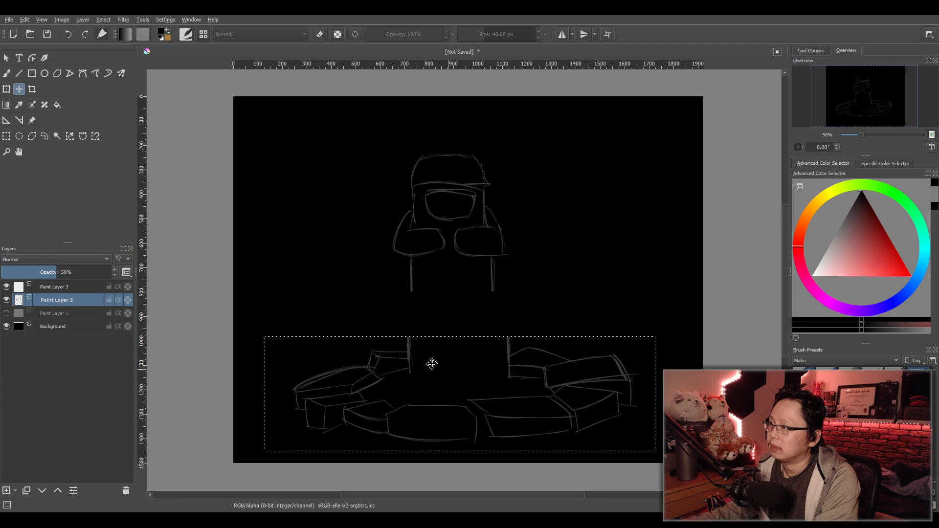
Select the helmeted figure with its upper column on Paint Layer 2 and scale it up so the column reaches the base.
left_click(51, 289)
left_click(51, 303)
key("ctrl+r")
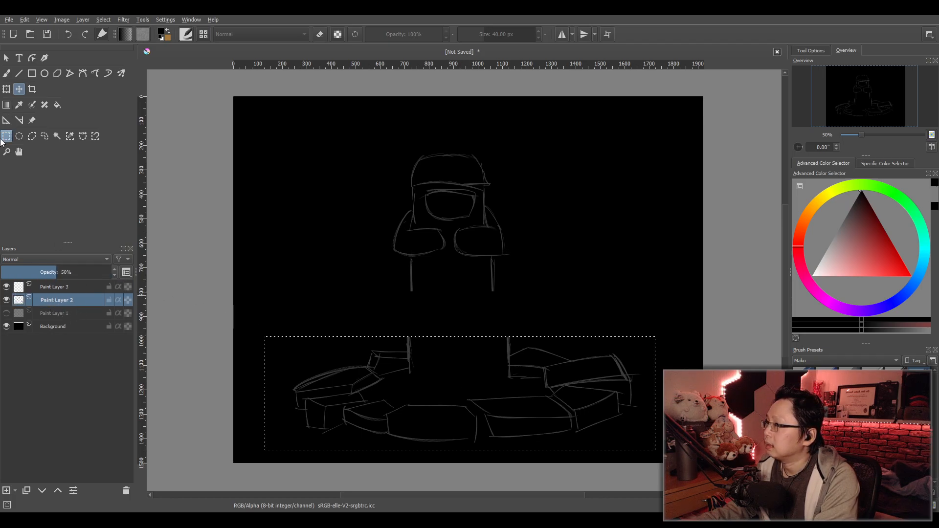
left_click_drag(404, 166, 539, 306)
left_click(7, 89)
left_click_drag(540, 223, 564, 256)
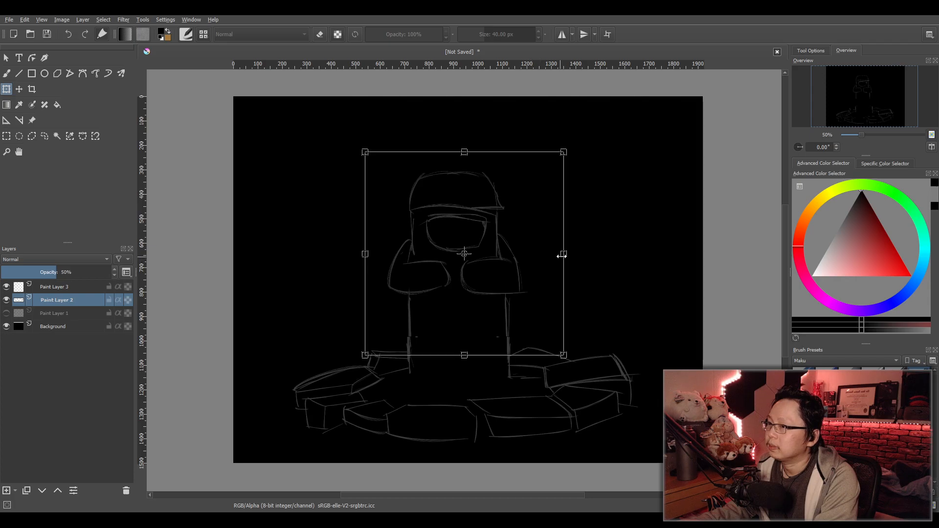
Narrow the helmeted figure, stretch it taller upward and nudge it into place above the base.
left_click_drag(564, 256, 532, 256)
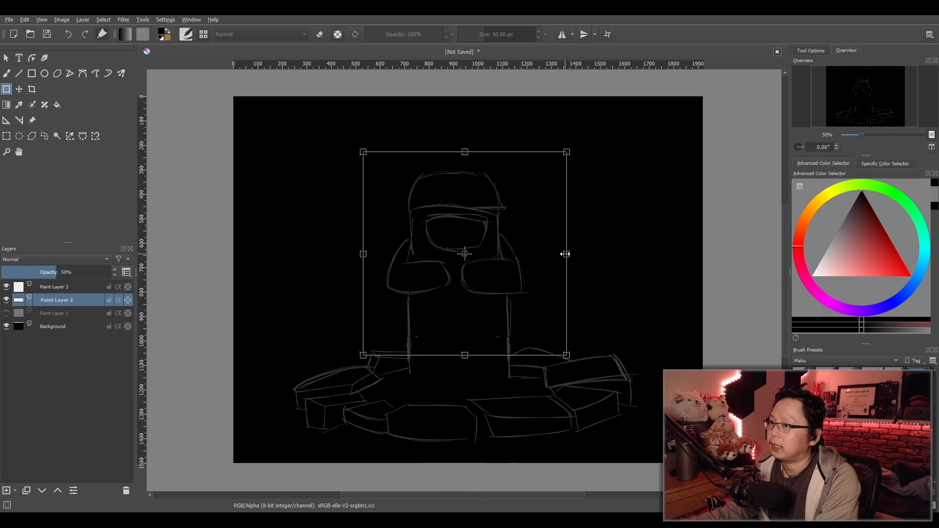
mouse_move(565, 254)
left_mouse_down()
mouse_move(497, 258)
mouse_move(510, 256)
left_mouse_up()
left_click_drag(462, 152, 463, 131)
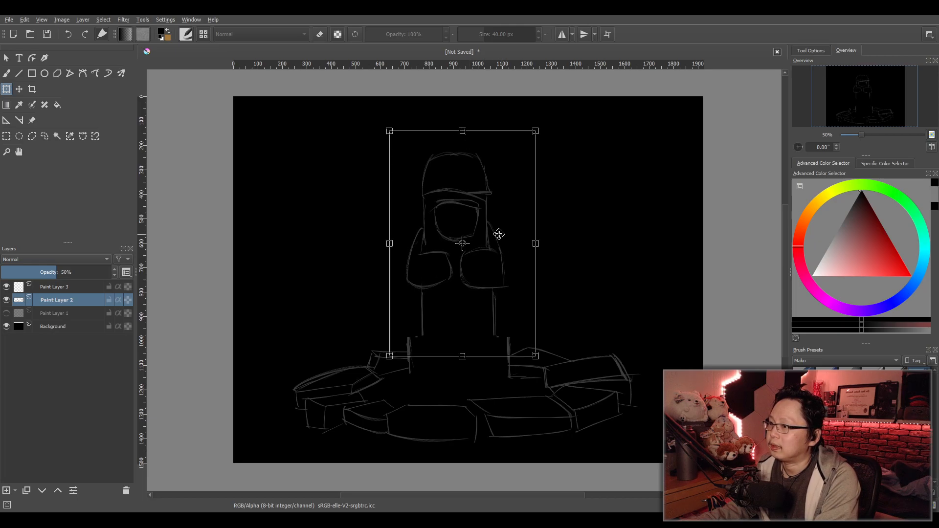
left_click_drag(499, 234, 498, 233)
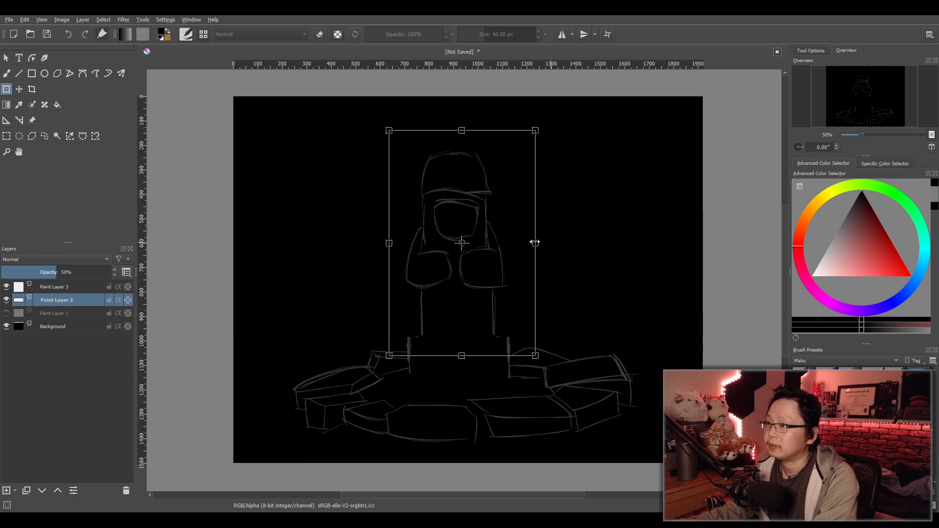
Activate Paint Layer 3 and replace the selection with one spanning nearly the whole canvas, ready for brushwork.
left_click(58, 292)
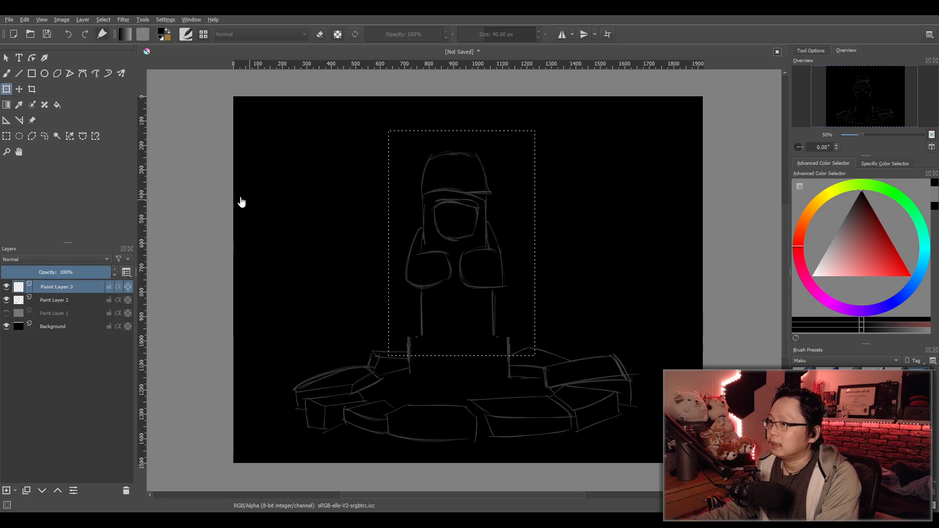
left_click(7, 73)
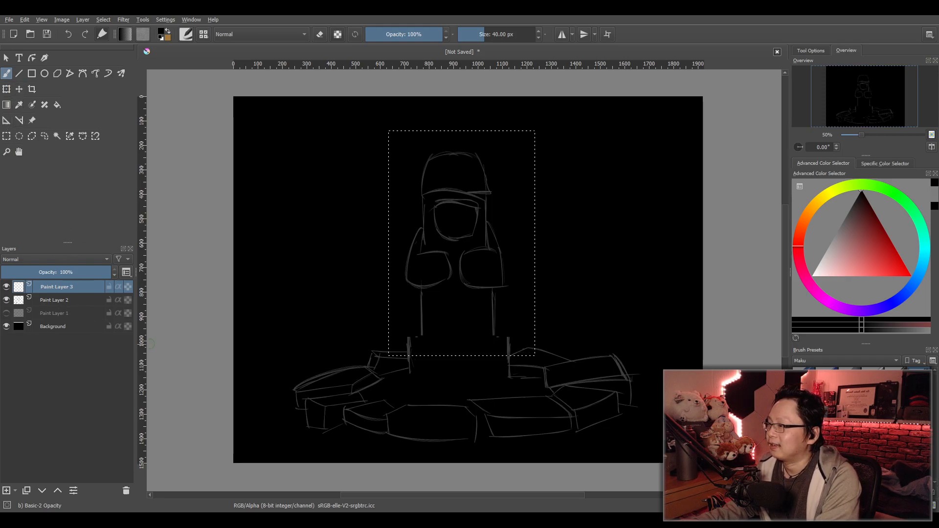
left_click(11, 140)
mouse_move(233, 96)
left_mouse_down()
mouse_move(694, 432)
mouse_move(698, 462)
left_mouse_up()
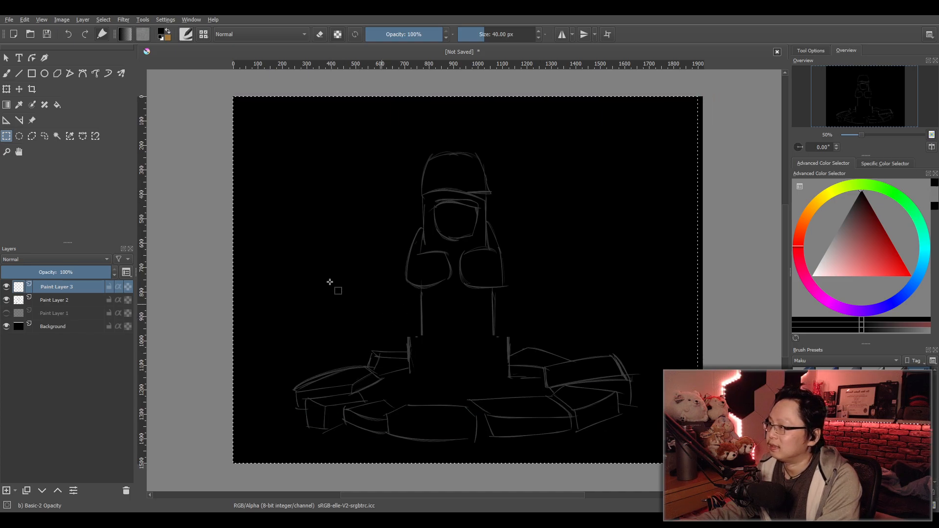
left_click(6, 73)
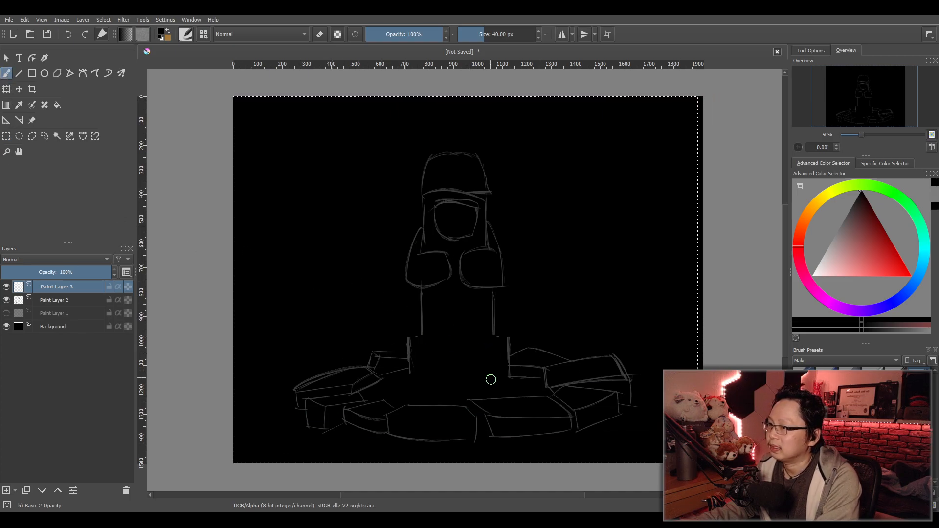
Switch back to the 1 px Sketching-3 Leaky brush and choose a mid-gray painting colour.
scroll(487, 372, "up", 1)
mouse_move(461, 373)
left_mouse_down()
mouse_move(449, 397)
mouse_move(457, 421)
left_mouse_up()
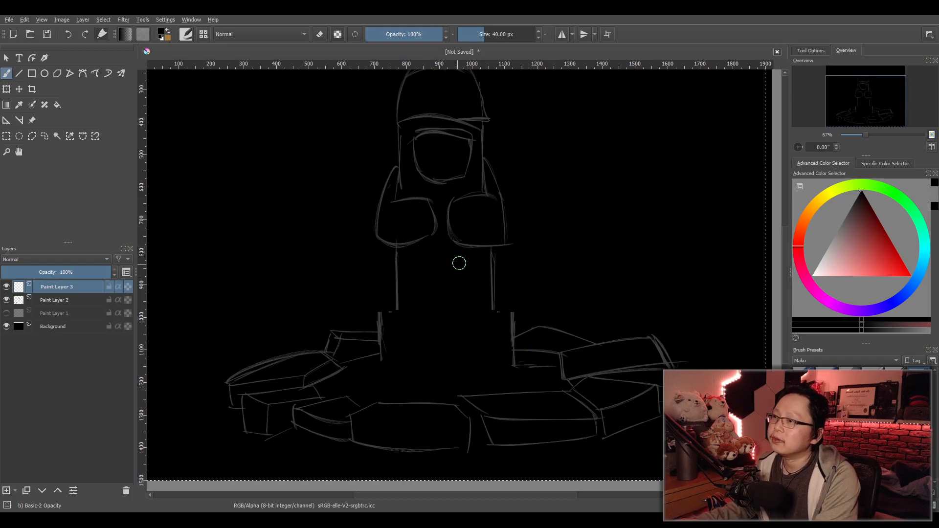
scroll(457, 264, "down", 1)
left_click_drag(514, 260, 489, 291)
scroll(501, 298, "up", 1)
scroll(500, 296, "down", 1)
scroll(490, 303, "up", 1)
key("slash")
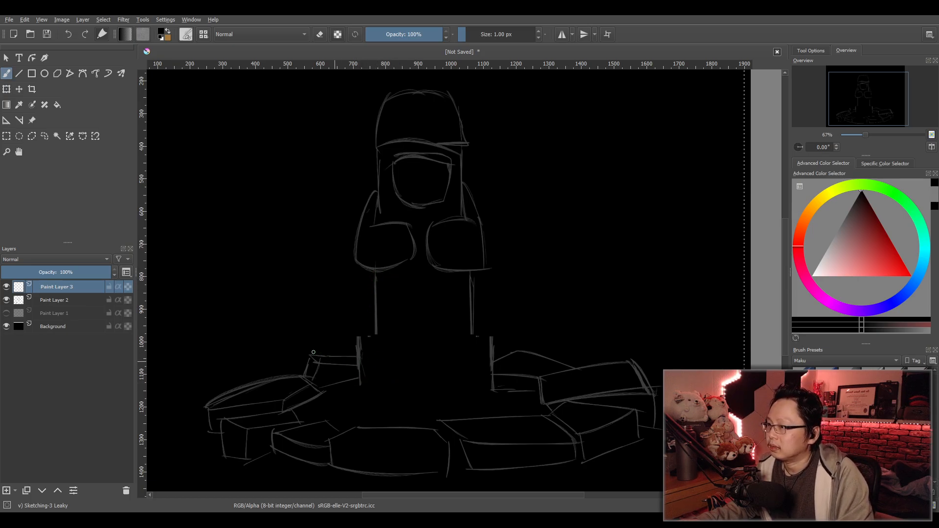
left_click(836, 232)
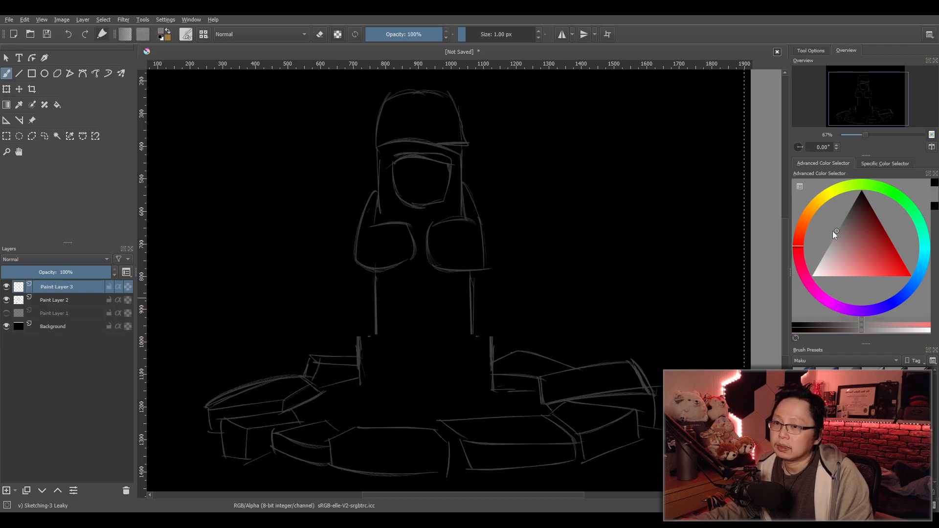
Try to trace the back-left block on Paint Layer 3, extending its edges inward past the column side and undoing strokes that miss.
mouse_move(312, 354)
left_mouse_down()
mouse_move(402, 355)
mouse_move(367, 356)
mouse_move(389, 358)
left_mouse_up()
key("ctrl+z")
left_click_drag(318, 362, 380, 368)
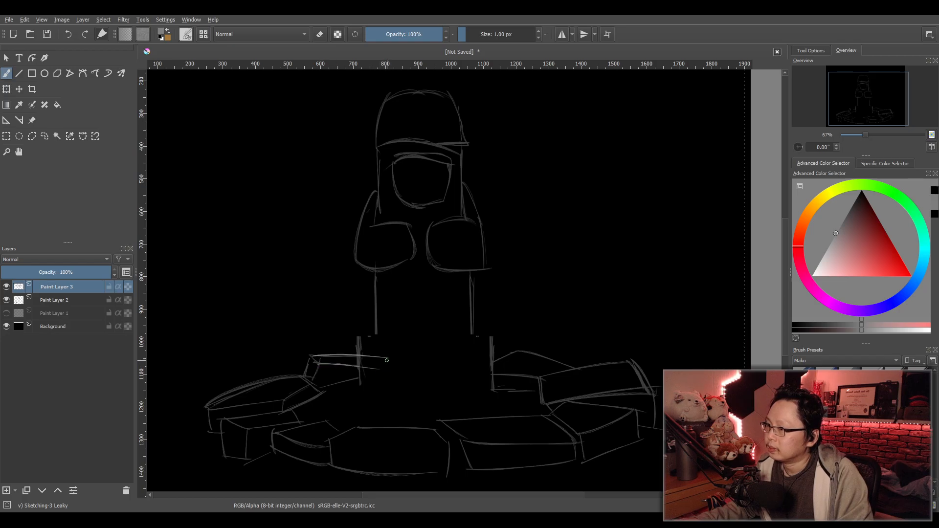
key("ctrl+z")
left_click_drag(320, 364, 386, 370)
key("ctrl+z")
mouse_move(318, 364)
left_mouse_down()
mouse_move(376, 371)
mouse_move(386, 362)
left_mouse_up()
key("ctrl+z")
key("ctrl+z")
left_click_drag(320, 364, 389, 370)
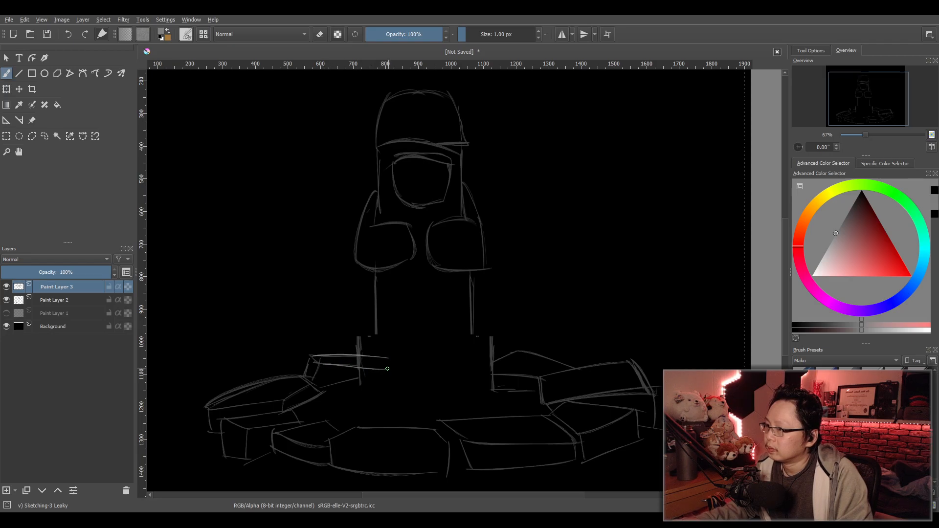
left_click_drag(318, 388, 386, 382)
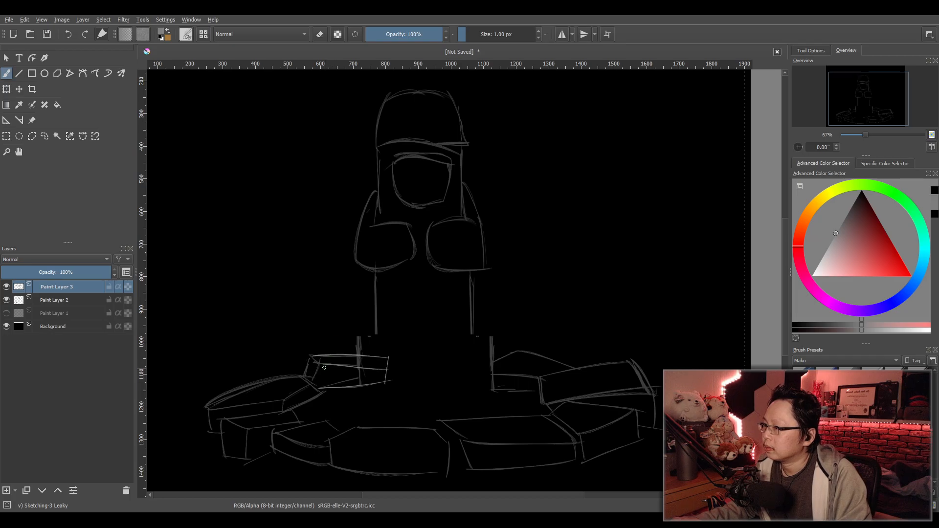
left_click_drag(309, 357, 305, 376)
Try extending the column's left side down past the back-left block, and undo those strokes and the block tracing.
left_click_drag(390, 284, 386, 393)
key("ctrl+z")
left_click_drag(389, 272, 384, 396)
key("ctrl+z")
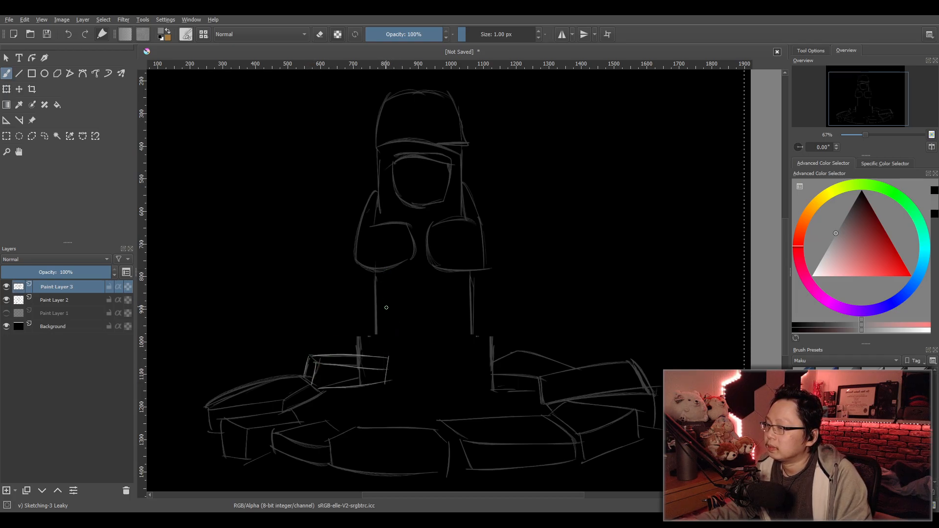
key("ctrl+z")
key("ctrl+z")
key("ctrl+z")
Draw the column's left and right sides from below the hands straight down to the base, undoing strokes that miss.
left_click_drag(375, 314, 376, 382)
key("ctrl+z")
left_click_drag(375, 276, 374, 392)
key("ctrl+z")
key("ctrl+z")
left_click_drag(470, 276, 470, 380)
key("ctrl+z")
left_click_drag(471, 274, 473, 385)
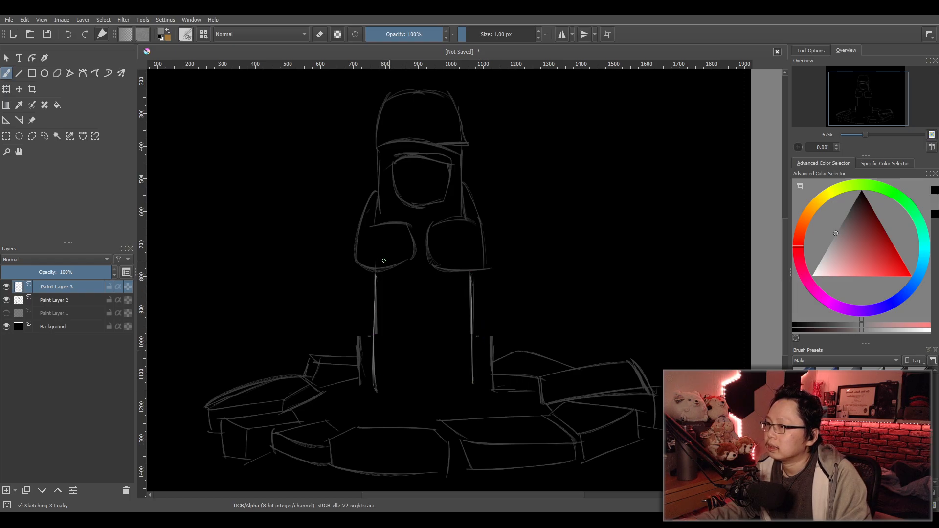
Redraw both hands with flatter bottom edges and firmer outer sides just above the column, undoing strokes that miss.
left_click_drag(359, 276, 405, 280)
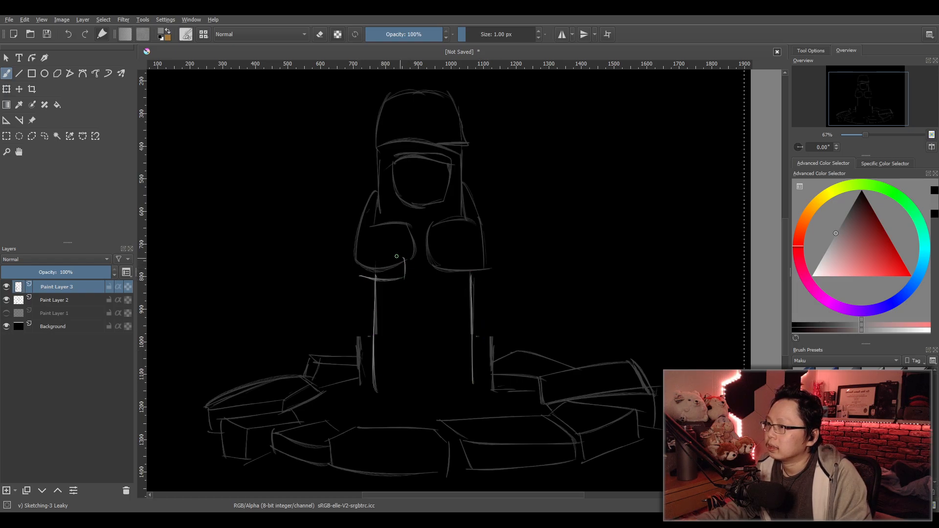
key("ctrl+z")
left_click_drag(369, 227, 354, 273)
left_click_drag(449, 254, 433, 271)
left_click_drag(480, 232, 486, 259)
key("ctrl+z")
left_click_drag(477, 225, 484, 269)
key("ctrl+z")
left_click_drag(477, 226, 487, 272)
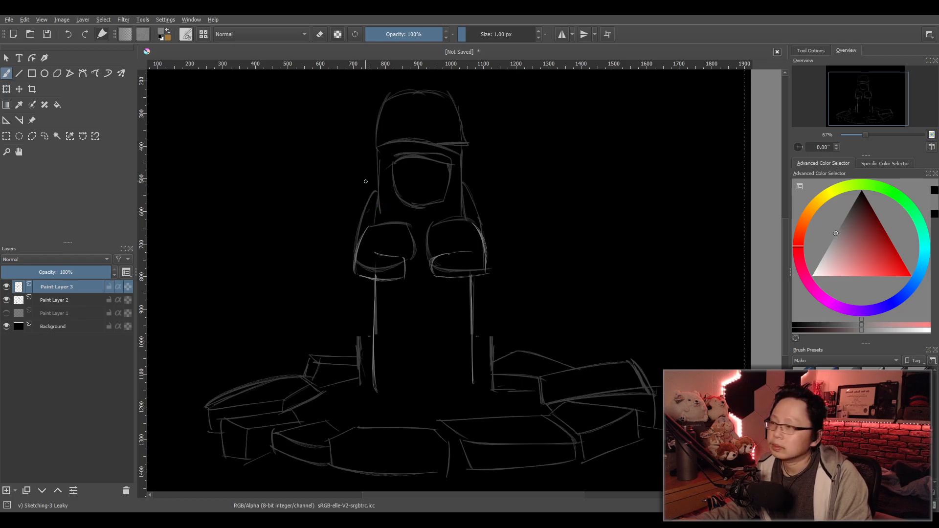
Trace the head's left and right sides from the helmet edge down behind the hands, undoing strokes that miss.
mouse_move(373, 171)
left_mouse_down()
mouse_move(364, 246)
mouse_move(370, 232)
left_mouse_up()
key("ctrl+z")
key("ctrl+z")
left_click_drag(380, 171, 374, 244)
key("ctrl+z")
left_click_drag(460, 163, 472, 247)
key("ctrl+z")
left_click_drag(460, 162, 474, 238)
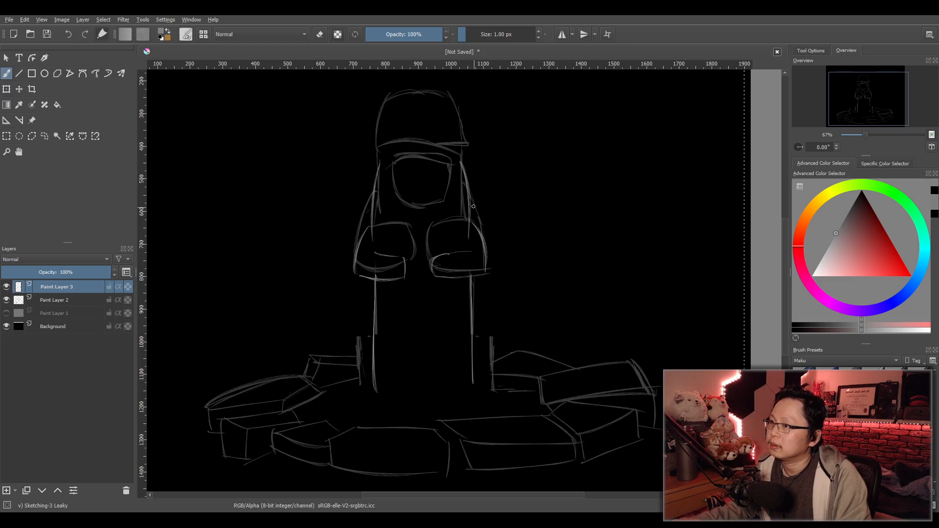
Draw the helmet's brim line across the head and a lower, rounded dome above it, undoing strokes that miss.
left_click_drag(380, 164, 459, 160)
key("ctrl+z")
left_click_drag(380, 163, 471, 160)
key("ctrl+z")
left_click_drag(381, 163, 457, 163)
key("ctrl+z")
mouse_move(380, 164)
left_mouse_down()
mouse_move(403, 129)
mouse_move(445, 134)
mouse_move(428, 131)
mouse_move(464, 165)
left_mouse_up()
key("ctrl+z")
mouse_move(429, 126)
left_mouse_down()
mouse_move(459, 170)
mouse_move(469, 162)
left_mouse_up()
key("ctrl+z")
Draw a wider rounded face opening below the brim, retrying its top edge, sides and bottom curve.
left_click_drag(392, 177, 457, 179)
key("ctrl+z")
mouse_move(392, 175)
left_mouse_down()
mouse_move(454, 174)
mouse_move(445, 211)
left_mouse_up()
key("ctrl+z")
key("ctrl+z")
left_click_drag(453, 176, 443, 215)
mouse_move(392, 176)
left_mouse_down()
mouse_move(395, 216)
mouse_move(455, 215)
left_mouse_up()
key("ctrl+z")
key("ctrl+z")
key("ctrl+z")
mouse_move(390, 176)
left_mouse_down()
mouse_move(414, 213)
mouse_move(394, 209)
mouse_move(444, 213)
left_mouse_up()
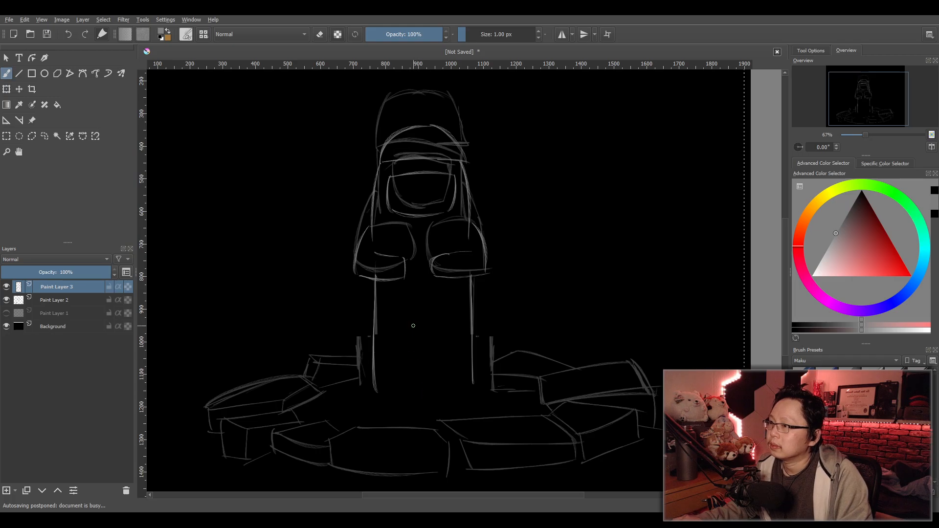
Try to extend the edges of the back-left and back-right blocks inward to the column sides.
mouse_move(346, 358)
left_mouse_down()
mouse_move(370, 387)
mouse_move(350, 380)
mouse_move(376, 376)
left_mouse_up()
mouse_move(516, 352)
left_mouse_down()
mouse_move(473, 372)
mouse_move(488, 373)
mouse_move(489, 394)
mouse_move(472, 386)
mouse_move(492, 386)
left_mouse_up()
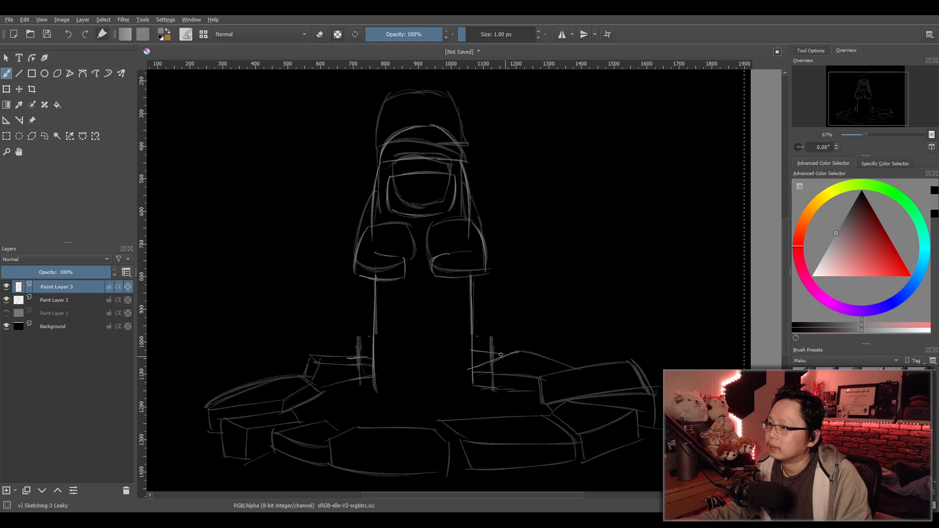
left_click_drag(474, 352, 504, 354)
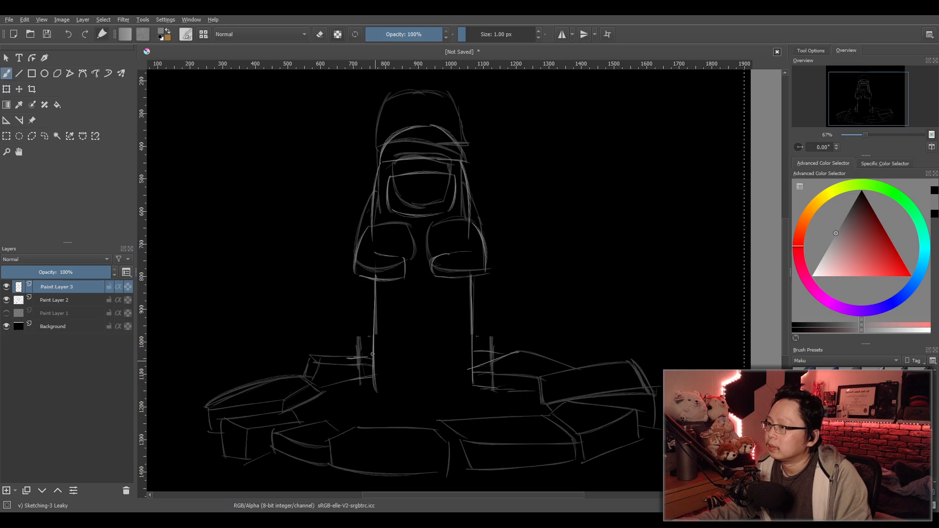
mouse_move(374, 343)
left_mouse_down()
mouse_move(341, 354)
mouse_move(370, 351)
left_mouse_up()
key("ctrl+z")
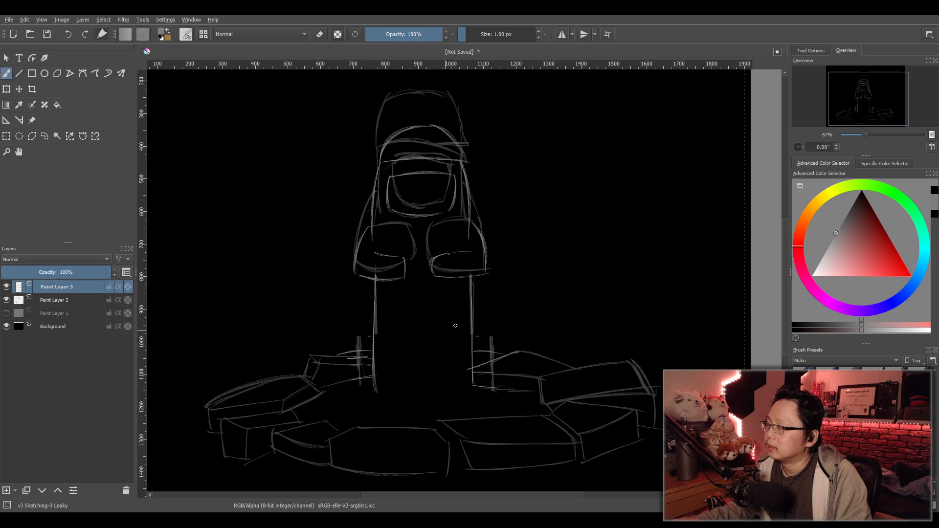
Hide Paint Layer 2 to examine the clean tracing alone, and show the layer again.
scroll(488, 315, "down", 2)
scroll(492, 318, "up", 2)
left_click_drag(486, 327, 531, 333)
left_click(7, 300)
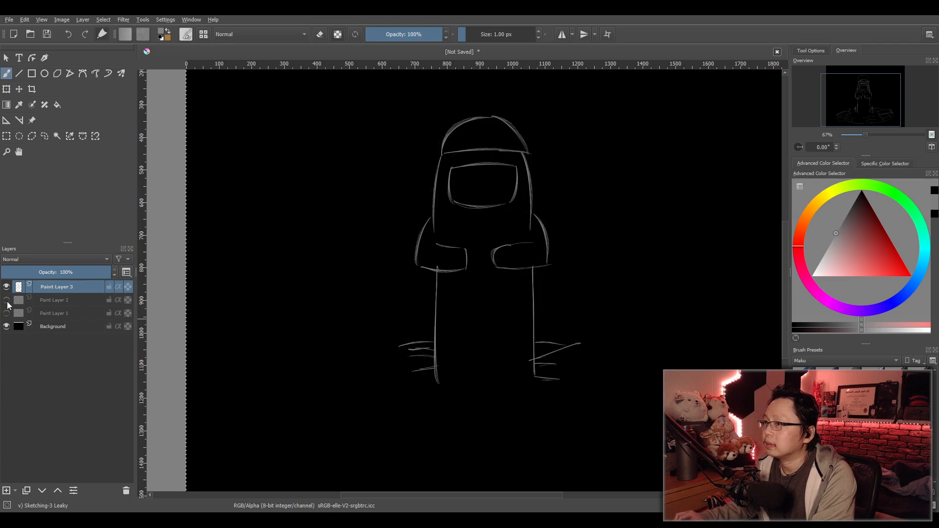
left_click(7, 301)
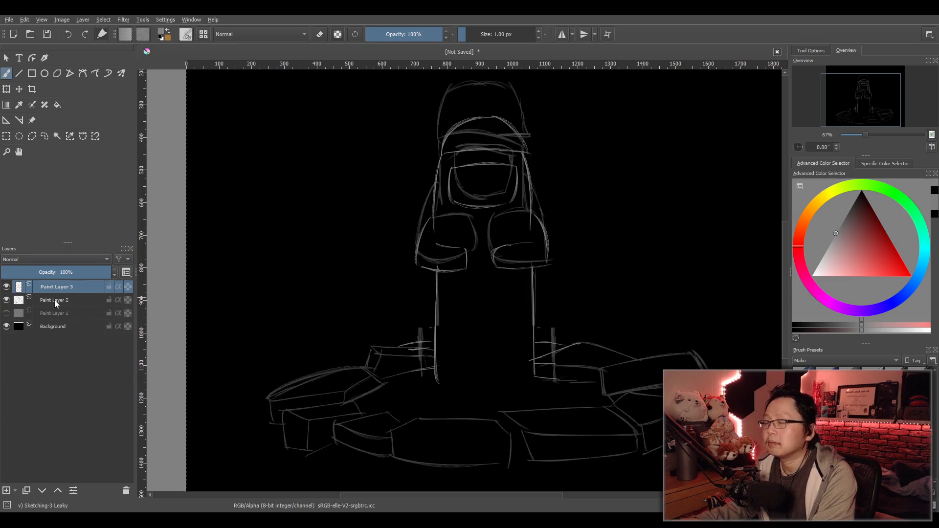
Undo the strokes that extend the back blocks' edges to the column.
left_click_drag(508, 377, 492, 339)
scroll(360, 360, "up", 1)
left_click_drag(359, 361, 384, 353)
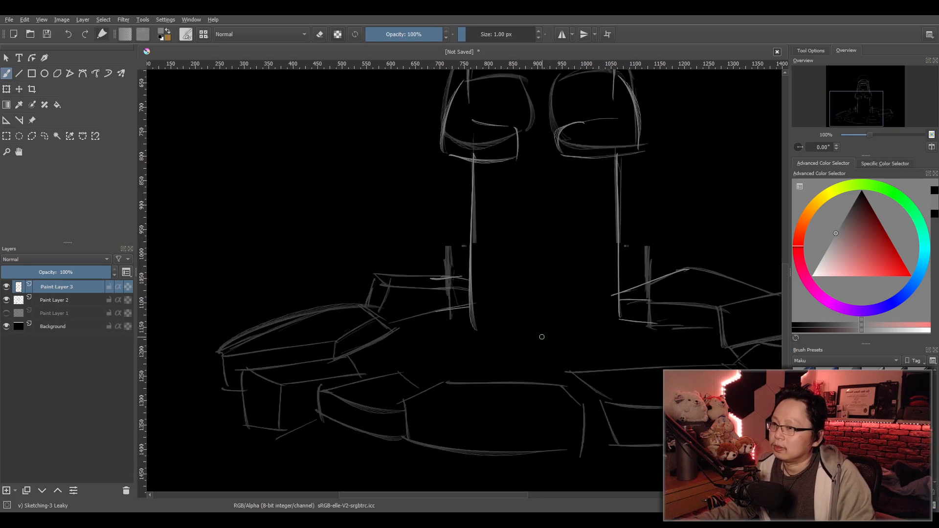
key("ctrl+z")
key("ctrl+z")
key("ctrl+z")
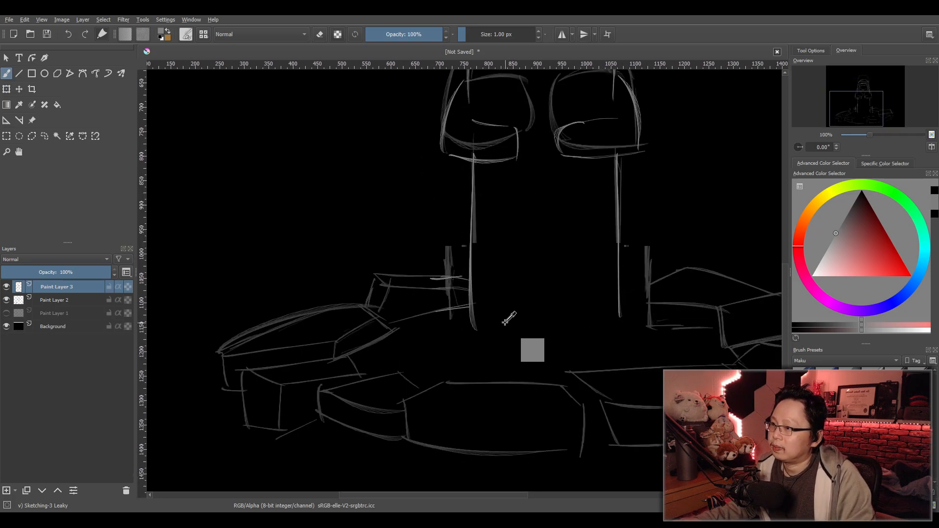
key("ctrl+z")
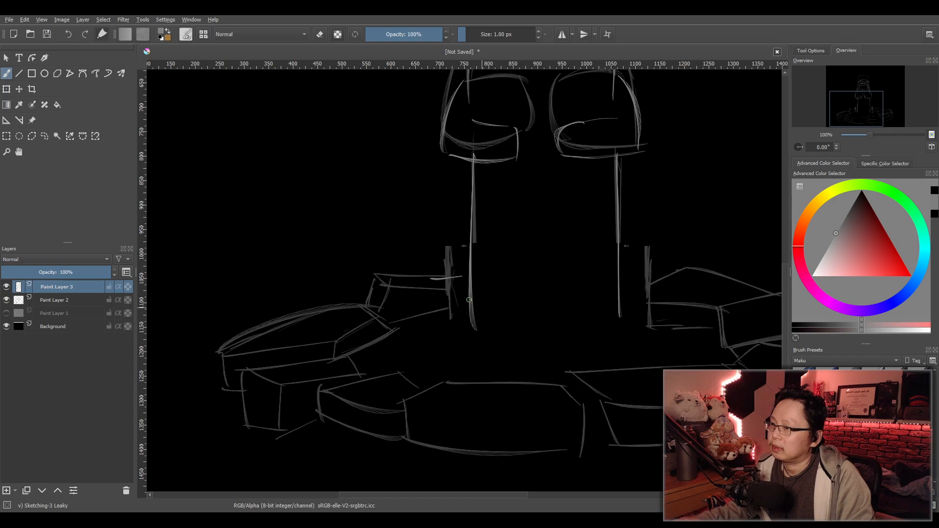
Trace the back-left block up to the column side and outline the top face of the far-left block.
left_click_drag(386, 274, 470, 277)
left_click_drag(397, 289, 469, 293)
left_click_drag(395, 326, 464, 310)
mouse_move(380, 309)
left_mouse_down()
mouse_move(392, 282)
mouse_move(376, 273)
mouse_move(383, 278)
left_mouse_up()
mouse_move(226, 353)
left_mouse_down()
mouse_move(302, 310)
mouse_move(380, 319)
mouse_move(336, 342)
mouse_move(334, 362)
left_mouse_up()
left_click_drag(334, 362, 388, 331)
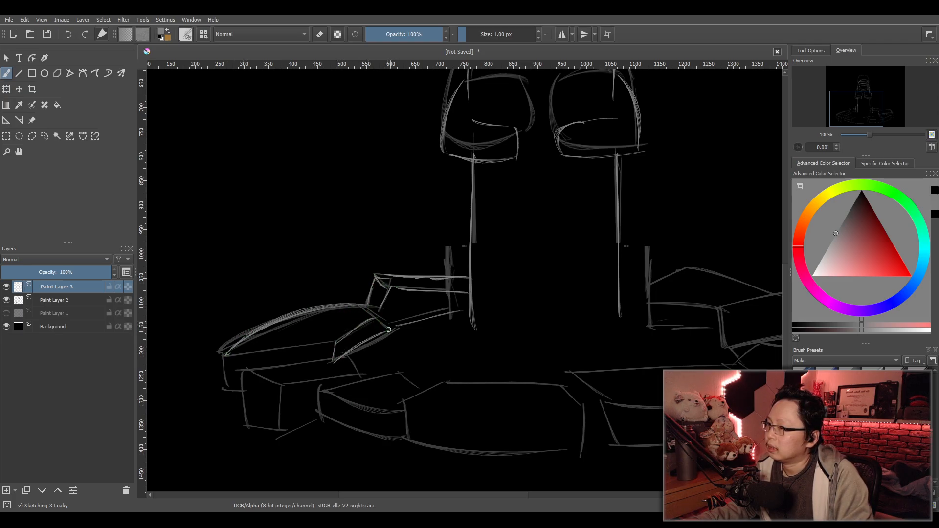
Trace the far-left block's outer side and the two smaller blocks at the front left of the ring.
mouse_move(228, 355)
left_mouse_down()
mouse_move(344, 342)
mouse_move(228, 391)
mouse_move(245, 392)
mouse_move(246, 435)
mouse_move(288, 389)
mouse_move(342, 363)
mouse_move(357, 375)
mouse_move(281, 390)
mouse_move(276, 431)
left_mouse_up()
left_click_drag(276, 438, 316, 420)
mouse_move(321, 384)
left_mouse_down()
mouse_move(326, 414)
mouse_move(329, 396)
mouse_move(317, 393)
mouse_move(407, 371)
mouse_move(395, 374)
mouse_move(395, 410)
mouse_move(328, 391)
mouse_move(397, 414)
left_mouse_up()
left_click_drag(320, 413, 412, 437)
Trace the large front-centre block and the slanted block to the right of it.
mouse_move(404, 402)
left_mouse_down()
mouse_move(407, 437)
mouse_move(459, 383)
mouse_move(563, 385)
mouse_move(587, 408)
mouse_move(583, 456)
left_mouse_up()
left_click_drag(402, 440, 591, 458)
mouse_move(567, 374)
left_mouse_down()
mouse_move(607, 406)
mouse_move(618, 443)
mouse_move(663, 444)
left_mouse_up()
left_click_drag(575, 378, 728, 364)
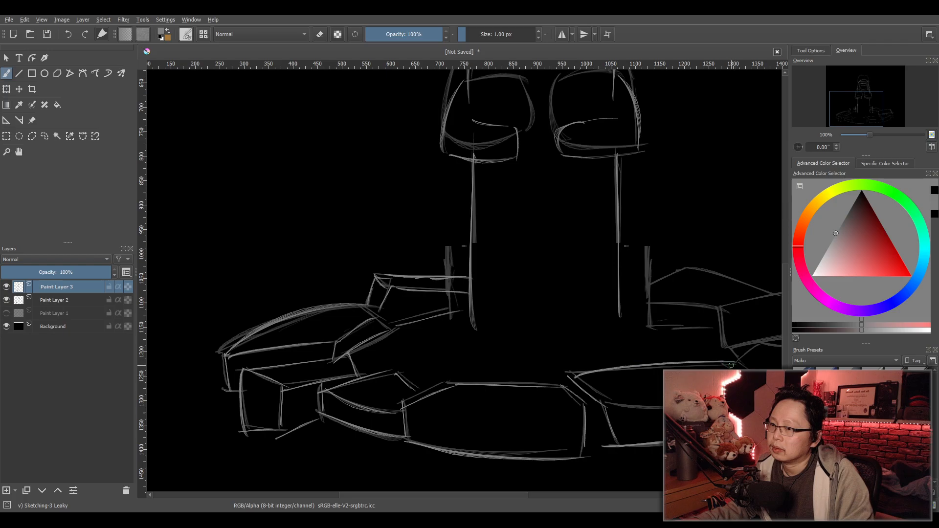
Trace the back-right block with its edges extended to the column's right side, undoing the top-edge stroke that misses.
mouse_move(615, 411)
left_mouse_down()
mouse_move(663, 405)
mouse_move(639, 392)
mouse_move(440, 381)
left_mouse_up()
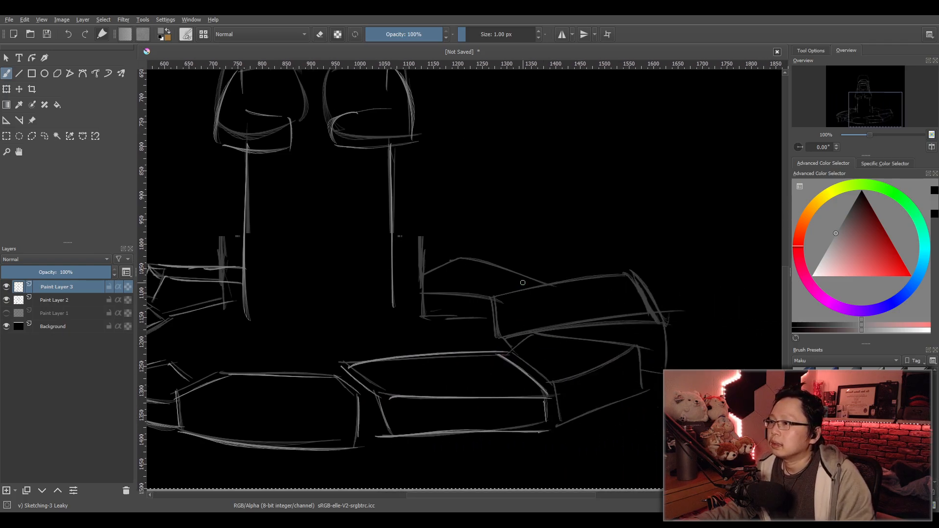
left_click_drag(393, 286, 455, 260)
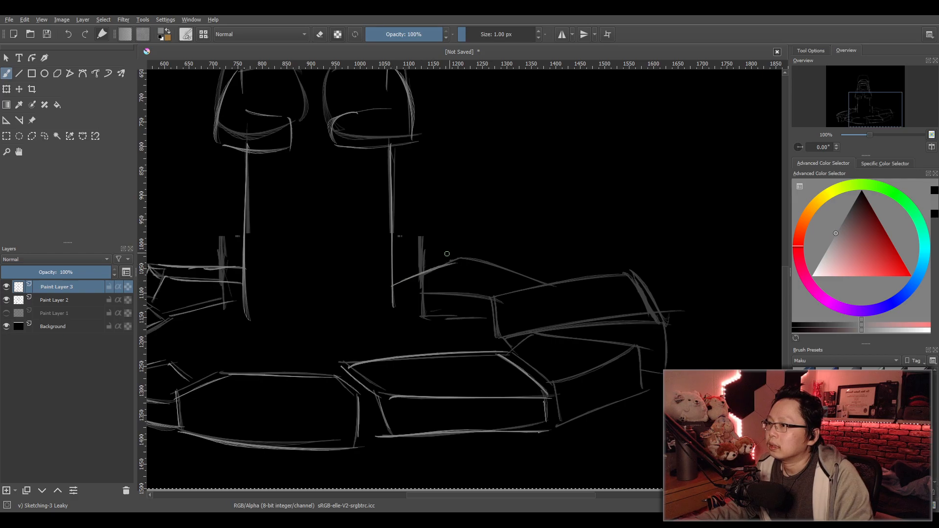
left_click_drag(394, 263, 538, 287)
key("ctrl+z")
key("ctrl+z")
left_click_drag(458, 258, 540, 285)
left_click_drag(417, 294, 493, 296)
mouse_move(392, 315)
left_mouse_down()
mouse_move(484, 319)
mouse_move(499, 336)
left_mouse_up()
Trace the top edge, outer sides and bottom edge of the large far-right block.
left_click_drag(492, 297, 622, 277)
mouse_move(553, 284)
left_mouse_down()
mouse_move(638, 279)
mouse_move(651, 320)
left_mouse_up()
left_click_drag(655, 318, 659, 376)
left_click_drag(490, 338, 654, 318)
Trace the front-right block below the far-right one, closing its top, side and bottom edges.
mouse_move(506, 354)
left_mouse_down()
mouse_move(535, 333)
mouse_move(636, 346)
mouse_move(553, 381)
left_mouse_up()
left_click_drag(636, 347, 641, 391)
left_click_drag(552, 426, 651, 388)
left_click_drag(559, 383, 561, 426)
Select the left half of the block ring on Paint Layer 3 with a rectangle, stretch it outward to the left and return to the brush.
key("ctrl+minus")
mouse_move(375, 319)
left_mouse_down()
mouse_move(581, 353)
mouse_move(444, 391)
left_mouse_up()
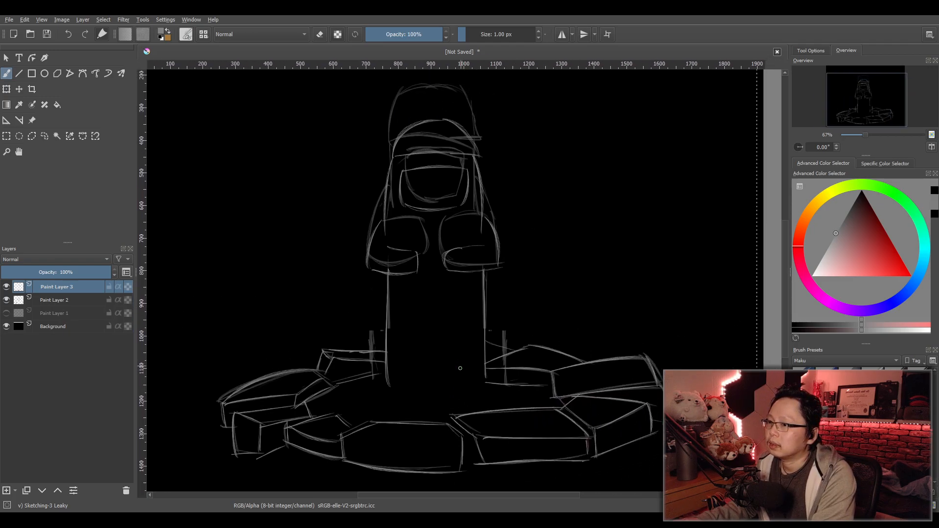
scroll(450, 391, "down", 2)
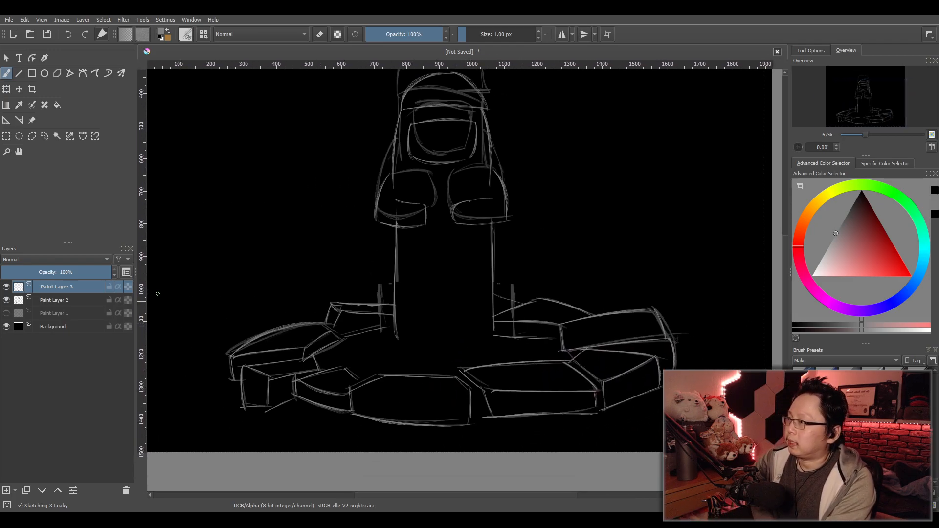
left_click(7, 136)
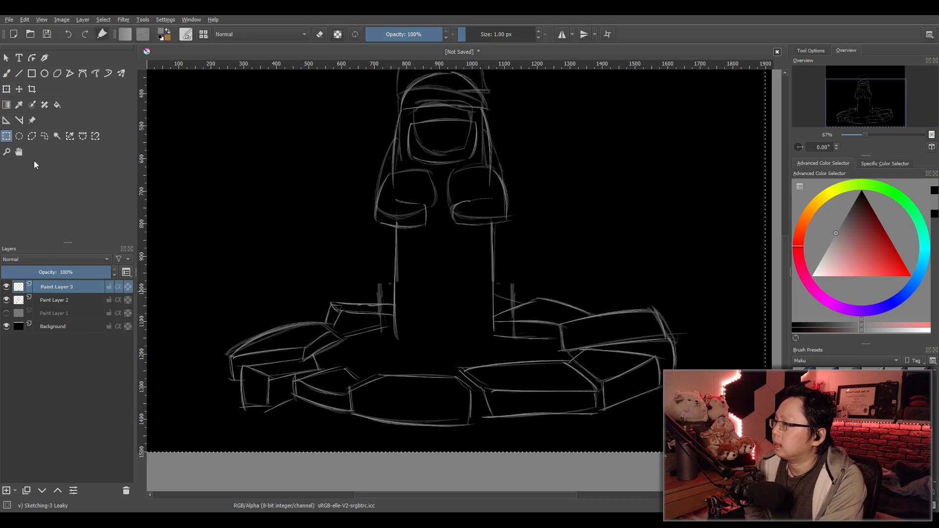
left_click_drag(186, 290, 391, 430)
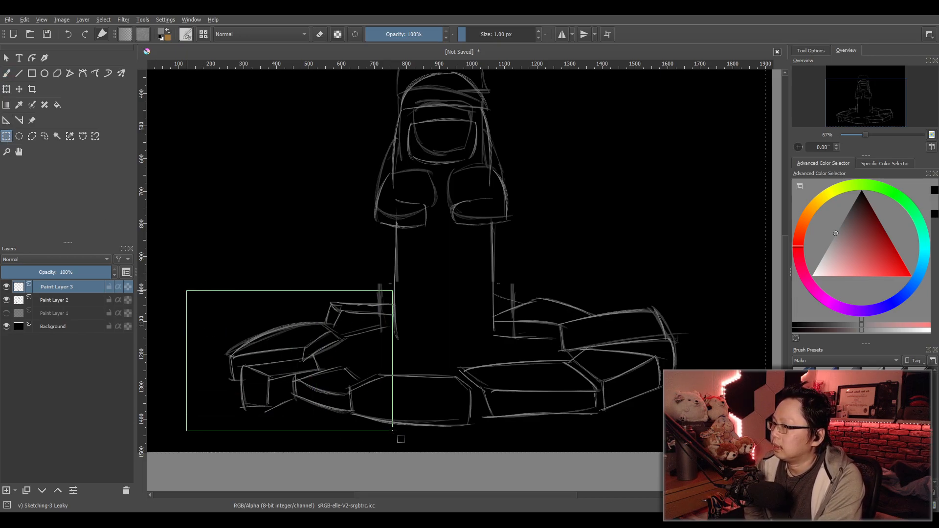
left_click(6, 89)
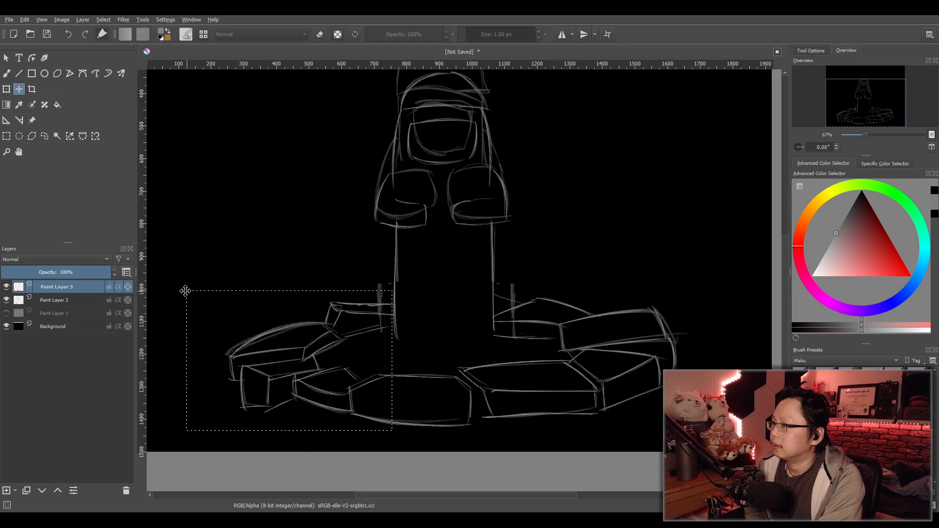
left_click_drag(186, 291, 151, 283)
left_click(20, 90)
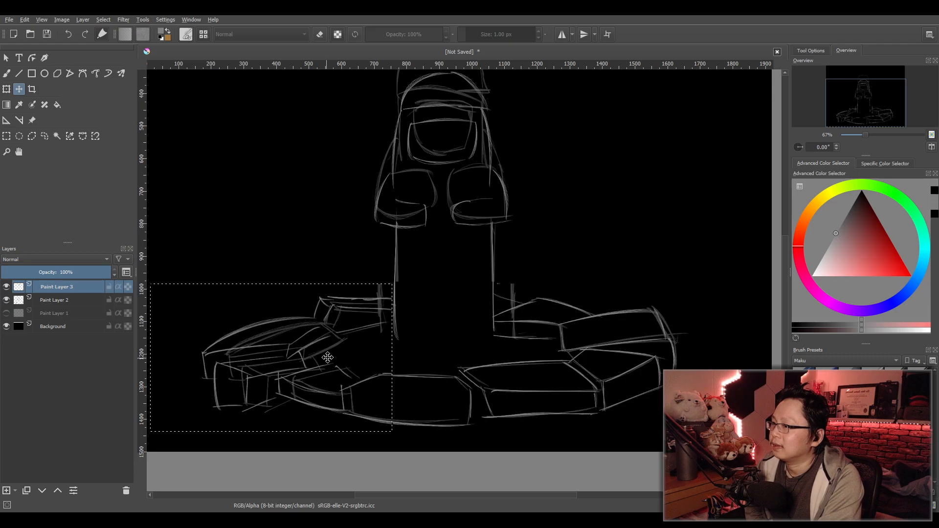
left_click(7, 74)
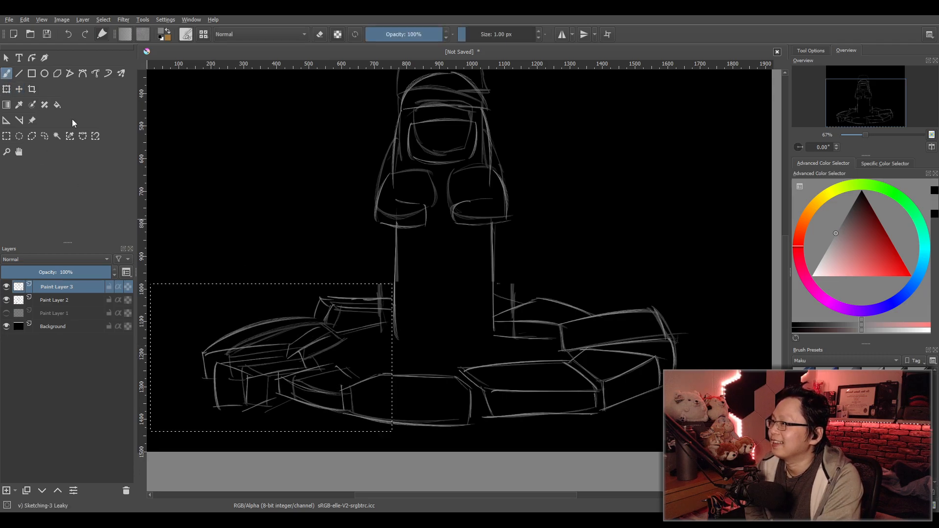
Select the whole tracing on Paint Layer 3 with a rectangle and move it slightly to the right on the canvas.
left_click(6, 136)
scroll(574, 218, "down", 1)
left_click_drag(559, 200, 568, 234)
left_click_drag(308, 120, 308, 172)
left_click_drag(262, 116, 719, 477)
left_click_drag(647, 389, 649, 338)
left_click(19, 89)
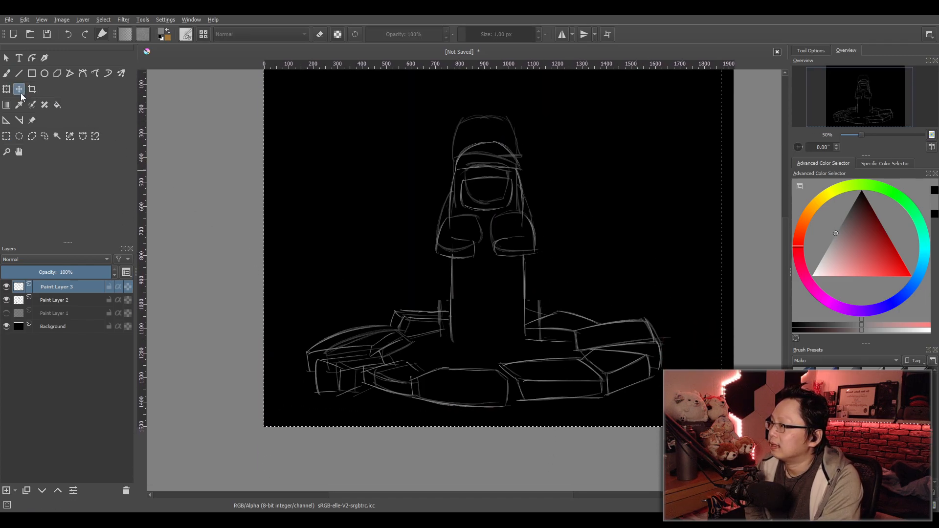
left_click_drag(499, 299, 511, 295)
mouse_move(569, 255)
left_mouse_down()
mouse_move(517, 289)
mouse_move(531, 284)
left_mouse_up()
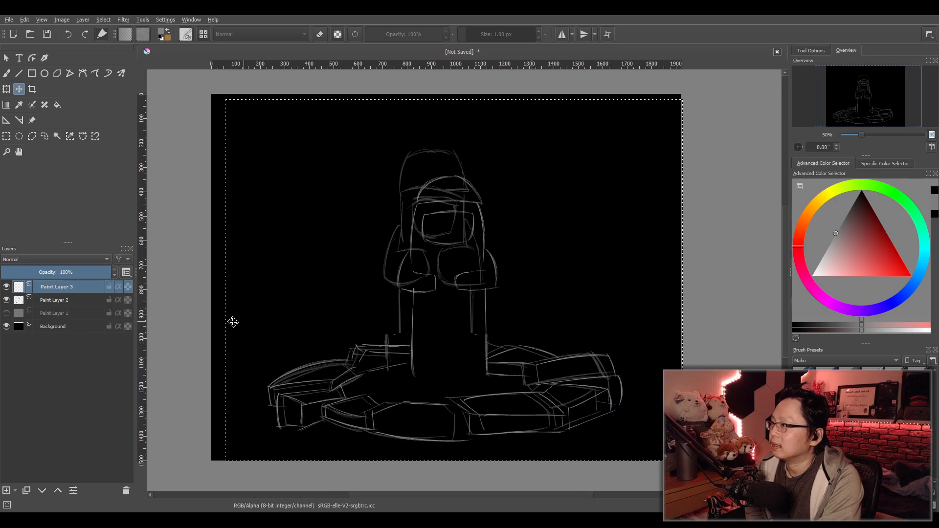
Hide Paint Layer 2, switch back to the brush and add a new paint layer above Paint Layer 3.
left_click(5, 299)
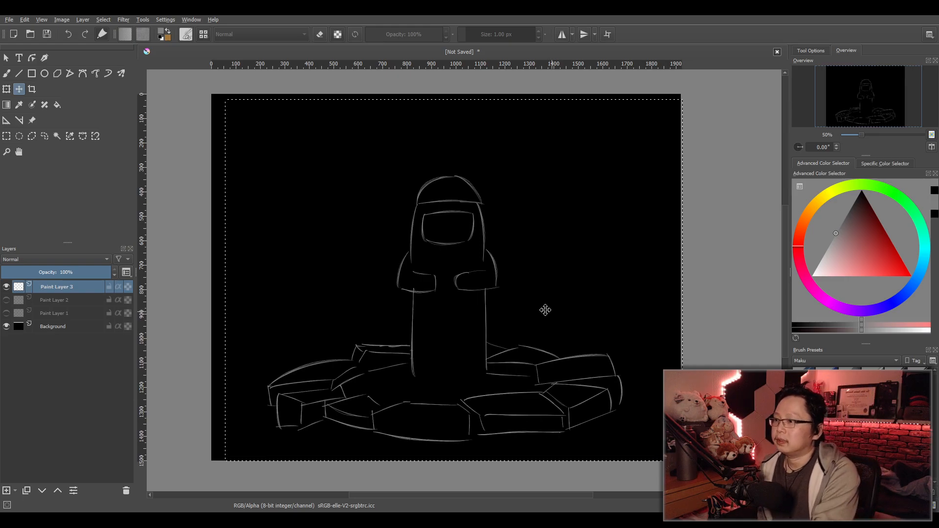
scroll(528, 305, "up", 2)
scroll(528, 305, "down", 2)
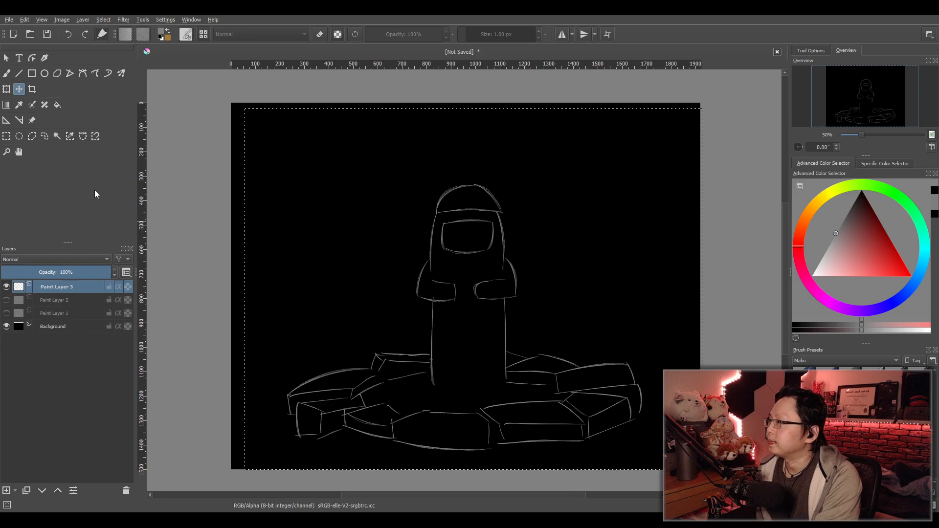
key("b")
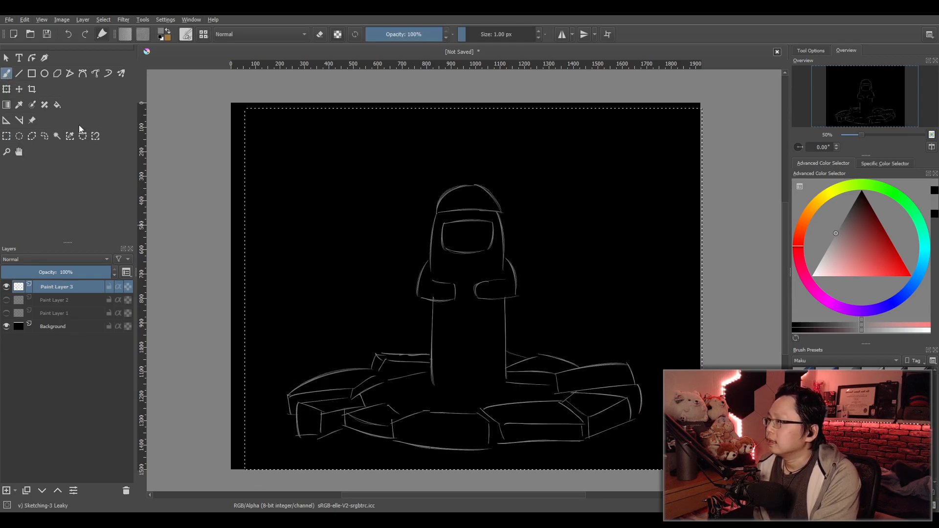
left_click(7, 490)
Lower Paint Layer 3's opacity to 50% and make Paint Layer 4 the active layer.
left_click(56, 300)
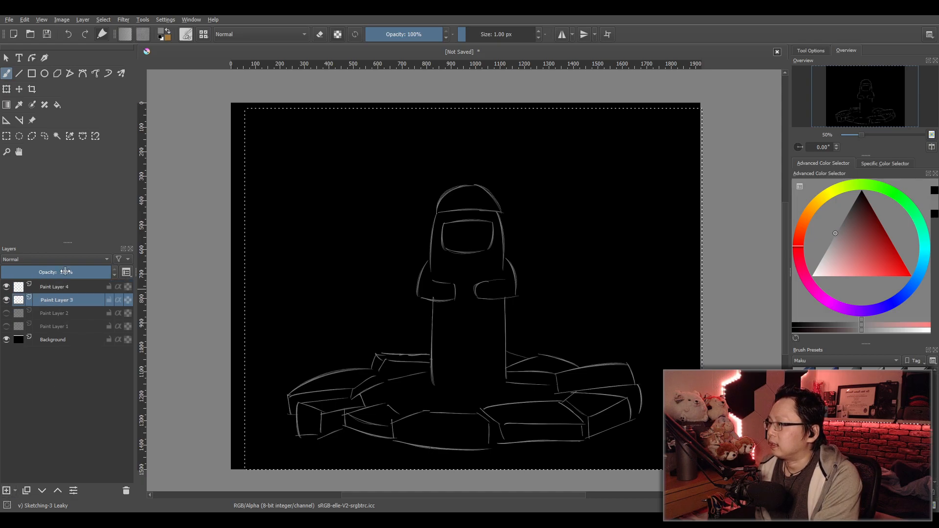
left_click(58, 273)
left_click_drag(58, 277, 56, 275)
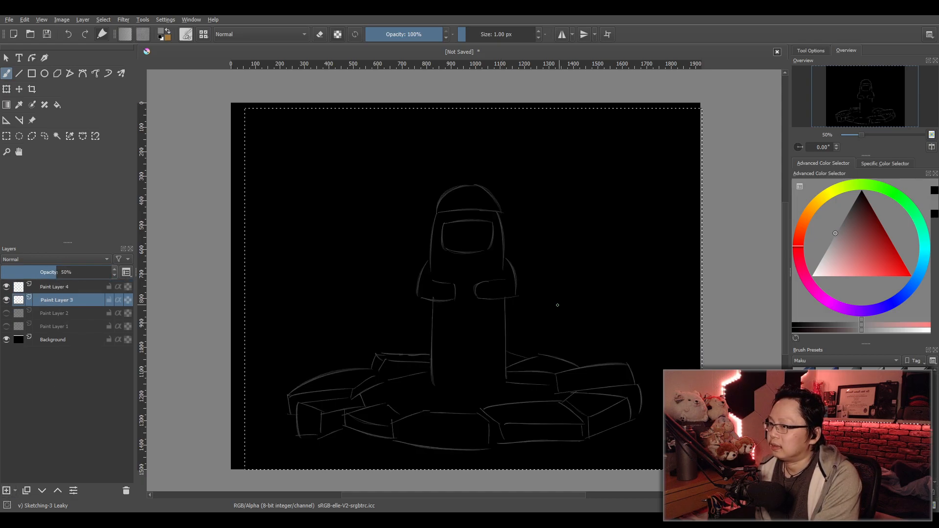
left_click_drag(558, 305, 549, 295)
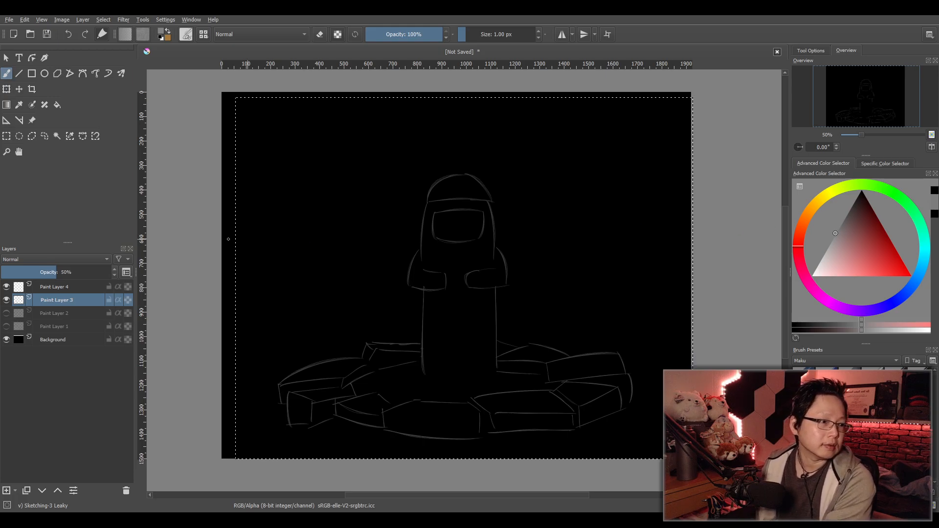
left_click_drag(512, 291, 483, 271)
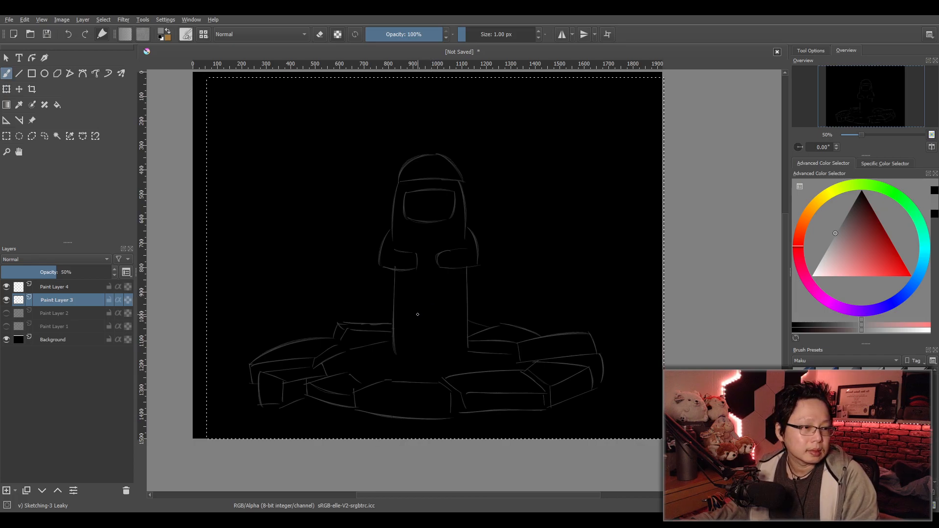
left_click(53, 287)
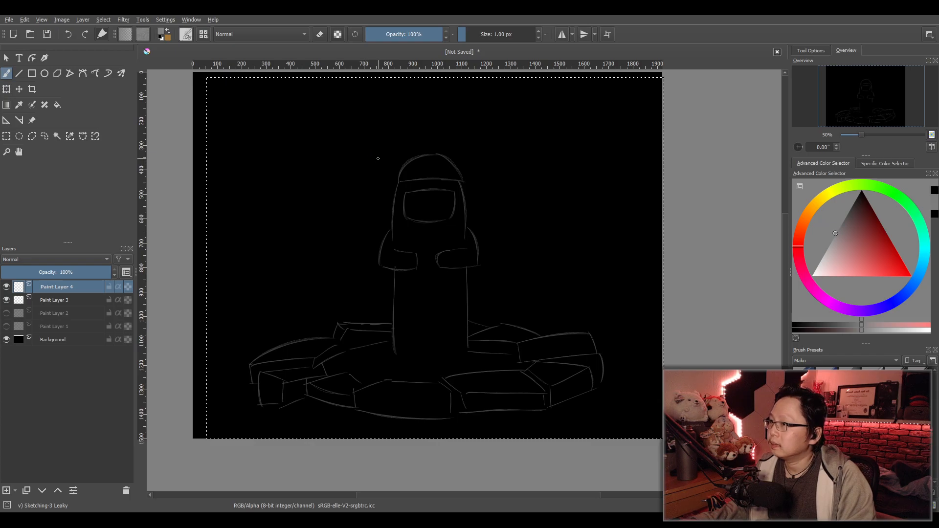
Try to draw long slanted lines down both sides of the figure towards the blocks, and undo them.
mouse_move(386, 144)
left_mouse_down()
mouse_move(339, 231)
mouse_move(336, 316)
left_mouse_up()
key("ctrl+z")
left_click_drag(518, 173, 539, 257)
left_click_drag(520, 186, 533, 288)
left_click_drag(531, 230, 526, 311)
key("ctrl+z")
key("ctrl+z")
key("ctrl+z")
key("ctrl+z")
key("ctrl+z")
key("ctrl+z")
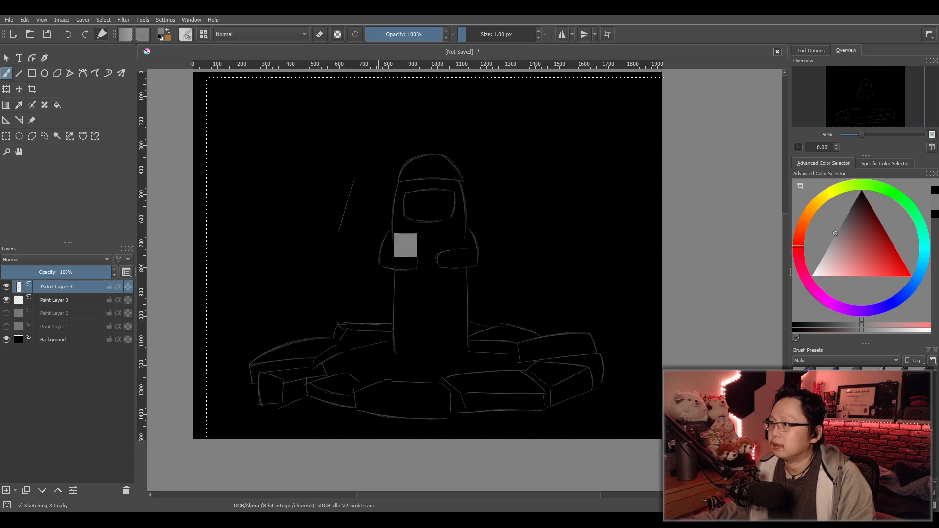
Draw near-vertical lines on both sides of the figure from shoulder height down to the blocks, undoing the stroke that misses.
left_click_drag(373, 214, 354, 301)
key("ctrl+z")
left_click_drag(372, 217, 362, 342)
left_click_drag(495, 218, 502, 331)
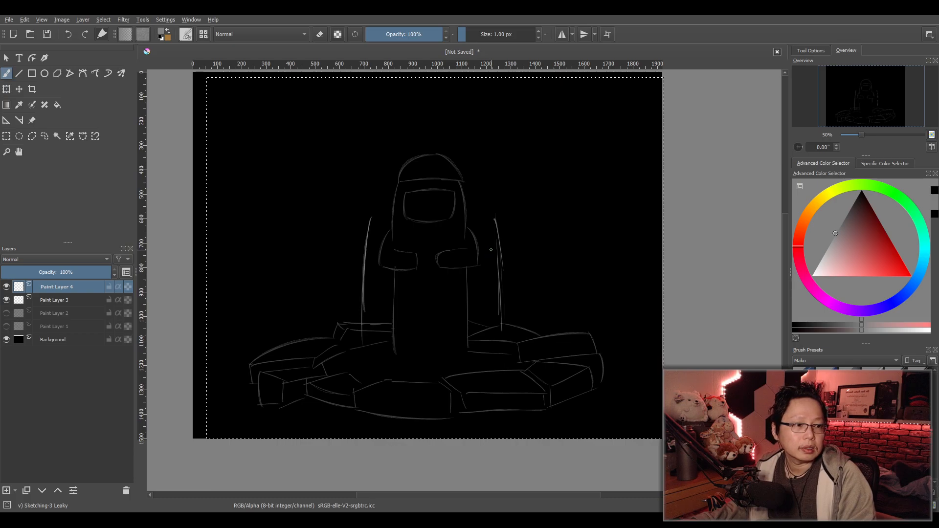
Draw longer outer curves beside the vertical side lines on both sides of the figure, undoing and redrawing the ones on the right.
left_click_drag(363, 188, 350, 295)
left_click_drag(506, 178, 511, 256)
left_click_drag(504, 211, 514, 293)
key("ctrl+z")
key("ctrl+z")
key("ctrl+z")
key("ctrl+z")
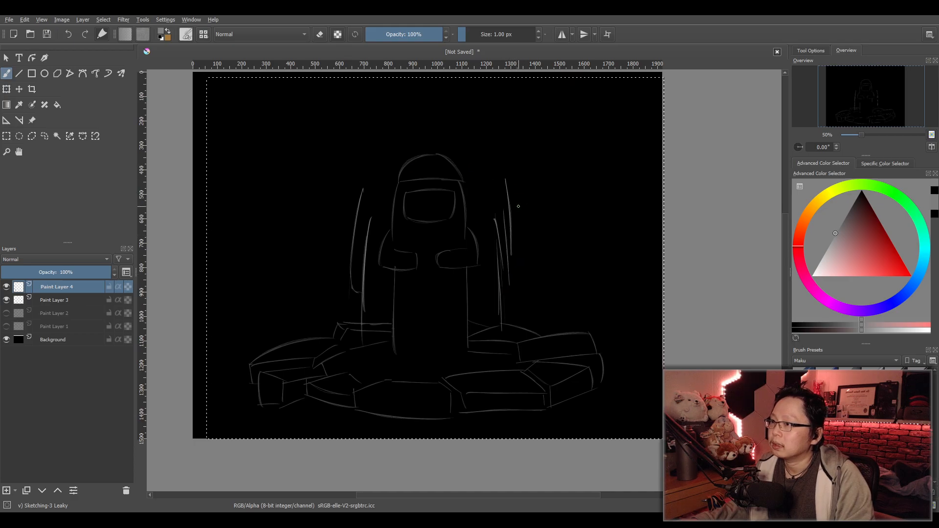
left_click_drag(496, 189, 511, 257)
mouse_move(504, 217)
left_mouse_down()
mouse_move(509, 298)
mouse_move(499, 301)
left_mouse_up()
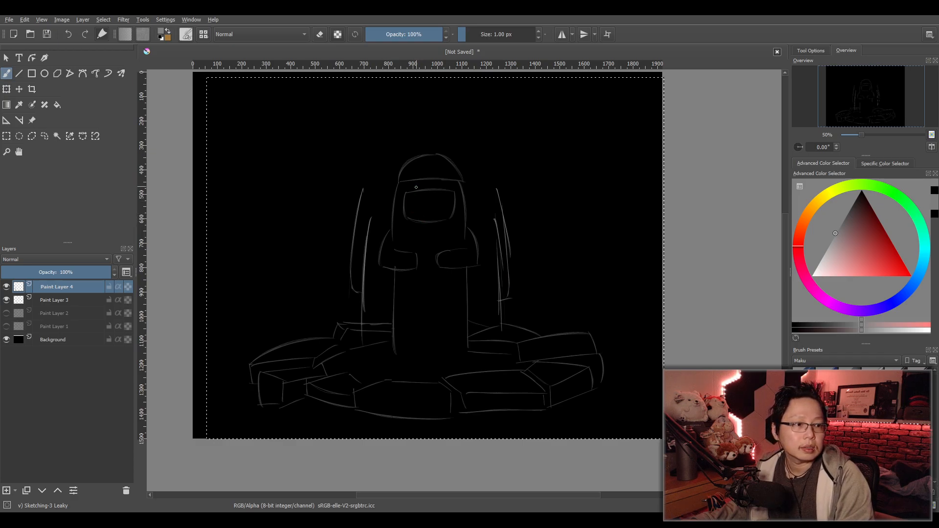
Draw a vertical fold line down the column's centre and lines along both helmet sides that flare out over the shoulders.
left_click_drag(431, 254, 427, 330)
left_click_drag(429, 276, 431, 345)
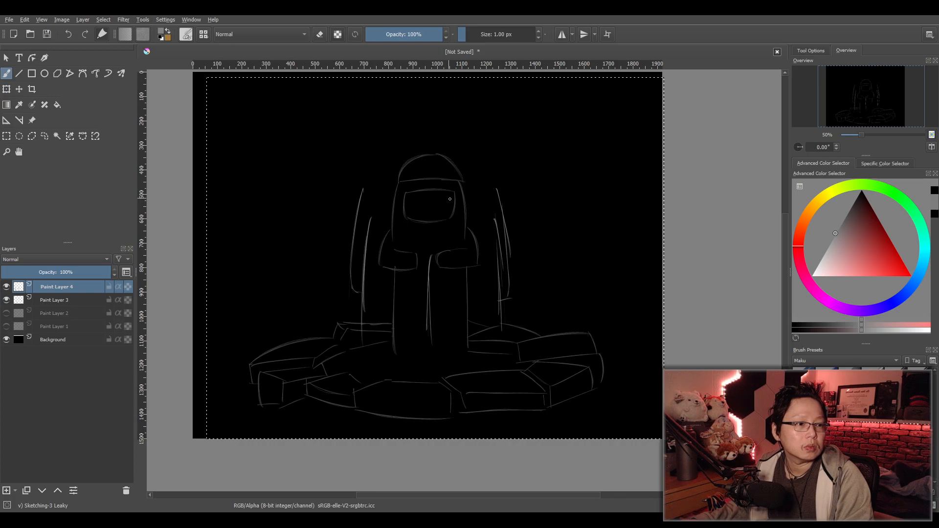
mouse_move(395, 175)
left_mouse_down()
mouse_move(397, 230)
mouse_move(370, 238)
left_mouse_up()
left_click_drag(370, 238, 387, 236)
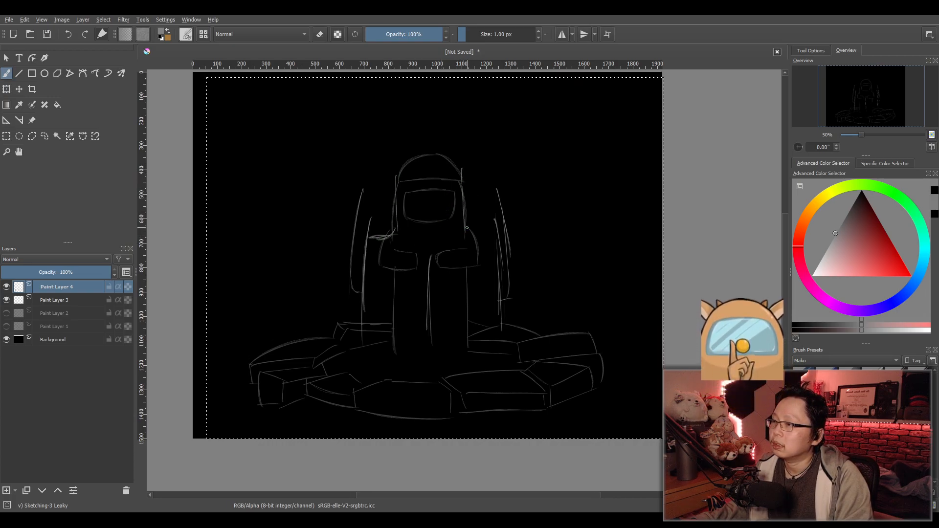
left_click_drag(466, 226, 487, 236)
left_click_drag(466, 227, 485, 235)
mouse_move(395, 167)
left_mouse_down()
mouse_move(393, 200)
mouse_move(432, 263)
mouse_move(399, 236)
left_mouse_up()
Sketch a boxy shape around the top of the helmet and a thin, flat horizontal band above it.
scroll(432, 262, "up", 1)
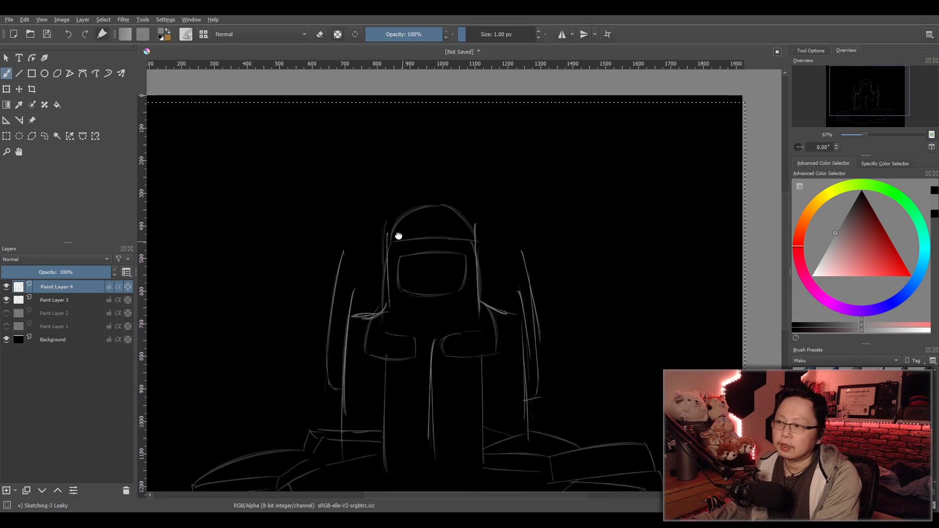
scroll(443, 218, "down", 1)
scroll(443, 218, "up", 1)
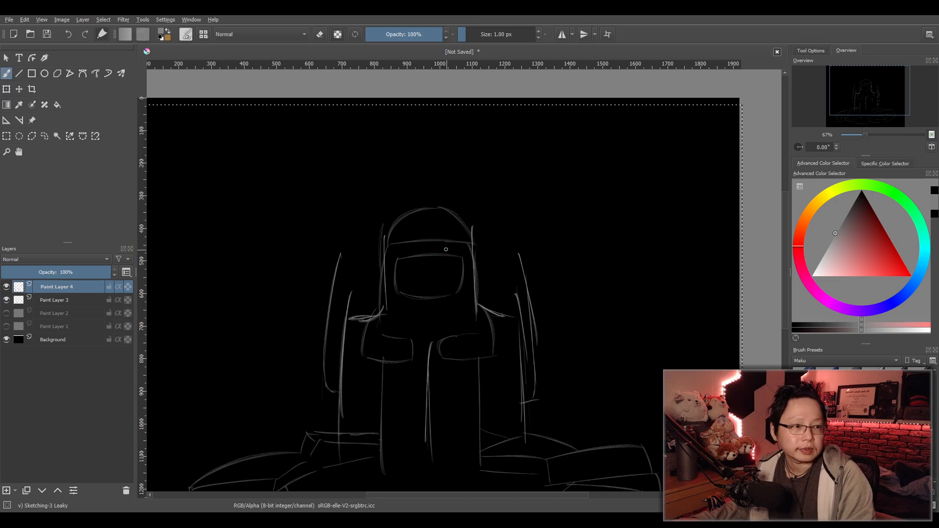
mouse_move(378, 229)
left_mouse_down()
mouse_move(419, 235)
mouse_move(416, 248)
mouse_move(489, 224)
mouse_move(489, 183)
left_mouse_up()
mouse_move(487, 211)
left_mouse_down()
mouse_move(489, 171)
mouse_move(445, 169)
left_mouse_up()
mouse_move(384, 177)
left_mouse_down()
mouse_move(453, 171)
mouse_move(373, 177)
mouse_move(368, 219)
left_mouse_up()
left_click_drag(365, 209, 383, 231)
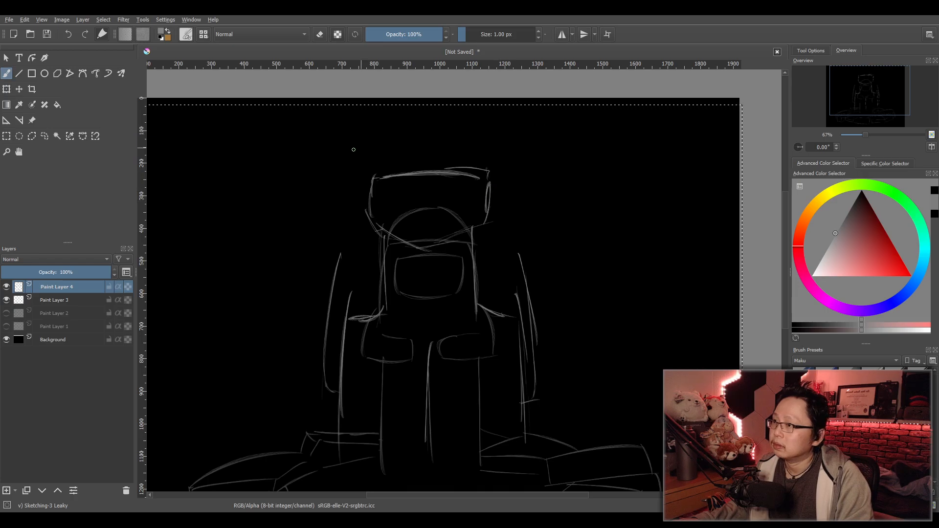
mouse_move(358, 133)
left_mouse_down()
mouse_move(359, 153)
mouse_move(494, 149)
mouse_move(488, 130)
mouse_move(444, 129)
left_mouse_up()
left_click_drag(359, 133, 459, 137)
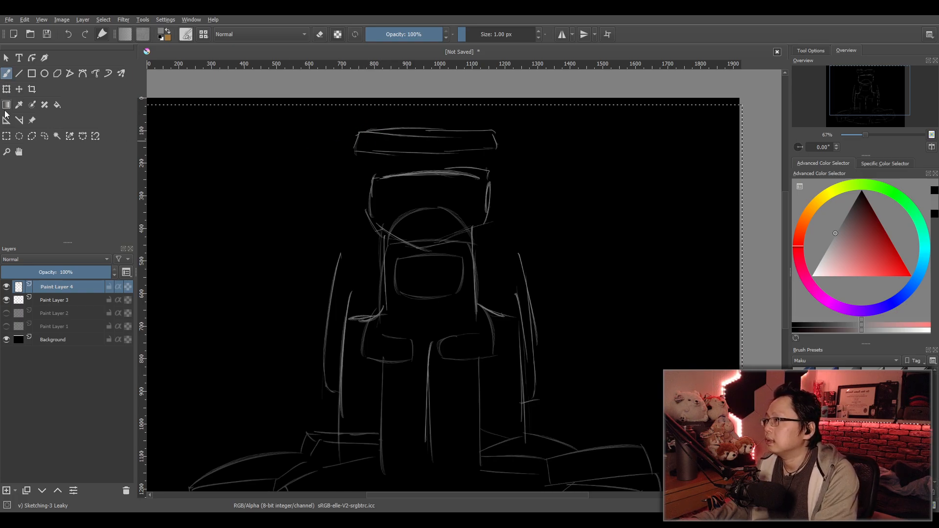
Transform Paint Layer 4, shrinking its lines slightly and repositioning them over the figure, and select the whole canvas again.
left_click(7, 90)
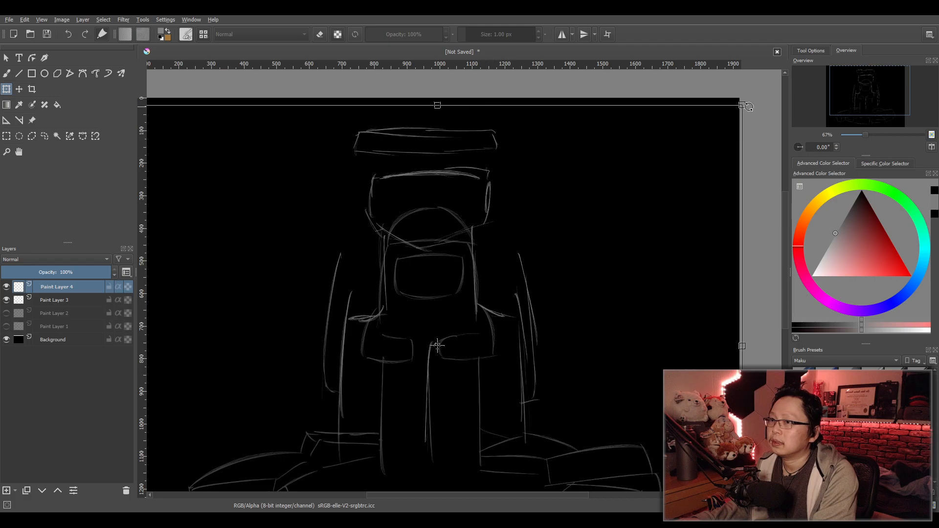
left_click_drag(742, 105, 677, 157)
mouse_move(575, 193)
left_mouse_down()
mouse_move(609, 187)
mouse_move(608, 172)
left_mouse_up()
scroll(430, 195, "down", 1)
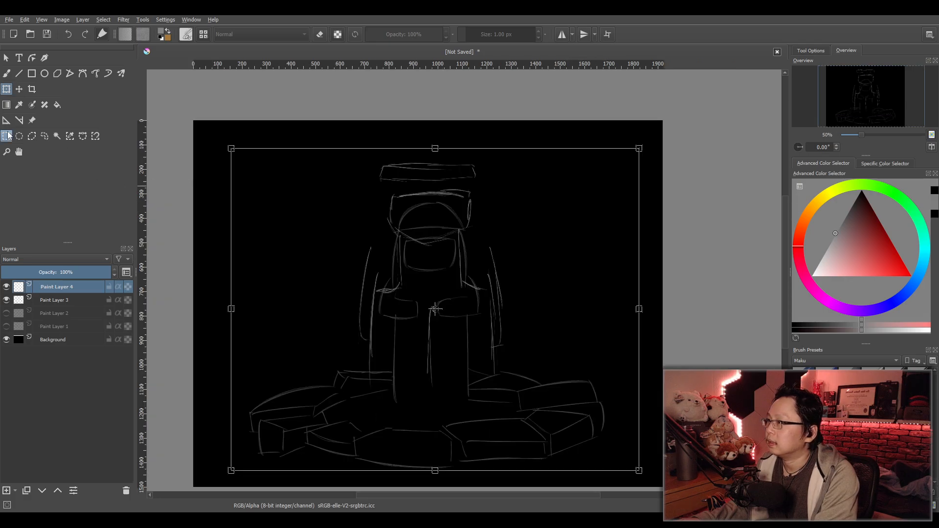
left_click(7, 136)
left_click_drag(193, 121, 658, 483)
Switch back to the brush and draw long slanted lines from both ends of the top band down to the outer side lines.
scroll(573, 361, "up", 3)
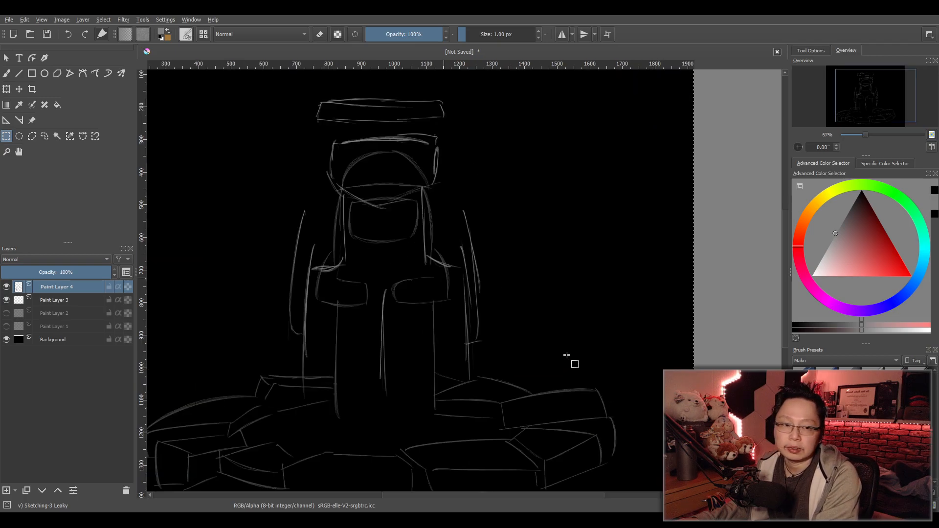
scroll(579, 395, "up", 5)
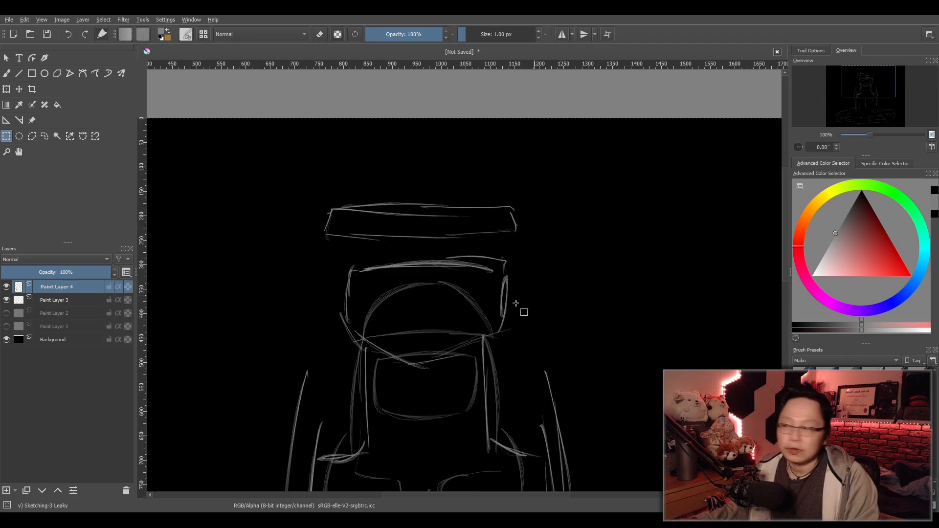
left_click(11, 75)
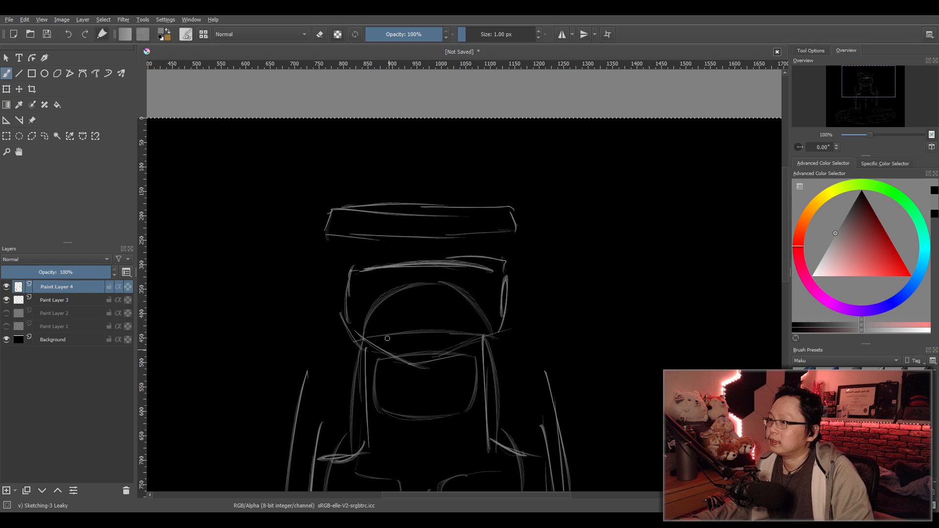
left_click_drag(332, 234, 305, 399)
mouse_move(516, 238)
left_mouse_down()
mouse_move(527, 318)
mouse_move(548, 370)
left_mouse_up()
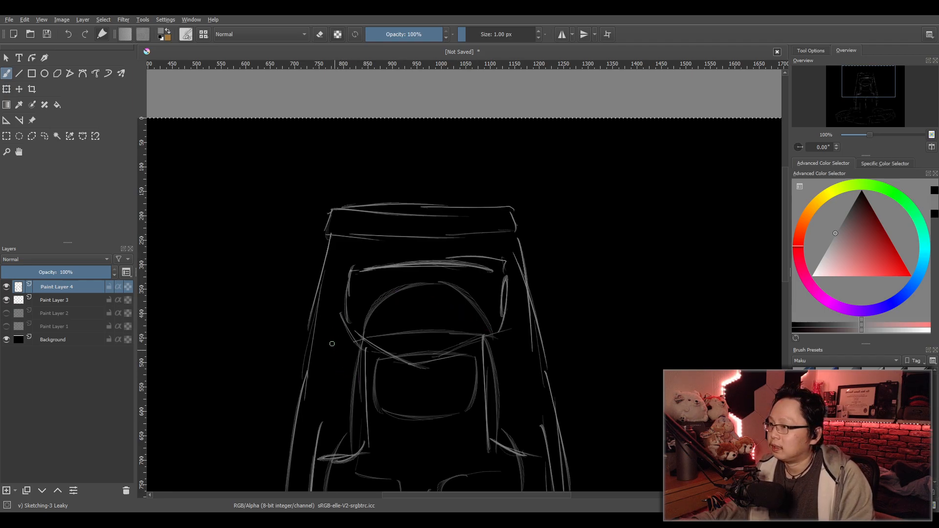
Draw sloping lines across both sides of the face, with short vertical strokes and a rounded shape under the visor.
mouse_move(321, 344)
left_mouse_down()
mouse_move(411, 394)
mouse_move(457, 302)
mouse_move(458, 273)
mouse_move(415, 283)
mouse_move(406, 321)
mouse_move(437, 318)
left_mouse_up()
left_click_drag(448, 284, 455, 323)
mouse_move(455, 264)
left_mouse_down()
mouse_move(455, 283)
mouse_move(562, 231)
left_mouse_up()
left_click_drag(557, 180, 565, 250)
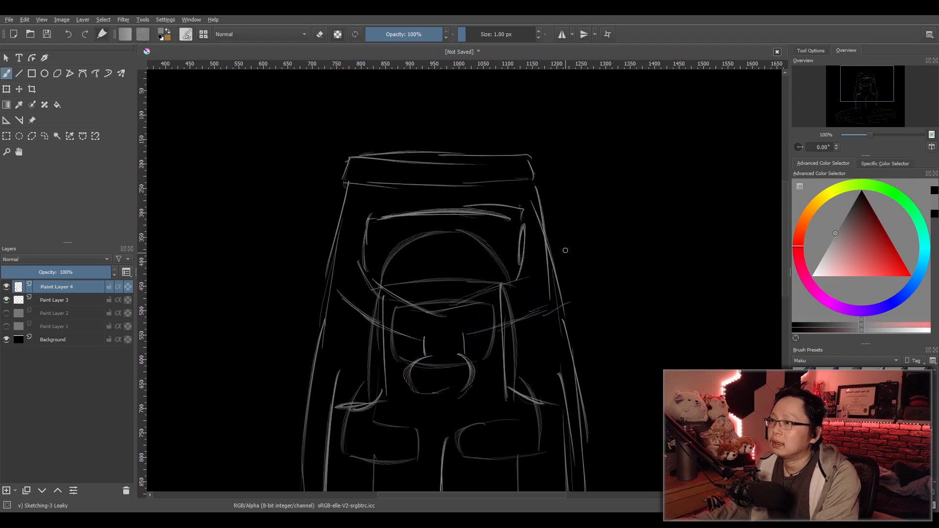
Draw crown points on the top band: a pointed spike at each end and a rounded one in the middle.
mouse_move(351, 156)
left_mouse_down()
mouse_move(370, 94)
mouse_move(377, 131)
left_mouse_up()
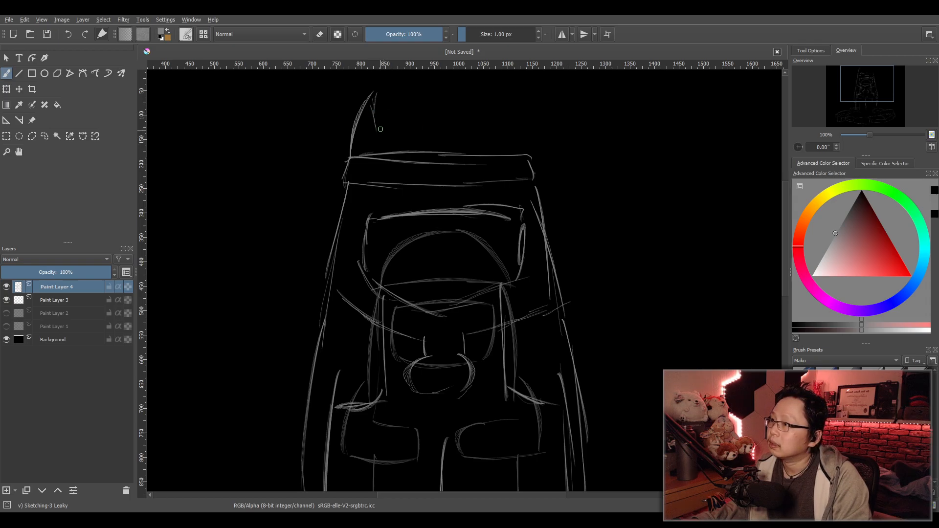
mouse_move(379, 126)
left_mouse_down()
mouse_move(419, 161)
mouse_move(419, 133)
mouse_move(444, 100)
mouse_move(470, 120)
mouse_move(476, 142)
mouse_move(499, 141)
mouse_move(528, 92)
left_mouse_up()
mouse_move(499, 131)
left_mouse_down()
mouse_move(519, 112)
mouse_move(532, 160)
left_mouse_up()
left_click_drag(370, 93, 387, 160)
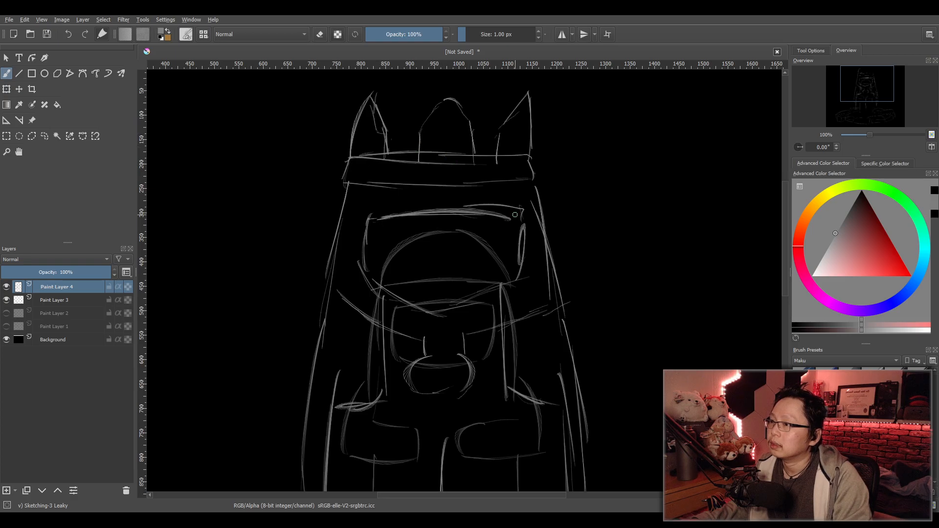
Examine the whole crowned figure and the ring of blocks around the column's foot.
scroll(532, 216, "down", 2)
left_click_drag(578, 261, 574, 217)
scroll(574, 221, "up", 1)
scroll(574, 243, "up", 1)
left_click_drag(591, 283, 592, 245)
scroll(592, 245, "down", 2)
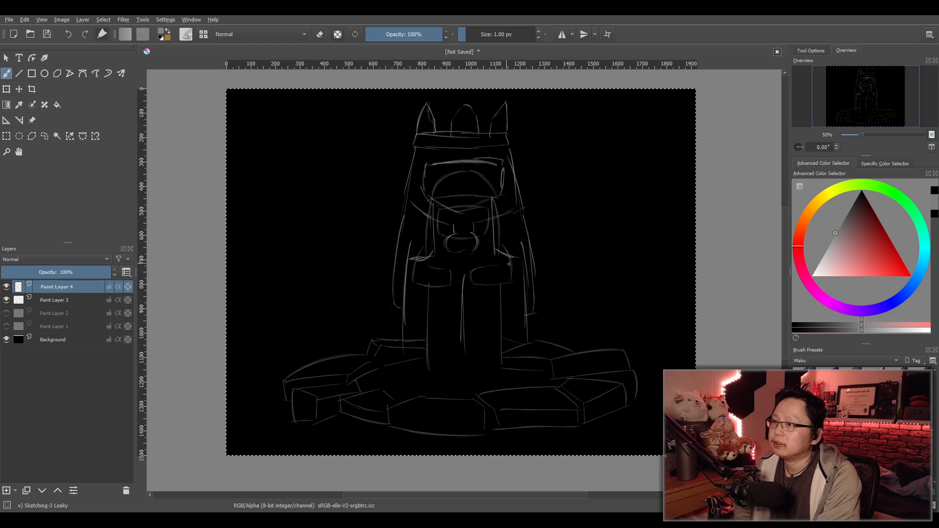
left_click_drag(552, 334, 551, 286)
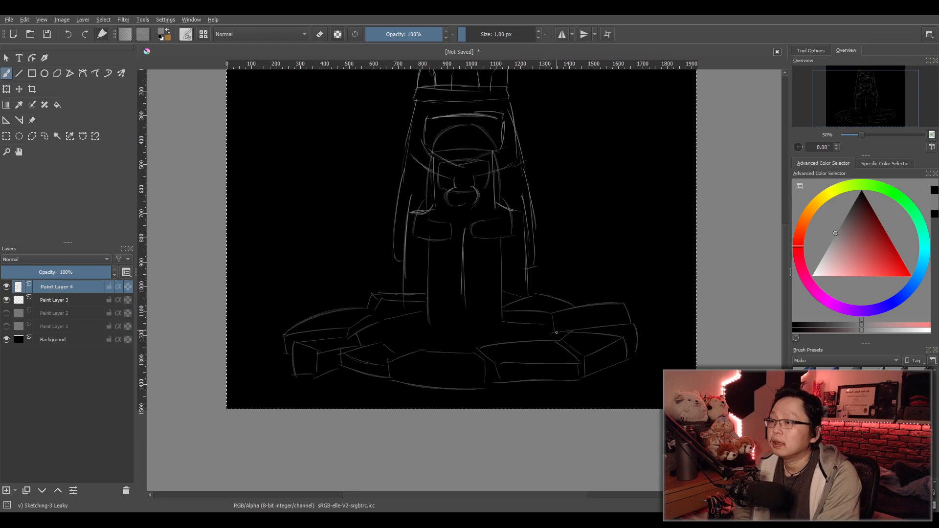
scroll(555, 333, "up", 2)
left_click_drag(517, 343, 591, 334)
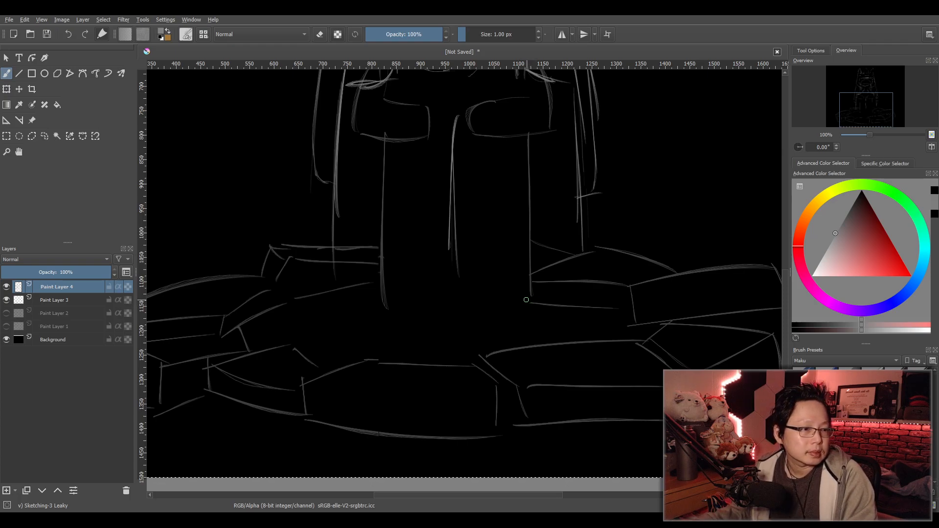
Try to draw a rising line from the column's right foot across the blocks behind it, and undo it.
left_click_drag(509, 296, 584, 254)
key("ctrl+z")
left_click_drag(506, 298, 582, 255)
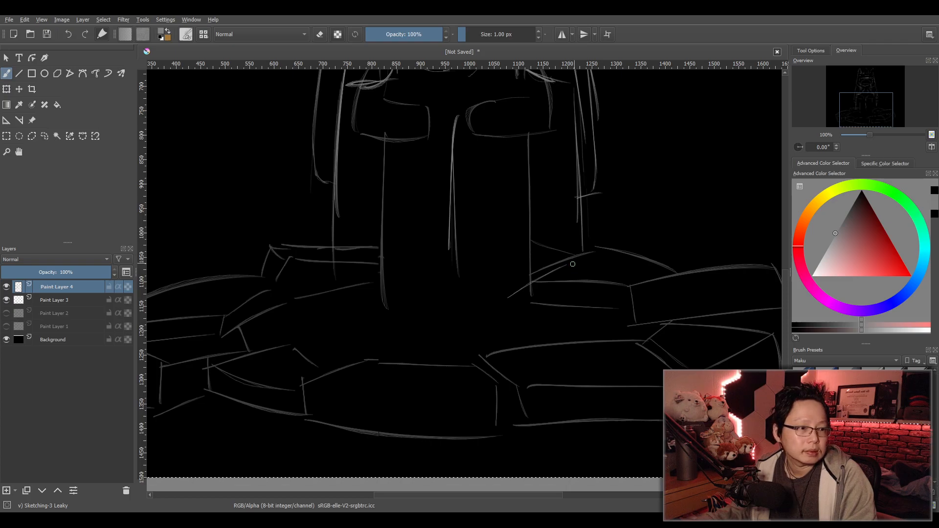
key("ctrl+z")
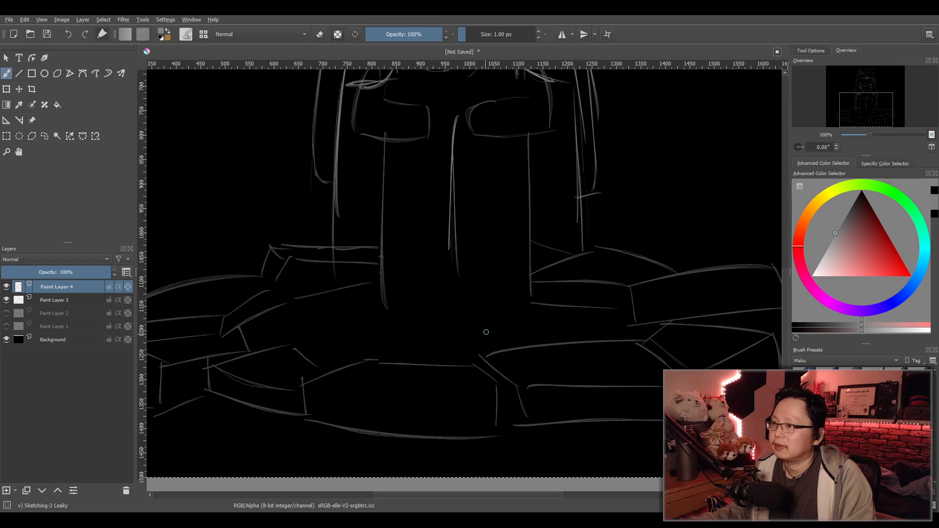
Try to sketch small slanted cylinders at the column's right foot, and undo all their strokes.
mouse_move(472, 303)
left_mouse_down()
mouse_move(491, 313)
mouse_move(462, 328)
mouse_move(516, 350)
mouse_move(495, 336)
mouse_move(506, 343)
mouse_move(534, 325)
mouse_move(541, 344)
left_mouse_up()
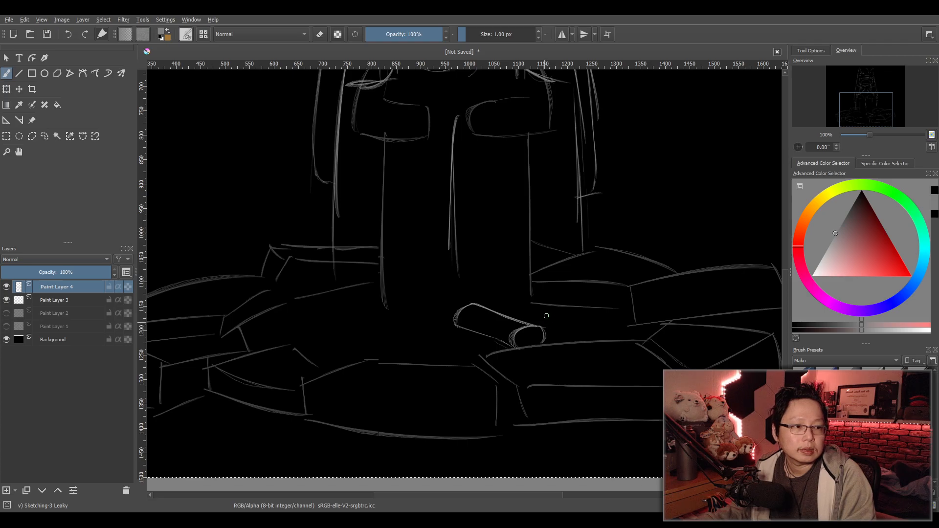
mouse_move(541, 327)
left_mouse_down()
mouse_move(589, 293)
mouse_move(590, 324)
mouse_move(567, 344)
left_mouse_up()
key("ctrl+z")
key("ctrl+z")
key("ctrl+z")
key("ctrl+z")
key("ctrl+z")
key("ctrl+z")
key("ctrl+z")
key("ctrl+z")
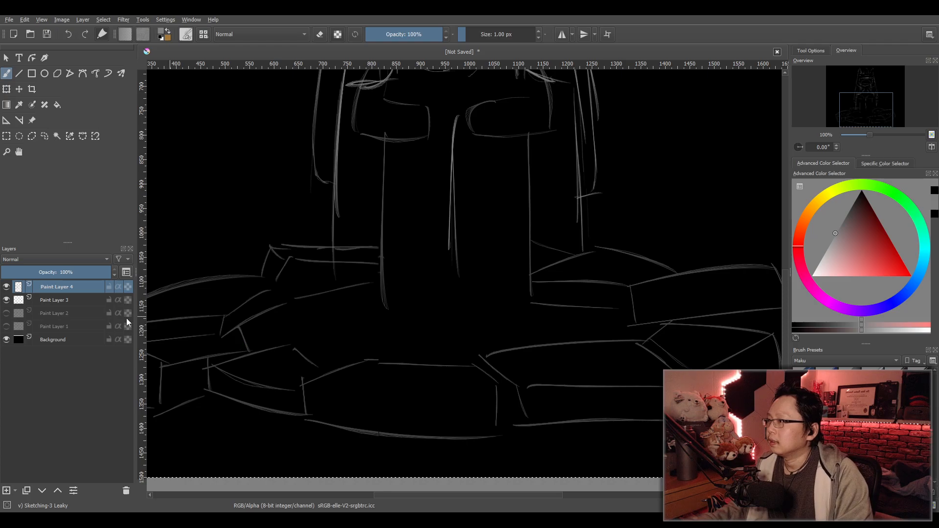
Add a new paint layer and draw a large slanted cylinder across the column's left foot.
left_click(8, 491)
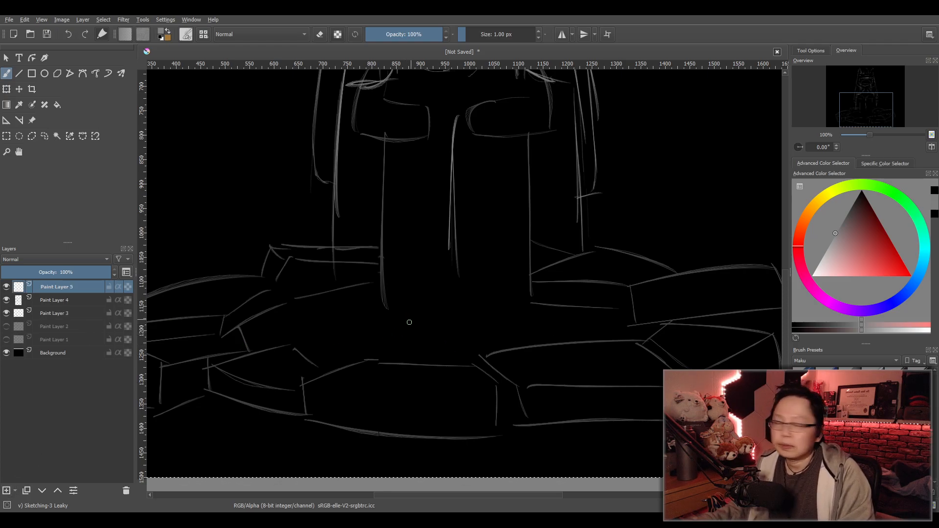
mouse_move(332, 282)
left_mouse_down()
mouse_move(318, 304)
mouse_move(446, 335)
left_mouse_up()
mouse_move(323, 305)
left_mouse_down()
mouse_move(430, 366)
mouse_move(455, 364)
left_mouse_up()
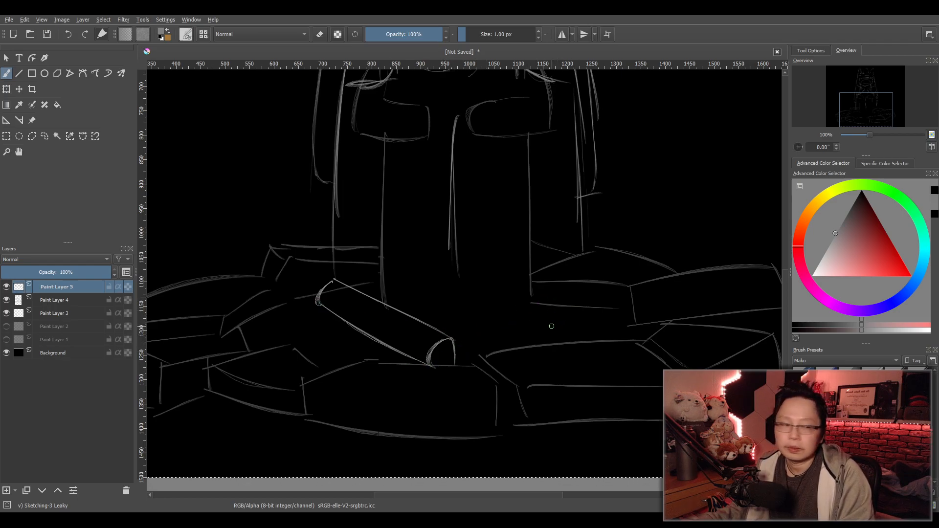
Draw a smaller slanted cylinder at the column's right foot, undoing the first strokes and redrawing them.
mouse_move(473, 307)
left_mouse_down()
mouse_move(496, 299)
mouse_move(548, 324)
mouse_move(539, 338)
mouse_move(482, 313)
mouse_move(538, 336)
left_mouse_up()
key("ctrl+z")
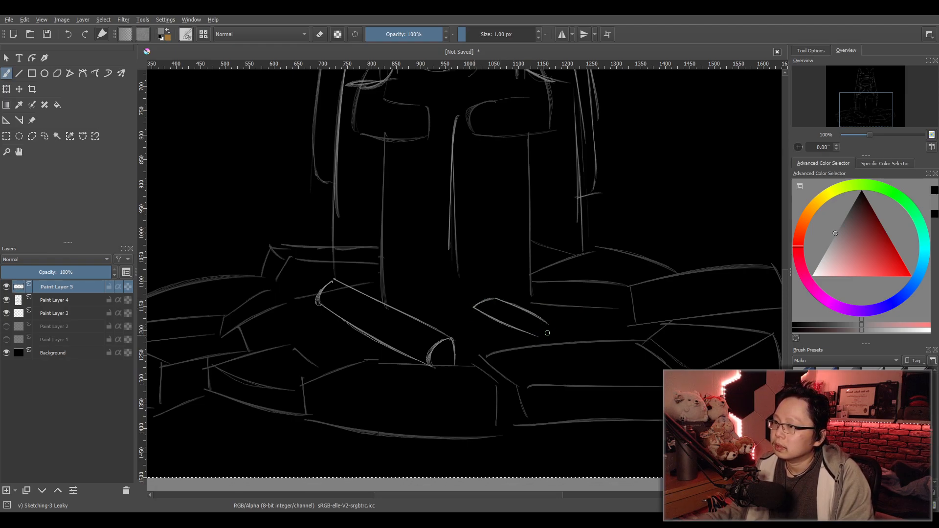
key("ctrl+z")
key("ctrl+z")
key("ctrl+z")
mouse_move(474, 311)
left_mouse_down()
mouse_move(514, 302)
mouse_move(499, 299)
mouse_move(546, 332)
mouse_move(536, 339)
mouse_move(531, 330)
mouse_move(559, 340)
mouse_move(548, 329)
mouse_move(553, 351)
left_mouse_up()
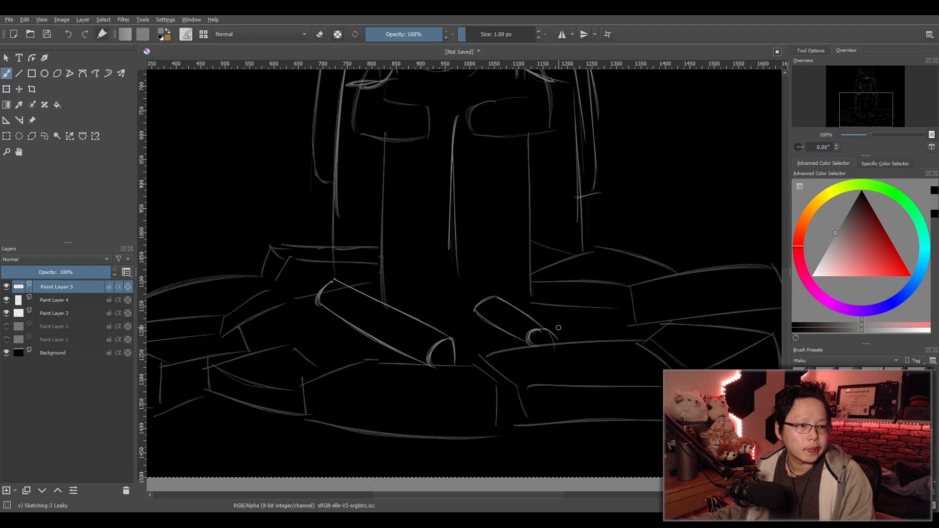
Try to draw a round cylinder end below the large cylinder, and undo the strokes.
mouse_move(365, 333)
left_mouse_down()
mouse_move(337, 343)
mouse_move(398, 359)
left_mouse_up()
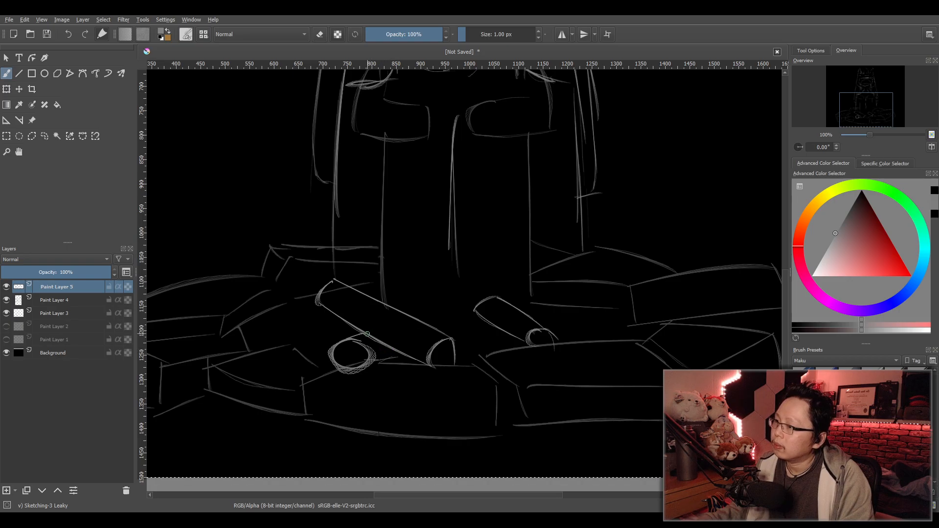
key("ctrl+z")
key("ctrl+z")
key("ctrl+z")
mouse_move(344, 332)
left_mouse_down()
mouse_move(344, 350)
mouse_move(349, 333)
left_mouse_up()
key("ctrl+z")
Add another paint layer and draw a cylinder rising to the right beneath the large one, undoing the strokes that miss.
left_click(6, 490)
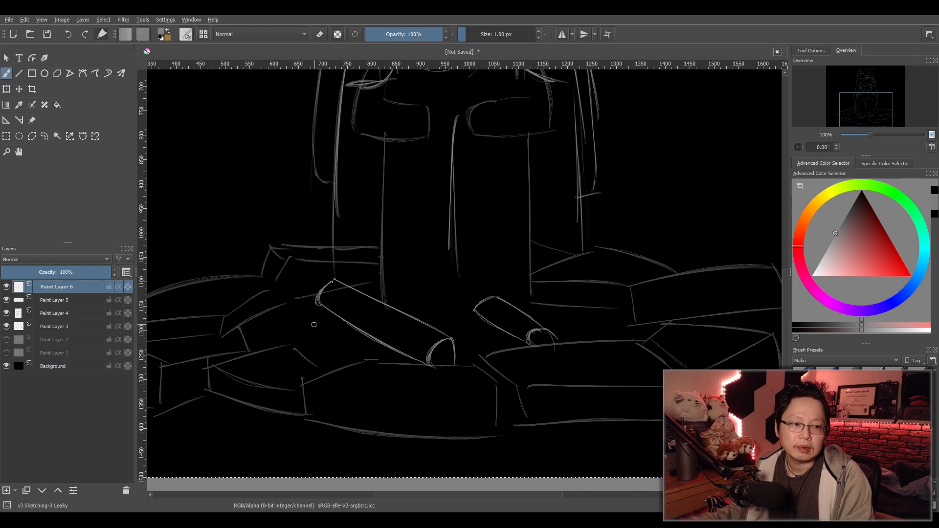
mouse_move(269, 351)
left_mouse_down()
mouse_move(347, 313)
mouse_move(359, 325)
left_mouse_up()
key("ctrl+z")
key("ctrl+z")
mouse_move(270, 350)
left_mouse_down()
mouse_move(367, 310)
mouse_move(351, 312)
mouse_move(371, 318)
mouse_move(366, 337)
mouse_move(340, 356)
mouse_move(365, 342)
mouse_move(315, 363)
left_mouse_up()
key("ctrl+z")
key("ctrl+z")
left_click_drag(366, 335, 316, 361)
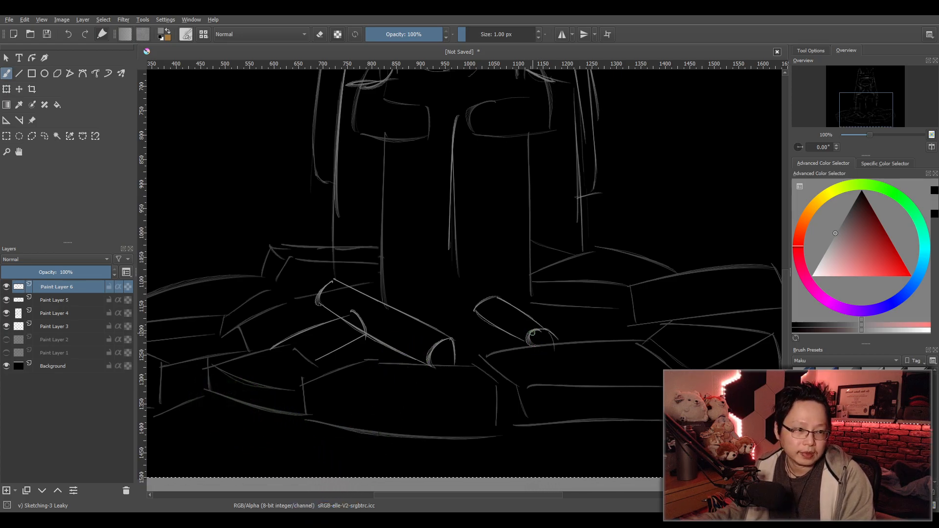
Draw a cylinder crossing the small right-hand one and rising to the right, undoing the strokes that miss.
mouse_move(512, 332)
left_mouse_down()
mouse_move(566, 314)
mouse_move(605, 330)
mouse_move(607, 351)
left_mouse_up()
key("ctrl+z")
key("ctrl+z")
left_click_drag(568, 309, 605, 347)
mouse_move(511, 332)
left_mouse_down()
mouse_move(508, 353)
mouse_move(522, 348)
left_mouse_up()
key("ctrl+z")
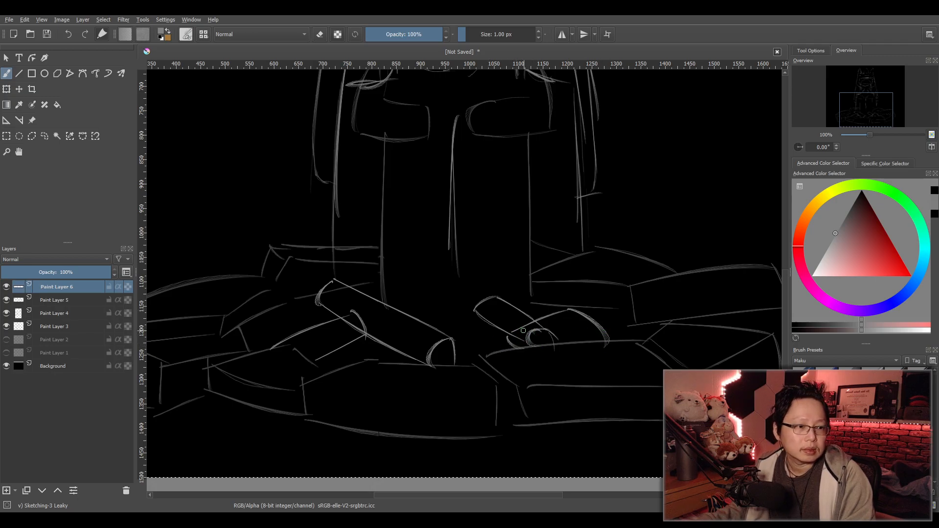
Draw a nearly horizontal cylinder between the large and small slanted ones, undoing the first attempts.
left_click_drag(444, 317, 506, 334)
key("ctrl+z")
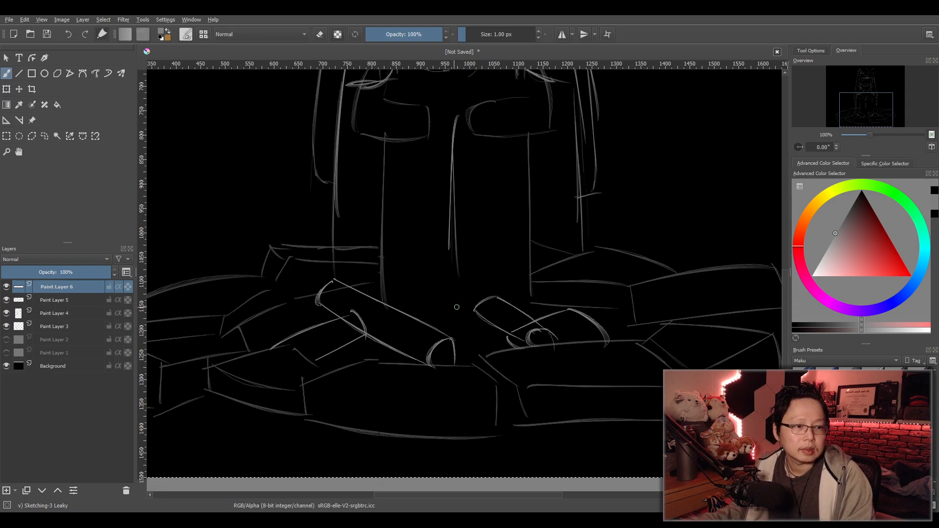
mouse_move(429, 322)
left_mouse_down()
mouse_move(451, 310)
mouse_move(430, 308)
mouse_move(493, 315)
left_mouse_up()
key("ctrl+z")
key("ctrl+z")
left_click_drag(429, 323, 504, 338)
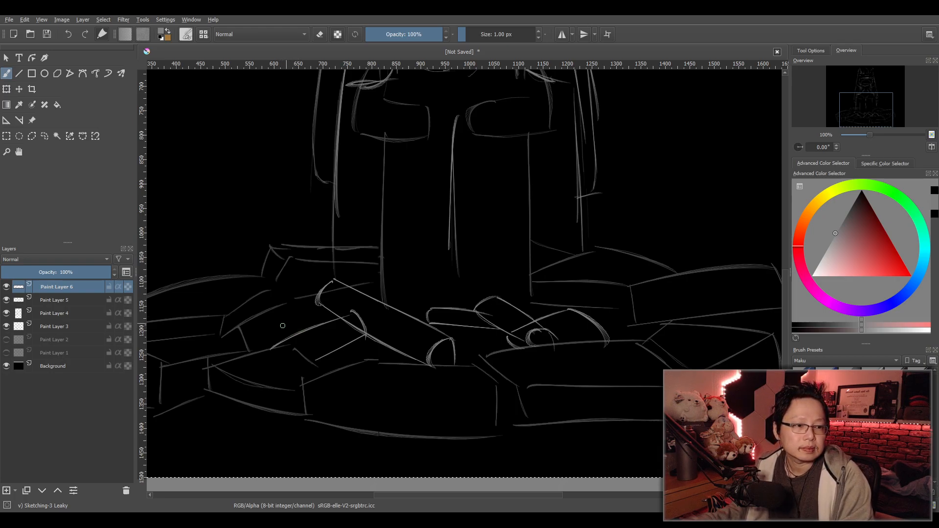
Draw a cylinder with a rounded end to the left of the large one, redoing its end curve until it fits.
left_click_drag(286, 307, 274, 338)
key("ctrl+z")
left_click_drag(280, 304, 274, 347)
left_click_drag(276, 304, 274, 341)
key("ctrl+z")
key("ctrl+z")
mouse_move(278, 303)
left_mouse_down()
mouse_move(275, 339)
mouse_move(287, 336)
left_mouse_up()
left_click_drag(277, 303, 335, 300)
mouse_move(282, 333)
left_mouse_down()
mouse_move(327, 325)
mouse_move(389, 346)
mouse_move(327, 331)
left_mouse_up()
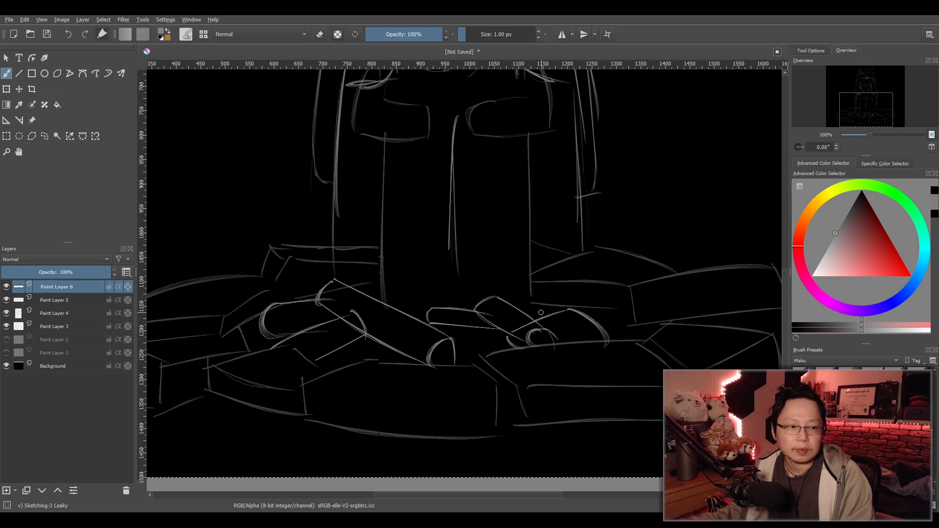
Draw a short cylinder rising to the right behind the small slanted one, undoing the strokes that miss.
left_click_drag(507, 301, 570, 258)
key("ctrl+z")
mouse_move(507, 301)
left_mouse_down()
mouse_move(567, 265)
mouse_move(574, 280)
mouse_move(542, 313)
left_mouse_up()
key("ctrl+z")
left_click_drag(573, 280, 530, 301)
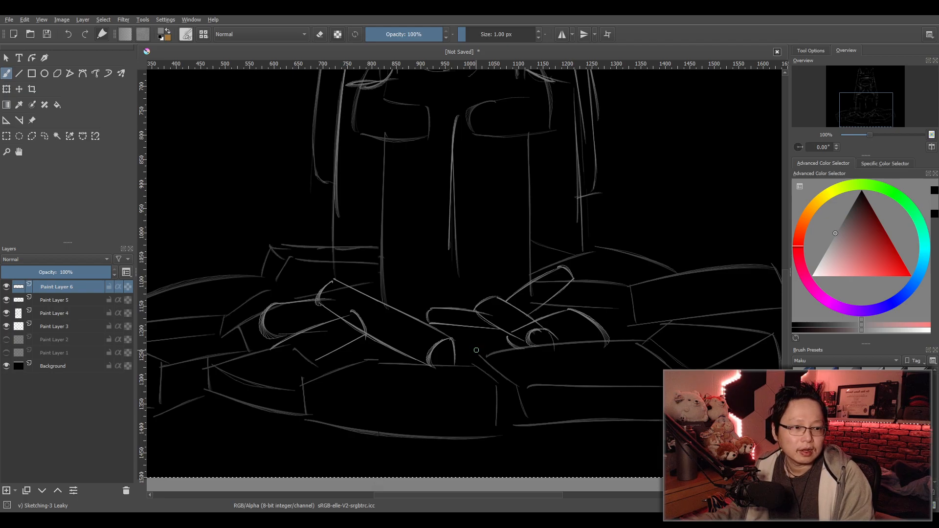
Draw a cylinder with a rounded front end just right of the large one's lower end, redoing strokes that miss.
mouse_move(491, 339)
left_mouse_down()
mouse_move(466, 346)
mouse_move(487, 350)
mouse_move(472, 359)
mouse_move(469, 339)
mouse_move(499, 345)
mouse_move(471, 337)
mouse_move(501, 353)
left_mouse_up()
key("ctrl+z")
key("ctrl+z")
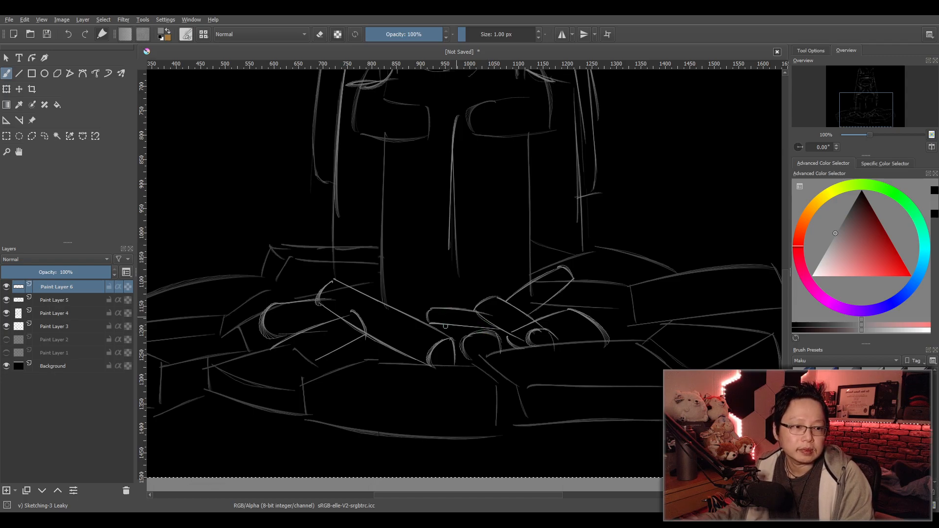
left_click_drag(448, 339, 472, 325)
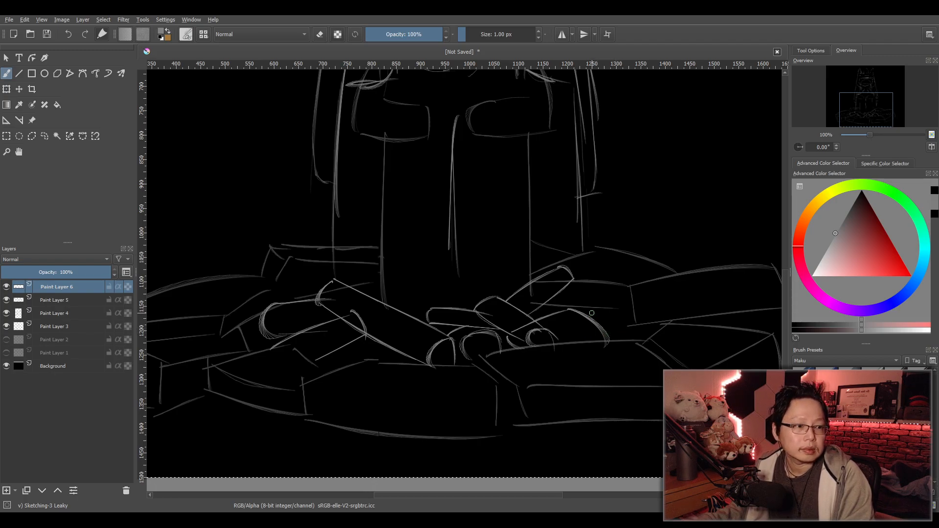
Draw a thin, steep cylinder leaning right at the right edge of the pile, undoing the strokes that miss.
left_click_drag(578, 340, 609, 296)
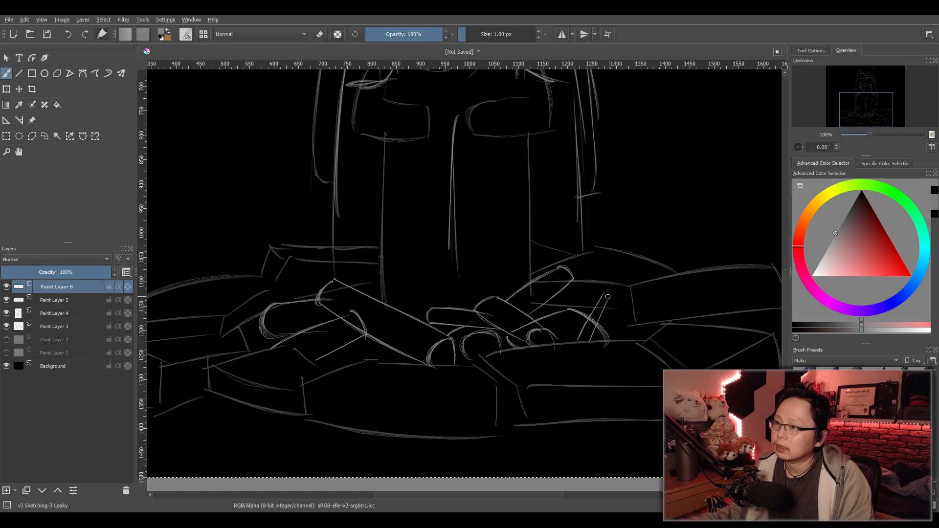
key("ctrl+z")
mouse_move(592, 343)
left_mouse_down()
mouse_move(618, 301)
mouse_move(615, 310)
left_mouse_up()
key("ctrl+z")
key("ctrl+z")
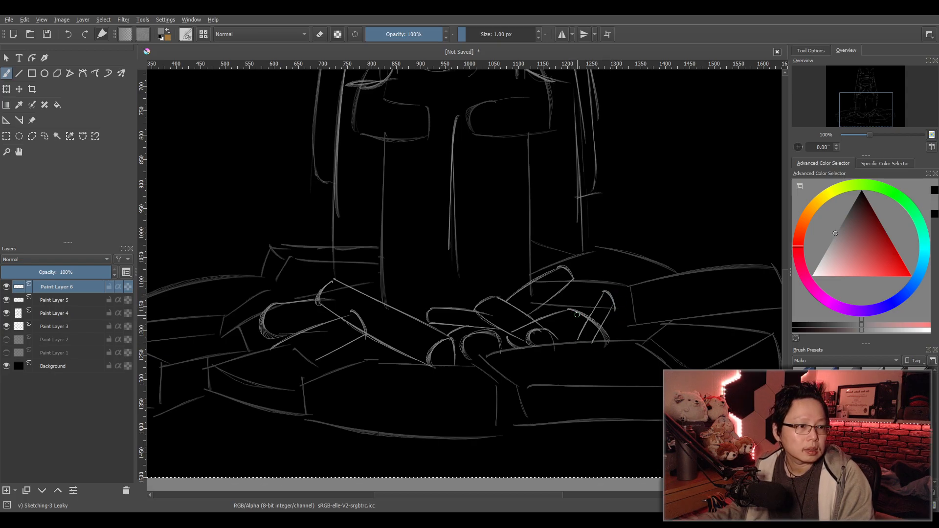
Draw a cylinder with a rounded right end behind the thin, steep one, undoing the strokes that miss.
left_click_drag(542, 305, 624, 285)
key("ctrl+z")
mouse_move(553, 298)
left_mouse_down()
mouse_move(575, 290)
mouse_move(582, 304)
mouse_move(565, 311)
mouse_move(630, 287)
mouse_move(613, 286)
mouse_move(624, 298)
mouse_move(575, 307)
mouse_move(622, 303)
left_mouse_up()
key("ctrl+z")
key("ctrl+z")
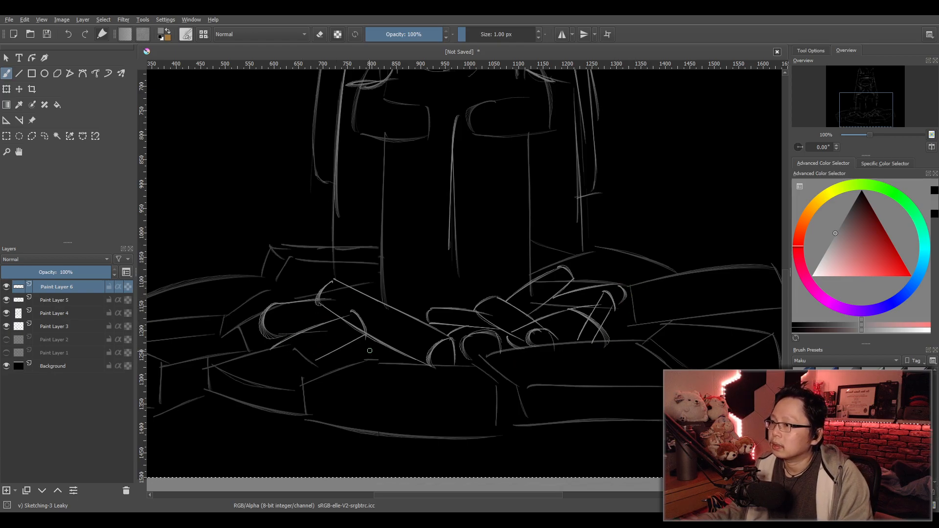
Draw the rounded end of a small cylinder below the middle of the large one, undoing the strokes that miss.
mouse_move(361, 343)
left_mouse_down()
mouse_move(356, 370)
mouse_move(362, 360)
mouse_move(378, 365)
left_mouse_up()
key("ctrl+z")
key("ctrl+z")
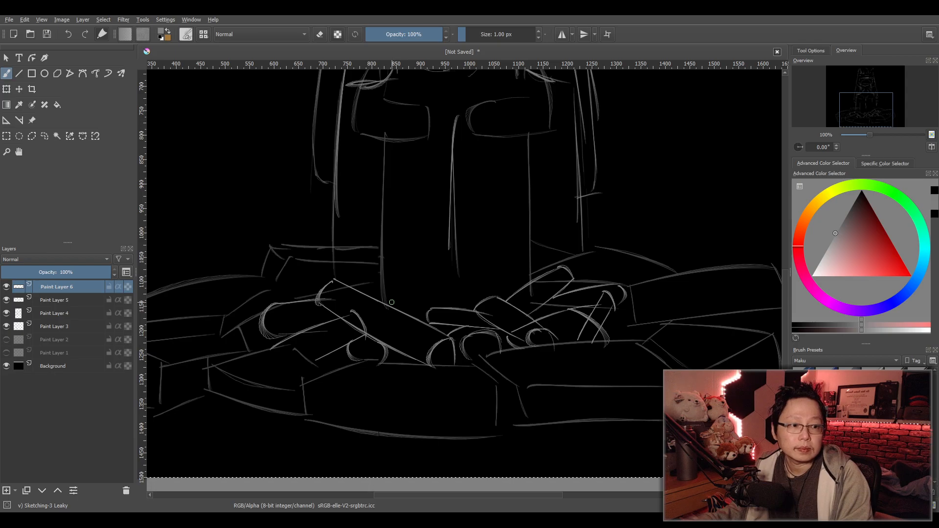
mouse_move(349, 290)
left_mouse_down()
mouse_move(389, 282)
mouse_move(371, 294)
mouse_move(405, 276)
left_mouse_up()
key("ctrl+z")
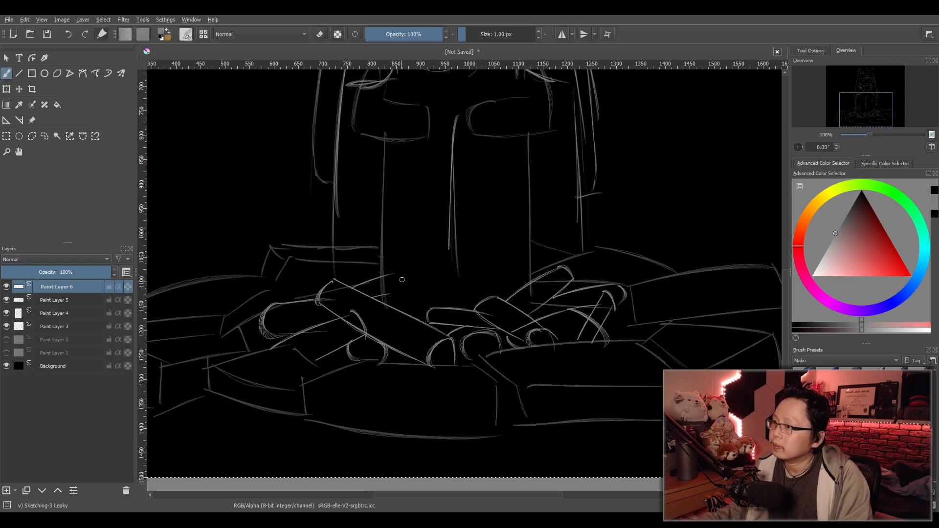
left_click_drag(396, 272, 397, 295)
key("ctrl+z")
key("ctrl+z")
key("ctrl+z")
key("ctrl+z")
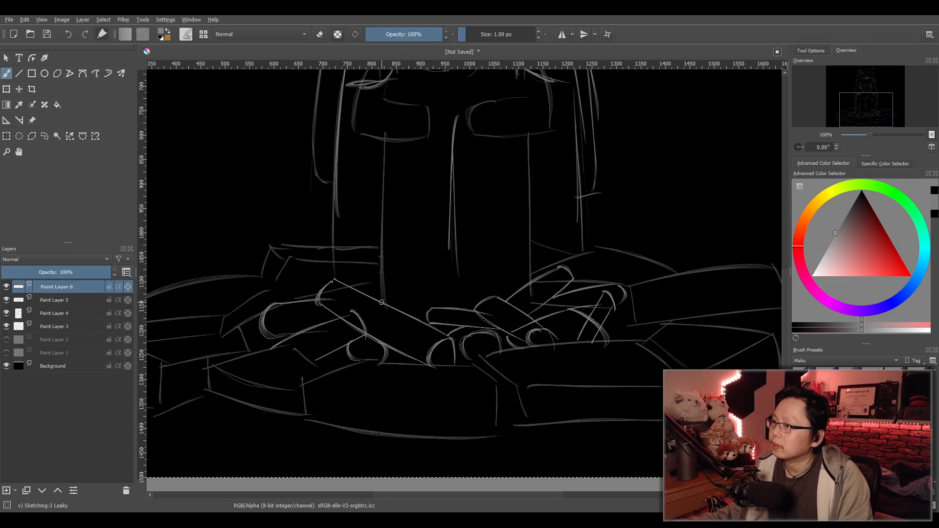
mouse_move(345, 287)
left_mouse_down()
mouse_move(422, 287)
mouse_move(427, 311)
left_mouse_up()
key("ctrl+z")
key("ctrl+z")
key("ctrl+z")
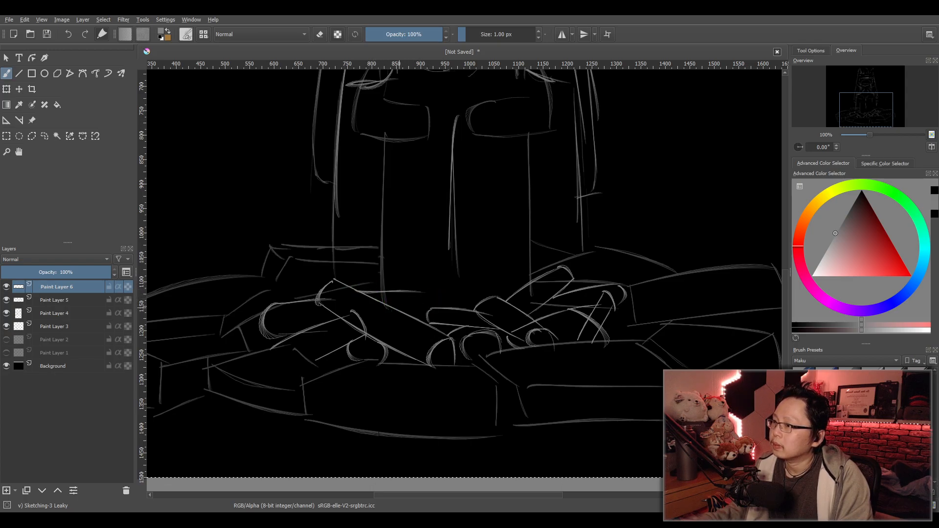
left_click(420, 317, "ctrl")
key("ctrl+z")
Draw two short, round-ended cylinders sticking up behind the large one near the statue's foot, undoing the strokes that miss.
left_click_drag(384, 305, 369, 274)
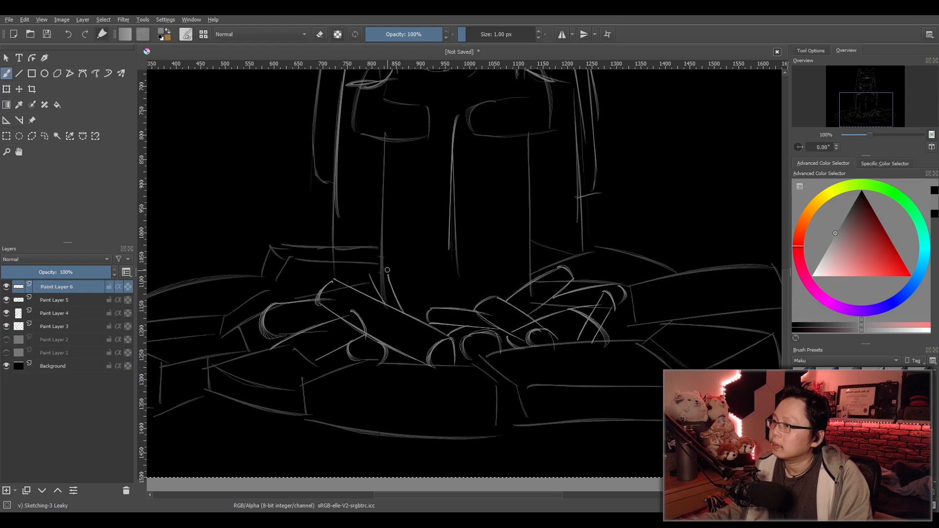
mouse_move(389, 275)
left_mouse_down()
mouse_move(411, 307)
mouse_move(380, 274)
mouse_move(423, 284)
mouse_move(388, 298)
mouse_move(451, 295)
mouse_move(433, 278)
left_mouse_up()
left_click_drag(453, 286, 440, 298)
key("ctrl+z")
key("ctrl+z")
key("ctrl+z")
key("ctrl+z")
mouse_move(378, 303)
left_mouse_down()
mouse_move(406, 293)
mouse_move(407, 311)
mouse_move(432, 292)
mouse_move(409, 293)
mouse_move(434, 284)
mouse_move(410, 283)
mouse_move(428, 290)
mouse_move(417, 281)
mouse_move(423, 307)
mouse_move(502, 356)
left_mouse_up()
key("ctrl+z")
key("ctrl+z")
With a 10 px eraser on Paint Layer 5, erase the large cylinder's lower edge where it crosses the cylinder beneath it.
scroll(448, 297, "down", 3)
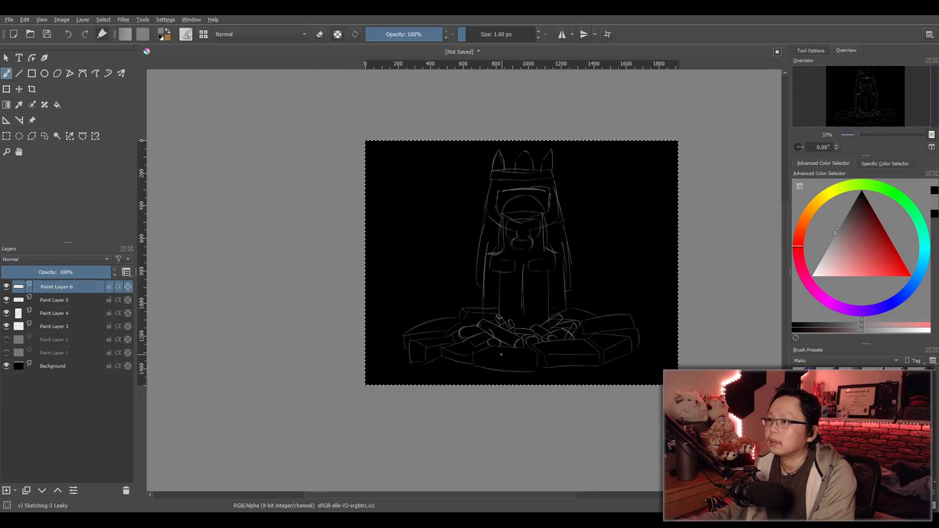
scroll(513, 353, "up", 6)
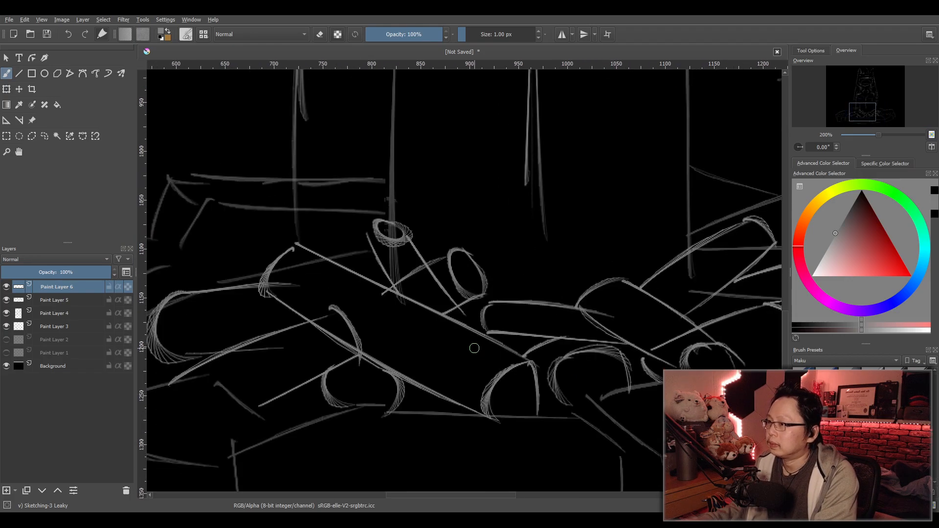
key("slash")
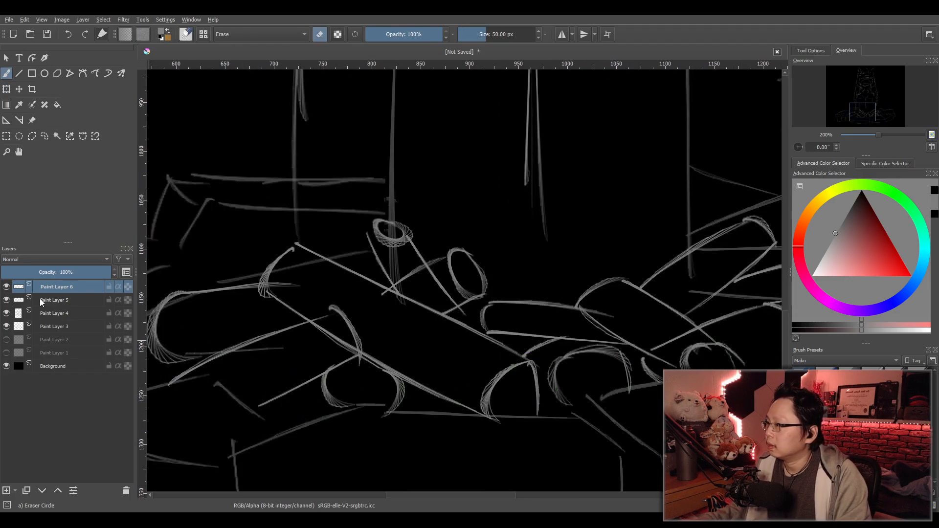
left_click(43, 300)
left_click(57, 287)
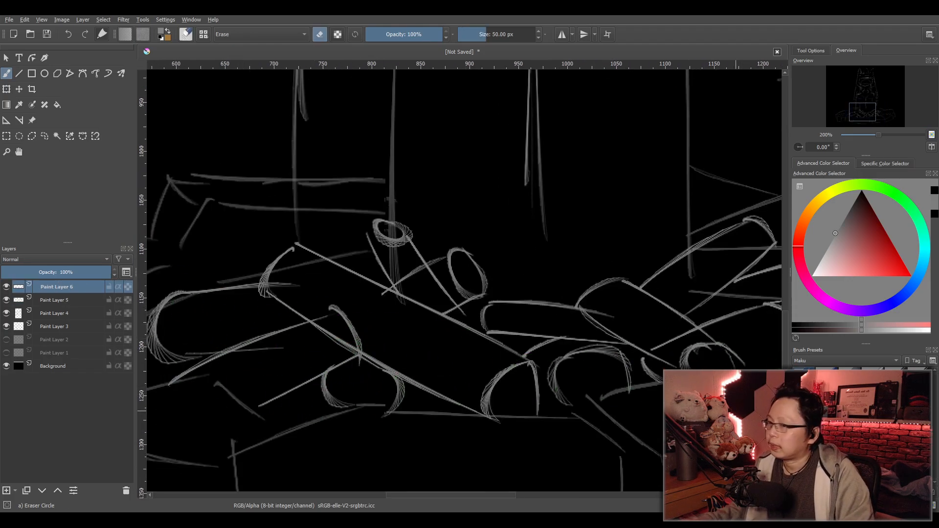
left_click(512, 36)
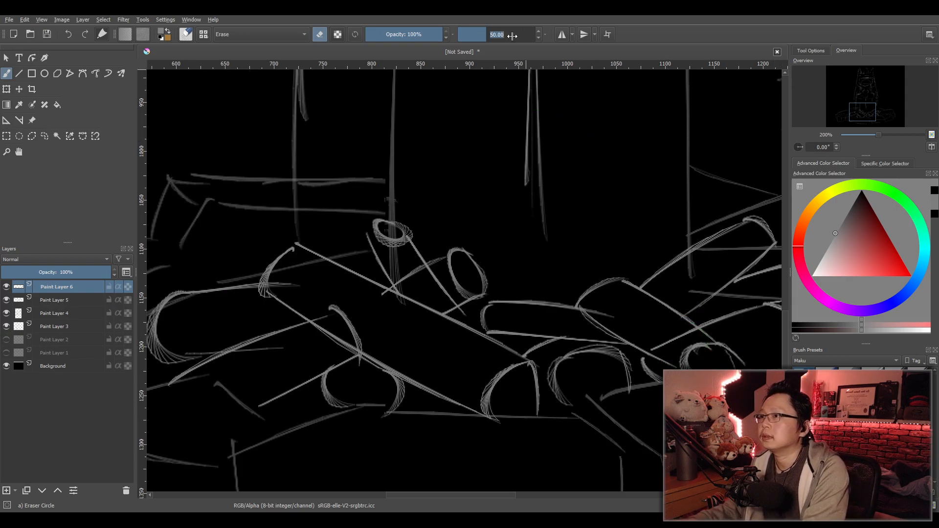
type("10")
key("Return")
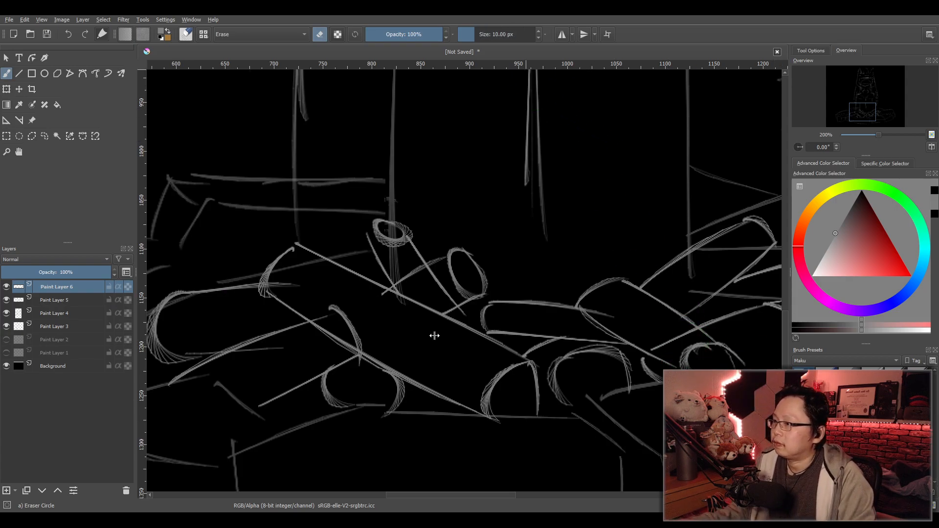
left_click(65, 300)
mouse_move(344, 333)
left_mouse_down()
mouse_move(311, 331)
mouse_move(334, 327)
mouse_move(327, 338)
mouse_move(353, 353)
left_mouse_up()
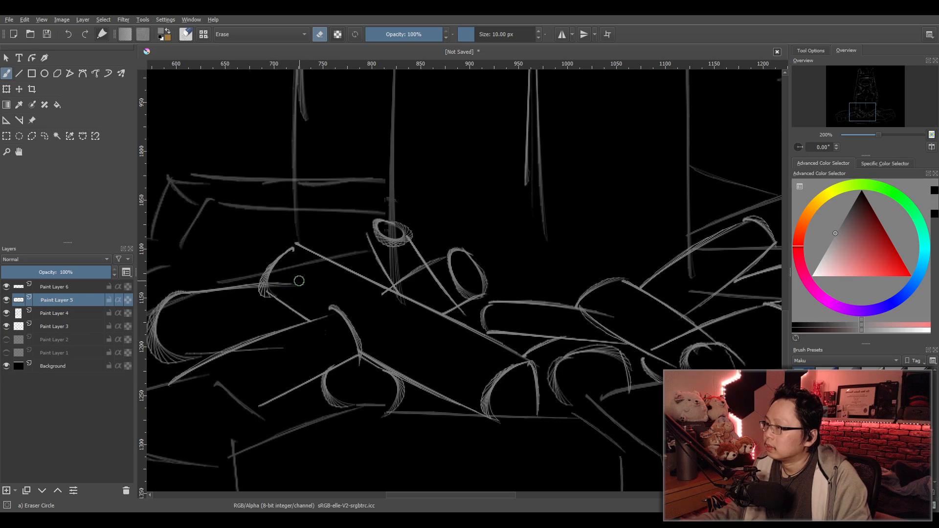
On Paint Layer 6, erase the left cylinder's upper edge where it overlaps the large cylinder's upper end.
left_click(76, 287)
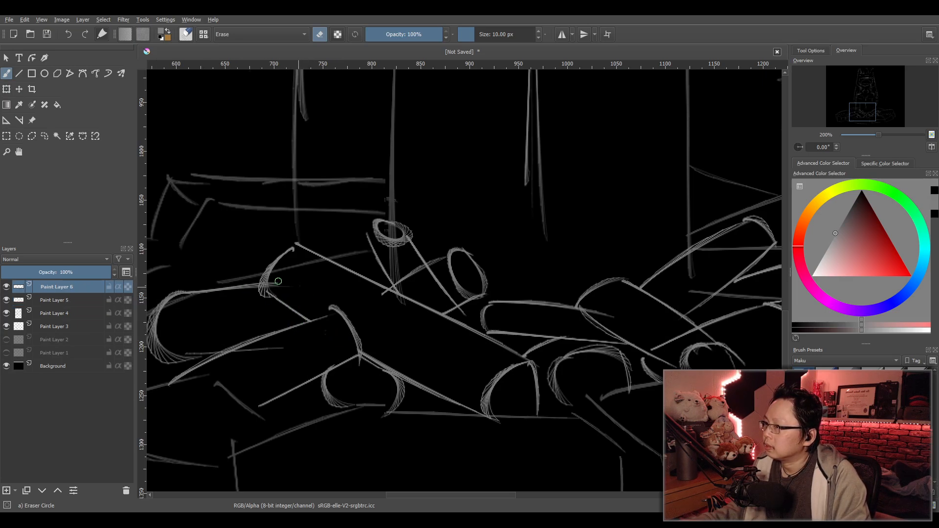
On Paint Layer 6, erase the overlapping lines around the small upright log and redraw the short edge behind it.
left_click(55, 299)
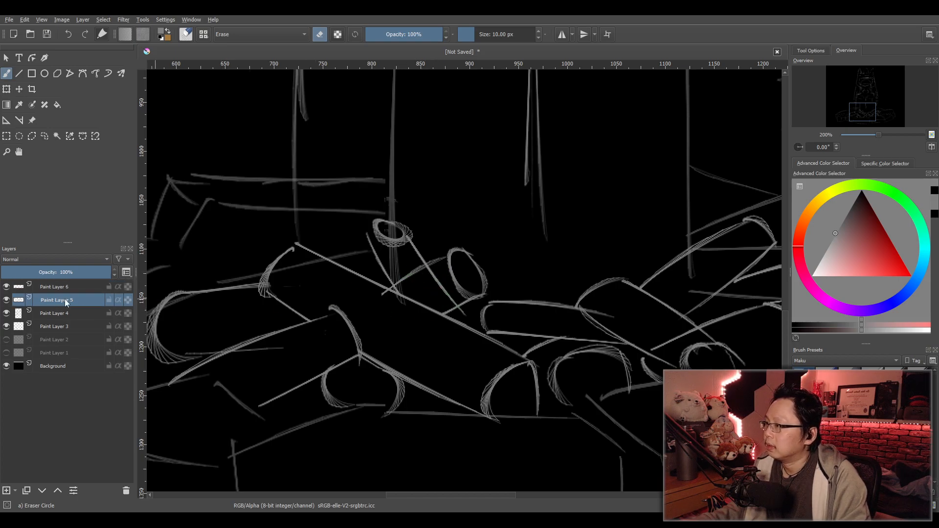
left_click(58, 287)
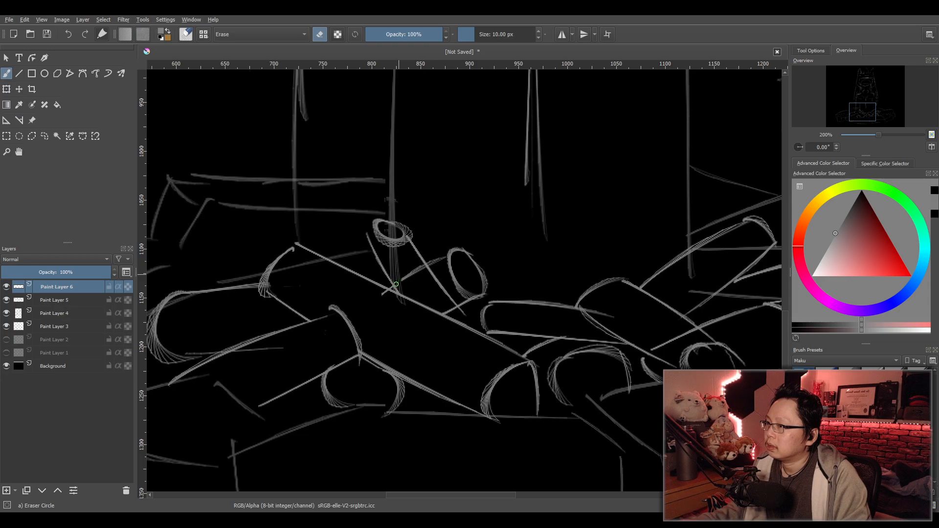
left_click_drag(414, 271, 421, 273)
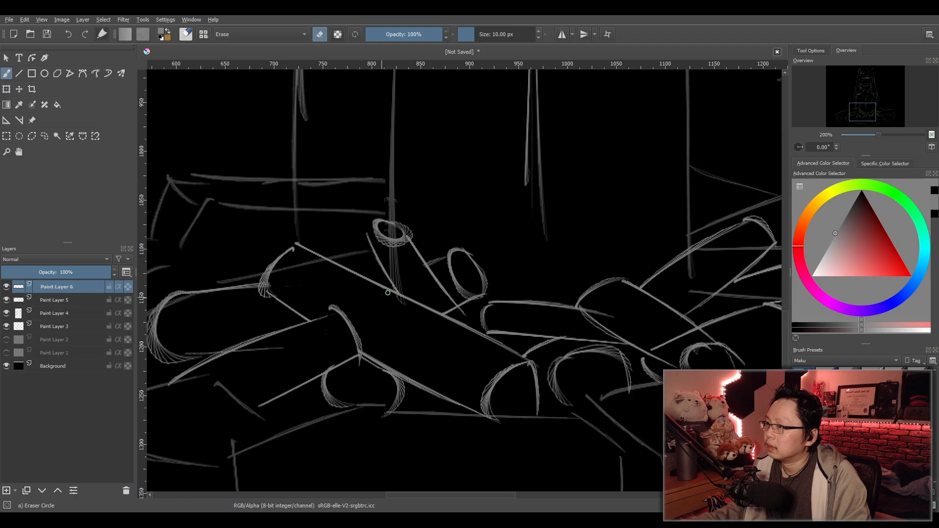
left_click_drag(458, 311, 467, 313)
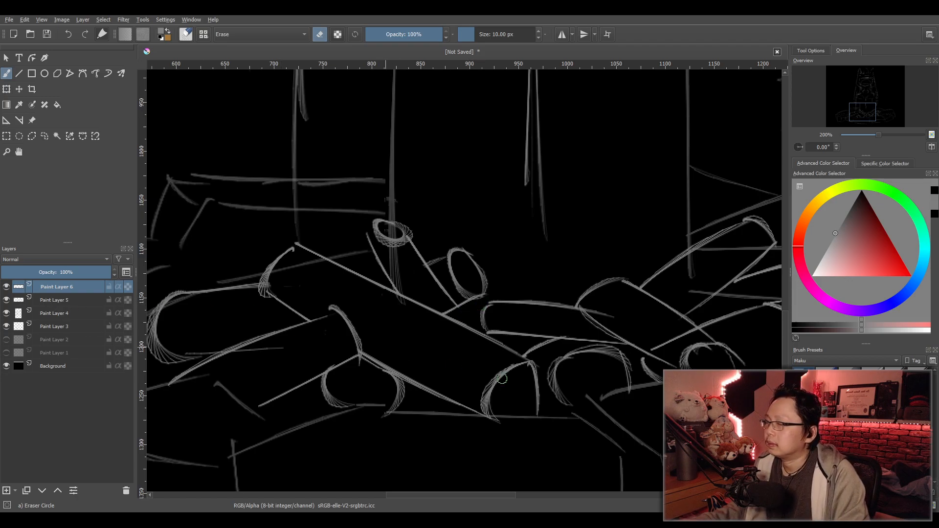
key("e")
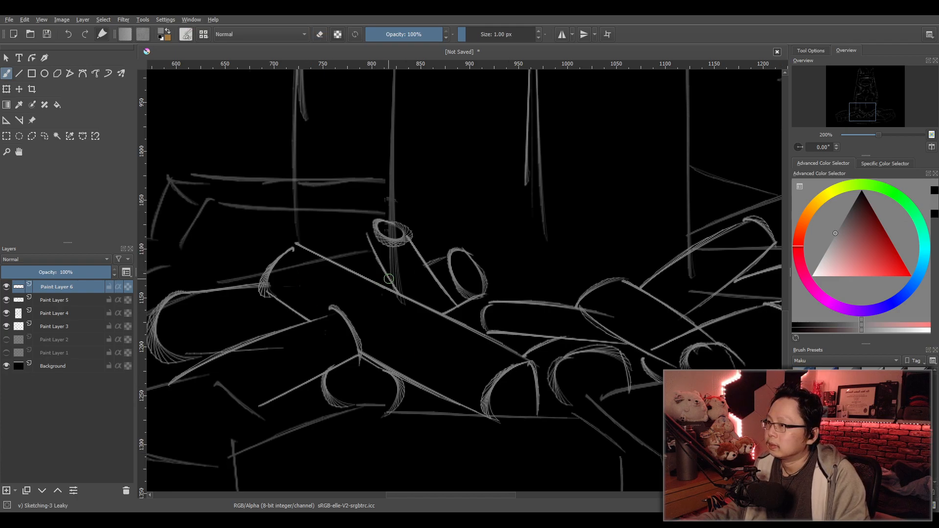
left_click_drag(379, 283, 386, 280)
Erase the overlapping construction lines where the logs cross on the right half of the woodpile.
left_click_drag(532, 334, 381, 323)
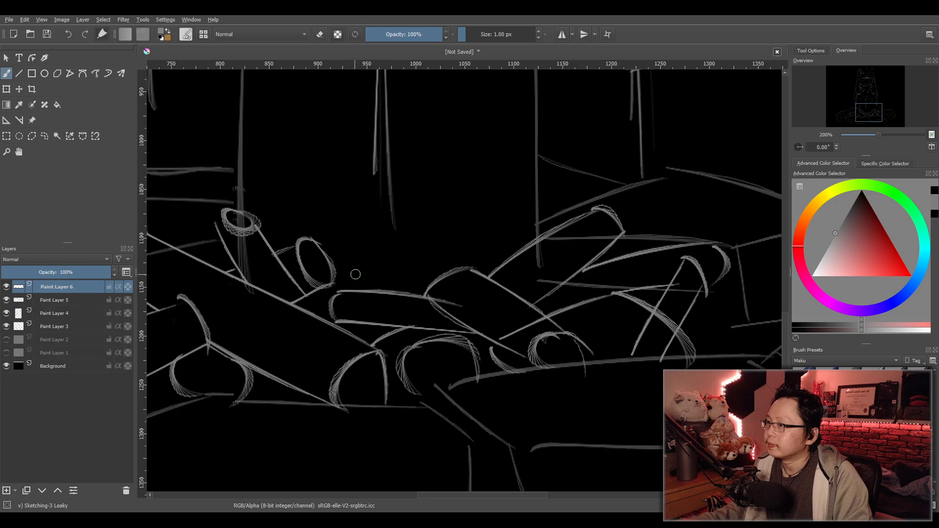
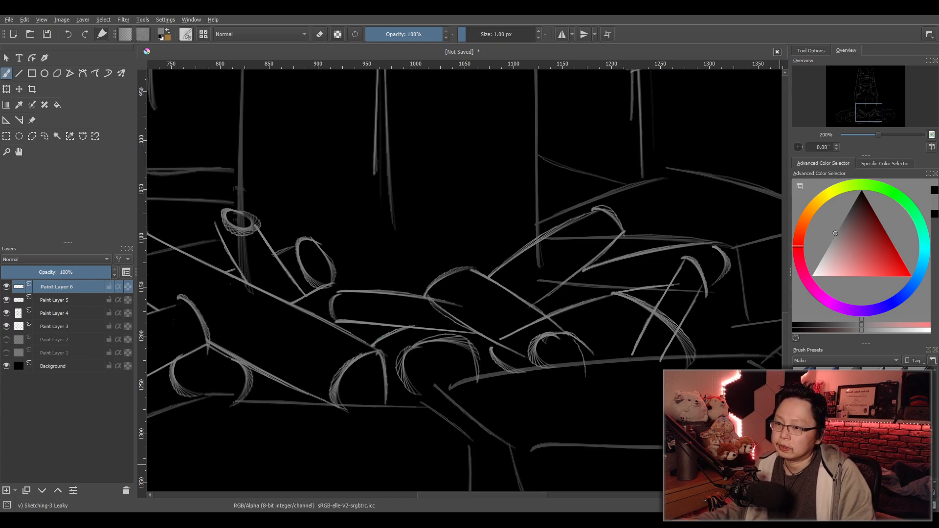
key("e")
mouse_move(449, 298)
left_mouse_down()
mouse_move(461, 306)
mouse_move(442, 302)
left_mouse_up()
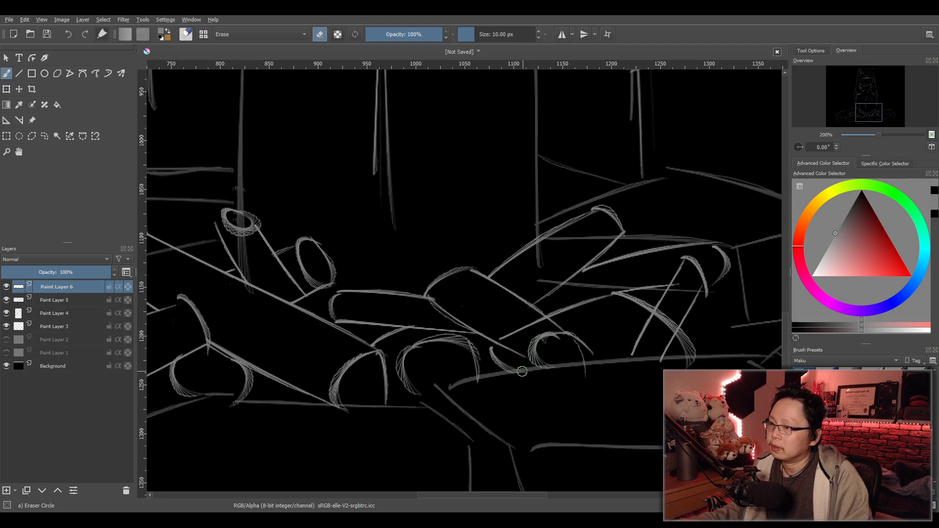
left_click_drag(508, 335, 540, 319)
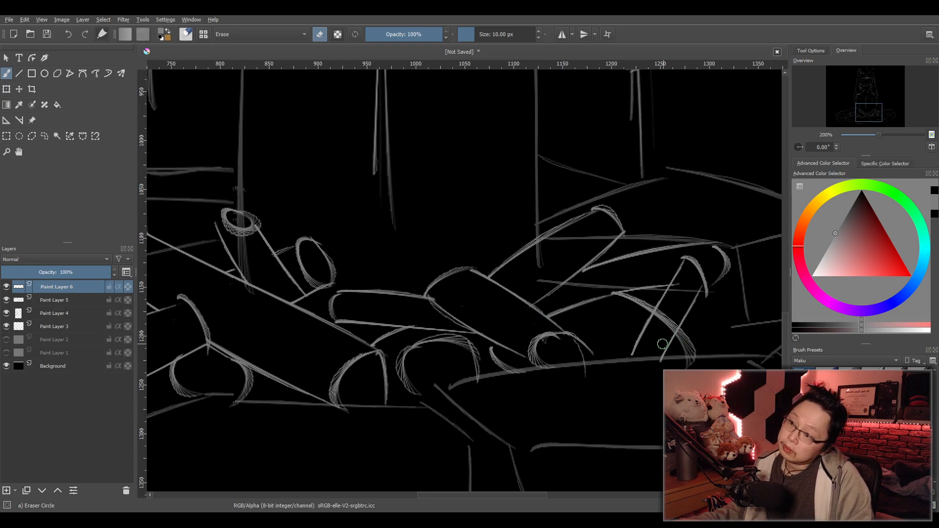
mouse_move(663, 324)
left_mouse_down()
mouse_move(665, 311)
mouse_move(657, 315)
mouse_move(676, 321)
mouse_move(673, 330)
left_mouse_up()
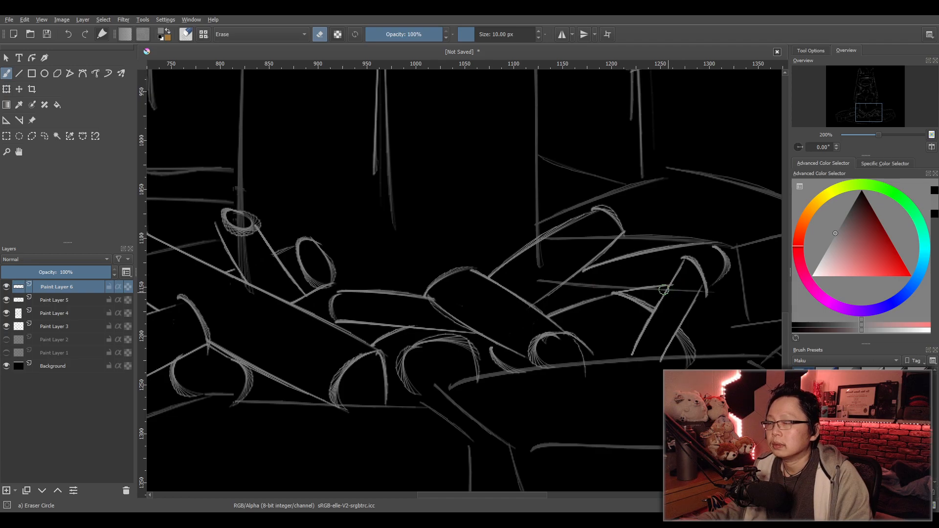
Examine the woodpile, stone ring and figure at different zoom levels to judge the sketch as a whole.
scroll(656, 290, "down", 4)
left_click_drag(570, 278, 535, 345)
scroll(533, 325, "up", 1)
scroll(442, 362, "up", 5)
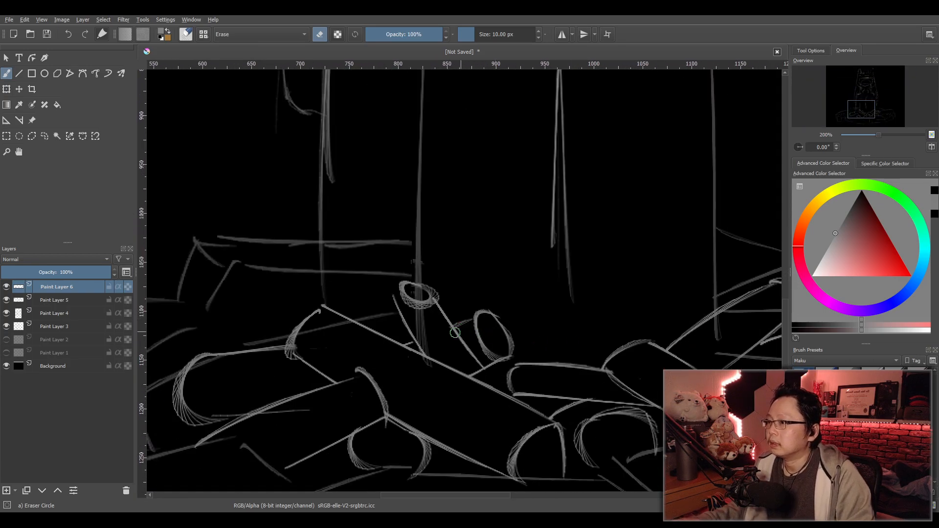
scroll(498, 239, "down", 3)
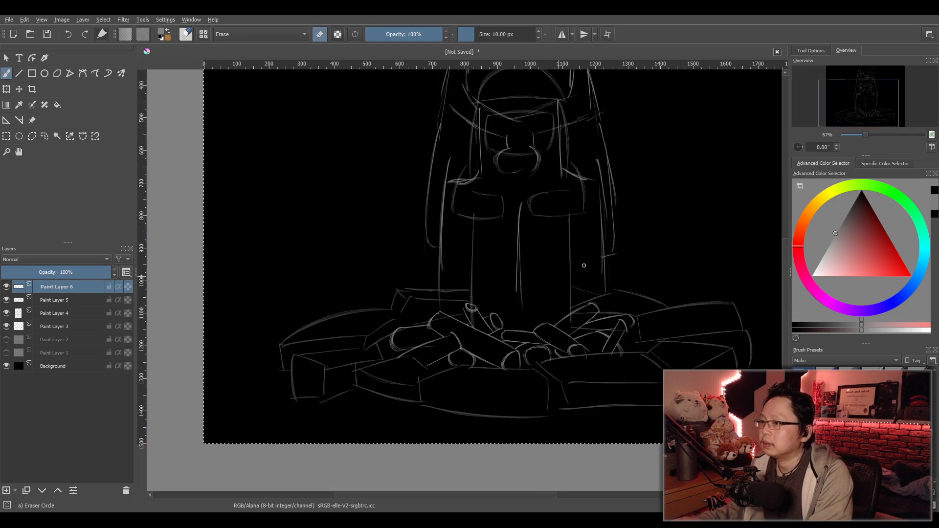
scroll(498, 240, "up", 1)
left_click_drag(487, 320, 486, 266)
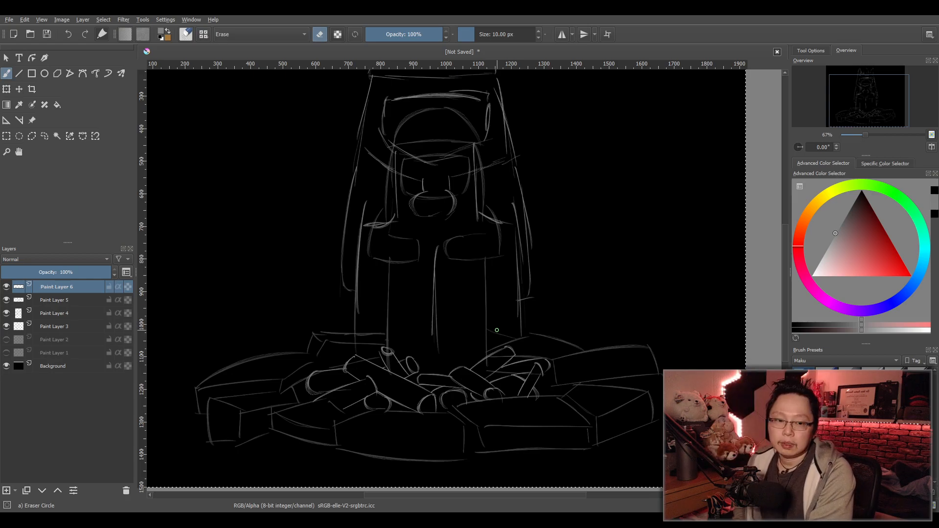
scroll(497, 330, "up", 3)
scroll(513, 359, "down", 4)
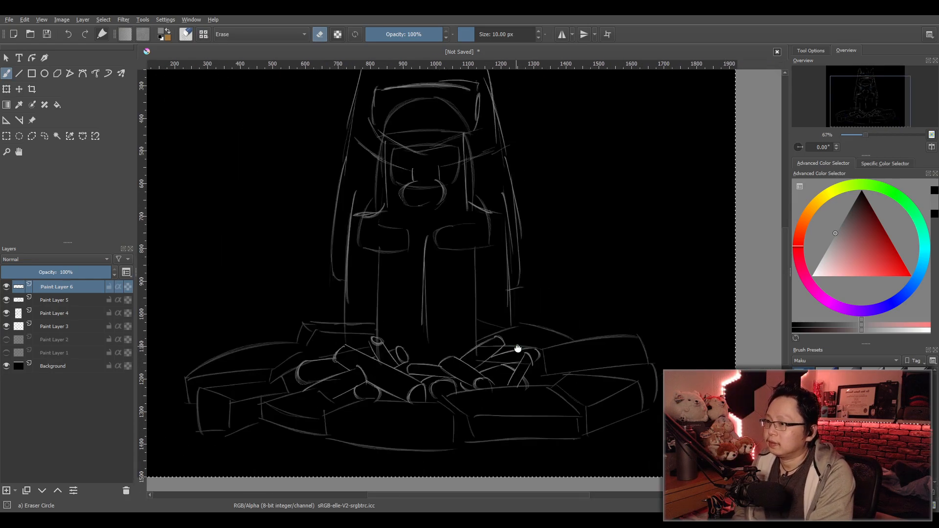
scroll(519, 347, "up", 1)
scroll(512, 340, "up", 1)
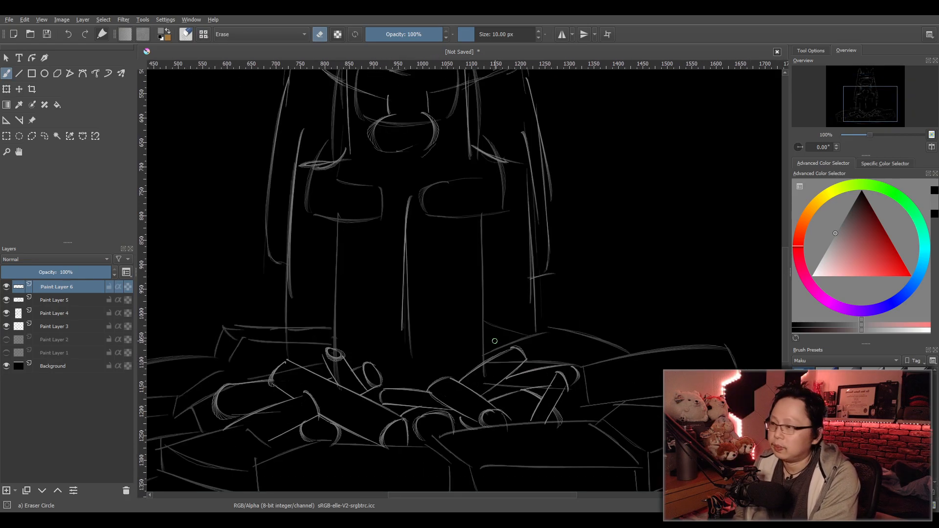
left_click_drag(470, 358, 476, 343)
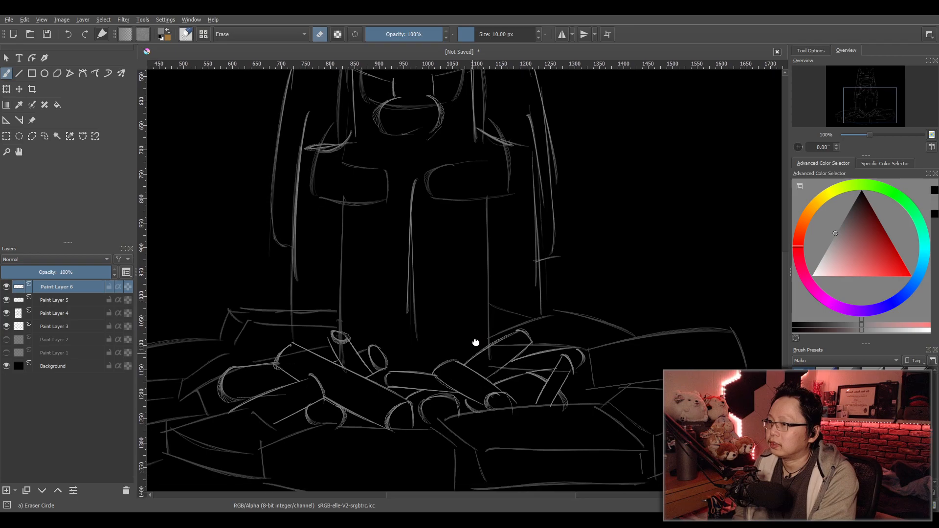
Add a new paint layer and sketch the left edge of a pointed flame above the left logs with the Sketching-3 Leaky brush.
left_click(6, 491)
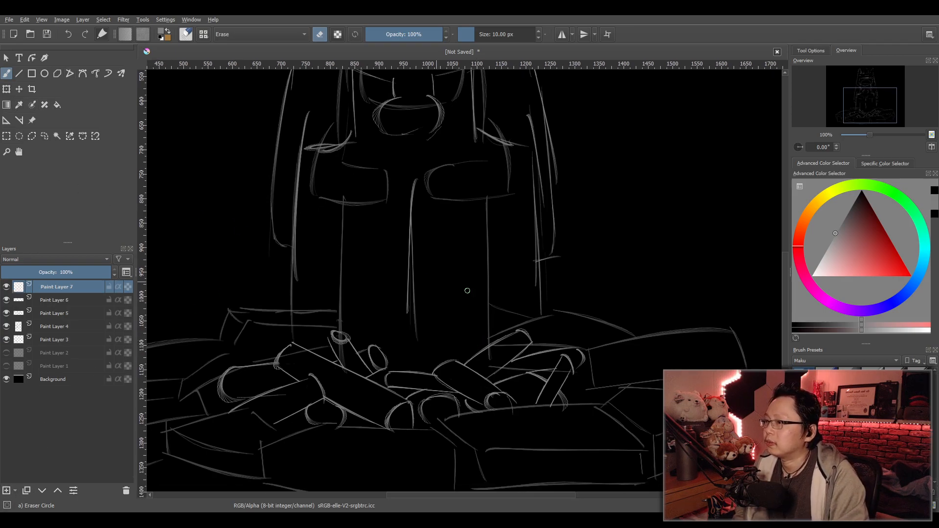
key("slash")
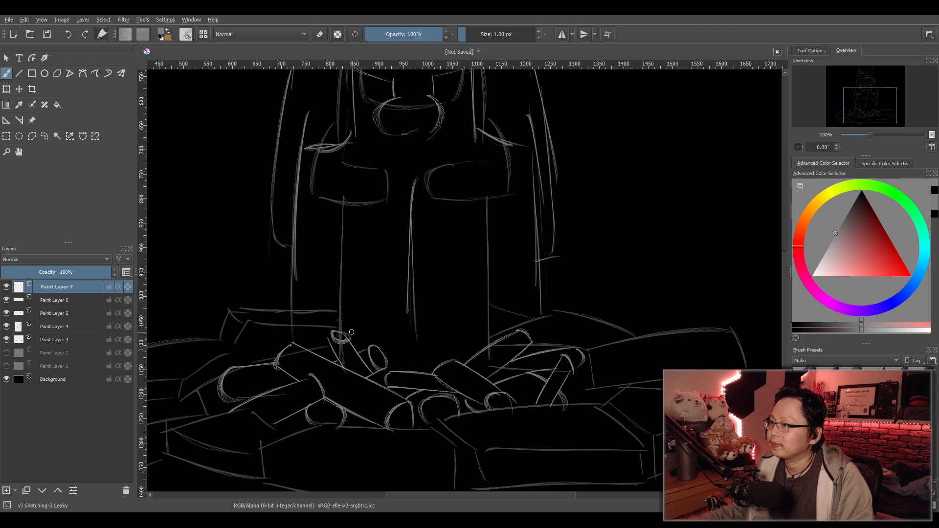
left_click_drag(331, 347, 365, 261)
key("ctrl+z")
mouse_move(327, 341)
left_mouse_down()
mouse_move(371, 267)
mouse_move(395, 366)
left_mouse_up()
key("ctrl+z")
Sketch the right edge of the left flame, curving from its tip down towards the logs, redoing the stroke until it fits.
left_click_drag(359, 262, 389, 333)
key("ctrl+z")
left_click_drag(359, 264, 382, 363)
key("ctrl+z")
left_click_drag(359, 264, 381, 362)
key("ctrl+z")
left_click_drag(358, 256, 404, 352)
key("ctrl+z")
left_click_drag(359, 258, 395, 336)
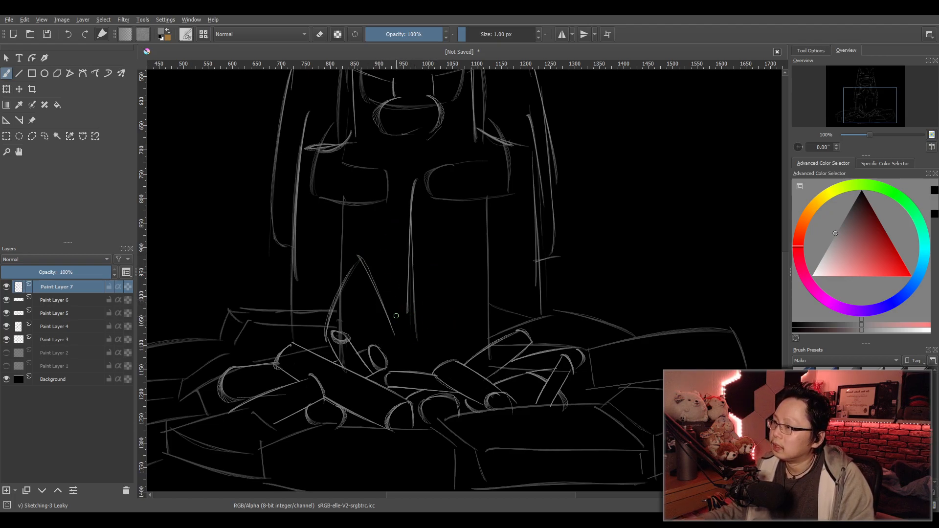
key("ctrl+z")
left_click_drag(360, 253, 395, 340)
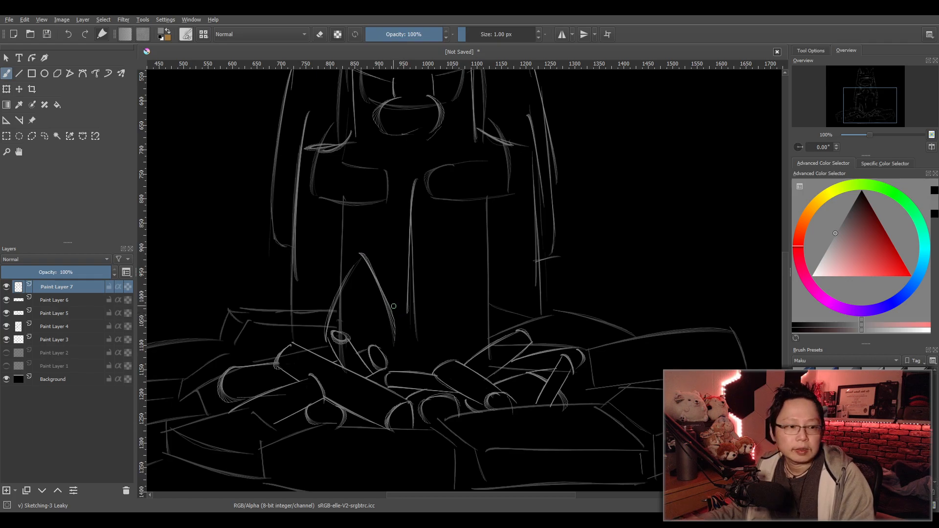
Sketch the tall central flame's left edge sweeping up to a tip, with a second tongue rising beside it.
key("ctrl+z")
mouse_move(385, 284)
left_mouse_down()
mouse_move(467, 181)
mouse_move(428, 207)
left_mouse_up()
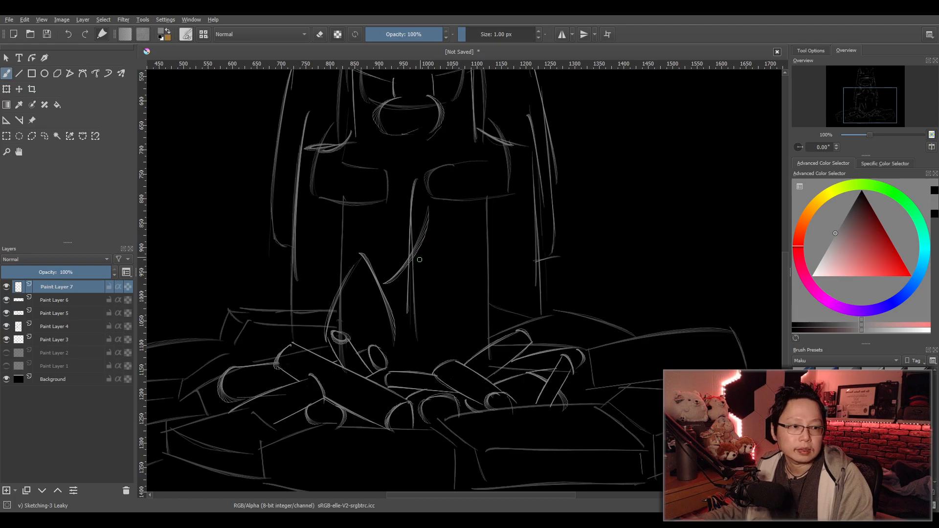
key("ctrl+z")
mouse_move(381, 287)
left_mouse_down()
mouse_move(399, 281)
mouse_move(440, 193)
mouse_move(429, 193)
mouse_move(445, 265)
left_mouse_up()
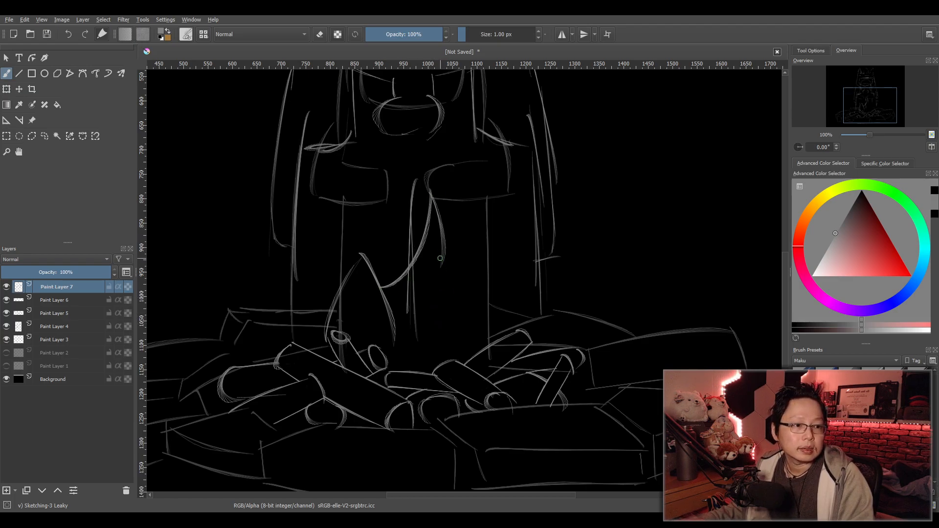
key("ctrl+z")
mouse_move(431, 192)
left_mouse_down()
mouse_move(432, 281)
mouse_move(477, 181)
mouse_move(452, 322)
left_mouse_up()
key("ctrl+z")
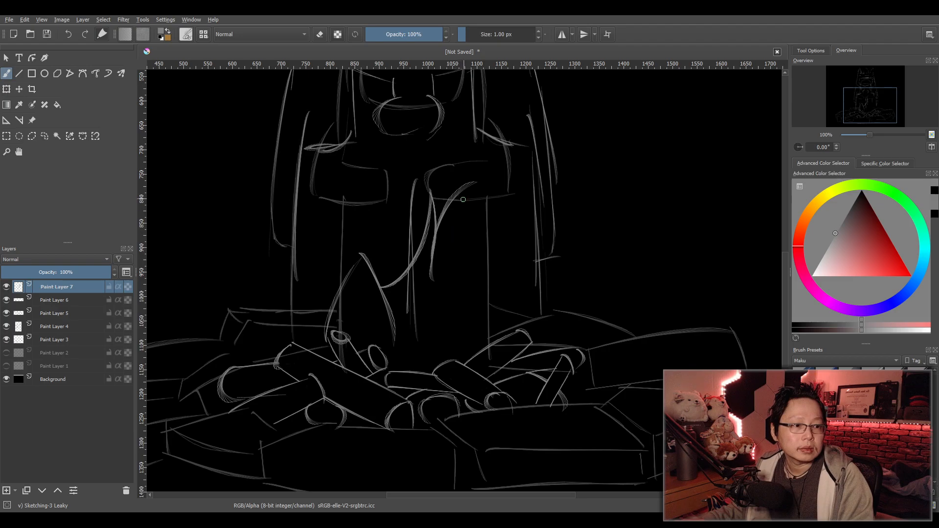
Sketch the tall flame's right edge and a smaller flame tongue curving down to the right logs.
mouse_move(474, 185)
left_mouse_down()
mouse_move(462, 262)
mouse_move(515, 338)
left_mouse_up()
key("ctrl+z")
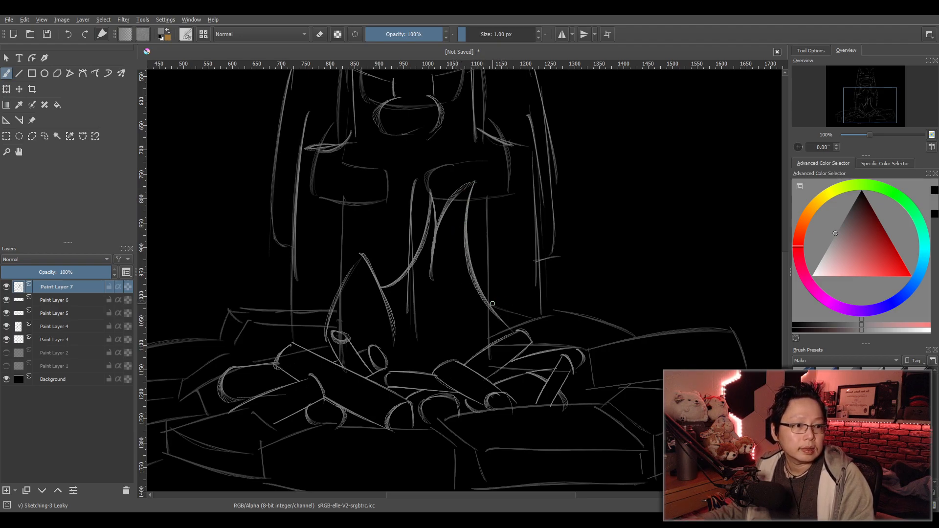
key("ctrl+z")
mouse_move(475, 182)
left_mouse_down()
mouse_move(475, 264)
mouse_move(515, 323)
mouse_move(478, 267)
mouse_move(486, 280)
mouse_move(493, 255)
mouse_move(524, 313)
left_mouse_up()
key("ctrl+z")
key("ctrl+z")
key("ctrl+z")
left_click_drag(497, 258, 512, 330)
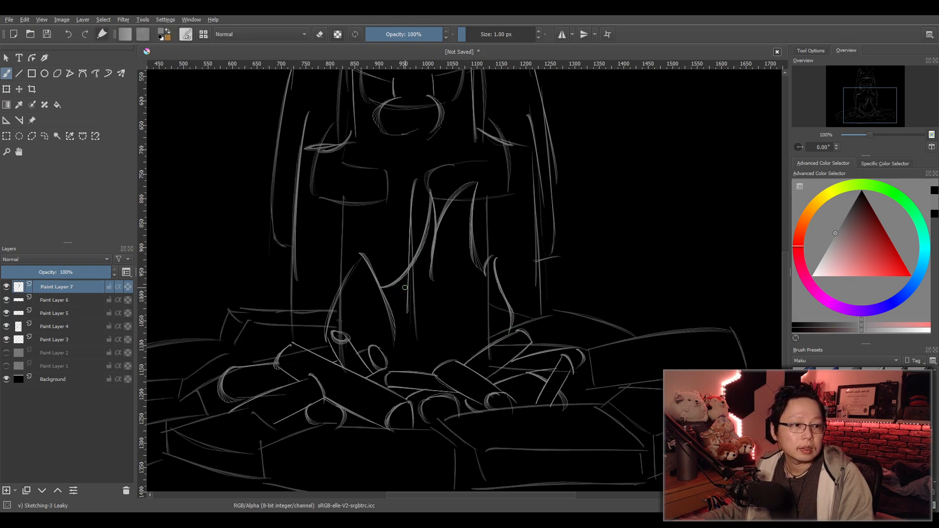
Sketch the inner flame edge curving from the middle of the fire down to the central logs.
left_click_drag(405, 275, 460, 345)
key("ctrl+z")
left_click_drag(410, 269, 469, 361)
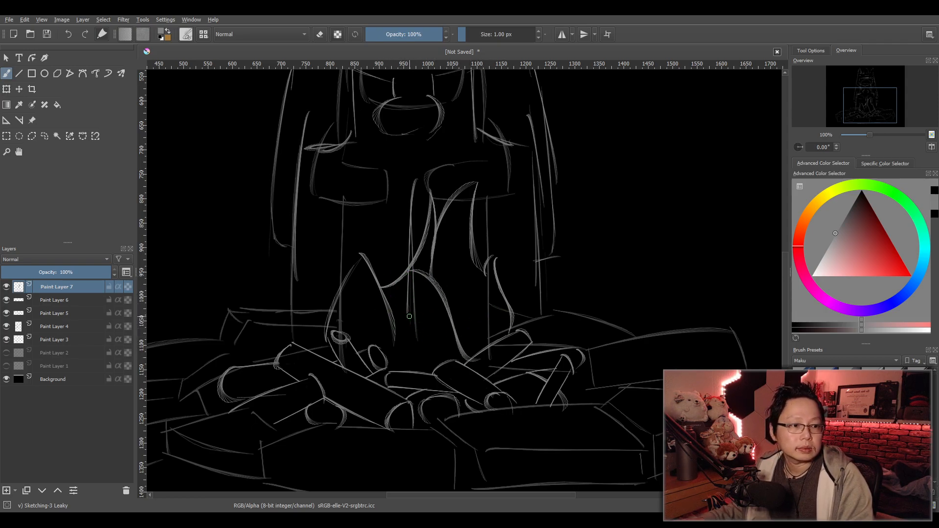
Sketch a small detached curved flame lick above the left flame, undoing the unsatisfactory strokes.
mouse_move(382, 249)
left_mouse_down()
mouse_move(386, 200)
mouse_move(381, 250)
mouse_move(379, 203)
mouse_move(396, 236)
left_mouse_up()
key("ctrl+z")
key("ctrl+z")
key("ctrl+z")
key("ctrl+z")
left_click_drag(379, 204, 389, 251)
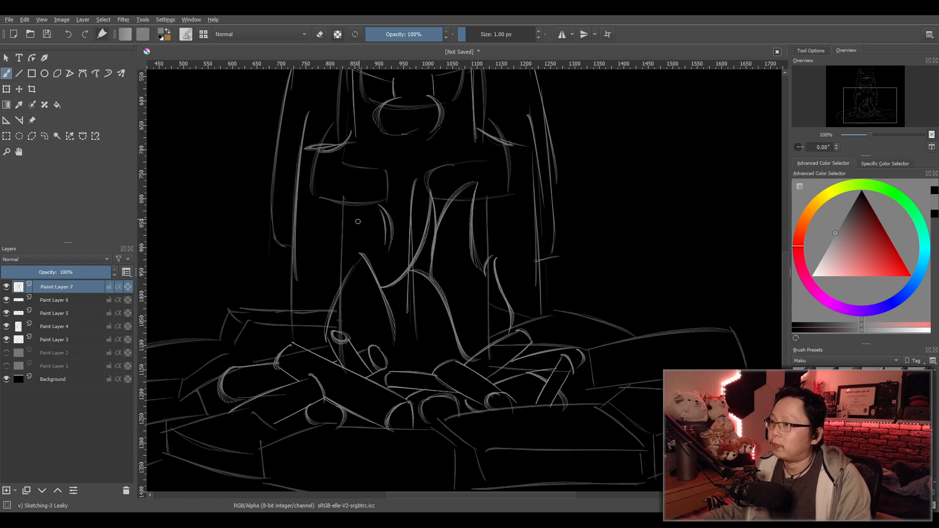
Sketch a thin flame wisp rising above the central flame towards the figure's face.
left_click_drag(432, 157, 435, 109)
key("ctrl+z")
left_click_drag(423, 158, 430, 114)
key("ctrl+z")
mouse_move(417, 179)
left_mouse_down()
mouse_move(396, 124)
mouse_move(412, 184)
left_mouse_up()
Draw small teardrop-shaped sparks scattered around and above the flames.
left_click_drag(494, 220, 495, 216)
left_click_drag(474, 126, 475, 145)
mouse_move(442, 111)
left_mouse_down()
mouse_move(440, 95)
mouse_move(447, 115)
left_mouse_up()
key("ctrl+z")
mouse_move(352, 200)
left_mouse_down()
mouse_move(347, 218)
mouse_move(350, 198)
left_mouse_up()
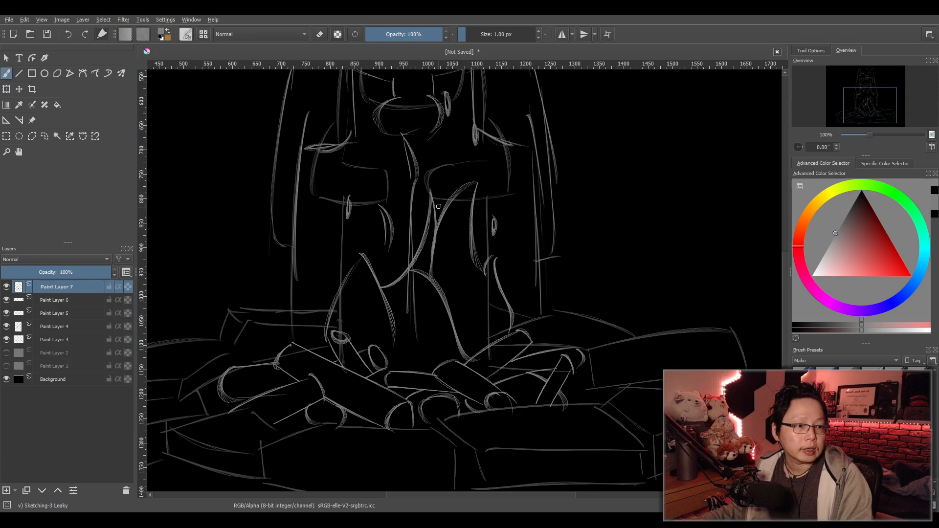
mouse_move(494, 165)
left_mouse_down()
mouse_move(497, 184)
mouse_move(485, 173)
left_mouse_up()
key("ctrl+z")
mouse_move(371, 139)
left_mouse_down()
mouse_move(372, 157)
mouse_move(372, 145)
left_mouse_up()
key("ctrl+z")
Check the contents of Paint Layers 5 and 6 through their visibility, and merge Paint Layer 6 down into Paint Layer 5.
scroll(442, 129, "down", 2)
mouse_move(510, 164)
left_mouse_down()
mouse_move(521, 252)
mouse_move(560, 214)
left_mouse_up()
scroll(520, 252, "up", 1)
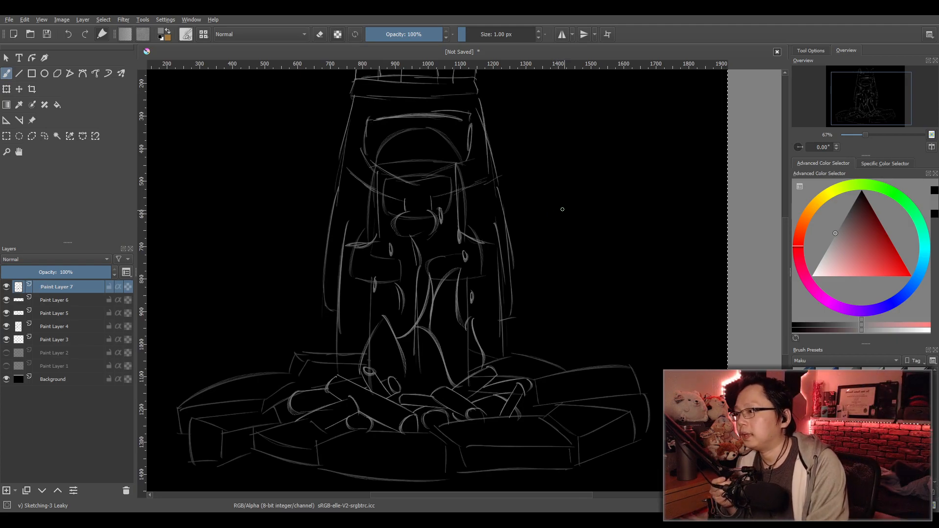
scroll(561, 251, "down", 3)
scroll(562, 253, "up", 3)
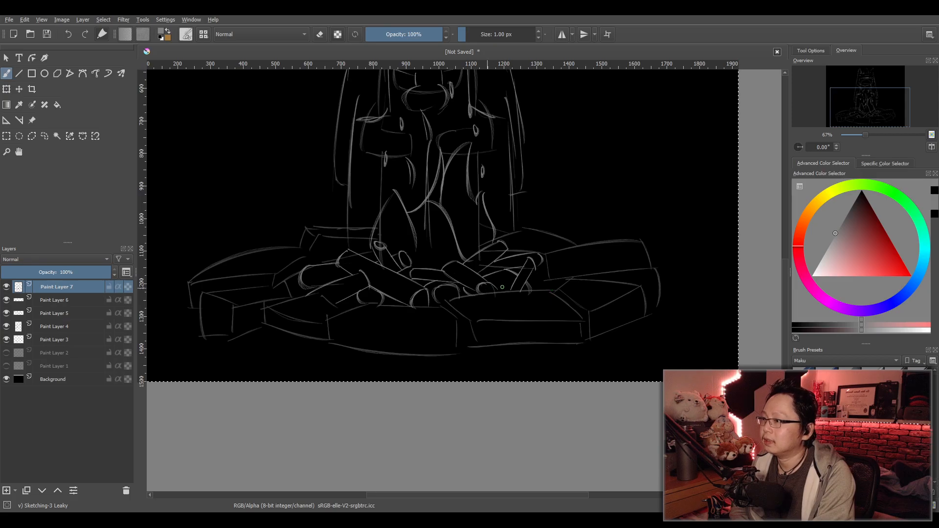
left_click(49, 314)
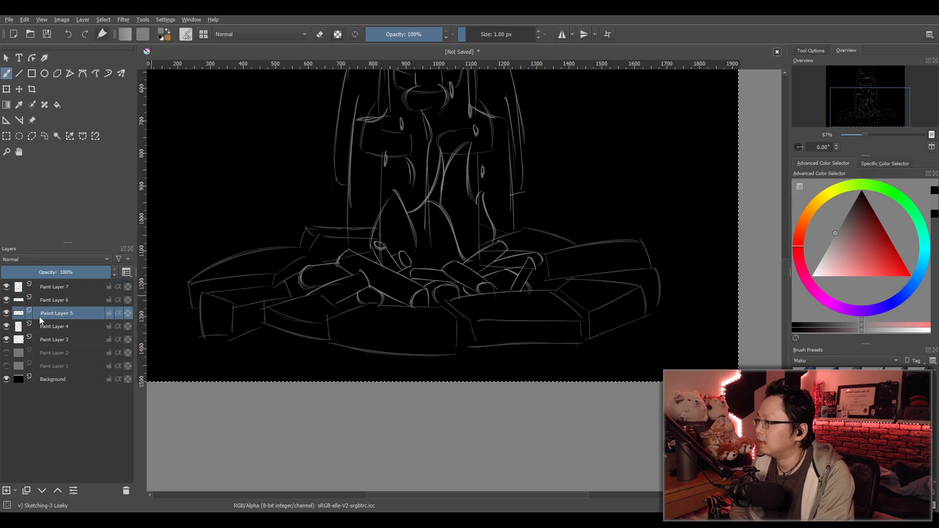
left_click(6, 315)
left_click(6, 315)
left_click(6, 299)
left_click(6, 300)
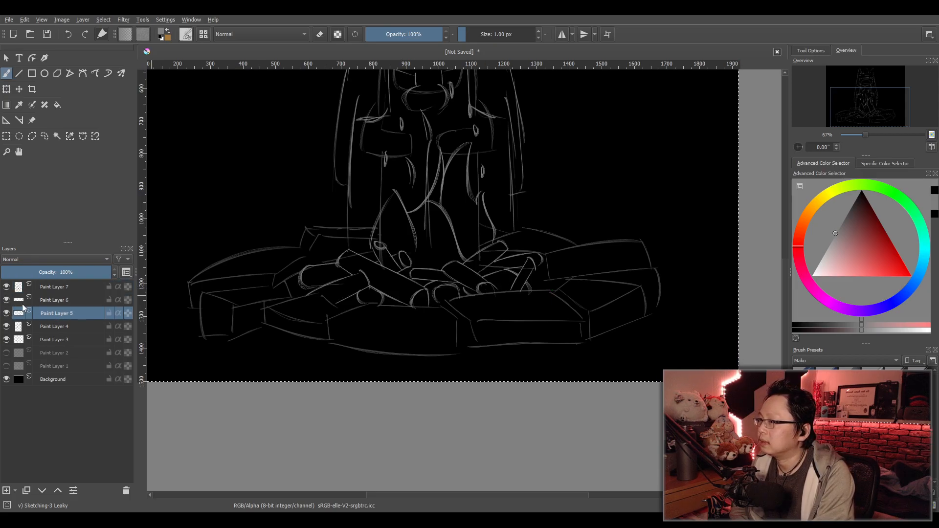
left_click(53, 302)
key("shift+Delete")
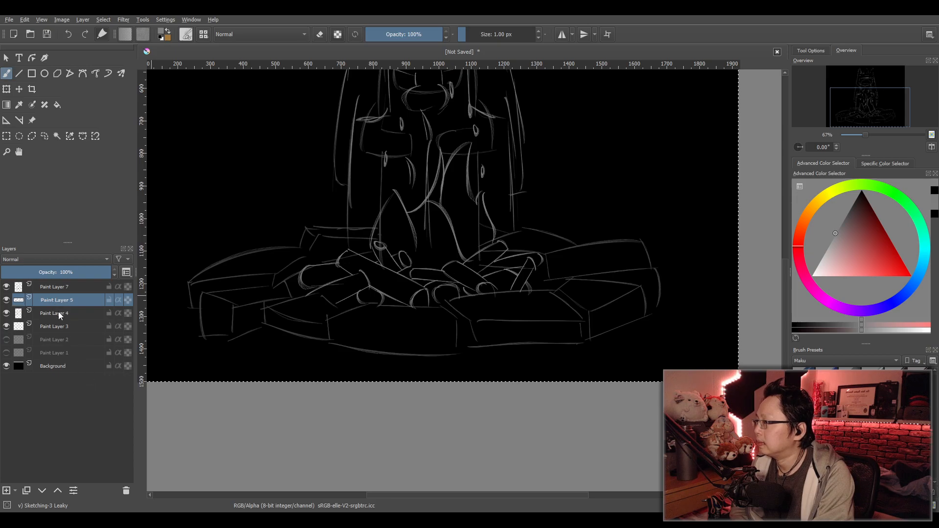
Hide and reshow Paint Layer 4 and Paint Layer 3 to check which part of the sketch each holds.
left_click(50, 313)
left_click(7, 313)
left_click(7, 314)
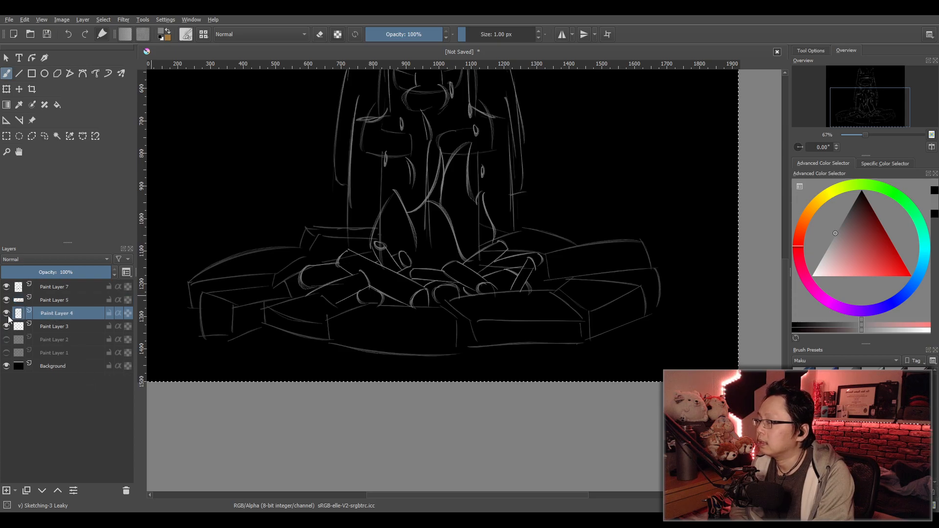
left_click(56, 327)
left_click(7, 327)
left_click(6, 328)
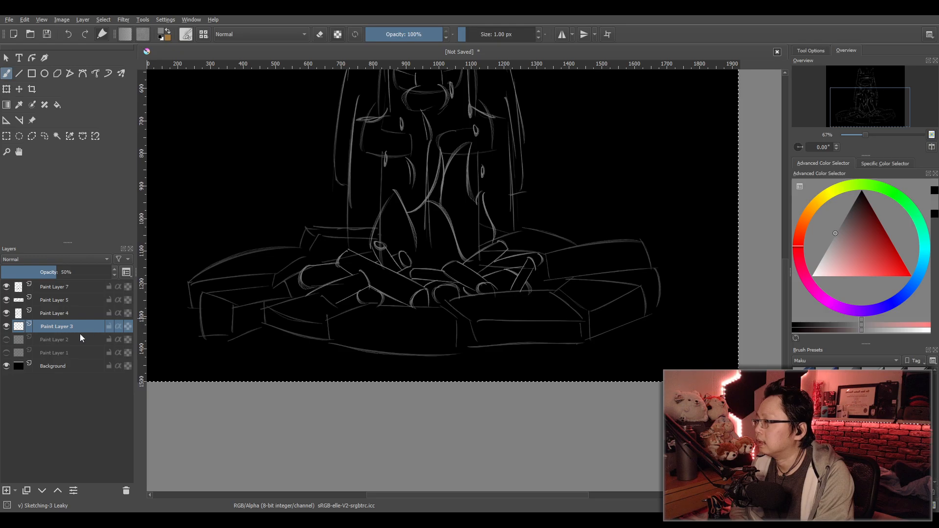
Select the whole stone ring and firewood area on Paint Layer 3 with a rectangular selection.
key("ctrl+r")
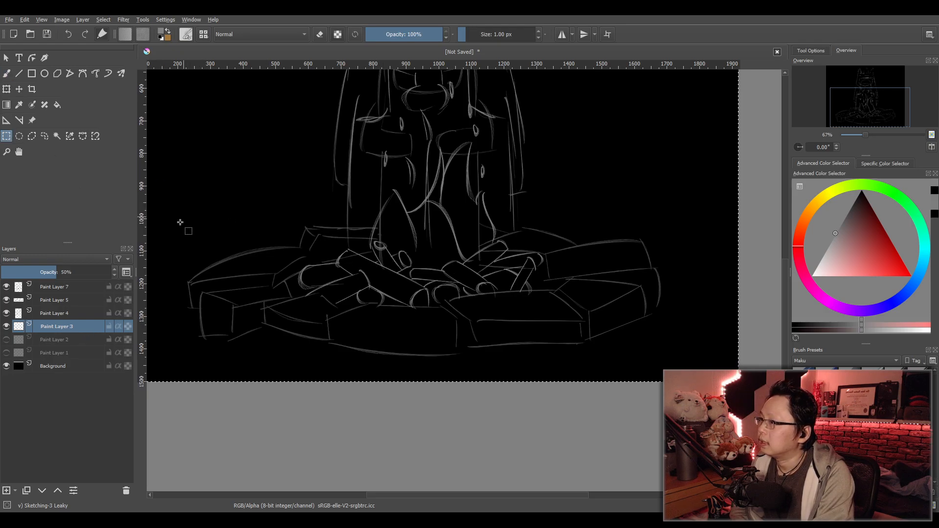
left_click_drag(175, 227, 554, 315)
left_click(696, 219)
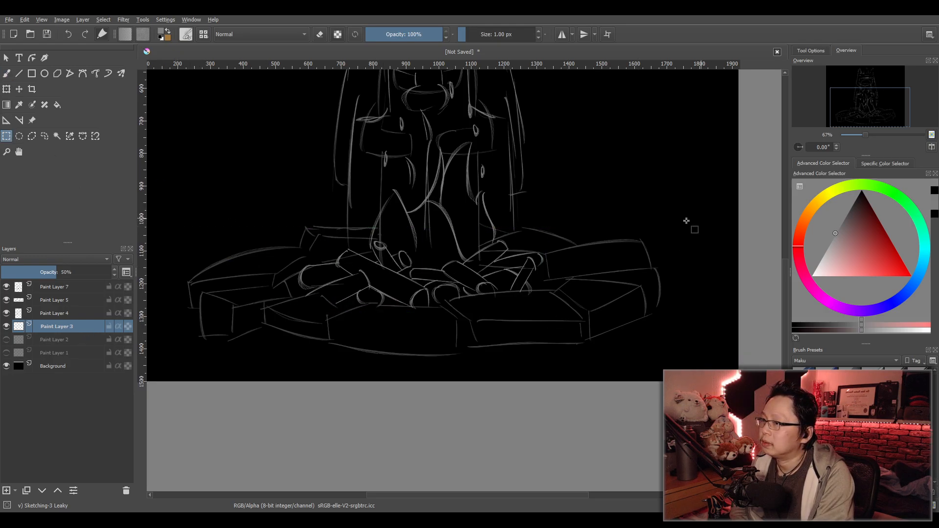
left_click_drag(176, 206, 697, 364)
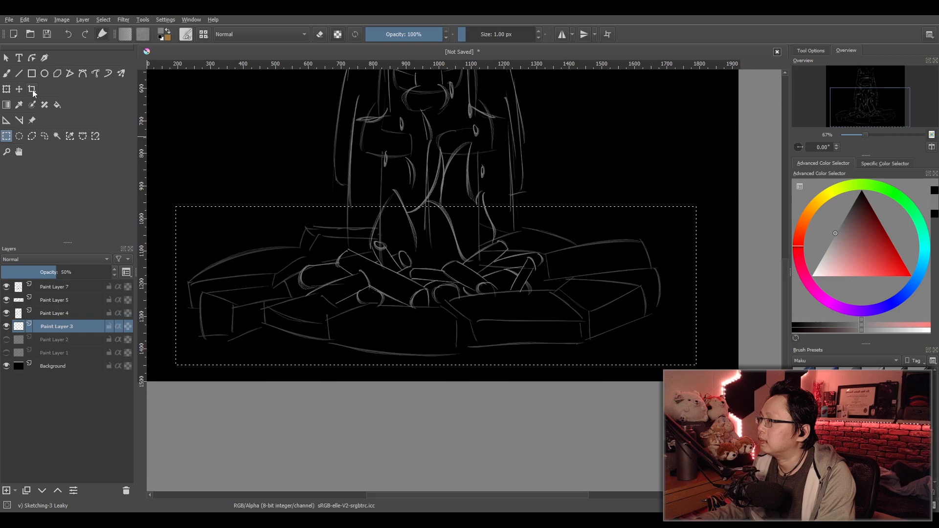
Stretch the selected stone ring vertically with the Transform tool until its frame reaches the canvas's lower edge.
left_click(6, 90)
left_click_drag(436, 365, 433, 380)
left_click_drag(530, 358, 529, 350)
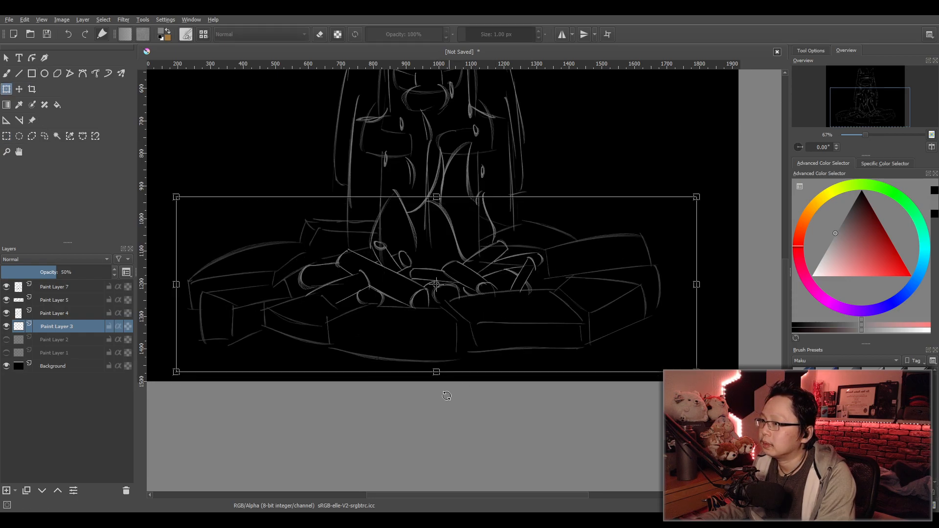
left_click_drag(436, 371, 432, 388)
mouse_move(553, 349)
left_mouse_down()
mouse_move(556, 340)
mouse_move(508, 380)
mouse_move(525, 399)
left_mouse_up()
scroll(557, 340, "down", 3)
scroll(571, 344, "up", 2)
Raise the opacity of Paint Layer 3 to 100%.
left_click(75, 289)
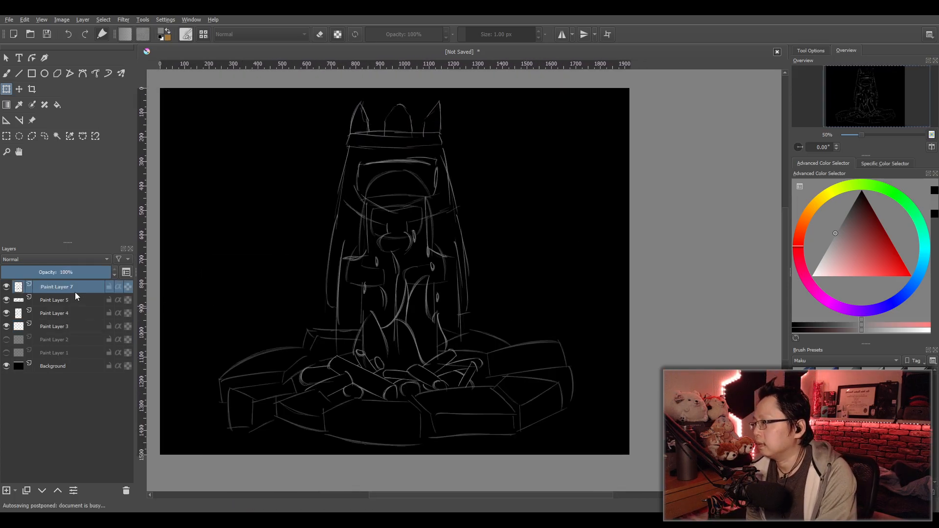
left_click(60, 301)
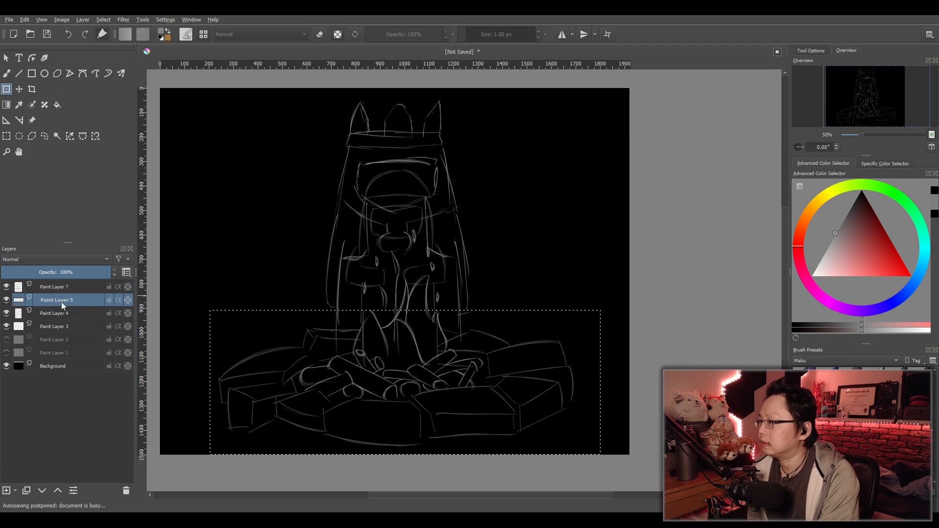
left_click(54, 313)
left_click(53, 326)
left_click_drag(92, 275, 117, 275)
left_click_drag(585, 295, 578, 271)
Finish the transform and remove the rectangular selection around the stone ring.
left_click(686, 281)
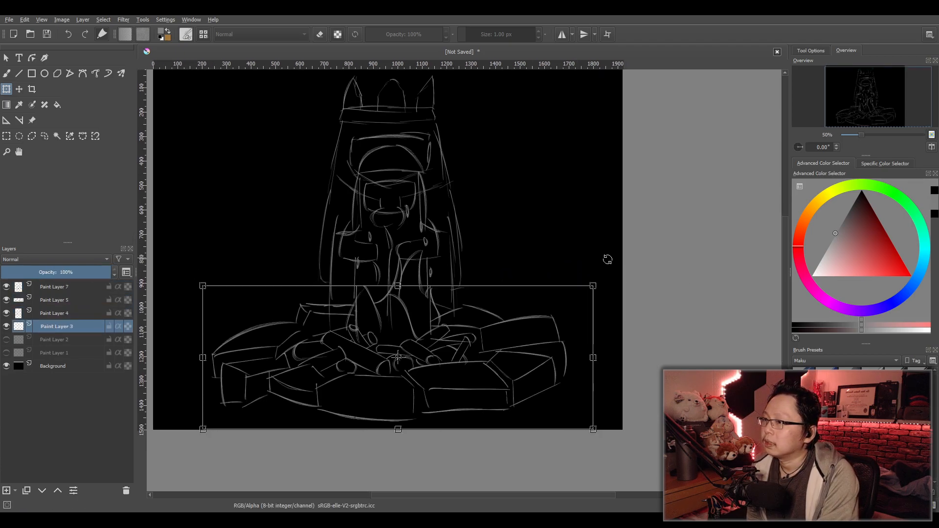
left_click(5, 136)
left_click_drag(448, 241, 485, 246)
left_click_drag(222, 93, 691, 454)
scroll(647, 425, "up", 1)
mouse_move(611, 418)
left_mouse_down()
mouse_move(650, 431)
mouse_move(621, 446)
mouse_move(611, 490)
left_mouse_up()
scroll(581, 413, "down", 1)
left_click_drag(587, 442, 582, 390)
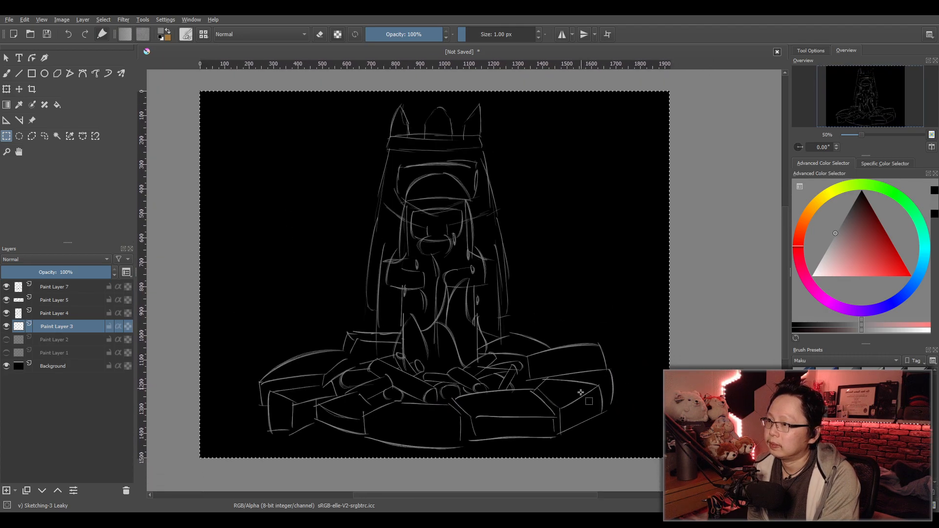
Examine the stretched stone ring, both within the whole composition and up close around the logs and flames.
scroll(580, 403, "up", 1)
scroll(579, 403, "down", 1)
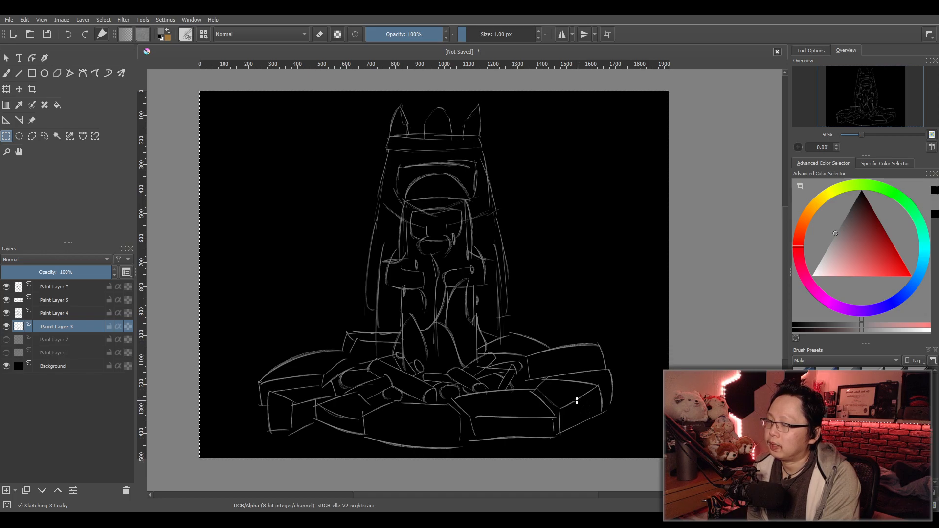
left_click_drag(581, 404, 584, 400)
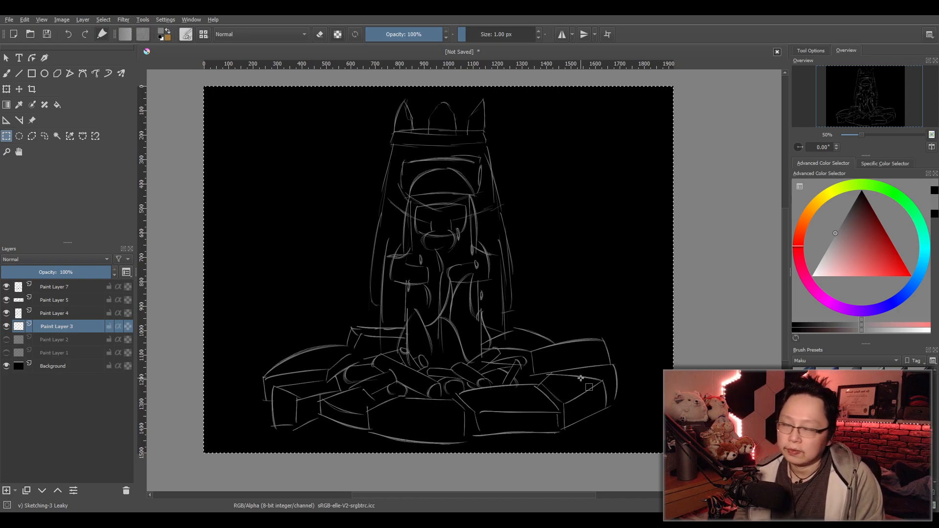
scroll(531, 377, "up", 1)
scroll(531, 377, "down", 1)
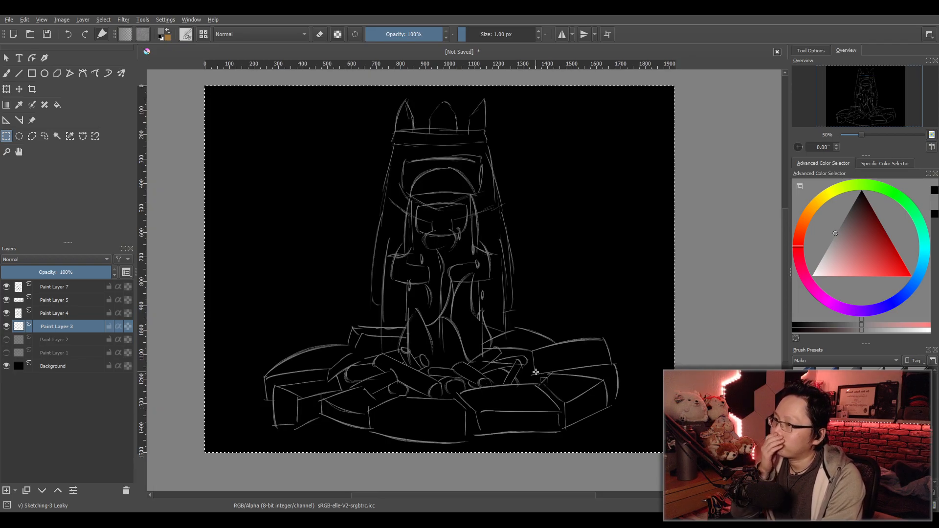
scroll(536, 372, "up", 1)
left_click_drag(537, 387, 567, 353)
scroll(537, 369, "up", 1)
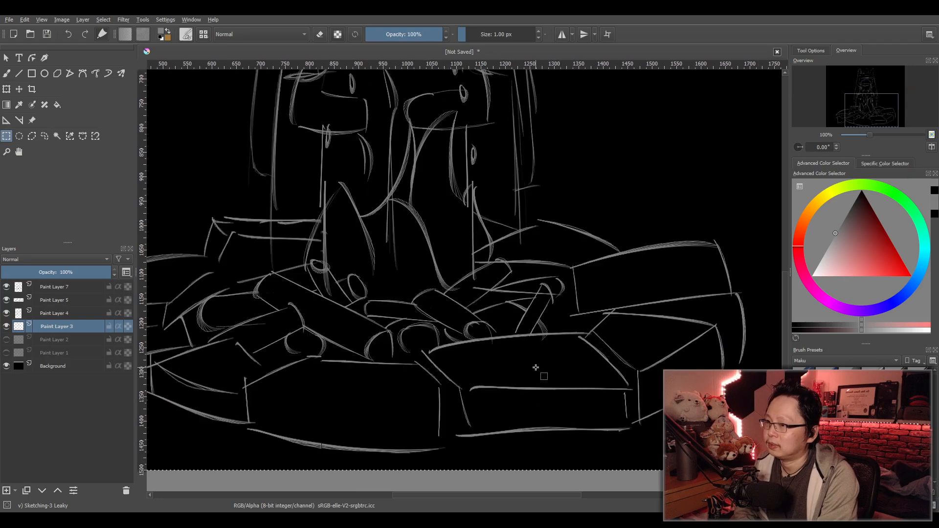
left_click_drag(500, 377, 547, 362)
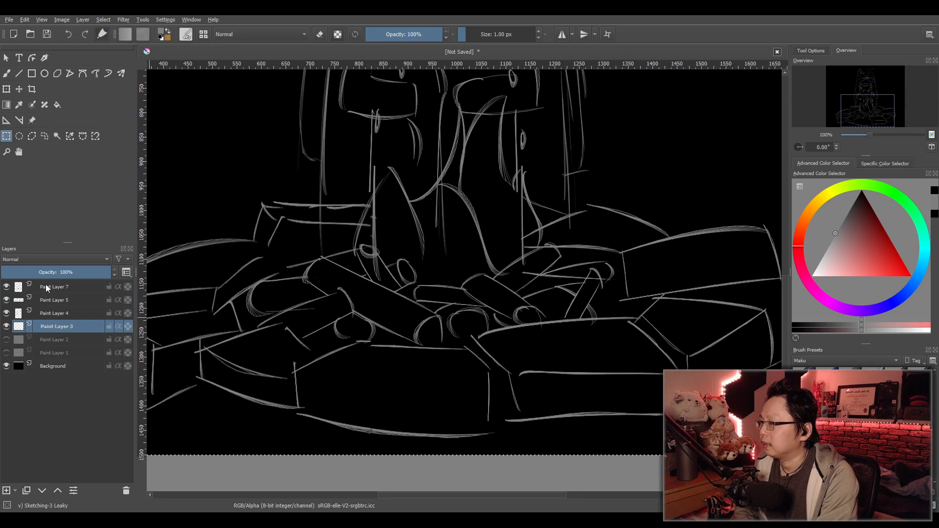
Check what Paint Layer 5 holds through its visibility, and hide the flames and sparks on Paint Layer 7.
left_click(47, 288)
left_click(6, 300)
left_click(6, 300)
left_click(6, 287)
left_click(6, 287)
left_click(6, 288)
left_click(6, 287)
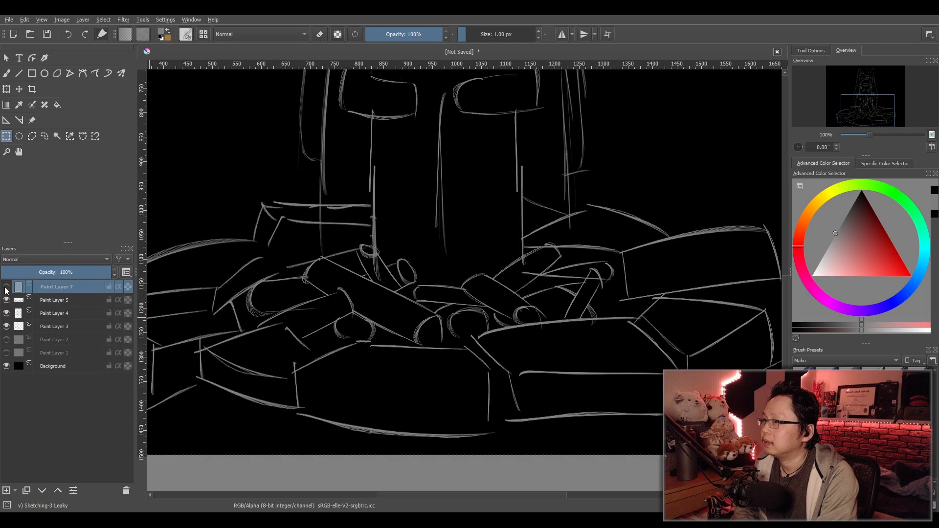
Hide the costume sketch on Paint Layer 4, leaving only the plain figure, logs and stones.
left_click(7, 313)
left_click(8, 315)
left_click(7, 315)
scroll(463, 344, "down", 2)
scroll(463, 344, "up", 1)
left_click_drag(409, 367, 472, 347)
scroll(463, 345, "up", 1)
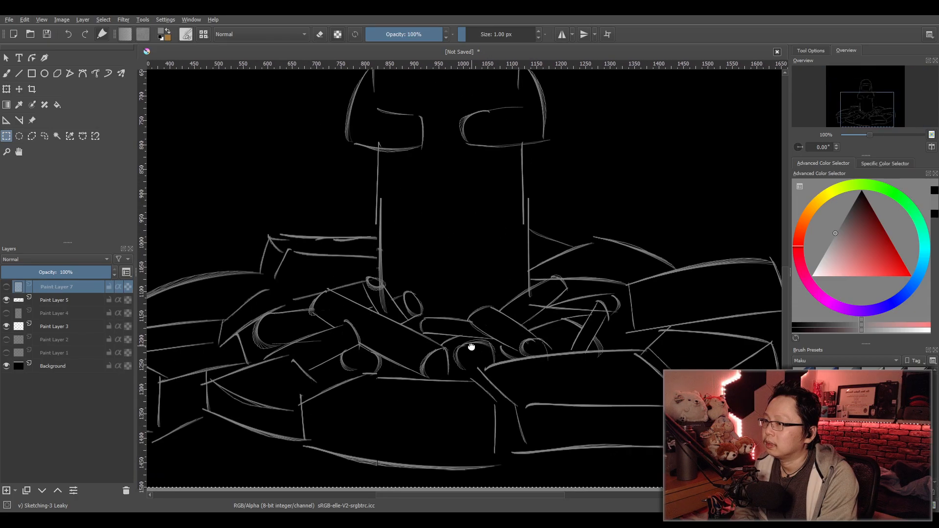
scroll(472, 347, "down", 1)
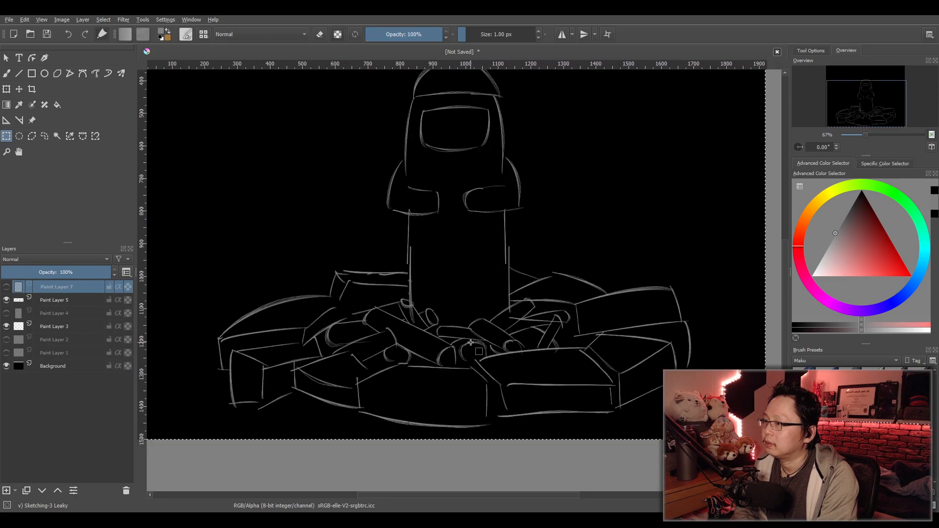
Add a new paint layer at the top of the stack and merge Paint Layer 5 down into Paint Layer 3.
left_click(6, 490)
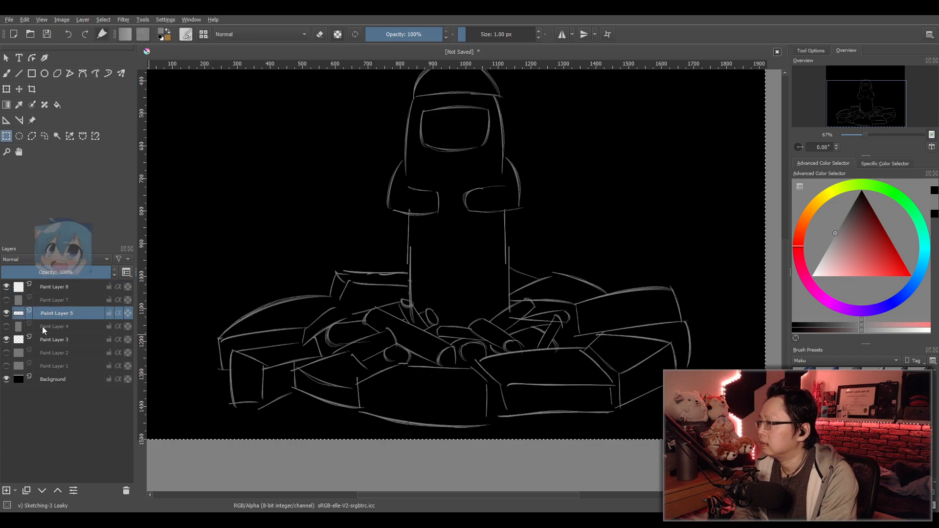
mouse_move(51, 314)
left_mouse_down()
mouse_move(51, 335)
mouse_move(66, 334)
left_mouse_up()
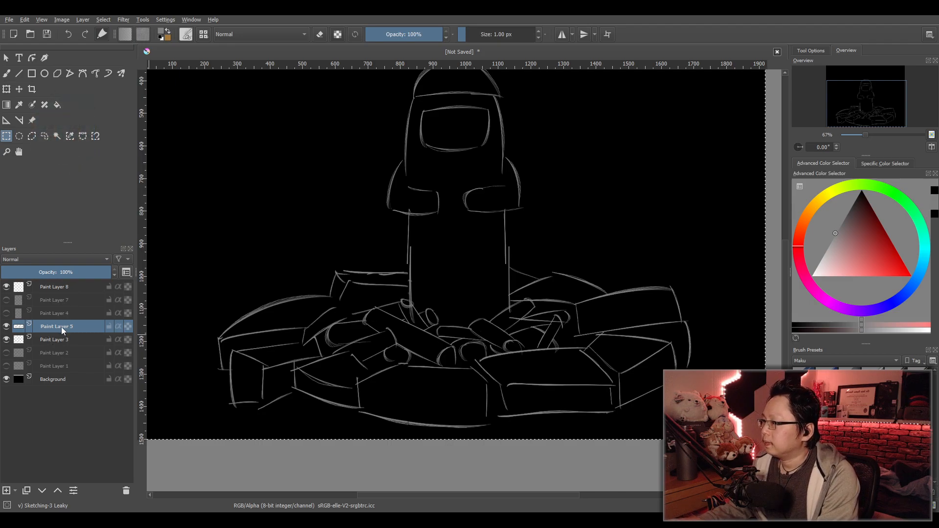
key("ctrl+e")
Lower the opacity of the merged Paint Layer 3 to 50%.
left_click_drag(96, 272, 56, 272)
left_click_drag(476, 307, 465, 312)
scroll(465, 303, "up", 1)
left_click_drag(477, 276, 458, 320)
mouse_move(479, 298)
left_mouse_down()
mouse_move(480, 327)
mouse_move(471, 314)
left_mouse_up()
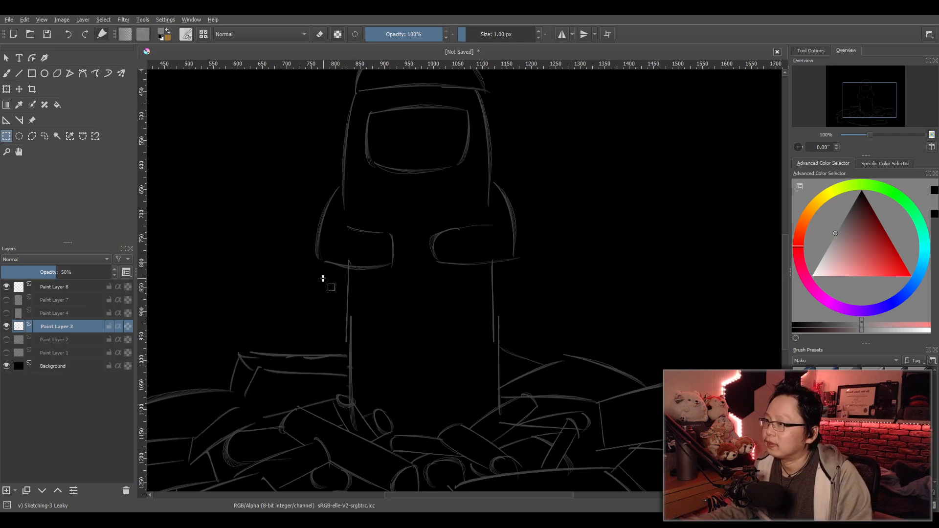
Switch to the freehand brush and make the empty Paint Layer 8 the drawing layer.
left_click(6, 73)
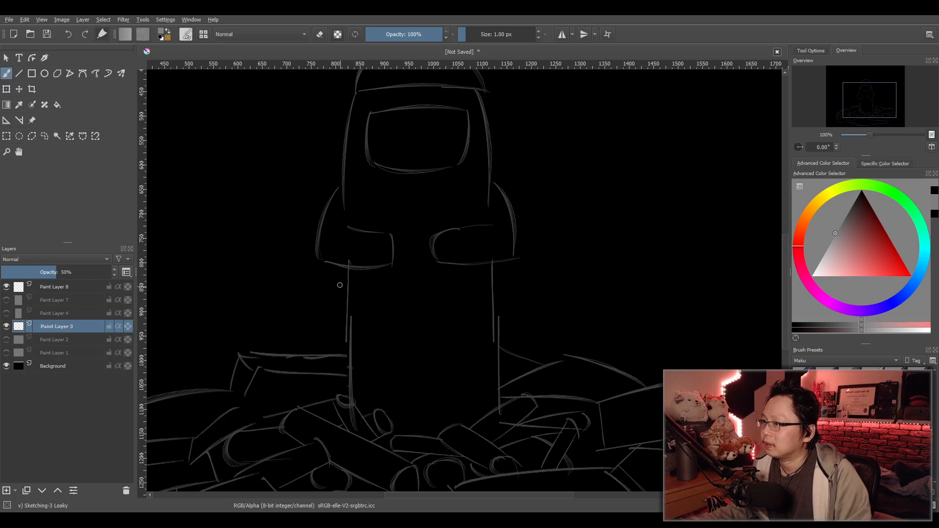
left_click_drag(347, 267, 347, 393)
key("ctrl+z")
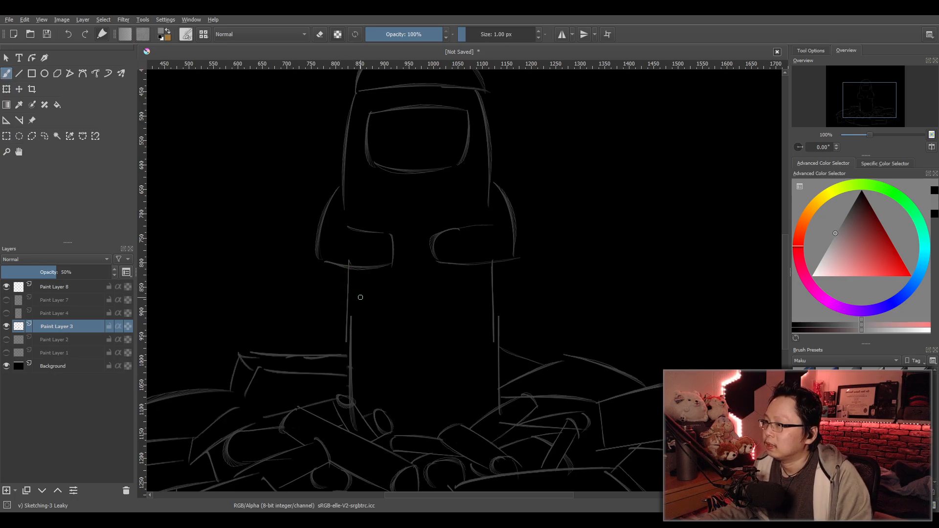
left_click(63, 288)
left_click_drag(346, 268, 348, 402)
key("ctrl+z")
left_click_drag(347, 267, 336, 386)
key("ctrl+z")
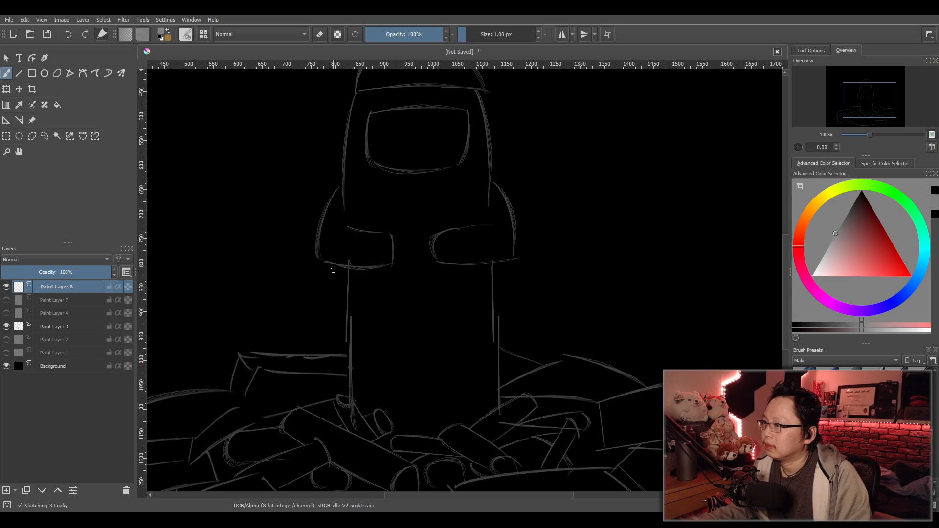
left_click_drag(333, 287, 335, 410)
key("ctrl+z")
left_click_drag(337, 265, 340, 392)
key("ctrl+z")
left_click_drag(329, 265, 335, 396)
key("ctrl+z")
left_click_drag(334, 264, 332, 412)
key("ctrl+z")
left_click_drag(335, 265, 332, 397)
left_click_drag(505, 260, 508, 428)
key("ctrl+z")
left_click_drag(506, 258, 515, 386)
key("ctrl+z")
key("ctrl+z")
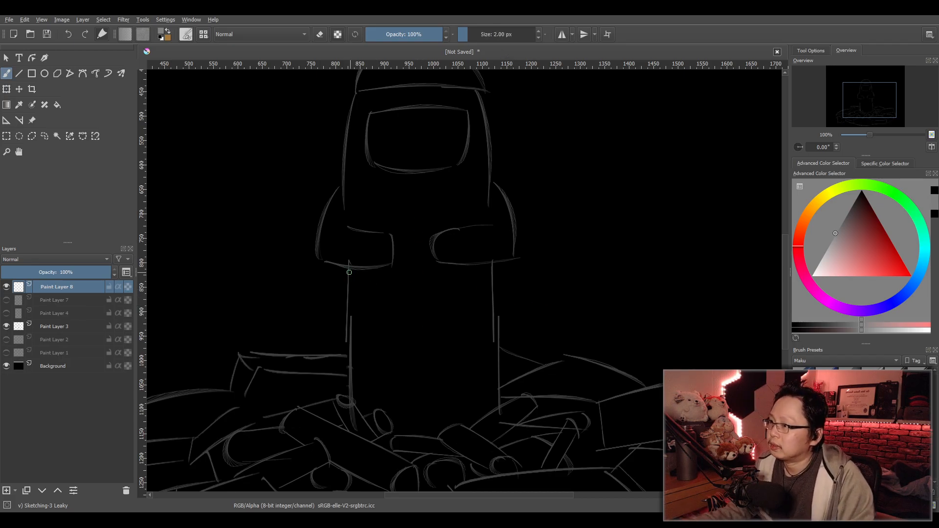
Draw both straight sides of the lower body from the hands down to the firewood with a 2 px brush, slightly outside the faint sketch.
left_click_drag(339, 265, 327, 401)
key("ctrl+z")
left_click_drag(340, 265, 340, 395)
key("ctrl+z")
left_click_drag(340, 265, 342, 395)
key("ctrl+z")
mouse_move(501, 262)
left_mouse_down()
mouse_move(503, 397)
mouse_move(508, 387)
left_mouse_up()
key("ctrl+z")
key("ctrl+z")
left_click_drag(502, 262, 502, 392)
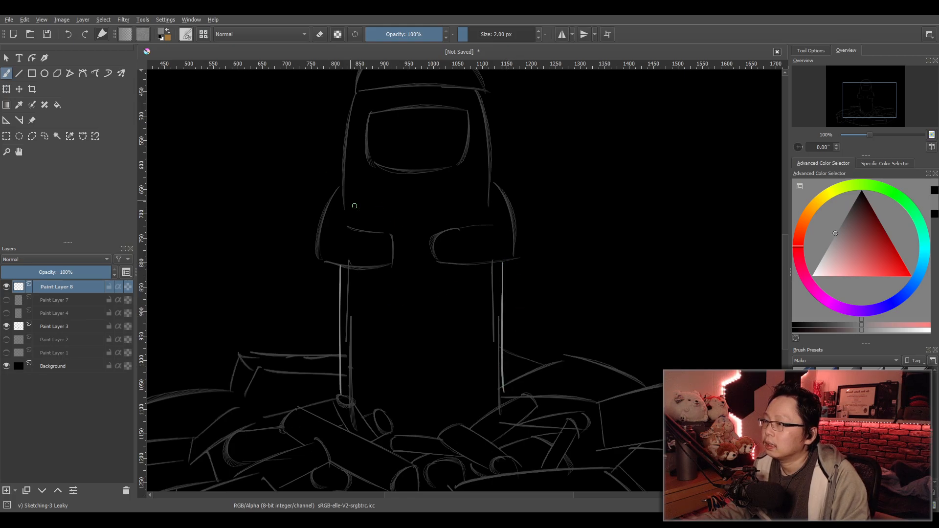
Trace the figure's left-side arm from the shoulder around the outer curve and under the rounded hand.
left_click_drag(341, 180, 316, 262)
key("ctrl+z")
mouse_move(341, 182)
left_mouse_down()
mouse_move(317, 258)
mouse_move(380, 267)
left_mouse_up()
key("ctrl+z")
left_click_drag(322, 256, 390, 267)
left_click_drag(391, 232, 388, 268)
key("ctrl+z")
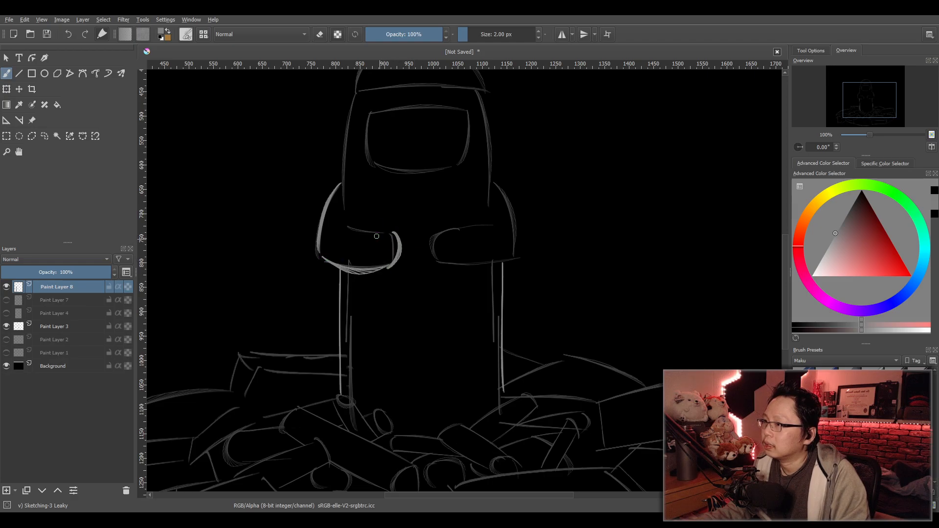
Close the top of the left-side hand and trace the right-side arm and hand to match.
mouse_move(347, 226)
left_mouse_down()
mouse_move(395, 234)
mouse_move(439, 265)
left_mouse_up()
key("ctrl+z")
mouse_move(445, 229)
left_mouse_down()
mouse_move(458, 266)
mouse_move(449, 278)
mouse_move(441, 272)
mouse_move(512, 257)
left_mouse_up()
left_click_drag(496, 180, 517, 261)
key("ctrl+z")
key("ctrl+z")
left_click_drag(495, 179, 515, 259)
key("ctrl+z")
mouse_move(447, 230)
left_mouse_down()
mouse_move(488, 226)
mouse_move(530, 243)
mouse_move(520, 256)
left_mouse_up()
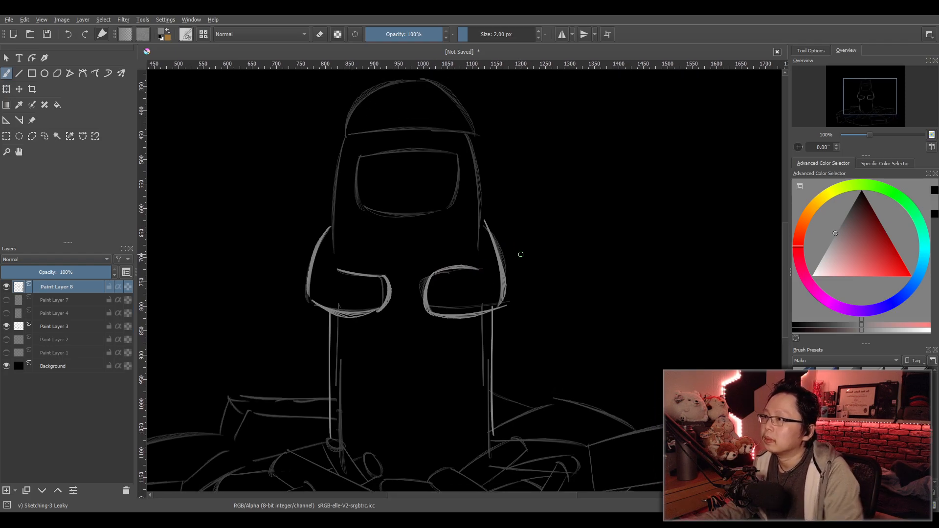
Draw the left side of the upper body from the helmet line down to the shoulder, just outside the sketch.
left_click_drag(341, 143, 334, 254)
key("ctrl+z")
left_click_drag(342, 133, 328, 244)
key("ctrl+z")
left_click_drag(337, 141, 329, 247)
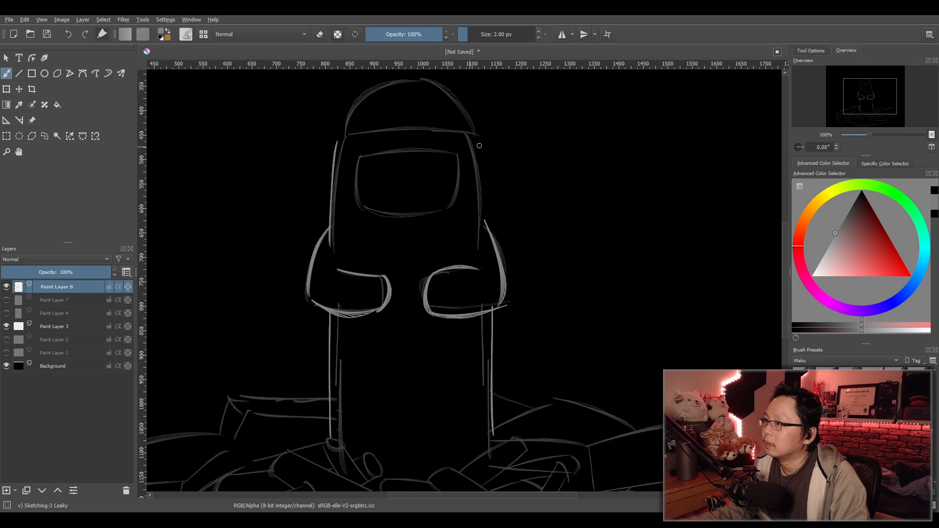
Draw the right side of the upper body from the helmet line down to the shoulder, mirroring the other side.
left_click_drag(478, 136, 488, 249)
key("ctrl+z")
left_click_drag(480, 141, 491, 243)
key("ctrl+z")
left_click_drag(478, 142, 484, 250)
key("ctrl+z")
key("e")
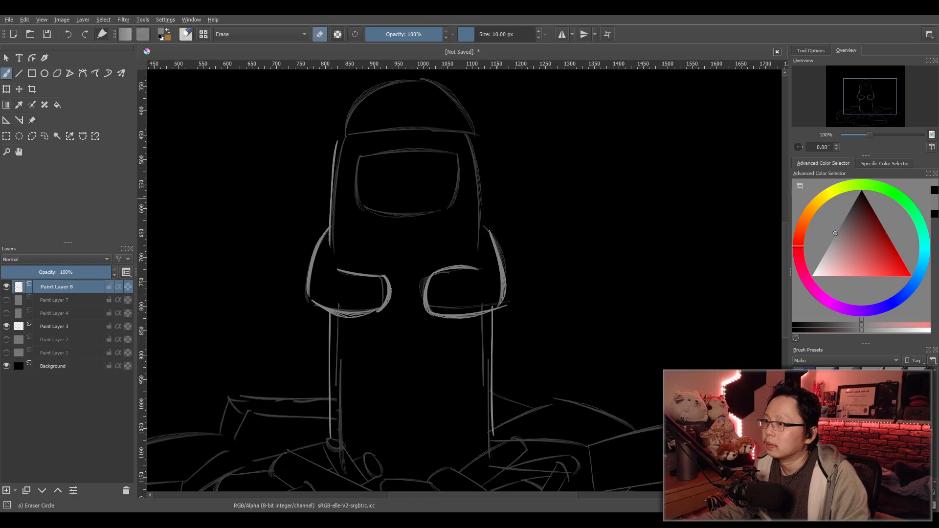
key("e")
mouse_move(489, 147)
left_mouse_down()
mouse_move(492, 261)
mouse_move(487, 209)
mouse_move(488, 244)
left_mouse_up()
key("ctrl+z")
key("ctrl+z")
left_click_drag(483, 146, 492, 201)
Draw a gently arched line across the head above the face opening, joining the two body sides.
left_click_drag(339, 141, 482, 142)
key("ctrl+z")
left_click_drag(338, 142, 483, 145)
key("ctrl+z")
mouse_move(335, 143)
left_mouse_down()
mouse_move(368, 132)
mouse_move(478, 149)
left_mouse_up()
key("ctrl+z")
mouse_move(336, 141)
left_mouse_down()
mouse_move(366, 133)
mouse_move(486, 141)
left_mouse_up()
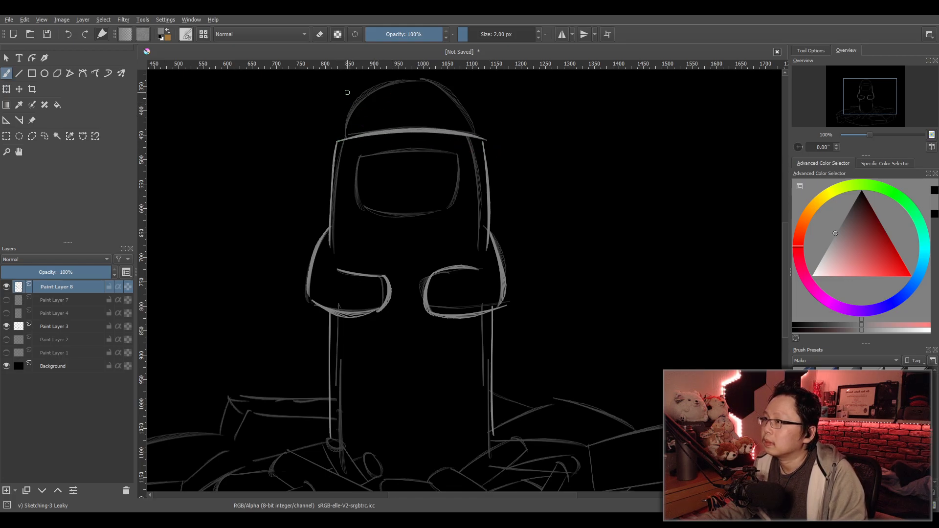
left_click_drag(425, 165, 432, 307)
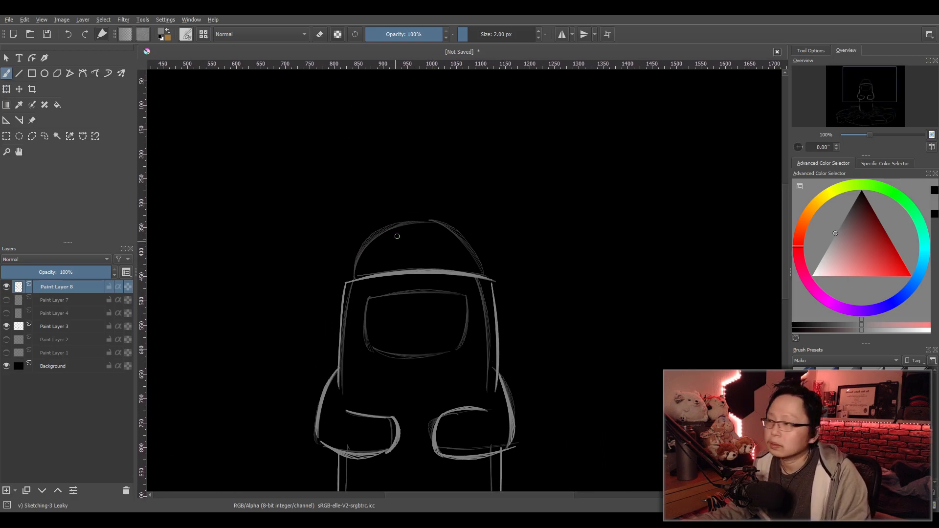
left_click_drag(345, 285, 398, 218)
key("ctrl+z")
mouse_move(345, 283)
left_mouse_down()
mouse_move(399, 206)
mouse_move(457, 206)
left_mouse_up()
key("ctrl+z")
mouse_move(392, 210)
left_mouse_down()
mouse_move(458, 208)
mouse_move(492, 282)
left_mouse_up()
key("ctrl+z")
left_click_drag(449, 206, 496, 284)
key("ctrl+z")
left_click_drag(450, 205, 492, 281)
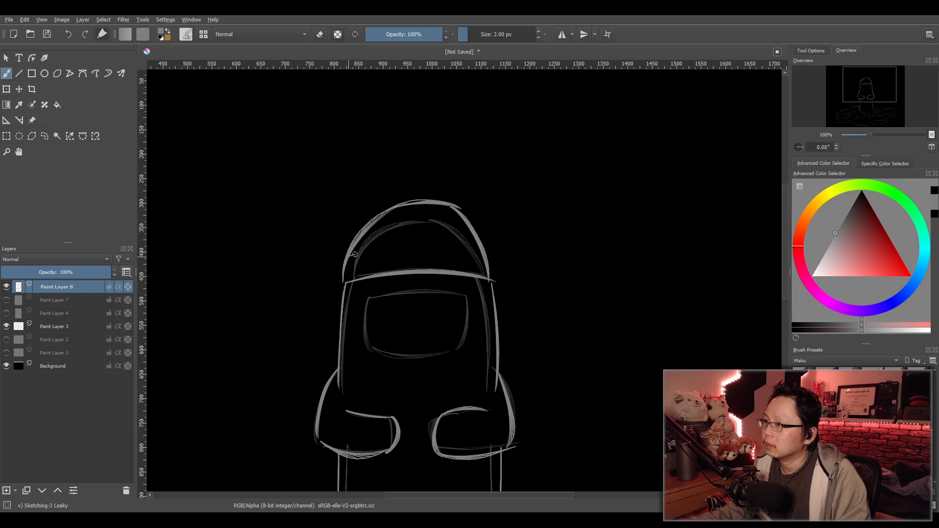
key("ctrl+z")
key("ctrl+z")
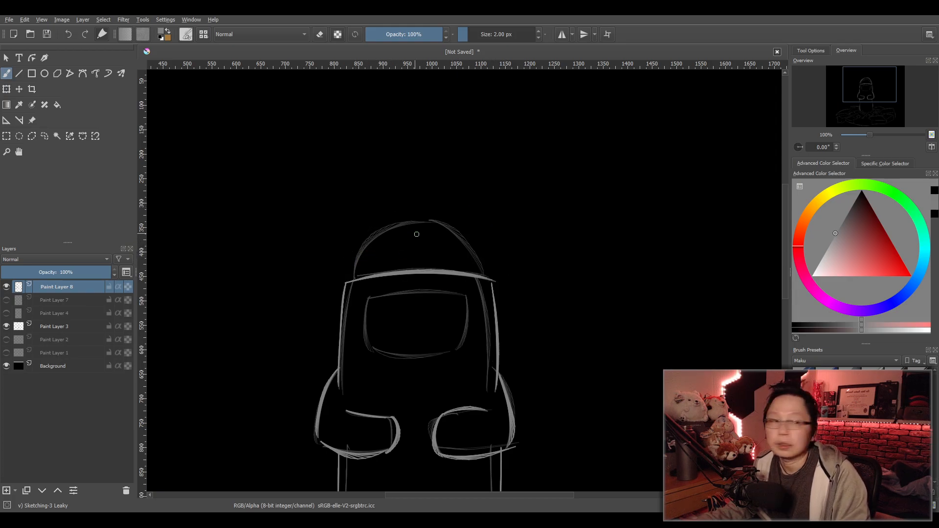
Draw a smooth rounded dome over the head, slightly larger than the sketched one, ending at both ends of the arched line.
mouse_move(343, 281)
left_mouse_down()
mouse_move(346, 256)
mouse_move(399, 200)
mouse_move(470, 214)
mouse_move(495, 283)
left_mouse_up()
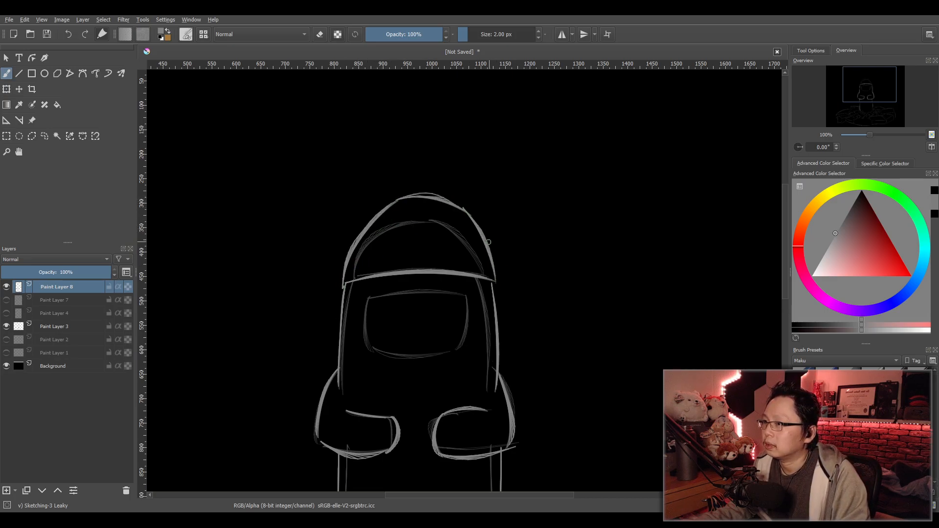
left_click_drag(350, 259, 487, 255)
key("ctrl+z")
left_click_drag(354, 255, 502, 251)
key("ctrl+z")
left_click_drag(362, 252, 473, 246)
key("ctrl+z")
key("ctrl+z")
key("ctrl+z")
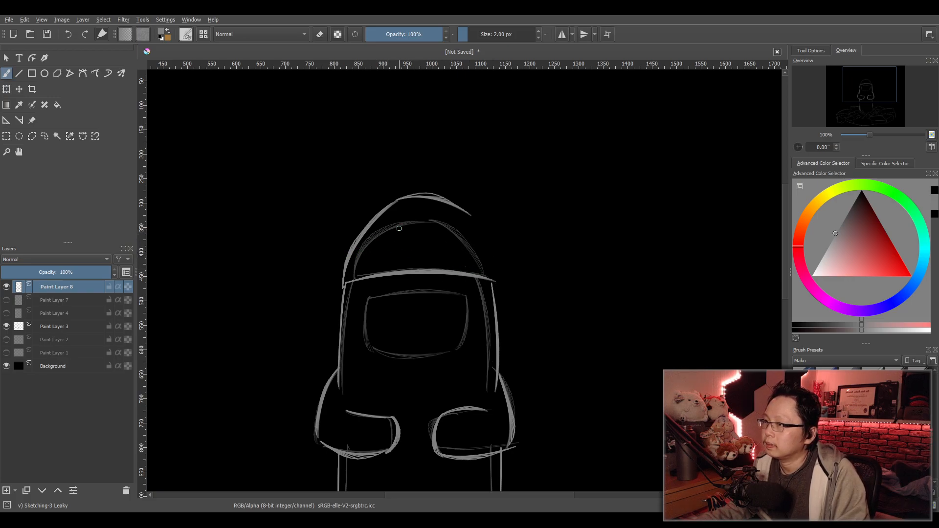
key("ctrl+z")
mouse_move(345, 284)
left_mouse_down()
mouse_move(382, 220)
mouse_move(496, 283)
left_mouse_up()
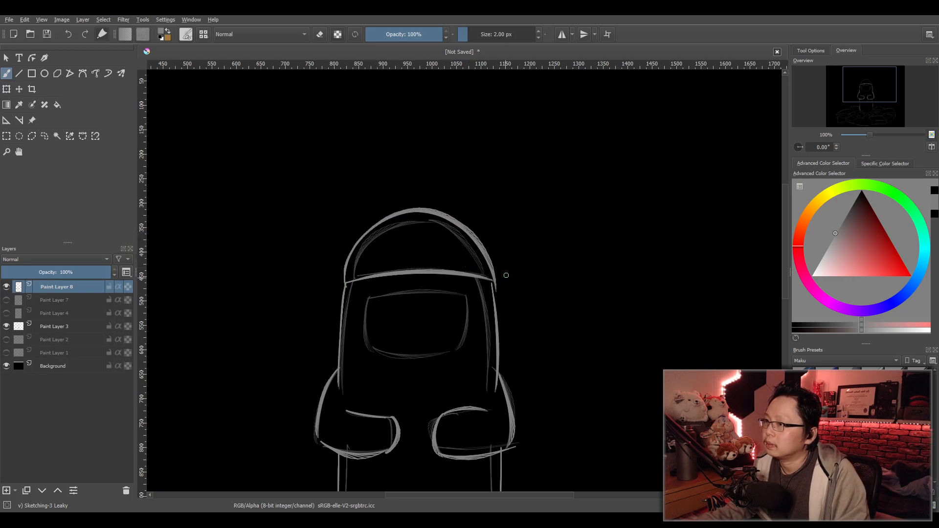
Draw a second arched line across the dome, just above and parallel to the first, forming a headband.
left_click_drag(349, 263, 481, 247)
key("ctrl+z")
left_click_drag(347, 267, 513, 252)
key("ctrl+z")
left_click_drag(358, 264, 500, 267)
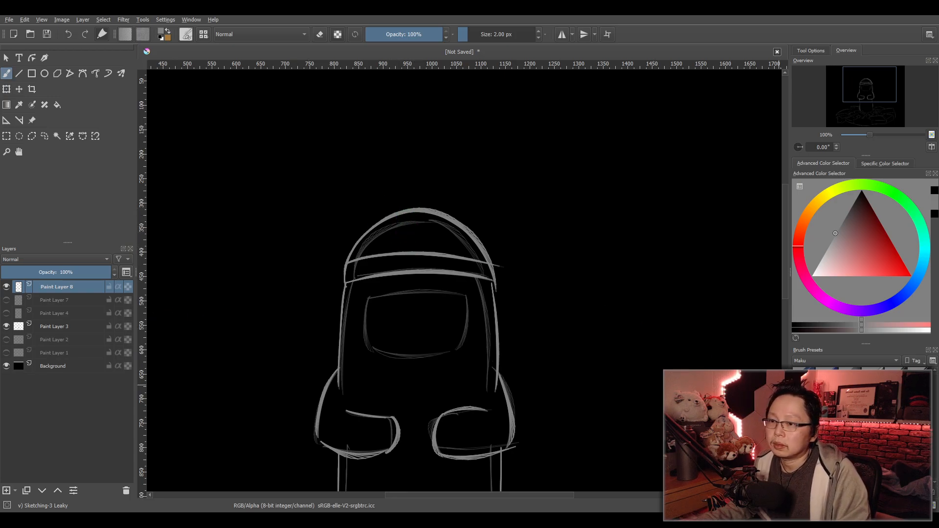
Set the eraser size to 20 px and erase the middle of the dome's top, leaving a gap.
key("e")
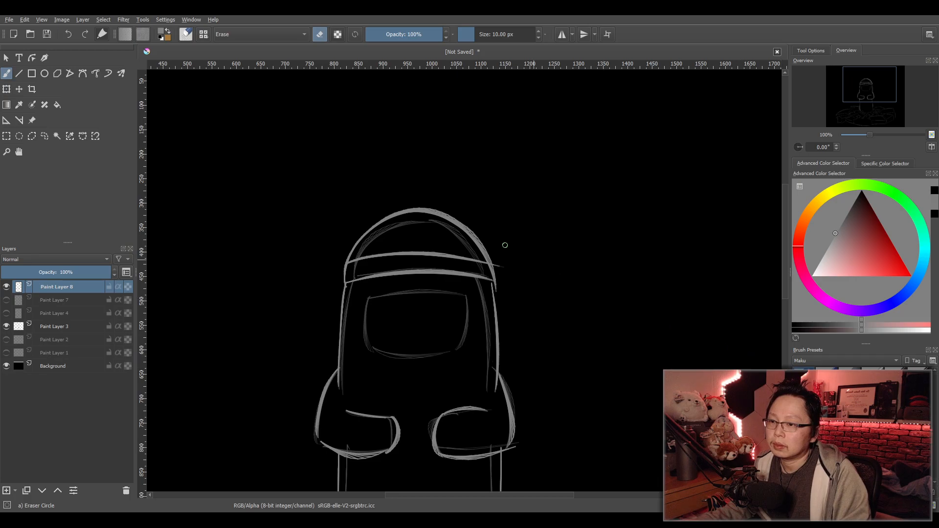
left_click(504, 34)
type("20")
key("Return")
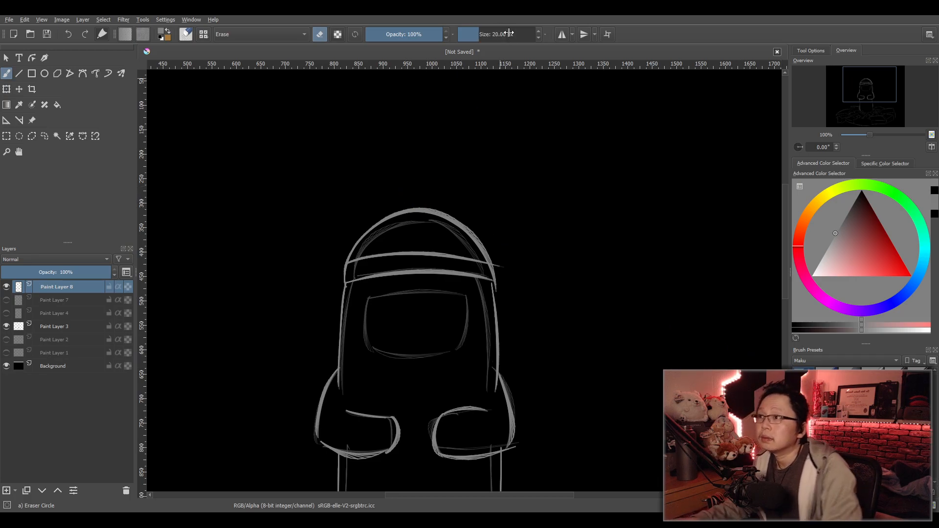
mouse_move(390, 215)
left_mouse_down()
mouse_move(434, 206)
mouse_move(453, 221)
left_mouse_up()
key("ctrl+z")
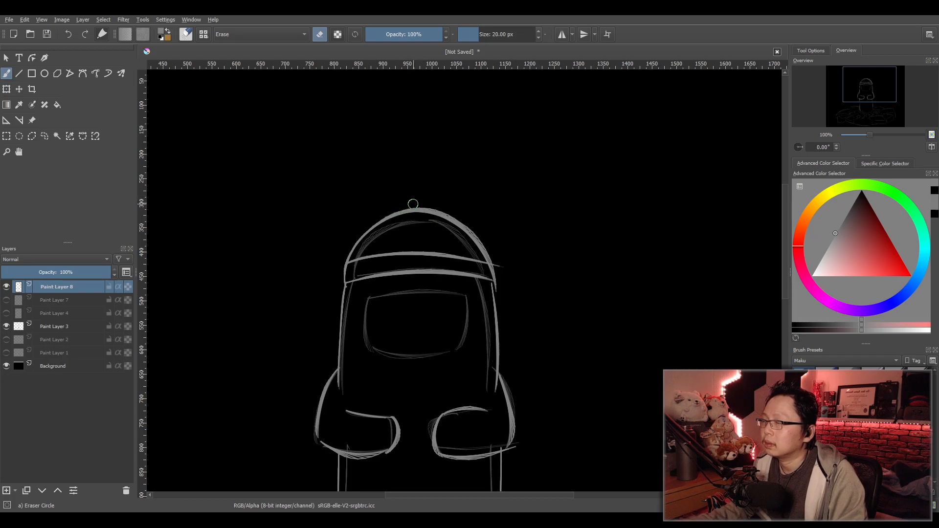
mouse_move(416, 210)
left_mouse_down()
mouse_move(400, 214)
mouse_move(434, 214)
left_mouse_up()
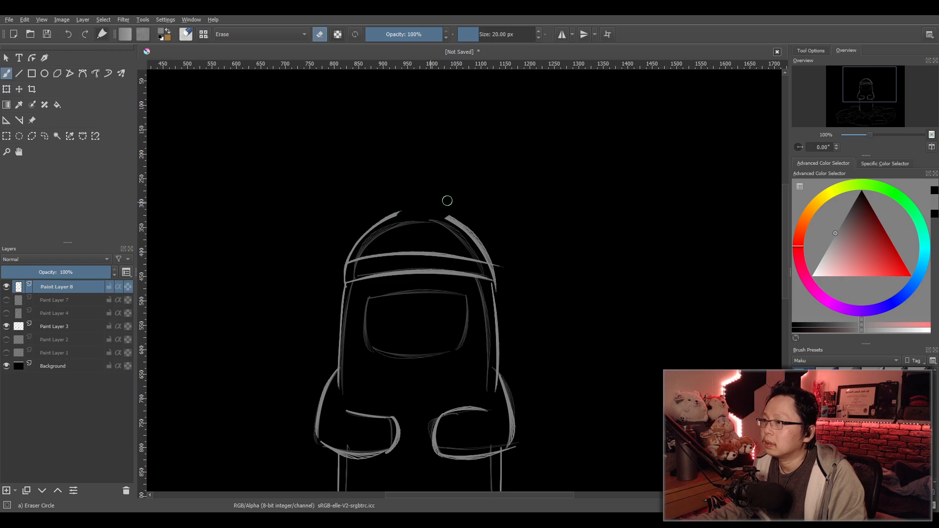
With the sketching brush, draw a pointed teardrop ornament in the gap, from above the dome down to the headband.
key("slash")
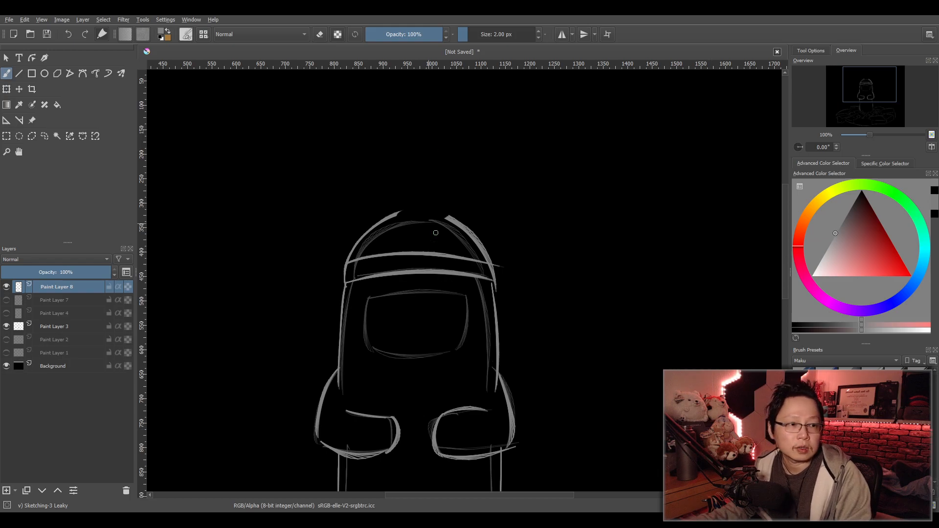
left_click_drag(407, 190, 397, 230)
key("ctrl+z")
mouse_move(411, 190)
left_mouse_down()
mouse_move(395, 221)
mouse_move(417, 250)
left_mouse_up()
key("ctrl+z")
key("ctrl+z")
left_click_drag(444, 216, 422, 249)
key("ctrl+z")
key("ctrl+z")
left_click_drag(421, 184, 443, 215)
left_click_drag(420, 182, 404, 198)
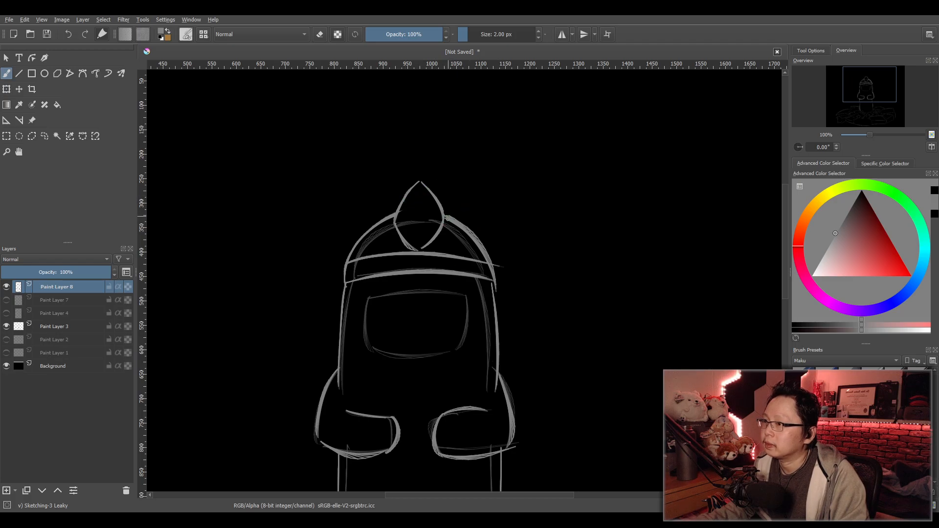
Trace the left side and the nearly flat bottom edge of the face opening, joined by a rounded corner.
scroll(489, 248, "down", 3)
left_click_drag(480, 317, 471, 275)
scroll(466, 298, "up", 2)
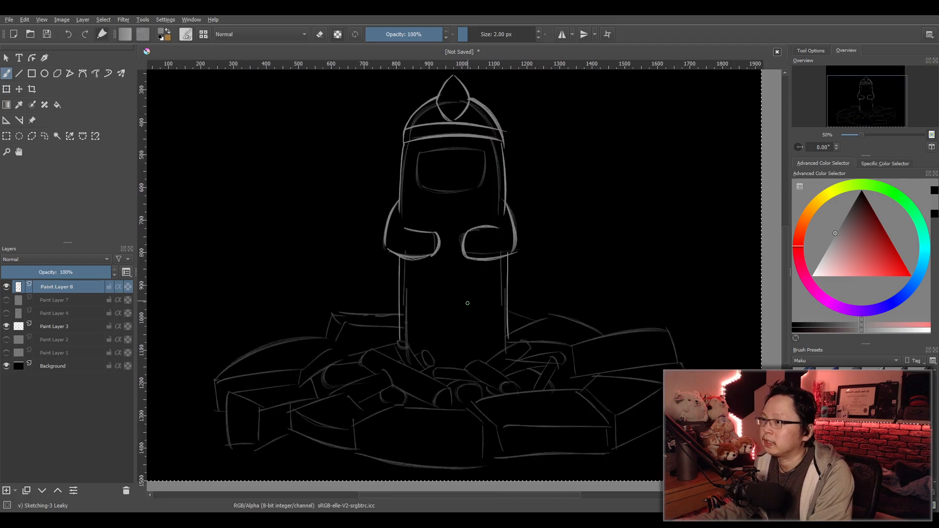
scroll(478, 281, "up", 2)
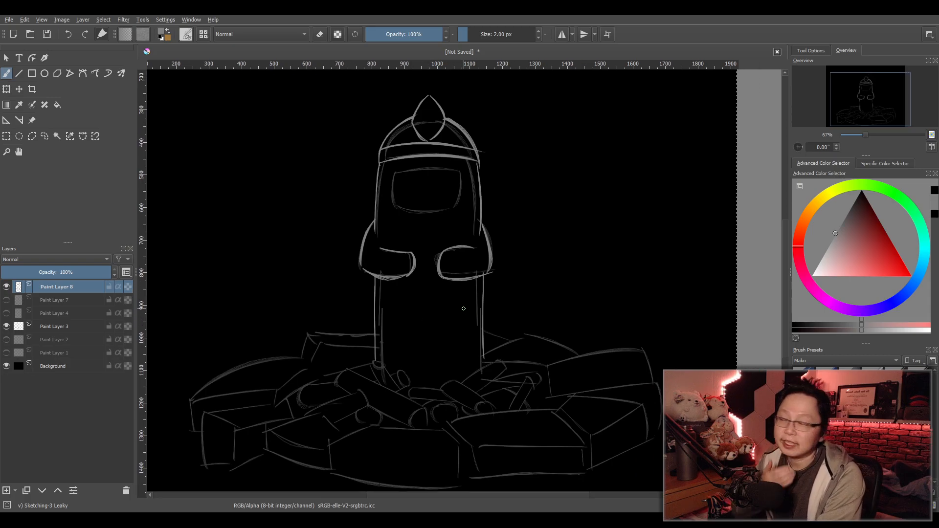
left_click_drag(463, 294, 476, 341)
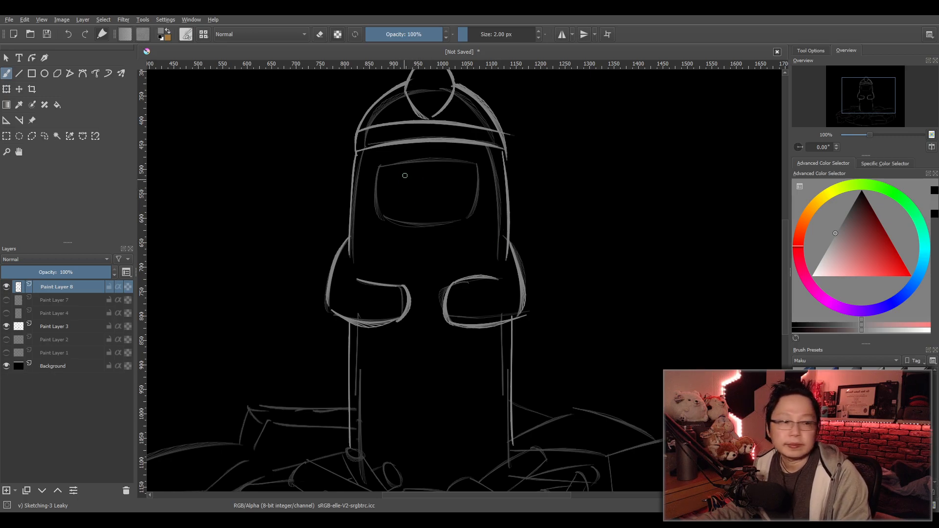
mouse_move(381, 167)
left_mouse_down()
mouse_move(391, 221)
mouse_move(484, 221)
left_mouse_up()
key("ctrl+z")
mouse_move(391, 221)
left_mouse_down()
mouse_move(450, 225)
mouse_move(464, 215)
left_mouse_up()
left_click_drag(477, 165, 462, 213)
key("ctrl+z")
key("ctrl+z")
left_click_drag(393, 220, 462, 226)
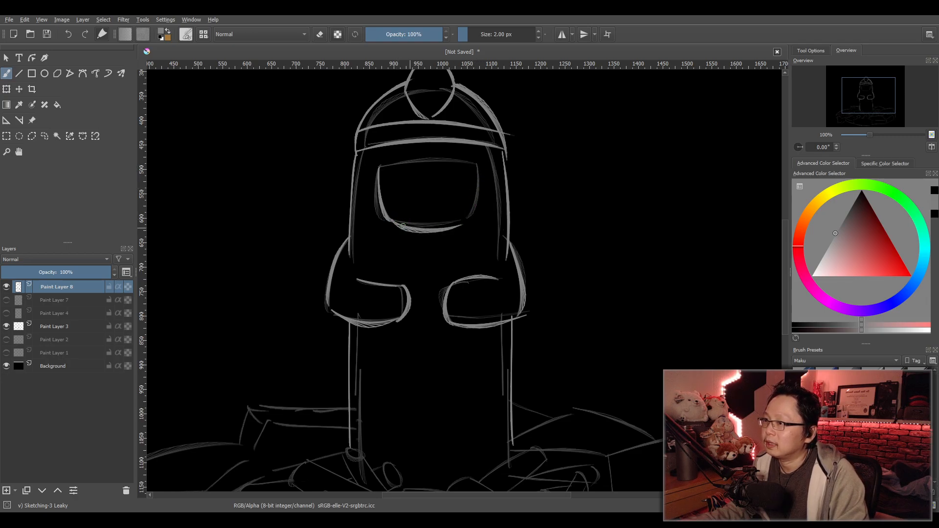
key("ctrl+z")
left_click_drag(392, 220, 471, 215)
key("ctrl+z")
mouse_move(395, 220)
left_mouse_down()
mouse_move(478, 217)
mouse_move(465, 213)
left_mouse_up()
key("ctrl+z")
key("ctrl+z")
left_click_drag(389, 223, 465, 225)
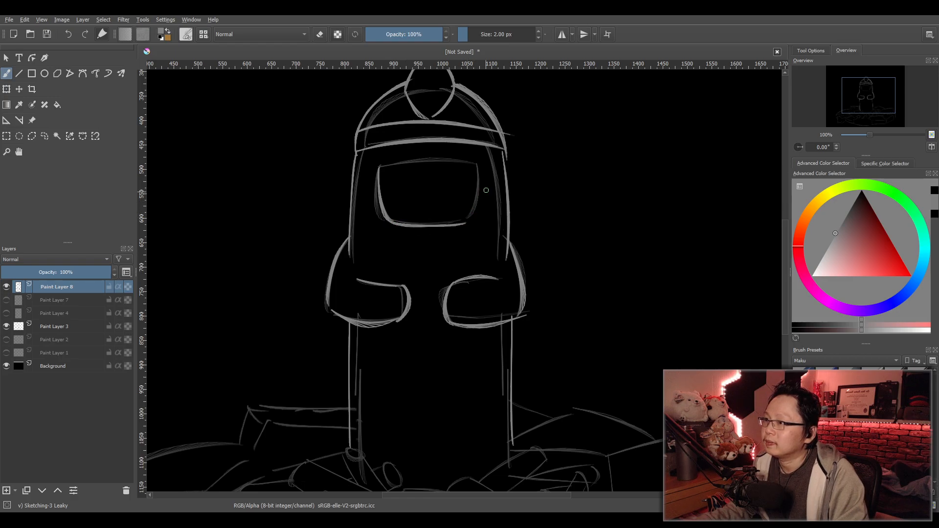
Trace the right side and the gently arched top edge of the face opening to close its outline.
key("ctrl+z")
left_click_drag(479, 162, 467, 227)
left_click_drag(385, 168, 489, 164)
key("ctrl+z")
left_click_drag(378, 168, 483, 166)
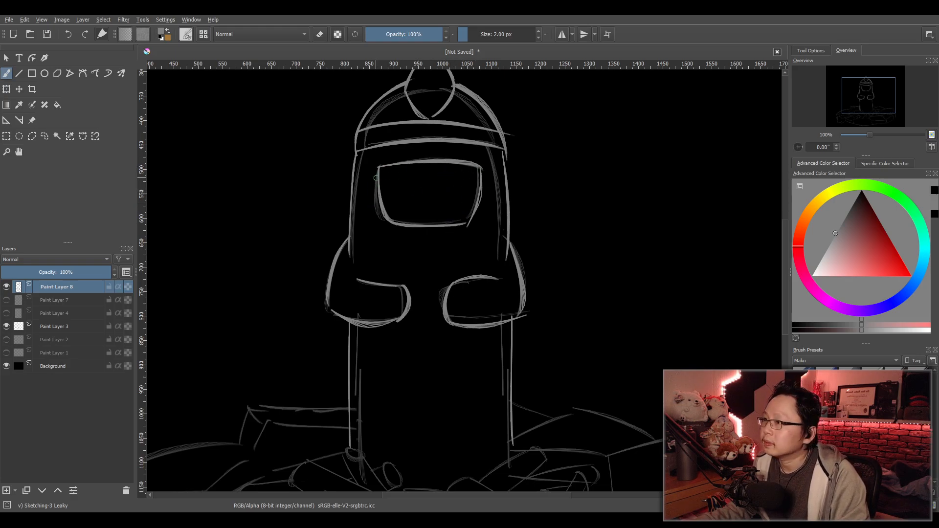
left_click_drag(371, 167, 384, 231)
key("ctrl+z")
mouse_move(370, 167)
left_mouse_down()
mouse_move(376, 227)
mouse_move(458, 228)
left_mouse_up()
key("ctrl+z")
left_click_drag(372, 225, 475, 234)
key("ctrl+z")
key("ctrl+z")
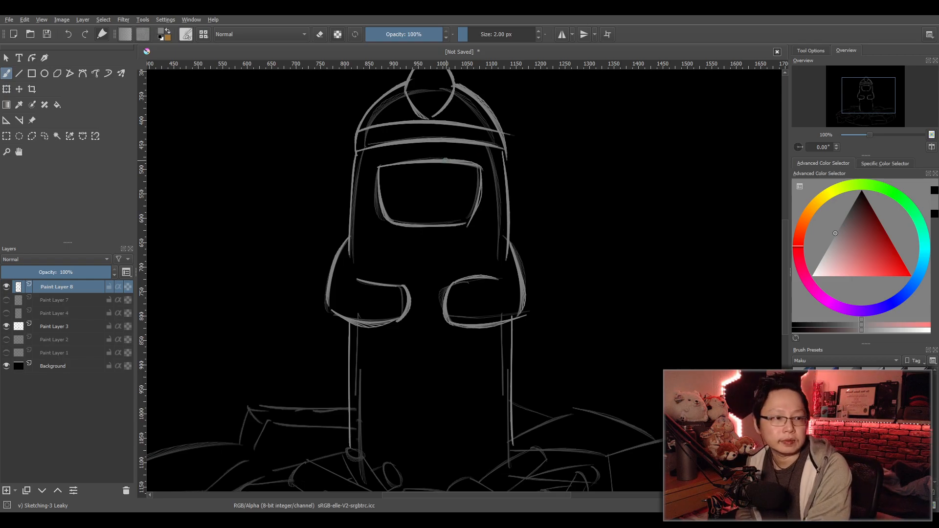
Try two small round eyes inside the face opening.
scroll(398, 176, "up", 1)
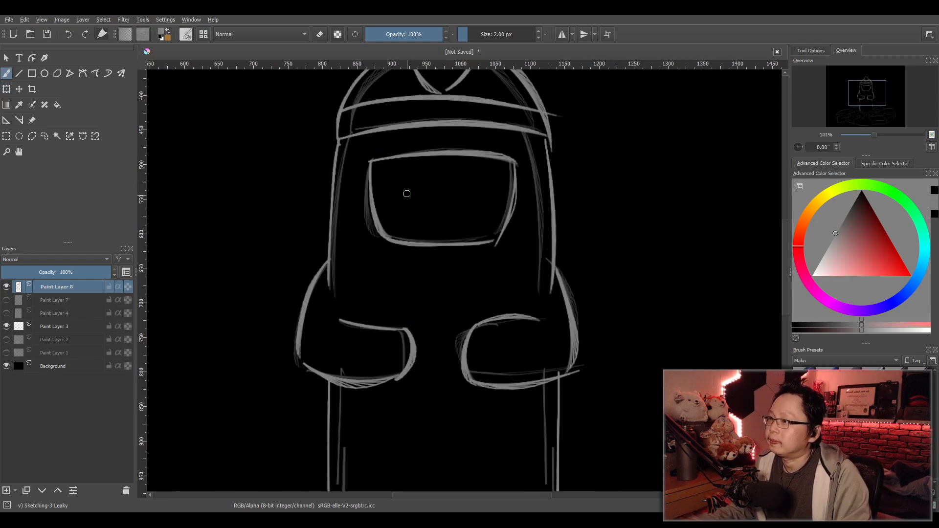
mouse_move(401, 177)
left_mouse_down()
mouse_move(416, 180)
mouse_move(406, 170)
left_mouse_up()
key("ctrl+z")
key("ctrl+z")
key("ctrl+z")
left_click_drag(476, 175, 473, 174)
key("ctrl+z")
key("ctrl+z")
mouse_move(406, 176)
left_mouse_down()
mouse_move(400, 195)
mouse_move(407, 180)
left_mouse_up()
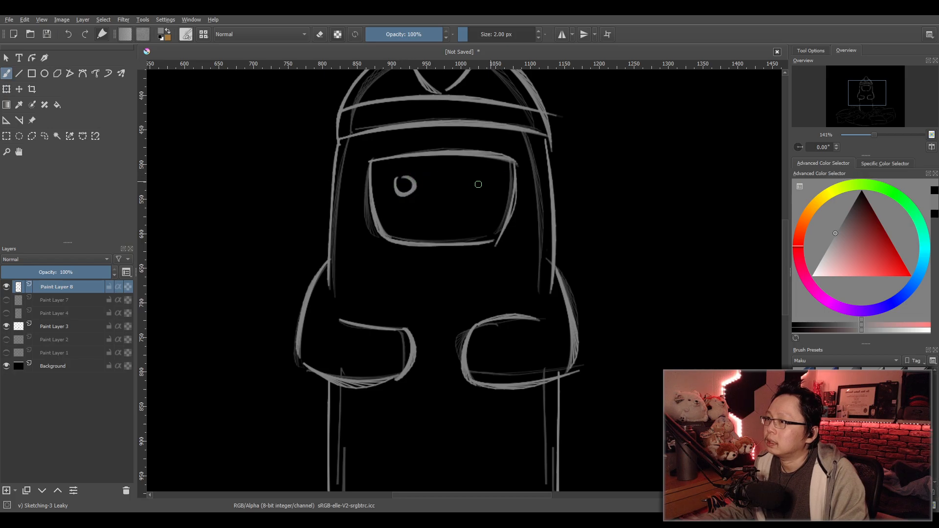
left_click_drag(473, 178, 479, 176)
key("ctrl+z")
scroll(523, 177, "down", 3)
left_click_drag(569, 258, 553, 241)
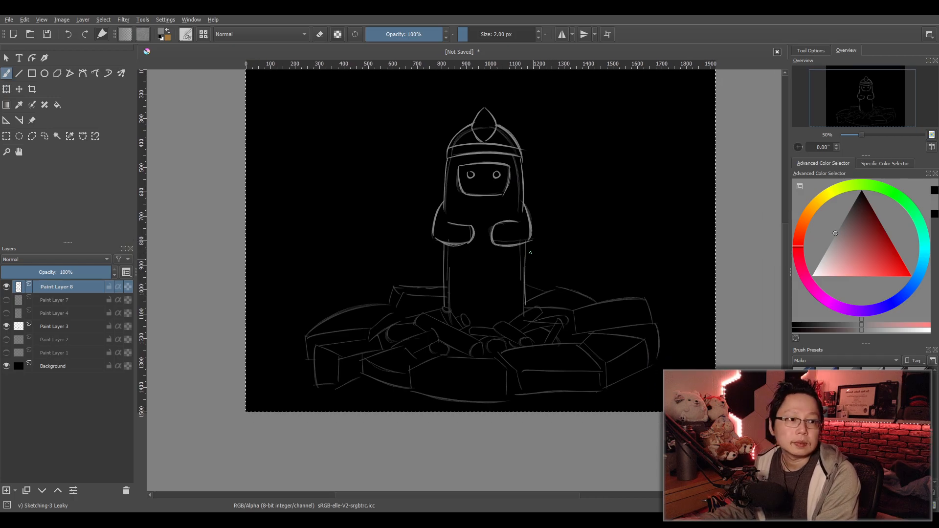
scroll(510, 233, "up", 5)
key("ctrl+z")
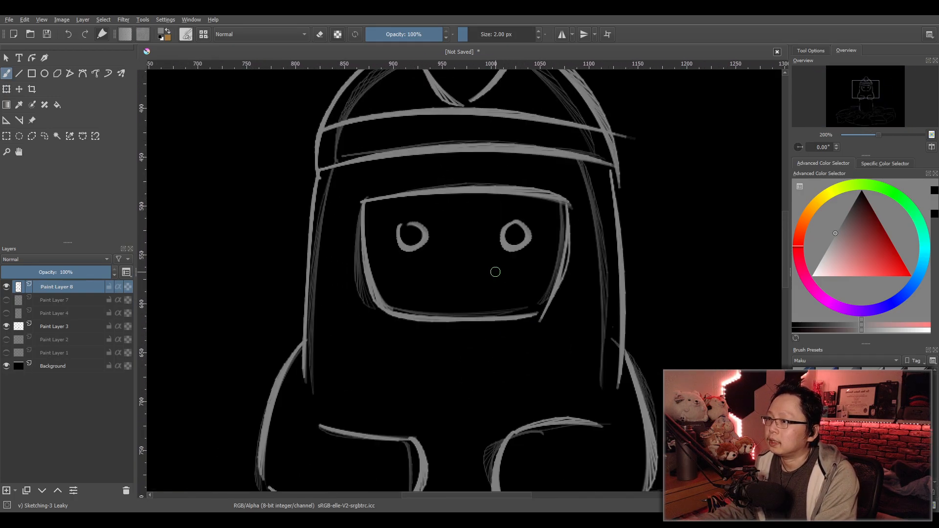
key("ctrl+z")
Draw two slightly larger round eyes side by side in the upper half of the face opening.
mouse_move(401, 223)
left_mouse_down()
mouse_move(389, 257)
mouse_move(402, 225)
mouse_move(409, 241)
mouse_move(418, 216)
mouse_move(394, 224)
mouse_move(416, 220)
mouse_move(396, 253)
mouse_move(431, 229)
left_mouse_up()
key("ctrl+z")
key("ctrl+z")
key("ctrl+z")
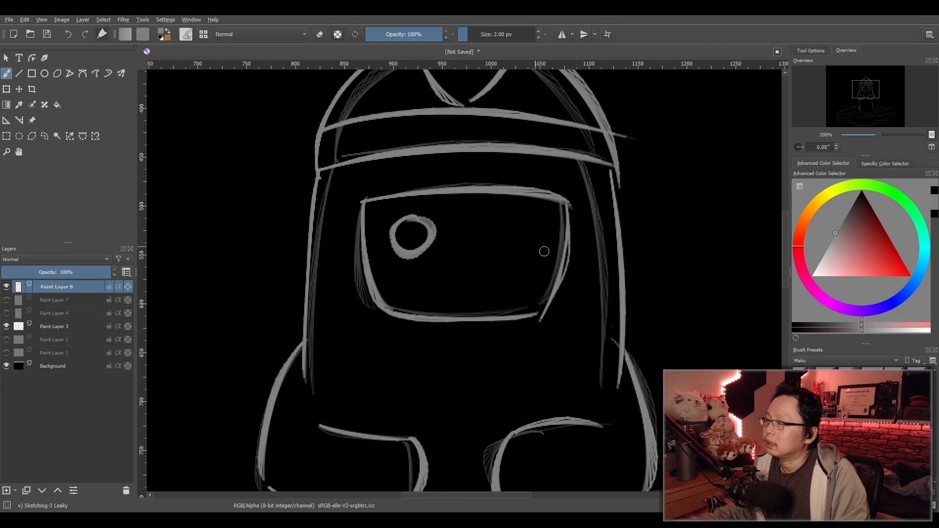
left_click_drag(514, 219, 527, 254)
mouse_move(516, 217)
left_mouse_down()
mouse_move(536, 239)
mouse_move(520, 217)
left_mouse_up()
Trace the peaked back rocks to the right of the figure's base, following the sketched outlines.
scroll(586, 222, "down", 6)
scroll(586, 223, "up", 3)
scroll(586, 223, "up", 5)
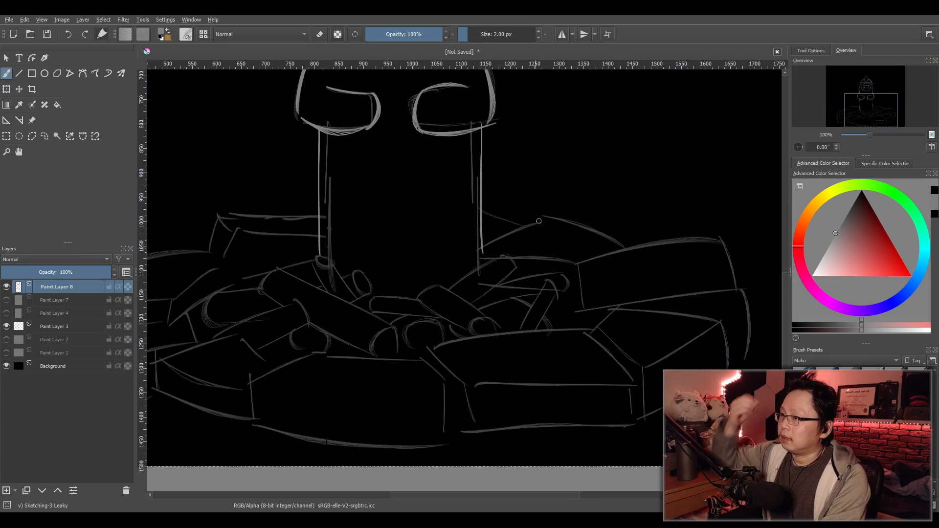
scroll(502, 217, "down", 2)
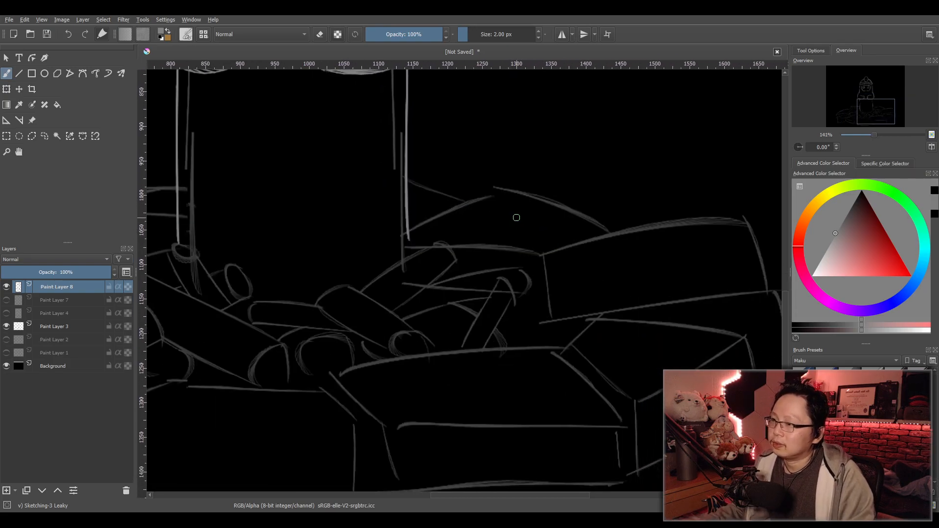
left_click_drag(408, 182, 470, 205)
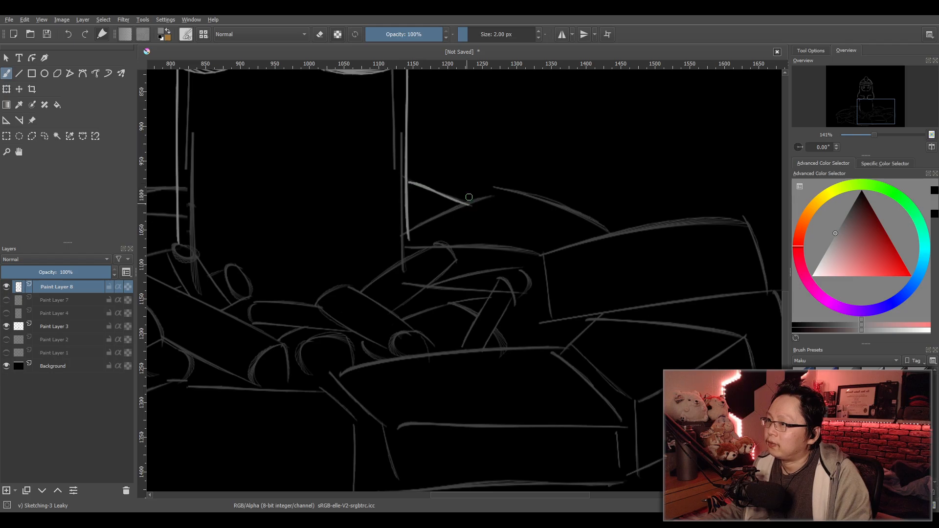
key("ctrl+z")
mouse_move(404, 240)
left_mouse_down()
mouse_move(502, 191)
mouse_move(612, 227)
left_mouse_up()
key("ctrl+z")
left_click_drag(500, 190, 623, 239)
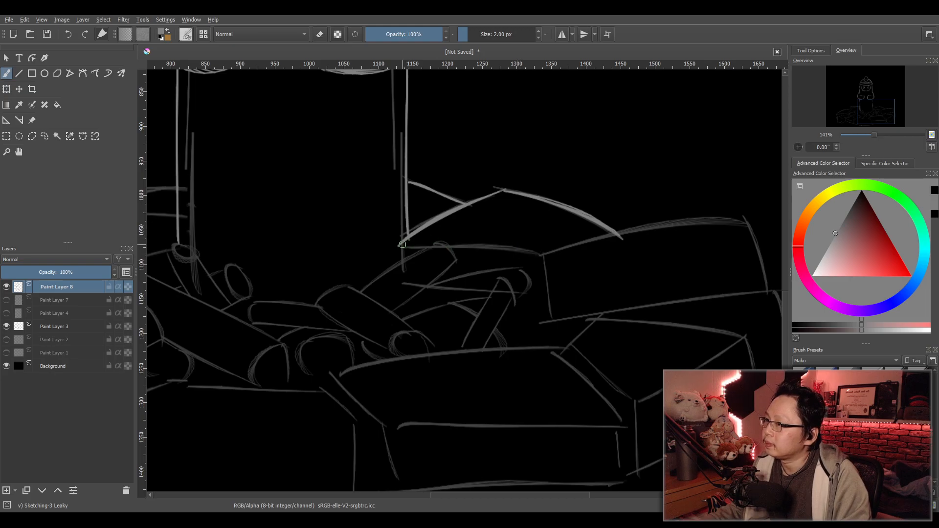
Trace the two upper logs to the right of the figure's base, including their rounded ends.
mouse_move(358, 293)
left_mouse_down()
mouse_move(435, 245)
mouse_move(455, 262)
left_mouse_up()
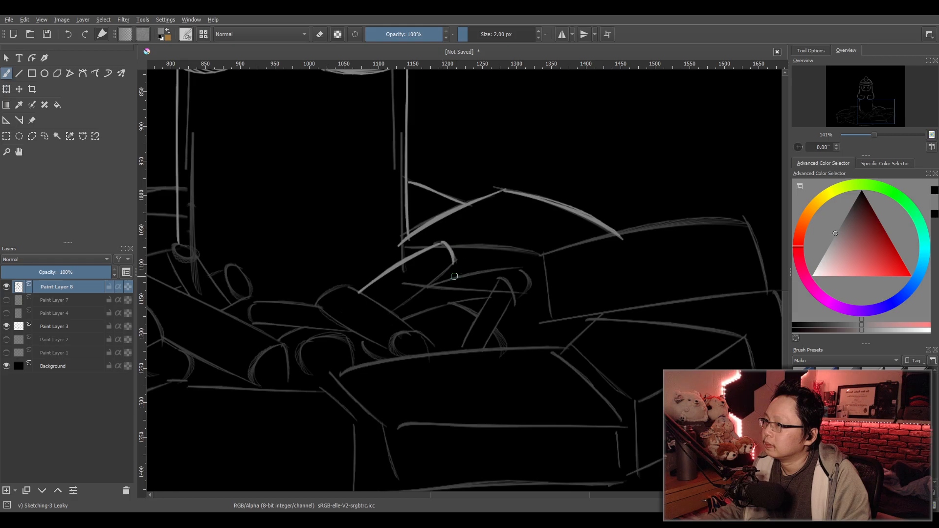
key("ctrl+z")
key("ctrl+z")
left_click_drag(361, 292, 446, 245)
key("ctrl+z")
mouse_move(361, 292)
left_mouse_down()
mouse_move(445, 243)
mouse_move(457, 262)
mouse_move(389, 316)
left_mouse_up()
mouse_move(426, 287)
left_mouse_down()
mouse_move(526, 259)
mouse_move(455, 276)
mouse_move(520, 267)
mouse_move(524, 295)
left_mouse_up()
key("ctrl+z")
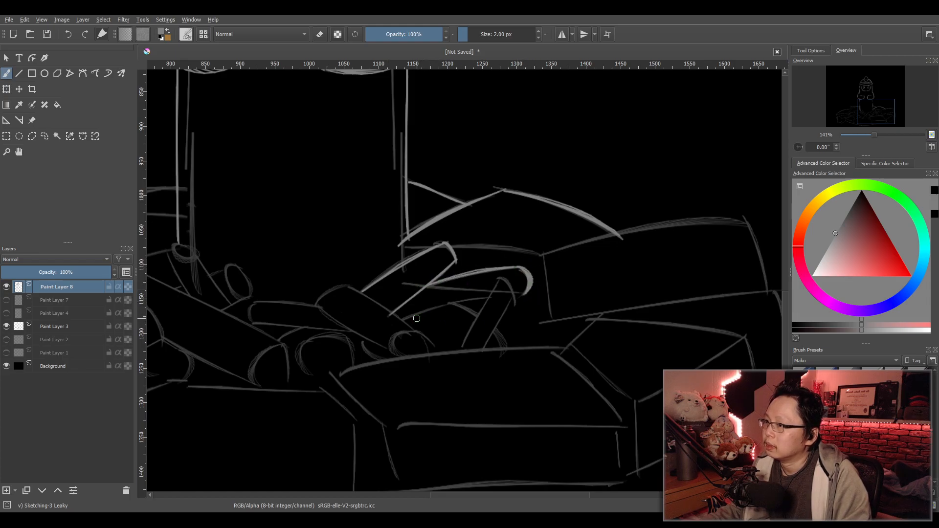
Trace the lower curved log and the short steep log crossing it on the right side of the pile.
key("ctrl+z")
mouse_move(404, 321)
left_mouse_down()
mouse_move(488, 298)
mouse_move(477, 315)
mouse_move(504, 348)
left_mouse_up()
mouse_move(500, 277)
left_mouse_down()
mouse_move(452, 348)
mouse_move(508, 279)
mouse_move(517, 307)
mouse_move(481, 349)
left_mouse_up()
key("ctrl+z")
key("ctrl+z")
left_click_drag(514, 297, 480, 348)
key("ctrl+z")
left_click_drag(518, 306, 488, 341)
Trace the diagonal log right of the pile's centre and the round log ends beneath it.
left_click_drag(349, 285, 457, 350)
key("ctrl+z")
left_click_drag(350, 284, 445, 351)
key("ctrl+z")
key("ctrl+z")
left_click_drag(348, 286, 452, 350)
mouse_move(315, 303)
left_mouse_down()
mouse_move(357, 299)
mouse_move(319, 306)
mouse_move(396, 350)
mouse_move(394, 334)
mouse_move(417, 338)
mouse_move(395, 339)
mouse_move(428, 359)
left_mouse_up()
mouse_move(364, 341)
left_mouse_down()
mouse_move(402, 350)
mouse_move(370, 342)
mouse_move(369, 355)
mouse_move(396, 354)
mouse_move(374, 354)
mouse_move(365, 341)
mouse_move(361, 362)
mouse_move(383, 353)
left_mouse_up()
key("ctrl+z")
key("ctrl+z")
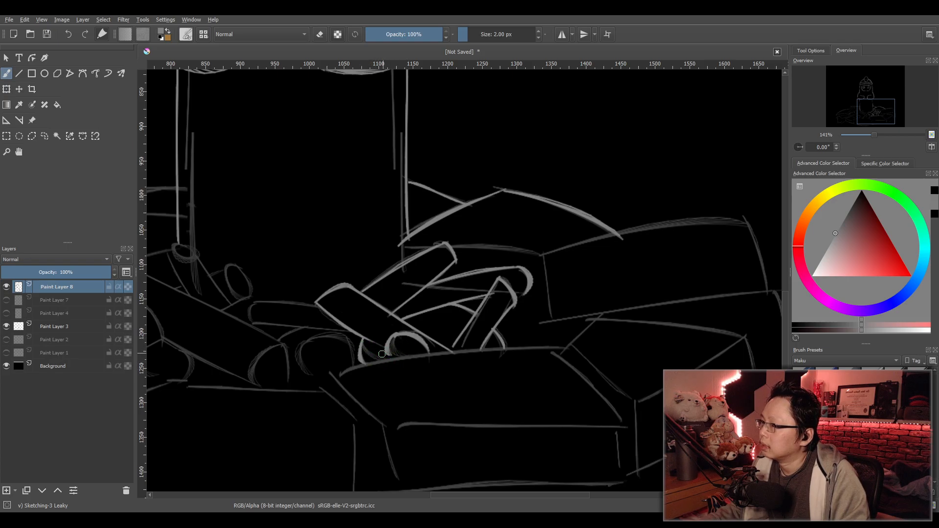
Trace the large round log end near the pile's centre and the horizontal log above it.
left_click_drag(301, 347, 319, 380)
key("ctrl+z")
mouse_move(299, 350)
left_mouse_down()
mouse_move(318, 377)
mouse_move(344, 343)
mouse_move(355, 370)
left_mouse_up()
mouse_move(255, 303)
left_mouse_down()
mouse_move(252, 323)
mouse_move(324, 301)
left_mouse_up()
key("ctrl+z")
left_click_drag(252, 302, 324, 302)
left_click_drag(252, 324, 352, 336)
Trace the two short logs with round ends at the left of the figure's base.
left_click_drag(283, 312, 538, 332)
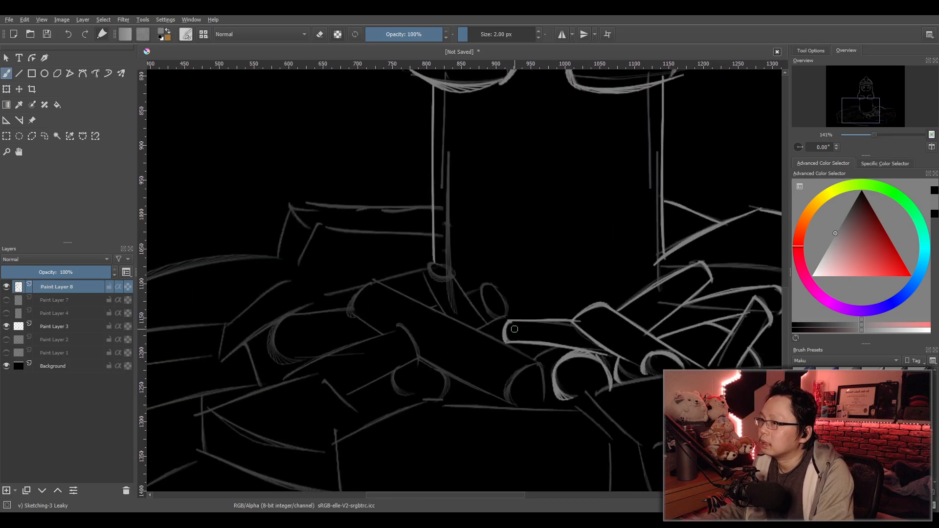
left_click_drag(428, 271, 443, 325)
key("ctrl+z")
left_click_drag(427, 272, 443, 317)
mouse_move(427, 264)
left_mouse_down()
mouse_move(452, 274)
mouse_move(483, 326)
left_mouse_up()
mouse_move(466, 295)
left_mouse_down()
mouse_move(481, 288)
mouse_move(500, 322)
left_mouse_up()
left_click_drag(483, 285, 502, 320)
key("ctrl+z")
key("ctrl+z")
mouse_move(487, 285)
left_mouse_down()
mouse_move(483, 310)
mouse_move(498, 286)
mouse_move(484, 286)
mouse_move(502, 317)
left_mouse_up()
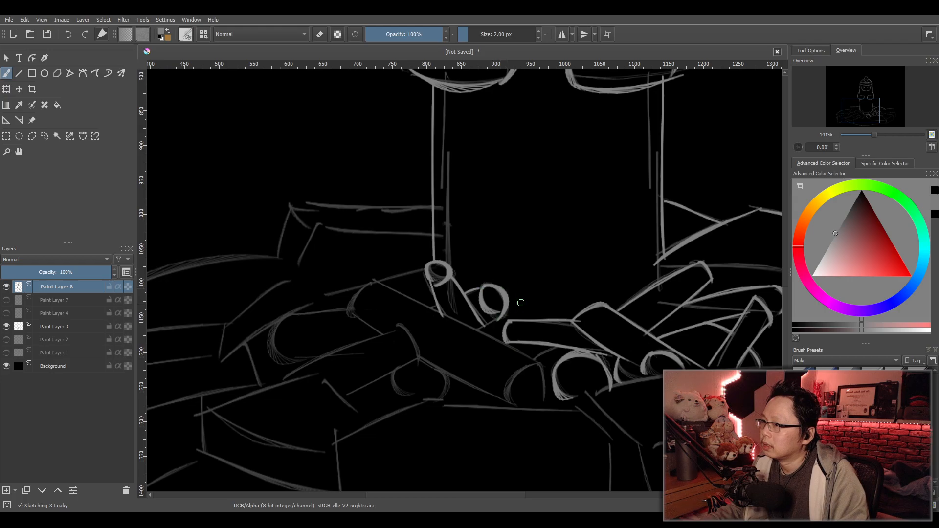
Trace the long diagonal log left of the pile's centre, with its rounded upper end and circular lower end.
mouse_move(374, 280)
left_mouse_down()
mouse_move(350, 311)
mouse_move(381, 342)
left_mouse_up()
key("ctrl+z")
left_click_drag(352, 310, 387, 331)
left_click_drag(375, 279, 520, 351)
key("ctrl+z")
mouse_move(378, 281)
left_mouse_down()
mouse_move(537, 362)
mouse_move(504, 386)
mouse_move(511, 407)
left_mouse_up()
left_click_drag(534, 360, 538, 410)
left_click_drag(534, 360, 550, 350)
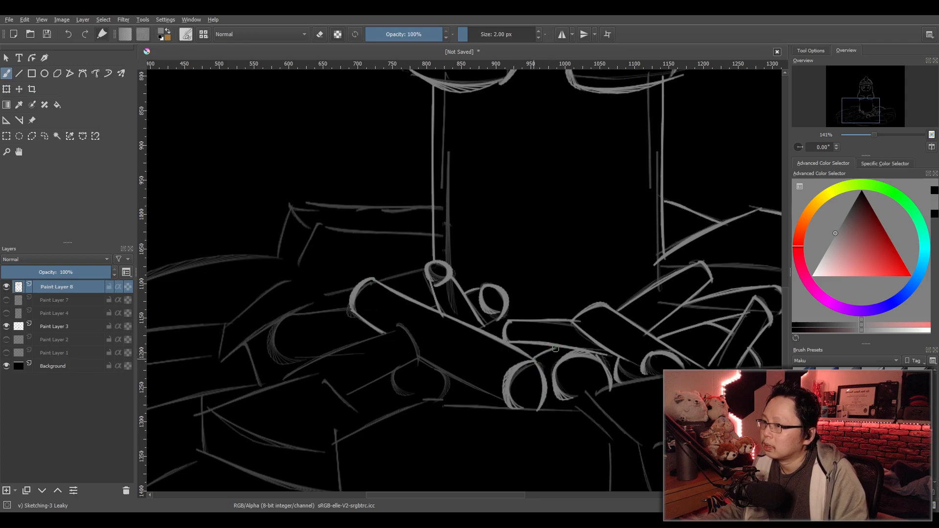
Trace the front-left logs: the slanted log, the round log end beneath it, and the leftmost log's rounded end.
left_click_drag(396, 325, 419, 360)
left_click_drag(285, 377, 412, 330)
mouse_move(347, 394)
left_mouse_down()
mouse_move(428, 353)
mouse_move(407, 407)
left_mouse_up()
left_click_drag(442, 371, 444, 404)
left_click_drag(419, 357, 523, 406)
key("ctrl+z")
left_click_drag(419, 357, 523, 404)
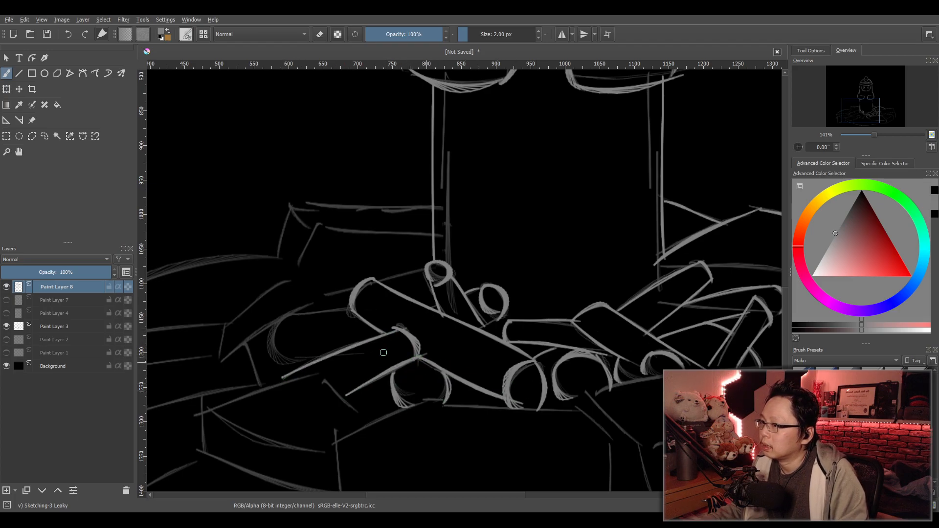
mouse_move(285, 316)
left_mouse_down()
mouse_move(357, 309)
mouse_move(286, 364)
mouse_move(315, 360)
left_mouse_up()
Trace the top edge of the rock behind the right-hand logs and the short edge descending from its corner.
scroll(409, 368, "down", 2)
left_click_drag(561, 382, 335, 337)
scroll(407, 309, "up", 2)
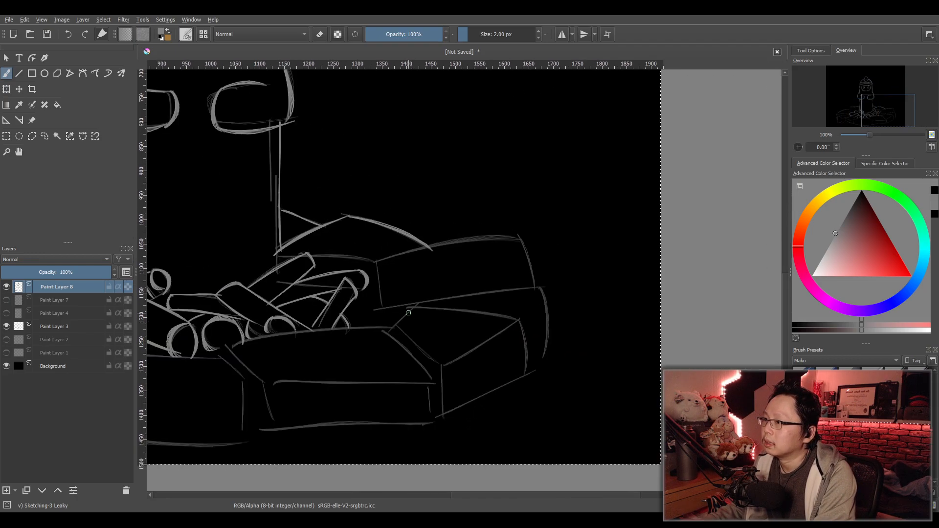
left_click_drag(410, 310, 388, 338)
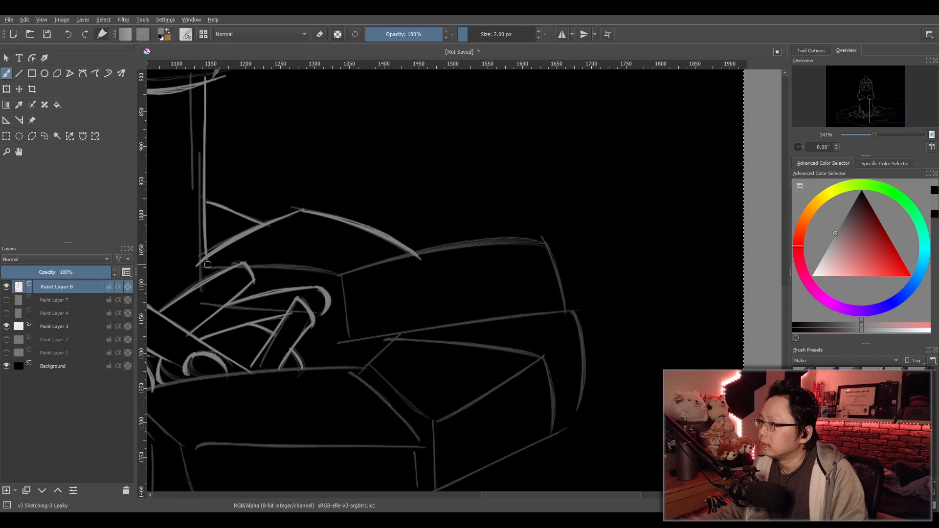
mouse_move(200, 265)
left_mouse_down()
mouse_move(339, 269)
mouse_move(353, 343)
left_mouse_up()
key("ctrl+z")
key("ctrl+z")
key("ctrl+z")
left_click_drag(200, 267, 325, 271)
key("ctrl+z")
mouse_move(250, 266)
left_mouse_down()
mouse_move(334, 273)
mouse_move(349, 281)
mouse_move(336, 279)
mouse_move(345, 335)
left_mouse_up()
key("ctrl+z")
left_click_drag(340, 275, 349, 339)
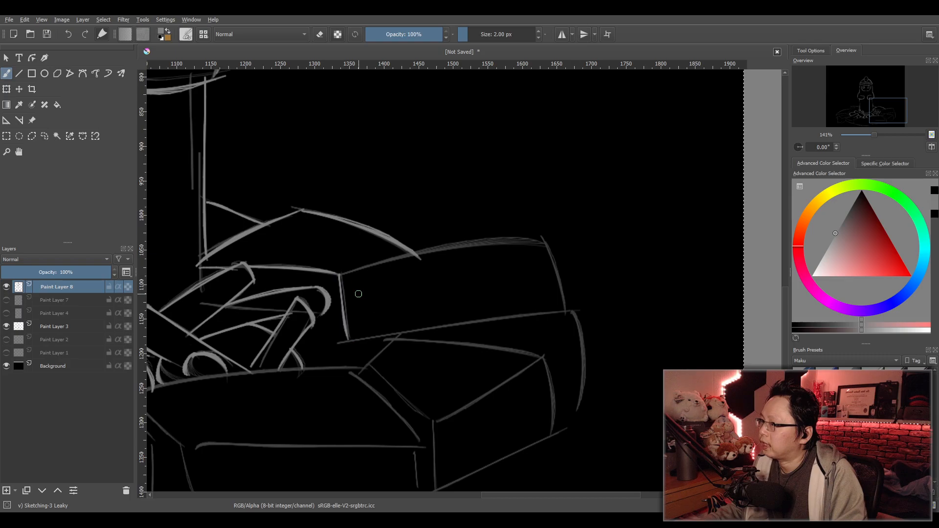
Trace the large upper-right rock's top edge, slanted right corner, lower front edge, right side and short curved lower-left edge.
mouse_move(338, 276)
left_mouse_down()
mouse_move(546, 236)
mouse_move(572, 334)
left_mouse_up()
key("ctrl+z")
key("ctrl+z")
left_click_drag(541, 237, 572, 303)
key("ctrl+z")
key("ctrl+z")
mouse_move(340, 278)
left_mouse_down()
mouse_move(538, 239)
mouse_move(577, 311)
left_mouse_up()
key("ctrl+z")
mouse_move(549, 237)
left_mouse_down()
mouse_move(583, 313)
mouse_move(571, 415)
left_mouse_up()
key("ctrl+z")
key("ctrl+z")
left_click_drag(582, 313, 571, 416)
mouse_move(351, 342)
left_mouse_down()
mouse_move(598, 310)
mouse_move(359, 362)
mouse_move(358, 373)
left_mouse_up()
key("ctrl+z")
Trace the lower-right rock's back top edge, the short edge descending from its upper-left corner, and its slanted right side.
mouse_move(391, 337)
left_mouse_down()
mouse_move(358, 372)
mouse_move(534, 355)
left_mouse_up()
key("ctrl+z")
left_click_drag(394, 338, 558, 361)
key("ctrl+z")
mouse_move(394, 338)
left_mouse_down()
mouse_move(537, 353)
mouse_move(560, 429)
left_mouse_up()
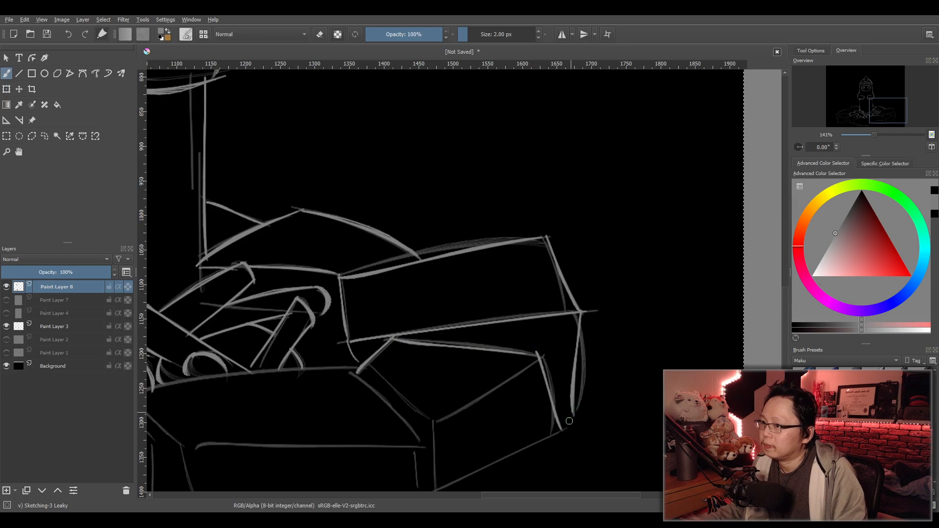
key("ctrl+z")
left_click_drag(541, 356, 561, 435)
key("ctrl+z")
Trace the lower-right rock's base line, vertical front corner and the two slanted top edges meeting at that corner.
scroll(527, 372, "down", 2)
left_click_drag(503, 420, 520, 311)
scroll(519, 310, "up", 3)
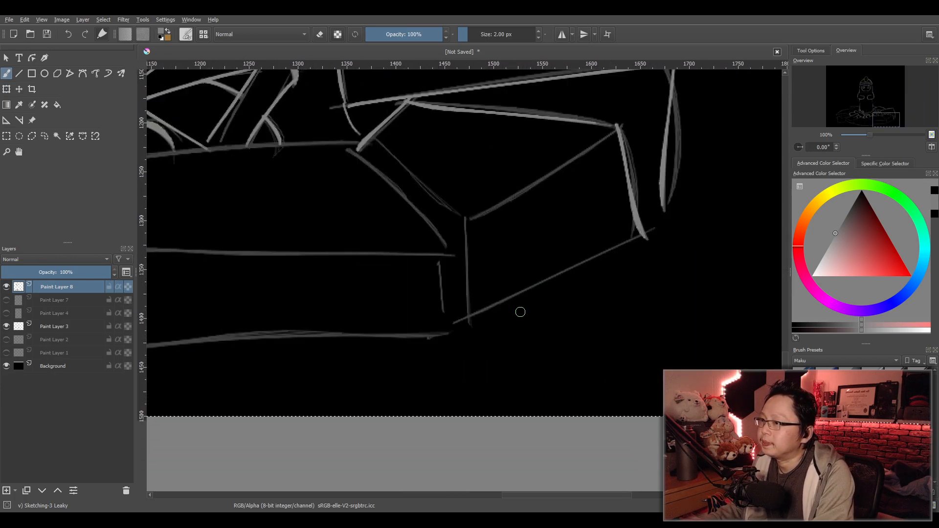
left_click_drag(465, 319, 666, 229)
key("ctrl+z")
left_click_drag(466, 320, 666, 229)
mouse_move(466, 218)
left_mouse_down()
mouse_move(467, 321)
mouse_move(549, 266)
mouse_move(636, 226)
left_mouse_up()
key("ctrl+z")
key("ctrl+z")
key("ctrl+z")
left_click_drag(466, 321, 648, 236)
mouse_move(464, 219)
left_mouse_down()
mouse_move(466, 318)
mouse_move(622, 129)
left_mouse_up()
left_click_drag(376, 143, 459, 219)
key("ctrl+z")
key("ctrl+z")
left_click_drag(375, 143, 466, 213)
Trace the front rock right of centre: its top face, right side, left side and base line.
mouse_move(350, 145)
left_mouse_down()
mouse_move(456, 239)
mouse_move(448, 341)
left_mouse_up()
key("ctrl+z")
left_click_drag(455, 242, 451, 327)
key("ctrl+z")
left_click_drag(455, 241, 450, 325)
scroll(379, 321, "down", 1)
left_click_drag(282, 315, 457, 371)
scroll(543, 391, "up", 1)
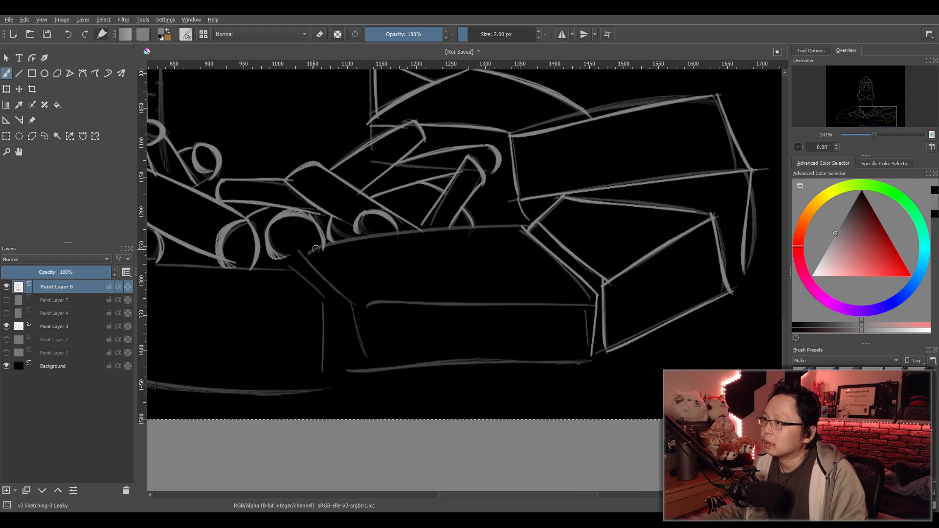
key("ctrl+z")
mouse_move(307, 254)
left_mouse_down()
mouse_move(505, 224)
mouse_move(477, 233)
mouse_move(519, 228)
mouse_move(356, 301)
mouse_move(596, 305)
left_mouse_up()
key("ctrl+z")
mouse_move(349, 303)
left_mouse_down()
mouse_move(587, 305)
mouse_move(369, 371)
mouse_move(591, 362)
left_mouse_up()
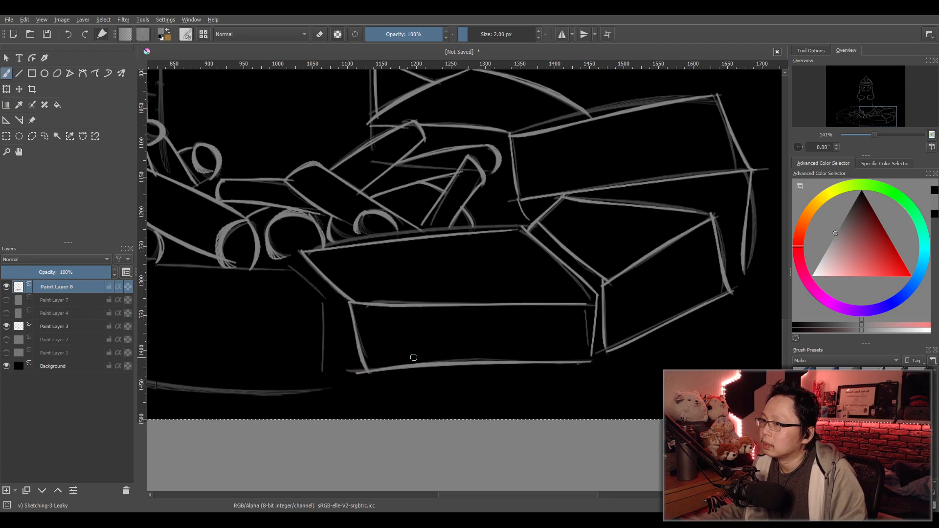
Trace the front-centre rock's right corner and side, curved base, top edge and left side.
left_click_drag(263, 316, 474, 319)
mouse_move(503, 272)
left_mouse_down()
mouse_move(553, 318)
mouse_move(548, 385)
left_mouse_up()
key("ctrl+z")
left_click_drag(551, 317, 553, 379)
left_click_drag(276, 366, 570, 384)
key("ctrl+z")
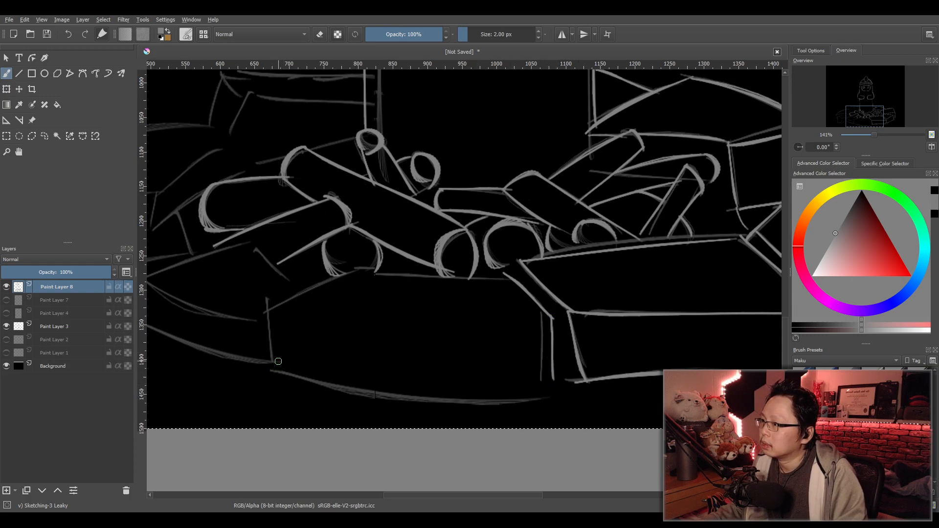
left_click_drag(278, 362, 571, 385)
mouse_move(264, 312)
left_mouse_down()
mouse_move(354, 273)
mouse_move(532, 279)
left_mouse_up()
key("ctrl+z")
left_click_drag(351, 277, 522, 282)
left_click_drag(269, 311, 279, 372)
Trace the curved upper and lower front edges of the rock just left of the front-centre rock.
left_click_drag(271, 314, 527, 350)
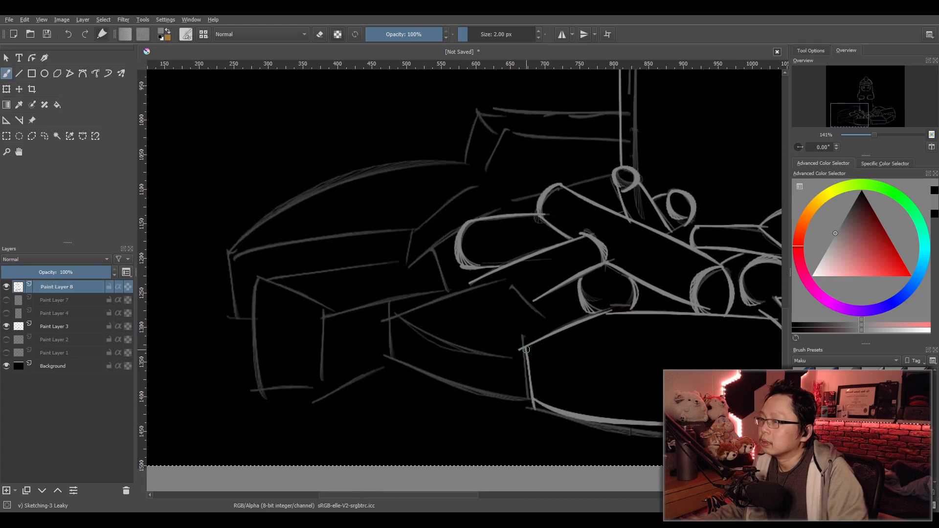
mouse_move(388, 321)
left_mouse_down()
mouse_move(504, 281)
mouse_move(561, 336)
mouse_move(460, 346)
mouse_move(517, 358)
left_mouse_up()
mouse_move(391, 319)
left_mouse_down()
mouse_move(398, 364)
mouse_move(526, 398)
left_mouse_up()
Trace the boxy front-left rock: its top face, left side, vertical front corner and base lines.
left_click_drag(330, 315, 456, 282)
key("ctrl+z")
left_click_drag(321, 316, 456, 285)
key("ctrl+z")
left_click_drag(256, 277, 320, 314)
mouse_move(256, 279)
left_mouse_down()
mouse_move(265, 390)
mouse_move(321, 383)
left_mouse_up()
mouse_move(323, 316)
left_mouse_down()
mouse_move(320, 383)
mouse_move(396, 364)
left_mouse_up()
key("ctrl+z")
mouse_move(254, 278)
left_mouse_down()
mouse_move(416, 250)
mouse_move(387, 264)
left_mouse_up()
key("ctrl+z")
left_click_drag(255, 280, 430, 248)
key("ctrl+z")
mouse_move(267, 280)
left_mouse_down()
mouse_move(439, 266)
mouse_move(439, 289)
left_mouse_up()
Trace the large back-left rock's front top edge, slanted right edges, arched top outline and left side.
mouse_move(229, 252)
left_mouse_down()
mouse_move(410, 229)
mouse_move(408, 264)
left_mouse_up()
left_click_drag(410, 232, 502, 179)
left_click_drag(405, 266, 508, 213)
left_click_drag(231, 252, 470, 158)
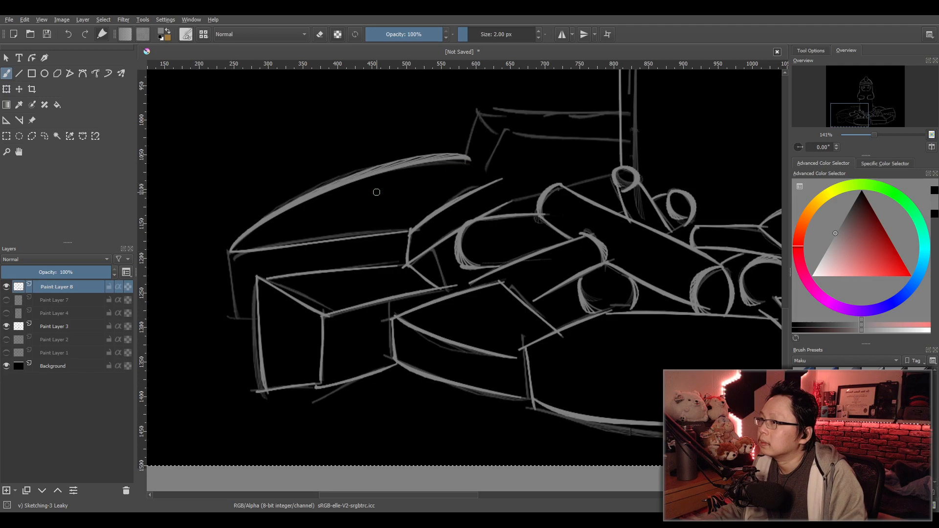
mouse_move(229, 252)
left_mouse_down()
mouse_move(237, 316)
mouse_move(258, 314)
left_mouse_up()
Trace the block-shaped rock behind the left logs, with its top edge, slanted sides and inner front edge.
left_click_drag(559, 210, 353, 324)
key("ctrl+z")
left_click_drag(271, 224, 430, 230)
mouse_move(272, 227)
left_mouse_down()
mouse_move(306, 250)
mouse_move(257, 269)
left_mouse_up()
left_click_drag(301, 247, 277, 293)
left_click_drag(300, 248, 425, 260)
key("ctrl+z")
key("ctrl+z")
left_click_drag(299, 249, 423, 257)
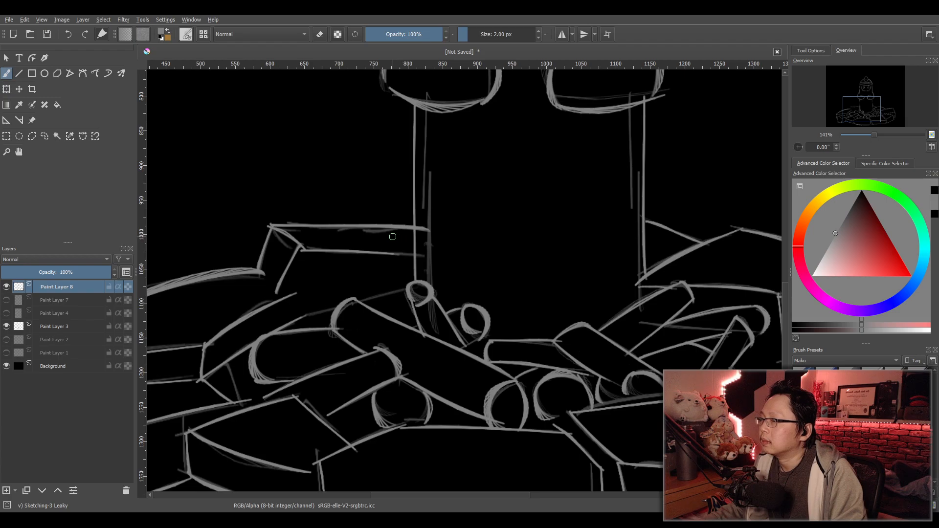
Trace the remaining lines behind the left logs, running toward the small round log end at the figure's base.
scroll(393, 237, "down", 1)
scroll(362, 285, "up", 1)
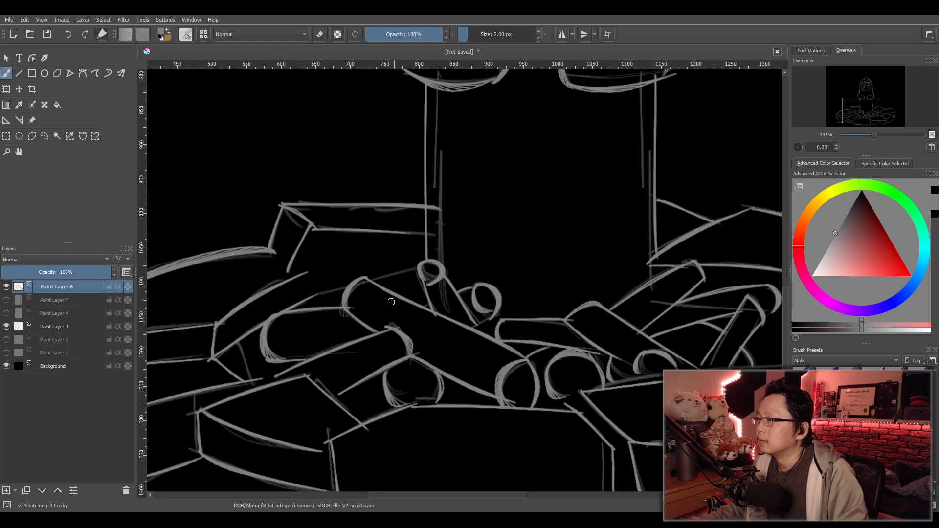
left_click_drag(313, 297, 425, 267)
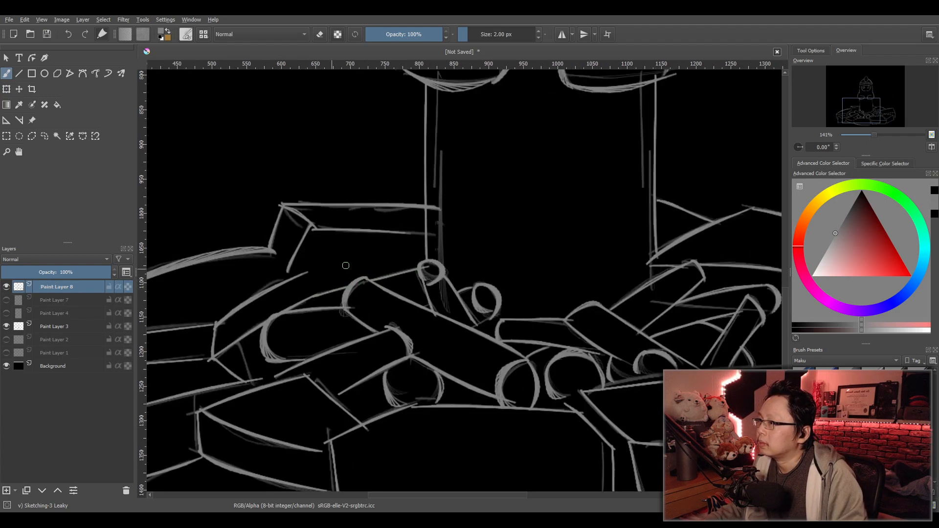
mouse_move(308, 272)
left_mouse_down()
mouse_move(311, 295)
mouse_move(425, 269)
left_mouse_up()
Examine the whole traced drawing and the right side of the log pile for parts needing correction.
scroll(389, 274, "down", 3)
left_click_drag(520, 271, 445, 285)
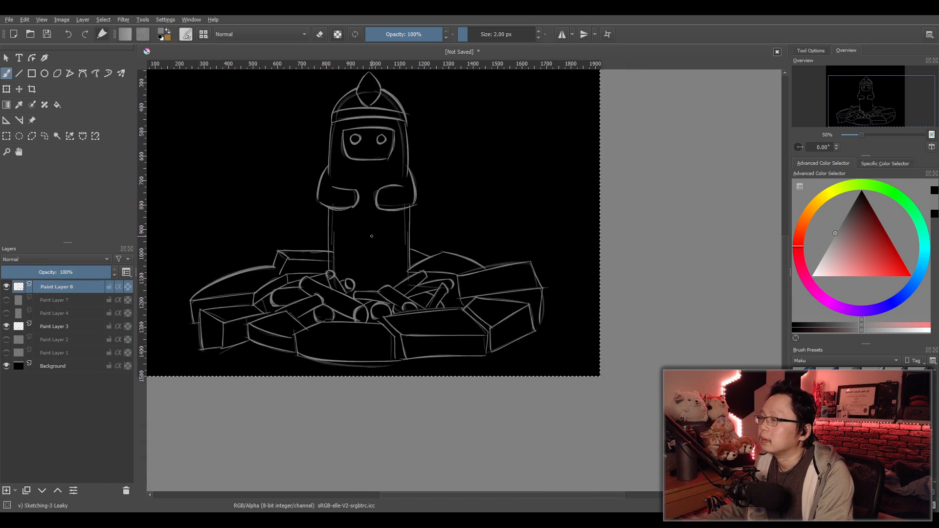
scroll(388, 228, "down", 2)
left_click_drag(388, 227, 436, 277)
scroll(452, 256, "up", 3)
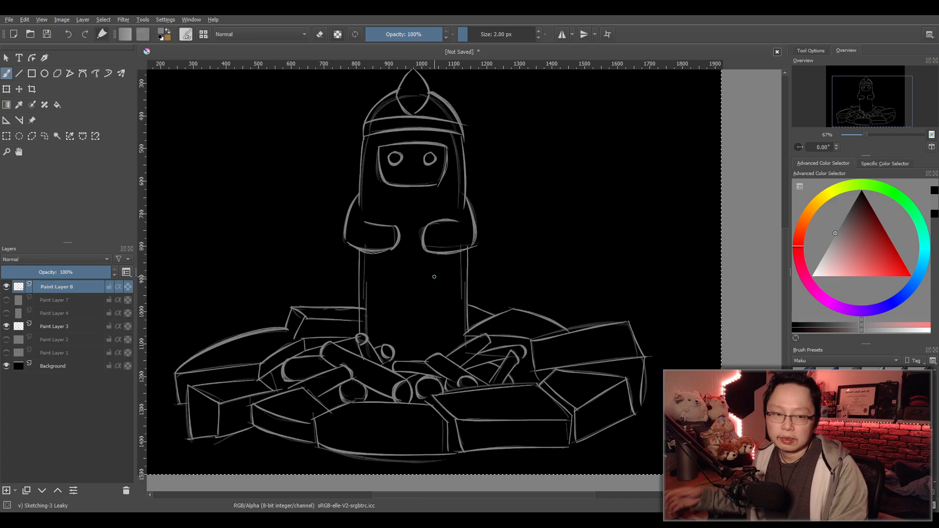
scroll(493, 377, "up", 1)
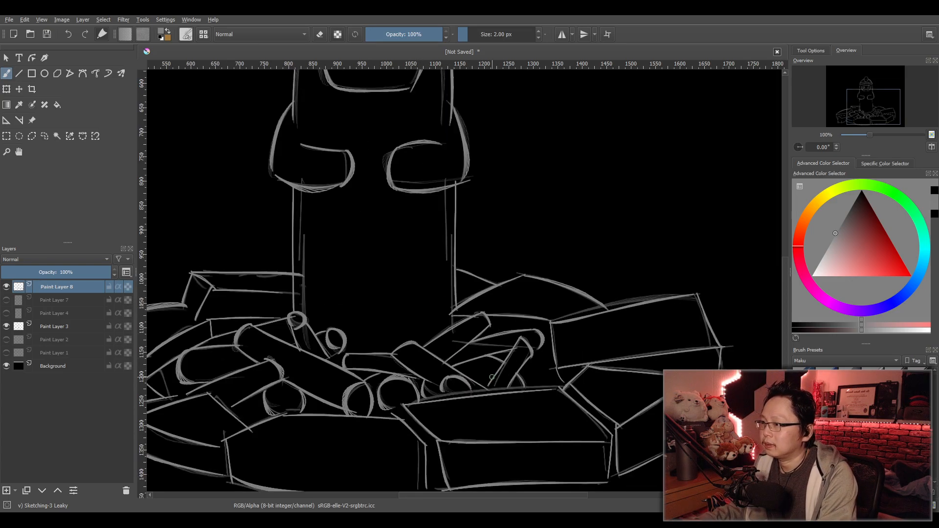
scroll(492, 350, "up", 1)
mouse_move(485, 374)
left_mouse_down()
mouse_move(492, 335)
mouse_move(503, 344)
left_mouse_up()
scroll(485, 336, "down", 2)
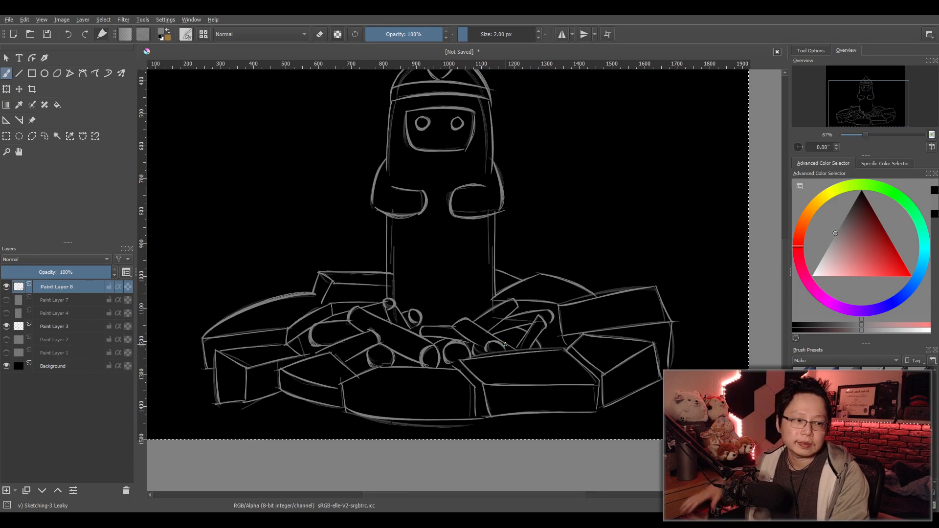
scroll(521, 352, "down", 2)
scroll(530, 369, "up", 3)
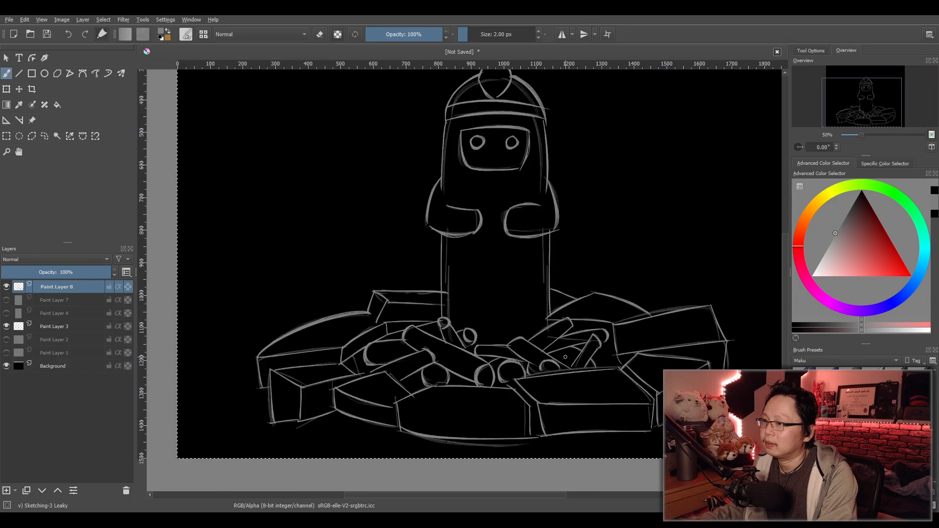
scroll(591, 350, "down", 1)
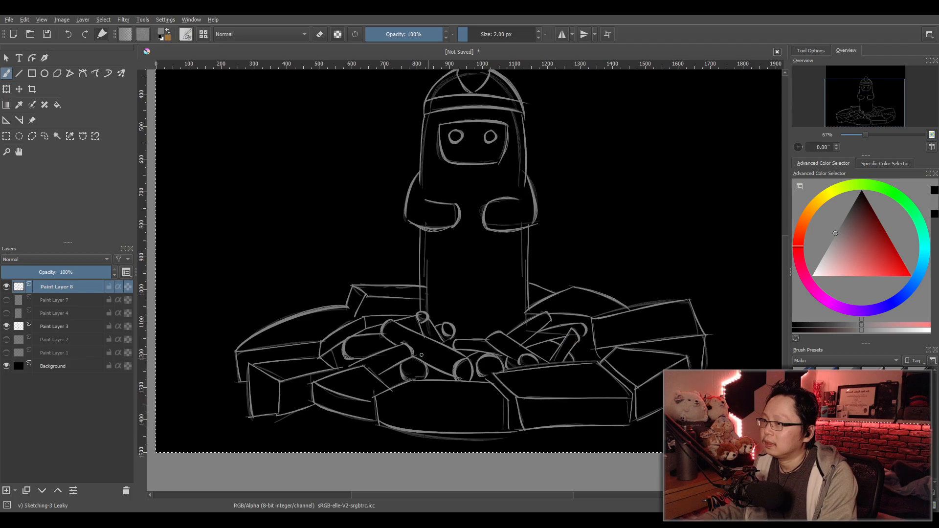
Erase the traced upper log on the right side of the pile, including its rounded end.
scroll(579, 351, "up", 3)
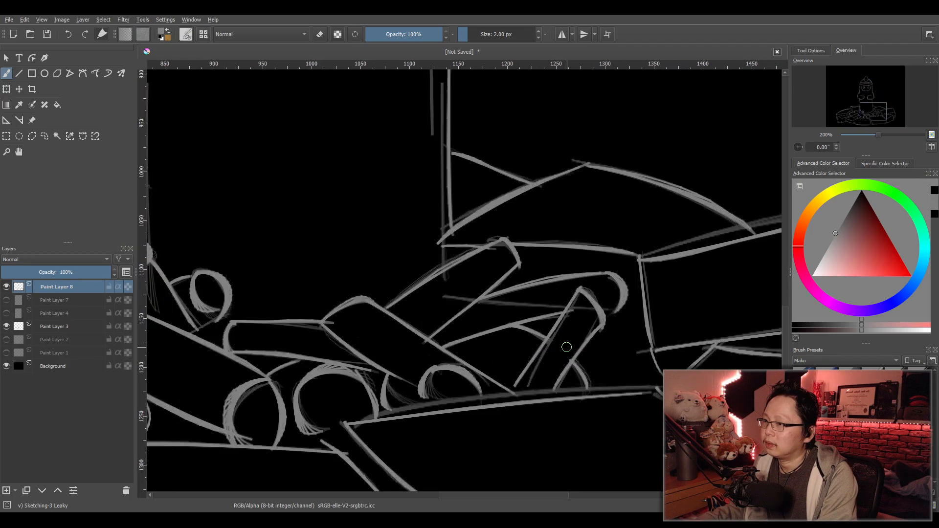
scroll(567, 348, "down", 1)
scroll(538, 341, "up", 1)
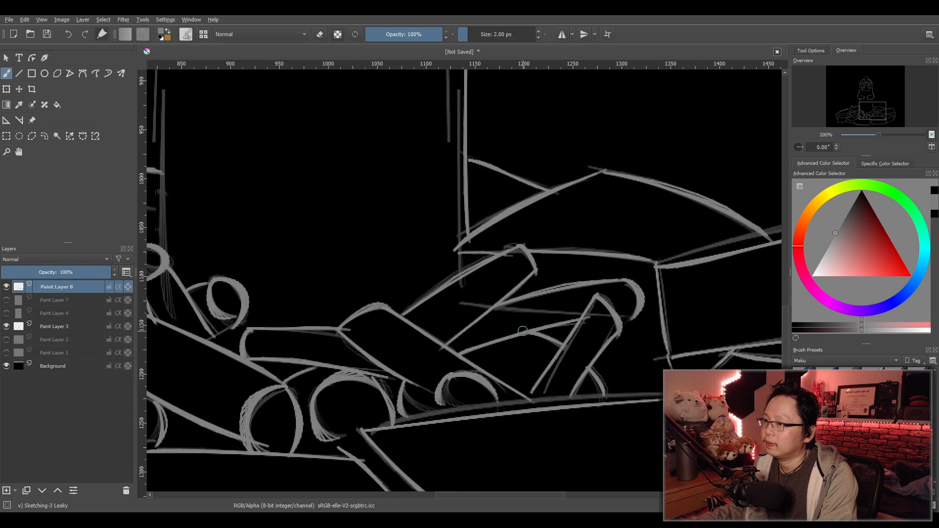
key("e")
mouse_move(524, 246)
left_mouse_down()
mouse_move(510, 261)
mouse_move(520, 249)
mouse_move(403, 313)
left_mouse_up()
mouse_move(449, 335)
left_mouse_down()
mouse_move(444, 345)
mouse_move(489, 300)
mouse_move(536, 271)
mouse_move(526, 254)
mouse_move(496, 250)
mouse_move(602, 256)
left_mouse_up()
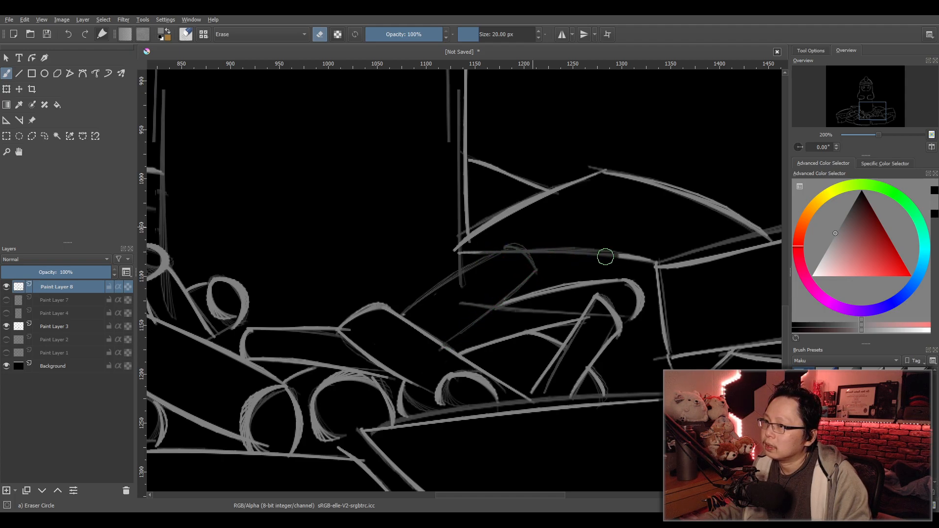
Redraw the upper right-hand log larger, with an arched top edge, curved end and extended lower edge.
key("/")
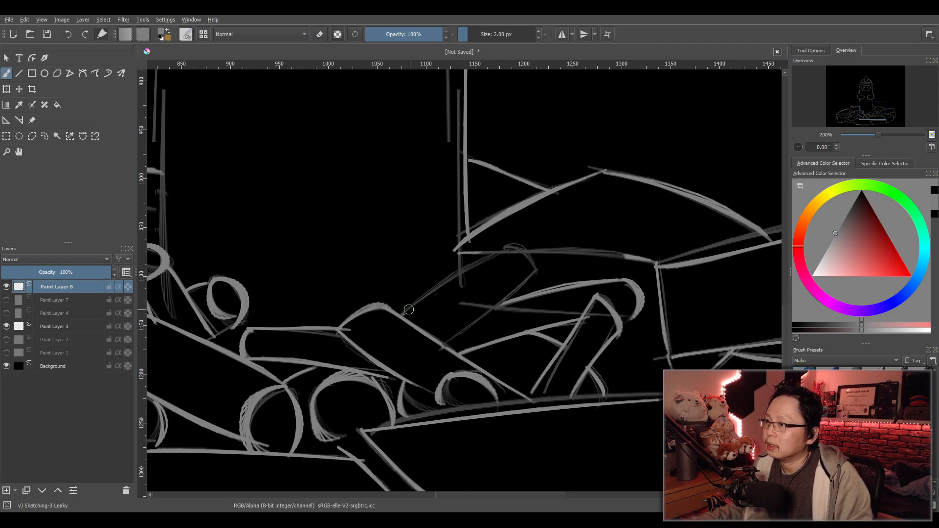
left_click_drag(403, 311, 589, 210)
key("ctrl+z")
mouse_move(401, 314)
left_mouse_down()
mouse_move(541, 228)
mouse_move(575, 271)
left_mouse_up()
key("ctrl+z")
left_click_drag(541, 228, 580, 283)
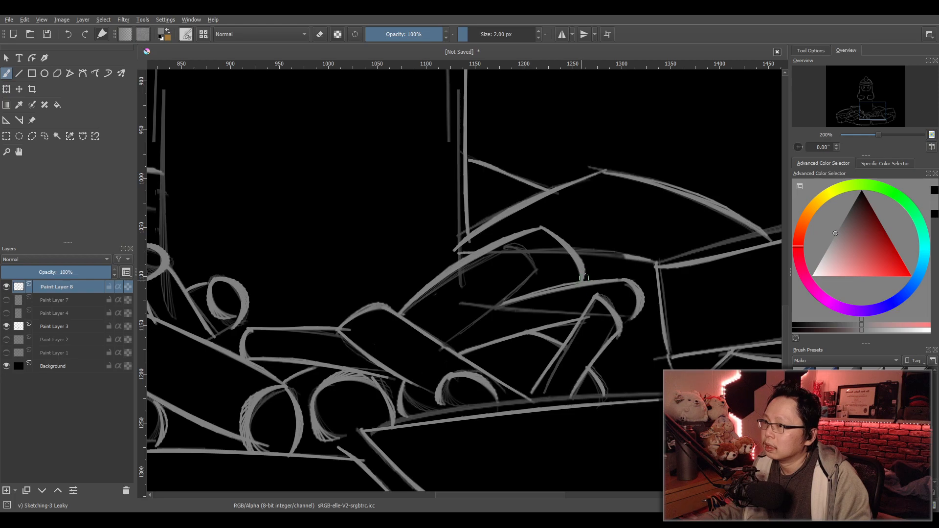
left_click_drag(510, 302, 421, 329)
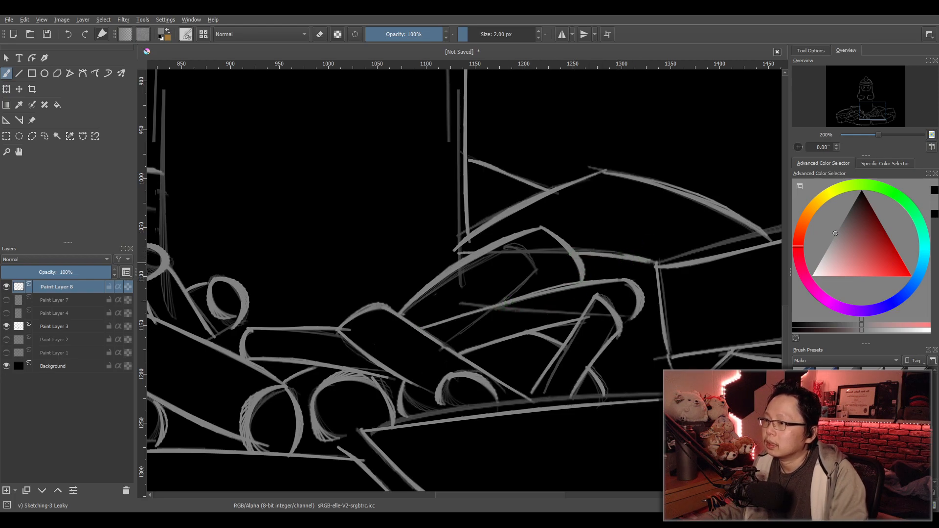
Erase the rounded ends of the small slanted log and the log behind it at the pile's right.
scroll(603, 285, "down", 4)
scroll(602, 284, "up", 1)
scroll(603, 284, "up", 3)
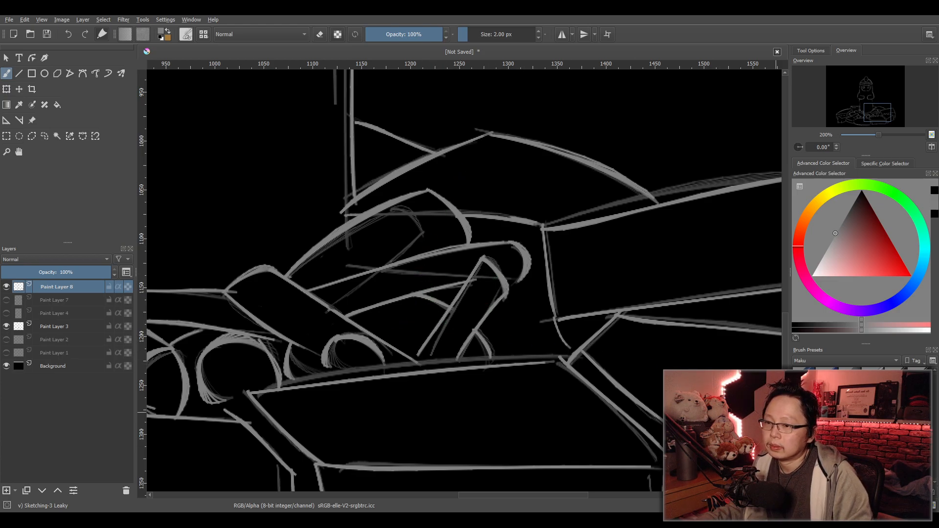
key("slash")
mouse_move(493, 308)
left_mouse_down()
mouse_move(470, 342)
mouse_move(485, 344)
mouse_move(488, 355)
mouse_move(469, 350)
mouse_move(453, 361)
mouse_move(464, 335)
mouse_move(499, 300)
mouse_move(490, 258)
mouse_move(516, 289)
mouse_move(524, 245)
mouse_move(501, 243)
mouse_move(471, 278)
left_mouse_up()
Redraw the slanted right-hand log thicker and taller, with a long left side, rounded upper end and tapering right side.
key("/")
key("ctrl+z")
left_click_drag(496, 228, 551, 267)
key("ctrl+z")
left_click_drag(495, 228, 550, 268)
key("ctrl+z")
mouse_move(495, 228)
left_mouse_down()
mouse_move(574, 279)
mouse_move(524, 353)
left_mouse_up()
key("ctrl+z")
key("ctrl+z")
left_click_drag(495, 229, 542, 259)
key("ctrl+z")
mouse_move(493, 228)
left_mouse_down()
mouse_move(562, 267)
mouse_move(518, 352)
left_mouse_up()
key("ctrl+z")
left_click_drag(554, 263, 515, 363)
key("ctrl+z")
key("ctrl+z")
left_click_drag(556, 261, 512, 368)
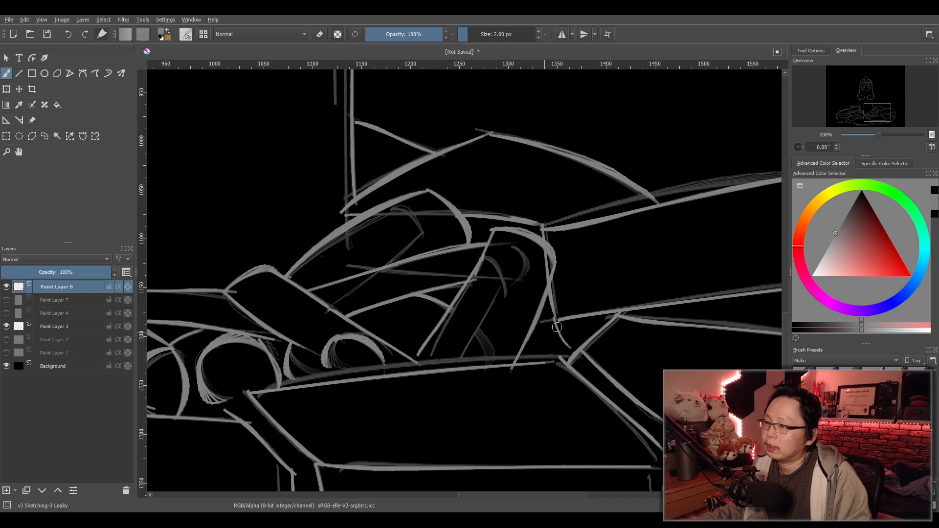
key("ctrl+z")
left_click_drag(557, 263, 518, 358)
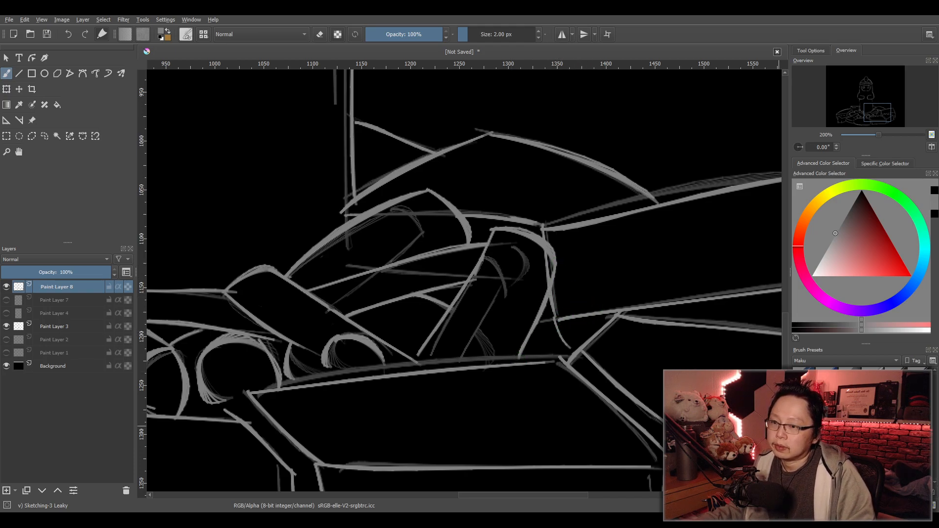
Examine how the enlarged right-hand logs fit within the whole campfire drawing.
key("e")
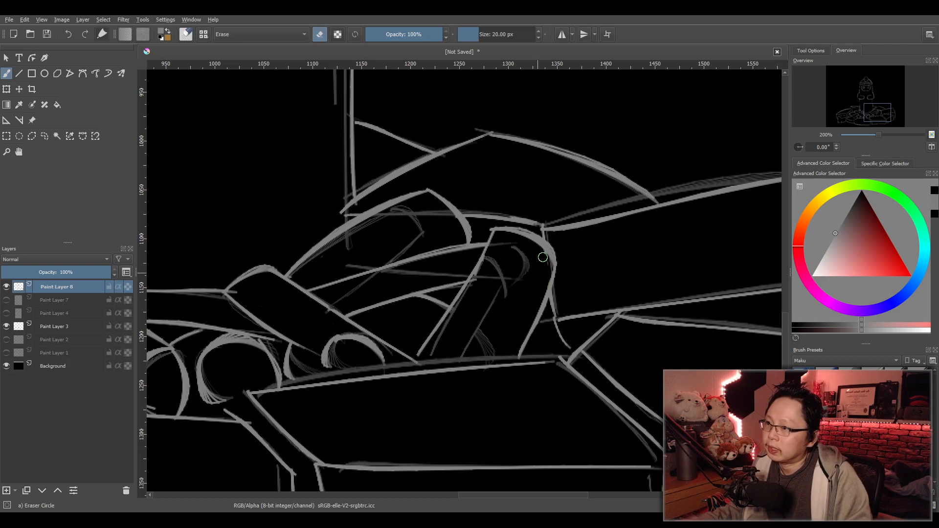
scroll(544, 352, "down", 5)
mouse_move(512, 360)
left_mouse_down()
mouse_move(563, 375)
mouse_move(524, 365)
left_mouse_up()
scroll(562, 375, "up", 1)
scroll(523, 360, "up", 1)
left_click_drag(552, 286, 473, 318)
scroll(440, 299, "down", 2)
scroll(474, 304, "up", 2)
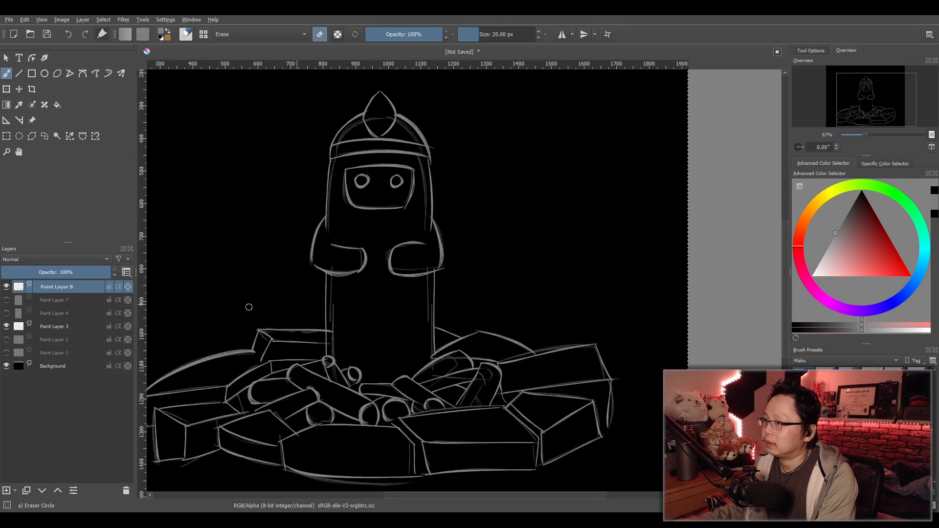
Hide Paint Layer 3 and look over the traced line drawing without the rough sketch.
left_click(7, 327)
mouse_move(470, 347)
left_mouse_down()
mouse_move(478, 310)
mouse_move(472, 335)
left_mouse_up()
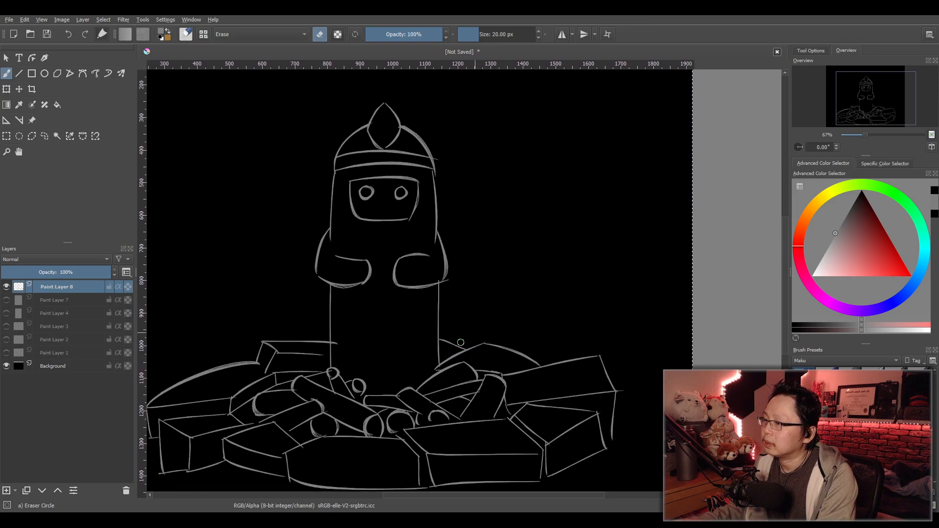
mouse_move(394, 367)
left_mouse_down()
mouse_move(446, 295)
mouse_move(457, 339)
mouse_move(465, 295)
mouse_move(498, 281)
left_mouse_up()
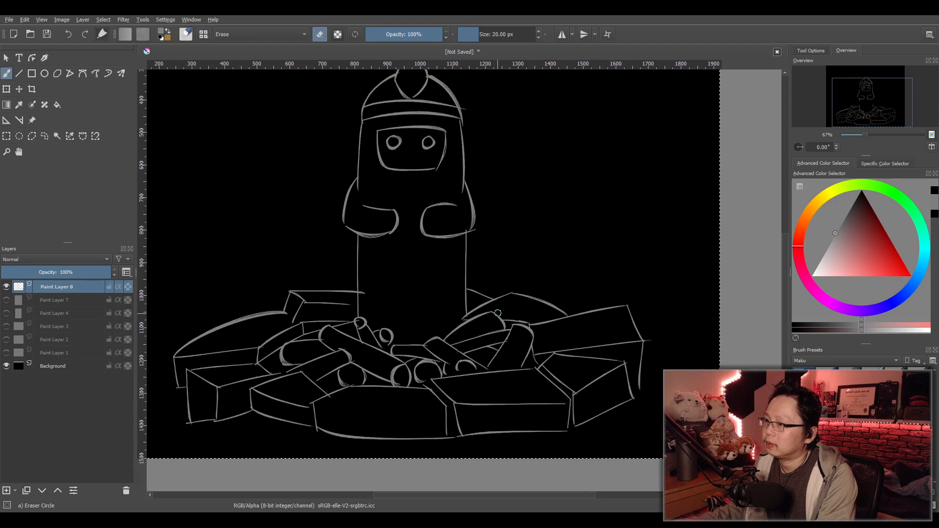
left_click_drag(494, 316, 508, 300)
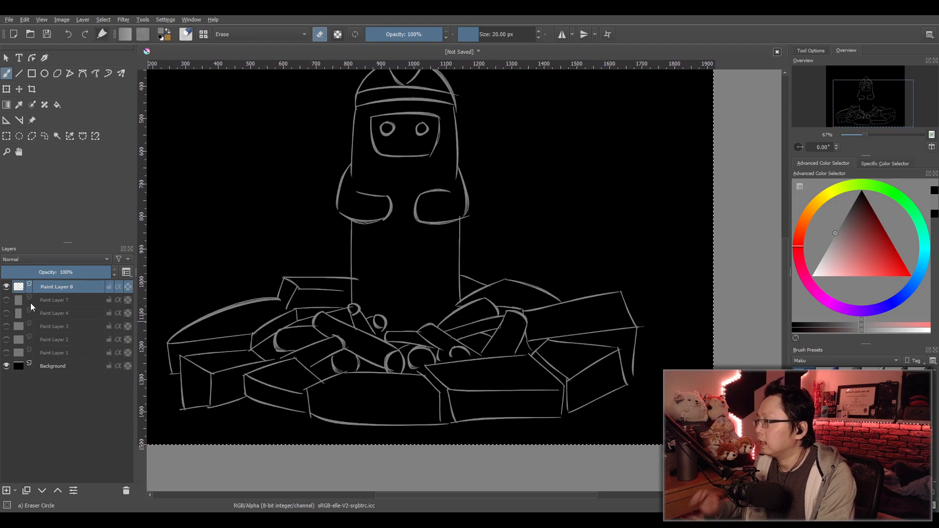
Compare Paint Layer 8 with Paint Layer 7 by switching each layer's visibility off and on.
left_click(6, 286)
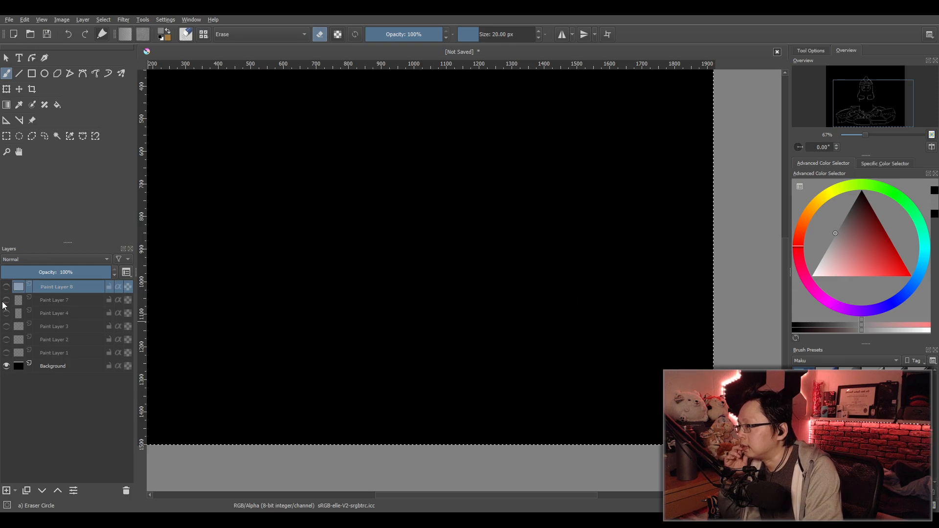
left_click(7, 300)
left_click(7, 301)
left_click(6, 286)
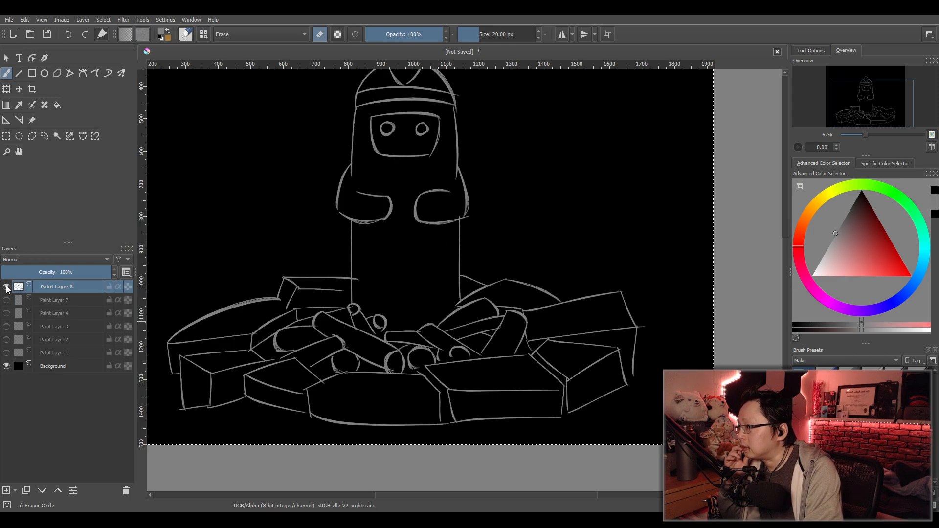
Show Paint Layer 7 and compare it with the rough sketches by switching Paint Layers 3, 2 and 1 on and off.
left_click(7, 300)
left_click(7, 327)
left_click(7, 327)
left_click(6, 327)
left_click(6, 327)
left_click(7, 327)
left_click(7, 340)
left_click(7, 339)
left_click(7, 327)
left_click(7, 328)
left_click(7, 327)
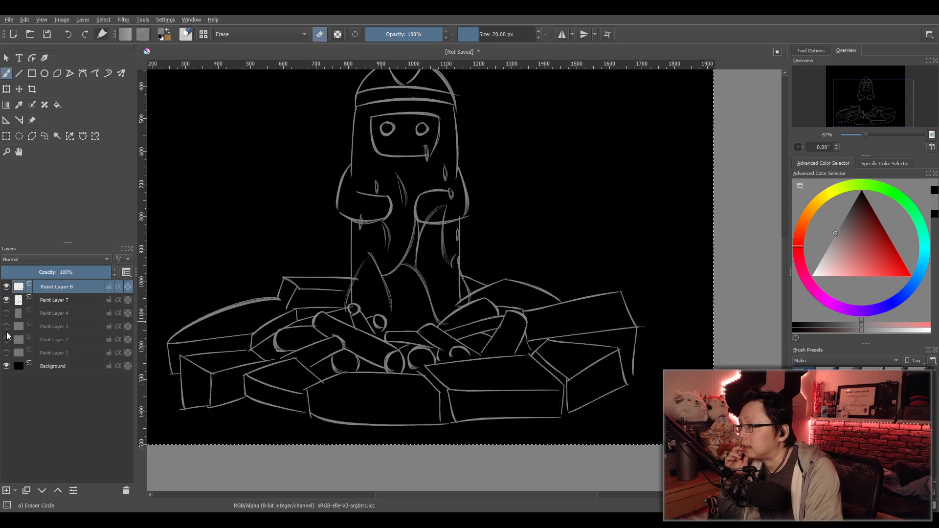
left_click(6, 339)
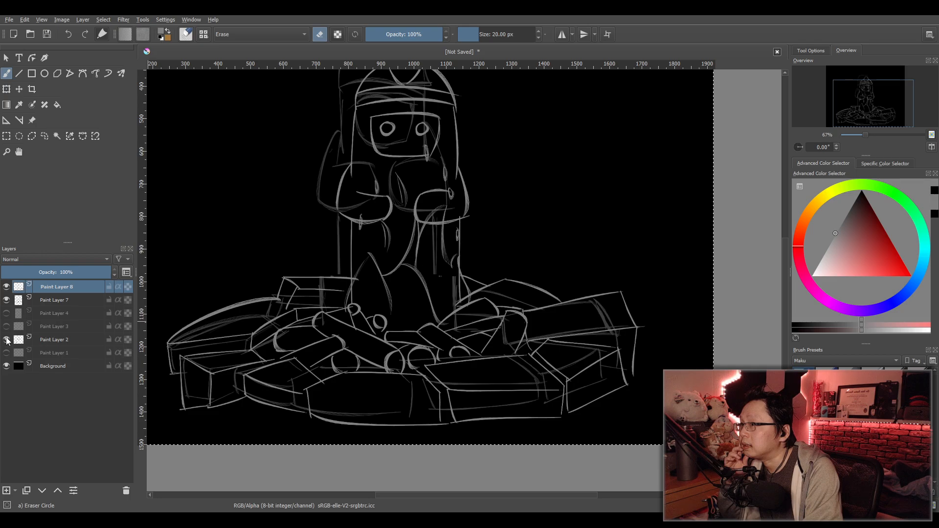
left_click(7, 339)
left_click(7, 352)
left_click(8, 352)
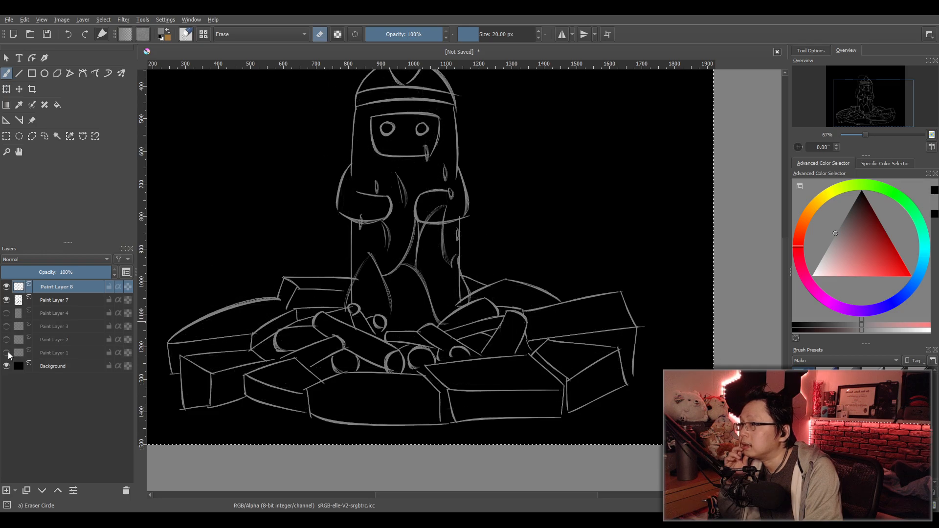
Show the crowned figure sketch on Paint Layer 4 and add a new paint layer above the others, using the 2 px sketching brush.
left_click(6, 313)
left_click_drag(551, 230, 550, 313)
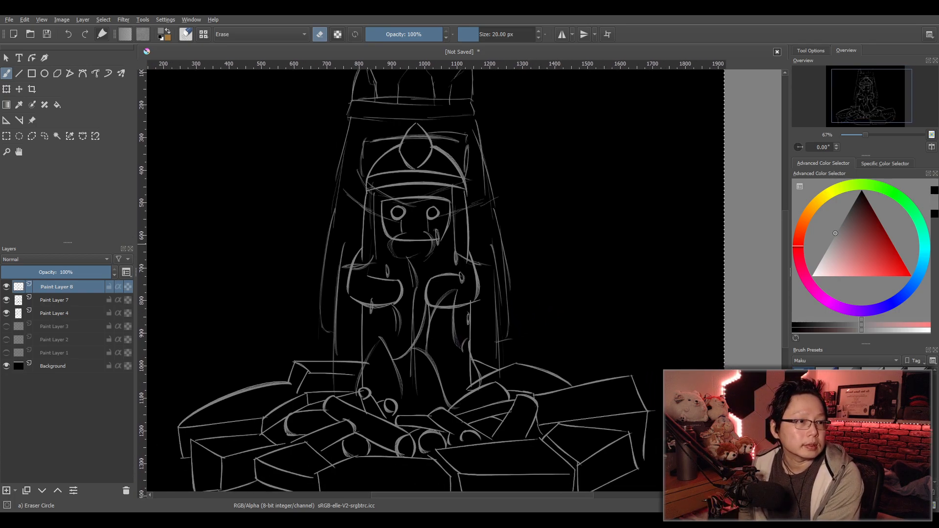
mouse_move(570, 180)
left_mouse_down()
mouse_move(558, 233)
mouse_move(560, 218)
left_mouse_up()
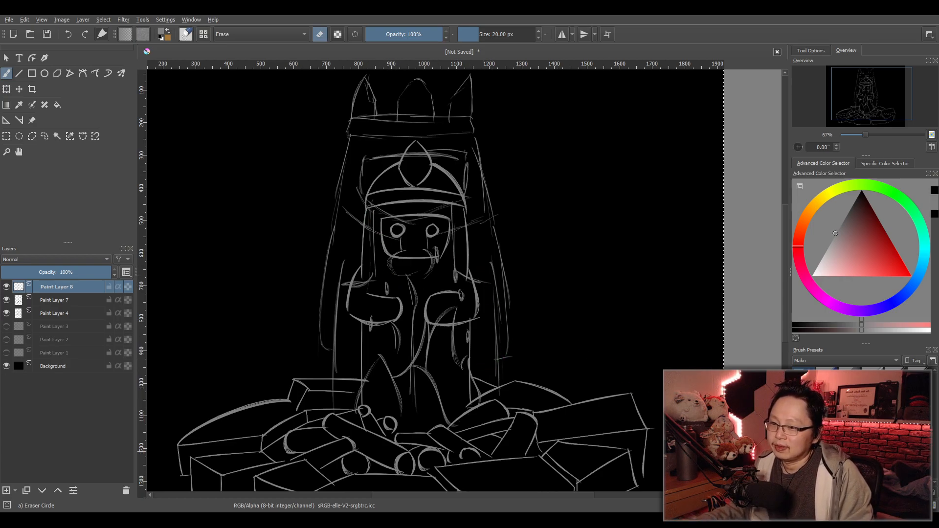
key("e")
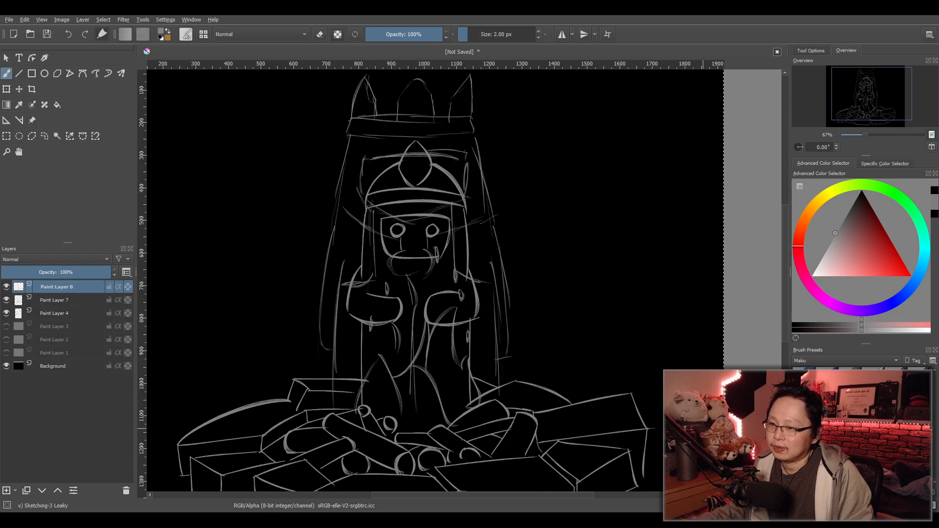
left_click(9, 290)
left_click(11, 292)
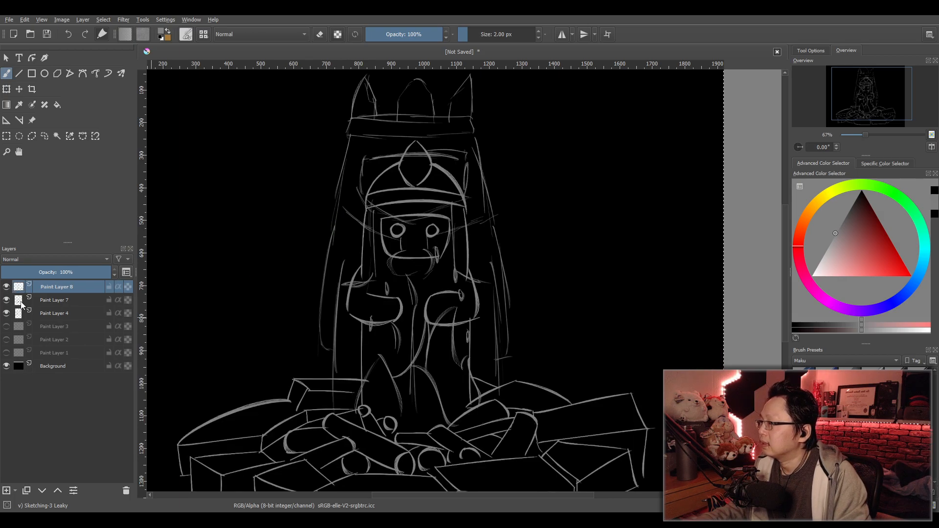
left_click(6, 491)
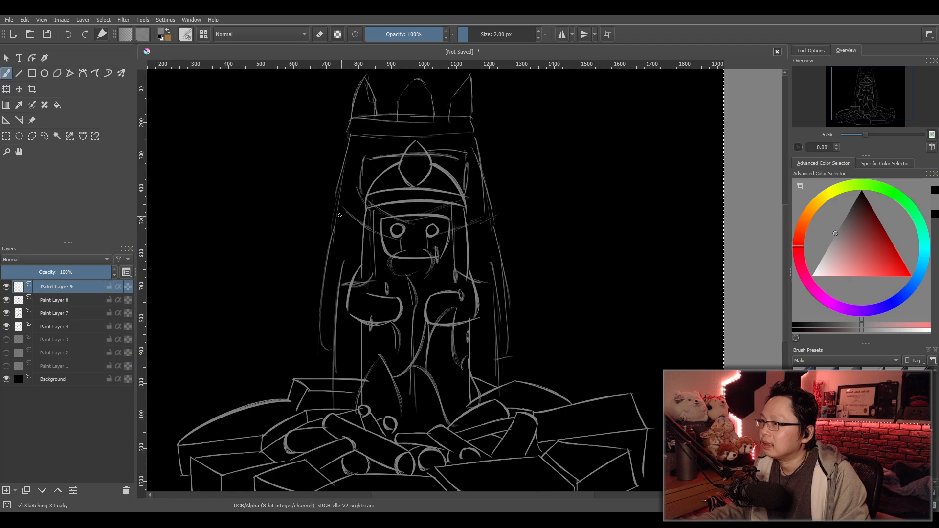
Trace the left sleeve of the crowned figure with a long outer line, a short hem and an inner robe line.
left_click_drag(339, 207, 321, 350)
key("ctrl+z")
key("ctrl+z")
left_click_drag(339, 204, 315, 342)
left_click_drag(320, 301, 323, 342)
left_click_drag(347, 258, 326, 414)
key("ctrl+z")
left_click_drag(345, 261, 333, 409)
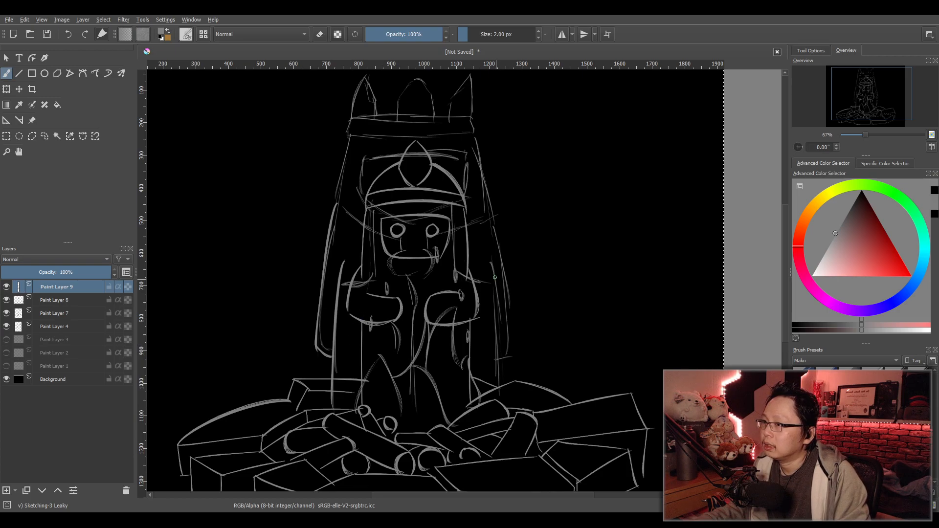
Trace the inner and outer robe lines on the right side of the crowned figure.
key("ctrl+z")
mouse_move(491, 266)
left_mouse_down()
mouse_move(500, 413)
mouse_move(496, 403)
left_mouse_up()
key("ctrl+z")
left_click_drag(492, 264, 499, 411)
left_click_drag(497, 215, 515, 371)
key("ctrl+z")
key("ctrl+z")
left_click_drag(492, 210, 512, 342)
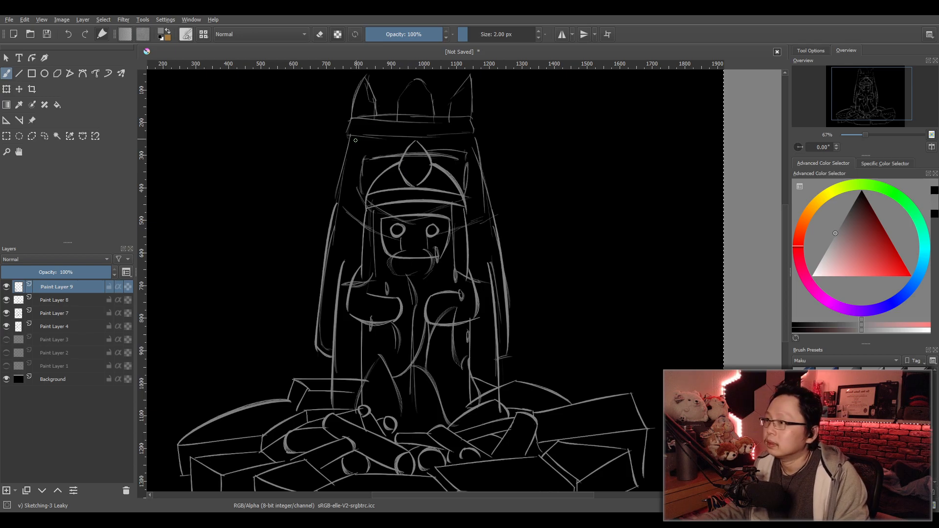
Trace the left side of the crowned head and the curve running from the shoulder towards the chest centre.
mouse_move(351, 134)
left_mouse_down()
mouse_move(344, 202)
mouse_move(356, 203)
mouse_move(345, 213)
mouse_move(435, 241)
left_mouse_up()
key("ctrl+z")
key("ctrl+z")
left_click_drag(337, 204, 397, 239)
key("ctrl+z")
left_click_drag(337, 200, 398, 238)
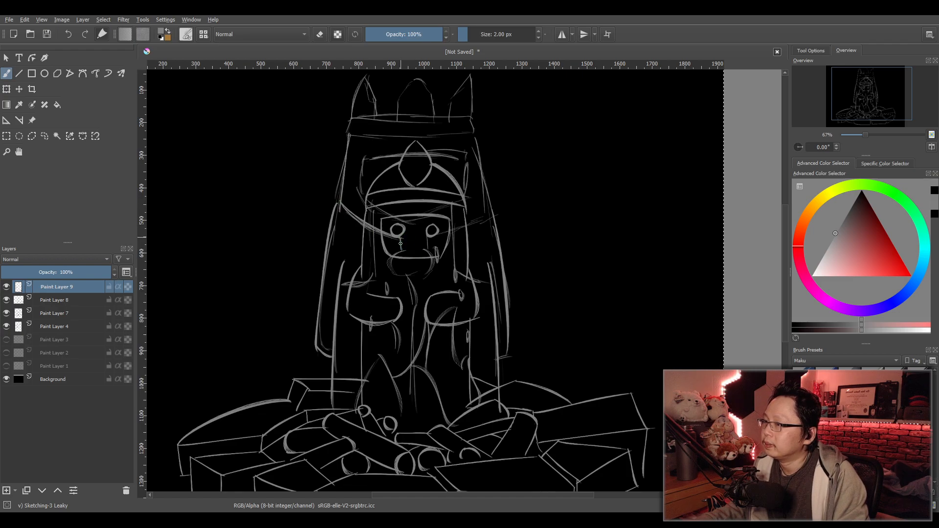
Draw the short vertical line and the rounded shape below it at the centre of the figure's chest.
left_click_drag(399, 254, 402, 289)
key("ctrl+z")
mouse_move(391, 253)
left_mouse_down()
mouse_move(411, 291)
mouse_move(401, 288)
mouse_move(434, 287)
left_mouse_up()
key("ctrl+z")
left_click_drag(432, 251, 436, 287)
key("ctrl+z")
left_click_drag(432, 250, 439, 290)
Trace the right-hand chest curve up to the shoulder and the right side of the head below the crown.
left_click_drag(437, 235, 485, 216)
key("ctrl+z")
left_click_drag(471, 133, 486, 205)
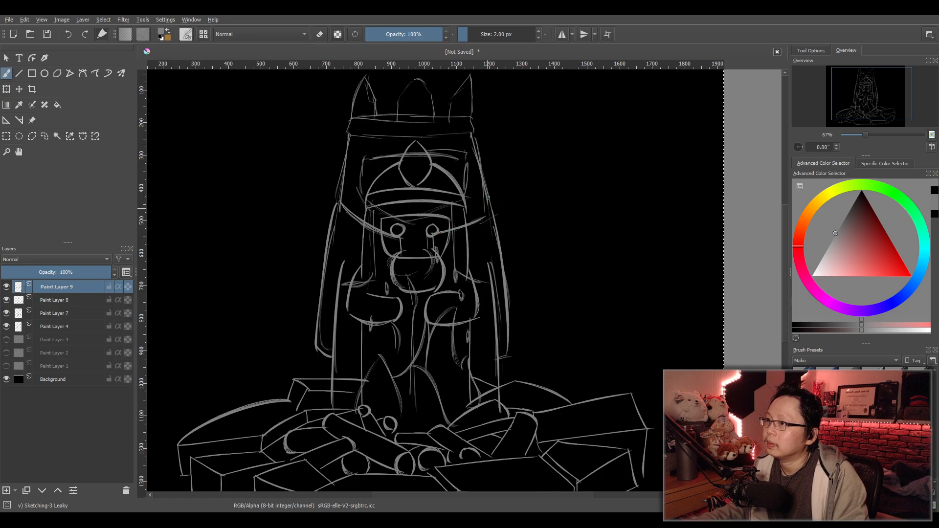
key("ctrl+z")
key("ctrl+z")
left_click_drag(436, 234, 499, 208)
key("ctrl+z")
left_click_drag(436, 235, 494, 206)
left_click_drag(472, 138, 499, 218)
key("ctrl+z")
left_click_drag(472, 136, 497, 210)
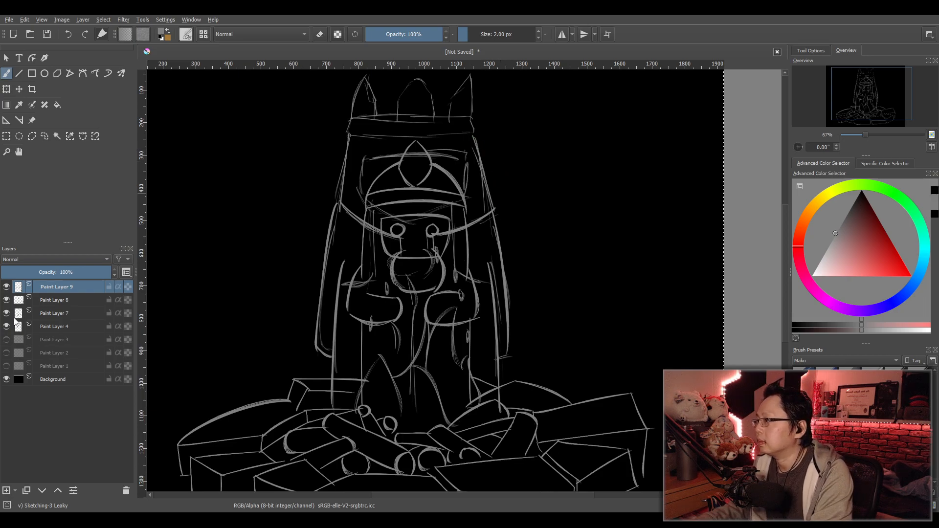
Lower the opacity of Paint Layer 8 to 50%.
left_click(57, 299)
left_click_drag(62, 272, 41, 275)
left_click_drag(557, 326, 570, 333)
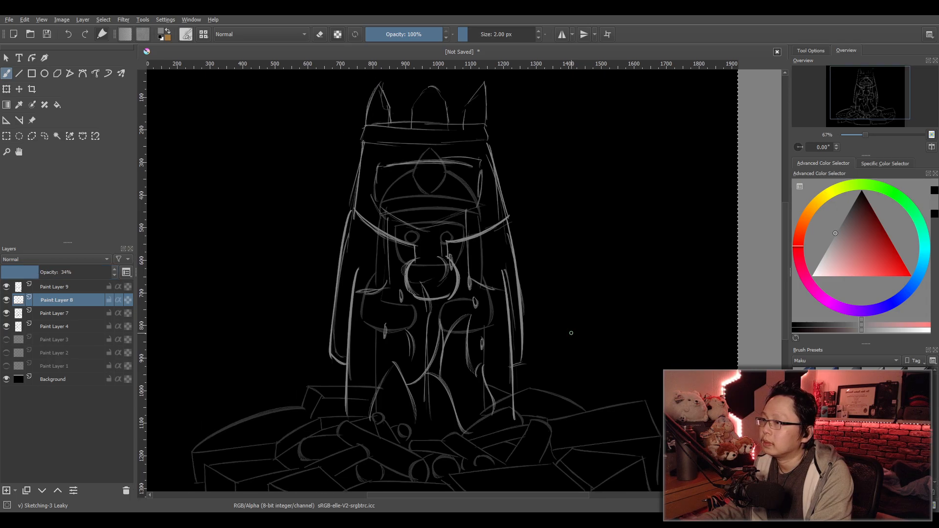
key("ctrl+z")
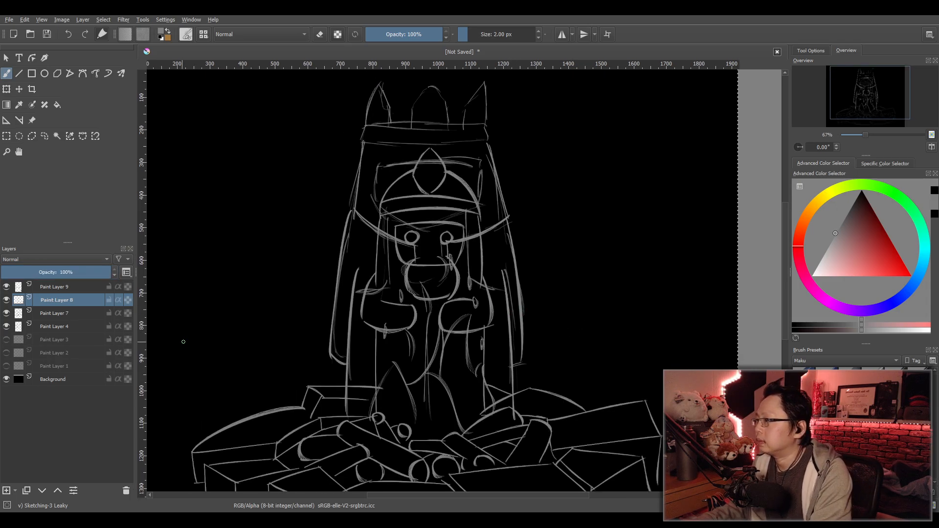
left_click(56, 273)
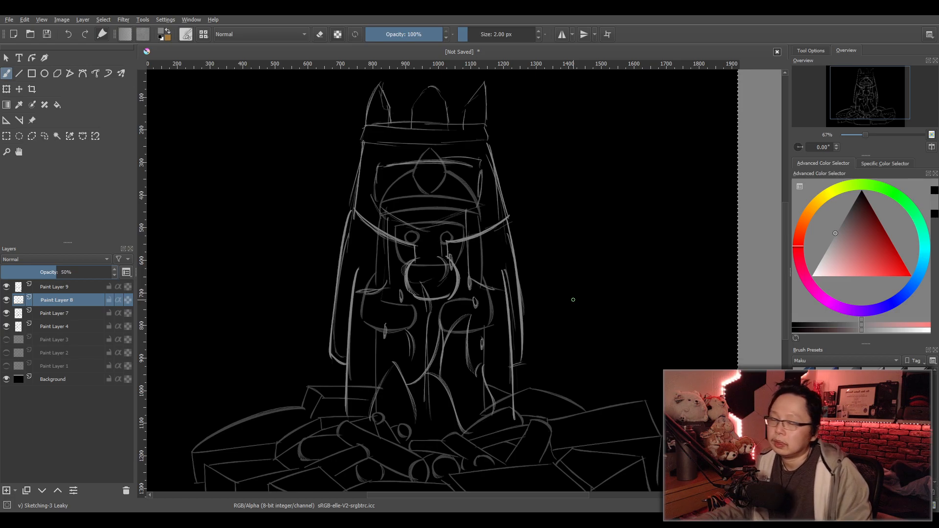
On Paint Layer 9, erase and redraw the right side of the rounded shape at the chest centre.
key("e")
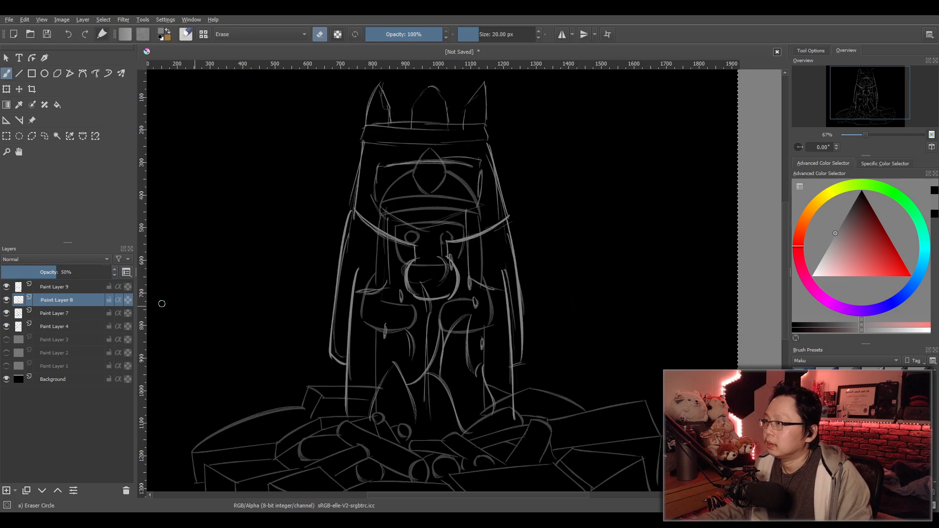
left_click(67, 288)
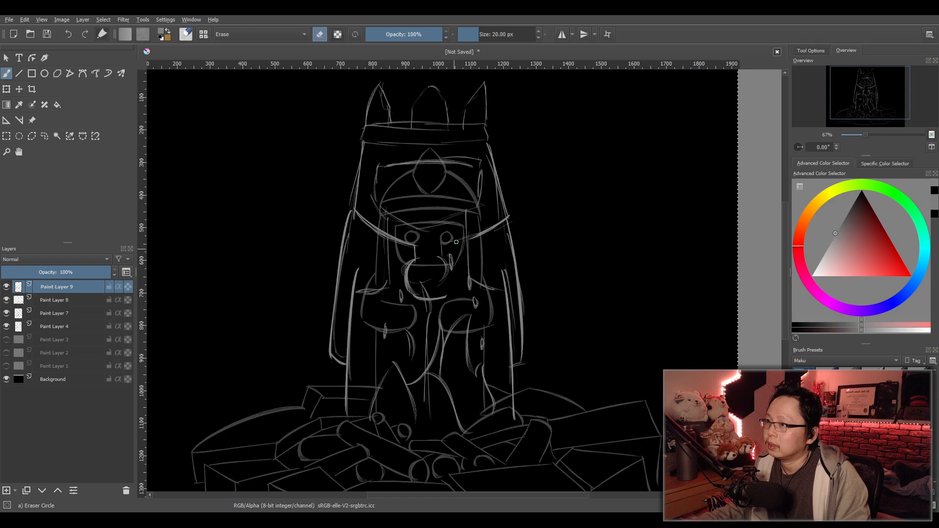
key("slash")
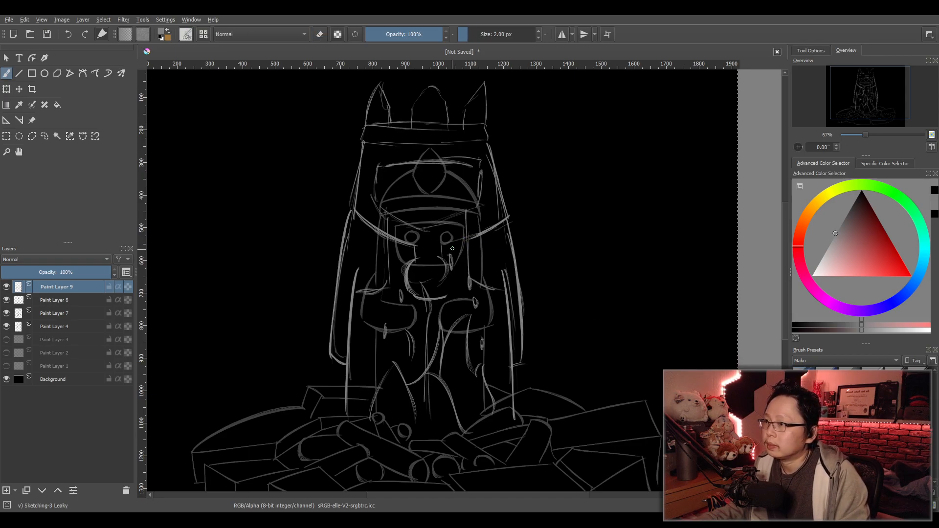
left_click_drag(450, 260, 445, 307)
key("ctrl+z")
left_click_drag(452, 260, 446, 297)
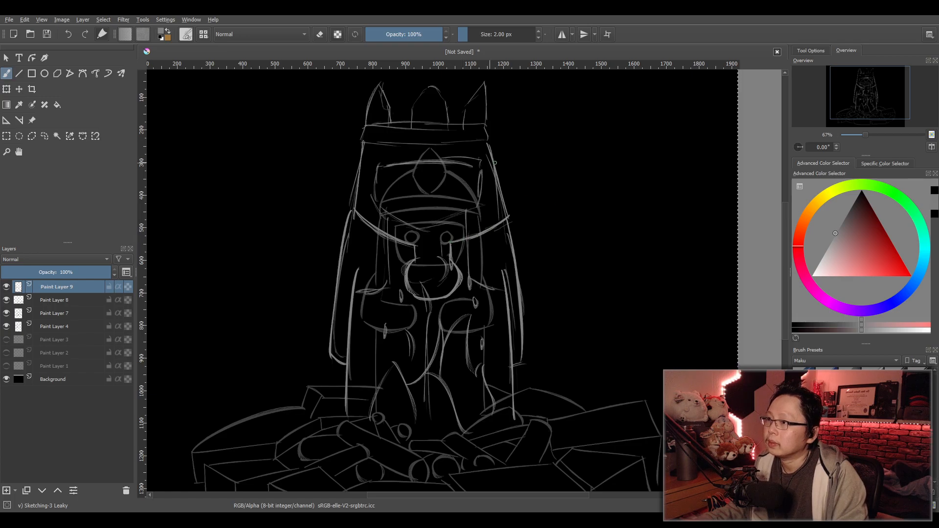
Trace the crown's band with long upper and lower edges across the top of the head.
left_click_drag(363, 141, 484, 139)
key("ctrl+z")
left_click_drag(364, 142, 489, 142)
left_click_drag(378, 143, 487, 146)
left_click_drag(370, 124, 491, 122)
key("ctrl+z")
left_click_drag(367, 123, 493, 122)
key("ctrl+z")
left_click_drag(368, 128, 488, 126)
left_click_drag(366, 127, 362, 142)
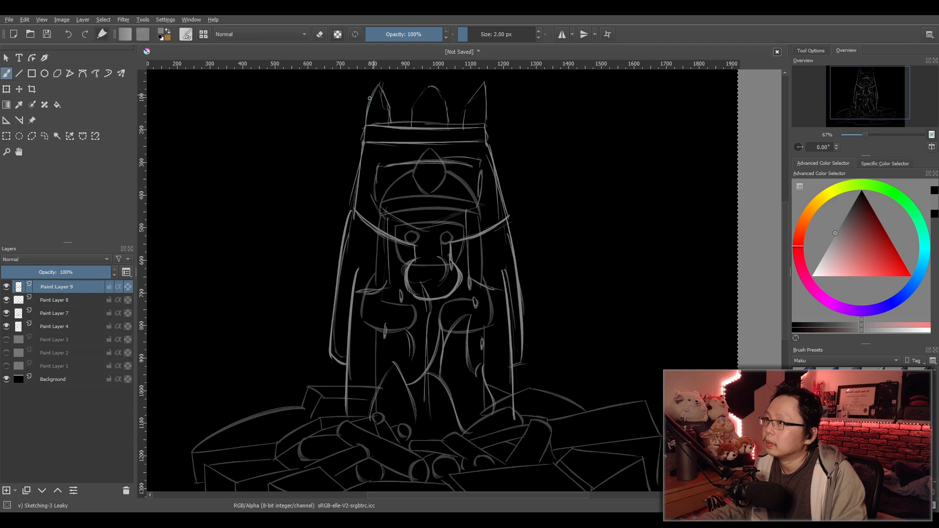
Trace the left point of the crown with a curved outer edge and a slanted inner edge.
key("ctrl+z")
left_click_drag(378, 83, 368, 123)
key("ctrl+z")
mouse_move(379, 84)
left_mouse_down()
mouse_move(365, 125)
mouse_move(389, 124)
left_mouse_up()
key("ctrl+z")
left_click_drag(380, 83, 396, 128)
key("ctrl+z")
key("ctrl+z")
left_click_drag(389, 99, 393, 125)
key("ctrl+z")
key("ctrl+z")
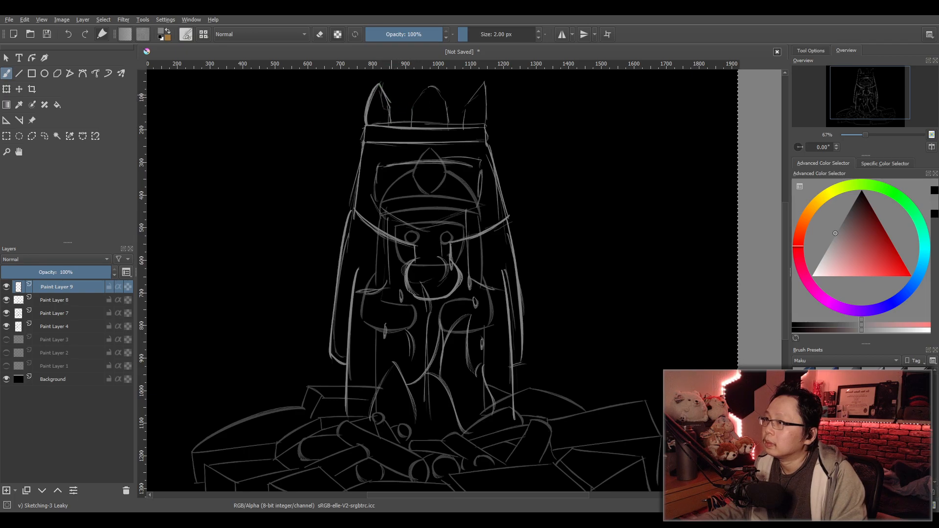
Trace the middle point of the crown with sloping upper edges and straight sides down to the band.
mouse_move(378, 84)
left_mouse_down()
mouse_move(394, 131)
mouse_move(432, 86)
mouse_move(448, 108)
left_mouse_up()
key("ctrl+z")
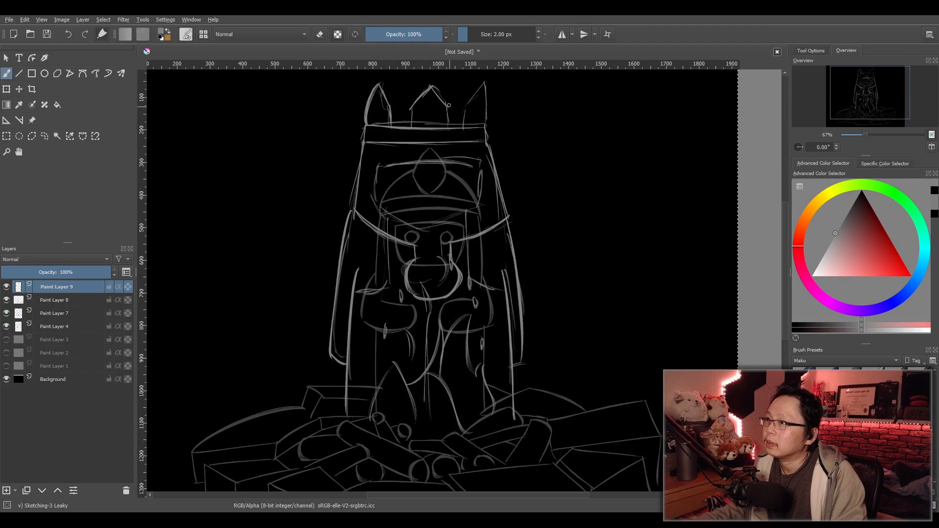
key("ctrl+z")
key("ctrl+z")
key("ctrl+z")
mouse_move(411, 107)
left_mouse_down()
mouse_move(431, 86)
mouse_move(445, 104)
mouse_move(430, 83)
mouse_move(410, 105)
mouse_move(412, 128)
left_mouse_up()
key("ctrl+z")
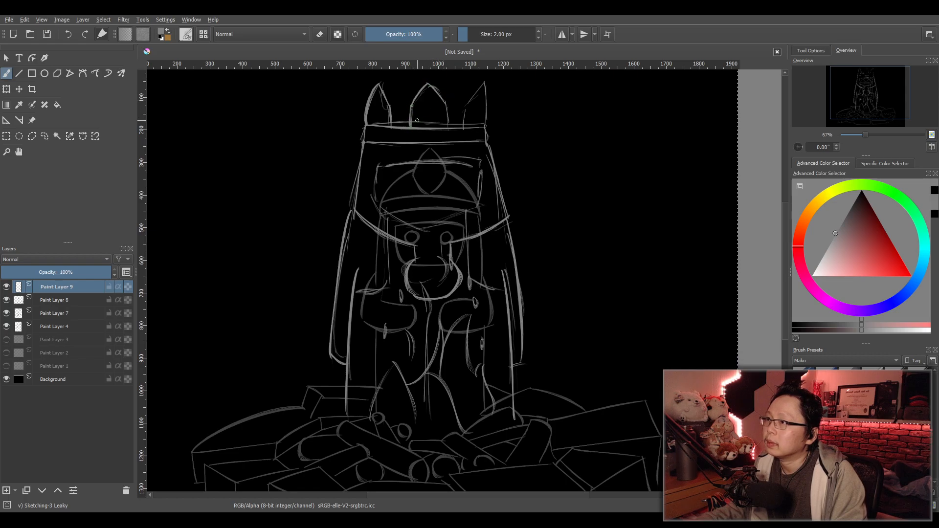
Trace the right point of the crown as a tapering spike above the band.
mouse_move(465, 107)
left_mouse_down()
mouse_move(496, 88)
mouse_move(483, 84)
mouse_move(464, 105)
mouse_move(489, 87)
mouse_move(482, 128)
mouse_move(464, 106)
mouse_move(465, 128)
mouse_move(462, 103)
left_mouse_up()
key("ctrl+z")
key("ctrl+z")
key("ctrl+z")
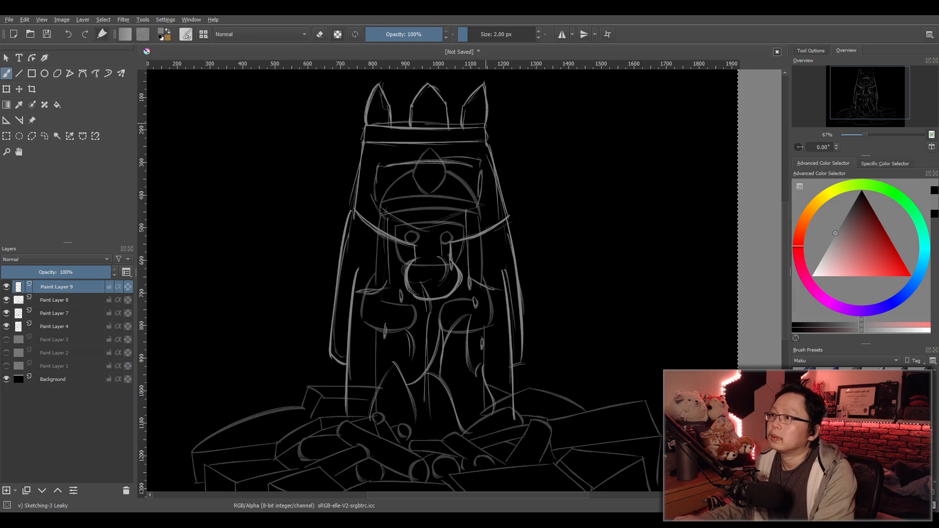
Draw the face outline below the crown band as a U shape with straight sides and a rounded chin.
scroll(487, 145, "down", 1)
scroll(480, 175, "up", 2)
scroll(472, 197, "up", 1)
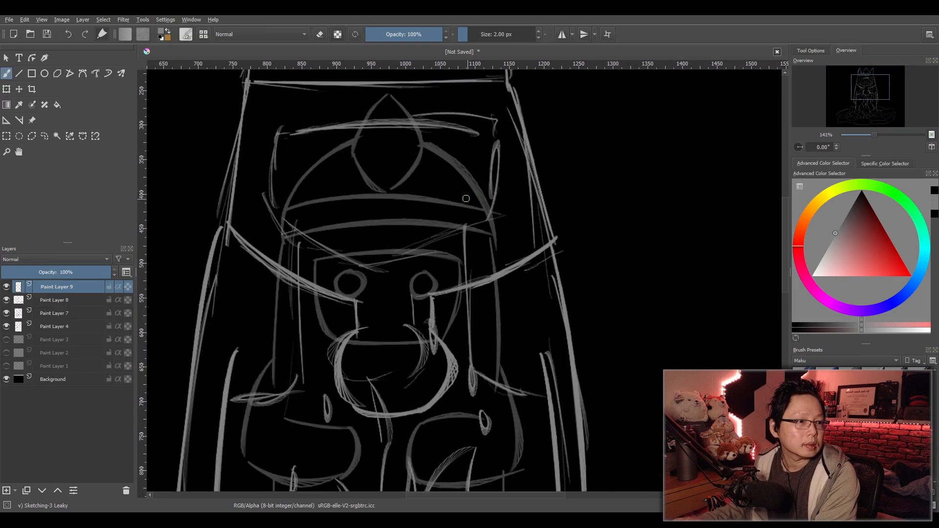
left_click_drag(285, 85, 266, 201)
key("ctrl+z")
mouse_move(281, 84)
left_mouse_down()
mouse_move(274, 202)
mouse_move(418, 267)
left_mouse_up()
key("ctrl+z")
mouse_move(273, 195)
left_mouse_down()
mouse_move(391, 268)
mouse_move(418, 266)
left_mouse_up()
key("ctrl+z")
left_click_drag(280, 205, 387, 267)
key("ctrl+z")
mouse_move(478, 84)
left_mouse_down()
mouse_move(510, 130)
mouse_move(493, 119)
mouse_move(491, 210)
left_mouse_up()
key("ctrl+z")
mouse_move(485, 82)
left_mouse_down()
mouse_move(498, 228)
mouse_move(388, 268)
left_mouse_up()
key("ctrl+z")
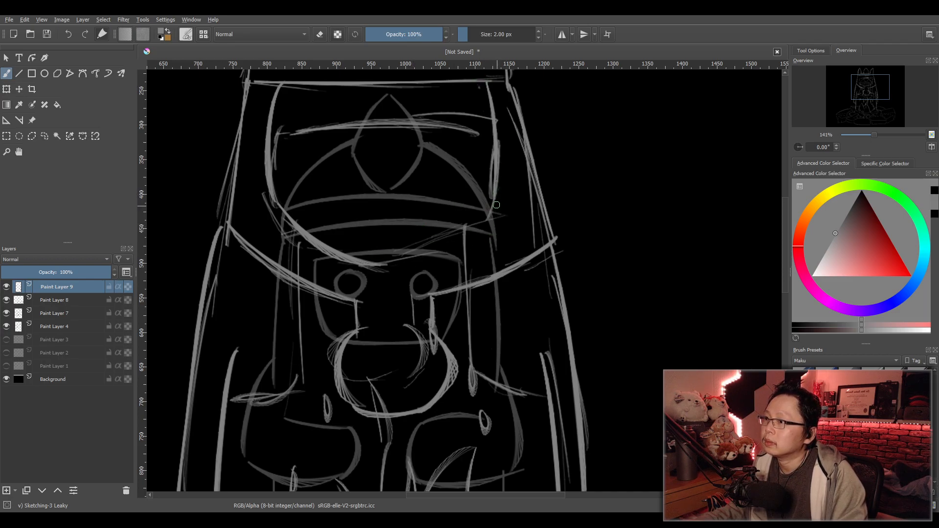
left_click_drag(496, 206, 387, 268)
Draw two round eyes inside the face outline just below the crown band.
scroll(511, 194, "down", 1)
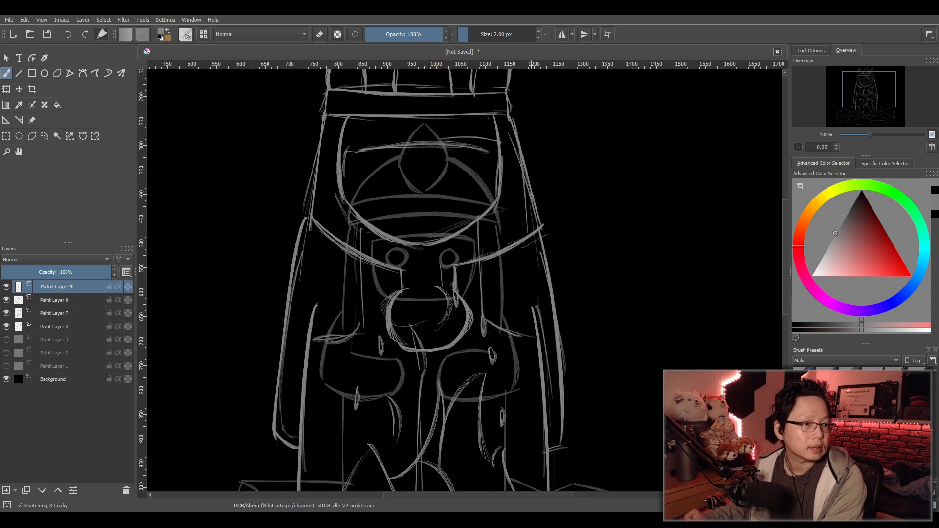
scroll(463, 183, "up", 1)
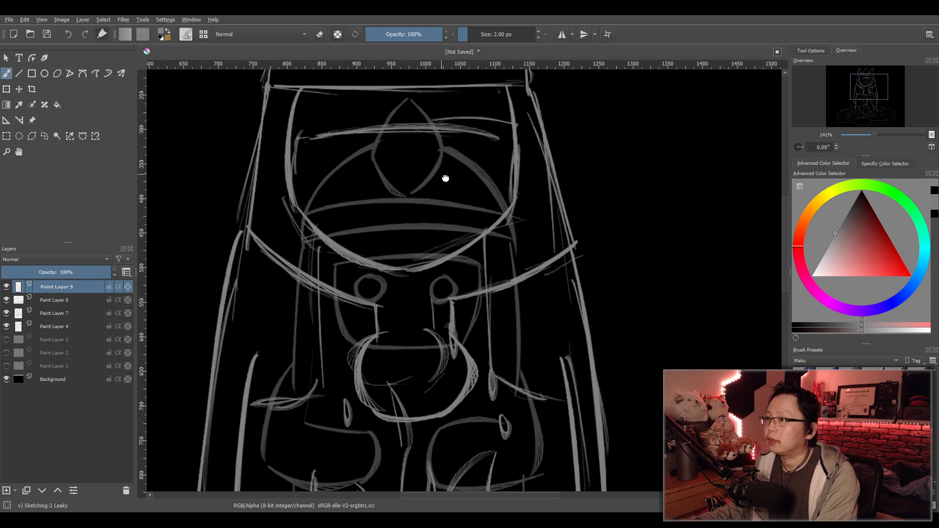
left_click_drag(440, 174, 509, 202)
mouse_move(401, 137)
left_mouse_down()
mouse_move(384, 177)
mouse_move(432, 144)
mouse_move(391, 174)
mouse_move(434, 145)
mouse_move(452, 154)
mouse_move(391, 180)
mouse_move(437, 148)
left_mouse_up()
key("ctrl+z")
key("ctrl+z")
key("ctrl+z")
mouse_move(539, 141)
left_mouse_down()
mouse_move(510, 174)
mouse_move(544, 151)
left_mouse_up()
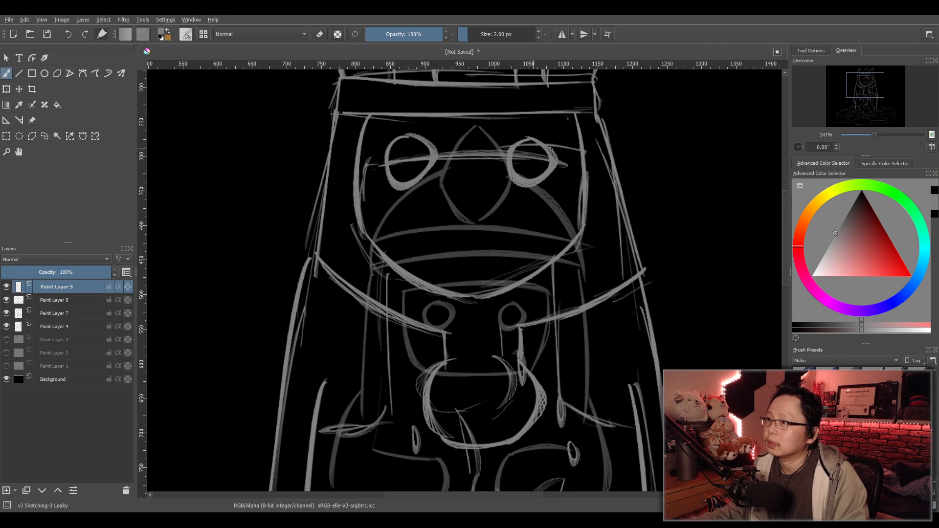
Examine the full drawing by switching Paint Layers 9, 8, 7, 3 and 2 off and on.
key("minus")
key("minus")
key("minus")
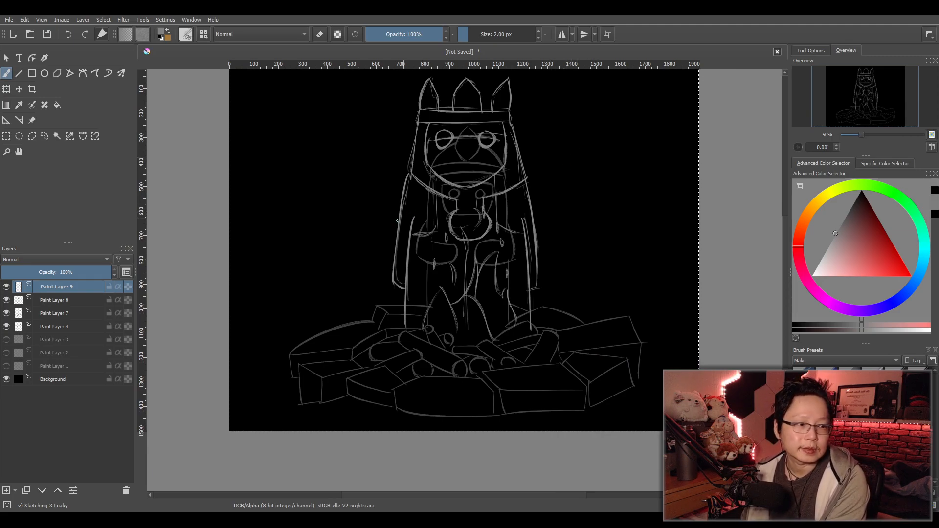
left_click(8, 287)
left_click(8, 287)
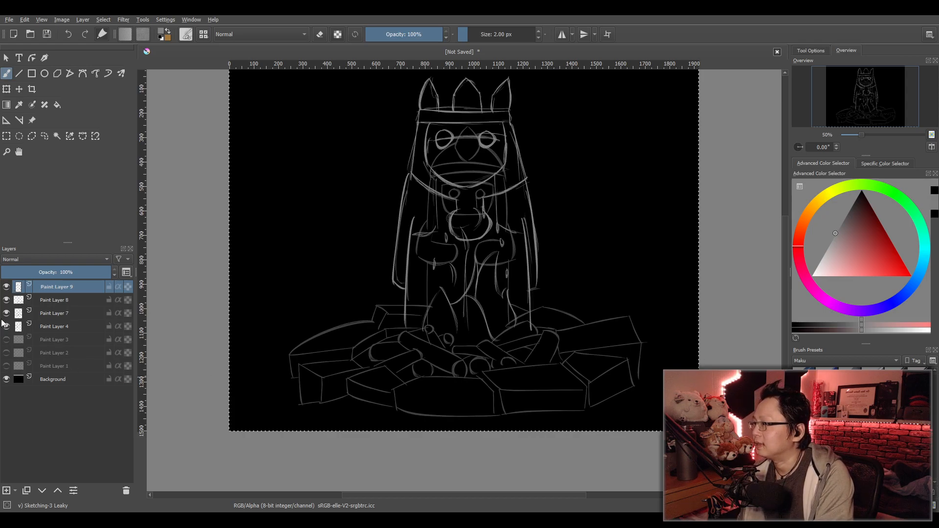
left_click(8, 339)
left_click(8, 340)
left_click(7, 352)
left_click(7, 352)
left_click(7, 351)
left_click(7, 352)
left_click(7, 300)
left_click(7, 300)
left_click(7, 300)
left_click(7, 300)
left_click(7, 313)
left_click(7, 313)
Compare the drawing with and without Paint Layer 4 and leave that rough sketch layer hidden.
left_click(7, 326)
left_click(7, 327)
left_click(7, 327)
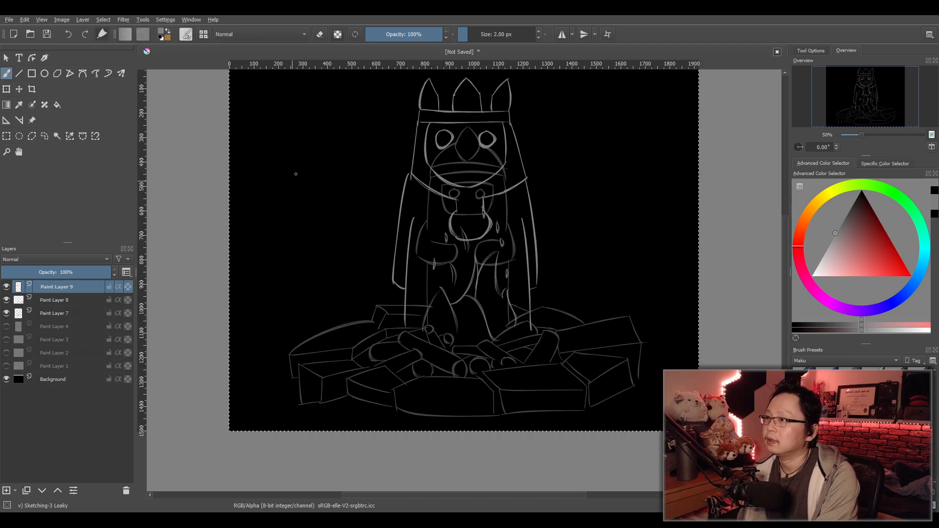
Select the two round eyes on Paint Layer 9 and shift them slightly up towards the crown band.
left_click(7, 136)
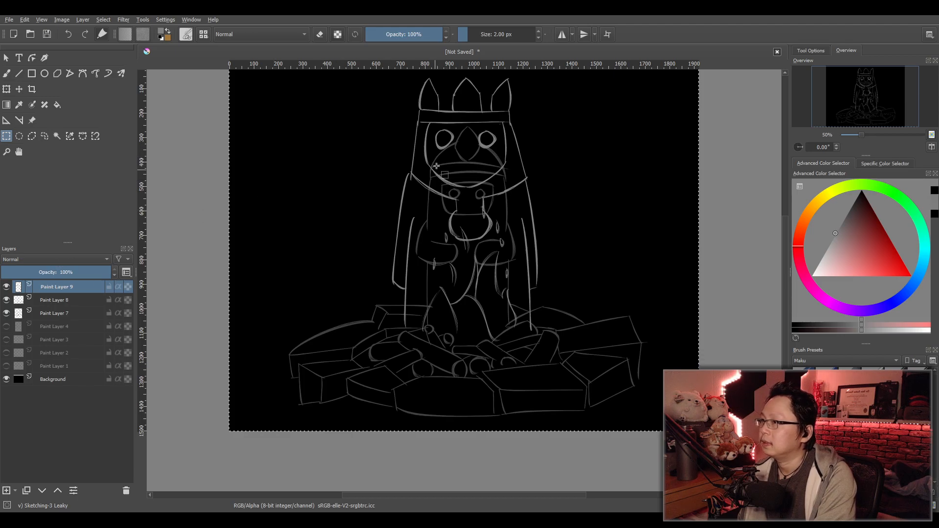
left_click_drag(434, 159, 500, 126)
left_click(20, 89)
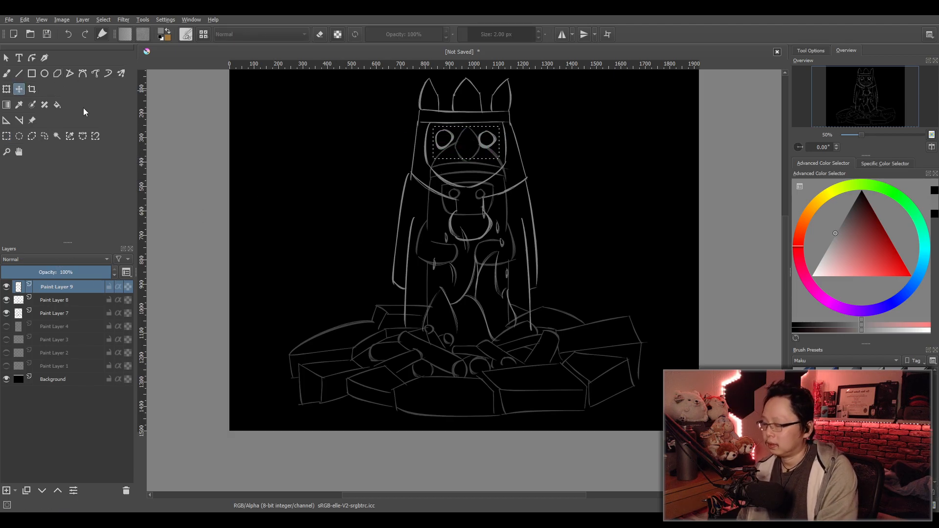
key("Up")
key("Up")
key("Up")
key("Up")
key("Up")
key("Up")
key("Up")
key("Up")
key("Up")
key("Up")
key("Up")
key("Up")
key("Up")
key("Up")
key("Up")
key("Up")
key("Up")
key("Up")
key("Up")
key("Up")
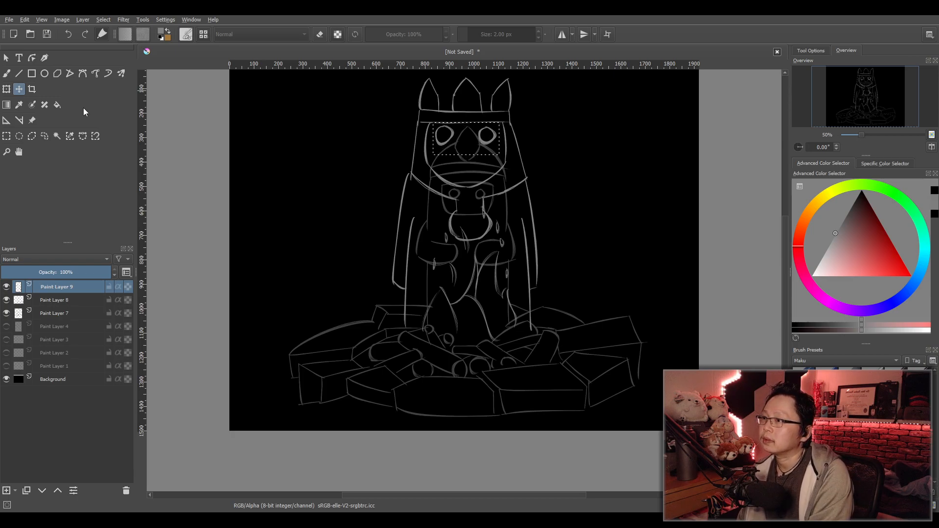
key("Up")
key("Up")
key("Up")
key("Up")
key("Up")
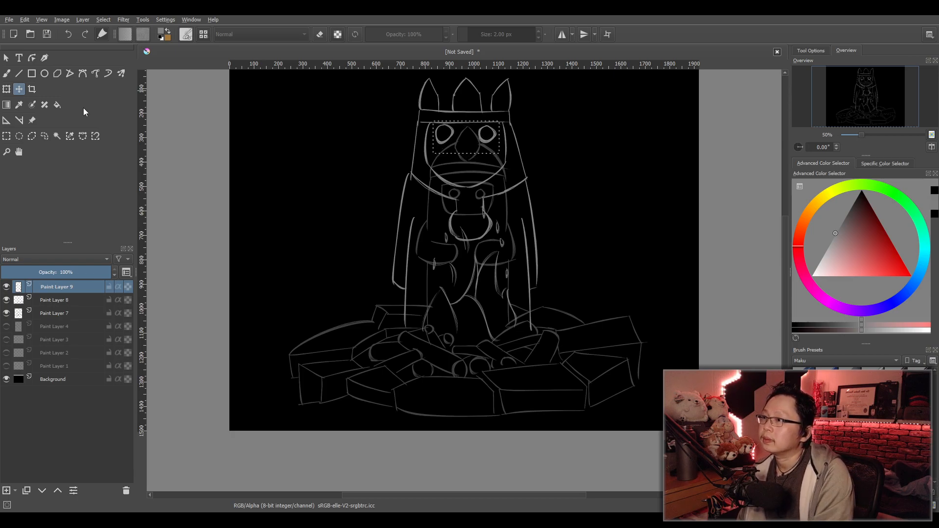
Examine how the drawing is divided between Paint Layers 8, 7 and 9, switching Paint Layer 7 off and on.
left_click(54, 301)
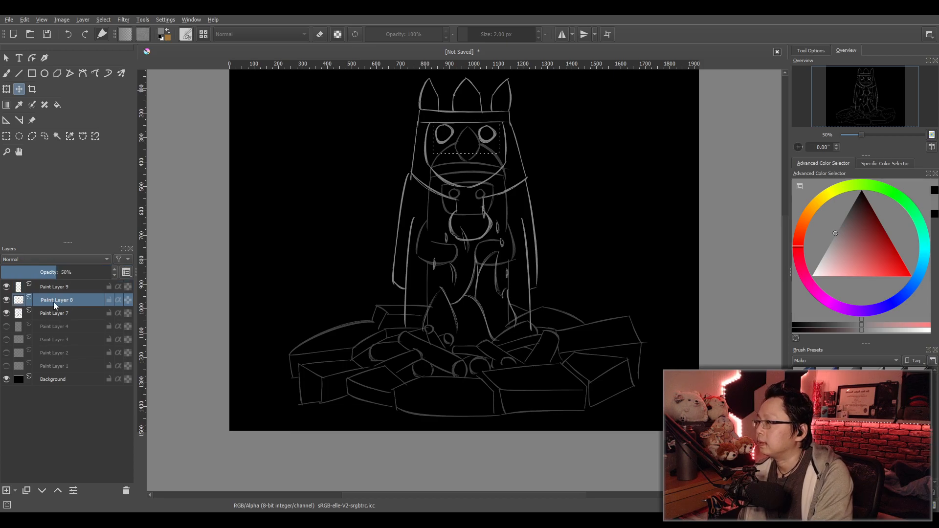
left_click(54, 313)
left_click(7, 137)
scroll(335, 314, "down", 1)
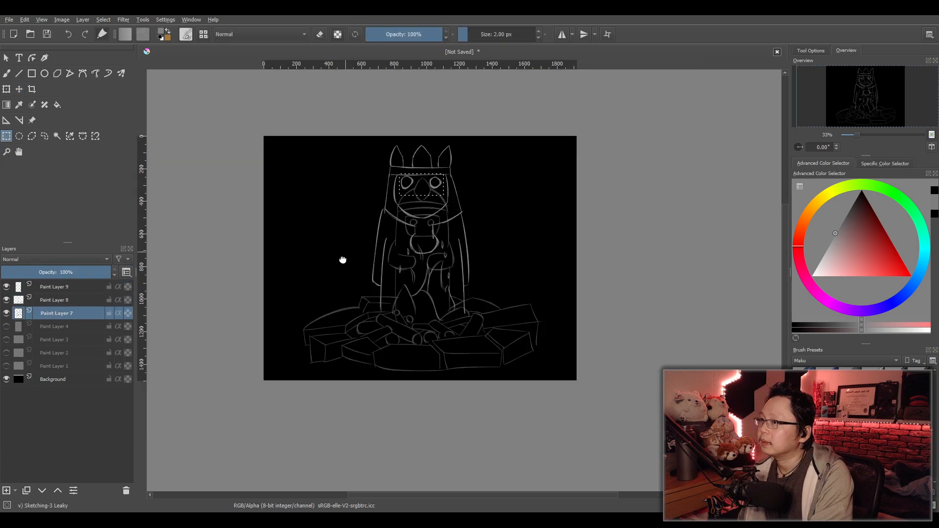
left_click_drag(316, 169, 533, 384)
scroll(445, 328, "up", 2)
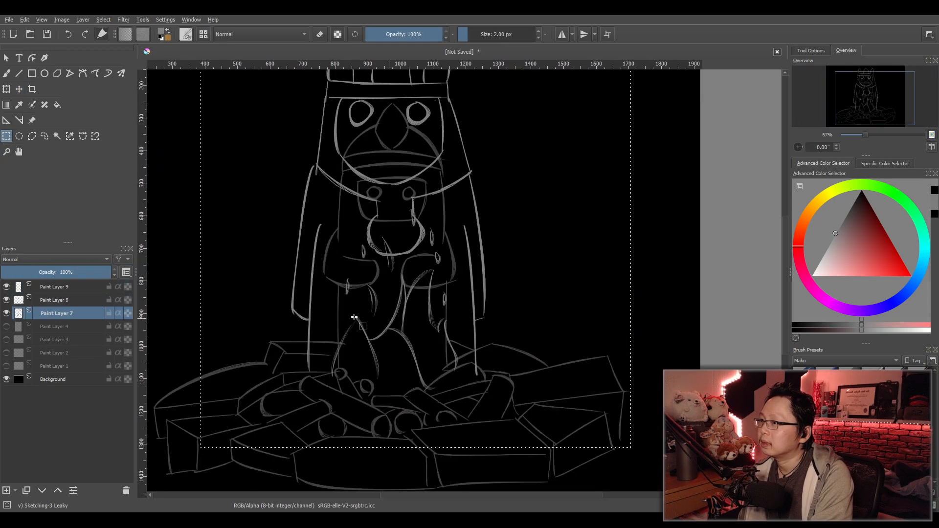
left_click(32, 302)
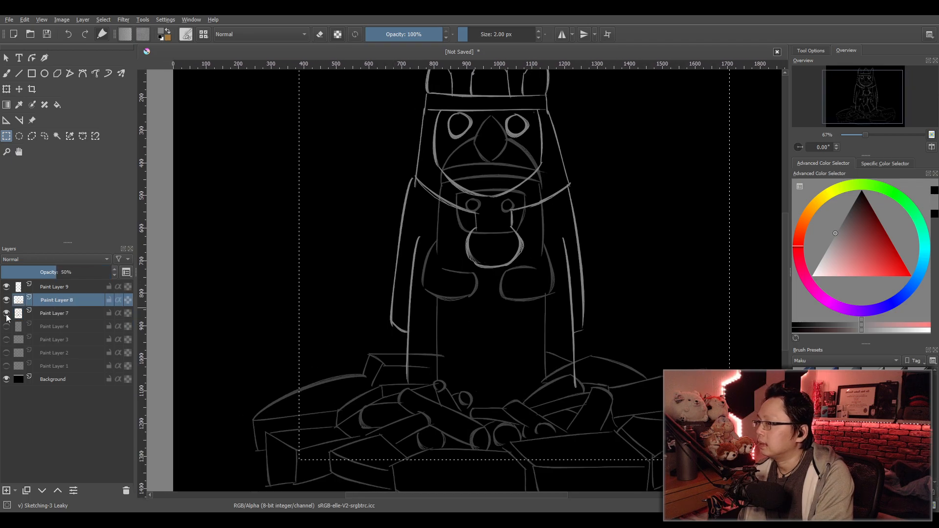
left_click(65, 315)
left_click_drag(564, 389, 552, 376)
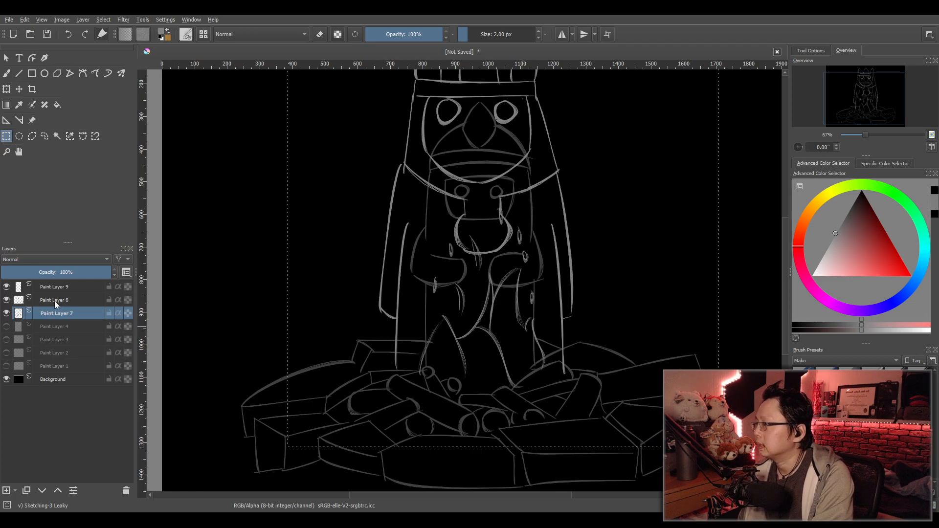
left_click(56, 286)
scroll(572, 333, "down", 1)
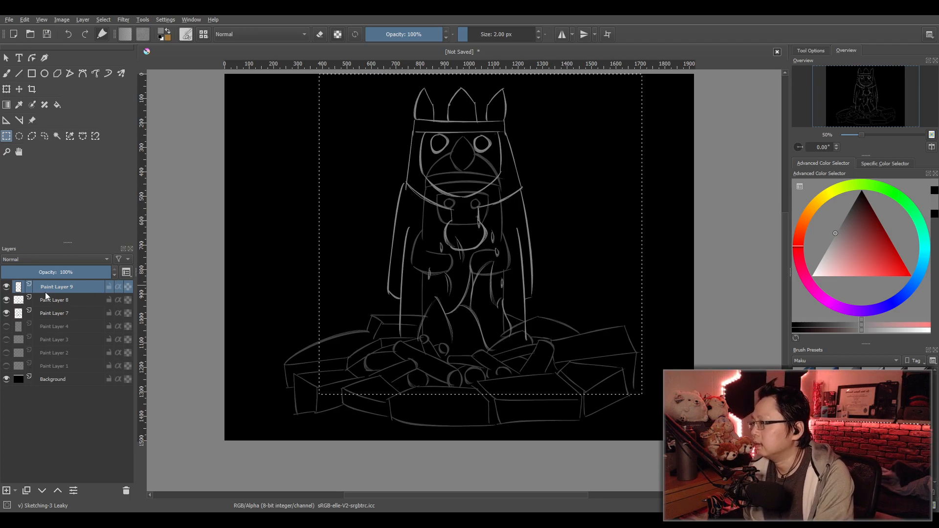
Raise the opacity of Paint Layer 8, which holds the rocks and logs lines, to 100%.
left_click(46, 299)
left_click(57, 315)
left_click(61, 302)
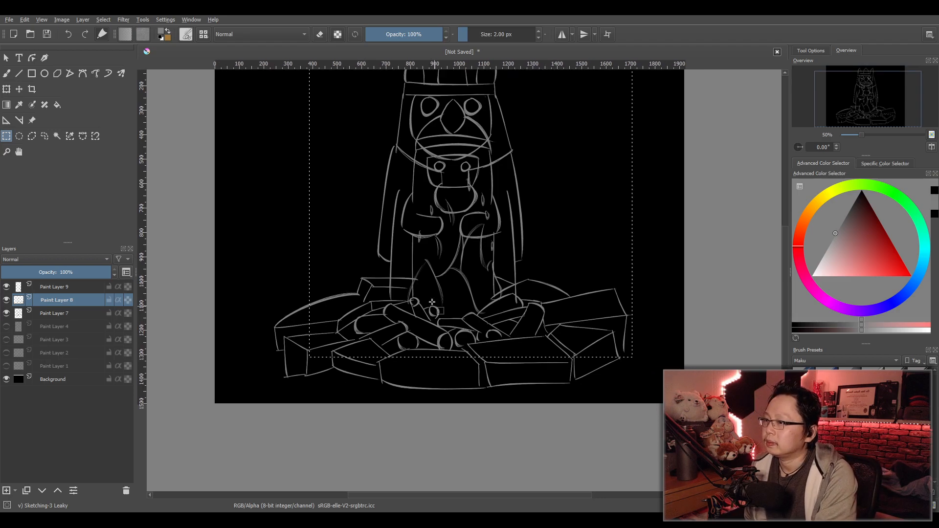
scroll(442, 339, "up", 1)
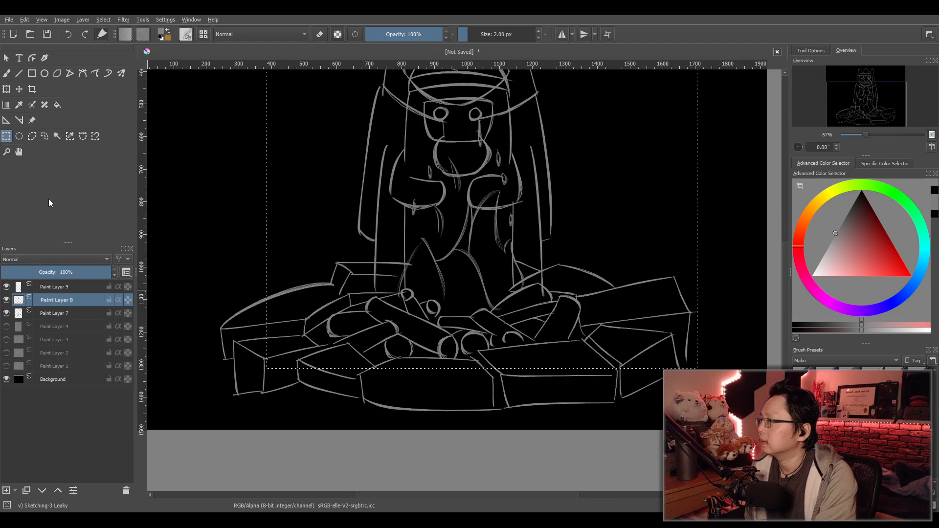
Replace the partial rectangular selection with one that covers the whole canvas.
scroll(193, 209, "down", 2)
left_click_drag(173, 128, 494, 377)
left_click_drag(365, 336, 454, 336)
scroll(454, 336, "up", 2)
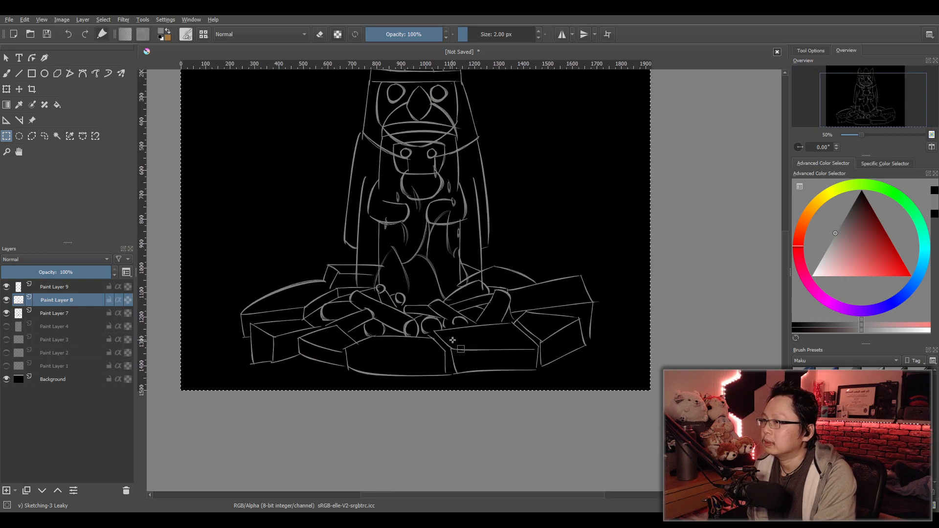
Add a new paint layer and place it directly below Paint Layer 7.
left_click(7, 490)
left_click_drag(61, 304, 60, 332)
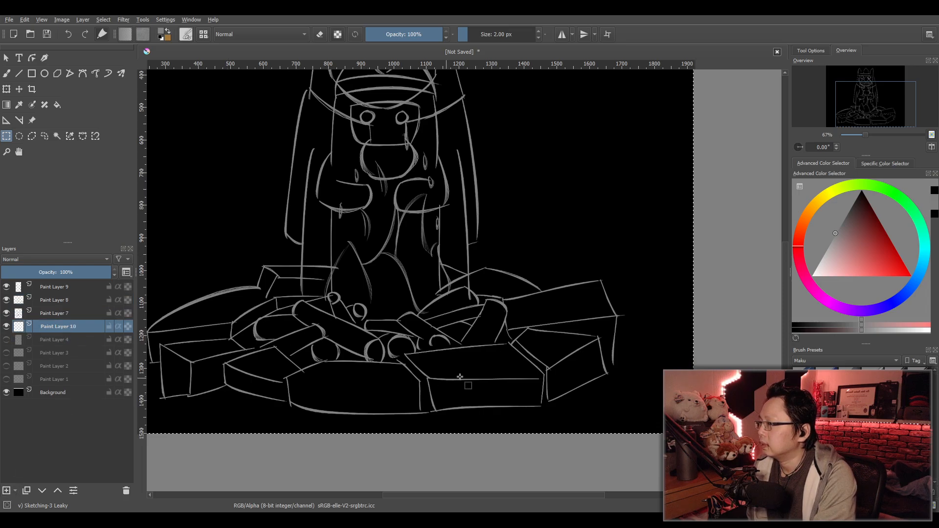
scroll(320, 400, "up", 1)
left_click_drag(320, 400, 363, 391)
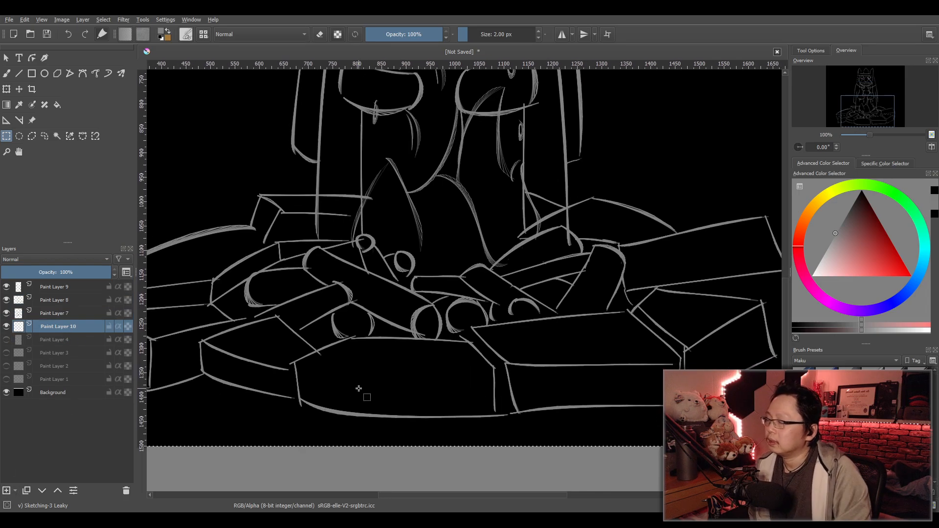
Choose a muted blue painting colour and the Basic-2 Opacity brush preset at 40 px.
left_click(909, 292)
left_click_drag(858, 252, 853, 240)
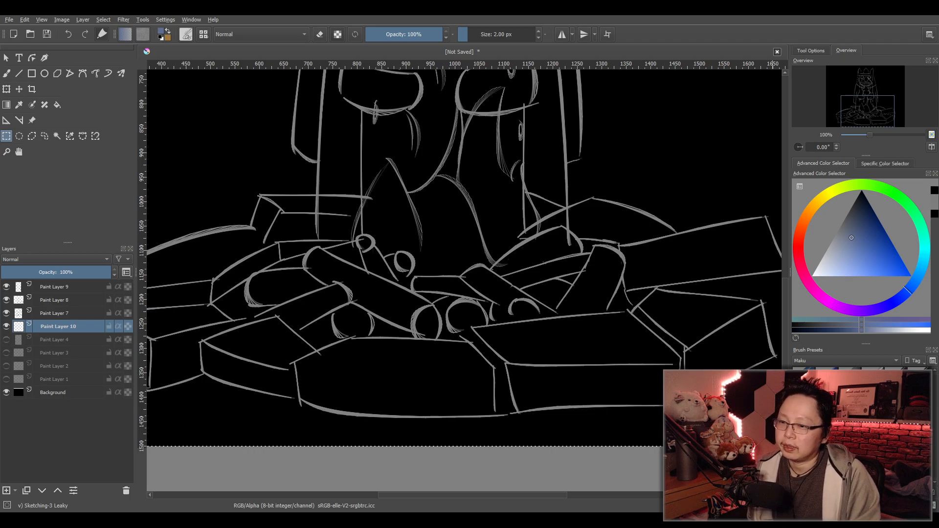
key("e")
key(".")
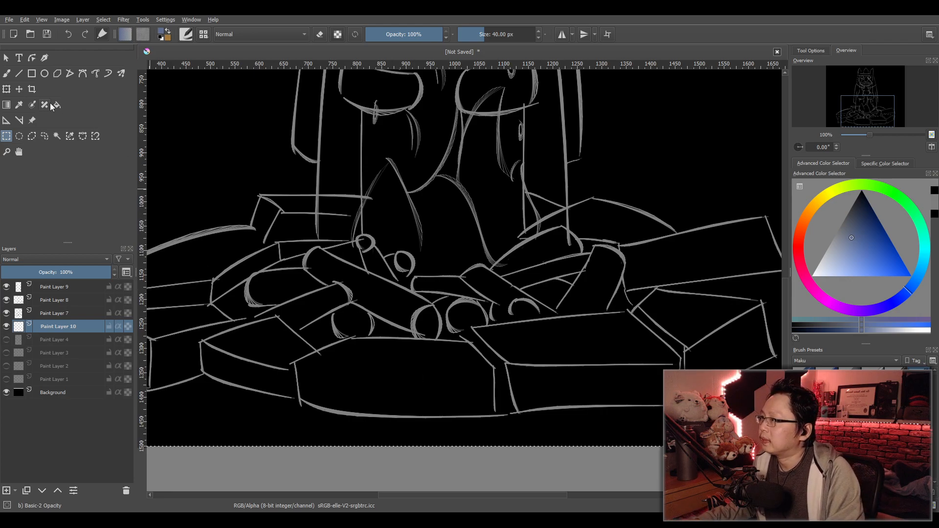
On Paint Layer 8, draw the missing upper edge across the front centre stone in grey with the 2 px sketching brush, retrying until it fits.
left_click(7, 73)
left_click(70, 289)
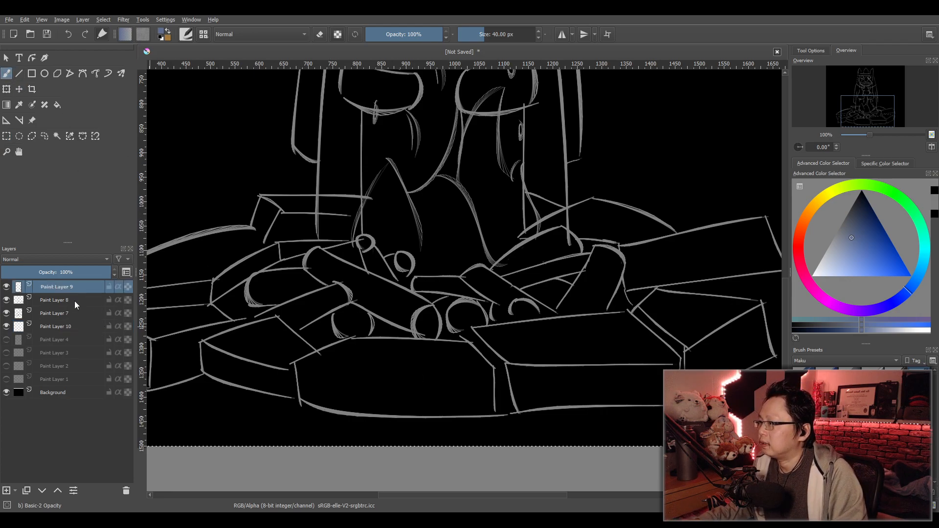
left_click(47, 302)
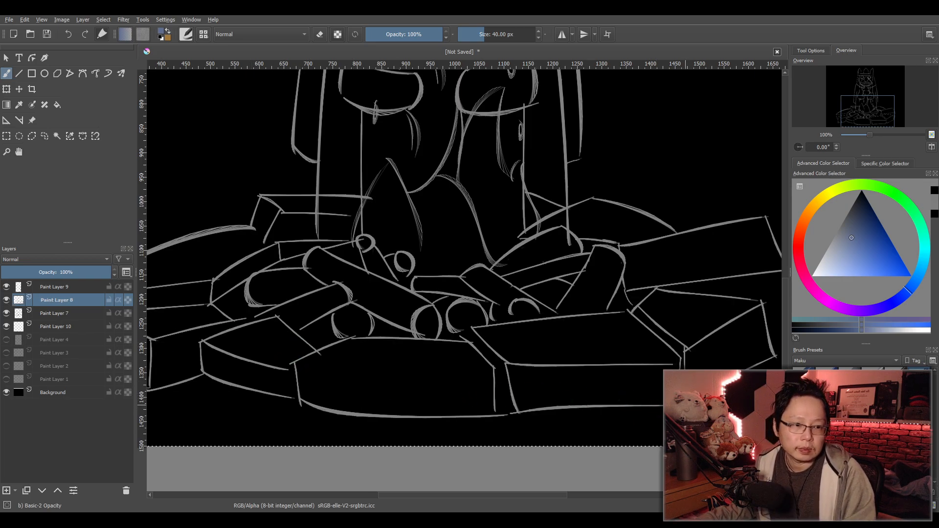
key("/")
left_click_drag(294, 363, 485, 367)
key("ctrl+z")
left_click_drag(844, 235, 811, 276)
left_click_drag(308, 364, 482, 375)
key("ctrl+z")
left_click_drag(846, 243, 828, 232)
left_click_drag(296, 362, 483, 371)
key("ctrl+z")
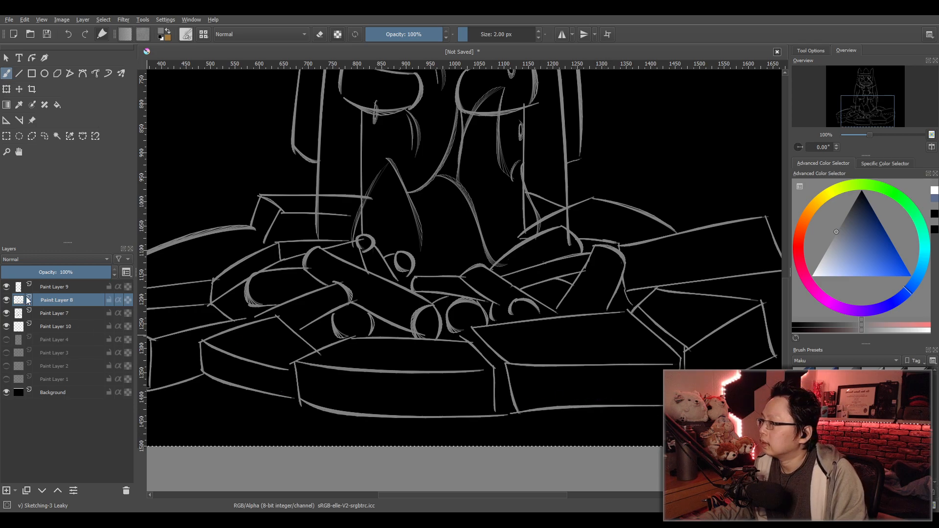
Rename Paint Layer 10 as b.
left_click(58, 327)
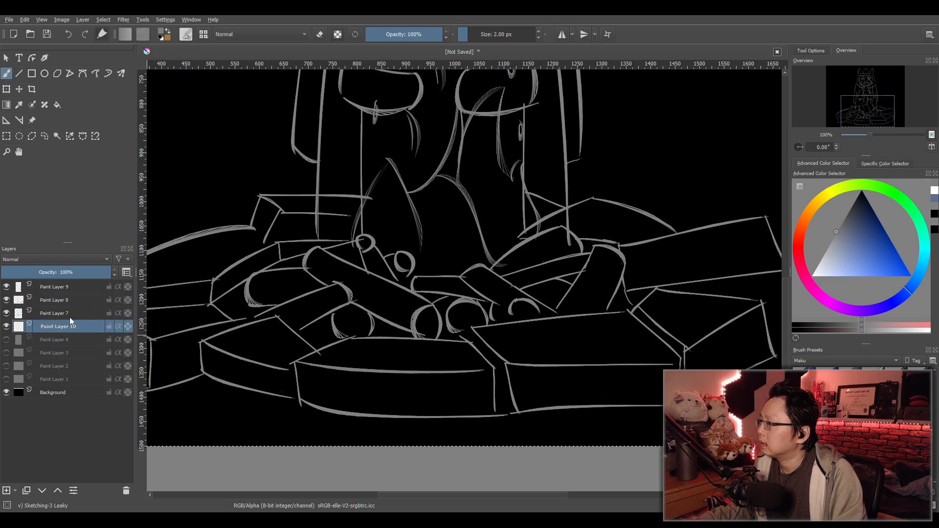
double_click(58, 328)
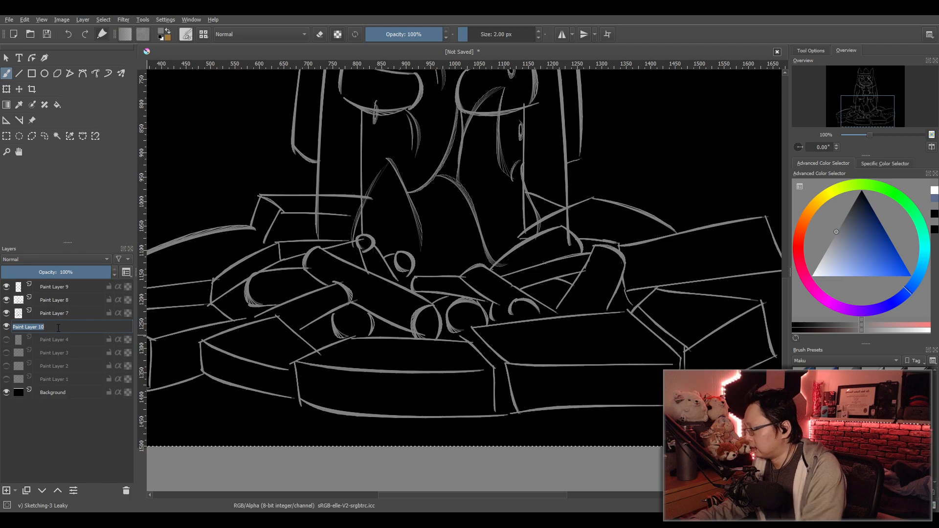
type("b")
key("Return")
Paint the front centre stone and the stones along the right side of the ring light blue with the Basic-1 brush at 40 px.
mouse_move(859, 255)
left_mouse_down()
mouse_move(859, 268)
mouse_move(844, 254)
left_mouse_up()
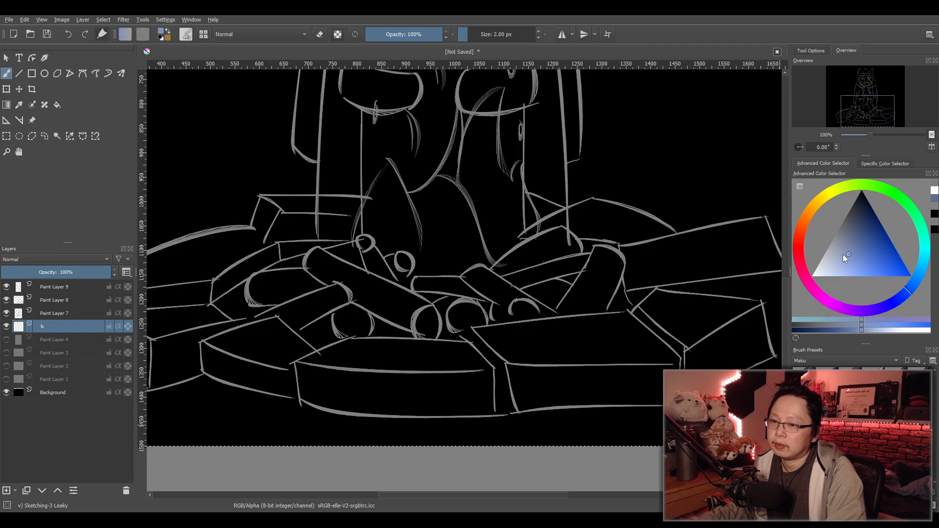
left_click(896, 376)
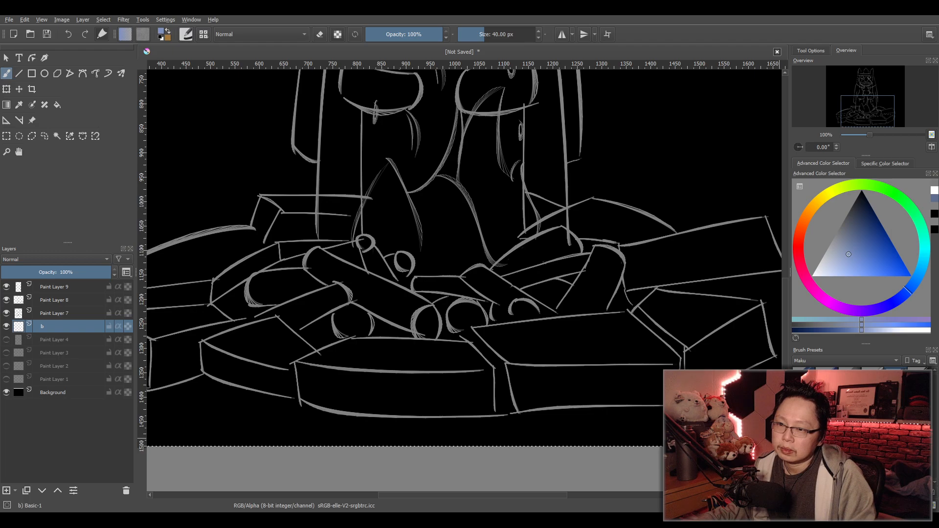
mouse_move(366, 357)
left_mouse_down()
mouse_move(347, 353)
mouse_move(329, 376)
mouse_move(306, 370)
mouse_move(307, 392)
mouse_move(368, 408)
mouse_move(511, 403)
mouse_move(489, 387)
mouse_move(366, 395)
mouse_move(345, 358)
mouse_move(316, 360)
mouse_move(412, 347)
mouse_move(469, 355)
mouse_move(423, 363)
mouse_move(510, 366)
mouse_move(467, 352)
mouse_move(501, 342)
mouse_move(480, 339)
mouse_move(491, 336)
mouse_move(619, 321)
mouse_move(532, 348)
mouse_move(528, 372)
mouse_move(547, 385)
mouse_move(516, 403)
mouse_move(663, 397)
mouse_move(666, 372)
mouse_move(614, 384)
mouse_move(589, 370)
mouse_move(532, 371)
mouse_move(590, 380)
mouse_move(642, 343)
mouse_move(741, 364)
mouse_move(766, 347)
mouse_move(763, 318)
mouse_move(728, 306)
mouse_move(651, 308)
mouse_move(665, 325)
mouse_move(716, 325)
mouse_move(738, 355)
mouse_move(754, 311)
left_mouse_up()
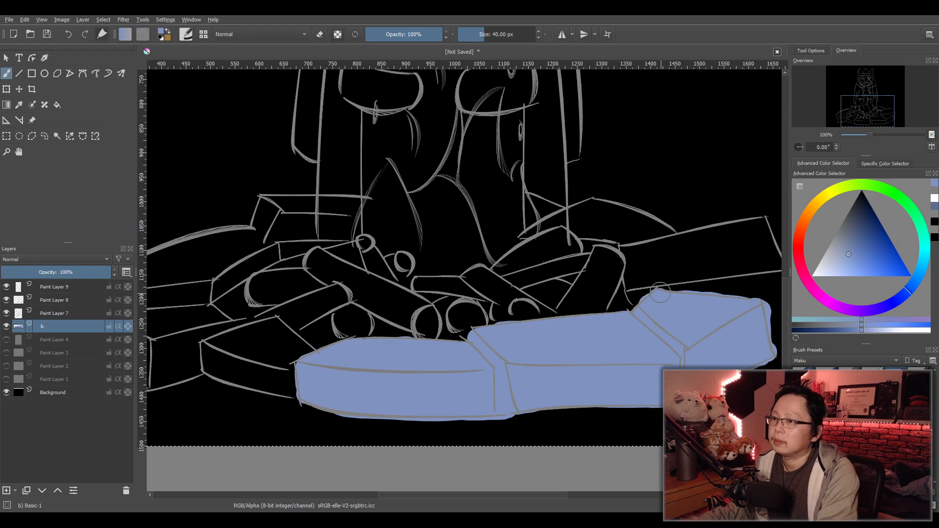
mouse_move(684, 282)
left_mouse_down()
mouse_move(526, 307)
mouse_move(518, 326)
mouse_move(503, 282)
mouse_move(636, 254)
mouse_move(656, 321)
mouse_move(652, 374)
left_mouse_up()
mouse_move(641, 328)
left_mouse_down()
mouse_move(624, 283)
mouse_move(602, 313)
mouse_move(572, 284)
mouse_move(533, 293)
mouse_move(518, 274)
left_mouse_up()
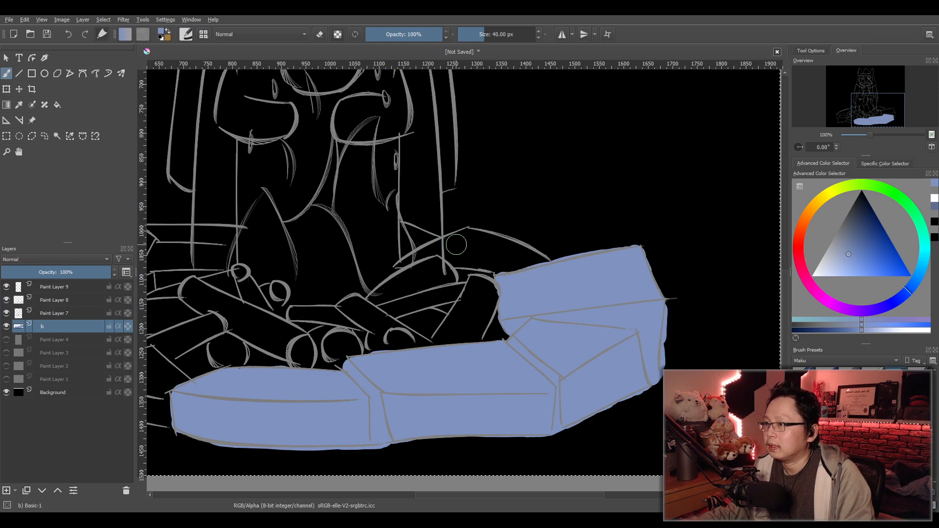
mouse_move(465, 254)
left_mouse_down()
mouse_move(408, 266)
mouse_move(468, 238)
mouse_move(452, 243)
mouse_move(476, 239)
mouse_move(535, 262)
mouse_move(467, 260)
left_mouse_up()
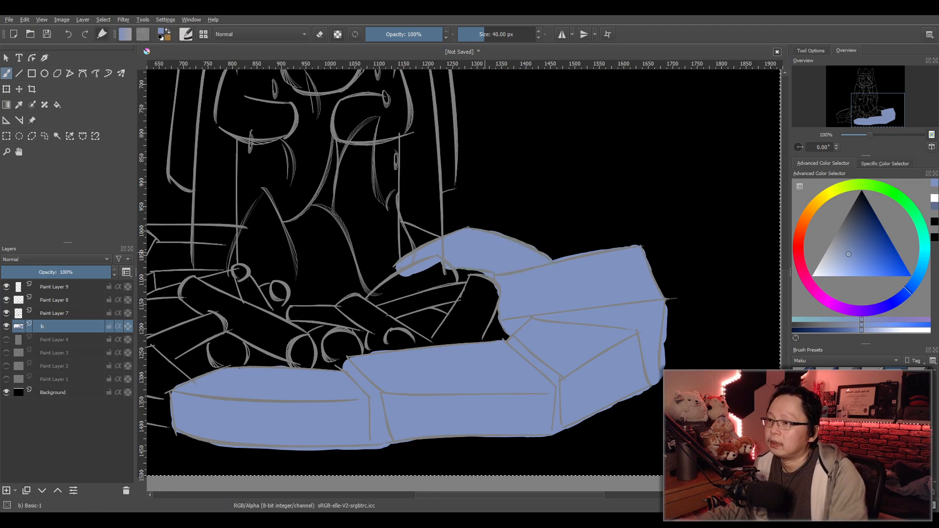
Paint the stones along the left side of the fire ring in the same light blue, completing the ring around the logs.
scroll(485, 265, "down", 2)
left_click_drag(291, 311, 420, 319)
scroll(420, 319, "up", 3)
mouse_move(511, 372)
left_mouse_down()
mouse_move(540, 357)
mouse_move(498, 318)
mouse_move(410, 346)
mouse_move(405, 373)
mouse_move(516, 408)
mouse_move(507, 385)
mouse_move(481, 375)
mouse_move(499, 355)
mouse_move(474, 348)
left_mouse_up()
mouse_move(368, 333)
left_mouse_down()
mouse_move(370, 372)
mouse_move(394, 376)
mouse_move(274, 398)
mouse_move(262, 302)
mouse_move(286, 344)
mouse_move(299, 299)
mouse_move(347, 360)
mouse_move(380, 326)
mouse_move(381, 305)
mouse_move(448, 323)
mouse_move(290, 297)
mouse_move(254, 328)
mouse_move(248, 273)
mouse_move(310, 233)
mouse_move(290, 244)
mouse_move(431, 190)
mouse_move(456, 190)
mouse_move(480, 170)
mouse_move(482, 145)
mouse_move(547, 143)
mouse_move(546, 187)
mouse_move(494, 188)
mouse_move(528, 196)
mouse_move(512, 209)
mouse_move(571, 194)
mouse_move(533, 192)
mouse_move(544, 141)
mouse_move(500, 150)
mouse_move(534, 162)
mouse_move(347, 243)
mouse_move(291, 285)
mouse_move(312, 300)
mouse_move(375, 288)
mouse_move(436, 245)
mouse_move(406, 268)
left_mouse_up()
scroll(492, 221, "down", 2)
left_click_drag(636, 213, 510, 327)
scroll(402, 235, "up", 1)
scroll(502, 280, "down", 2)
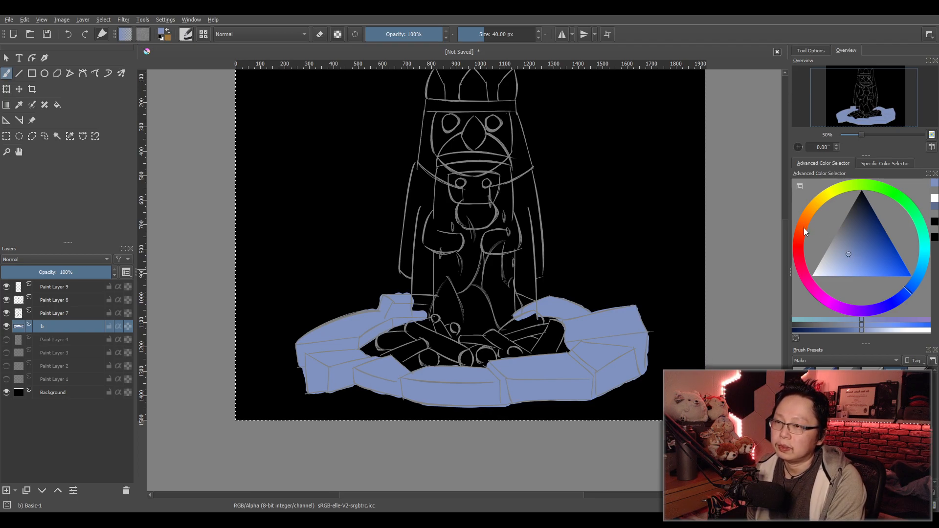
Choose a muted reddish brown and paint the whole pile of logs inside the stone ring.
mouse_move(803, 227)
left_mouse_down()
mouse_move(796, 242)
mouse_move(802, 222)
mouse_move(801, 240)
mouse_move(856, 232)
left_mouse_up()
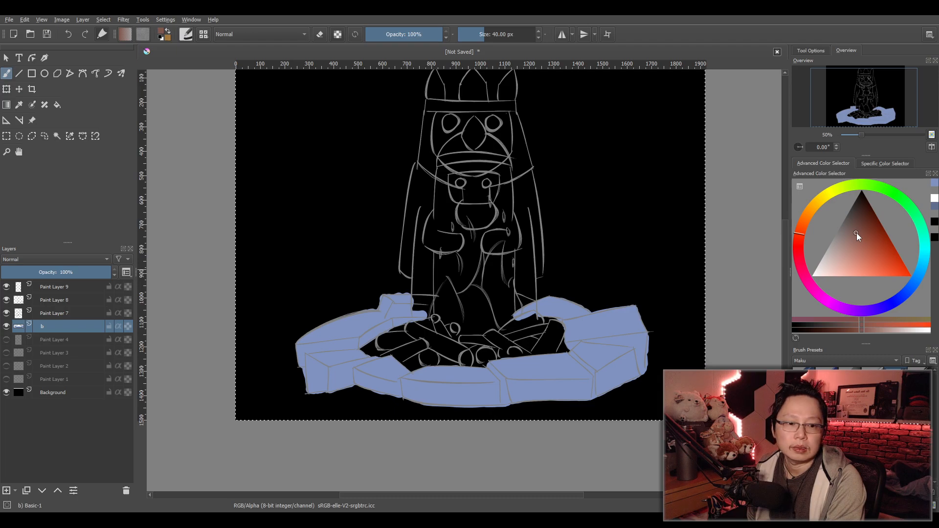
left_click_drag(856, 232, 858, 229)
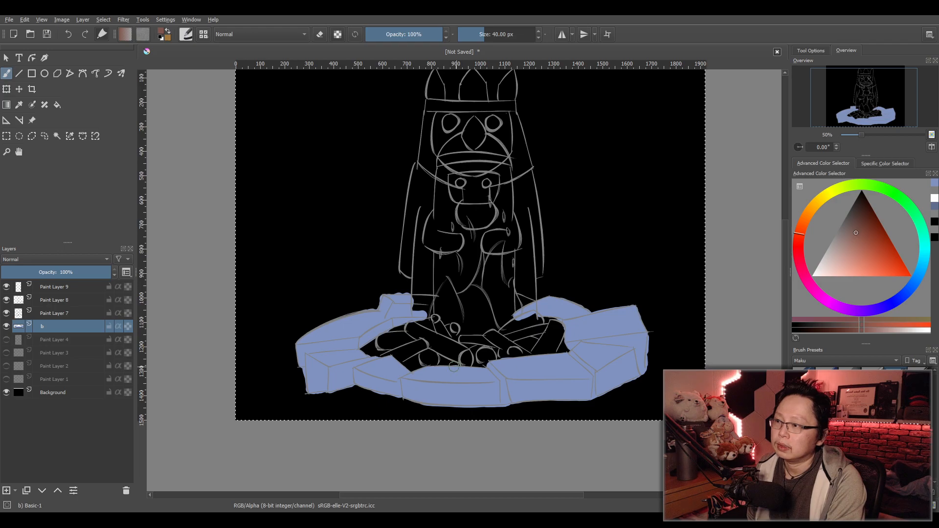
scroll(446, 352, "up", 2)
mouse_move(362, 279)
left_mouse_down()
mouse_move(290, 317)
mouse_move(352, 322)
mouse_move(380, 351)
mouse_move(401, 316)
mouse_move(315, 305)
mouse_move(298, 315)
mouse_move(427, 259)
mouse_move(434, 272)
mouse_move(465, 276)
mouse_move(391, 293)
mouse_move(387, 313)
mouse_move(427, 317)
mouse_move(440, 333)
mouse_move(392, 349)
mouse_move(445, 340)
mouse_move(435, 338)
mouse_move(525, 344)
mouse_move(445, 305)
mouse_move(479, 299)
mouse_move(582, 302)
mouse_move(525, 324)
mouse_move(533, 331)
mouse_move(611, 319)
mouse_move(567, 309)
mouse_move(682, 318)
mouse_move(675, 283)
mouse_move(673, 290)
mouse_move(663, 281)
mouse_move(678, 264)
mouse_move(653, 259)
mouse_move(670, 299)
mouse_move(612, 252)
mouse_move(548, 288)
mouse_move(600, 280)
mouse_move(641, 299)
left_mouse_up()
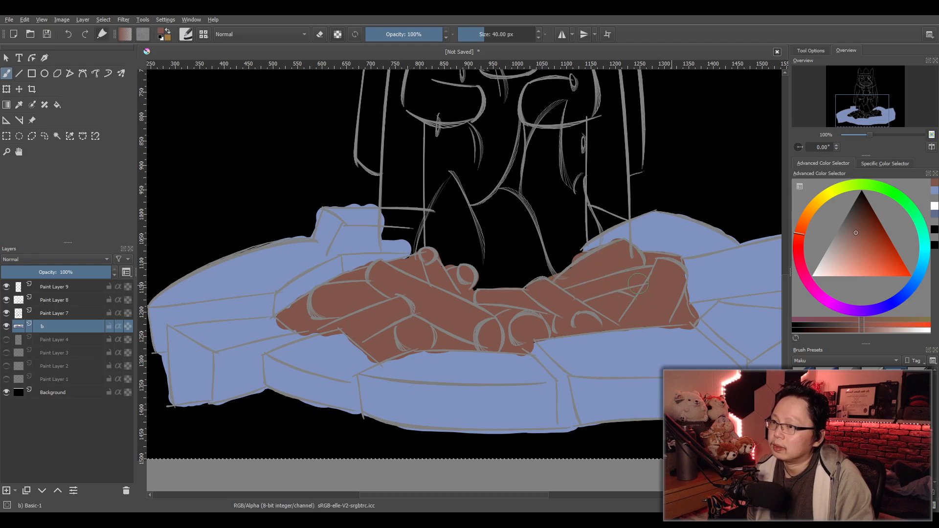
Hide Paint Layer 9 so that the crowned figure does not cover the seated figure's outline.
scroll(573, 307, "down", 3)
mouse_move(585, 256)
left_mouse_down()
mouse_move(500, 315)
mouse_move(517, 301)
mouse_move(530, 316)
mouse_move(545, 315)
mouse_move(532, 350)
left_mouse_up()
scroll(500, 315, "up", 2)
scroll(532, 315, "up", 1)
scroll(535, 310, "down", 1)
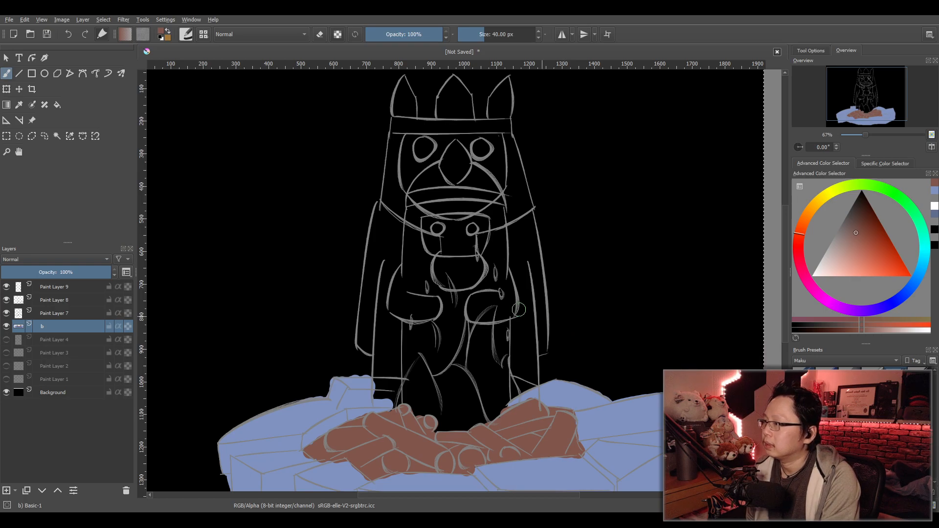
left_click(7, 287)
left_click_drag(643, 297, 607, 280)
scroll(458, 310, "up", 1)
left_click_drag(484, 331, 502, 310)
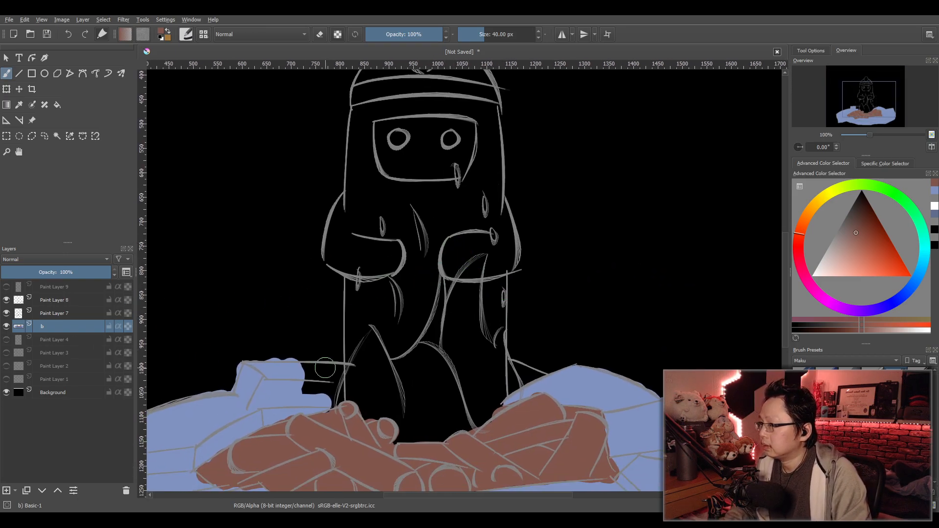
Sample the stones' light blue and fill the unpainted parts of the back stones on both sides of the seated figure.
left_click(288, 387, "ctrl")
mouse_move(294, 381)
left_mouse_down()
mouse_move(314, 376)
mouse_move(311, 391)
mouse_move(325, 403)
mouse_move(337, 372)
mouse_move(317, 363)
left_mouse_up()
left_click_drag(531, 384, 521, 379)
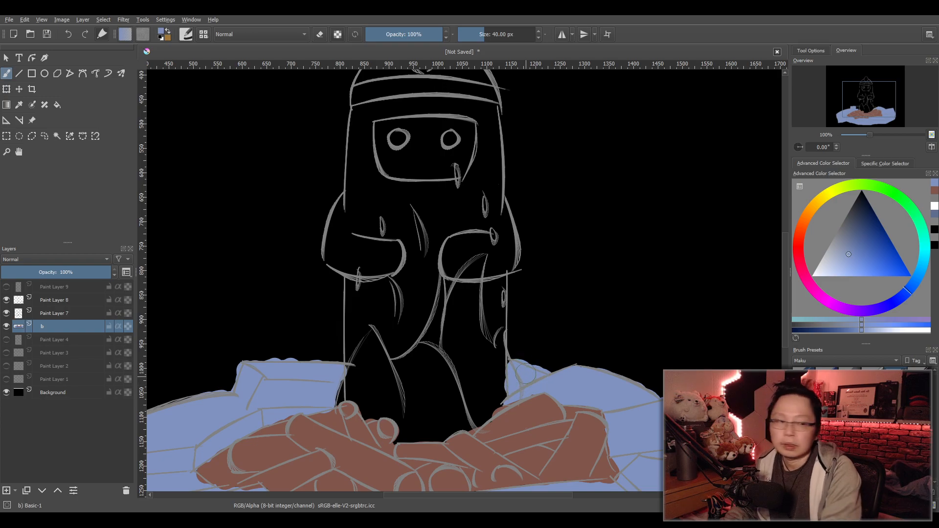
left_click_drag(527, 389, 530, 321)
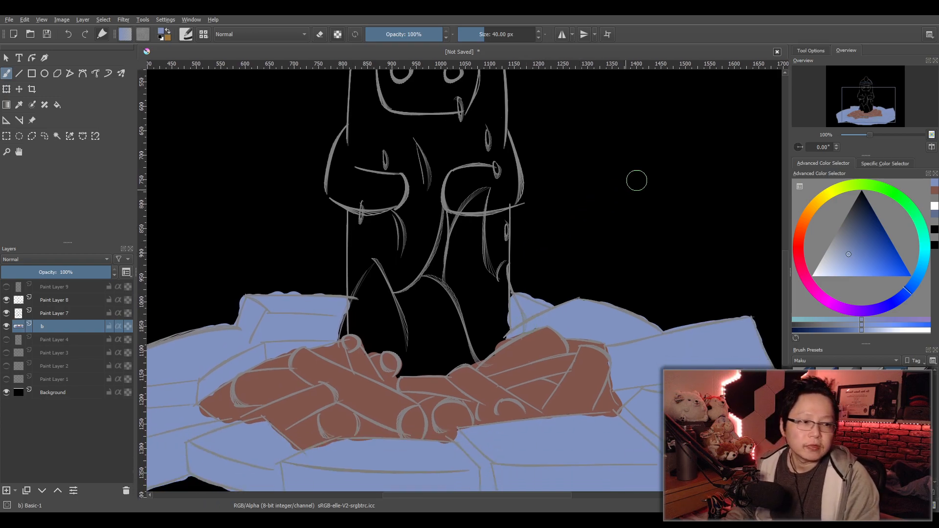
Choose a light yellowish orange and paint all the flames of the campfire above the logs.
left_click(817, 204)
left_click(875, 264)
left_click(875, 267)
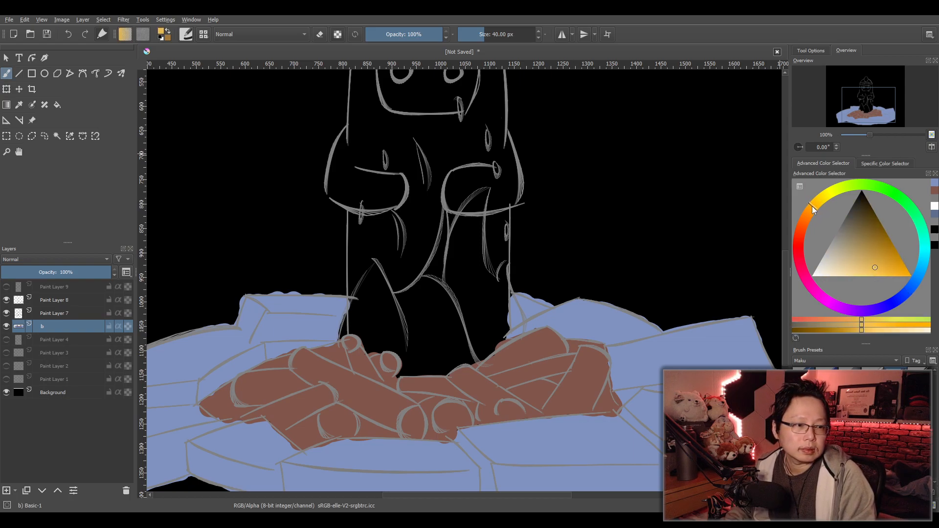
left_click_drag(811, 207, 803, 218)
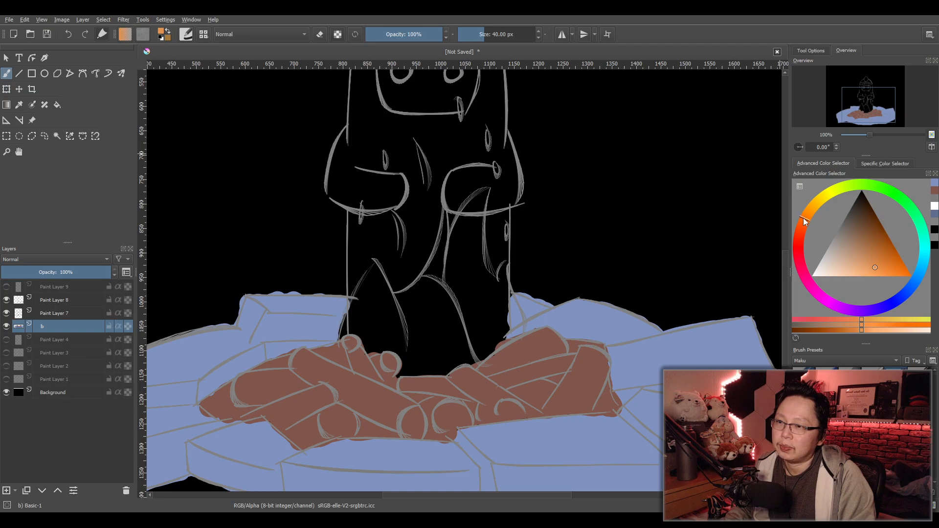
mouse_move(871, 266)
left_mouse_down()
mouse_move(878, 277)
mouse_move(866, 277)
mouse_move(876, 277)
left_mouse_up()
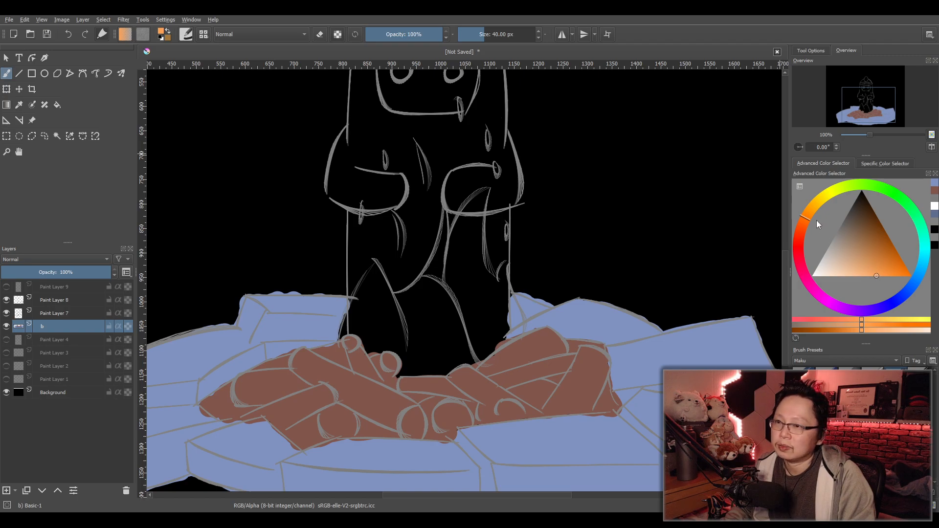
mouse_move(808, 216)
left_mouse_down()
mouse_move(818, 204)
mouse_move(814, 212)
left_mouse_up()
left_click(866, 273)
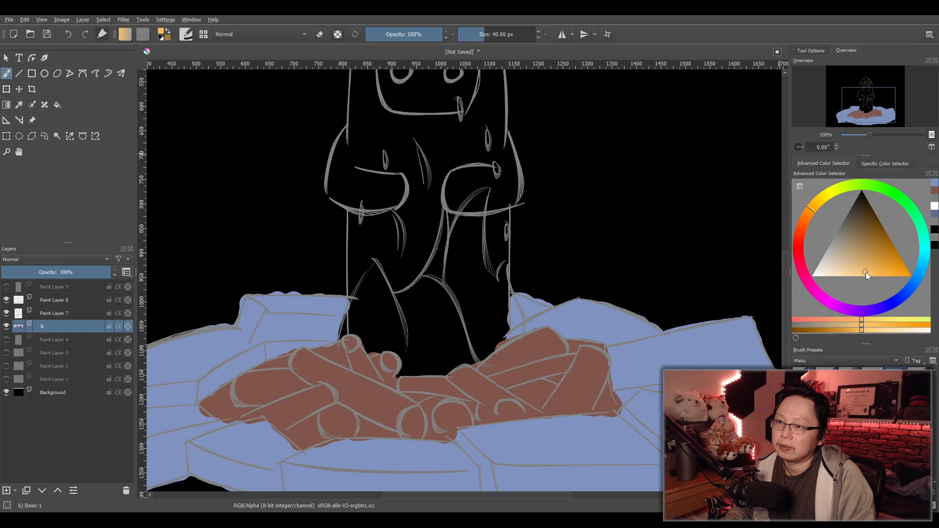
left_click_drag(874, 272, 874, 272)
mouse_move(393, 324)
left_mouse_down()
mouse_move(374, 344)
mouse_move(371, 329)
mouse_move(349, 329)
mouse_move(375, 274)
mouse_move(373, 304)
mouse_move(380, 296)
mouse_move(397, 340)
mouse_move(417, 354)
mouse_move(407, 370)
mouse_move(464, 354)
mouse_move(447, 306)
mouse_move(422, 290)
mouse_move(407, 299)
mouse_move(429, 288)
mouse_move(425, 332)
mouse_move(441, 343)
mouse_move(463, 327)
mouse_move(478, 348)
mouse_move(494, 339)
mouse_move(505, 269)
mouse_move(492, 305)
mouse_move(472, 200)
mouse_move(455, 265)
mouse_move(484, 322)
mouse_move(430, 274)
mouse_move(447, 222)
mouse_move(429, 283)
mouse_move(449, 296)
mouse_move(451, 316)
left_mouse_up()
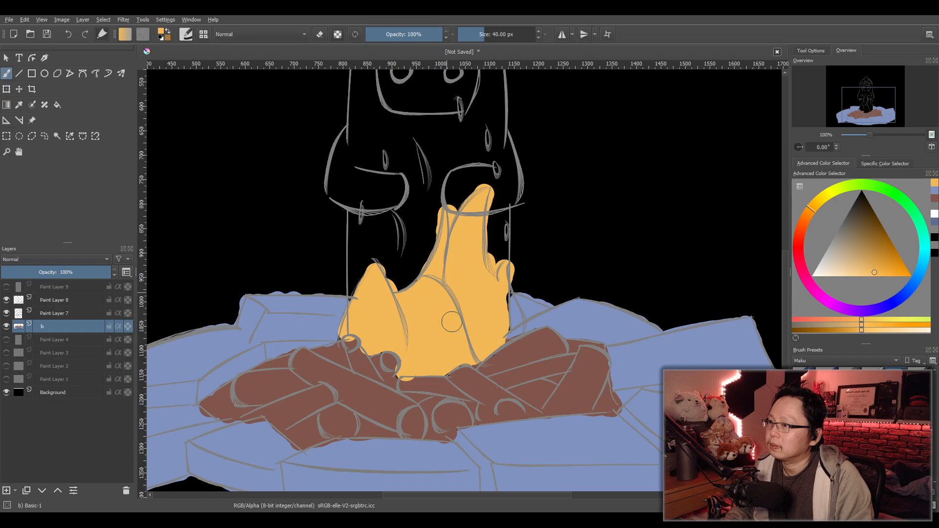
left_click_drag(522, 231, 533, 308)
Set the brush size to 10 px and paint the small sparks around the flames in the same orange.
scroll(447, 285, "up", 1)
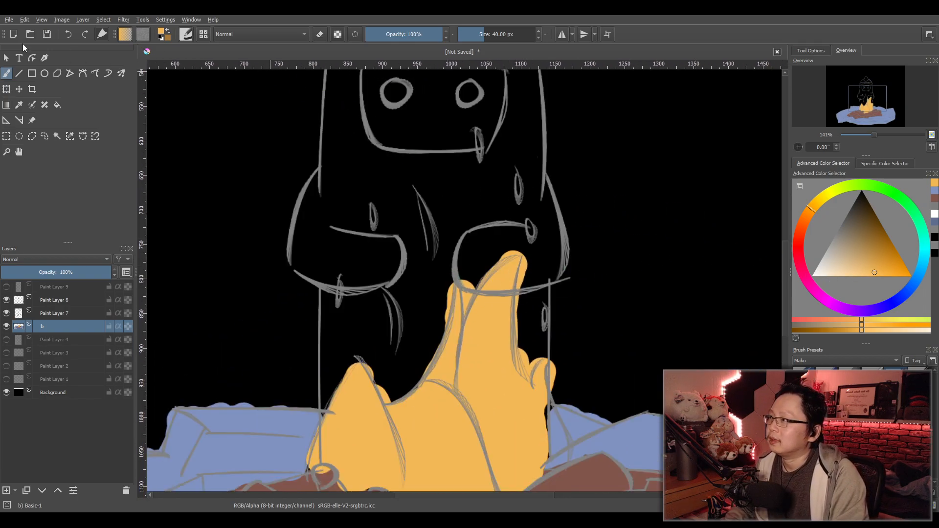
double_click(501, 36)
type("10")
key("Return")
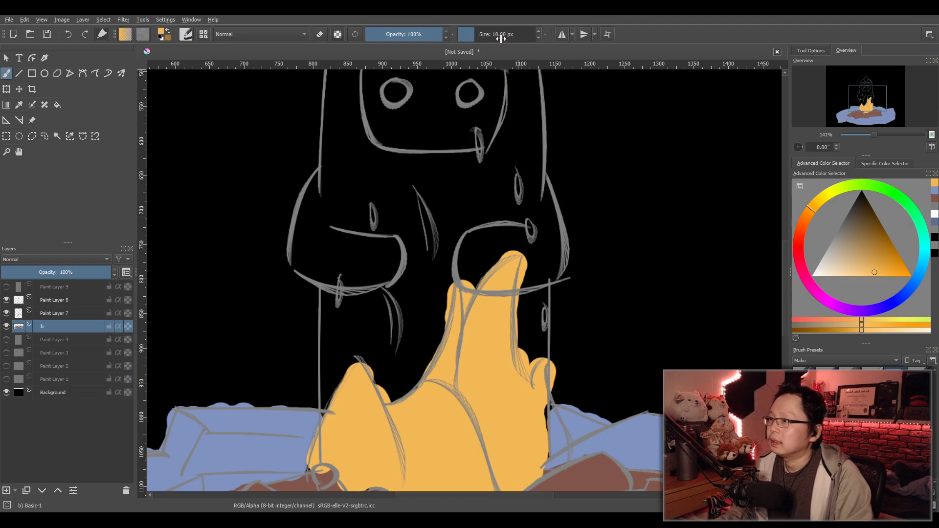
left_click_drag(390, 299, 396, 344)
left_click_drag(419, 199, 430, 243)
mouse_move(480, 139)
left_mouse_down()
mouse_move(479, 155)
mouse_move(520, 188)
left_mouse_up()
left_click_drag(528, 221, 532, 239)
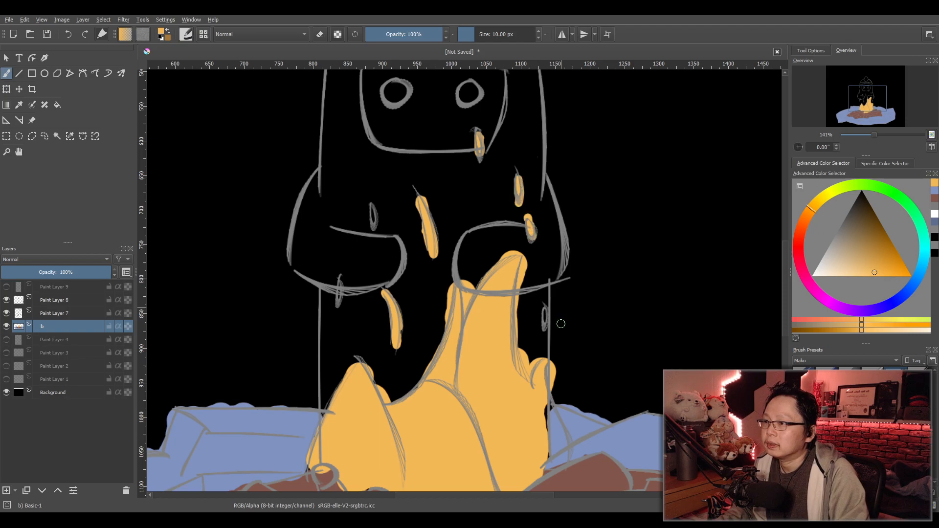
left_click_drag(339, 283, 341, 306)
left_click_drag(375, 215, 376, 208)
scroll(358, 228, "down", 2)
left_click_drag(428, 300, 579, 337)
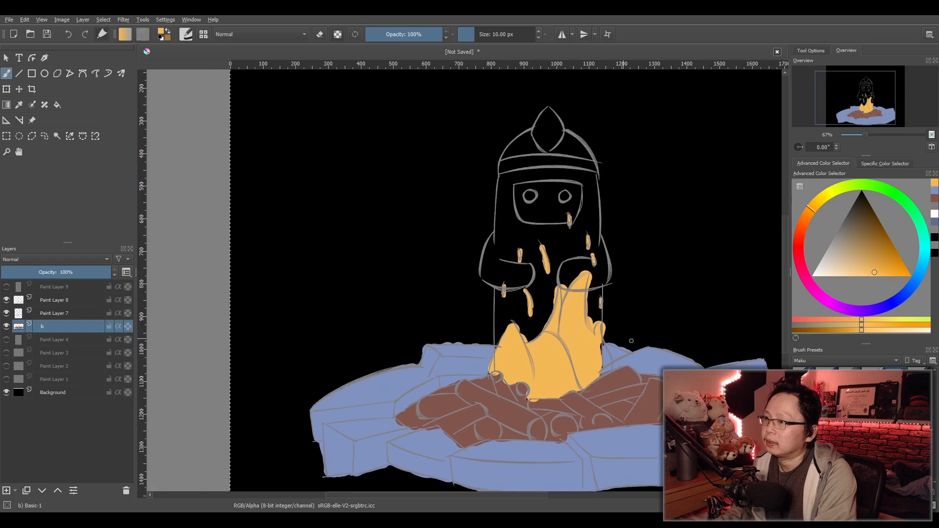
scroll(579, 337, "up", 2)
left_click_drag(626, 317, 550, 343)
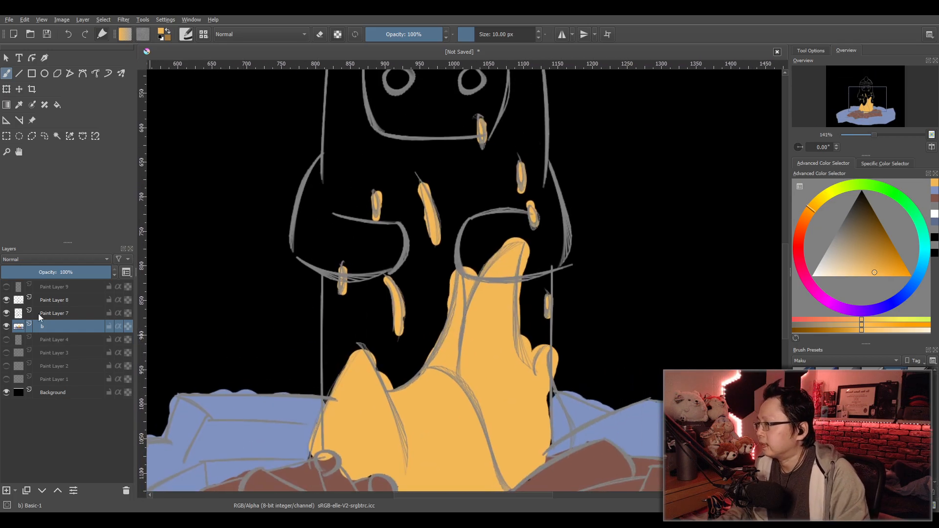
scroll(235, 249, "down", 3)
scroll(439, 265, "up", 3)
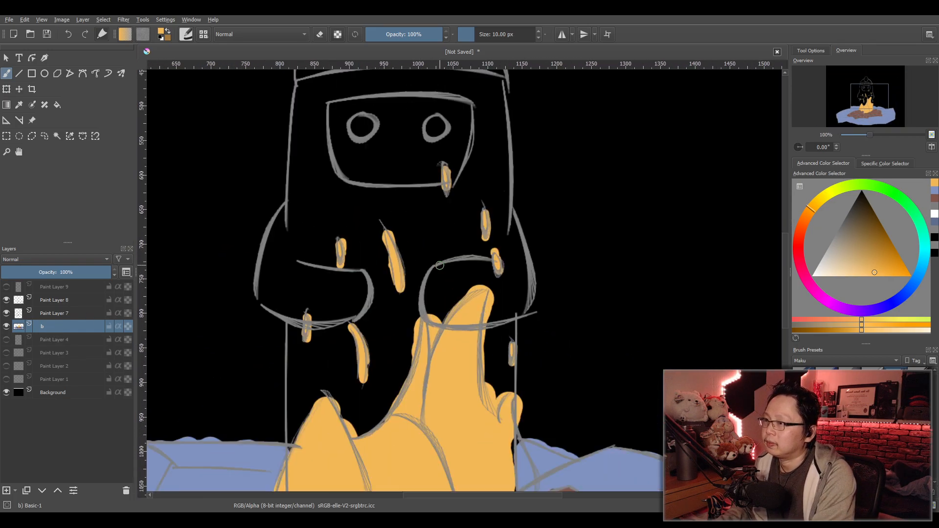
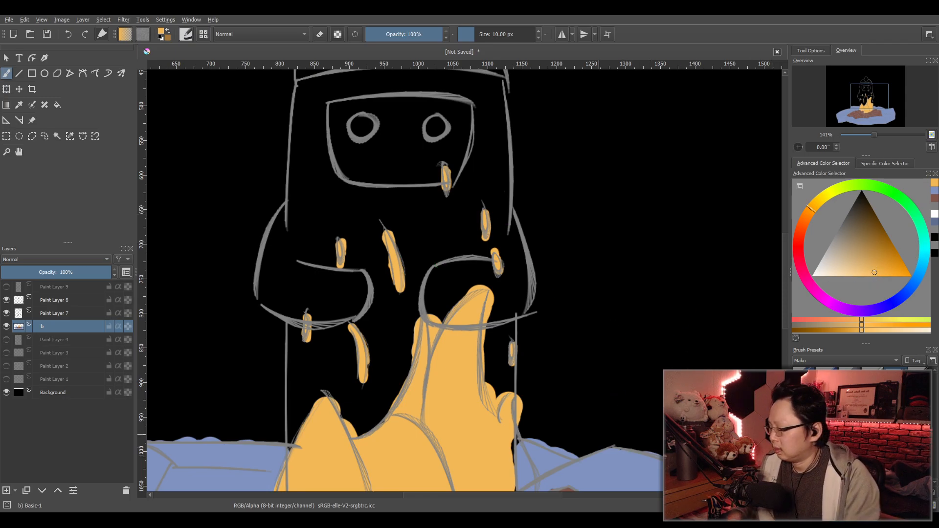
Try a darker, greyer version of the stones' blue on the seated figure's robe around the flames, and undo the strokes.
scroll(597, 434, "down", 3)
key("p")
left_click(629, 374)
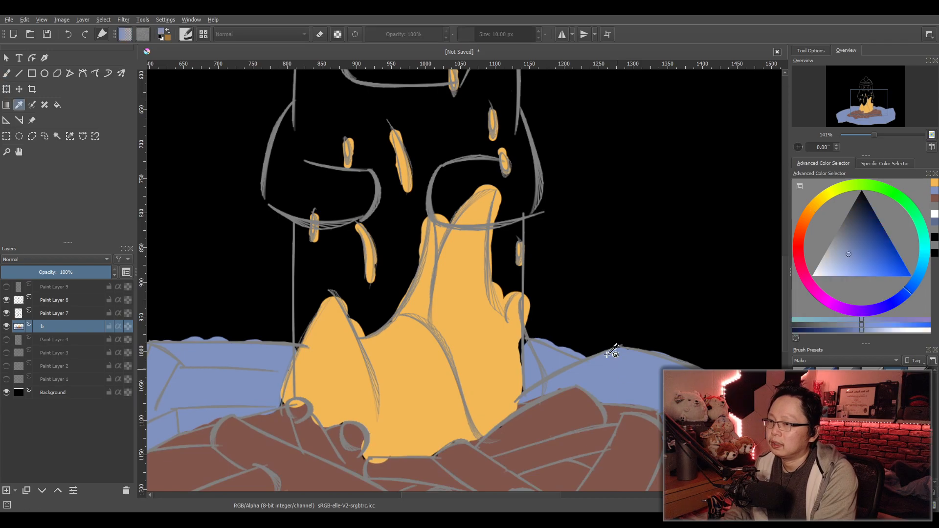
scroll(582, 297, "up", 3)
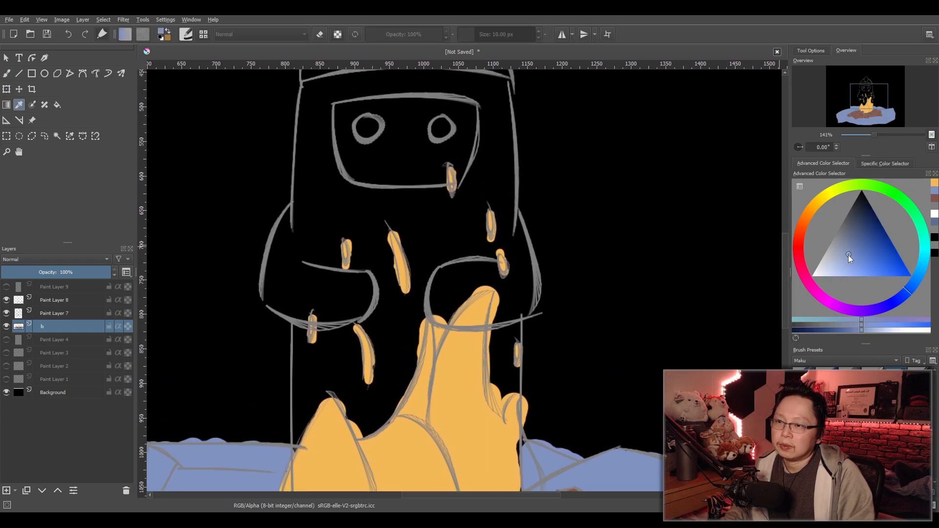
left_click_drag(847, 254, 841, 251)
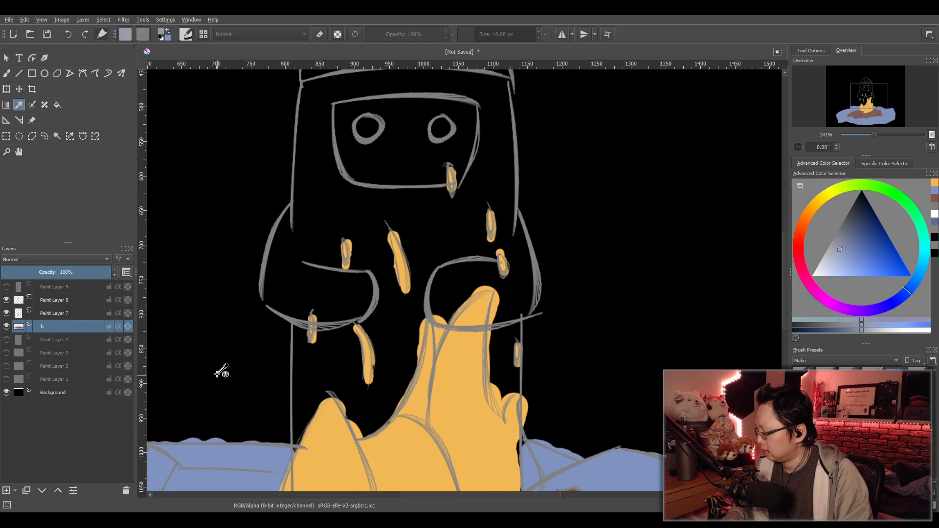
key("b")
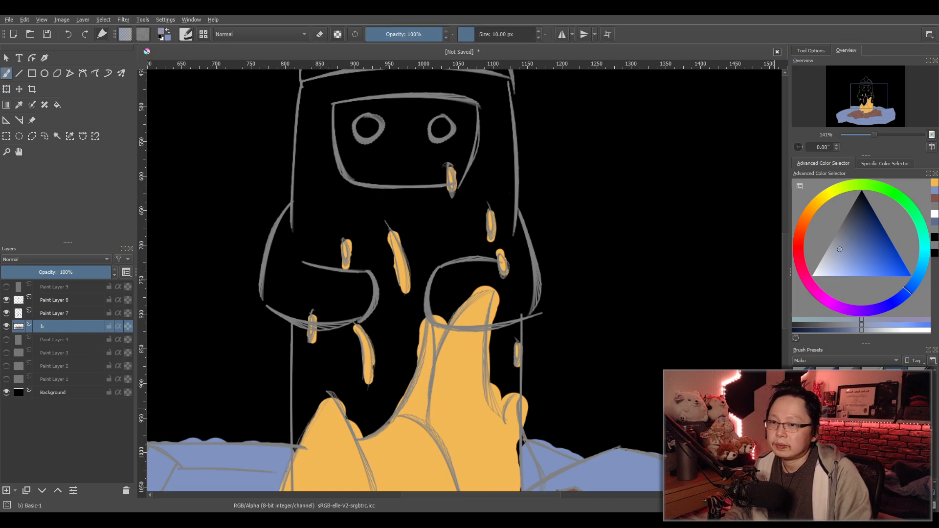
mouse_move(306, 385)
left_mouse_down()
mouse_move(294, 443)
mouse_move(300, 364)
left_mouse_up()
key("ctrl+z")
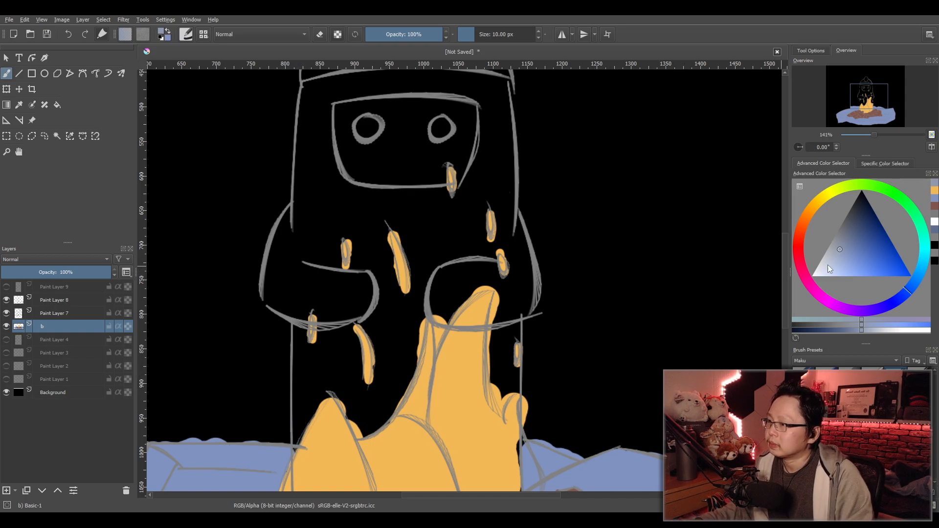
left_click_drag(840, 248, 840, 235)
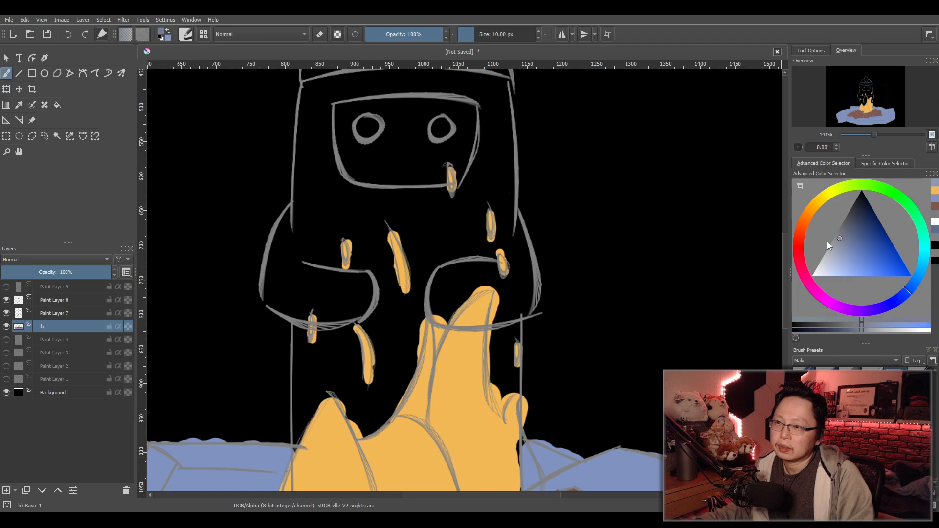
mouse_move(303, 359)
left_mouse_down()
mouse_move(298, 435)
mouse_move(330, 380)
mouse_move(358, 430)
mouse_move(406, 380)
mouse_move(423, 296)
mouse_move(450, 321)
mouse_move(460, 298)
mouse_move(453, 322)
left_mouse_up()
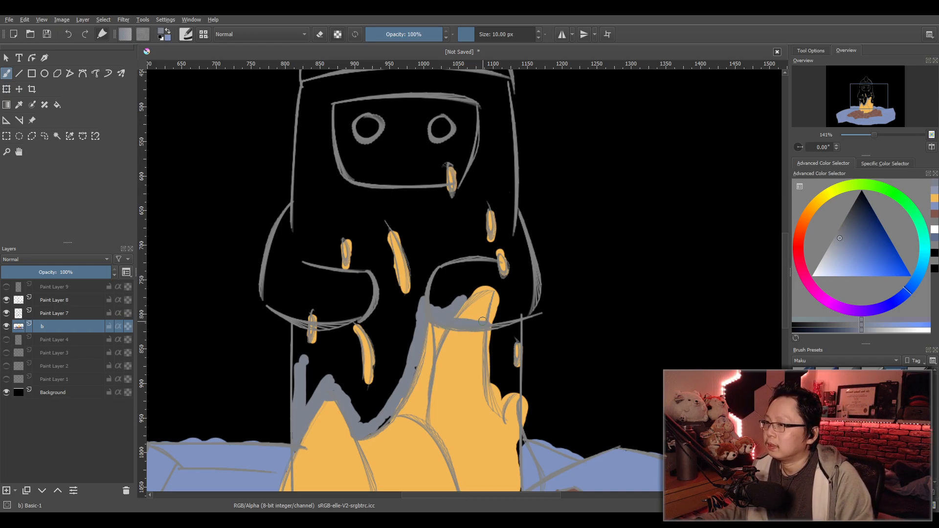
key("ctrl+z")
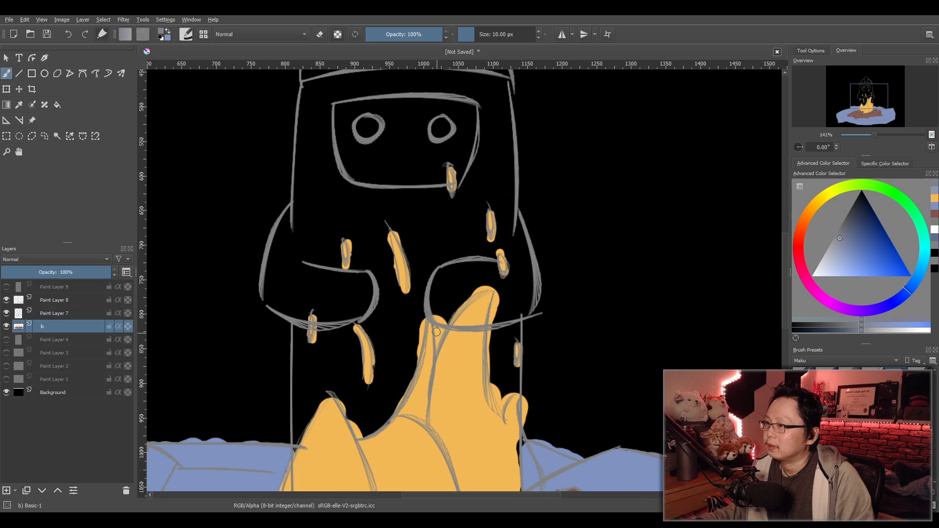
Add a new paint layer directly above layer b and name it b1.
scroll(416, 294, "down", 2)
left_click_drag(412, 323, 398, 298)
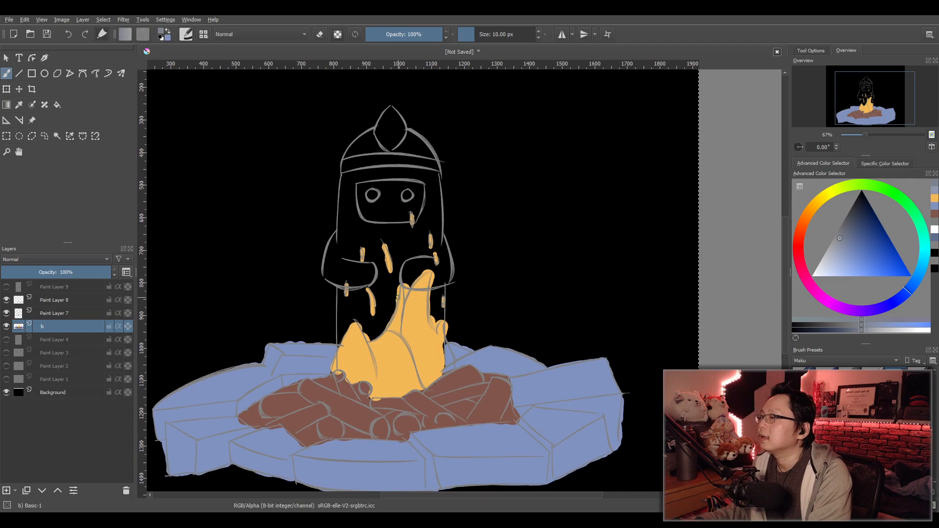
left_click(5, 491)
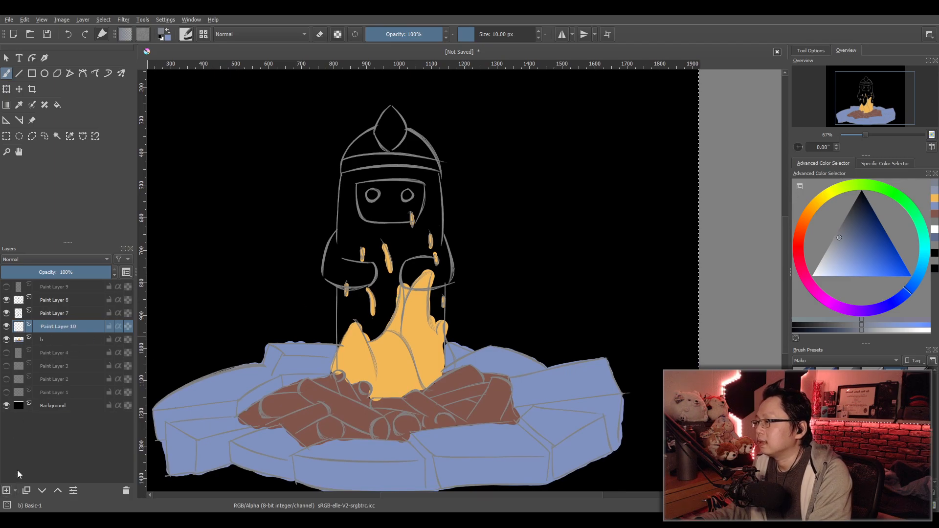
double_click(70, 332)
type("b1")
key("Return")
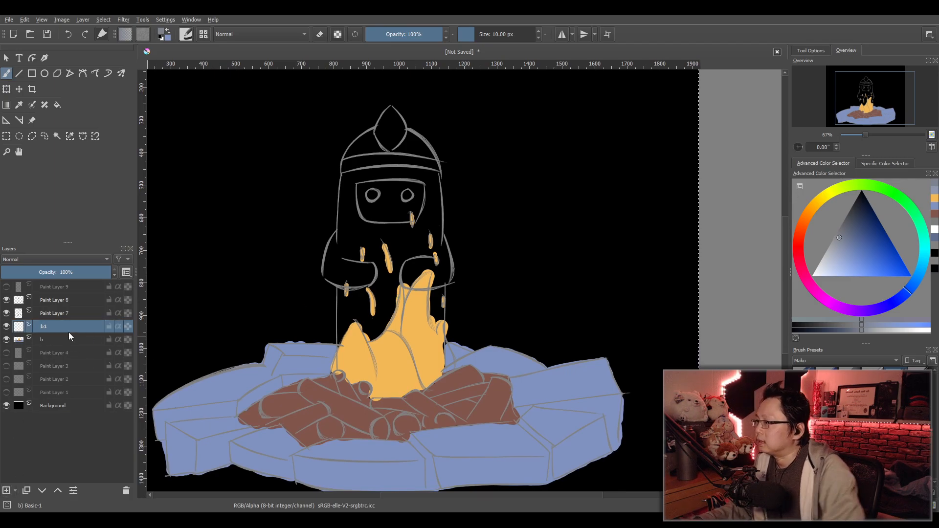
Set the brush size to 20 px for painting the seated figure on layer b1.
scroll(423, 346, "up", 1)
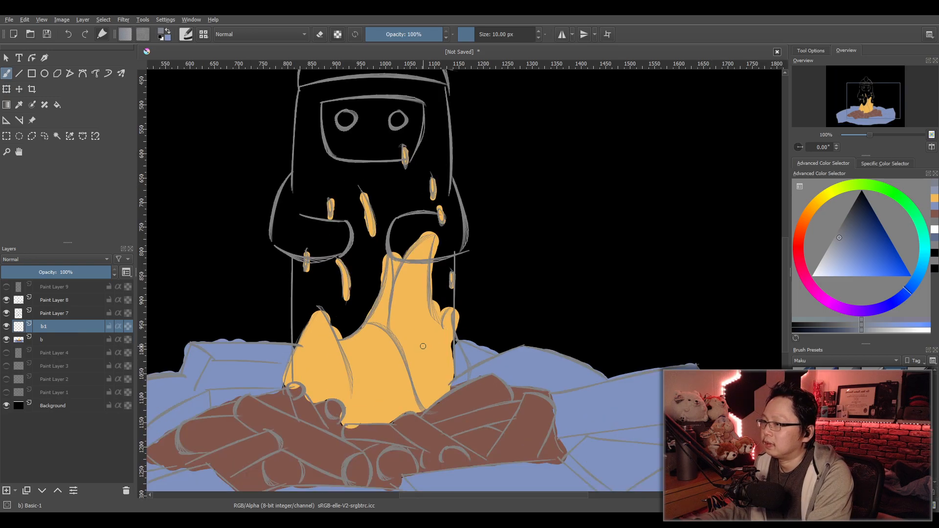
left_click(520, 36)
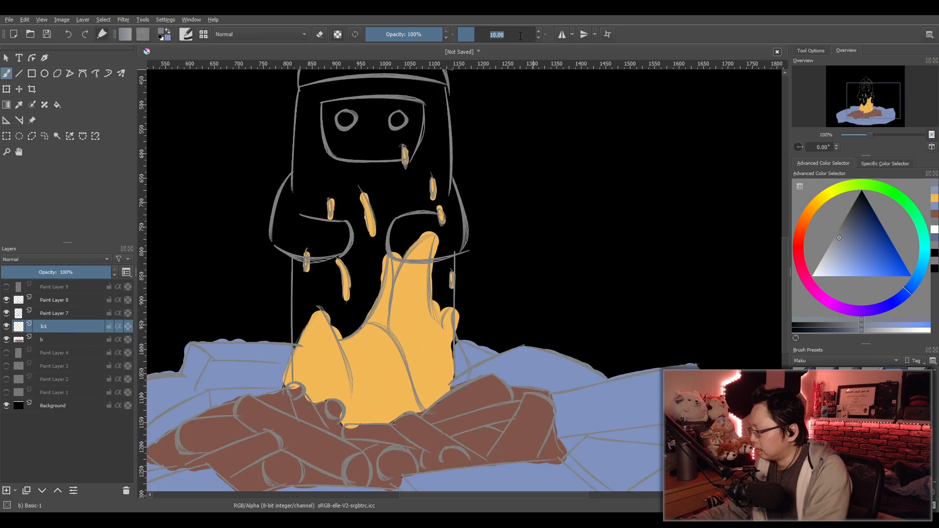
key("Return")
mouse_move(302, 311)
left_mouse_down()
mouse_move(298, 377)
mouse_move(325, 396)
left_mouse_up()
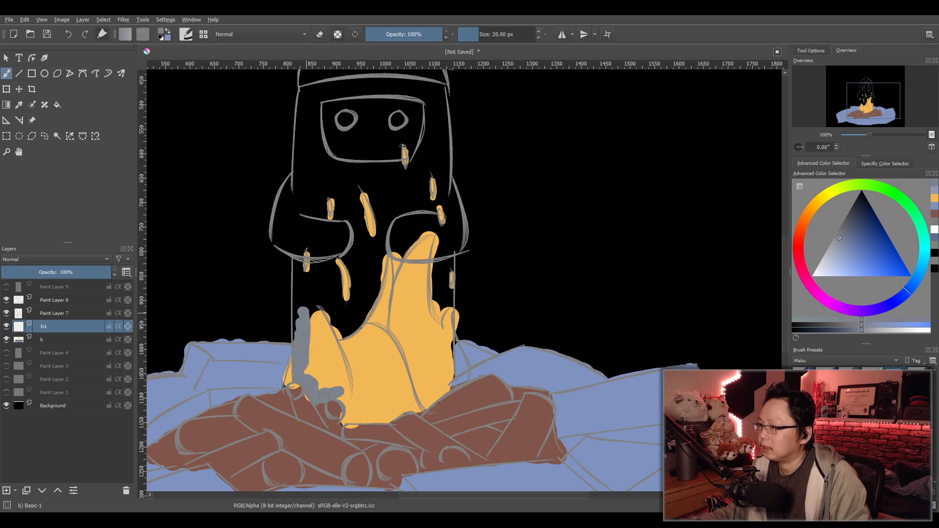
key("Delete")
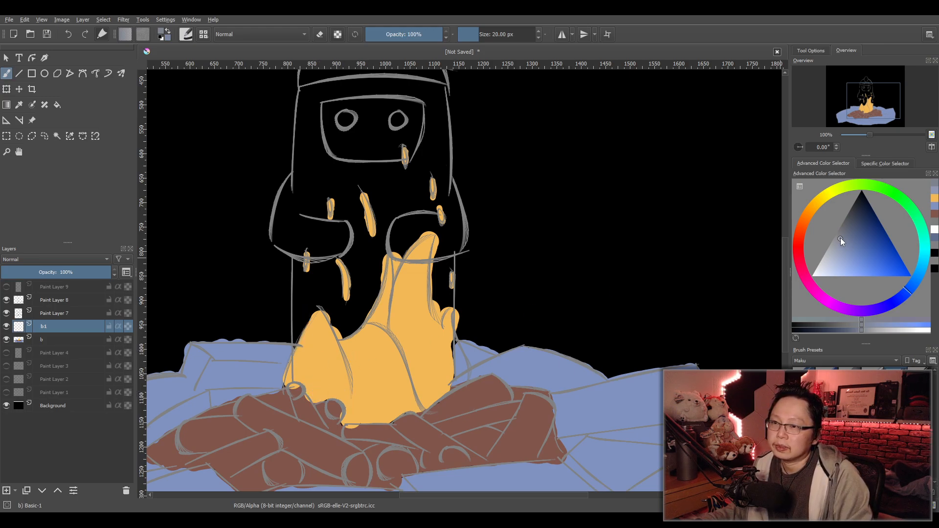
left_click_drag(840, 237, 855, 244)
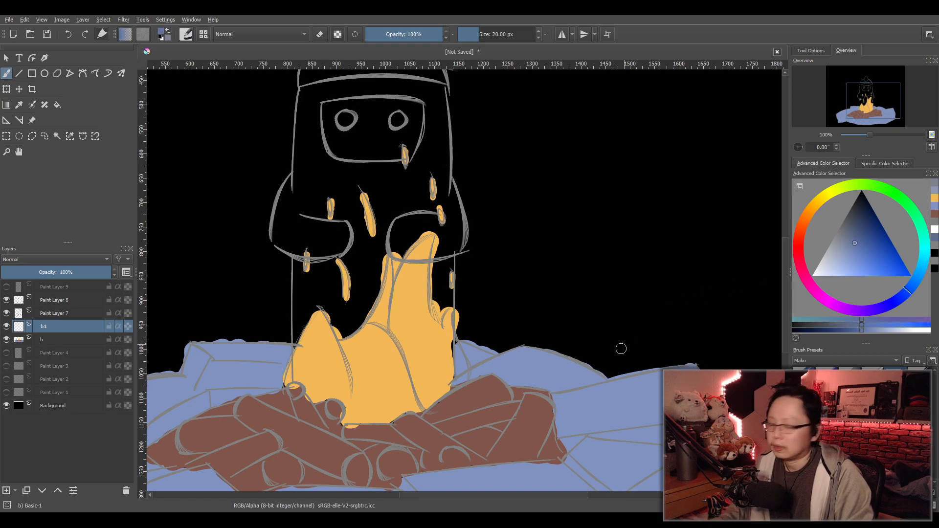
Sample the stones' light blue and paint along the sides and lower edge of the seated figure's robe over the fire.
key("p")
left_click(655, 399)
key("b")
mouse_move(315, 312)
left_mouse_down()
mouse_move(303, 367)
mouse_move(301, 352)
left_mouse_up()
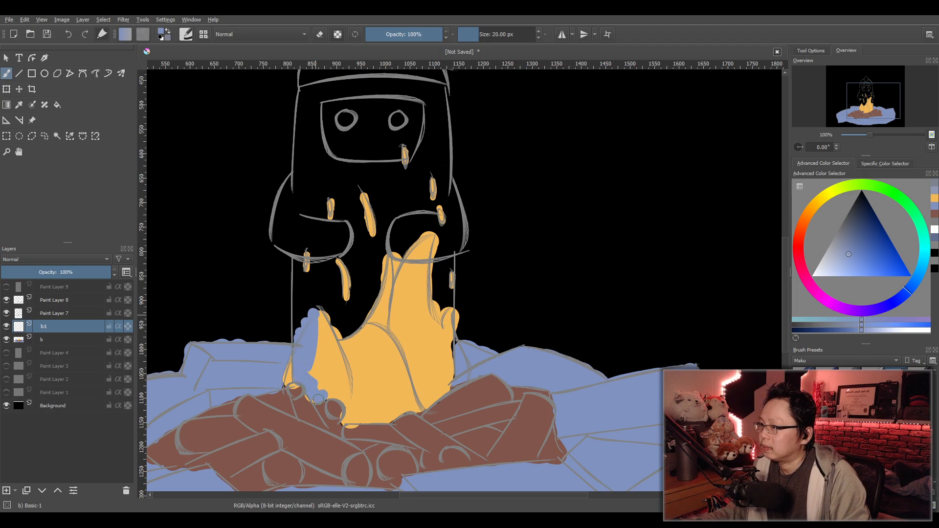
mouse_move(323, 396)
left_mouse_down()
mouse_move(386, 419)
mouse_move(438, 394)
mouse_move(458, 223)
mouse_move(452, 193)
mouse_move(440, 216)
mouse_move(435, 190)
mouse_move(423, 288)
mouse_move(437, 366)
mouse_move(422, 397)
mouse_move(439, 383)
mouse_move(391, 406)
left_mouse_up()
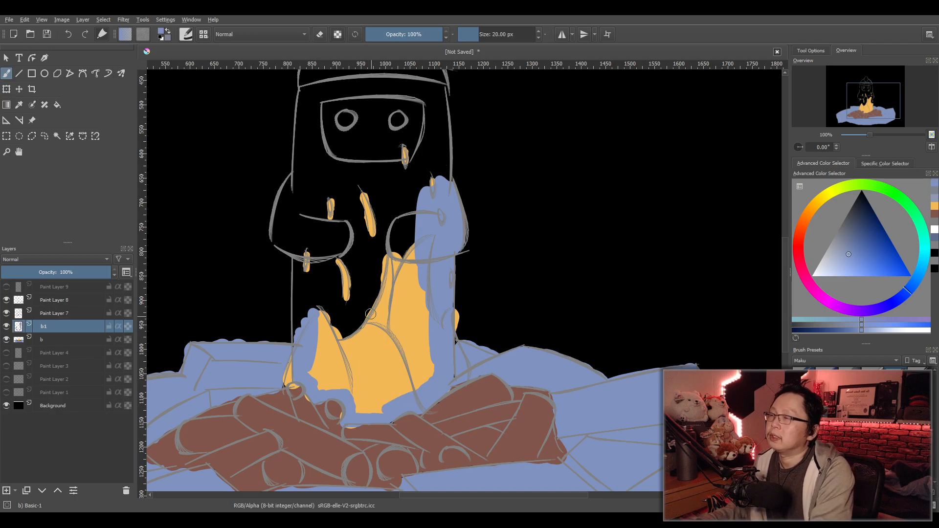
Set the brush size to 30 px and fill the figure's robe, arms and hood around the face opening in light blue.
left_click(515, 33)
type("3")
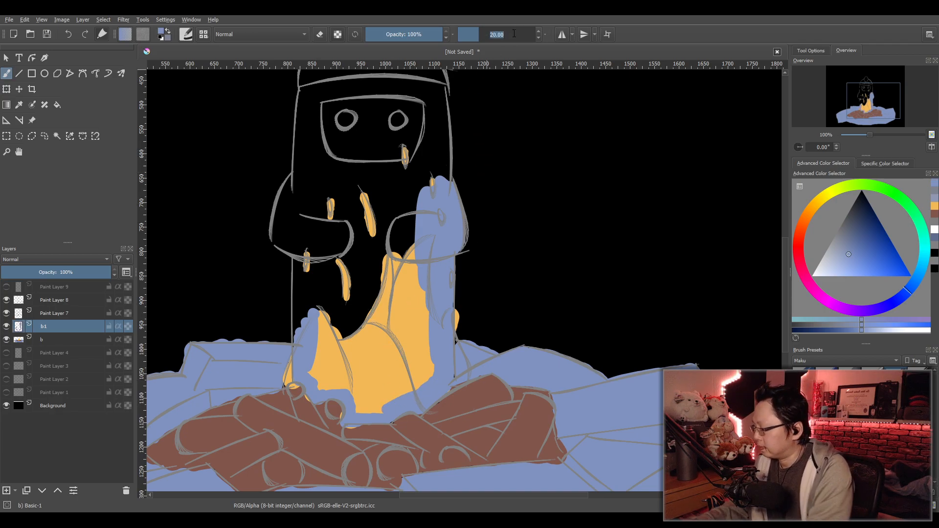
type("0")
key("Return")
mouse_move(325, 317)
left_mouse_down()
mouse_move(319, 347)
mouse_move(330, 382)
mouse_move(372, 406)
mouse_move(361, 410)
mouse_move(406, 384)
mouse_move(426, 317)
mouse_move(411, 230)
mouse_move(394, 370)
mouse_move(376, 230)
mouse_move(352, 391)
mouse_move(333, 210)
mouse_move(314, 309)
mouse_move(295, 284)
mouse_move(303, 325)
mouse_move(291, 179)
mouse_move(278, 233)
mouse_move(307, 200)
left_mouse_up()
mouse_move(420, 193)
left_mouse_down()
mouse_move(400, 371)
mouse_move(421, 370)
mouse_move(425, 297)
mouse_move(415, 277)
mouse_move(416, 308)
mouse_move(420, 276)
mouse_move(420, 286)
mouse_move(404, 273)
mouse_move(424, 274)
mouse_move(346, 263)
mouse_move(288, 273)
mouse_move(283, 341)
mouse_move(291, 341)
mouse_move(300, 282)
mouse_move(340, 272)
mouse_move(406, 276)
mouse_move(414, 317)
mouse_move(379, 357)
mouse_move(332, 352)
mouse_move(307, 334)
mouse_move(359, 352)
mouse_move(315, 382)
mouse_move(350, 389)
mouse_move(350, 417)
left_mouse_up()
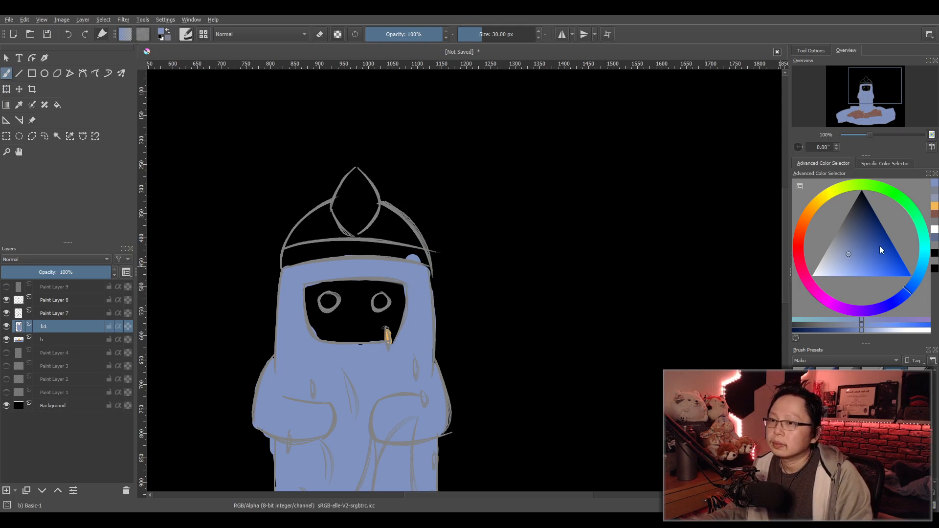
Choose a muted orange-brown and fill the figure's face area inside the hood.
left_click(802, 231)
mouse_move(847, 258)
left_mouse_down()
mouse_move(850, 244)
mouse_move(843, 264)
mouse_move(851, 262)
mouse_move(839, 242)
mouse_move(867, 241)
mouse_move(856, 242)
left_mouse_up()
mouse_move(312, 292)
left_mouse_down()
mouse_move(315, 319)
mouse_move(333, 336)
mouse_move(383, 335)
mouse_move(400, 293)
mouse_move(320, 283)
mouse_move(340, 313)
mouse_move(383, 313)
left_mouse_up()
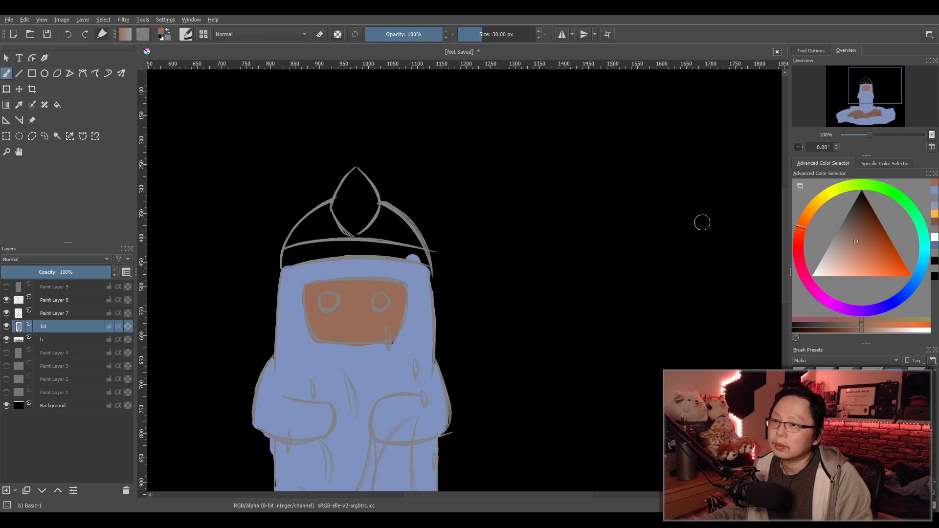
Choose a golden yellow and paint the headband across the lower edge of the figure's crown.
left_click(813, 207)
left_click_drag(851, 241, 870, 252)
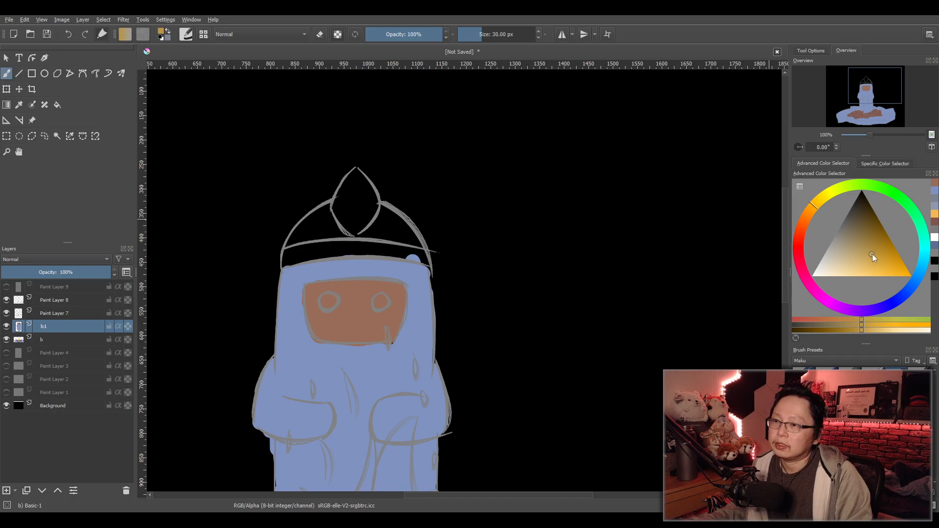
mouse_move(300, 254)
left_mouse_down()
mouse_move(288, 259)
mouse_move(342, 249)
mouse_move(417, 255)
left_mouse_up()
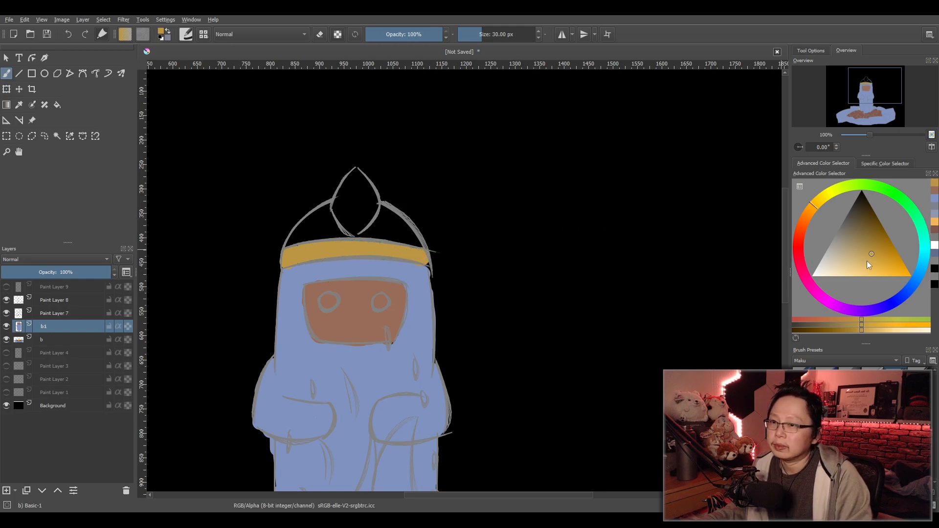
Choose a saturated deep blue and fill the crown's dome on both sides of the central ornament.
left_click(901, 299)
left_click(903, 296)
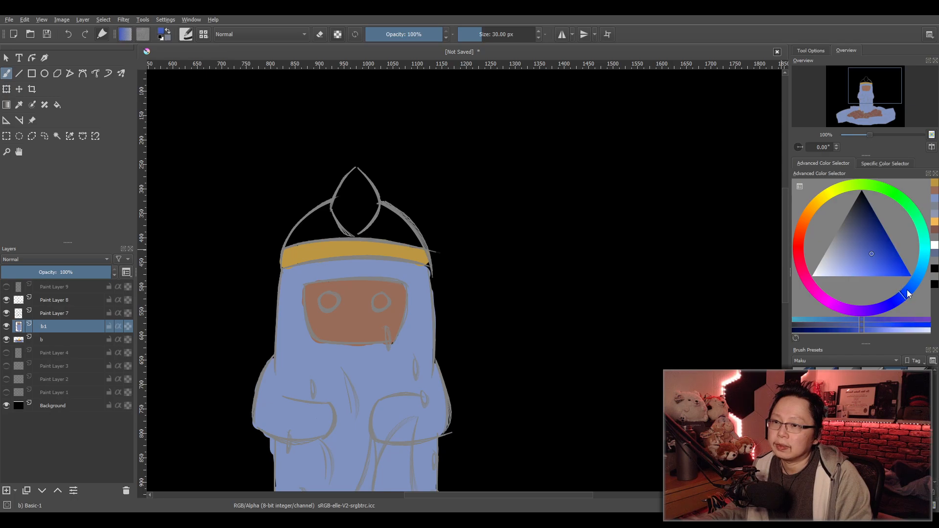
left_click_drag(872, 254, 871, 260)
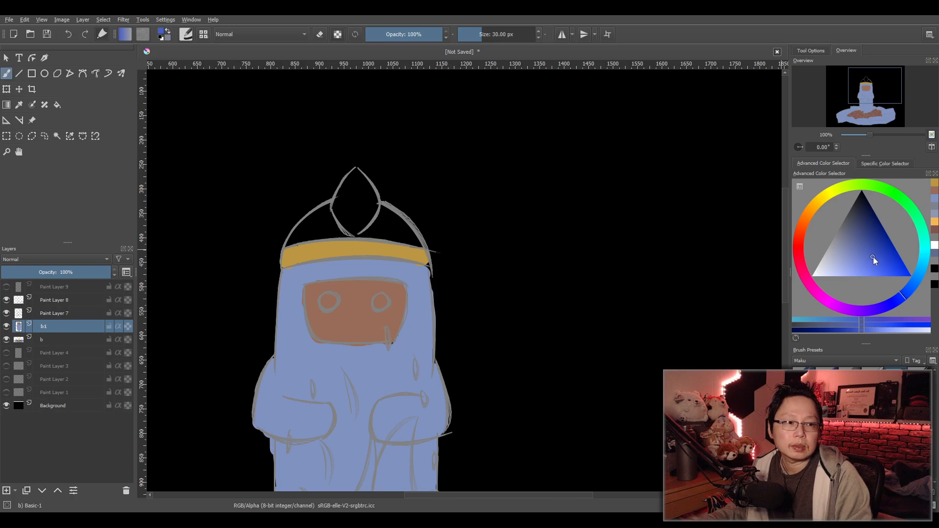
left_click_drag(873, 256, 893, 263)
mouse_move(323, 220)
left_mouse_down()
mouse_move(292, 241)
mouse_move(336, 234)
mouse_move(325, 212)
mouse_move(310, 223)
mouse_move(329, 215)
mouse_move(337, 229)
mouse_move(416, 243)
mouse_move(384, 213)
left_mouse_up()
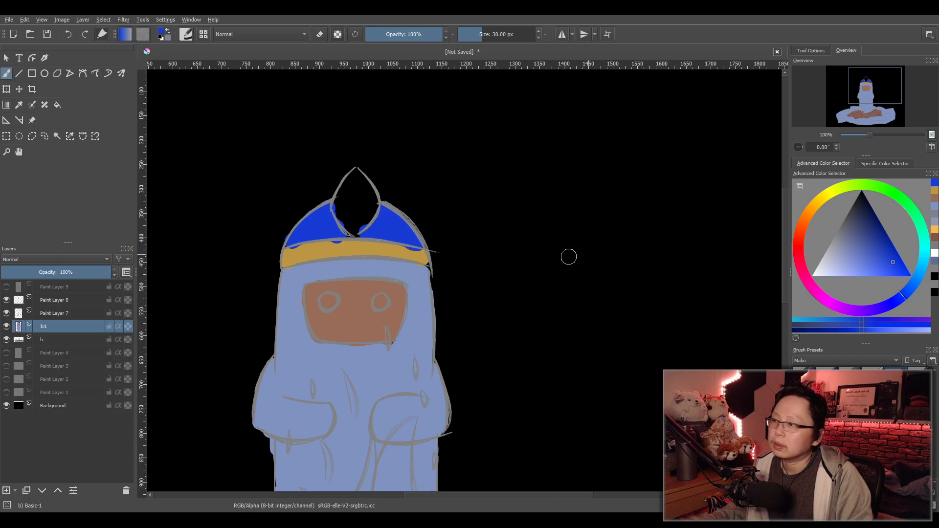
Sample the headband's golden yellow and fill the pointed ornament at the centre of the crown.
key("p")
left_click(367, 249)
key("b")
mouse_move(348, 205)
left_mouse_down()
mouse_move(351, 234)
mouse_move(374, 207)
mouse_move(357, 177)
mouse_move(345, 201)
mouse_move(362, 206)
mouse_move(350, 194)
mouse_move(353, 208)
left_mouse_up()
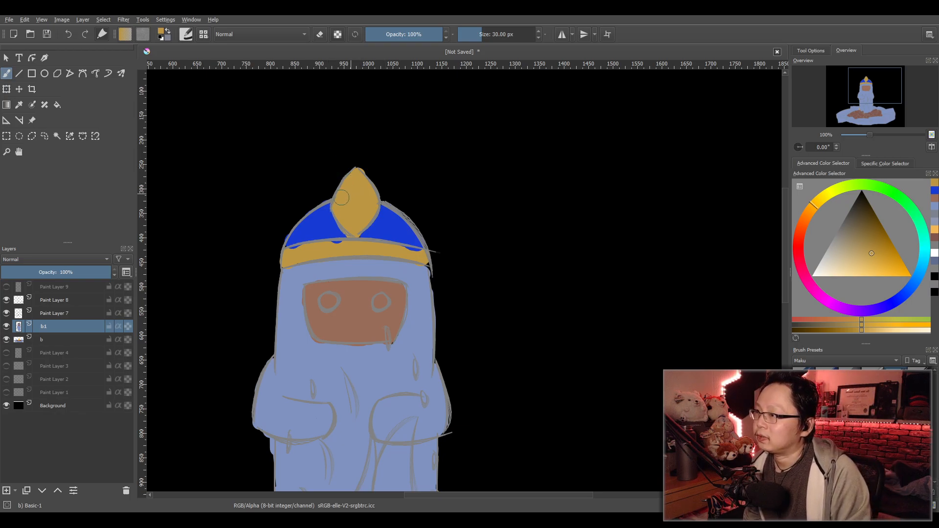
Move layer b1 beneath layer b so the flames sit in front of the figure, and compare with Paint Layer 9 switched on and off.
scroll(379, 215, "down", 3)
scroll(399, 266, "up", 2)
left_click_drag(366, 306, 400, 267)
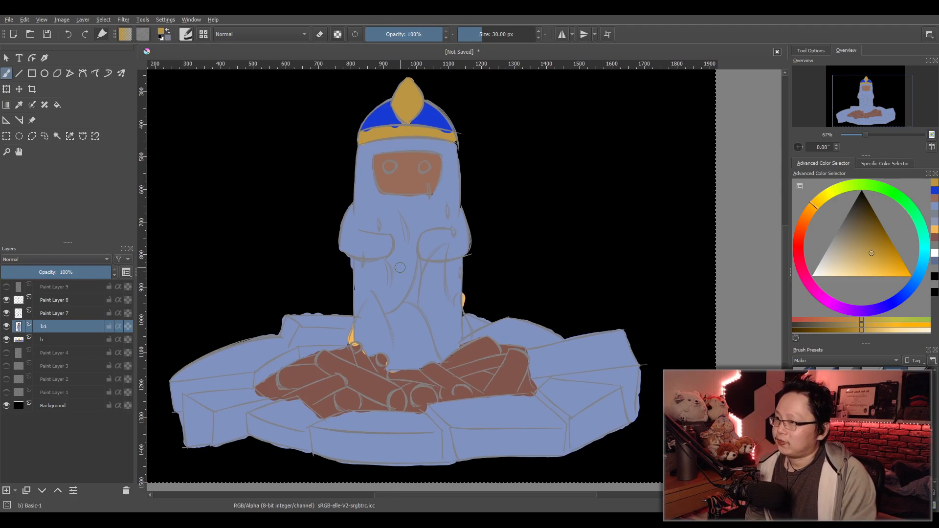
left_click_drag(57, 331, 56, 346)
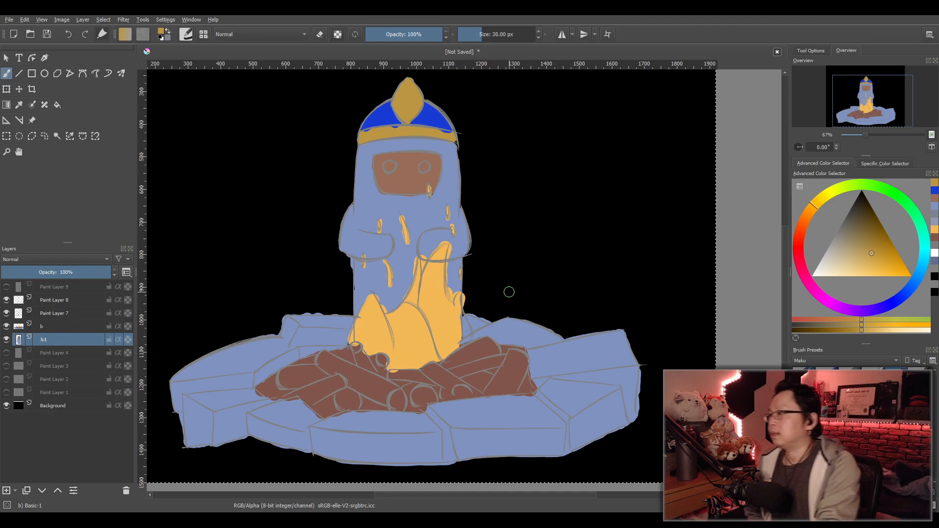
left_click(6, 287)
left_click(6, 287)
left_click(6, 288)
left_click(6, 288)
mouse_move(459, 283)
left_mouse_down()
mouse_move(436, 302)
mouse_move(486, 270)
mouse_move(480, 309)
left_mouse_up()
scroll(441, 305, "up", 1)
scroll(486, 271, "down", 1)
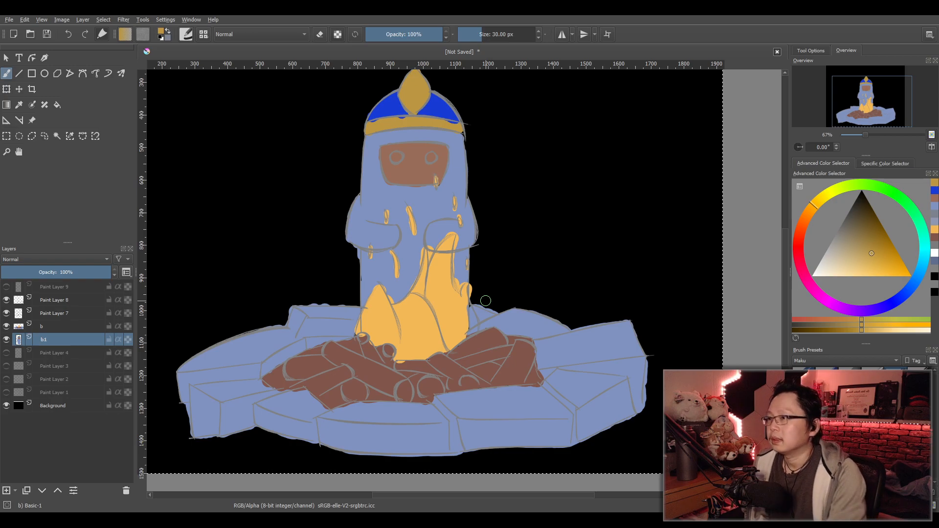
On layer b, sample the flames' orange-yellow and fill the gap at the fire's lower right edge.
left_click(46, 328)
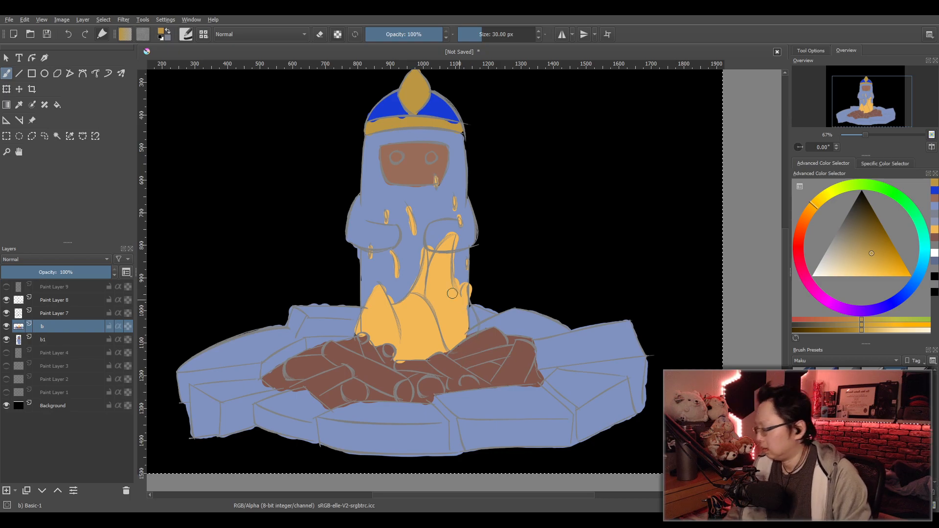
key("p")
left_click(453, 315)
key("b")
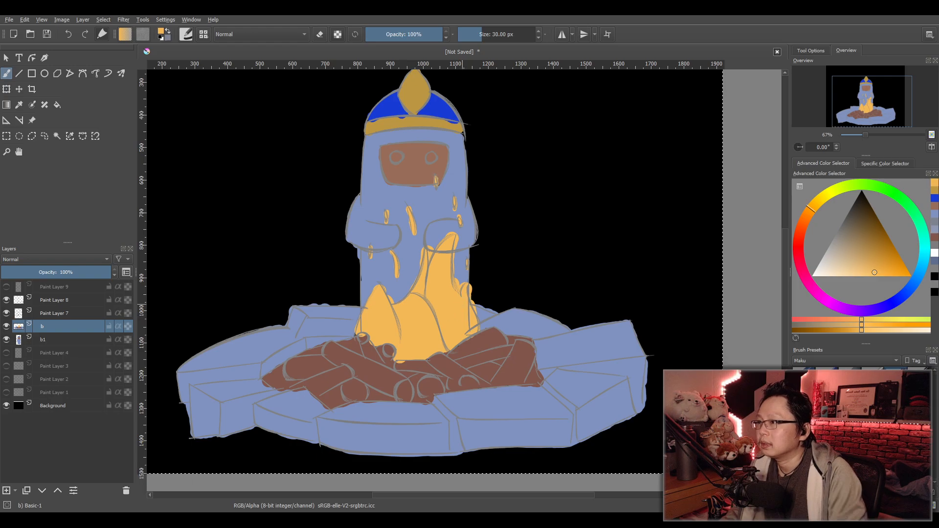
Outline the main flames above the logs with a freehand selection on layer b.
scroll(460, 312, "up", 3)
left_click_drag(430, 295, 417, 304)
scroll(417, 303, "up", 1)
scroll(420, 297, "down", 1)
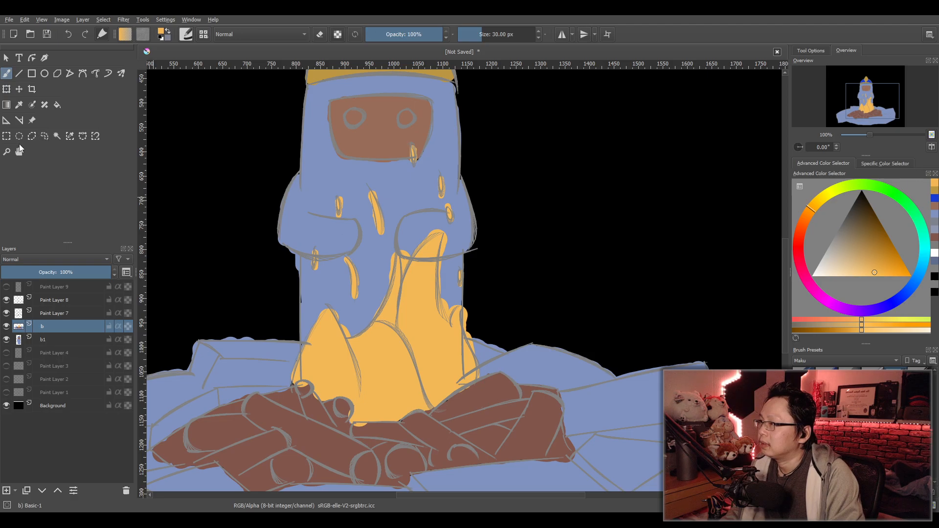
left_click(7, 136)
left_click(45, 135)
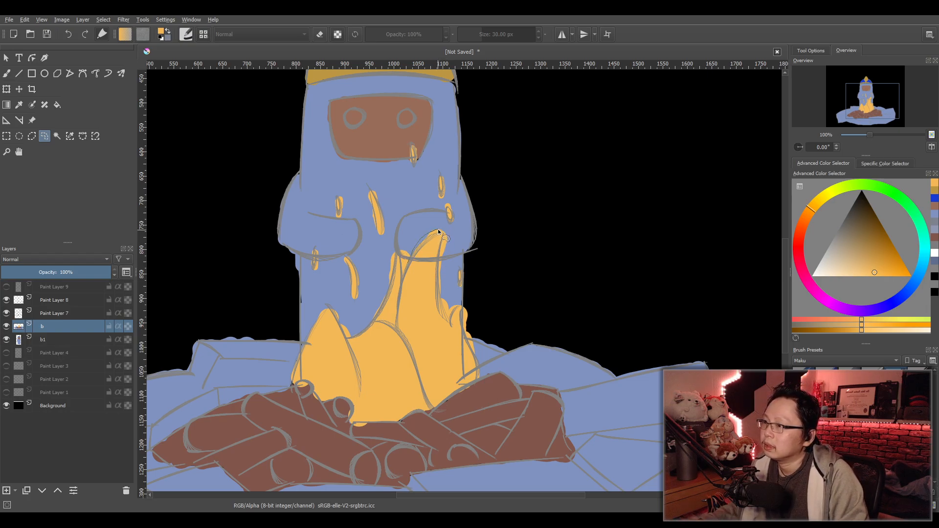
left_click_drag(401, 249, 372, 309)
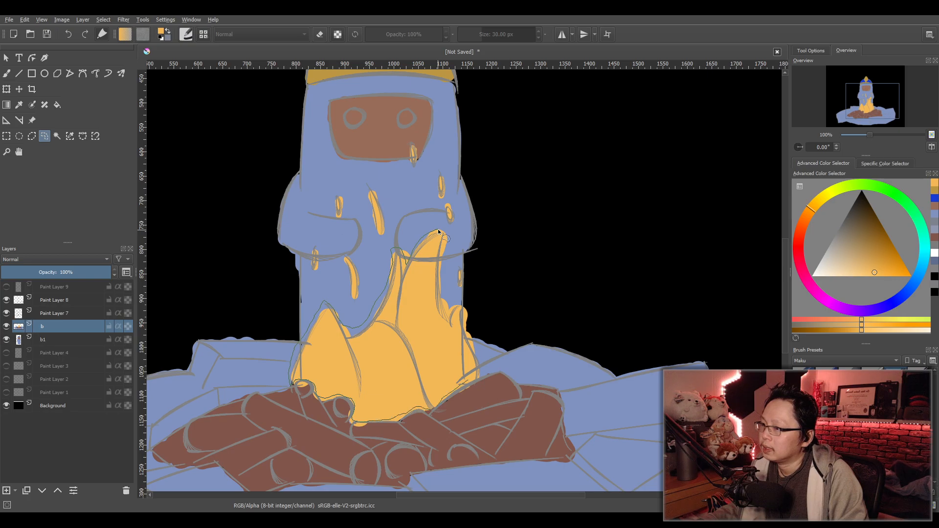
left_click_drag(438, 229, 439, 231)
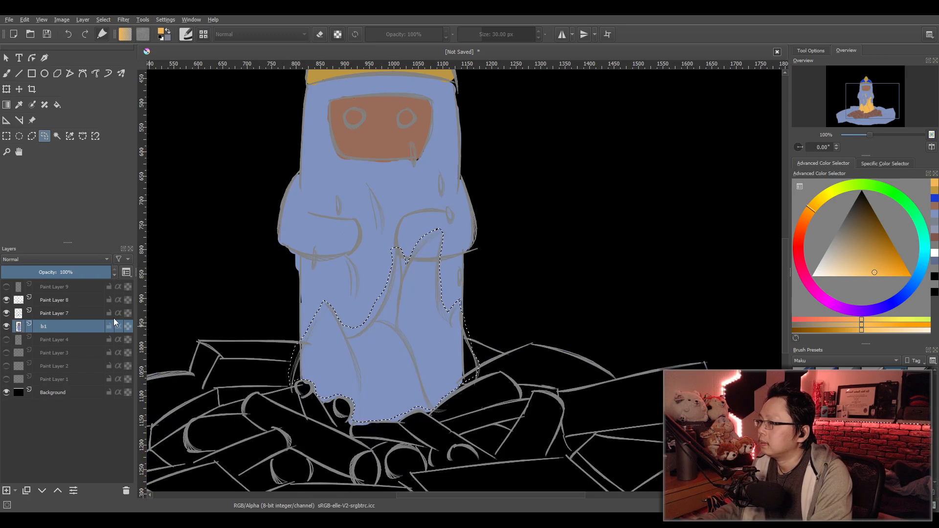
Undo the removal of layer b, put the selected flames on a new layer above it, and check that layer by toggling its visibility.
key("ctrl+z")
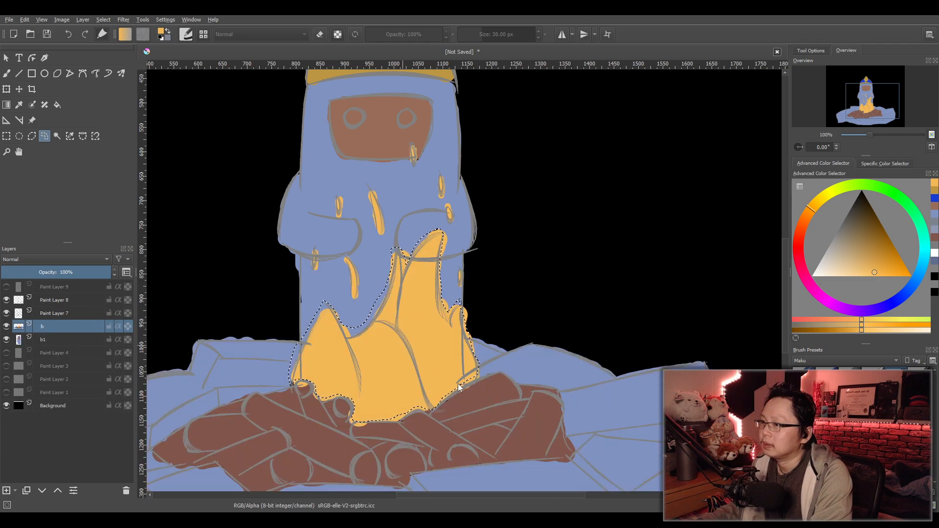
key("ctrl+alt+j")
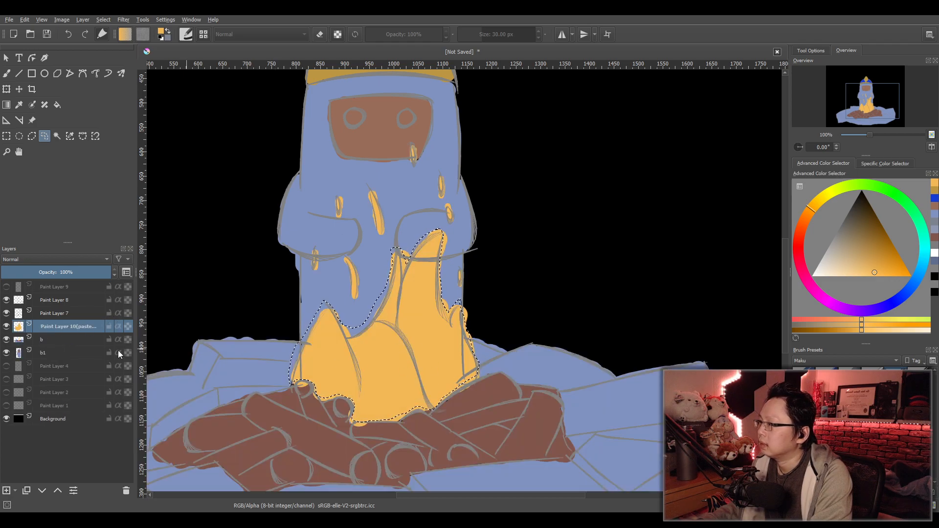
left_click(6, 326)
mouse_move(499, 306)
left_mouse_down()
mouse_move(469, 323)
mouse_move(547, 312)
left_mouse_up()
scroll(474, 318, "down", 1)
scroll(470, 318, "up", 2)
left_click(7, 326)
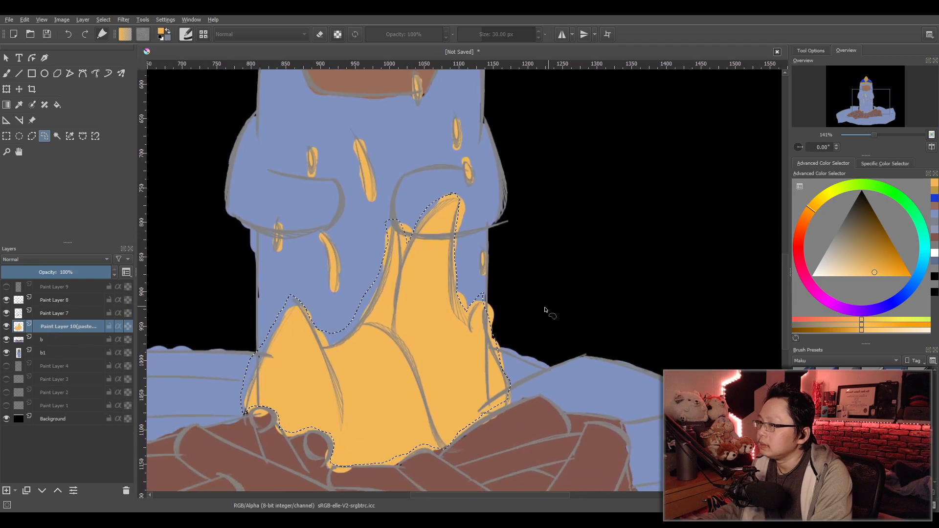
Replace the flame-shaped selection with a rectangular selection covering nearly the whole canvas.
left_click(7, 136)
scroll(550, 213, "down", 6)
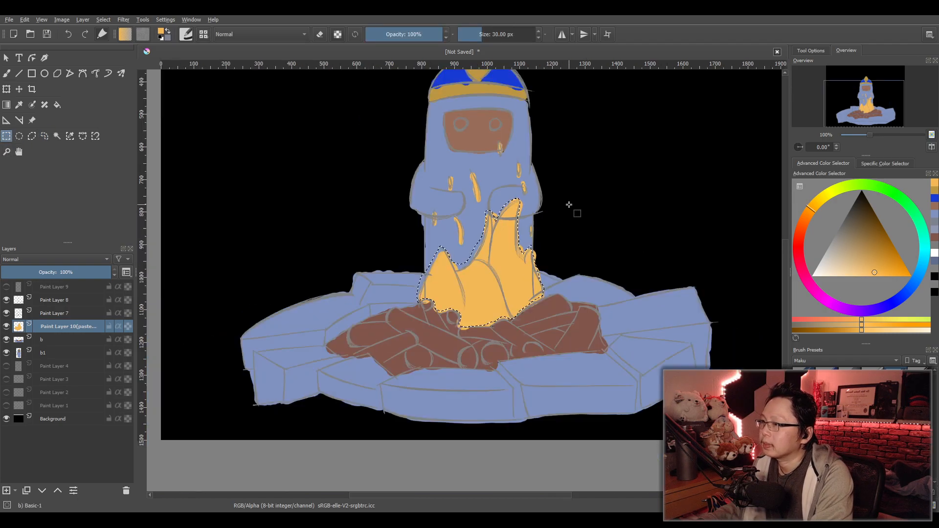
scroll(304, 109, "up", 1)
left_click_drag(200, 77, 631, 414)
scroll(631, 414, "up", 2)
scroll(538, 417, "down", 3)
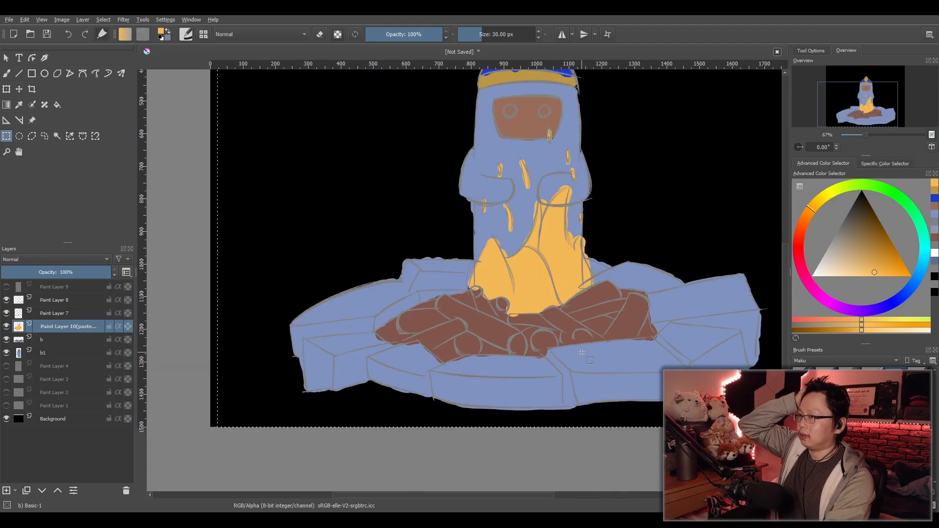
scroll(581, 352, "down", 1)
scroll(515, 372, "up", 2)
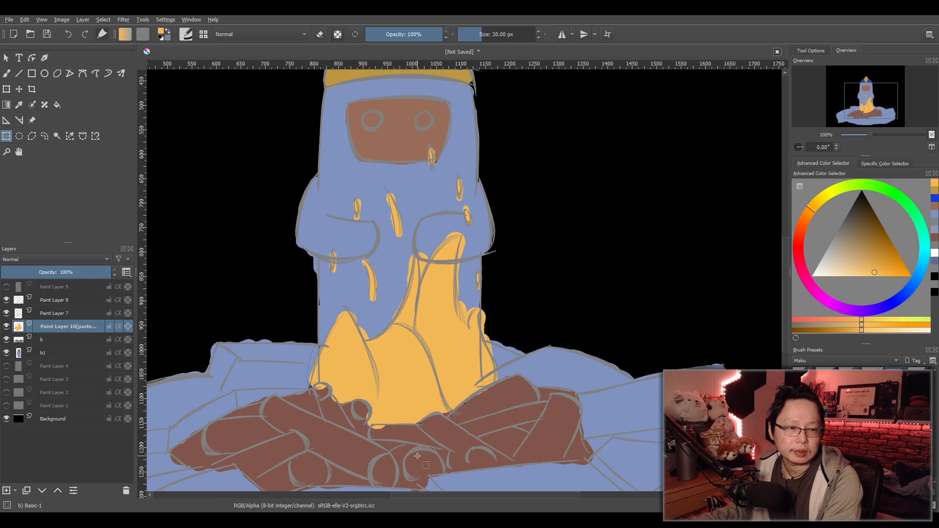
Sample the light blue from the large stone to the right of the logs.
left_click_drag(402, 464, 443, 377)
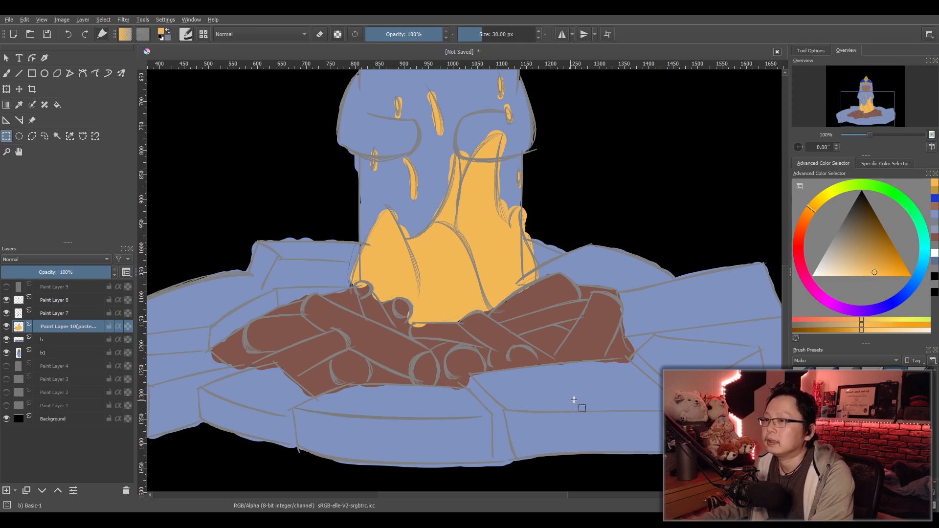
left_click_drag(650, 370, 525, 388)
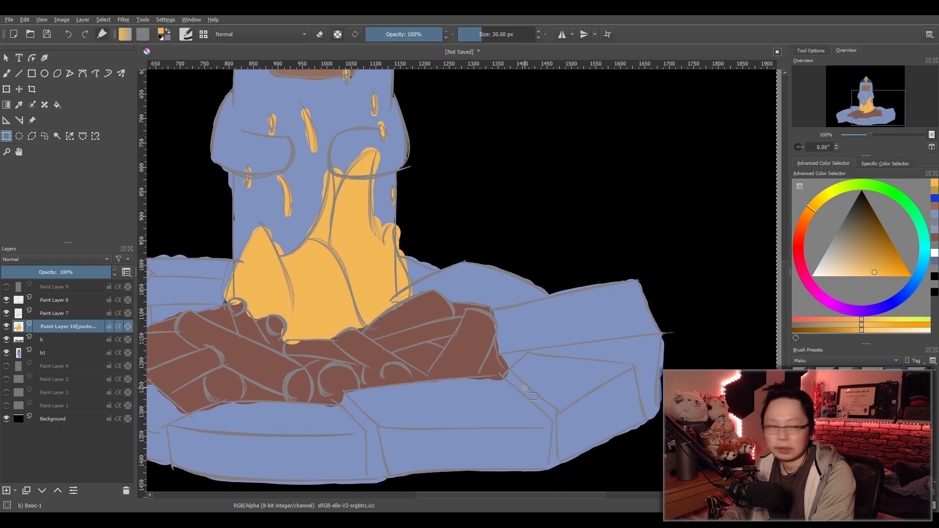
key("p")
left_click(550, 329)
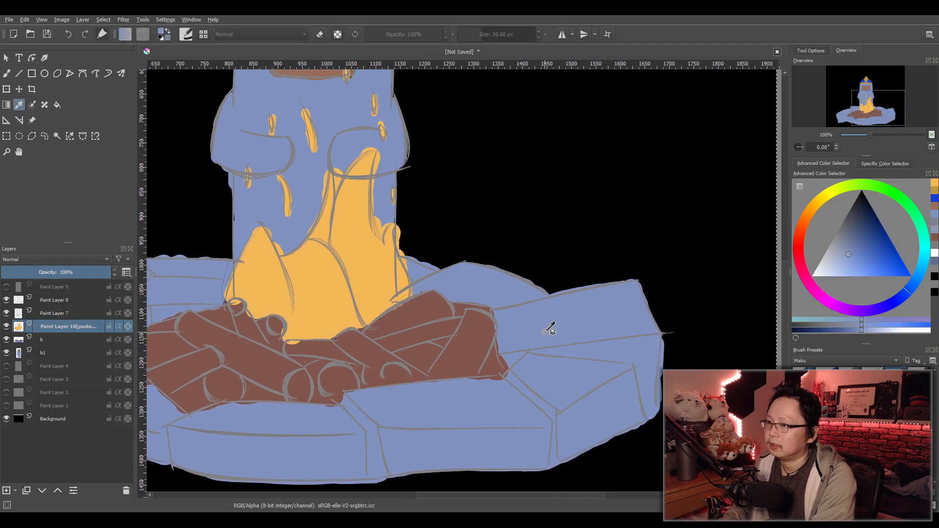
Examine the stone ring and logs on the fire's right side, both up close and within the whole scene.
scroll(548, 329, "up", 2)
left_click_drag(547, 330, 511, 286)
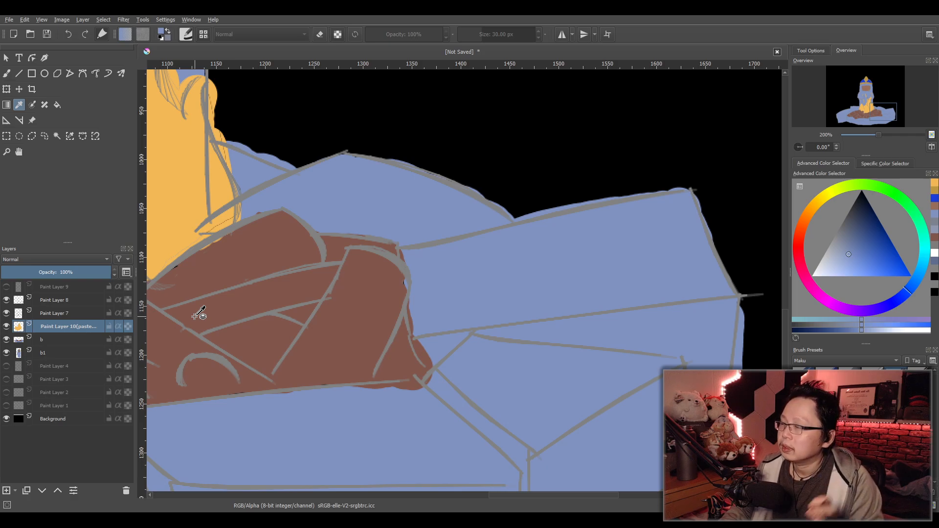
key("ctrl+shift+f")
left_click_drag(437, 339, 454, 341)
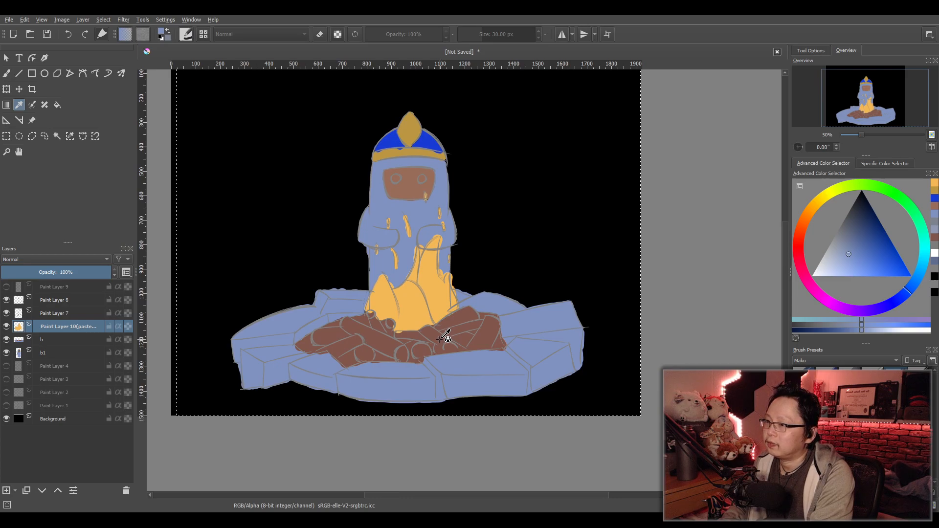
scroll(524, 361, "up", 2)
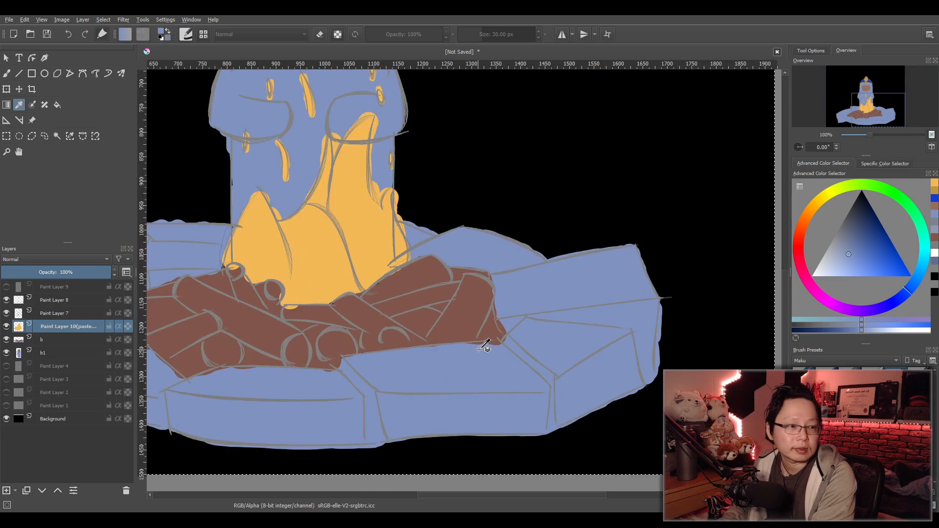
scroll(481, 341, "up", 1)
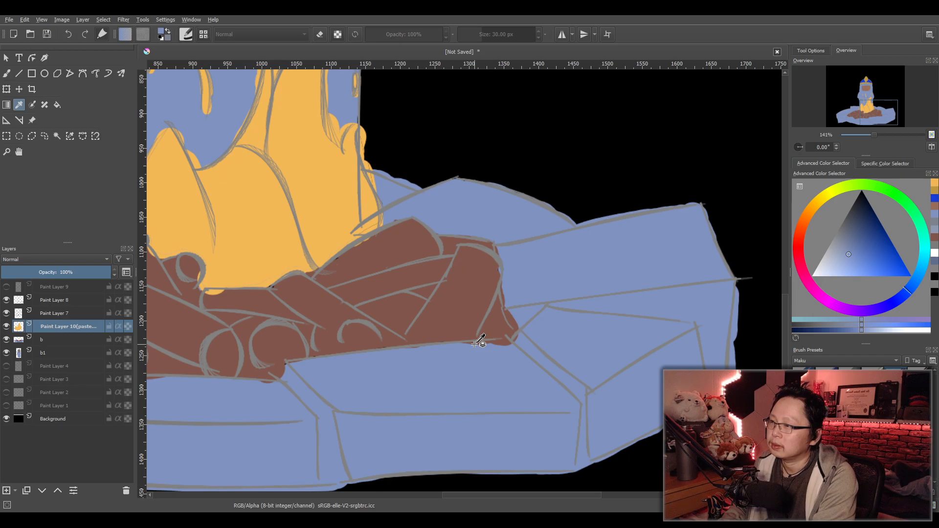
scroll(381, 323, "down", 3)
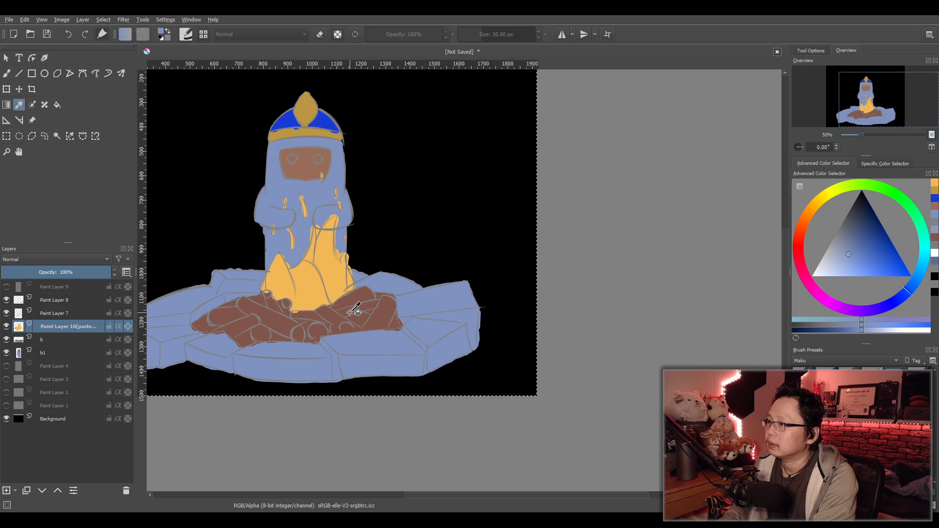
scroll(354, 309, "up", 2)
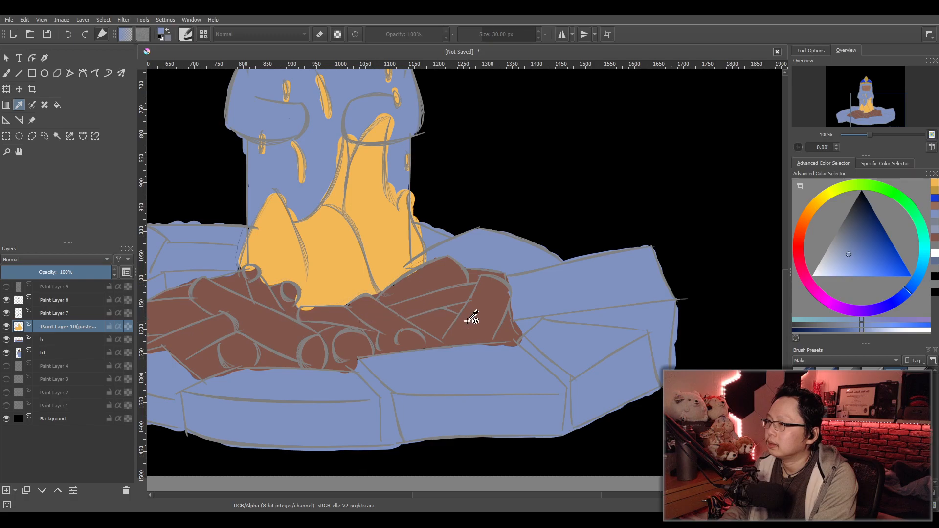
scroll(458, 315, "up", 1)
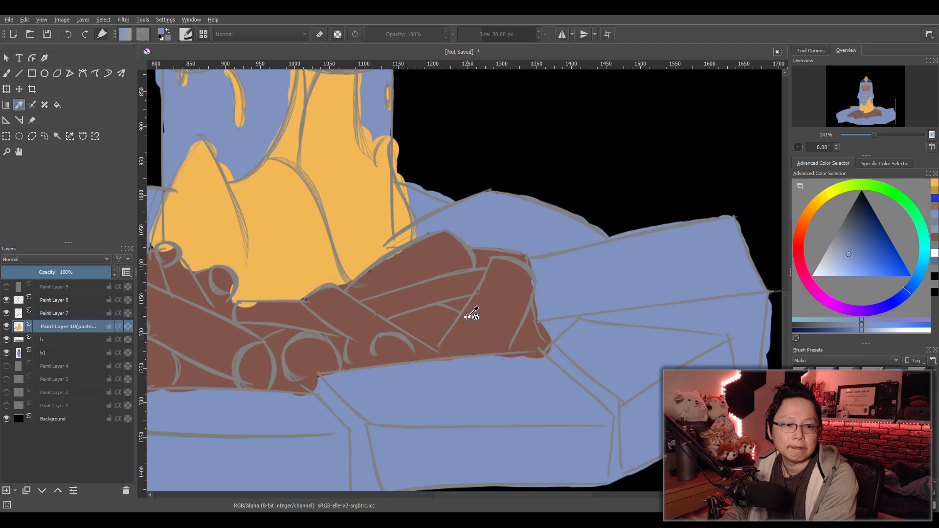
scroll(467, 315, "up", 2)
left_click_drag(532, 315, 309, 321)
scroll(397, 313, "down", 2)
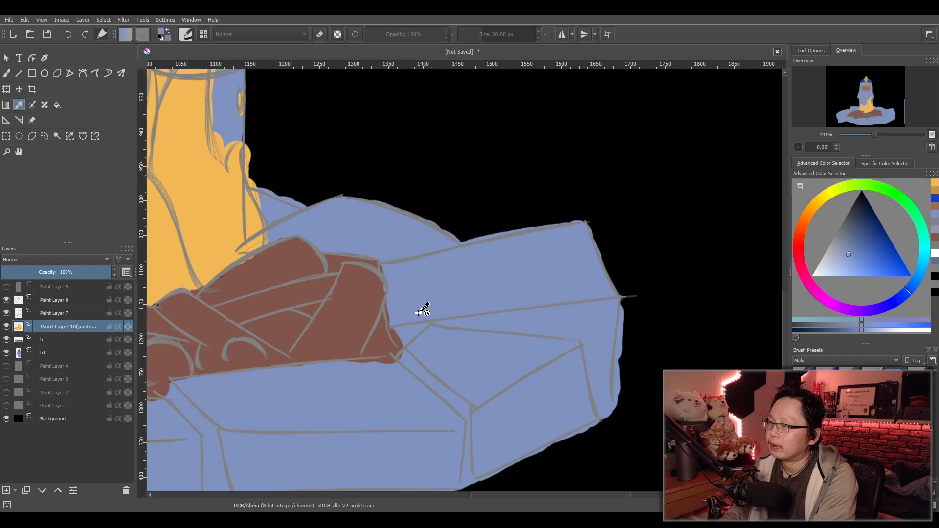
Choose a near-white tint as the painting colour and load the Basic-2 Opacity brush preset.
left_click(899, 331)
left_click(897, 330)
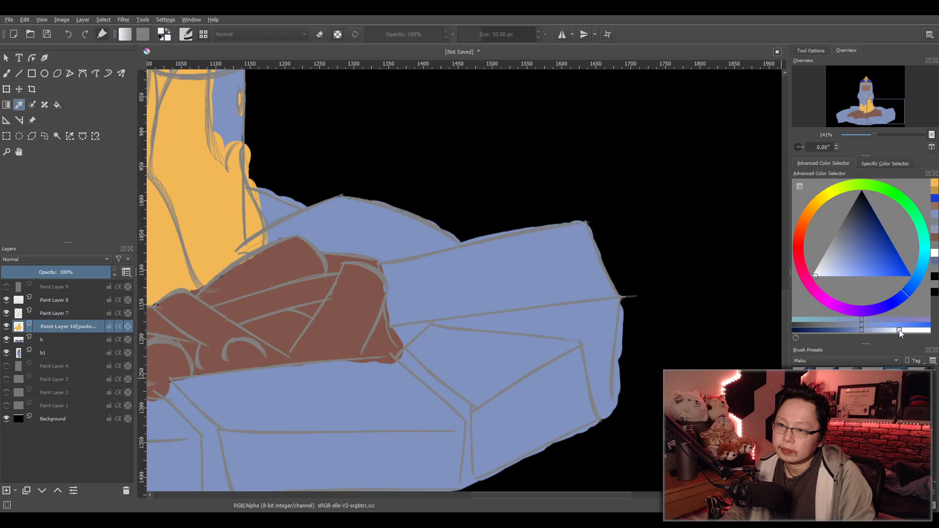
left_click(898, 331)
left_click(895, 369)
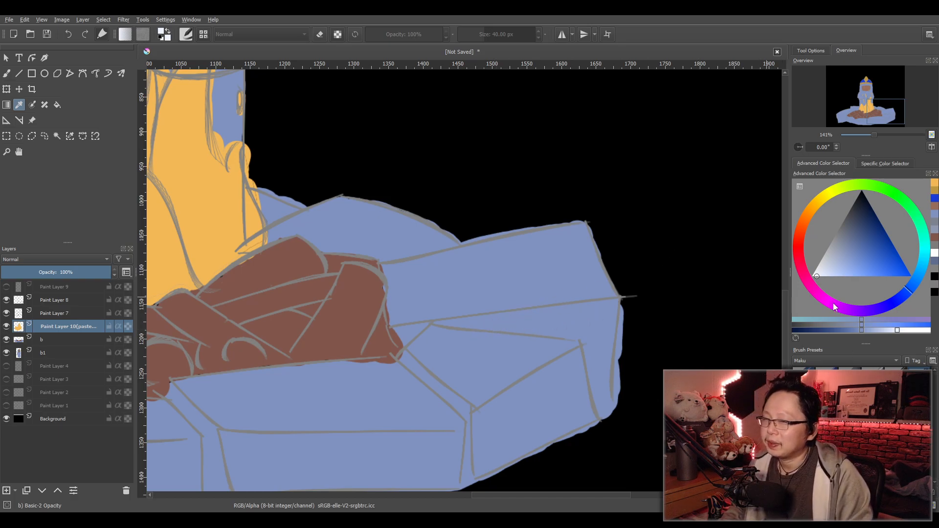
Switch to freehand brush painting and set the brush size to 10 px for work around the right-hand logs and stones.
left_click(6, 73)
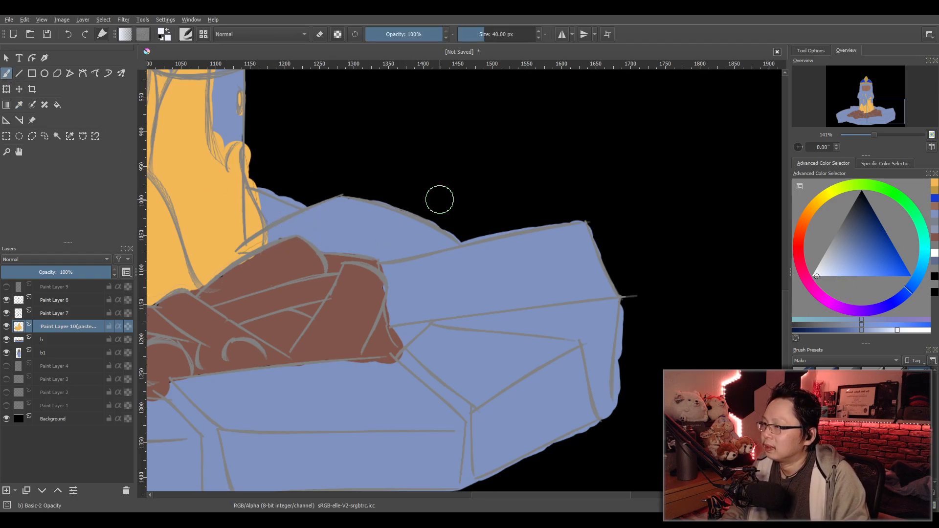
left_click(515, 31)
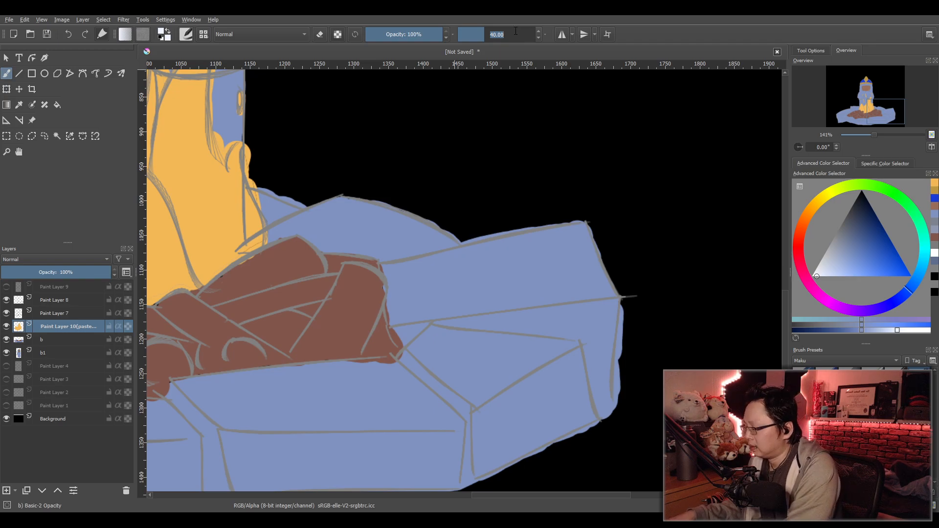
key("Return")
scroll(535, 322, "up", 1)
left_click_drag(535, 322, 674, 308)
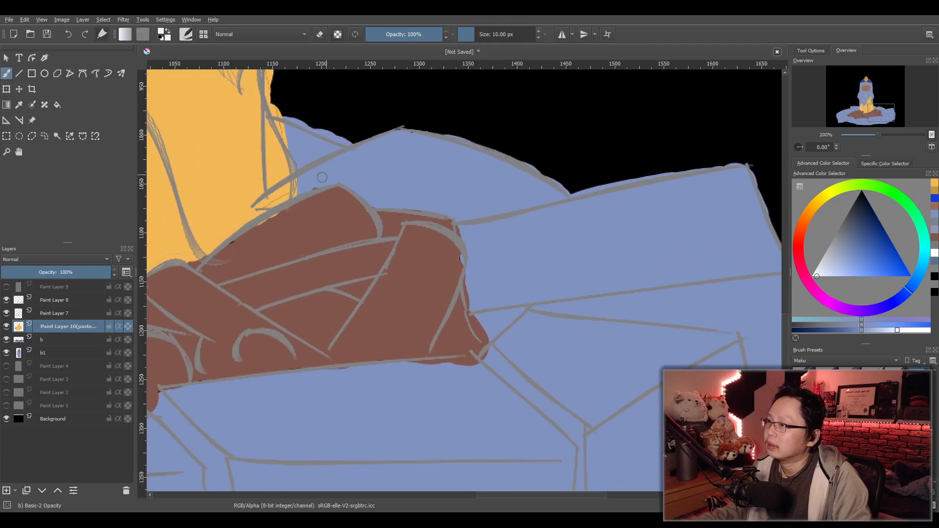
mouse_move(294, 188)
left_mouse_down()
mouse_move(313, 181)
mouse_move(277, 194)
left_mouse_up()
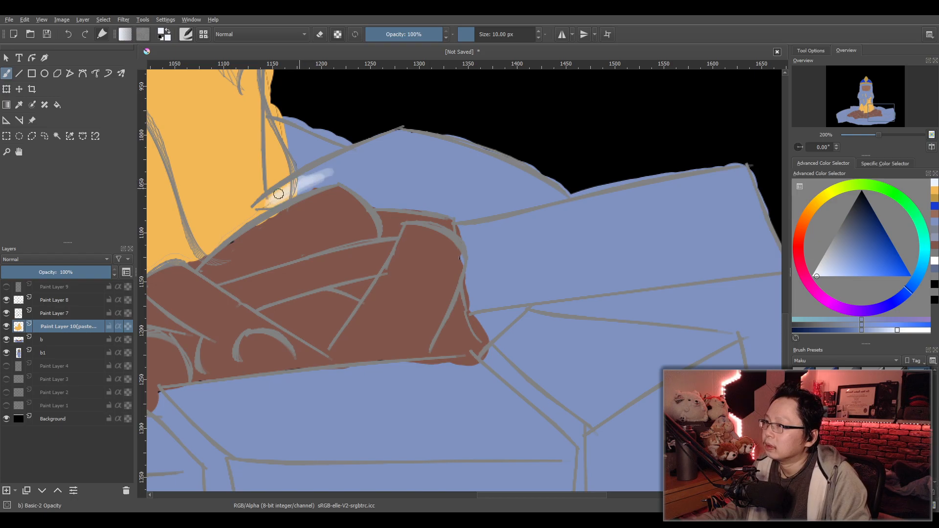
key("ctrl+z")
key("ctrl+z")
key("ctrl+z")
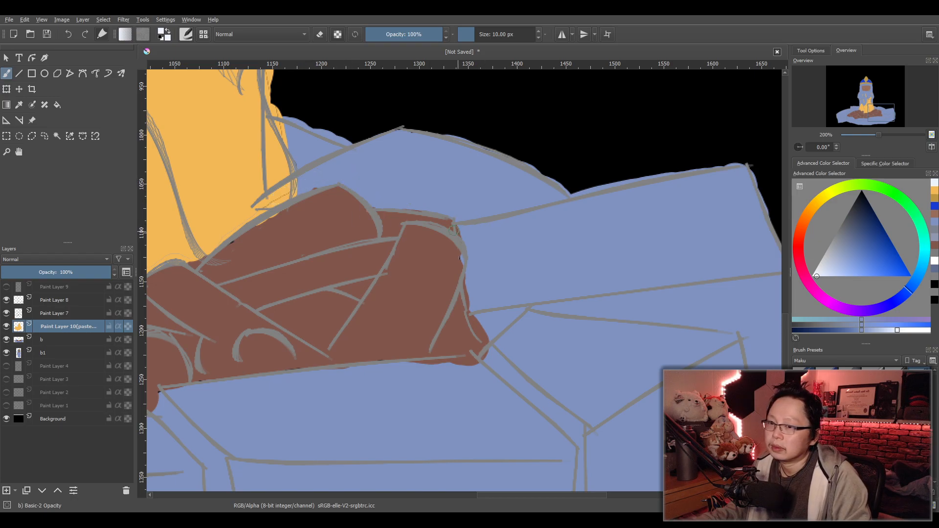
mouse_move(316, 174)
left_mouse_down()
mouse_move(266, 204)
mouse_move(329, 180)
mouse_move(334, 165)
mouse_move(260, 202)
mouse_move(342, 163)
mouse_move(328, 165)
mouse_move(337, 168)
mouse_move(327, 179)
mouse_move(381, 174)
mouse_move(393, 181)
mouse_move(388, 191)
mouse_move(421, 189)
mouse_move(377, 206)
mouse_move(454, 197)
mouse_move(455, 210)
mouse_move(490, 211)
mouse_move(457, 215)
mouse_move(475, 212)
mouse_move(463, 223)
mouse_move(516, 219)
mouse_move(467, 230)
mouse_move(582, 204)
mouse_move(511, 225)
mouse_move(600, 233)
mouse_move(552, 263)
mouse_move(572, 262)
mouse_move(498, 299)
mouse_move(561, 273)
left_mouse_up()
key("ctrl+z")
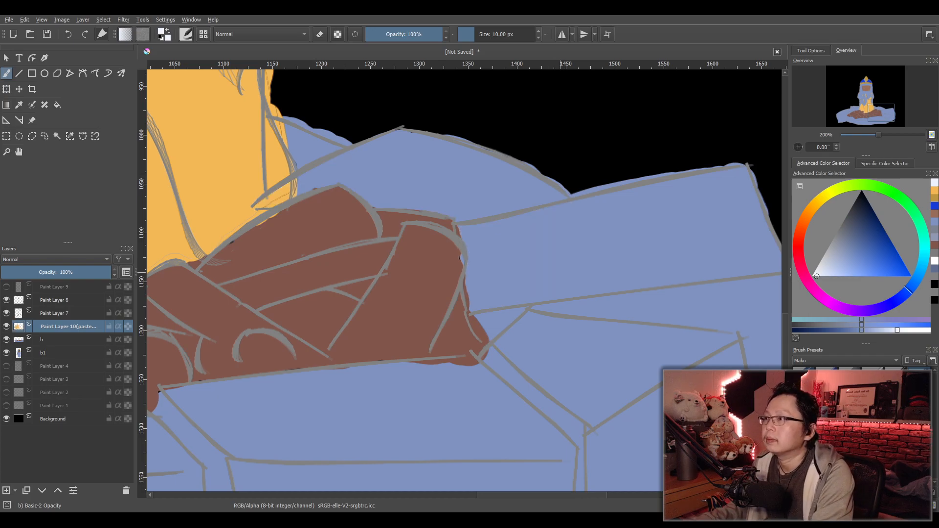
Set the brush size to 20 px and choose a pale blue from the shade strip as the painting colour.
double_click(503, 34)
type("20")
key("Return")
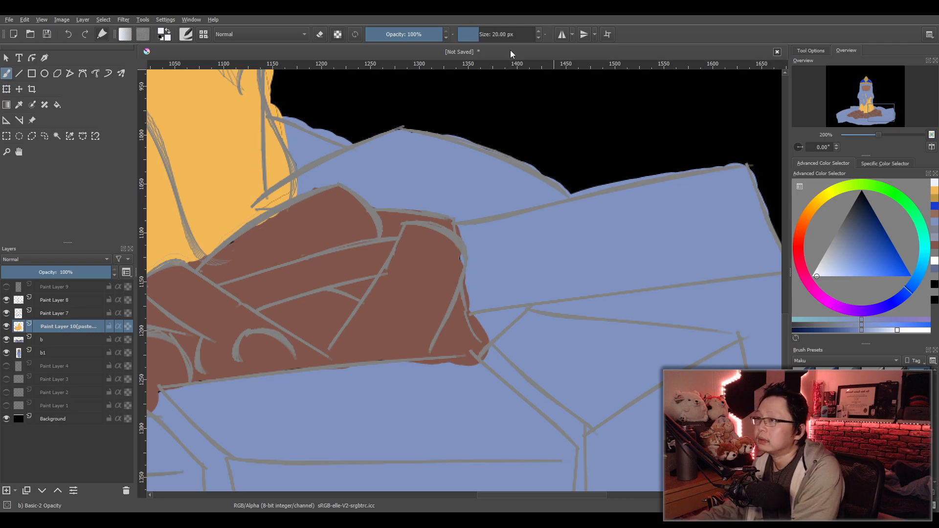
left_click(878, 330)
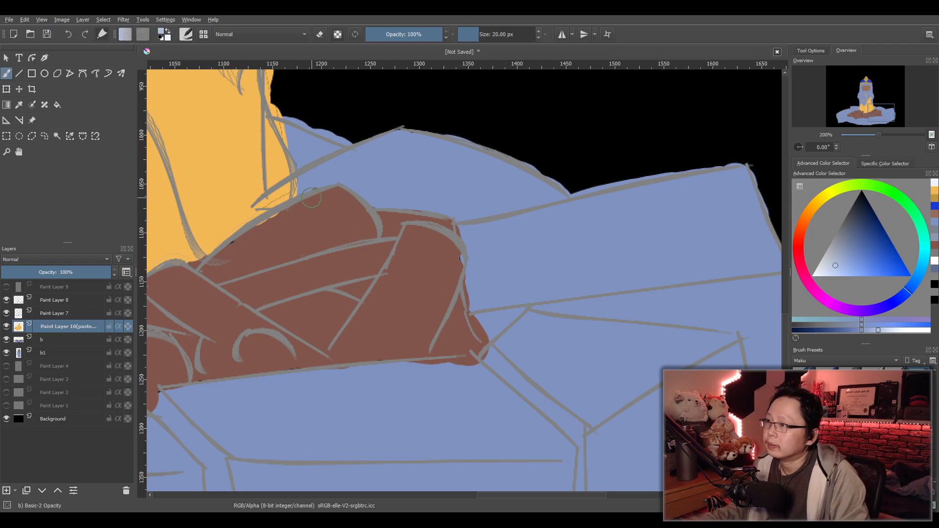
mouse_move(280, 194)
left_mouse_down()
mouse_move(309, 182)
mouse_move(266, 200)
mouse_move(337, 163)
mouse_move(392, 160)
mouse_move(354, 155)
mouse_move(390, 152)
mouse_move(390, 162)
mouse_move(435, 181)
mouse_move(435, 193)
mouse_move(513, 202)
mouse_move(479, 208)
mouse_move(528, 222)
mouse_move(486, 230)
mouse_move(580, 210)
mouse_move(633, 226)
mouse_move(474, 285)
mouse_move(647, 279)
left_mouse_up()
scroll(619, 269, "down", 1)
scroll(738, 396, "up", 1)
left_click_drag(586, 385, 534, 335)
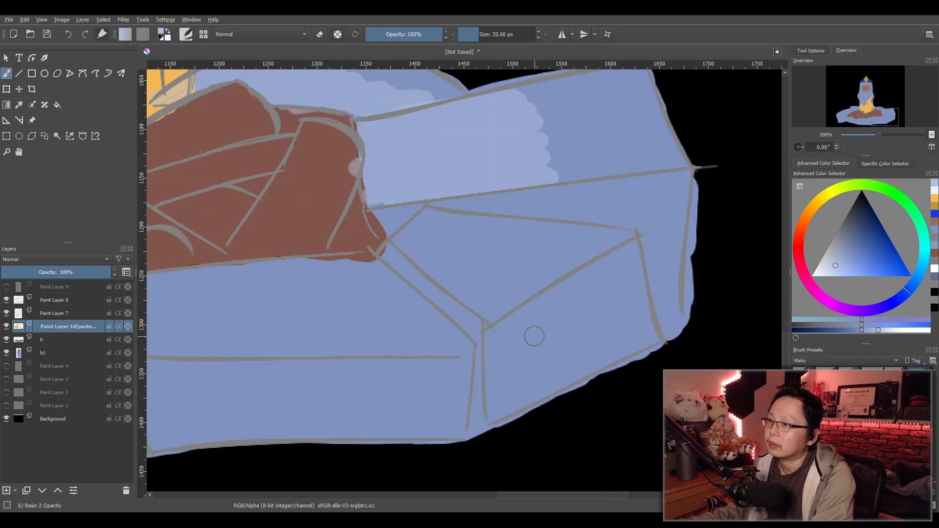
mouse_move(423, 213)
left_mouse_down()
mouse_move(519, 227)
mouse_move(424, 221)
mouse_move(419, 241)
mouse_move(405, 246)
mouse_move(456, 281)
mouse_move(466, 274)
mouse_move(466, 242)
mouse_move(545, 231)
mouse_move(495, 266)
mouse_move(468, 269)
mouse_move(457, 285)
mouse_move(471, 297)
mouse_move(474, 275)
left_mouse_up()
left_click_drag(336, 266, 482, 283)
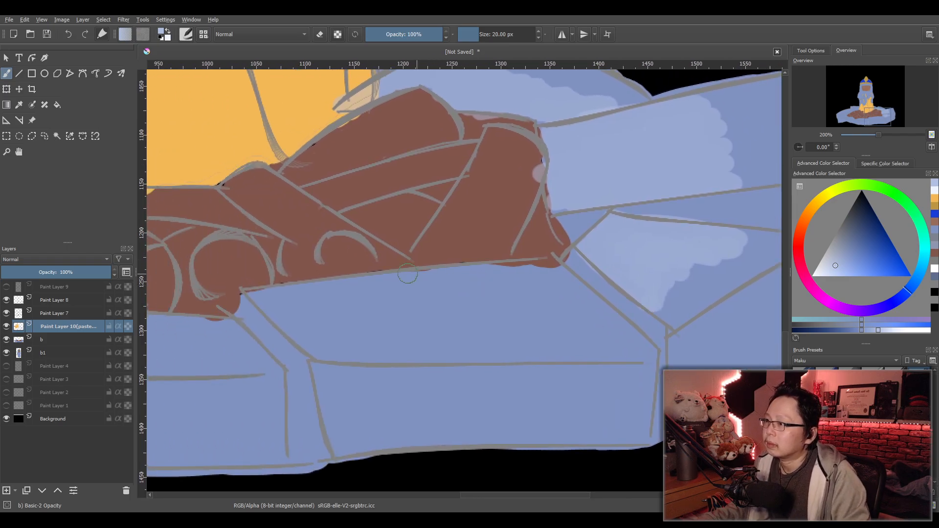
mouse_move(256, 295)
left_mouse_down()
mouse_move(279, 307)
mouse_move(349, 307)
left_mouse_up()
mouse_move(358, 283)
left_mouse_down()
mouse_move(485, 285)
mouse_move(532, 310)
mouse_move(601, 309)
left_mouse_up()
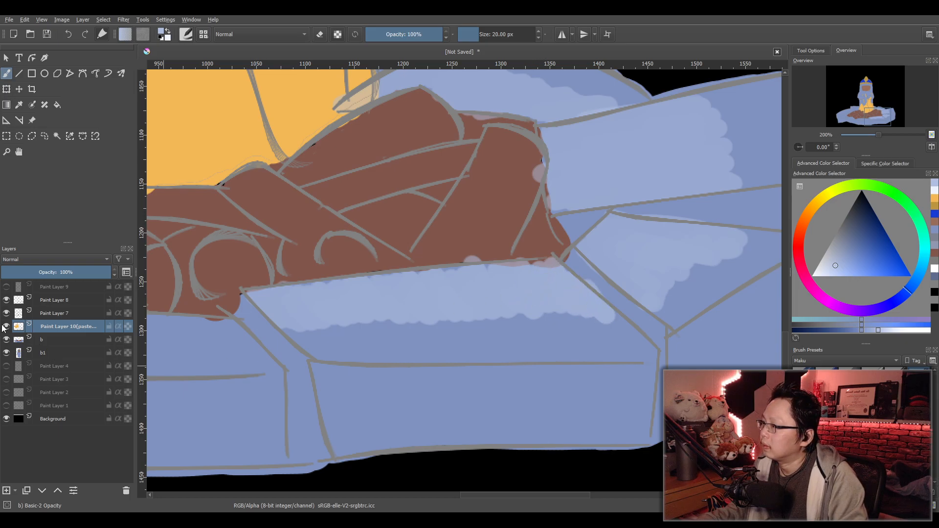
left_click(6, 329)
left_click(7, 331)
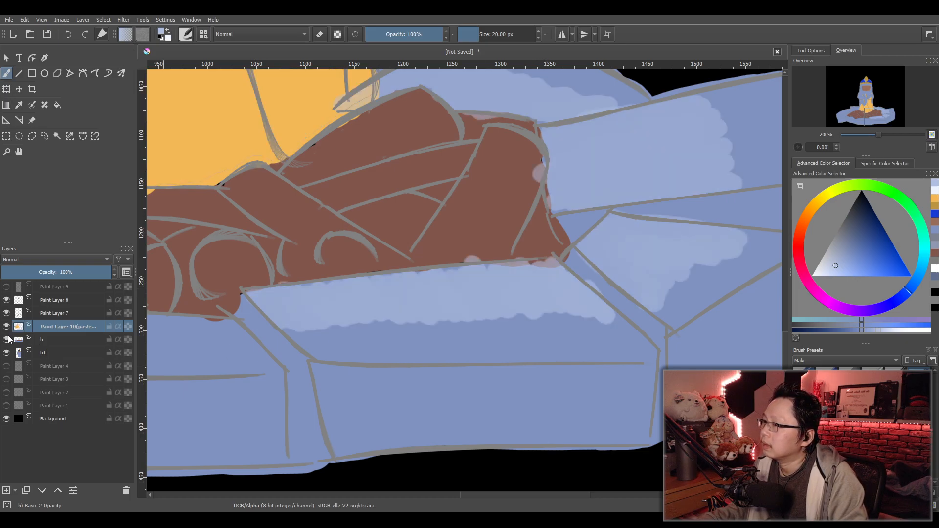
key("ctrl+z")
key("ctrl+z")
key("ctrl+z")
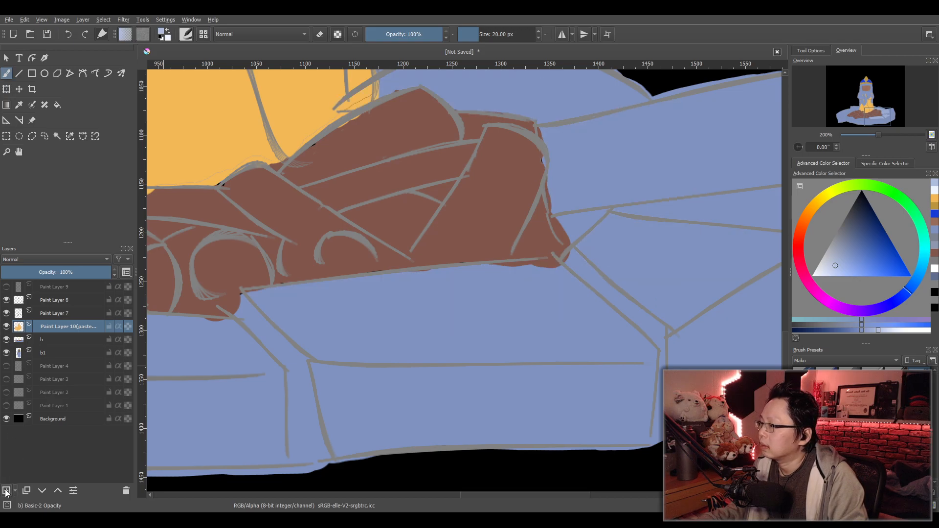
Add a paint layer above the pasted flame layer and paint pale blue light on the stones behind the logs, just right of the flames.
left_click(6, 491)
left_click_drag(582, 188, 537, 315)
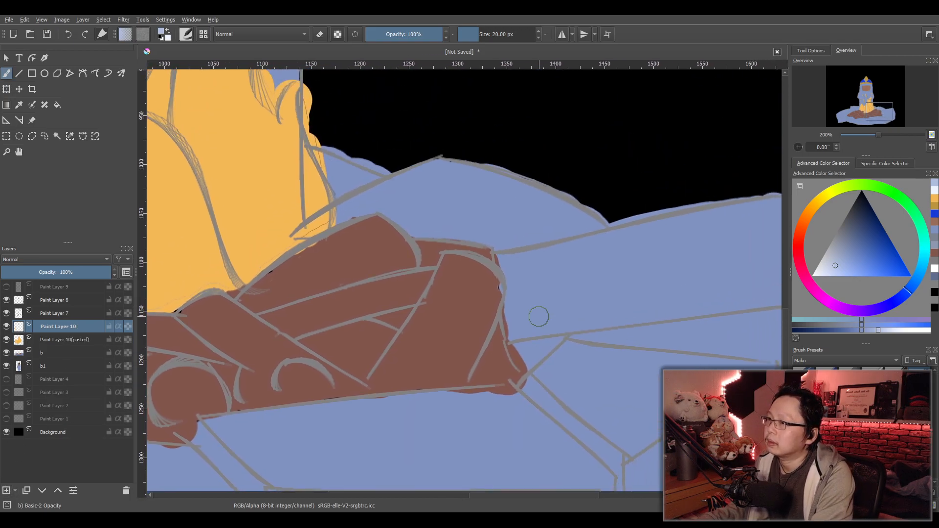
mouse_move(332, 211)
left_mouse_down()
mouse_move(316, 230)
mouse_move(391, 196)
mouse_move(352, 209)
mouse_move(427, 199)
mouse_move(472, 204)
mouse_move(442, 222)
mouse_move(459, 231)
mouse_move(530, 227)
mouse_move(502, 243)
left_mouse_up()
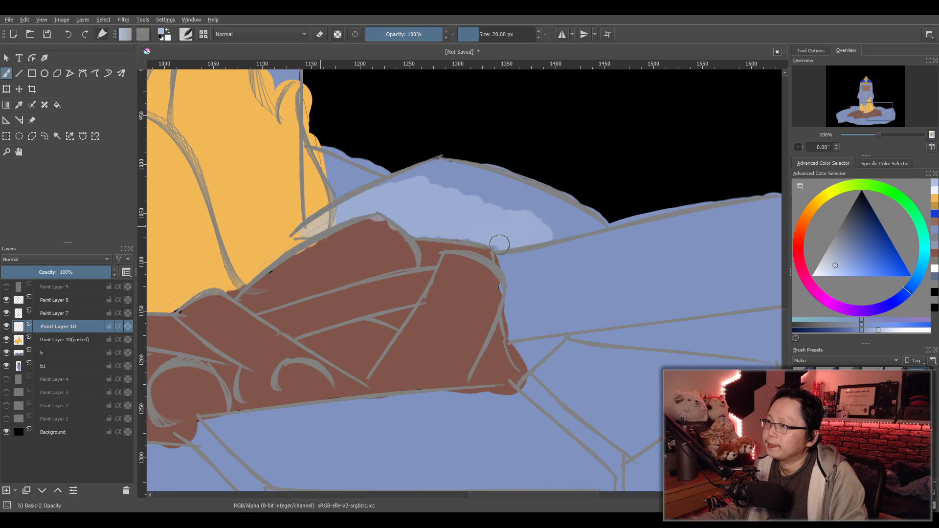
mouse_move(325, 171)
left_mouse_down()
mouse_move(341, 189)
mouse_move(338, 181)
left_mouse_up()
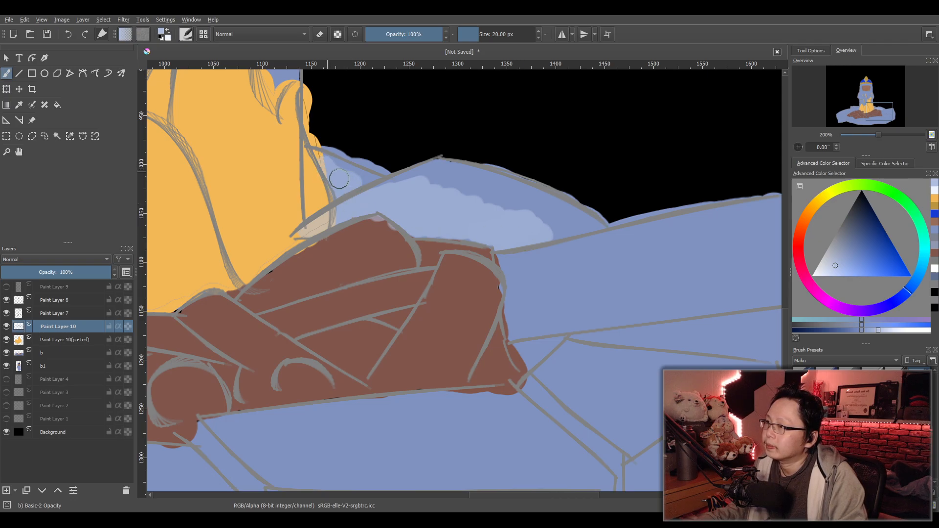
Paint pale blue light on the fire-facing parts of the two right-hand stones and the front stone right of centre.
left_click_drag(555, 327, 314, 303)
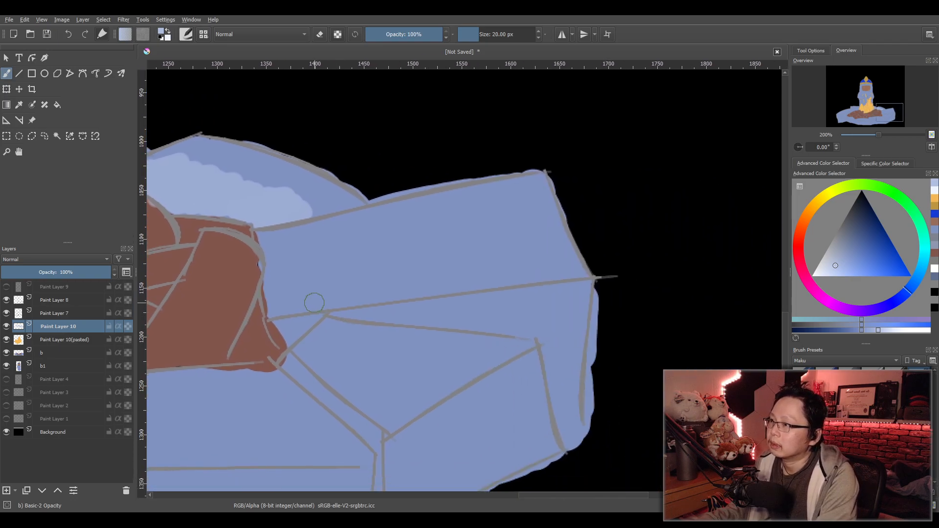
mouse_move(270, 239)
left_mouse_down()
mouse_move(398, 207)
mouse_move(349, 221)
mouse_move(381, 226)
mouse_move(317, 265)
mouse_move(325, 270)
mouse_move(292, 293)
mouse_move(291, 307)
mouse_move(318, 300)
mouse_move(275, 311)
mouse_move(465, 279)
mouse_move(403, 260)
mouse_move(436, 224)
mouse_move(398, 220)
mouse_move(420, 205)
left_mouse_up()
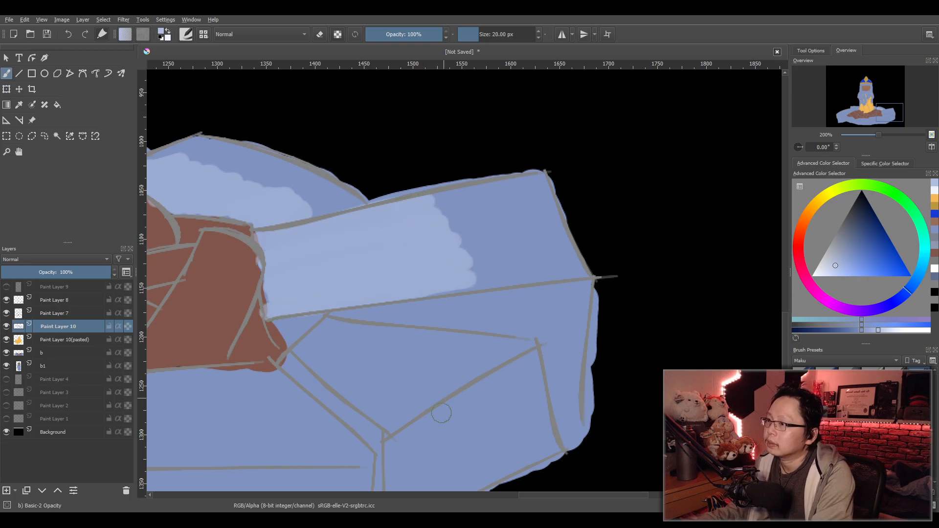
left_click_drag(434, 433, 508, 324)
mouse_move(408, 222)
left_mouse_down()
mouse_move(485, 228)
mouse_move(432, 226)
mouse_move(457, 249)
mouse_move(486, 253)
mouse_move(373, 244)
mouse_move(398, 265)
mouse_move(450, 264)
mouse_move(490, 249)
mouse_move(471, 236)
left_mouse_up()
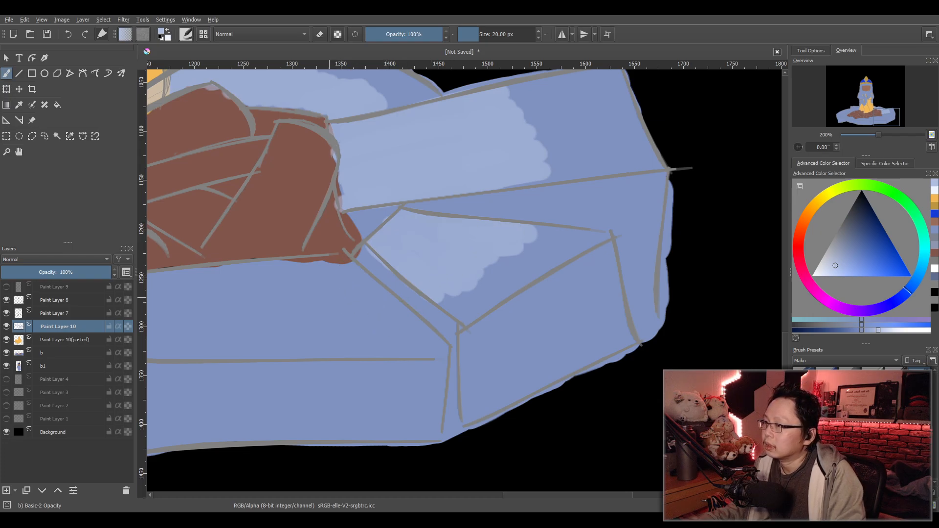
left_click_drag(327, 321, 597, 321)
mouse_move(309, 296)
left_mouse_down()
mouse_move(341, 313)
mouse_move(362, 288)
mouse_move(554, 264)
mouse_move(602, 296)
mouse_move(624, 268)
mouse_move(653, 299)
mouse_move(608, 269)
left_mouse_up()
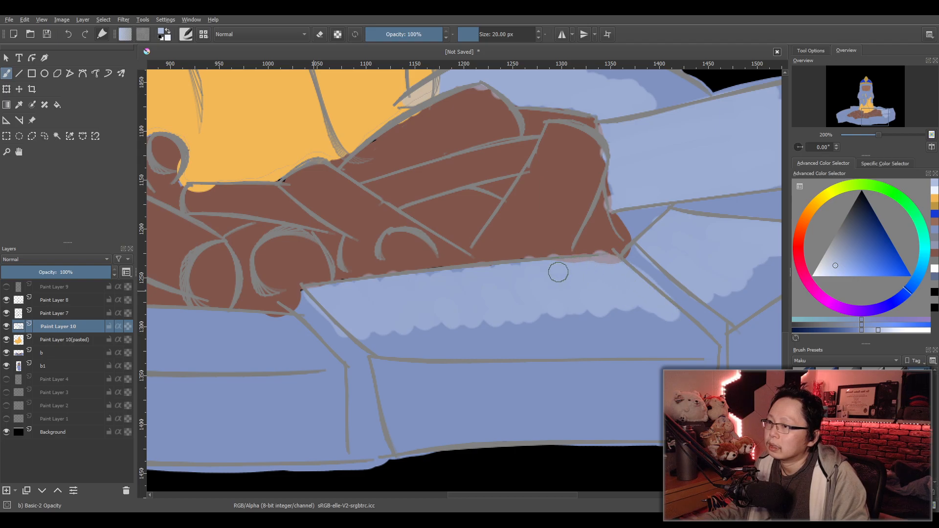
Paint pale blue light along the log-side top edges of the front-left stones in the ring.
left_click_drag(331, 374, 685, 343)
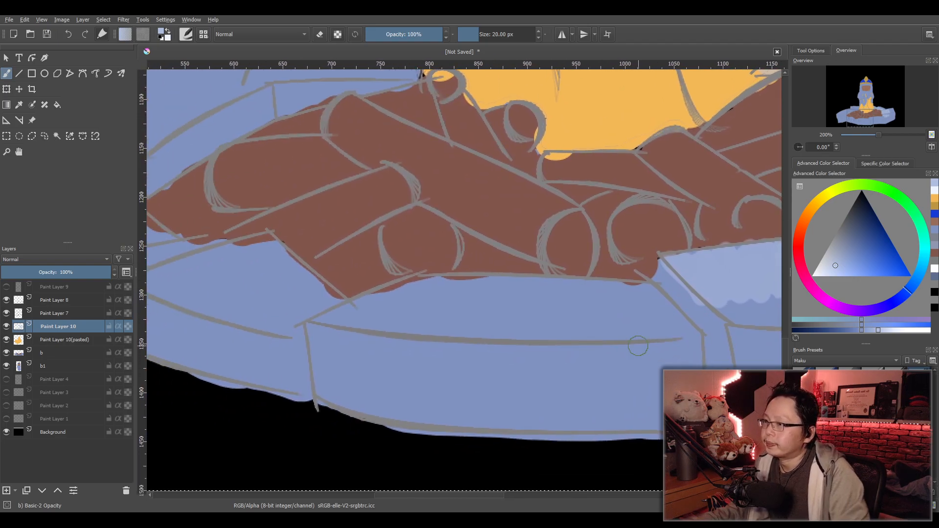
mouse_move(365, 277)
left_mouse_down()
mouse_move(451, 281)
mouse_move(455, 316)
mouse_move(529, 284)
mouse_move(570, 310)
mouse_move(608, 288)
mouse_move(661, 311)
mouse_move(657, 301)
mouse_move(634, 301)
left_mouse_up()
left_click_drag(396, 300, 573, 362)
left_click(442, 305)
mouse_move(442, 304)
left_mouse_down()
mouse_move(390, 323)
mouse_move(454, 316)
mouse_move(460, 335)
mouse_move(447, 347)
mouse_move(499, 357)
mouse_move(498, 367)
mouse_move(372, 329)
left_mouse_up()
mouse_move(332, 289)
left_mouse_down()
mouse_move(288, 296)
mouse_move(315, 299)
mouse_move(248, 300)
mouse_move(262, 280)
mouse_move(307, 283)
left_mouse_up()
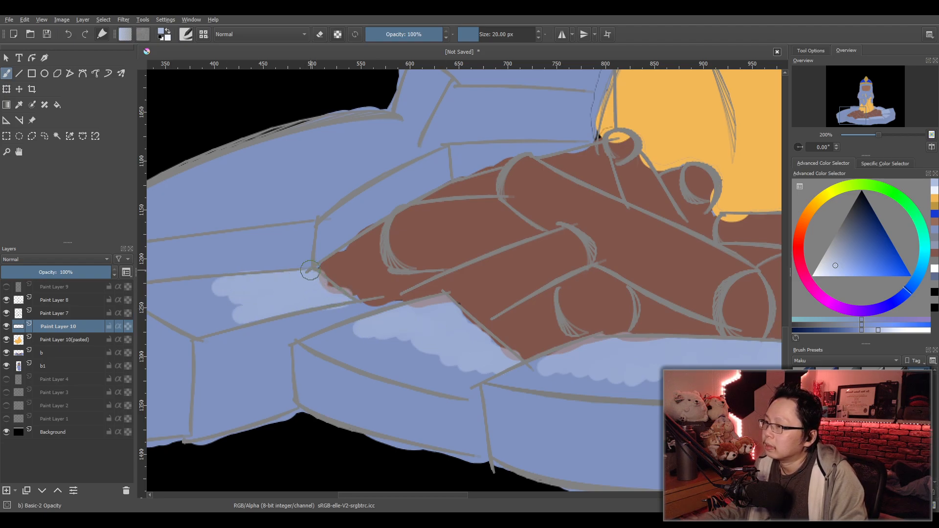
Paint pale blue light on the large left stone and on the back-left stone beside the flames.
left_click_drag(363, 261, 497, 353)
scroll(497, 352, "up", 1)
left_click_drag(485, 304, 442, 350)
scroll(442, 350, "down", 1)
scroll(443, 344, "down", 1)
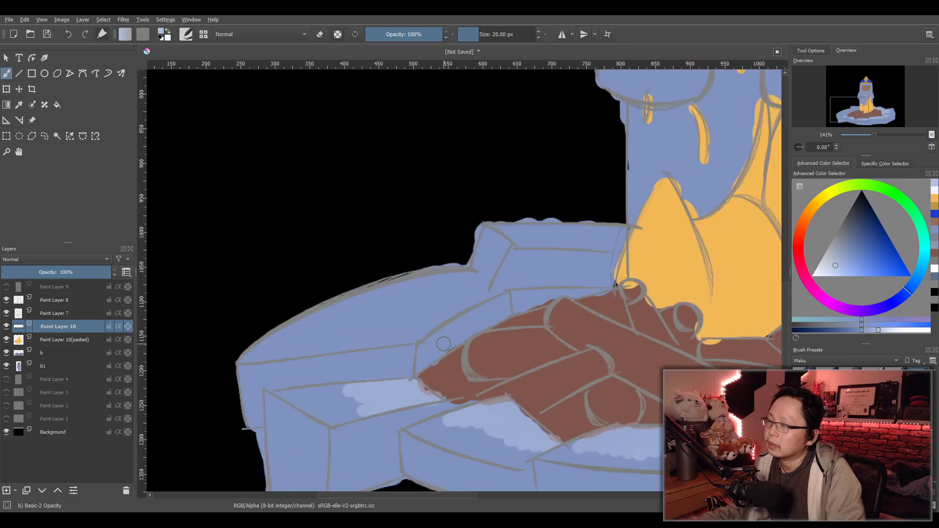
mouse_move(490, 297)
left_mouse_down()
mouse_move(467, 294)
mouse_move(470, 285)
mouse_move(488, 296)
mouse_move(458, 291)
mouse_move(431, 305)
mouse_move(462, 305)
mouse_move(387, 334)
mouse_move(410, 338)
mouse_move(375, 335)
mouse_move(394, 326)
mouse_move(381, 325)
mouse_move(400, 305)
left_mouse_up()
key("ctrl+z")
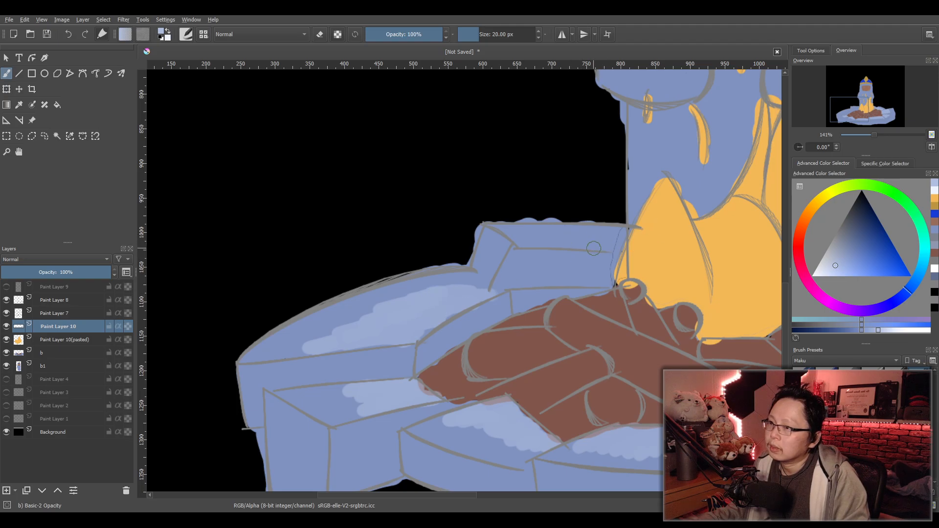
mouse_move(608, 245)
left_mouse_down()
mouse_move(515, 242)
mouse_move(541, 243)
mouse_move(510, 265)
mouse_move(521, 274)
mouse_move(505, 284)
mouse_move(546, 280)
mouse_move(533, 266)
mouse_move(605, 257)
mouse_move(565, 274)
left_mouse_up()
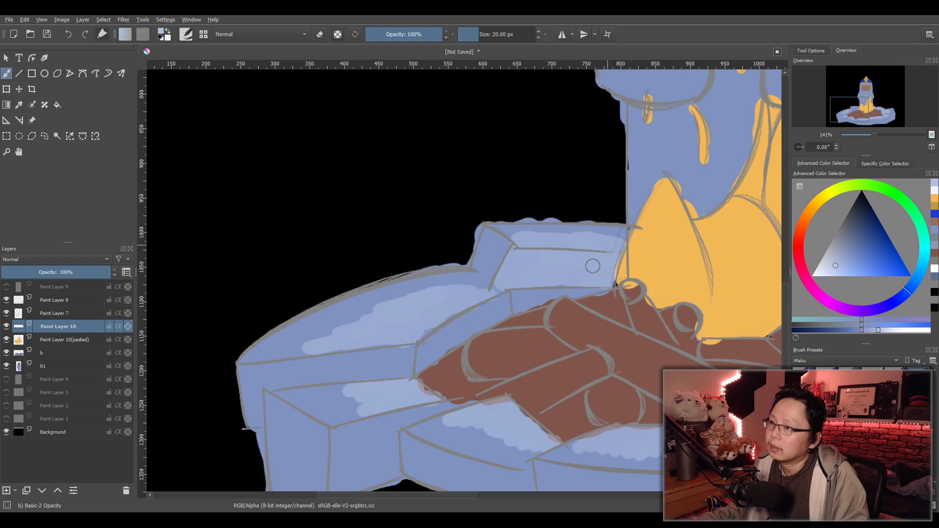
Paint pale blue light over the figure's lower body around the flames and up the chest between the arms.
scroll(618, 277, "down", 3)
left_click_drag(699, 290, 434, 322)
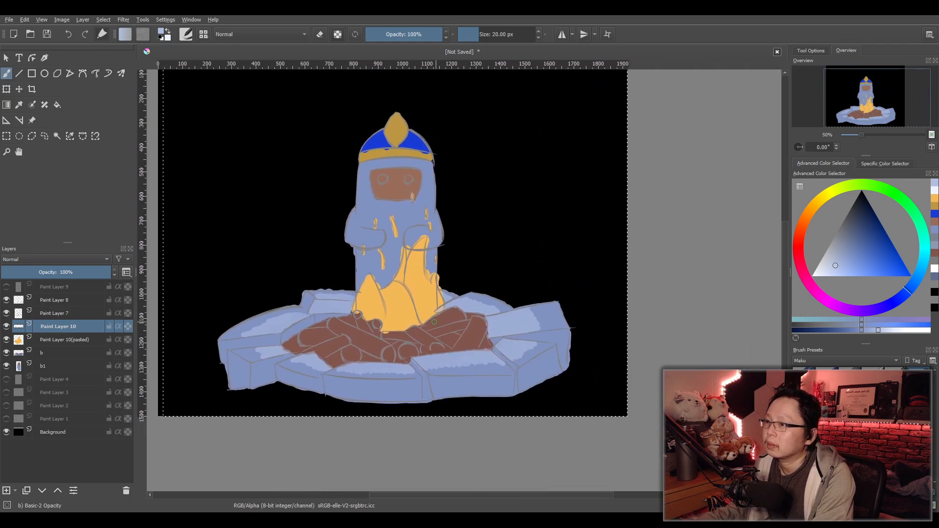
scroll(434, 322, "up", 2)
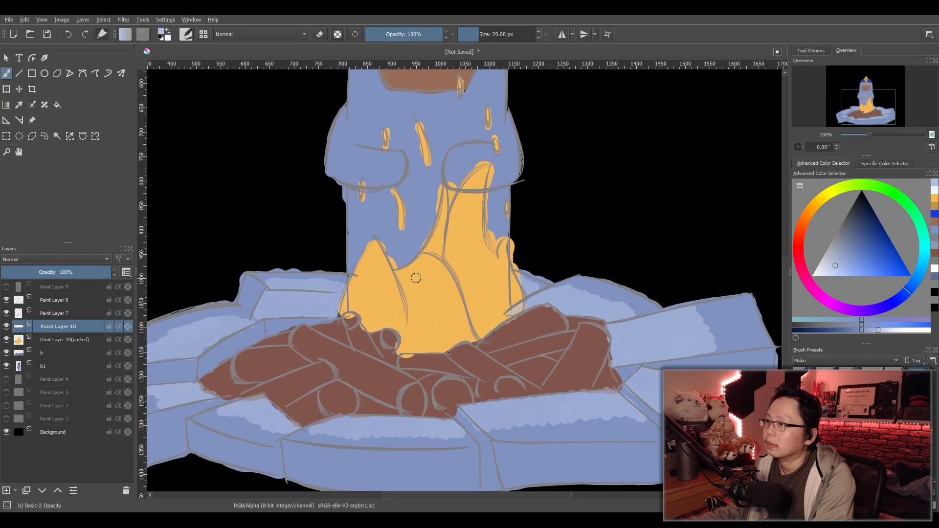
scroll(421, 282, "up", 1)
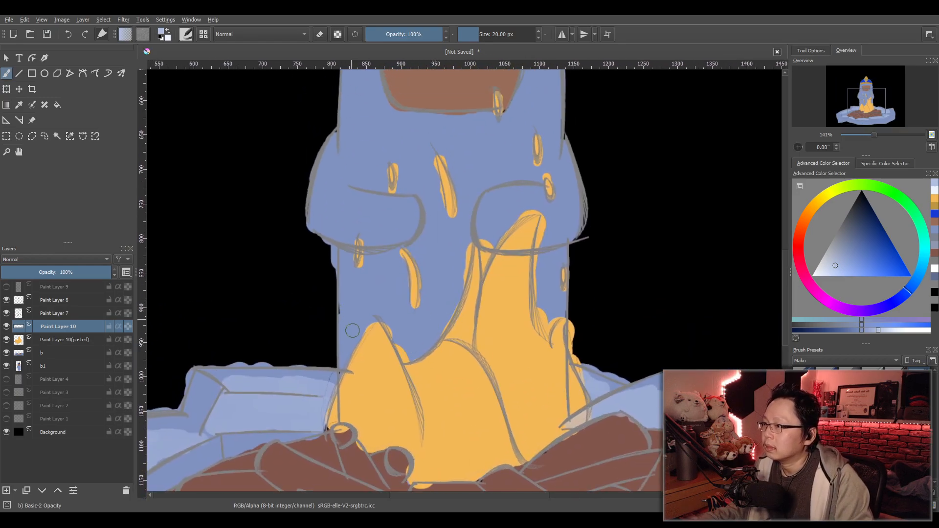
left_click_drag(350, 329, 347, 321)
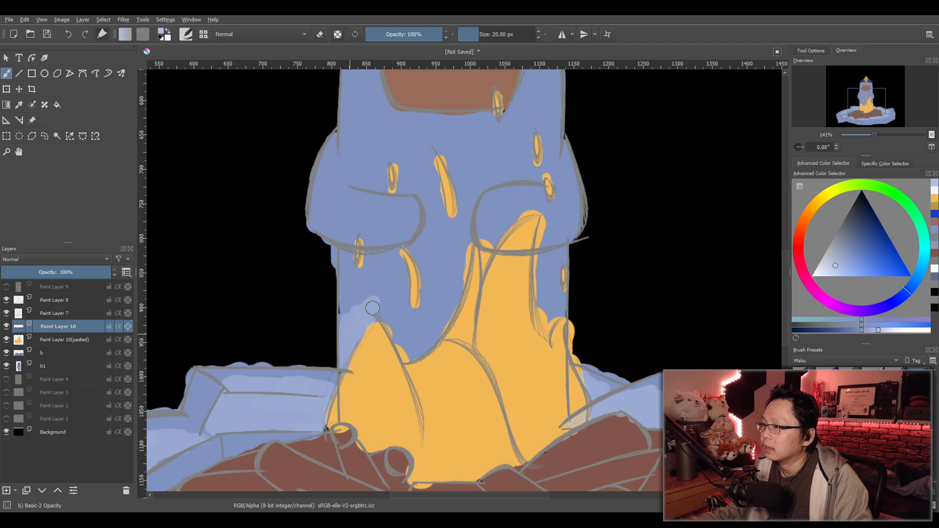
mouse_move(390, 322)
left_mouse_down()
mouse_move(417, 351)
mouse_move(465, 243)
mouse_move(468, 195)
mouse_move(453, 240)
mouse_move(444, 242)
mouse_move(436, 216)
mouse_move(430, 232)
mouse_move(431, 287)
mouse_move(419, 249)
mouse_move(427, 240)
mouse_move(381, 258)
mouse_move(345, 257)
mouse_move(371, 301)
mouse_move(410, 254)
mouse_move(433, 292)
mouse_move(459, 215)
mouse_move(434, 233)
mouse_move(425, 190)
mouse_move(426, 214)
mouse_move(471, 173)
mouse_move(480, 183)
mouse_move(470, 201)
mouse_move(456, 175)
mouse_move(434, 188)
left_mouse_up()
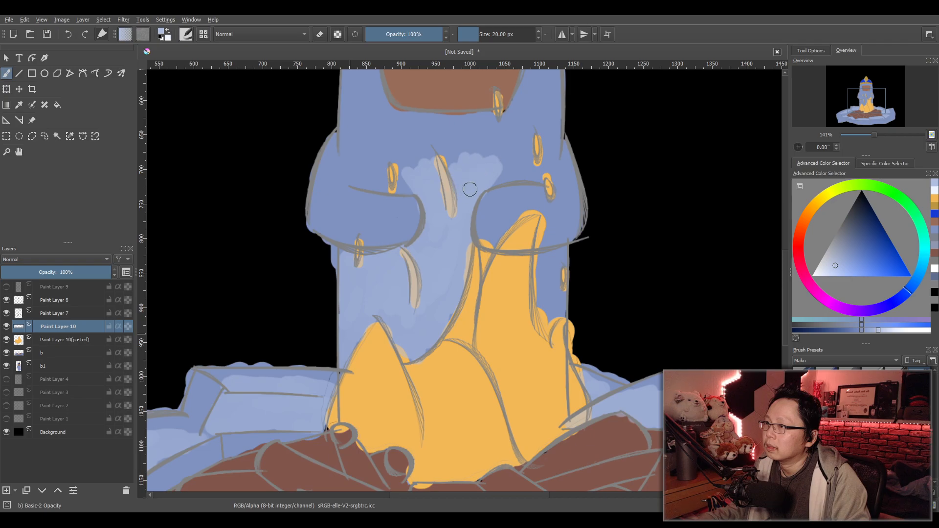
mouse_move(538, 252)
left_mouse_down()
mouse_move(548, 321)
mouse_move(561, 261)
left_mouse_up()
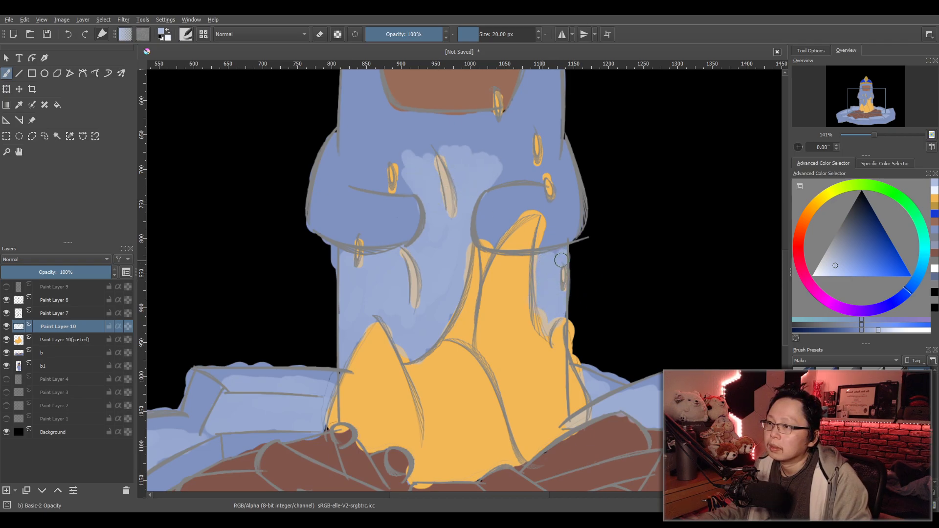
mouse_move(398, 209)
left_mouse_down()
mouse_move(398, 241)
mouse_move(382, 229)
mouse_move(374, 243)
mouse_move(337, 218)
left_mouse_up()
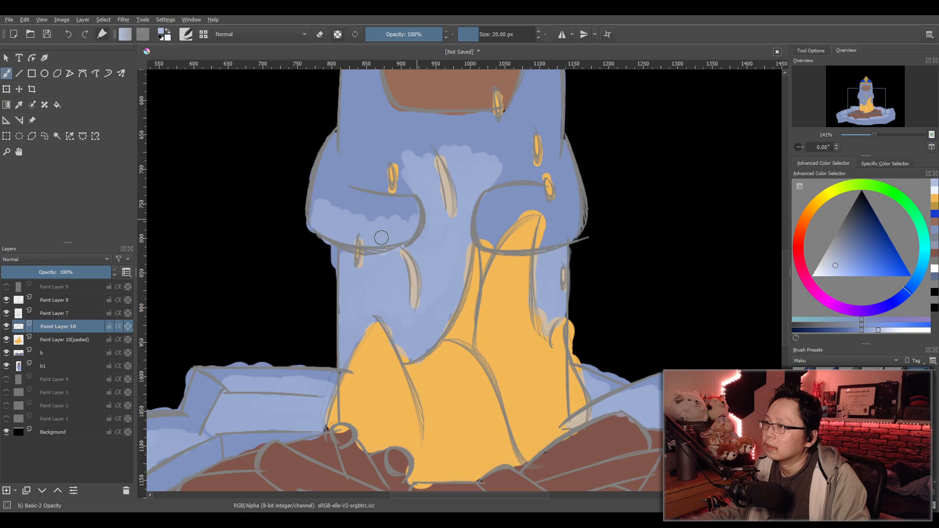
mouse_move(487, 233)
left_mouse_down()
mouse_move(524, 215)
mouse_move(530, 239)
mouse_move(550, 212)
mouse_move(560, 234)
mouse_move(574, 192)
left_mouse_up()
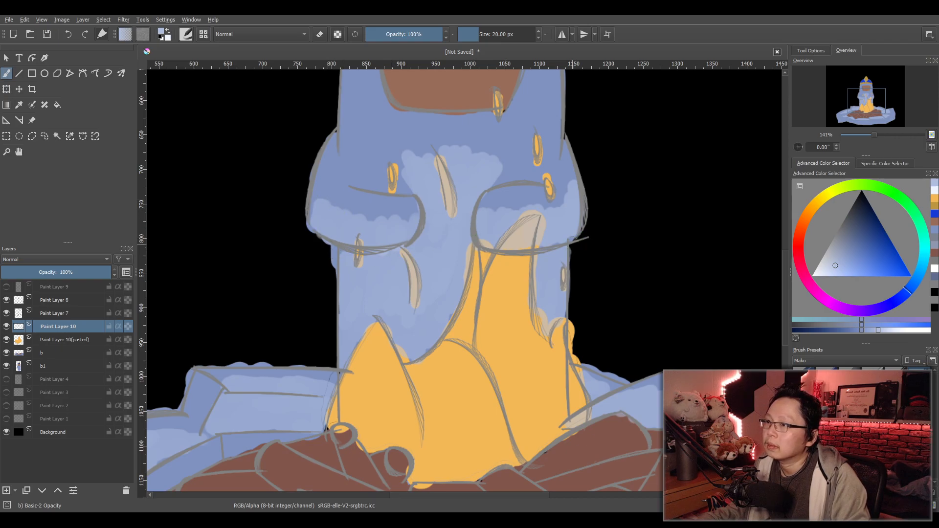
key("ctrl+z")
key("ctrl+z")
key("ctrl+z")
Paint pale blue light with scalloped upper edges on the lower part of both of the figure's arms.
mouse_move(313, 223)
left_mouse_down()
mouse_move(336, 203)
mouse_move(331, 222)
mouse_move(348, 211)
mouse_move(362, 234)
mouse_move(378, 223)
mouse_move(389, 237)
mouse_move(418, 223)
left_mouse_up()
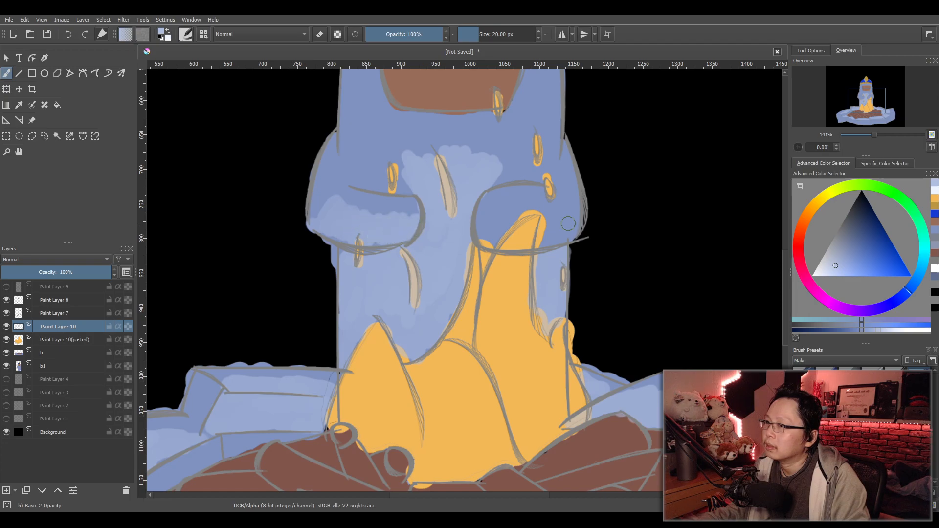
mouse_move(580, 221)
left_mouse_down()
mouse_move(552, 214)
mouse_move(549, 237)
mouse_move(532, 205)
mouse_move(515, 244)
mouse_move(501, 215)
mouse_move(485, 227)
left_mouse_up()
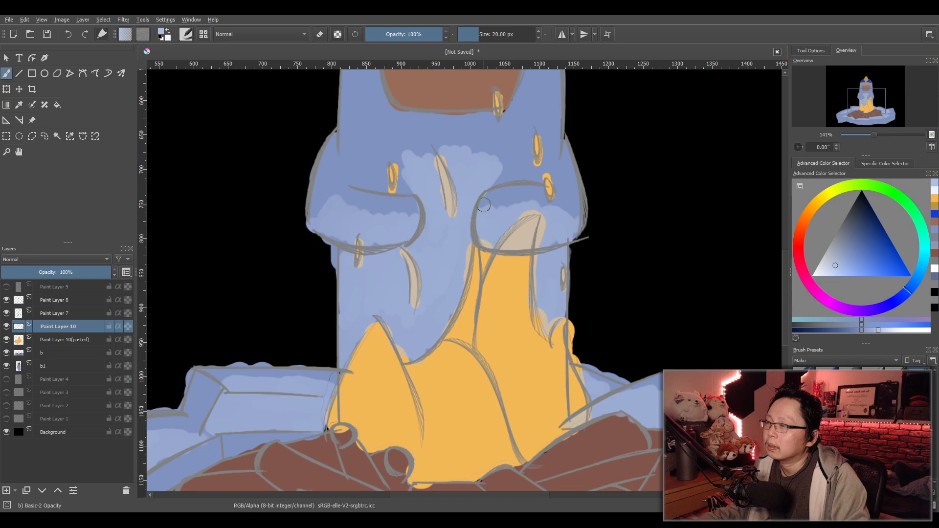
scroll(484, 205, "up", 5)
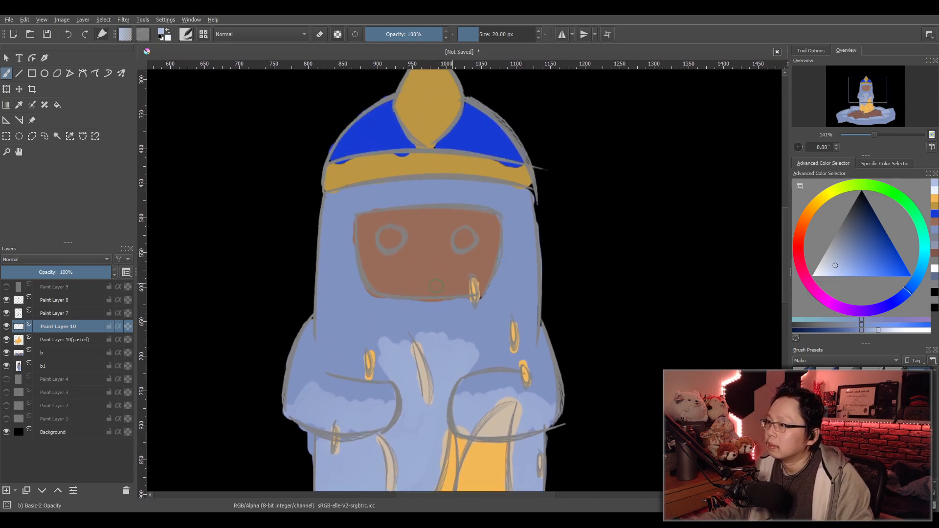
left_click_drag(391, 345, 378, 308)
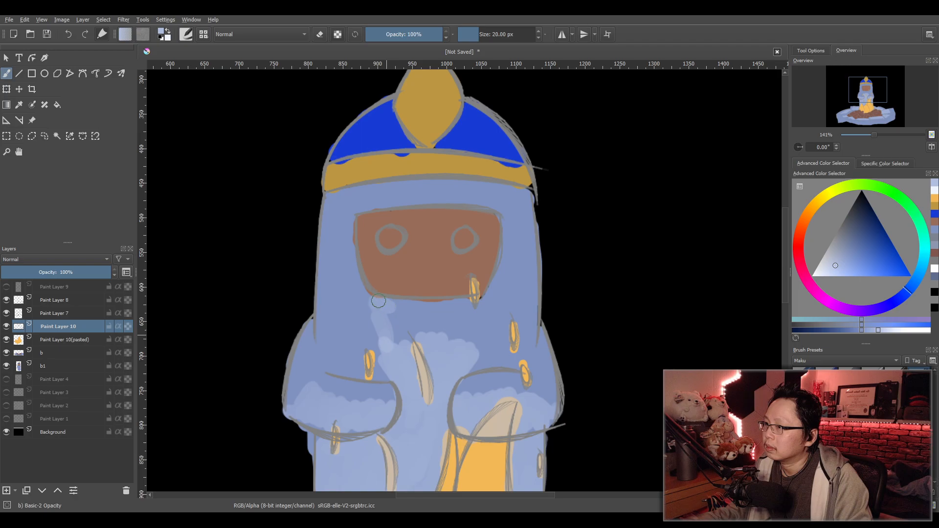
key("ctrl+z")
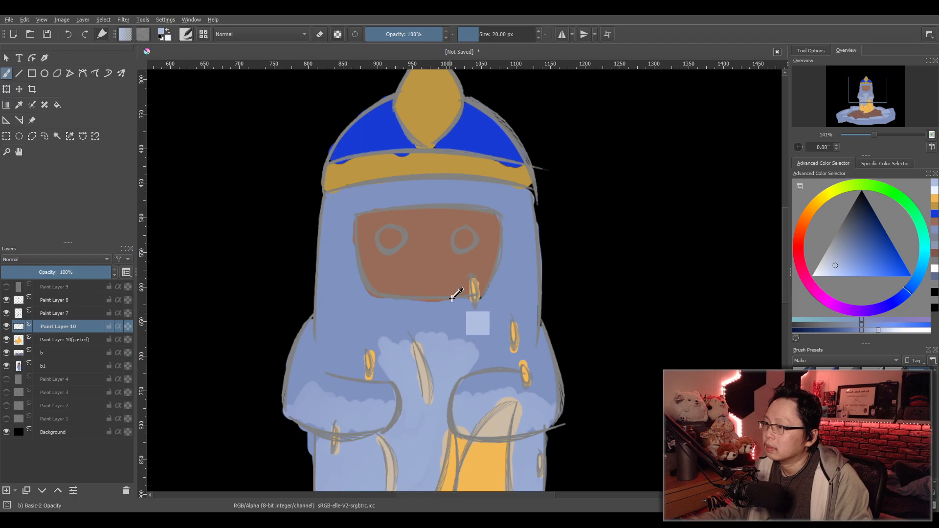
Paint pale blue light on the figure's hood, in a patch beneath the face opening and a curved band above it.
mouse_move(384, 320)
left_mouse_down()
mouse_move(374, 313)
mouse_move(386, 326)
mouse_move(396, 307)
mouse_move(418, 323)
mouse_move(465, 313)
mouse_move(453, 330)
mouse_move(472, 318)
mouse_move(476, 331)
left_mouse_up()
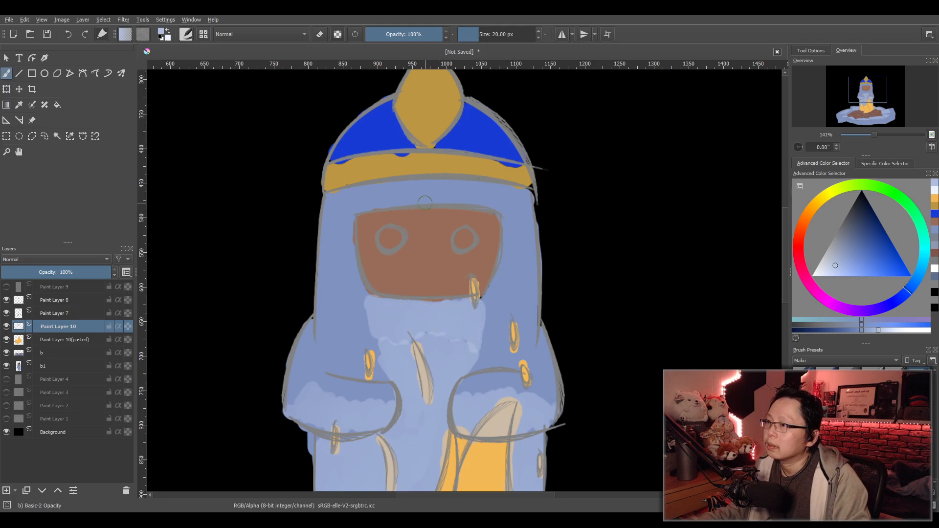
left_click_drag(371, 203, 457, 196)
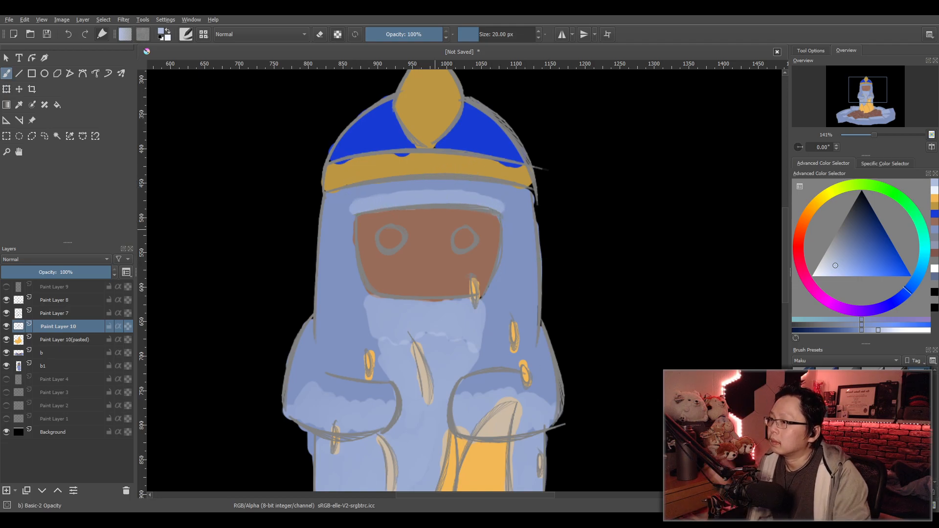
key("minus")
key("minus")
key("minus")
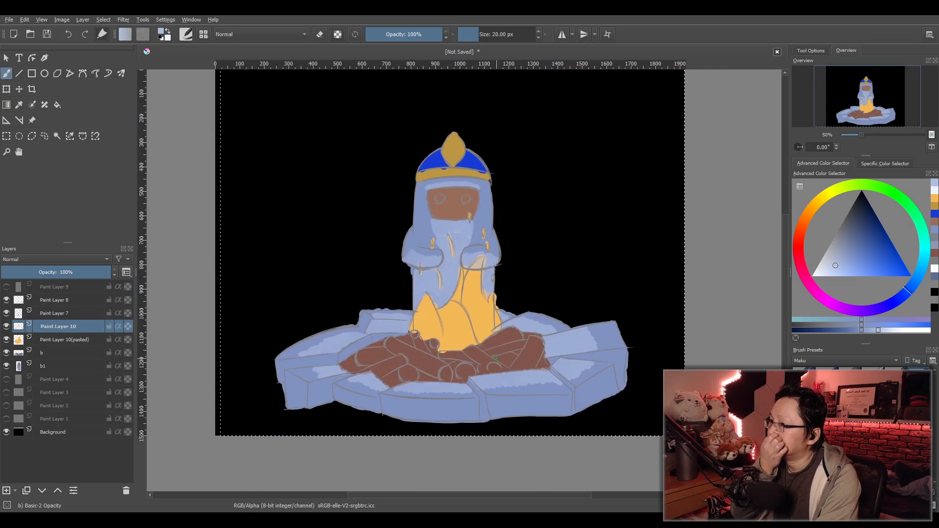
Sample the logs' brown, lighten it, and paint highlights on the logs nearest the base of the flames.
key("plus")
key("plus")
key("plus")
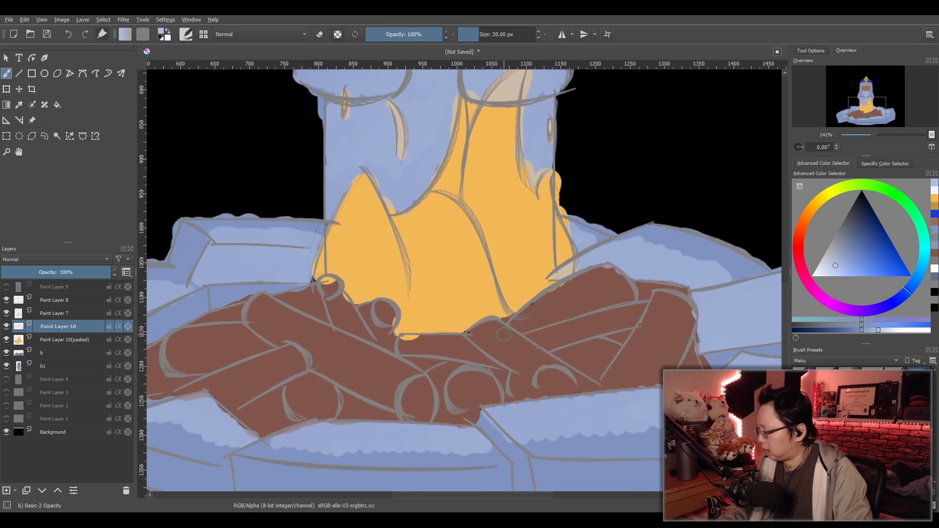
key("p")
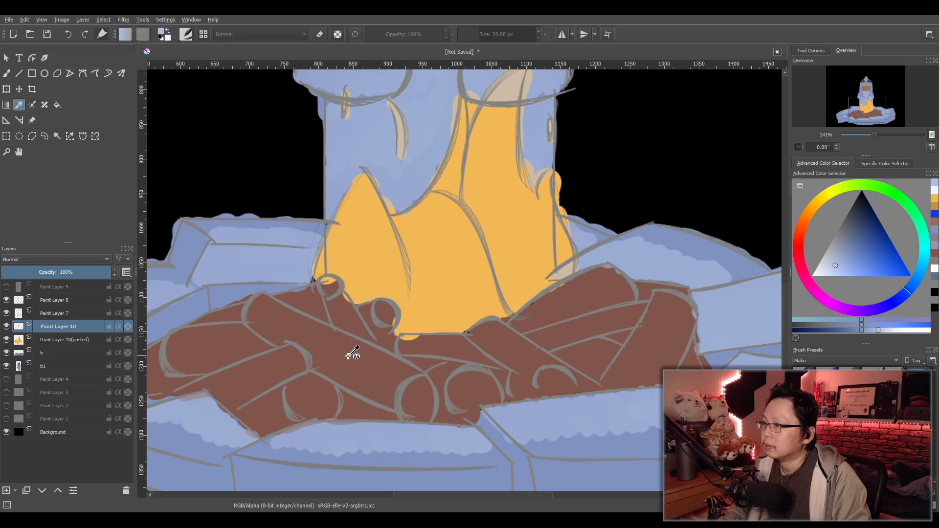
left_click(348, 357)
left_click(878, 331)
key("b")
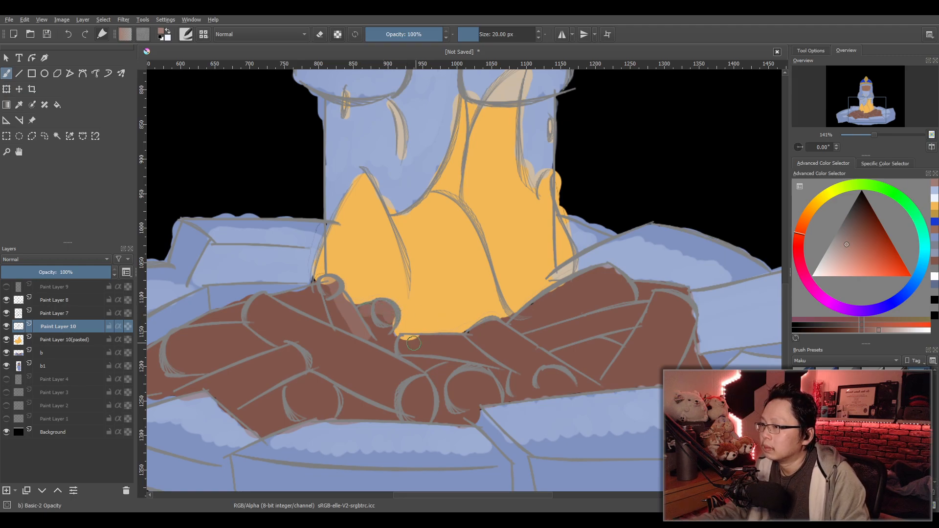
left_click_drag(400, 343, 438, 342)
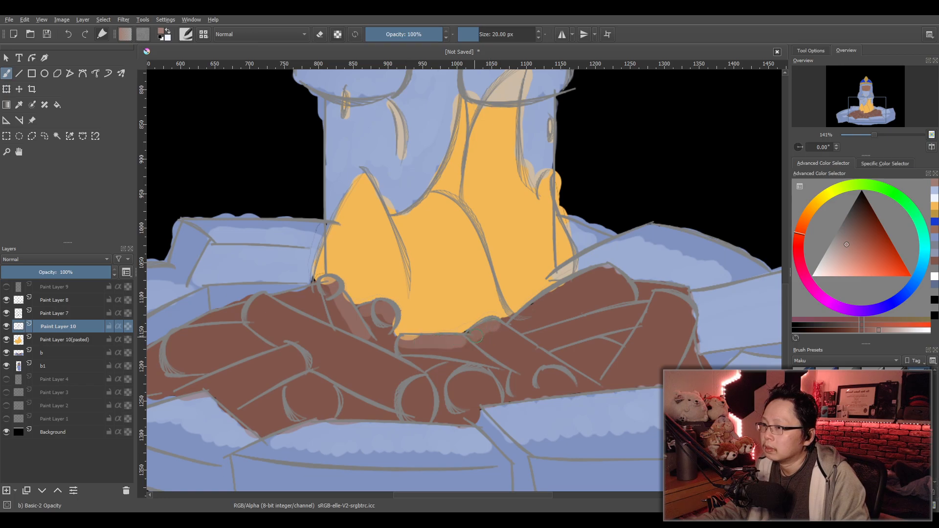
left_click_drag(528, 350, 560, 364)
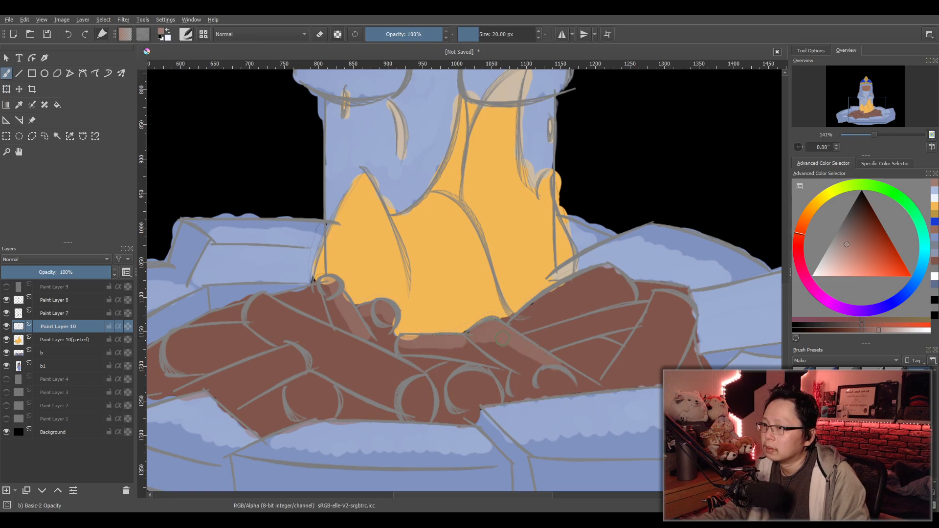
Paint lighter brown highlights along the upper sides of the stacked logs to the right of the flames.
left_click_drag(517, 327, 595, 277)
mouse_move(535, 339)
left_mouse_down()
mouse_move(630, 309)
mouse_move(628, 345)
mouse_move(601, 388)
left_mouse_up()
left_click_drag(610, 342, 558, 358)
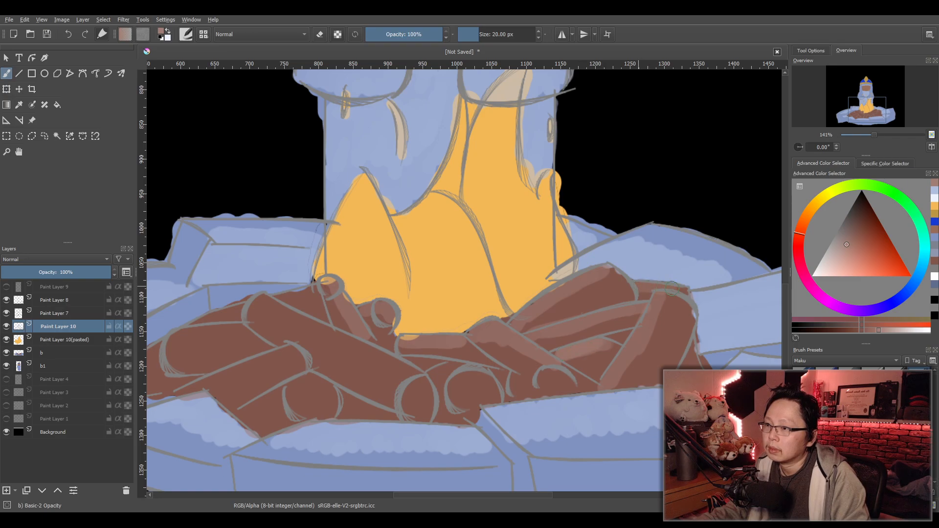
Paint lighter brown highlights along the long diagonal log, the front log tops and the logs on the left of the pile.
mouse_move(259, 297)
left_mouse_down()
mouse_move(321, 338)
mouse_move(343, 338)
mouse_move(418, 378)
mouse_move(414, 387)
mouse_move(456, 382)
left_mouse_up()
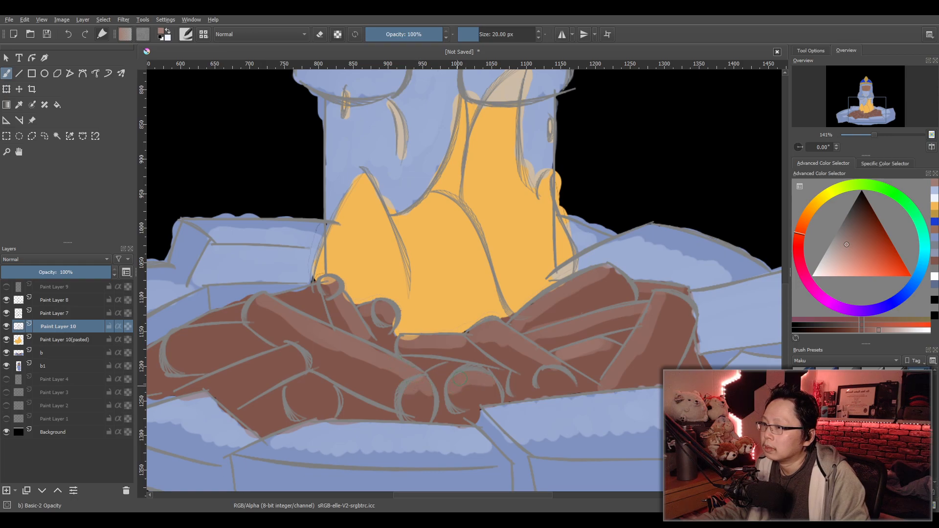
left_click_drag(408, 362, 436, 360)
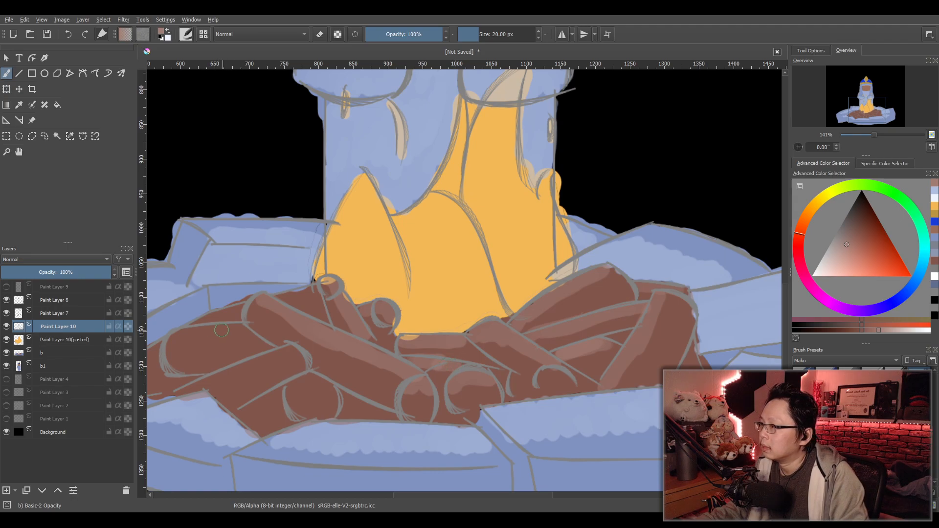
left_click_drag(221, 331, 228, 328)
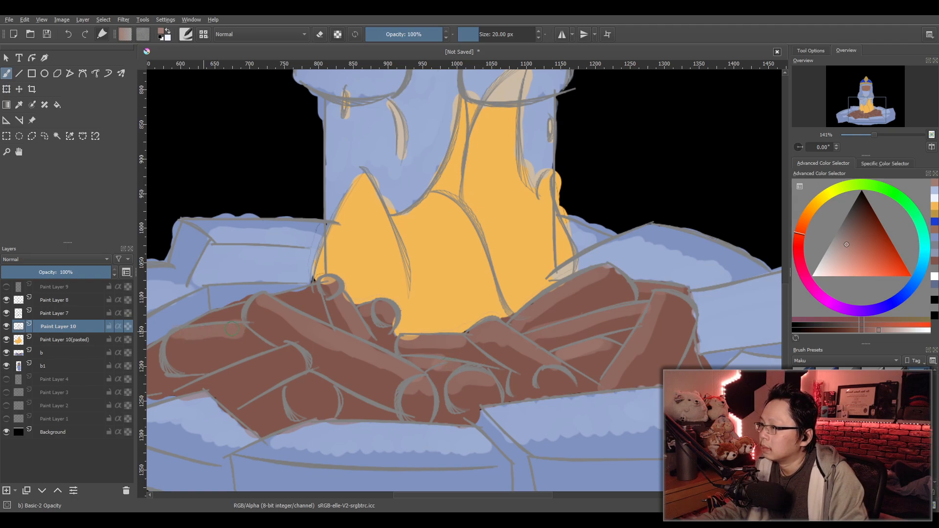
mouse_move(209, 383)
left_mouse_down()
mouse_move(274, 356)
mouse_move(295, 358)
left_mouse_up()
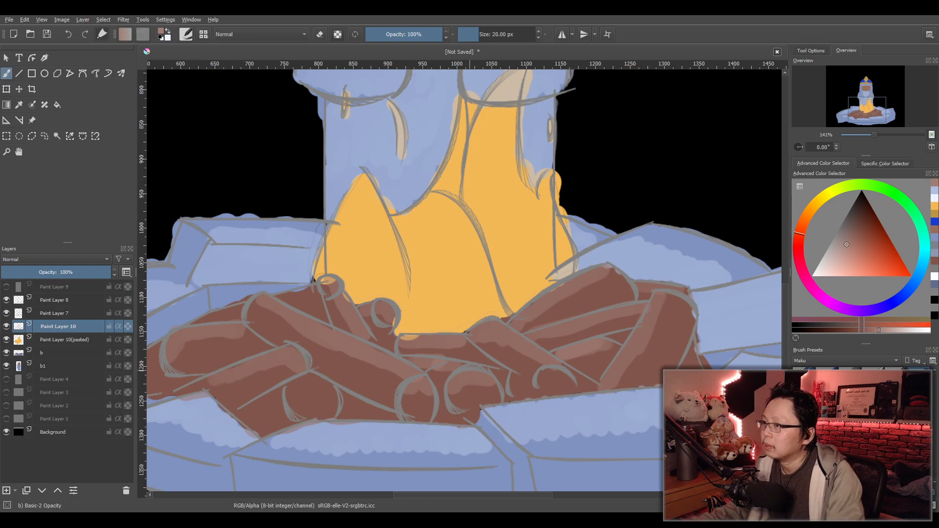
Sample the brown of the figure's face and lighten it as the highlight colour.
scroll(508, 332, "down", 3)
left_click_drag(509, 332, 458, 323)
scroll(409, 341, "up", 2)
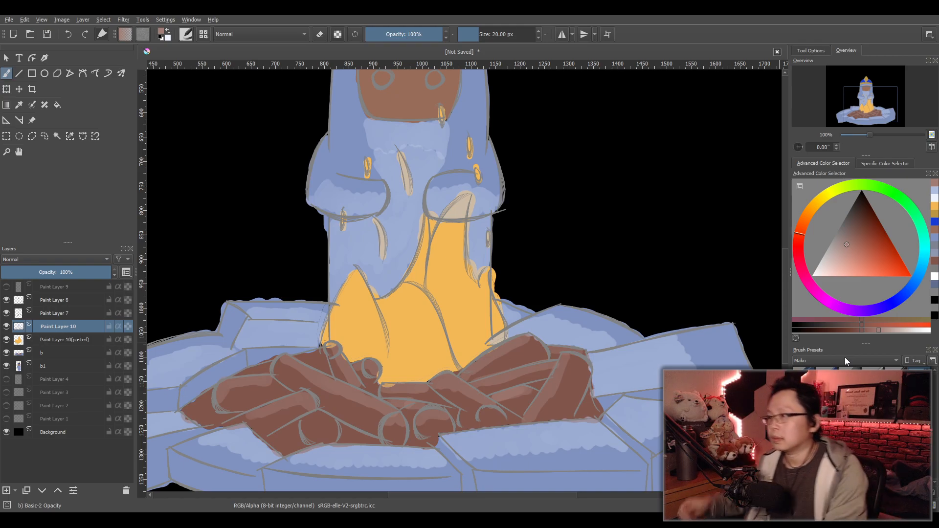
scroll(754, 401, "down", 1)
scroll(538, 244, "up", 1)
left_click_drag(528, 239, 505, 336)
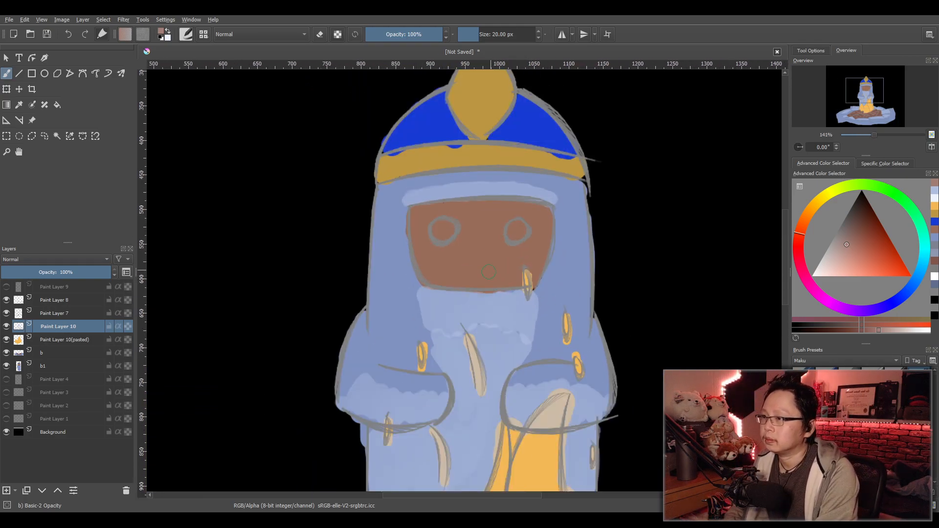
scroll(500, 309, "down", 2)
scroll(501, 310, "up", 4)
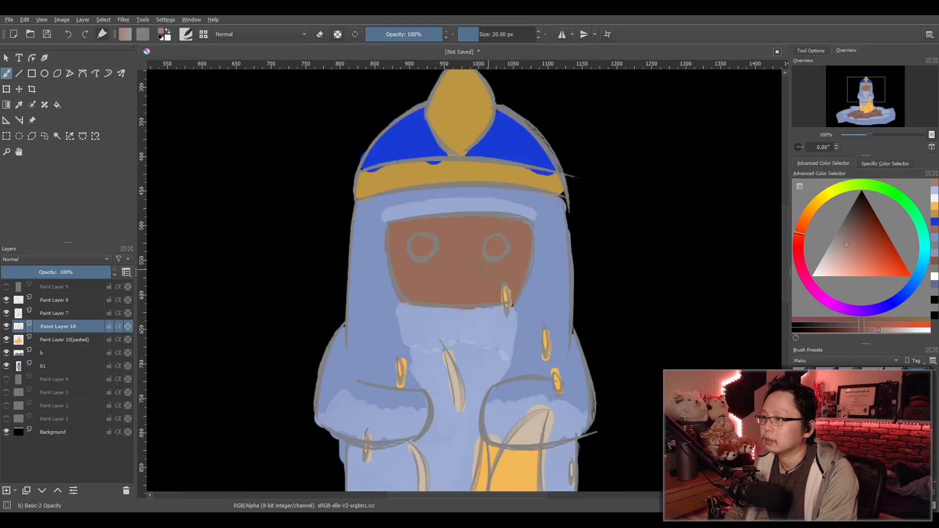
left_click(462, 280, "ctrl")
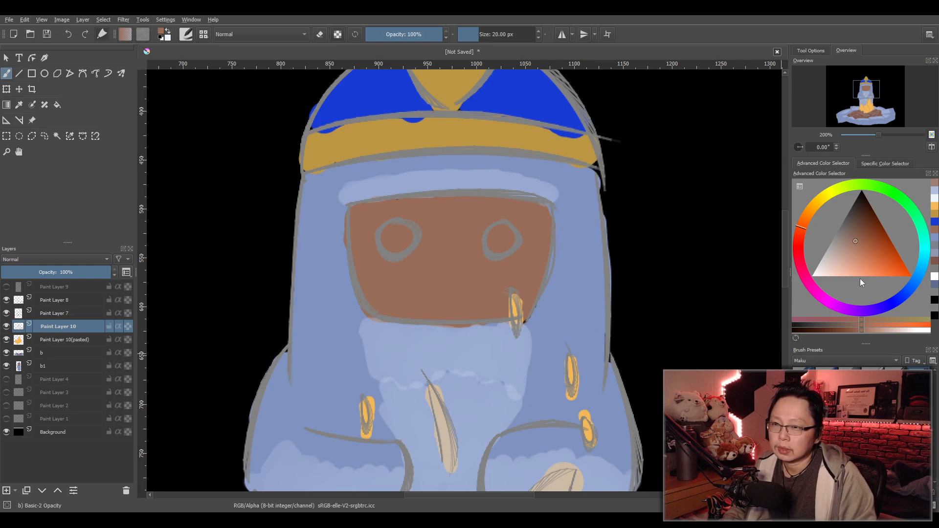
left_click(878, 331)
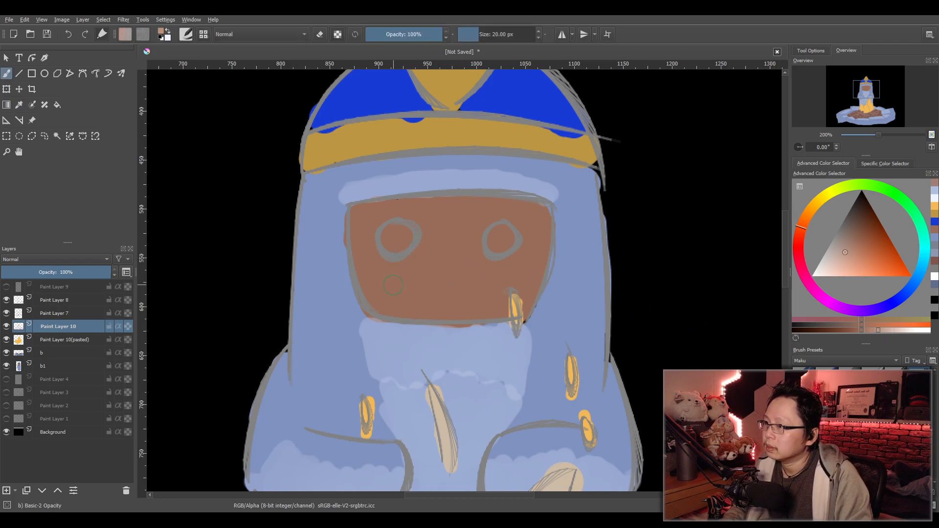
left_click_drag(390, 274, 523, 274)
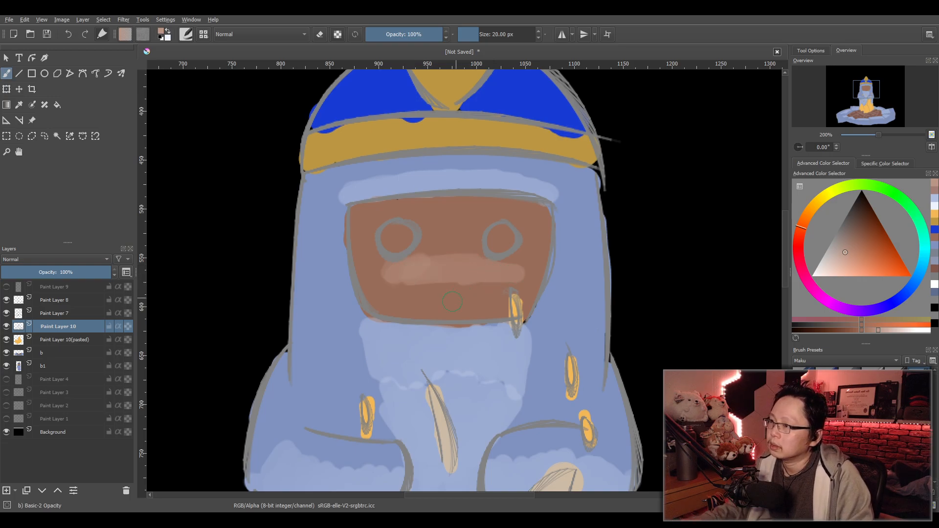
key("ctrl+z")
key("ctrl+z")
Paint lighter brown light on the face, covering the nose bridge between the eyes and spreading across both cheeks.
mouse_move(416, 267)
left_mouse_down()
mouse_move(455, 246)
mouse_move(442, 243)
mouse_move(477, 231)
left_mouse_up()
left_click_drag(391, 281, 524, 259)
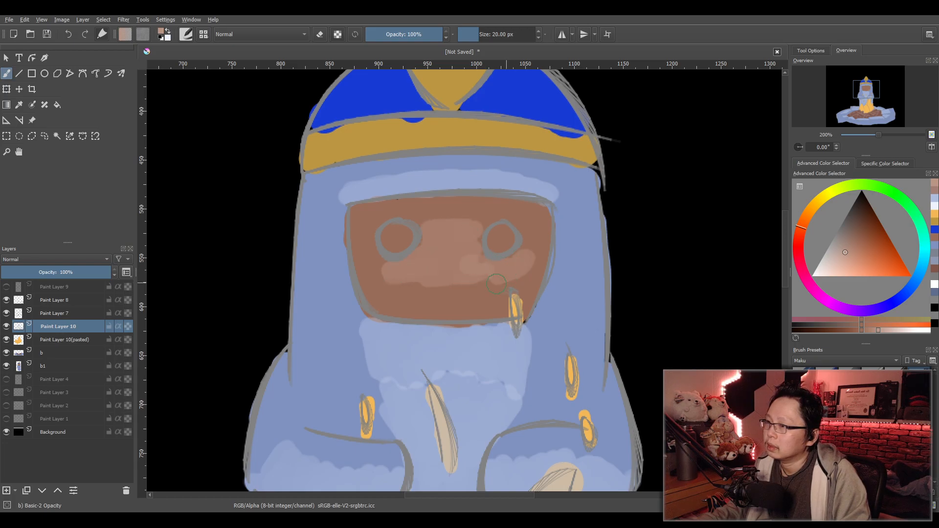
key("ctrl+z")
key("ctrl+z")
mouse_move(436, 238)
left_mouse_down()
mouse_move(477, 226)
mouse_move(465, 255)
mouse_move(419, 257)
mouse_move(398, 269)
mouse_move(470, 262)
mouse_move(499, 272)
mouse_move(406, 278)
left_mouse_up()
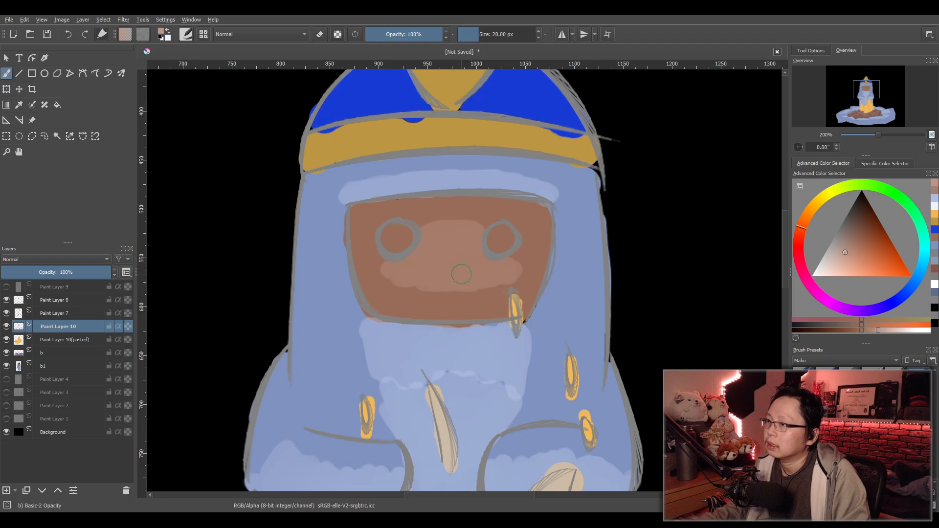
scroll(477, 273, "down", 4)
Sample the hat band's gold, lighten it, and paint a highlight along the band's lower edge.
scroll(495, 288, "up", 2)
scroll(505, 340, "up", 1)
scroll(438, 258, "up", 4)
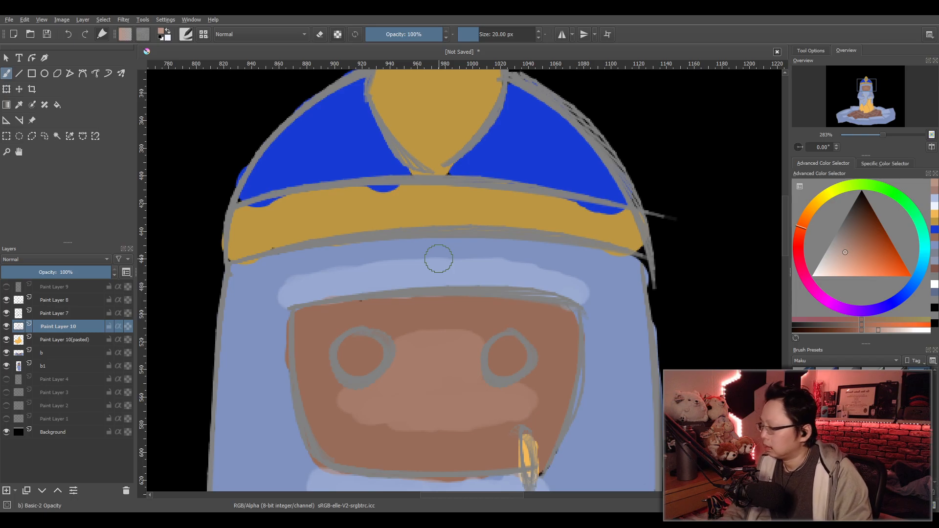
key("p")
left_click(459, 199)
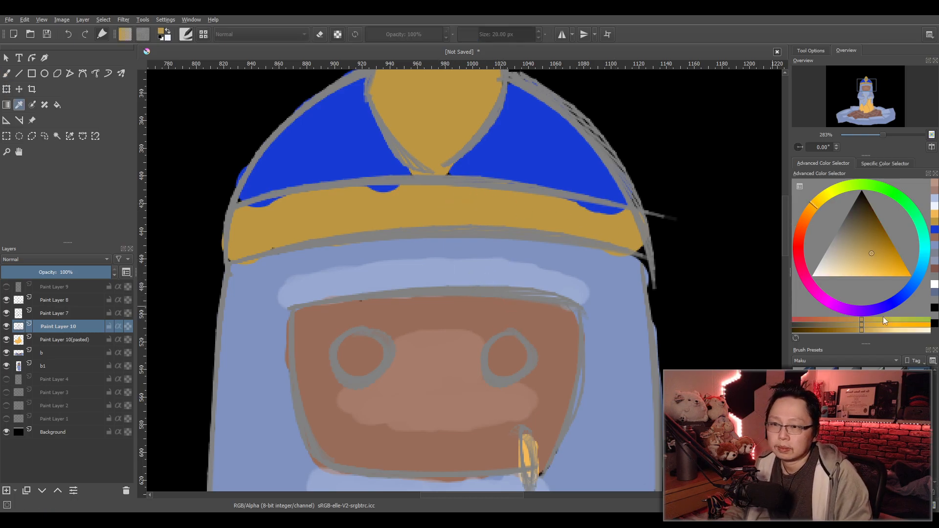
left_click(877, 330)
key("b")
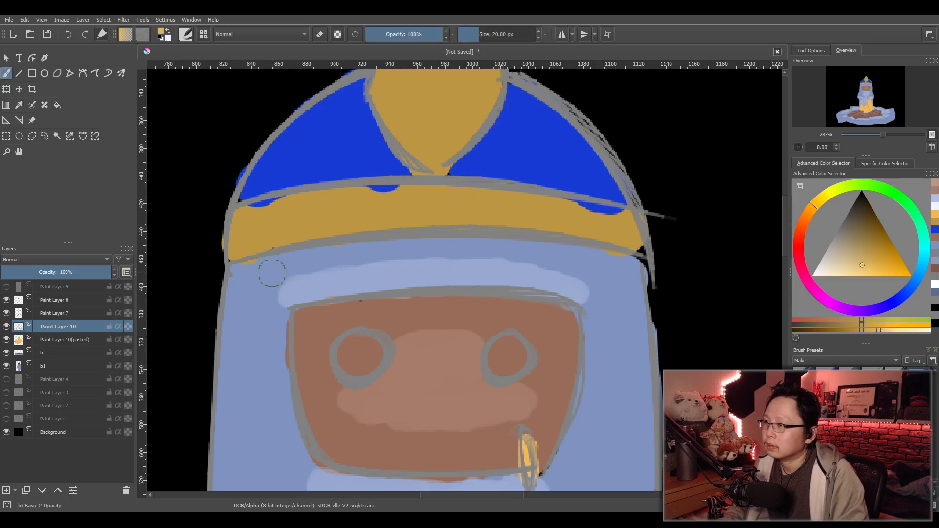
mouse_move(246, 248)
left_mouse_down()
mouse_move(235, 245)
mouse_move(411, 215)
mouse_move(529, 219)
mouse_move(632, 246)
mouse_move(470, 211)
mouse_move(348, 218)
mouse_move(240, 247)
left_mouse_up()
On Paint Layer 8, sketch a grey diamond inside the gold hat ornament with the 2 px Sketching-3 Leaky brush.
left_click_drag(491, 171, 472, 260)
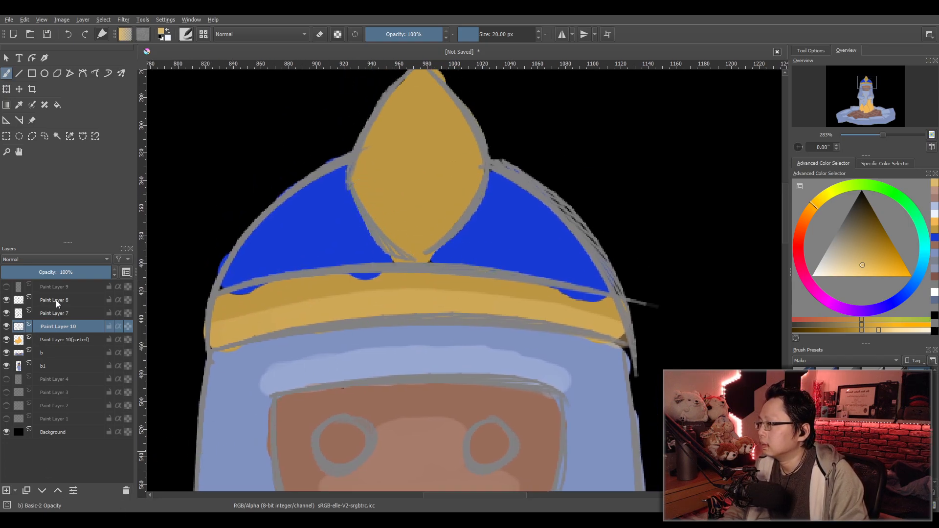
left_click(57, 301)
left_click(6, 300)
left_click(7, 300)
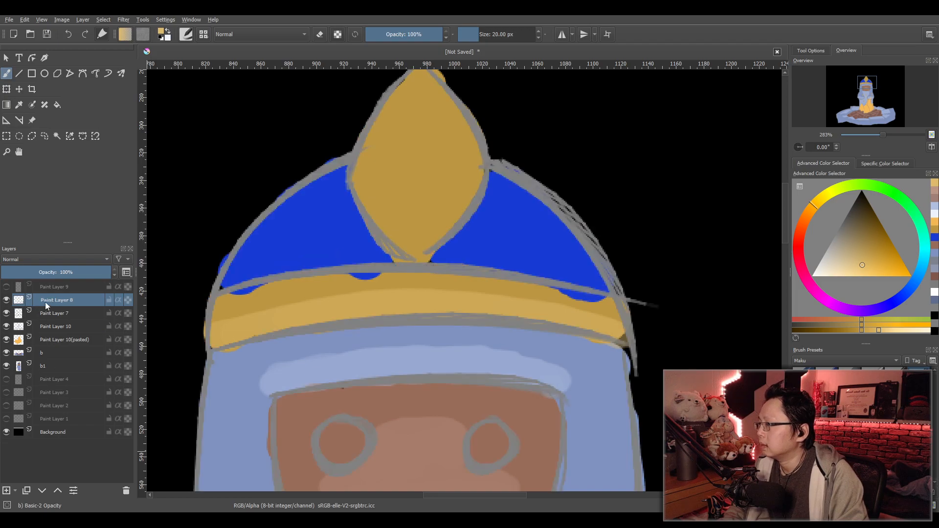
left_click(835, 235)
key("slash")
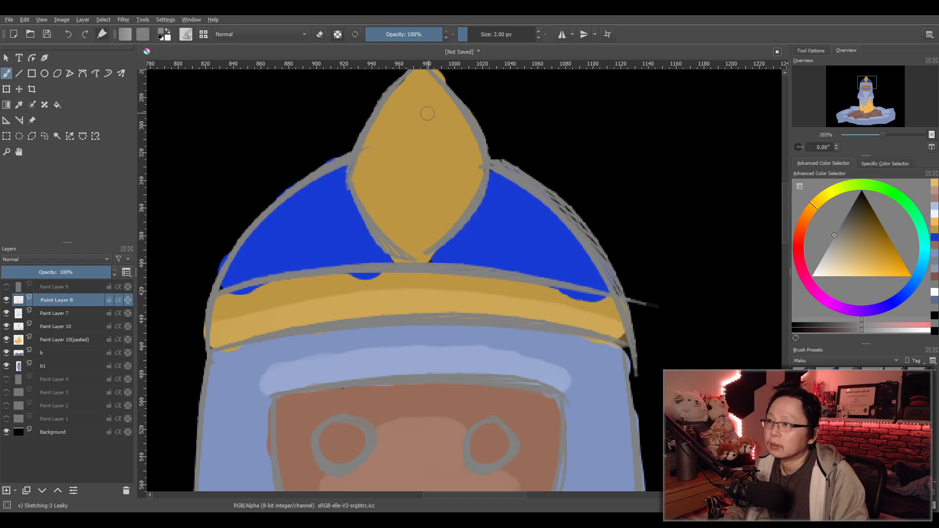
left_click_drag(416, 79, 370, 165)
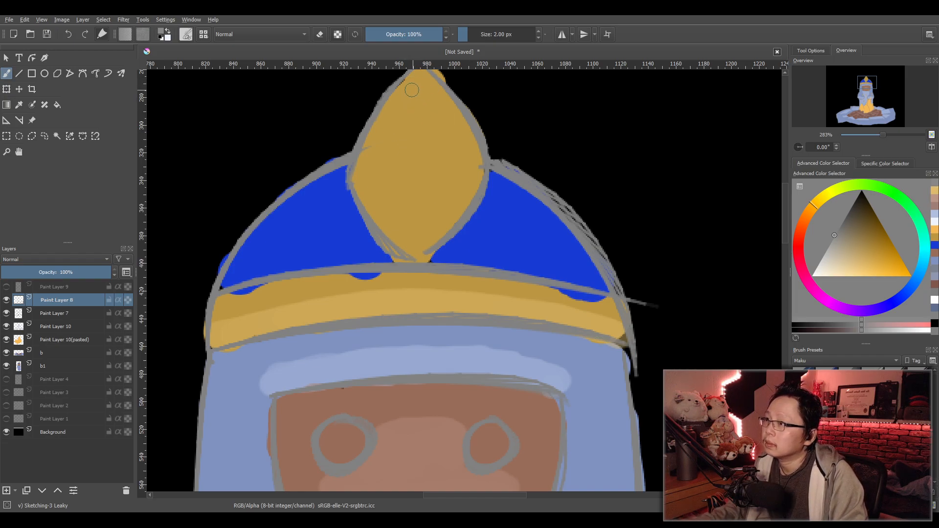
key("ctrl+z")
mouse_move(417, 83)
left_mouse_down()
mouse_move(372, 185)
mouse_move(378, 207)
mouse_move(373, 181)
mouse_move(426, 223)
mouse_move(416, 235)
mouse_move(467, 167)
left_mouse_up()
key("ctrl+z")
left_click_drag(414, 236, 467, 165)
mouse_move(419, 85)
left_mouse_down()
mouse_move(470, 167)
mouse_move(455, 138)
mouse_move(476, 155)
mouse_move(468, 176)
left_mouse_up()
key("ctrl+z")
key("ctrl+z")
left_click_drag(419, 86, 468, 165)
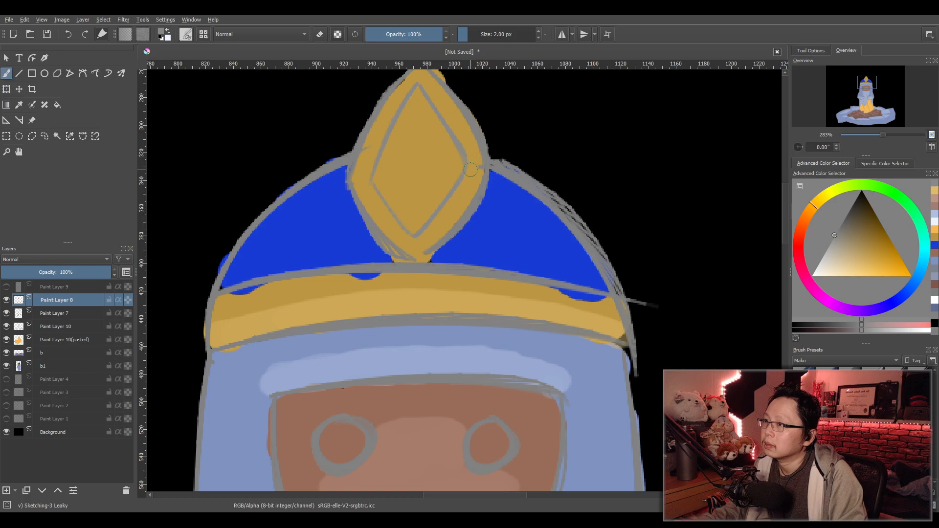
Activate Paint Layer 10(pasted), sample the hat ornament's gold and lighten it as the brush colour.
left_click(71, 316)
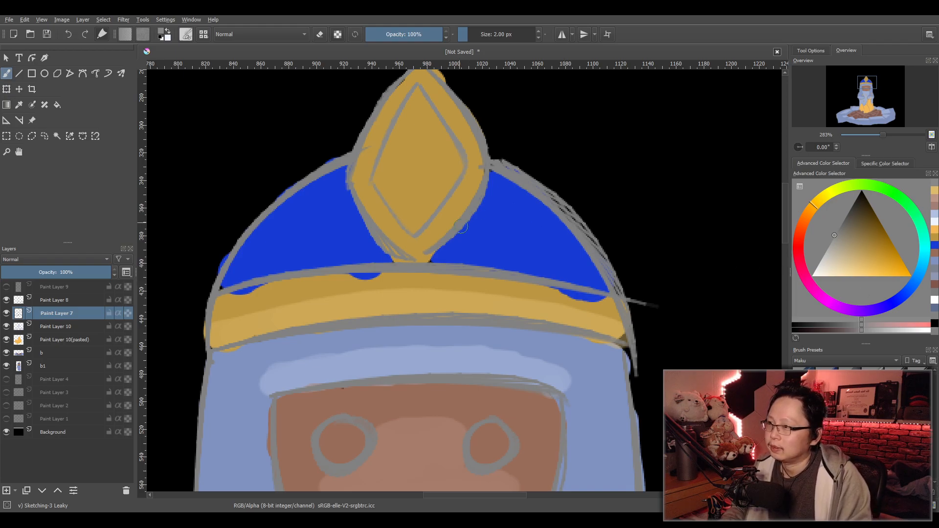
key("p")
left_click(460, 211)
left_click(68, 339)
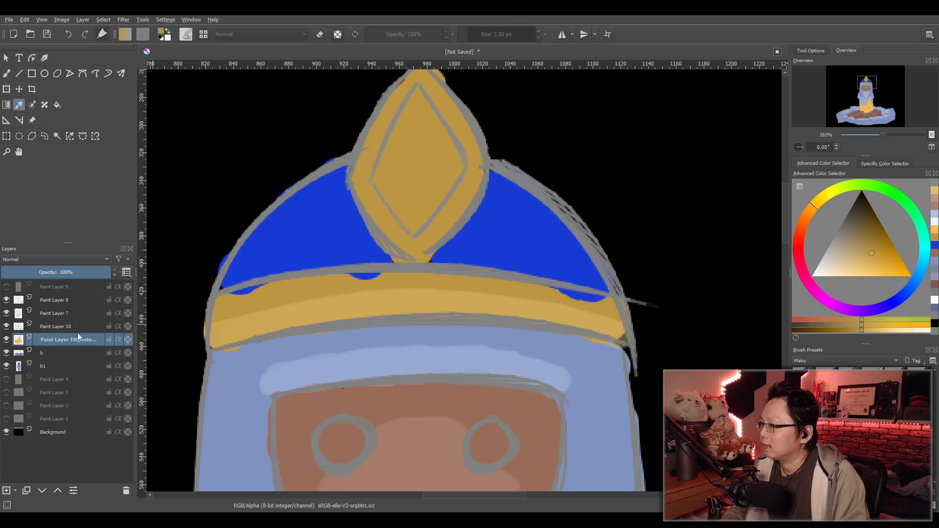
left_click(876, 331)
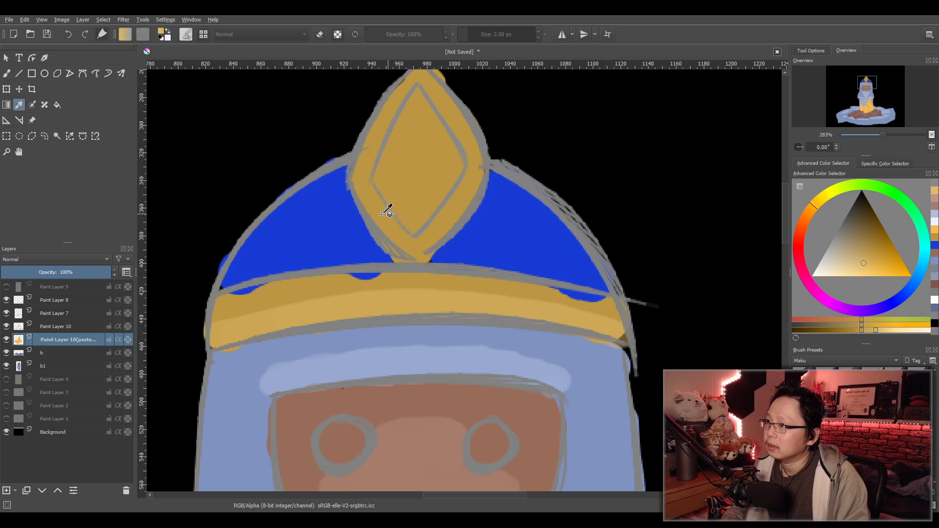
key("b")
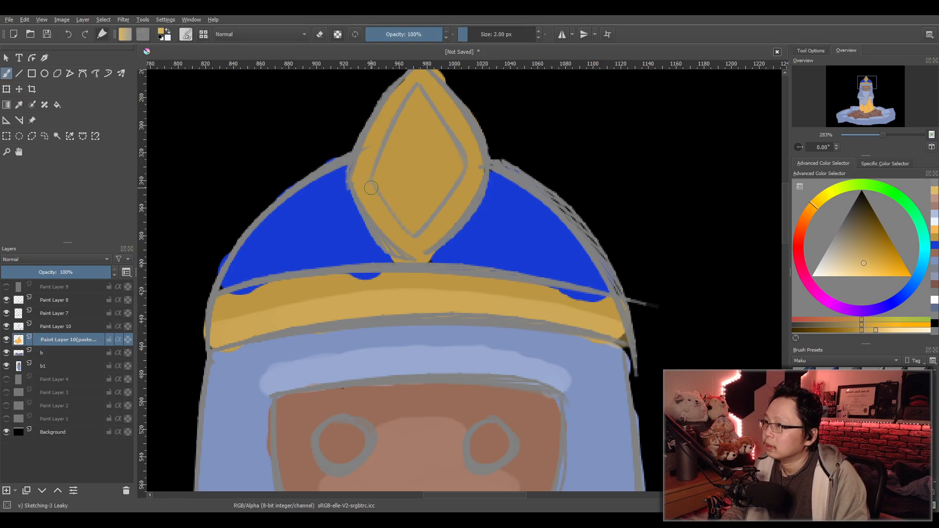
left_click(373, 192)
left_click_drag(370, 187, 376, 197)
key("ctrl+z")
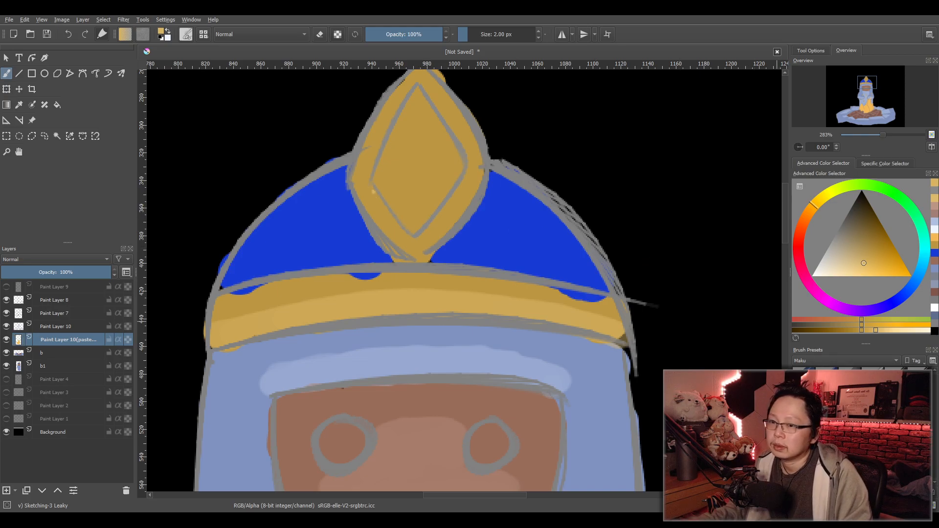
Paint light gold highlights along the hat ornament's lower edges and inside its diamond with the Basic-1 brush at 10 px.
key("slash")
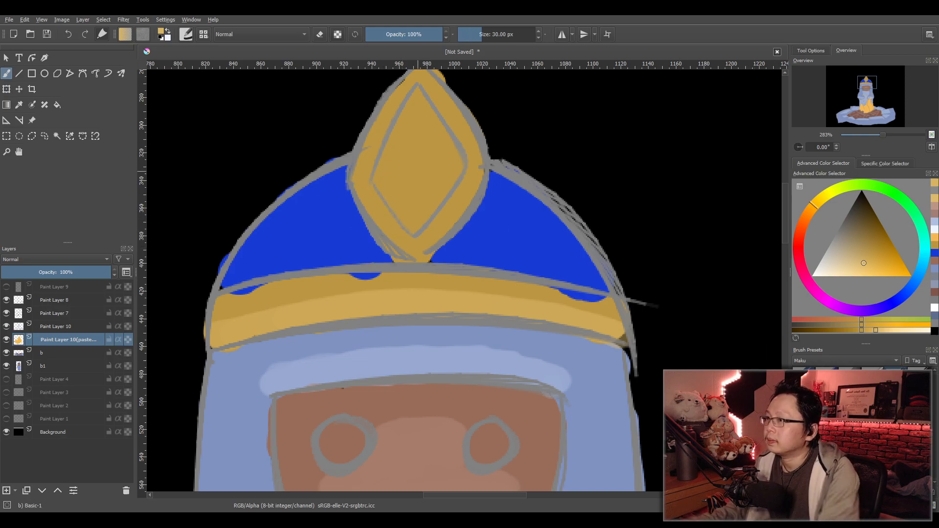
left_click(513, 33)
type("10")
key("Return")
mouse_move(359, 185)
left_mouse_down()
mouse_move(368, 217)
mouse_move(410, 260)
mouse_move(435, 247)
mouse_move(484, 174)
left_mouse_up()
mouse_move(390, 148)
left_mouse_down()
mouse_move(386, 189)
mouse_move(415, 222)
mouse_move(459, 162)
mouse_move(450, 145)
mouse_move(445, 181)
mouse_move(413, 208)
mouse_move(389, 177)
mouse_move(390, 152)
mouse_move(409, 197)
left_mouse_up()
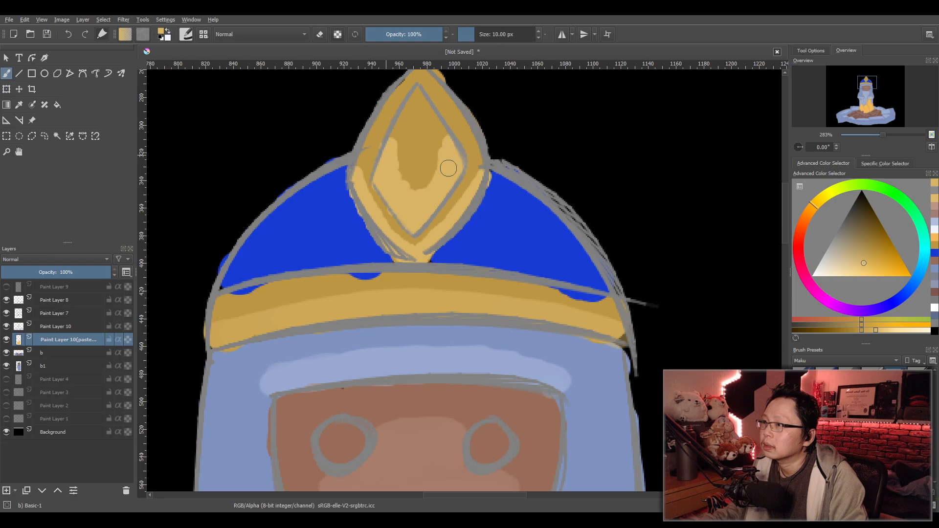
Review the whole painting, from the figure's hat down to the flames, logs and stone ring.
scroll(463, 164, "down", 3)
left_click_drag(516, 258, 497, 145)
scroll(497, 145, "up", 2)
mouse_move(481, 261)
left_mouse_down()
mouse_move(483, 227)
mouse_move(483, 251)
left_mouse_up()
scroll(482, 271, "up", 1)
scroll(483, 251, "down", 3)
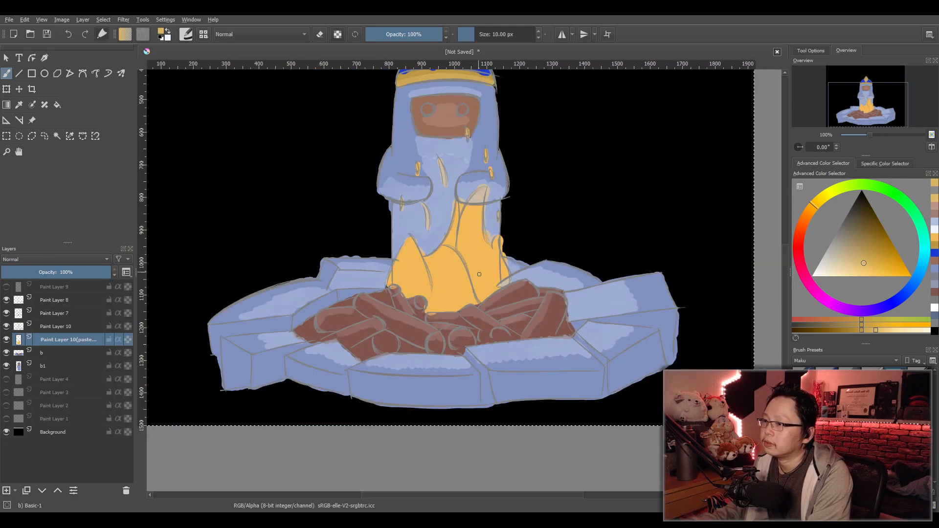
scroll(462, 329, "up", 3)
scroll(462, 329, "down", 3)
scroll(466, 319, "up", 3)
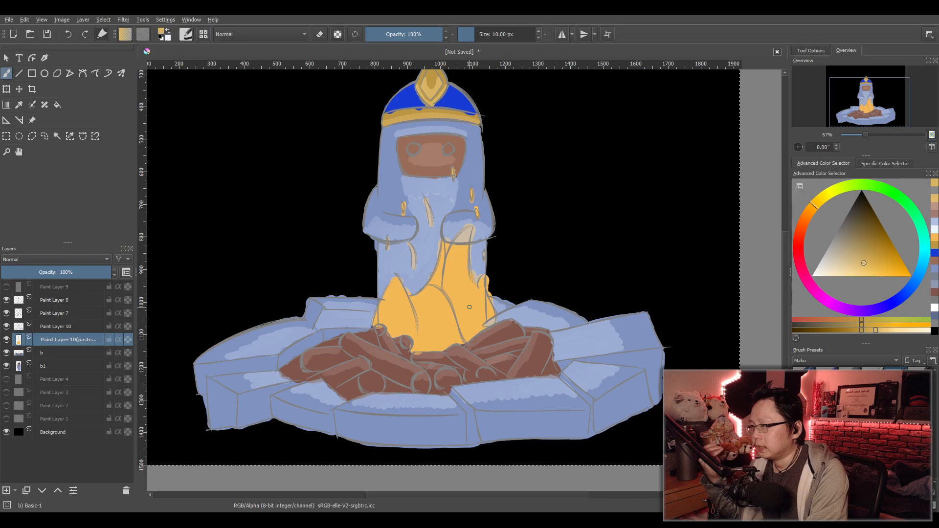
Add a new paint layer above Paint Layer 10(pasted), sample the stones' blue and darken it as the shadow colour.
left_click(6, 490)
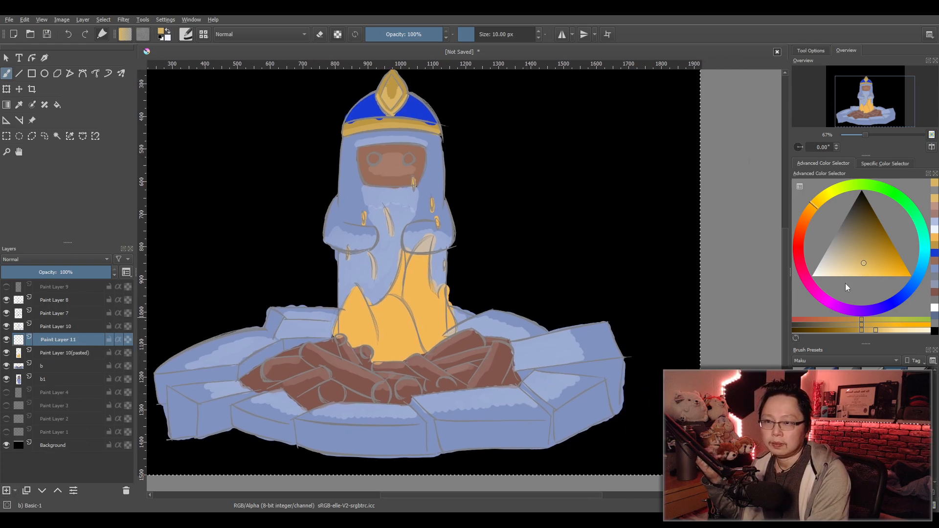
scroll(489, 310, "up", 5)
scroll(469, 274, "down", 2)
key("p")
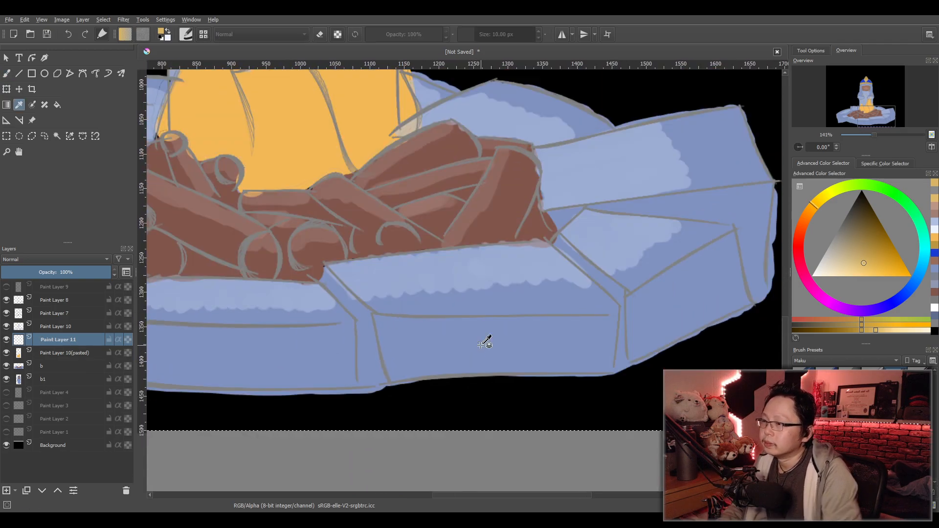
left_click(456, 335)
left_click_drag(841, 331, 841, 328)
key("b")
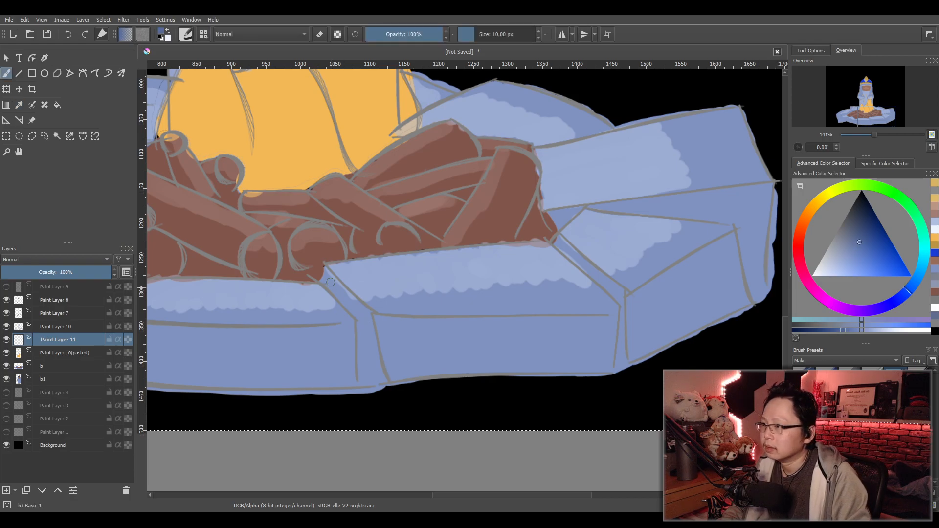
Paint dark blue shadows in the two gaps between the front stones and across the front side of the far-right stone.
left_click_drag(329, 280, 324, 272)
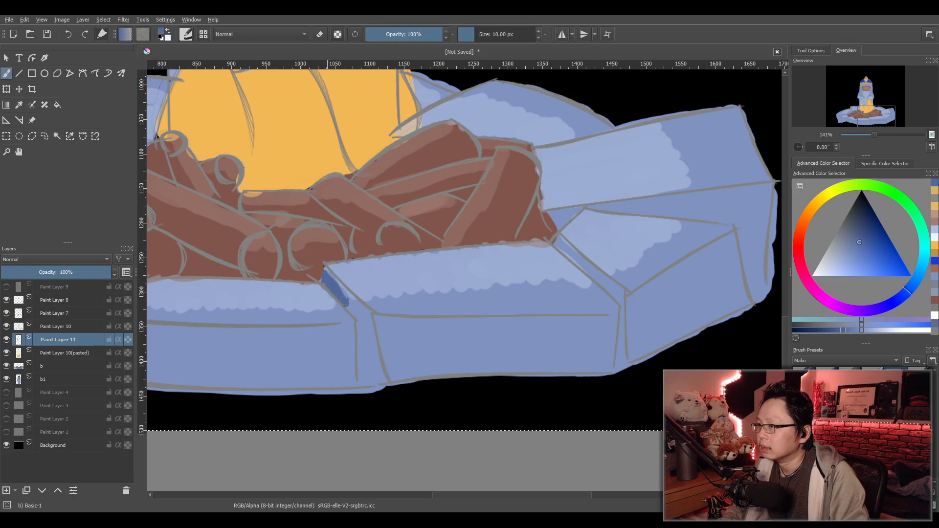
mouse_move(359, 315)
left_mouse_down()
mouse_move(361, 381)
mouse_move(372, 334)
mouse_move(381, 378)
left_mouse_up()
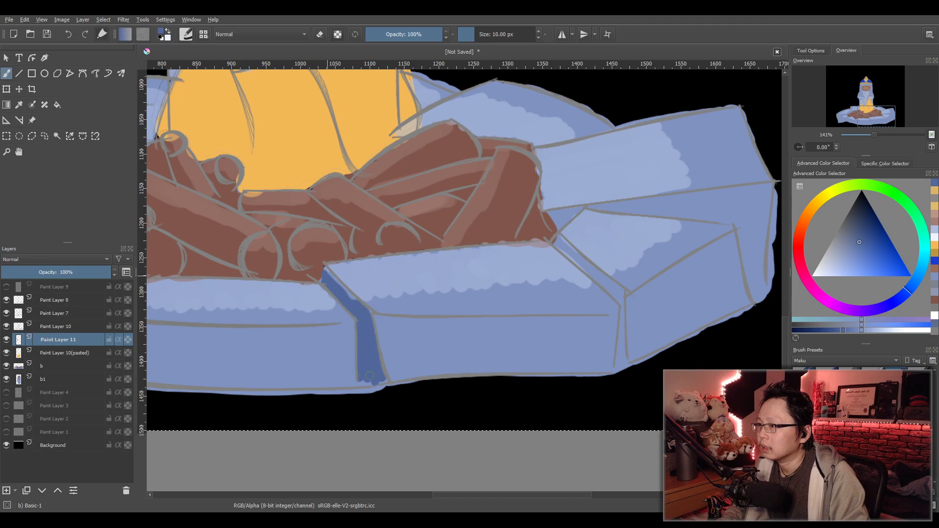
left_click_drag(563, 239, 557, 247)
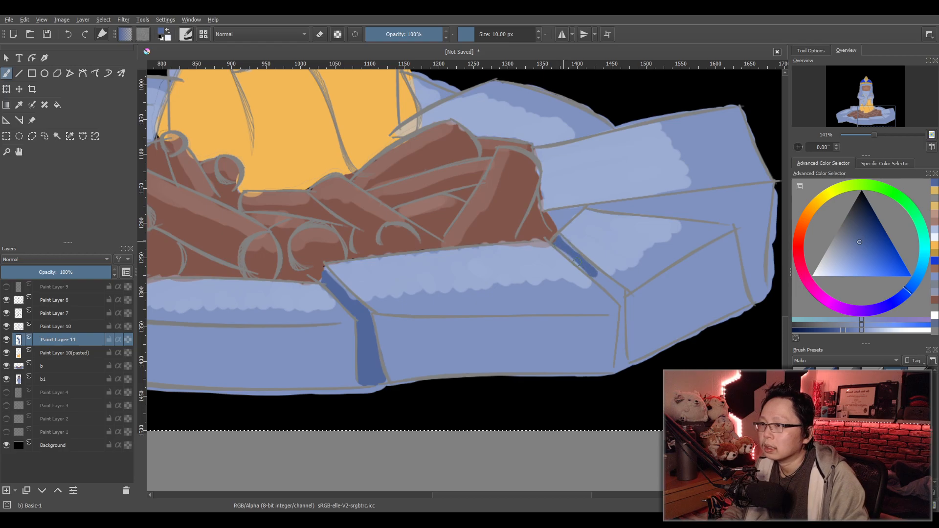
left_click_drag(622, 306, 621, 333)
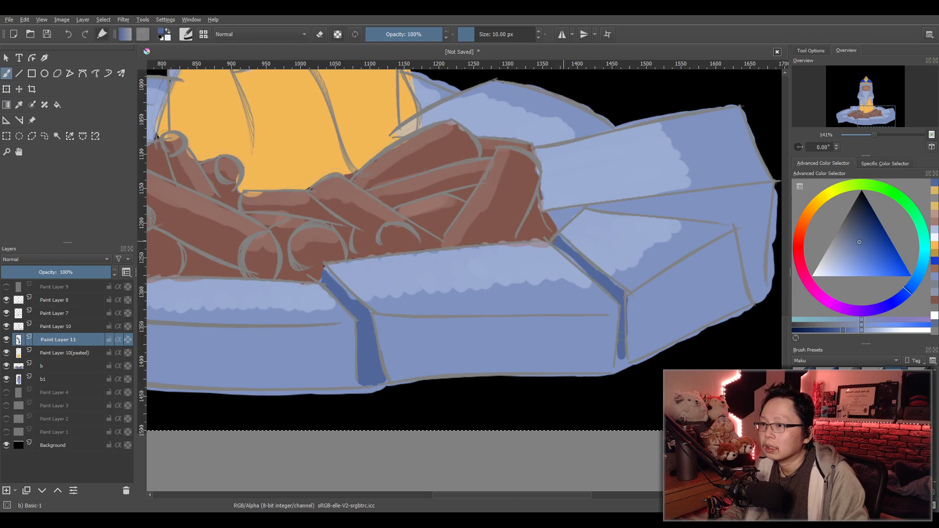
mouse_move(564, 213)
left_mouse_down()
mouse_move(769, 187)
mouse_move(616, 208)
mouse_move(717, 215)
mouse_move(691, 206)
mouse_move(744, 209)
mouse_move(755, 198)
mouse_move(759, 227)
mouse_move(735, 213)
mouse_move(761, 230)
mouse_move(745, 241)
left_mouse_up()
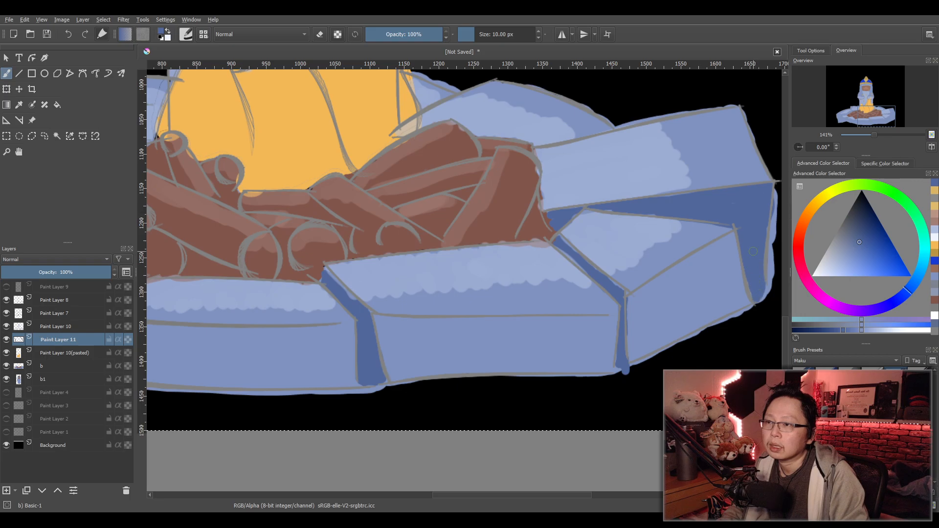
Paint dark blue shading across the lower front face of the centre front stone with a 20 px brush.
left_click_drag(426, 362, 813, 375)
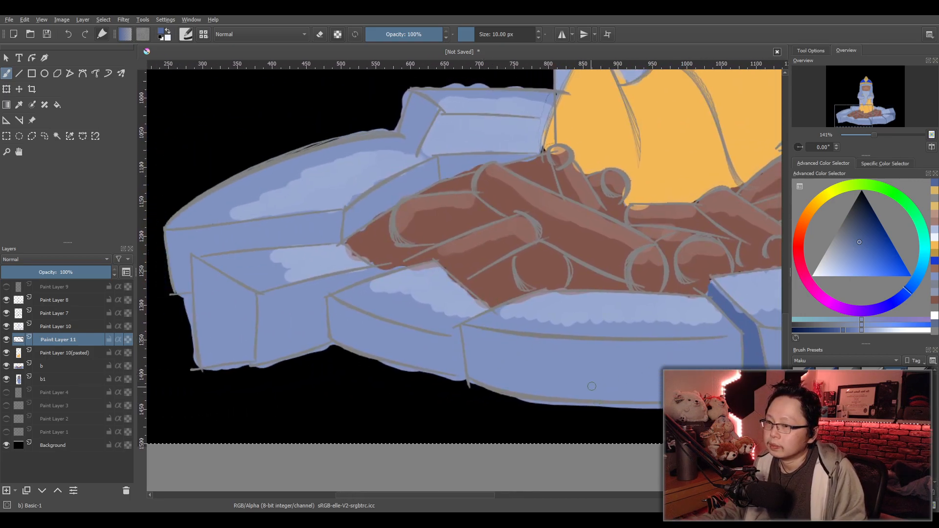
right_click(494, 36)
type("20")
key("Return")
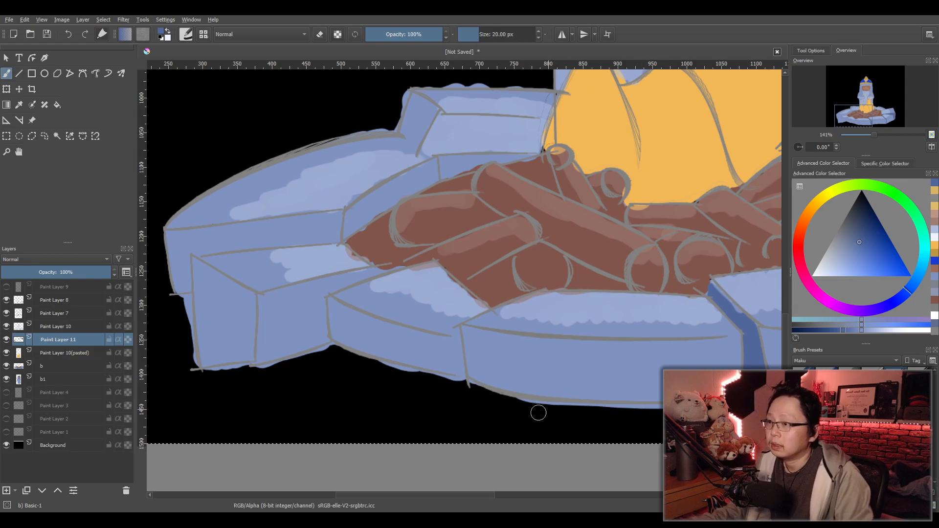
mouse_move(469, 348)
left_mouse_down()
mouse_move(496, 383)
mouse_move(506, 360)
mouse_move(527, 390)
mouse_move(544, 363)
mouse_move(573, 393)
mouse_move(598, 359)
mouse_move(614, 389)
mouse_move(625, 394)
mouse_move(644, 362)
left_mouse_up()
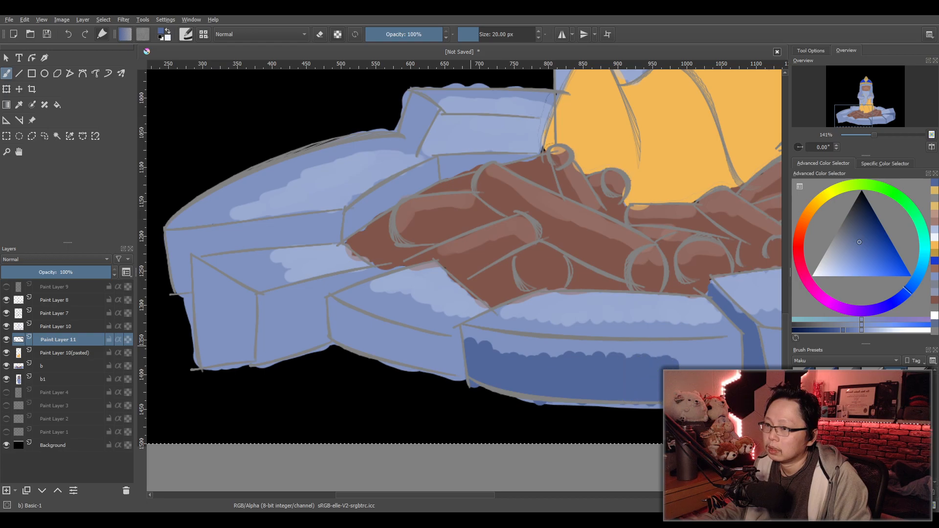
left_click_drag(690, 363, 736, 357)
Shade the lower front faces of the two stones left of the centre front stone in the same dark blue.
mouse_move(334, 319)
left_mouse_down()
mouse_move(356, 339)
mouse_move(368, 335)
mouse_move(376, 356)
mouse_move(387, 343)
mouse_move(396, 356)
mouse_move(410, 346)
mouse_move(458, 360)
left_mouse_up()
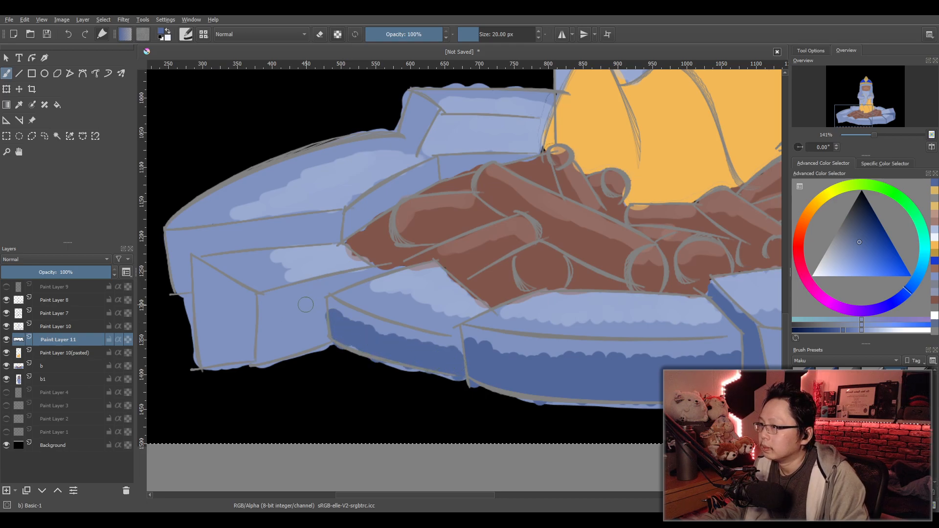
mouse_move(367, 272)
left_mouse_down()
mouse_move(265, 299)
mouse_move(298, 301)
mouse_move(312, 326)
mouse_move(322, 313)
mouse_move(322, 339)
mouse_move(265, 319)
left_mouse_up()
mouse_move(263, 358)
left_mouse_down()
mouse_move(302, 330)
mouse_move(275, 342)
mouse_move(251, 337)
mouse_move(246, 347)
mouse_move(251, 315)
mouse_move(236, 351)
mouse_move(229, 311)
mouse_move(213, 301)
mouse_move(202, 324)
mouse_move(198, 294)
mouse_move(223, 355)
left_mouse_up()
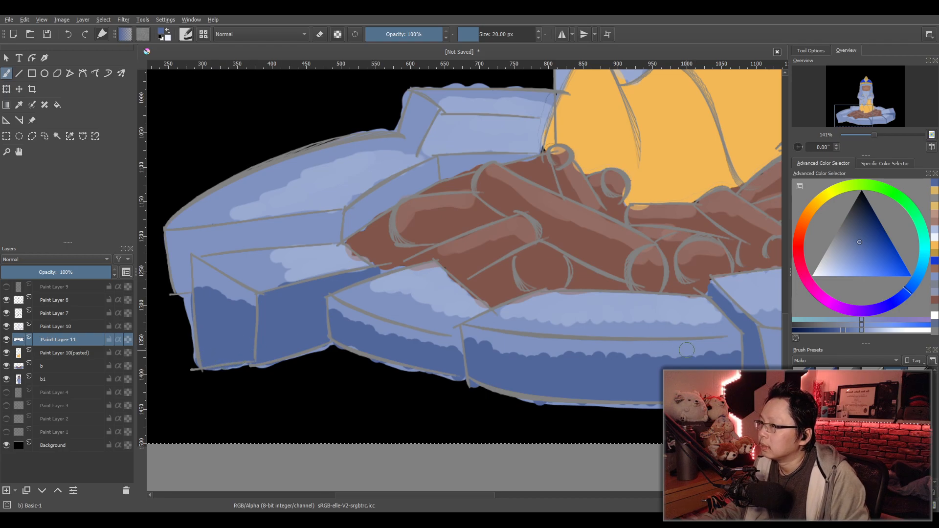
Erase a strip of the dark shading along the upper edge of the left block's front side with a 30 px eraser.
key("e")
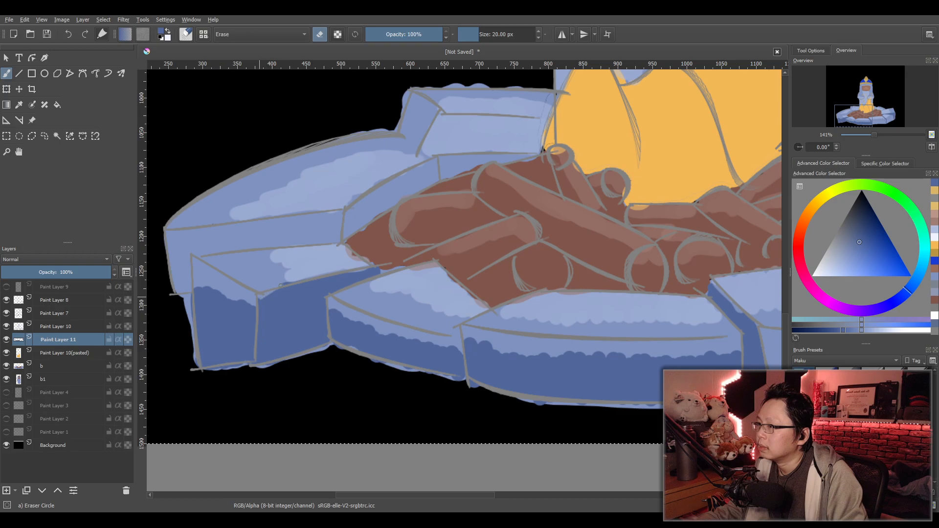
double_click(501, 39)
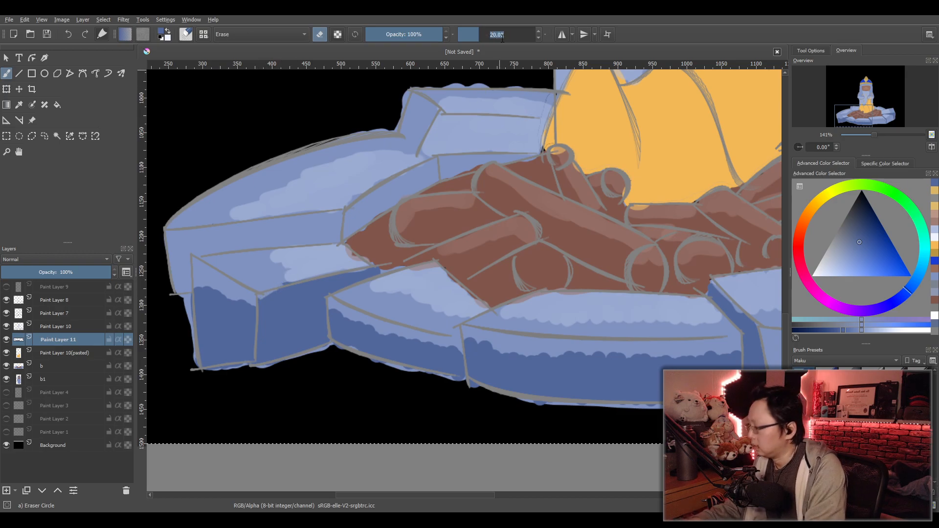
type("30")
key("Return")
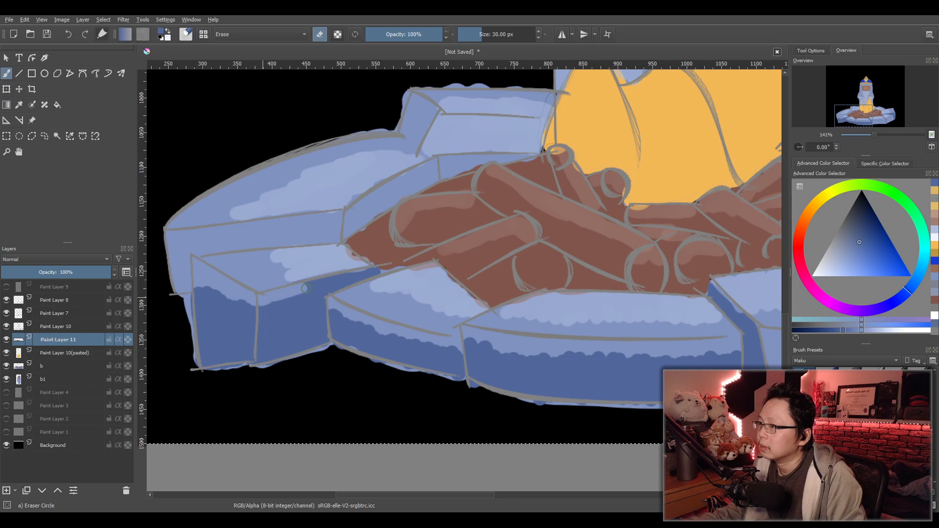
left_click_drag(297, 292, 347, 275)
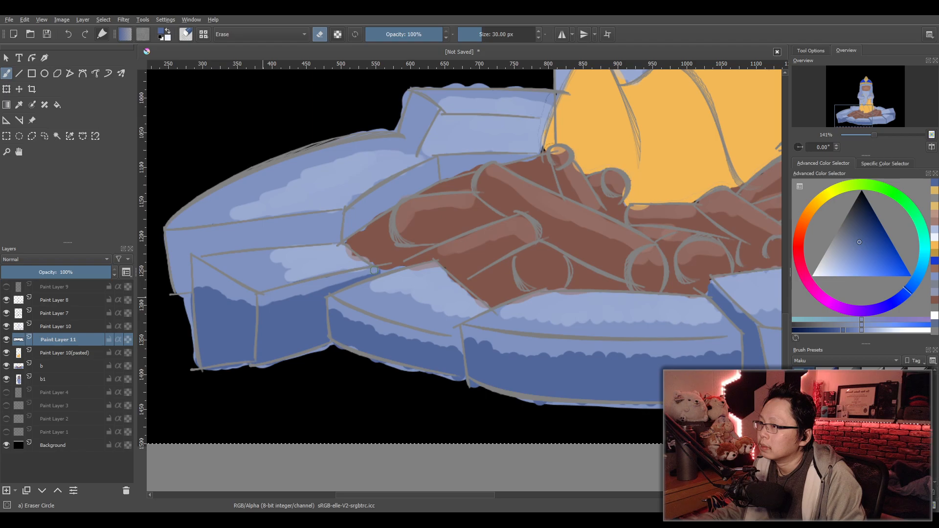
Erase the edges of the dark shading in the gaps between the right-hand stones and under the upper right stone's top edge.
scroll(455, 289, "down", 2)
left_click_drag(612, 294, 402, 340)
scroll(436, 331, "up", 2)
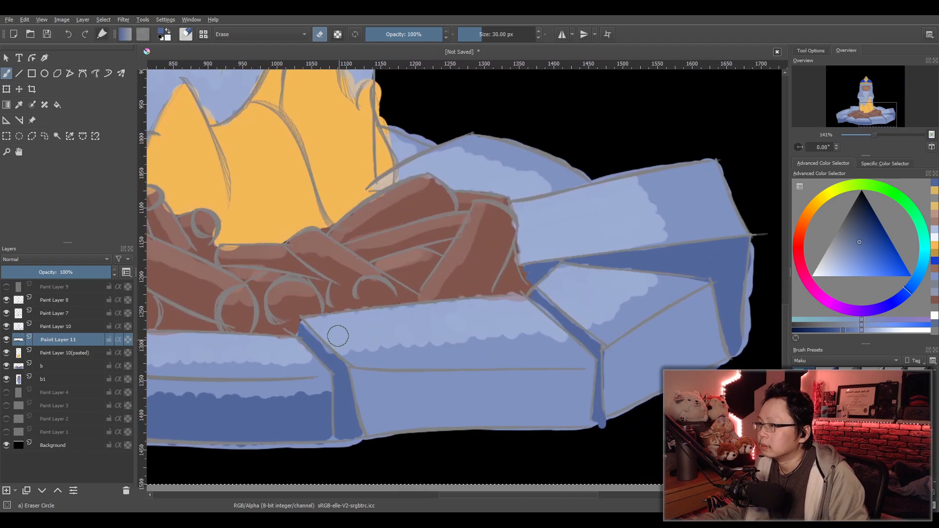
left_click_drag(305, 328, 330, 351)
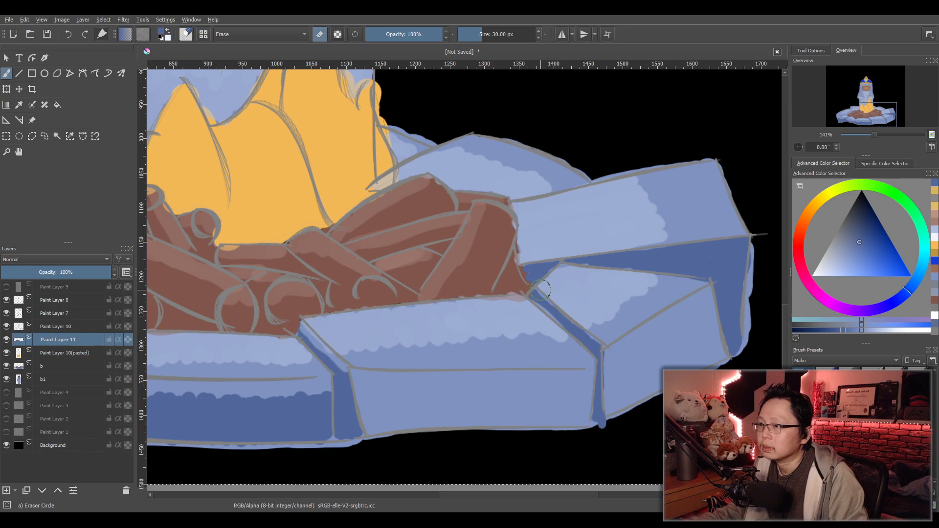
left_click_drag(545, 298, 596, 342)
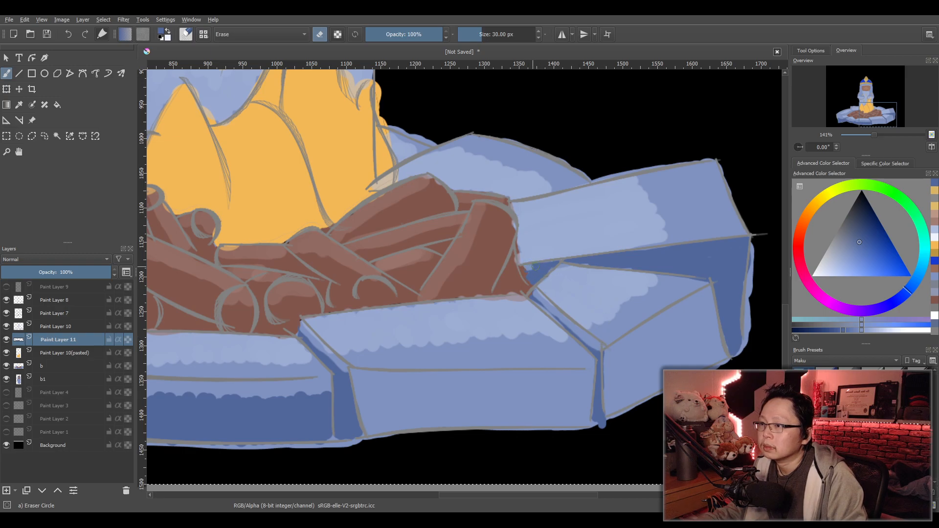
left_click_drag(566, 262, 743, 240)
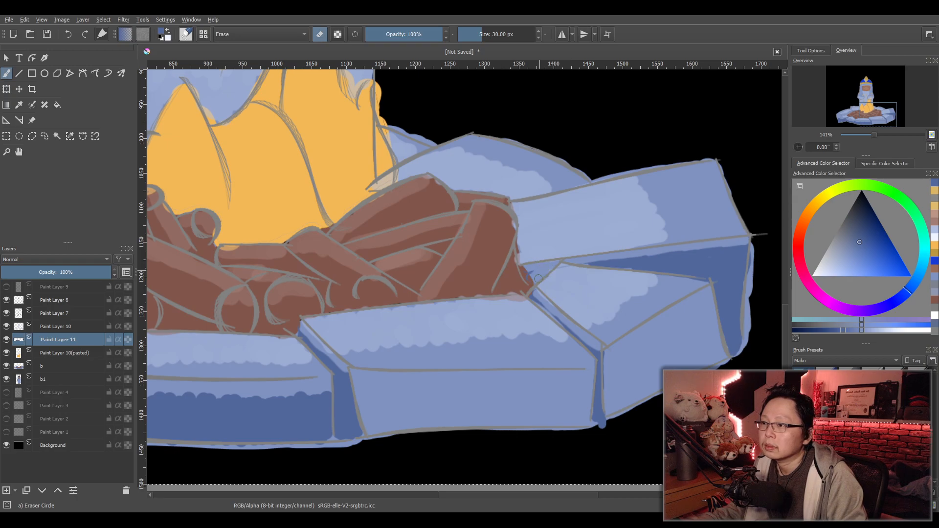
Paint dark blue shading on the left rear stone's side and the back stone's left end face with the 20 px brush.
scroll(601, 244, "left", 10)
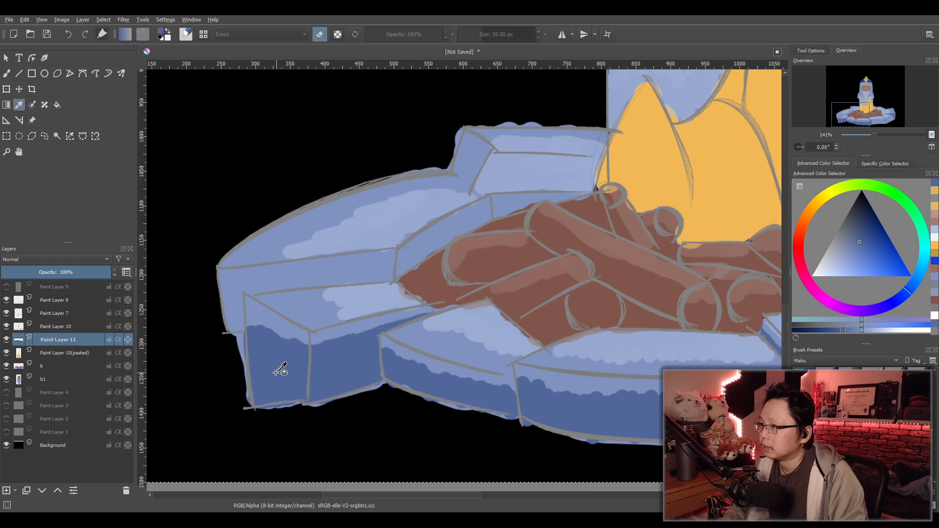
key("slash")
left_click(383, 268)
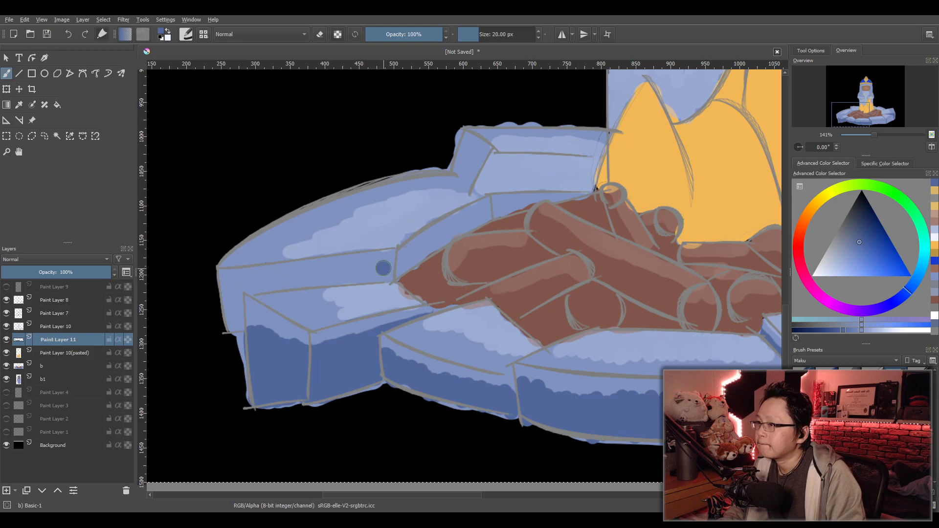
left_click_drag(384, 272, 239, 288)
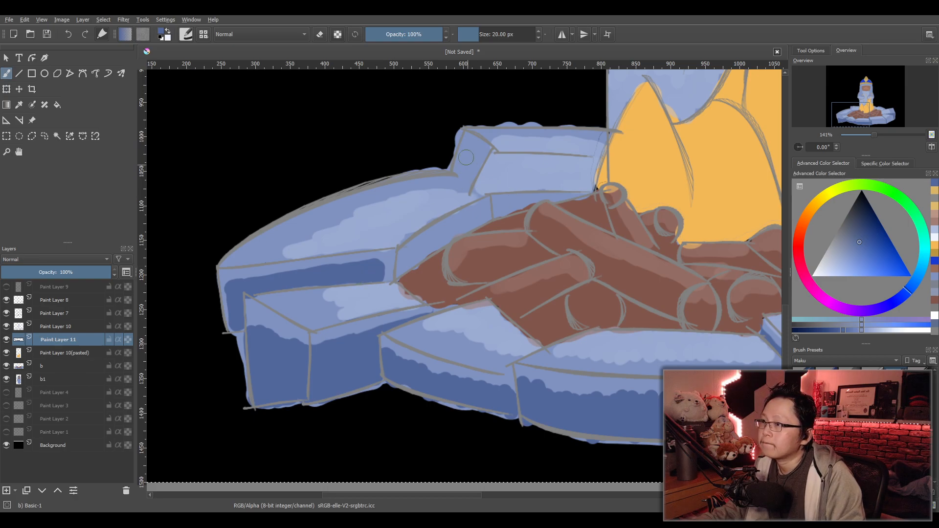
mouse_move(462, 157)
left_mouse_down()
mouse_move(465, 144)
mouse_move(468, 161)
mouse_move(458, 166)
left_mouse_up()
key("ctrl+z")
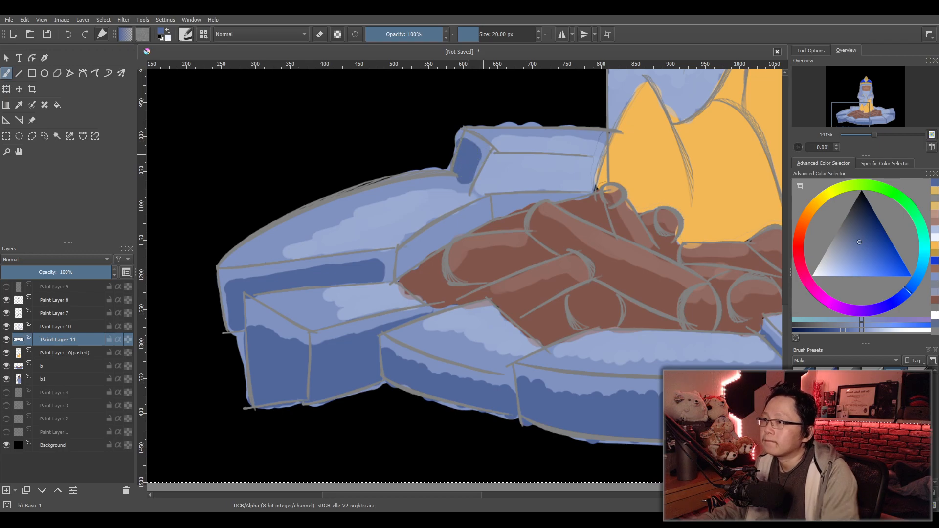
Shade the front faces of the two front stones on the right in dark blue, leaving a lighter border around each.
scroll(509, 184, "down", 2)
left_click_drag(642, 185, 378, 253)
scroll(481, 315, "up", 2)
left_click_drag(480, 316, 466, 212)
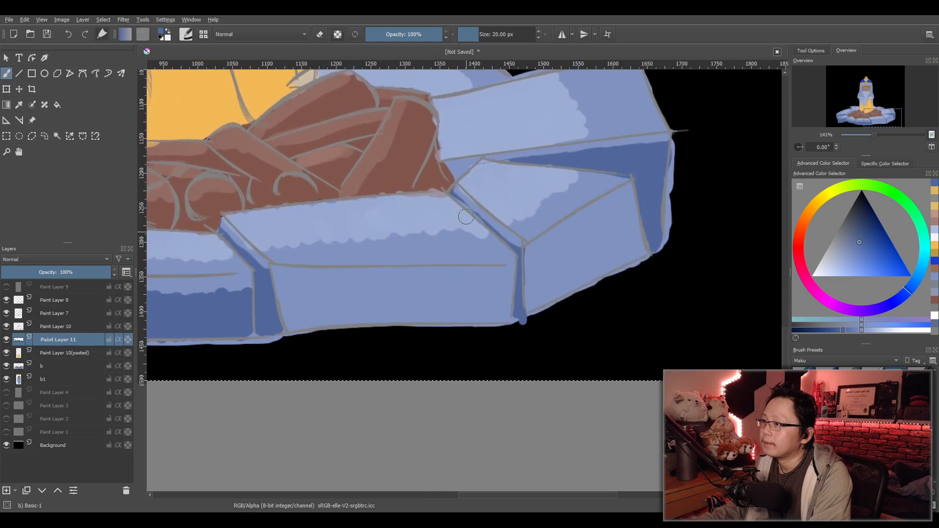
mouse_move(288, 280)
left_mouse_down()
mouse_move(295, 299)
mouse_move(291, 283)
mouse_move(297, 303)
mouse_move(298, 285)
mouse_move(321, 285)
mouse_move(310, 320)
mouse_move(340, 288)
mouse_move(348, 312)
mouse_move(363, 321)
mouse_move(390, 282)
mouse_move(404, 317)
mouse_move(442, 287)
mouse_move(458, 317)
mouse_move(472, 313)
mouse_move(487, 284)
mouse_move(492, 303)
left_mouse_up()
key("ctrl+z")
mouse_move(552, 260)
left_mouse_down()
mouse_move(543, 299)
mouse_move(562, 241)
mouse_move(581, 277)
mouse_move(597, 273)
mouse_move(628, 239)
left_mouse_up()
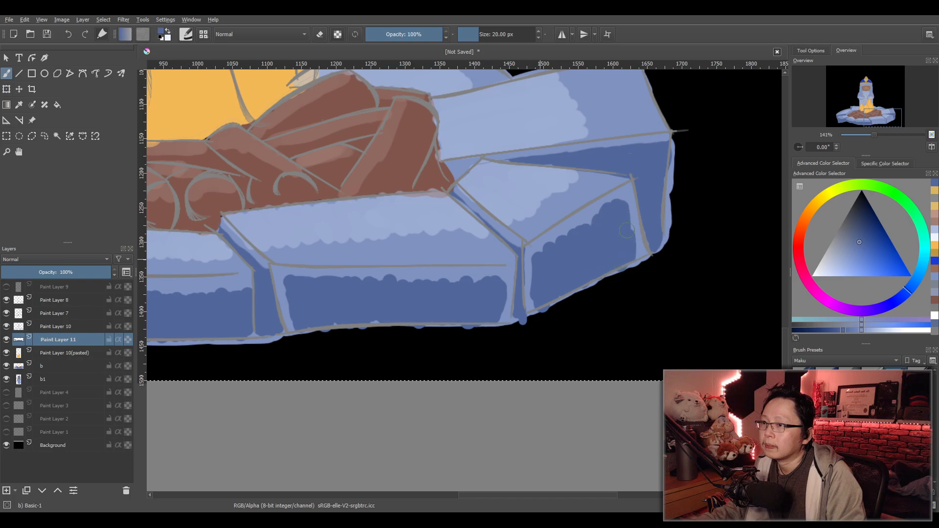
Trim the dark shading in the gaps beside the right front stone with the 30 px eraser to leave lighter edges.
left_click_drag(640, 107, 595, 204)
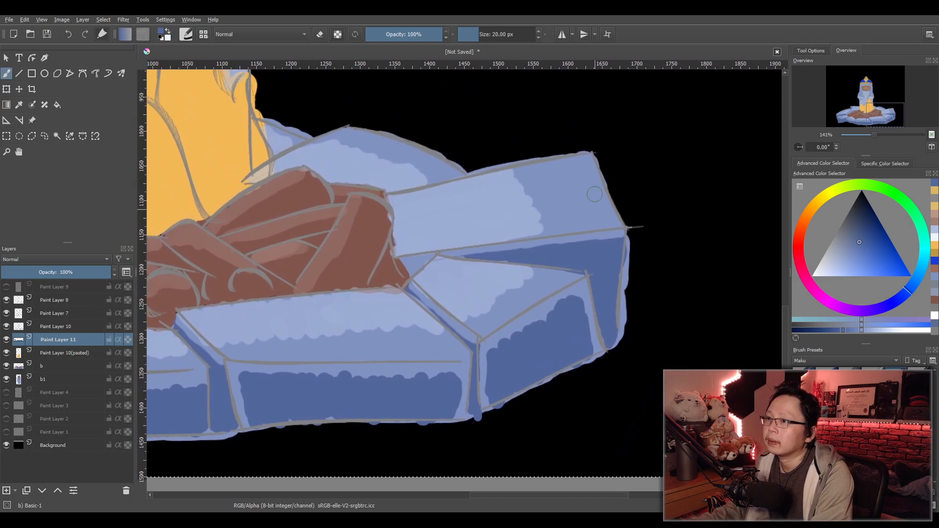
scroll(496, 159, "down", 3)
left_click_drag(449, 174, 589, 200)
scroll(575, 174, "up", 4)
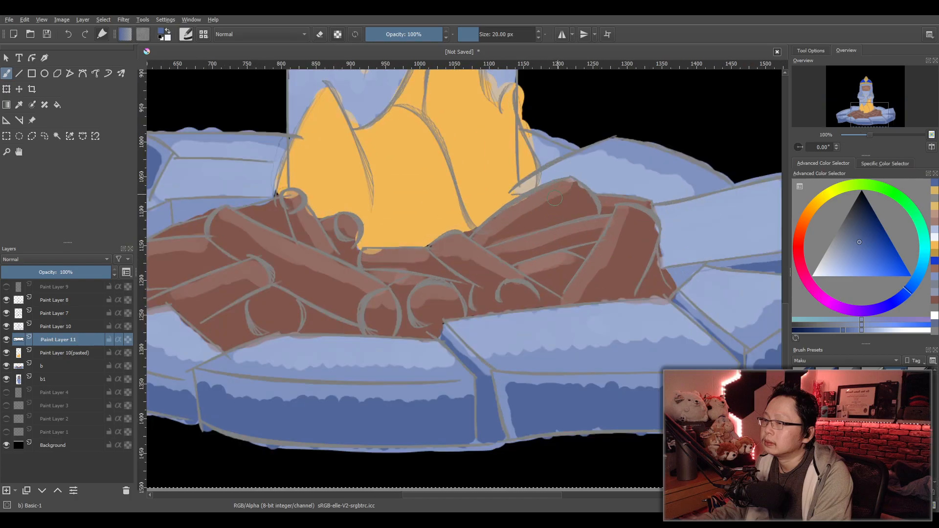
scroll(562, 202, "down", 4)
scroll(510, 195, "up", 4)
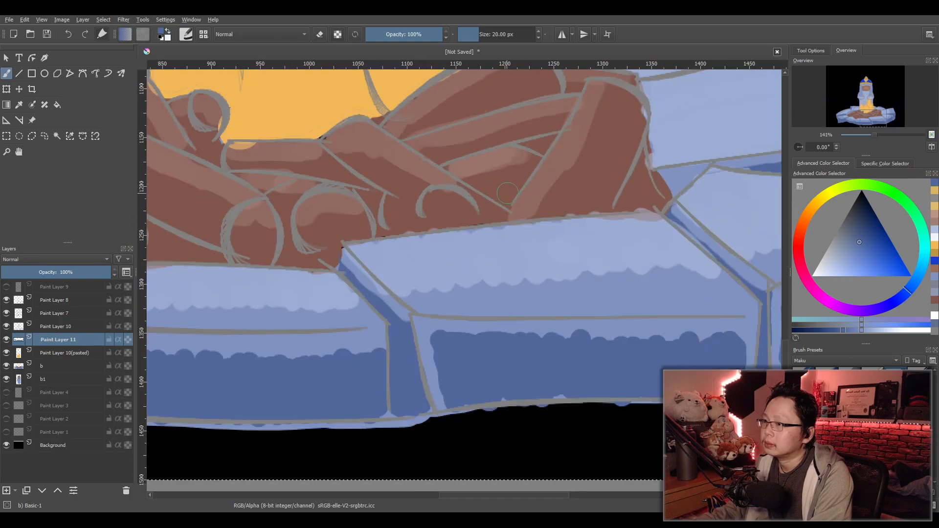
key("e")
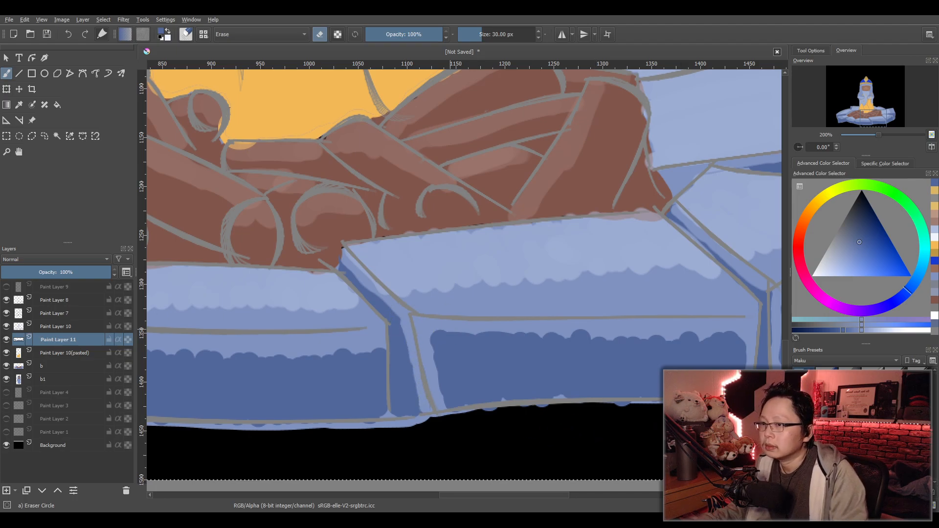
left_click_drag(687, 292, 413, 260)
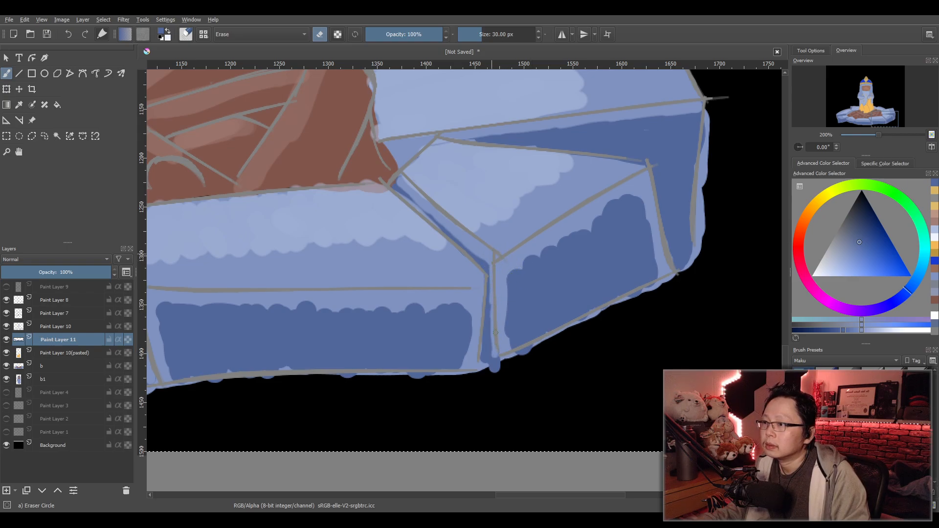
Adjust the dark blue paint colour and shade the outer shoulder area above each of the figure's sleeves with the 20 px brush.
scroll(500, 295, "down", 3)
left_click_drag(348, 211, 500, 296)
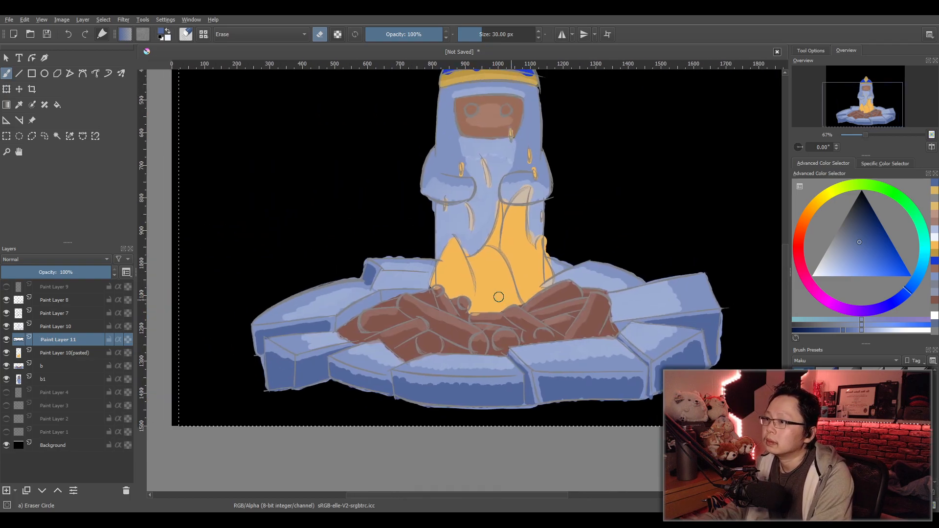
scroll(499, 295, "up", 1)
left_click_drag(485, 173, 376, 306)
scroll(427, 346, "down", 1)
scroll(388, 336, "up", 2)
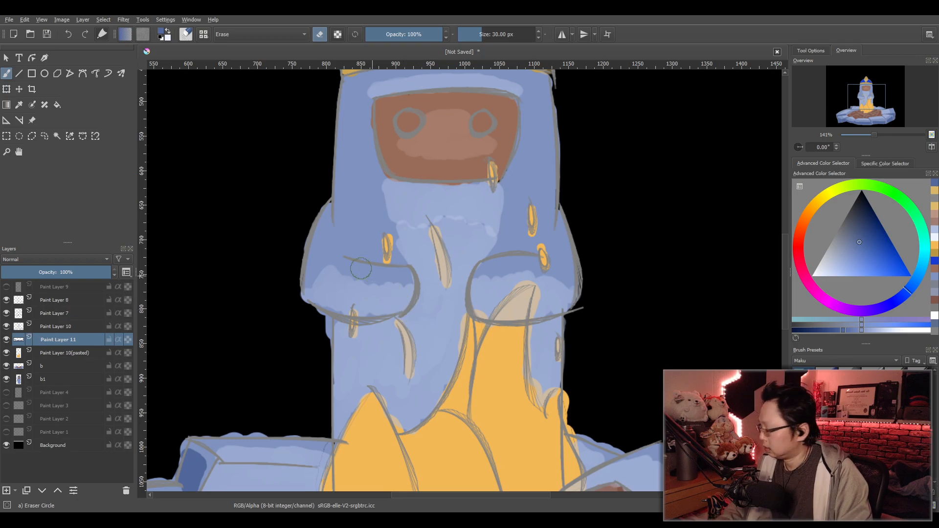
left_click(844, 331)
left_click(843, 330)
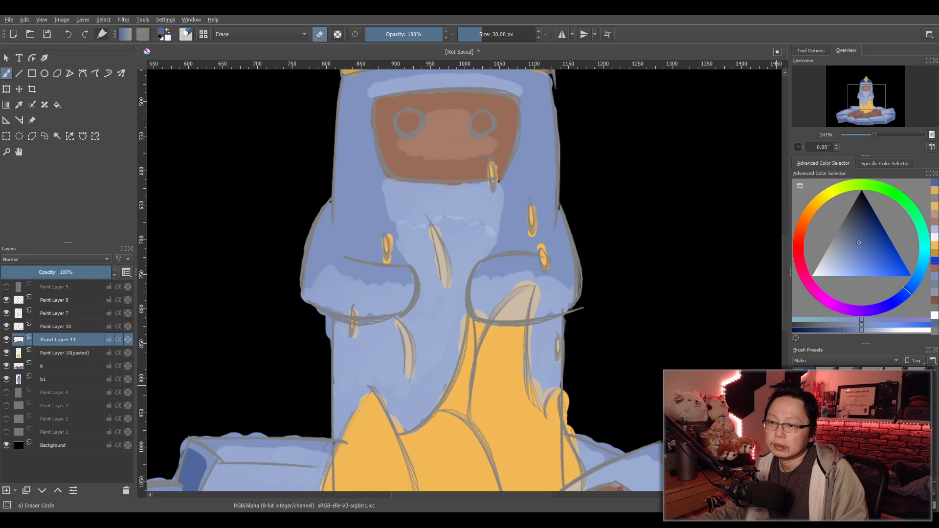
key("slash")
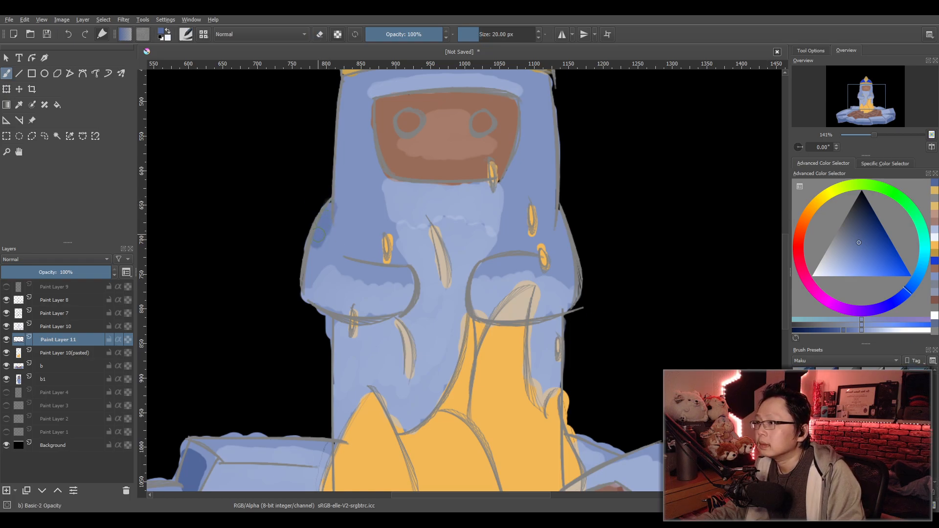
key("ctrl+z")
left_click(896, 379)
left_click_drag(327, 211, 322, 228)
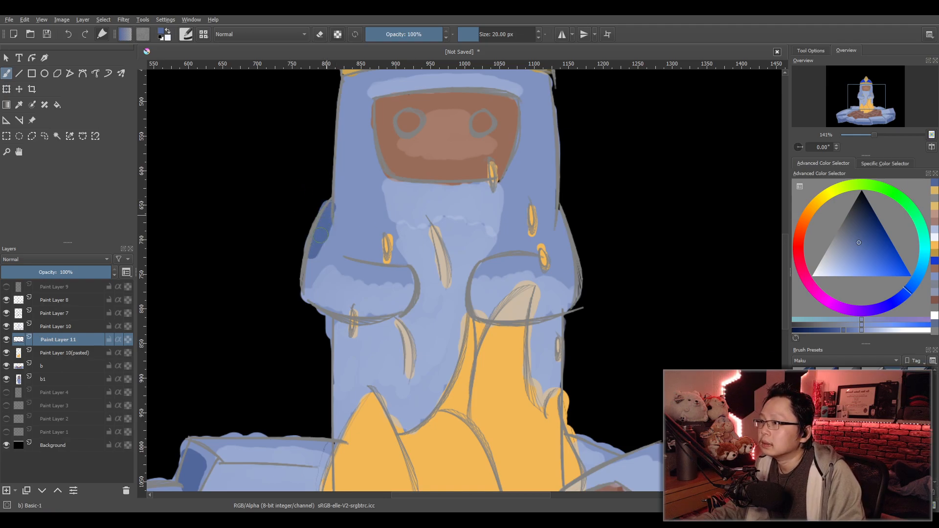
left_click_drag(560, 211, 563, 240)
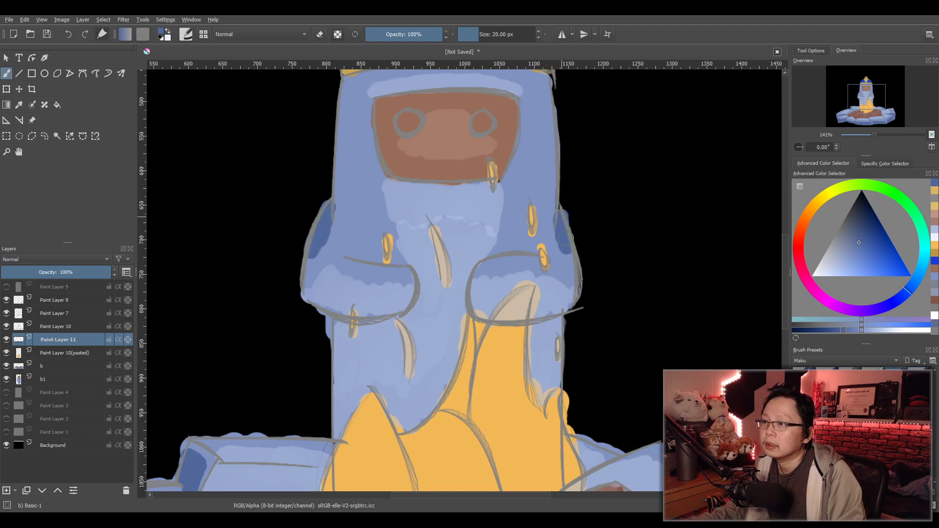
Paint dark blue shadows under the hat's gold band and above both folded sleeves with a 10 px brush.
scroll(577, 229, "up", 3)
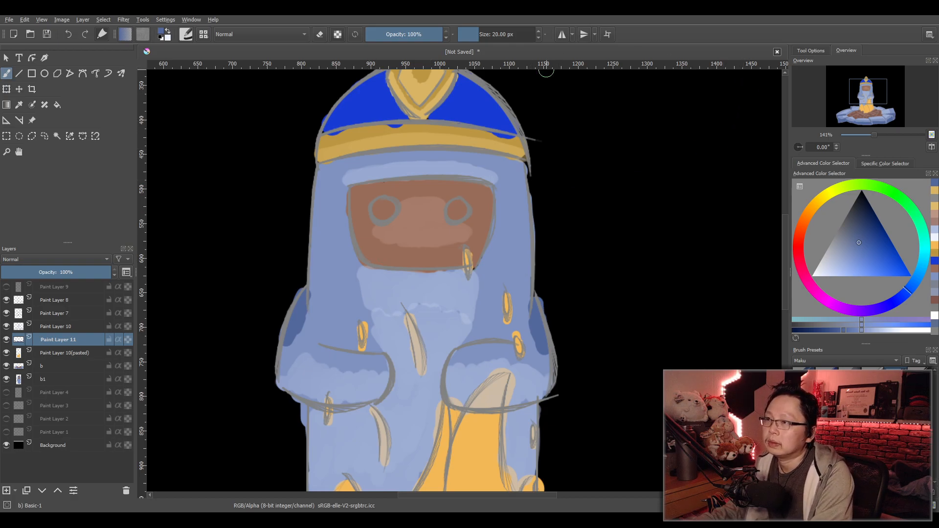
type("10")
key("Return")
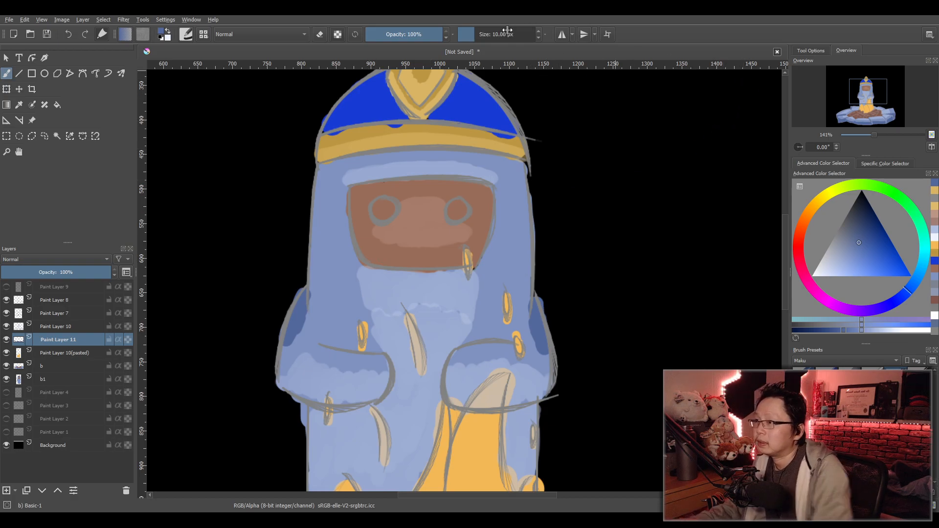
left_click_drag(317, 169, 347, 161)
left_click_drag(469, 151, 518, 161)
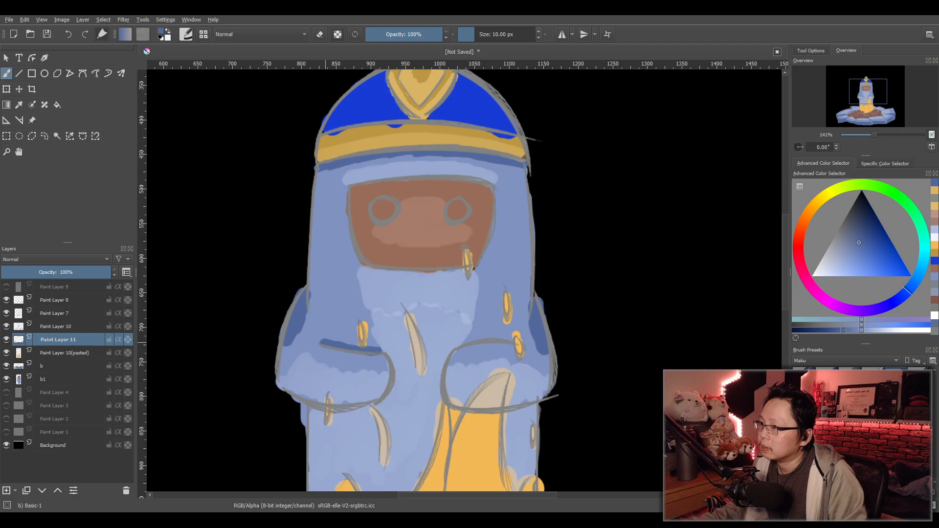
left_click_drag(460, 345, 516, 337)
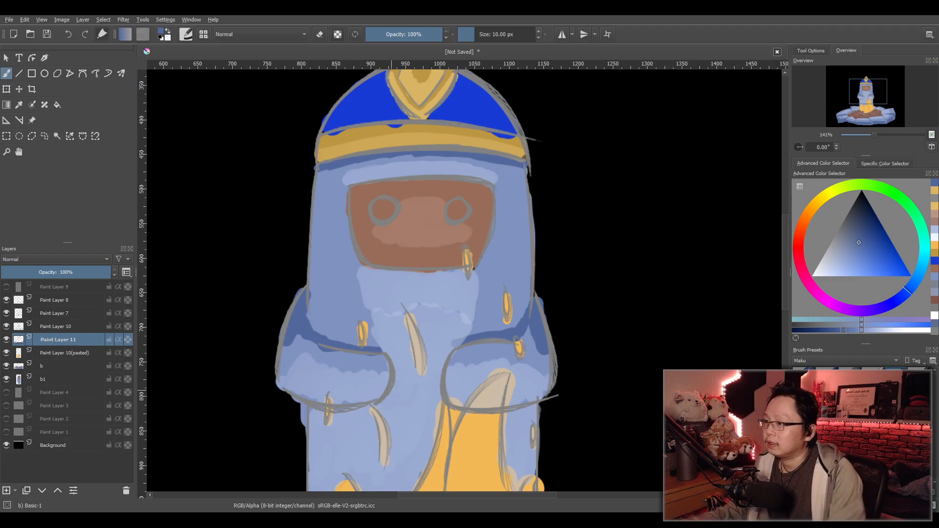
left_click_drag(415, 321, 405, 371)
scroll(417, 330, "down", 1)
scroll(417, 330, "up", 2)
left_click_drag(402, 329, 374, 362)
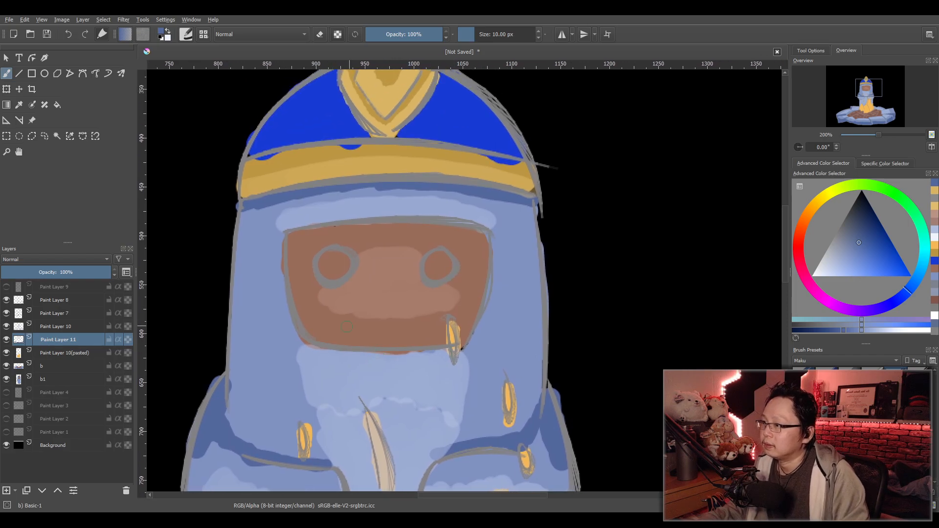
Shade the hood on both sides of the face in dark blue with the 10 px brush.
mouse_move(282, 234)
left_mouse_down()
mouse_move(284, 298)
mouse_move(283, 288)
left_mouse_up()
left_click_drag(494, 242, 477, 330)
mouse_move(498, 299)
left_mouse_down()
mouse_move(506, 274)
mouse_move(529, 275)
mouse_move(499, 273)
mouse_move(520, 209)
mouse_move(529, 230)
mouse_move(504, 276)
mouse_move(521, 247)
mouse_move(527, 251)
mouse_move(496, 301)
mouse_move(536, 265)
left_mouse_up()
key("ctrl+z")
key("ctrl+z")
mouse_move(238, 211)
left_mouse_down()
mouse_move(267, 265)
mouse_move(273, 254)
mouse_move(243, 284)
mouse_move(267, 265)
mouse_move(268, 308)
left_mouse_up()
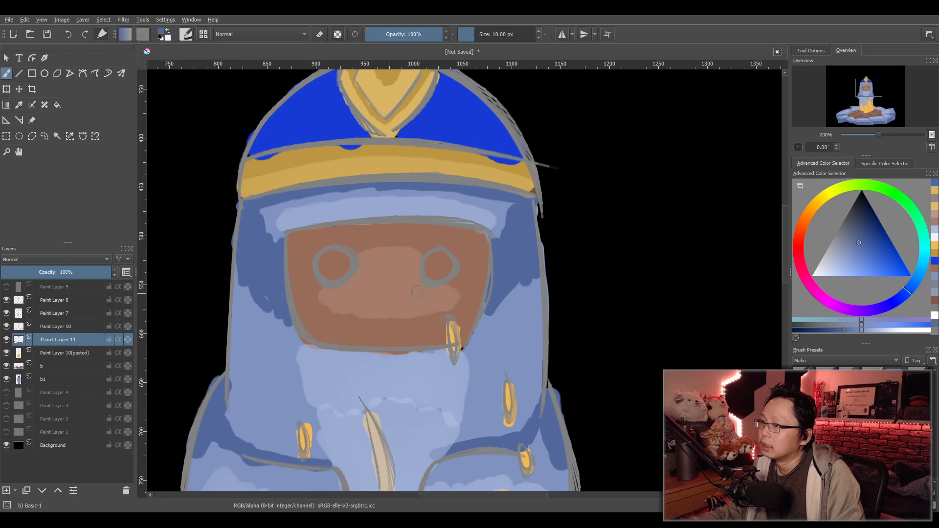
mouse_move(485, 322)
left_mouse_down()
mouse_move(515, 281)
mouse_move(525, 294)
mouse_move(536, 277)
left_mouse_up()
left_click_drag(515, 205, 505, 215)
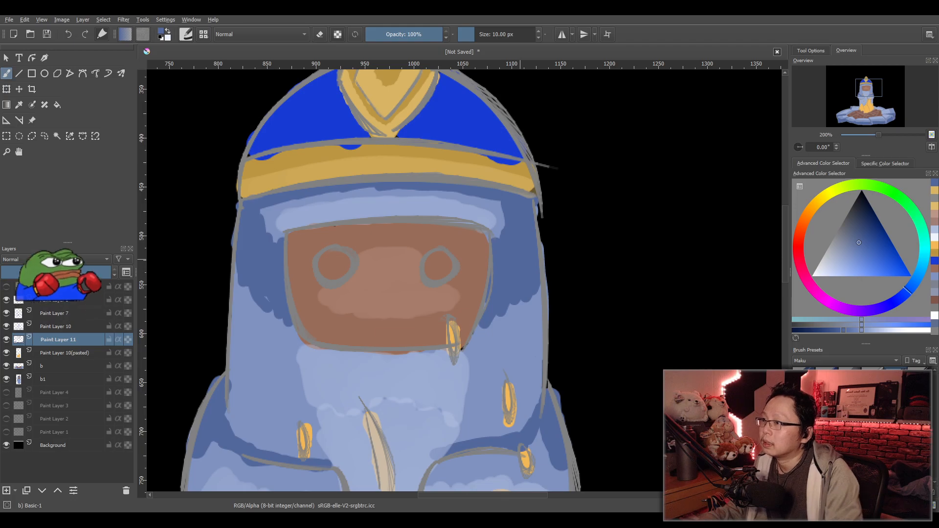
Sample the hat band's gold, darken it, and paint a shadow strip along the band's upper edge with a 5 px brush.
scroll(526, 260, "down", 3)
scroll(519, 287, "up", 5)
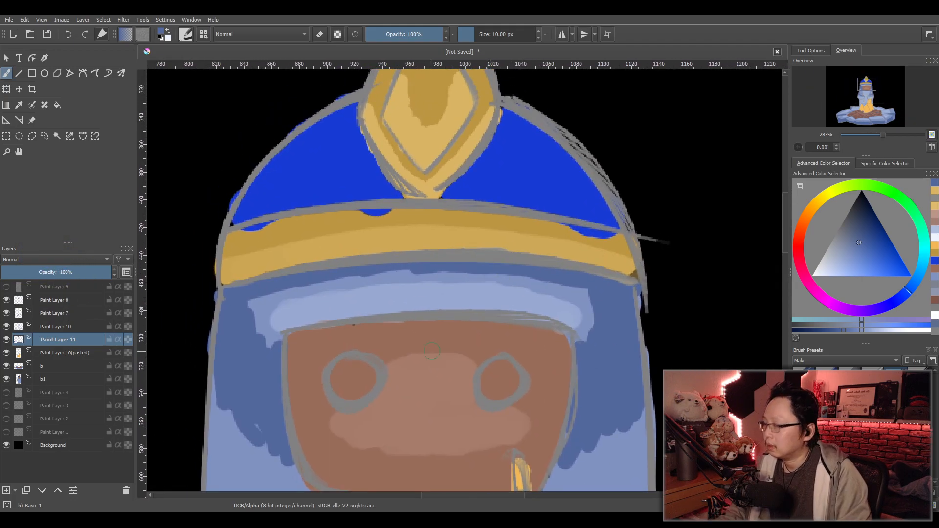
key("p")
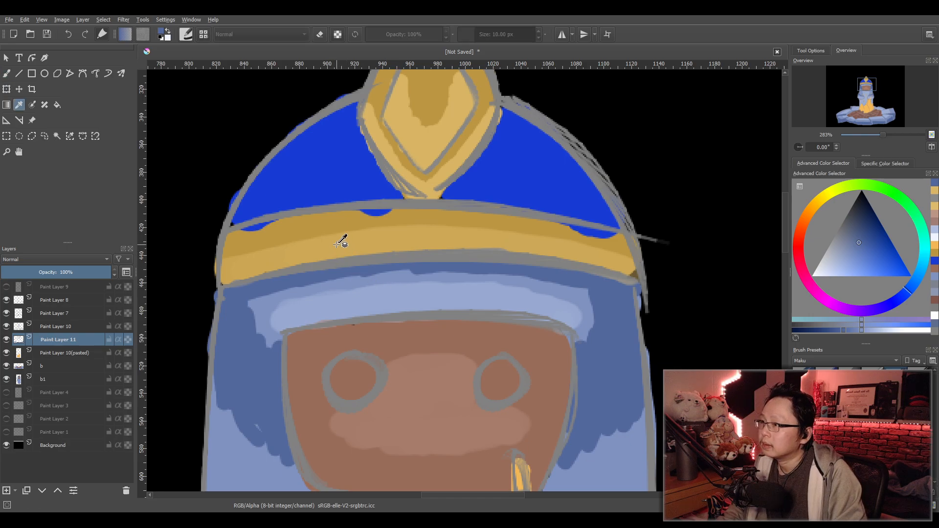
left_click(328, 220)
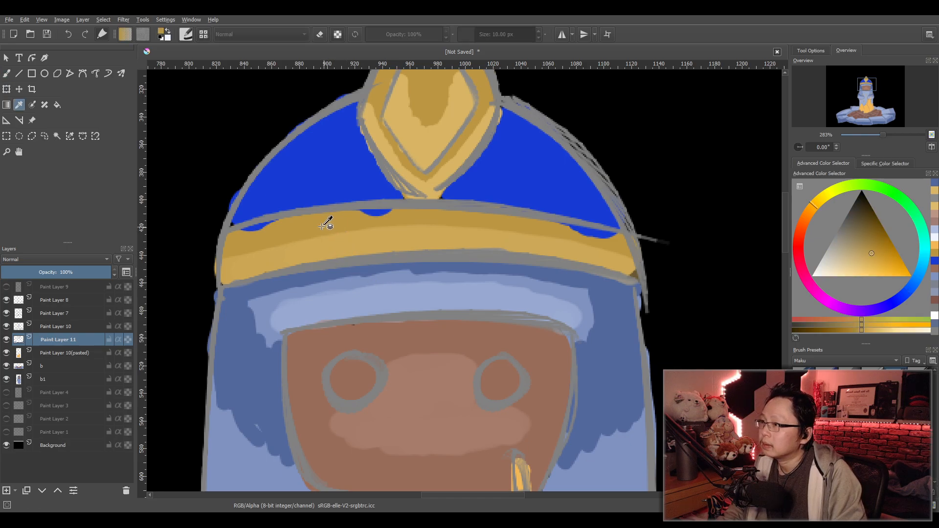
left_click(846, 330)
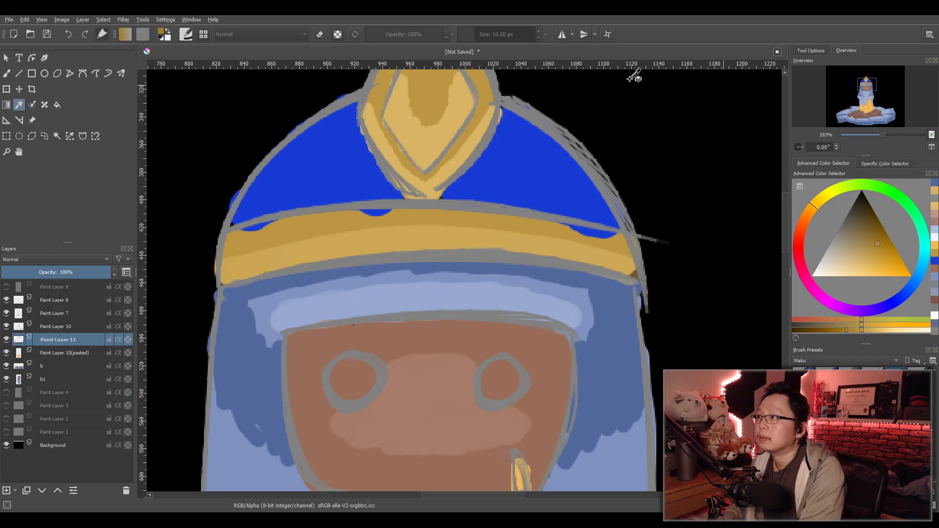
left_click(6, 74)
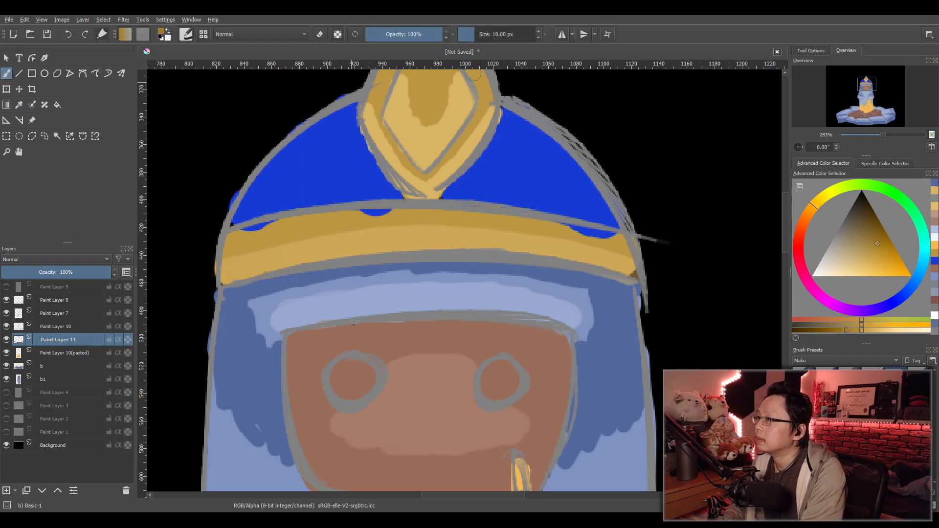
right_click(482, 36)
type("5")
key("Return")
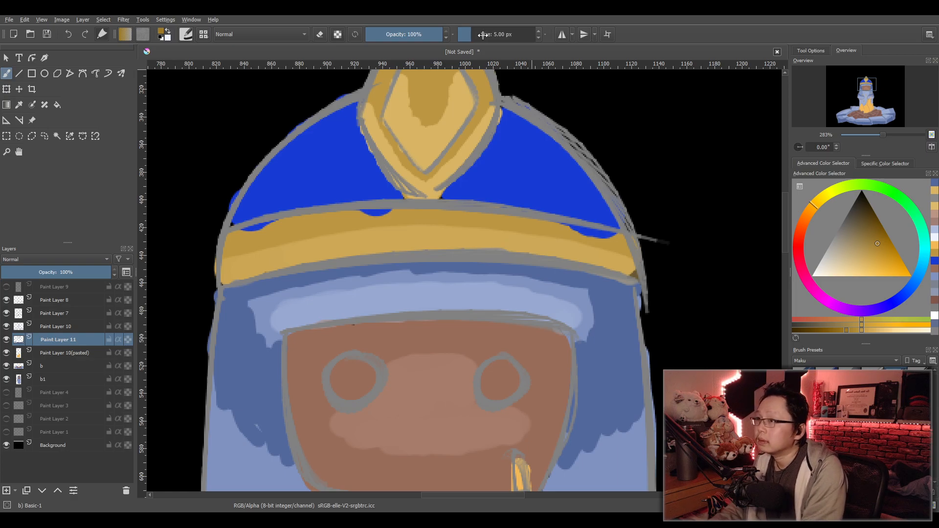
mouse_move(235, 239)
left_mouse_down()
mouse_move(395, 210)
mouse_move(602, 233)
left_mouse_up()
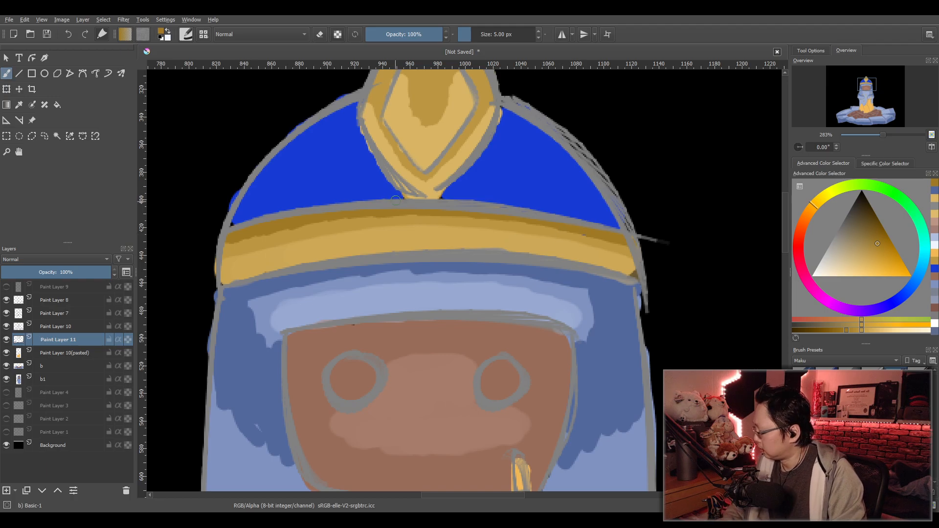
Sample the hat's blue, lighten it, and paint curved highlights just above the gold band on both halves with the 5 px brush.
key("p")
left_click(541, 181)
left_click(885, 330)
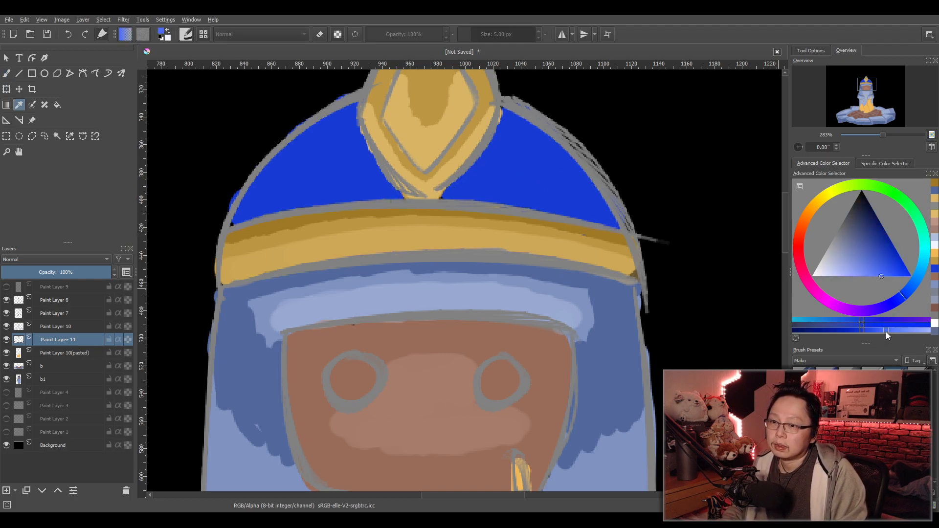
left_click(885, 331)
left_click(882, 331)
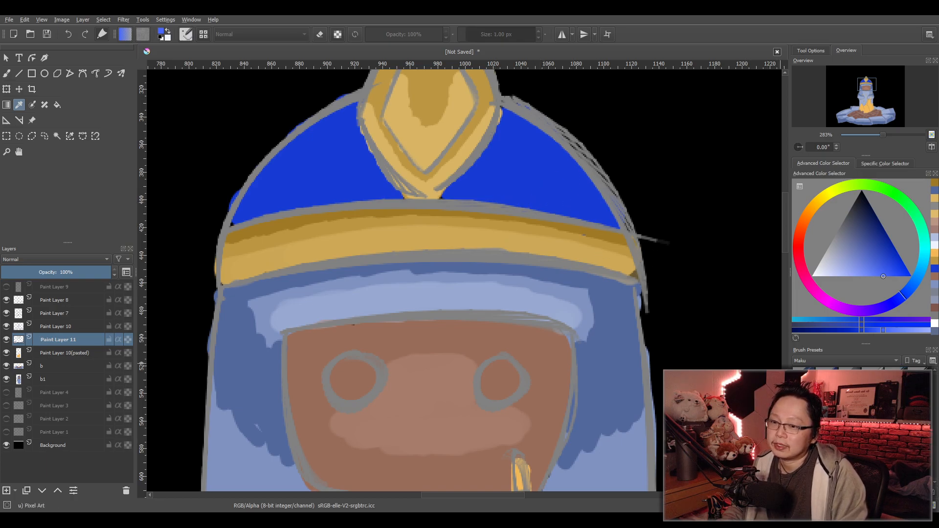
key("/")
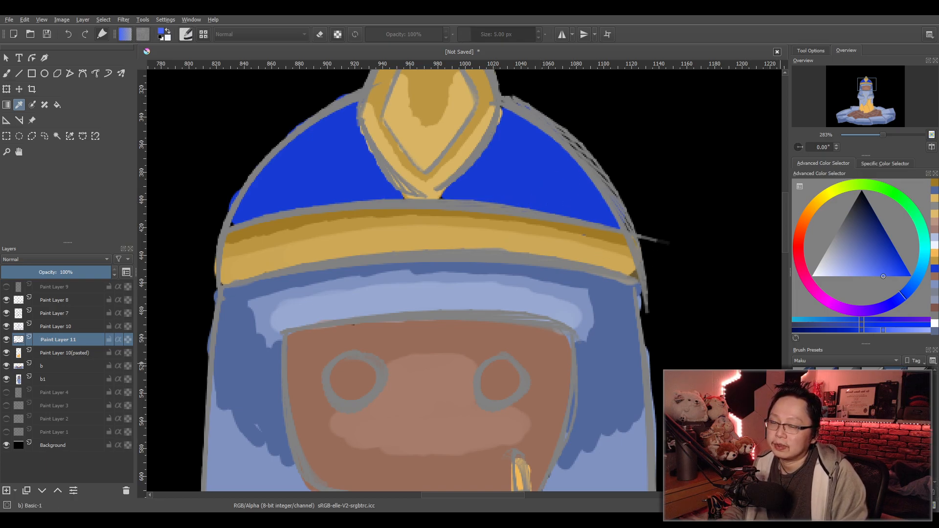
key("b")
mouse_move(248, 208)
left_mouse_down()
mouse_move(484, 192)
mouse_move(589, 206)
mouse_move(606, 220)
mouse_move(552, 210)
left_mouse_up()
left_click_drag(490, 185, 476, 190)
mouse_move(586, 205)
left_mouse_down()
mouse_move(541, 188)
mouse_move(468, 184)
mouse_move(567, 192)
left_mouse_up()
mouse_move(485, 188)
left_mouse_down()
mouse_move(503, 175)
mouse_move(576, 187)
mouse_move(520, 171)
mouse_move(562, 180)
left_mouse_up()
mouse_move(405, 188)
left_mouse_down()
mouse_move(314, 178)
mouse_move(243, 209)
left_mouse_up()
mouse_move(288, 184)
left_mouse_down()
mouse_move(357, 188)
mouse_move(317, 188)
mouse_move(320, 178)
mouse_move(254, 201)
left_mouse_up()
left_click_drag(302, 181, 360, 176)
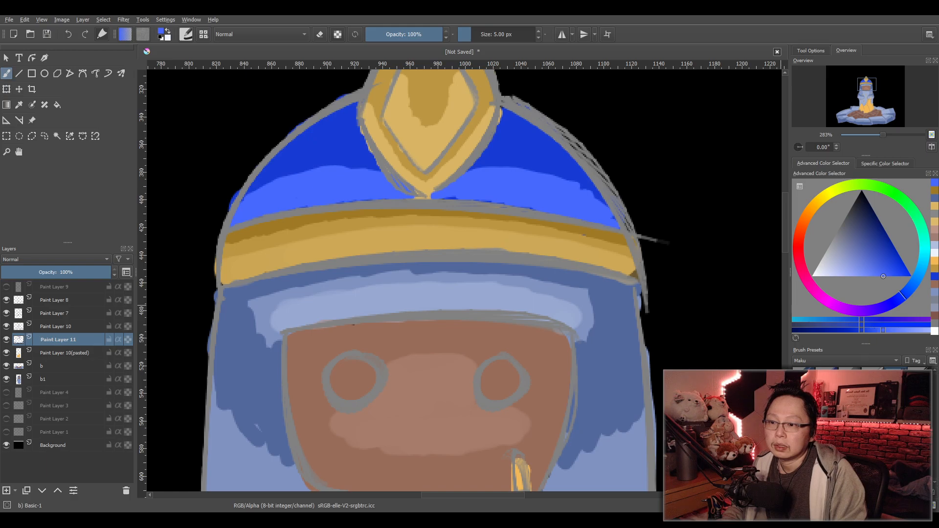
Trim the light blue highlights around the gold ornament's lower tip and along their upper edges with the 30 px eraser.
key("e")
left_click_drag(393, 184, 456, 184)
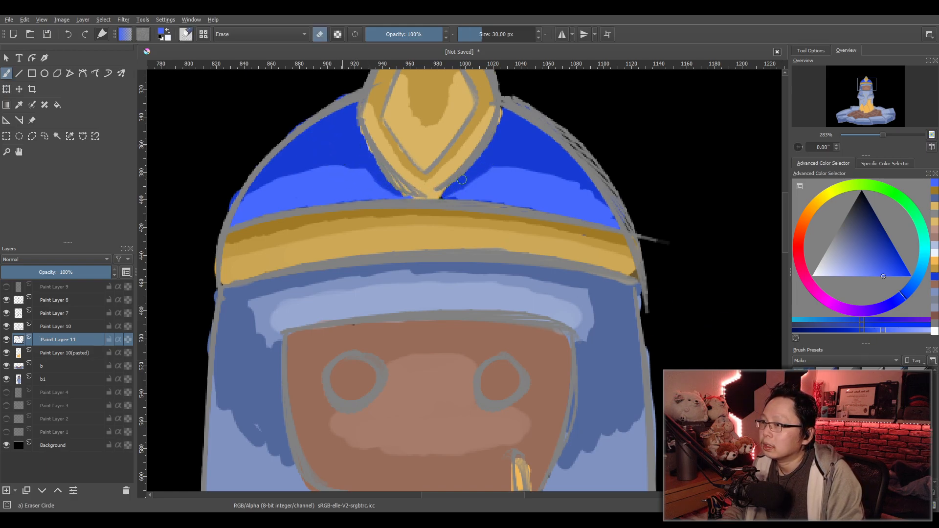
mouse_move(367, 164)
left_mouse_down()
mouse_move(375, 184)
mouse_move(435, 196)
mouse_move(482, 169)
mouse_move(522, 163)
left_mouse_up()
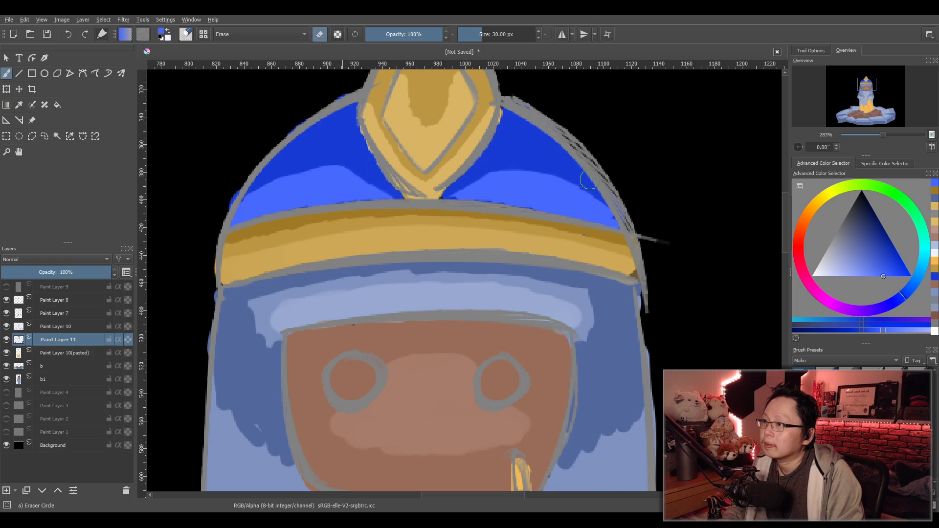
left_click_drag(322, 160, 361, 168)
Sample the hat's mid blue, darken it, and shade the upper part of both hat halves with the 5 px brush.
key("p")
left_click(522, 155)
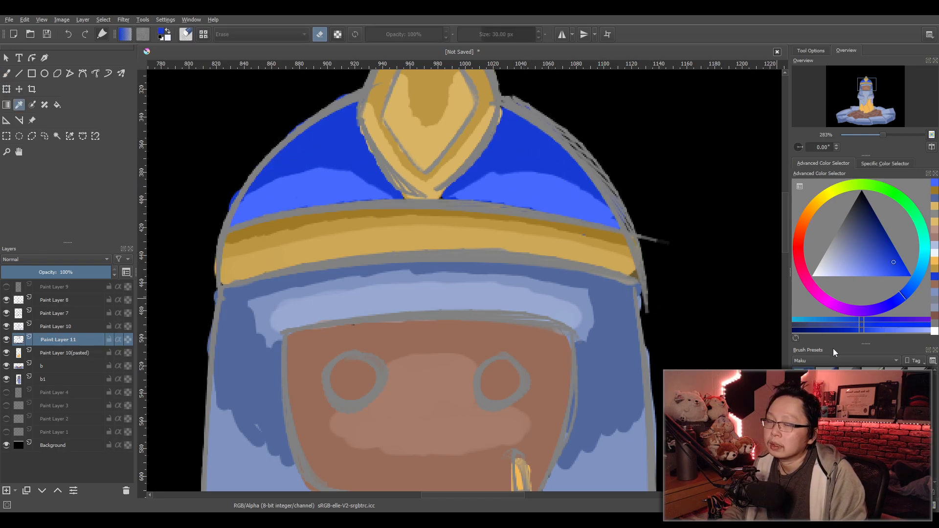
left_click(826, 332)
key("b")
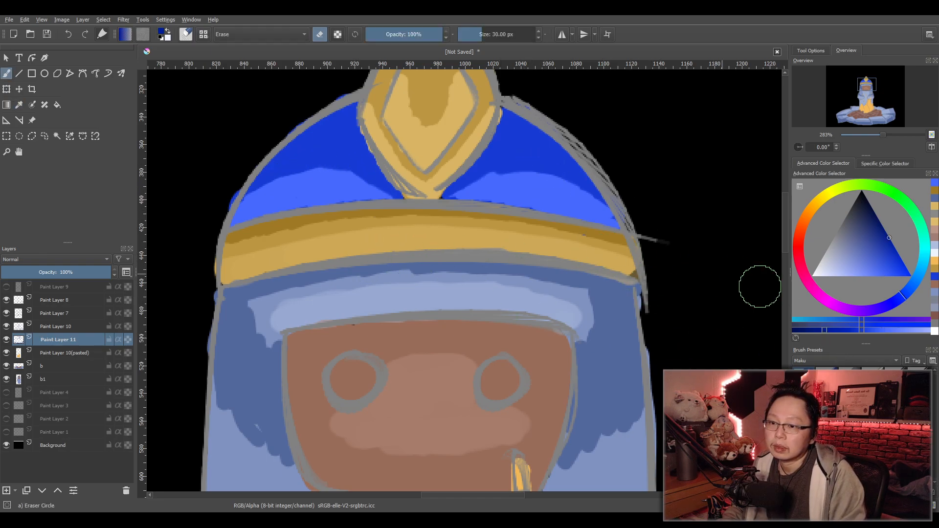
mouse_move(279, 154)
left_mouse_down()
mouse_move(349, 107)
mouse_move(301, 138)
mouse_move(352, 116)
mouse_move(336, 136)
mouse_move(357, 123)
mouse_move(337, 131)
mouse_move(378, 164)
left_mouse_up()
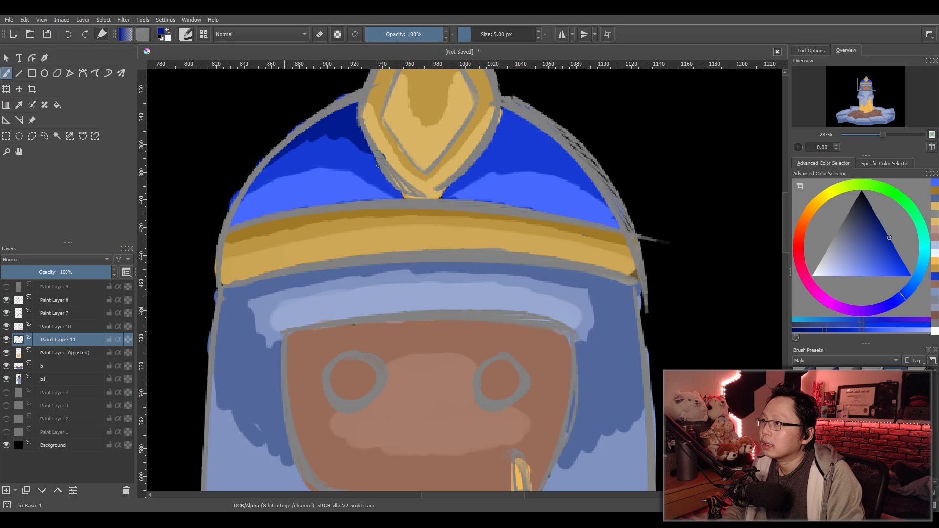
left_click_drag(335, 135, 304, 143)
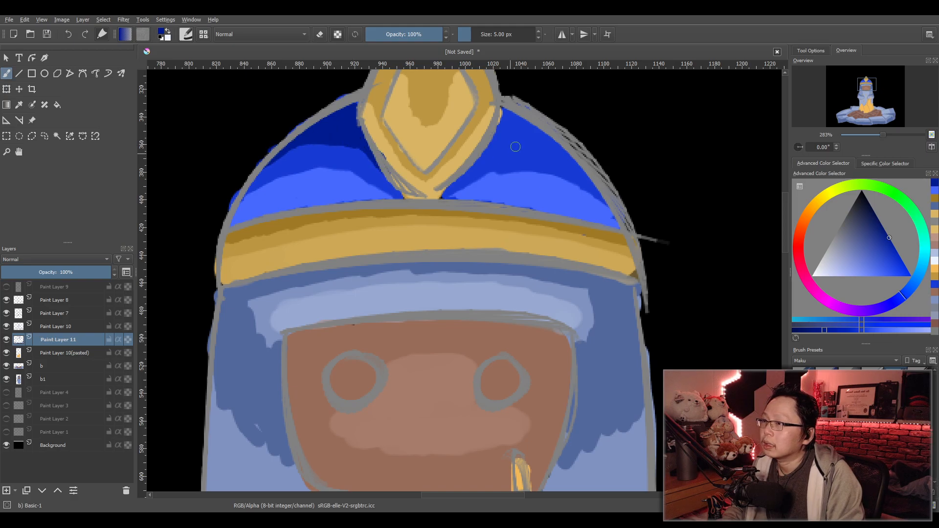
mouse_move(467, 169)
left_mouse_down()
mouse_move(507, 116)
mouse_move(493, 146)
mouse_move(573, 159)
left_mouse_up()
mouse_move(495, 146)
left_mouse_down()
mouse_move(555, 141)
mouse_move(510, 114)
left_mouse_up()
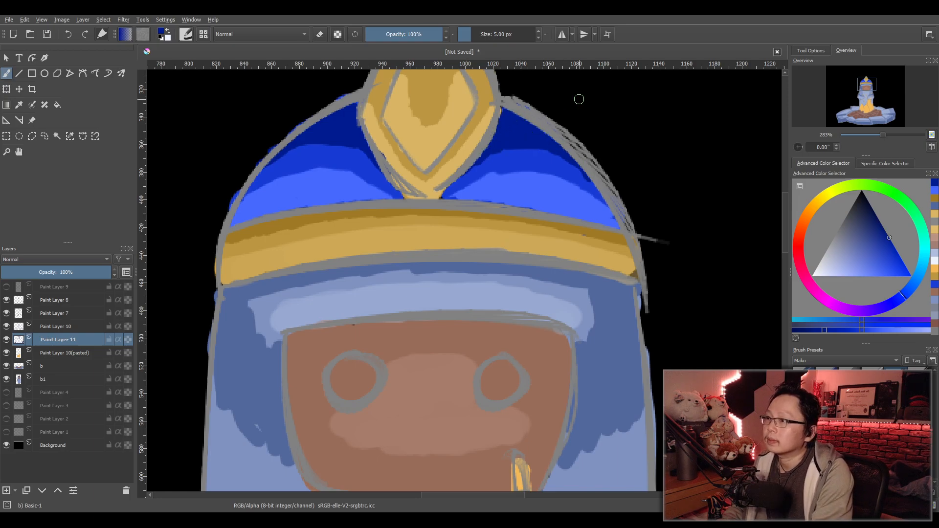
Sample the hat ornament's gold, adjust its shade, and brush it over the frame's upper left side at 20 px.
scroll(535, 182, "up", 3)
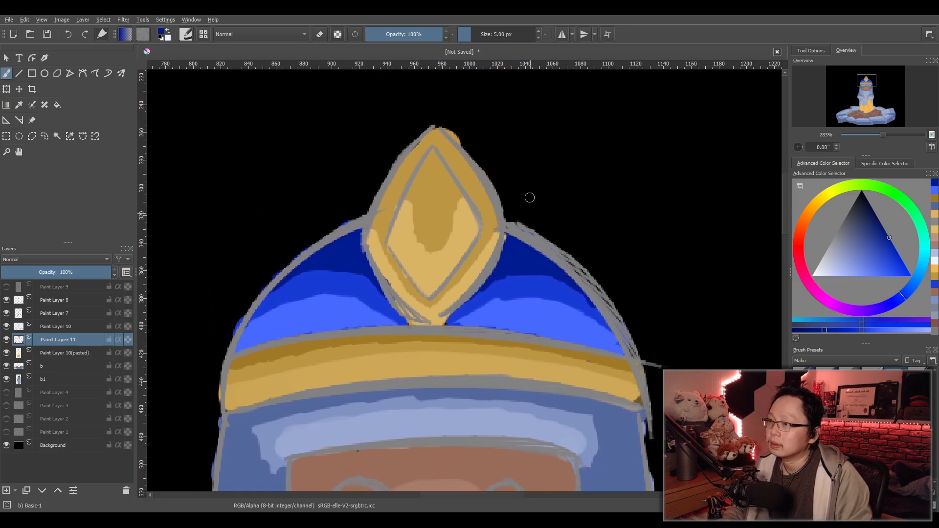
key("p")
left_click(442, 269)
left_click(843, 330)
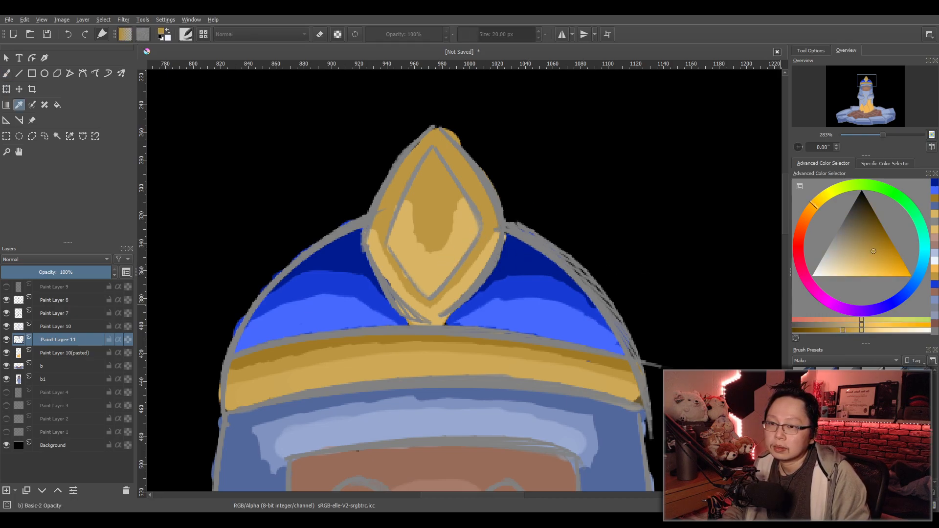
key("b")
left_click_drag(396, 195, 407, 176)
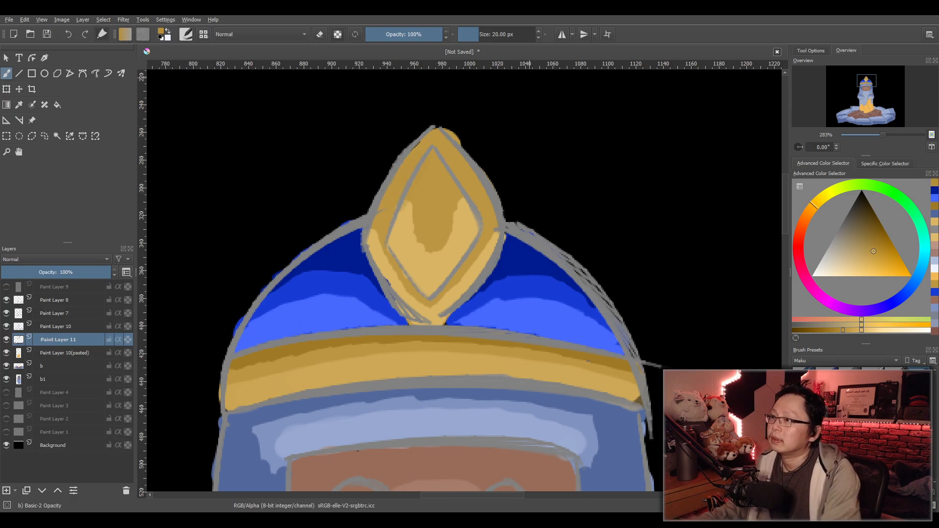
Shade the ornament's upper frame and the top of its inner diamond in progressively darker gold with a 10 px brush.
left_click(496, 34)
type("10")
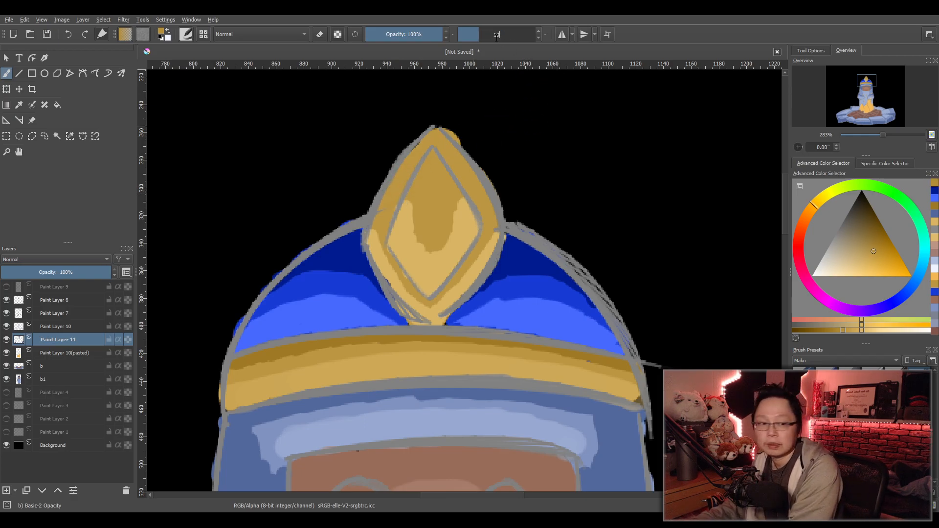
key("Return")
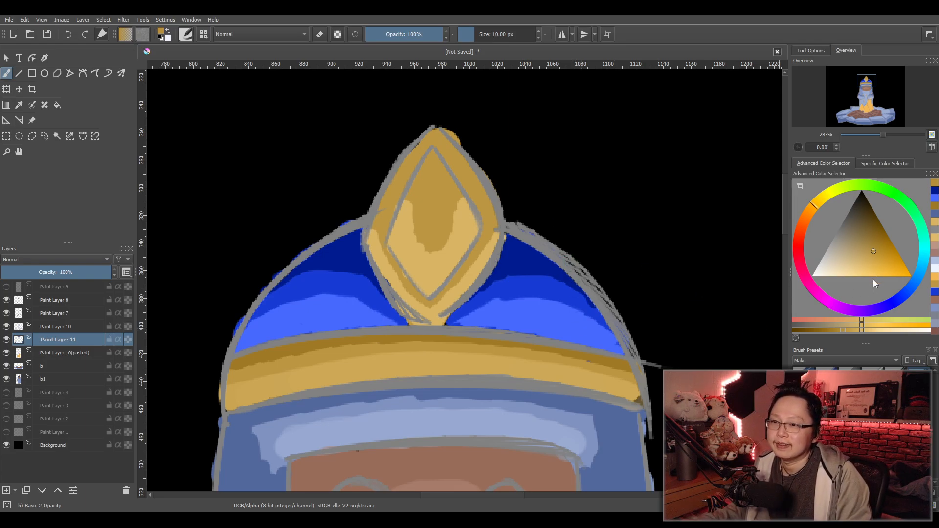
left_click_drag(840, 331, 838, 332)
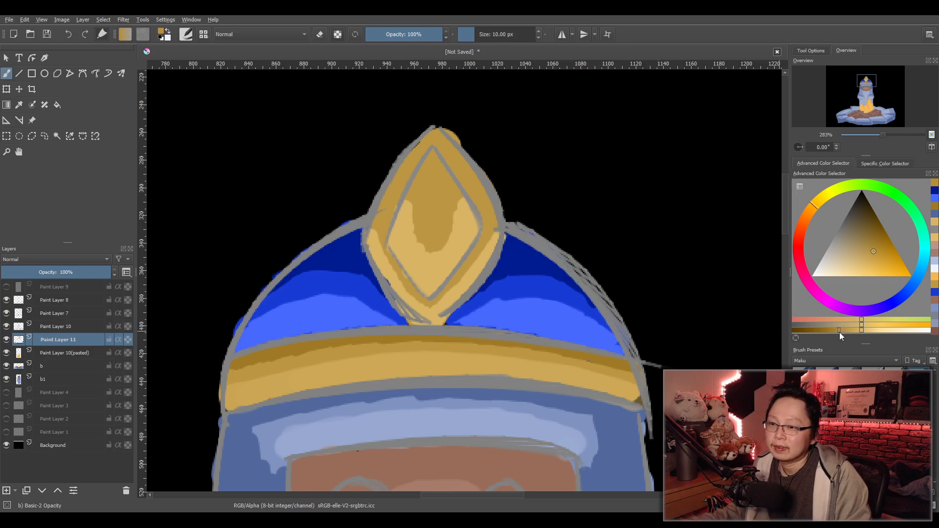
left_click_drag(394, 206, 413, 163)
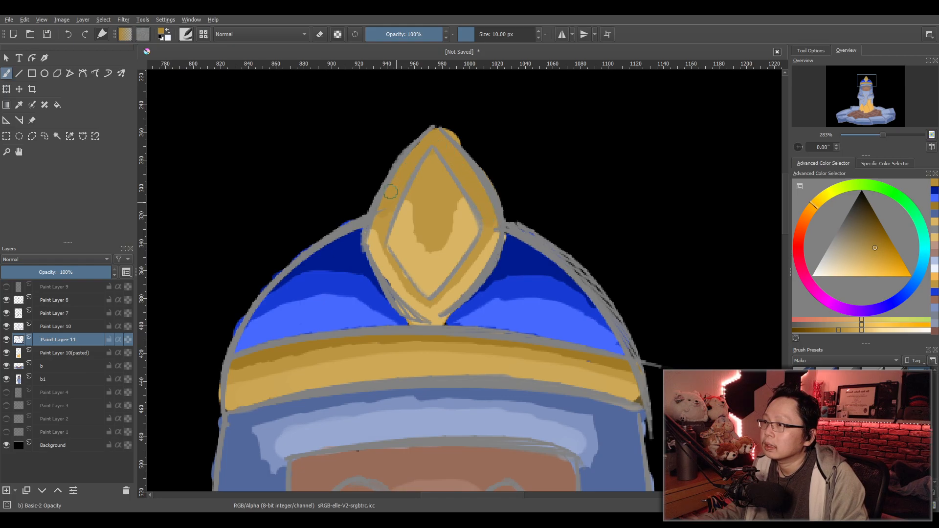
left_click_drag(387, 212, 396, 200)
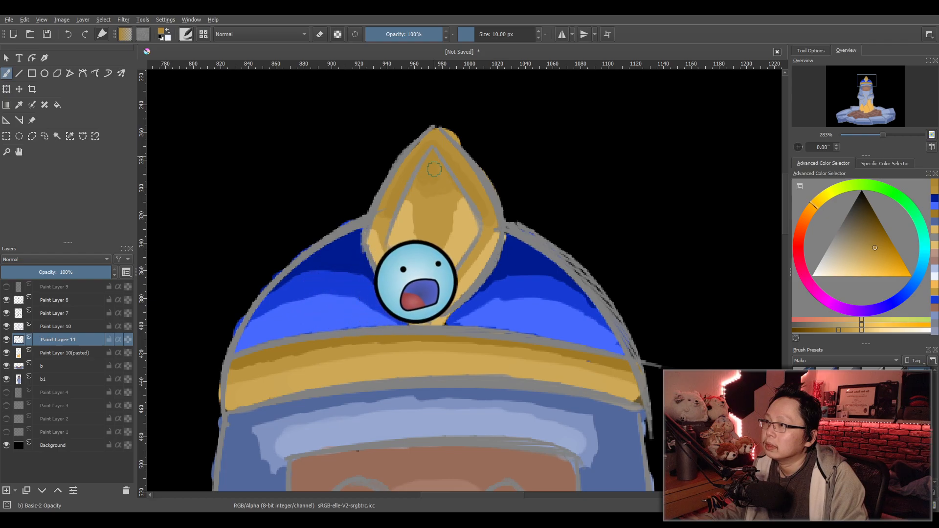
left_click(827, 330)
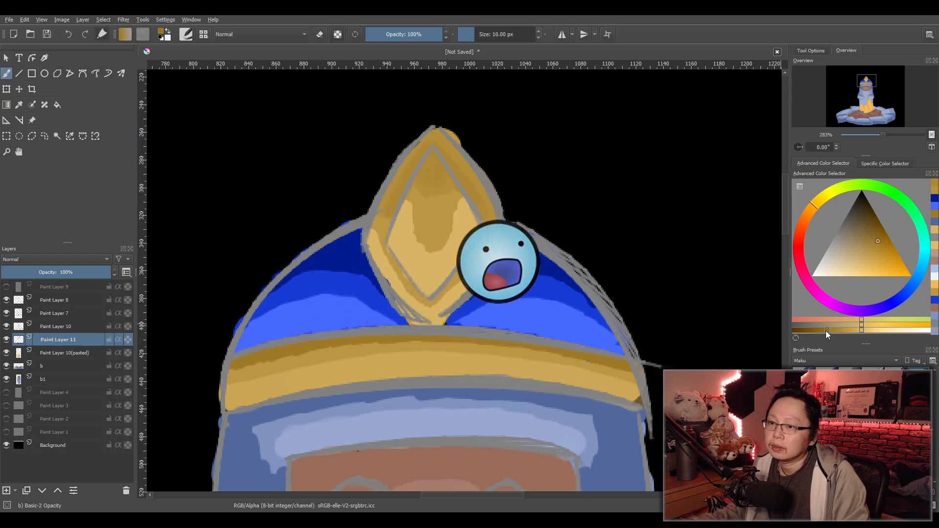
mouse_move(430, 161)
left_mouse_down()
mouse_move(443, 175)
mouse_move(433, 158)
left_mouse_up()
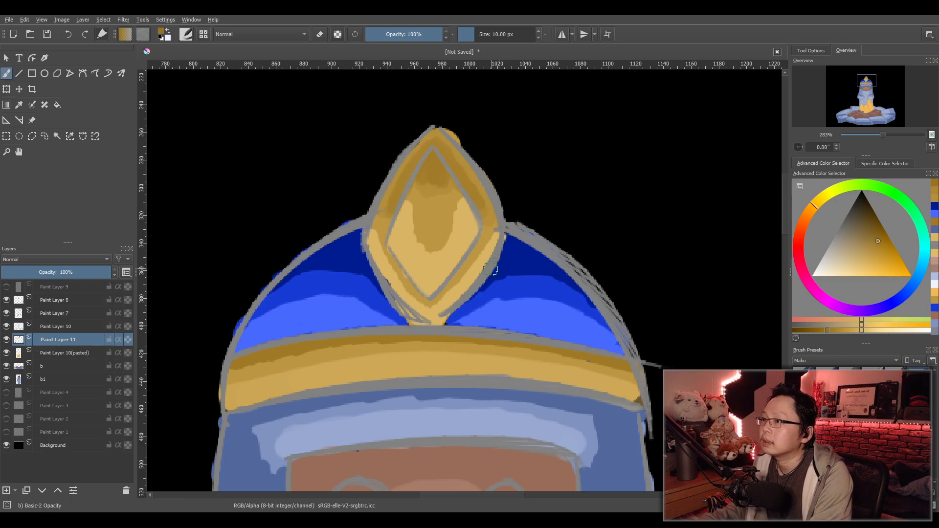
Examine the shading on the figure, fire and stone ring, both up close and across the whole painting.
scroll(487, 267, "down", 3)
scroll(518, 317, "up", 1)
left_click_drag(508, 439, 530, 246)
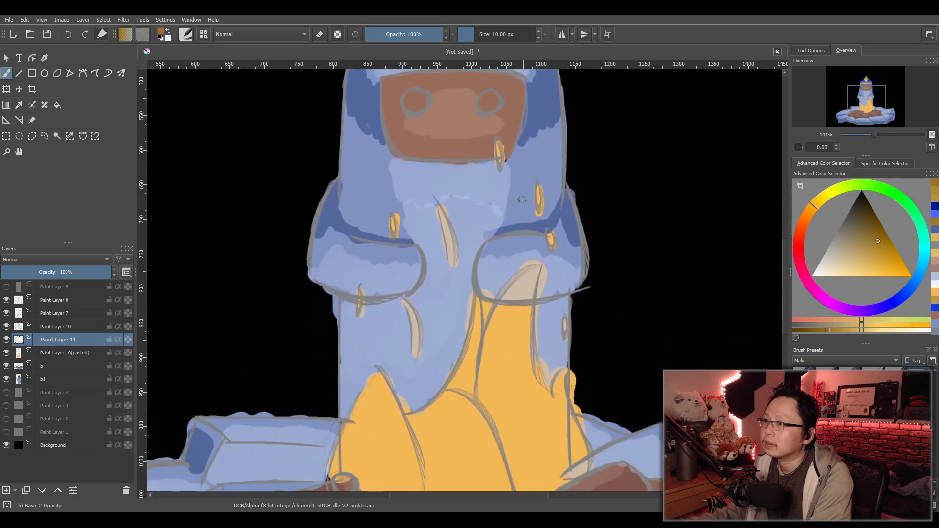
scroll(529, 246, "down", 3)
left_click_drag(537, 356, 523, 284)
scroll(522, 283, "up", 2)
left_click_drag(520, 220, 520, 320)
scroll(518, 321, "down", 1)
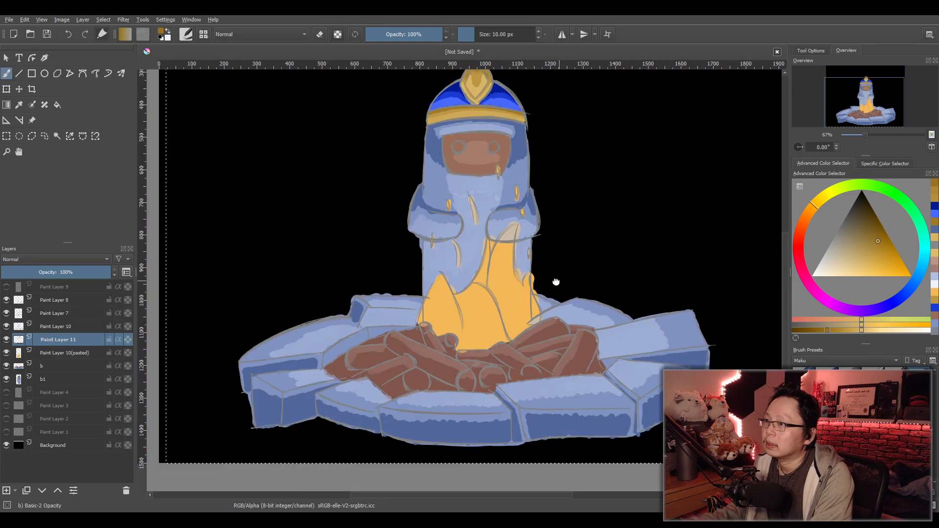
left_click_drag(555, 281, 536, 285)
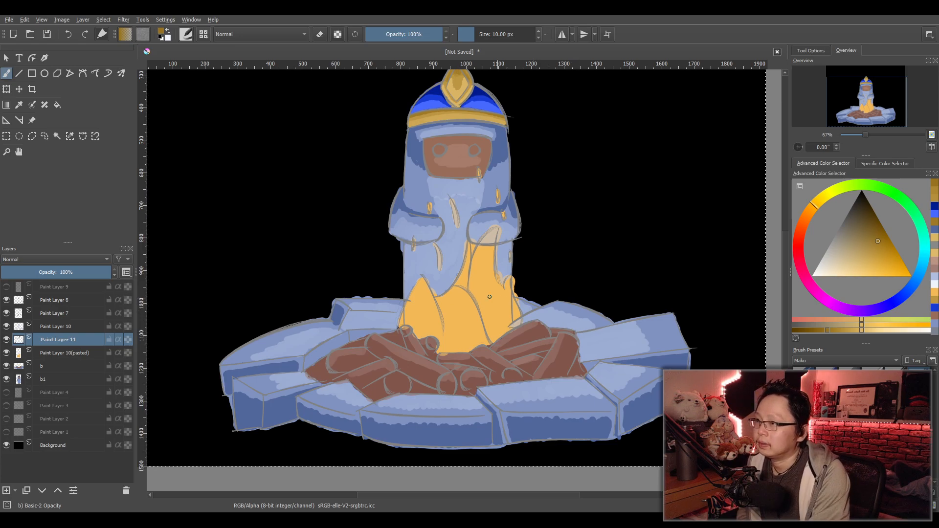
left_click_drag(476, 180, 478, 260)
scroll(477, 260, "up", 1)
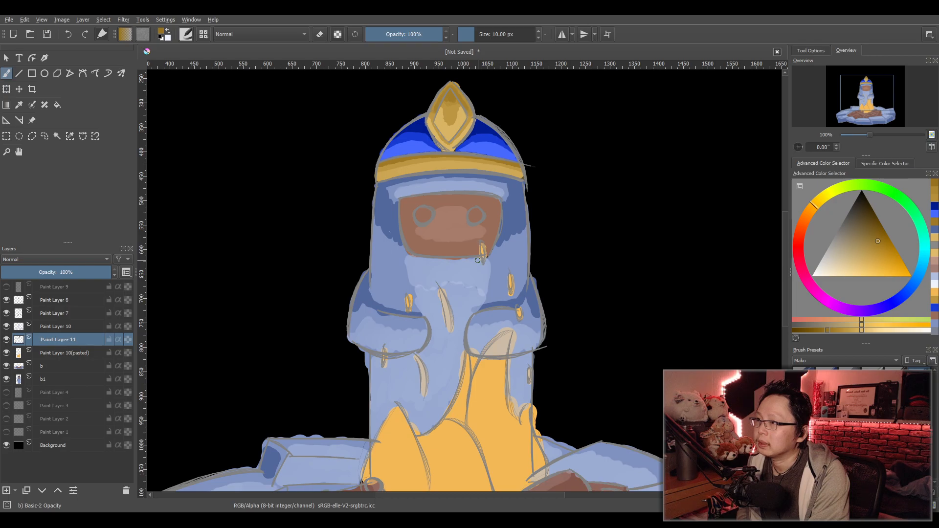
scroll(477, 260, "down", 1)
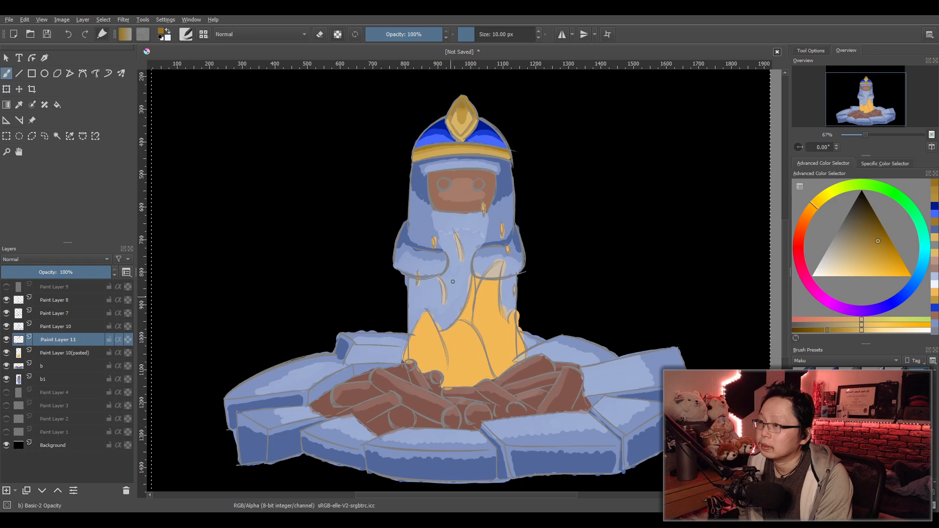
Sample the face's brown and set a darker shade of it for the 10 px brush.
scroll(452, 288, "up", 4)
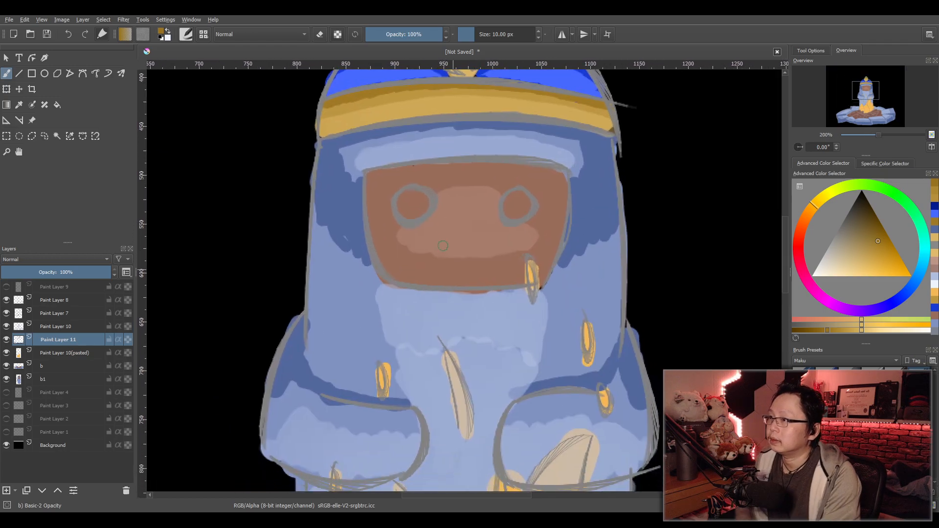
key("p")
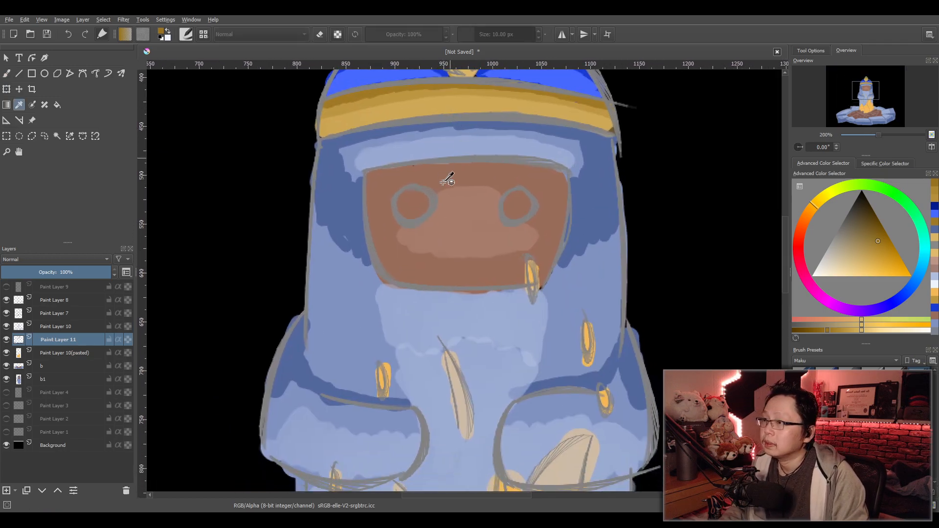
left_click(488, 175)
key("b")
left_click(846, 330)
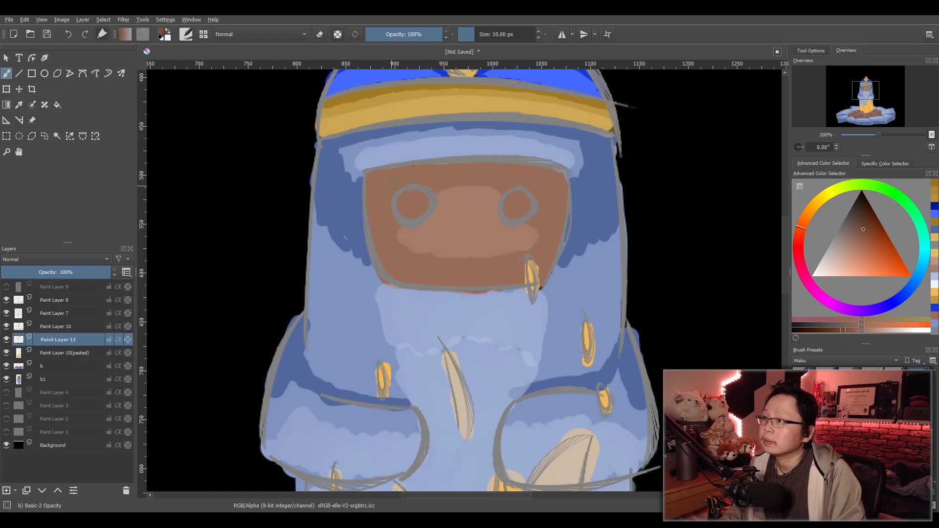
mouse_move(380, 179)
left_mouse_down()
mouse_move(536, 170)
mouse_move(561, 174)
mouse_move(563, 202)
mouse_move(551, 174)
mouse_move(516, 169)
left_mouse_up()
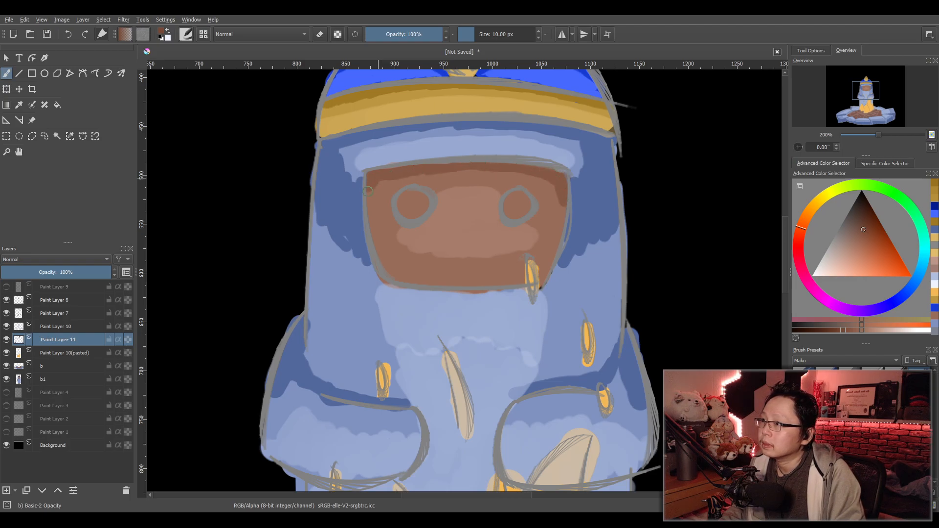
mouse_move(388, 274)
left_mouse_down()
mouse_move(519, 280)
mouse_move(553, 256)
mouse_move(562, 211)
mouse_move(548, 259)
left_mouse_up()
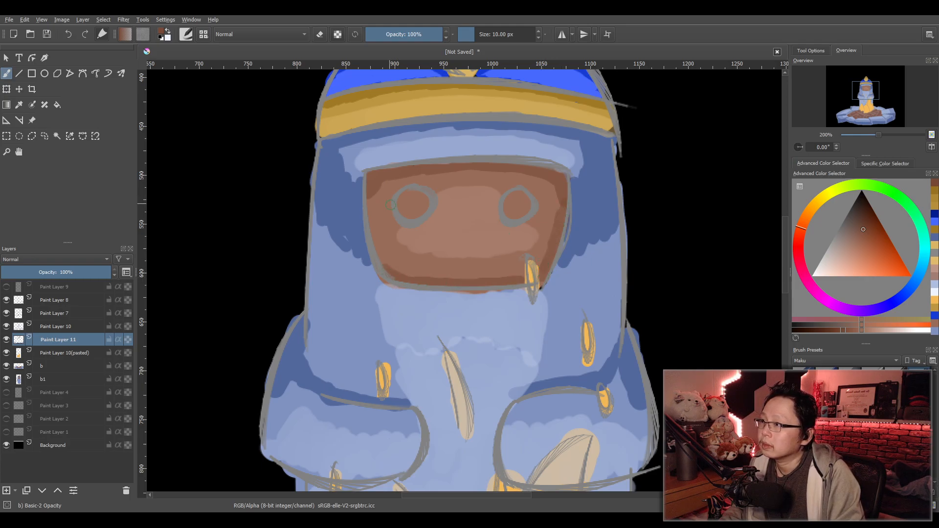
key("ctrl+z")
key("ctrl+z")
key("ctrl+z")
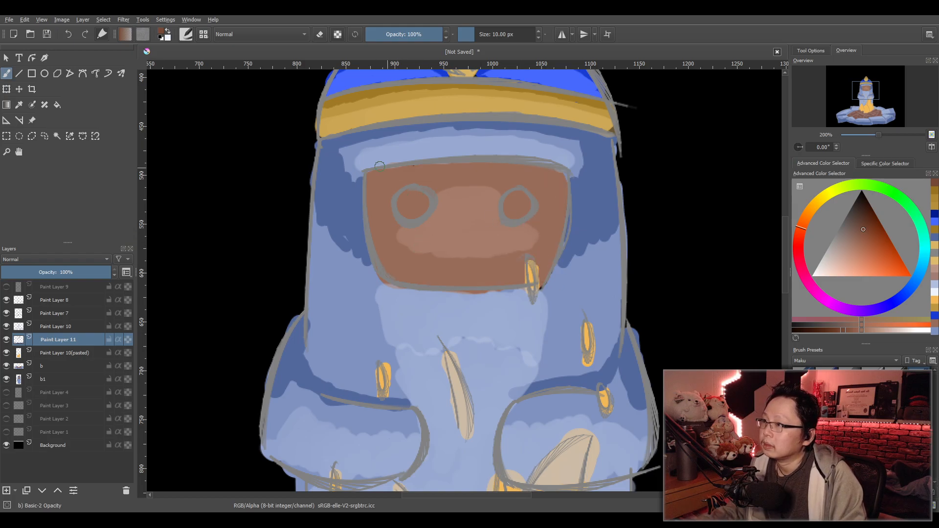
Shade around the inside edge of the face in dark brown, thickening the shadow in both upper corners.
mouse_move(370, 172)
left_mouse_down()
mouse_move(382, 259)
mouse_move(405, 280)
mouse_move(433, 284)
mouse_move(535, 280)
mouse_move(555, 246)
mouse_move(561, 174)
mouse_move(530, 164)
mouse_move(429, 163)
mouse_move(371, 179)
mouse_move(452, 164)
mouse_move(562, 176)
left_mouse_up()
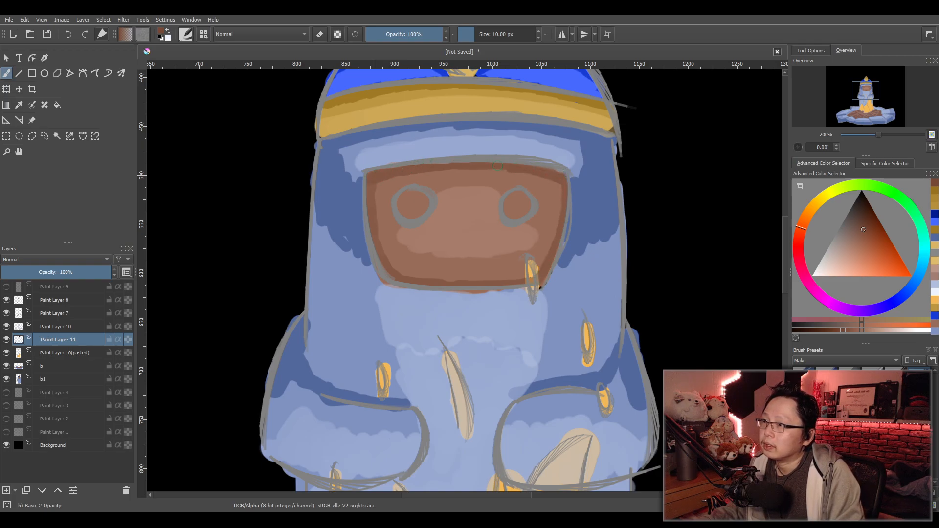
left_click_drag(401, 174, 374, 183)
left_click_drag(494, 172, 552, 181)
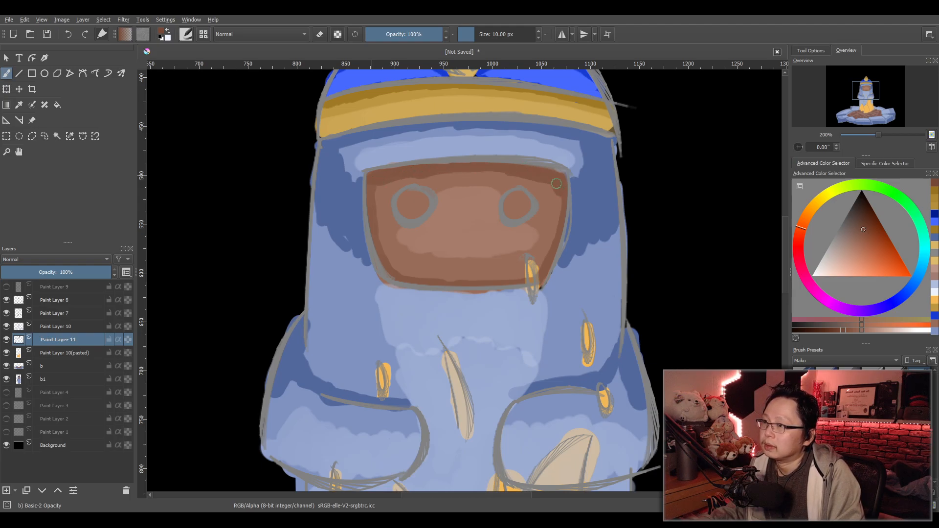
Brush dark brown shadows onto the undersides and gaps of the logs on the fire's left side.
scroll(544, 172, "down", 2)
left_click_drag(543, 254, 527, 120)
scroll(517, 275, "up", 2)
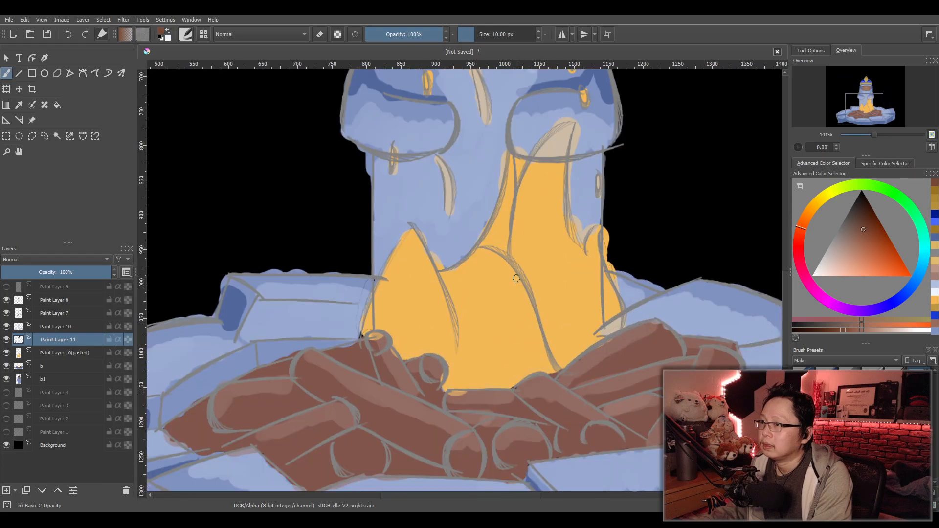
scroll(346, 279, "up", 1)
left_click_drag(228, 424, 490, 252)
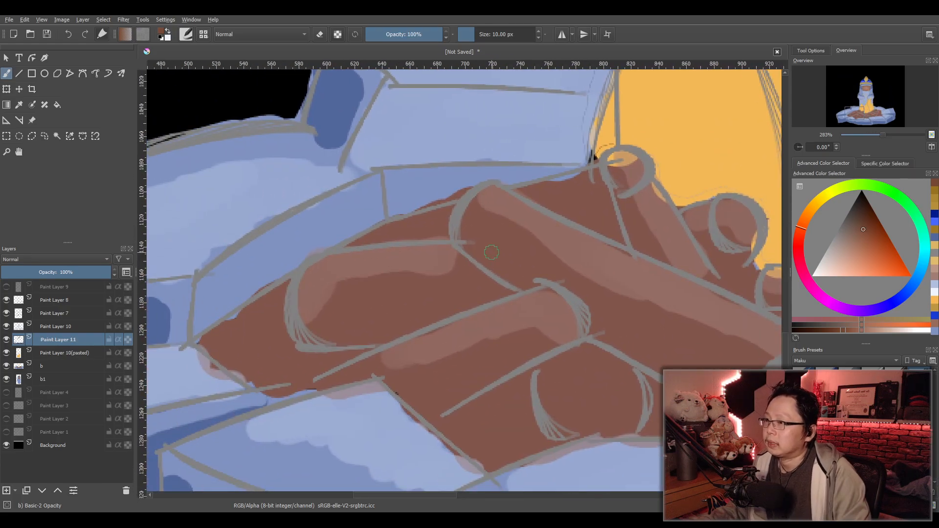
mouse_move(333, 338)
left_mouse_down()
mouse_move(401, 331)
mouse_move(504, 294)
mouse_move(389, 325)
mouse_move(474, 301)
mouse_move(481, 281)
left_mouse_up()
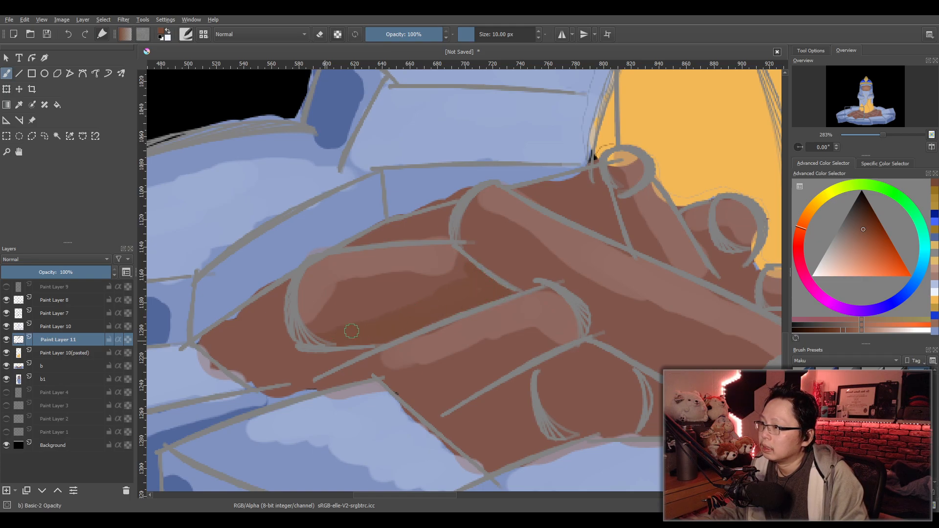
mouse_move(278, 302)
left_mouse_down()
mouse_move(225, 335)
mouse_move(276, 309)
mouse_move(260, 336)
mouse_move(264, 345)
mouse_move(283, 339)
mouse_move(277, 356)
mouse_move(340, 359)
mouse_move(279, 362)
mouse_move(339, 354)
mouse_move(344, 384)
mouse_move(362, 375)
mouse_move(424, 389)
mouse_move(428, 403)
mouse_move(506, 370)
mouse_move(441, 406)
mouse_move(421, 397)
mouse_move(521, 358)
mouse_move(482, 379)
mouse_move(499, 421)
mouse_move(534, 374)
mouse_move(517, 378)
mouse_move(472, 437)
mouse_move(525, 418)
mouse_move(527, 457)
left_mouse_up()
mouse_move(545, 365)
left_mouse_down()
mouse_move(553, 404)
mouse_move(583, 429)
mouse_move(555, 403)
mouse_move(631, 420)
mouse_move(635, 393)
mouse_move(619, 417)
mouse_move(592, 414)
mouse_move(637, 385)
mouse_move(591, 355)
mouse_move(577, 361)
mouse_move(572, 392)
mouse_move(602, 369)
mouse_move(609, 395)
mouse_move(592, 375)
mouse_move(551, 367)
mouse_move(586, 386)
mouse_move(552, 372)
mouse_move(547, 380)
mouse_move(545, 371)
mouse_move(561, 407)
mouse_move(585, 423)
mouse_move(618, 426)
mouse_move(556, 399)
mouse_move(605, 418)
left_mouse_up()
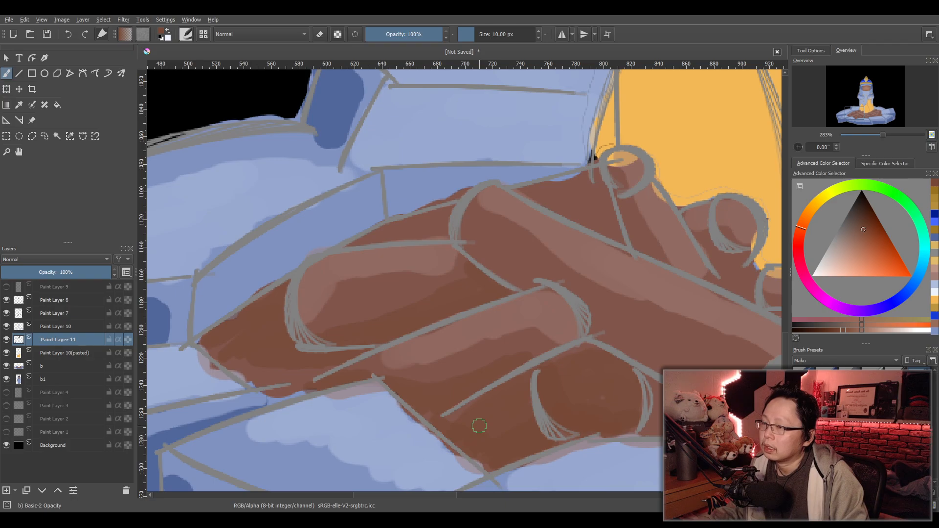
Continue the dark brown shadows across the middle and right-hand logs of the campfire.
scroll(651, 410, "down", 1)
left_click_drag(651, 410, 418, 371)
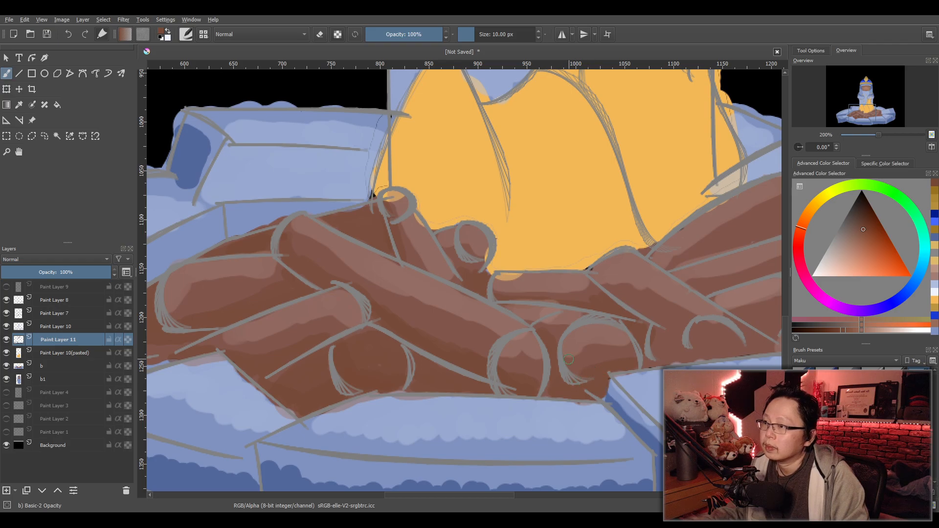
left_click_drag(754, 324, 412, 339)
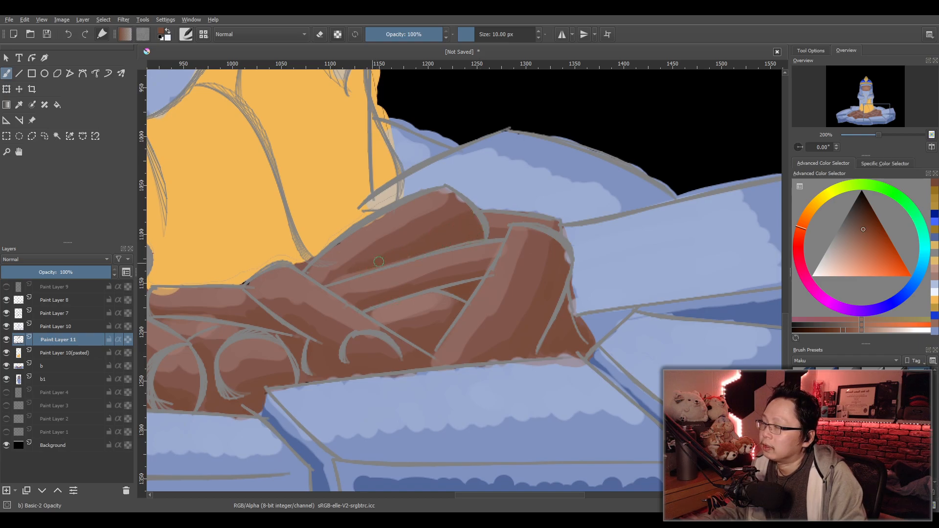
Examine the shaded logs, flames and robed figure up close and across the whole painting.
scroll(526, 156, "down", 4)
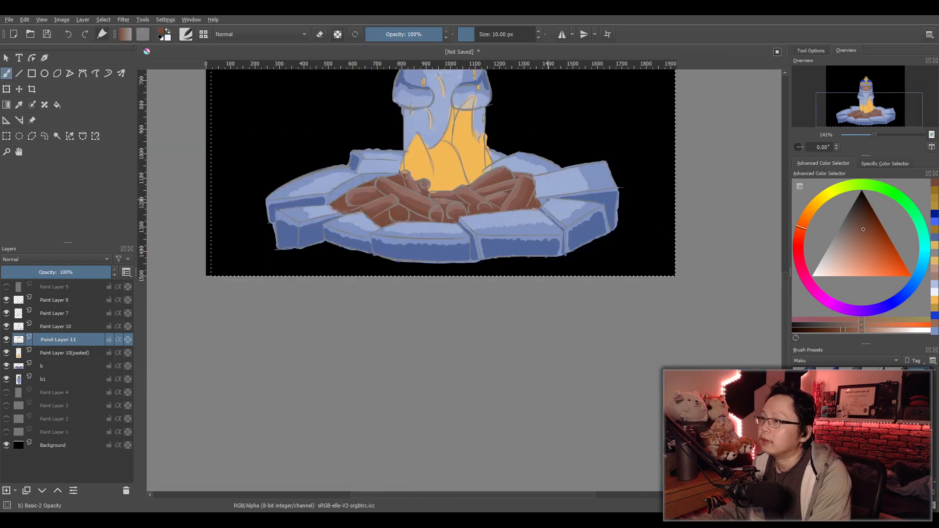
left_click_drag(547, 200, 598, 316)
scroll(621, 342, "up", 2)
scroll(631, 264, "down", 2)
left_click_drag(579, 282, 575, 363)
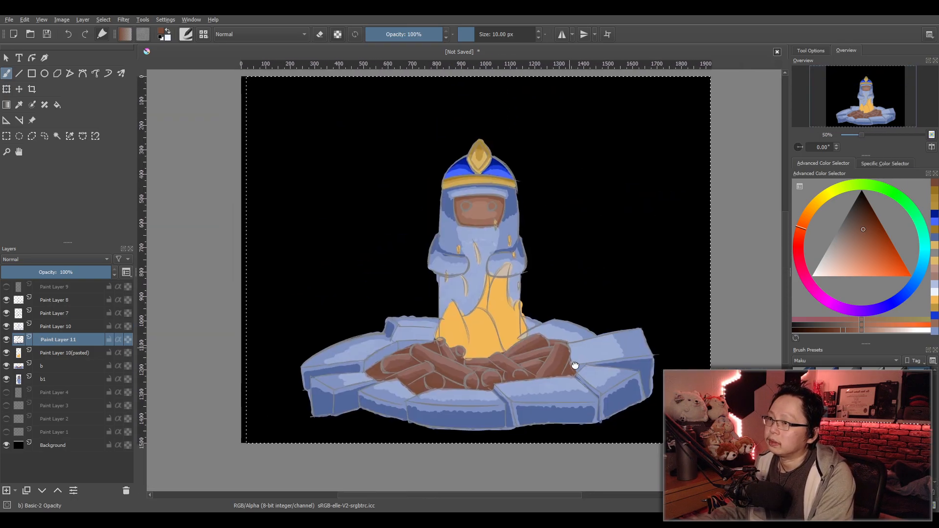
scroll(558, 330, "up", 1)
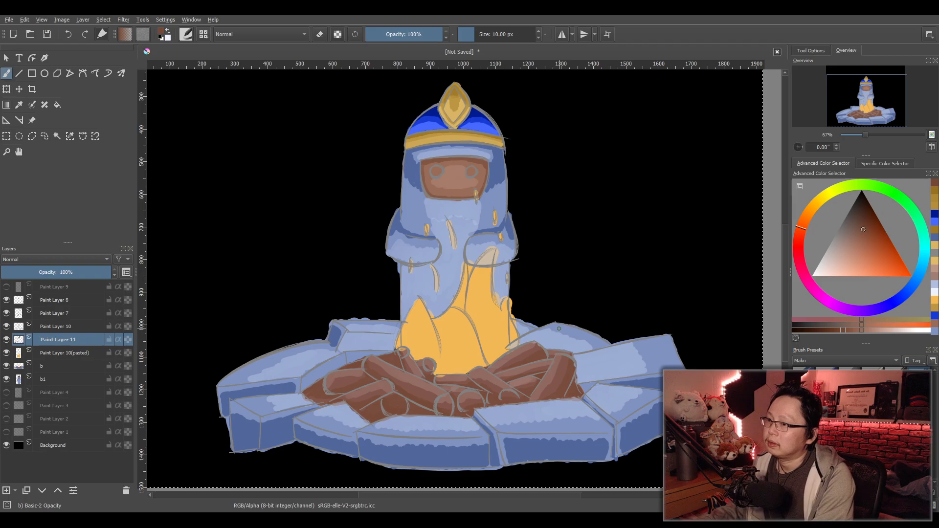
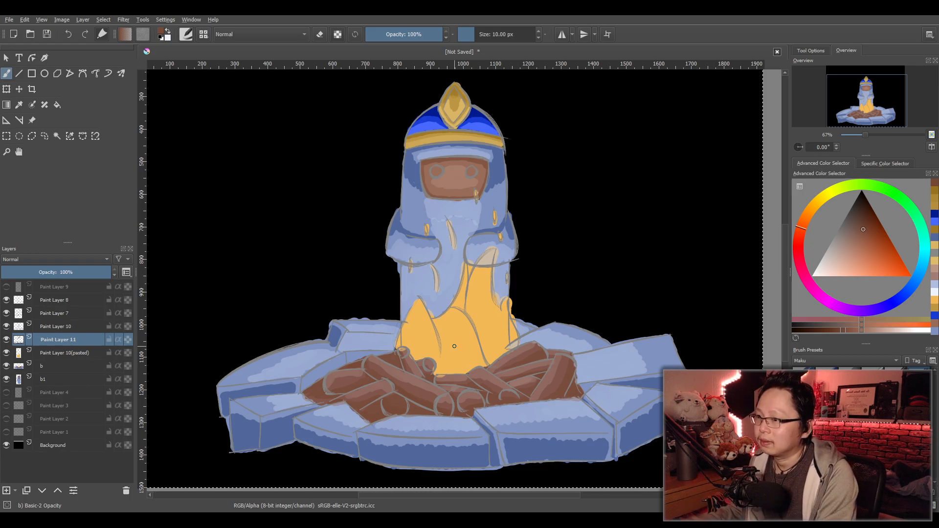
scroll(460, 348, "up", 1, "ctrl")
scroll(461, 348, "down", 3)
scroll(453, 345, "up", 2)
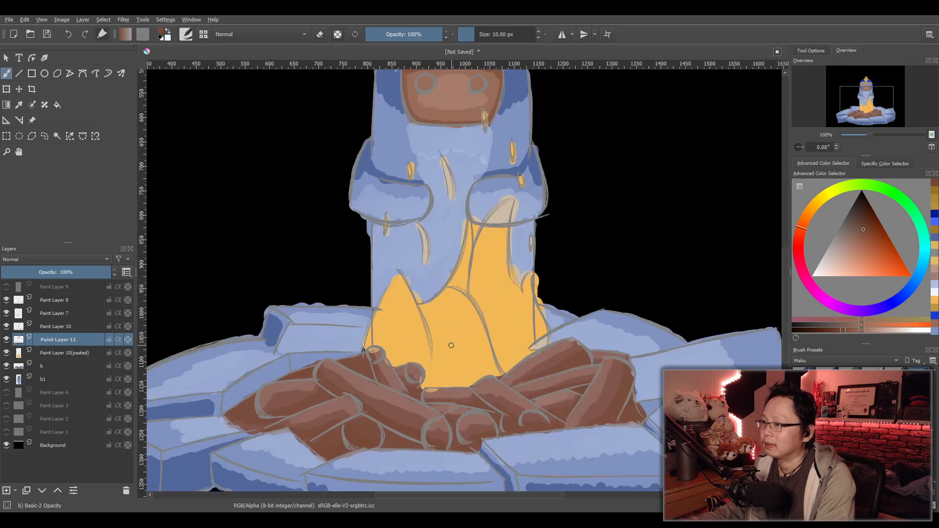
scroll(451, 345, "down", 1)
scroll(463, 392, "up", 1)
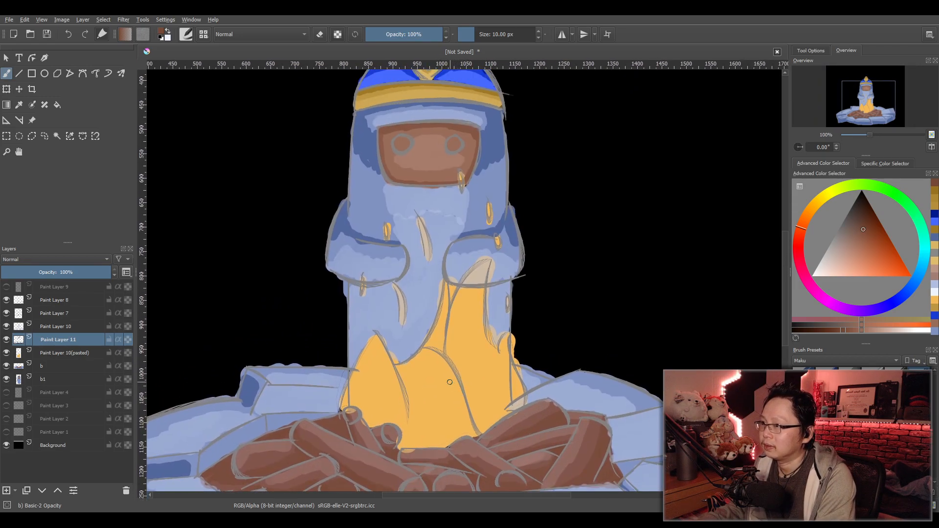
scroll(444, 365, "down", 1)
scroll(455, 365, "up", 1)
scroll(452, 343, "down", 2)
scroll(446, 348, "up", 2)
scroll(445, 348, "down", 2)
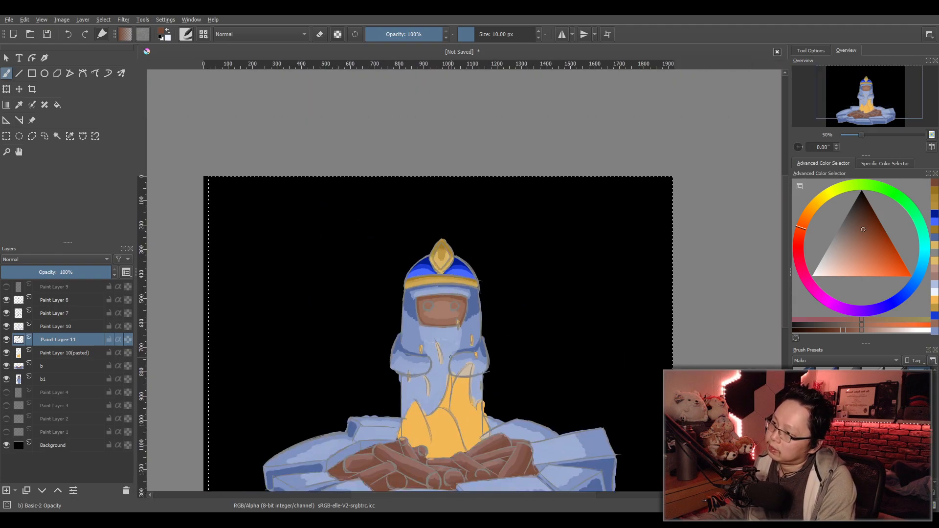
scroll(451, 358, "up", 2)
scroll(462, 356, "down", 2)
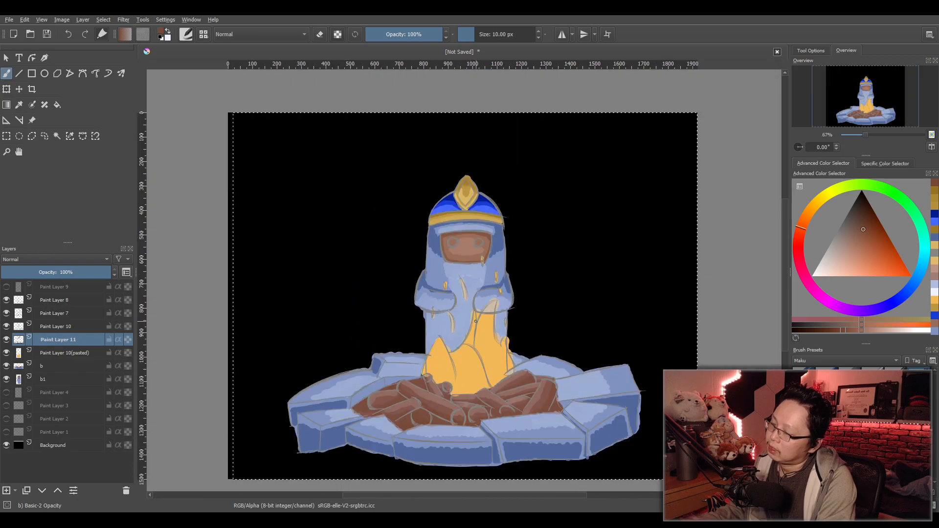
Sample the stones' dark blue and shade the inner face of the left ring stones along the logs.
scroll(464, 356, "up", 4)
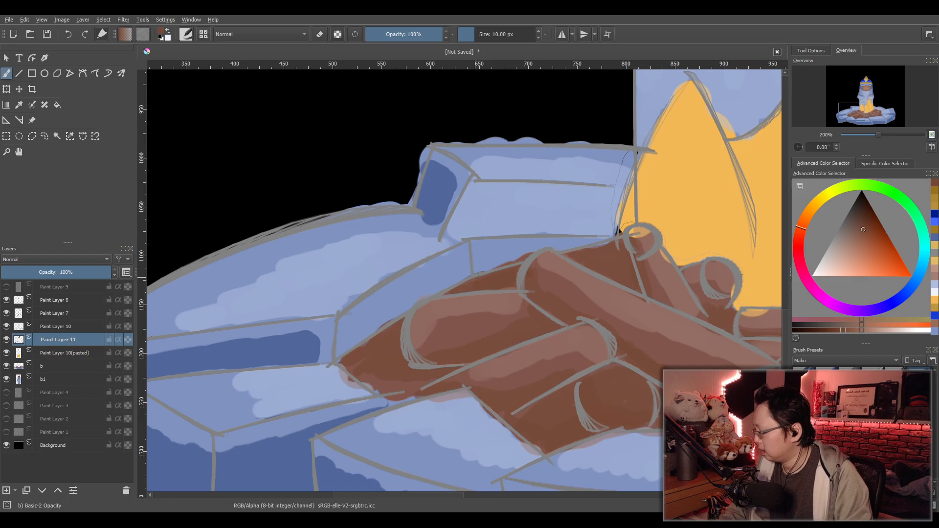
left_click(295, 344, "ctrl")
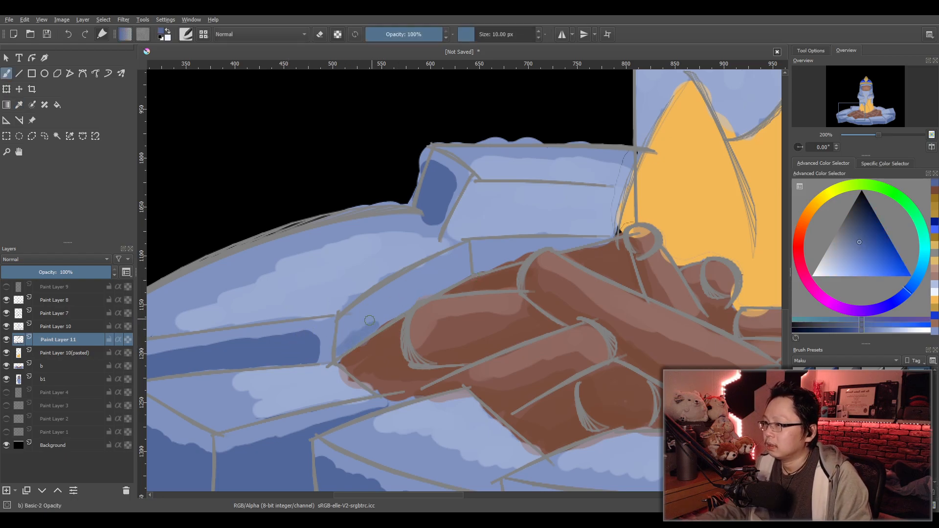
left_click_drag(364, 330, 465, 270)
mouse_move(372, 316)
left_mouse_down()
mouse_move(449, 277)
mouse_move(355, 336)
mouse_move(370, 315)
mouse_move(453, 274)
mouse_move(399, 307)
left_mouse_up()
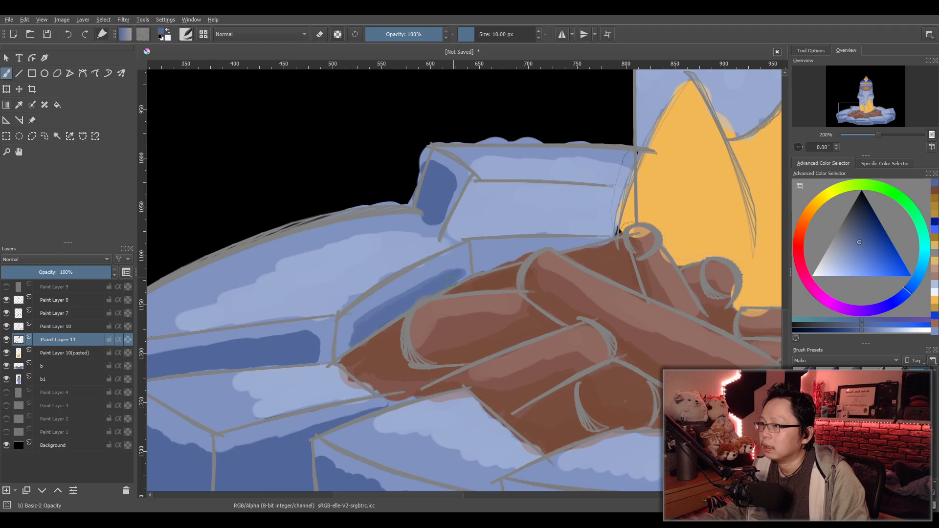
mouse_move(510, 256)
left_mouse_down()
mouse_move(577, 244)
mouse_move(493, 253)
mouse_move(486, 265)
mouse_move(484, 256)
mouse_move(563, 244)
mouse_move(514, 255)
mouse_move(536, 251)
left_mouse_up()
key("2")
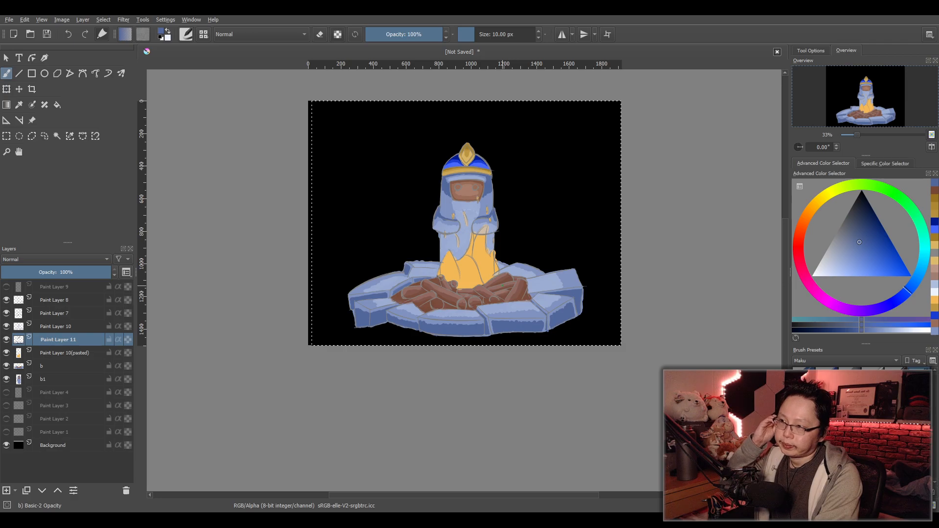
Show Paint Layer 9 to compare the crowned figure sketch with the painted character, and hide it again.
scroll(502, 285, "up", 2)
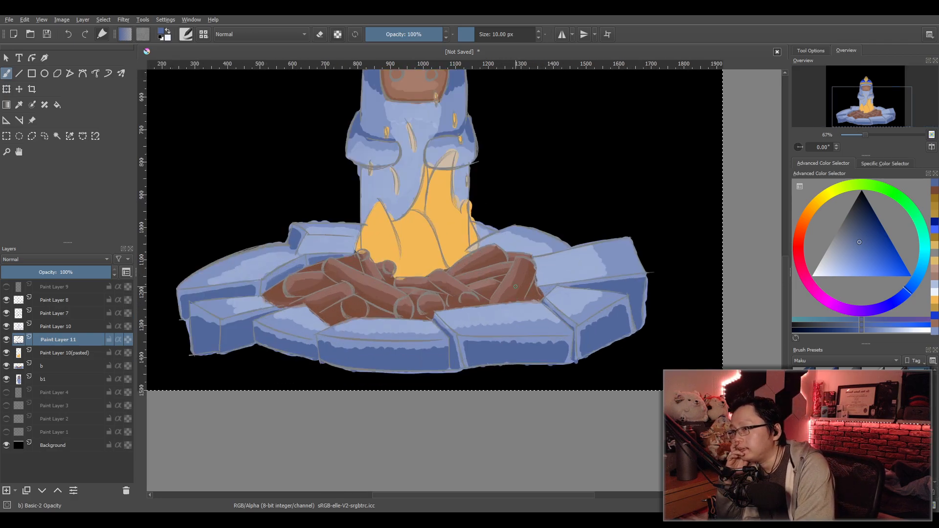
left_click_drag(516, 286, 547, 358)
scroll(546, 358, "down", 1)
scroll(535, 312, "up", 1)
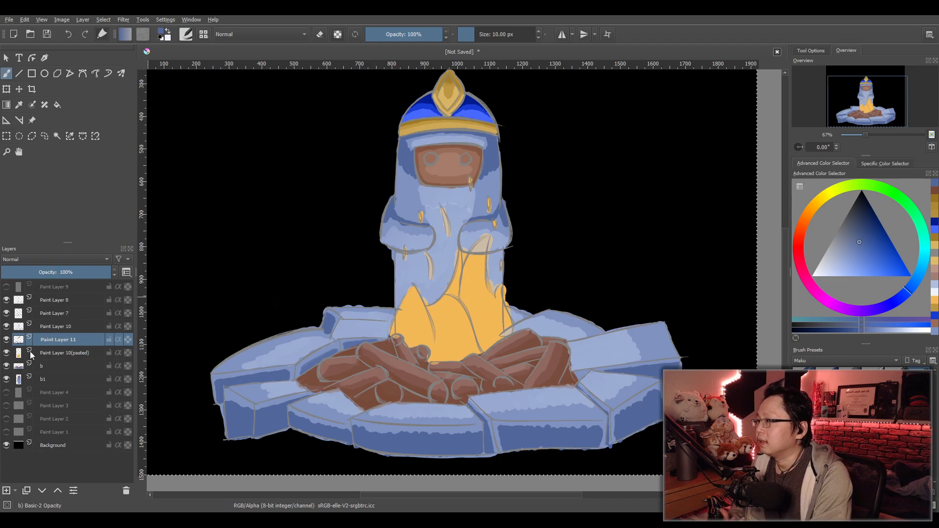
left_click(6, 287)
scroll(559, 300, "up", 3)
scroll(559, 299, "down", 5)
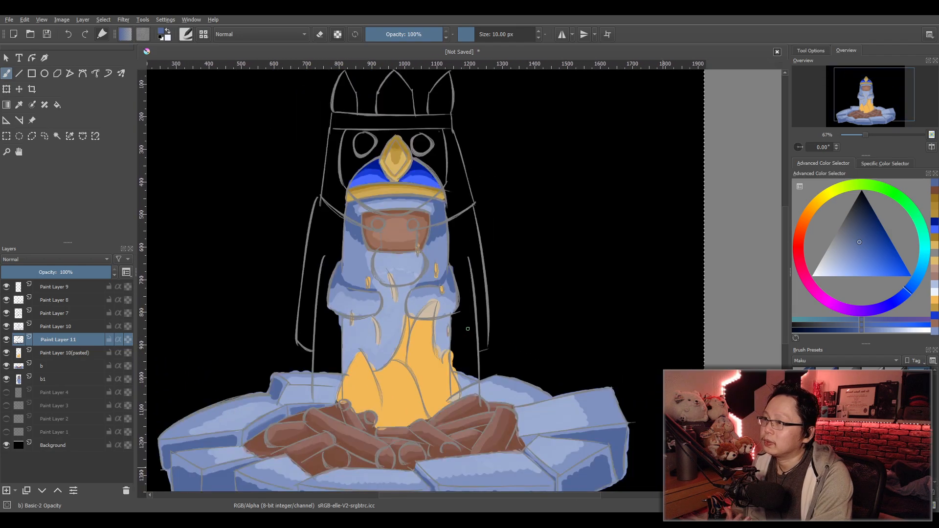
scroll(468, 332, "up", 1)
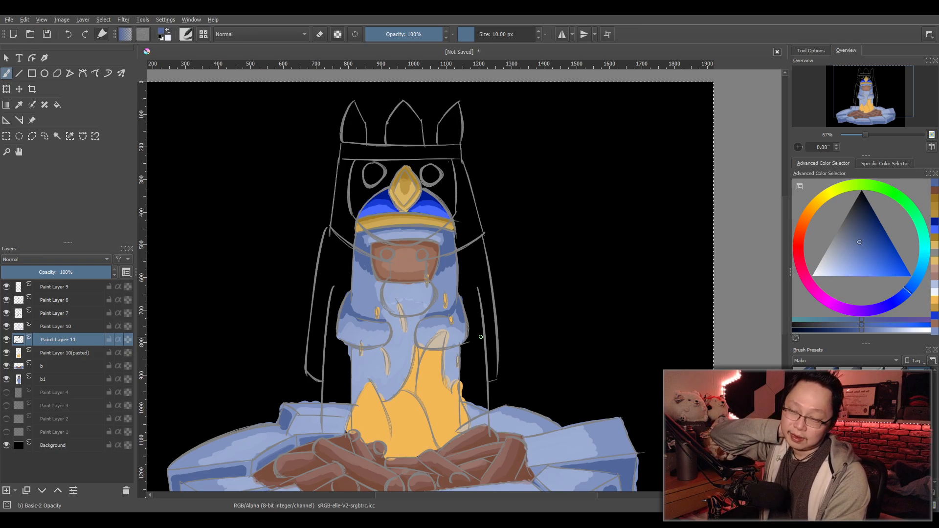
scroll(482, 338, "down", 2)
left_click_drag(489, 398, 486, 348)
scroll(485, 349, "up", 2)
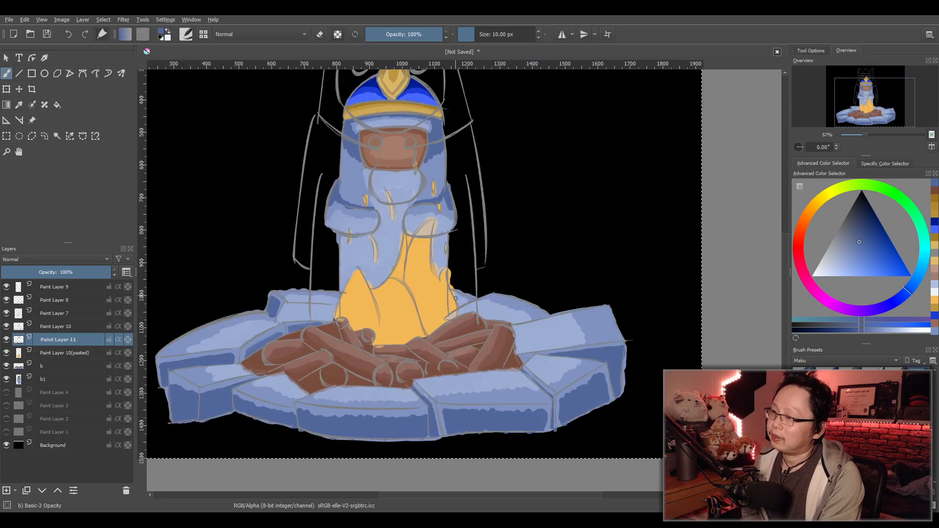
scroll(438, 338, "down", 2)
scroll(433, 350, "up", 1)
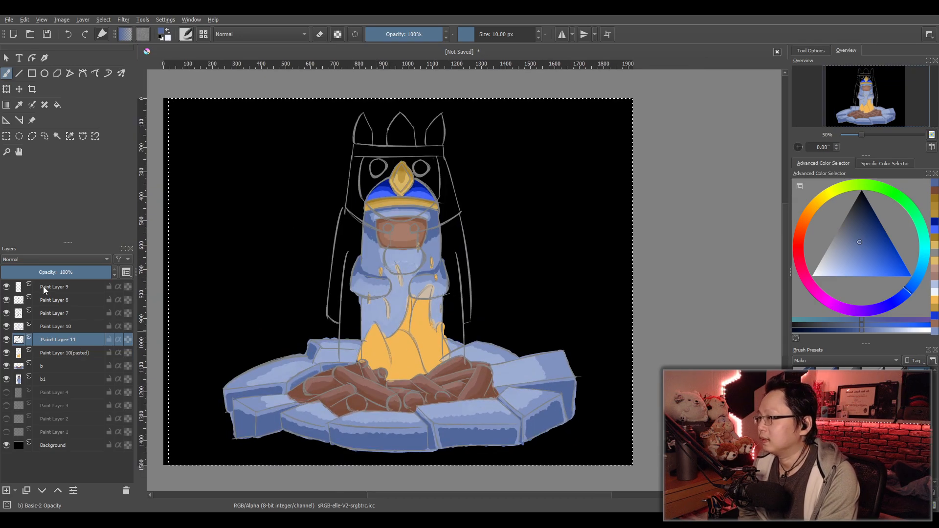
left_click(6, 287)
scroll(412, 341, "up", 1)
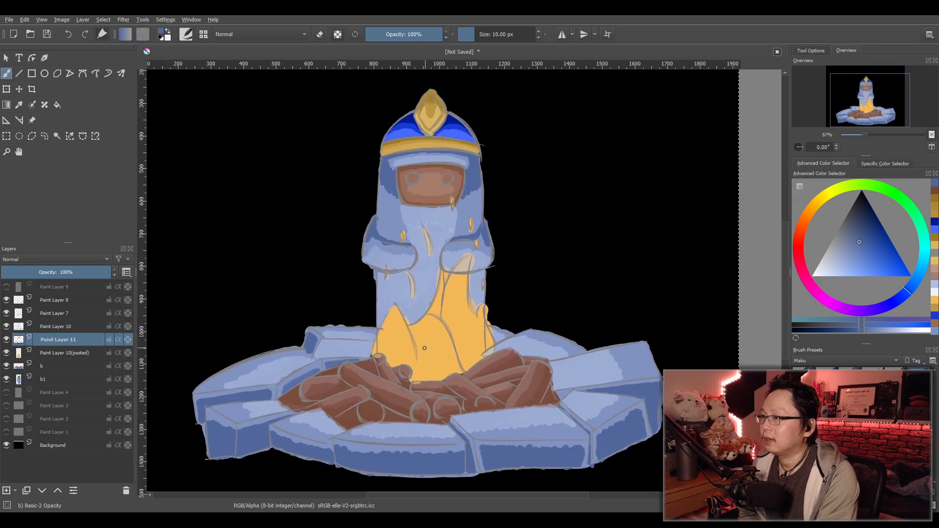
scroll(427, 354, "up", 1)
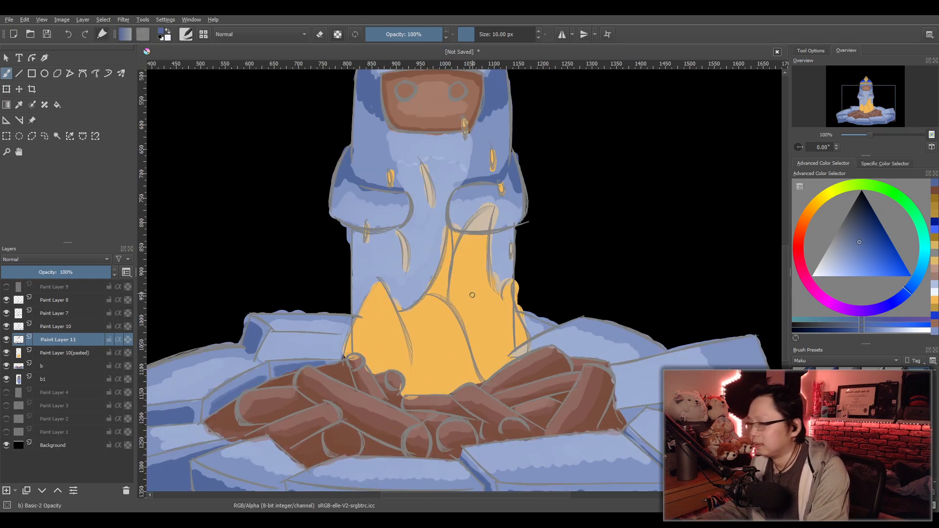
left_click_drag(539, 352, 533, 314)
scroll(524, 327, "up", 1)
scroll(522, 324, "down", 1)
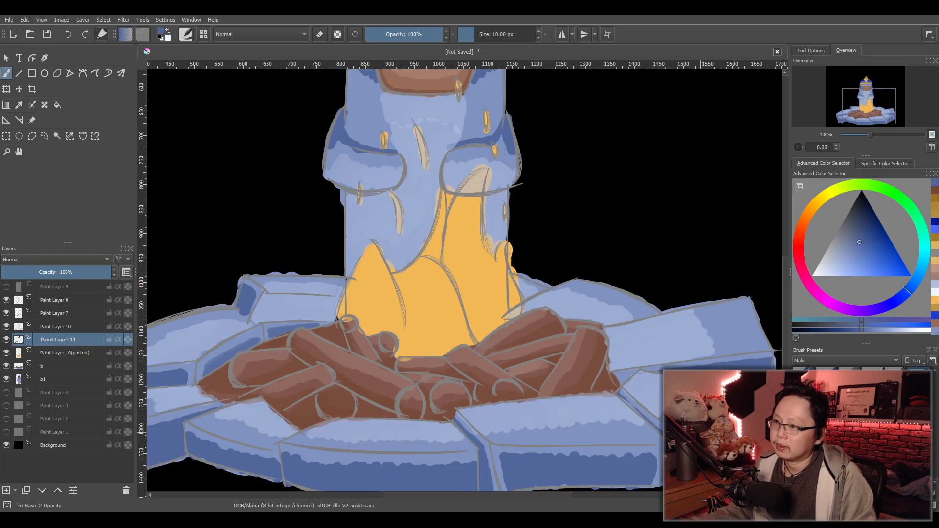
Select the flames' layer, Paint Layer 10(pasted), sample the flames' orange and choose a lighter tint of it.
scroll(445, 252, "down", 3)
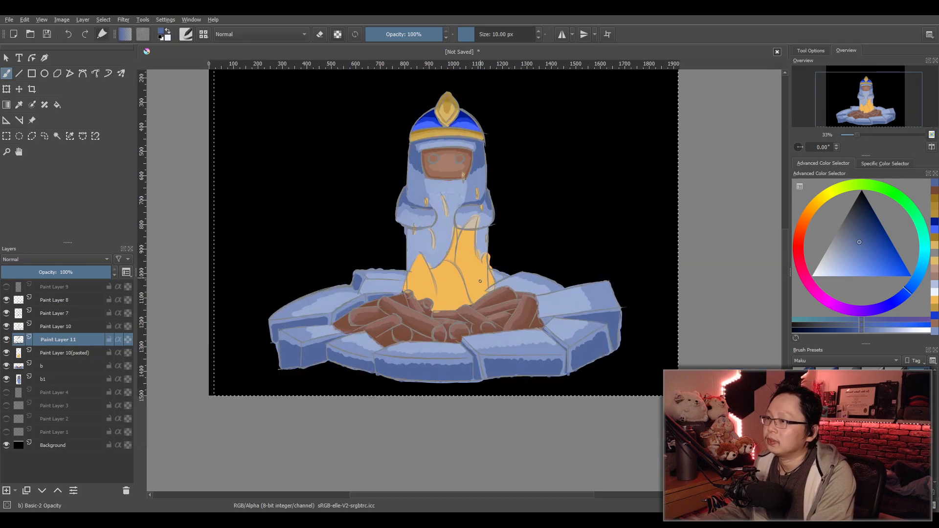
scroll(455, 300, "up", 1)
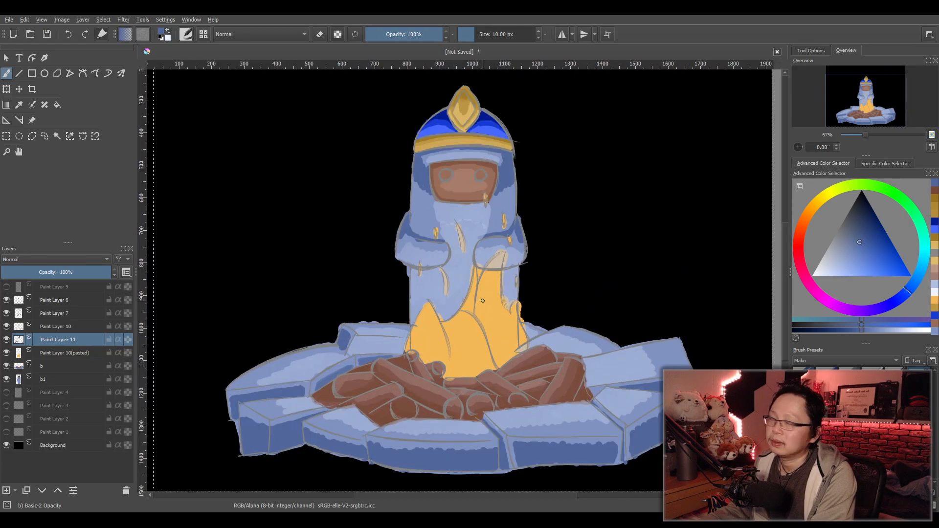
scroll(482, 348, "up", 1)
scroll(483, 348, "up", 1)
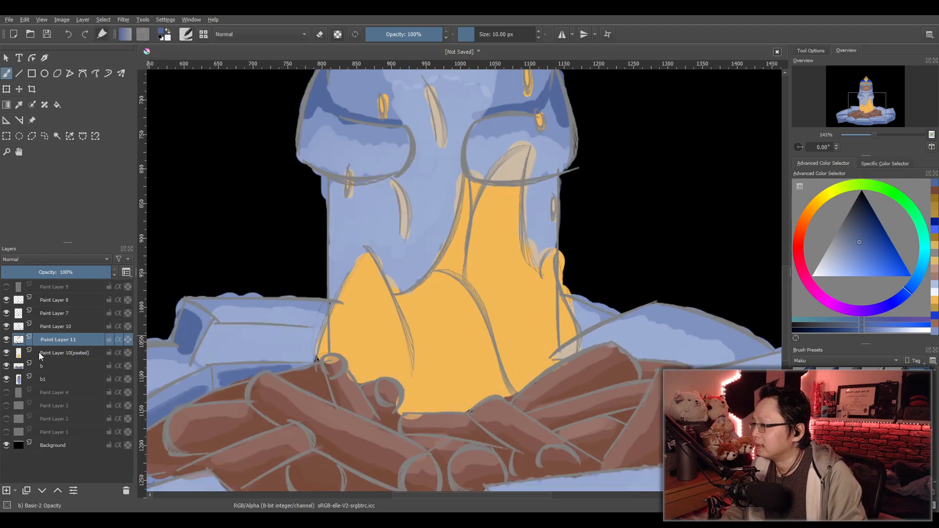
left_click(6, 354)
left_click(5, 354)
left_click(61, 352)
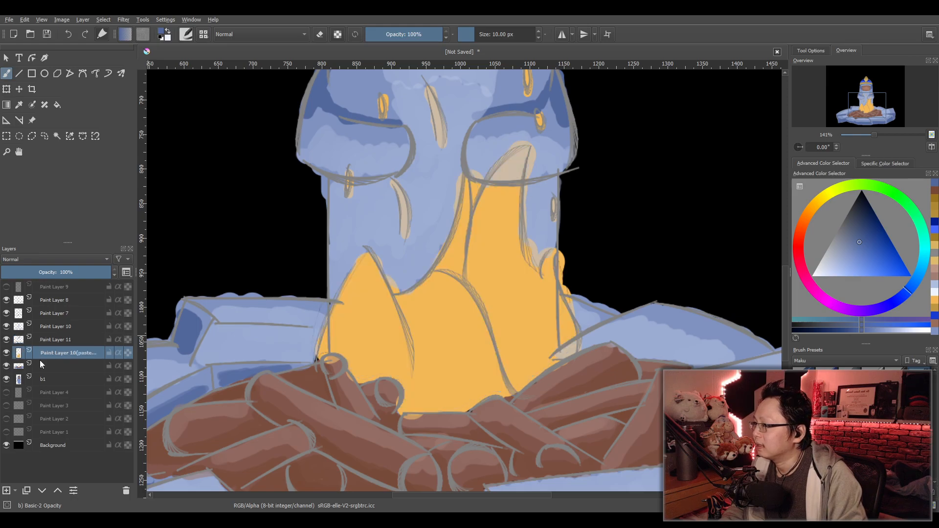
left_click(6, 353)
left_click(5, 353)
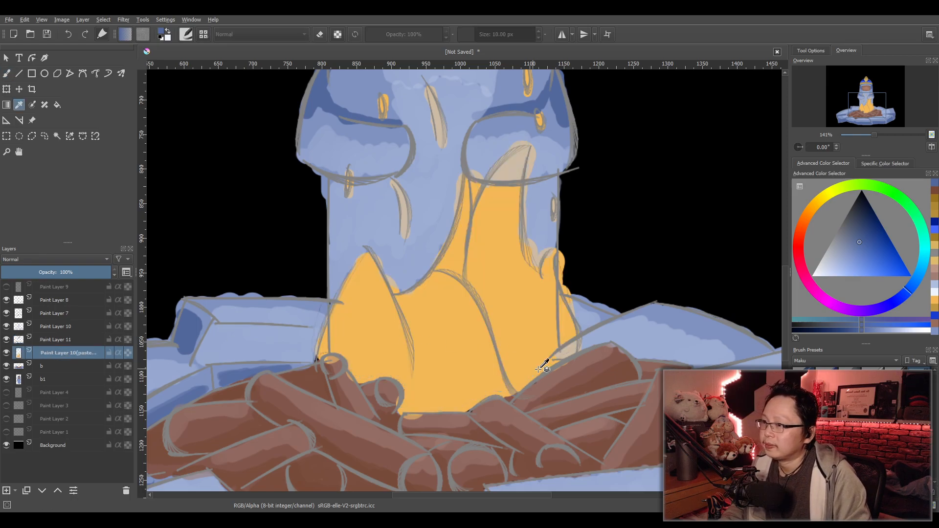
left_click(468, 339, "ctrl")
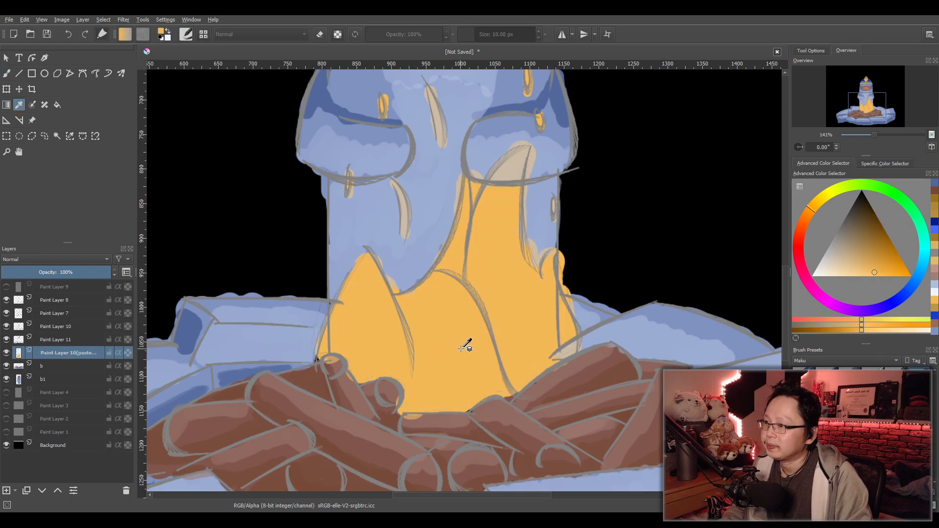
left_click(894, 333)
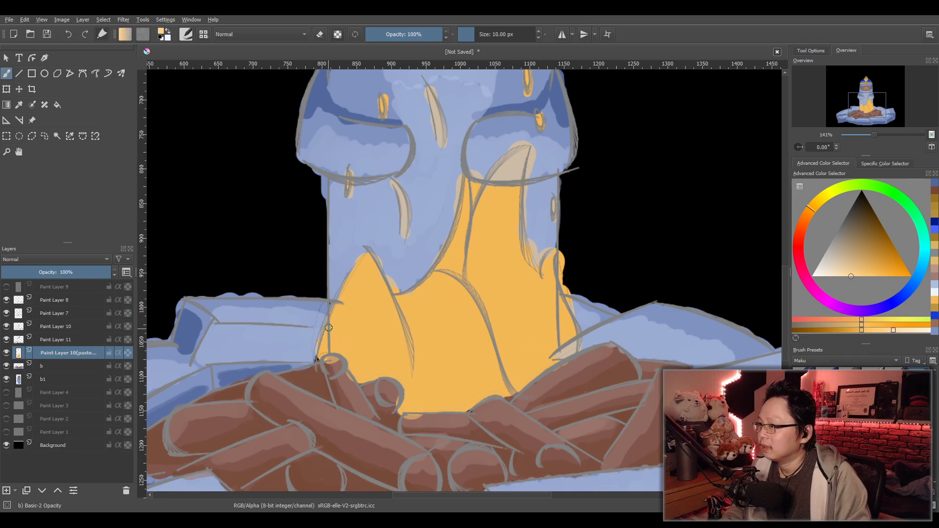
left_click_drag(337, 316, 336, 341)
mouse_move(361, 284)
left_mouse_down()
mouse_move(349, 342)
mouse_move(367, 303)
mouse_move(387, 351)
left_mouse_up()
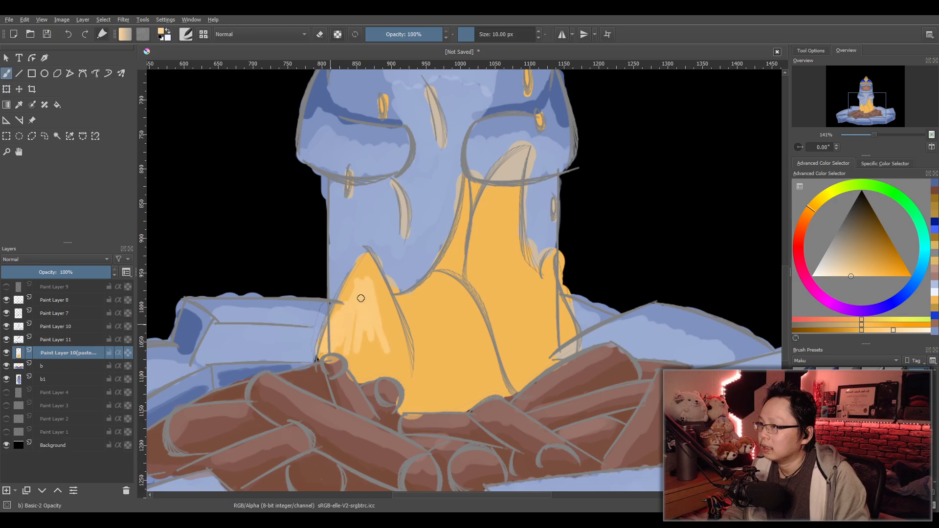
key("ctrl+z")
Set the brush size to 30 px and paint pale orange highlights inside the left, middle and right flames.
left_click(500, 35)
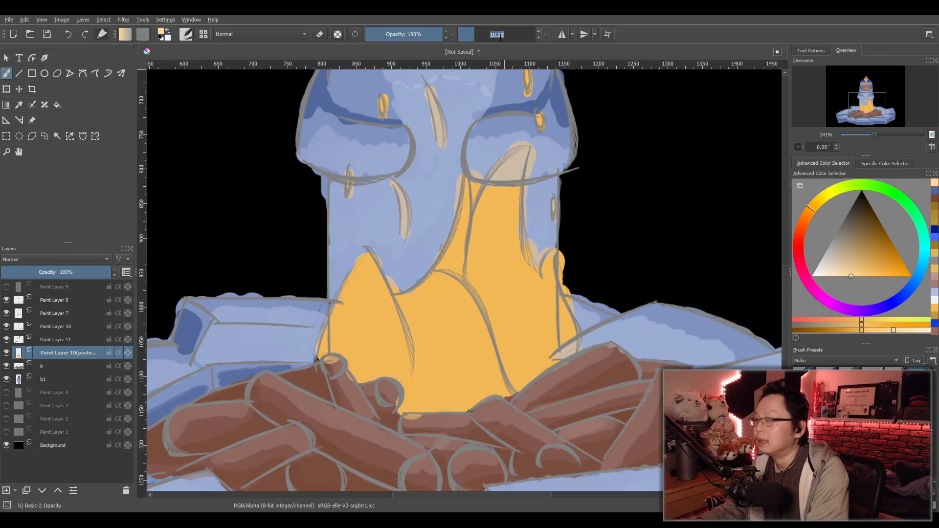
type("30")
key("Return")
mouse_move(356, 338)
left_mouse_down()
mouse_move(327, 346)
mouse_move(368, 297)
mouse_move(380, 364)
mouse_move(367, 292)
mouse_move(390, 332)
mouse_move(381, 345)
mouse_move(407, 378)
mouse_move(388, 370)
mouse_move(416, 390)
mouse_move(422, 327)
mouse_move(430, 345)
mouse_move(444, 311)
mouse_move(486, 388)
mouse_move(469, 379)
mouse_move(435, 402)
mouse_move(467, 396)
mouse_move(484, 382)
mouse_move(449, 305)
mouse_move(445, 316)
mouse_move(467, 336)
mouse_move(471, 368)
left_mouse_up()
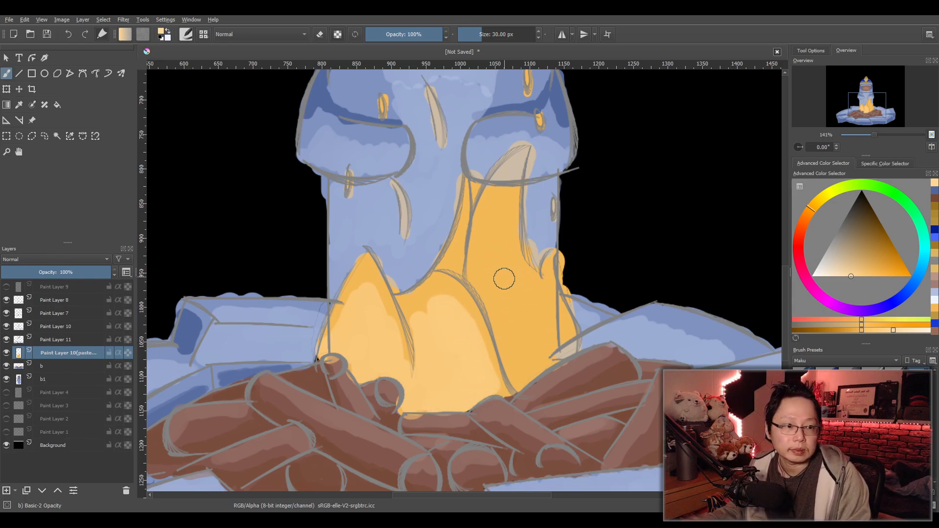
left_click_drag(495, 303, 522, 369)
mouse_move(505, 321)
left_mouse_down()
mouse_move(514, 300)
mouse_move(556, 324)
mouse_move(493, 267)
mouse_move(495, 232)
mouse_move(488, 253)
mouse_move(505, 250)
mouse_move(562, 350)
left_mouse_up()
mouse_move(498, 274)
left_mouse_down()
mouse_move(518, 370)
mouse_move(489, 281)
mouse_move(537, 311)
left_mouse_up()
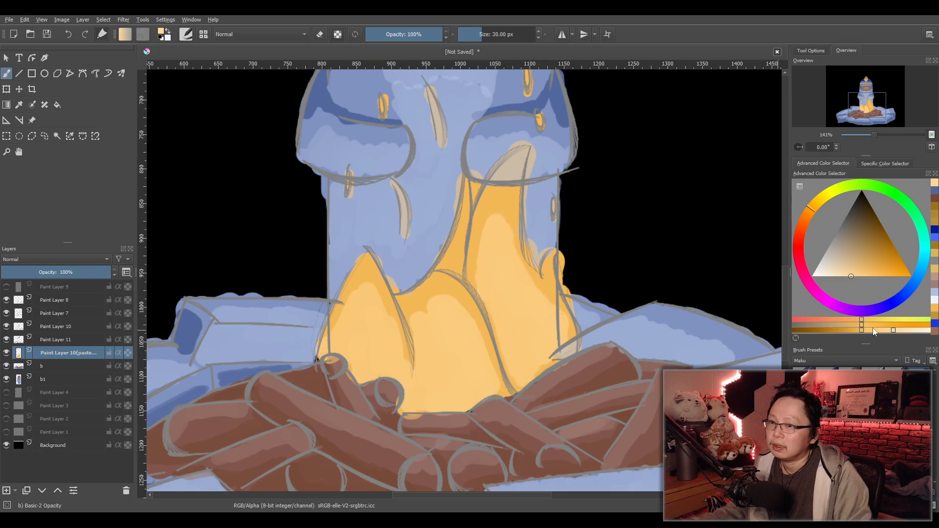
left_click_drag(895, 330, 928, 330)
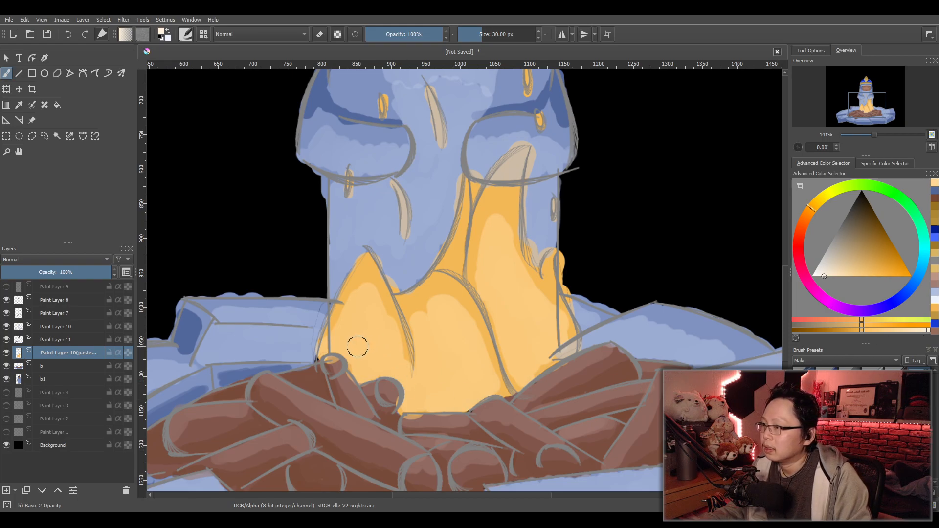
mouse_move(356, 337)
left_mouse_down()
mouse_move(352, 344)
mouse_move(365, 338)
left_mouse_up()
key("ctrl+z")
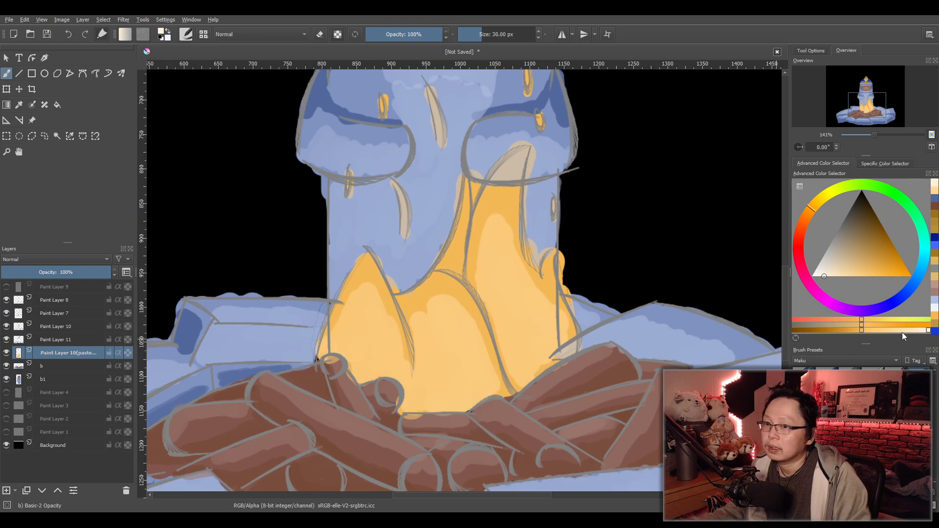
key("ctrl+z")
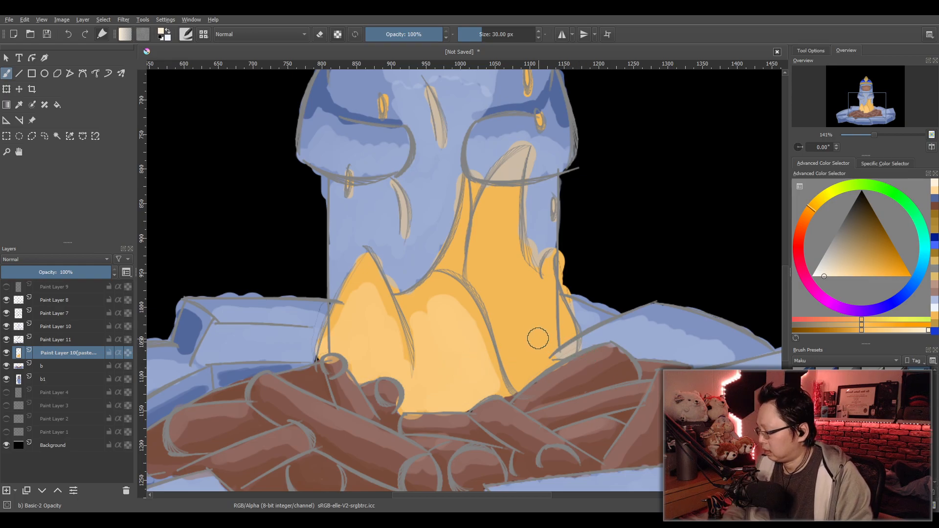
key("ctrl+shift+z")
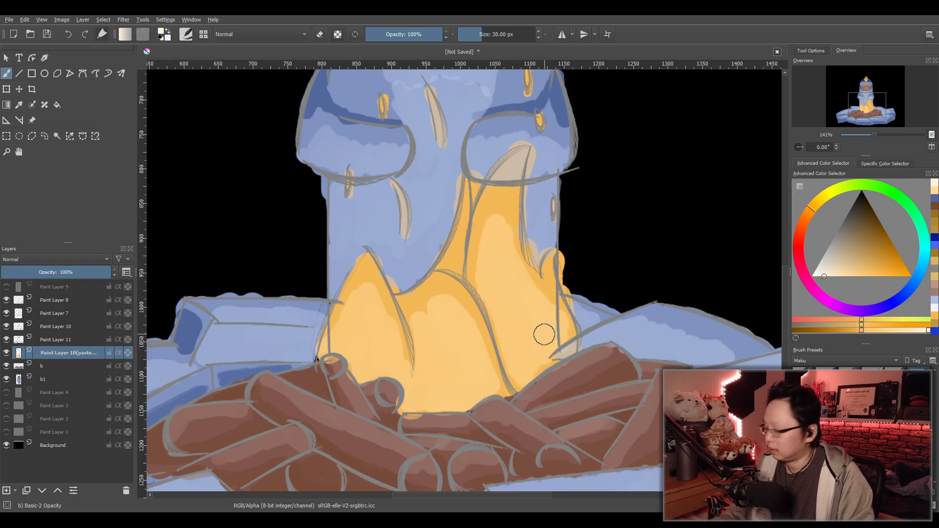
key("p")
key("b")
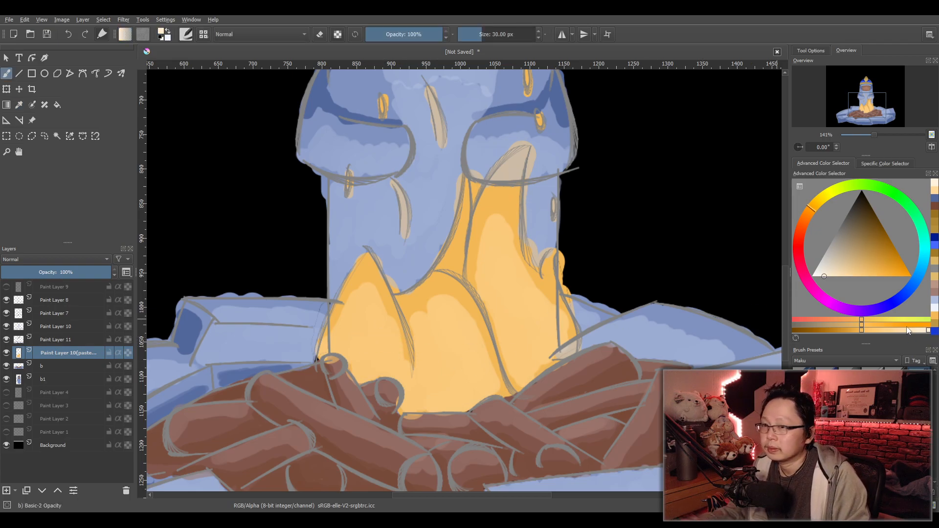
Layer a paler yellow tint inside the three flames and paint near-white cream cores at their bases.
left_click(896, 331)
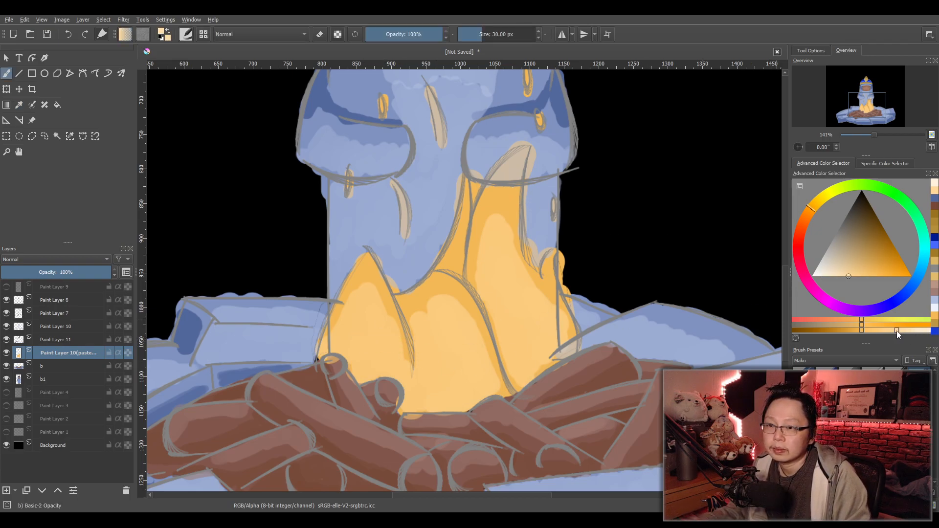
mouse_move(333, 348)
left_mouse_down()
mouse_move(357, 332)
mouse_move(360, 368)
mouse_move(380, 360)
mouse_move(362, 333)
mouse_move(362, 364)
mouse_move(378, 353)
mouse_move(418, 387)
mouse_move(434, 349)
mouse_move(478, 389)
mouse_move(474, 374)
mouse_move(526, 362)
mouse_move(516, 352)
mouse_move(532, 353)
mouse_move(537, 334)
mouse_move(545, 337)
mouse_move(520, 333)
left_mouse_up()
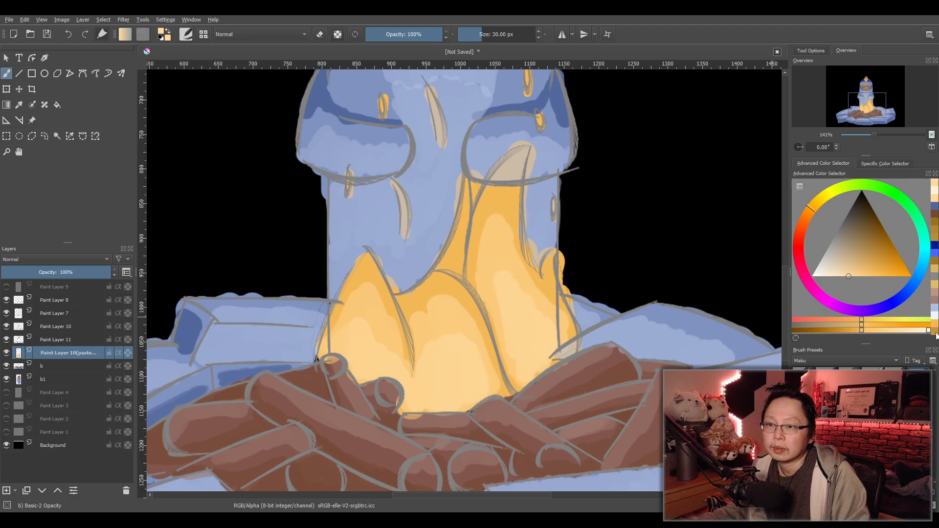
left_click(824, 276)
mouse_move(361, 350)
left_mouse_down()
mouse_move(356, 359)
mouse_move(417, 396)
mouse_move(447, 377)
mouse_move(468, 386)
mouse_move(450, 373)
mouse_move(455, 396)
left_mouse_up()
mouse_move(541, 344)
left_mouse_down()
mouse_move(524, 327)
mouse_move(546, 335)
mouse_move(513, 388)
left_mouse_up()
scroll(546, 334, "down", 3)
scroll(514, 362, "up", 3)
left_click_drag(518, 350, 474, 360)
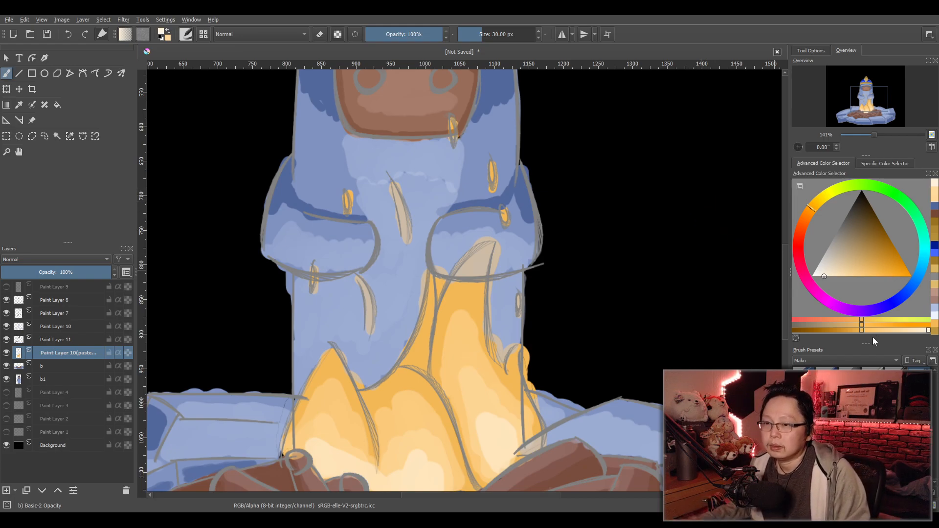
Choose a darker orange, set the brush size to 10 px and shade the tips and upper edges of the flames.
left_click(828, 330)
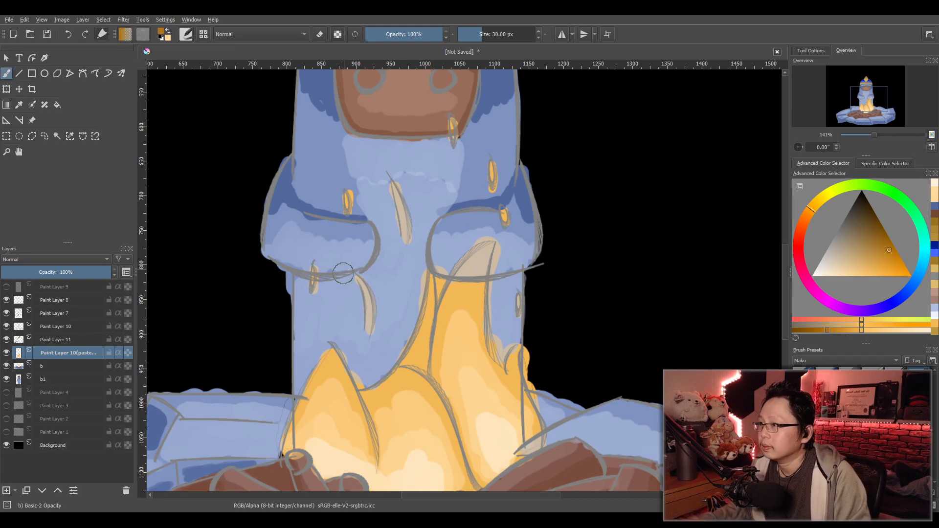
left_click(332, 359)
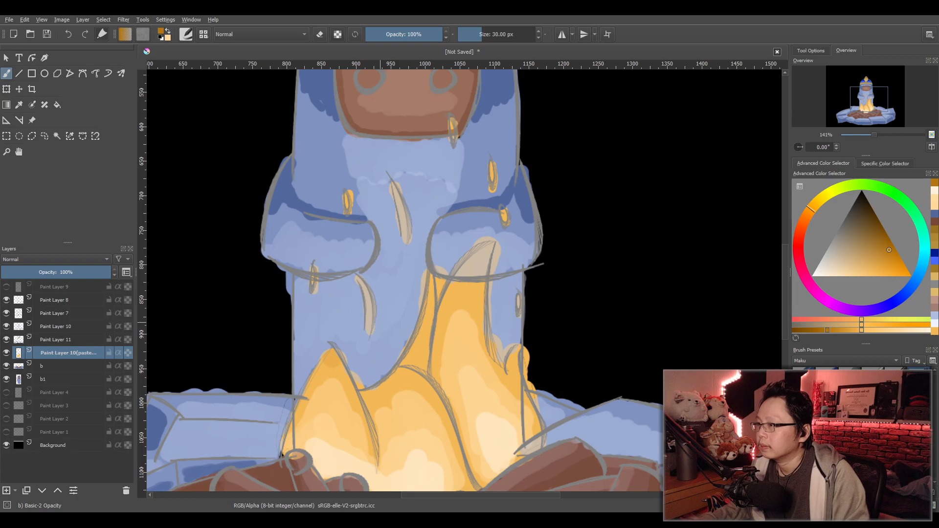
key("ctrl+z")
double_click(516, 33)
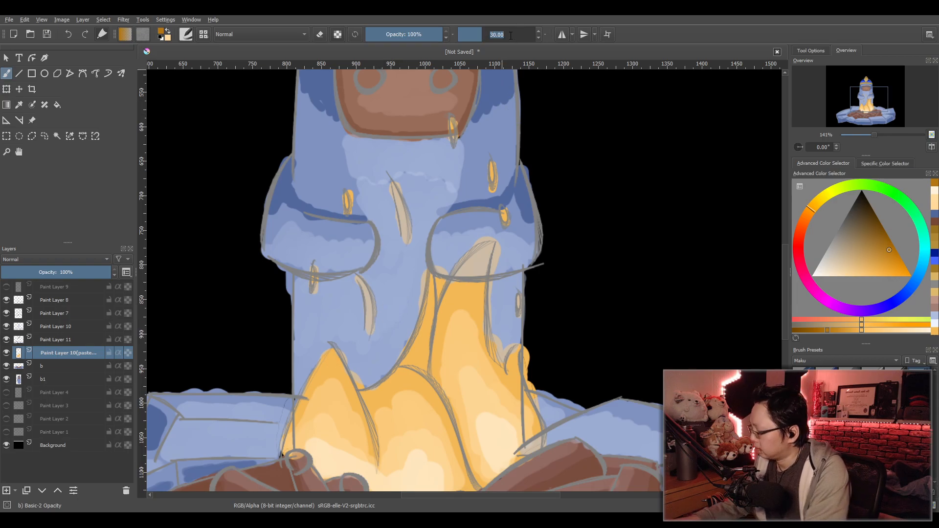
type("10")
key("Return")
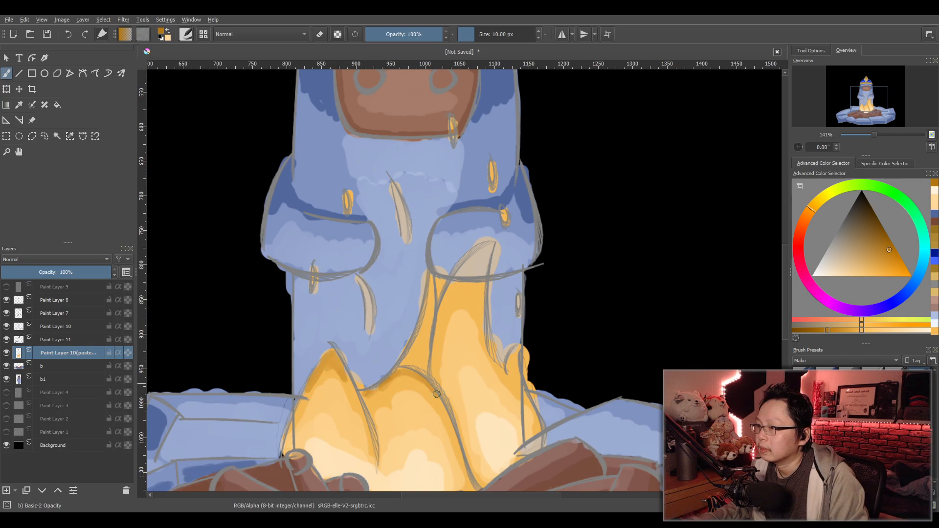
mouse_move(404, 359)
left_mouse_down()
mouse_move(427, 292)
mouse_move(405, 367)
left_mouse_up()
left_click_drag(440, 313, 484, 250)
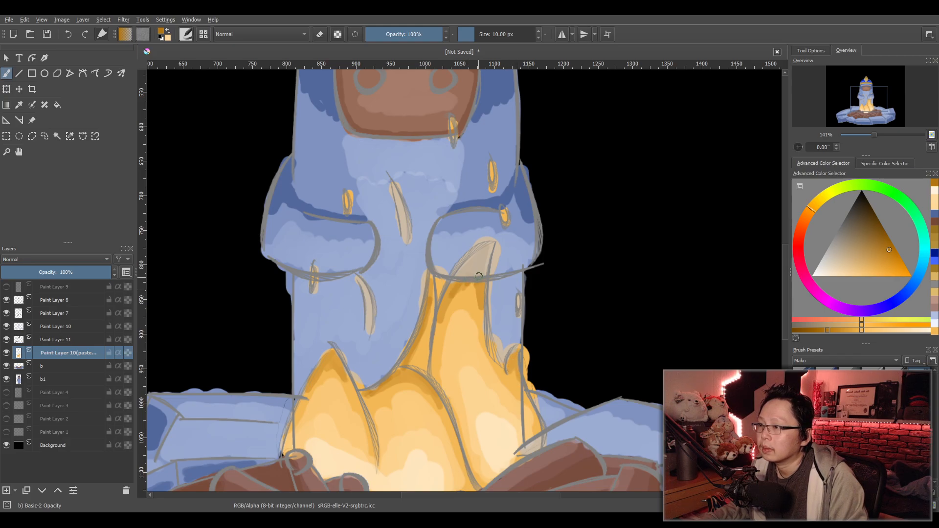
Toggle the visibility of layers b1 and b to examine what each one contributes to the painting.
scroll(624, 182, "down", 3)
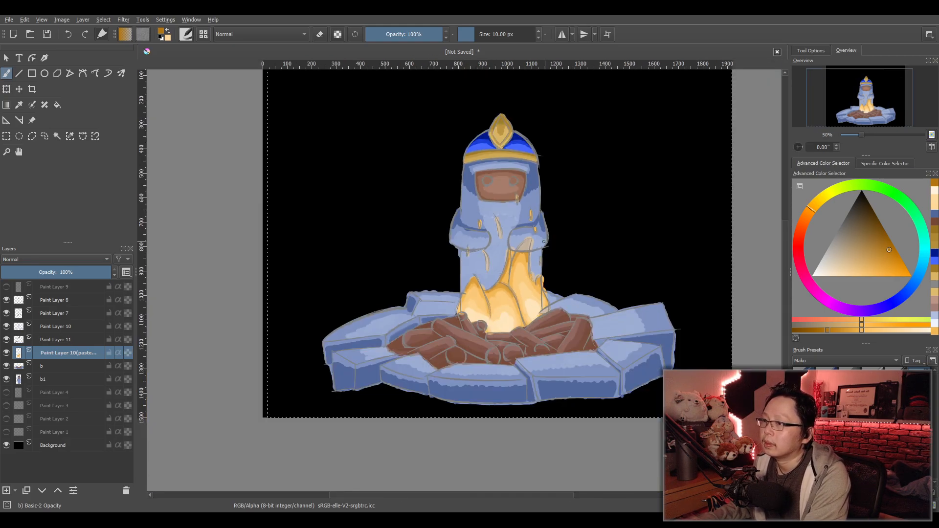
scroll(548, 186, "up", 2)
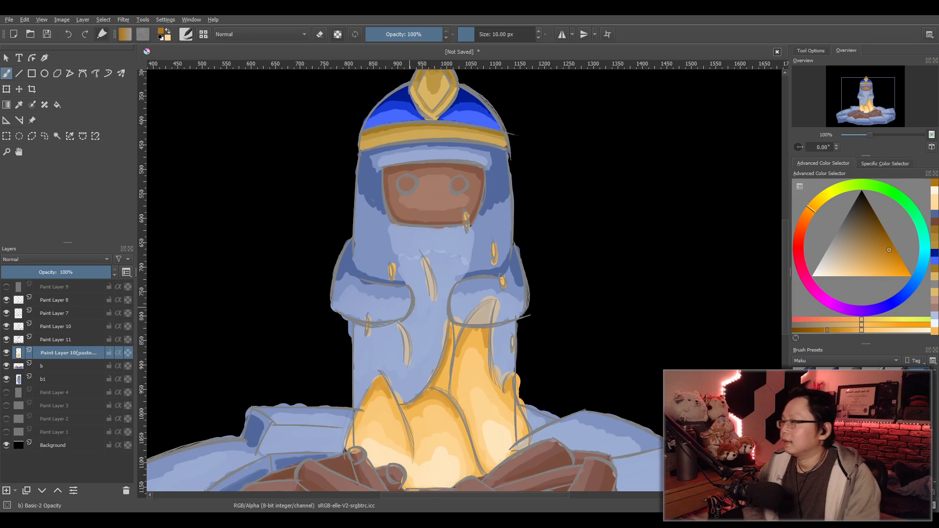
left_click(7, 381)
left_click(7, 380)
left_click(5, 368)
left_click(5, 368)
left_click(5, 368)
left_click(6, 367)
left_click(5, 368)
left_click(5, 367)
Erase the sketch outlines of the sparks over the robe and face on Paint Layer 7 with the 30 px eraser.
left_click(48, 370)
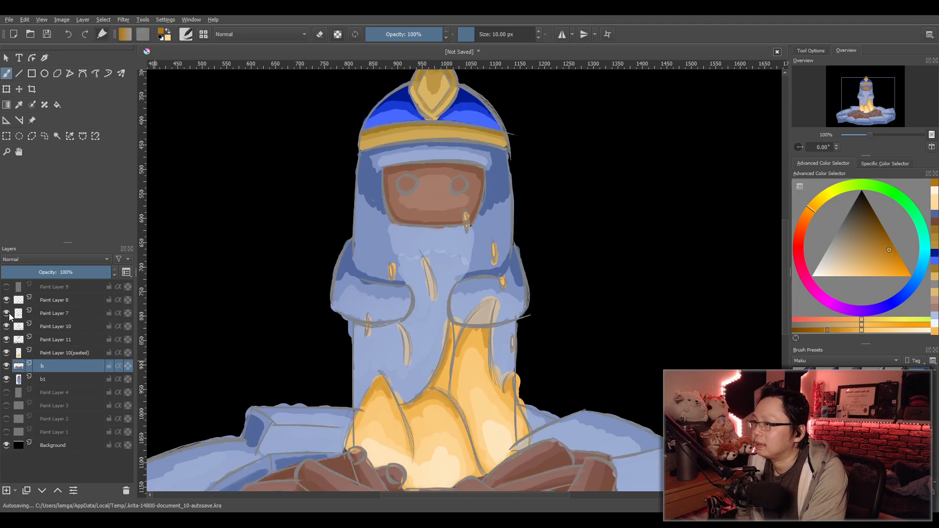
left_click(49, 315)
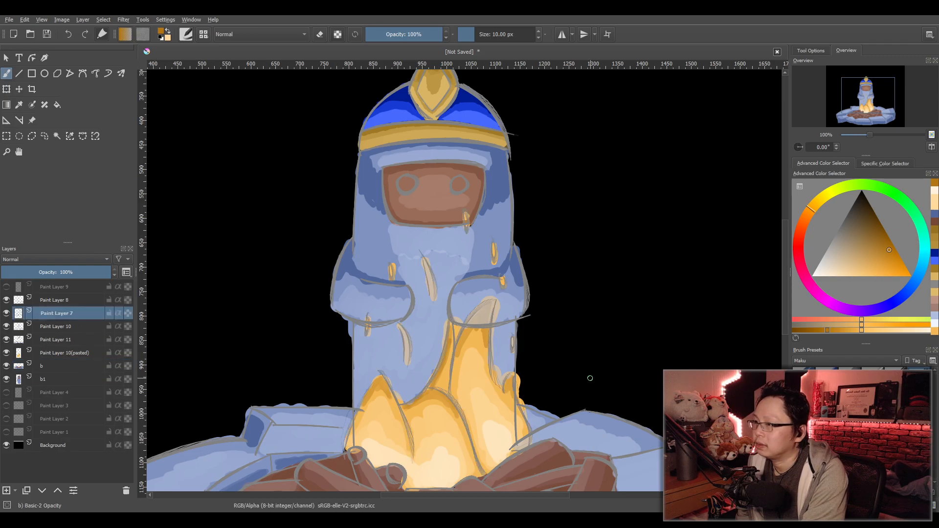
key("slash")
left_click_drag(424, 250, 429, 274)
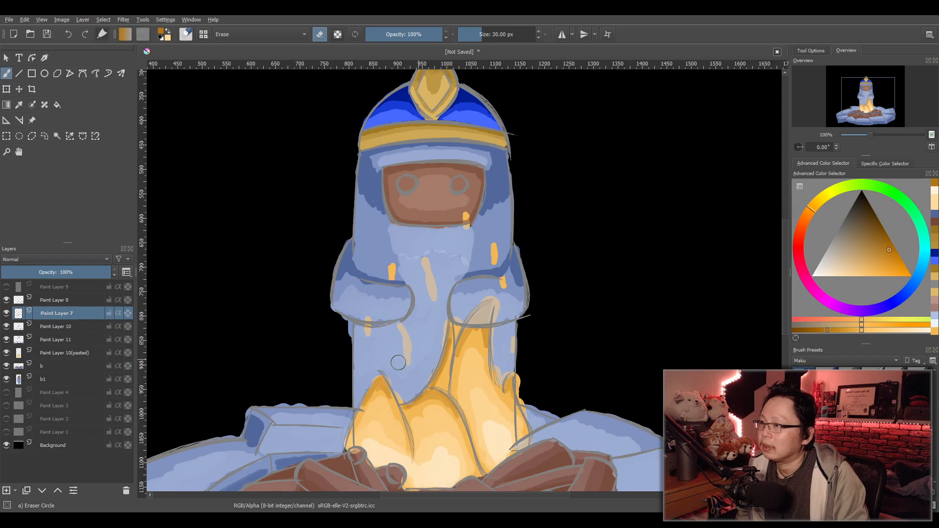
On layer b, sample the robe's light blue and erase the orange and beige spark shapes over the robe and face.
left_click(53, 367)
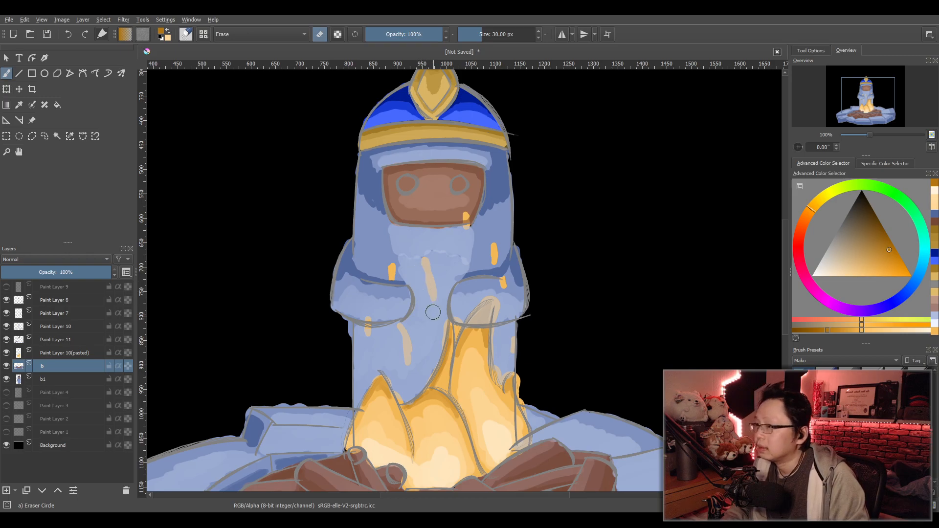
key("p")
left_click(424, 338)
key("b")
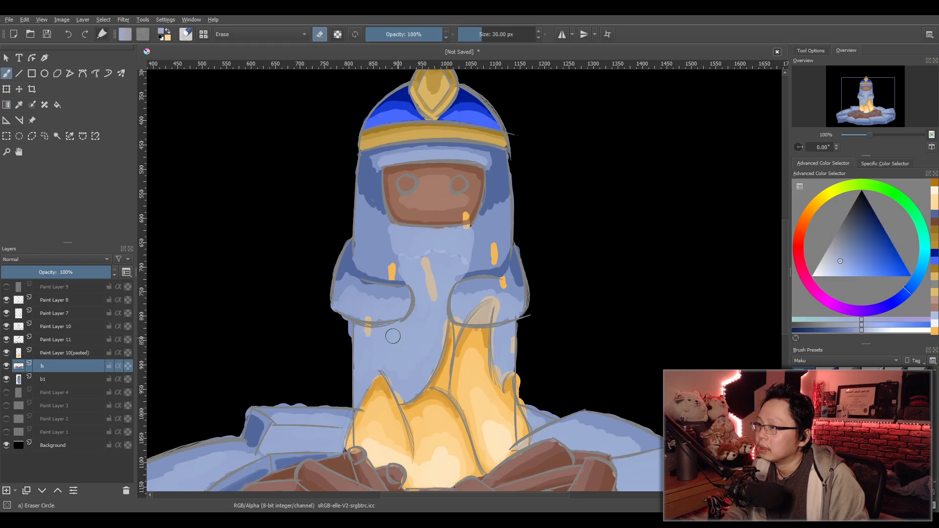
key("p")
left_click(382, 311)
key("b")
left_click_drag(368, 333, 369, 322)
left_click_drag(432, 284, 429, 278)
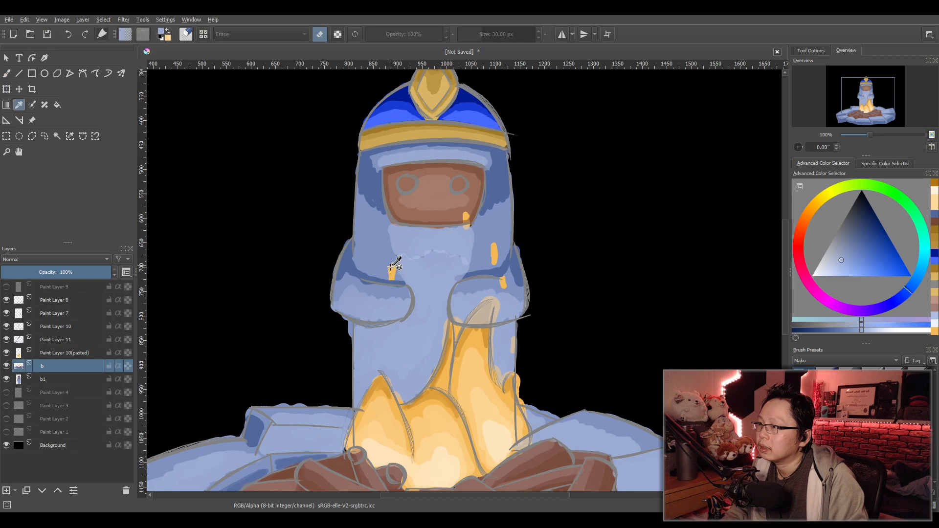
left_click_drag(494, 263, 494, 242)
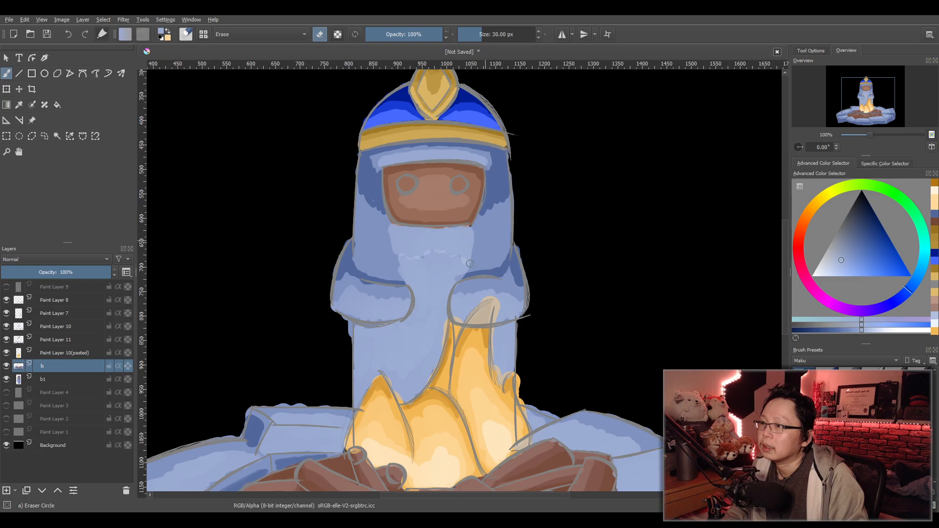
scroll(473, 280, "down", 4)
scroll(543, 308, "up", 2)
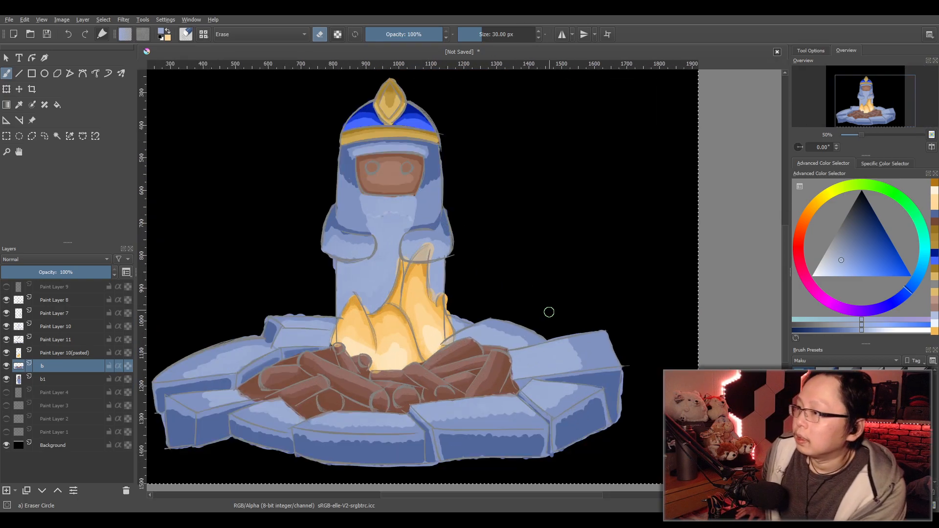
scroll(523, 318, "up", 1)
scroll(503, 310, "down", 1)
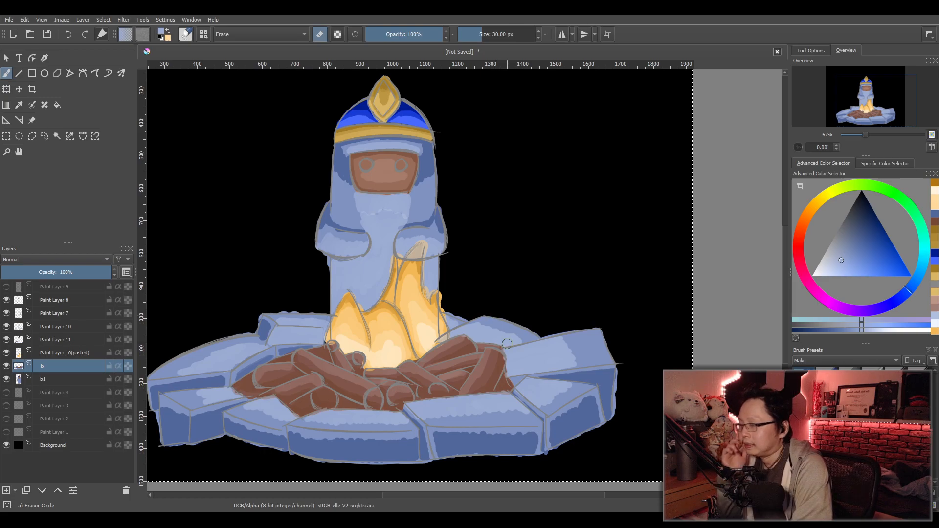
Find the layer holding the stray sketch lines over the small rightmost flame and erase them on Paint Layer 8 with the 30 px eraser.
scroll(503, 338, "up", 1)
scroll(579, 300, "down", 1)
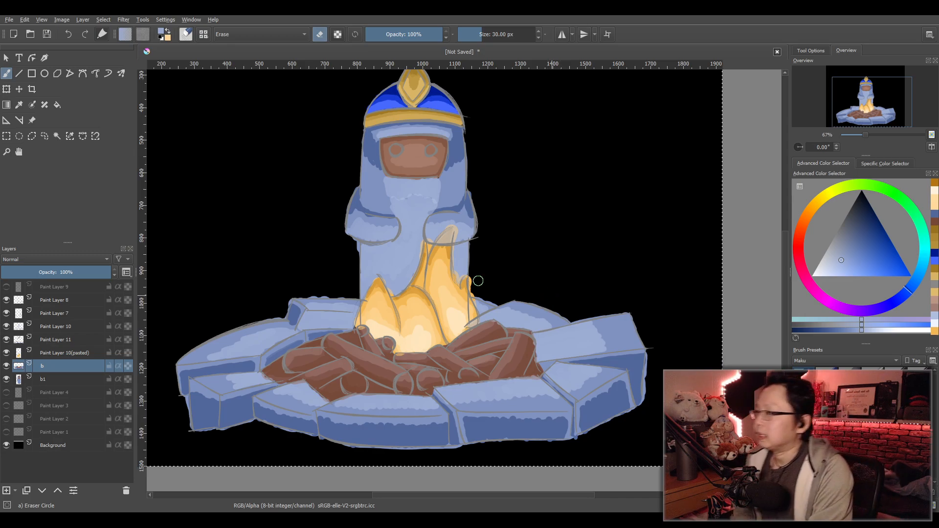
left_click(65, 343)
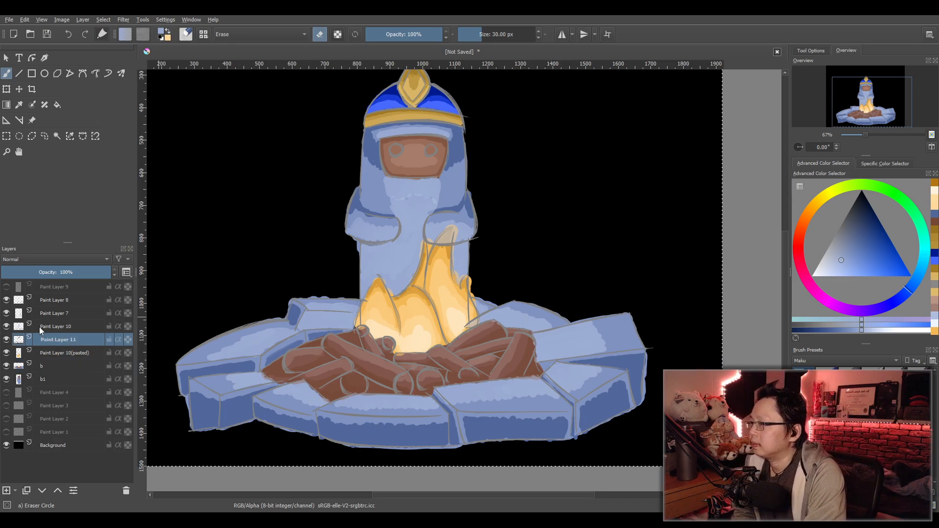
left_click(48, 327)
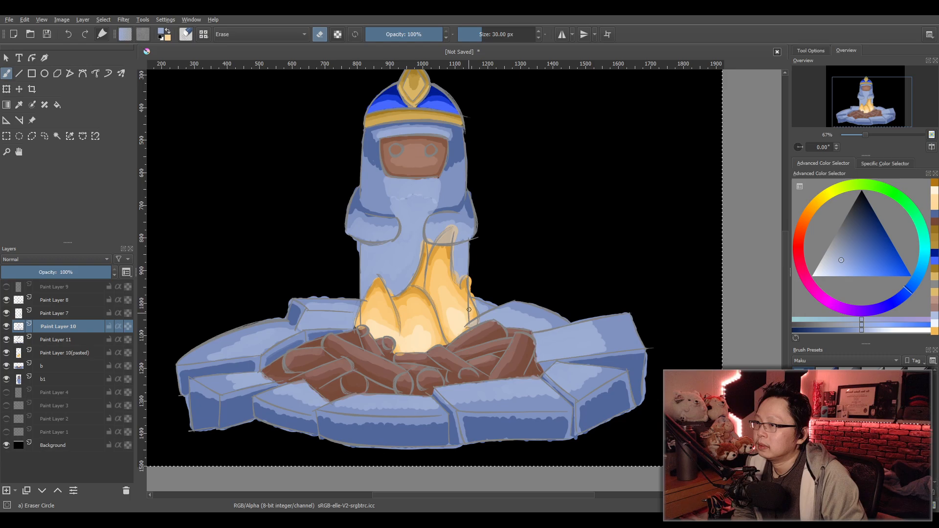
left_click(67, 315)
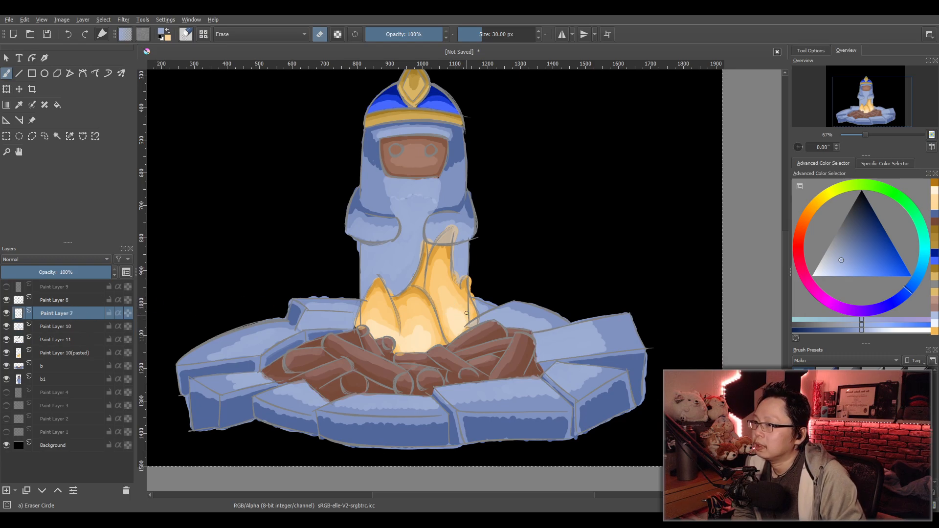
left_click(79, 303)
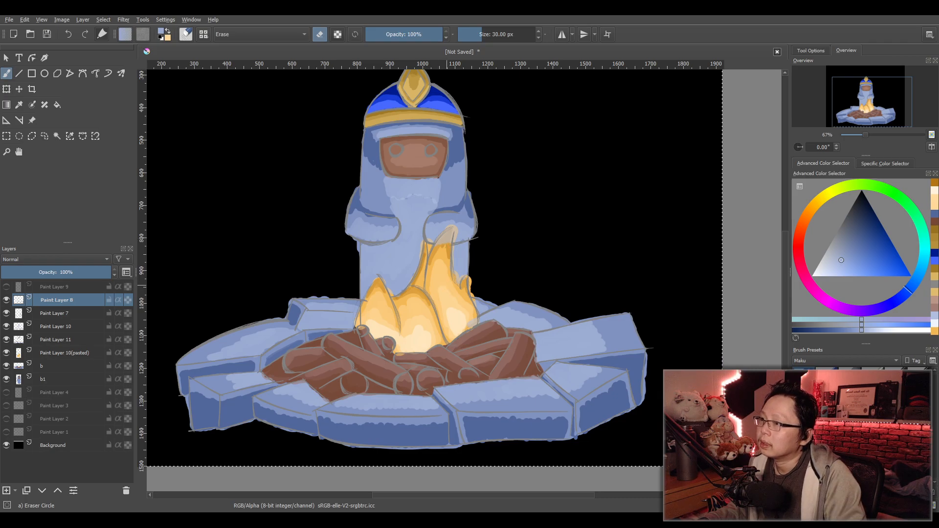
scroll(454, 299, "down", 1)
scroll(459, 300, "up", 1)
scroll(467, 296, "down", 1)
scroll(471, 296, "up", 1)
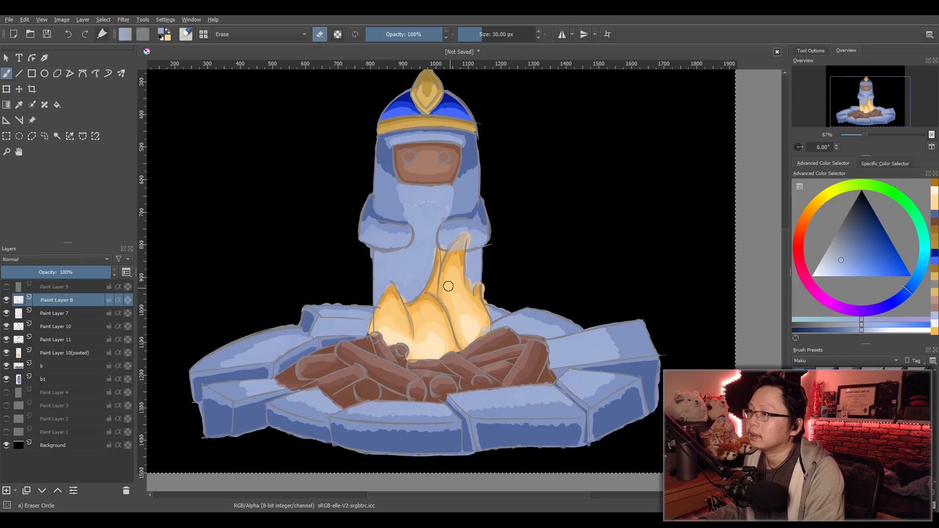
Check the layers for the pale patch covering the tall flame's tip and erase it on Paint Layer 10.
scroll(448, 291, "up", 1)
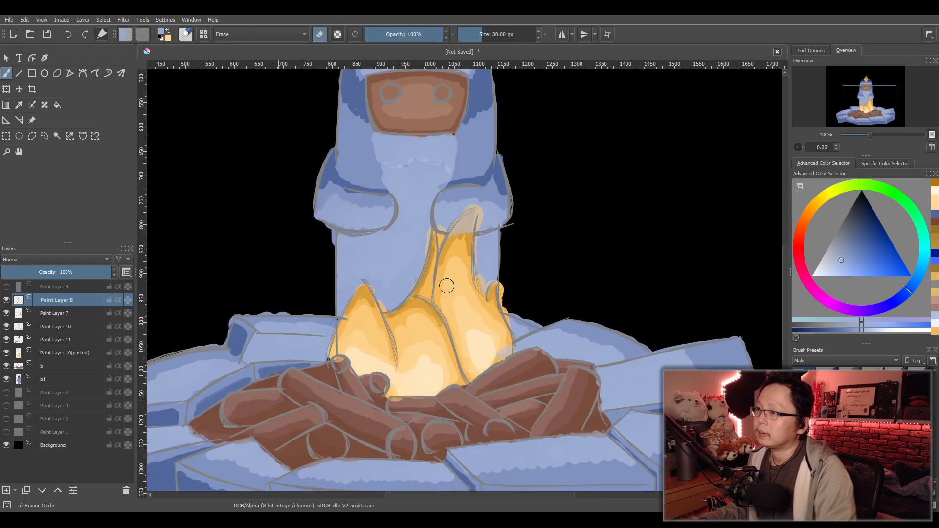
left_click(52, 353)
left_click(54, 341)
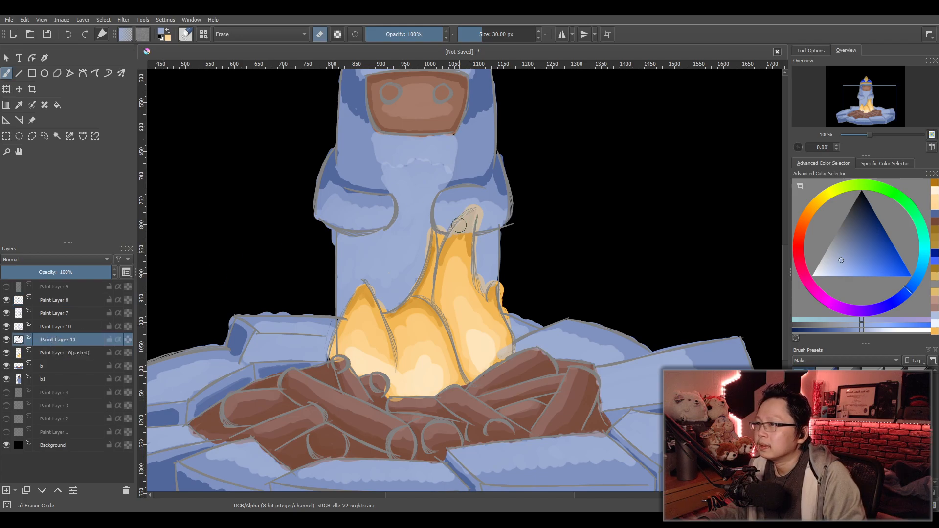
left_click(54, 366)
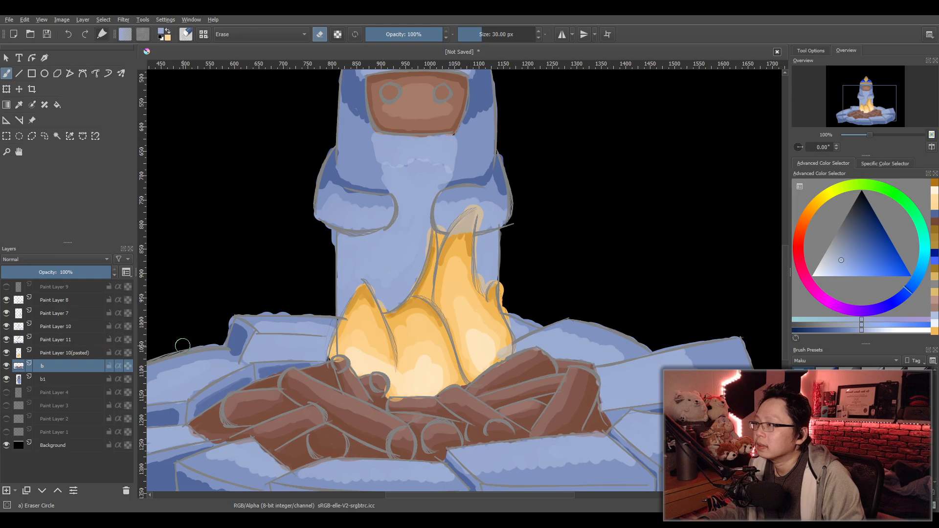
left_click(64, 379)
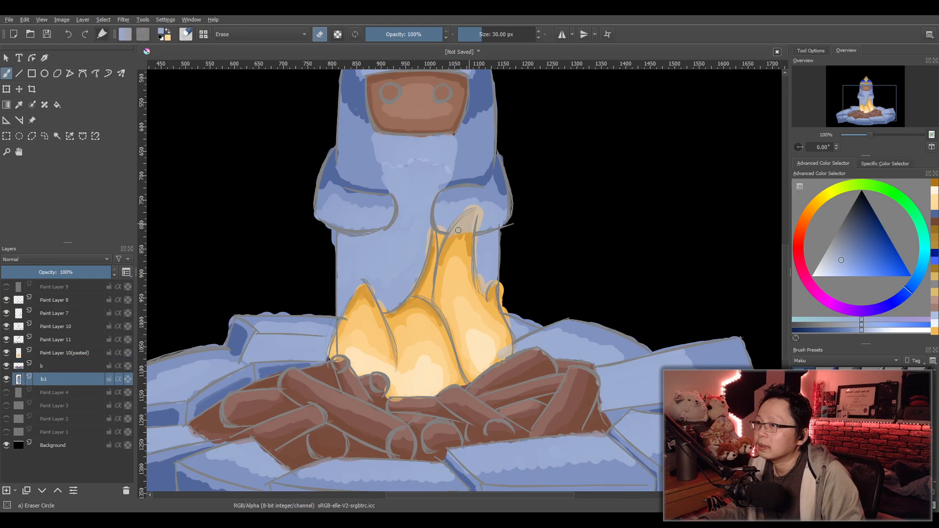
left_click(54, 342)
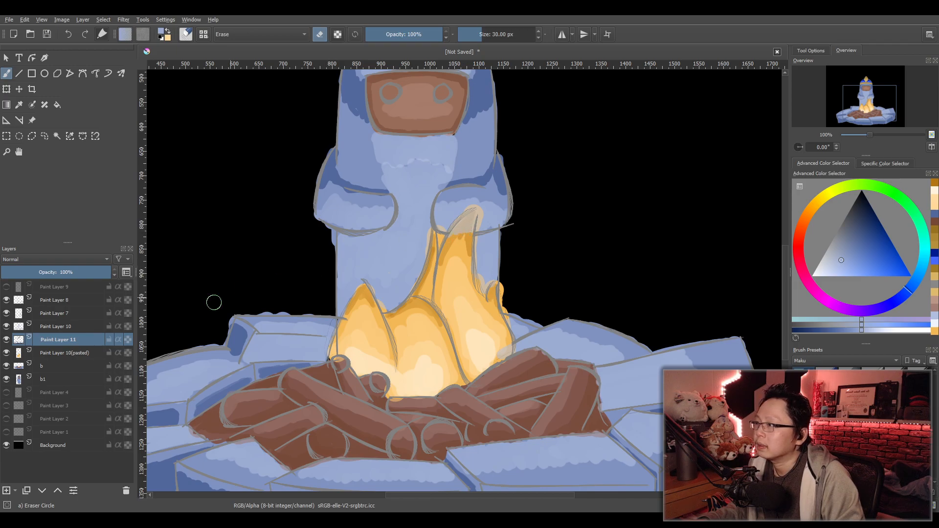
left_click(61, 327)
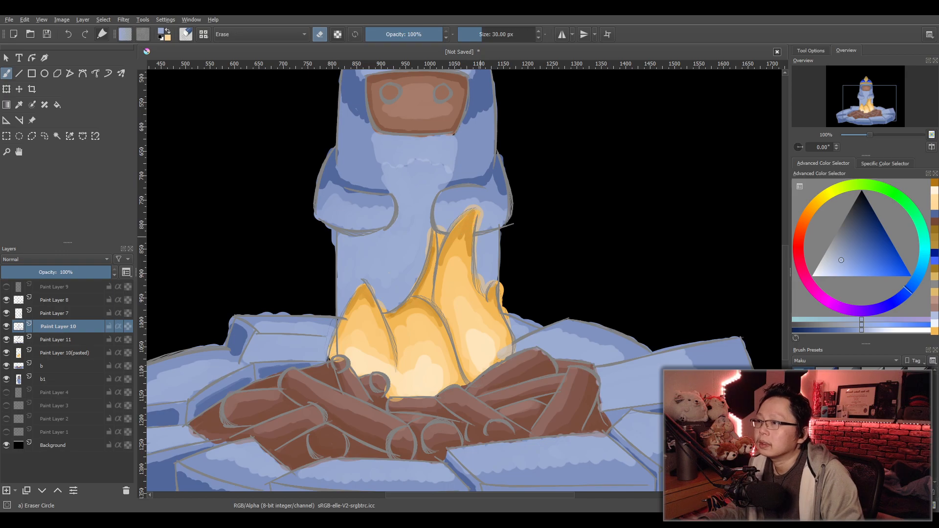
scroll(492, 243, "down", 4)
left_click_drag(524, 256, 484, 273)
scroll(488, 270, "up", 2)
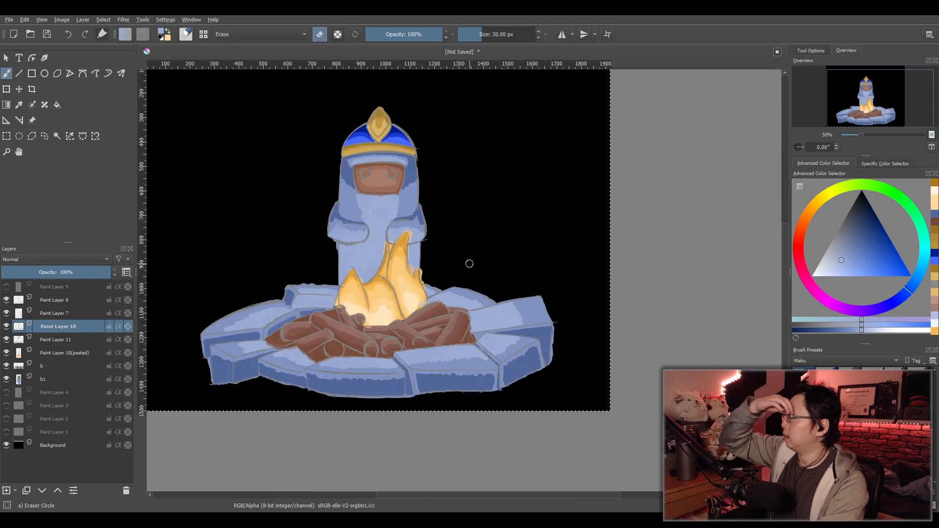
scroll(462, 258, "up", 3)
scroll(470, 254, "down", 1)
left_click_drag(468, 255, 489, 263)
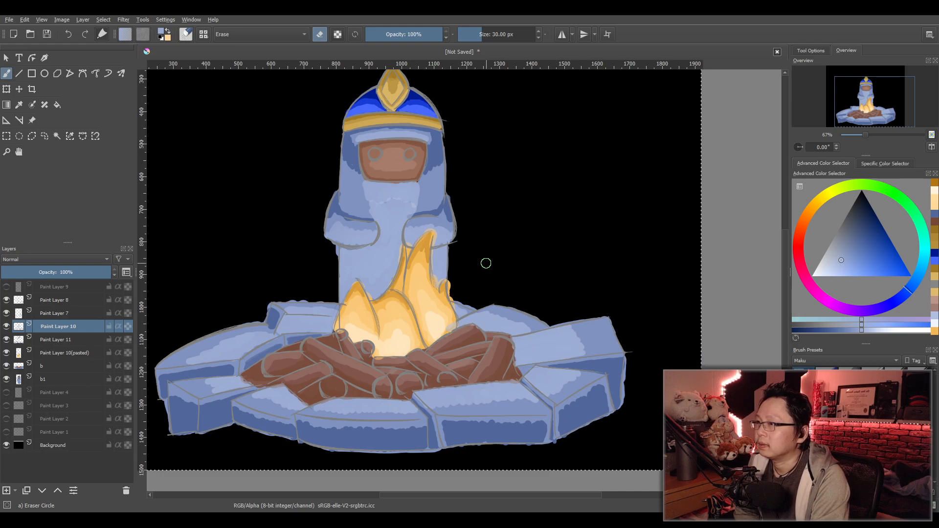
Choose black and the 2 px Sketching-3 Leaky brush, and add a new paint layer above Paint Layer 8.
left_click(825, 324)
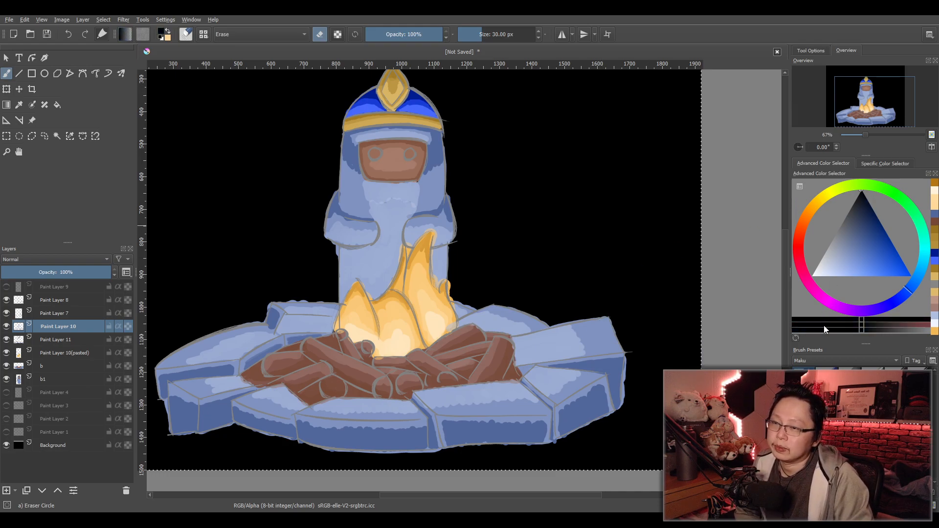
key("slash")
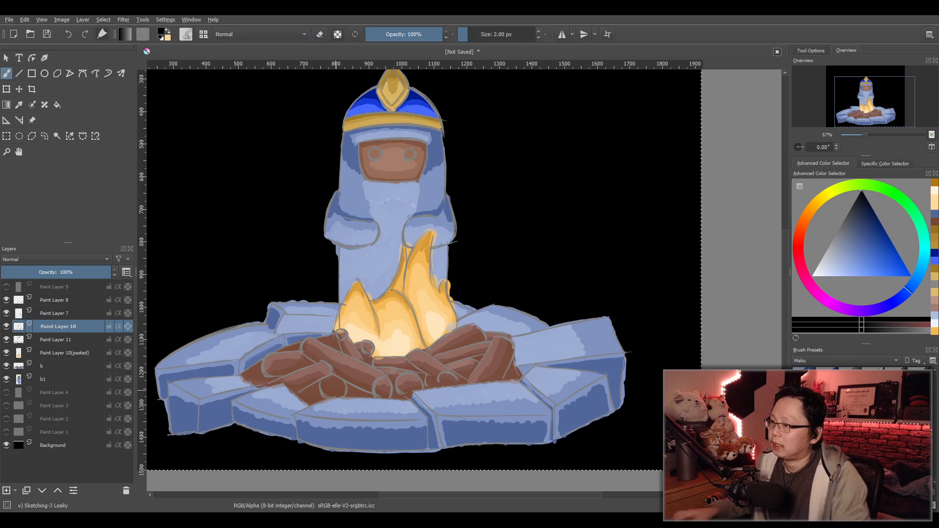
scroll(351, 434, "up", 4)
scroll(327, 359, "down", 1)
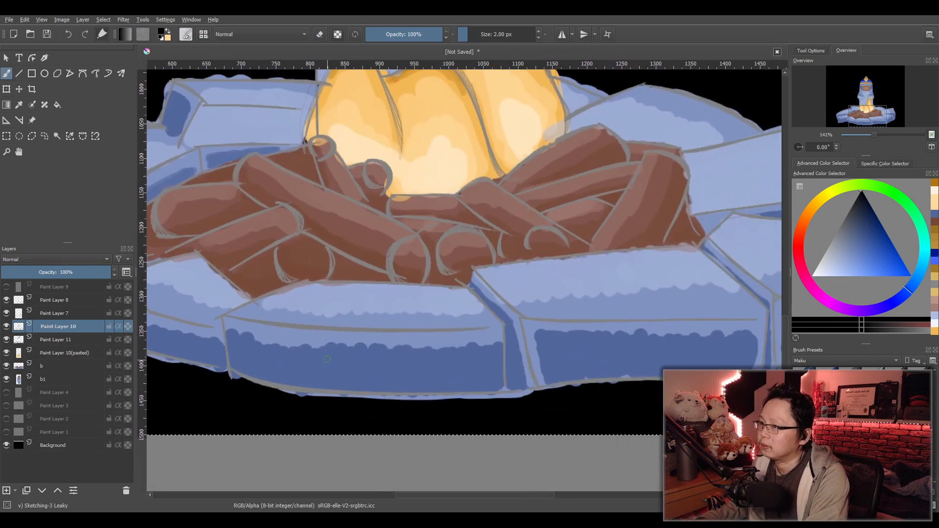
left_click(51, 298)
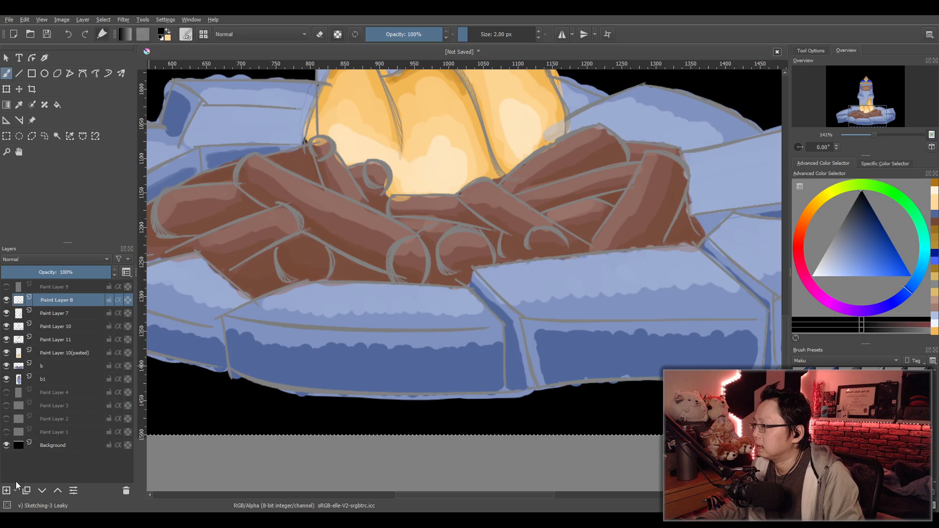
key("Insert")
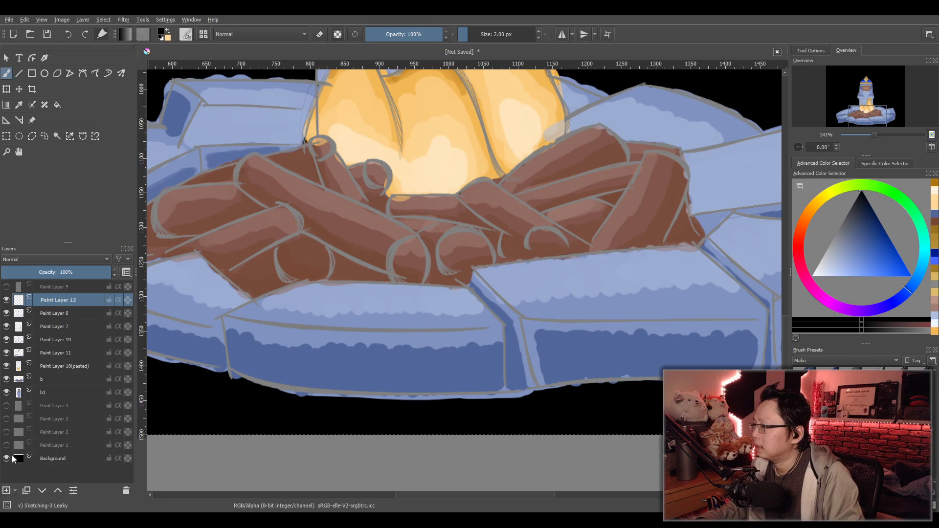
Toggle the visibility of Paint Layers 10(pasted), 11, 10, 7 and 8 to examine what each one contains.
left_click(6, 366)
left_click(6, 353)
left_click(5, 366)
left_click(6, 353)
left_click(6, 353)
left_click(6, 353)
left_click(6, 341)
left_click(7, 341)
left_click(6, 329)
left_click(7, 329)
left_click(7, 329)
left_click(6, 328)
left_click(7, 323)
left_click(6, 321)
left_click(7, 327)
left_click(7, 326)
left_click(7, 319)
left_click(6, 319)
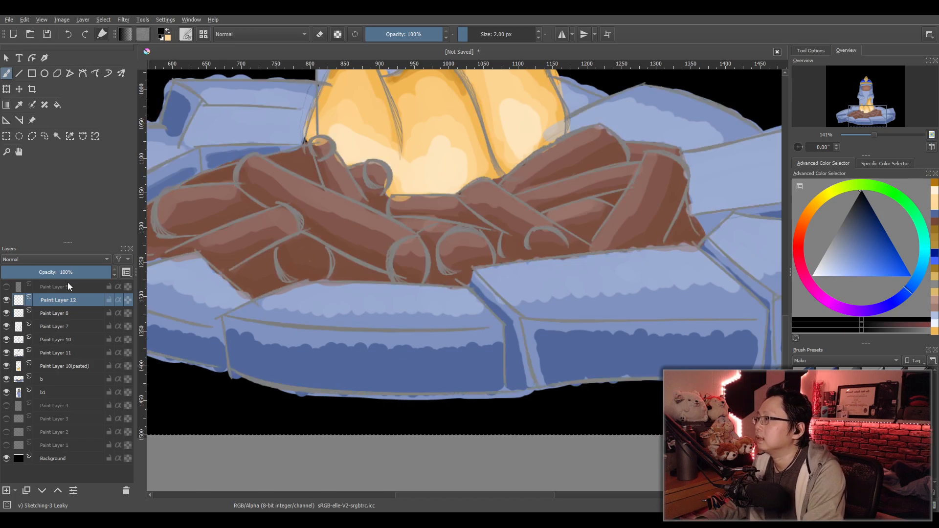
scroll(374, 294, "down", 2)
left_click_drag(373, 294, 457, 403)
left_click(6, 319)
left_click(6, 320)
left_click(7, 327)
left_click(6, 326)
Merge Paint Layer 8 down into Paint Layer 7 and set the merged sketch layer's opacity to 50%.
left_click(47, 315)
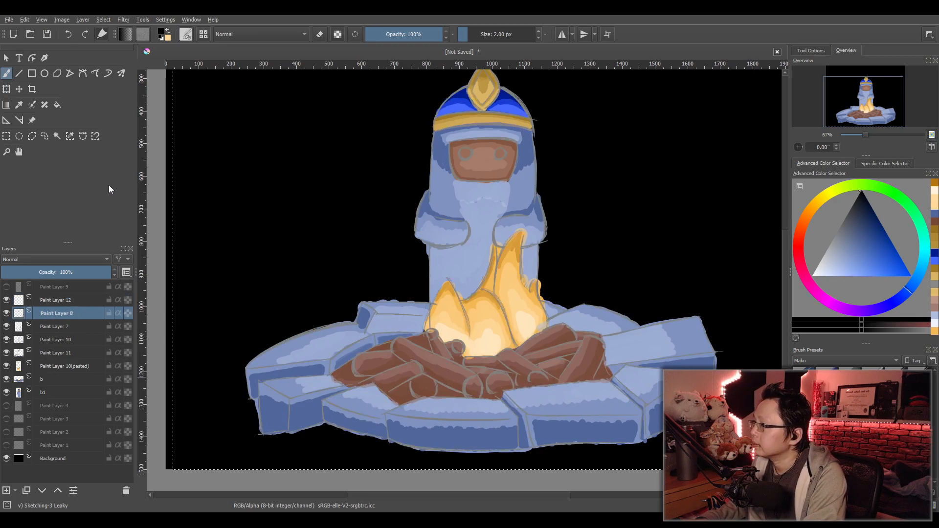
key("ctrl+e")
left_click(58, 272)
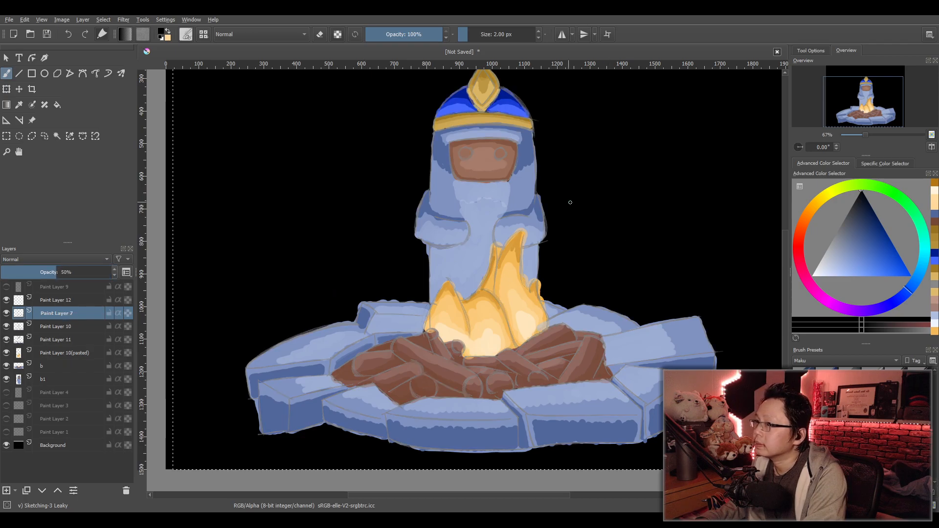
scroll(443, 277, "up", 3)
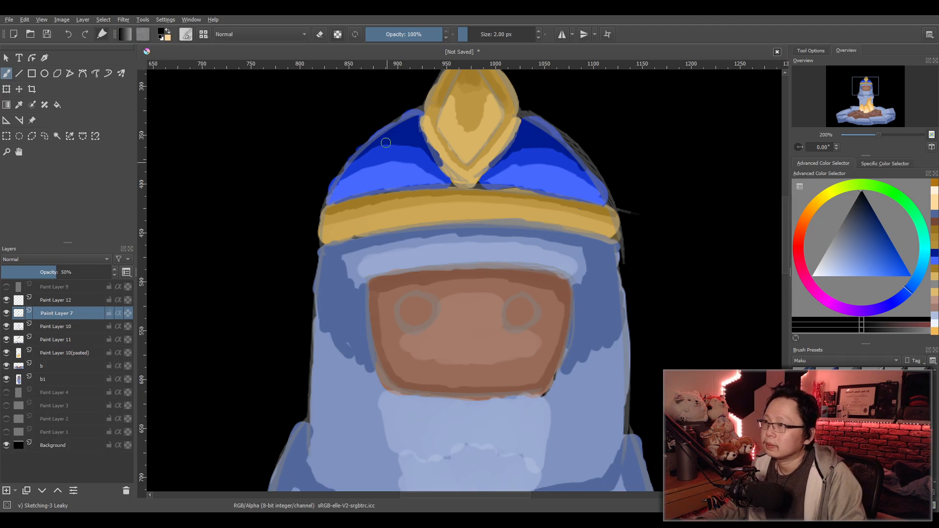
mouse_move(326, 202)
left_mouse_down()
mouse_move(409, 112)
mouse_move(424, 109)
mouse_move(384, 128)
mouse_move(415, 112)
left_mouse_up()
key("ctrl+z")
key("ctrl+z")
left_click(54, 300)
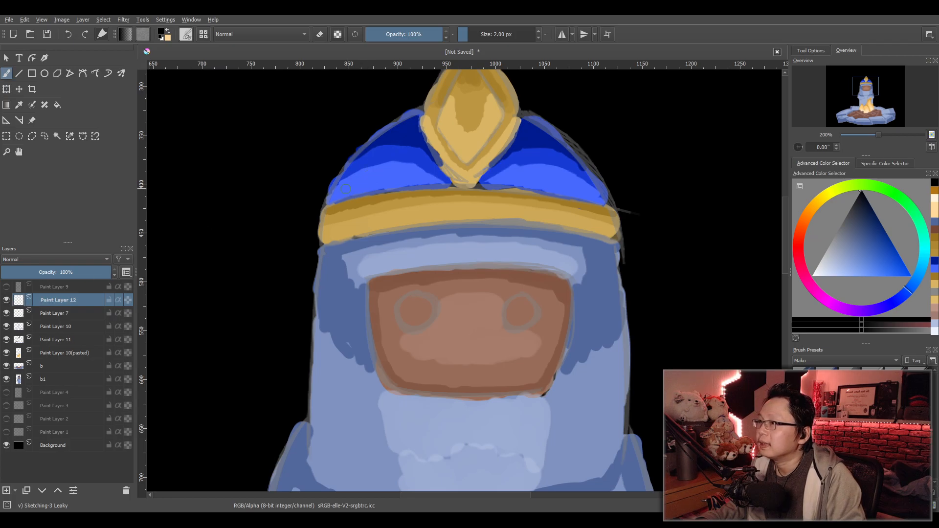
left_click_drag(324, 203, 417, 109)
key("ctrl+z")
left_click_drag(322, 204, 427, 101)
key("ctrl+z")
mouse_move(323, 206)
left_mouse_down()
mouse_move(352, 156)
mouse_move(422, 122)
mouse_move(427, 142)
mouse_move(472, 188)
left_mouse_up()
key("ctrl+z")
key("ctrl+z")
key("ctrl+z")
left_click_drag(414, 103, 477, 190)
mouse_move(523, 115)
left_mouse_down()
mouse_move(484, 181)
mouse_move(460, 190)
left_mouse_up()
key("ctrl+z")
left_click_drag(533, 182, 494, 304)
scroll(494, 303, "down", 1)
key("ctrl+z")
key("ctrl+z")
left_click_drag(416, 260, 460, 205)
key("ctrl+z")
key("ctrl+z")
mouse_move(417, 262)
left_mouse_down()
mouse_move(420, 241)
mouse_move(459, 205)
left_mouse_up()
key("ctrl+z")
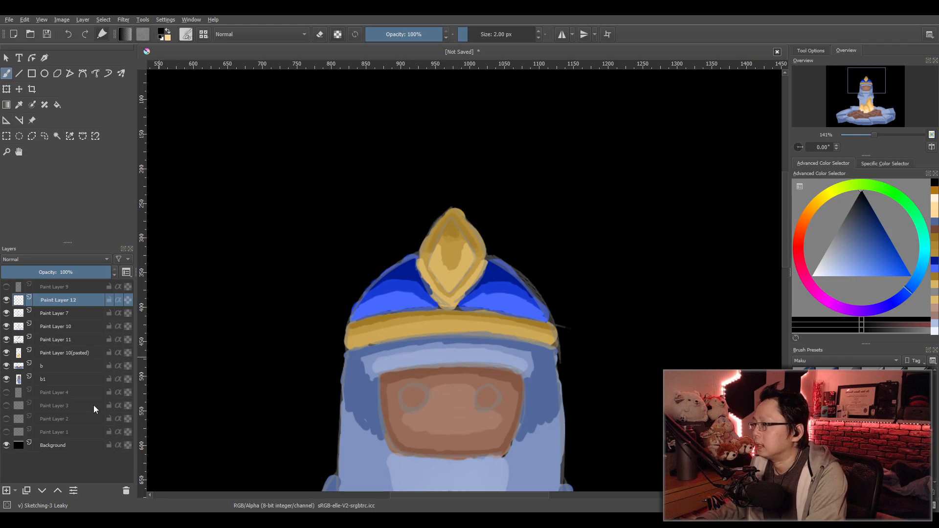
Fill the Background layer with a medium grey in place of the black.
left_click(57, 448)
scroll(371, 341, "down", 2)
scroll(423, 389, "up", 2)
left_click_drag(442, 388, 418, 279)
left_click(838, 228)
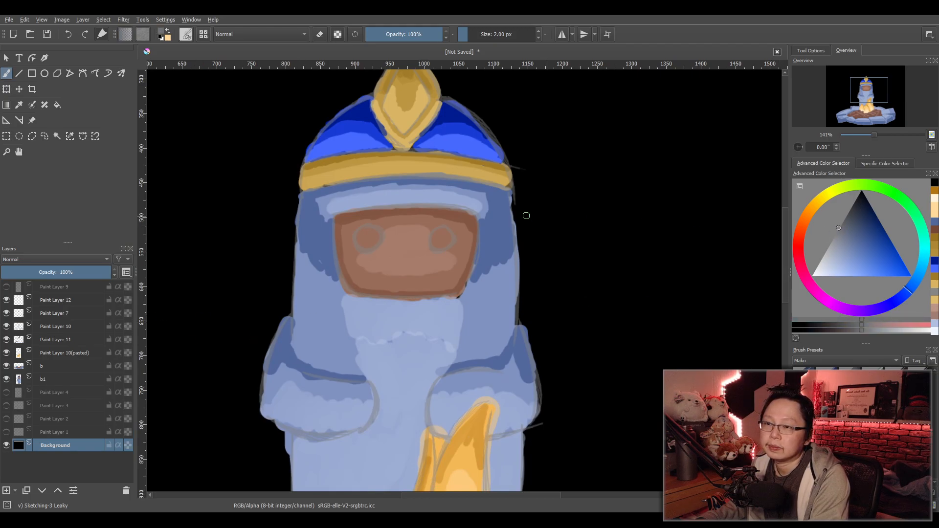
left_click(58, 105)
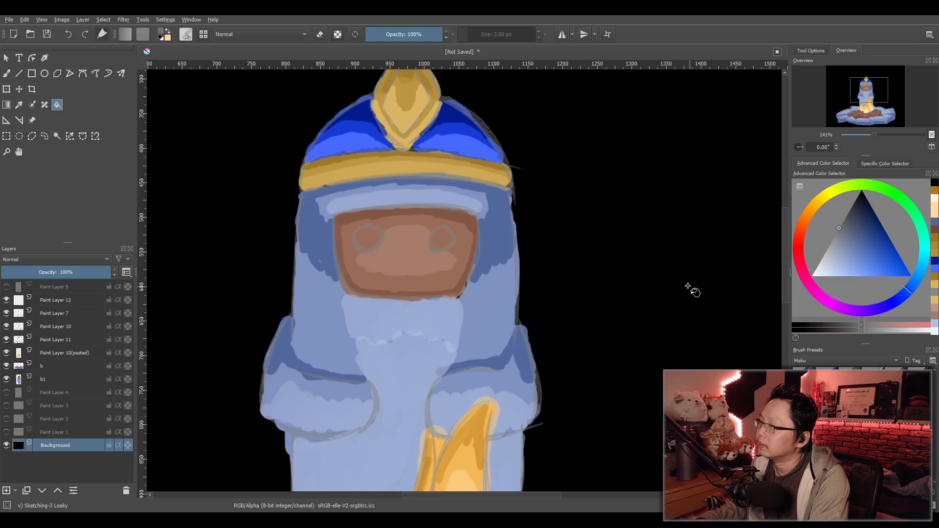
left_click(627, 269)
scroll(593, 262, "down", 2)
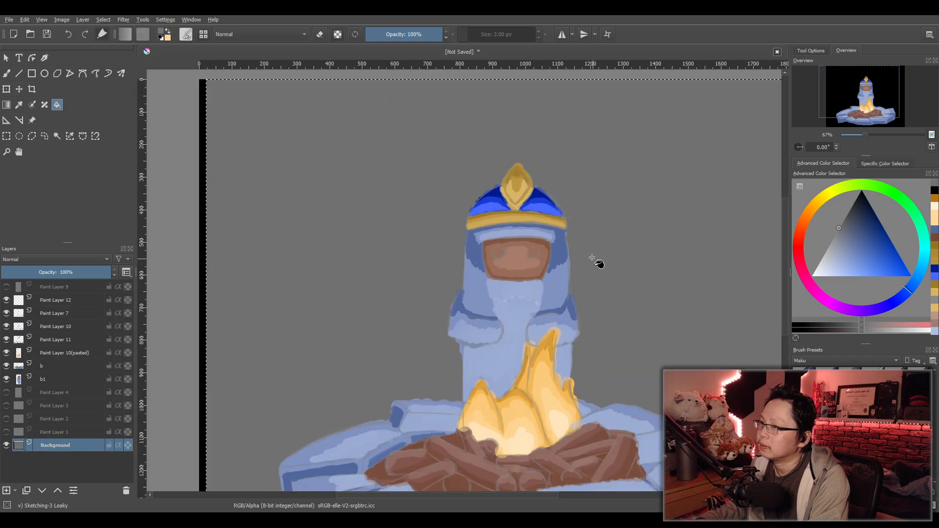
scroll(593, 262, "up", 2)
left_click_drag(594, 263, 593, 353)
scroll(398, 266, "up", 1)
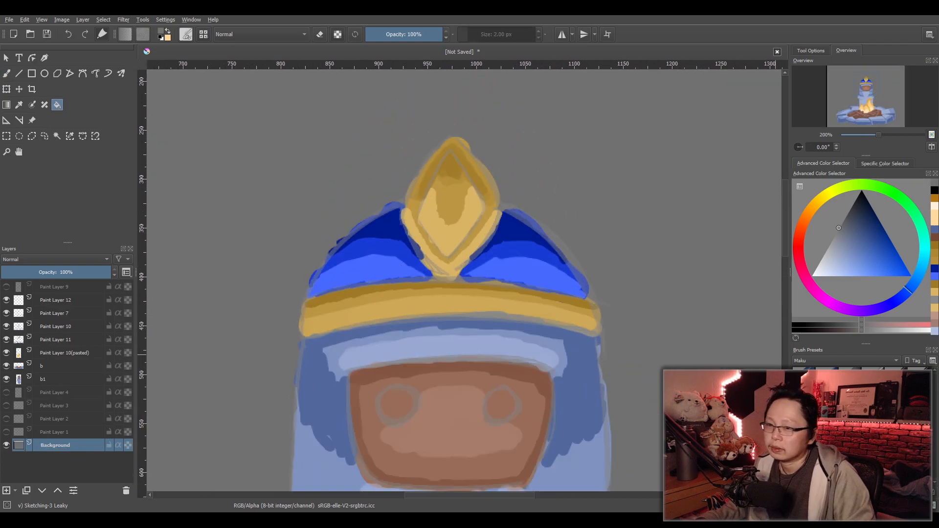
Choose black and the freehand brush on Paint Layer 12, and try to outline the left curve of the hat's blue dome.
left_click_drag(848, 234, 871, 180)
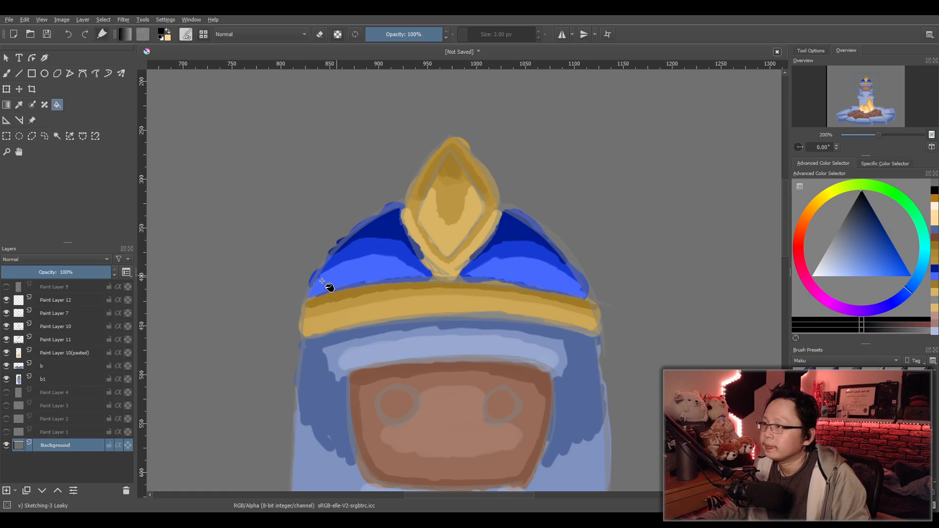
left_click(69, 301)
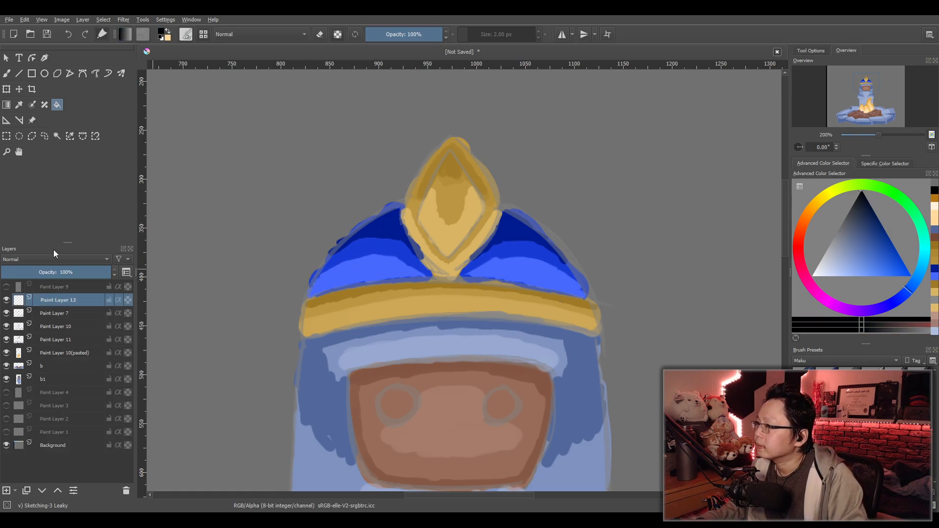
left_click(8, 73)
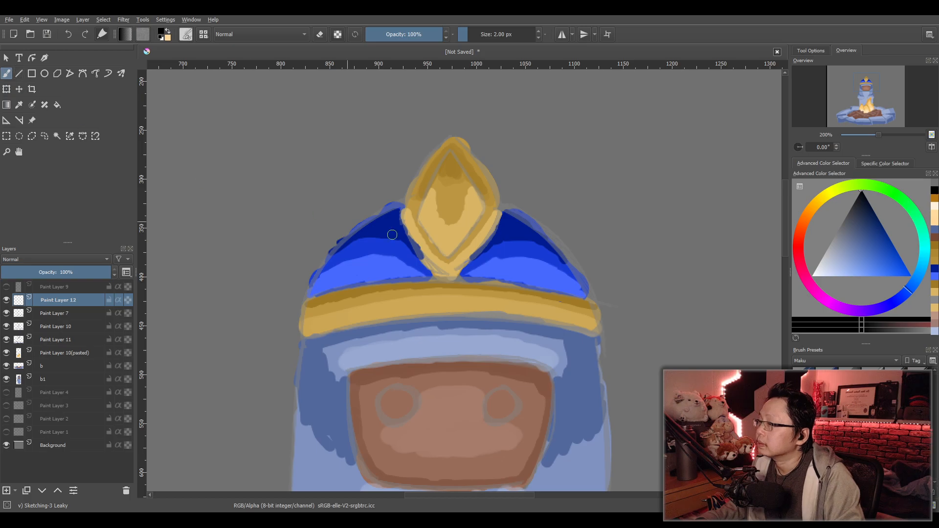
left_click_drag(306, 295, 412, 195)
key("ctrl+z")
left_click_drag(307, 297, 412, 195)
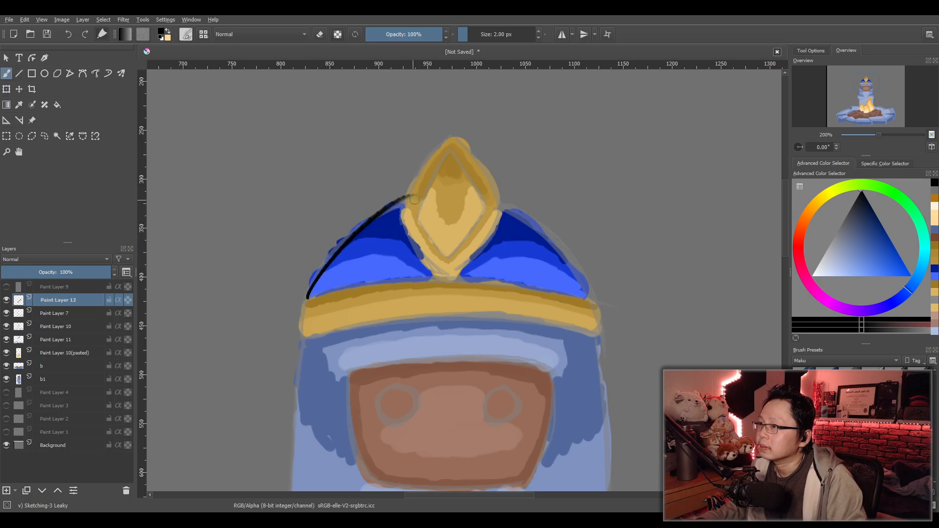
key("ctrl+z")
mouse_move(305, 297)
left_mouse_down()
mouse_move(410, 202)
mouse_move(450, 135)
left_mouse_up()
key("ctrl+z")
key("ctrl+z")
Outline the outer edge of the hat's gold diamond ornament in black, redrawing strokes until the curves are clean.
mouse_move(407, 213)
left_mouse_down()
mouse_move(450, 135)
mouse_move(401, 217)
mouse_move(453, 275)
mouse_move(500, 211)
left_mouse_up()
key("ctrl+z")
key("ctrl+z")
key("ctrl+z")
left_click_drag(451, 276, 499, 211)
key("ctrl+z")
left_click_drag(450, 276, 500, 212)
key("ctrl+z")
left_click_drag(455, 132, 498, 209)
key("ctrl+z")
key("ctrl+z")
left_click_drag(454, 135, 500, 210)
Outline the inner diamond of the gold hat ornament in black.
left_click_drag(448, 154, 425, 224)
key("ctrl+z")
mouse_move(448, 154)
left_mouse_down()
mouse_move(419, 224)
mouse_move(452, 246)
mouse_move(450, 257)
mouse_move(487, 202)
left_mouse_up()
mouse_move(449, 154)
left_mouse_down()
mouse_move(487, 208)
mouse_move(590, 290)
left_mouse_up()
key("ctrl+z")
Outline the right and left curves of the hat's blue dome in black.
mouse_move(503, 209)
left_mouse_down()
mouse_move(594, 309)
mouse_move(534, 223)
mouse_move(599, 309)
left_mouse_up()
key("ctrl+z")
left_click_drag(397, 210, 311, 283)
key("ctrl+z")
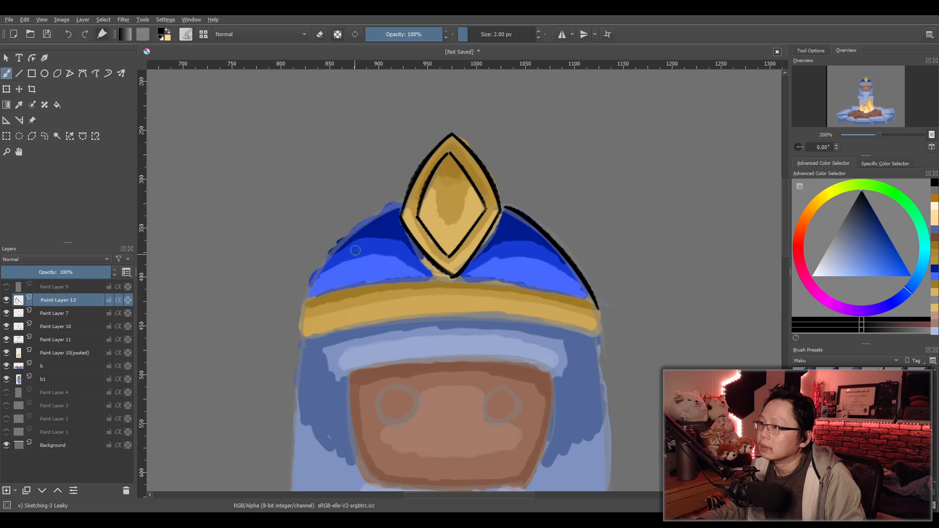
mouse_move(389, 209)
left_mouse_down()
mouse_move(305, 294)
mouse_move(435, 278)
left_mouse_up()
key("ctrl+z")
Outline the upper edge of the hat's gold band in black, undoing and redrawing uneven strokes.
mouse_move(298, 304)
left_mouse_down()
mouse_move(577, 309)
mouse_move(598, 334)
left_mouse_up()
key("ctrl+z")
left_click_drag(582, 301, 598, 336)
mouse_move(306, 302)
left_mouse_down()
mouse_move(303, 341)
mouse_move(566, 323)
mouse_move(589, 331)
left_mouse_up()
key("ctrl+z")
key("ctrl+z")
key("ctrl+z")
key("ctrl+z")
mouse_move(305, 306)
left_mouse_down()
mouse_move(348, 285)
mouse_move(587, 297)
left_mouse_up()
Outline the left end and the lower edge of the hat's gold band in black.
left_click_drag(304, 304, 302, 344)
key("ctrl+z")
mouse_move(304, 307)
left_mouse_down()
mouse_move(317, 341)
mouse_move(359, 321)
mouse_move(595, 327)
left_mouse_up()
key("ctrl+z")
key("ctrl+z")
left_click_drag(308, 336, 599, 332)
key("ctrl+z")
mouse_move(307, 337)
left_mouse_down()
mouse_move(622, 329)
mouse_move(316, 334)
mouse_move(597, 343)
left_mouse_up()
key("ctrl+z")
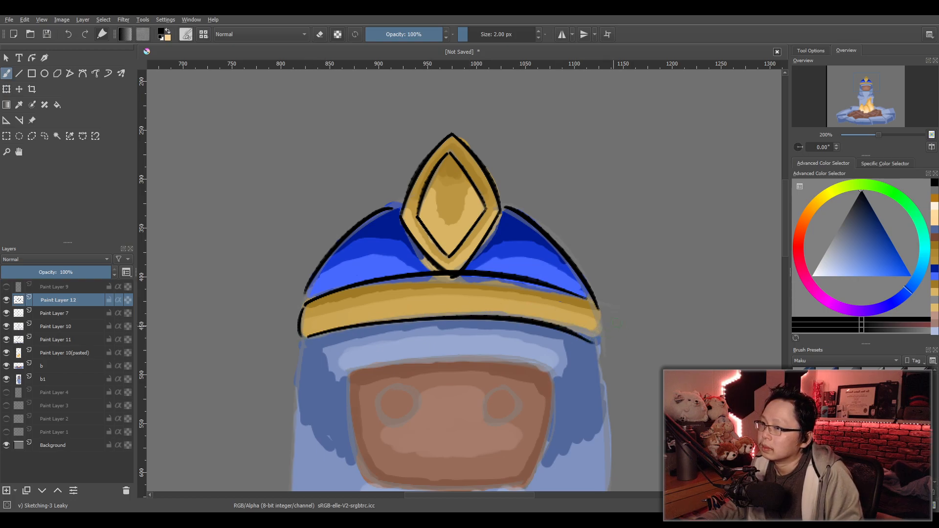
Outline the left side of the character's hood in black from the hat down to the shoulder.
scroll(500, 292, "down", 5)
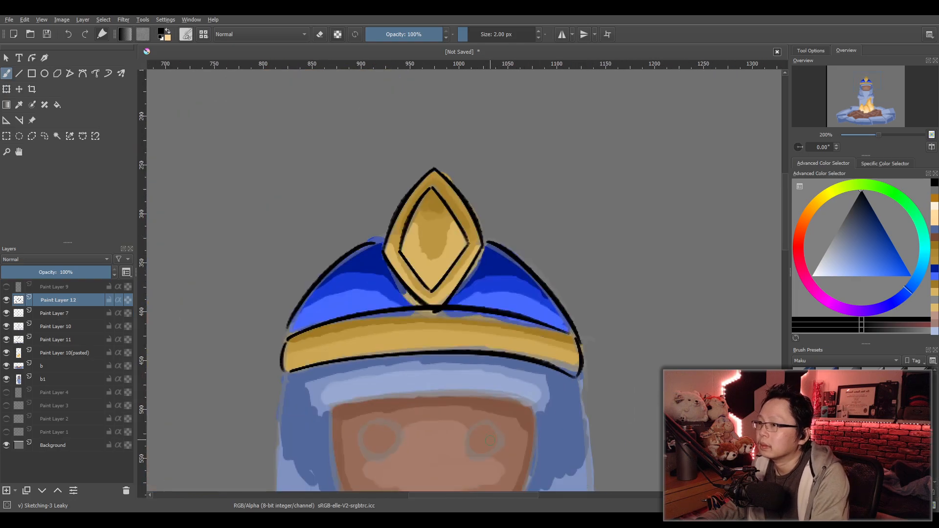
scroll(500, 292, "down", 3)
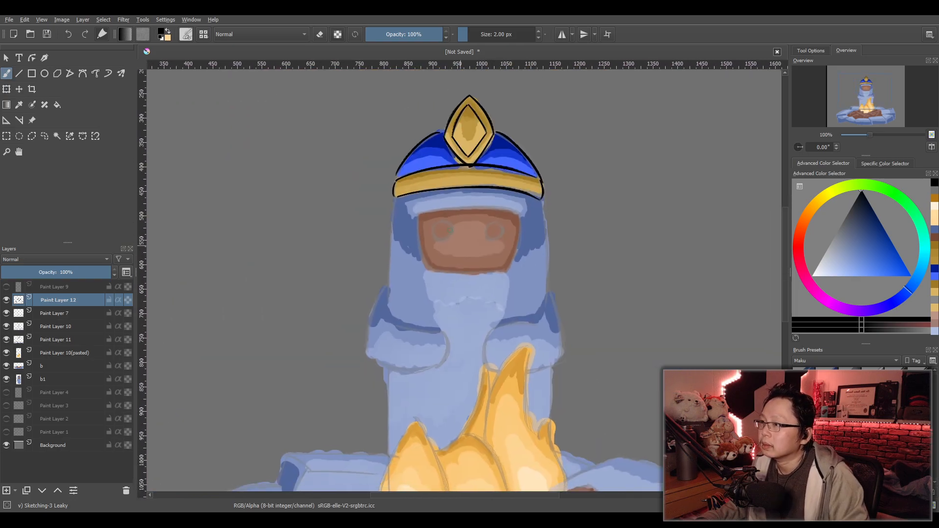
left_click_drag(396, 197, 390, 311)
key("ctrl+z")
left_click_drag(396, 192, 389, 312)
key("ctrl+z")
left_click_drag(398, 196, 391, 309)
key("ctrl+z")
left_click_drag(397, 198, 392, 314)
Outline the left sleeve's outer edge and lower hem in black, redrawing the uneven strokes.
mouse_move(385, 285)
left_mouse_down()
mouse_move(384, 337)
mouse_move(365, 350)
mouse_move(433, 370)
left_mouse_up()
key("ctrl+z")
left_click_drag(367, 354, 447, 368)
key("ctrl+z")
left_click_drag(364, 353, 443, 364)
key("ctrl+z")
left_click_drag(366, 353, 443, 366)
Outline the sleeve folds and the right sleeve in black, plus the right side of the hood.
mouse_move(389, 319)
left_mouse_down()
mouse_move(521, 318)
mouse_move(493, 365)
mouse_move(499, 367)
mouse_move(488, 365)
mouse_move(532, 370)
mouse_move(564, 359)
left_mouse_up()
key("ctrl+z")
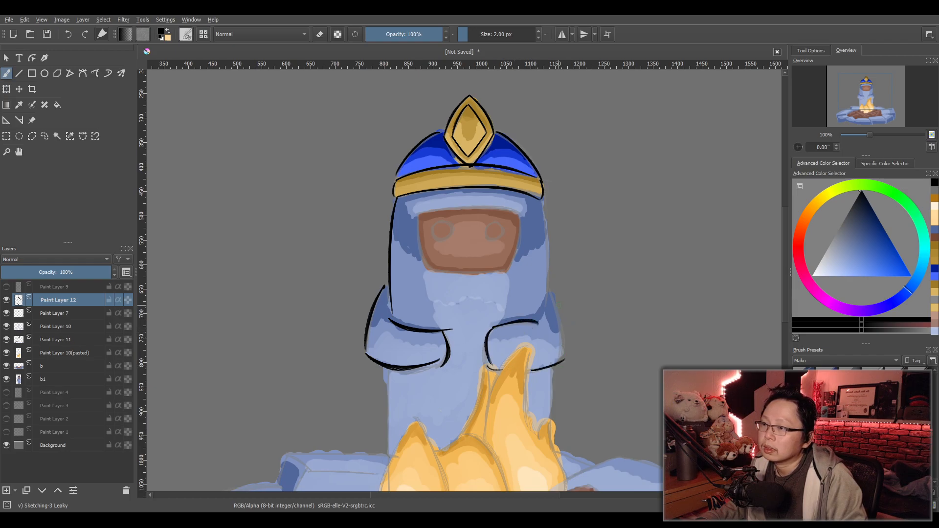
left_click_drag(553, 293, 566, 360)
key("ctrl+z")
left_click_drag(541, 199, 552, 318)
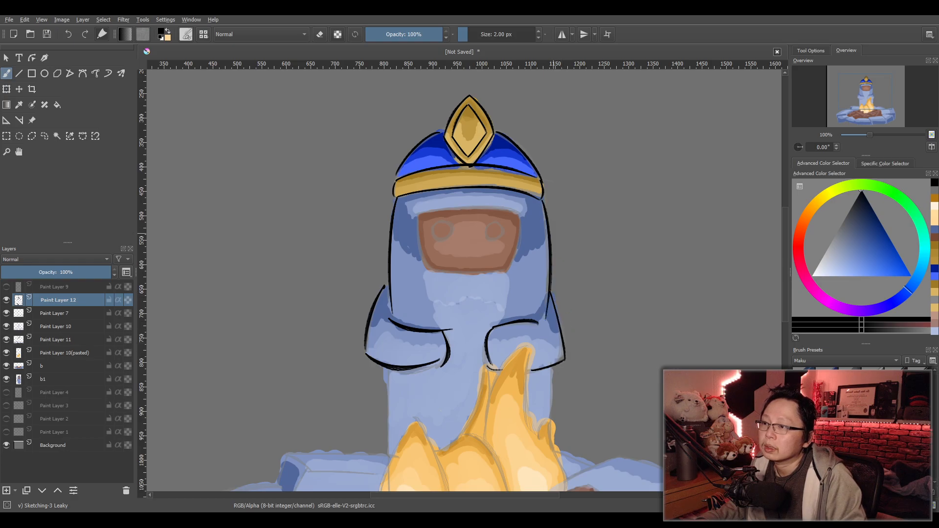
Draw the upper edge of the face opening as one smooth black curve.
scroll(461, 272, "up", 5)
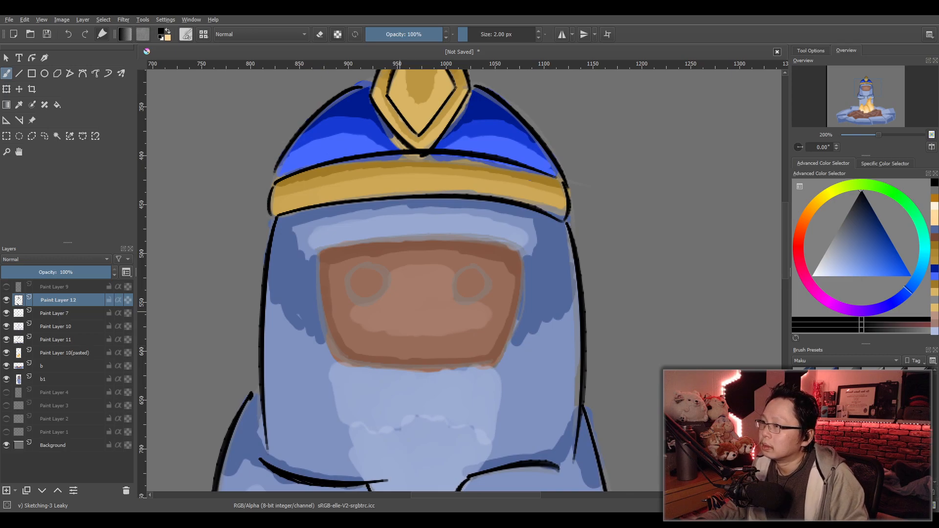
left_click_drag(321, 252, 516, 247)
key("ctrl+z")
left_click_drag(320, 251, 500, 244)
key("ctrl+z")
left_click_drag(318, 251, 525, 255)
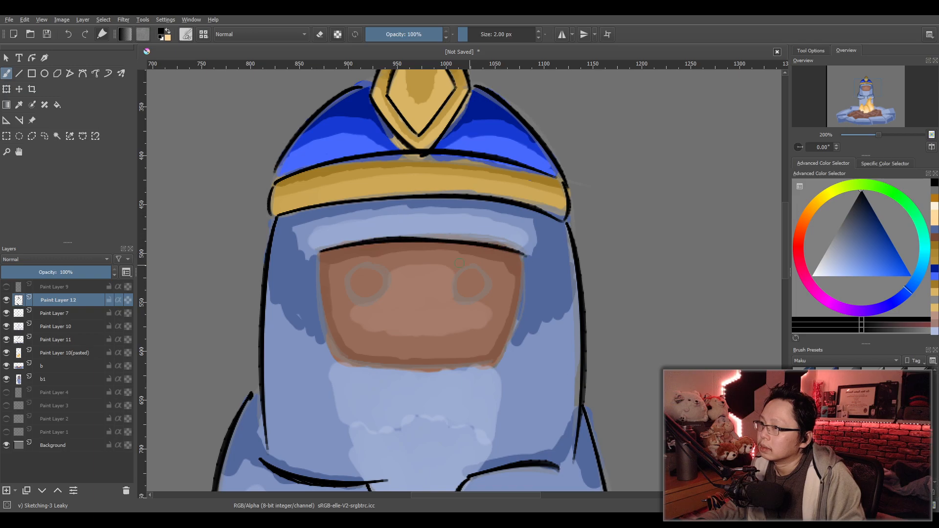
Outline the left, lower and right edges of the face opening in black.
left_click_drag(321, 249, 342, 364)
key("ctrl+z")
mouse_move(319, 253)
left_mouse_down()
mouse_move(347, 364)
mouse_move(480, 367)
left_mouse_up()
key("ctrl+z")
mouse_move(344, 362)
left_mouse_down()
mouse_move(380, 370)
mouse_move(493, 364)
left_mouse_up()
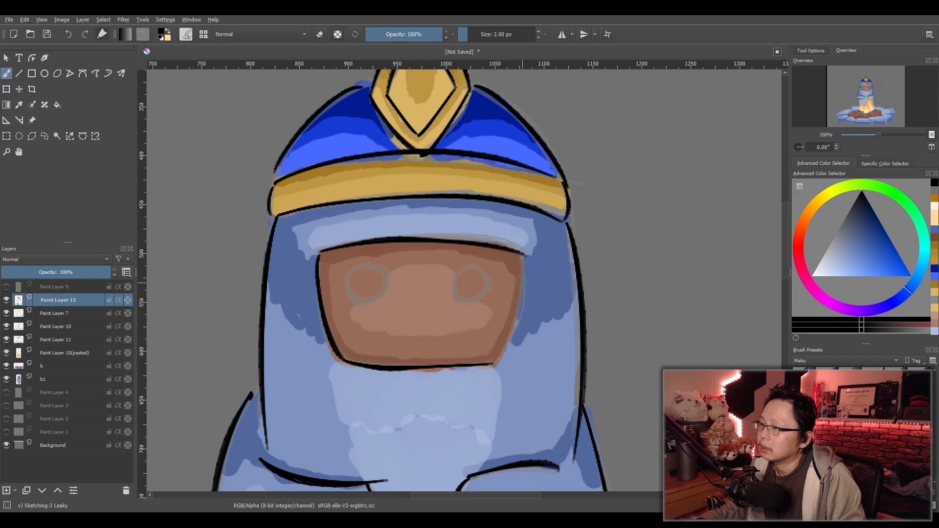
mouse_move(523, 255)
left_mouse_down()
mouse_move(497, 366)
mouse_move(506, 356)
mouse_move(494, 364)
left_mouse_up()
key("ctrl+z")
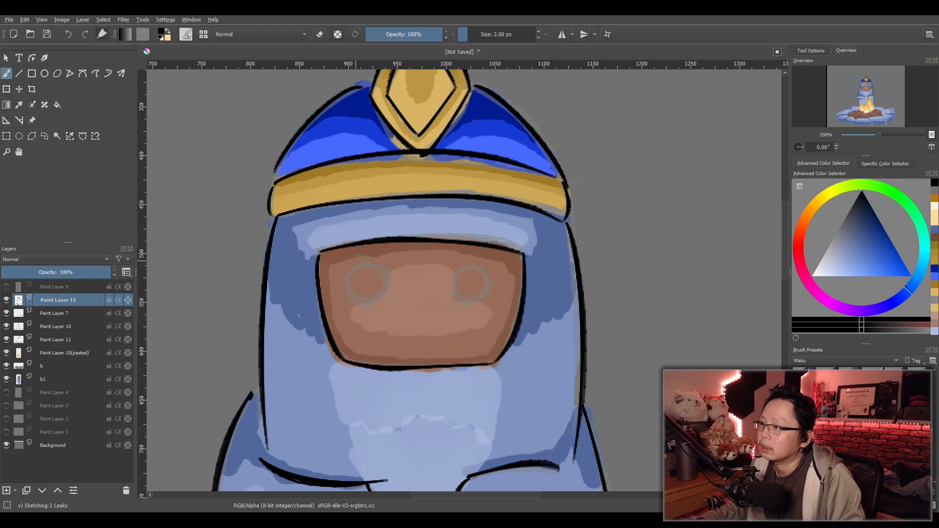
Outline both round eyes in black, redrawing uneven strokes.
mouse_move(365, 264)
left_mouse_down()
mouse_move(381, 295)
mouse_move(347, 285)
mouse_move(395, 264)
left_mouse_up()
key("ctrl+z")
key("ctrl+z")
mouse_move(468, 269)
left_mouse_down()
mouse_move(484, 274)
mouse_move(468, 265)
mouse_move(467, 382)
mouse_move(464, 294)
left_mouse_up()
Outline both sides of the robe's body below the sleeves with straight black lines.
scroll(450, 299, "up", 3)
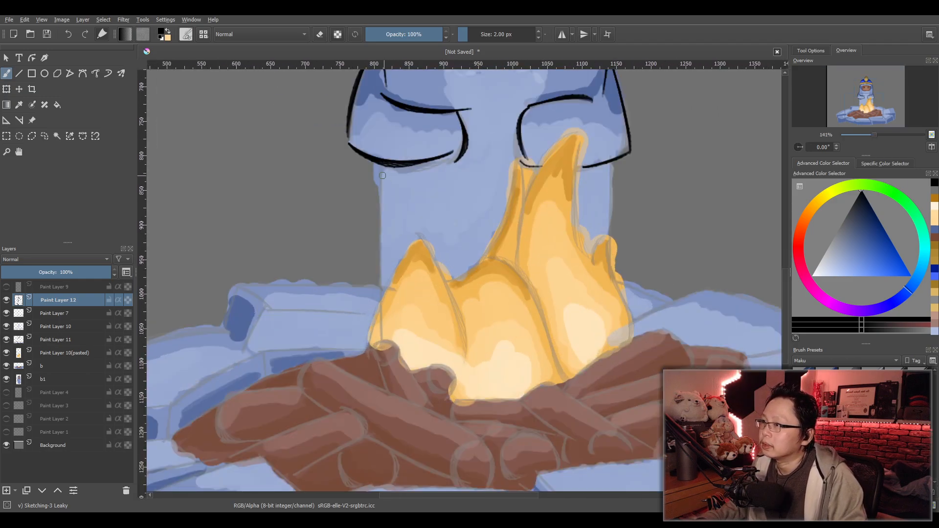
left_click_drag(379, 168, 383, 294)
key("ctrl+z")
left_click_drag(381, 165, 384, 290)
left_click_drag(611, 157, 613, 239)
key("ctrl+z")
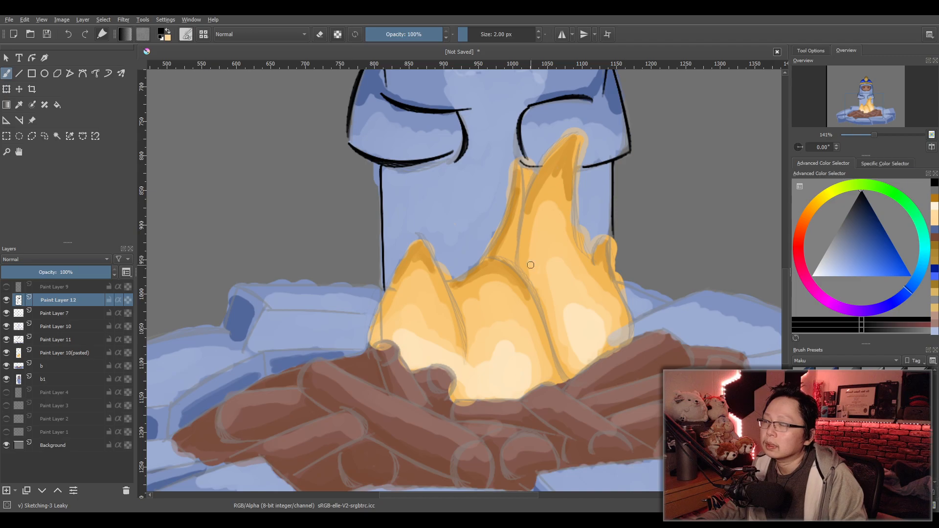
left_click_drag(238, 286, 367, 287)
key("ctrl+z")
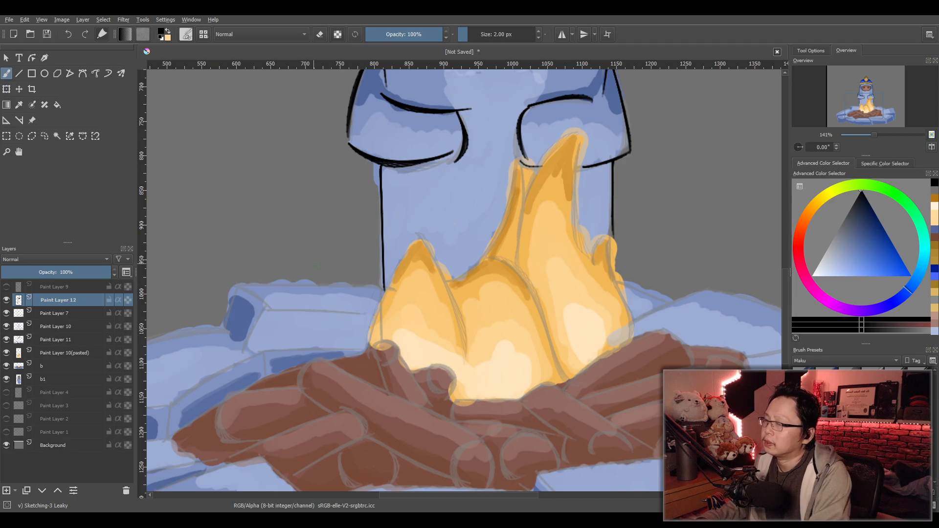
scroll(465, 312, "up", 1)
left_click_drag(360, 153, 244, 350)
key("ctrl+z")
left_click_drag(358, 155, 252, 365)
key("ctrl+z")
mouse_move(359, 150)
left_mouse_down()
mouse_move(272, 283)
mouse_move(251, 382)
left_mouse_up()
key("ctrl+z")
mouse_move(360, 149)
left_mouse_down()
mouse_move(272, 308)
mouse_move(263, 362)
mouse_move(442, 387)
left_mouse_up()
key("ctrl+z")
key("ctrl+z")
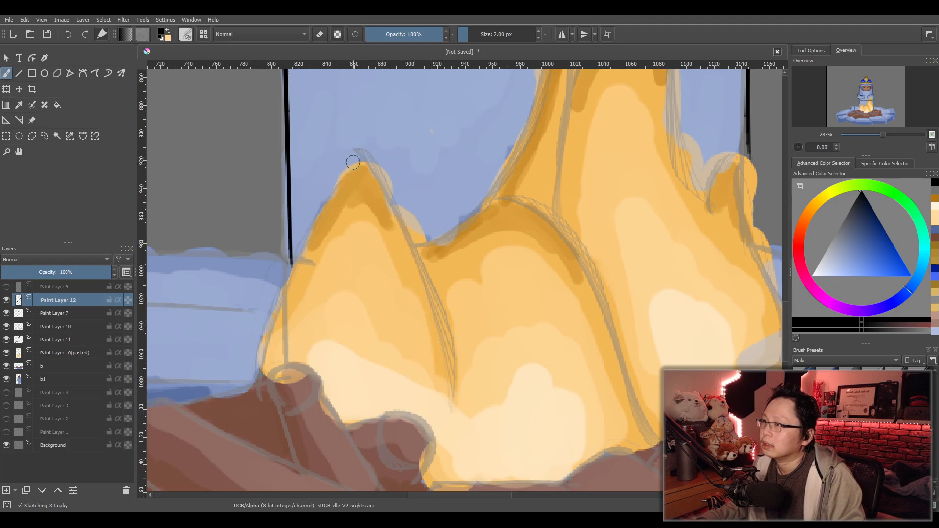
Outline both sides of the pointed left flame in black, from its tip down to the logs.
left_click_drag(358, 147, 269, 381)
mouse_move(356, 151)
left_mouse_down()
mouse_move(444, 394)
mouse_move(443, 438)
left_mouse_up()
key("ctrl+z")
key("ctrl+z")
left_click_drag(356, 147, 432, 430)
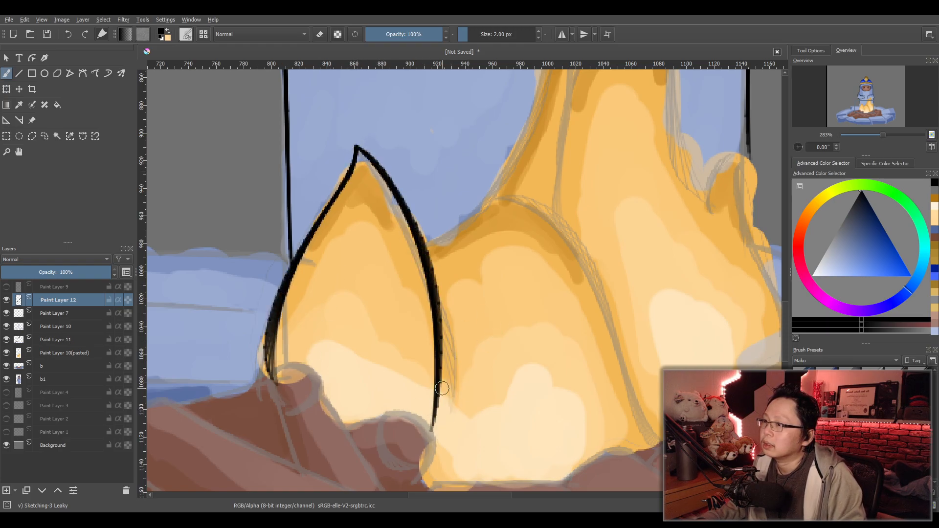
Outline the middle flame in black with the dip beside the left flame and the curve descending right to the logs.
mouse_move(428, 252)
left_mouse_down()
mouse_move(484, 201)
mouse_move(470, 177)
mouse_move(631, 416)
left_mouse_up()
key("ctrl+z")
key("ctrl+z")
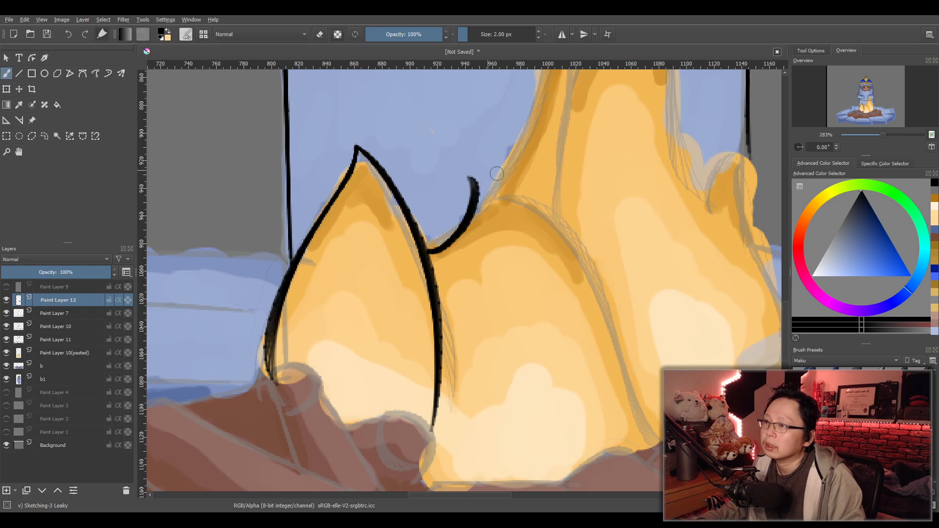
key("ctrl+z")
mouse_move(428, 252)
left_mouse_down()
mouse_move(494, 181)
mouse_move(631, 414)
left_mouse_up()
key("ctrl+z")
mouse_move(495, 202)
left_mouse_down()
mouse_move(511, 209)
mouse_move(663, 440)
left_mouse_up()
Outline the thin pointed flame between the middle and tall flames in black.
left_click_drag(679, 254, 417, 384)
scroll(417, 321, "down", 2)
left_click_drag(353, 227, 321, 331)
key("ctrl+z")
left_click_drag(351, 228, 322, 320)
key("ctrl+z")
mouse_move(351, 226)
left_mouse_down()
mouse_move(360, 338)
mouse_move(365, 263)
left_mouse_up()
key("ctrl+z")
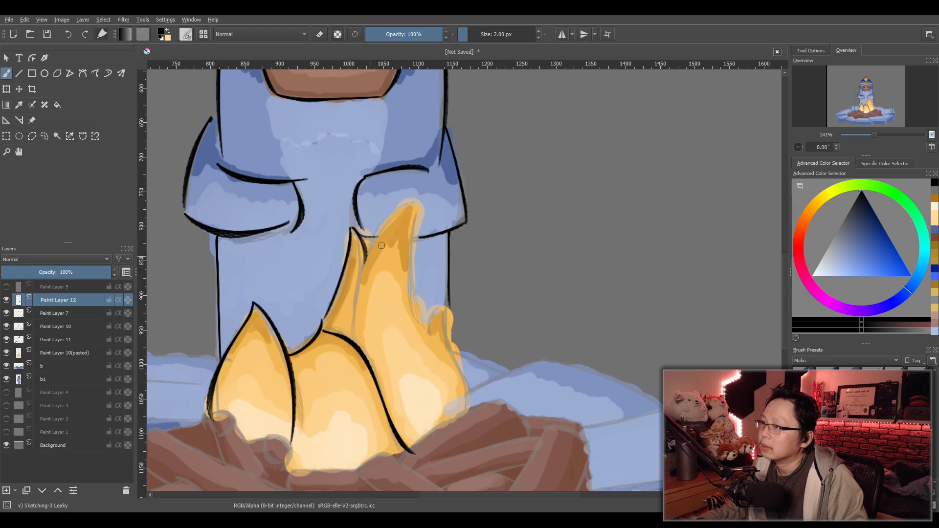
Outline both sides of the tall flame and the small flame at its right in black.
left_click_drag(411, 204, 354, 336)
mouse_move(406, 206)
left_mouse_down()
mouse_move(431, 340)
mouse_move(436, 307)
left_mouse_up()
key("ctrl+z")
mouse_move(427, 340)
left_mouse_down()
mouse_move(447, 306)
mouse_move(472, 426)
left_mouse_up()
key("ctrl+z")
left_click_drag(446, 306, 471, 402)
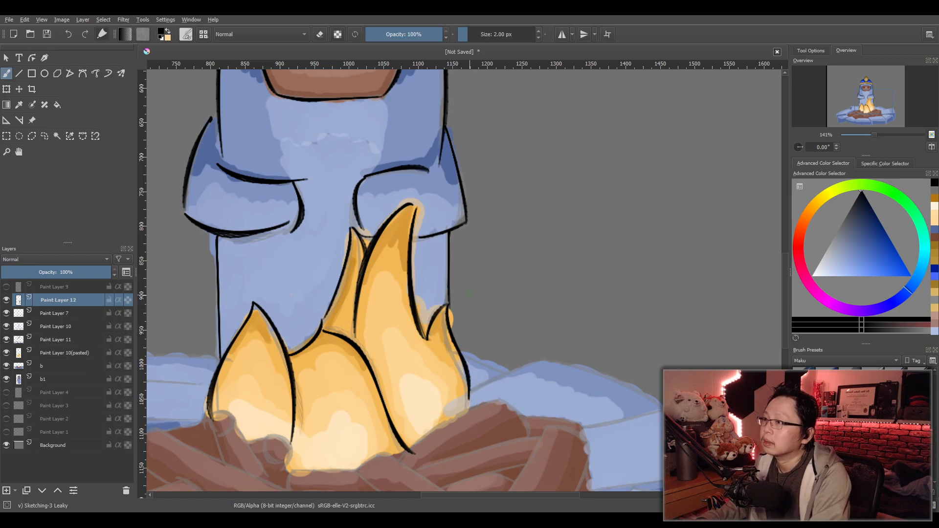
Outline the top edge and slanted corner edge of the stone block behind the left flame in black.
scroll(475, 302, "down", 2)
scroll(450, 300, "up", 4)
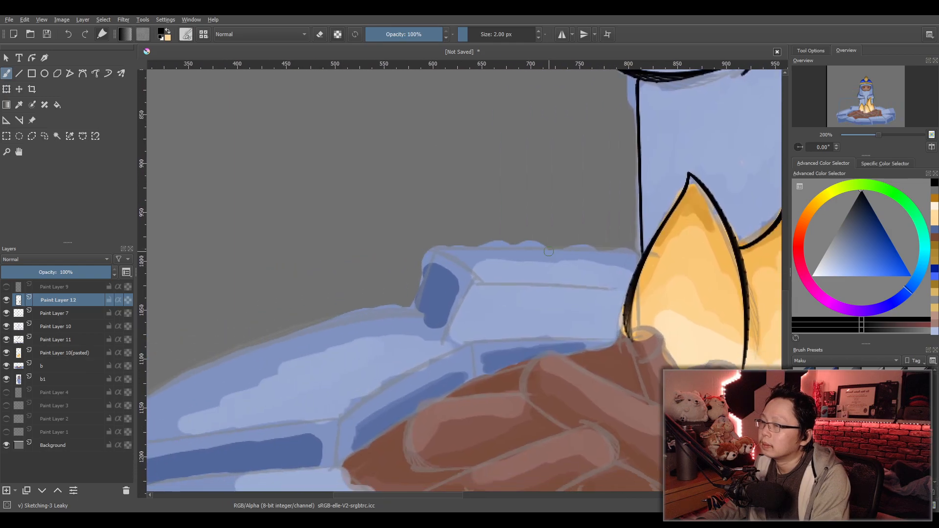
left_click_drag(434, 250, 643, 252)
key("ctrl+z")
left_click_drag(436, 250, 630, 257)
mouse_move(435, 251)
left_mouse_down()
mouse_move(495, 289)
mouse_move(477, 275)
left_mouse_up()
key("ctrl+z")
key("ctrl+z")
key("ctrl+z")
mouse_move(436, 250)
left_mouse_down()
mouse_move(471, 281)
mouse_move(644, 290)
left_mouse_up()
key("ctrl+z")
Outline the rear-left block's front upper edge, end face and lower edge, plus the short joint line beneath it.
left_click_drag(472, 282, 616, 289)
left_click_drag(432, 253, 415, 309)
left_click_drag(472, 283, 446, 336)
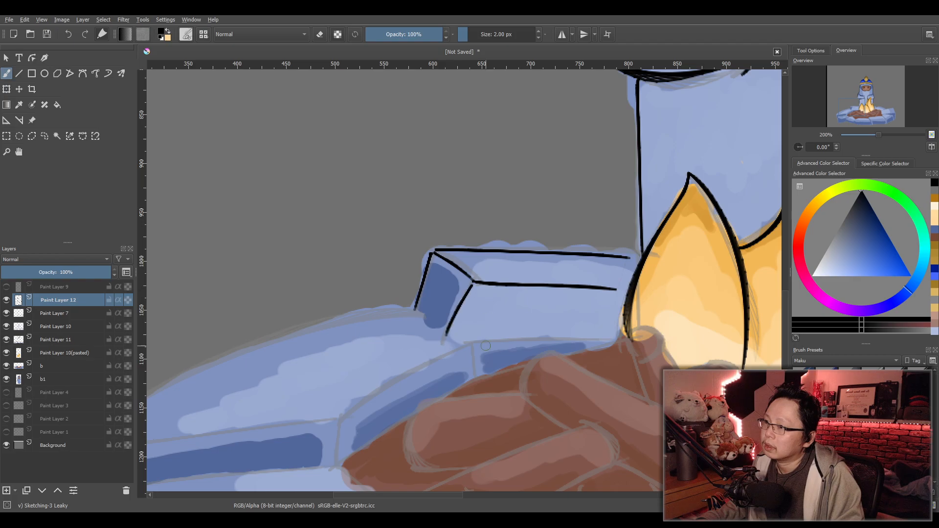
mouse_move(414, 310)
left_mouse_down()
mouse_move(437, 333)
mouse_move(595, 341)
left_mouse_up()
left_click_drag(472, 347, 480, 377)
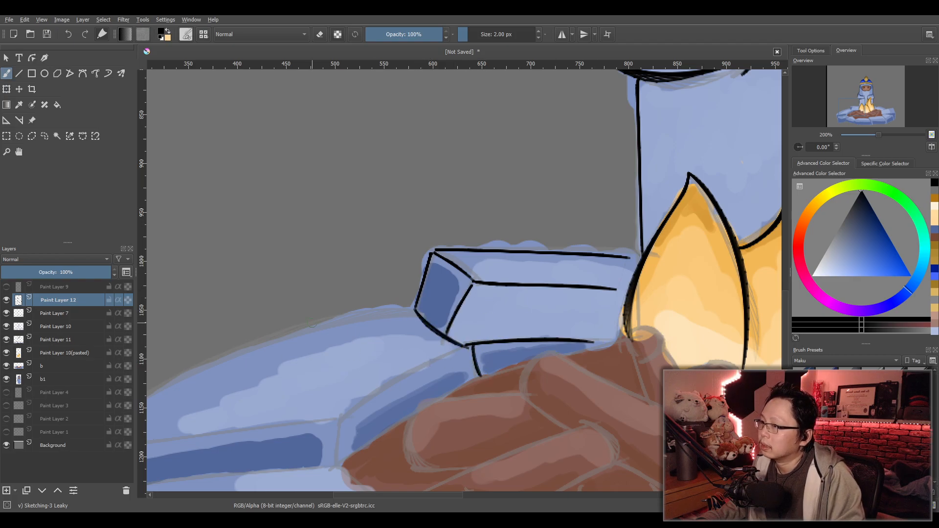
Draw the long curved outer edge of the large left stone in black.
scroll(298, 357, "down", 1)
left_click_drag(342, 386, 466, 335)
scroll(465, 335, "up", 1)
left_click_drag(482, 279, 482, 263)
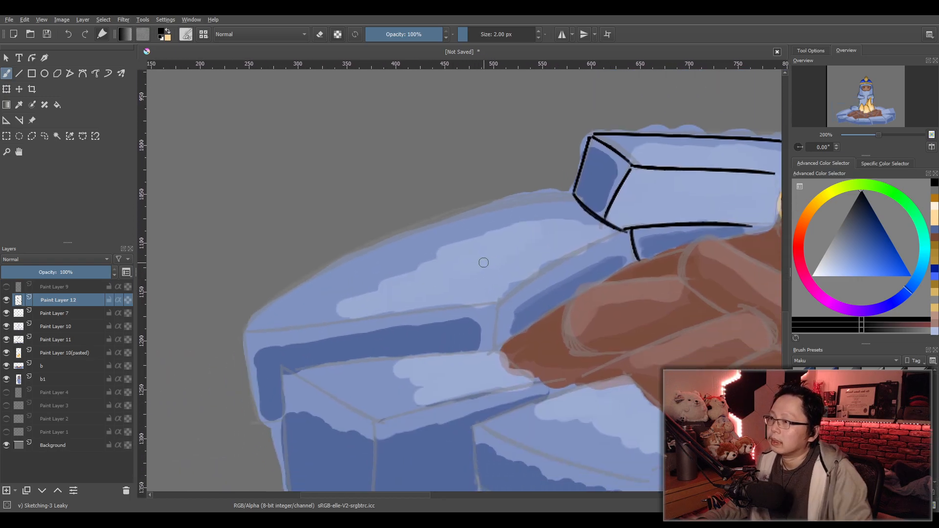
left_click_drag(247, 330, 539, 190)
Outline the large left stone's front upper edge, inner edge and vertical side edges in black.
left_click_drag(247, 332, 484, 298)
key("ctrl+z")
left_click_drag(247, 332, 462, 313)
key("ctrl+z")
mouse_move(252, 328)
left_mouse_down()
mouse_move(497, 308)
mouse_move(626, 230)
left_mouse_up()
key("ctrl+z")
mouse_move(496, 310)
left_mouse_down()
mouse_move(629, 231)
mouse_move(501, 348)
left_mouse_up()
left_click_drag(247, 360, 253, 418)
scroll(330, 349, "down", 2)
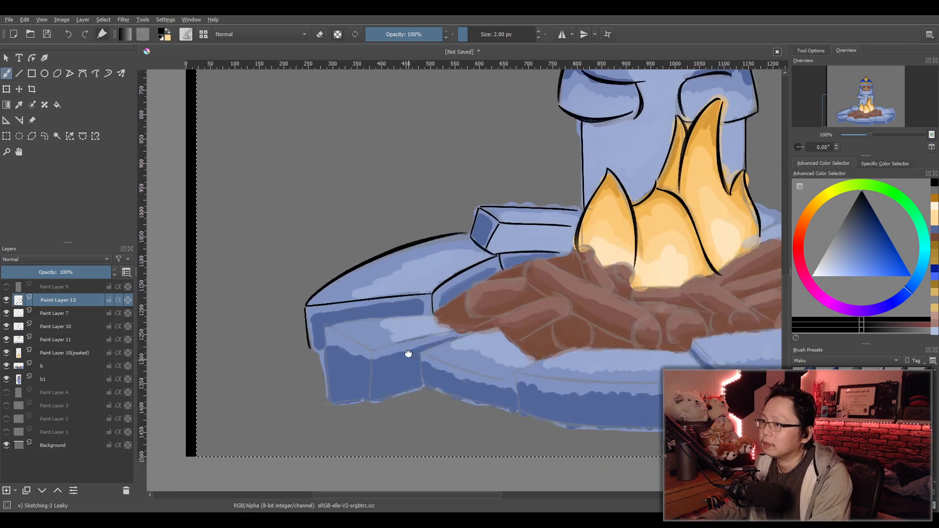
scroll(406, 359, "up", 2)
left_click_drag(320, 385, 330, 345)
mouse_move(292, 220)
left_mouse_down()
mouse_move(304, 372)
mouse_move(385, 364)
left_mouse_up()
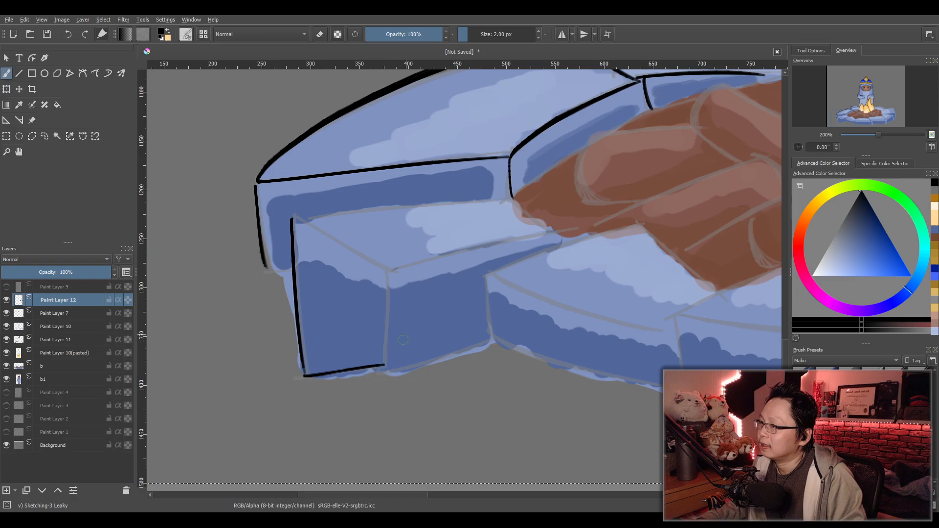
left_click_drag(394, 268, 386, 372)
key("ctrl+z")
key("ctrl+z")
key("ctrl+z")
Outline the left side and the lower edges of the front-left stone block in black.
left_click_drag(296, 214, 296, 341)
key("ctrl+z")
mouse_move(294, 215)
left_mouse_down()
mouse_move(296, 358)
mouse_move(382, 366)
left_mouse_up()
key("ctrl+z")
mouse_move(298, 362)
left_mouse_down()
mouse_move(384, 374)
mouse_move(495, 344)
left_mouse_up()
Outline the front-left block's vertical corner and top face, and close the lower edge of the stone behind it.
left_click_drag(386, 269, 386, 386)
key("ctrl+z")
left_click_drag(386, 268, 385, 374)
left_click_drag(295, 216, 386, 269)
left_click_drag(296, 216, 523, 199)
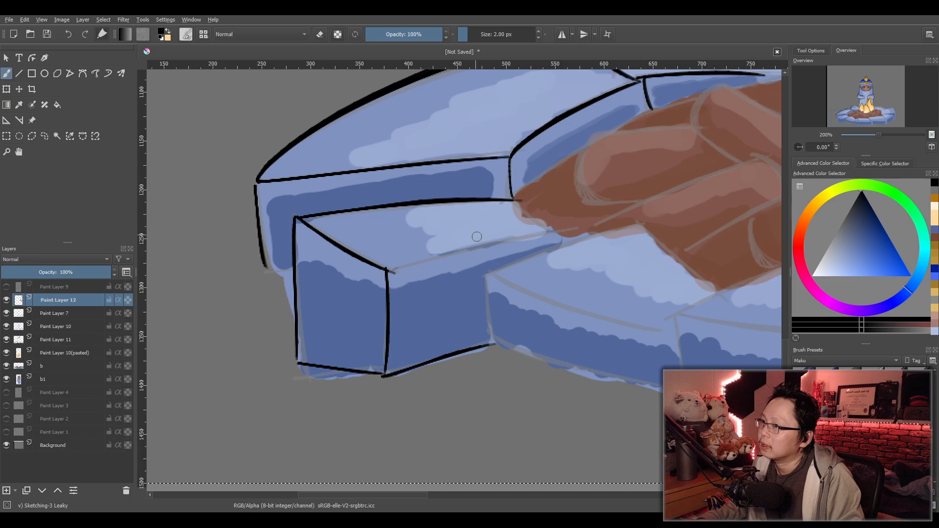
left_click_drag(390, 273, 538, 235)
left_click_drag(513, 199, 556, 235)
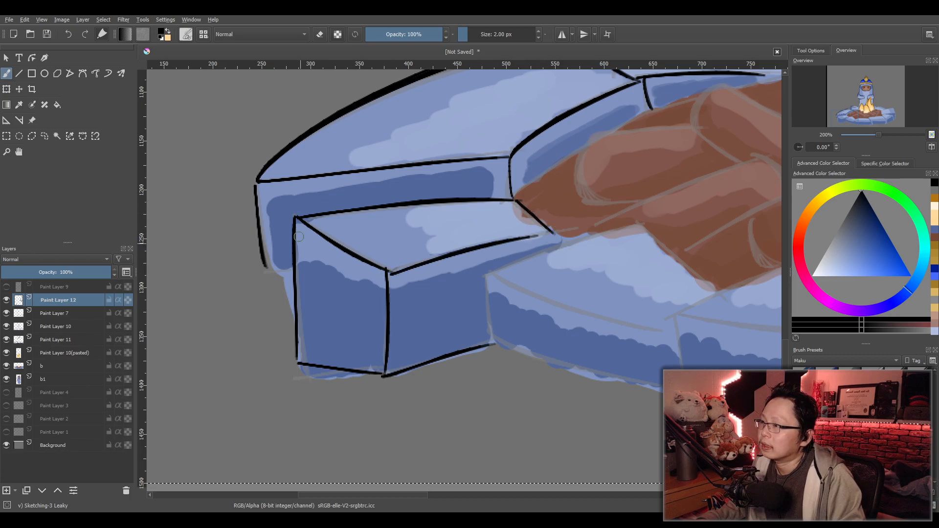
left_click_drag(268, 272, 292, 269)
Outline the left side, lower edge and upper edges of the stone right of the front-left block in black.
mouse_move(481, 276)
left_mouse_down()
mouse_move(658, 226)
mouse_move(573, 242)
mouse_move(650, 220)
mouse_move(493, 355)
left_mouse_up()
key("ctrl+z")
key("ctrl+z")
mouse_move(484, 277)
left_mouse_down()
mouse_move(492, 342)
mouse_move(664, 386)
left_mouse_up()
key("ctrl+z")
left_click_drag(495, 341, 675, 388)
left_click_drag(489, 275, 685, 335)
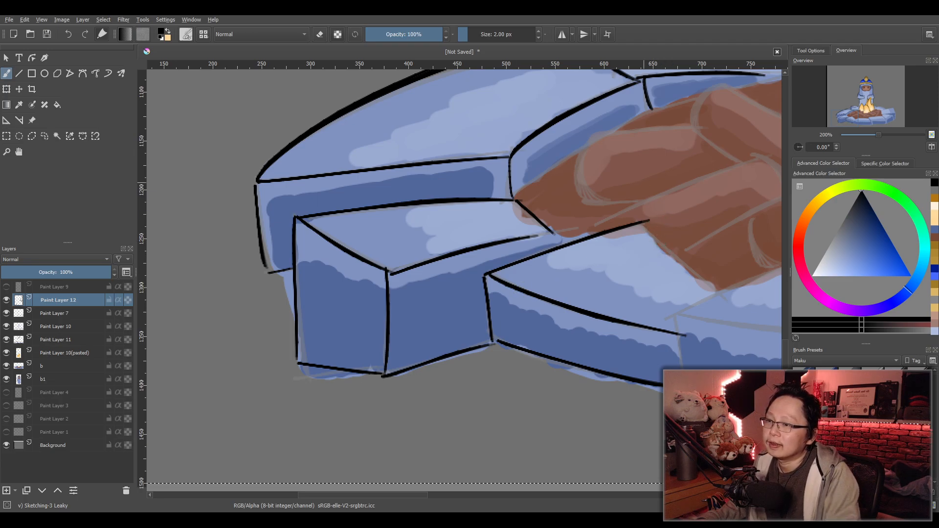
Draw that stone's slanted inner edge along the logs in black.
left_click_drag(672, 271, 310, 216)
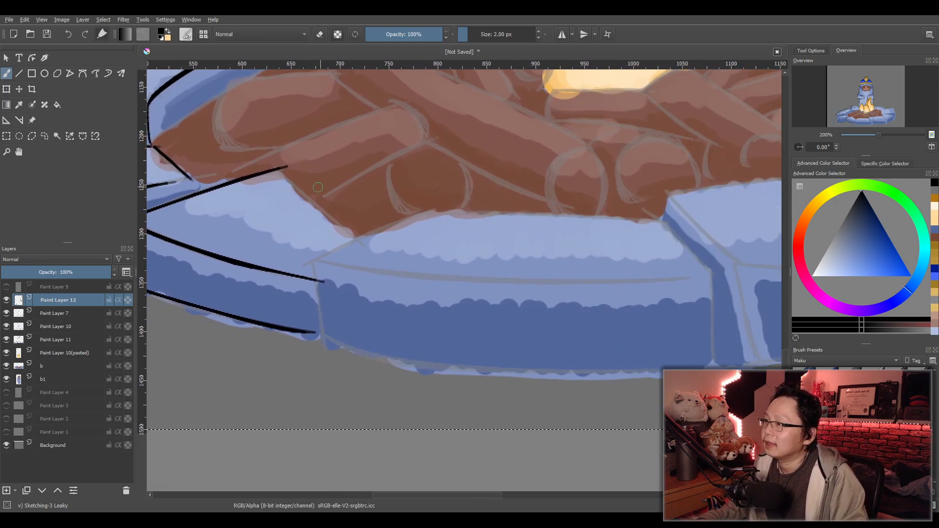
left_click_drag(286, 171, 364, 245)
key("ctrl+z")
left_click_drag(287, 170, 363, 244)
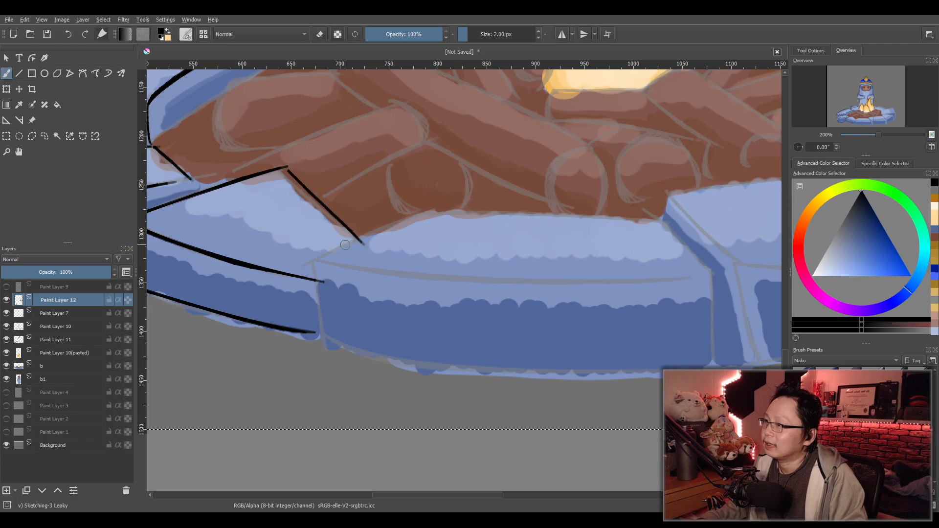
Outline the slanted rear-left edge, left side and curved lower edge of the front-centre stone in black.
left_click_drag(313, 267, 433, 209)
mouse_move(315, 267)
left_mouse_down()
mouse_move(332, 349)
mouse_move(664, 367)
left_mouse_up()
key("ctrl+z")
left_click_drag(334, 350, 679, 364)
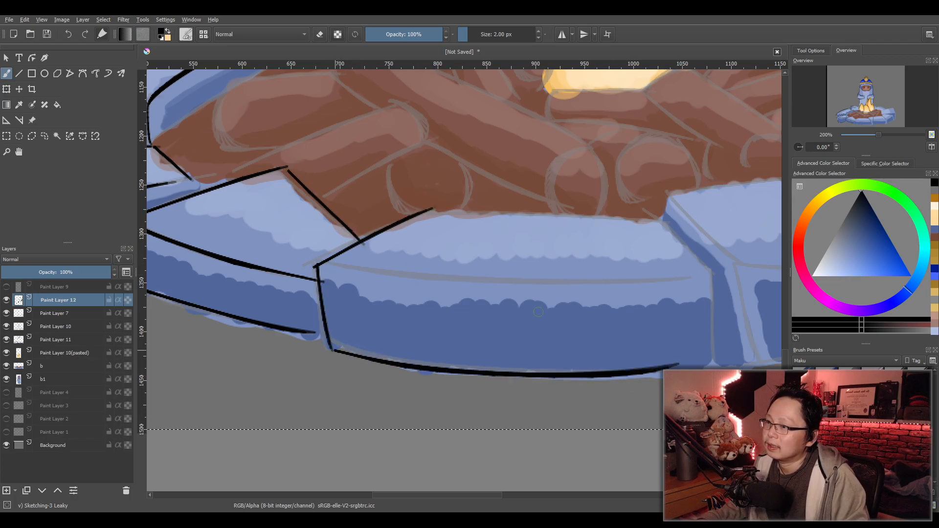
Outline the front-centre stone's front upper edge, rear edge along the logs and right side in black.
left_click_drag(330, 264, 702, 278)
left_click_drag(434, 210, 639, 211)
key("ctrl+z")
mouse_move(442, 210)
left_mouse_down()
mouse_move(656, 216)
mouse_move(711, 274)
mouse_move(717, 366)
left_mouse_up()
scroll(663, 335, "up", 3)
scroll(636, 319, "down", 3)
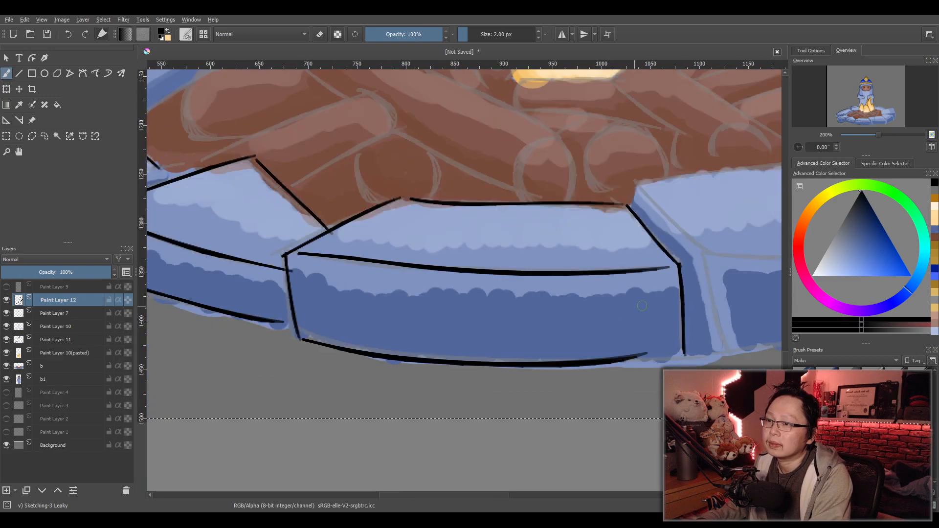
Outline the front-right stone's slanted left edge, left side, front upper edge, curved lower edge and right side in black.
left_click_drag(644, 307, 287, 337)
left_click_drag(291, 219, 360, 285)
key("ctrl+z")
left_click_drag(290, 220, 355, 284)
mouse_move(286, 217)
left_mouse_down()
mouse_move(606, 181)
mouse_move(695, 260)
mouse_move(698, 361)
left_mouse_up()
mouse_move(356, 283)
left_mouse_down()
mouse_move(562, 286)
mouse_move(676, 269)
left_mouse_up()
mouse_move(352, 278)
left_mouse_down()
mouse_move(372, 380)
mouse_move(699, 363)
left_mouse_up()
left_click_drag(628, 214, 280, 293)
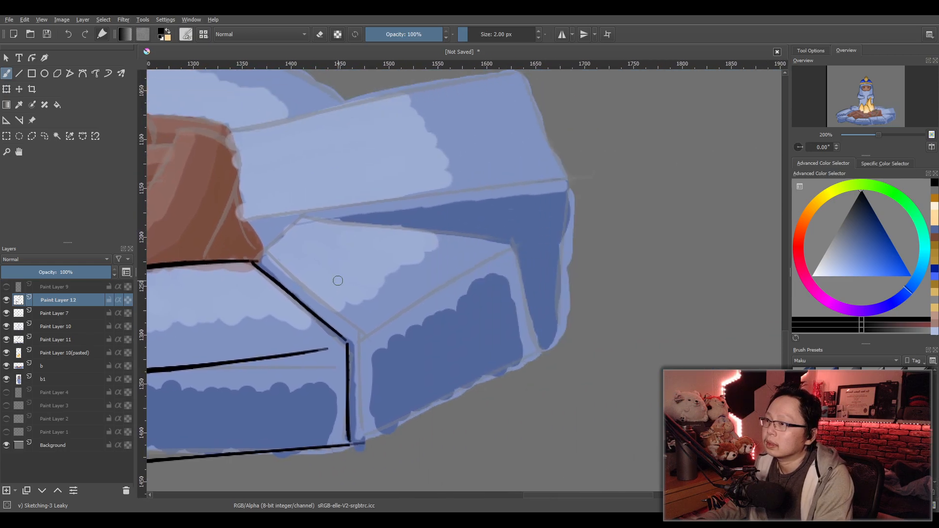
Draw the rear-left edge, slanted inner edge and front upper edge of the small stone to its right in black.
left_click_drag(303, 214, 258, 266)
key("ctrl+z")
mouse_move(301, 215)
left_mouse_down()
mouse_move(264, 253)
mouse_move(367, 325)
mouse_move(494, 257)
mouse_move(548, 364)
left_mouse_up()
mouse_move(365, 330)
left_mouse_down()
mouse_move(381, 441)
mouse_move(550, 362)
left_mouse_up()
key("ctrl+z")
key("ctrl+z")
key("ctrl+z")
key("ctrl+z")
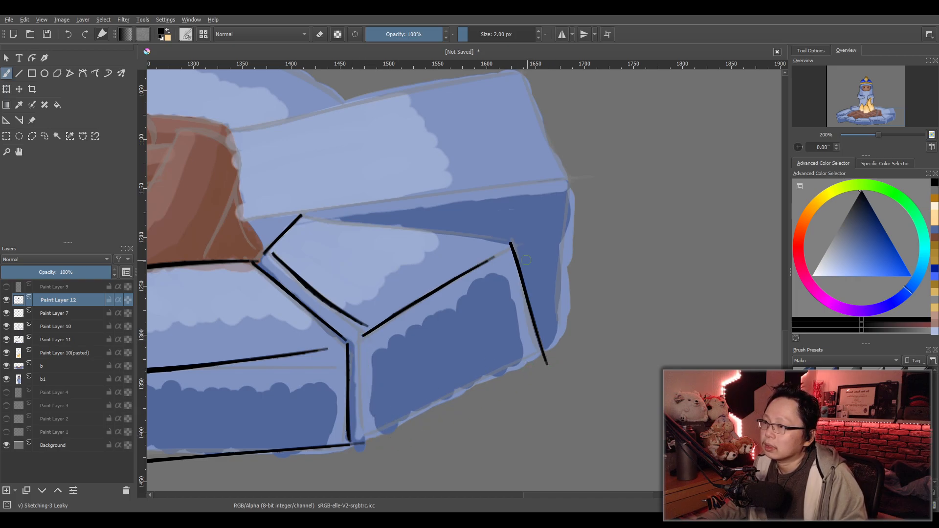
Draw the small right stone's right side, lower edge and left side in black.
mouse_move(512, 244)
left_mouse_down()
mouse_move(542, 349)
mouse_move(374, 425)
left_mouse_up()
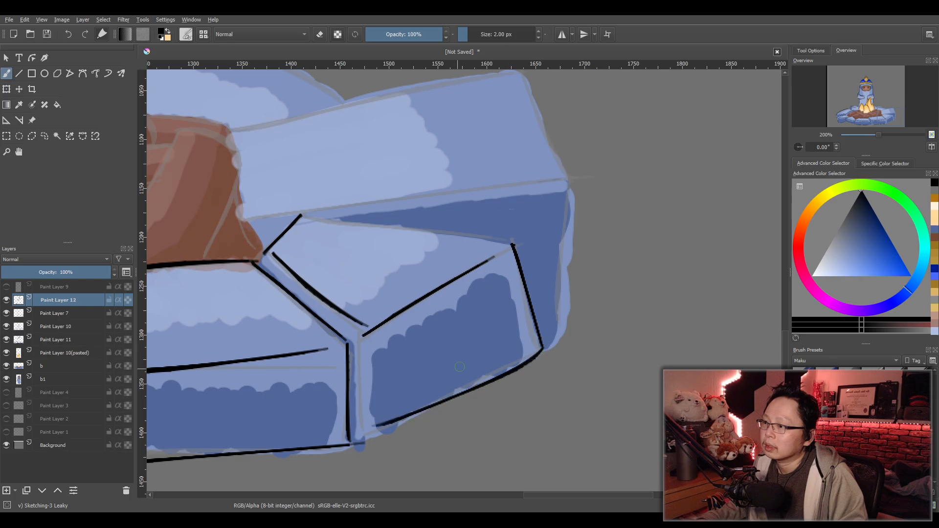
left_click_drag(365, 330, 373, 418)
key("ctrl+z")
left_click_drag(366, 340, 373, 436)
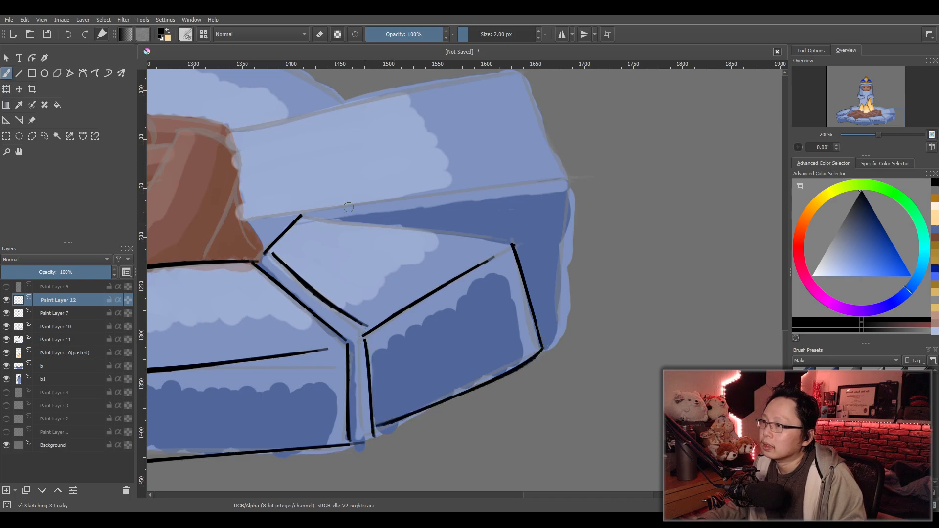
Draw the small right stone's rear edge plus the front upper edge and lower right side of the large slab behind it.
left_click_drag(301, 215, 511, 245)
mouse_move(253, 215)
left_mouse_down()
mouse_move(553, 181)
mouse_move(558, 262)
mouse_move(538, 349)
left_mouse_up()
key("ctrl+z")
left_click_drag(555, 181, 551, 353)
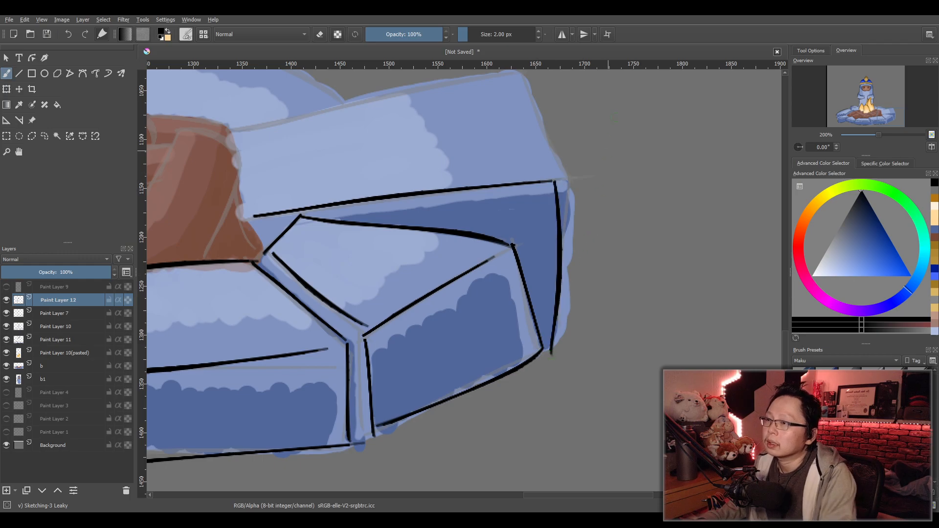
Outline the large right slab's rear upper edge and its slanted upper right side in black.
left_click_drag(586, 204, 639, 316)
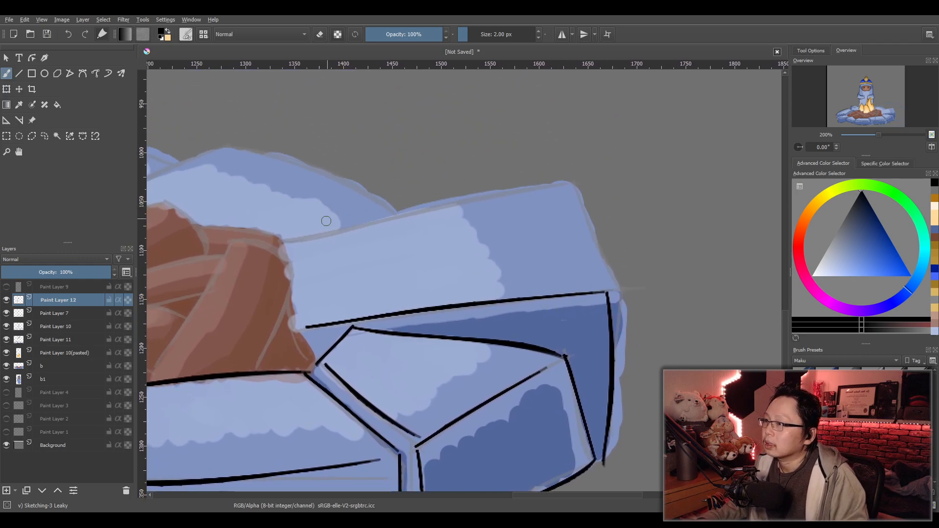
left_click_drag(283, 245, 566, 174)
key("ctrl+z")
mouse_move(292, 242)
left_mouse_down()
mouse_move(564, 184)
mouse_move(607, 293)
left_mouse_up()
key("ctrl+z")
left_click_drag(563, 184, 608, 293)
key("ctrl+z")
left_click_drag(566, 181, 607, 293)
Outline the peaked stone behind the logs and the sliver of stone beside the right flame in black.
left_click_drag(394, 263, 670, 380)
mouse_move(404, 306)
left_mouse_down()
mouse_move(491, 267)
mouse_move(675, 337)
left_mouse_up()
left_click_drag(391, 253, 445, 278)
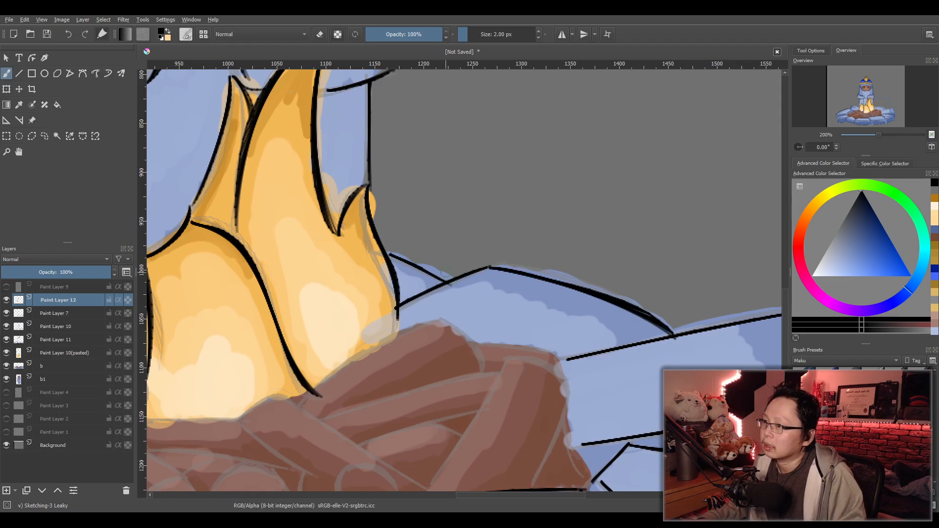
Draw the upper edge, rounded left end and lower edge of the leftmost log in black.
scroll(465, 272, "down", 4)
scroll(391, 291, "up", 4)
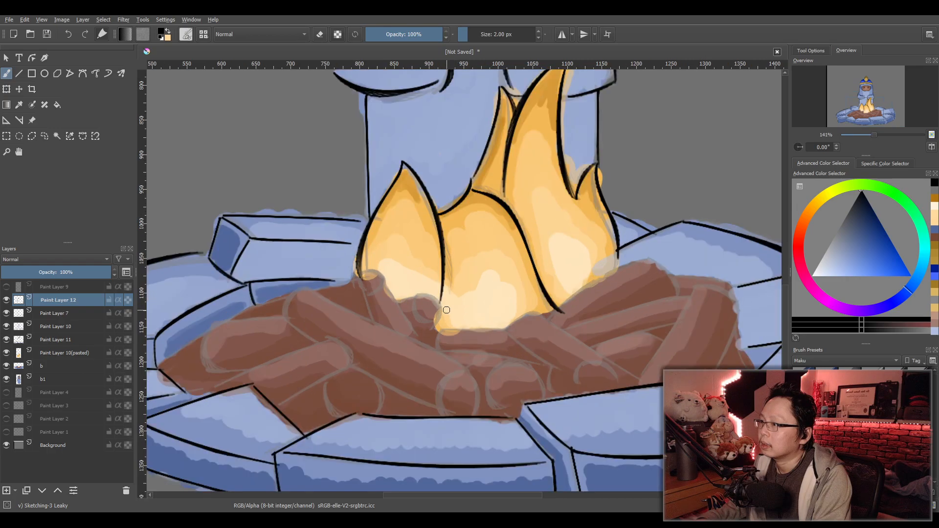
left_click_drag(444, 311, 473, 237)
left_click_drag(361, 239, 517, 253)
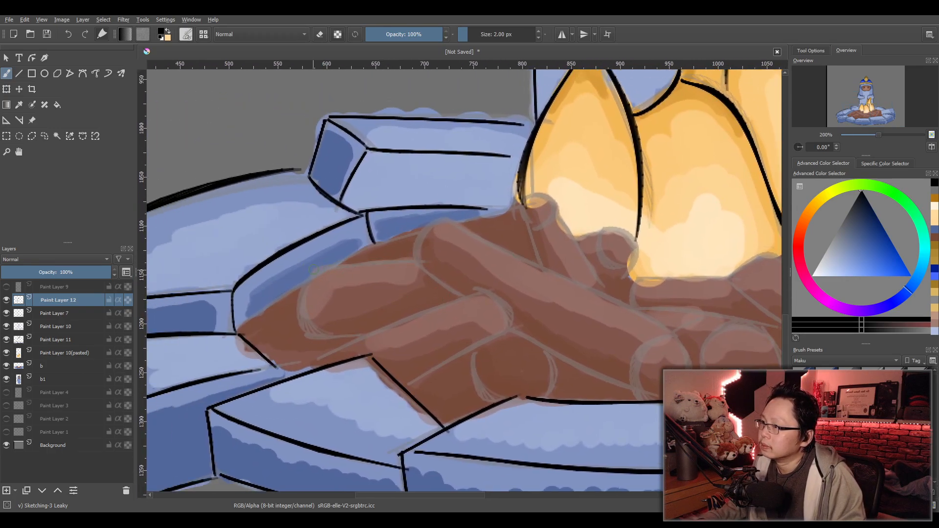
left_click_drag(316, 266, 425, 260)
key("ctrl+z")
left_click_drag(310, 264, 414, 266)
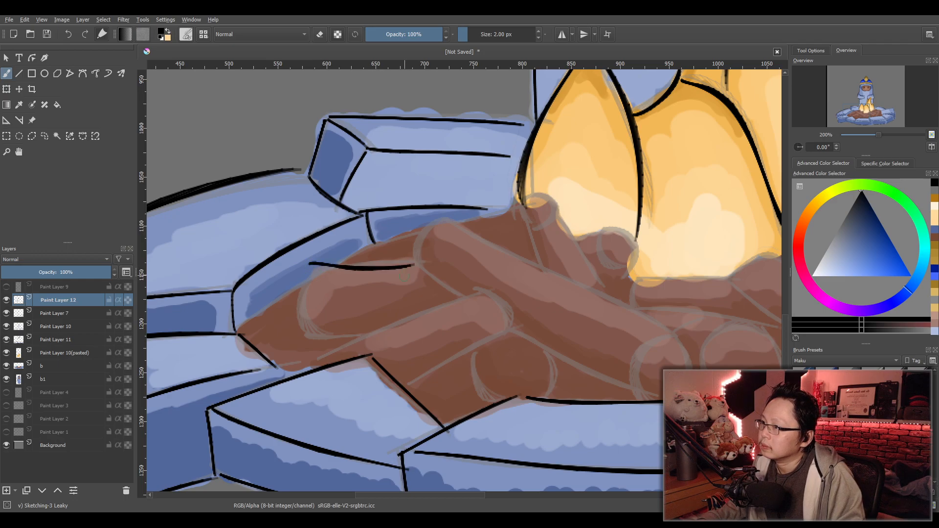
mouse_move(309, 265)
left_mouse_down()
mouse_move(318, 338)
mouse_move(374, 329)
left_mouse_up()
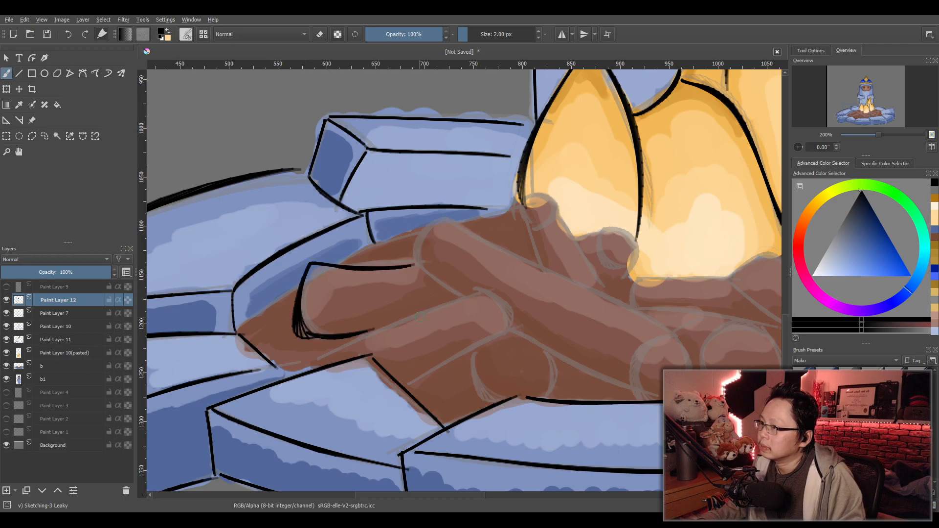
Outline the long diagonal log's rounded rear end, upper edge and round front end in black.
mouse_move(415, 263)
left_mouse_down()
mouse_move(467, 214)
mouse_move(618, 288)
left_mouse_up()
key("ctrl+z")
left_click_drag(465, 213, 659, 349)
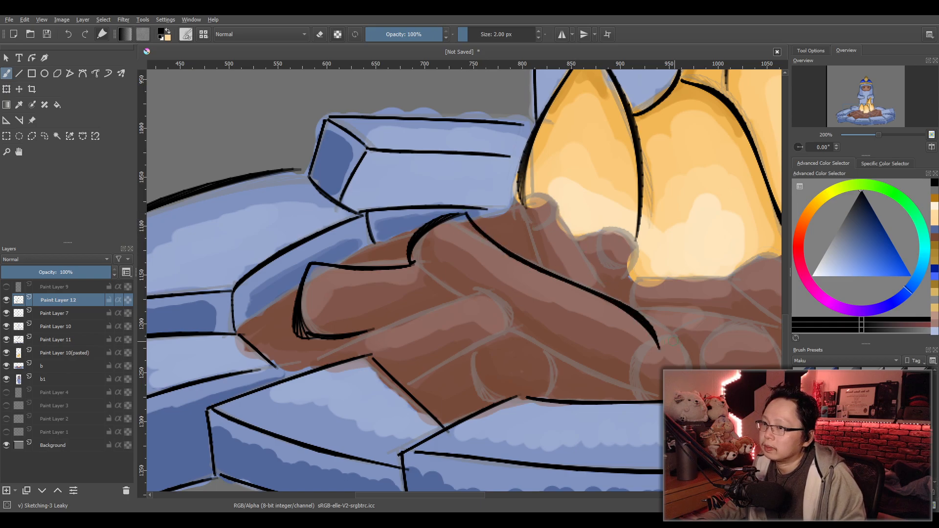
key("ctrl+z")
mouse_move(464, 213)
left_mouse_down()
mouse_move(665, 327)
mouse_move(691, 368)
left_mouse_up()
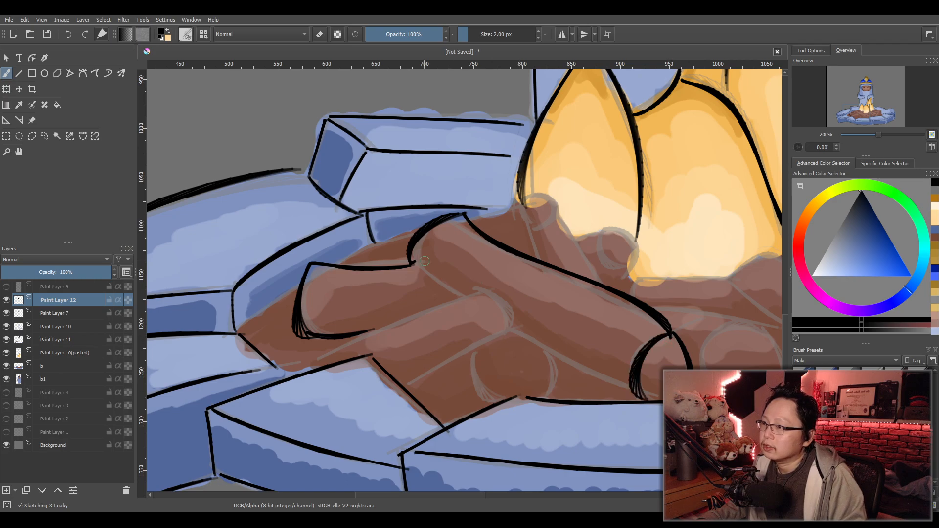
Close the leftmost log, outline the log below it, and draw the diagonal log's lower edge in black.
mouse_move(413, 263)
left_mouse_down()
mouse_move(459, 286)
mouse_move(459, 299)
left_mouse_up()
key("ctrl+z")
left_click_drag(509, 326, 630, 371)
key("ctrl+z")
left_click_drag(507, 329, 645, 389)
key("ctrl+z")
mouse_move(318, 362)
left_mouse_down()
mouse_move(497, 281)
mouse_move(342, 343)
mouse_move(470, 293)
mouse_move(509, 335)
mouse_move(404, 385)
left_mouse_up()
key("ctrl+z")
key("ctrl+z")
left_click_drag(509, 332, 404, 384)
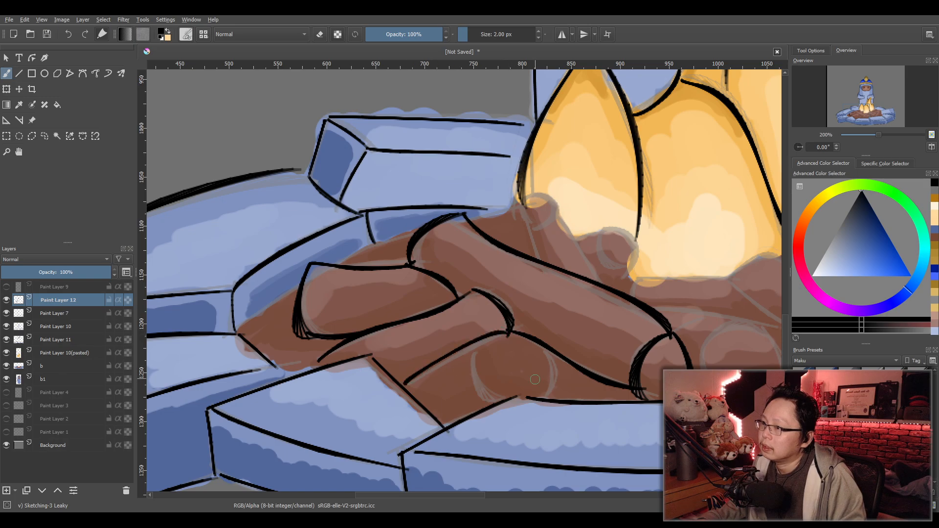
Draw both curved sides of the round log end beneath the diagonal log in black.
left_click_drag(478, 344, 501, 399)
left_click_drag(540, 344, 557, 398)
key("ctrl+z")
left_click_drag(540, 343, 558, 398)
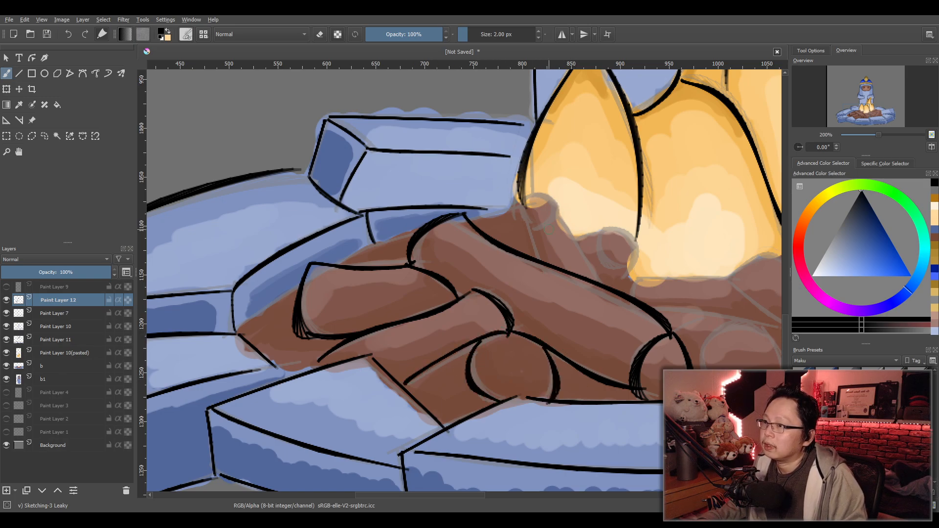
Outline the short upright log and its round end at the base of the left flame in black.
left_click_drag(636, 221, 341, 176)
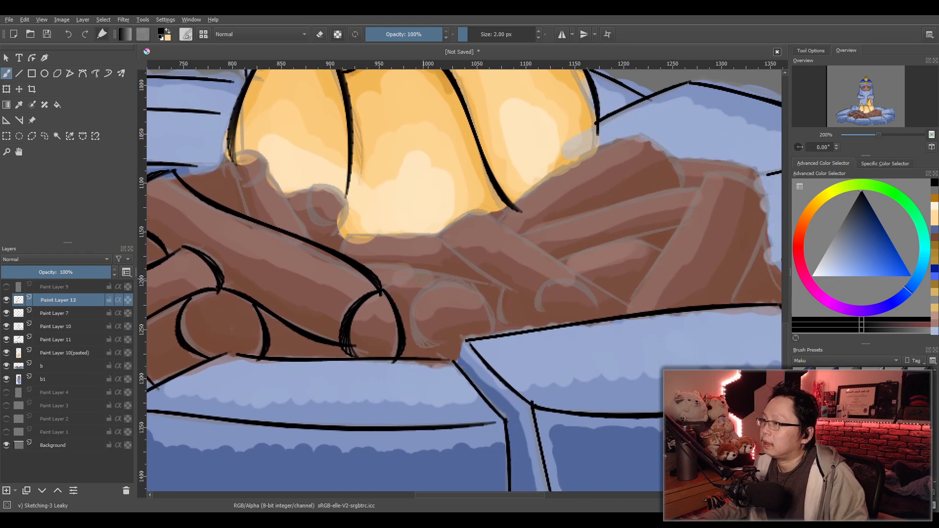
left_click_drag(235, 181, 252, 215)
key("ctrl+z")
mouse_move(223, 173)
left_mouse_down()
mouse_move(248, 217)
mouse_move(222, 169)
mouse_move(264, 156)
mouse_move(242, 190)
left_mouse_up()
key("ctrl+z")
key("ctrl+z")
mouse_move(250, 152)
left_mouse_down()
mouse_move(242, 189)
mouse_move(323, 243)
left_mouse_up()
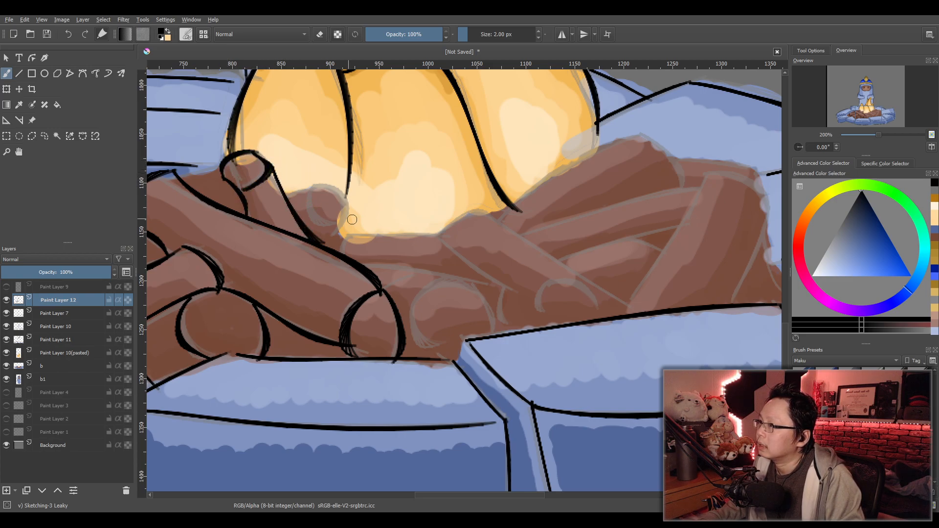
Outline the small round log beside it and the horizontal log along the middle flame's base in black.
mouse_move(288, 197)
left_mouse_down()
mouse_move(315, 186)
mouse_move(337, 192)
mouse_move(328, 240)
left_mouse_up()
key("ctrl+z")
key("ctrl+z")
mouse_move(313, 187)
left_mouse_down()
mouse_move(349, 207)
mouse_move(324, 234)
mouse_move(442, 237)
left_mouse_up()
key("ctrl+z")
mouse_move(345, 231)
left_mouse_down()
mouse_move(386, 240)
mouse_move(349, 235)
mouse_move(336, 254)
left_mouse_up()
Outline the slanted log right of the middle flame with its rounded top and both long edges in black.
mouse_move(435, 237)
left_mouse_down()
mouse_move(500, 294)
mouse_move(496, 287)
left_mouse_up()
key("ctrl+z")
mouse_move(432, 238)
left_mouse_down()
mouse_move(504, 222)
mouse_move(493, 215)
mouse_move(546, 254)
left_mouse_up()
key("ctrl+z")
left_click_drag(494, 212, 638, 313)
key("ctrl+z")
left_click_drag(494, 216, 637, 326)
key("ctrl+z")
mouse_move(495, 212)
left_mouse_down()
mouse_move(546, 237)
mouse_move(627, 307)
left_mouse_up()
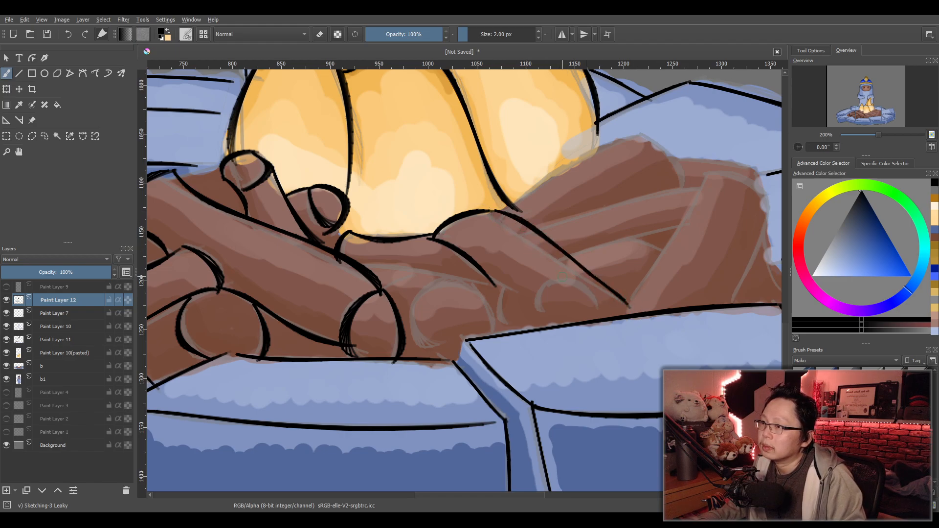
key("ctrl+z")
left_click_drag(490, 217, 626, 309)
Draw the slanted log's round front end and the short curved log edge beside it in black.
mouse_move(540, 324)
left_mouse_down()
mouse_move(561, 282)
mouse_move(607, 315)
left_mouse_up()
key("ctrl+z")
mouse_move(494, 301)
left_mouse_down()
mouse_move(502, 330)
mouse_move(511, 322)
left_mouse_up()
left_click_drag(494, 280, 536, 298)
key("ctrl+z")
Outline the large round log end at the front centre and the log edges above it in black.
left_click_drag(442, 288, 436, 349)
key("ctrl+z")
mouse_move(440, 286)
left_mouse_down()
mouse_move(443, 348)
mouse_move(499, 335)
left_mouse_up()
left_click_drag(362, 262, 493, 286)
left_click_drag(381, 287, 428, 269)
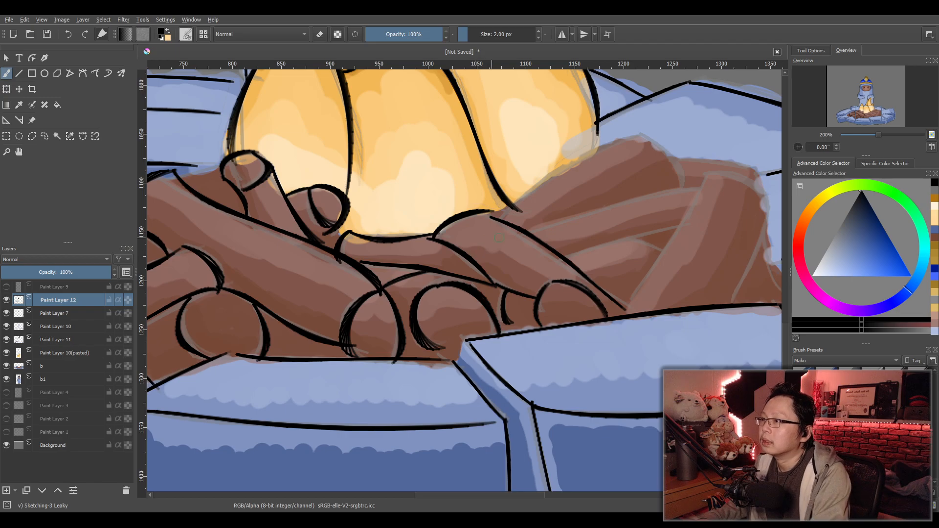
Outline the upper edges and rounded tops of the logs right of the flames in black.
scroll(454, 293, "down", 3)
left_click_drag(516, 269, 366, 285)
scroll(365, 284, "up", 2)
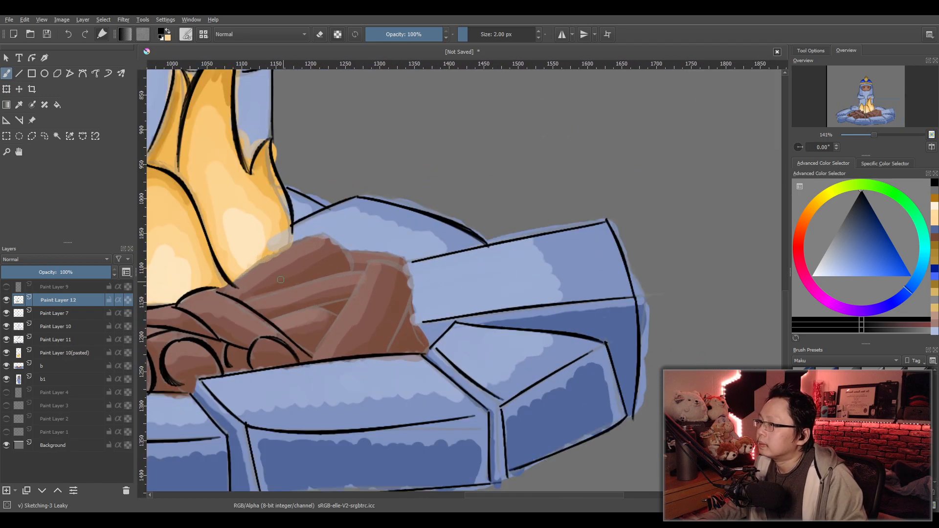
mouse_move(229, 289)
left_mouse_down()
mouse_move(321, 232)
mouse_move(357, 273)
left_mouse_up()
key("ctrl+z")
mouse_move(325, 236)
left_mouse_down()
mouse_move(354, 270)
mouse_move(409, 239)
left_mouse_up()
key("ctrl+z")
Draw the steep rightmost log's sides and the edges of the crossing logs beside it in black.
mouse_move(352, 253)
left_mouse_down()
mouse_move(405, 252)
mouse_move(387, 349)
left_mouse_up()
key("ctrl+z")
left_click_drag(410, 290, 387, 345)
mouse_move(361, 268)
left_mouse_down()
mouse_move(293, 362)
mouse_move(318, 346)
mouse_move(302, 361)
left_mouse_up()
key("ctrl+z")
left_click_drag(274, 317, 360, 297)
left_click_drag(249, 296, 355, 269)
left_click_drag(306, 310, 345, 317)
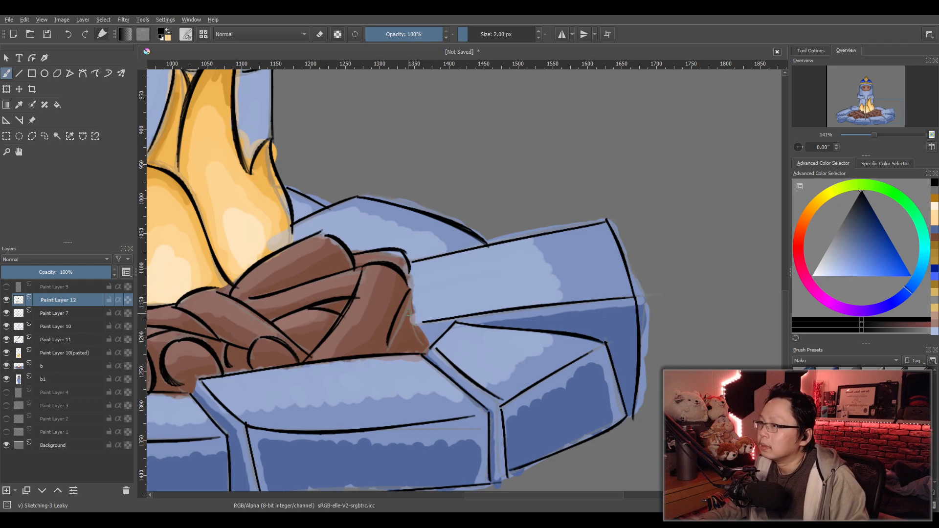
Draw the large right slab's short inner edge against the logs in black.
left_click_drag(409, 296, 418, 337)
key("ctrl+z")
left_click_drag(413, 284, 417, 326)
key("ctrl+z")
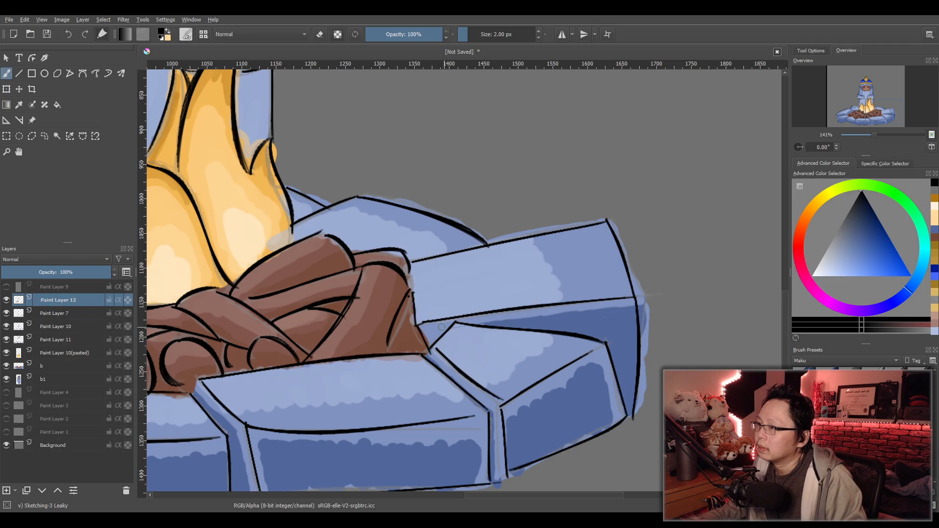
Merge Paint Layer 7 down into Paint Layer 10.
scroll(446, 306, "down", 5)
left_click_drag(587, 324, 520, 298)
scroll(461, 322, "up", 1)
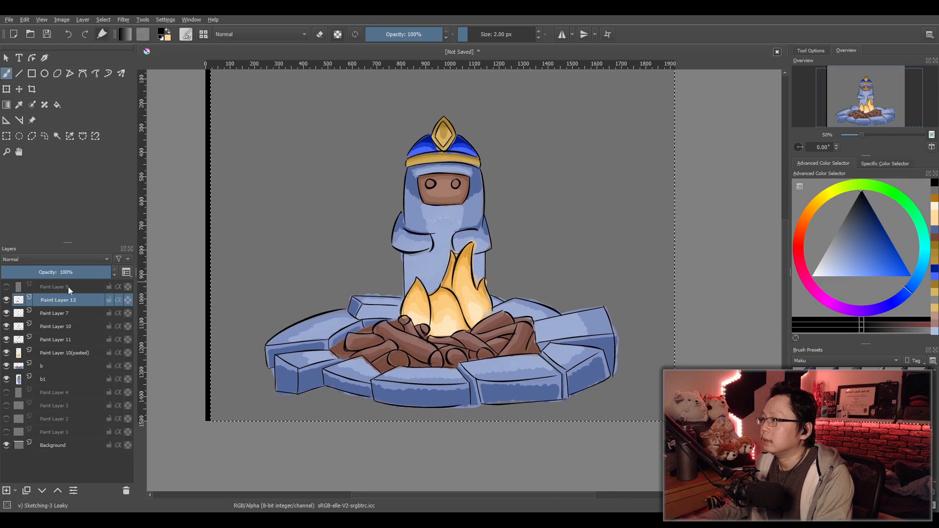
left_click(60, 314)
key("ctrl+e")
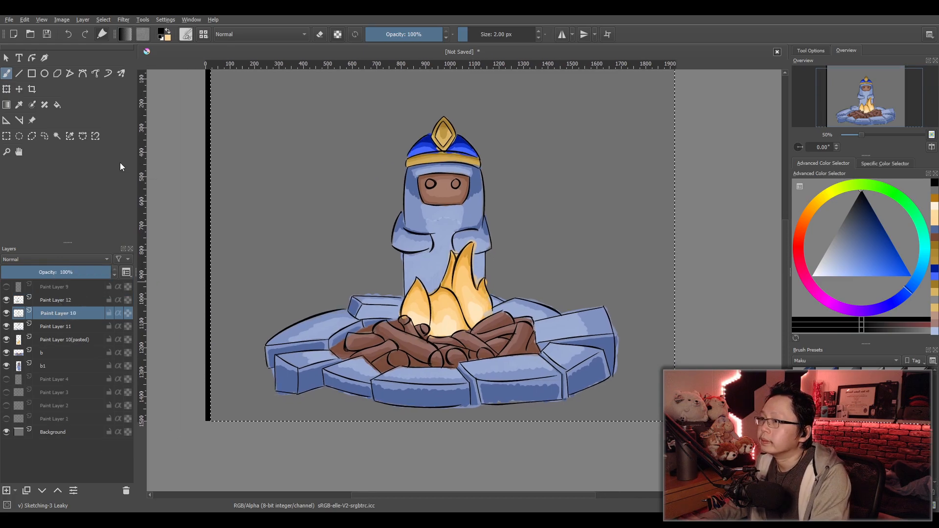
Fill the Background layer with black.
scroll(495, 288, "down", 2)
scroll(492, 334, "up", 2)
left_click_drag(515, 289, 479, 374)
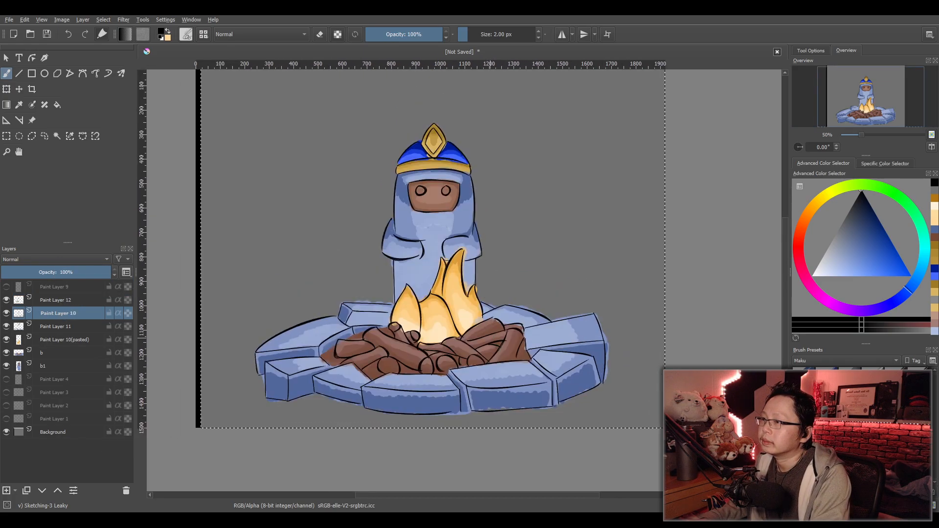
left_click(88, 431)
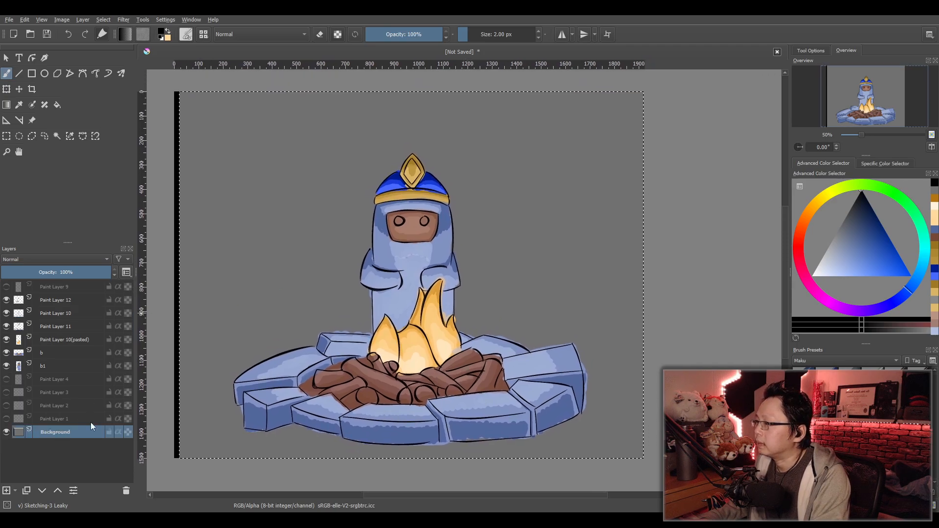
key("slash")
left_click(57, 104)
left_click(300, 186)
scroll(555, 275, "down", 1)
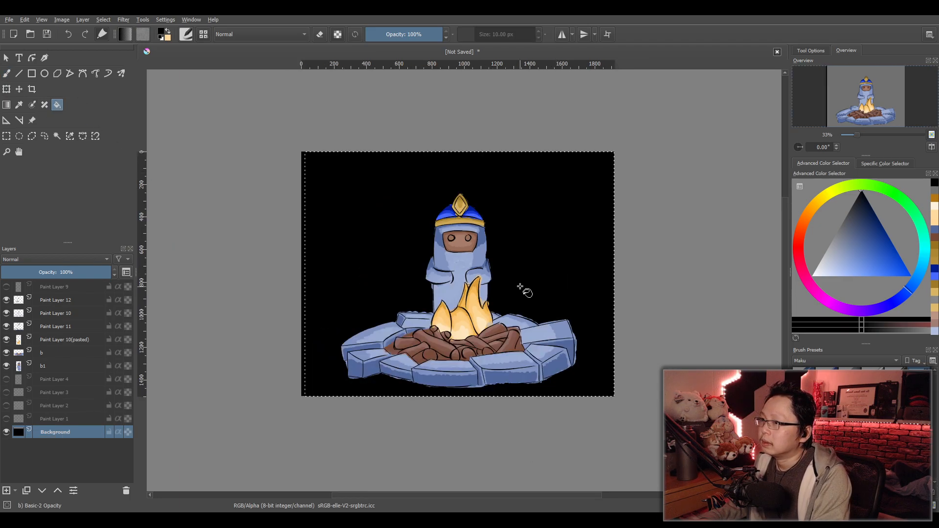
scroll(521, 287, "up", 2)
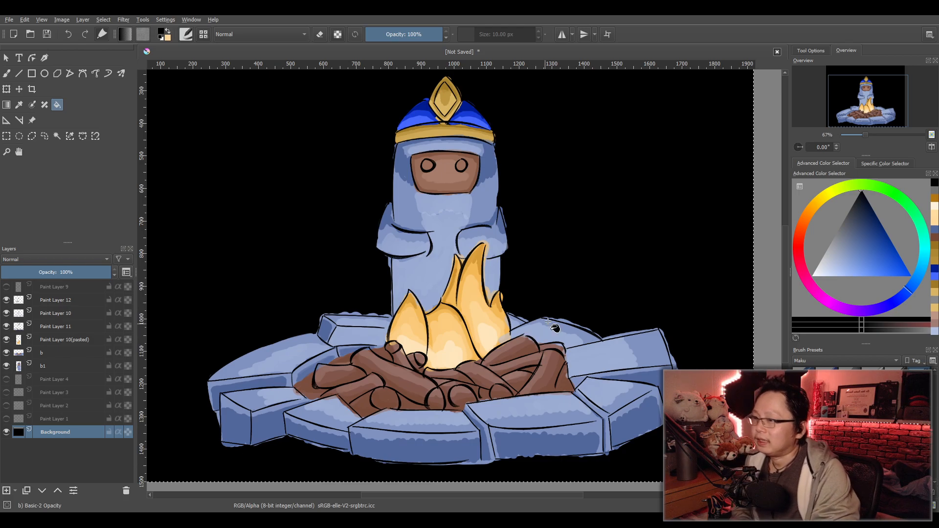
Try to erase the greyish patch at the right flame's base on Paint Layer 10(pasted) with a 30 px eraser.
scroll(543, 327, "down", 1)
scroll(533, 328, "up", 2)
scroll(497, 341, "up", 3)
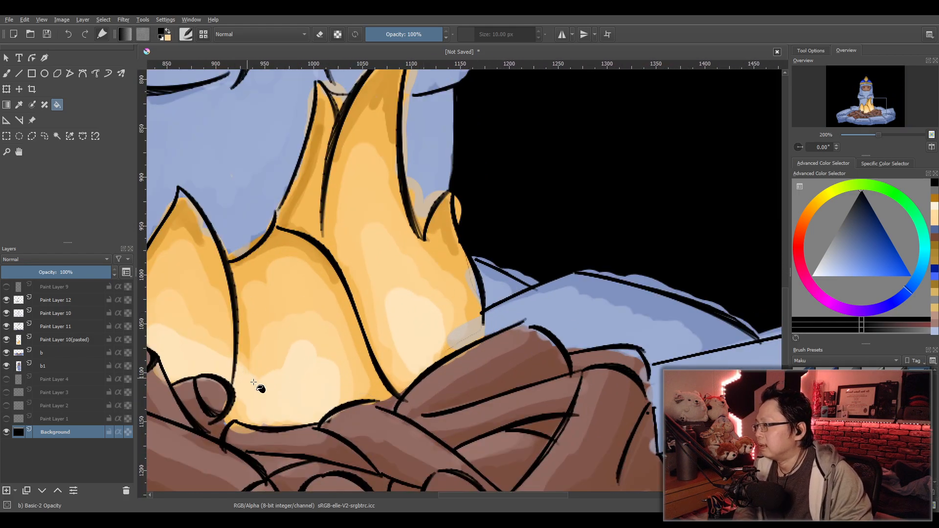
left_click(60, 339)
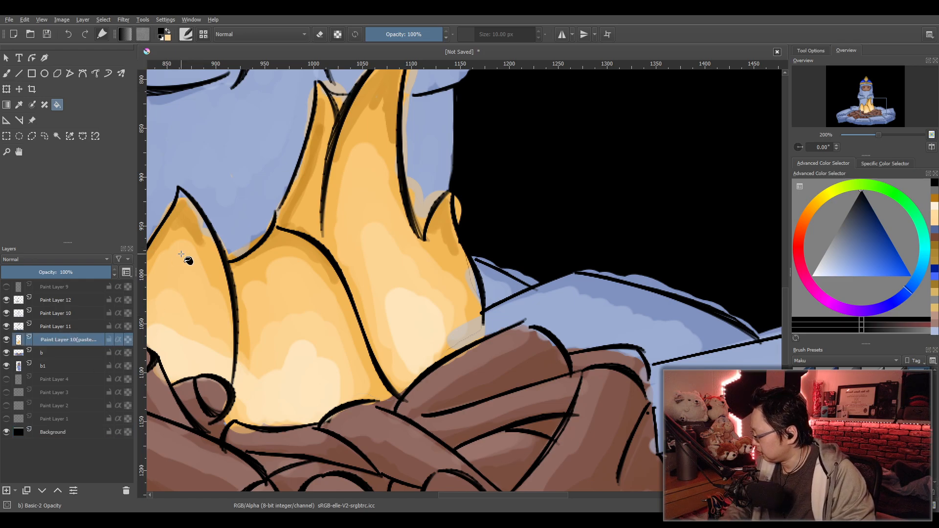
key("e")
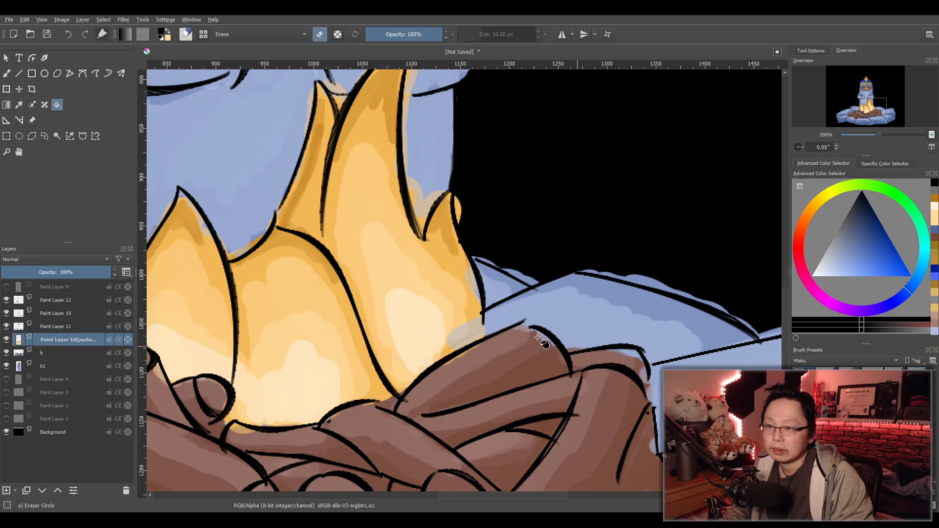
left_click(7, 73)
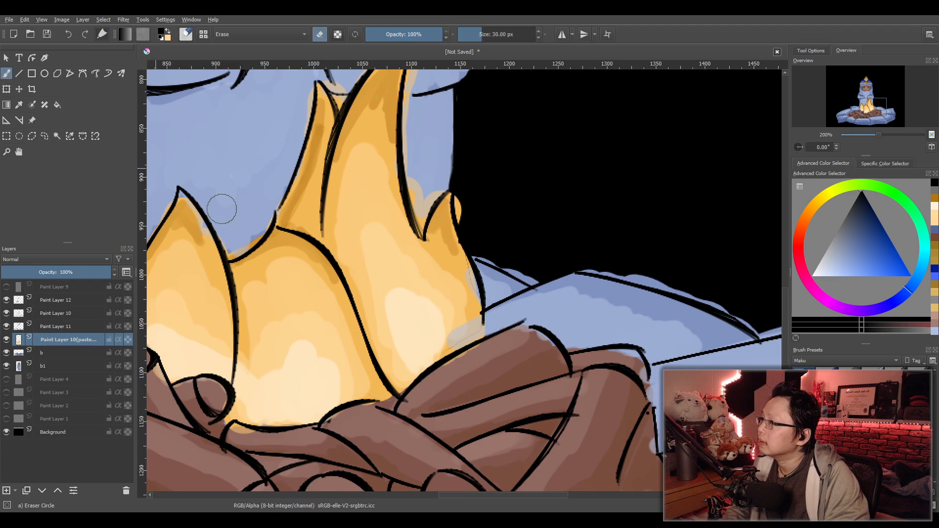
left_click_drag(458, 336, 452, 340)
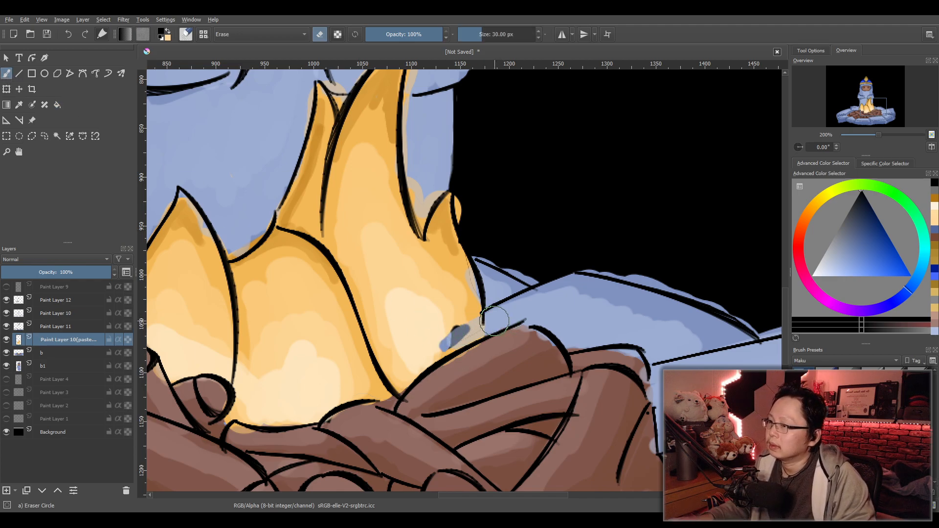
key("ctrl+z")
Try to erase the greyish patch at the right flame's base on layers b, b1, Paint Layer 11 and Paint Layer 10(pasted).
left_click(62, 353)
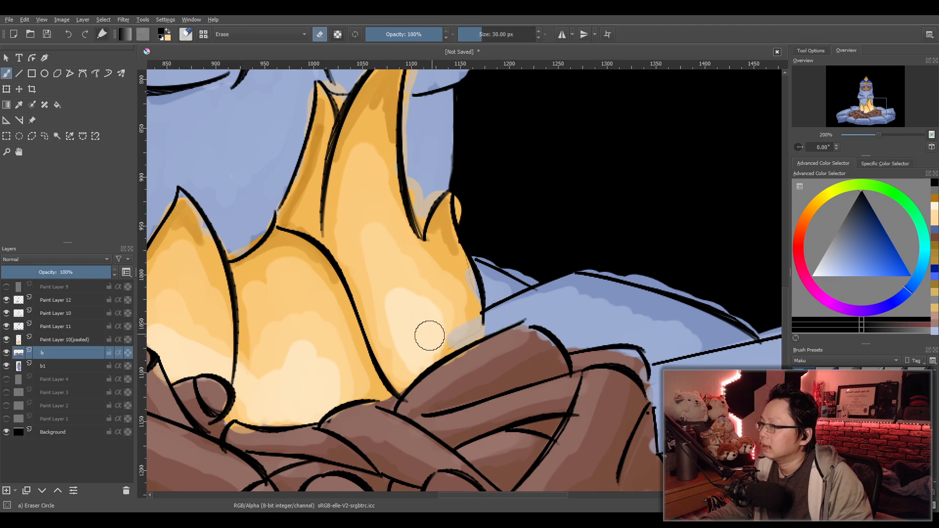
left_click(82, 367)
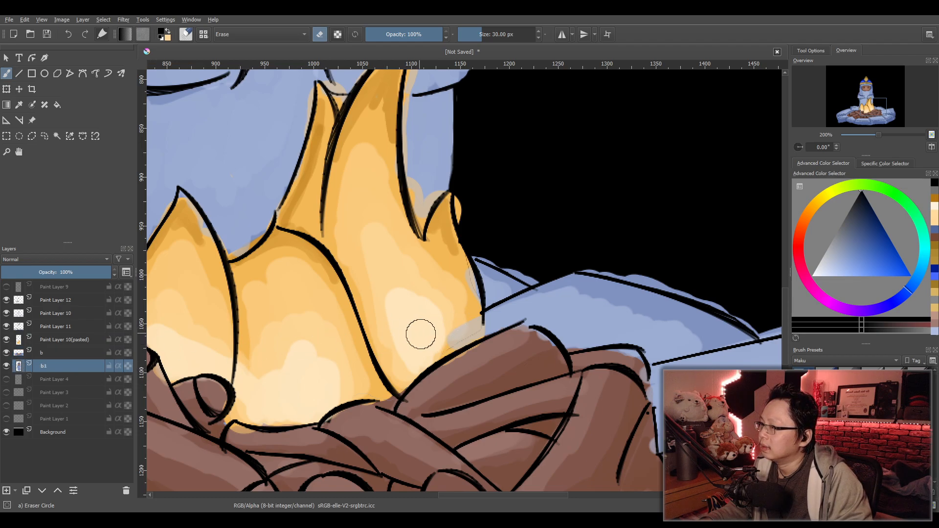
left_click(71, 327)
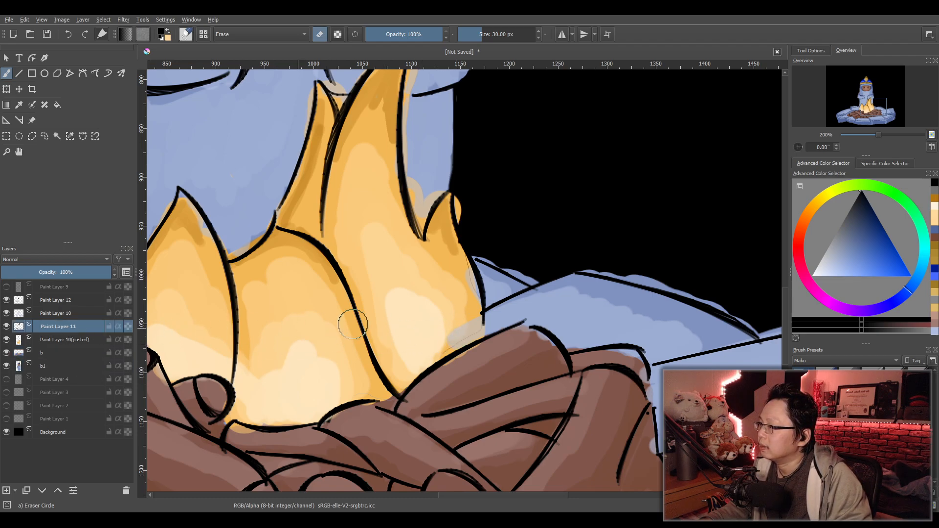
left_click(76, 341)
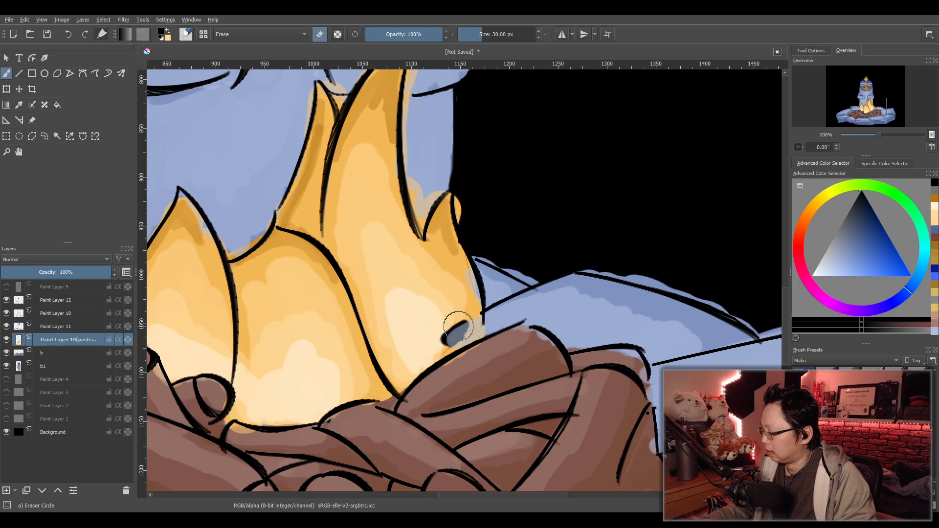
left_click_drag(448, 337, 461, 331)
left_click(57, 365)
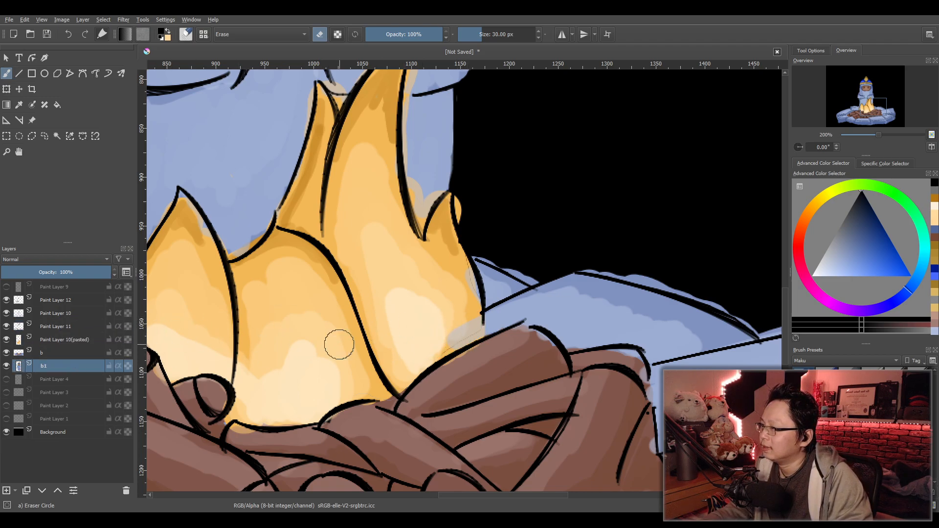
left_click(54, 353)
mouse_move(460, 326)
left_mouse_down()
mouse_move(461, 319)
mouse_move(471, 325)
left_mouse_up()
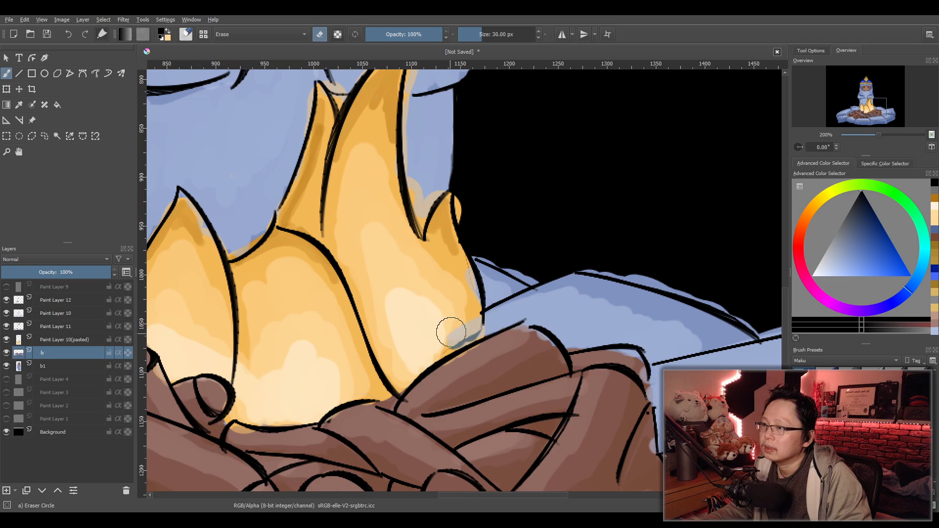
left_click(54, 328)
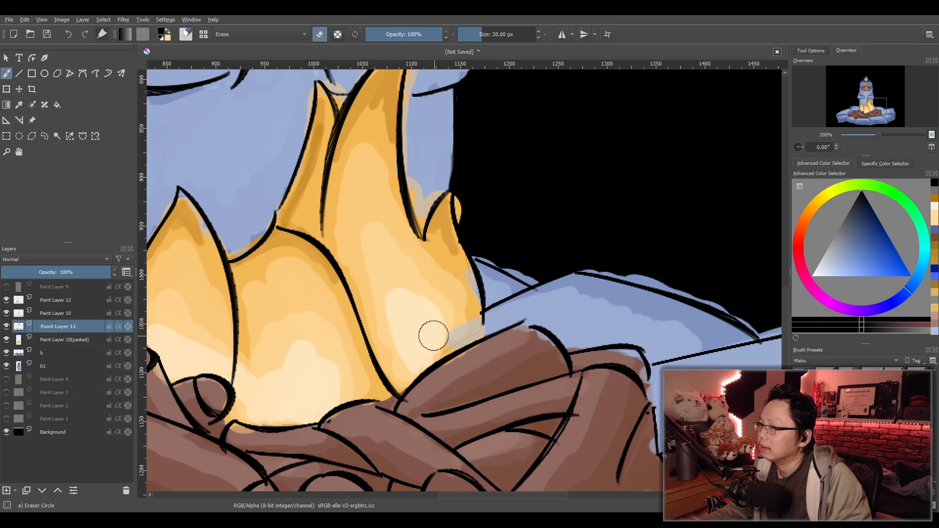
left_click(115, 313)
Examine the whole painting and the flames up close against the black background for remaining flaws.
mouse_move(449, 325)
left_mouse_down()
mouse_move(453, 339)
mouse_move(469, 321)
mouse_move(475, 332)
mouse_move(472, 283)
mouse_move(439, 275)
left_mouse_up()
scroll(448, 284, "down", 4)
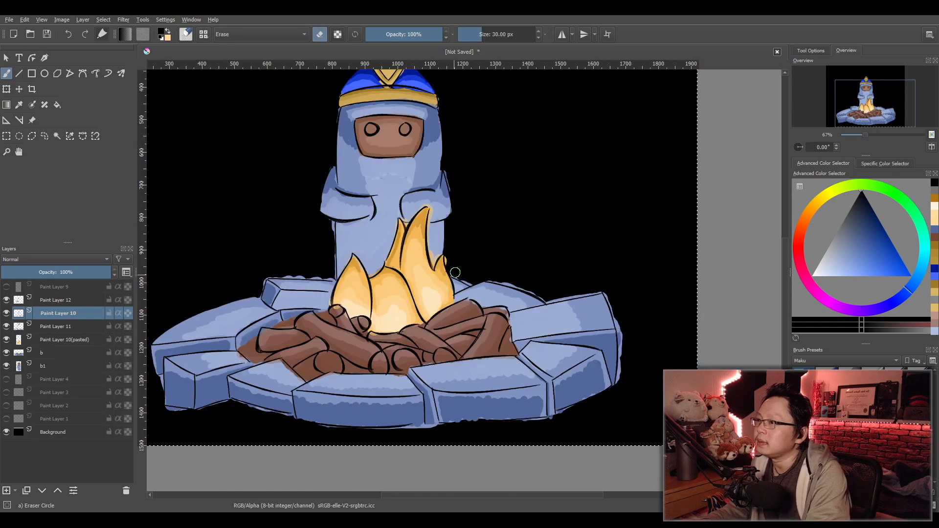
scroll(475, 269, "down", 1)
left_click_drag(462, 264, 447, 335)
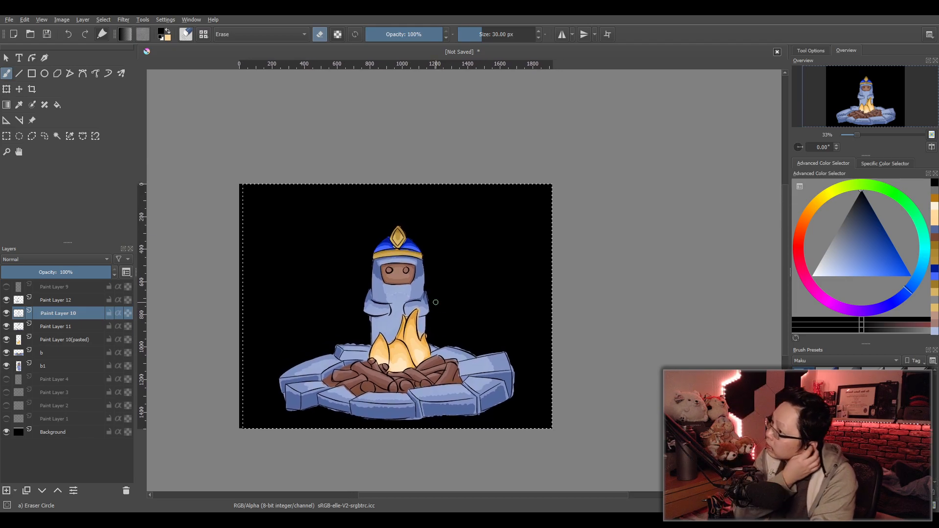
scroll(435, 300, "up", 3)
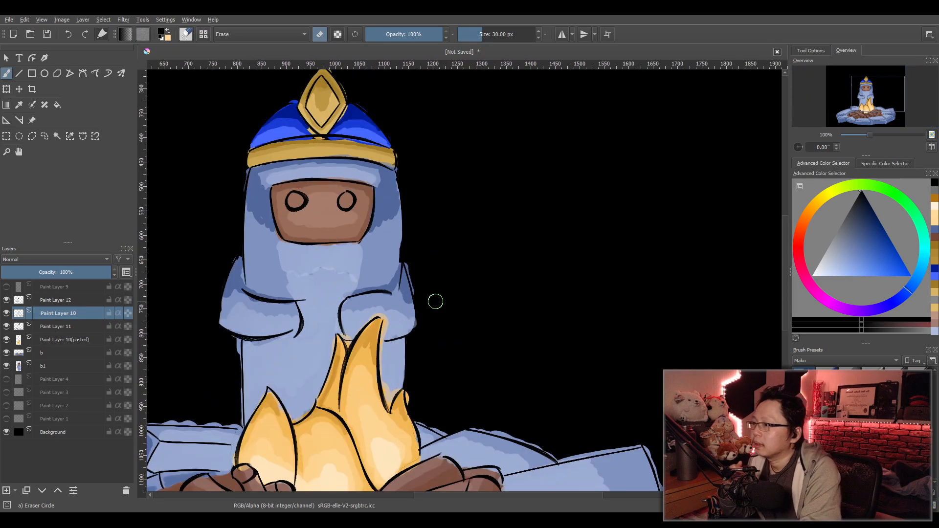
scroll(459, 249, "down", 2)
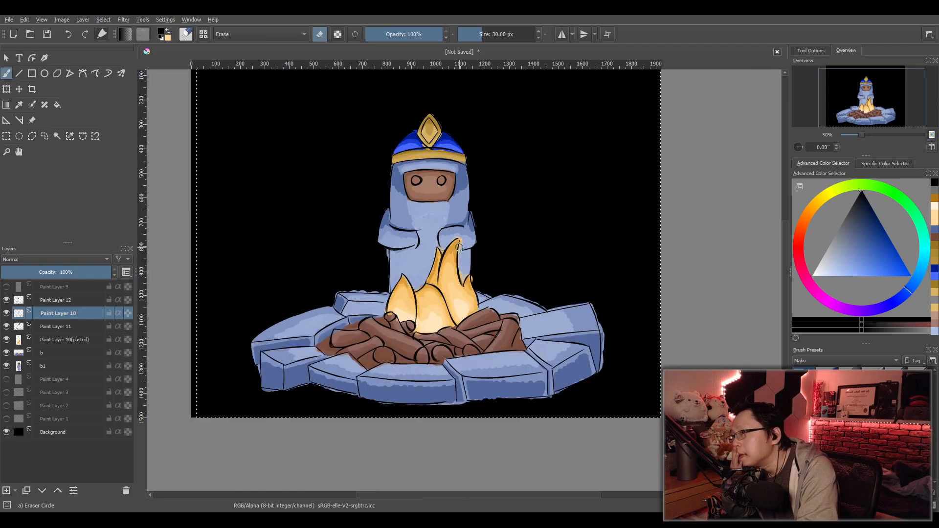
scroll(459, 247, "up", 2)
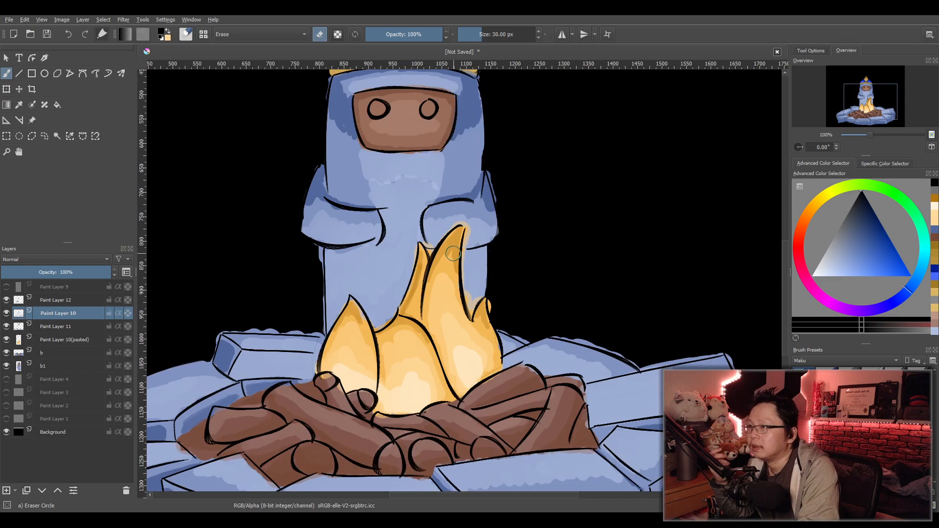
left_click_drag(461, 222, 499, 291)
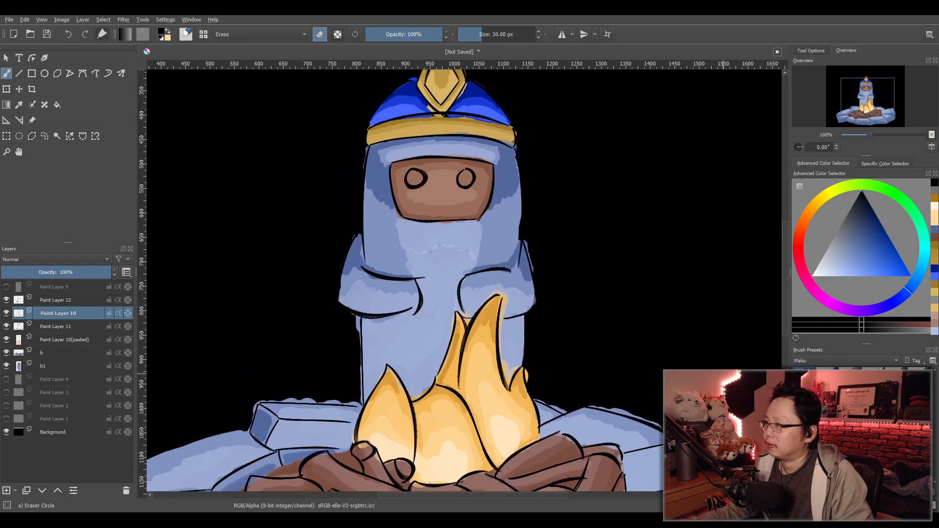
Add a new paint layer above Paint Layer 10 and fill both of the character's eyes solid black with a 5 px brush.
left_click(7, 491)
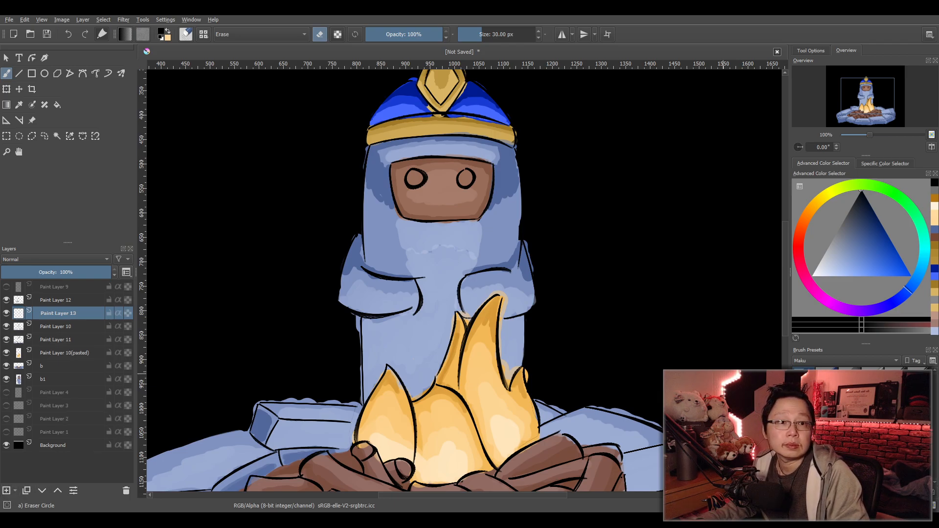
key("slash")
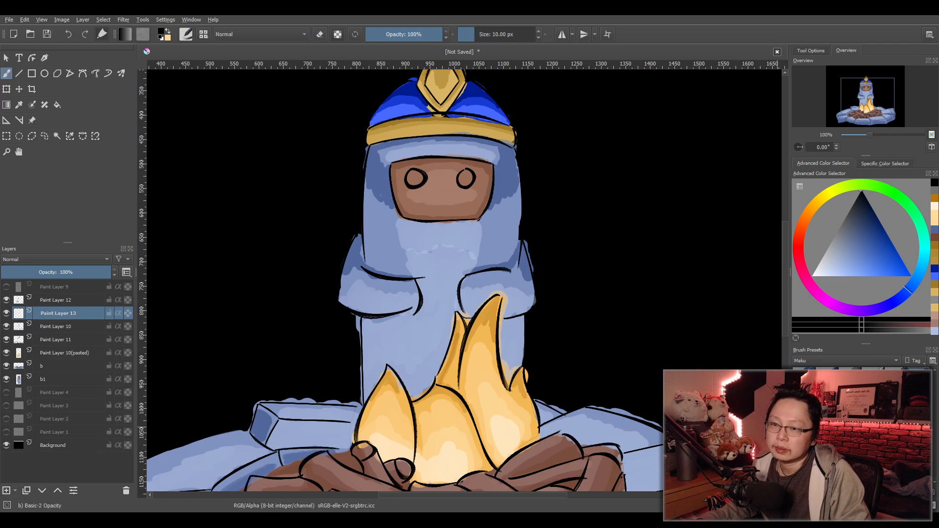
left_click(896, 378)
left_click_drag(414, 177, 415, 181)
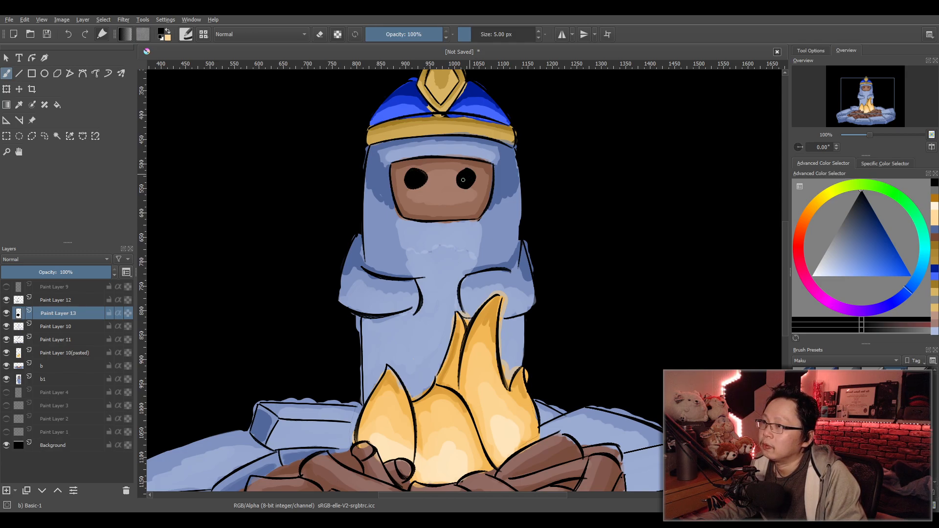
Examine the filled eyes up close and within the full composition, including the fire and logs.
scroll(477, 268, "up", 2)
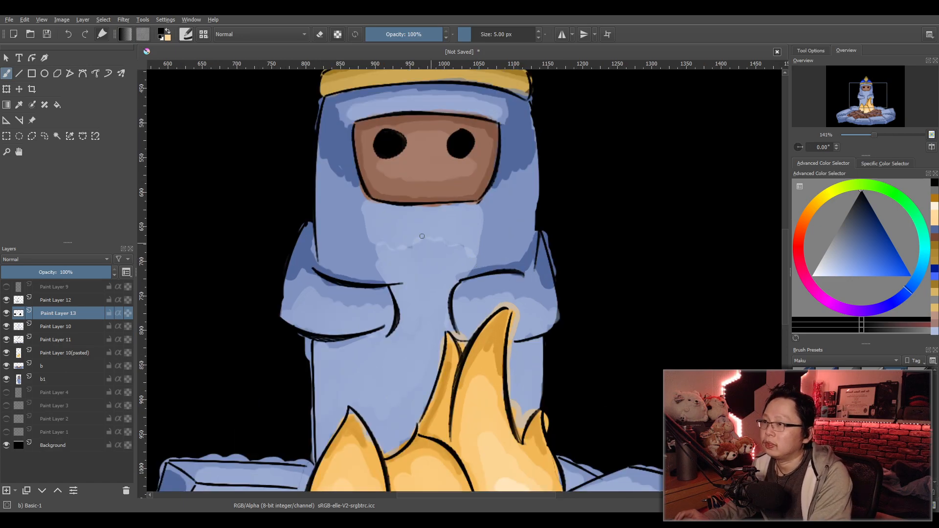
scroll(408, 185, "down", 2)
scroll(398, 273, "up", 4)
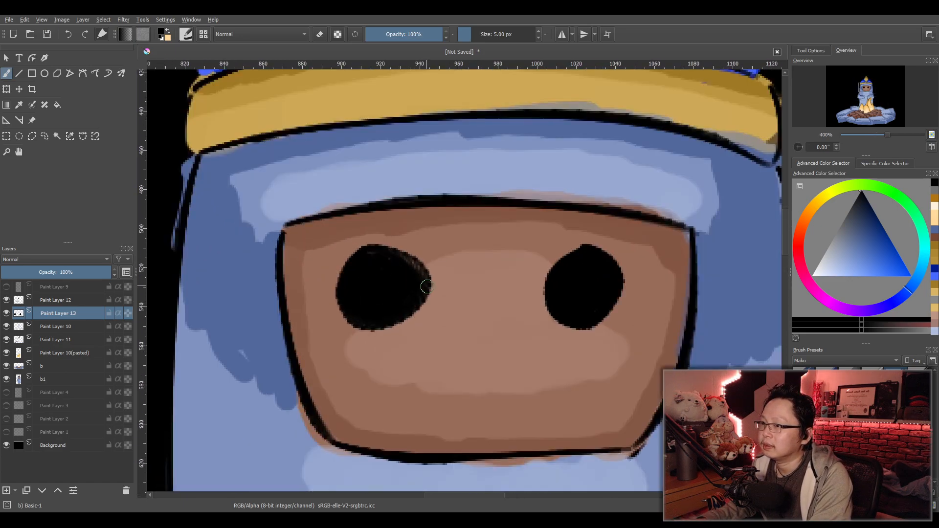
scroll(425, 279, "up", 1)
scroll(432, 283, "down", 7)
scroll(470, 326, "down", 2)
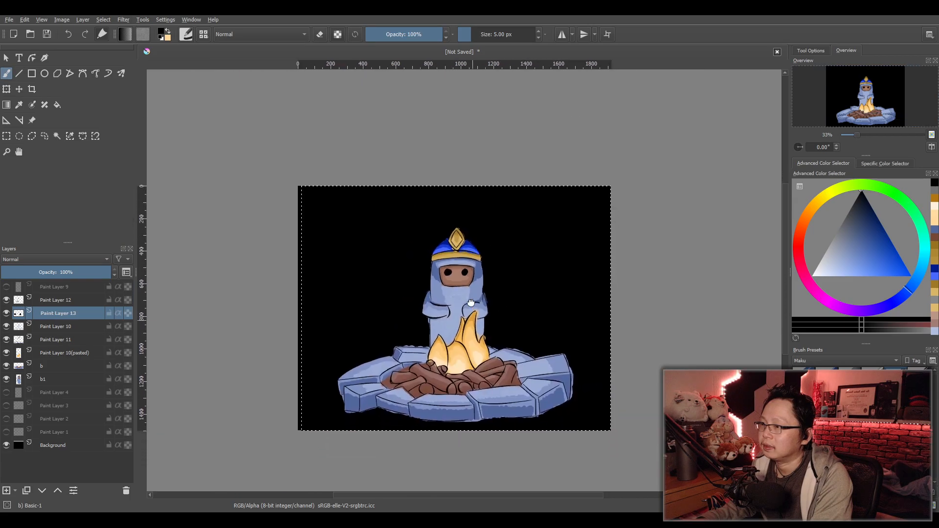
scroll(446, 327, "up", 3)
scroll(449, 332, "down", 3)
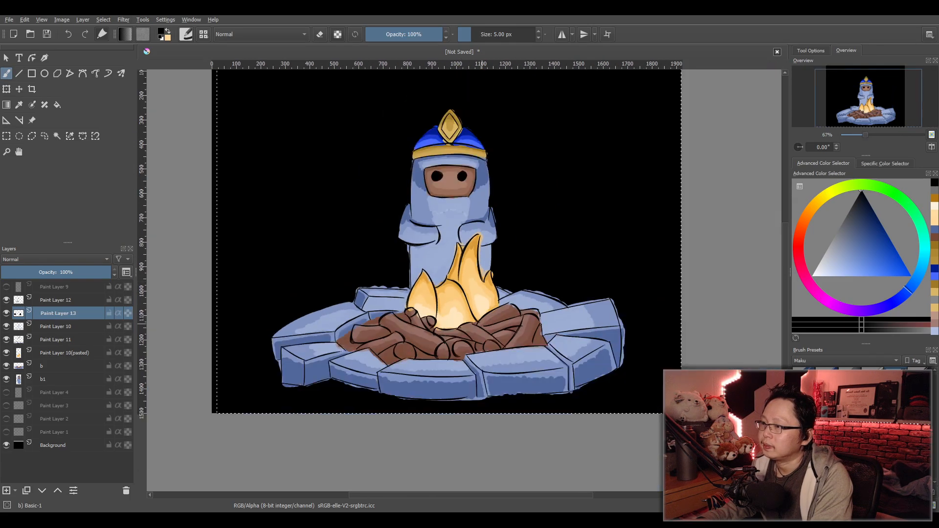
scroll(449, 349, "up", 3)
left_click_drag(449, 350, 452, 298)
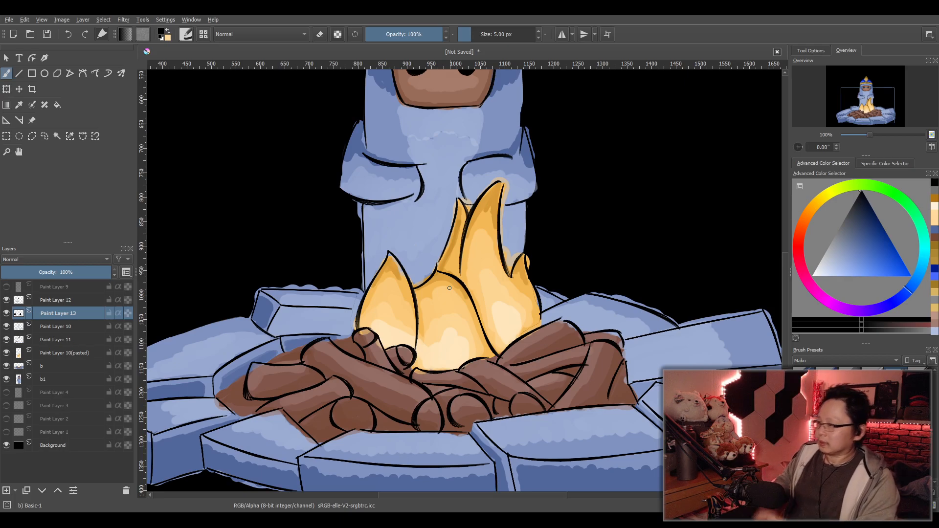
Sample the left stone's blue and lighten it to a near-white pale blue as the painting colour.
scroll(316, 373, "up", 3)
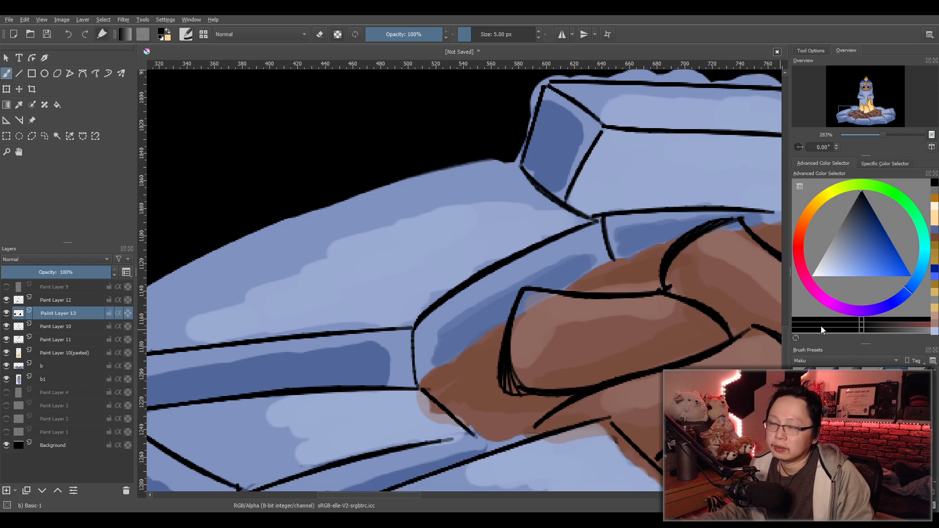
left_click(822, 272)
left_click(834, 269)
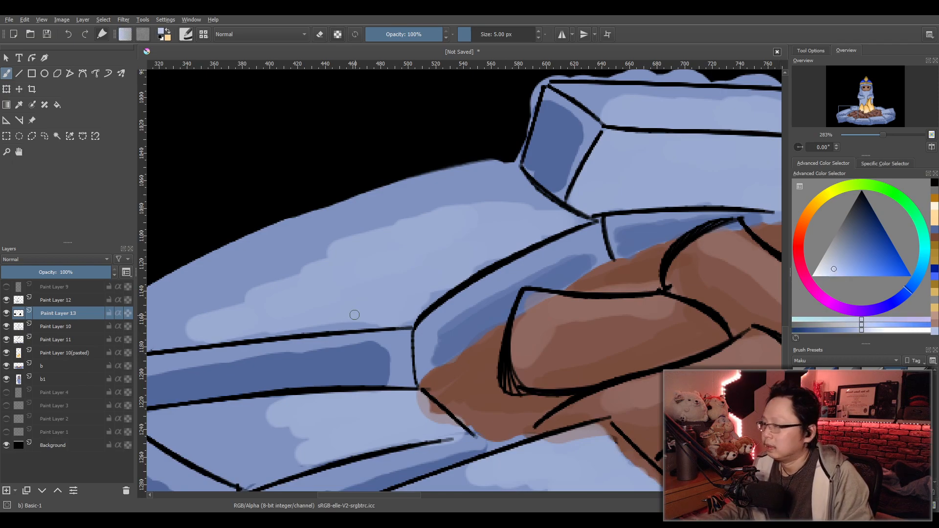
key("p")
left_click(283, 245)
key("b")
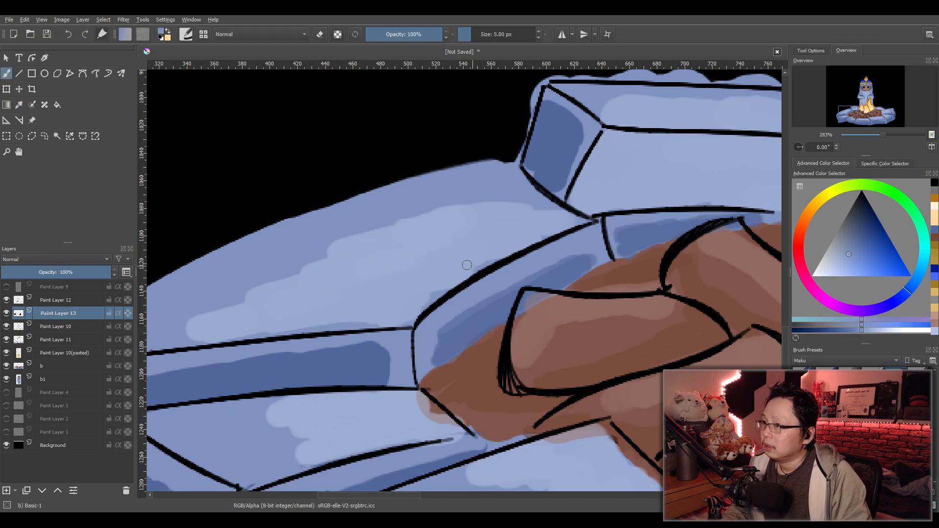
left_click(896, 330)
left_click(919, 377)
key("slash")
left_click(485, 34)
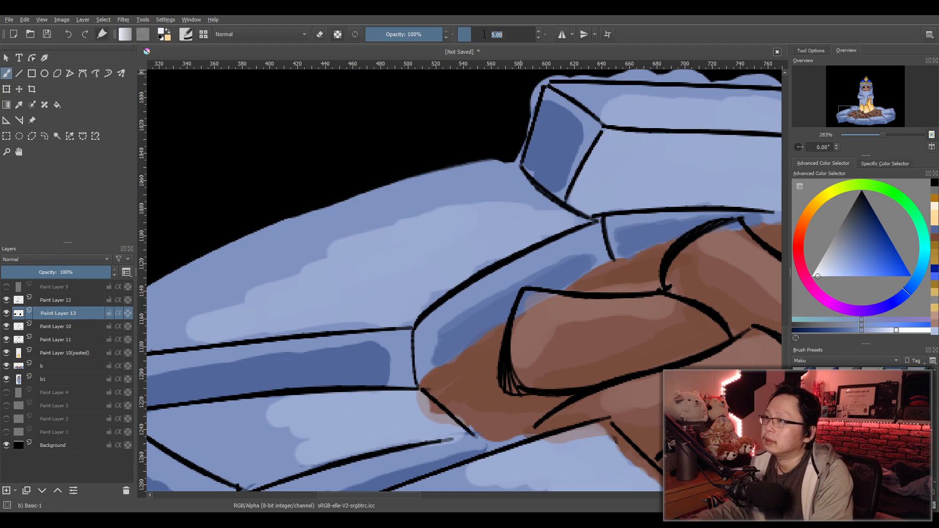
type("2")
key("Return")
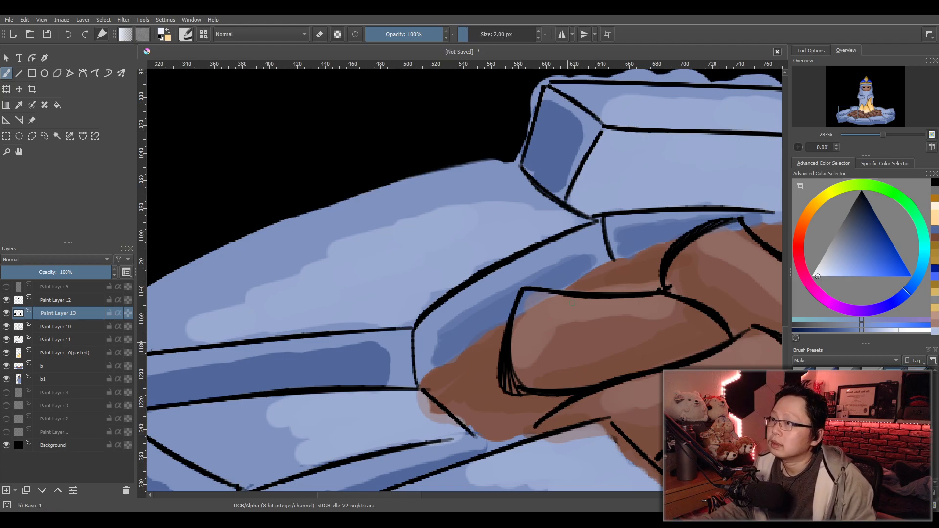
left_click(494, 34)
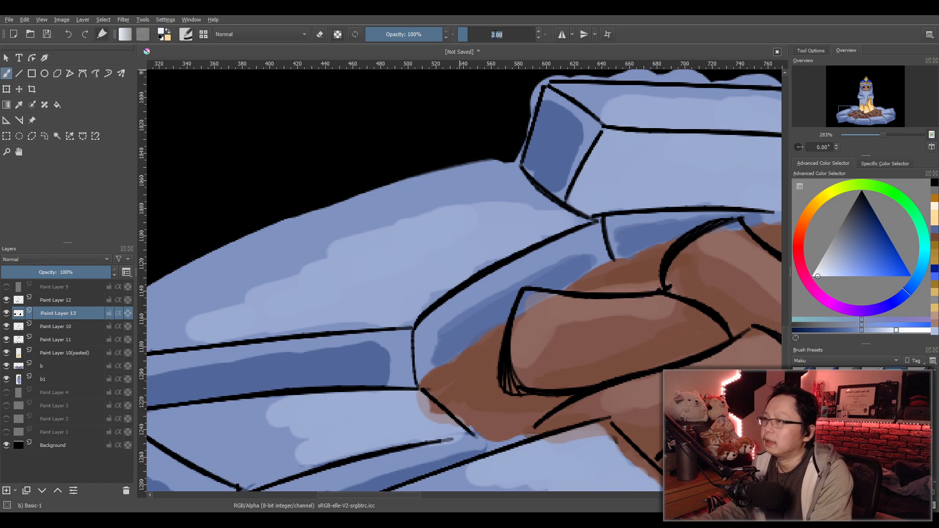
key("Return")
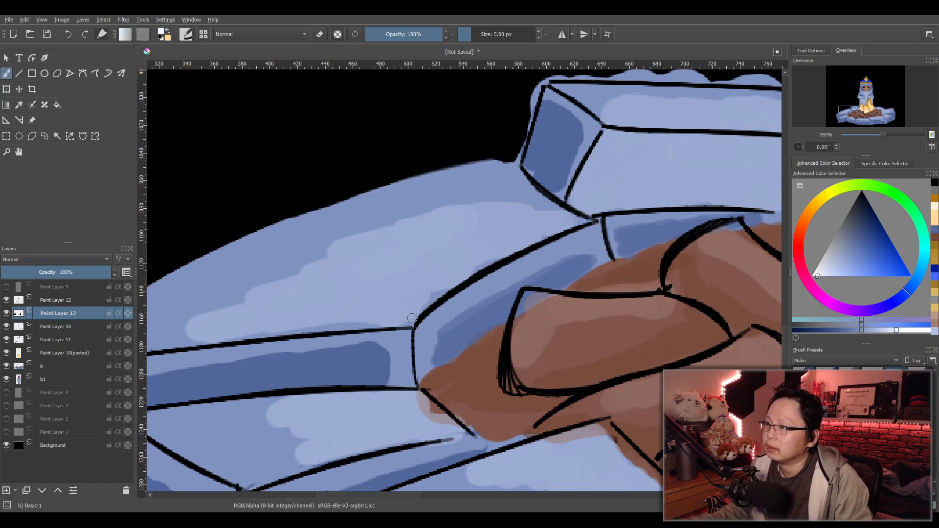
Paint near-white 5 px highlights along the inner and front edges of the large left stone's top face.
left_click_drag(405, 325, 518, 251)
key("ctrl+z")
left_click_drag(409, 323, 573, 218)
key("ctrl+z")
left_click_drag(405, 325, 589, 224)
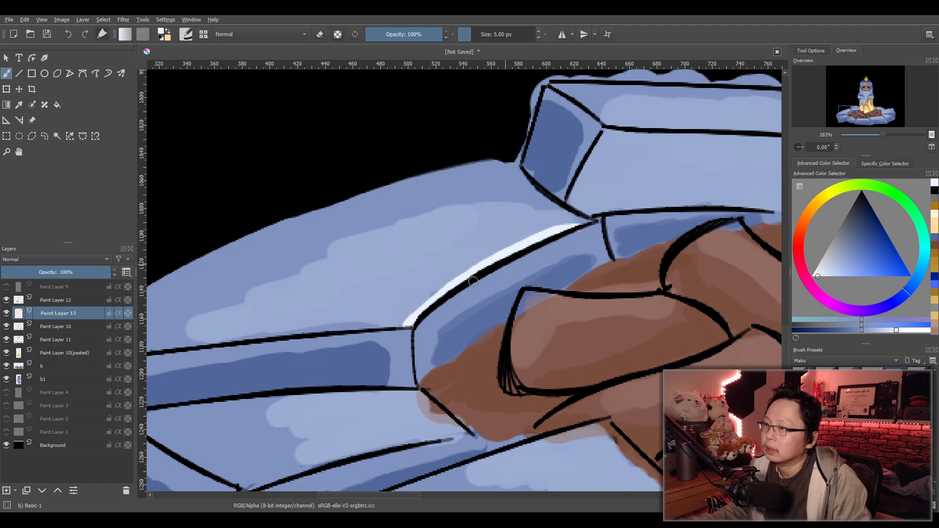
left_click_drag(241, 338, 399, 325)
key("ctrl+z")
left_click_drag(249, 335, 396, 325)
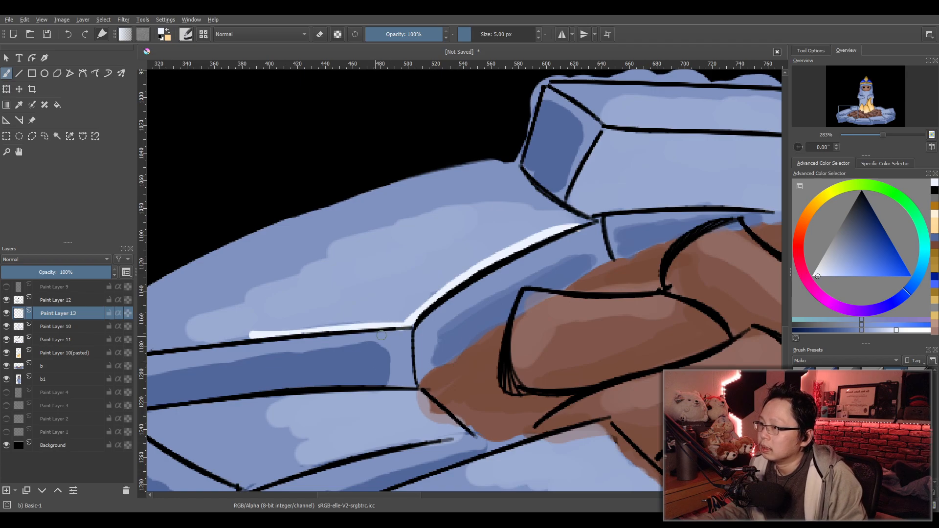
Paint near-white highlights along the upper corner edges of the left stone's front face and at both ends of its inner face.
mouse_move(326, 342)
left_mouse_down()
mouse_move(413, 335)
mouse_move(412, 386)
left_mouse_up()
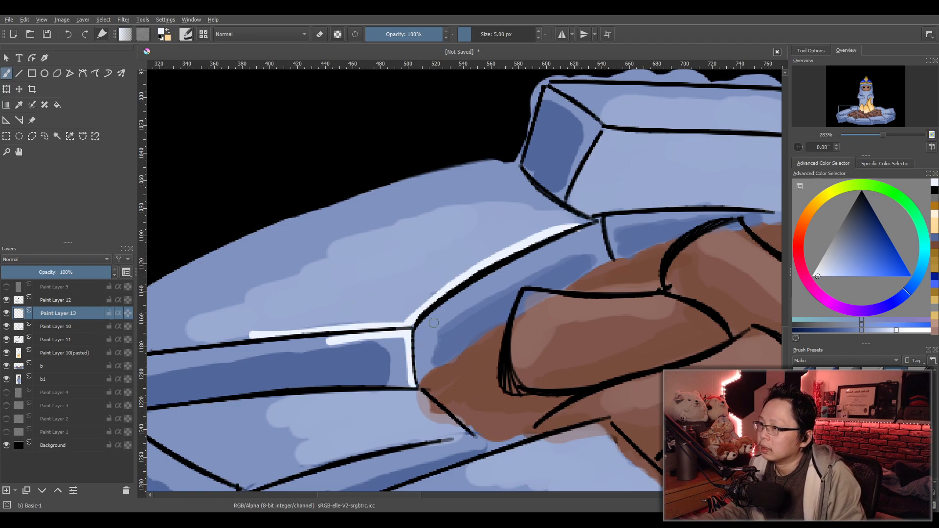
left_click_drag(415, 335, 458, 301)
key("ctrl+z")
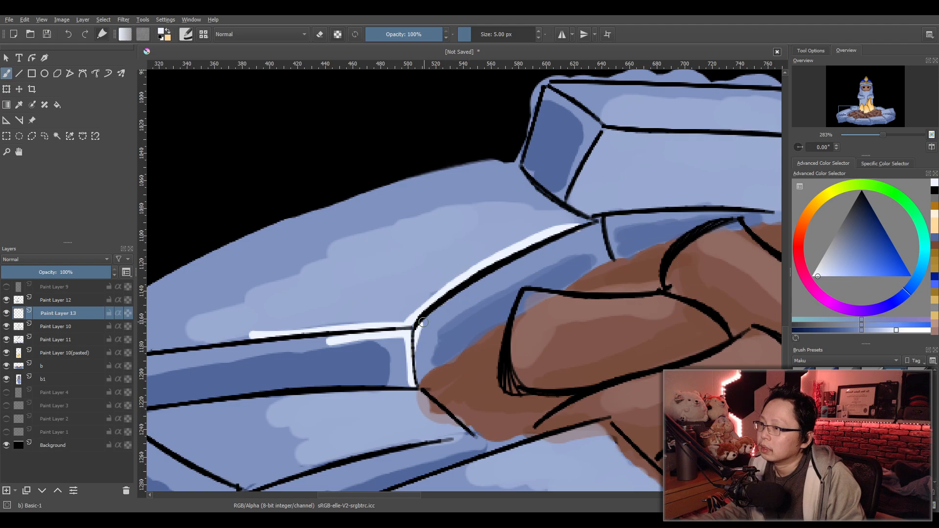
left_click_drag(593, 228, 575, 235)
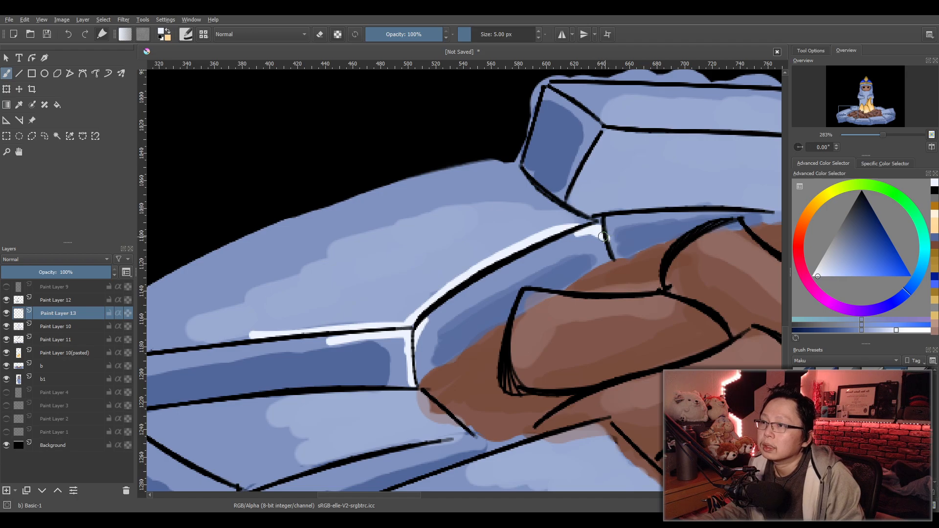
Paint near-white highlights along the upper and left edges of the front face of the slab behind the left flame.
left_click_drag(654, 173, 376, 267)
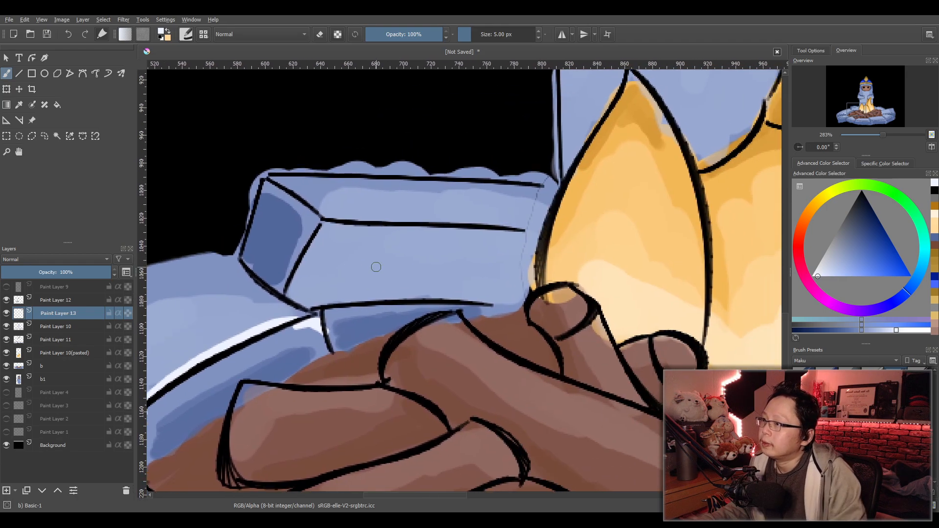
mouse_move(323, 224)
left_mouse_down()
mouse_move(297, 297)
mouse_move(318, 234)
mouse_move(292, 292)
mouse_move(411, 229)
mouse_move(510, 235)
left_mouse_up()
key("ctrl+z")
key("ctrl+z")
key("ctrl+z")
left_click_drag(423, 228, 510, 235)
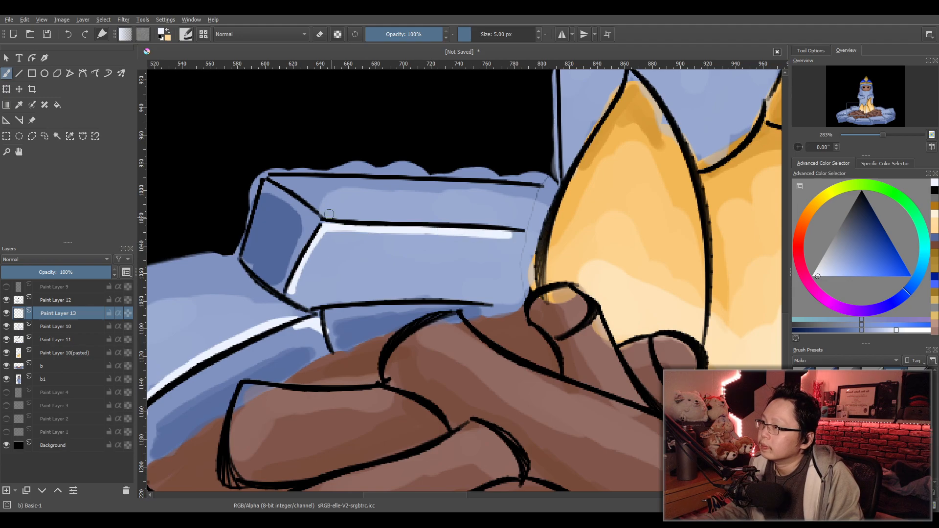
Paint near-white highlights at the front corner of the back-left slab's top face and around the inner end of the front-left stone's top face.
mouse_move(313, 202)
left_mouse_down()
mouse_move(374, 218)
mouse_move(308, 214)
mouse_move(301, 202)
mouse_move(313, 228)
left_mouse_up()
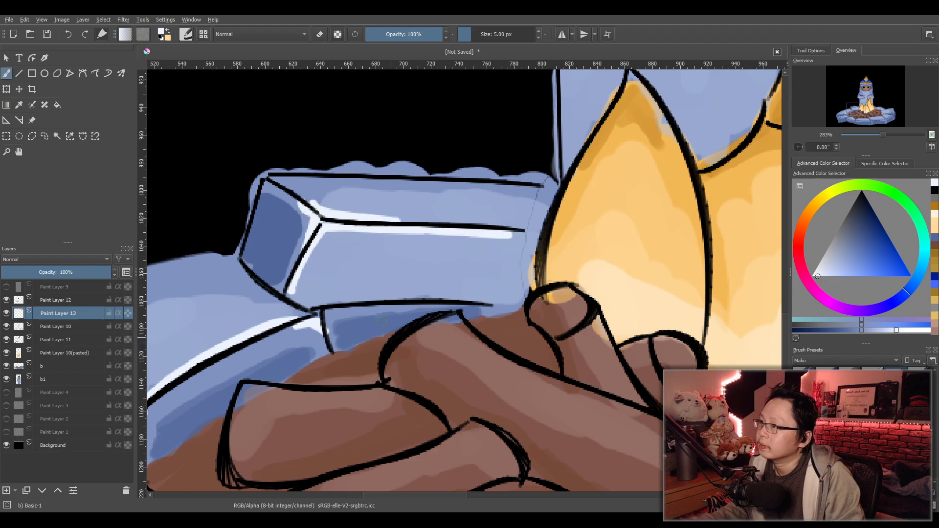
scroll(382, 320, "down", 3)
left_click_drag(274, 411, 365, 356)
scroll(344, 322, "up", 2)
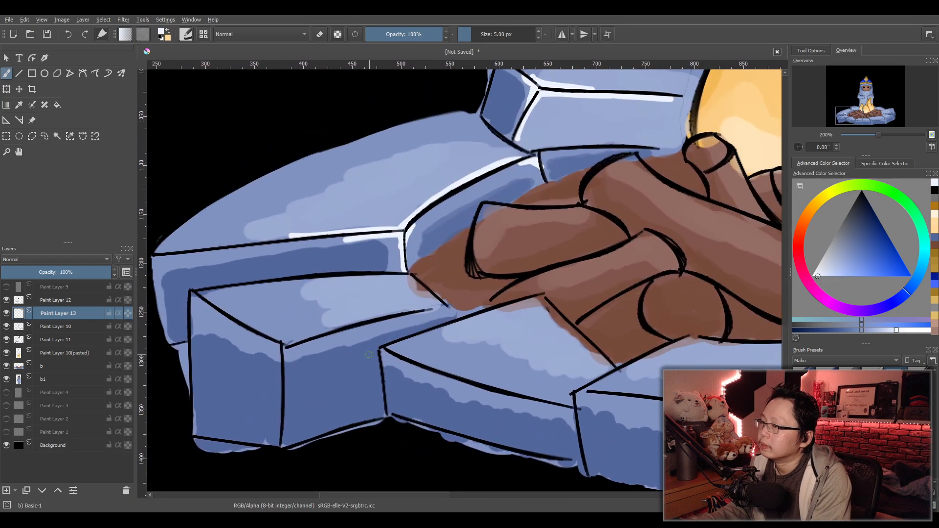
scroll(365, 356, "up", 1)
mouse_move(362, 248)
left_mouse_down()
mouse_move(427, 249)
mouse_move(466, 291)
mouse_move(475, 288)
mouse_move(445, 295)
mouse_move(465, 280)
left_mouse_up()
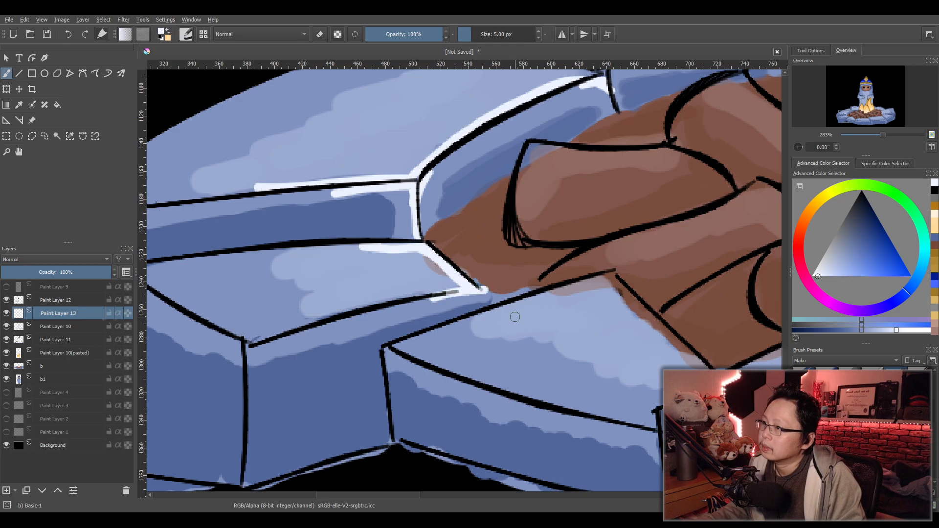
Paint near-white highlights along the log-side edges of the top faces of the next two front stones, including the middle one.
mouse_move(539, 297)
left_mouse_down()
mouse_move(614, 277)
mouse_move(642, 327)
mouse_move(601, 288)
mouse_move(638, 304)
mouse_move(608, 281)
mouse_move(685, 354)
left_mouse_up()
mouse_move(548, 294)
left_mouse_down()
mouse_move(521, 303)
mouse_move(586, 288)
left_mouse_up()
scroll(625, 285, "down", 3)
left_click_drag(671, 287, 405, 283)
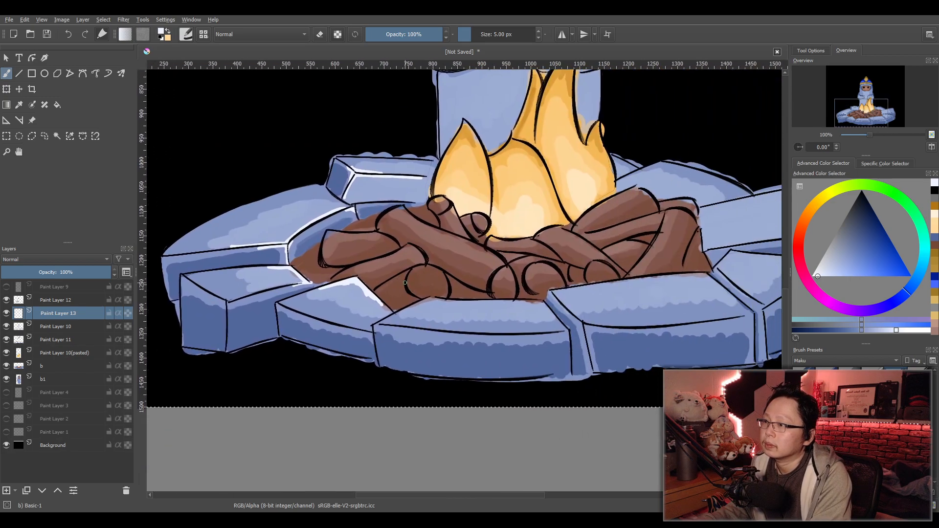
scroll(404, 282, "up", 6)
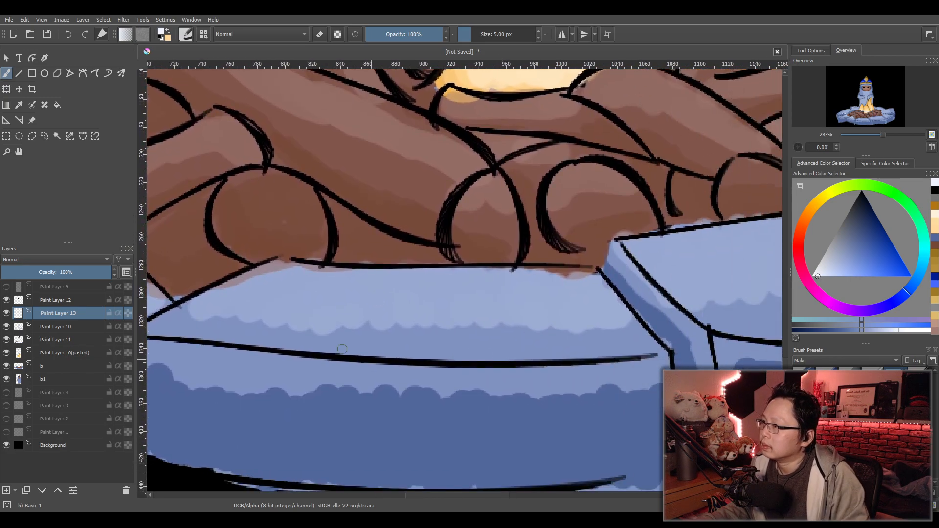
mouse_move(211, 297)
left_mouse_down()
mouse_move(279, 263)
mouse_move(339, 274)
mouse_move(561, 269)
mouse_move(590, 277)
mouse_move(627, 313)
left_mouse_up()
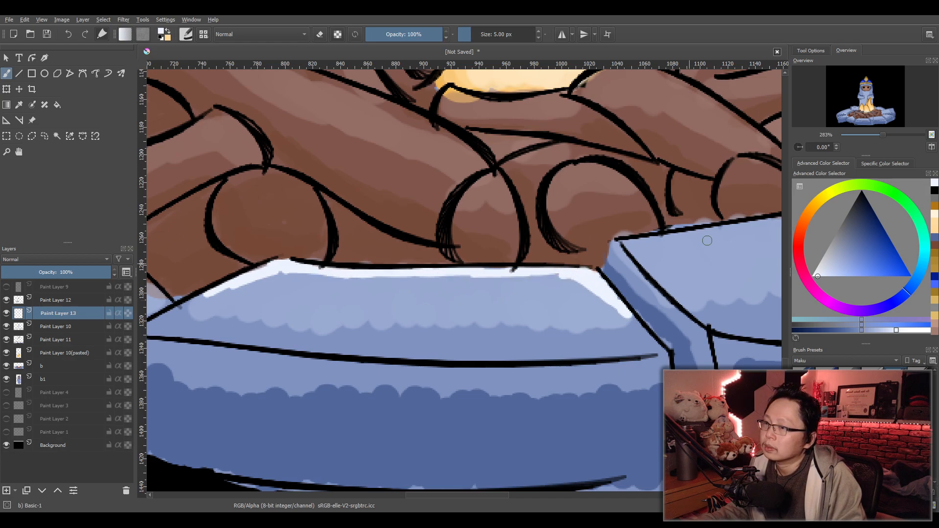
Paint near-white highlights along the back and side edges of the front-right stone's top face and around its front-left corner.
scroll(699, 203, "down", 1)
left_click_drag(690, 199, 399, 158)
left_click_drag(641, 98, 597, 165)
scroll(595, 165, "up", 1)
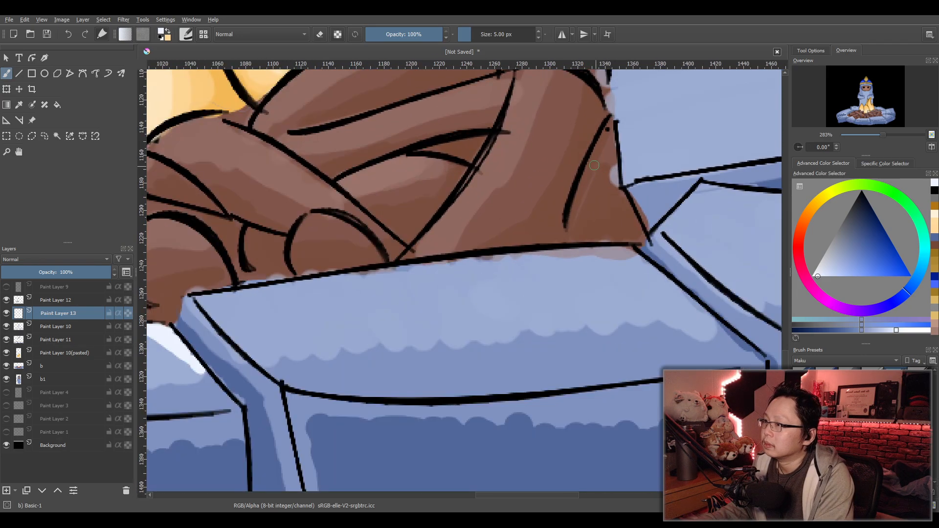
mouse_move(199, 297)
left_mouse_down()
mouse_move(528, 253)
mouse_move(617, 253)
mouse_move(637, 255)
mouse_move(622, 254)
mouse_move(704, 316)
left_mouse_up()
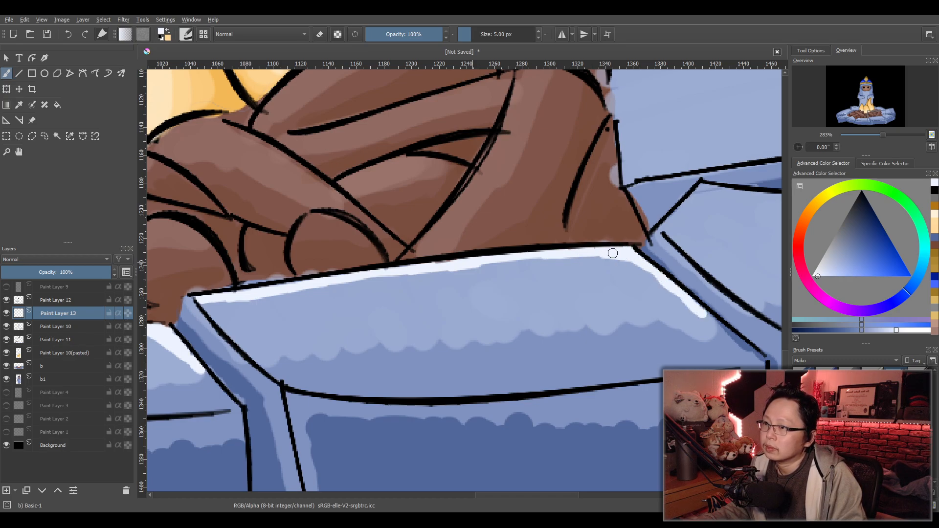
mouse_move(203, 301)
left_mouse_down()
mouse_move(223, 322)
mouse_move(226, 299)
mouse_move(221, 314)
mouse_move(192, 306)
mouse_move(265, 380)
mouse_move(285, 420)
mouse_move(297, 394)
left_mouse_up()
mouse_move(260, 365)
left_mouse_down()
mouse_move(293, 385)
mouse_move(343, 392)
left_mouse_up()
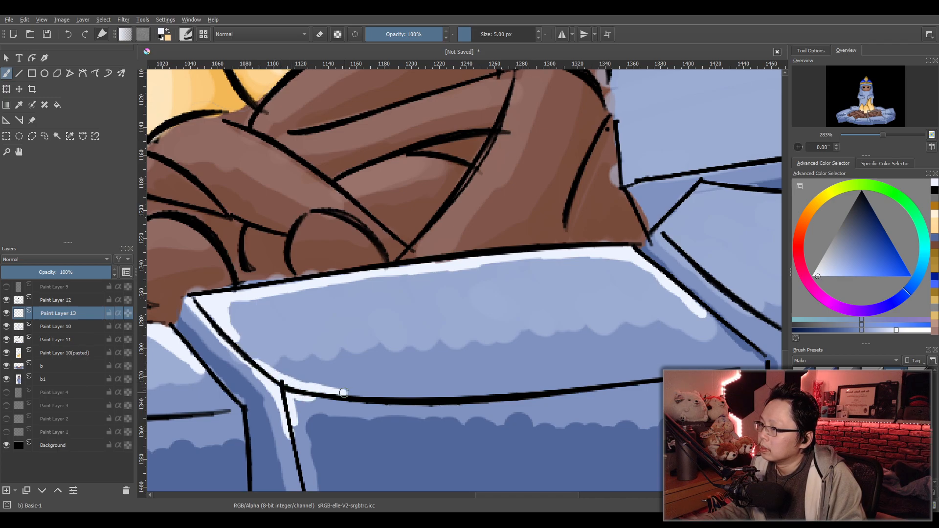
Paint near-white highlights along the inner and back edges of the top face of the stone right of the front-right one.
left_click_drag(767, 323, 547, 268)
left_click_drag(404, 204, 372, 241)
mouse_move(406, 208)
left_mouse_down()
mouse_move(531, 222)
mouse_move(378, 241)
left_mouse_up()
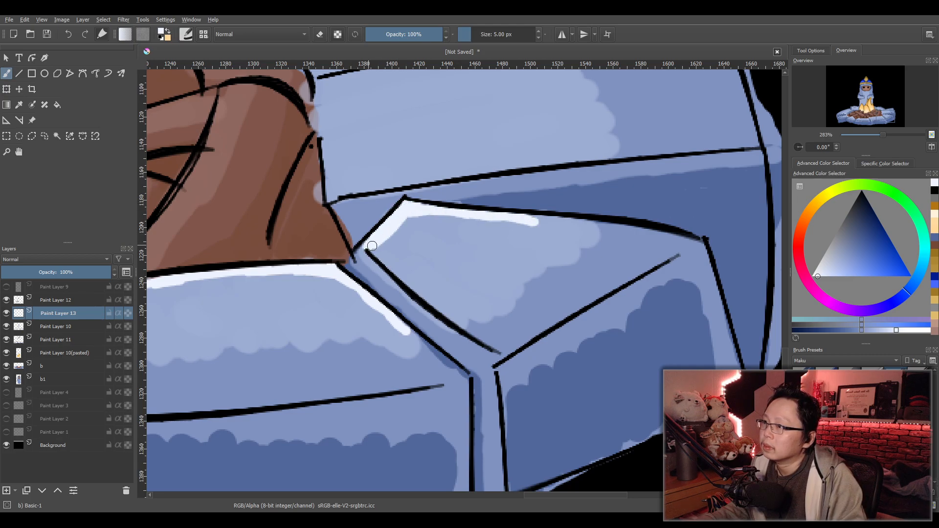
Paint near-white highlights along the upper and lower edges of the long right slab and on the stone edges beside the right flame.
scroll(467, 191, "down", 2)
left_click_drag(465, 191, 557, 328)
scroll(555, 316, "down", 1)
scroll(518, 278, "up", 2)
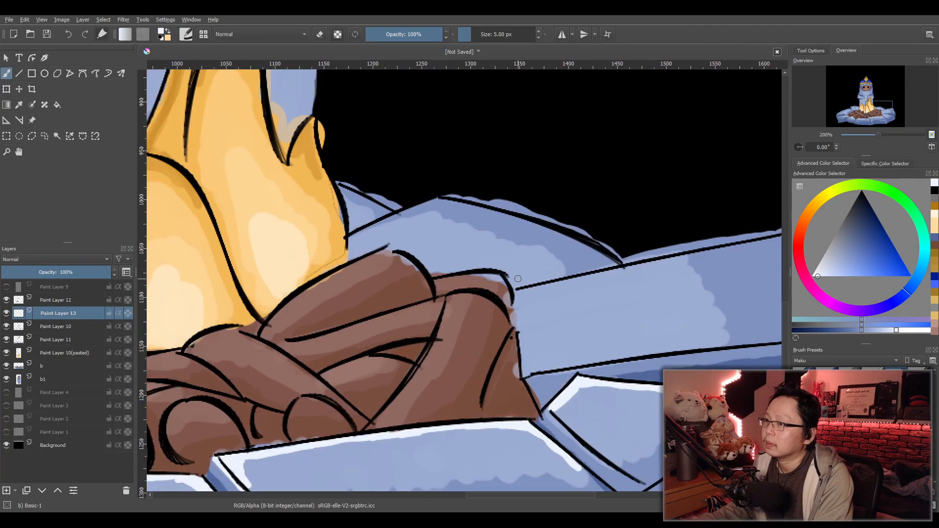
mouse_move(528, 290)
left_mouse_down()
mouse_move(611, 272)
mouse_move(603, 274)
left_mouse_up()
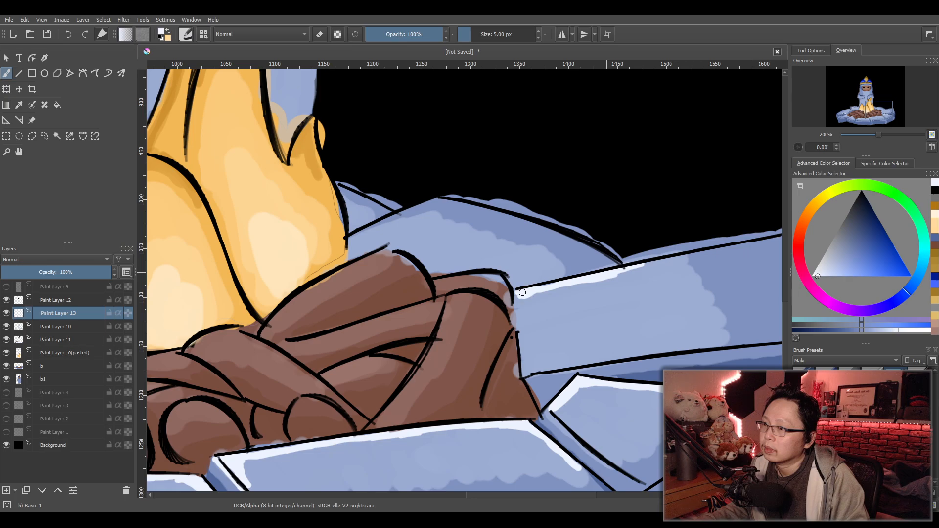
left_click_drag(542, 374, 687, 348)
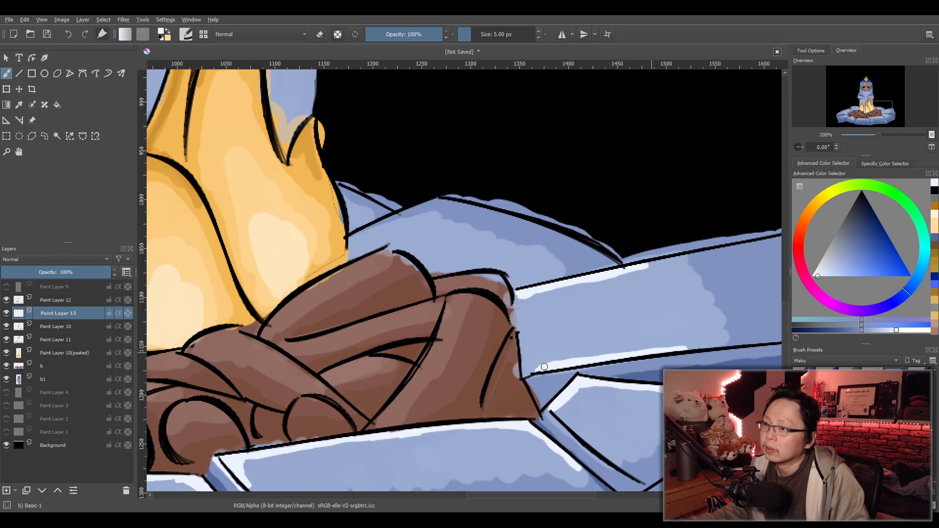
mouse_move(362, 231)
left_mouse_down()
mouse_move(386, 222)
mouse_move(352, 237)
left_mouse_up()
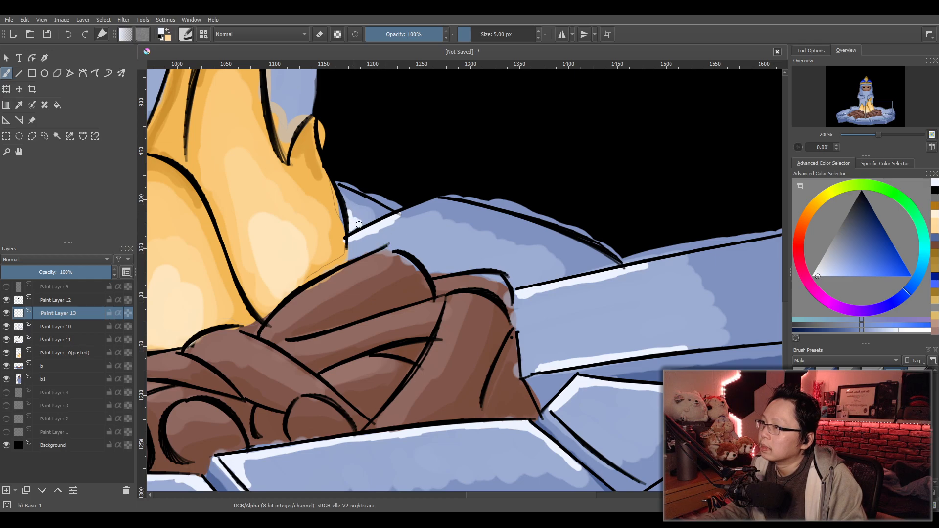
Paint near-white highlights along the lower hems of both of the character's sleeves, undoing and redoing the first stroke.
scroll(411, 197, "down", 3)
left_click_drag(341, 110, 480, 241)
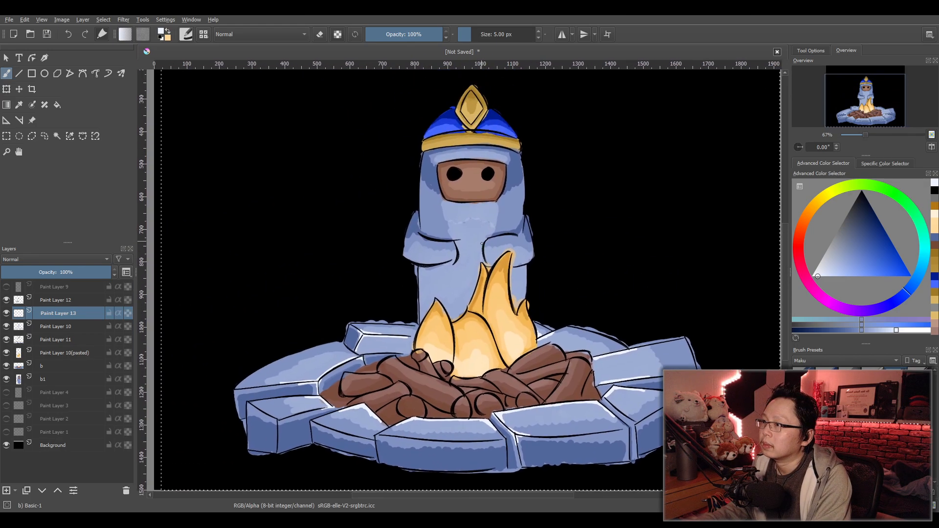
scroll(480, 241, "up", 2)
scroll(466, 246, "up", 3)
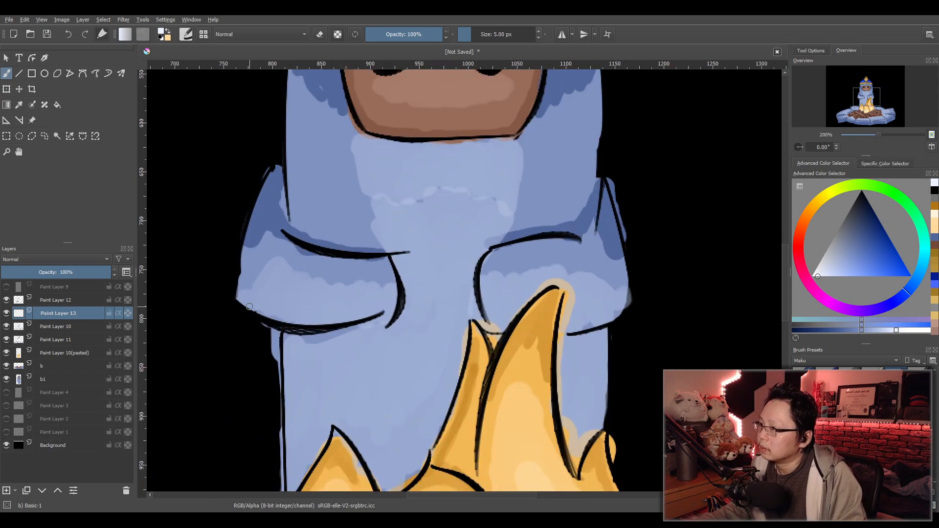
left_click_drag(259, 312, 323, 322)
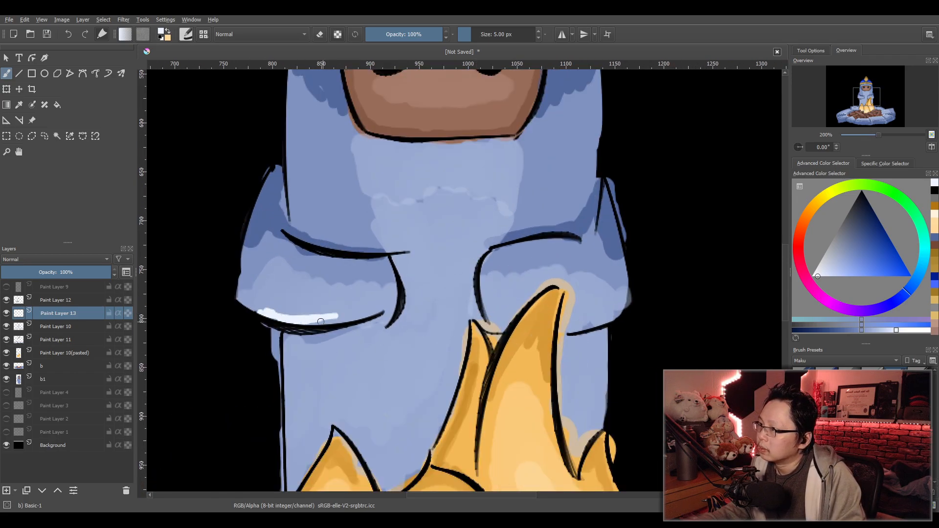
key("ctrl+z")
key("ctrl+z")
key("ctrl+z")
mouse_move(250, 308)
left_mouse_down()
mouse_move(332, 319)
mouse_move(386, 312)
left_mouse_up()
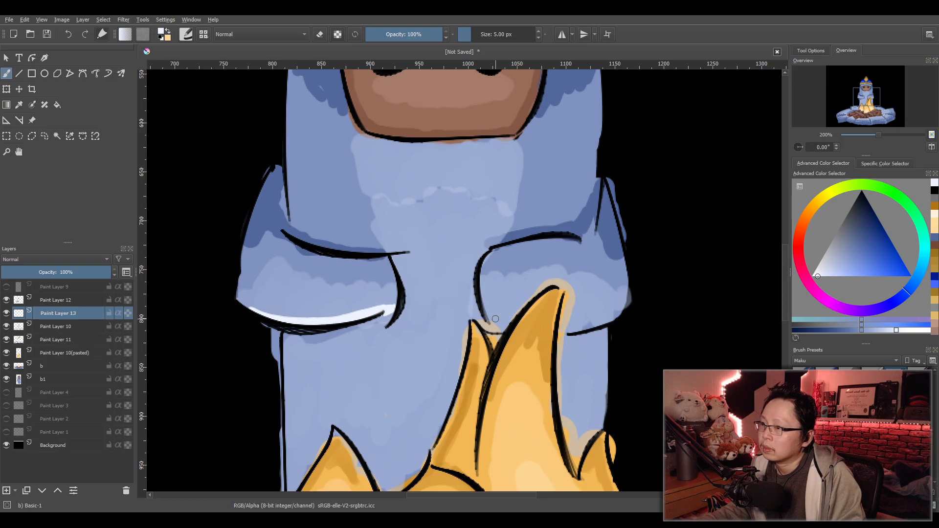
left_click_drag(566, 324, 622, 310)
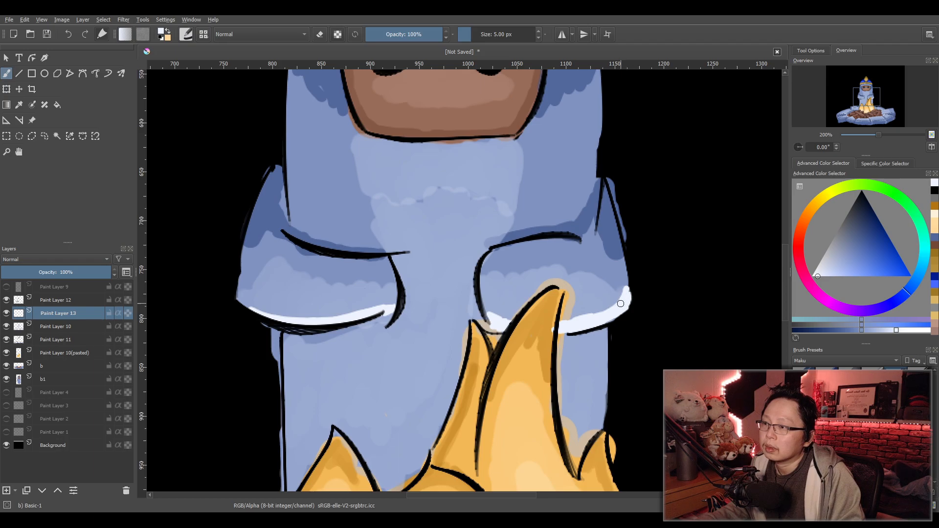
Paint near-white highlights on the hood along the lower and upper edges of the face opening.
left_click_drag(481, 168, 449, 279)
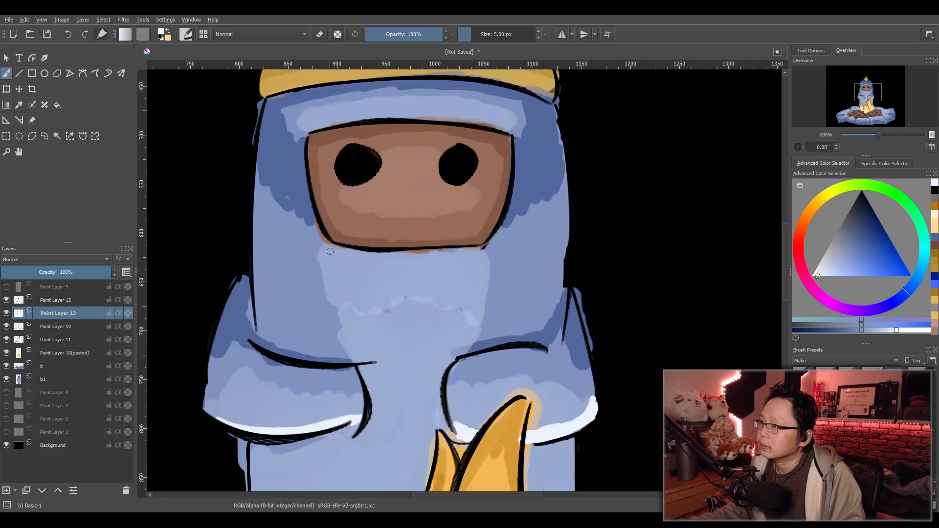
left_click_drag(353, 253, 486, 246)
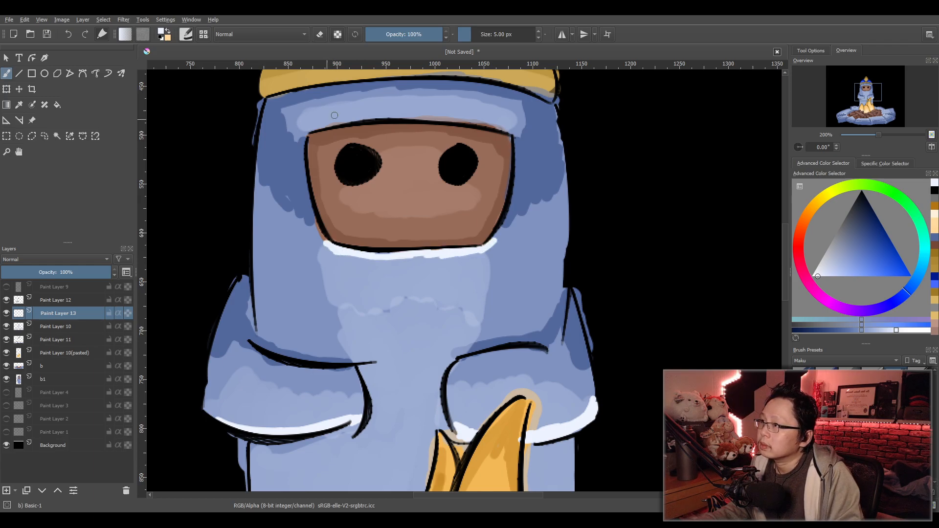
mouse_move(308, 128)
left_mouse_down()
mouse_move(408, 115)
mouse_move(489, 123)
left_mouse_up()
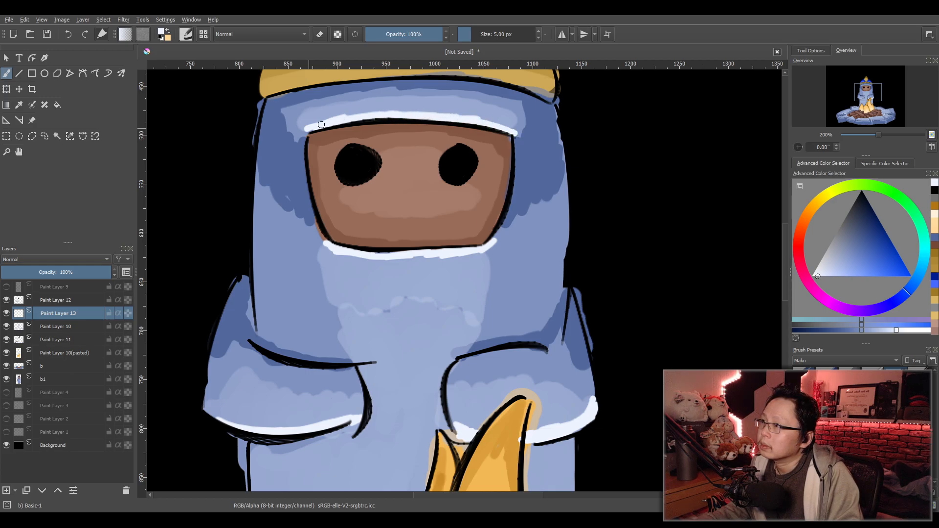
Set the brush size to 10 px and fill the lower robe around the flames with near-white glow.
scroll(358, 126, "up", 5)
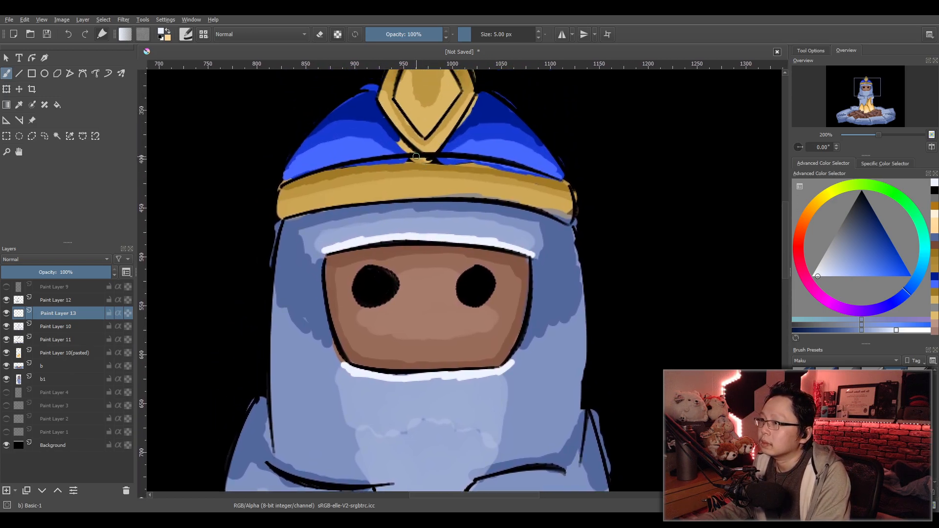
scroll(432, 379, "down", 2)
left_click_drag(462, 401, 468, 296)
scroll(421, 423, "up", 2)
left_click_drag(421, 423, 424, 331)
scroll(400, 375, "up", 1)
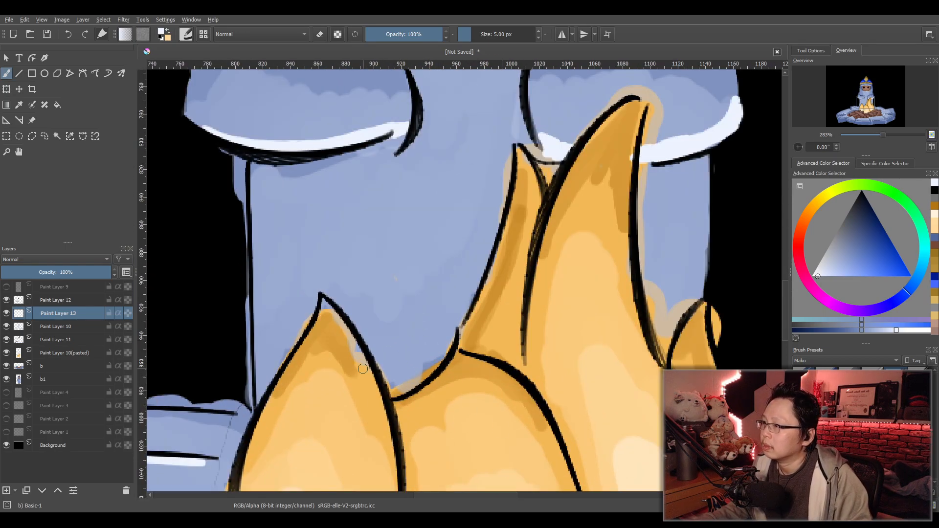
left_click(512, 32)
type("10")
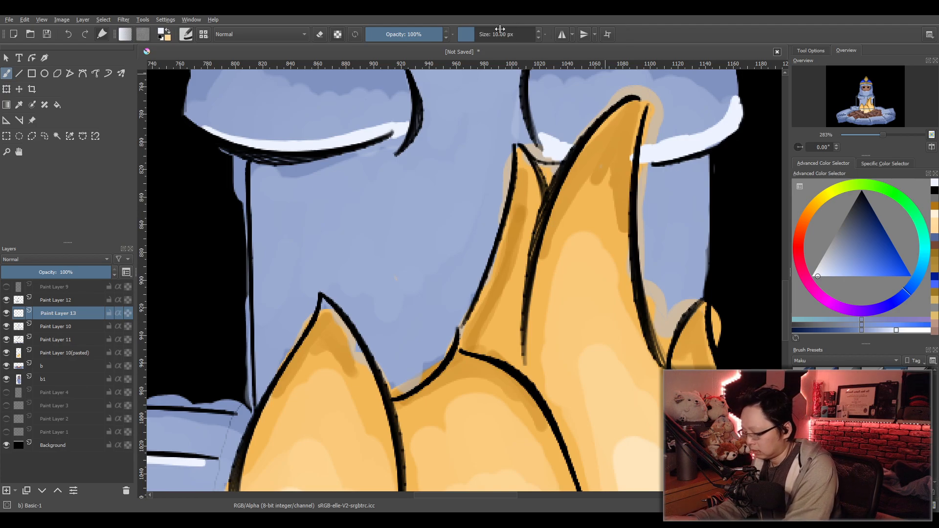
key("Return")
mouse_move(262, 310)
left_mouse_down()
mouse_move(262, 394)
mouse_move(275, 331)
mouse_move(320, 268)
mouse_move(277, 296)
mouse_move(342, 218)
mouse_move(331, 281)
mouse_move(356, 290)
mouse_move(368, 262)
mouse_move(395, 373)
mouse_move(374, 337)
mouse_move(409, 379)
mouse_move(430, 360)
mouse_move(488, 219)
mouse_move(427, 325)
mouse_move(403, 268)
mouse_move(360, 233)
mouse_move(289, 271)
mouse_move(264, 306)
mouse_move(256, 301)
mouse_move(304, 275)
mouse_move(371, 267)
mouse_move(409, 222)
mouse_move(433, 266)
mouse_move(485, 152)
mouse_move(495, 174)
left_mouse_up()
mouse_move(645, 189)
left_mouse_down()
mouse_move(668, 345)
mouse_move(677, 273)
mouse_move(688, 291)
mouse_move(698, 277)
mouse_move(705, 193)
mouse_move(663, 260)
mouse_move(643, 174)
mouse_move(644, 227)
mouse_move(665, 232)
mouse_move(679, 216)
mouse_move(680, 256)
mouse_move(676, 239)
mouse_move(659, 241)
mouse_move(677, 248)
mouse_move(385, 278)
left_mouse_up()
Darken the painting colour to a pale blue and paint over the upper part of the robe's glow, leaving near-white beside the flames.
scroll(677, 252, "down", 8)
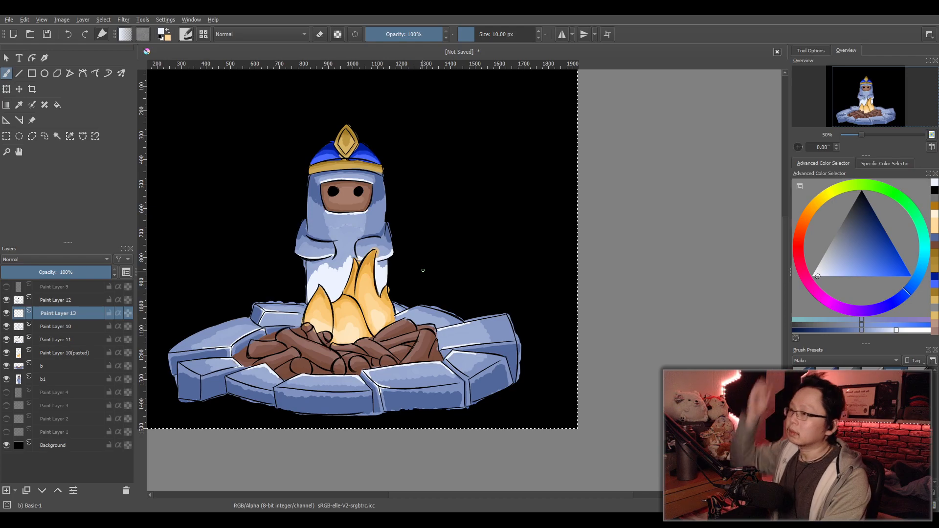
scroll(401, 269, "up", 2)
scroll(435, 272, "up", 3)
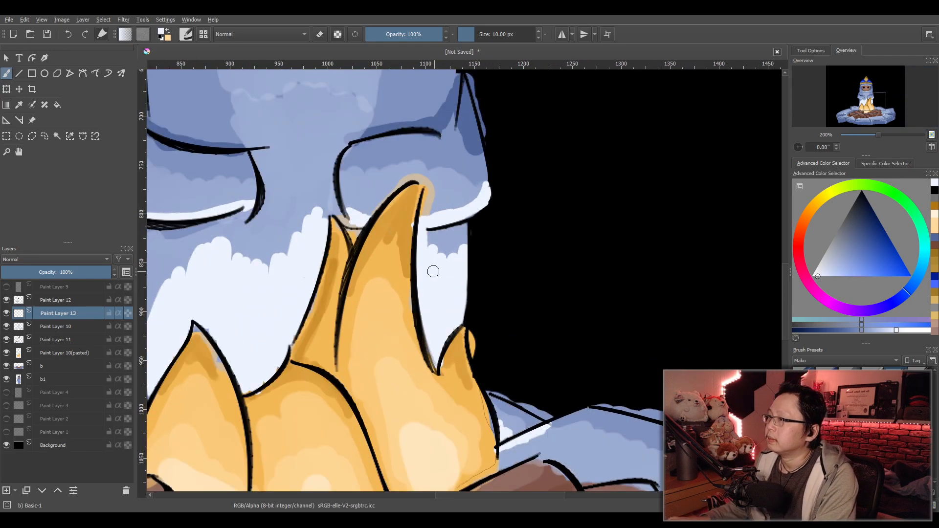
left_click_drag(432, 269, 505, 266)
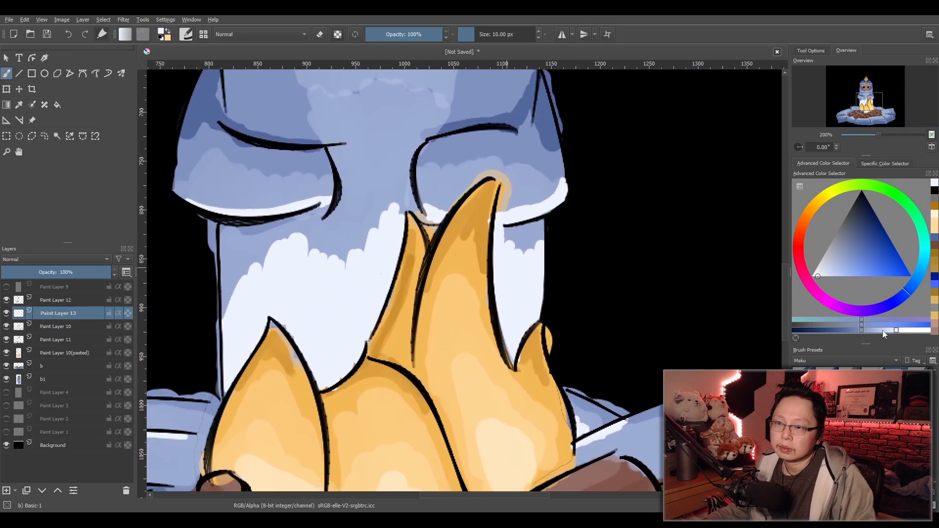
left_click_drag(885, 331, 877, 330)
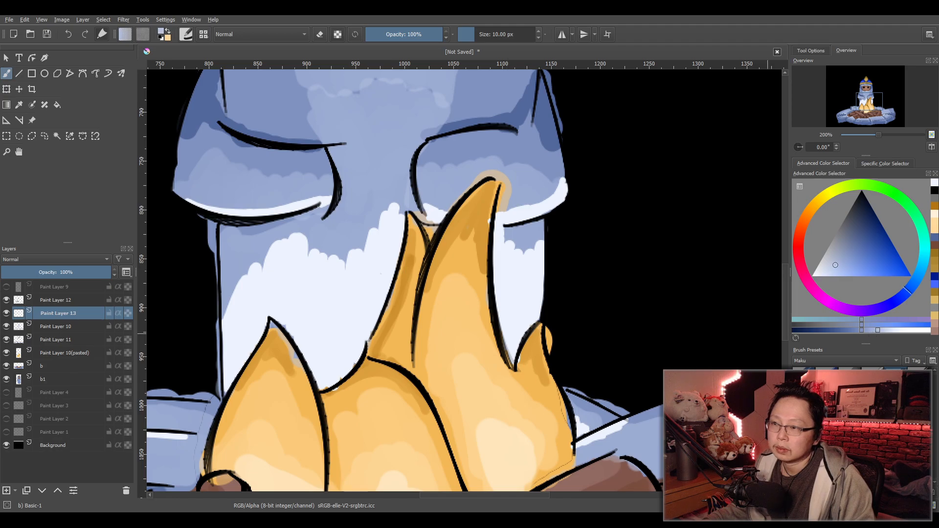
mouse_move(229, 327)
left_mouse_down()
mouse_move(227, 270)
mouse_move(242, 313)
mouse_move(259, 277)
mouse_move(295, 244)
mouse_move(325, 310)
mouse_move(342, 293)
mouse_move(367, 222)
mouse_move(398, 195)
mouse_move(401, 223)
left_mouse_up()
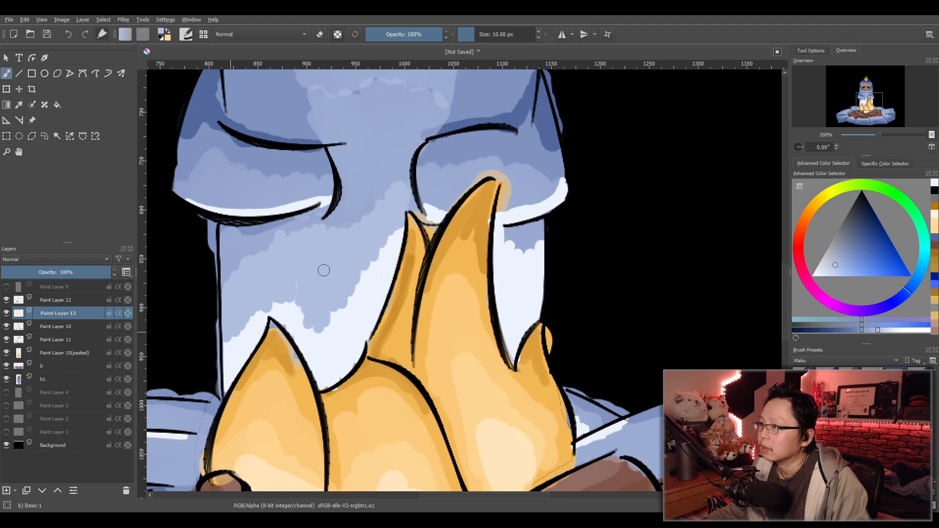
mouse_move(507, 245)
left_mouse_down()
mouse_move(501, 266)
mouse_move(524, 245)
mouse_move(537, 266)
mouse_move(500, 233)
mouse_move(501, 266)
mouse_move(536, 232)
left_mouse_up()
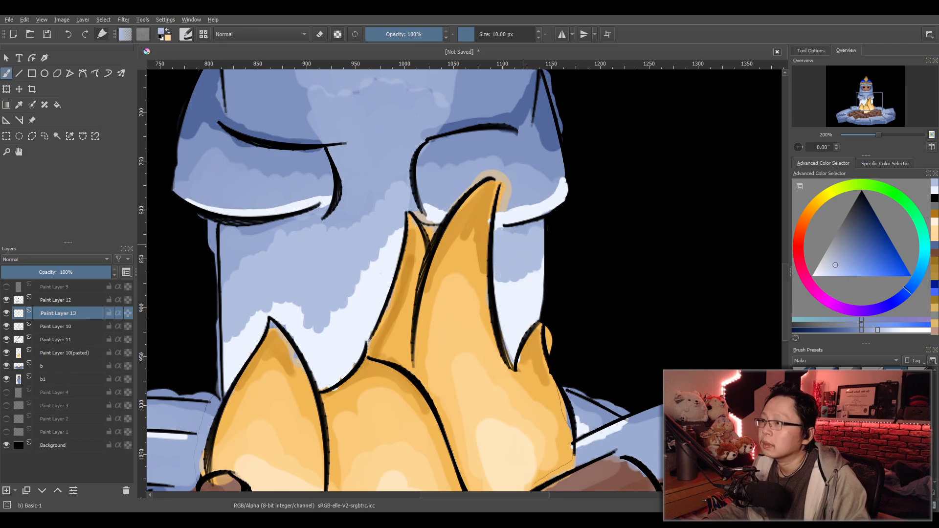
Sample the light brown of the large left log and lighten it to a pale pinkish brown as the painting colour.
scroll(516, 247, "down", 4)
scroll(535, 227, "up", 3)
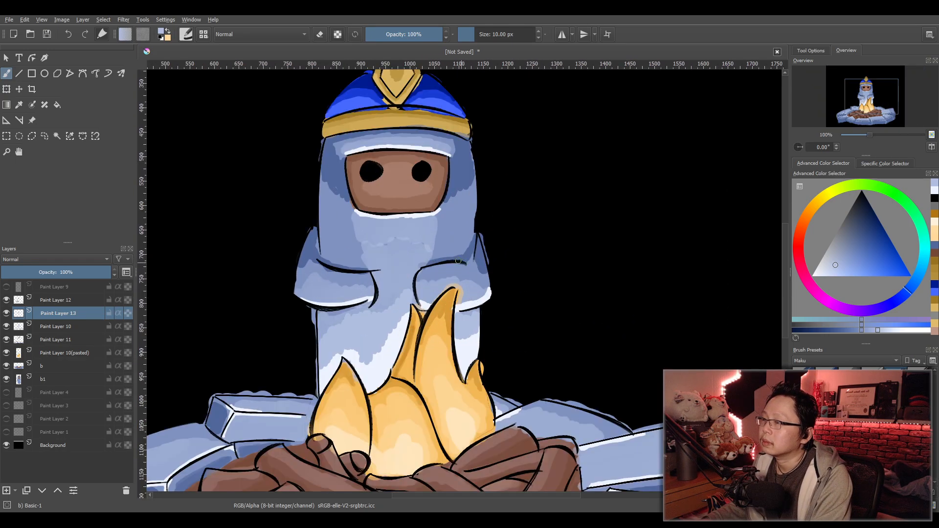
scroll(476, 236, "down", 3)
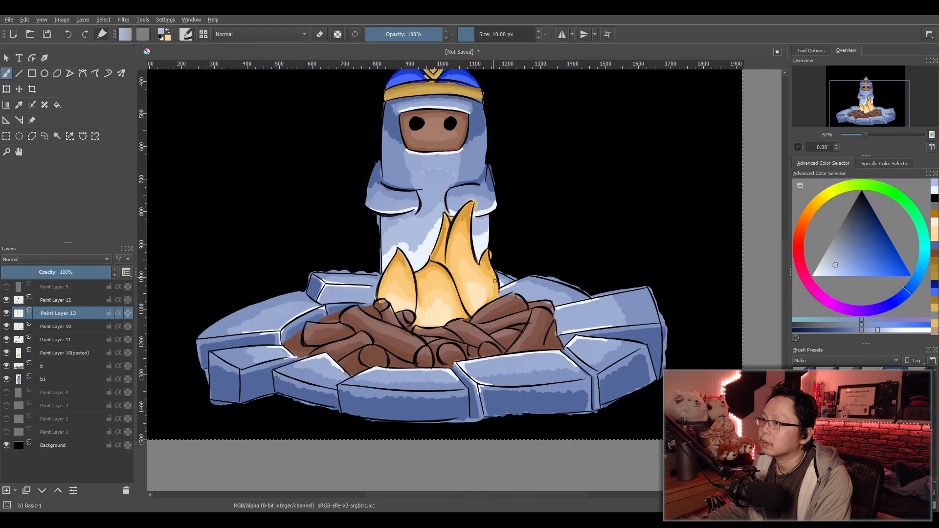
scroll(438, 270, "up", 5)
left_click_drag(426, 259, 522, 242)
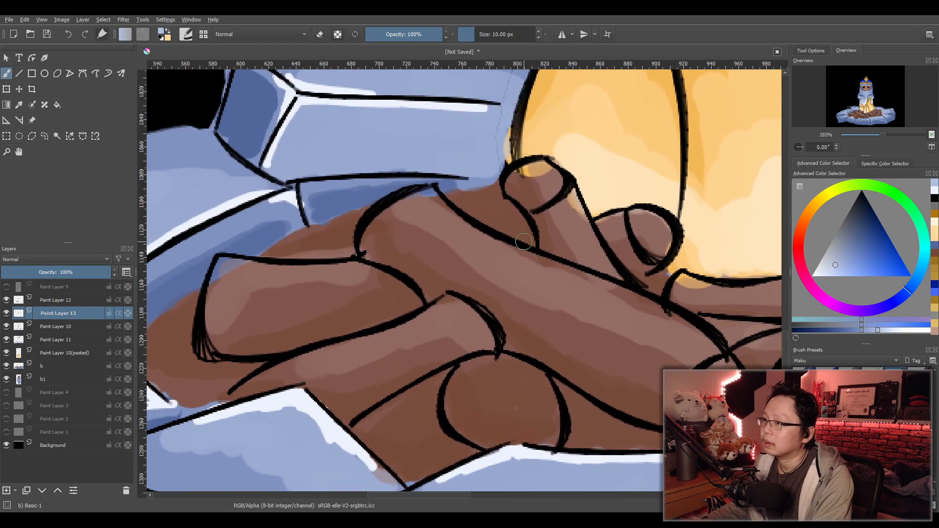
left_click(618, 346, "ctrl")
left_click(898, 331)
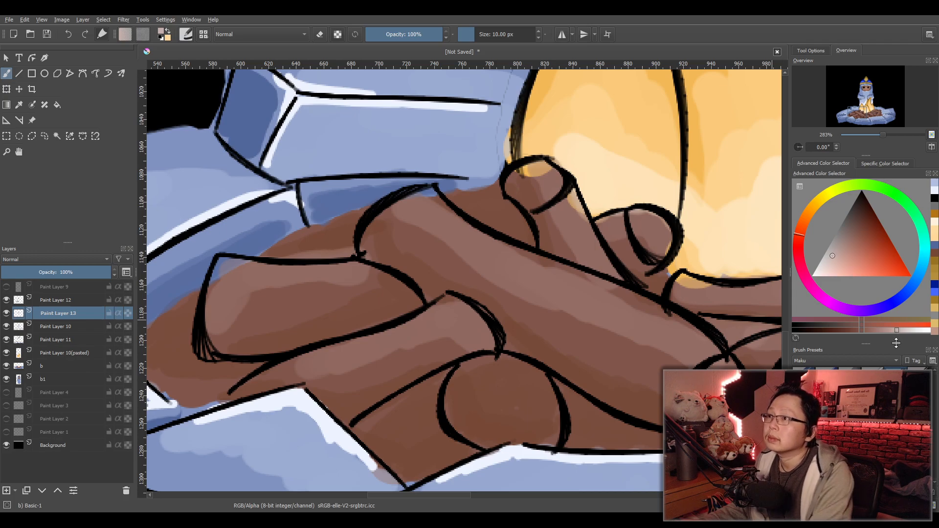
Set the brush size to 5 px and paint pale pinkish-brown highlights along the upper edges of the two large left logs.
right_click(495, 34)
key("BackSpace")
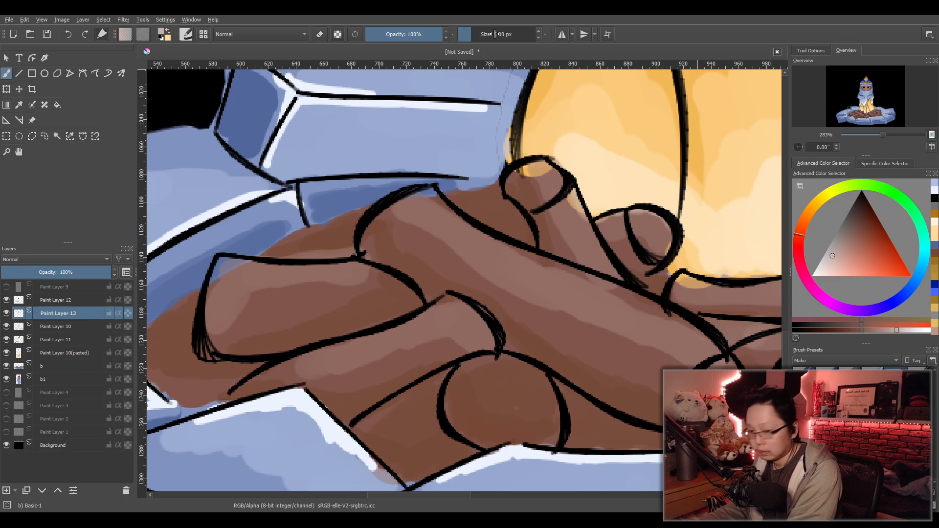
type("5")
key("Return")
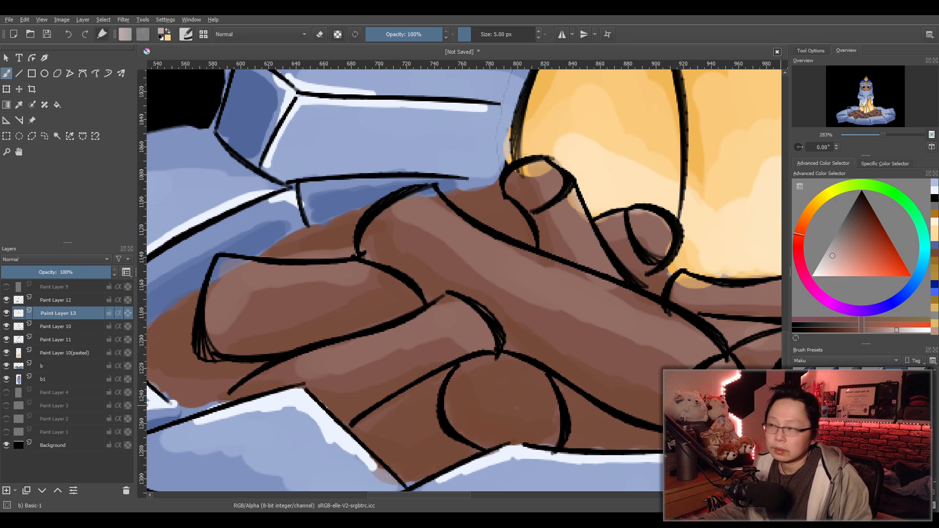
mouse_move(226, 261)
left_mouse_down()
mouse_move(276, 268)
mouse_move(224, 262)
mouse_move(359, 265)
left_mouse_up()
mouse_move(294, 268)
left_mouse_down()
mouse_move(217, 276)
mouse_move(223, 285)
left_mouse_up()
mouse_move(432, 201)
left_mouse_down()
mouse_move(409, 199)
mouse_move(433, 193)
mouse_move(415, 195)
mouse_move(505, 249)
mouse_move(598, 281)
mouse_move(582, 276)
mouse_move(682, 327)
left_mouse_up()
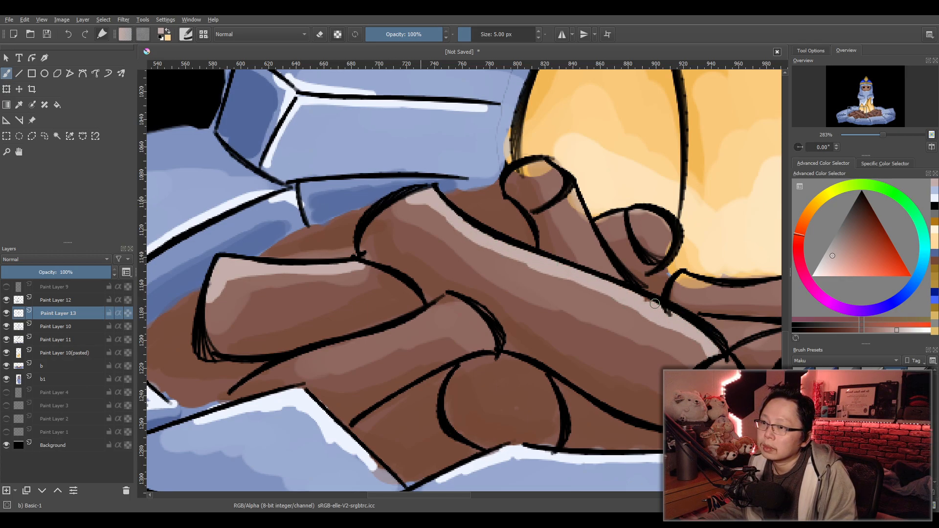
Paint pale highlights on the lower left log, the short log below it and the upper edge of the adjoining round log end.
left_click_drag(349, 391, 479, 344)
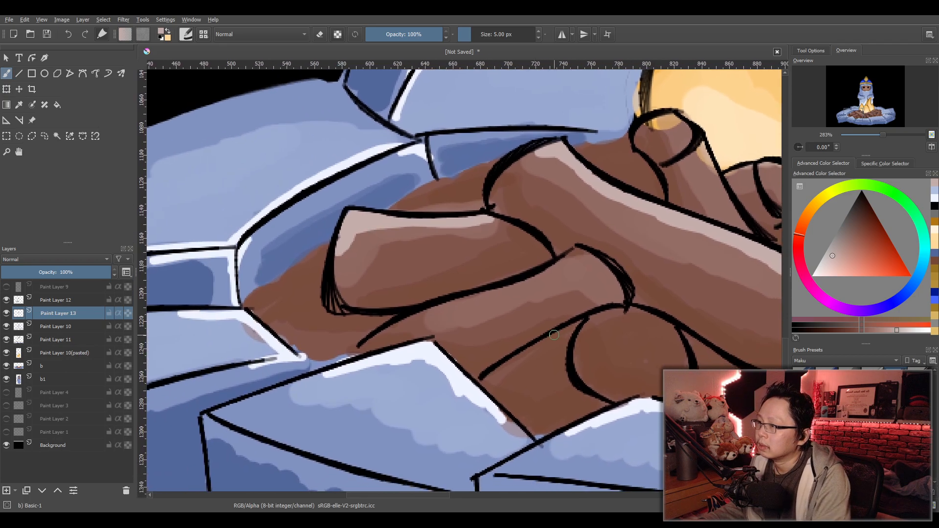
mouse_move(450, 304)
left_mouse_down()
mouse_move(543, 276)
mouse_move(577, 251)
mouse_move(583, 266)
left_mouse_up()
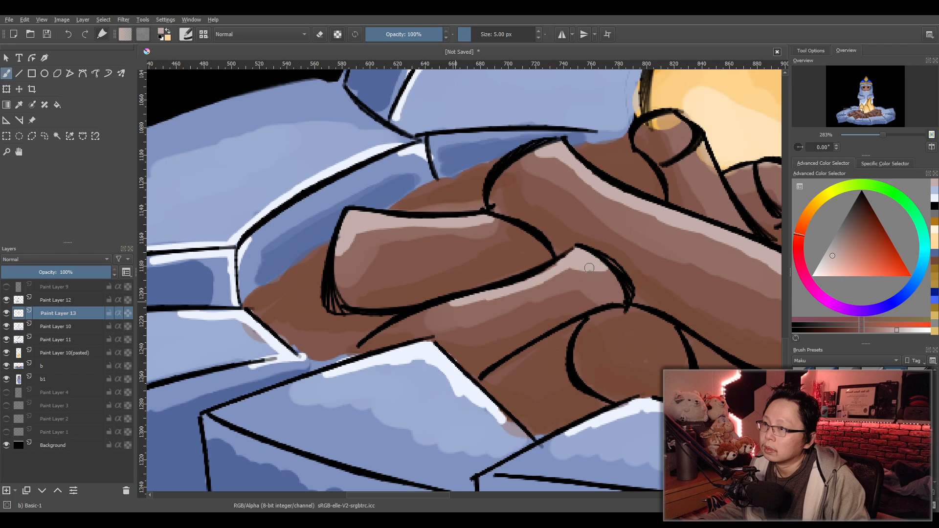
mouse_move(588, 326)
left_mouse_down()
mouse_move(635, 313)
mouse_move(667, 329)
left_mouse_up()
key("ctrl+z")
mouse_move(576, 328)
left_mouse_down()
mouse_move(553, 353)
mouse_move(566, 345)
mouse_move(528, 359)
left_mouse_up()
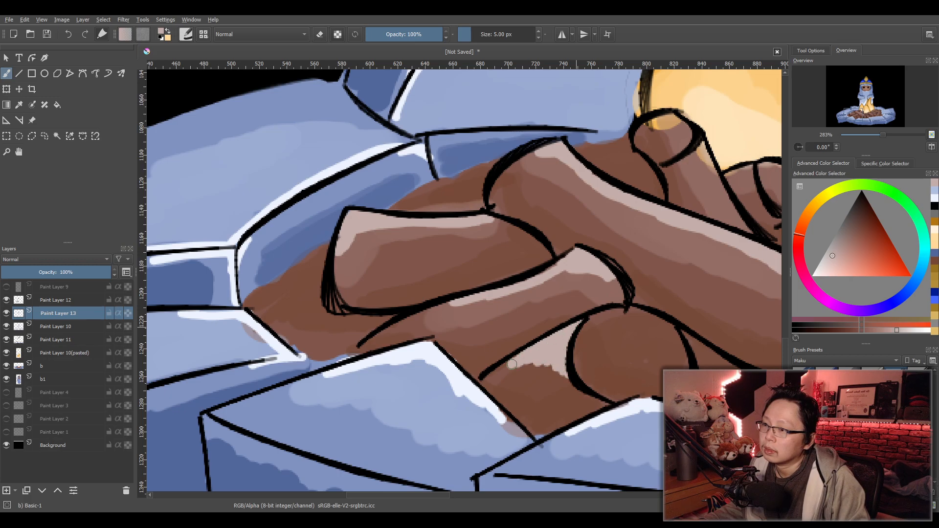
left_click_drag(633, 231, 408, 242)
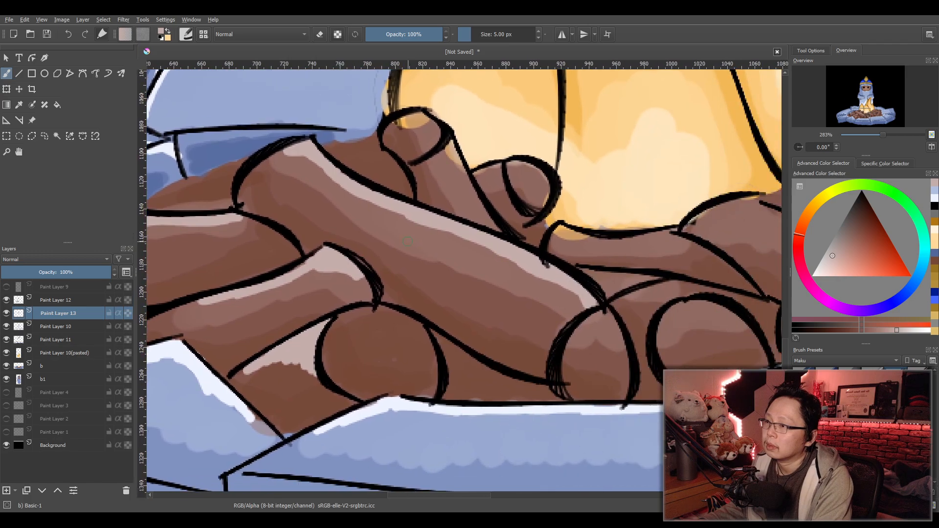
left_click_drag(370, 307, 327, 342)
Highlight the upper edges of the small logs beside the flames and the thin log at the flames' base.
left_click_drag(389, 128, 419, 119)
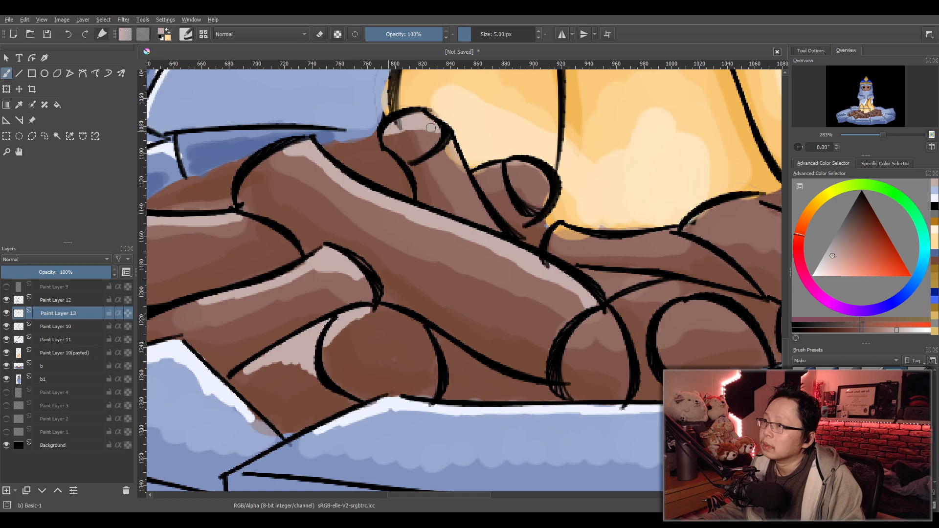
left_click_drag(454, 149, 496, 230)
left_click_drag(518, 163, 538, 175)
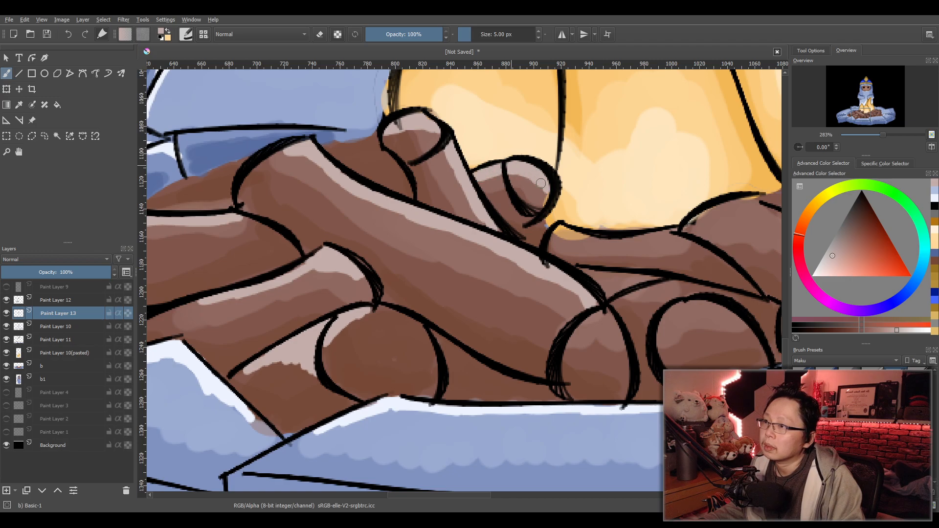
mouse_move(598, 255)
left_mouse_down()
mouse_move(376, 223)
mouse_move(345, 202)
mouse_move(455, 201)
mouse_move(438, 202)
left_mouse_up()
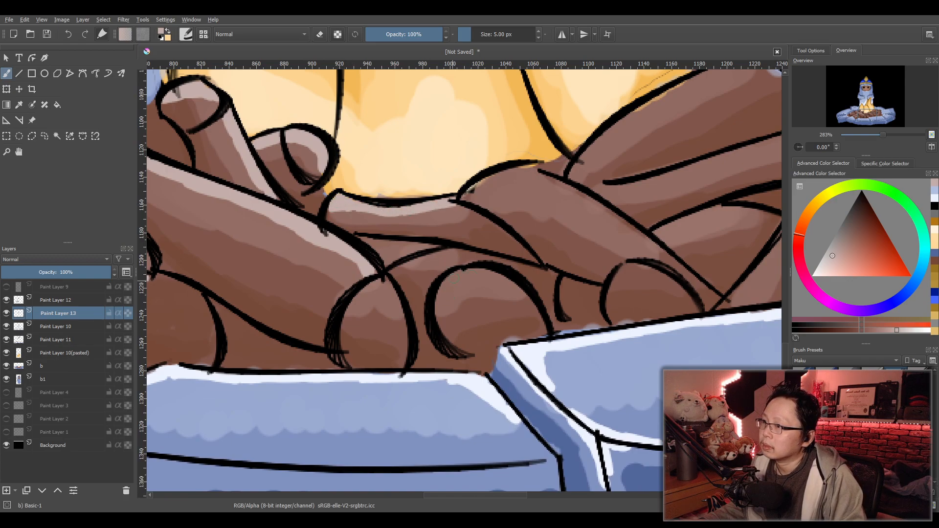
Paint pale highlights on the round log ends and along the top of the diagonal log in the middle of the pile.
left_click_drag(454, 280, 489, 269)
mouse_move(442, 298)
left_mouse_down()
mouse_move(493, 270)
mouse_move(513, 286)
left_mouse_up()
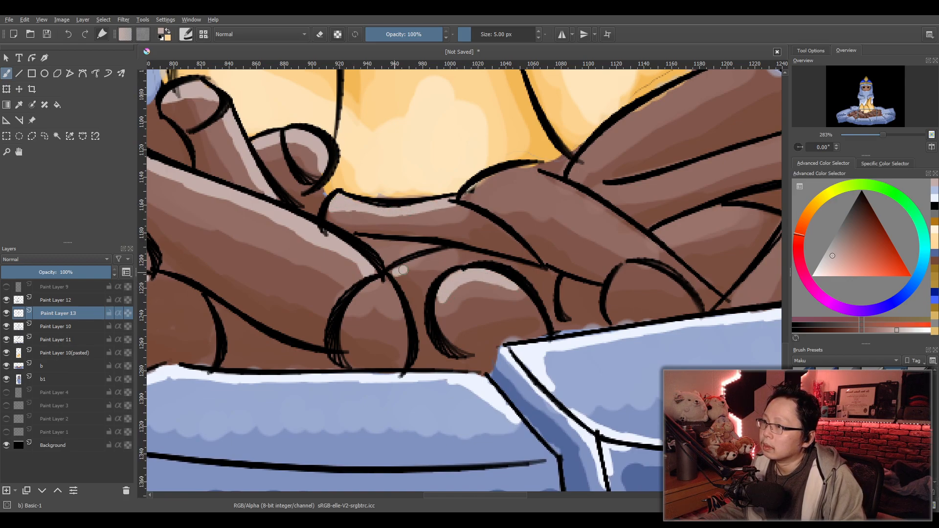
left_click_drag(399, 272, 428, 261)
mouse_move(487, 186)
left_mouse_down()
mouse_move(538, 171)
mouse_move(628, 226)
left_mouse_up()
mouse_move(636, 276)
left_mouse_down()
mouse_move(610, 277)
mouse_move(662, 276)
left_mouse_up()
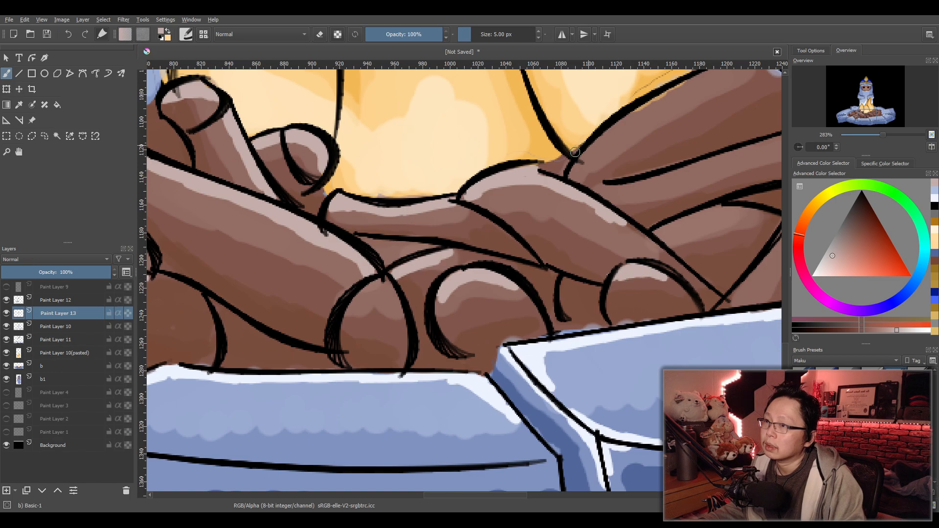
Paint pale highlights along the upper edges of the right-hand logs and down the inner edge of the broad slanted log.
left_click_drag(583, 141, 436, 199)
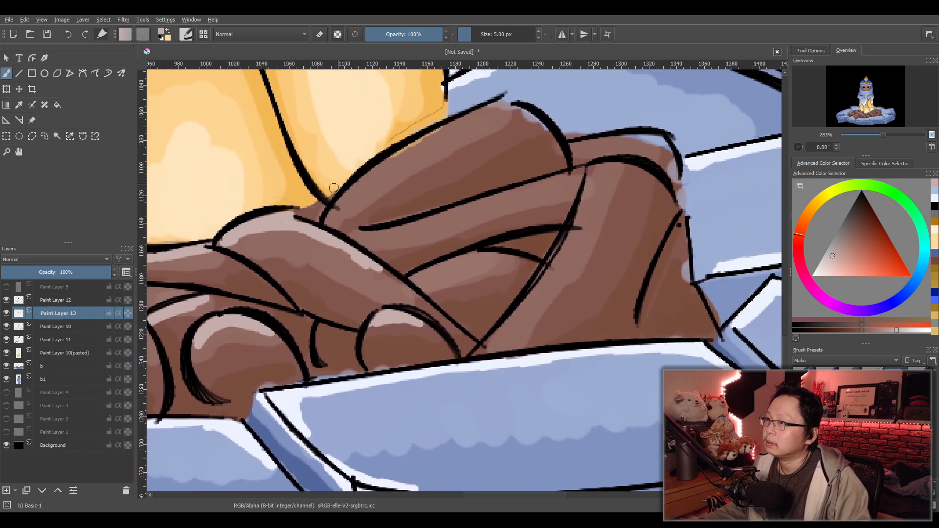
mouse_move(325, 220)
left_mouse_down()
mouse_move(394, 158)
mouse_move(503, 108)
left_mouse_up()
mouse_move(568, 143)
left_mouse_down()
mouse_move(646, 136)
mouse_move(666, 146)
mouse_move(630, 138)
mouse_move(649, 140)
left_mouse_up()
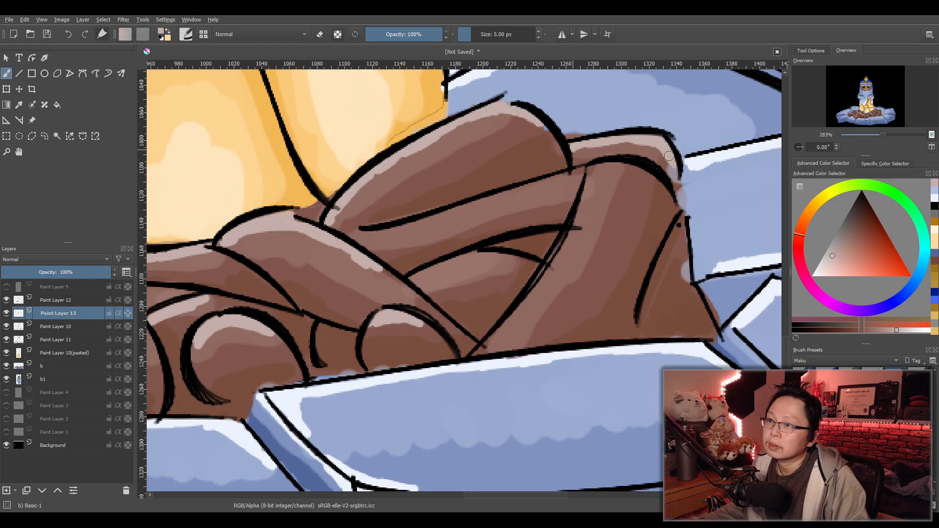
mouse_move(544, 187)
left_mouse_down()
mouse_move(372, 234)
mouse_move(595, 169)
mouse_move(577, 235)
mouse_move(495, 338)
left_mouse_up()
mouse_move(413, 282)
left_mouse_down()
mouse_move(499, 250)
mouse_move(474, 254)
left_mouse_up()
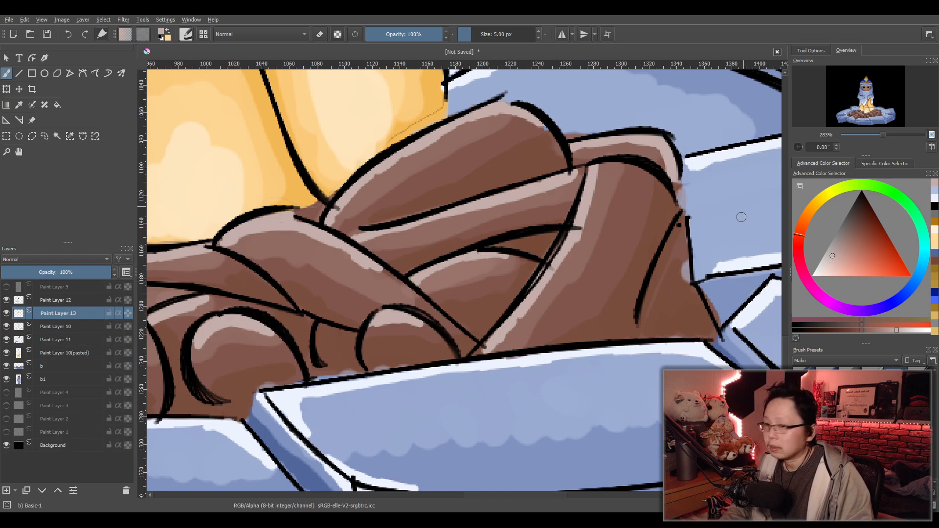
Choose a dark reddish brown, switch to the Basic-2 Opacity brush at 10 px and shade the gap between the right logs.
left_click(826, 330)
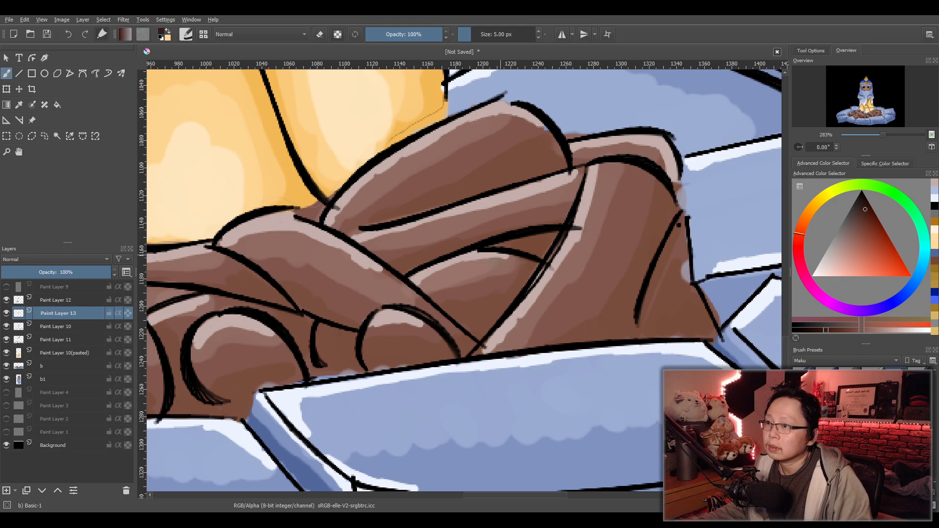
left_click_drag(521, 242, 530, 241)
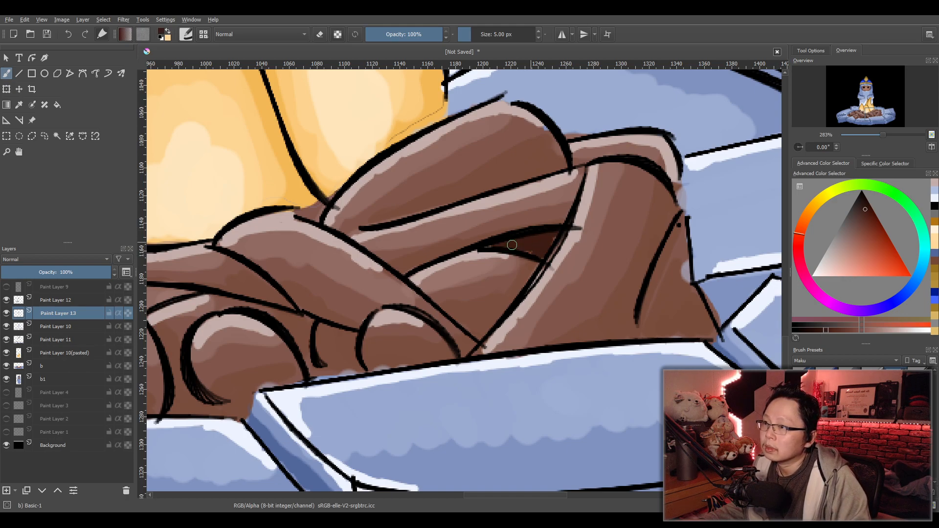
key("ctrl+z")
key("slash")
left_click_drag(499, 238, 554, 234)
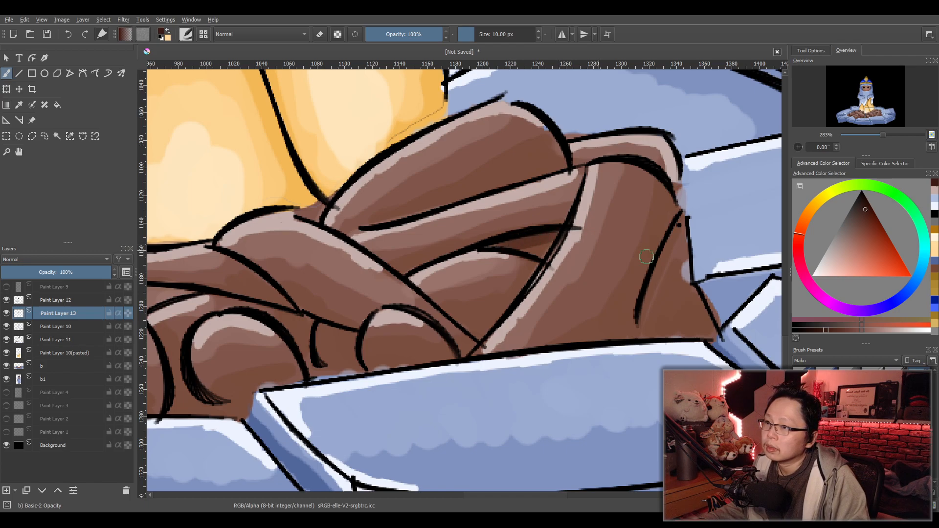
Darken the recess at the far right of the log pile and the gap between the round log ends.
left_click_drag(681, 219, 641, 313)
mouse_move(683, 240)
left_mouse_down()
mouse_move(648, 327)
mouse_move(663, 315)
left_mouse_up()
mouse_move(323, 331)
left_mouse_down()
mouse_move(347, 336)
mouse_move(323, 333)
mouse_move(322, 362)
mouse_move(339, 336)
mouse_move(347, 339)
mouse_move(343, 332)
mouse_move(331, 348)
mouse_move(346, 363)
mouse_move(348, 341)
mouse_move(333, 331)
mouse_move(325, 359)
mouse_move(321, 331)
mouse_move(319, 357)
mouse_move(329, 338)
left_mouse_up()
Fill the gap beneath the long central log with dark brown and shade the small gaps between the middle logs.
mouse_move(193, 346)
left_mouse_down()
mouse_move(576, 486)
mouse_move(594, 334)
mouse_move(577, 312)
left_mouse_up()
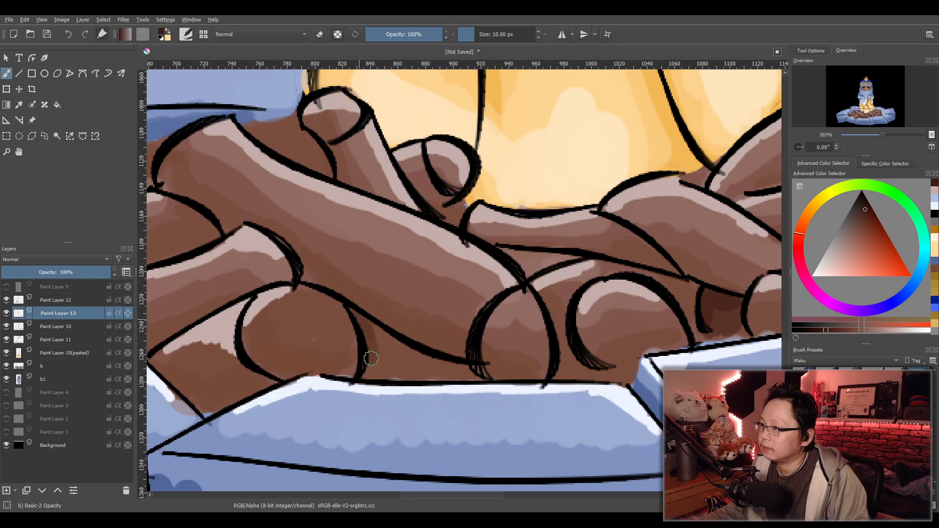
left_click_drag(393, 343, 464, 365)
key("ctrl+z")
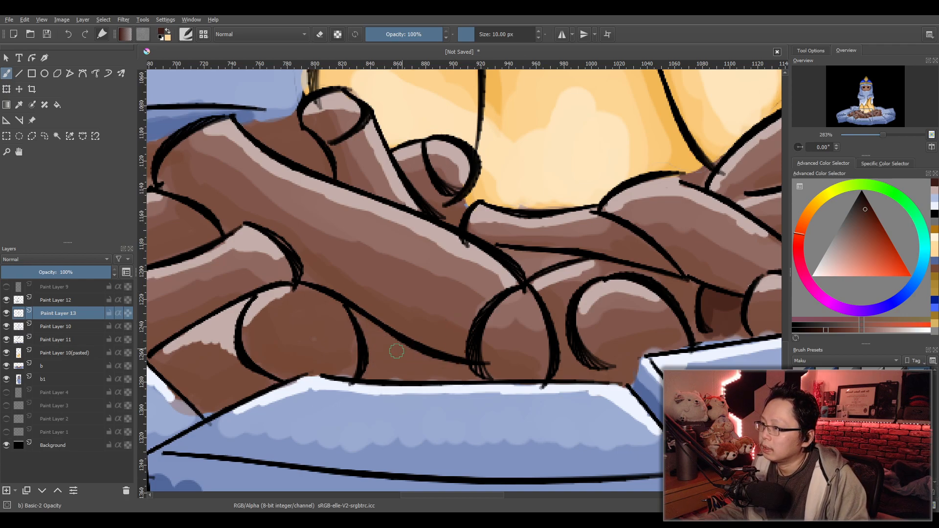
mouse_move(371, 359)
left_mouse_down()
mouse_move(398, 372)
mouse_move(370, 348)
mouse_move(367, 320)
mouse_move(392, 344)
mouse_move(446, 365)
mouse_move(387, 360)
mouse_move(470, 376)
mouse_move(406, 372)
mouse_move(404, 354)
mouse_move(368, 325)
mouse_move(374, 370)
mouse_move(364, 325)
mouse_move(394, 348)
mouse_move(444, 364)
mouse_move(381, 348)
mouse_move(454, 364)
left_mouse_up()
mouse_move(540, 250)
left_mouse_down()
mouse_move(511, 252)
mouse_move(542, 265)
mouse_move(562, 256)
mouse_move(521, 253)
mouse_move(560, 258)
mouse_move(530, 273)
mouse_move(528, 249)
mouse_move(508, 254)
mouse_move(562, 261)
left_mouse_up()
mouse_move(447, 212)
left_mouse_down()
mouse_move(463, 204)
mouse_move(455, 213)
left_mouse_up()
Paint dark brown shadow over the ground behind the large left logs and down to the left stones.
mouse_move(274, 137)
left_mouse_down()
mouse_move(487, 224)
mouse_move(488, 212)
mouse_move(499, 210)
mouse_move(470, 205)
mouse_move(469, 215)
mouse_move(514, 240)
mouse_move(509, 214)
mouse_move(505, 224)
mouse_move(518, 224)
mouse_move(537, 250)
left_mouse_up()
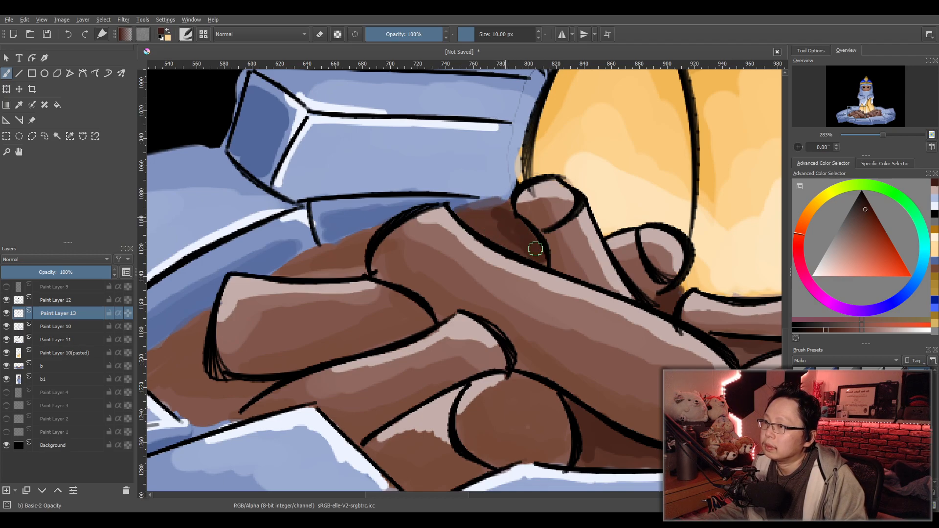
mouse_move(330, 256)
left_mouse_down()
mouse_move(294, 266)
mouse_move(333, 254)
mouse_move(348, 274)
mouse_move(289, 271)
mouse_move(357, 250)
mouse_move(352, 243)
mouse_move(324, 256)
mouse_move(339, 246)
mouse_move(291, 270)
mouse_move(346, 241)
mouse_move(290, 274)
mouse_move(361, 272)
left_mouse_up()
mouse_move(205, 318)
left_mouse_down()
mouse_move(172, 351)
mouse_move(194, 344)
mouse_move(204, 383)
mouse_move(236, 383)
mouse_move(244, 388)
mouse_move(230, 411)
mouse_move(243, 403)
mouse_move(177, 366)
mouse_move(161, 355)
left_mouse_up()
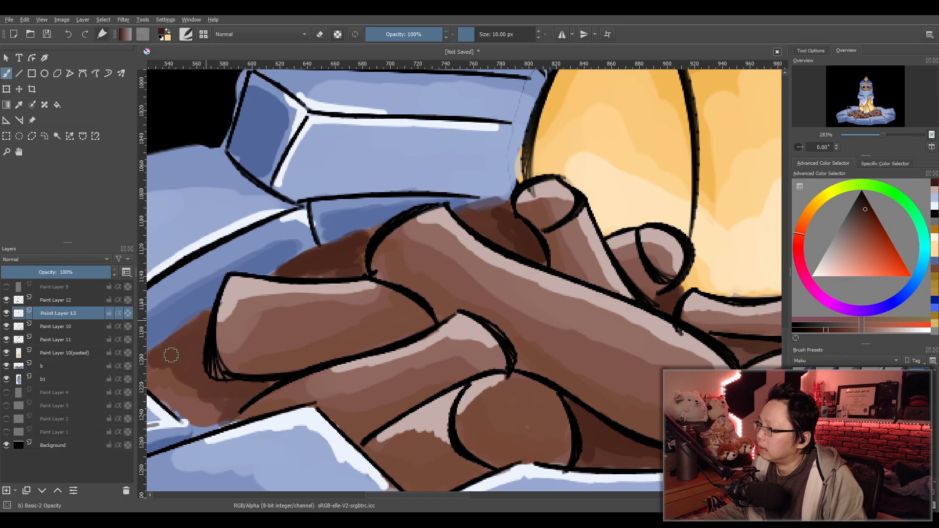
left_click_drag(255, 367, 438, 332)
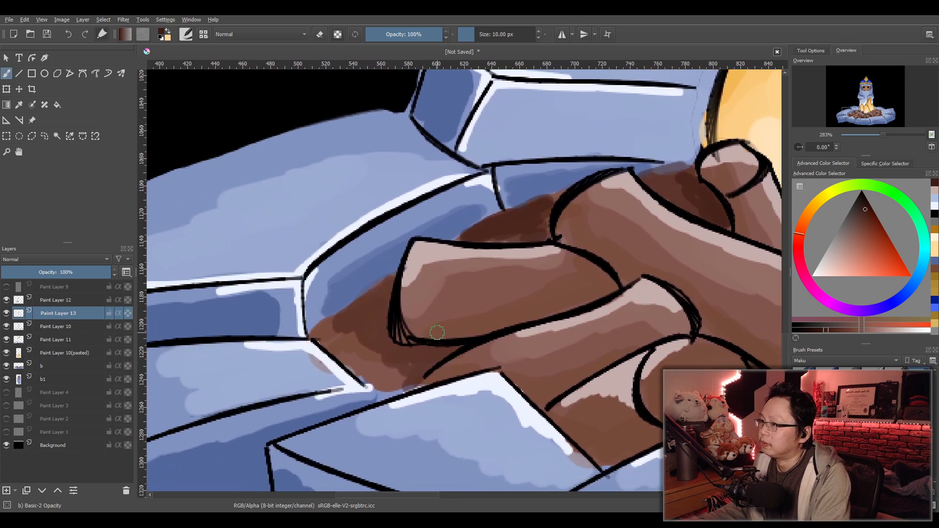
left_click_drag(326, 335, 395, 389)
mouse_move(448, 351)
left_mouse_down()
mouse_move(430, 361)
mouse_move(356, 329)
mouse_move(378, 299)
mouse_move(342, 313)
mouse_move(384, 345)
left_mouse_up()
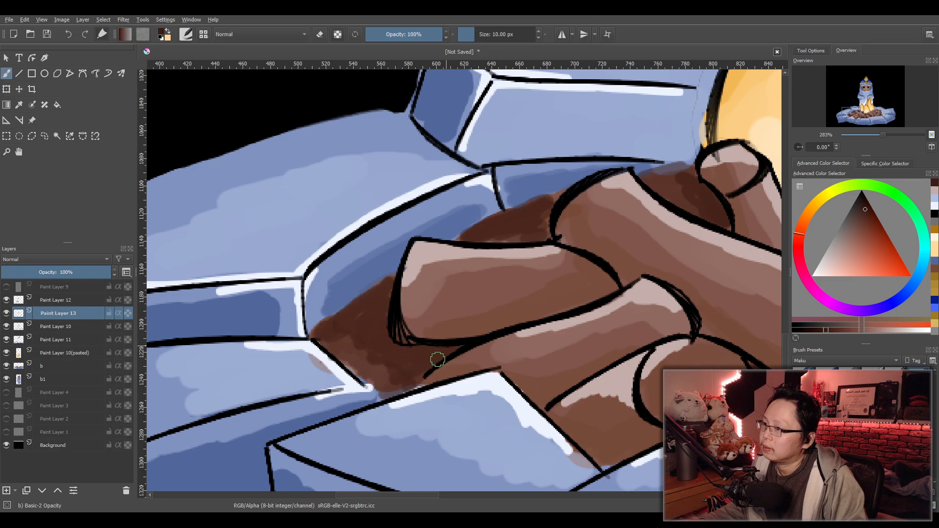
Deepen the dark brown shadow in the far-right recess and in the gaps between the crossing right-hand logs.
scroll(544, 338, "down", 2)
left_click_drag(665, 346, 259, 304)
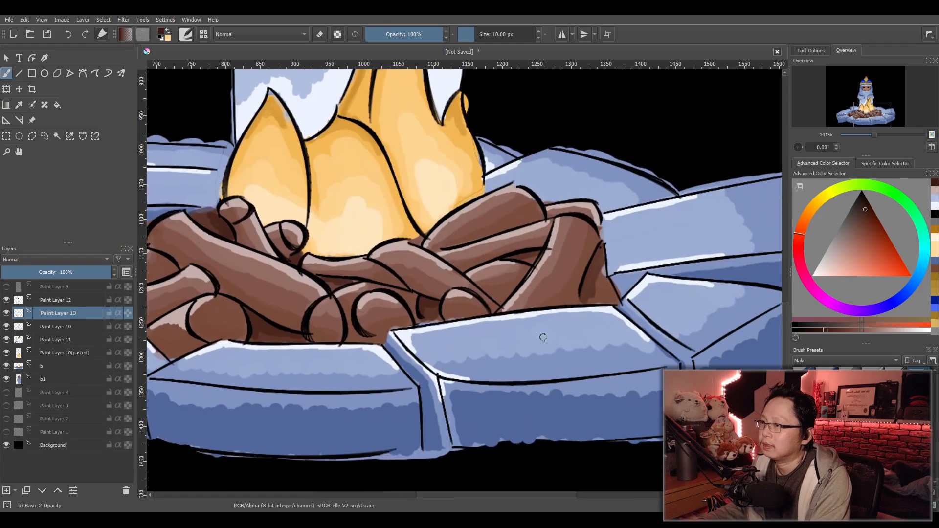
left_click_drag(543, 338, 539, 358)
scroll(533, 335, "up", 1)
mouse_move(619, 280)
left_mouse_down()
mouse_move(614, 315)
mouse_move(624, 281)
mouse_move(634, 297)
left_mouse_up()
mouse_move(623, 252)
left_mouse_down()
mouse_move(599, 312)
mouse_move(597, 303)
left_mouse_up()
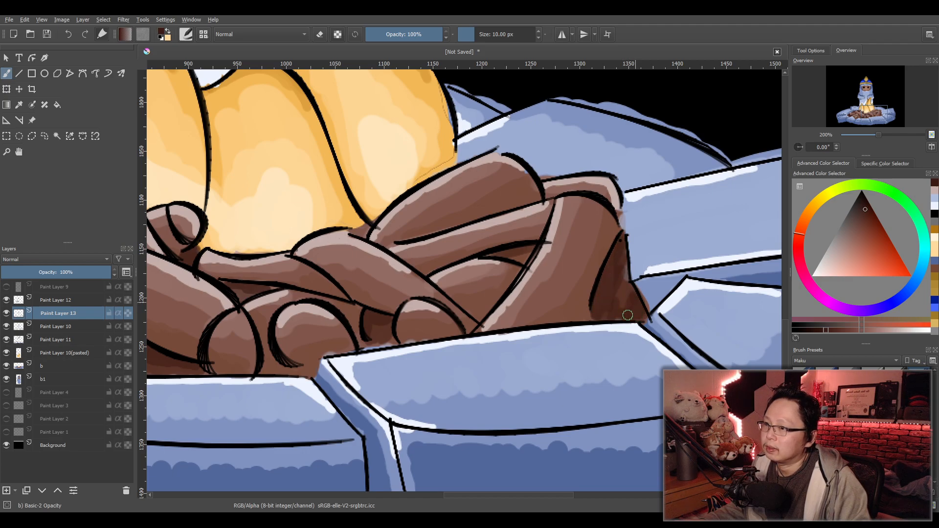
left_click_drag(521, 256, 520, 253)
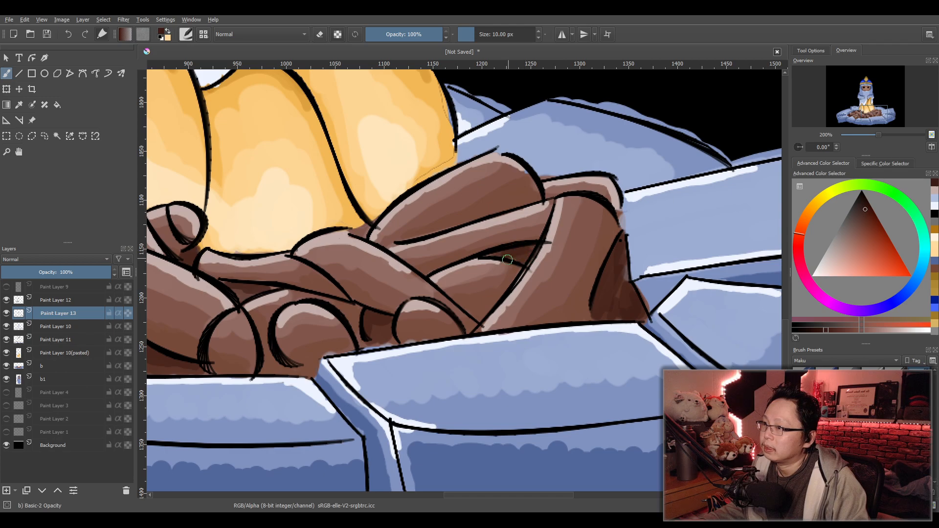
left_click_drag(488, 302, 453, 334)
Shade the outer edge of the broad slanted right log and the shadowed areas around the middle round log ends.
mouse_move(545, 317)
left_mouse_down()
mouse_move(562, 320)
mouse_move(594, 274)
left_mouse_up()
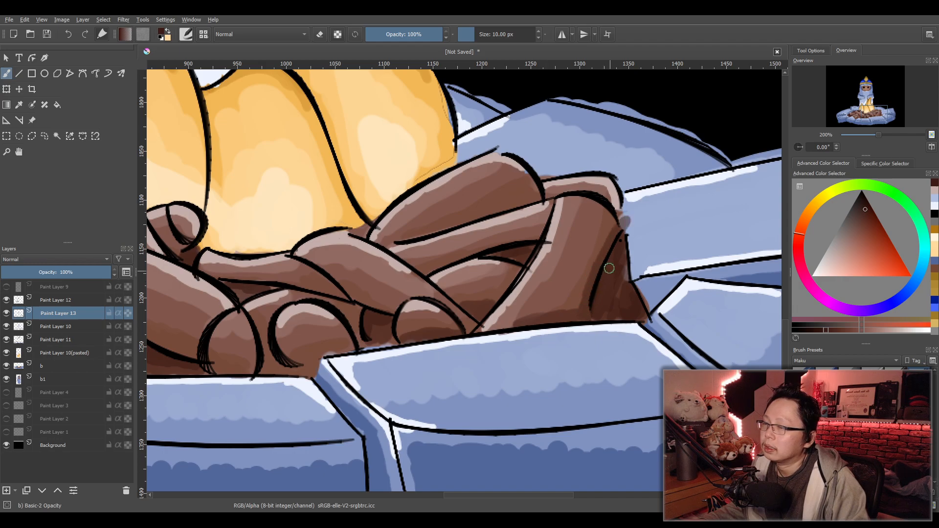
key("ctrl+z")
mouse_move(617, 228)
left_mouse_down()
mouse_move(590, 296)
mouse_move(561, 318)
left_mouse_up()
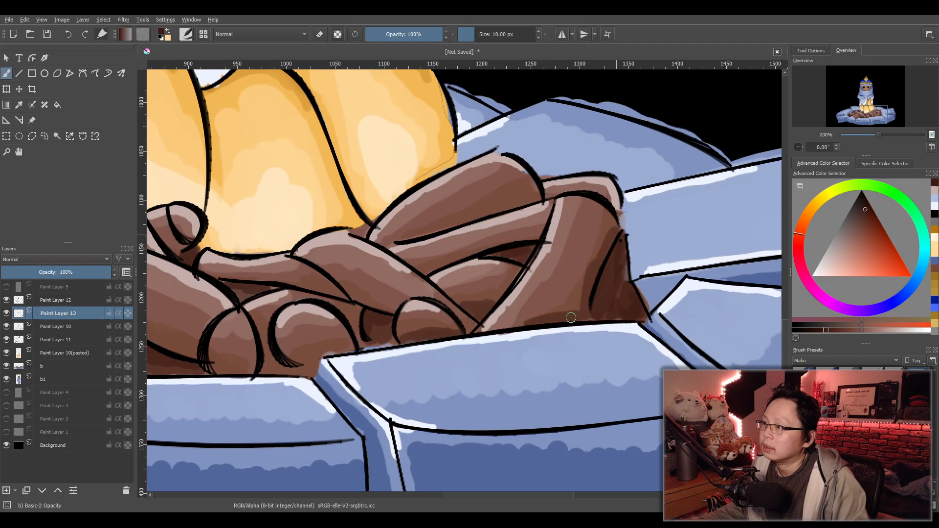
mouse_move(306, 360)
left_mouse_down()
mouse_move(315, 367)
mouse_move(261, 362)
mouse_move(341, 350)
left_mouse_up()
mouse_move(361, 298)
left_mouse_down()
mouse_move(342, 294)
mouse_move(371, 304)
left_mouse_up()
Shade the undersides of the left and central logs and of the upper right log with translucent dark brown.
mouse_move(244, 363)
left_mouse_down()
mouse_move(218, 372)
mouse_move(488, 372)
left_mouse_up()
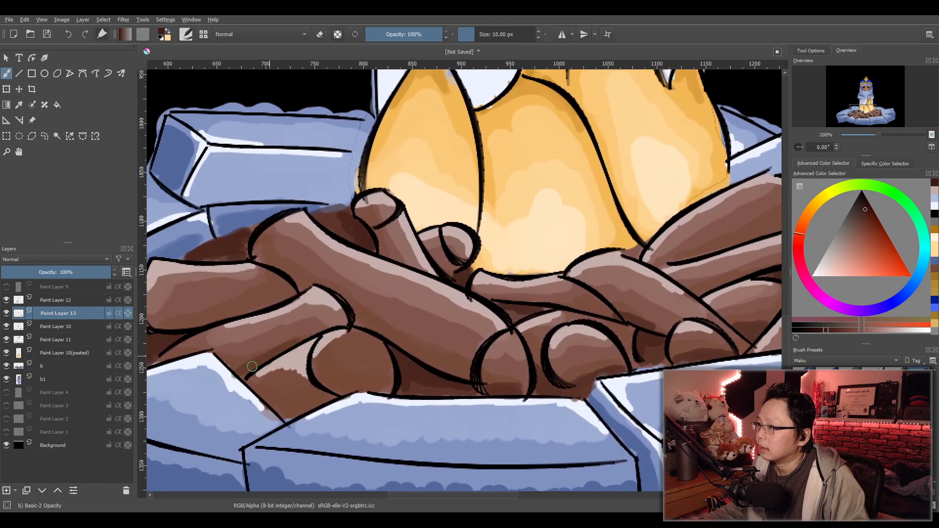
mouse_move(182, 324)
left_mouse_down()
mouse_move(263, 304)
mouse_move(258, 259)
left_mouse_up()
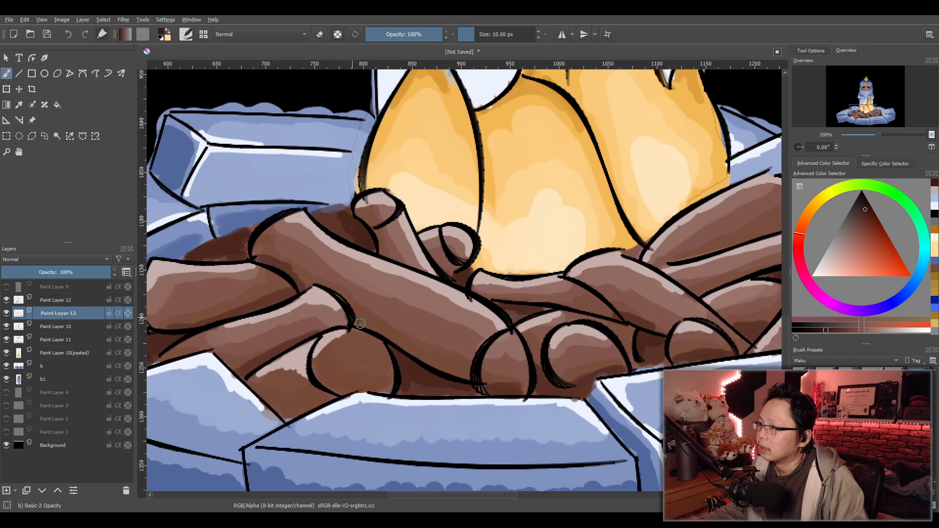
left_click_drag(352, 320, 452, 376)
left_click_drag(386, 255, 445, 284)
mouse_move(511, 294)
left_mouse_down()
mouse_move(601, 313)
mouse_move(586, 293)
mouse_move(320, 294)
left_mouse_up()
left_click_drag(366, 262, 389, 261)
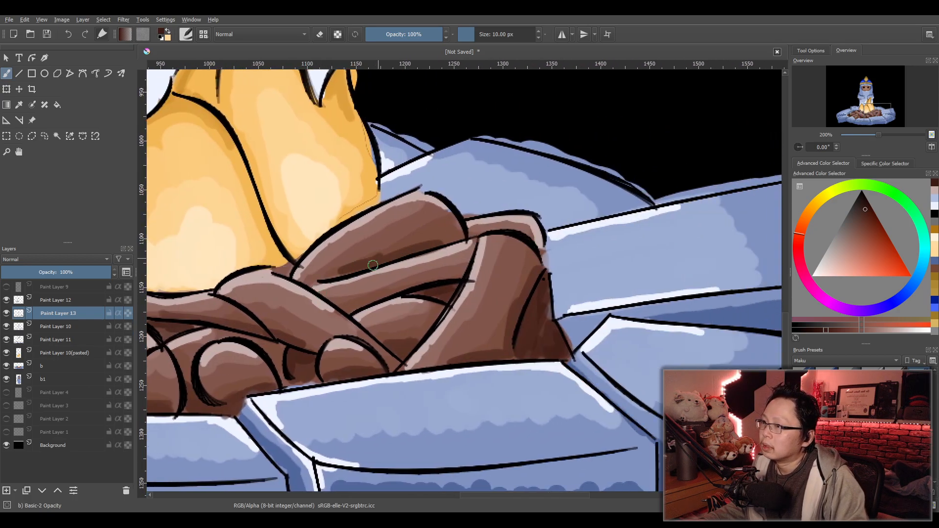
scroll(454, 251, "down", 4)
mouse_move(436, 199)
left_mouse_down()
mouse_move(538, 296)
mouse_move(506, 324)
mouse_move(473, 262)
left_mouse_up()
scroll(506, 324, "up", 1)
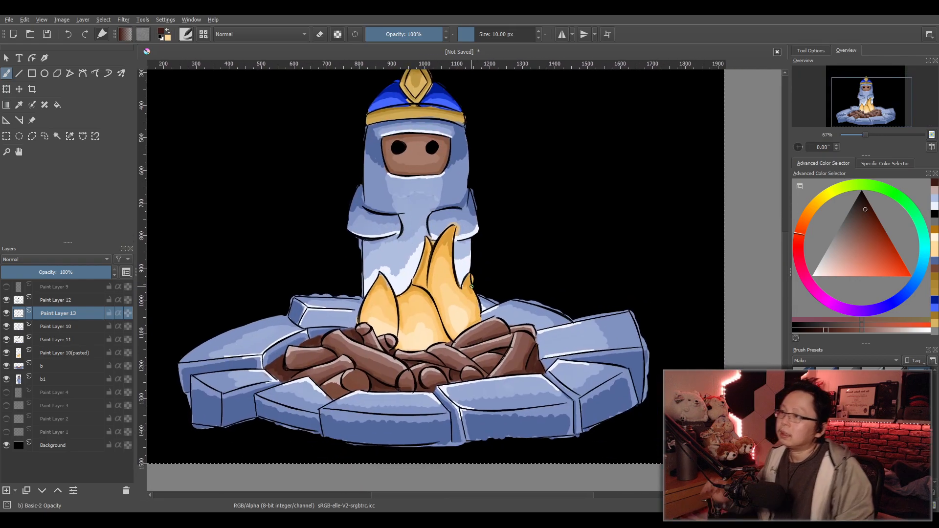
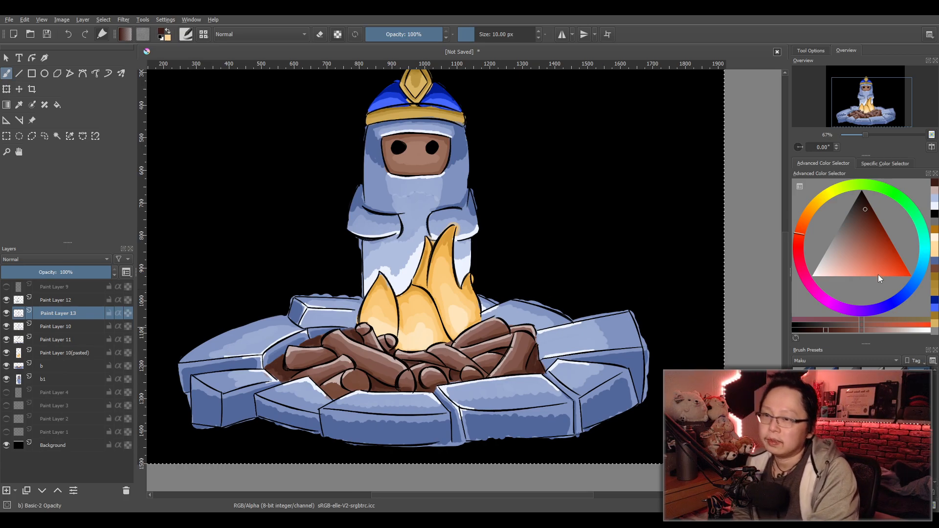
key("1")
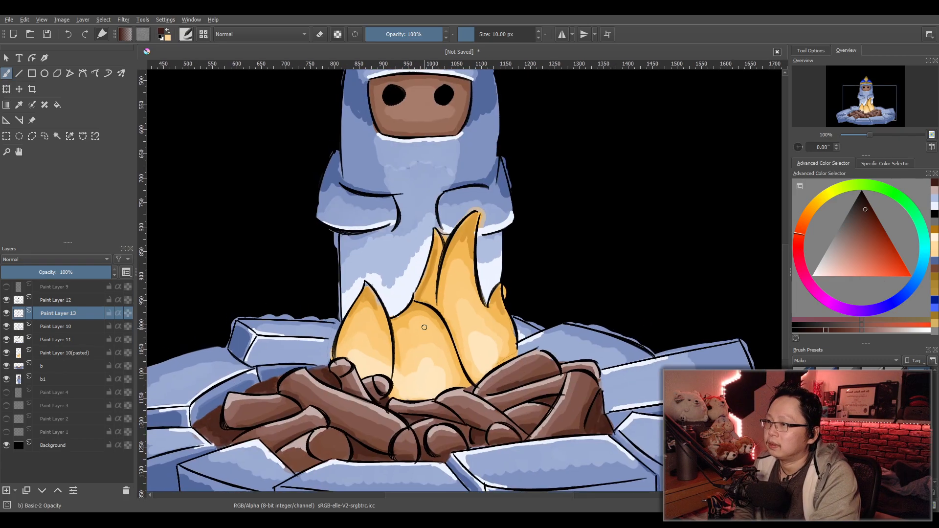
Choose a saturated red-orange as the brush colour for shading the flames.
scroll(423, 308, "up", 1)
mouse_move(843, 261)
left_mouse_down()
mouse_move(890, 268)
mouse_move(889, 260)
mouse_move(873, 272)
mouse_move(885, 269)
mouse_move(879, 277)
mouse_move(887, 271)
mouse_move(873, 264)
left_mouse_up()
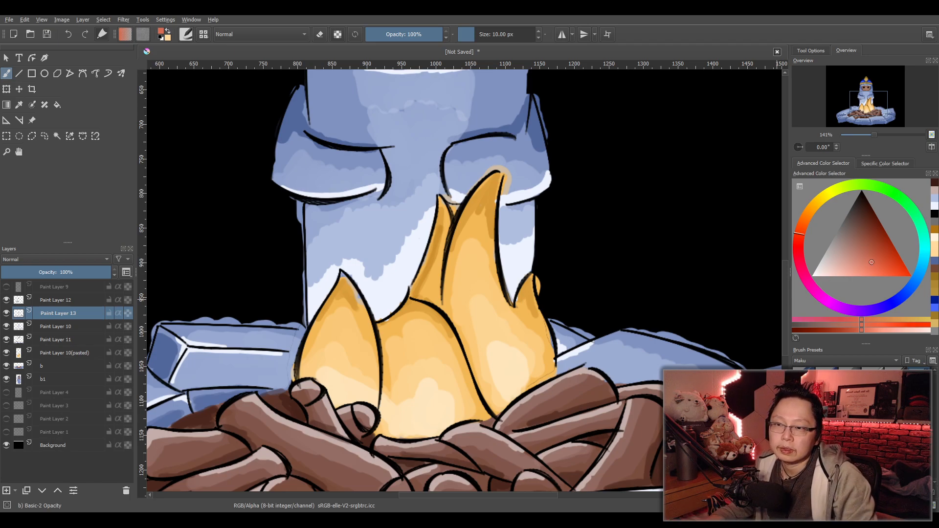
left_click_drag(895, 329, 887, 331)
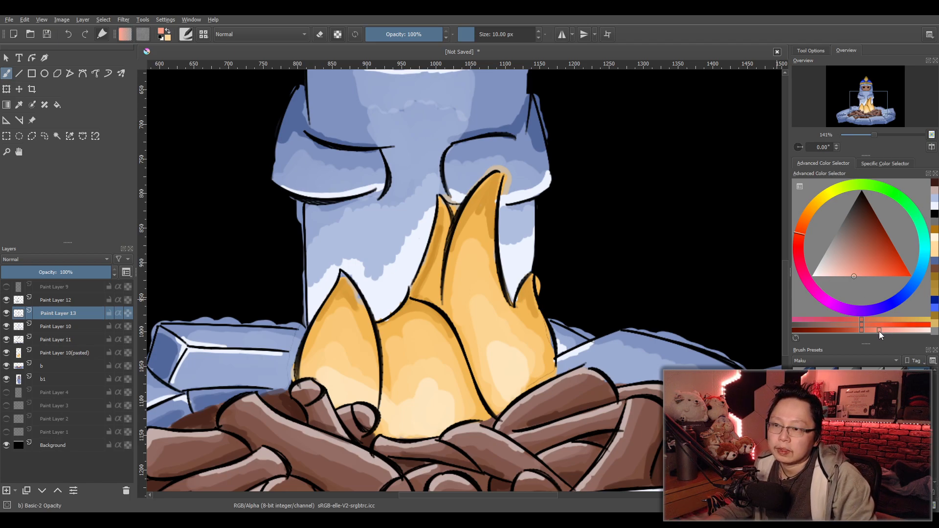
left_click(862, 273)
left_click(803, 230)
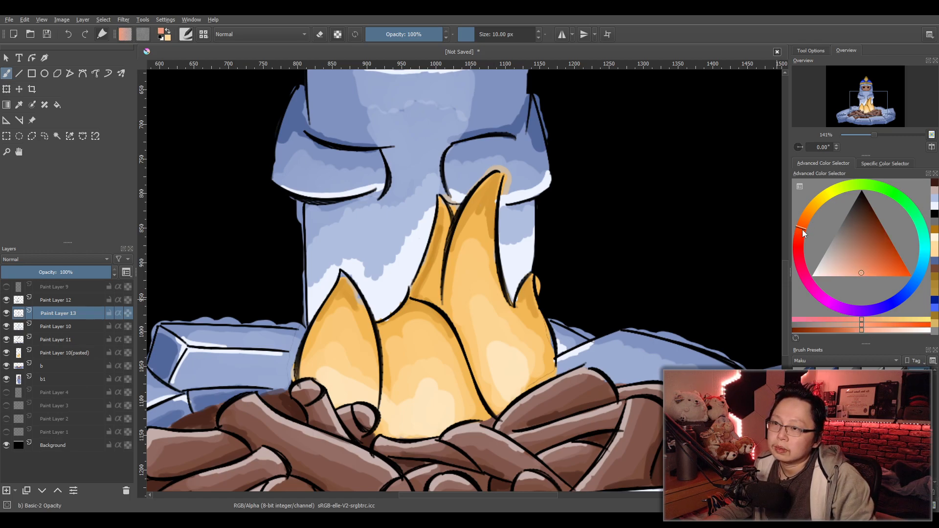
left_click_drag(802, 235, 803, 232)
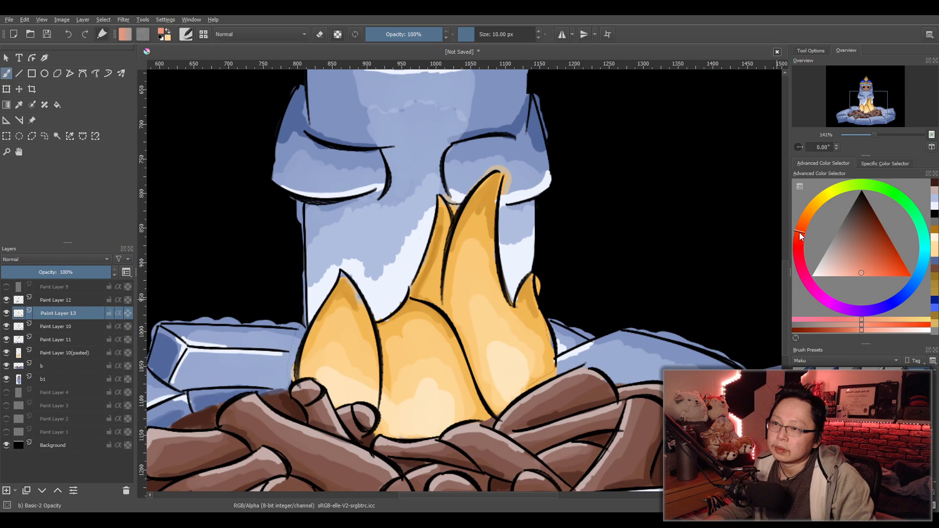
left_click(872, 268)
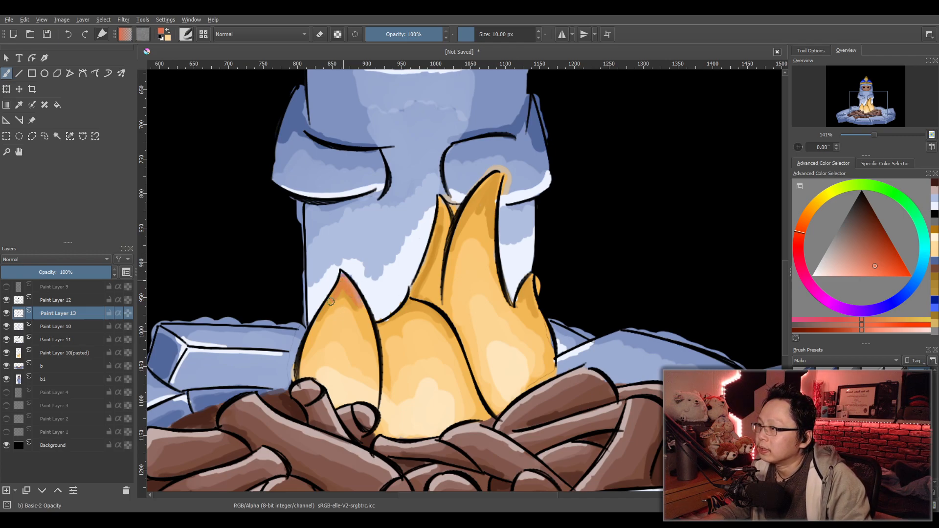
Paint red-orange shading along the tip and edges of the left flame, the top of the middle flame and the narrow flame.
left_click_drag(342, 289, 314, 333)
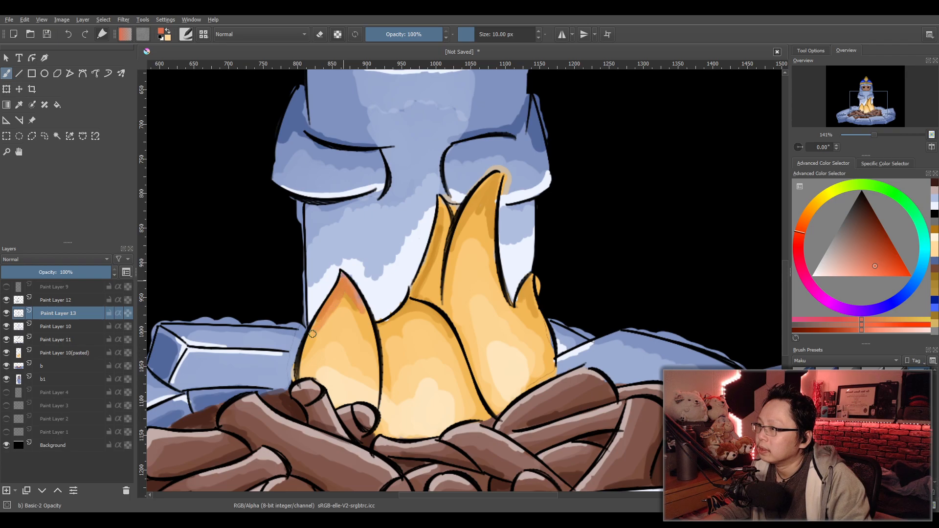
left_click_drag(349, 282, 347, 279)
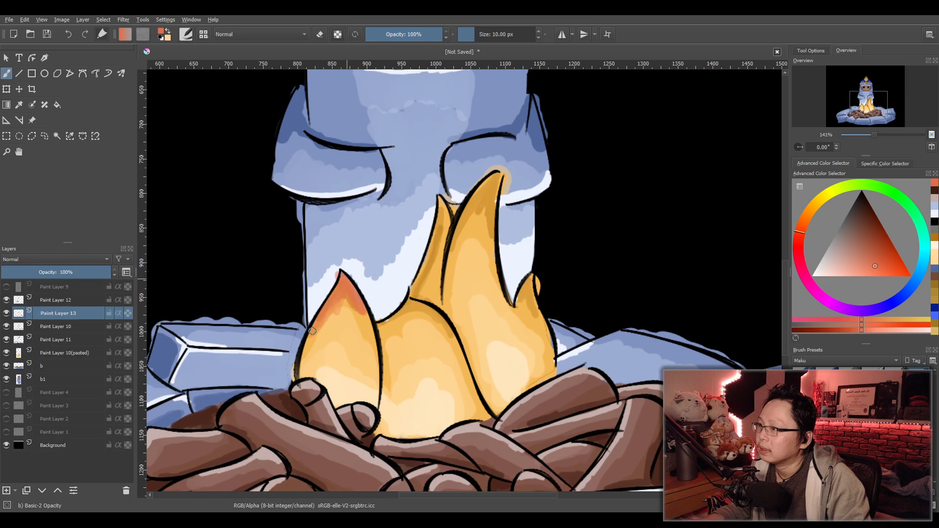
mouse_move(415, 305)
left_mouse_down()
mouse_move(444, 328)
mouse_move(415, 300)
mouse_move(400, 308)
mouse_move(379, 332)
mouse_move(402, 315)
mouse_move(389, 329)
mouse_move(383, 378)
mouse_move(403, 315)
mouse_move(443, 330)
mouse_move(409, 301)
mouse_move(381, 328)
mouse_move(417, 306)
mouse_move(443, 325)
left_mouse_up()
mouse_move(445, 206)
left_mouse_down()
mouse_move(429, 249)
mouse_move(452, 224)
left_mouse_up()
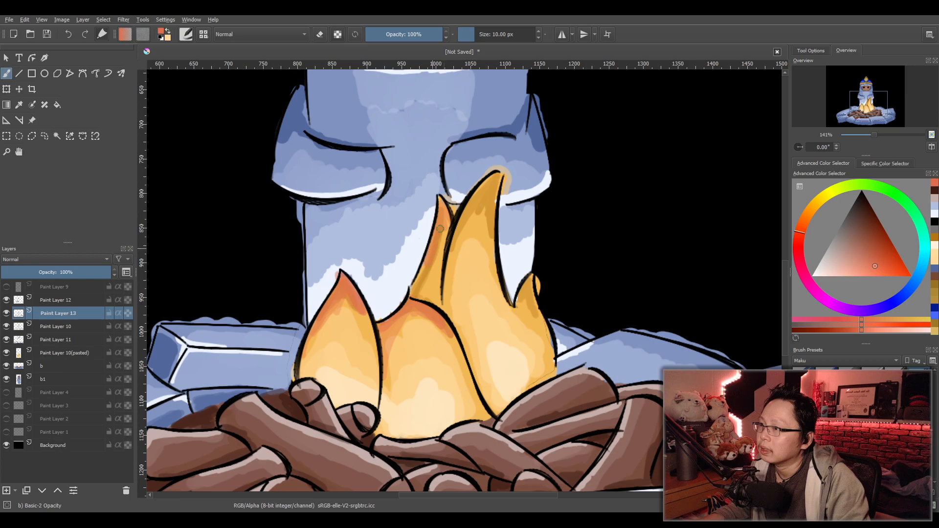
Shade the tip and left edge of the tall flame and the small right flame tip with red-orange.
mouse_move(493, 178)
left_mouse_down()
mouse_move(465, 230)
mouse_move(493, 204)
mouse_move(492, 225)
mouse_move(462, 226)
mouse_move(454, 252)
left_mouse_up()
mouse_move(531, 280)
left_mouse_down()
mouse_move(537, 321)
mouse_move(525, 280)
mouse_move(531, 301)
mouse_move(526, 290)
mouse_move(534, 277)
mouse_move(552, 339)
left_mouse_up()
scroll(570, 315, "down", 3)
left_click_drag(603, 276, 550, 300)
scroll(519, 318, "up", 2)
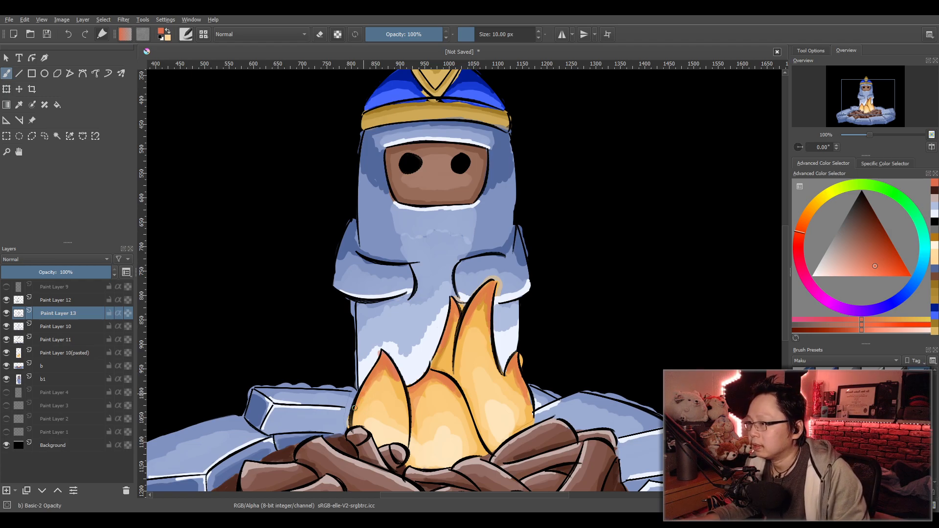
Add a new paint layer above the flame shading layer and set its opacity to 49%.
scroll(493, 283, "down", 3)
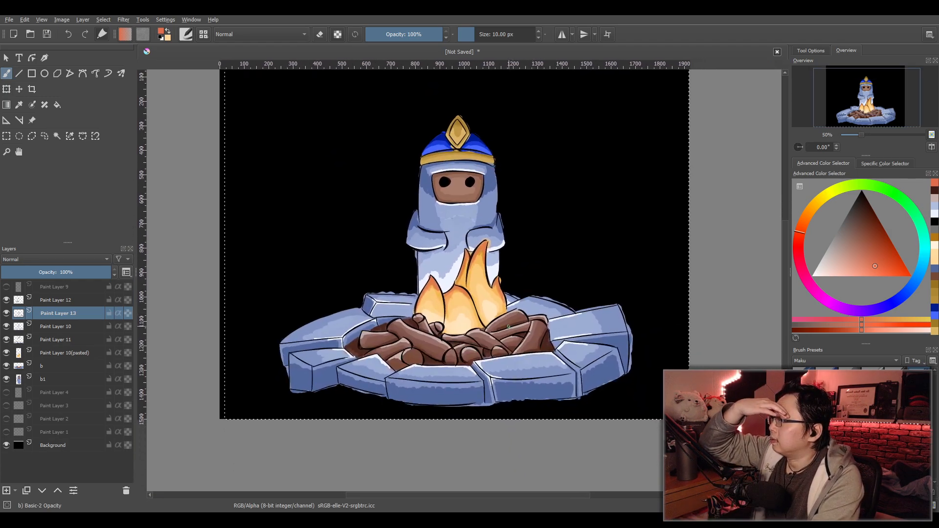
left_click(8, 492)
left_click_drag(69, 272, 55, 276)
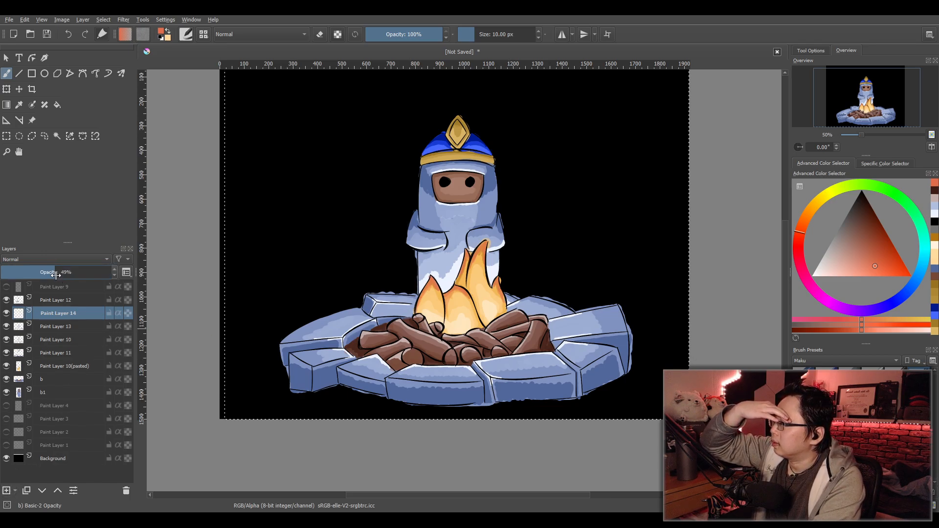
Paint translucent orange firelight on Paint Layer 14 over the inner part and edges of the large stone on the fire ring's left side.
scroll(406, 409, "up", 1)
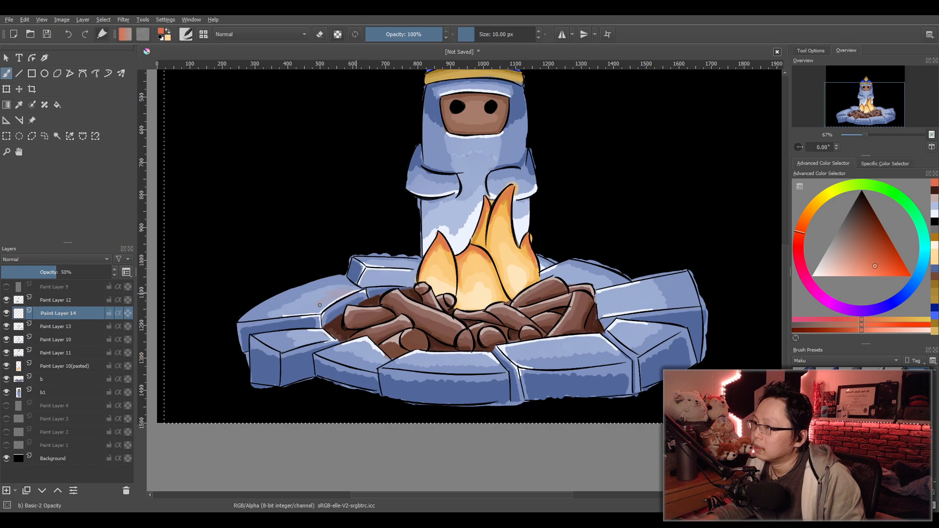
scroll(321, 316, "up", 3)
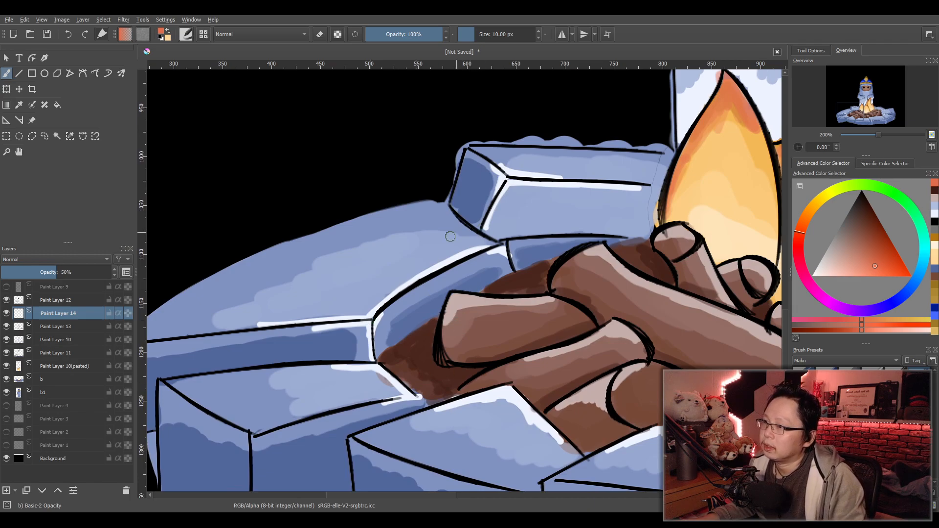
mouse_move(491, 245)
left_mouse_down()
mouse_move(418, 250)
mouse_move(447, 256)
mouse_move(417, 279)
mouse_move(339, 310)
mouse_move(379, 308)
mouse_move(305, 310)
left_mouse_up()
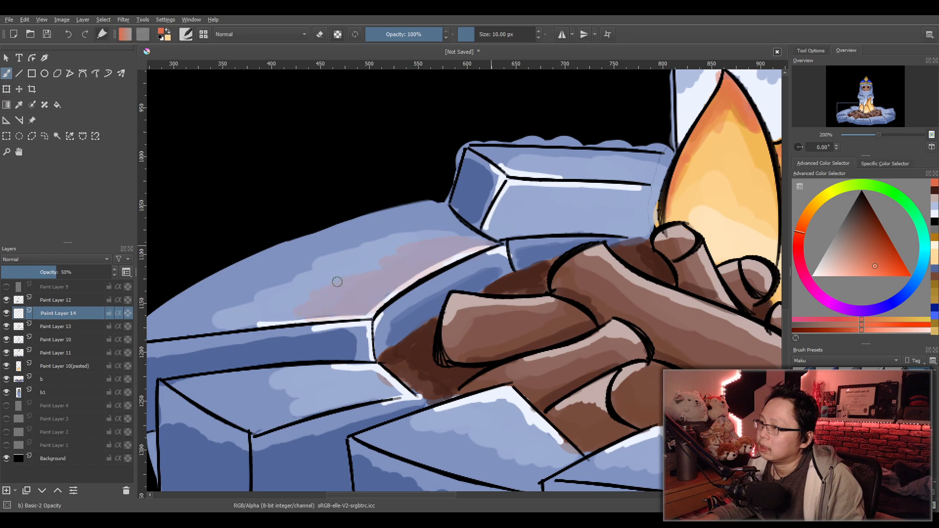
mouse_move(366, 268)
left_mouse_down()
mouse_move(284, 313)
mouse_move(371, 314)
mouse_move(295, 329)
left_mouse_up()
mouse_move(362, 320)
left_mouse_down()
mouse_move(366, 354)
mouse_move(373, 326)
left_mouse_up()
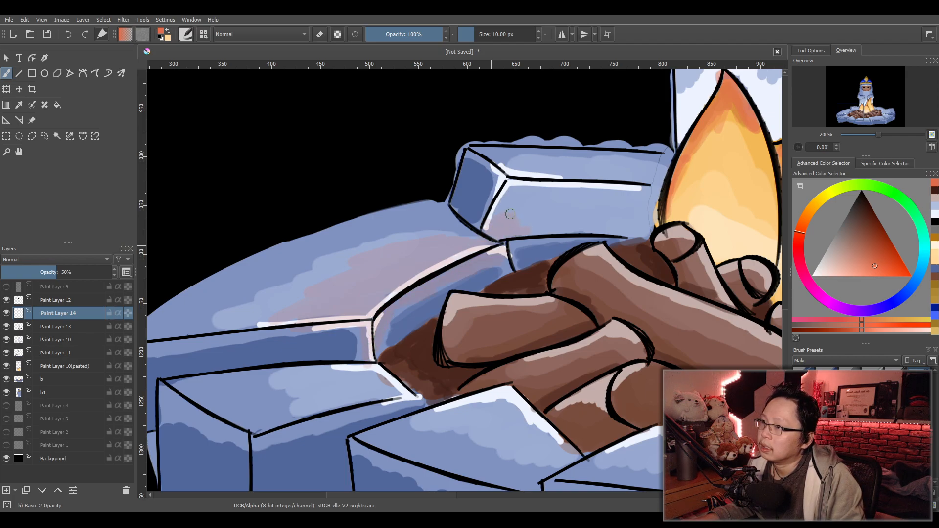
Tint the front face and highlighted edges of the rear-left stone block with the same orange firelight.
mouse_move(512, 185)
left_mouse_down()
mouse_move(628, 190)
mouse_move(556, 189)
mouse_move(622, 199)
mouse_move(508, 235)
left_mouse_up()
mouse_move(594, 235)
left_mouse_down()
mouse_move(628, 231)
mouse_move(593, 215)
mouse_move(623, 186)
left_mouse_up()
left_click_drag(562, 179, 501, 168)
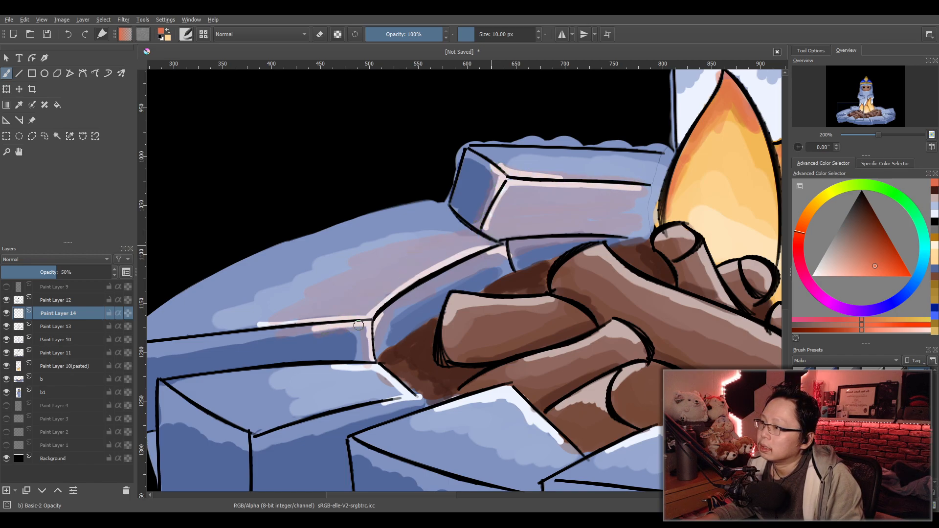
Brush orange firelight along the log-facing edges of the front-left stones and the front centre stone.
mouse_move(360, 364)
left_mouse_down()
mouse_move(343, 368)
mouse_move(374, 364)
mouse_move(386, 397)
mouse_move(406, 397)
left_mouse_up()
left_click_drag(343, 382, 359, 382)
mouse_move(416, 387)
left_mouse_down()
mouse_move(395, 406)
mouse_move(408, 407)
mouse_move(403, 429)
mouse_move(474, 396)
mouse_move(453, 416)
mouse_move(510, 398)
mouse_move(482, 416)
mouse_move(525, 415)
mouse_move(520, 428)
mouse_move(549, 446)
left_mouse_up()
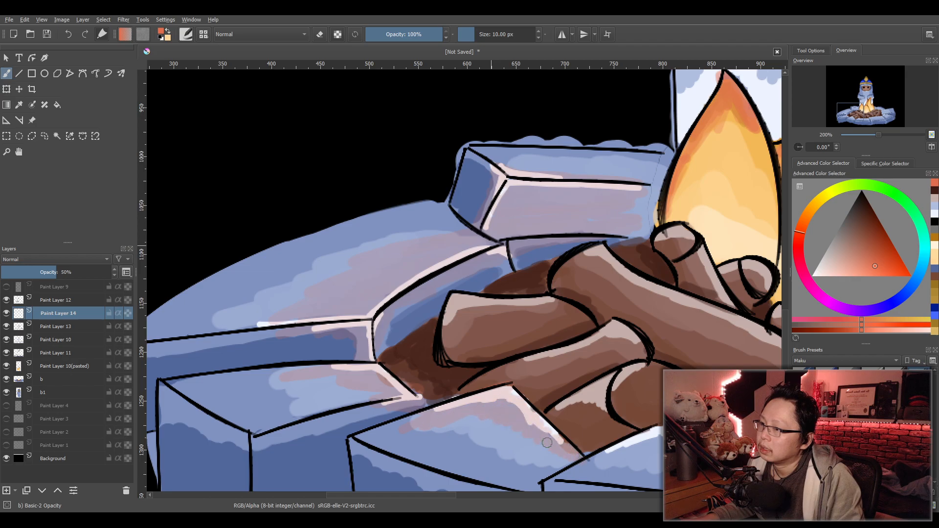
mouse_move(479, 421)
left_mouse_down()
mouse_move(480, 432)
mouse_move(548, 454)
left_mouse_up()
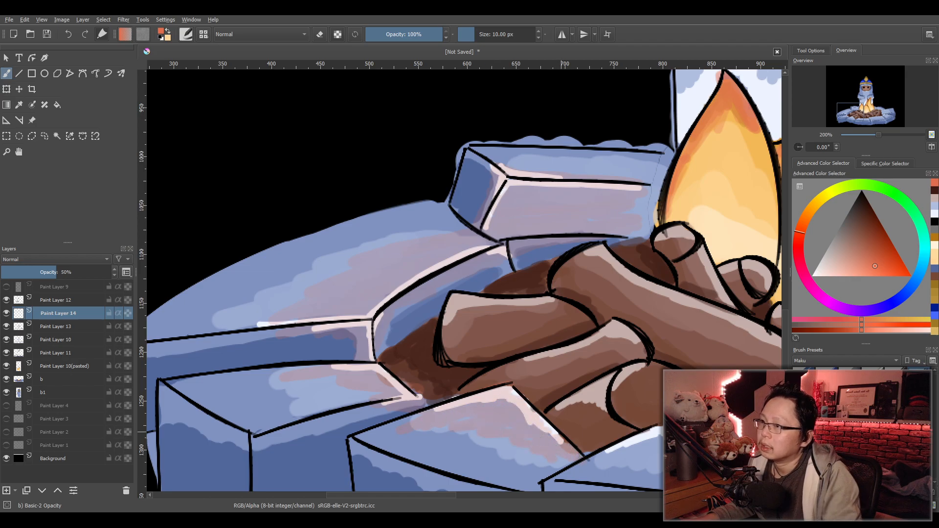
mouse_move(622, 423)
left_mouse_down()
mouse_move(414, 307)
mouse_move(424, 303)
mouse_move(424, 325)
mouse_move(438, 329)
mouse_move(485, 311)
mouse_move(464, 318)
mouse_move(474, 327)
mouse_move(489, 312)
mouse_move(528, 310)
mouse_move(589, 324)
mouse_move(621, 313)
mouse_move(660, 334)
mouse_move(644, 312)
mouse_move(476, 312)
mouse_move(657, 336)
left_mouse_up()
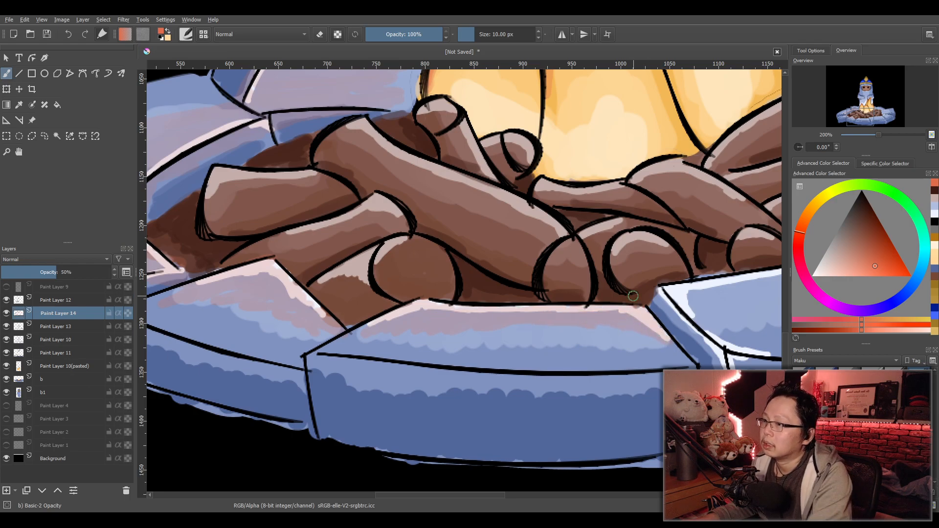
Paint orange firelight along the upper and side edges of the front-right stone.
scroll(633, 309, "down", 3)
left_click_drag(567, 327, 462, 334)
scroll(462, 334, "up", 3)
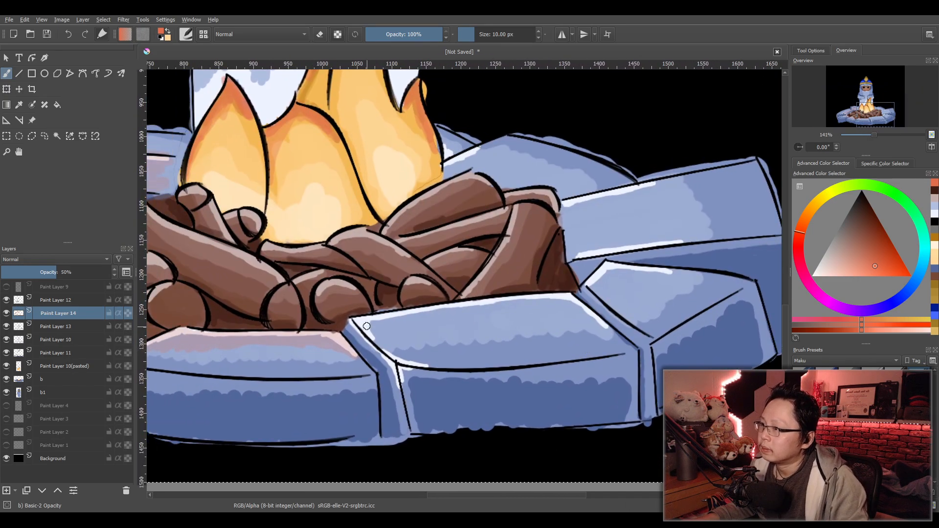
mouse_move(358, 321)
left_mouse_down()
mouse_move(394, 358)
mouse_move(413, 322)
mouse_move(558, 297)
mouse_move(587, 308)
mouse_move(605, 335)
left_mouse_up()
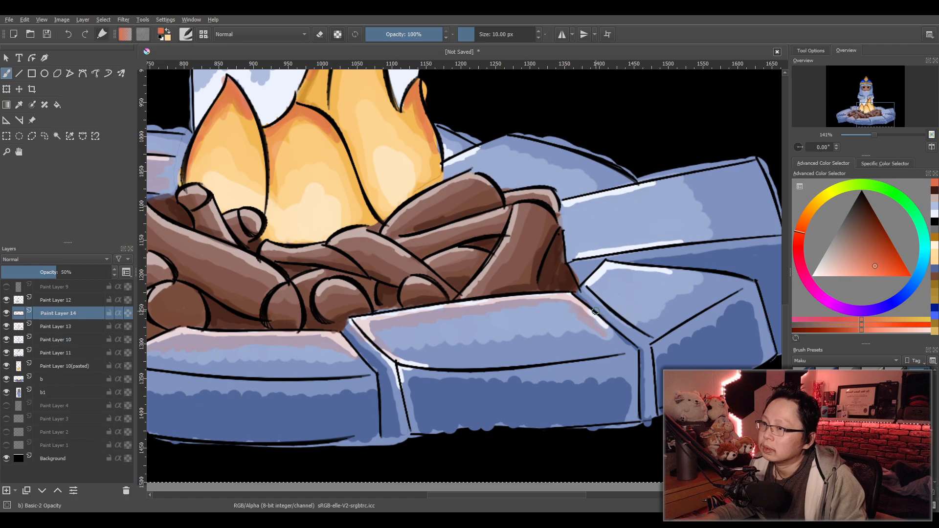
mouse_move(602, 283)
left_mouse_down()
mouse_move(622, 270)
mouse_move(605, 265)
mouse_move(669, 275)
left_mouse_up()
key("ctrl+z")
key("ctrl+z")
Touch up the front-right stone's glow and tint the inner parts of the remaining right-hand and rear-right stones orange.
mouse_move(364, 326)
left_mouse_down()
mouse_move(465, 314)
mouse_move(447, 306)
mouse_move(541, 304)
mouse_move(534, 299)
mouse_move(569, 299)
mouse_move(587, 319)
mouse_move(572, 294)
mouse_move(605, 295)
mouse_move(590, 279)
mouse_move(613, 280)
mouse_move(597, 271)
mouse_move(646, 274)
left_mouse_up()
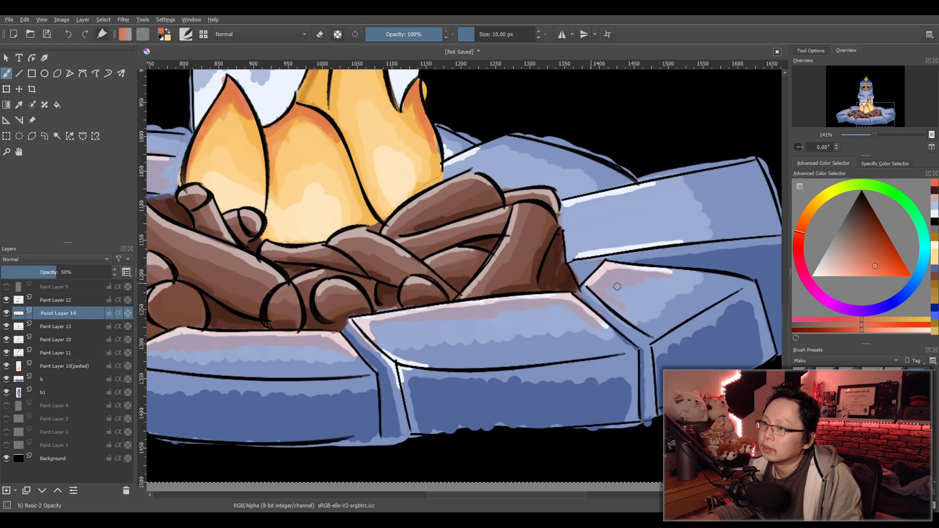
mouse_move(575, 256)
left_mouse_down()
mouse_move(657, 241)
mouse_move(569, 256)
mouse_move(603, 234)
mouse_move(574, 237)
mouse_move(604, 218)
mouse_move(577, 221)
mouse_move(581, 209)
mouse_move(658, 185)
mouse_move(593, 213)
mouse_move(613, 220)
mouse_move(602, 224)
mouse_move(623, 191)
mouse_move(646, 187)
mouse_move(567, 202)
mouse_move(563, 224)
mouse_move(575, 224)
mouse_move(563, 249)
mouse_move(580, 193)
left_mouse_up()
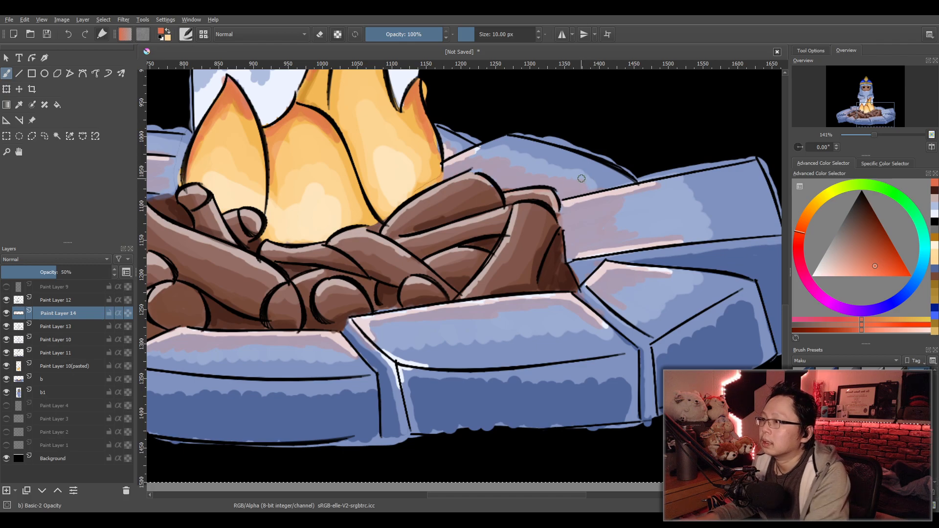
Paint orange firelight over the lower robe beside the flames and up the middle of the figure's body.
scroll(572, 196, "down", 2)
left_click_drag(423, 205, 442, 375)
scroll(472, 314, "up", 1)
scroll(468, 295, "up", 1)
left_click_drag(468, 296, 430, 352)
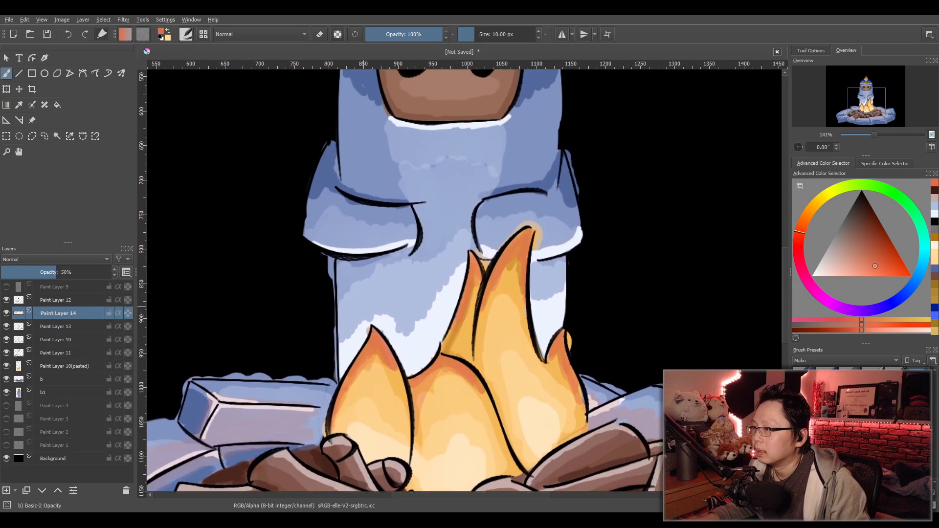
mouse_move(345, 273)
left_mouse_down()
mouse_move(341, 356)
mouse_move(355, 294)
mouse_move(388, 271)
left_mouse_up()
mouse_move(398, 341)
left_mouse_down()
mouse_move(409, 297)
mouse_move(424, 332)
mouse_move(420, 369)
mouse_move(378, 321)
mouse_move(356, 343)
mouse_move(399, 348)
mouse_move(414, 291)
mouse_move(441, 336)
mouse_move(470, 253)
mouse_move(470, 219)
mouse_move(449, 265)
mouse_move(398, 288)
mouse_move(418, 263)
mouse_move(424, 293)
mouse_move(450, 211)
mouse_move(463, 209)
mouse_move(463, 246)
mouse_move(445, 233)
mouse_move(433, 238)
mouse_move(420, 268)
mouse_move(429, 247)
left_mouse_up()
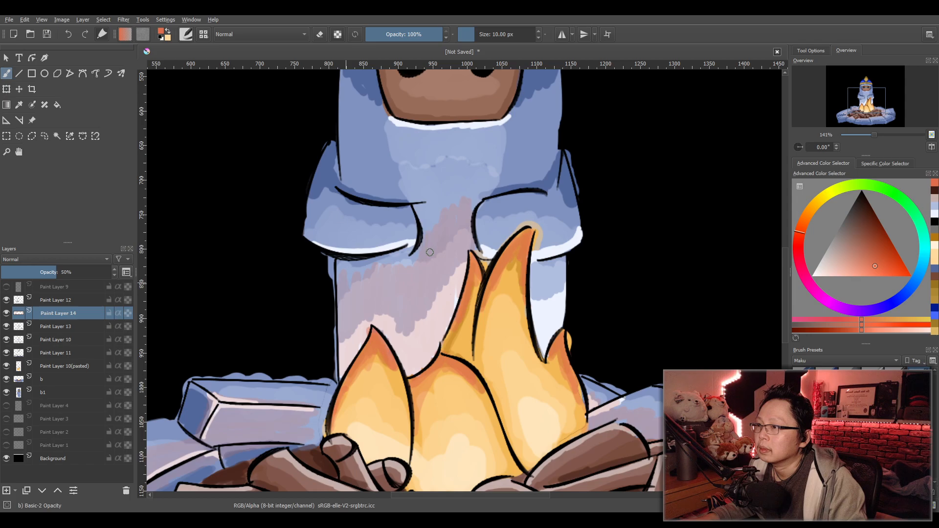
Tint the robe strip right of the flames and the lower edges of both sleeves with orange firelight.
mouse_move(533, 284)
left_mouse_down()
mouse_move(538, 313)
mouse_move(547, 293)
mouse_move(556, 306)
mouse_move(533, 277)
left_mouse_up()
mouse_move(489, 237)
left_mouse_down()
mouse_move(485, 249)
mouse_move(537, 242)
mouse_move(546, 252)
mouse_move(577, 240)
left_mouse_up()
mouse_move(409, 241)
left_mouse_down()
mouse_move(375, 251)
mouse_move(351, 253)
mouse_move(327, 245)
left_mouse_up()
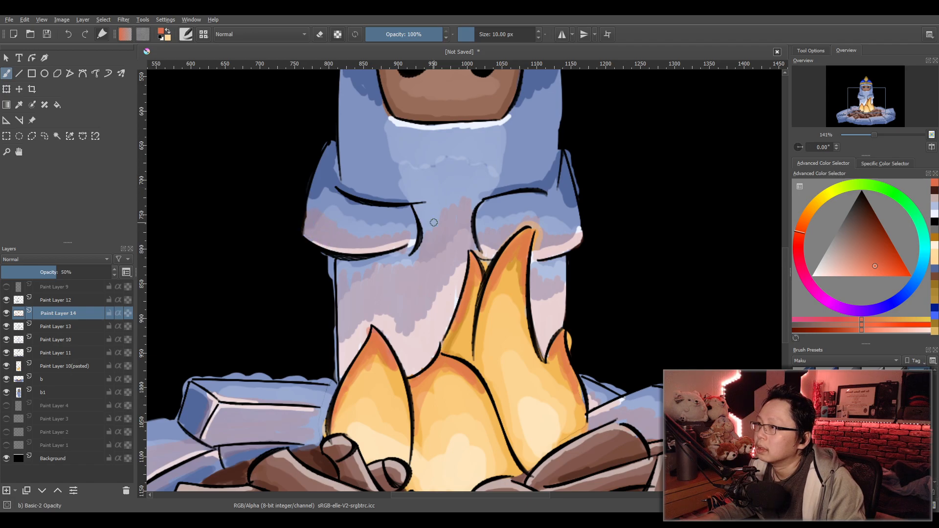
Brush orange firelight over the white trim below the face and fill the lighter chest area beneath it.
mouse_move(398, 122)
left_mouse_down()
mouse_move(430, 130)
mouse_move(448, 130)
mouse_move(395, 129)
mouse_move(504, 120)
left_mouse_up()
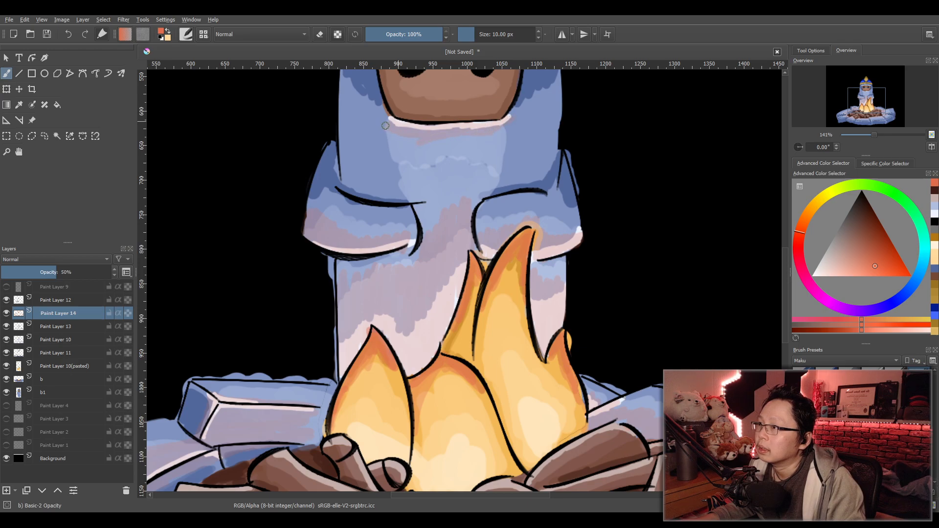
mouse_move(422, 138)
left_mouse_down()
mouse_move(402, 146)
mouse_move(417, 133)
mouse_move(423, 154)
mouse_move(440, 133)
mouse_move(446, 148)
mouse_move(472, 136)
mouse_move(478, 145)
mouse_move(503, 127)
mouse_move(472, 202)
left_mouse_up()
mouse_move(491, 146)
left_mouse_down()
mouse_move(472, 152)
mouse_move(450, 214)
mouse_move(431, 206)
mouse_move(394, 155)
mouse_move(409, 168)
mouse_move(424, 237)
mouse_move(461, 148)
left_mouse_up()
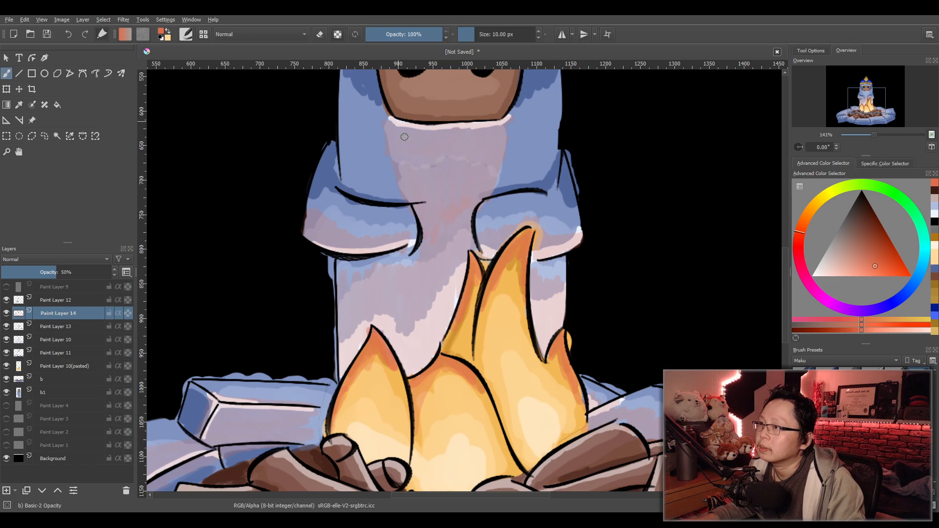
Add orange firelight to the hood trim above the face and to the lower parts of the hat and its gem.
scroll(505, 142, "down", 1)
left_click_drag(507, 146, 499, 173)
scroll(500, 173, "up", 1)
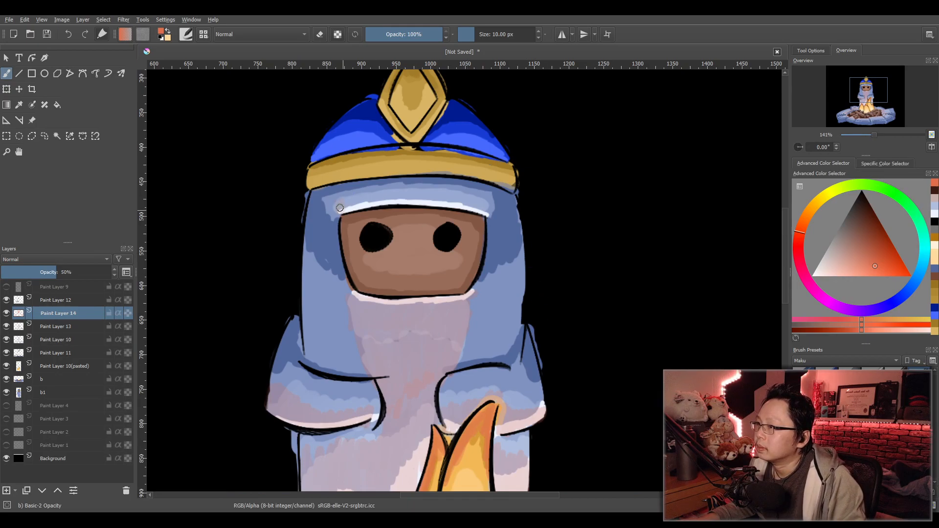
mouse_move(353, 206)
left_mouse_down()
mouse_move(372, 205)
mouse_move(417, 193)
mouse_move(433, 202)
mouse_move(445, 194)
mouse_move(478, 211)
left_mouse_up()
left_click_drag(400, 196, 345, 204)
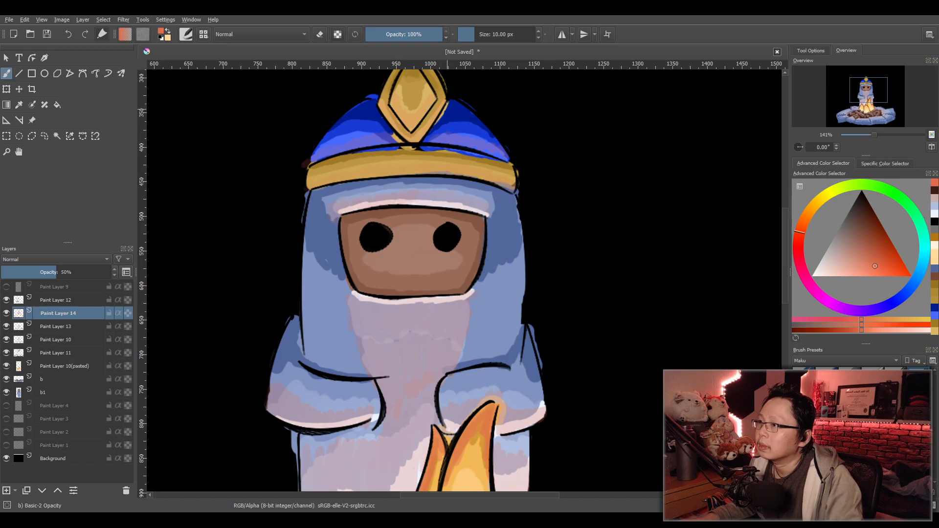
Layer a second pass of orange glow on the fire-facing edges of the rear-left, left and front stones.
scroll(454, 241, "down", 4)
scroll(475, 255, "up", 4)
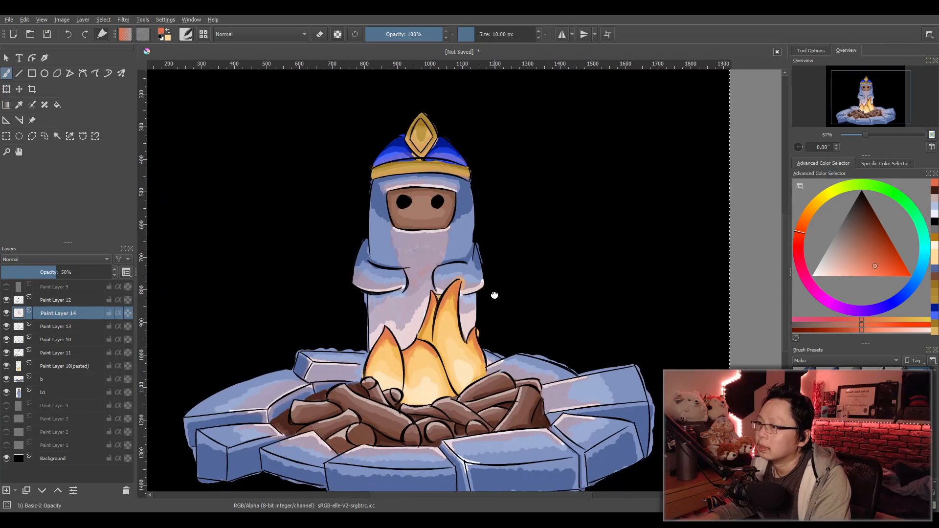
left_click_drag(485, 262, 476, 301)
scroll(475, 300, "up", 1)
left_click_drag(443, 242, 511, 218)
scroll(481, 241, "down", 2)
scroll(435, 291, "up", 2)
left_click_drag(436, 291, 453, 199)
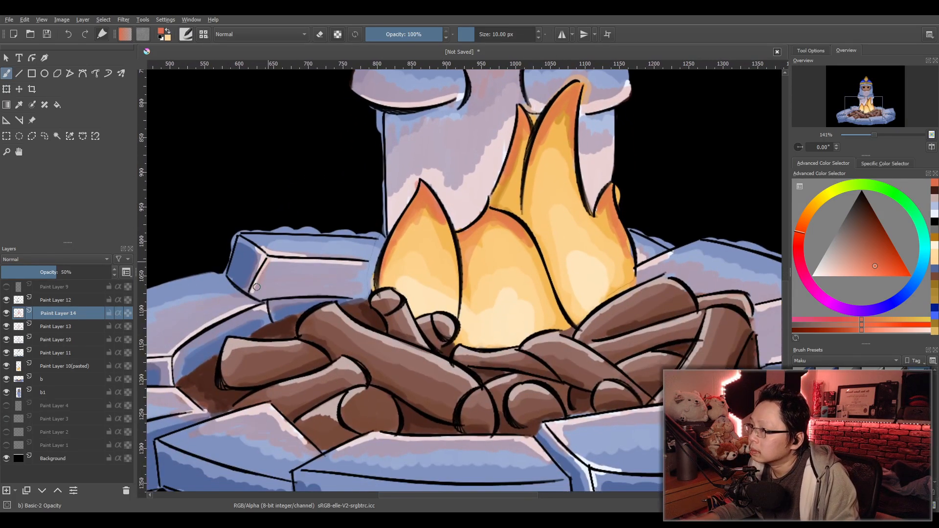
mouse_move(266, 267)
left_mouse_down()
mouse_move(284, 260)
mouse_move(353, 267)
mouse_move(268, 254)
left_mouse_up()
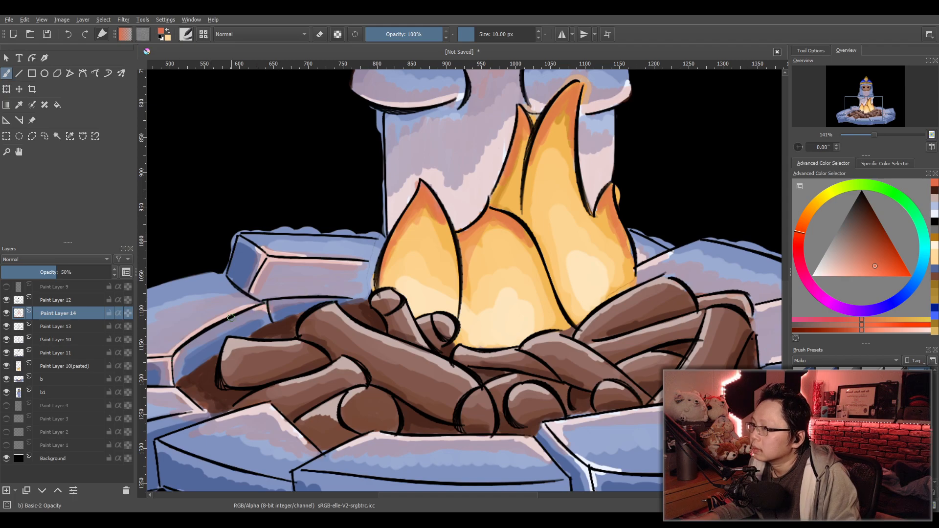
left_click_drag(288, 416, 399, 304)
mouse_move(271, 275)
left_mouse_down()
mouse_move(313, 298)
mouse_move(351, 303)
mouse_move(372, 294)
mouse_move(358, 300)
mouse_move(387, 305)
mouse_move(410, 317)
left_mouse_up()
mouse_move(466, 339)
left_mouse_down()
mouse_move(485, 322)
mouse_move(478, 325)
mouse_move(644, 332)
left_mouse_up()
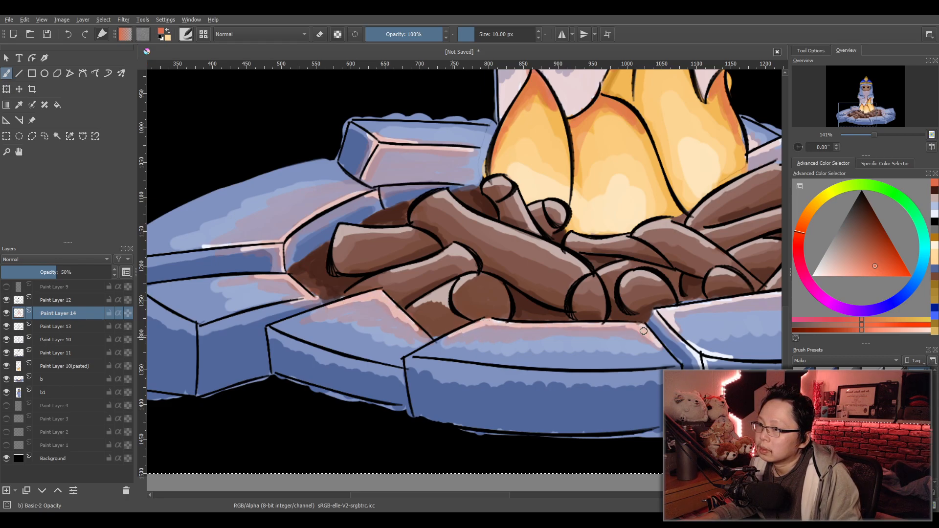
Strengthen the orange glow along the fire-facing edges of the right-hand stones with a second pass.
left_click_drag(701, 289, 342, 304)
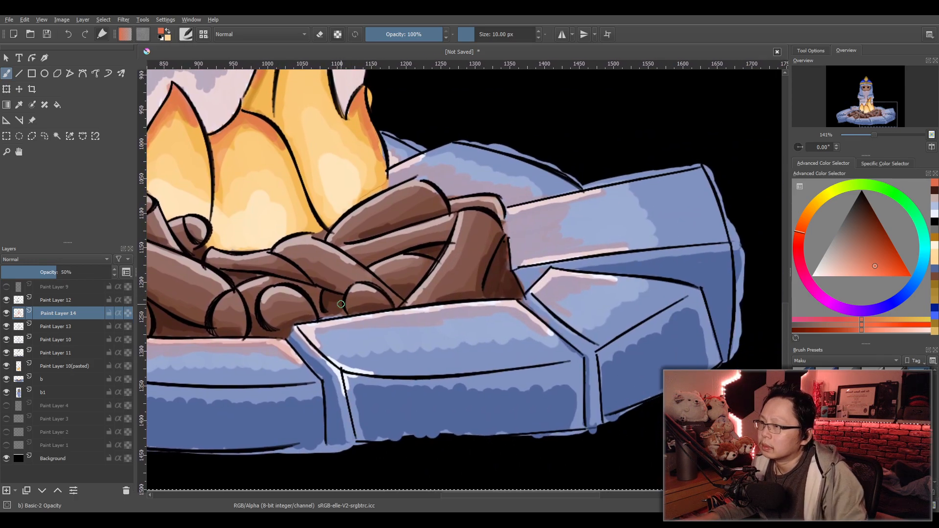
mouse_move(305, 339)
left_mouse_down()
mouse_move(300, 330)
mouse_move(314, 338)
mouse_move(376, 316)
mouse_move(489, 306)
mouse_move(529, 317)
mouse_move(547, 279)
mouse_move(606, 278)
left_mouse_up()
mouse_move(592, 199)
left_mouse_down()
mouse_move(571, 194)
mouse_move(510, 209)
left_mouse_up()
left_click_drag(521, 260, 616, 251)
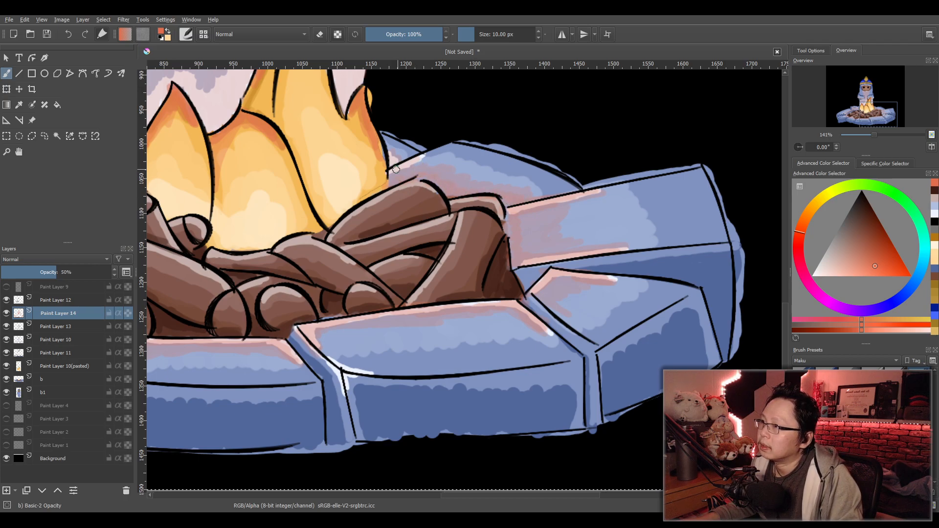
Deepen the orange glow on the robe areas closest to the flames, on both sides of the fire.
scroll(394, 159, "down", 3)
scroll(394, 263, "up", 4)
left_click_drag(432, 304, 368, 256)
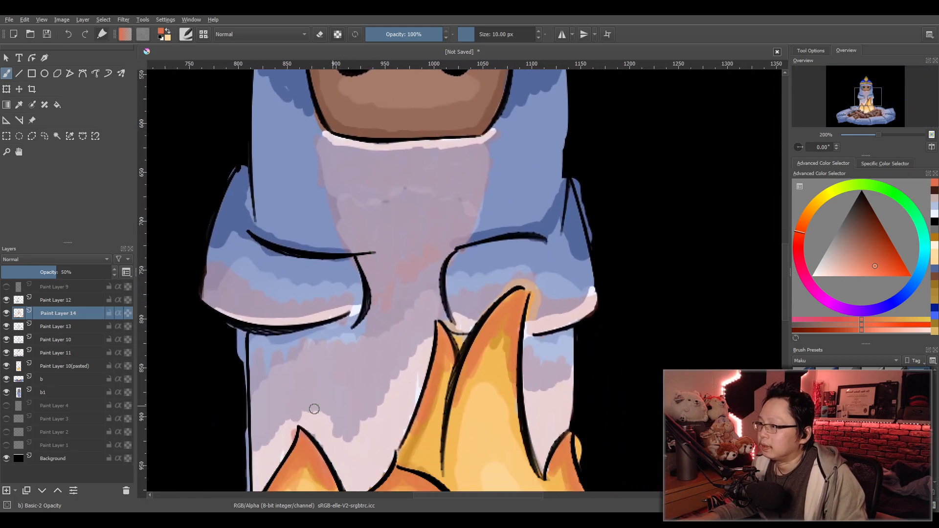
scroll(334, 380, "down", 1)
left_click_drag(383, 377, 375, 335)
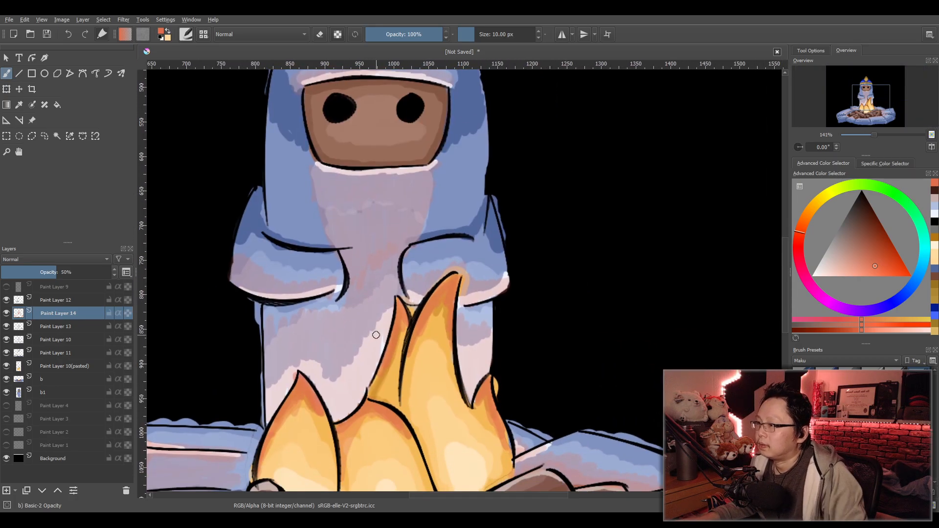
mouse_move(268, 380)
left_mouse_down()
mouse_move(293, 384)
mouse_move(276, 383)
mouse_move(270, 404)
mouse_move(298, 358)
mouse_move(301, 371)
mouse_move(311, 356)
mouse_move(327, 404)
mouse_move(326, 359)
mouse_move(330, 400)
mouse_move(349, 353)
mouse_move(361, 398)
mouse_move(383, 310)
mouse_move(387, 324)
mouse_move(363, 354)
left_mouse_up()
mouse_move(461, 335)
left_mouse_down()
mouse_move(466, 392)
mouse_move(490, 359)
left_mouse_up()
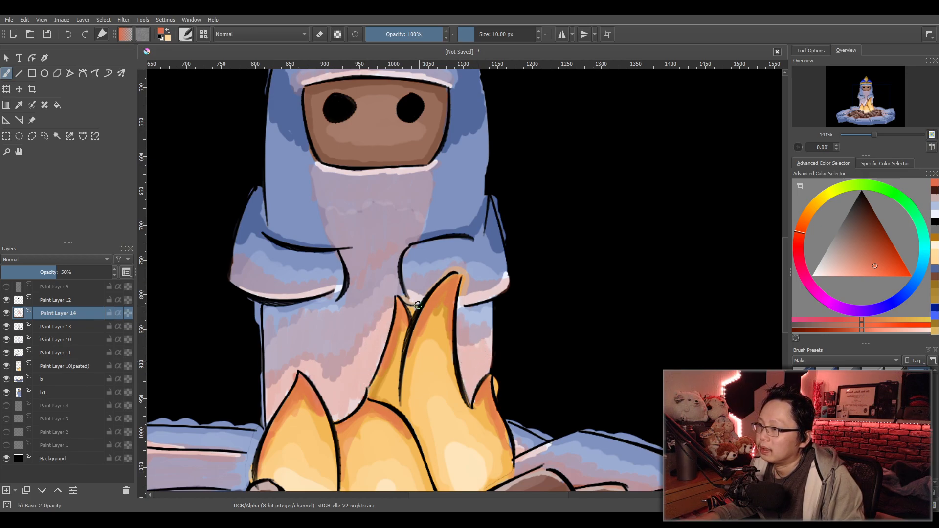
Deepen the orange glow on the sleeve hems and on the hood trim below and above the face.
mouse_move(481, 290)
left_mouse_down()
mouse_move(463, 302)
mouse_move(504, 287)
left_mouse_up()
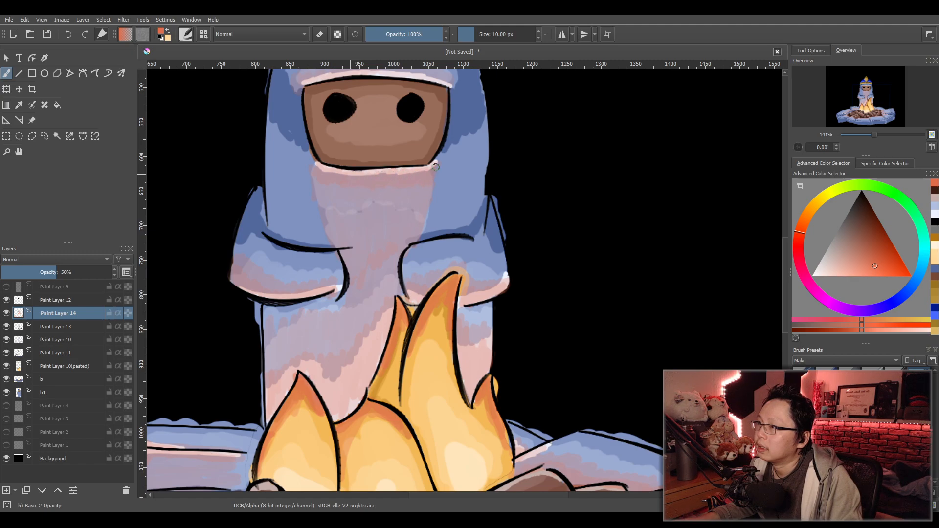
left_click_drag(453, 160, 430, 292)
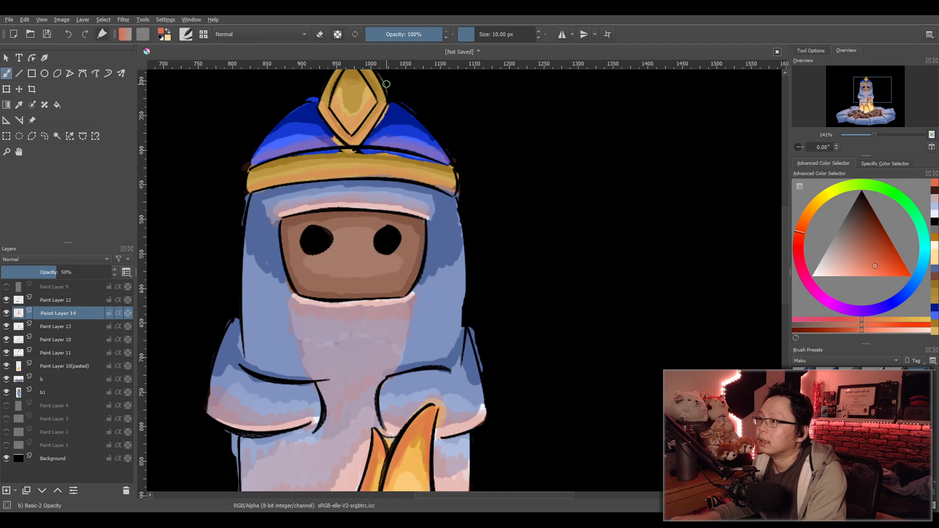
View the whole drawing and compare it with Paint Layer 14 hidden and shown.
key("1")
scroll(454, 252, "up", 3)
left_click_drag(465, 224, 488, 283)
scroll(525, 274, "up", 1)
scroll(490, 278, "down", 1)
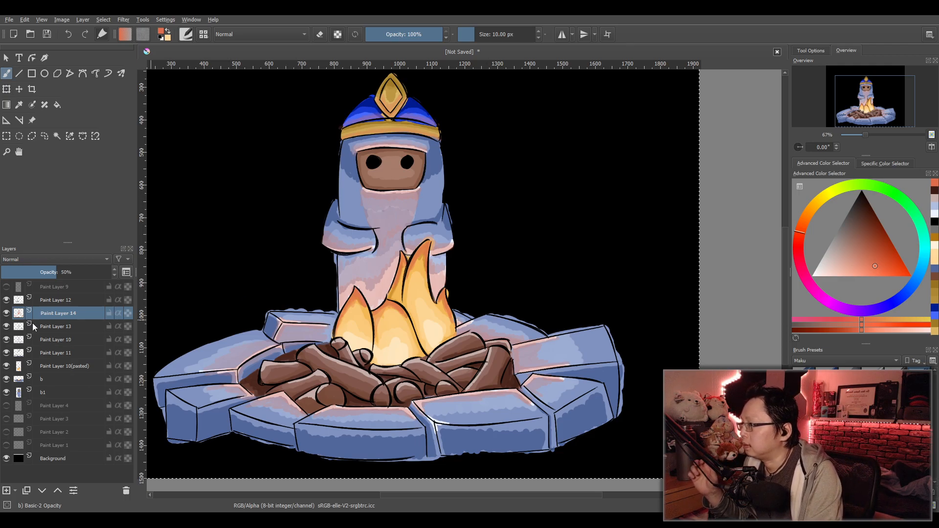
left_click(4, 314)
left_click(4, 314)
Select the pasted flame layer and repeatedly hide and show it to compare the scene with and without the fire.
left_click(50, 366)
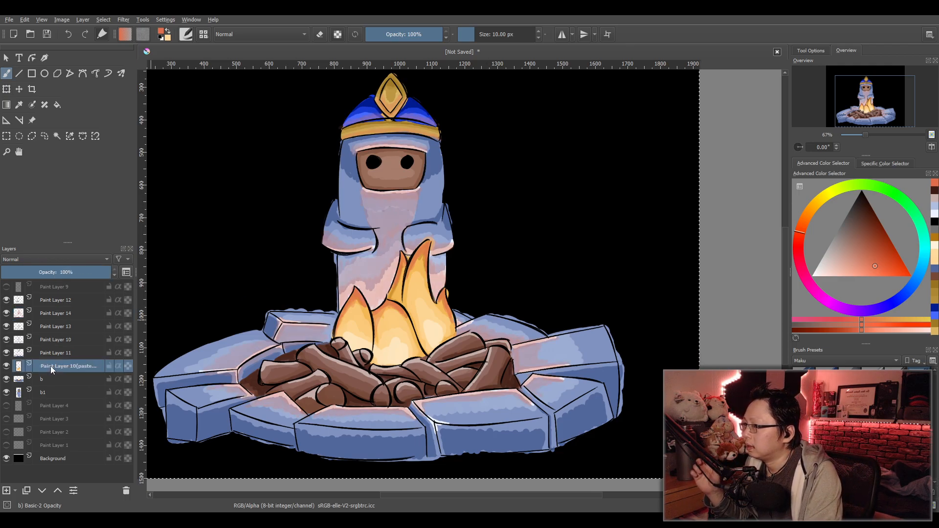
left_click(7, 366)
left_click(7, 366)
left_click(6, 367)
left_click(7, 367)
left_click(7, 366)
left_click(7, 366)
left_click(6, 367)
left_click(6, 367)
left_click(8, 367)
left_click(7, 367)
left_click(8, 367)
left_click(8, 367)
left_click(8, 367)
left_click(7, 367)
left_click(8, 367)
left_click(7, 367)
left_click(7, 367)
left_click(8, 367)
left_click(7, 367)
left_click(7, 367)
left_click(7, 367)
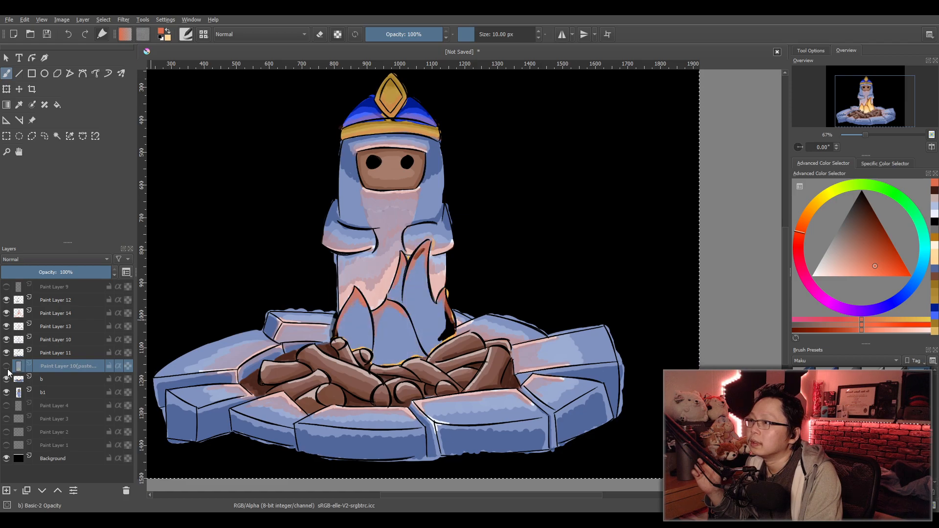
left_click(8, 367)
left_click_drag(394, 99, 372, 231)
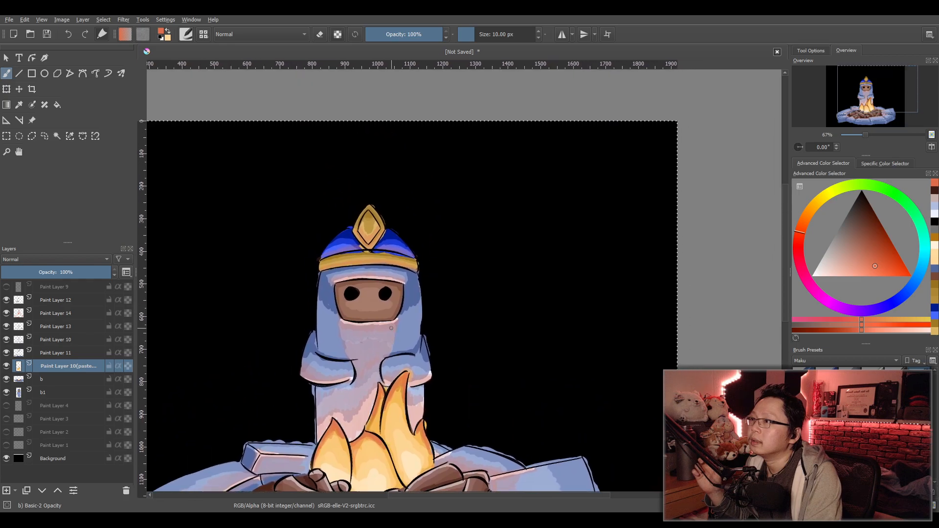
scroll(372, 230, "up", 3)
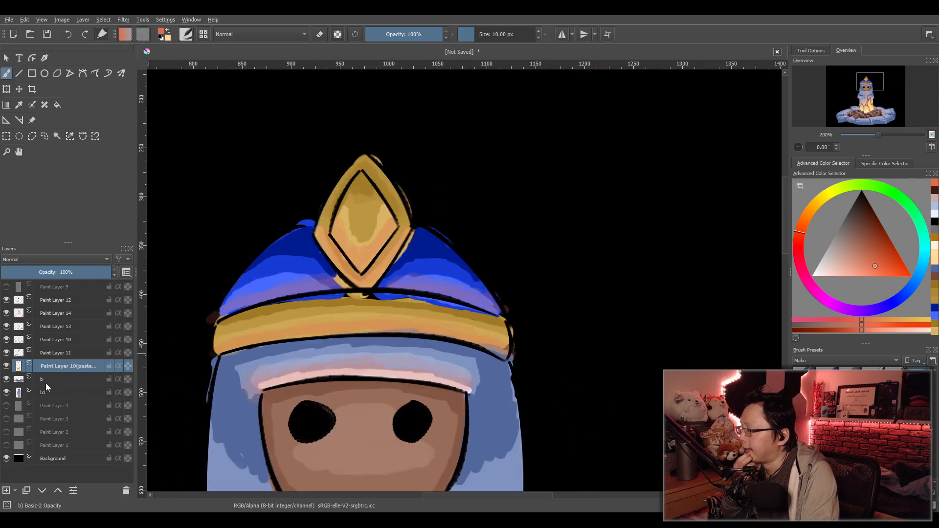
Outline the flames on the pasted campfire layer with a freehand selection, then cut and paste them onto their own layer.
scroll(320, 425, "down", 3)
left_click_drag(339, 469, 362, 310)
scroll(362, 438, "up", 2)
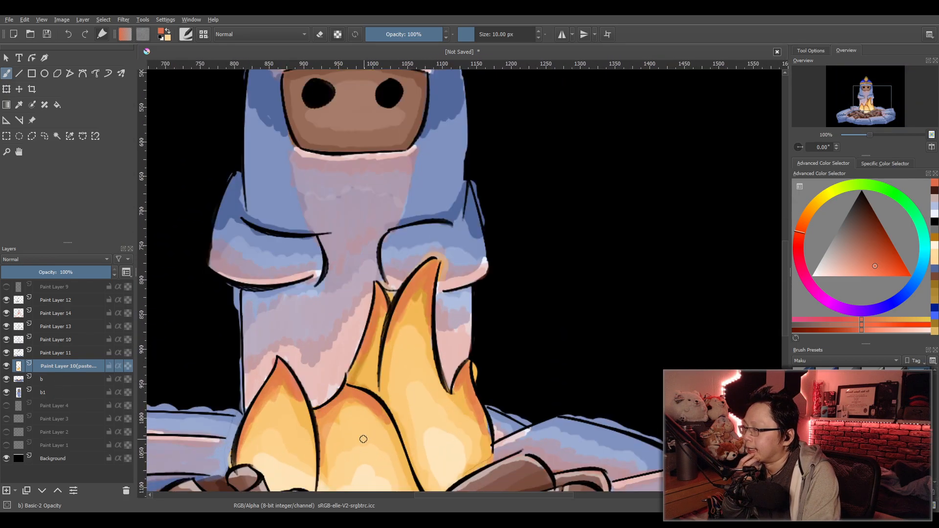
left_click_drag(363, 438, 341, 358)
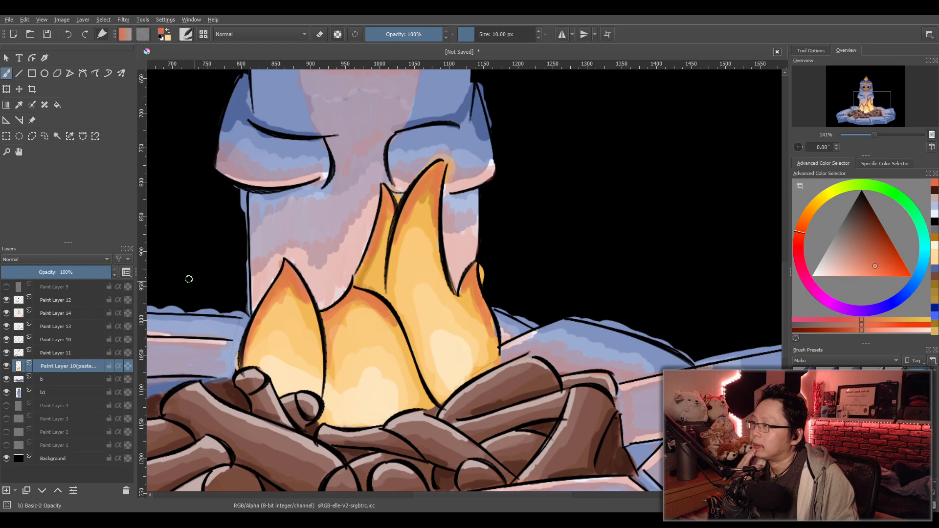
left_click(44, 136)
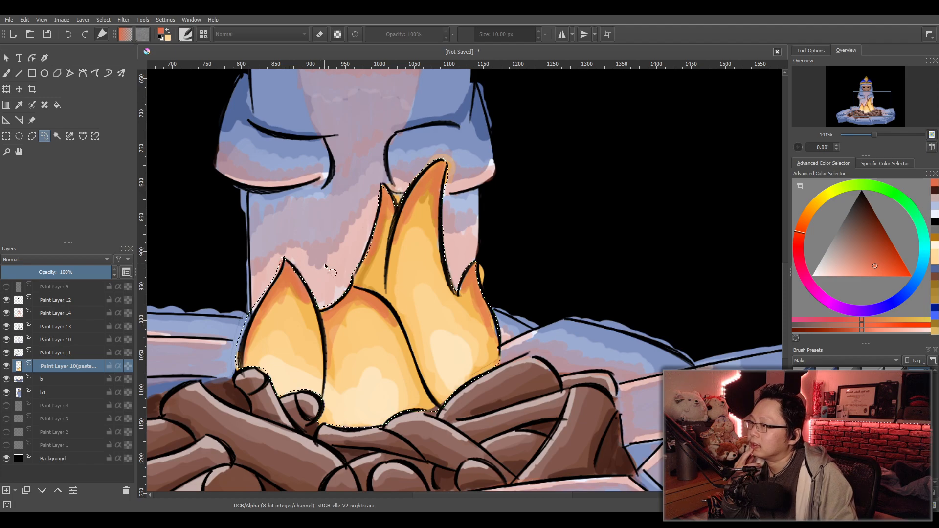
scroll(335, 268, "down", 1)
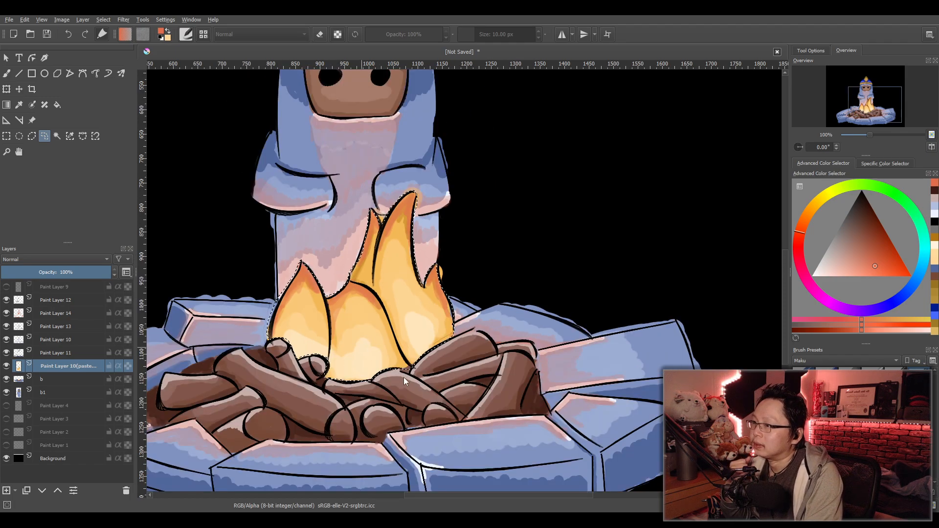
key("ctrl+v")
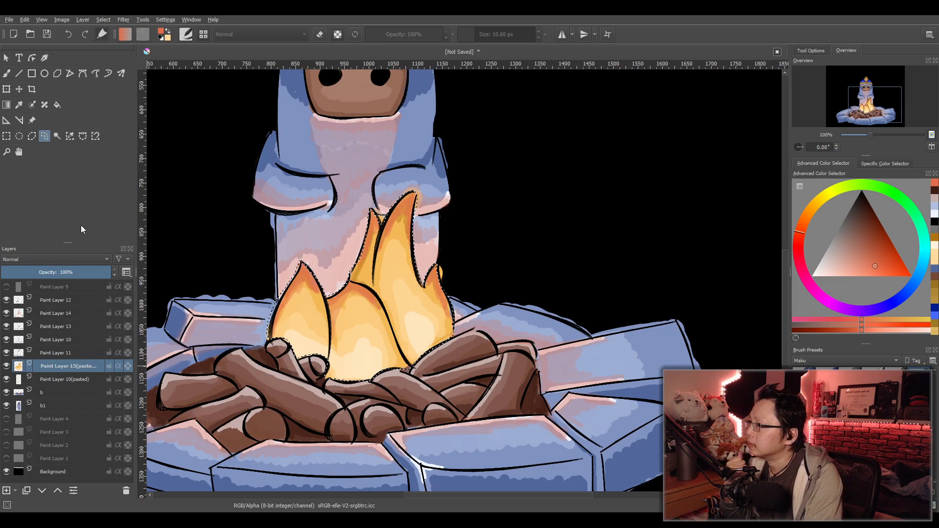
Duplicate the cut-out flame layer and place the copy beneath the original.
key("ctrl+j")
left_click_drag(64, 367, 66, 384)
scroll(373, 250, "down", 1)
scroll(373, 250, "up", 1)
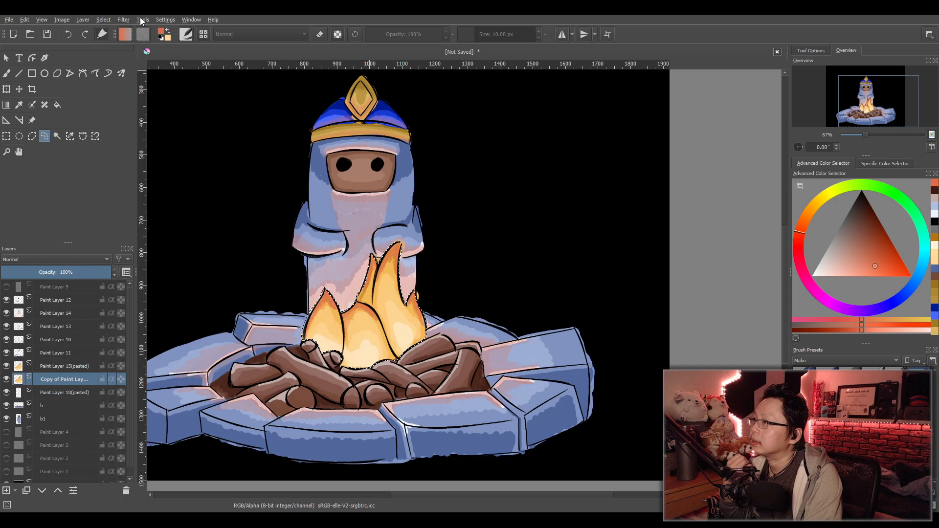
Replace the flame outline selection with a rectangular selection enclosing the robe, fire and logs.
left_click(7, 136)
left_click_drag(217, 136, 528, 440)
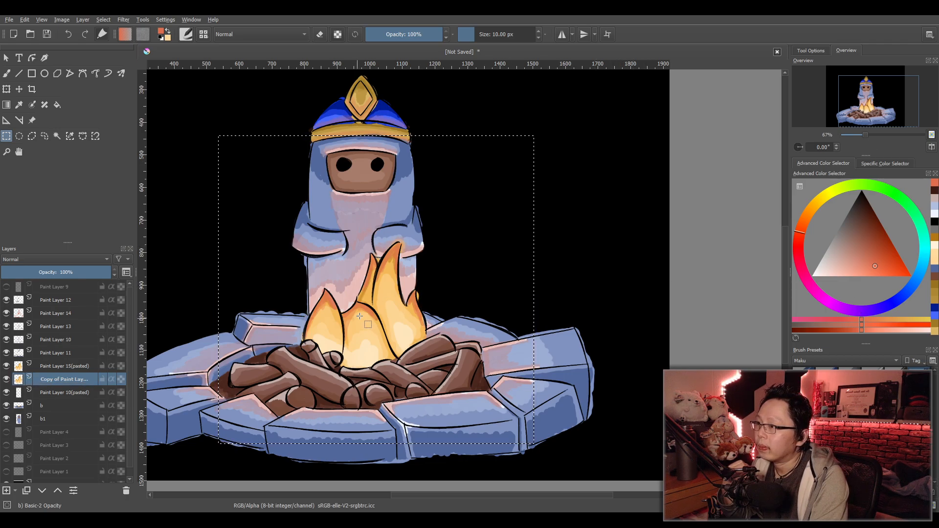
Hide and show the flame layer and its copy to compare how the fire looks with each.
left_click(6, 367)
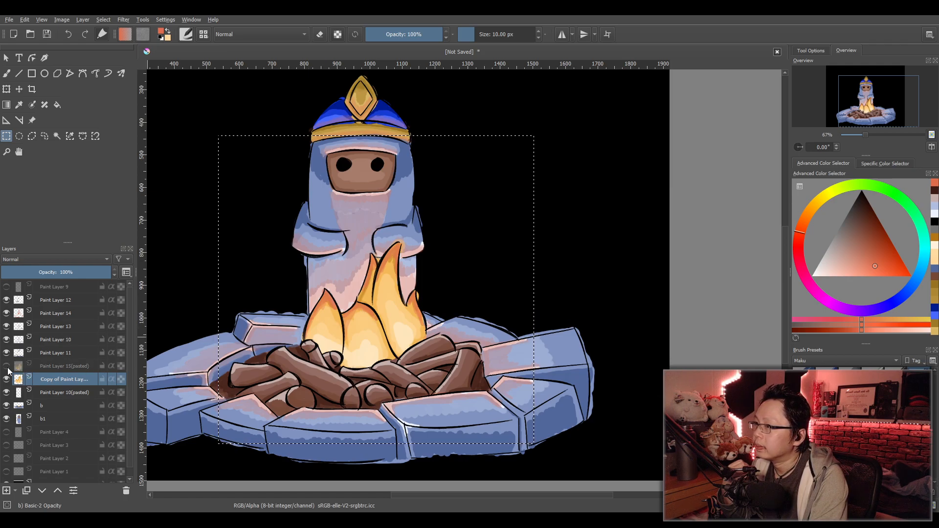
left_click(6, 366)
left_click(6, 379)
left_click(6, 366)
left_click(6, 366)
left_click(7, 380)
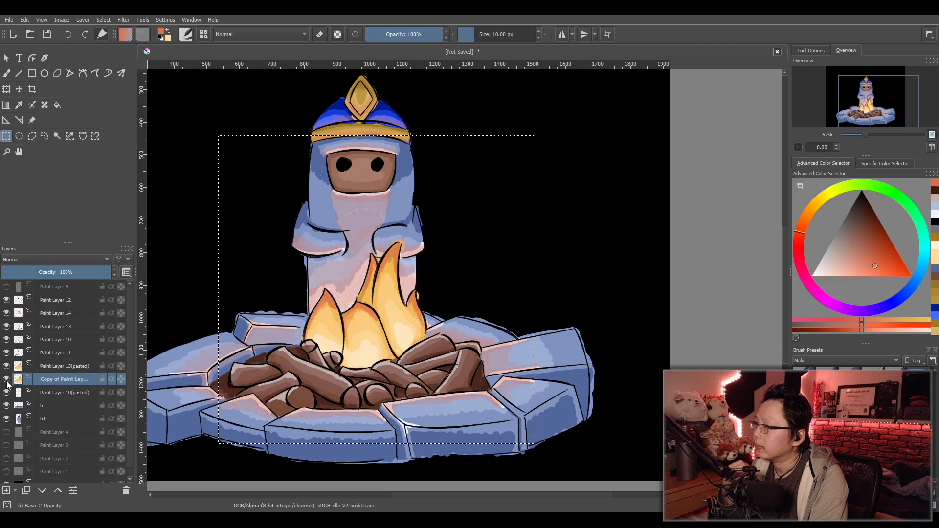
left_click(6, 365)
left_click(6, 366)
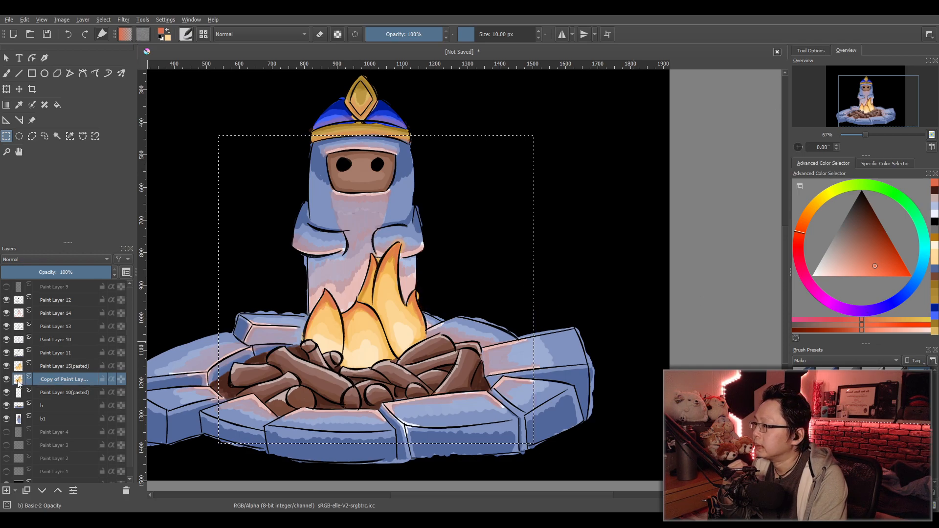
Delete the copied flame layer and select the remaining Paint Layer 15(pasted).
key("shift+Delete")
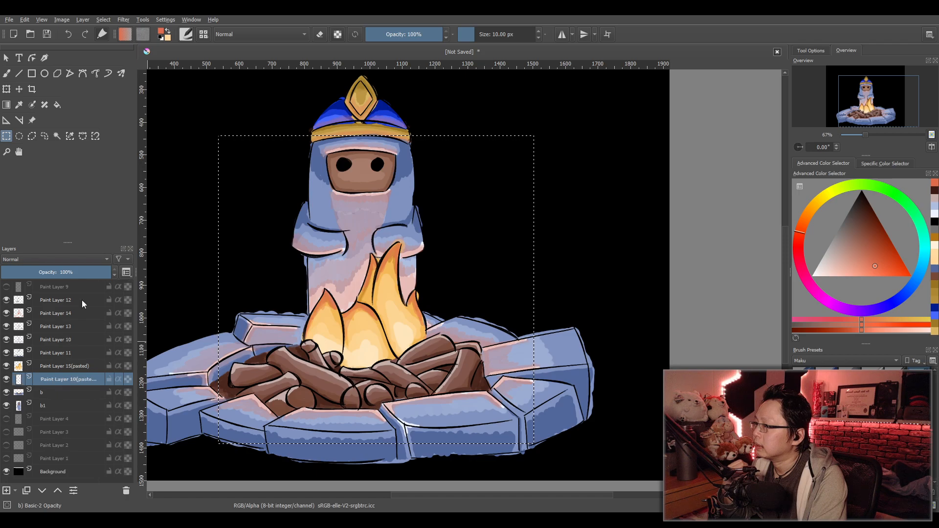
left_click(56, 366)
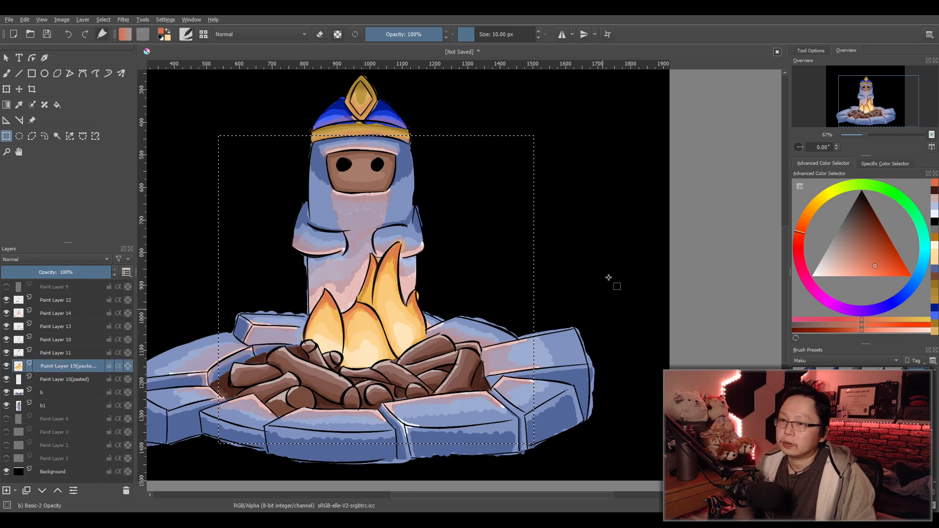
Try sampling glow colours from the tallest flame's tip and from the lit stone with Paint Layer 14 selected.
left_click_drag(829, 271, 843, 276)
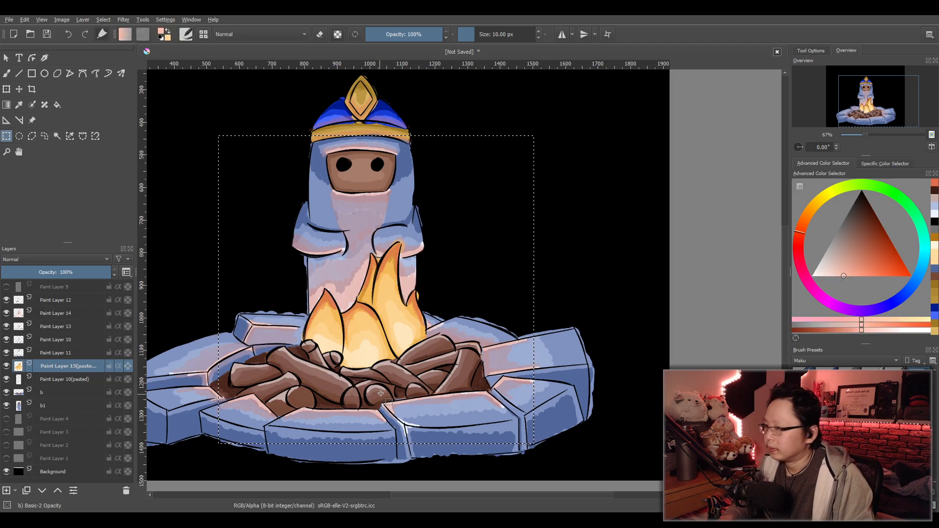
key("p")
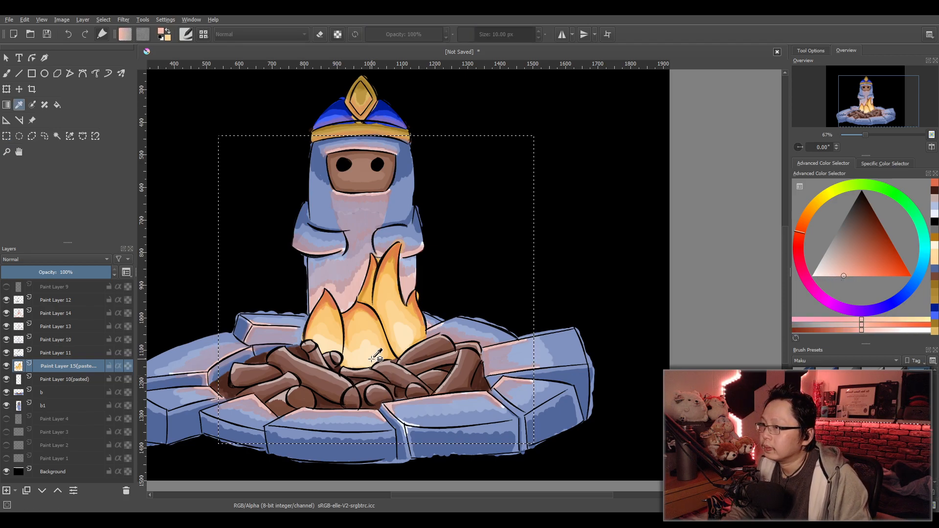
left_click(405, 247)
left_click(61, 299)
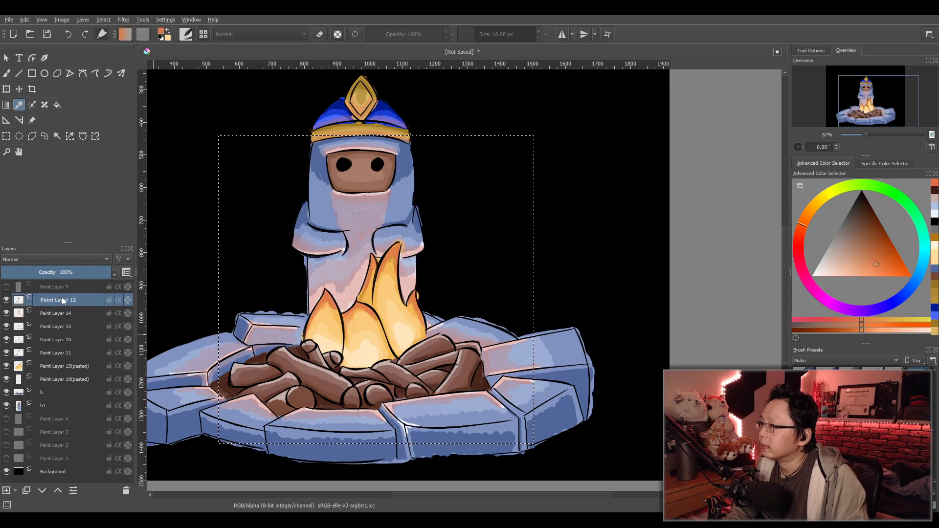
left_click(52, 312)
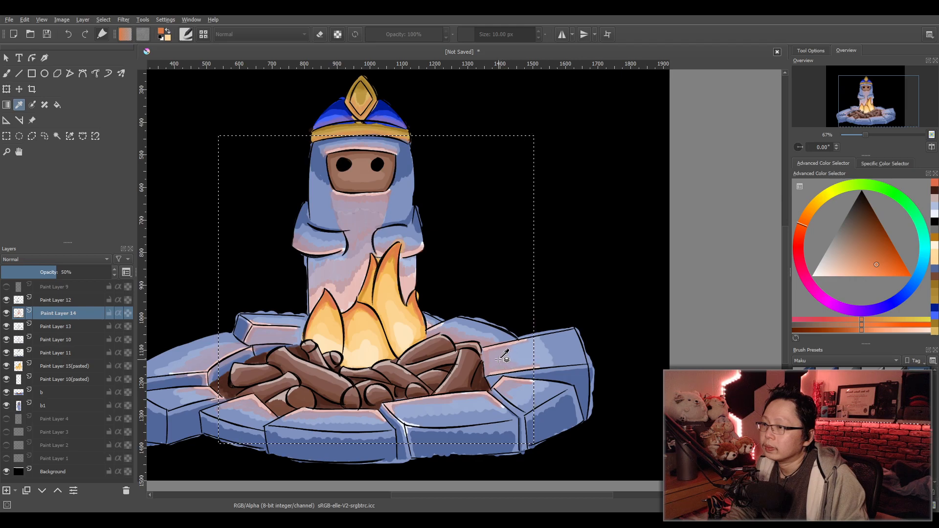
left_click(499, 360)
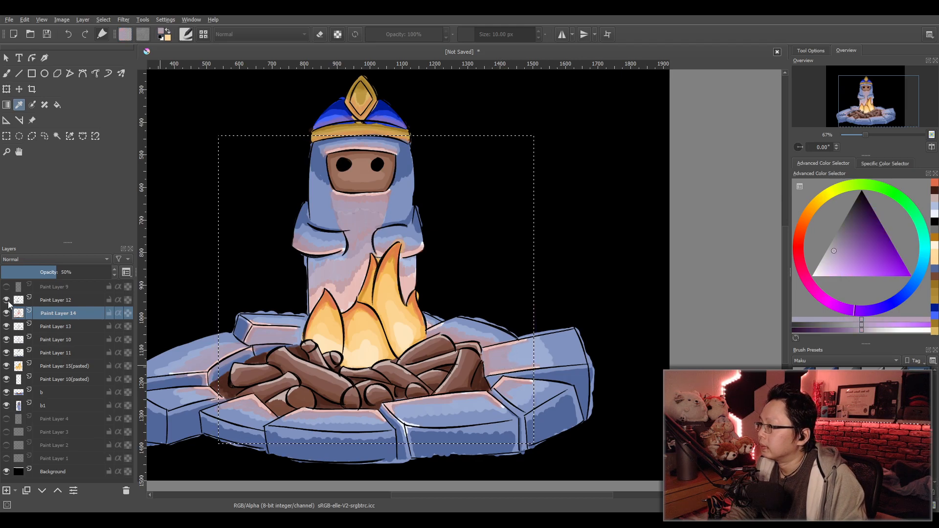
Set Paint Layer 14 to 100% opacity, sample its orange glow from the robe beside the flames, and return to the brush.
left_click(51, 301)
left_click(63, 315)
left_click_drag(50, 271, 158, 267)
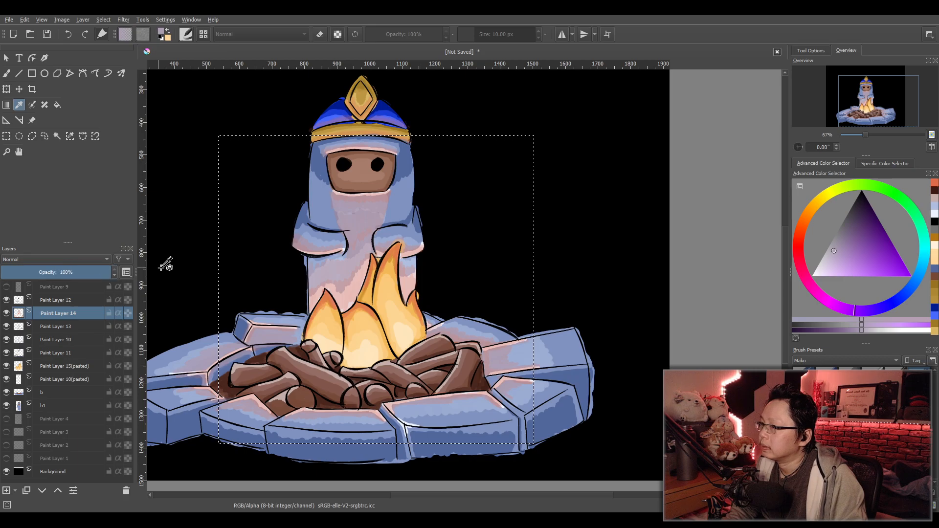
left_click(363, 280)
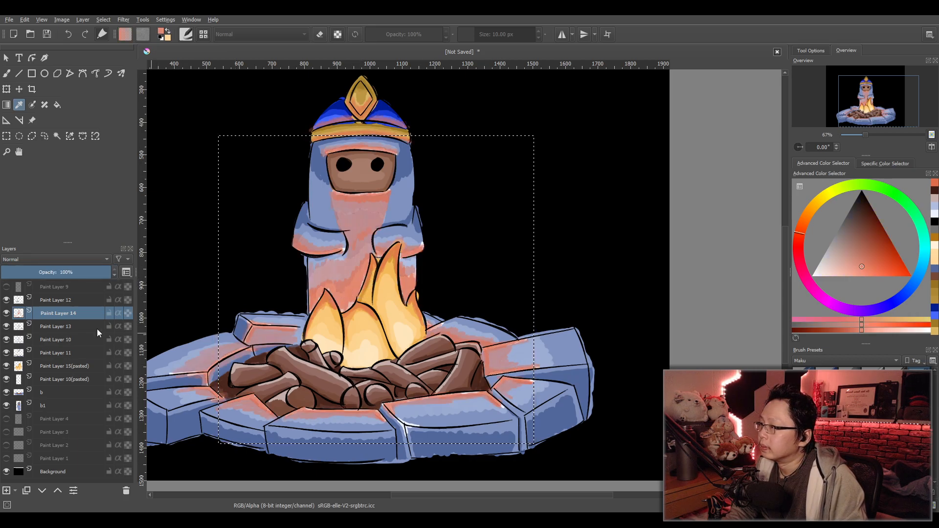
key("b")
Set the opacity of Paint Layer 14 to 50%.
left_click_drag(63, 273, 59, 273)
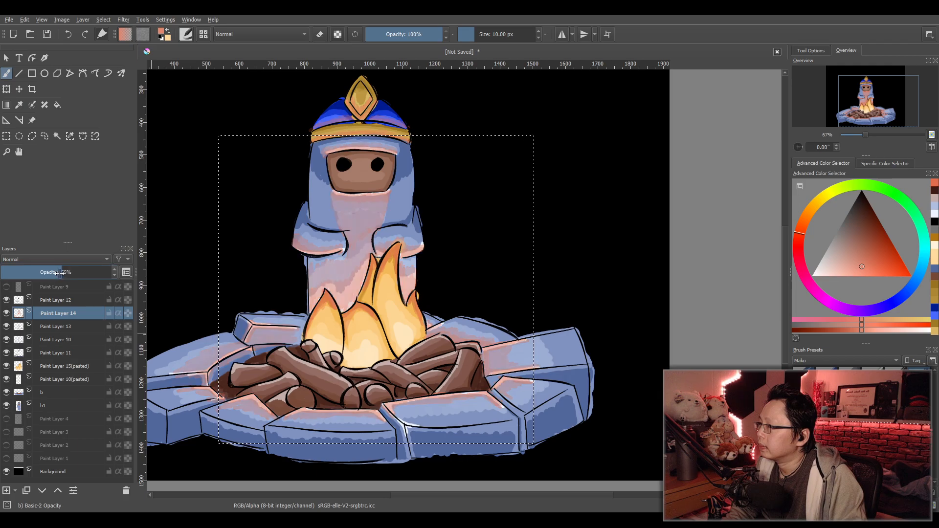
left_click(72, 291)
left_click_drag(64, 272, 56, 272)
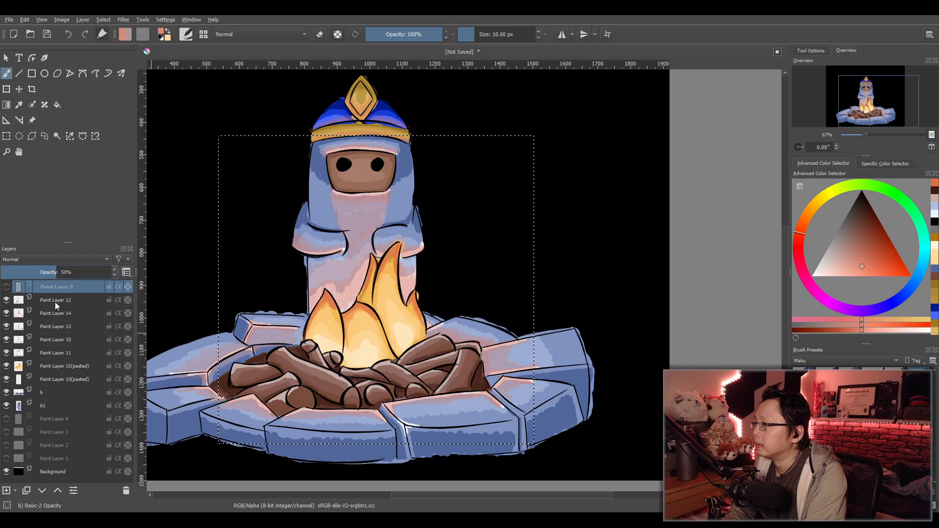
left_click(55, 314)
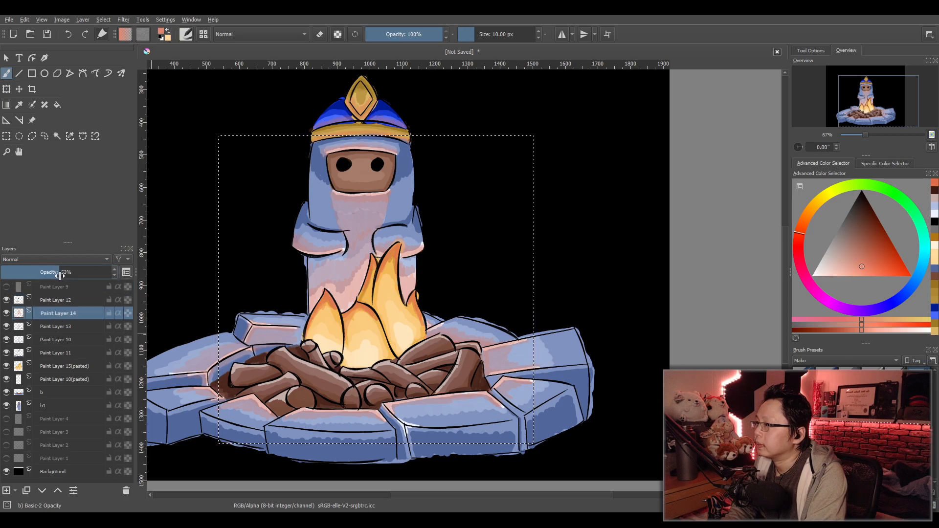
left_click_drag(57, 274, 56, 274)
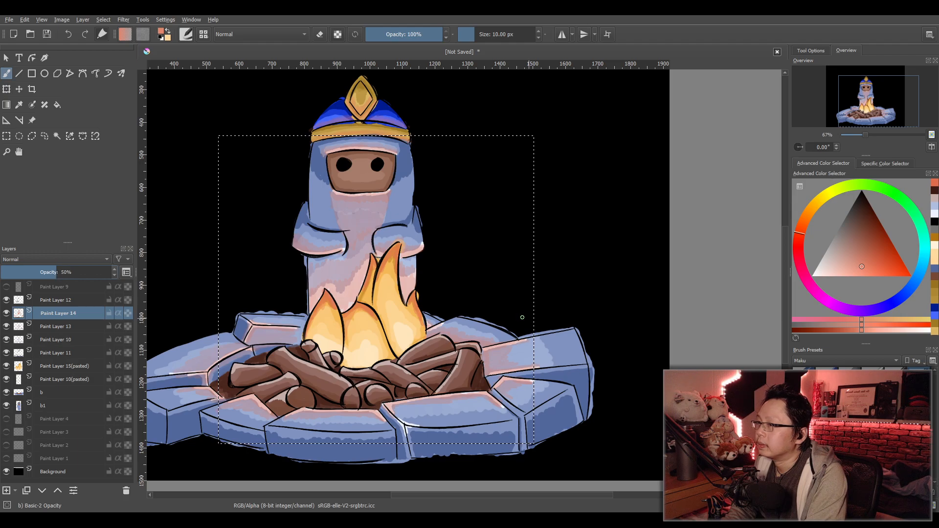
Switch to the Airbrush Soft preset and set its brush size to 100 px.
key("comma")
key("comma")
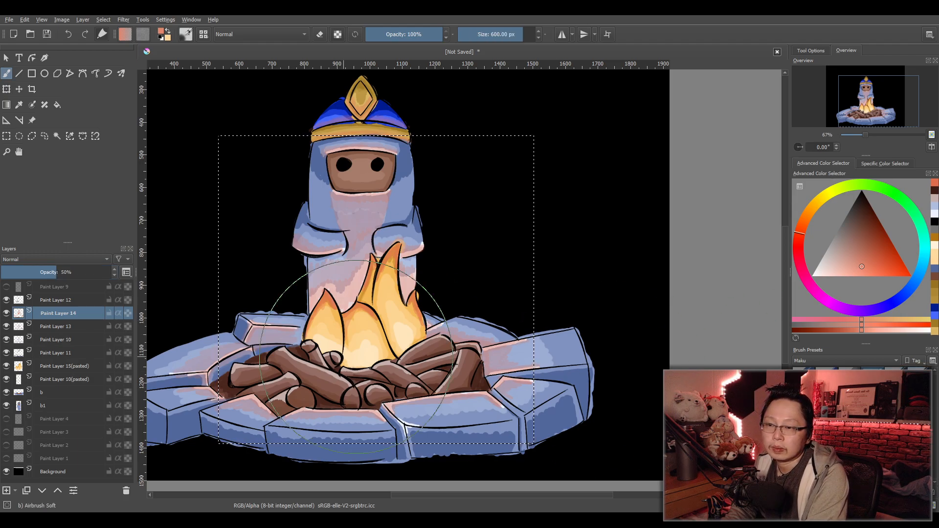
scroll(330, 344, "up", 2)
left_click(500, 37)
type("10")
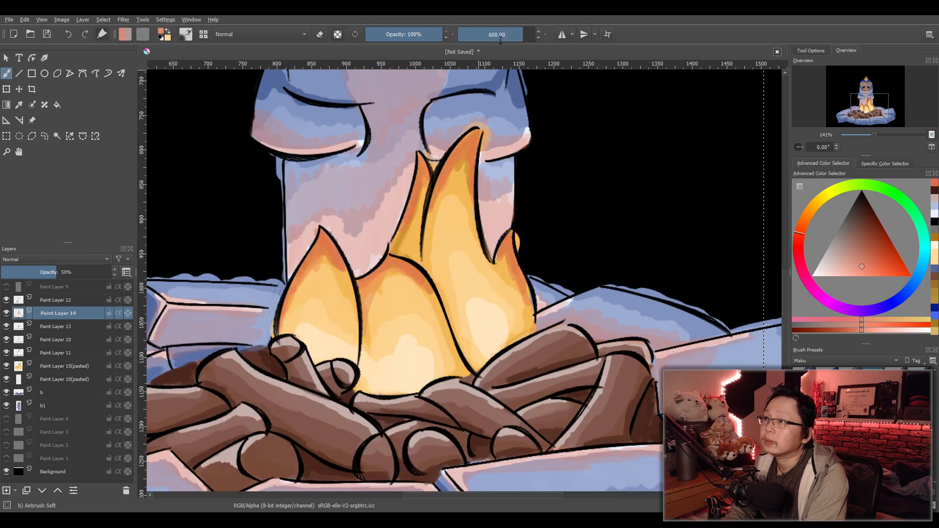
type("0")
key("Return")
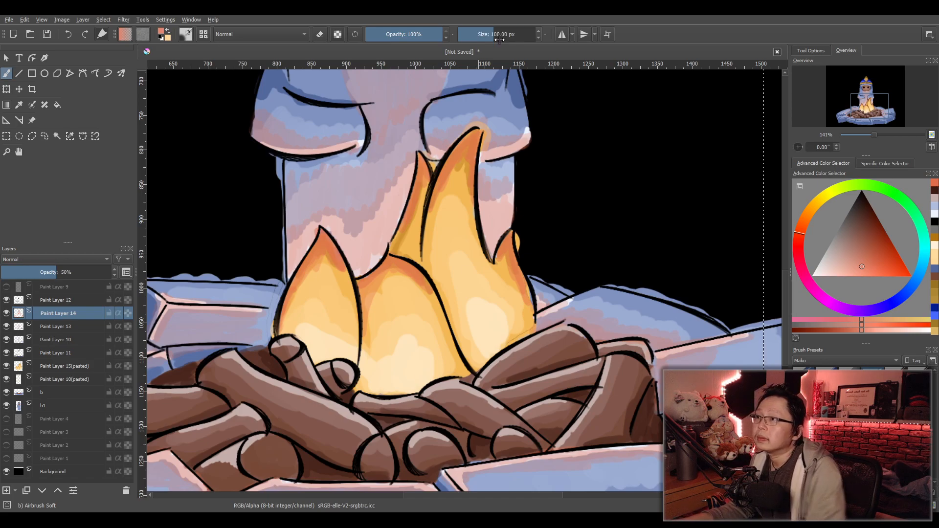
Add a new paint layer and place it above Paint Layer 12.
left_click(7, 492)
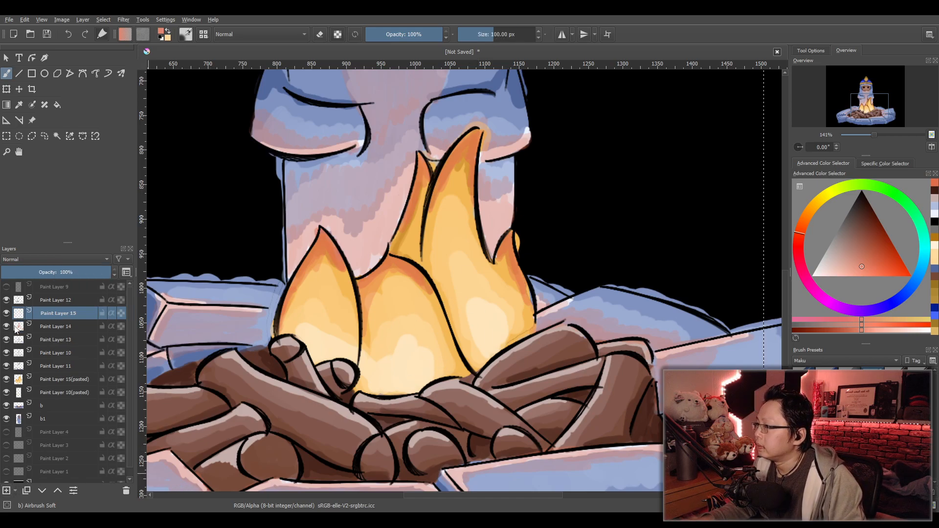
left_click_drag(50, 314, 55, 296)
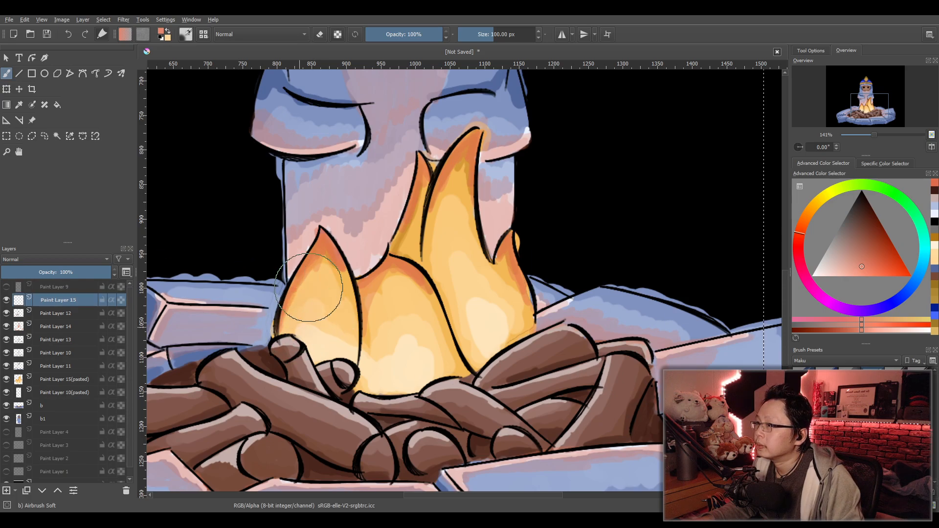
Try airbrushing a soft orange glow over the flames on the new layer.
mouse_move(321, 223)
left_mouse_down()
mouse_move(345, 329)
mouse_move(340, 247)
mouse_move(383, 236)
mouse_move(397, 279)
mouse_move(447, 168)
mouse_move(468, 147)
mouse_move(445, 267)
mouse_move(454, 314)
mouse_move(511, 239)
mouse_move(534, 312)
mouse_move(498, 235)
mouse_move(476, 226)
mouse_move(482, 218)
mouse_move(480, 322)
left_mouse_up()
key("ctrl+z")
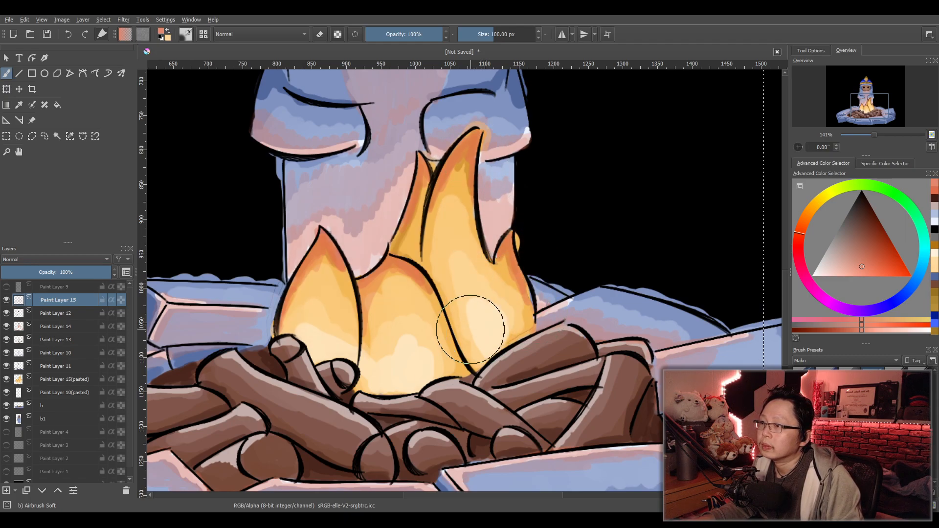
mouse_move(321, 312)
left_mouse_down()
mouse_move(289, 326)
mouse_move(288, 340)
mouse_move(309, 231)
mouse_move(282, 349)
mouse_move(280, 243)
mouse_move(323, 310)
mouse_move(366, 317)
mouse_move(307, 323)
mouse_move(313, 338)
left_mouse_up()
Place the new glow layer directly above Paint Layer 14, toggling the layers above to check what they contain.
mouse_move(60, 301)
left_mouse_down()
mouse_move(75, 386)
mouse_move(69, 320)
mouse_move(51, 308)
mouse_move(50, 333)
left_mouse_up()
left_click(7, 300)
left_click(7, 300)
left_click(8, 313)
left_click(8, 313)
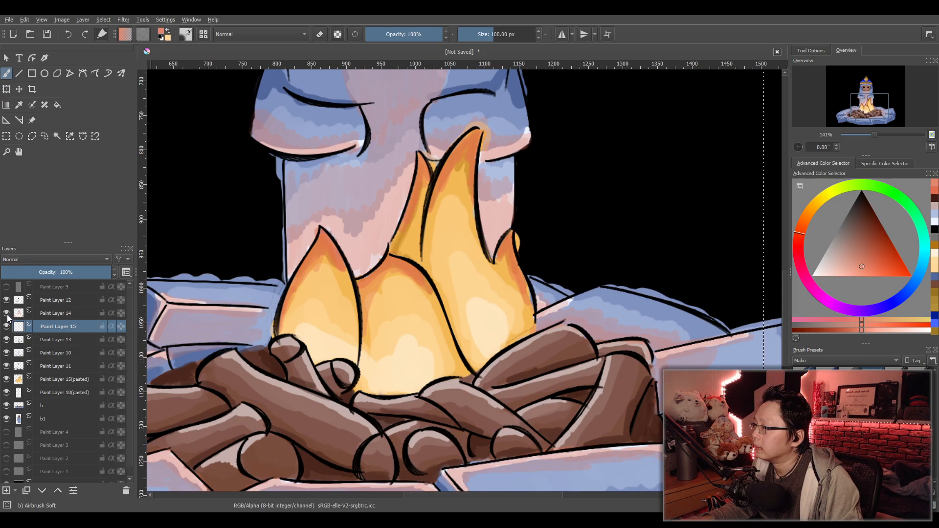
left_click_drag(54, 325, 58, 311)
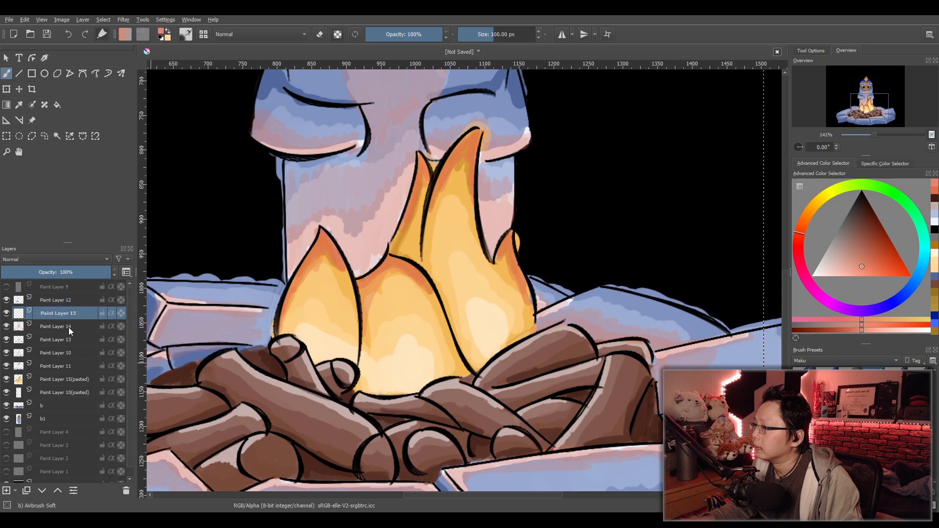
Move the cut-out flame layer above the glow layer and check the layers beneath by toggling their visibility.
left_click_drag(55, 378, 62, 314)
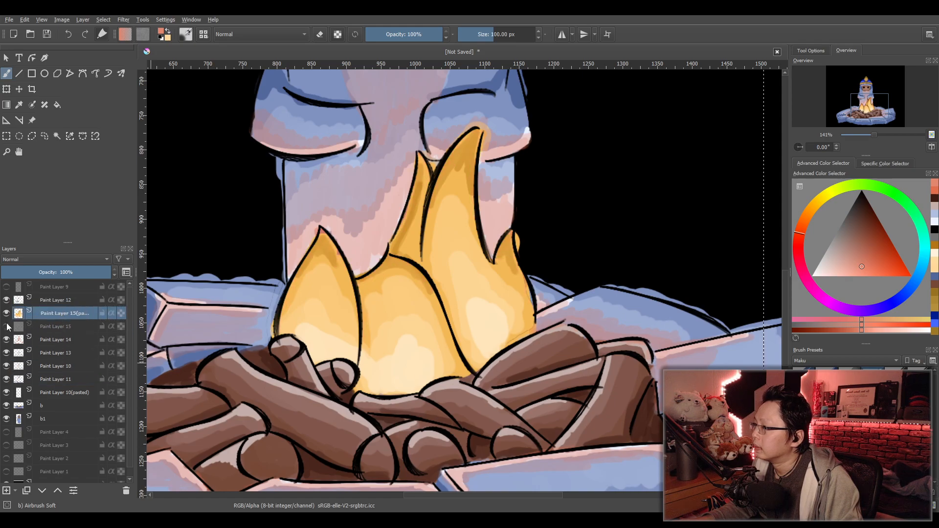
left_click(7, 327)
left_click(7, 326)
left_click(7, 340)
left_click(7, 341)
Airbrush a soft orange glow on Paint Layer 15 beside the robe, behind the flames on both sides.
left_click(58, 326)
mouse_move(300, 312)
left_mouse_down()
mouse_move(323, 246)
mouse_move(283, 342)
mouse_move(295, 282)
mouse_move(287, 228)
mouse_move(285, 280)
mouse_move(317, 359)
mouse_move(319, 220)
left_mouse_up()
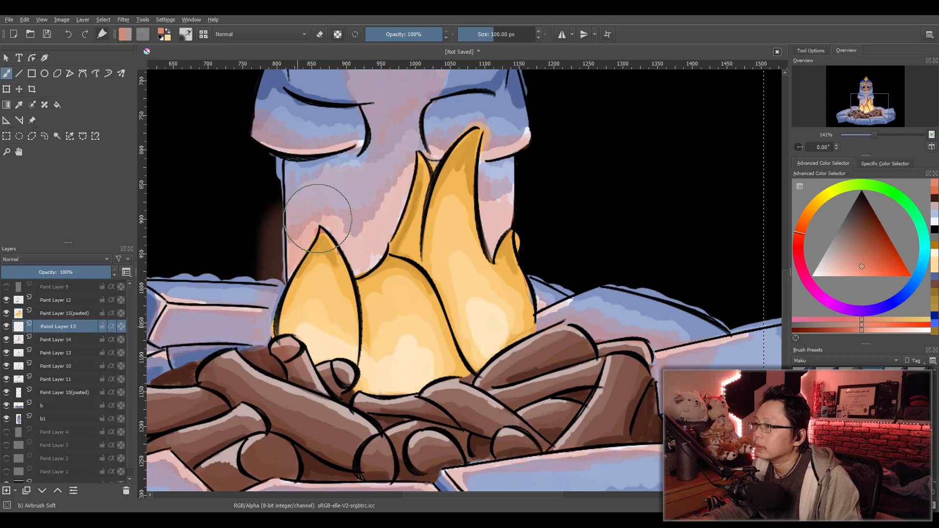
key("ctrl+z")
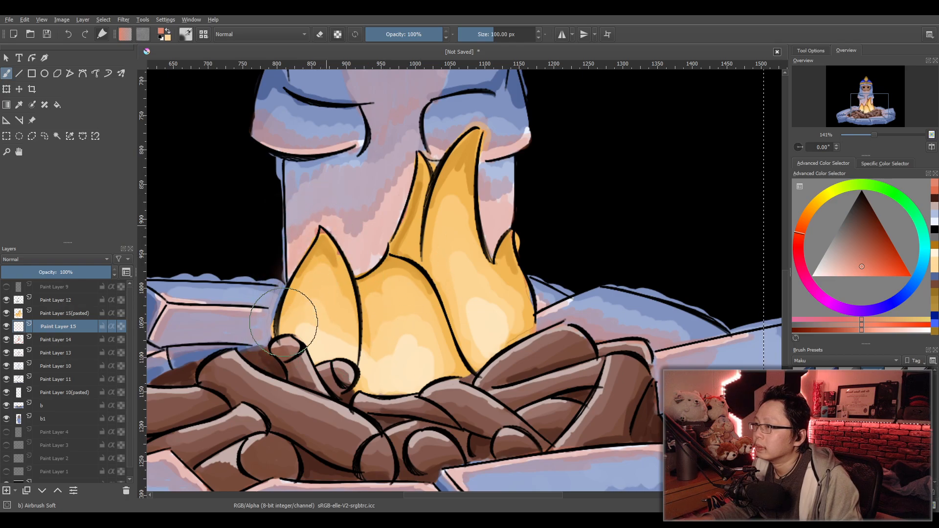
mouse_move(473, 281)
left_mouse_down()
mouse_move(498, 235)
mouse_move(514, 292)
mouse_move(527, 292)
mouse_move(525, 340)
mouse_move(512, 258)
mouse_move(471, 210)
left_mouse_up()
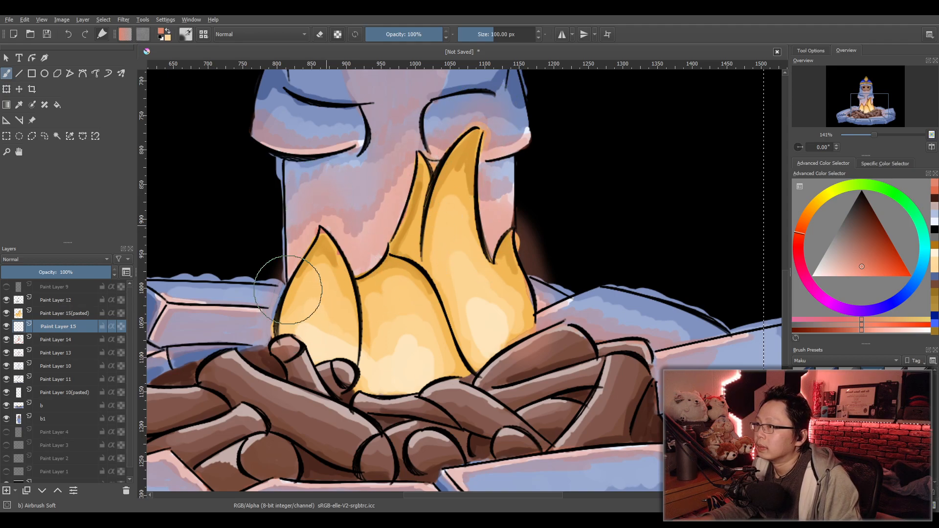
left_click_drag(290, 297, 277, 241)
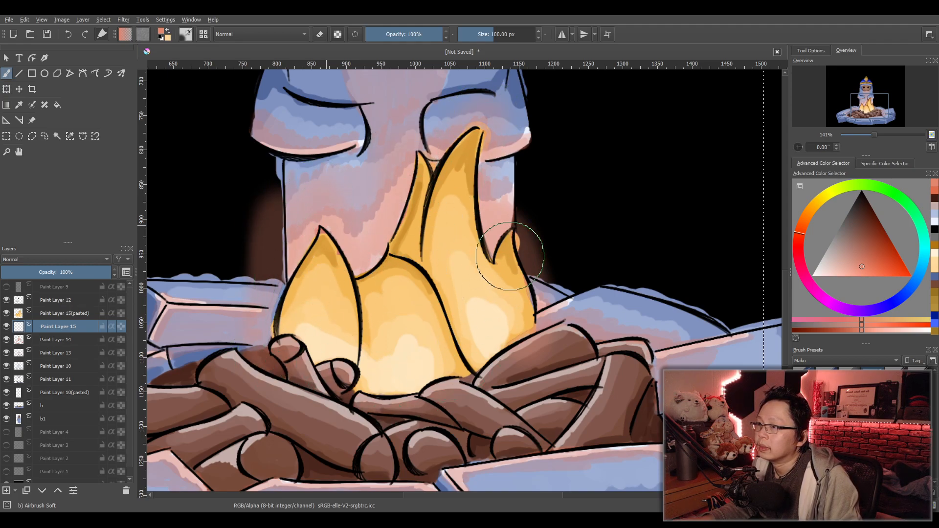
left_click_drag(508, 255, 529, 245)
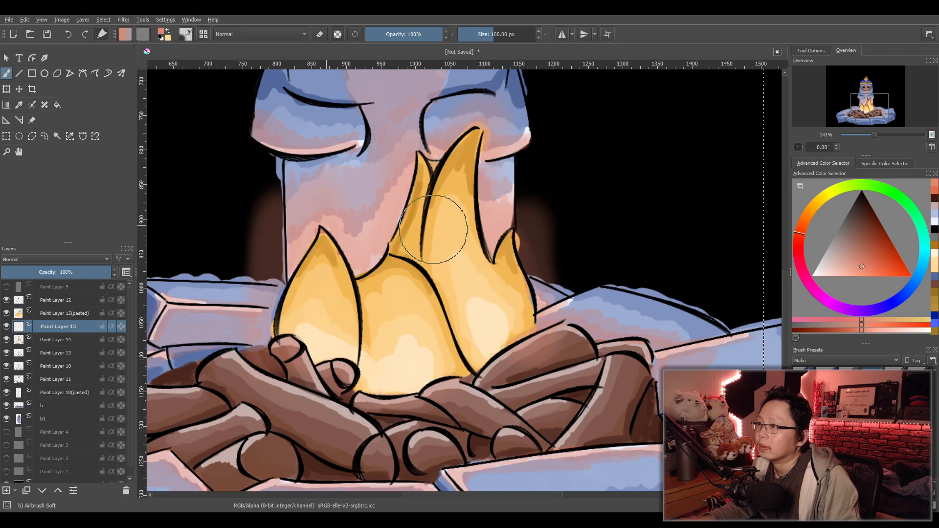
Try spreading the airbrushed glow higher and wider on both sides of the figure, and undo the extra strokes.
mouse_move(273, 267)
left_mouse_down()
mouse_move(278, 183)
mouse_move(278, 213)
left_mouse_up()
mouse_move(485, 194)
left_mouse_down()
mouse_move(559, 223)
mouse_move(542, 351)
mouse_move(550, 250)
mouse_move(555, 317)
mouse_move(484, 180)
mouse_move(471, 203)
left_mouse_up()
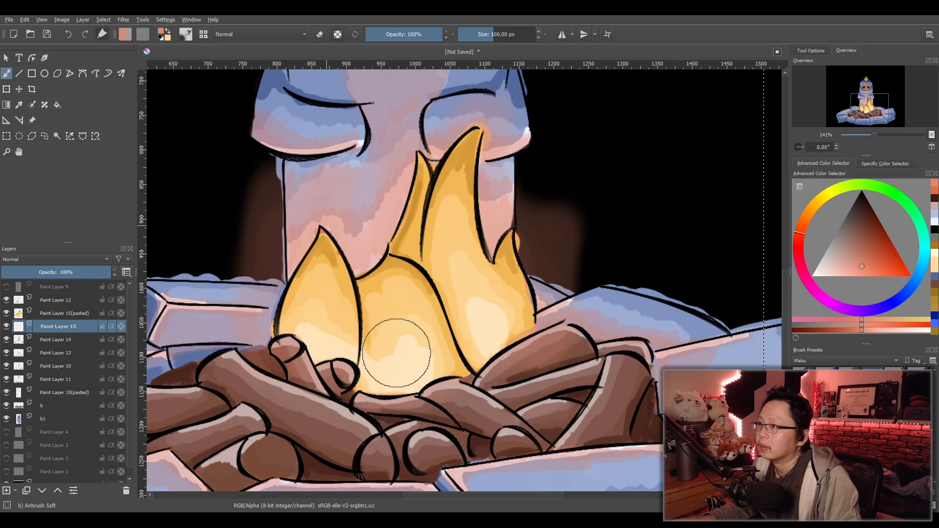
mouse_move(267, 215)
left_mouse_down()
mouse_move(238, 310)
mouse_move(253, 328)
left_mouse_up()
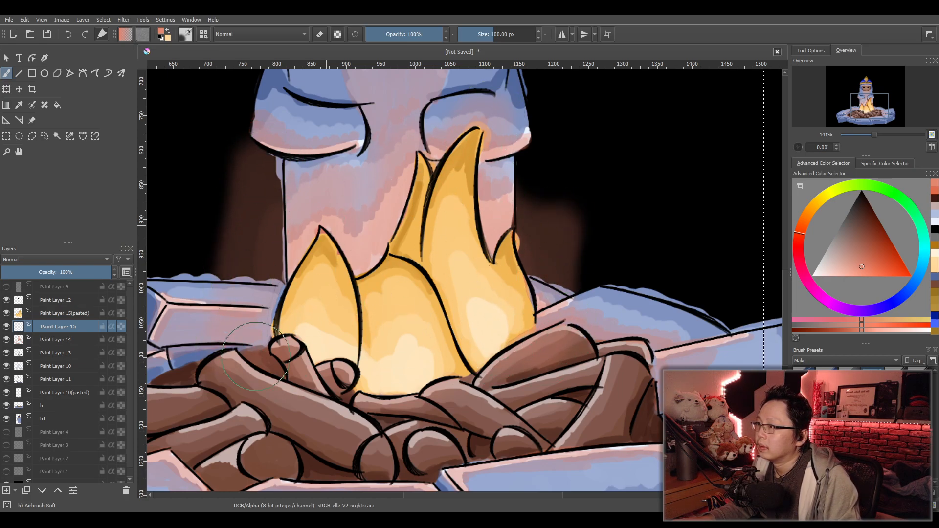
left_click_drag(489, 328, 498, 260)
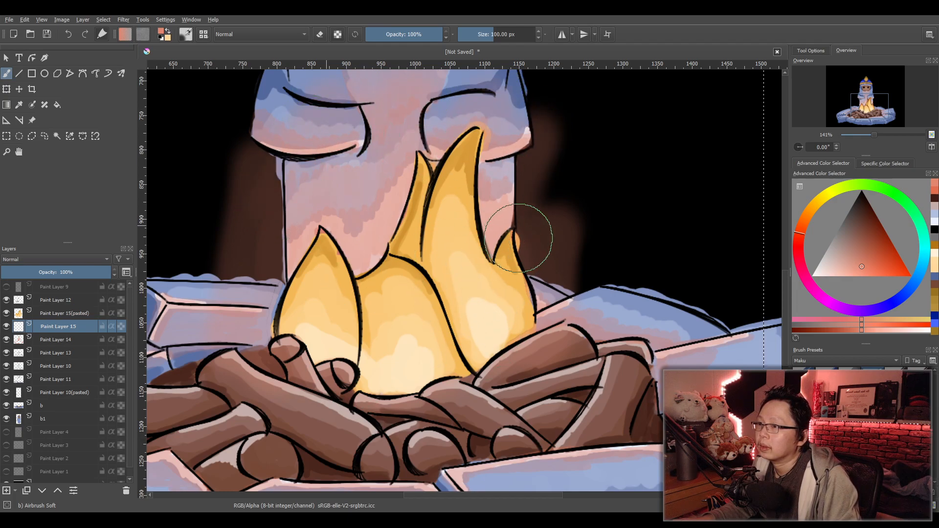
mouse_move(503, 318)
left_mouse_down()
mouse_move(570, 302)
mouse_move(532, 265)
mouse_move(544, 199)
left_mouse_up()
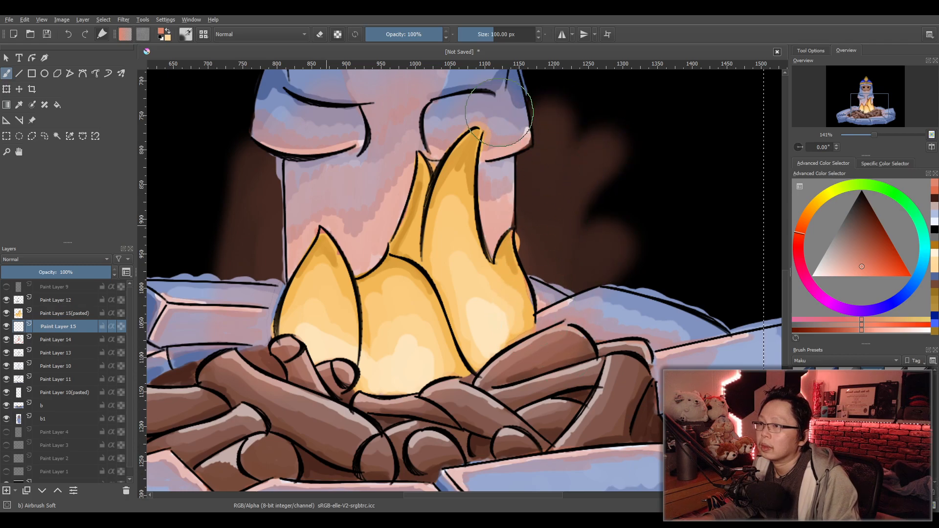
scroll(507, 308, "down", 2)
scroll(507, 308, "down", 1)
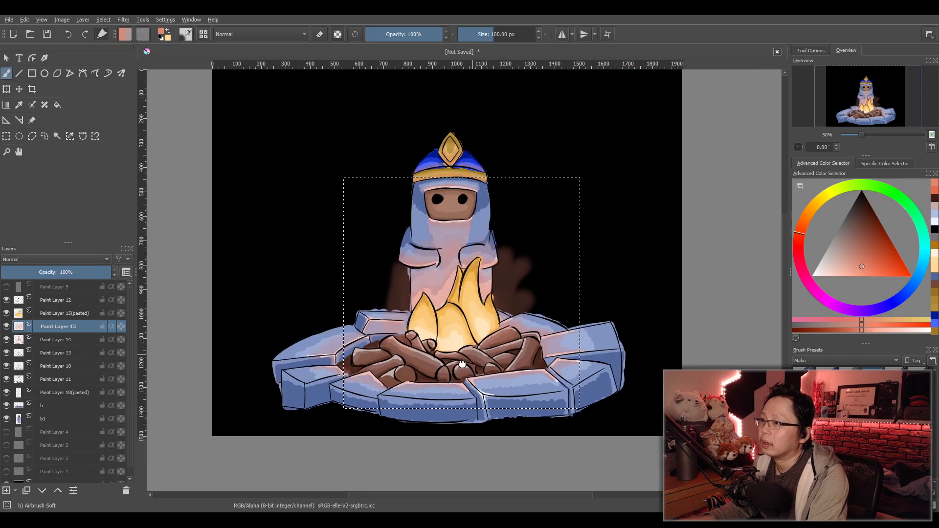
scroll(492, 304, "up", 1)
key("ctrl+z")
Examine how the small glow beside the flames looks against the whole figure and fire pit.
left_click_drag(455, 339, 420, 380)
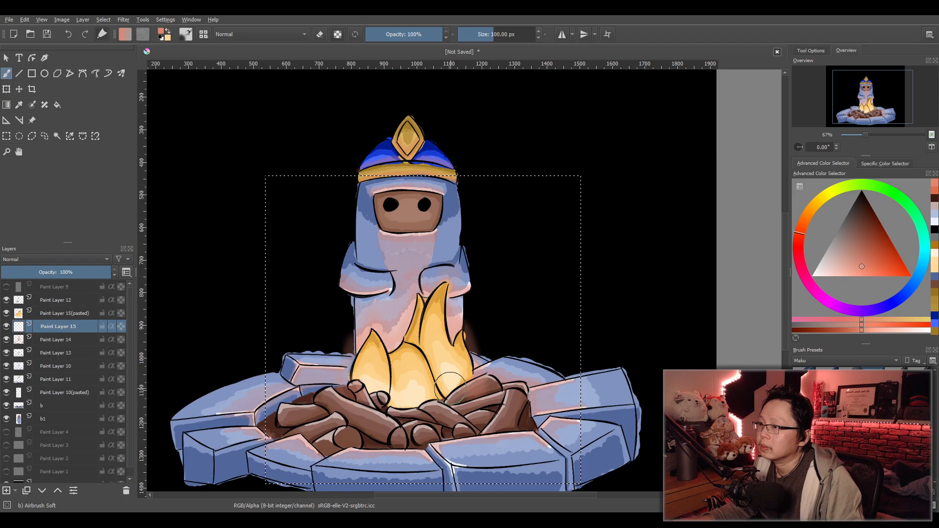
scroll(450, 389, "down", 1)
scroll(504, 397, "up", 1)
mouse_move(472, 371)
left_mouse_down()
mouse_move(458, 396)
mouse_move(444, 394)
mouse_move(499, 361)
mouse_move(473, 377)
mouse_move(414, 362)
mouse_move(420, 352)
left_mouse_up()
scroll(457, 379, "up", 1)
scroll(495, 372, "down", 1)
scroll(387, 357, "down", 1)
scroll(385, 355, "up", 1)
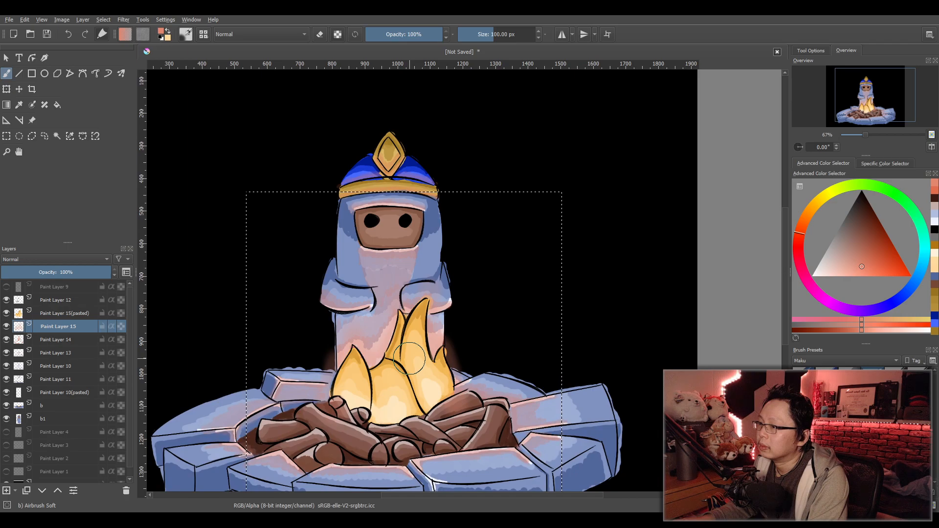
Select a rectangular area around the figure and fire pit, and soften the shading on Paint Layer 14 with a blur.
left_click(48, 339)
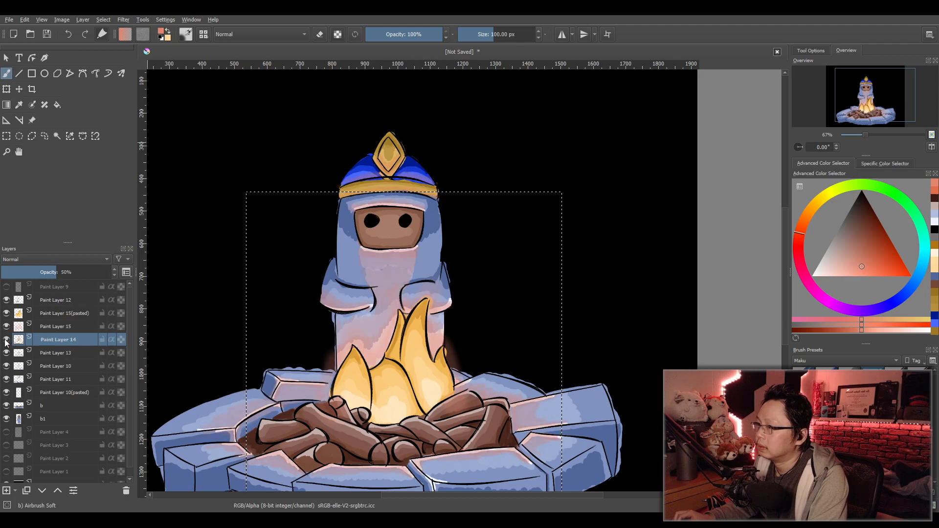
left_click(8, 136)
left_click_drag(181, 97, 654, 481)
left_click_drag(492, 327, 504, 411)
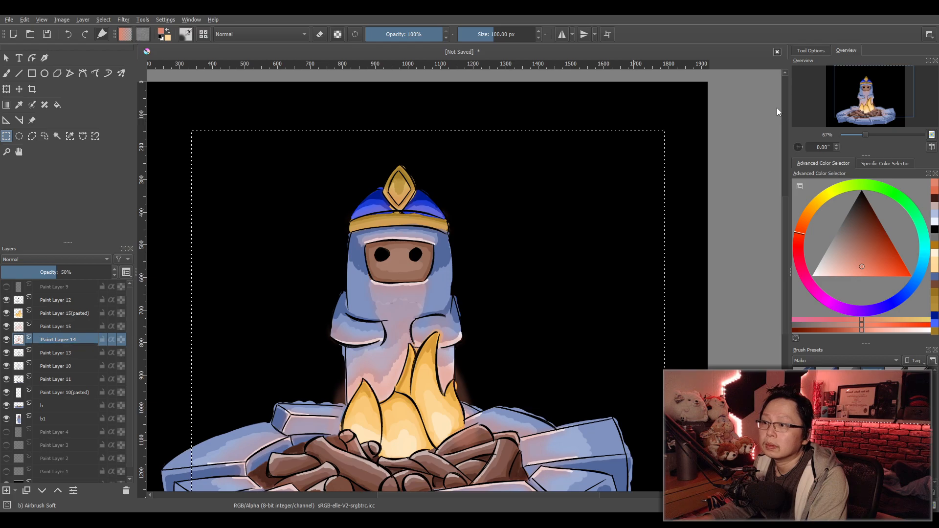
scroll(592, 317, "down", 1)
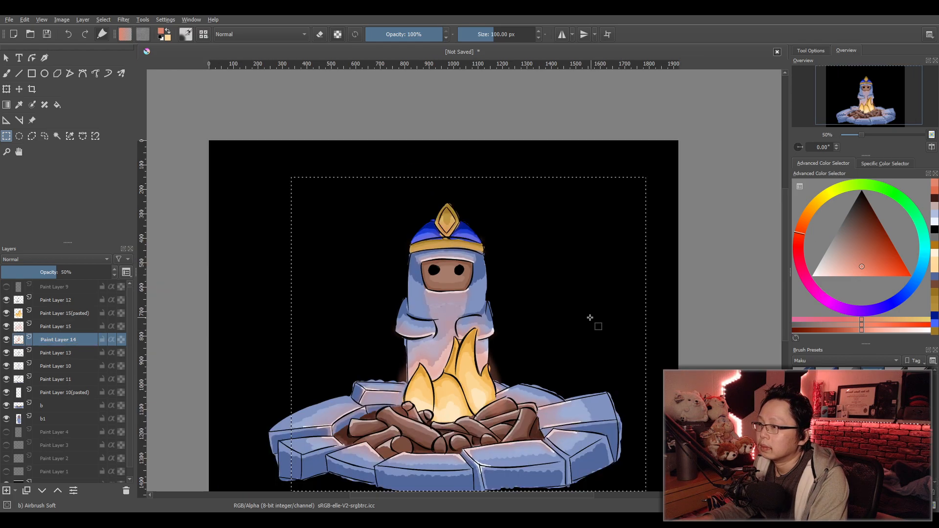
left_click_drag(568, 336, 544, 271)
scroll(545, 272, "up", 1)
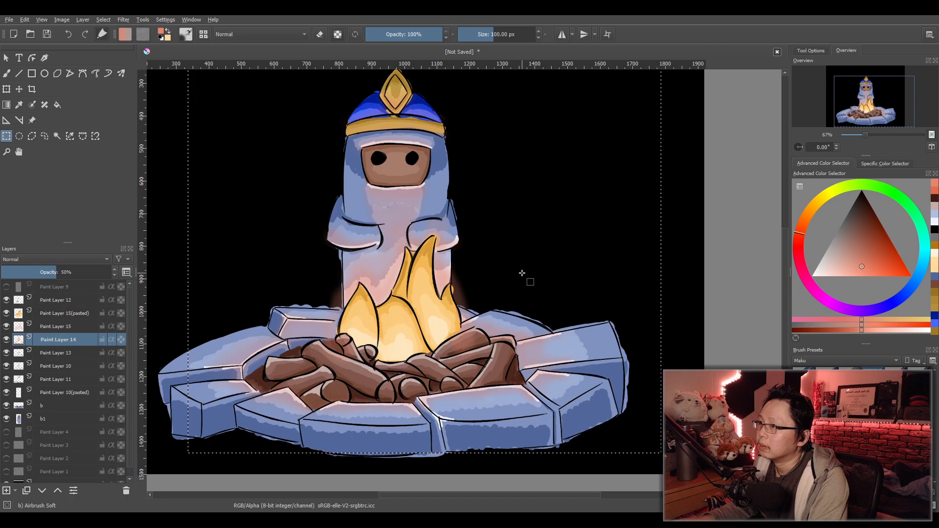
Compare the picture with and without Paint Layer 13 and Paint Layer 14 by toggling their visibility repeatedly.
left_click(7, 353)
left_click(6, 353)
left_click(7, 354)
left_click(6, 355)
left_click(7, 355)
left_click(6, 354)
left_click(6, 354)
left_click(6, 354)
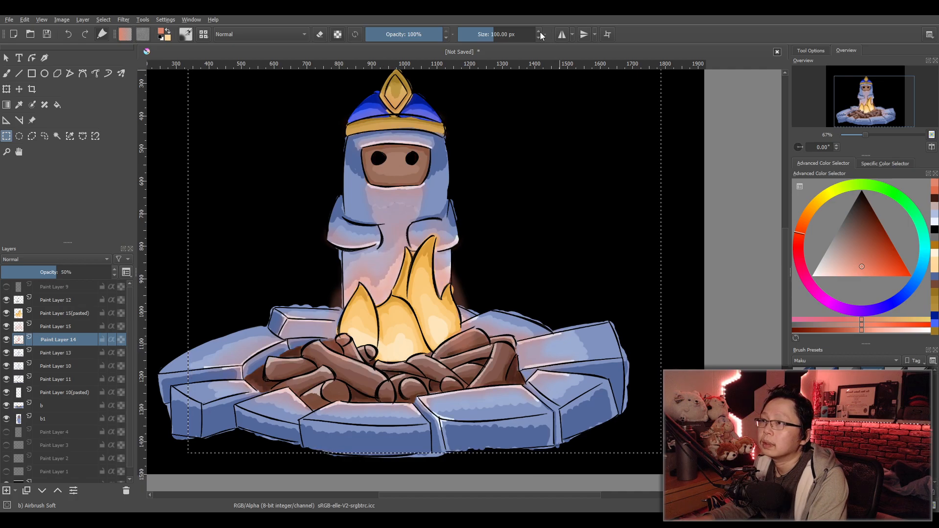
left_click(7, 342)
left_click(7, 343)
left_click(7, 342)
left_click(6, 342)
left_click(7, 343)
left_click(7, 342)
left_click(6, 356)
left_click(6, 356)
left_click(6, 356)
left_click(6, 356)
left_click(6, 356)
left_click(6, 356)
left_click(6, 355)
left_click(6, 356)
left_click(6, 356)
left_click(6, 356)
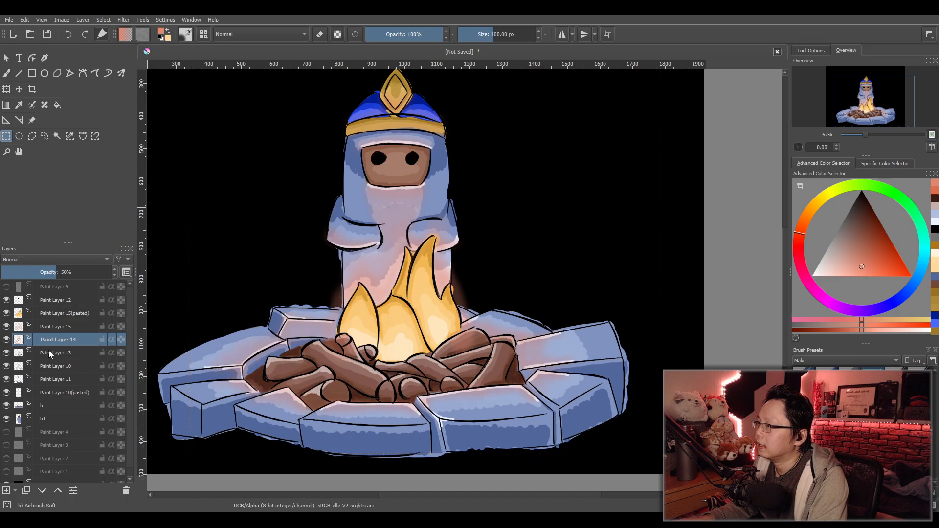
Check what Paint Layer 13 contains and blur its shading within the selected area.
left_click(12, 353)
left_click(6, 354)
left_click(6, 354)
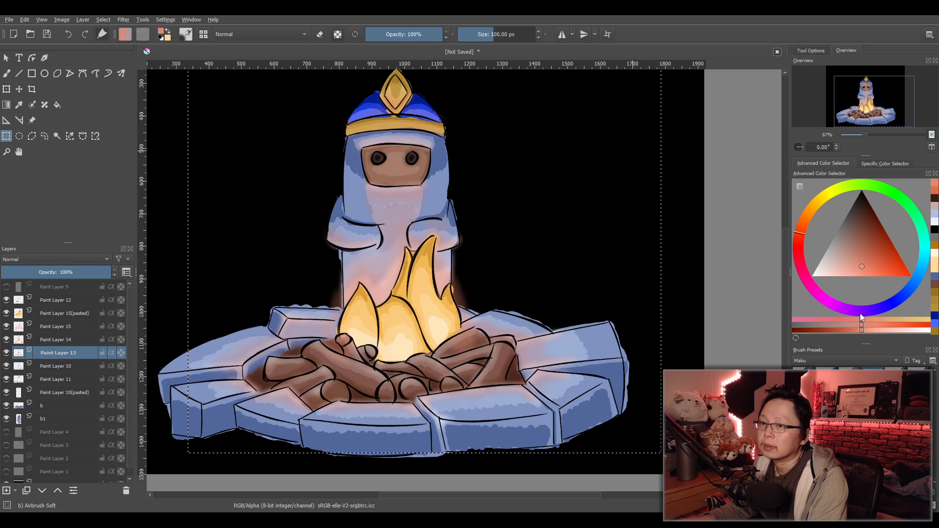
Check what Paint Layer 10 contains by toggling its visibility, and blur its shading within the selected area.
left_click(55, 372)
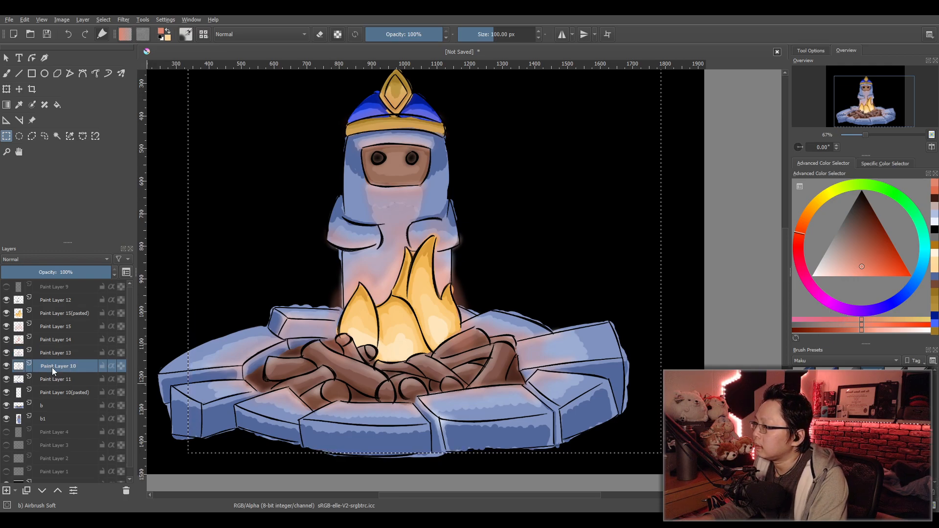
left_click(6, 367)
left_click(6, 366)
left_click(6, 366)
left_click(6, 366)
left_click(5, 367)
left_click(6, 367)
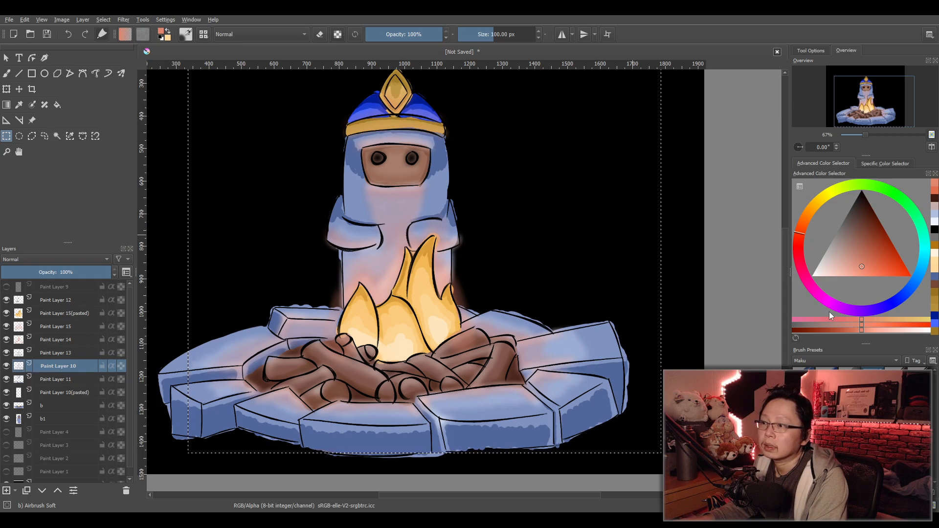
scroll(297, 367, "down", 2)
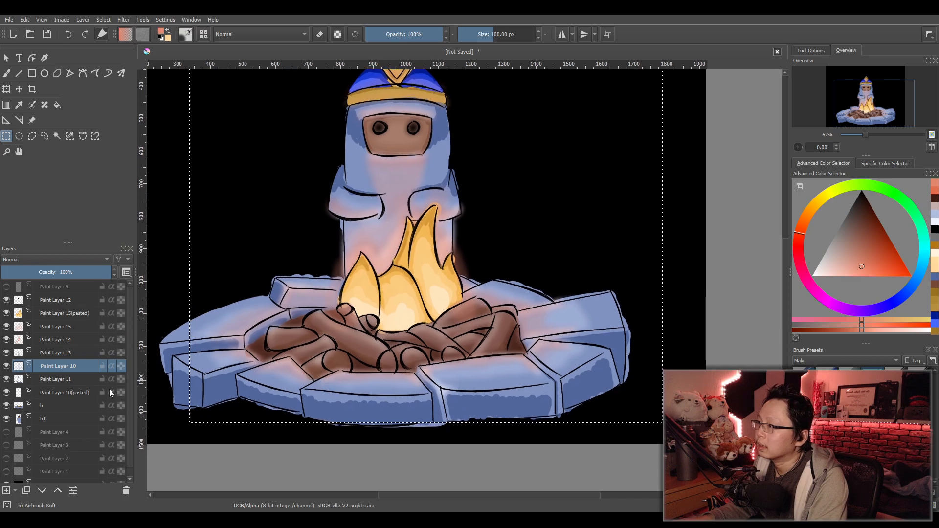
Try blurring the blue shading on Paint Layer 11 and compare the result on the figure and stones.
left_click(56, 381)
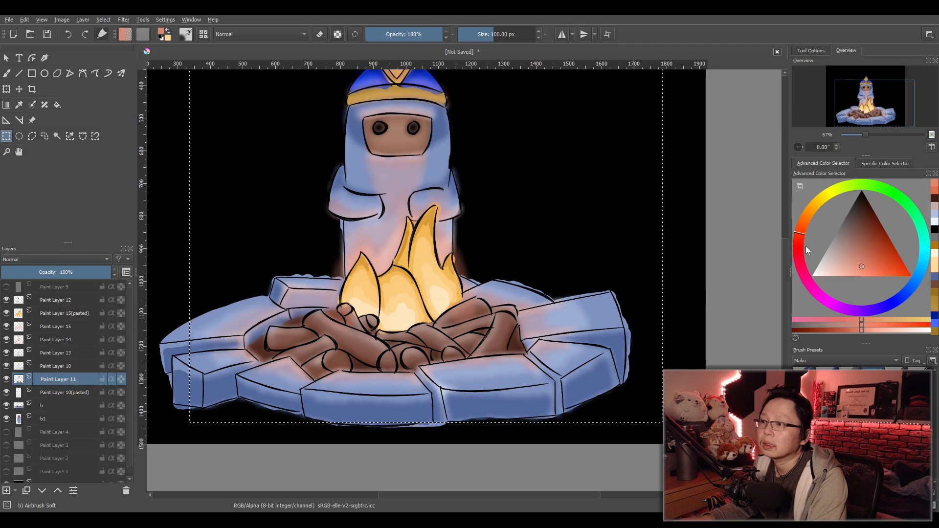
scroll(542, 292, "down", 1)
left_click_drag(542, 291, 564, 329)
scroll(542, 317, "up", 1)
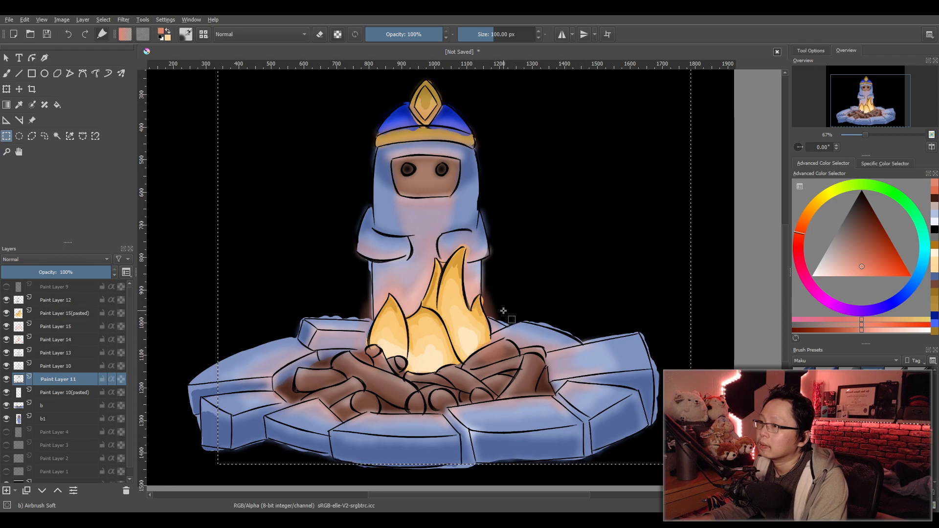
scroll(502, 310, "down", 1)
scroll(497, 310, "up", 1)
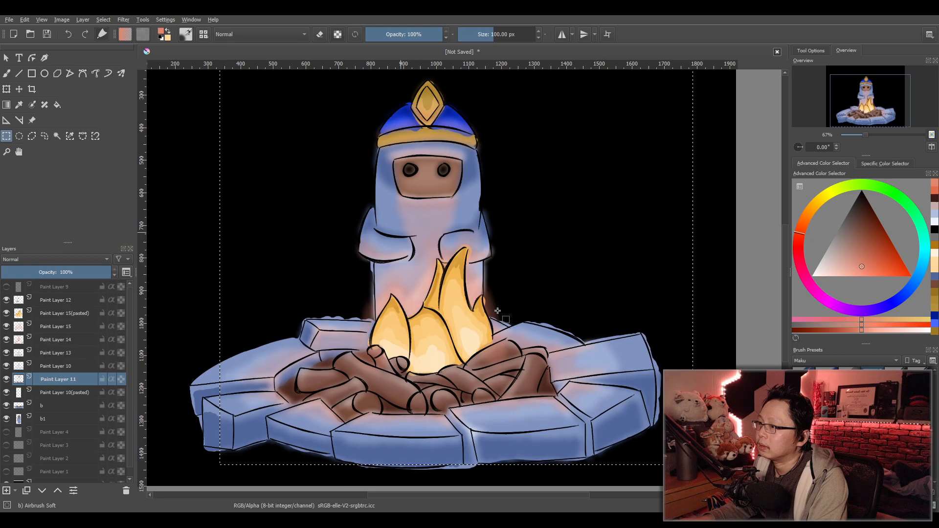
Make Paint Layer 10(pasted) active and examine the softened shading on the robe, sleeves, logs and stones.
left_click(57, 391)
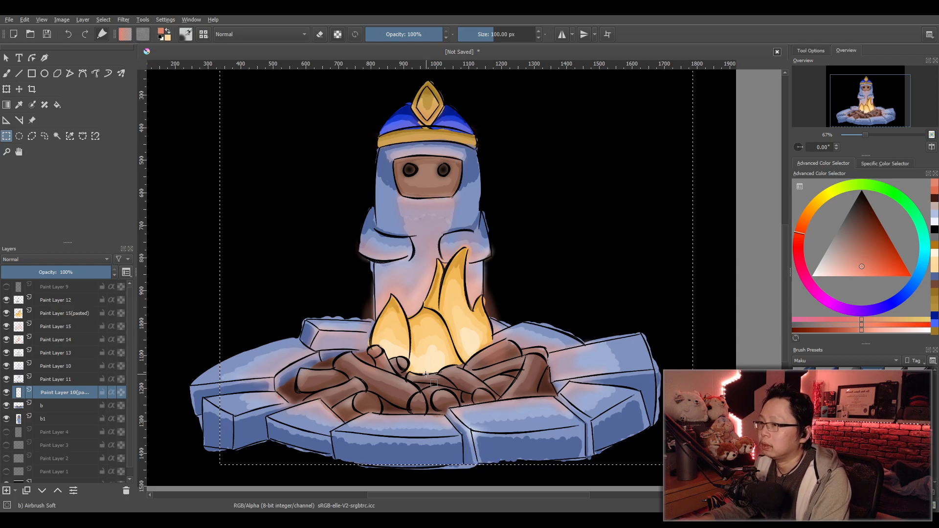
scroll(401, 345, "up", 2)
scroll(398, 320, "down", 1)
left_click_drag(399, 320, 404, 379)
scroll(360, 369, "down", 2)
scroll(358, 376, "up", 1)
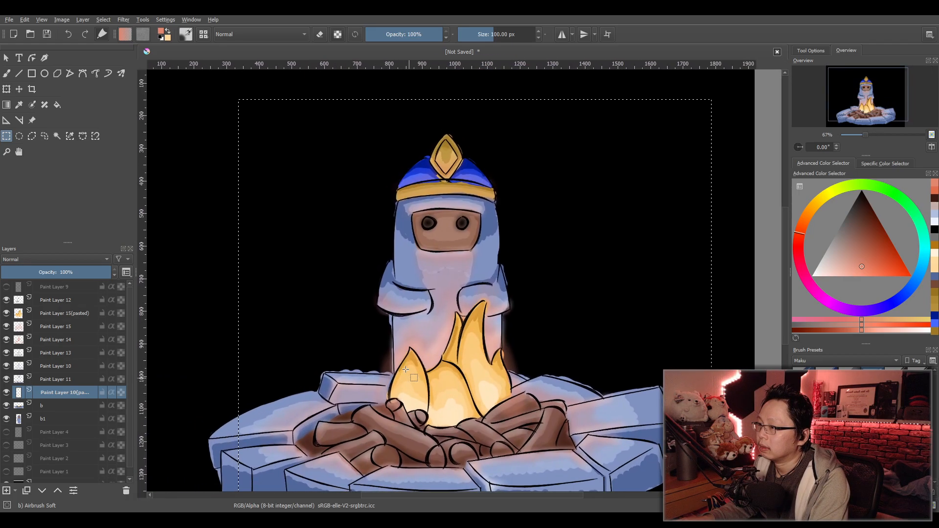
scroll(407, 328, "up", 1)
left_click_drag(410, 327, 373, 401)
scroll(388, 362, "up", 1)
left_click_drag(387, 363, 381, 363)
scroll(382, 363, "down", 2)
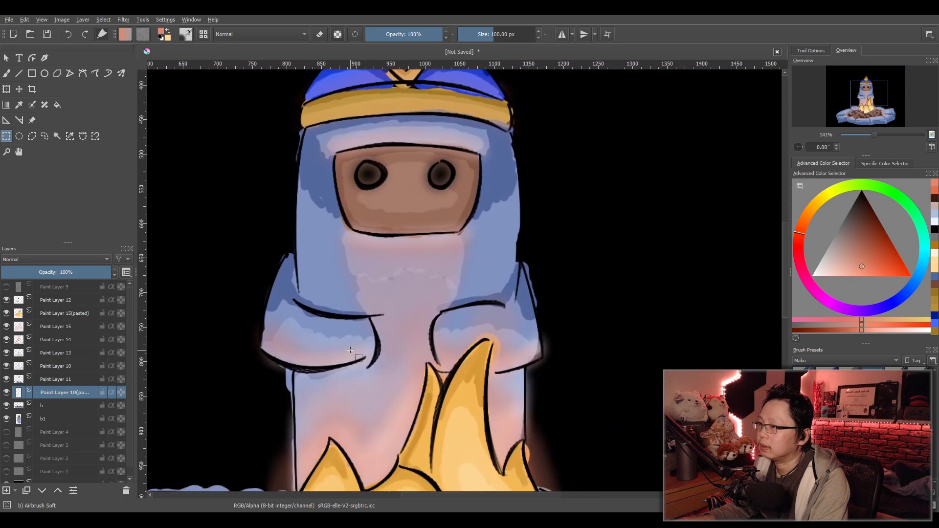
left_click_drag(333, 434, 368, 300)
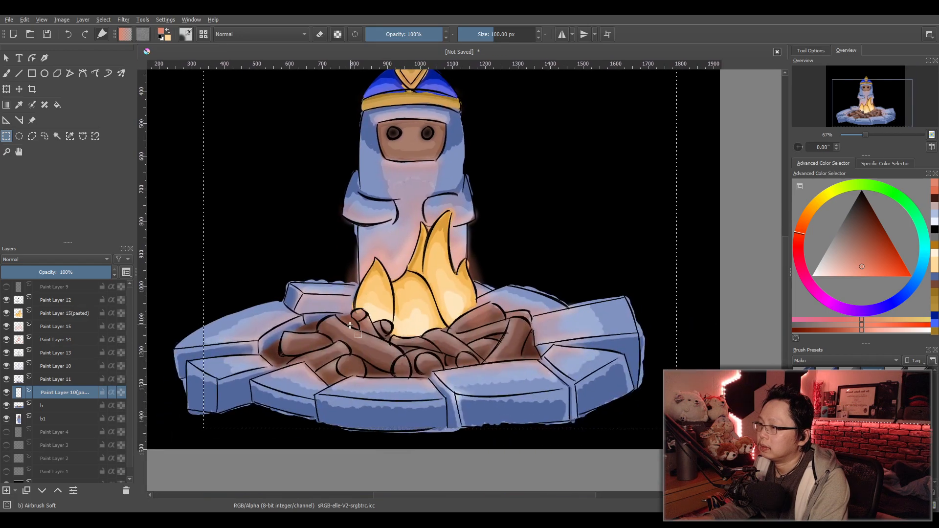
scroll(349, 325, "down", 1)
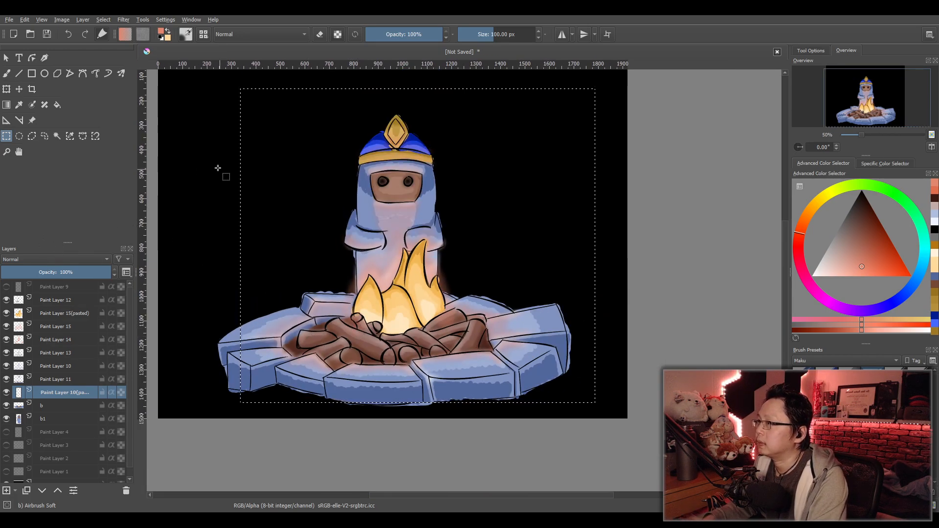
Replace the rectangular selection with one covering the entire canvas.
scroll(210, 171, "down", 1)
left_click_drag(185, 131, 502, 376)
left_click_drag(329, 312, 415, 361)
scroll(411, 329, "up", 2)
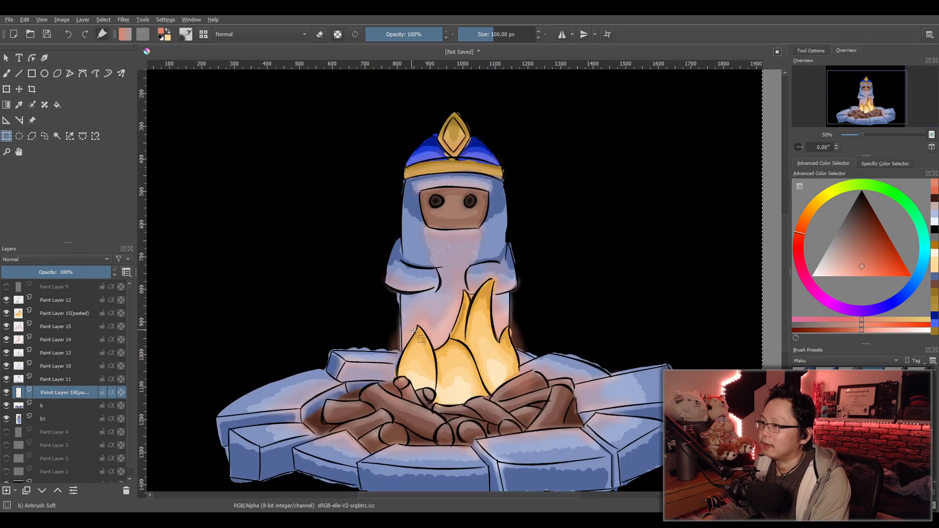
scroll(412, 329, "up", 1)
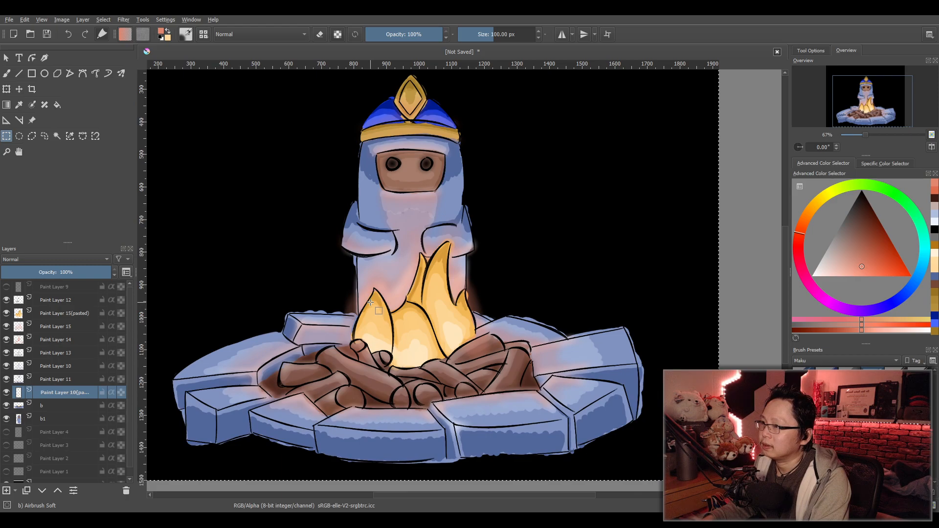
Compare the picture with and without Paint Layer 9, leaving that layer hidden.
left_click(6, 287)
left_click(6, 287)
left_click(6, 288)
left_click(6, 287)
left_click(6, 287)
left_click(6, 288)
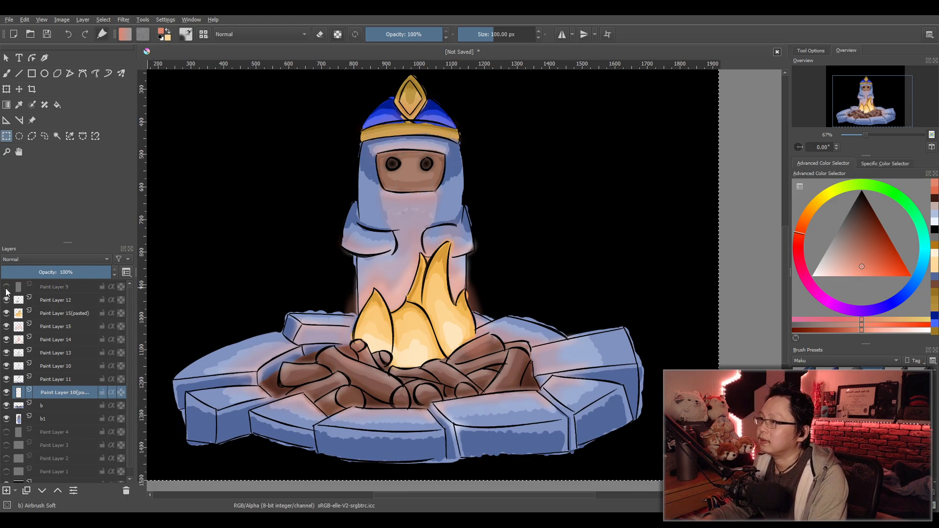
Switch to the freehand brush with the Eraser Circle preset and make Paint Layer 12 active.
left_click(6, 75)
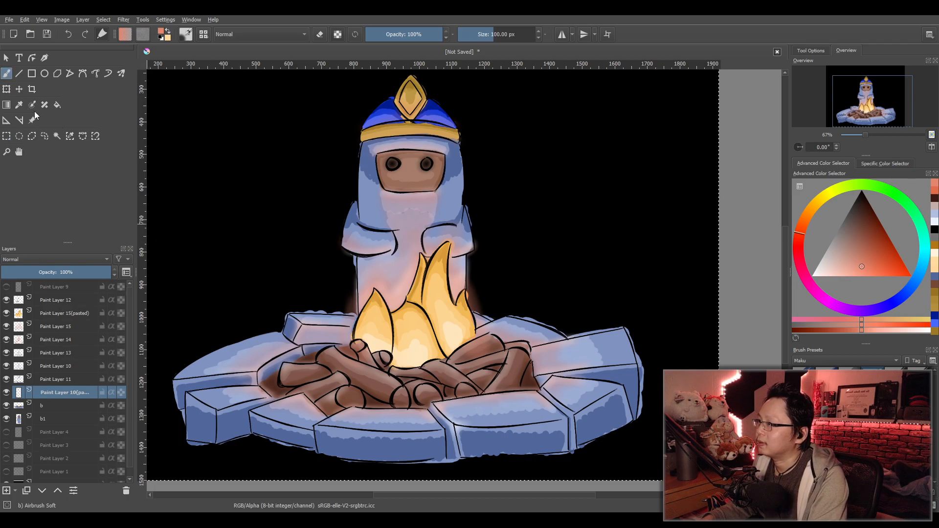
key("e")
scroll(578, 409, "up", 4)
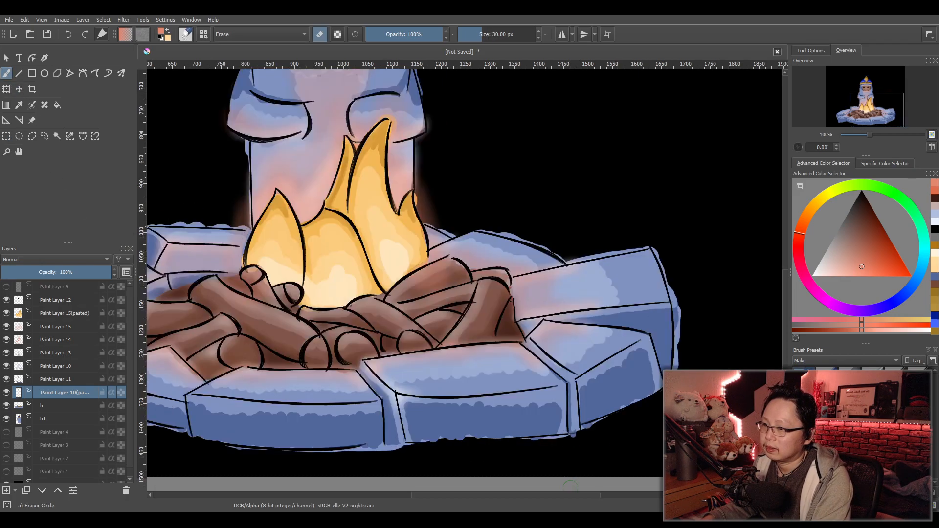
left_click(60, 300)
scroll(413, 313, "down", 3)
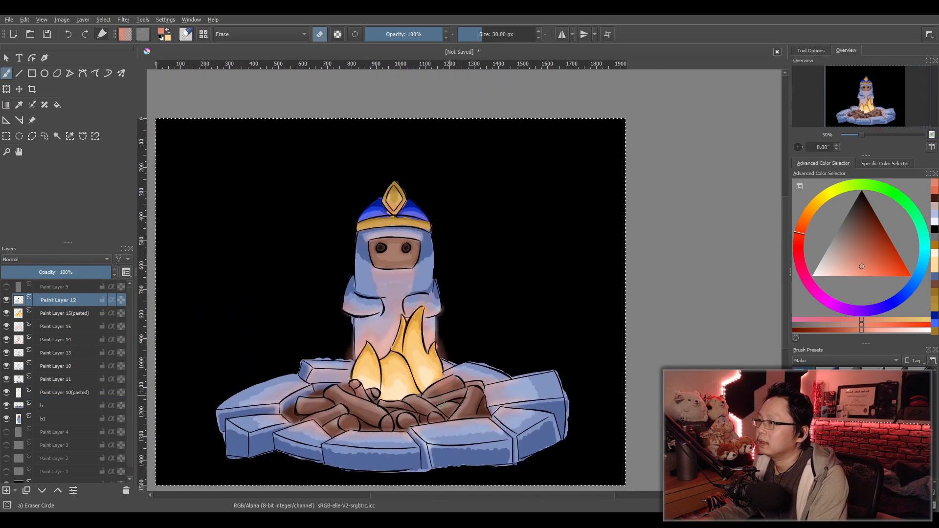
Show the crowned figure sketch on Paint Layer 9, compare Paint Layer 12 on and off, and make Paint Layer 9 active.
left_click(6, 287)
left_click(5, 300)
left_click(6, 301)
scroll(445, 323, "up", 2)
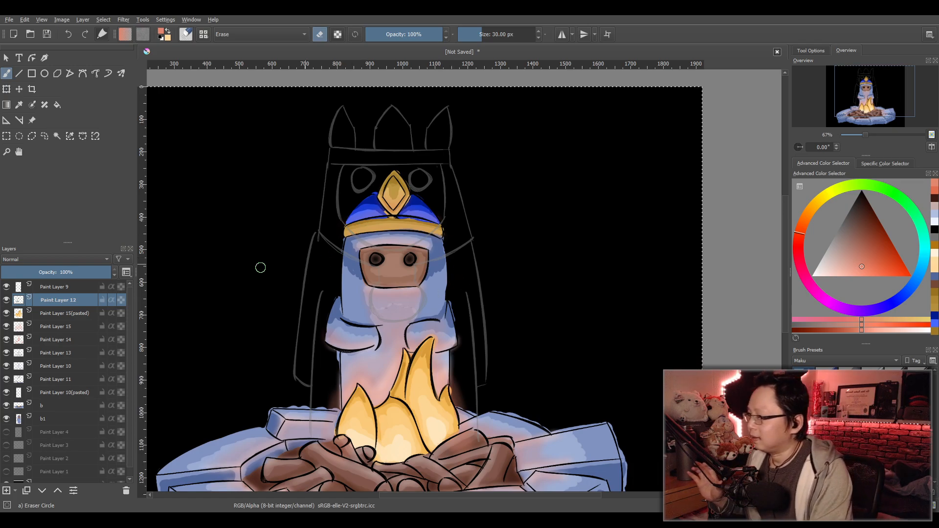
left_click(57, 286)
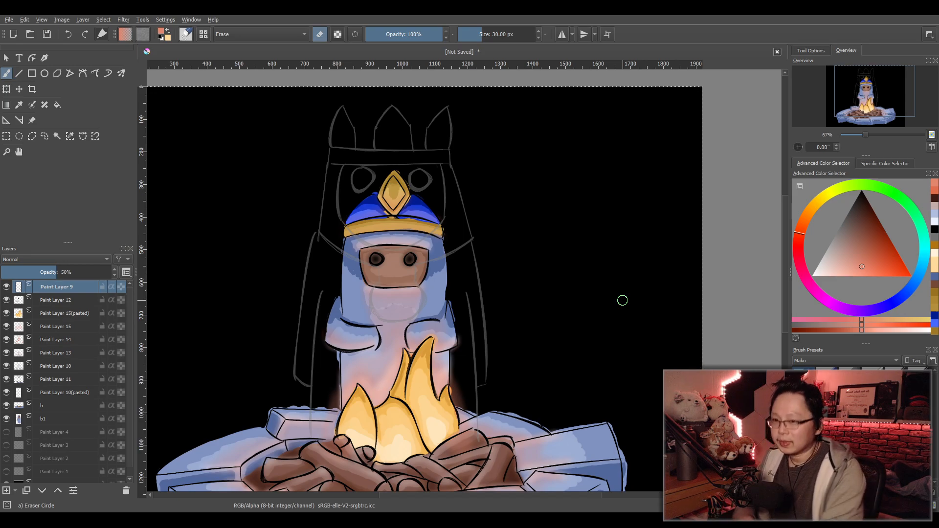
Change the painting colour to a bright light blue and add a new paint layer above Paint Layer 9.
left_click(907, 295)
mouse_move(907, 295)
left_mouse_down()
mouse_move(923, 288)
mouse_move(903, 301)
mouse_move(920, 288)
mouse_move(903, 301)
mouse_move(883, 276)
mouse_move(931, 278)
mouse_move(933, 269)
left_mouse_up()
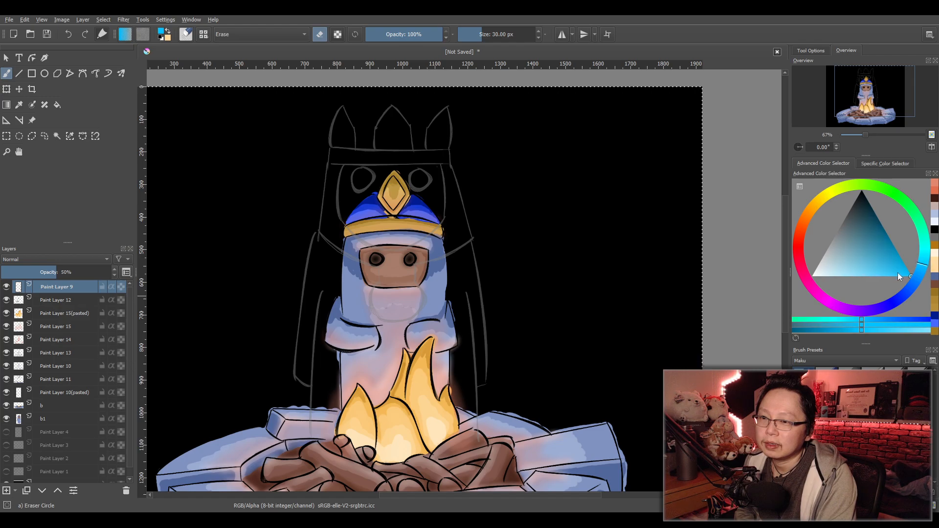
left_click(865, 277)
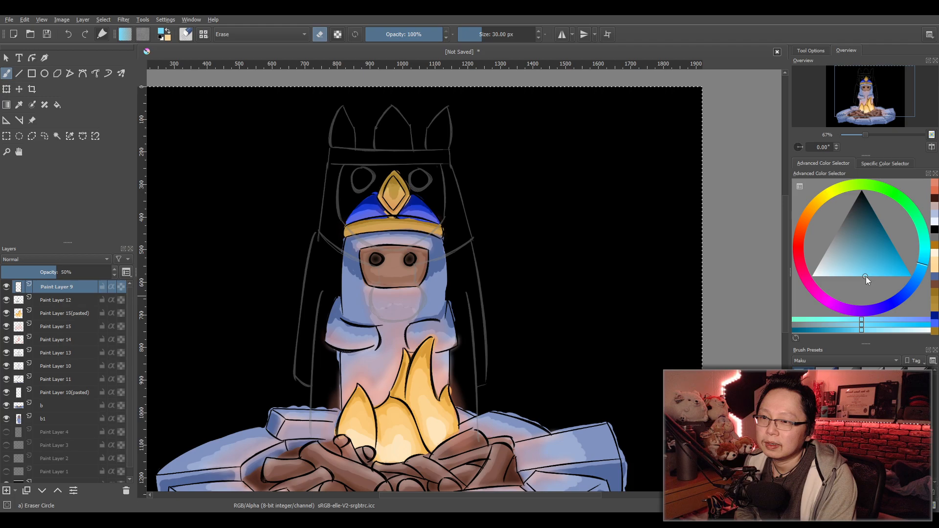
left_click_drag(866, 277, 891, 283)
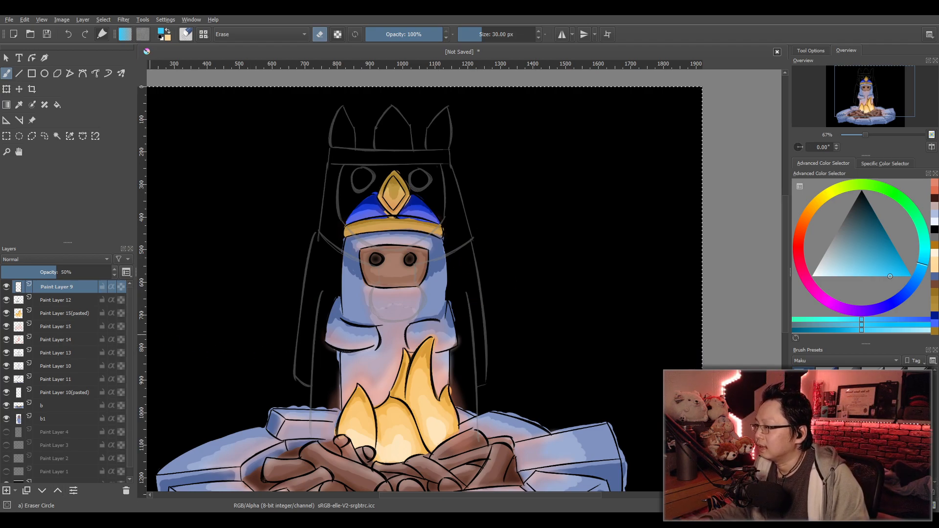
key("Insert")
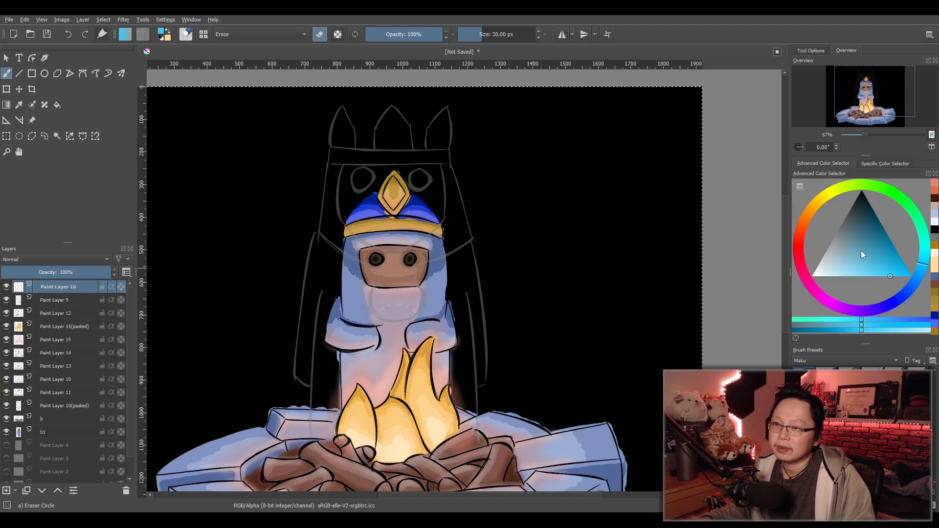
Choose black as the colour and set the Basic-1 brush to 20 px.
left_click(862, 192)
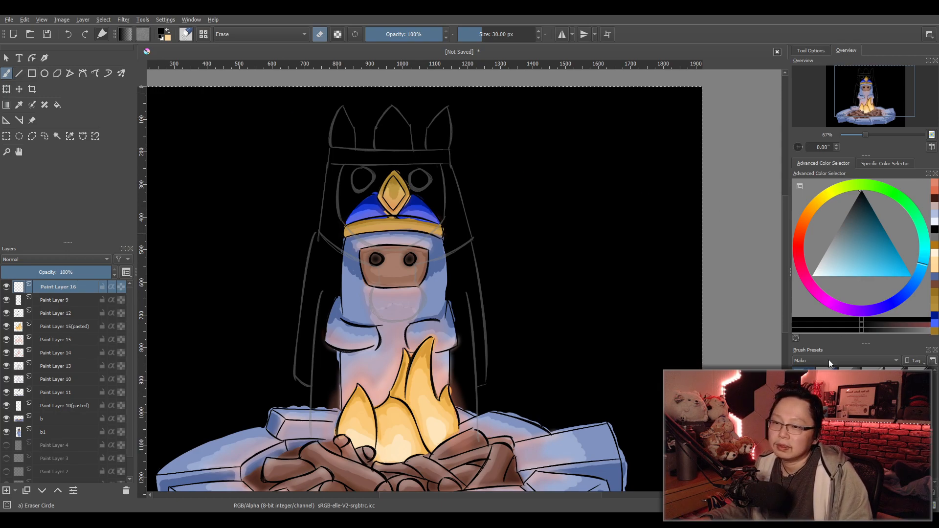
key("e")
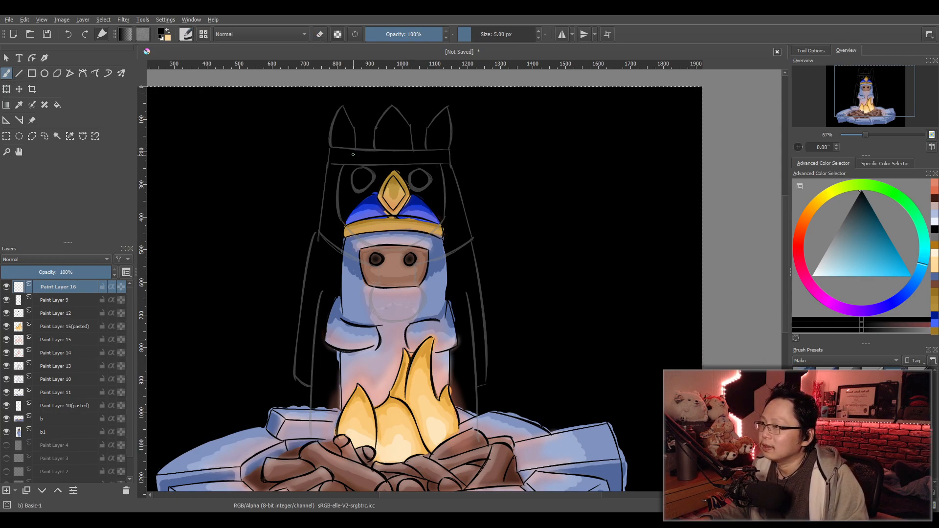
right_click(510, 37)
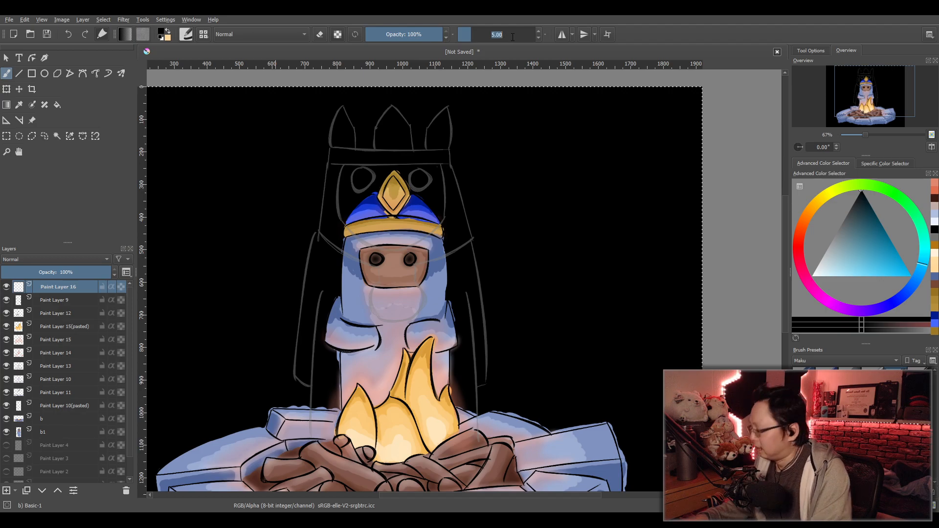
type("20")
key("Return")
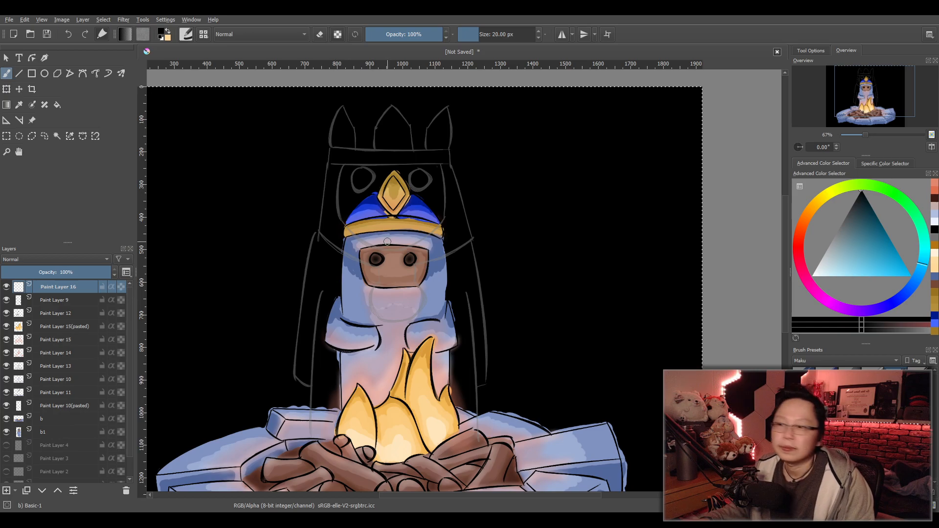
Pick light blue and switch to the Sketching-3 Leaky brush at 2 px for tracing the crown.
mouse_move(879, 266)
left_mouse_down()
mouse_move(887, 277)
mouse_move(863, 277)
left_mouse_up()
key("slash")
scroll(397, 160, "up", 2)
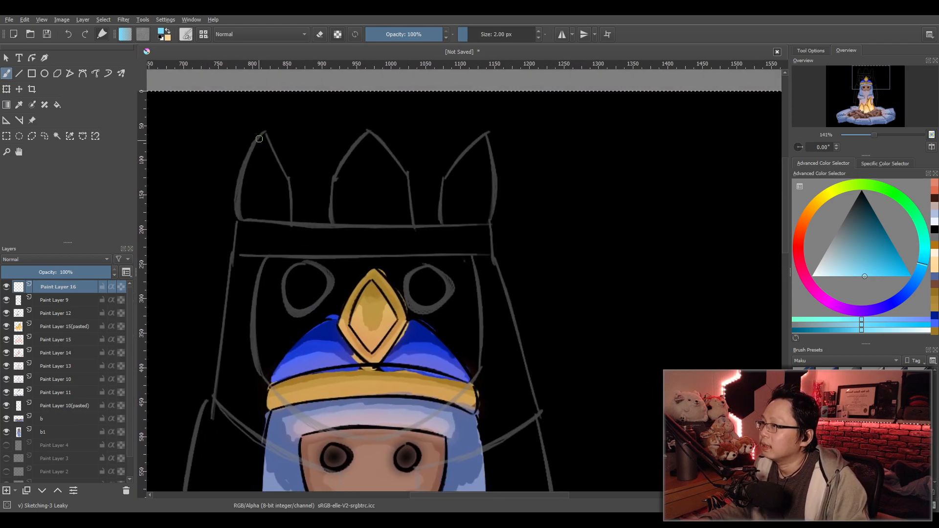
left_click_drag(262, 132, 244, 225)
key("ctrl+z")
left_click_drag(262, 131, 244, 226)
key("ctrl+z")
key("ctrl+shift+z")
key("ctrl+z")
key("ctrl+shift+z")
key("ctrl+z")
key("ctrl+shift+z")
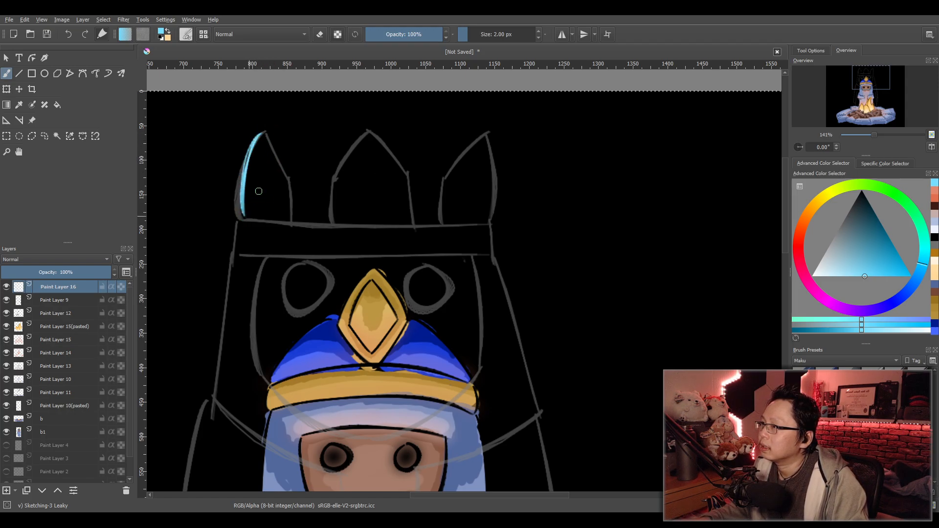
key("ctrl+z")
Trace both edges of the crown's left spike in light blue on Paint Layer 16.
left_click_drag(263, 131, 238, 214)
left_click_drag(264, 132, 298, 184)
key("ctrl+z")
mouse_move(264, 133)
left_mouse_down()
mouse_move(290, 177)
mouse_move(291, 219)
left_mouse_up()
Trace the crown's centre and right spikes over the grey sketch in light blue.
left_click_drag(334, 174, 332, 221)
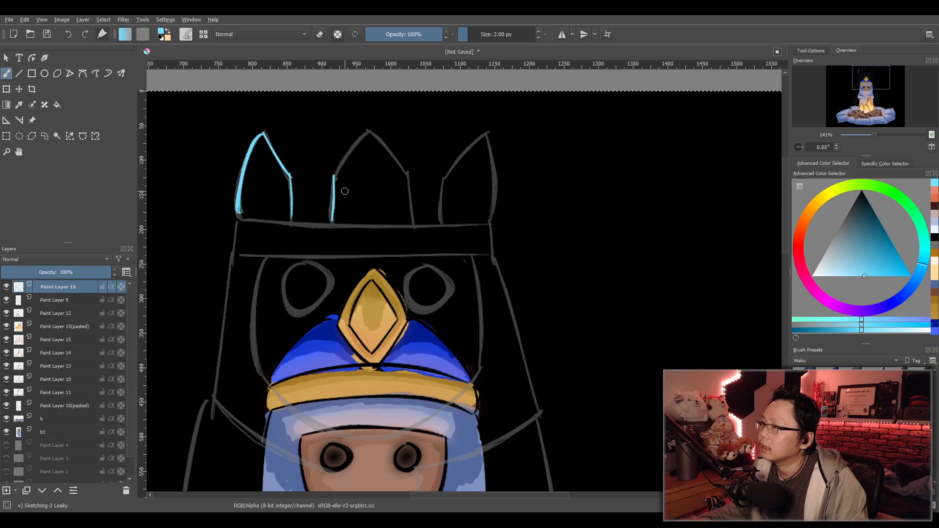
key("ctrl+z")
mouse_move(334, 175)
left_mouse_down()
mouse_move(368, 131)
mouse_move(409, 169)
mouse_move(415, 225)
left_mouse_up()
key("ctrl+z")
mouse_move(409, 172)
left_mouse_down()
mouse_move(415, 226)
mouse_move(489, 132)
left_mouse_up()
key("ctrl+z")
left_click_drag(444, 179, 489, 132)
key("ctrl+z")
mouse_move(443, 179)
left_mouse_down()
mouse_move(487, 133)
mouse_move(492, 230)
left_mouse_up()
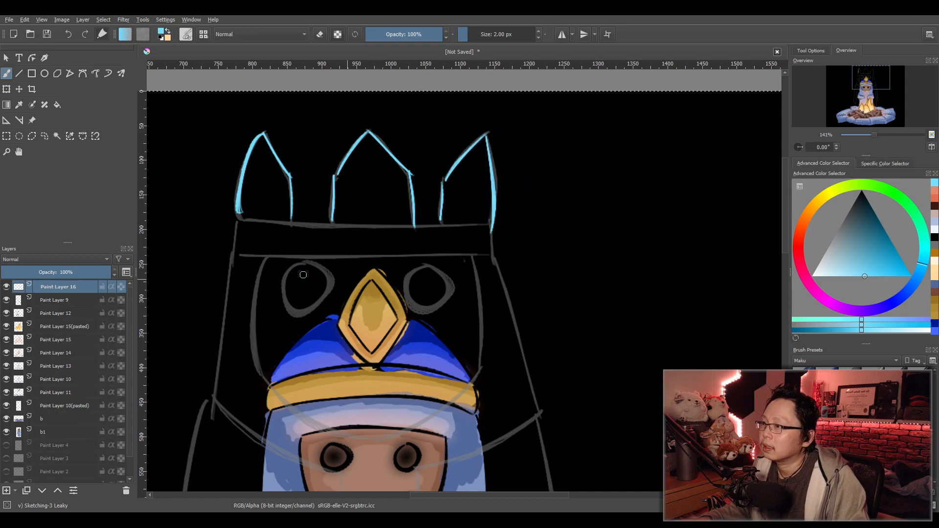
Trace the crown's band in light blue, covering its upper edge, left end and lower edge.
left_click_drag(232, 220, 491, 224)
key("ctrl+z")
left_click_drag(242, 213, 493, 225)
key("ctrl+z")
left_click_drag(241, 219, 492, 224)
key("ctrl+z")
left_click_drag(238, 214, 493, 224)
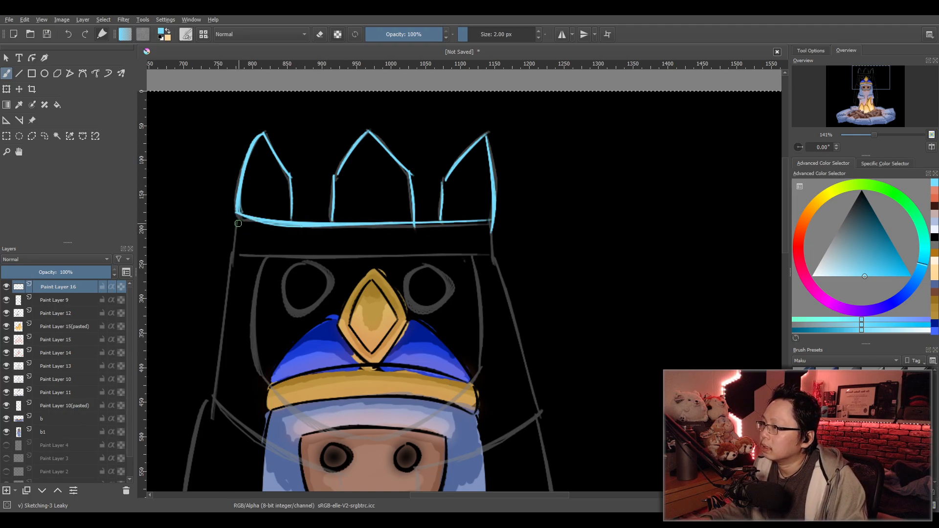
mouse_move(238, 215)
left_mouse_down()
mouse_move(262, 266)
mouse_move(242, 254)
mouse_move(298, 263)
mouse_move(489, 254)
left_mouse_up()
Trace the hood's right outer edge and the face opening's two sides and lower curve below the crown.
left_click_drag(486, 217, 541, 429)
key("ctrl+z")
left_click_drag(495, 252, 541, 409)
left_click_drag(472, 254, 492, 383)
key("ctrl+z")
key("ctrl+z")
left_click_drag(472, 254, 491, 374)
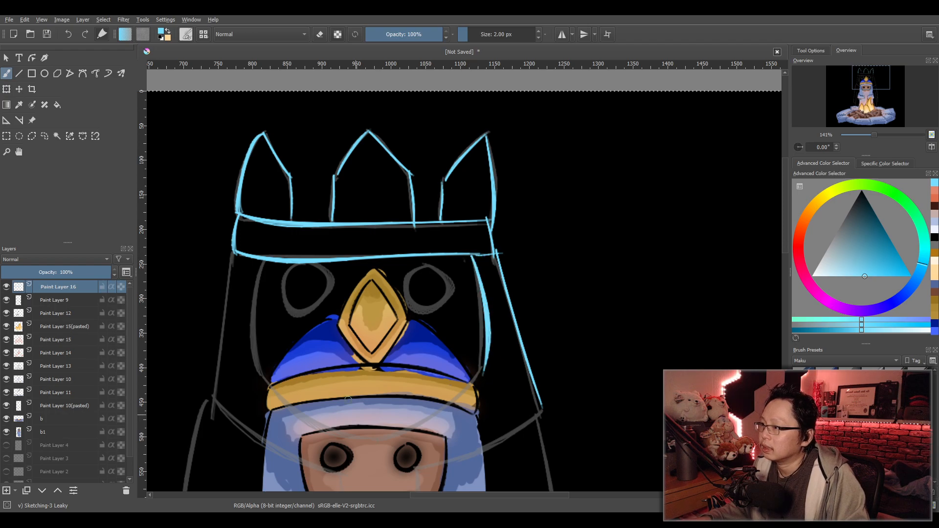
mouse_move(261, 381)
left_mouse_down()
mouse_move(376, 446)
mouse_move(274, 408)
mouse_move(377, 445)
mouse_move(486, 380)
left_mouse_up()
key("ctrl+z")
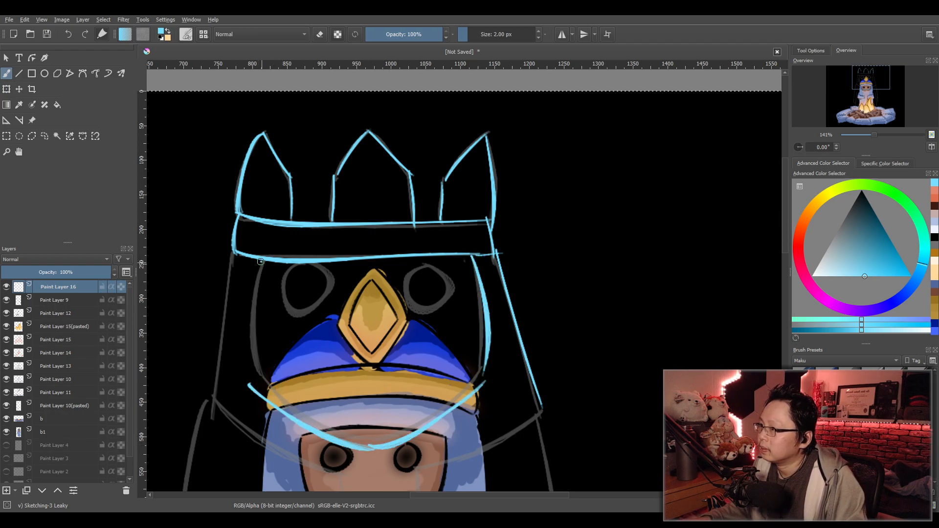
left_click_drag(261, 262, 247, 387)
Outline the crowned figure's two round eyes in light blue below the crown band.
left_click_drag(289, 268, 309, 318)
key("ctrl+z")
left_click_drag(286, 268, 313, 321)
mouse_move(321, 264)
left_mouse_down()
mouse_move(337, 296)
mouse_move(305, 321)
left_mouse_up()
key("ctrl+z")
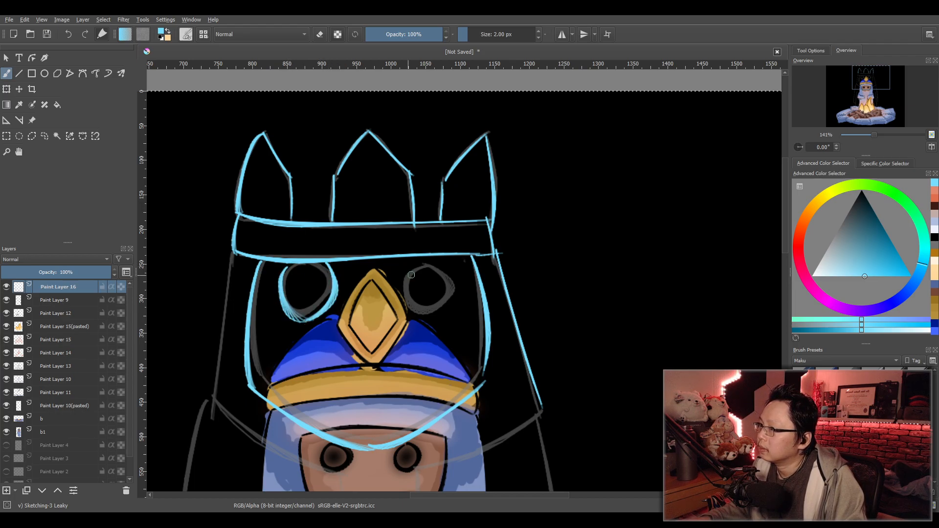
mouse_move(409, 262)
left_mouse_down()
mouse_move(428, 321)
mouse_move(396, 291)
mouse_move(436, 316)
left_mouse_up()
key("ctrl+z")
mouse_move(441, 259)
left_mouse_down()
mouse_move(431, 330)
mouse_move(427, 319)
left_mouse_up()
key("ctrl+z")
Trace the hood's left outer edge and its lower left hem down to the small figure's face.
scroll(492, 290, "down", 1)
mouse_move(457, 353)
left_mouse_down()
mouse_move(470, 297)
mouse_move(502, 292)
left_mouse_up()
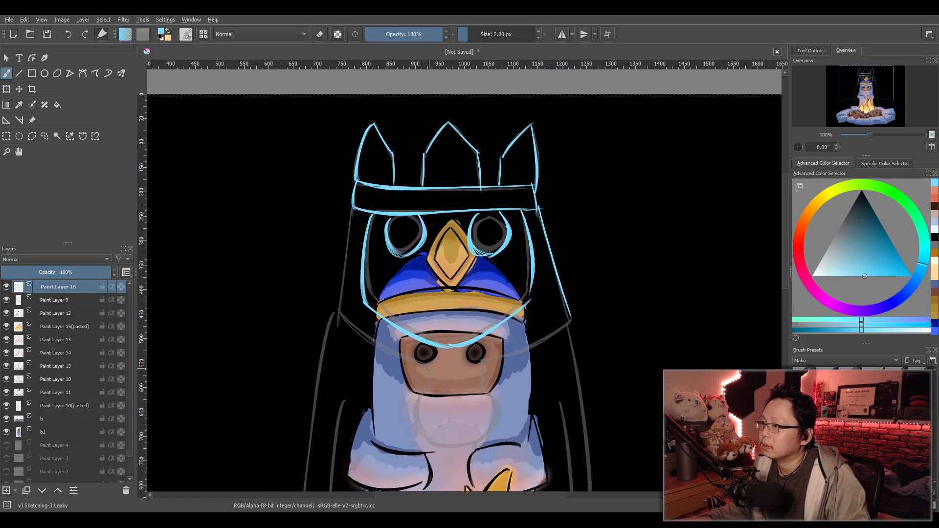
mouse_move(352, 207)
left_mouse_down()
mouse_move(334, 316)
mouse_move(422, 362)
left_mouse_up()
key("ctrl+z")
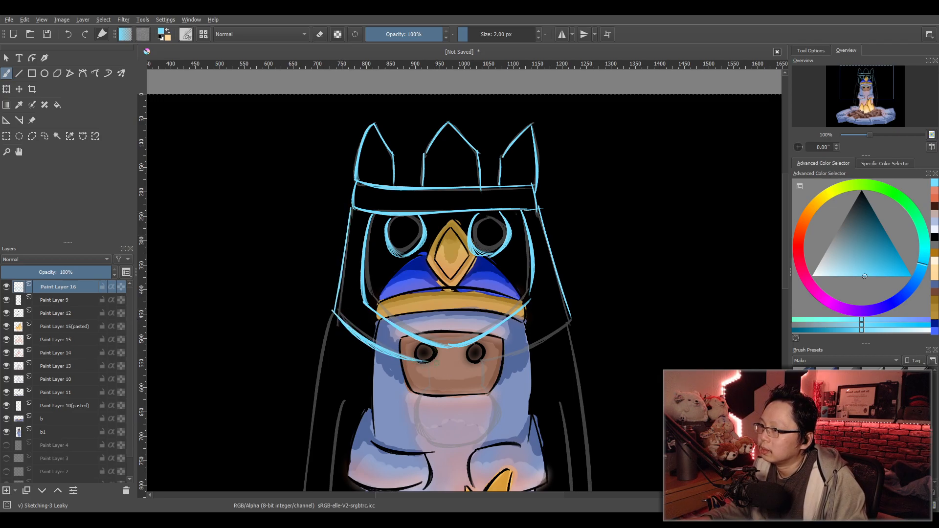
Trace both curved sides of the rounded shape hanging below the hood's centre.
mouse_move(424, 394)
left_mouse_down()
mouse_move(416, 437)
mouse_move(445, 458)
left_mouse_up()
key("ctrl+z")
left_click_drag(485, 391, 468, 453)
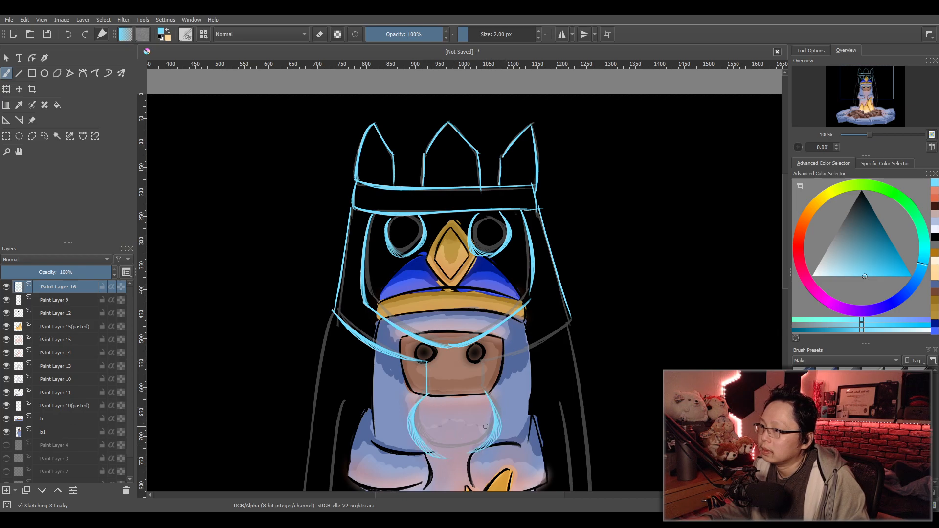
Trace the hood's lower right hem and the robe's outer line below its right corner.
mouse_move(484, 361)
left_mouse_down()
mouse_move(484, 395)
mouse_move(575, 323)
left_mouse_up()
key("ctrl+z")
left_click_drag(485, 361, 573, 323)
key("ctrl+z")
left_click_drag(484, 363, 579, 319)
key("ctrl+z")
mouse_move(483, 364)
left_mouse_down()
mouse_move(570, 324)
mouse_move(585, 461)
left_mouse_up()
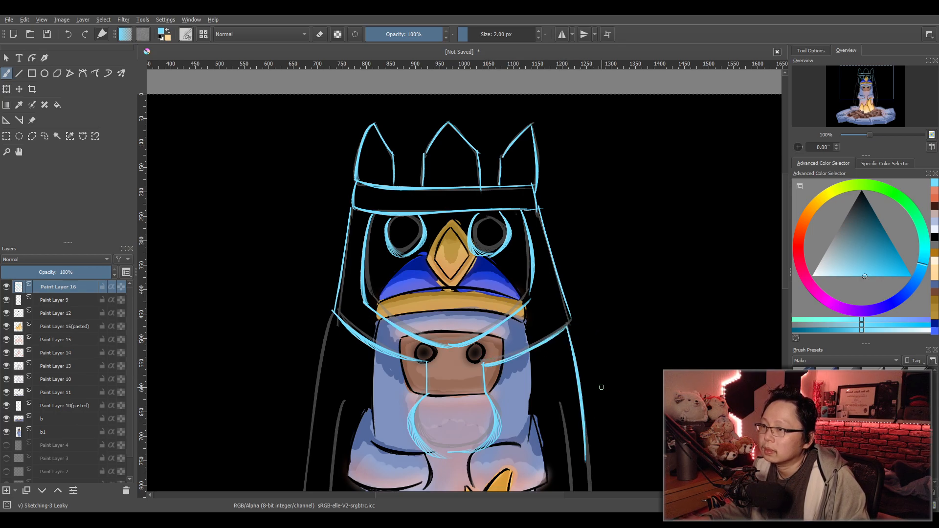
Trace the outer and inner lines of the robe's right and left sleeves down toward the campfire stones.
scroll(601, 393, "down", 1)
left_click_drag(604, 420, 587, 257)
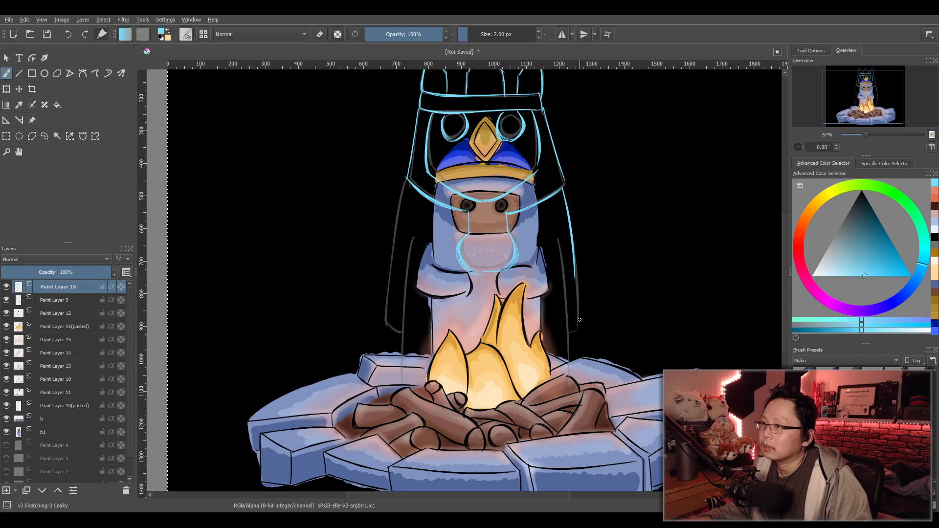
key("ctrl+z")
left_click_drag(561, 190, 579, 337)
left_click_drag(558, 242, 567, 375)
left_click_drag(416, 242, 398, 360)
key("ctrl+z")
mouse_move(415, 239)
left_mouse_down()
mouse_move(402, 396)
mouse_move(410, 259)
mouse_move(403, 361)
left_mouse_up()
key("ctrl+z")
mouse_move(407, 179)
left_mouse_down()
mouse_move(382, 339)
mouse_move(410, 338)
left_mouse_up()
key("ctrl+z")
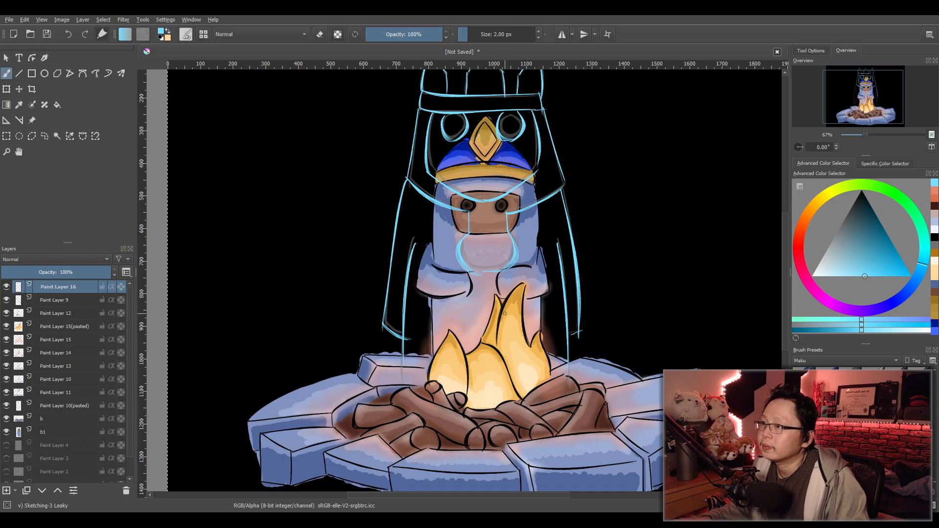
Add short curved dividing strokes along the lower part of the hood's trim, from both sides toward the middle.
scroll(527, 295, "down", 1)
left_click_drag(555, 260, 519, 308)
scroll(519, 308, "up", 1)
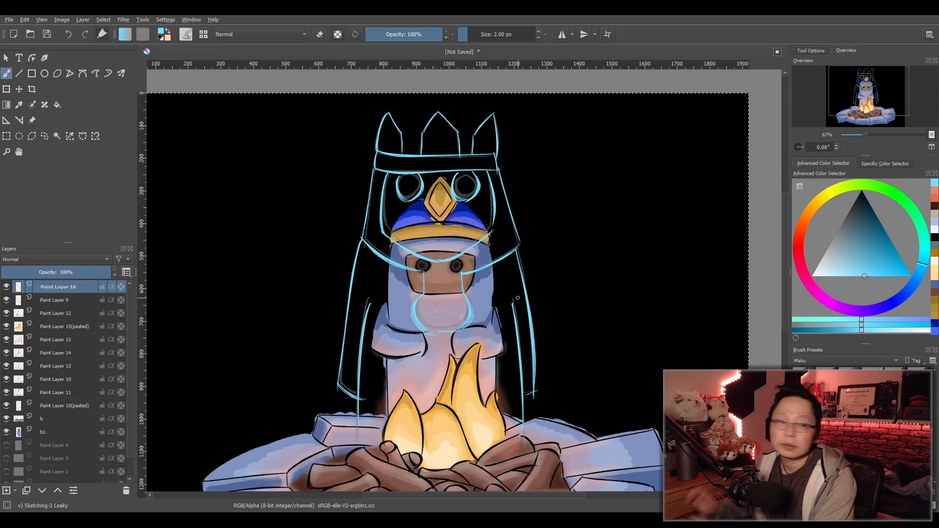
scroll(503, 287, "up", 1)
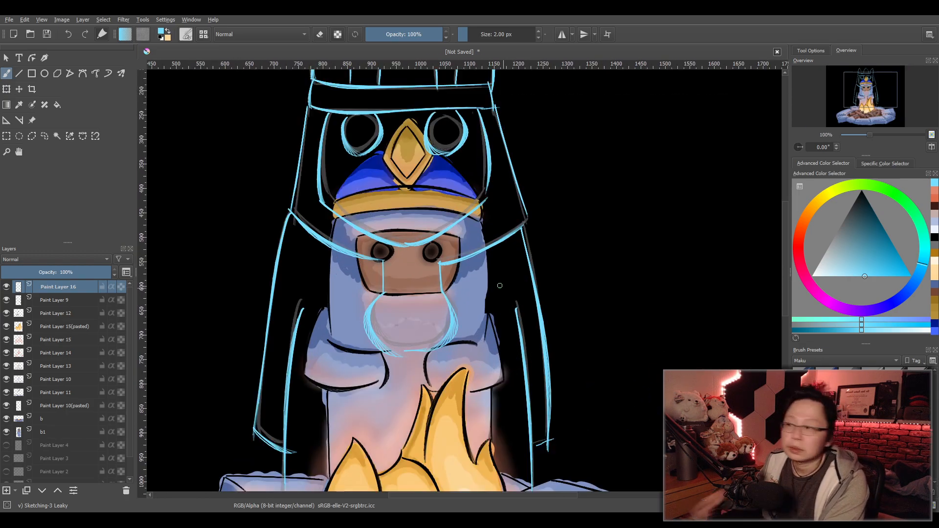
scroll(499, 264, "up", 1)
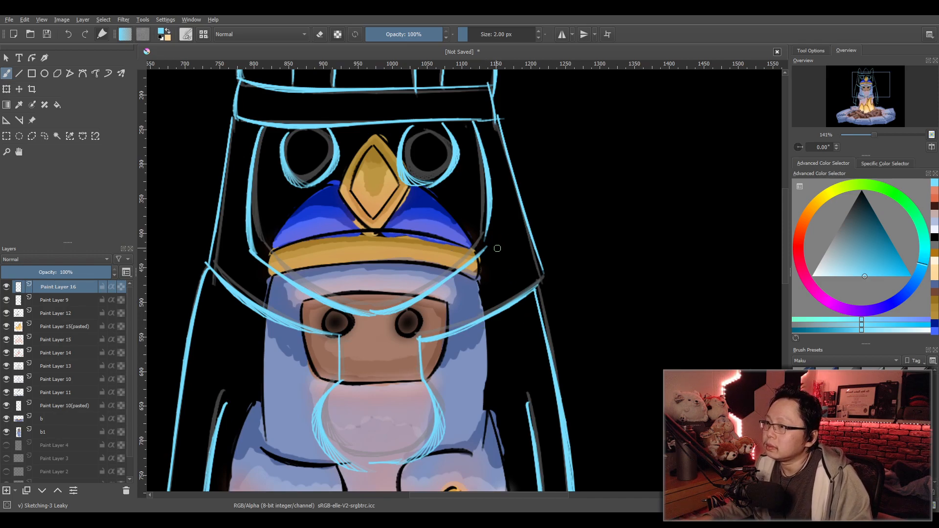
left_click_drag(486, 248, 521, 270)
key("ctrl+z")
left_click_drag(256, 251, 228, 261)
left_click_drag(282, 277, 258, 291)
left_click_drag(327, 304, 312, 317)
left_click_drag(418, 307, 441, 319)
left_click_drag(458, 273, 480, 285)
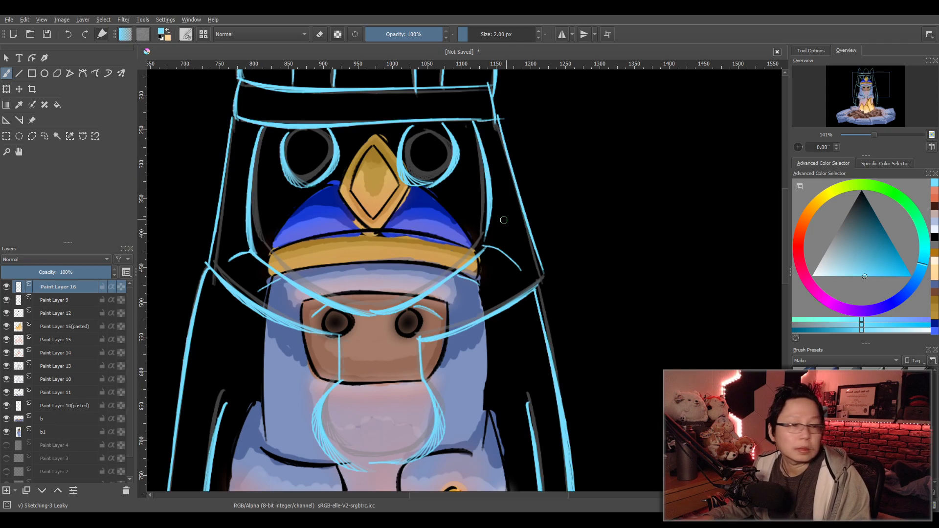
Add short dividing strokes across the upright sides of the hood's trim beside the eyes.
left_click_drag(490, 207, 519, 208)
left_click_drag(486, 146, 499, 145)
left_click_drag(252, 147, 237, 147)
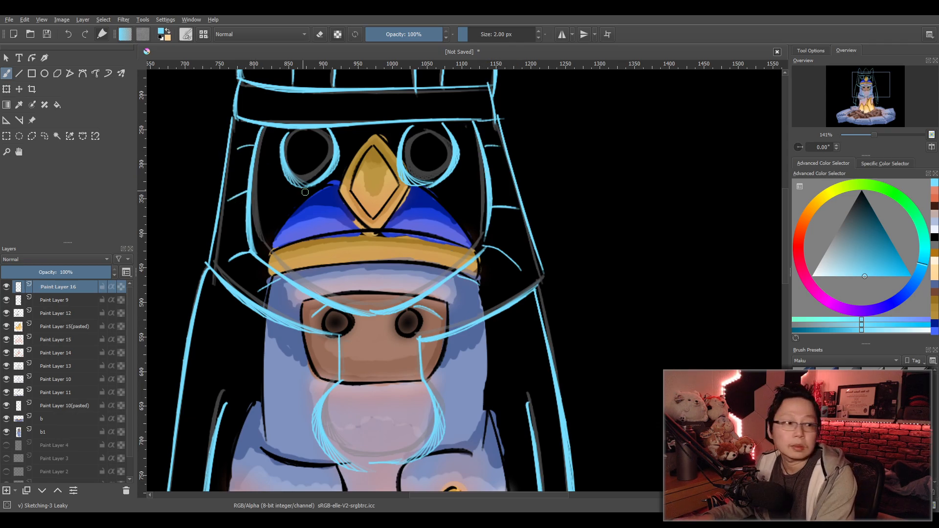
Draw a vertical centre line down the robe from below the rounded shape into the flames.
left_click_drag(393, 358, 372, 210)
scroll(335, 306, "down", 1)
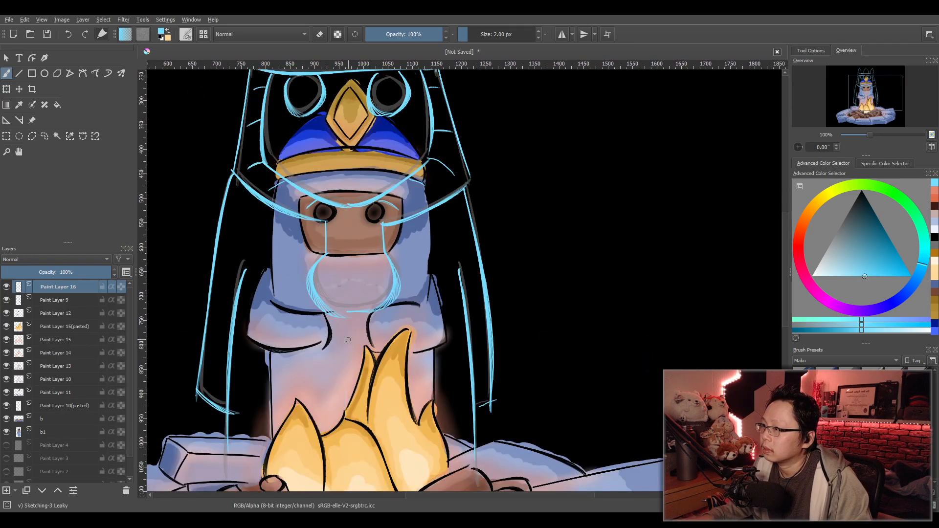
left_click_drag(348, 336, 346, 467)
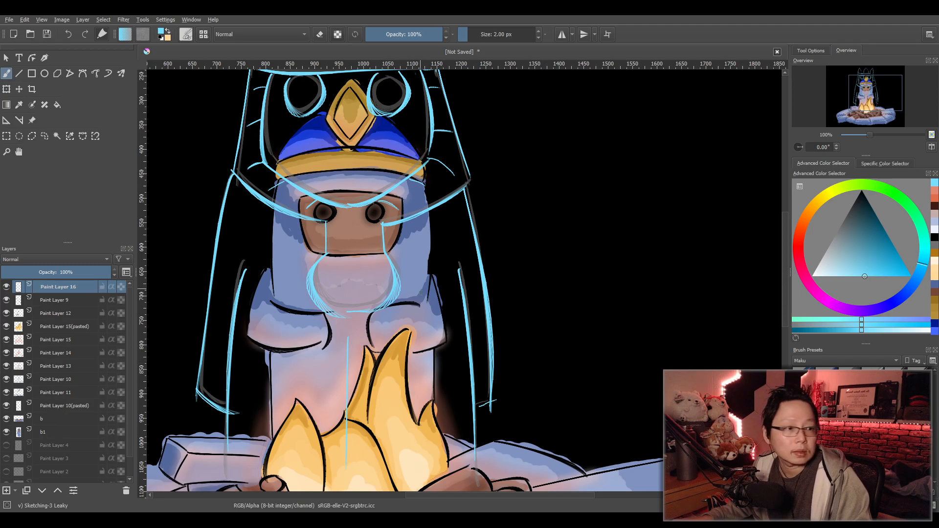
Draw the light blue lines running down from the hood's hem on the right and left sides of the body.
mouse_move(425, 235)
left_mouse_down()
mouse_move(440, 340)
mouse_move(467, 326)
left_mouse_up()
key("ctrl+z")
left_click_drag(421, 217, 441, 341)
left_click_drag(287, 213, 278, 341)
key("ctrl+z")
key("ctrl+z")
mouse_move(286, 218)
left_mouse_down()
mouse_move(261, 371)
mouse_move(268, 311)
mouse_move(270, 351)
left_mouse_up()
key("minus")
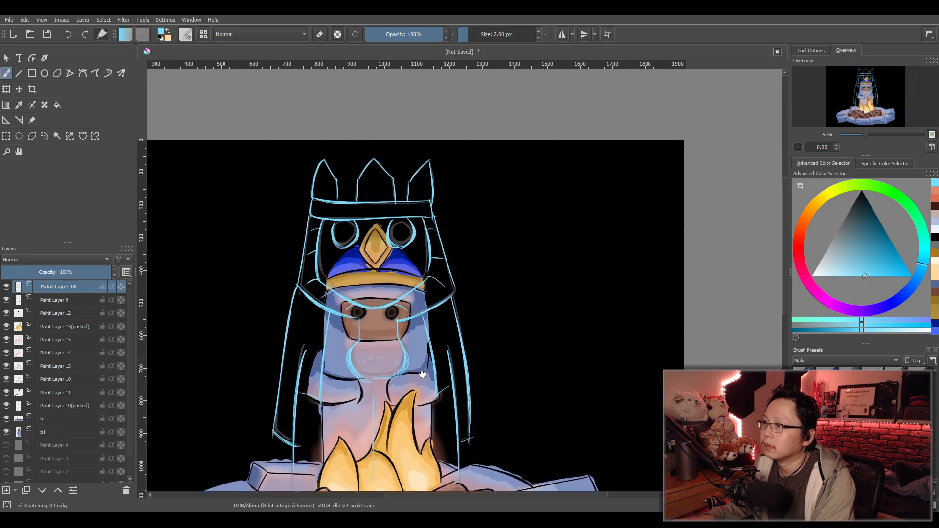
Add short light blue strokes around the rounded shape and small fold lines below the hood's hem on both sides.
key("plus")
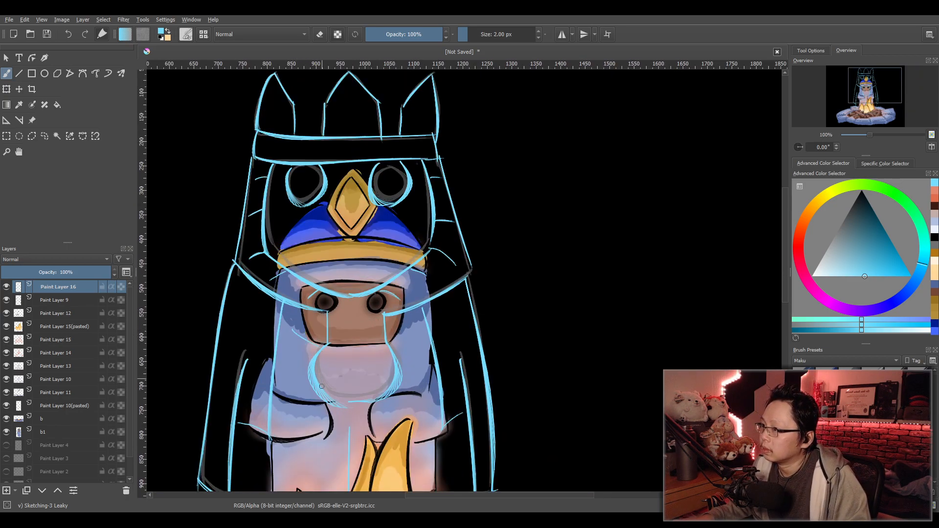
left_click_drag(326, 402, 298, 426)
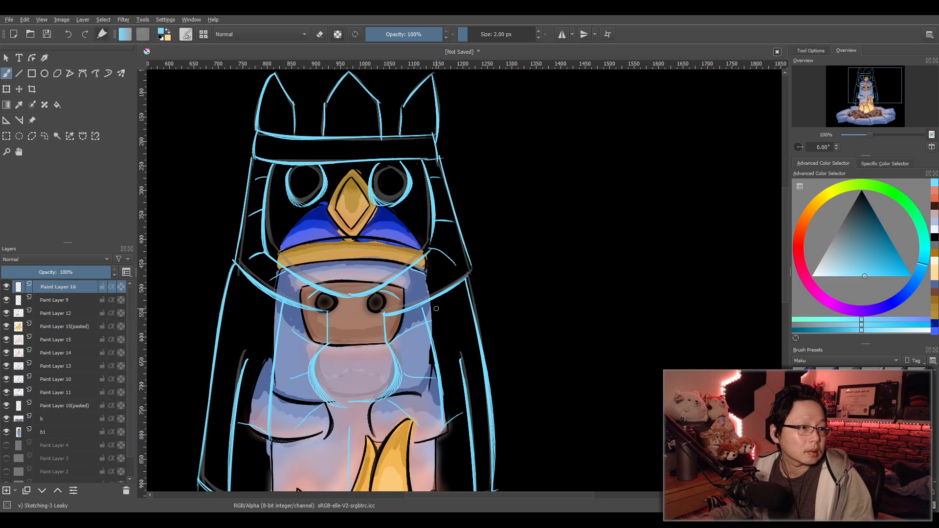
left_click_drag(451, 293, 460, 324)
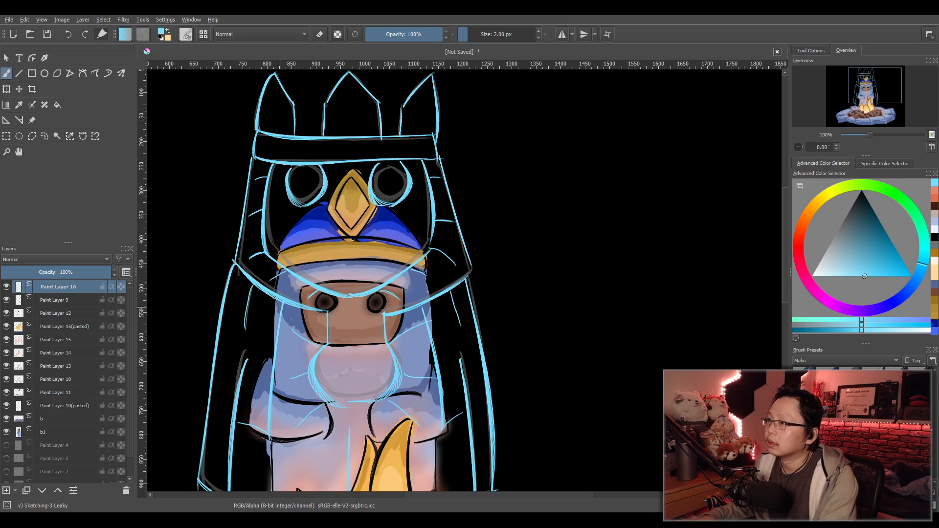
Pick a paler light blue and add a new paint layer directly beneath Paint Layer 16.
scroll(424, 318, "down", 2)
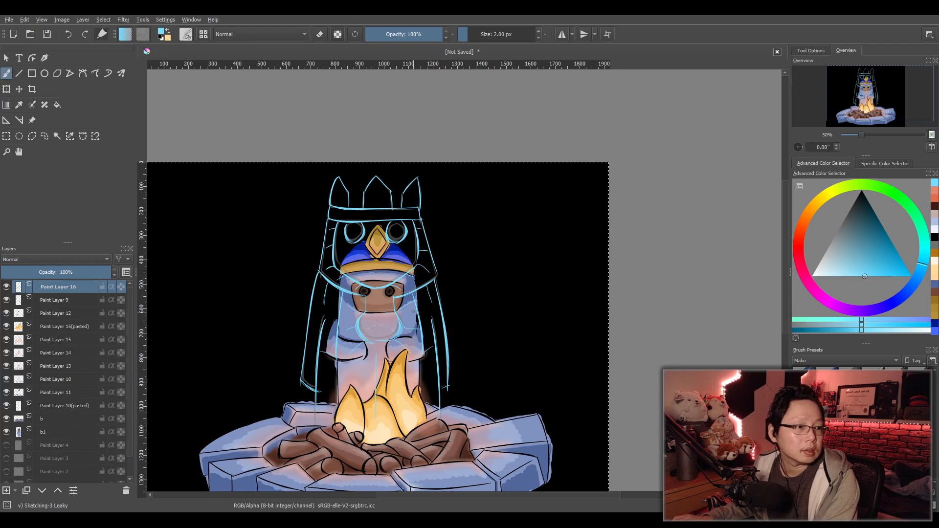
scroll(424, 318, "up", 1)
left_click_drag(405, 281, 422, 350)
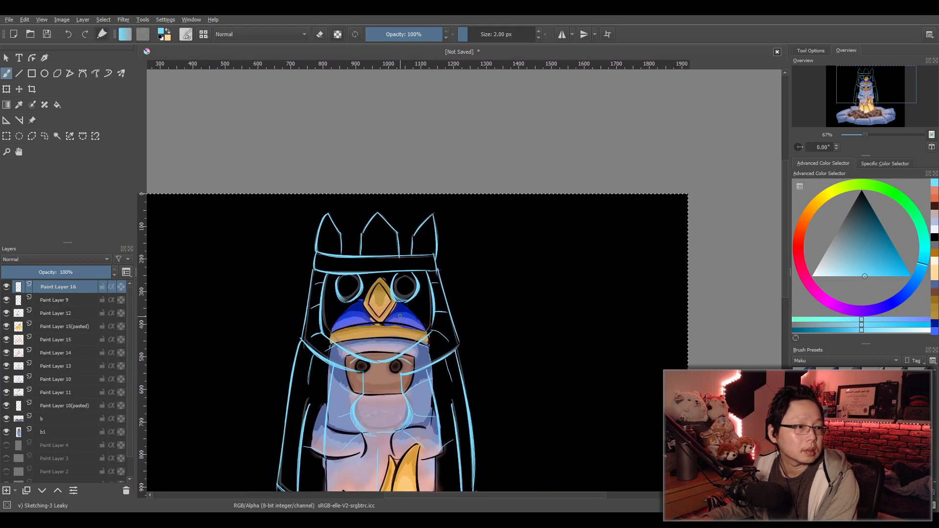
scroll(421, 341, "down", 1)
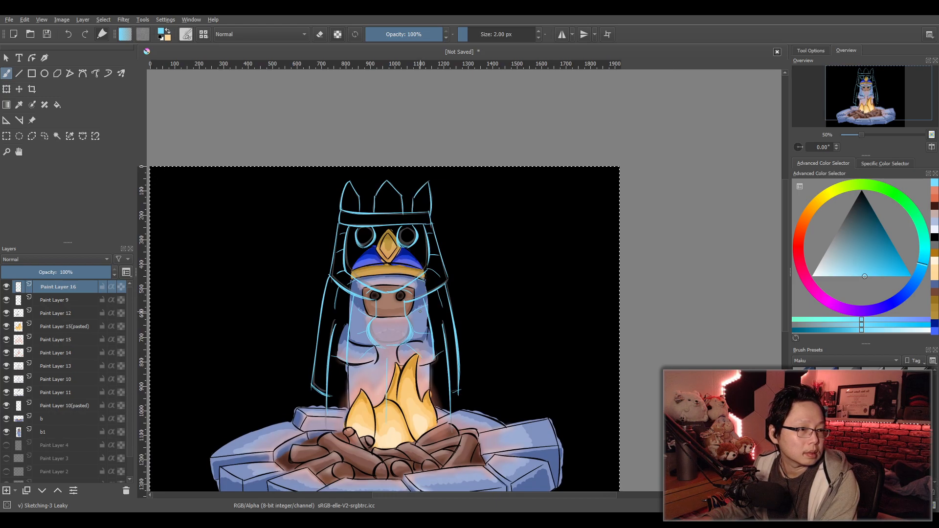
scroll(420, 311, "up", 4)
left_click_drag(344, 244, 342, 243)
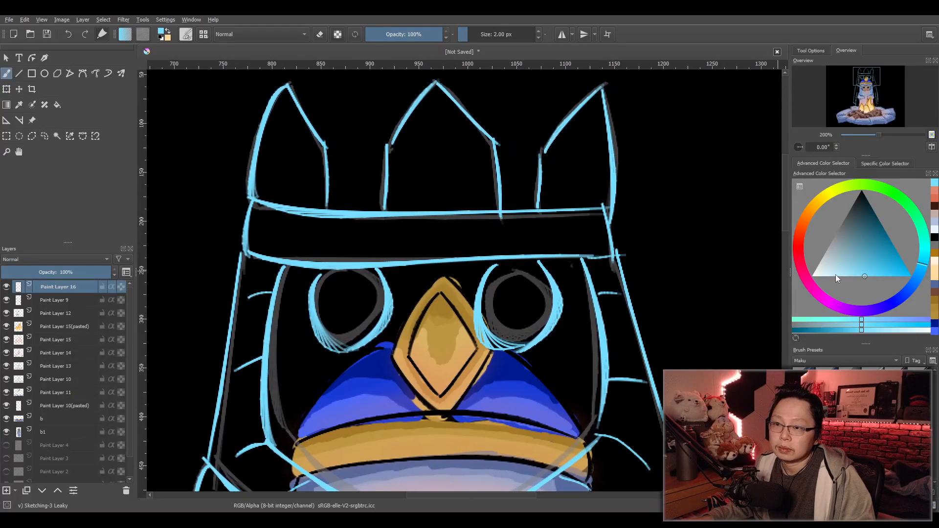
left_click(897, 331)
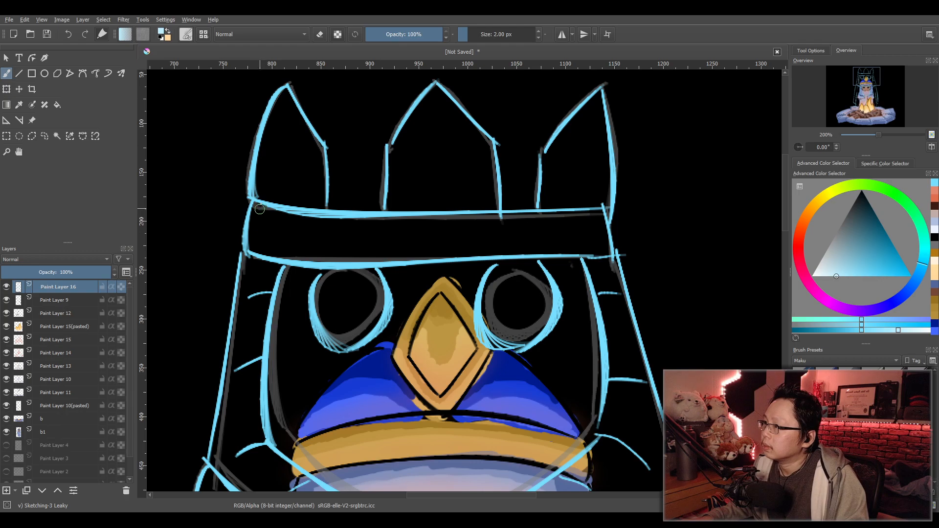
left_click(6, 491)
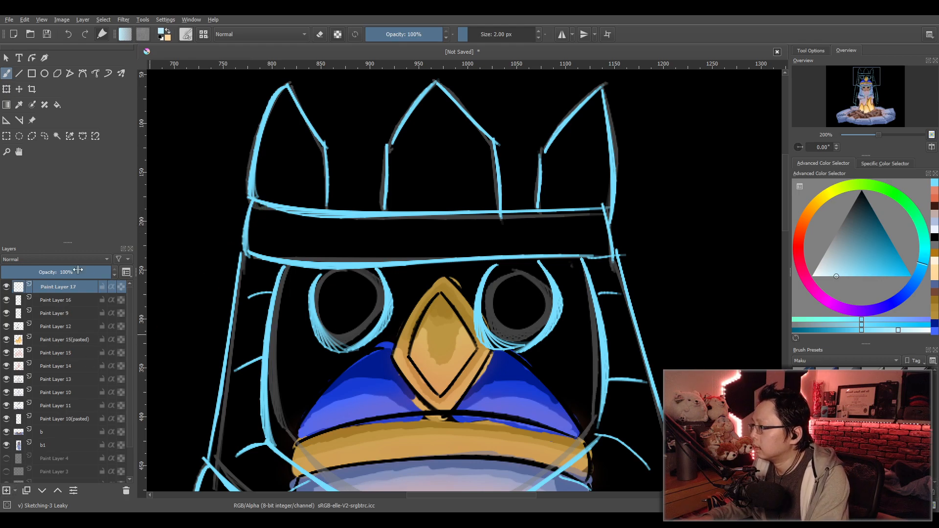
left_click_drag(59, 287, 61, 309)
Switch to the Basic-1 brush and set its size to 10 px.
left_click(896, 379)
scroll(448, 275, "up", 1)
scroll(443, 265, "down", 1)
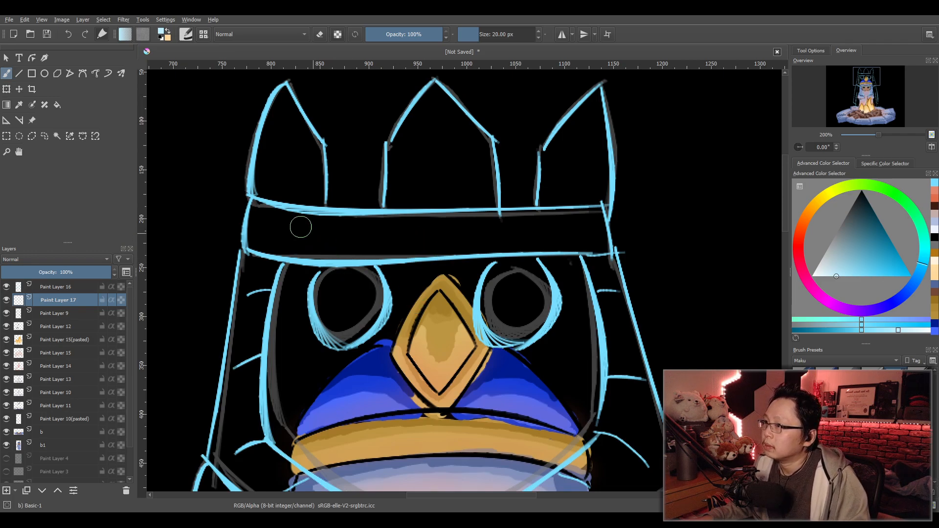
left_click_drag(259, 198, 367, 202)
key("ctrl+z")
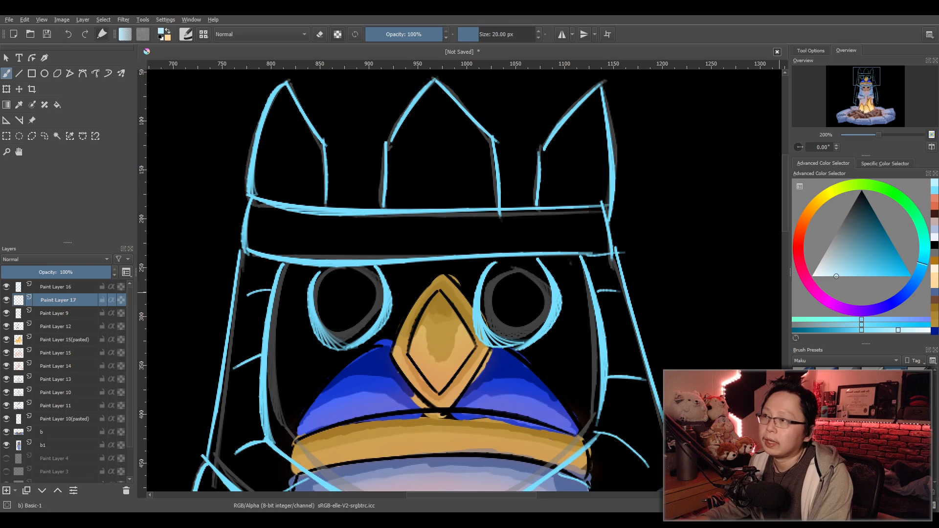
left_click(513, 35)
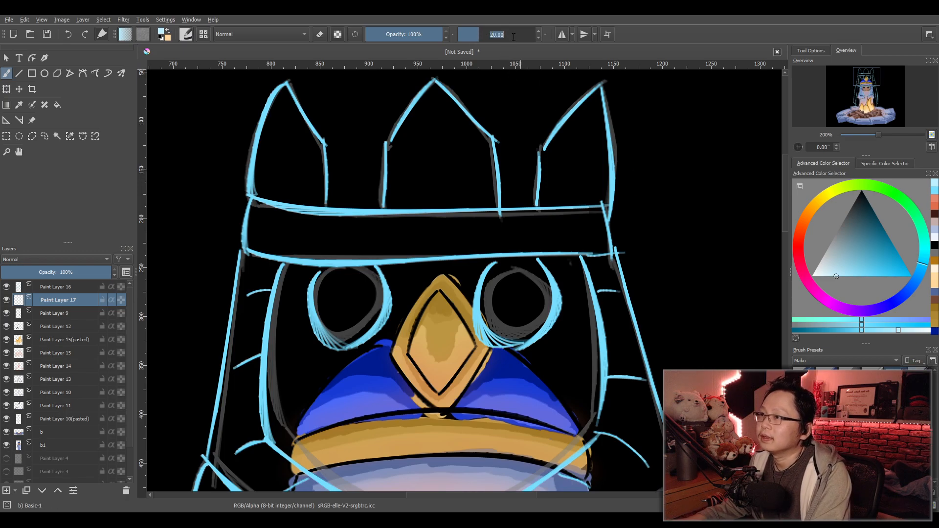
type("10")
key("Return")
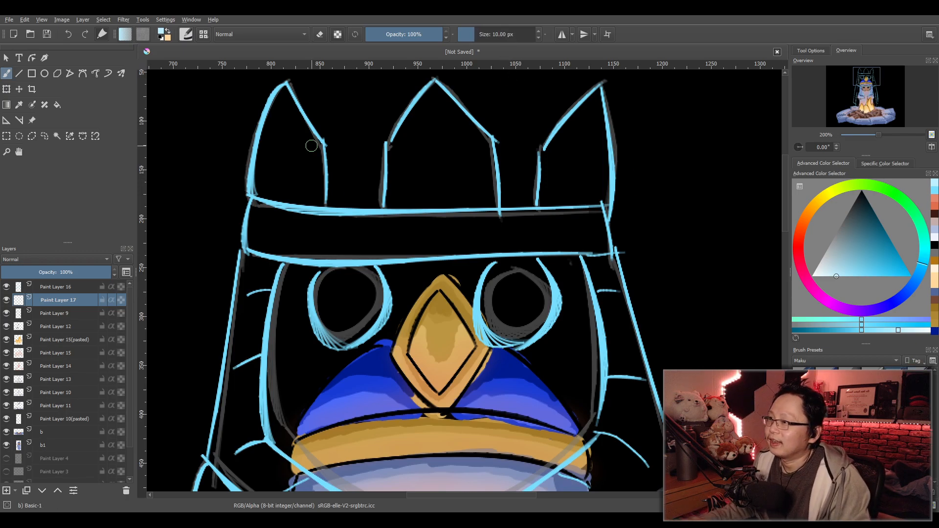
Trace the upper edge of the crown's band with a thick pale blue stroke, redoing it until it follows the line.
left_click_drag(257, 198, 542, 215)
key("ctrl+z")
left_click_drag(259, 198, 605, 207)
key("ctrl+z")
mouse_move(257, 198)
left_mouse_down()
mouse_move(436, 210)
mouse_move(611, 204)
left_mouse_up()
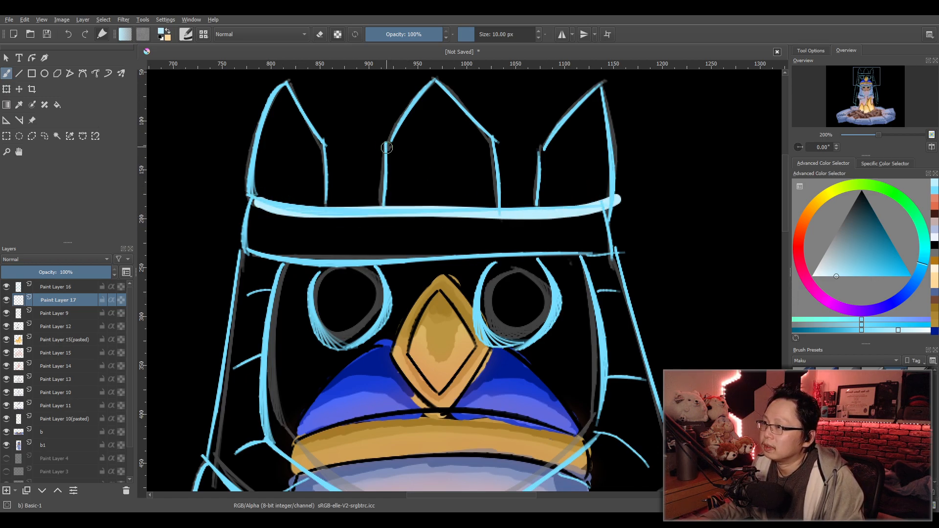
key("ctrl+z")
left_click_drag(246, 199, 595, 205)
key("ctrl+z")
left_click_drag(248, 196, 622, 211)
key("ctrl+z")
mouse_move(249, 196)
left_mouse_down()
mouse_move(579, 207)
mouse_move(290, 205)
mouse_move(593, 209)
left_mouse_up()
key("ctrl+z")
Trace both sides of the crown's middle point in thick pale blue.
left_click_drag(386, 140, 383, 205)
key("ctrl+z")
mouse_move(387, 141)
left_mouse_down()
mouse_move(383, 206)
mouse_move(439, 80)
left_mouse_up()
key("ctrl+z")
mouse_move(387, 143)
left_mouse_down()
mouse_move(450, 90)
mouse_move(438, 93)
mouse_move(504, 144)
left_mouse_up()
key("ctrl+z")
left_click_drag(443, 83, 498, 149)
key("ctrl+z")
mouse_move(440, 81)
left_mouse_down()
mouse_move(501, 145)
mouse_move(498, 223)
left_mouse_up()
key("ctrl+z")
Trace the crown's right and left points in thick pale blue down to the band.
mouse_move(503, 143)
left_mouse_down()
mouse_move(504, 207)
mouse_move(595, 89)
mouse_move(608, 205)
left_mouse_up()
key("ctrl+z")
left_click_drag(598, 92, 602, 211)
mouse_move(287, 81)
left_mouse_down()
mouse_move(319, 124)
mouse_move(325, 218)
left_mouse_up()
key("ctrl+z")
left_click_drag(320, 143, 330, 215)
mouse_move(274, 98)
left_mouse_down()
mouse_move(243, 244)
mouse_move(339, 263)
mouse_move(575, 250)
left_mouse_up()
Trace the lower edge of the crown's band in thick pale blue from the left end to the right.
key("ctrl+z")
left_click_drag(249, 248, 594, 255)
key("ctrl+z")
left_click_drag(248, 249, 602, 264)
key("ctrl+z")
left_click_drag(252, 248, 617, 252)
key("ctrl+z")
left_click_drag(249, 250, 624, 253)
Trace the hood's right outer edge in thick pale blue from the crown down to its lower corner.
left_click_drag(607, 213, 653, 416)
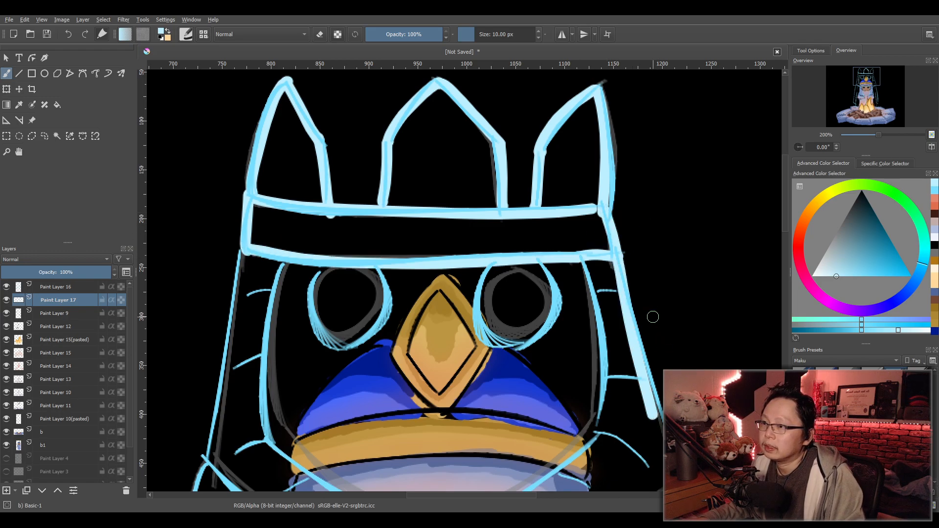
scroll(637, 278, "down", 2)
mouse_move(637, 278)
left_mouse_down()
mouse_move(615, 223)
mouse_move(648, 333)
left_mouse_up()
key("ctrl+z")
key("ctrl+z")
left_click_drag(602, 196, 636, 333)
key("ctrl+z")
mouse_move(601, 196)
left_mouse_down()
mouse_move(641, 338)
mouse_move(609, 226)
mouse_move(642, 320)
mouse_move(555, 367)
left_mouse_up()
key("ctrl+z")
key("ctrl+z")
key("ctrl+z")
Trace the hem's right half, the rounded shape beneath it and the short upright lines joining them in pale blue.
mouse_move(642, 318)
left_mouse_down()
mouse_move(622, 341)
mouse_move(550, 370)
mouse_move(553, 450)
left_mouse_up()
key("ctrl+z")
key("ctrl+z")
mouse_move(551, 370)
left_mouse_down()
mouse_move(553, 405)
mouse_move(565, 421)
mouse_move(542, 457)
left_mouse_up()
key("ctrl+z")
left_click_drag(554, 406, 535, 458)
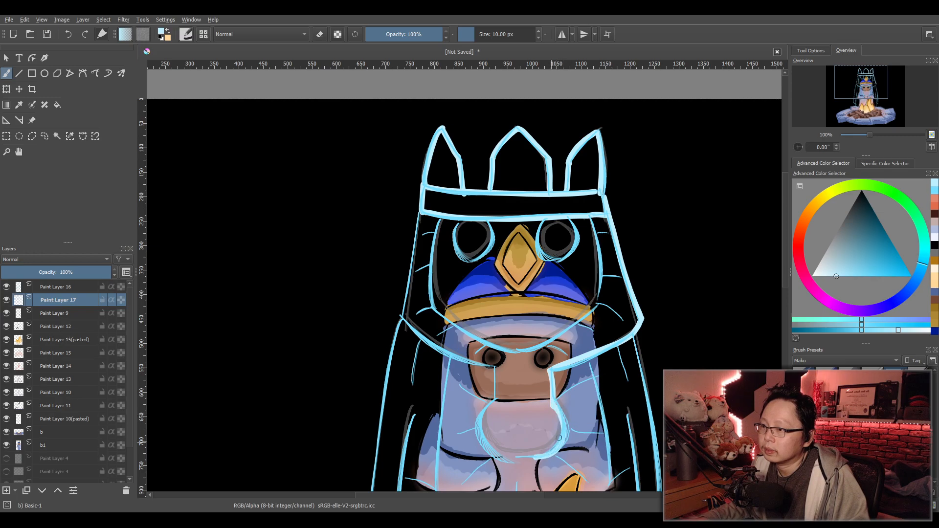
mouse_move(498, 407)
left_mouse_down()
mouse_move(503, 458)
mouse_move(525, 455)
left_mouse_up()
left_click_drag(495, 365, 498, 406)
Trace the left half of the hood's hem and the hood's left outer edge in thick pale blue.
left_click_drag(402, 316, 492, 368)
key("ctrl+z")
left_click_drag(404, 317, 494, 367)
left_click_drag(421, 215, 403, 315)
key("ctrl+z")
left_click_drag(421, 215, 403, 316)
Trace the inner edge of the hood's trim in thick pale blue down the left, along the lower curve and up the right.
left_click_drag(441, 221, 432, 303)
key("ctrl+z")
mouse_move(439, 221)
left_mouse_down()
mouse_move(431, 306)
mouse_move(548, 342)
left_mouse_up()
key("ctrl+z")
mouse_move(435, 307)
left_mouse_down()
mouse_move(539, 356)
mouse_move(462, 329)
mouse_move(536, 348)
left_mouse_up()
key("ctrl+z")
key("ctrl+z")
left_click_drag(432, 304, 521, 346)
key("ctrl+z")
mouse_move(435, 307)
left_mouse_down()
mouse_move(520, 348)
mouse_move(597, 310)
left_mouse_up()
key("ctrl+z")
left_click_drag(524, 348, 608, 296)
left_click_drag(591, 216, 604, 295)
Outline both round eyes and fill them solid with pale blue.
left_click_drag(456, 225, 470, 259)
key("ctrl+z")
left_click_drag(459, 224, 473, 261)
mouse_move(488, 222)
left_mouse_down()
mouse_move(473, 261)
mouse_move(481, 256)
left_mouse_up()
key("ctrl+z")
left_click_drag(542, 221, 545, 261)
mouse_move(572, 224)
left_mouse_down()
mouse_move(551, 262)
mouse_move(579, 234)
mouse_move(556, 260)
mouse_move(574, 223)
mouse_move(553, 259)
mouse_move(545, 230)
mouse_move(543, 247)
mouse_move(558, 235)
mouse_move(550, 247)
mouse_move(570, 240)
mouse_move(559, 234)
left_mouse_up()
key("ctrl+z")
key("ctrl+z")
key("ctrl+z")
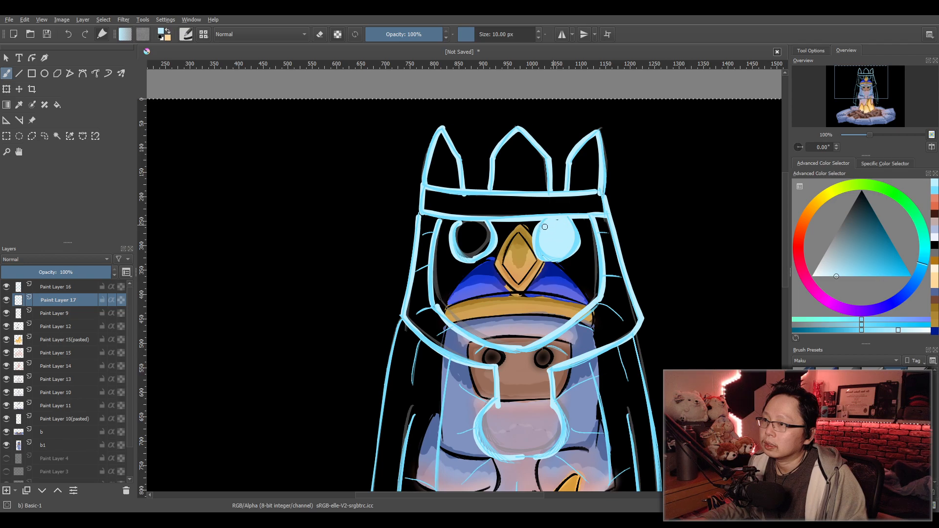
mouse_move(454, 229)
left_mouse_down()
mouse_move(465, 257)
mouse_move(482, 242)
mouse_move(486, 223)
mouse_move(477, 225)
left_mouse_up()
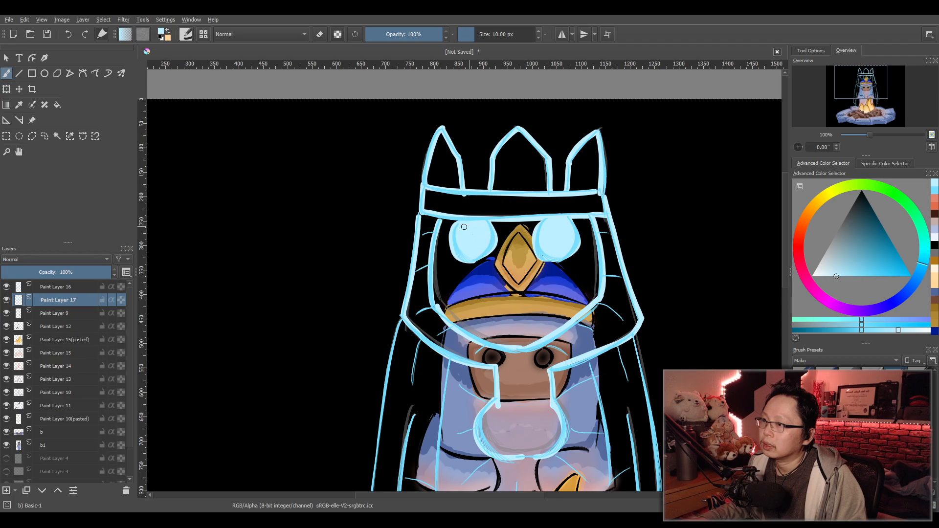
Trace the short dividing strokes across the hood's trim on both sides and along its lower curve in thick pale blue.
left_click_drag(595, 302, 620, 319)
key("ctrl+z")
key("ctrl+z")
left_click_drag(607, 275, 622, 275)
left_click_drag(421, 235, 435, 231)
left_click_drag(416, 270, 427, 265)
mouse_move(417, 312)
left_mouse_down()
mouse_move(436, 310)
mouse_move(453, 327)
left_mouse_up()
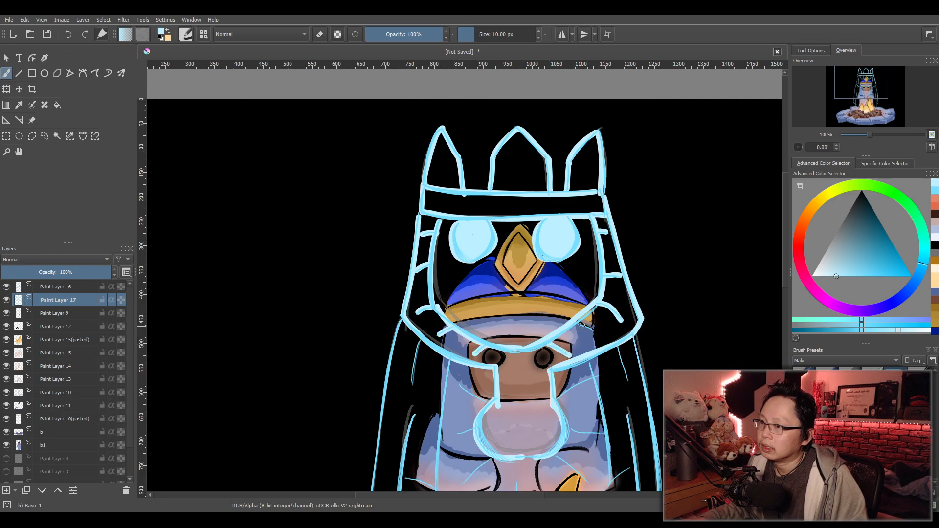
mouse_move(547, 345)
left_mouse_down()
mouse_move(568, 353)
mouse_move(598, 335)
left_mouse_up()
Trace the robe's vertical centre line in thick pale blue from below the rounded shape into the flames.
scroll(544, 295, "down", 4)
scroll(531, 374, "up", 5)
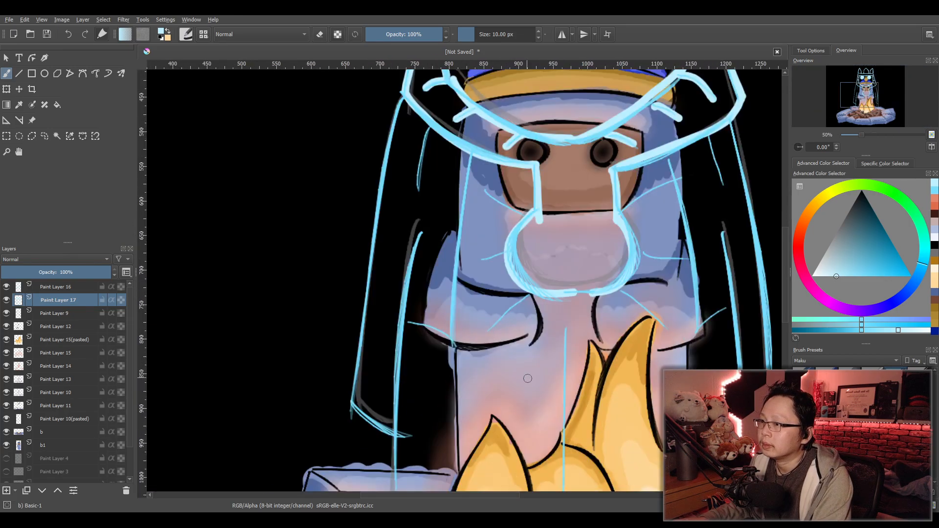
left_click_drag(528, 377, 485, 349)
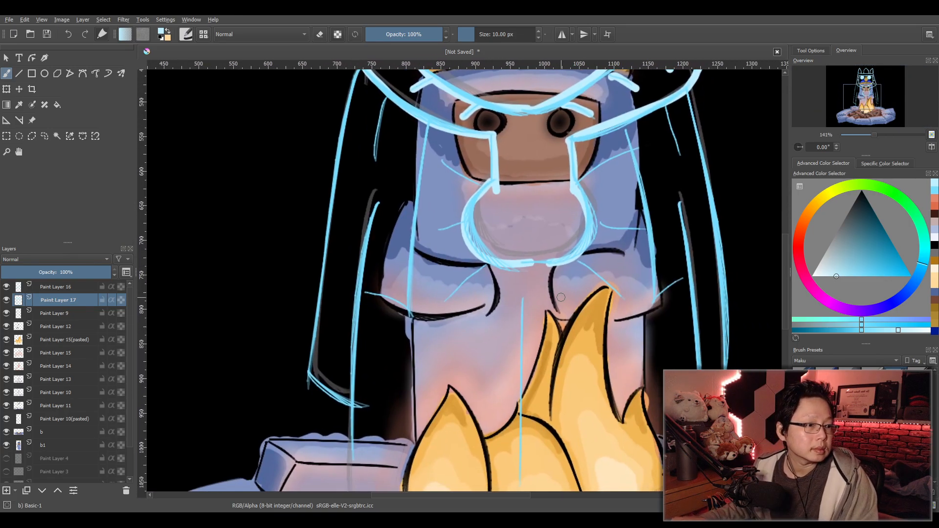
left_click_drag(520, 296, 523, 472)
key("ctrl+z")
left_click_drag(521, 296, 518, 468)
key("ctrl+z")
left_click_drag(521, 296, 524, 478)
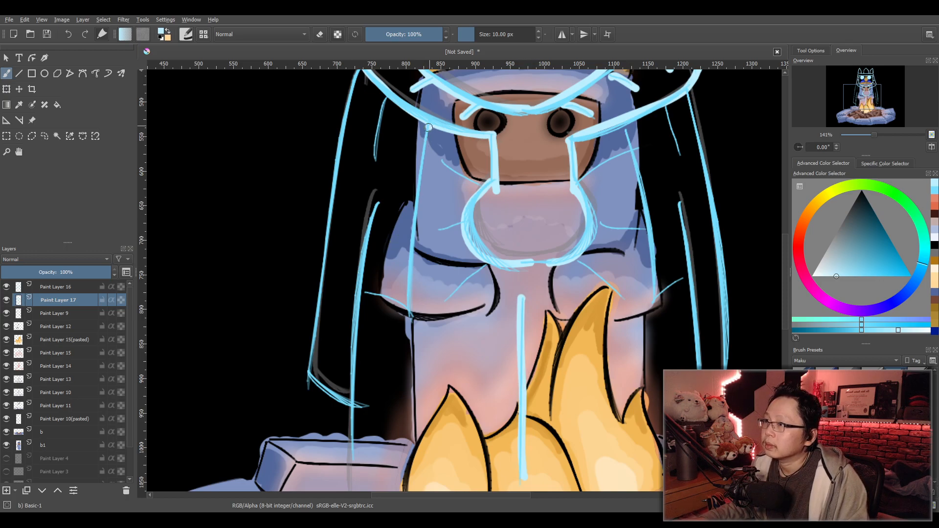
Trace the two body lines running down from the hood's hem and the short curved strokes at their lower ends.
left_click_drag(429, 126, 405, 319)
key("ctrl+z")
left_click_drag(430, 124, 406, 324)
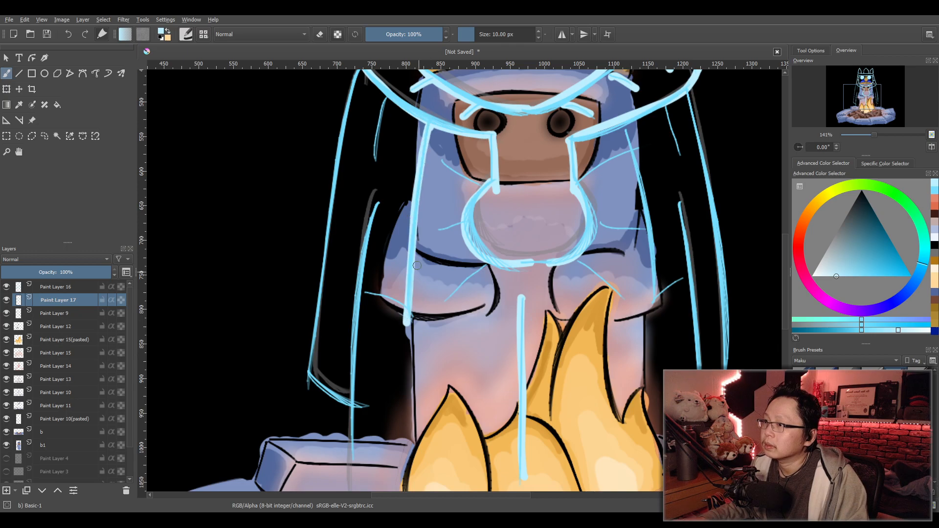
left_click_drag(371, 293, 406, 323)
key("ctrl+z")
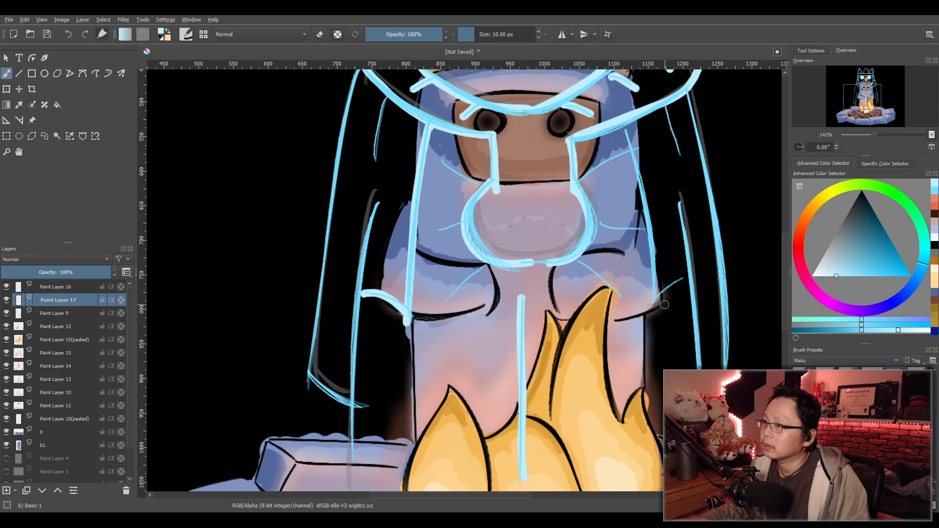
left_click_drag(651, 303, 683, 282)
left_click_drag(627, 127, 658, 293)
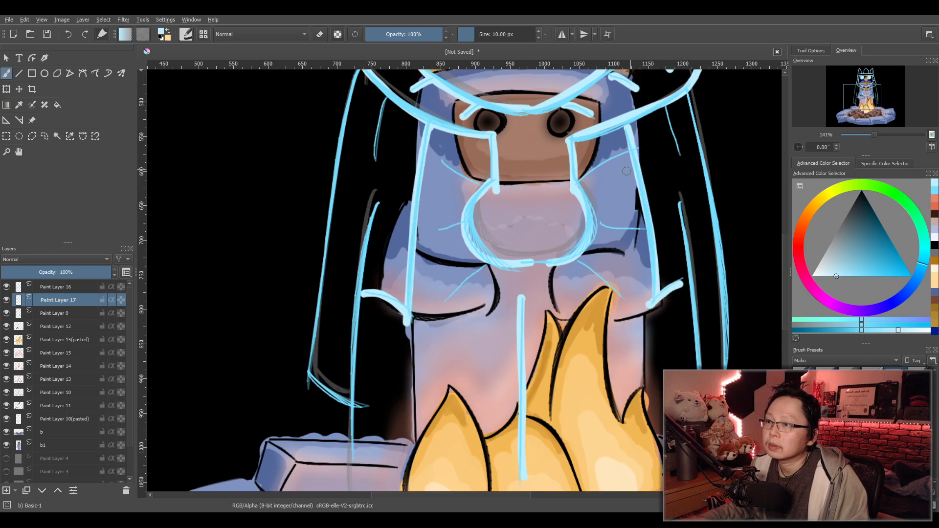
Trace three short strokes radiating from each side of the rounded shape in thick pale blue.
left_click_drag(579, 180, 625, 154)
left_click_drag(593, 224, 647, 233)
left_click_drag(580, 259, 628, 304)
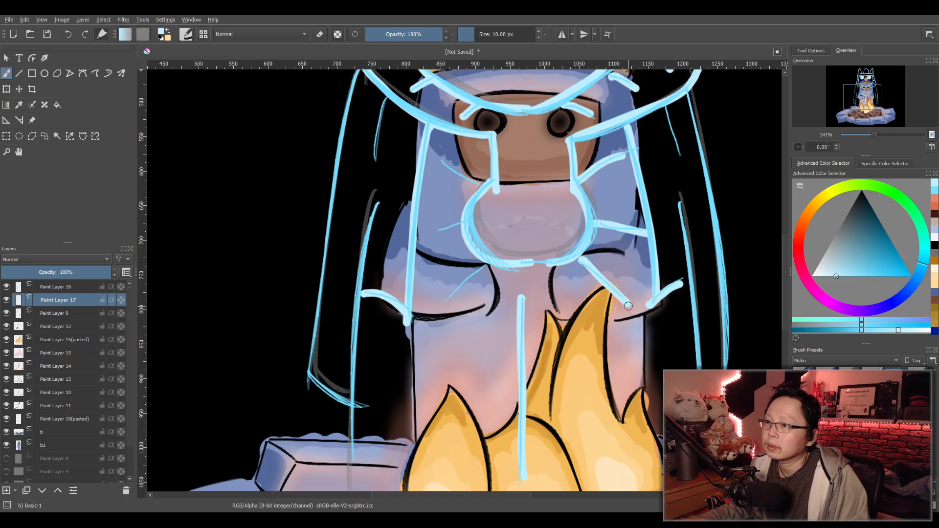
left_click_drag(486, 268, 445, 302)
left_click_drag(463, 222, 430, 236)
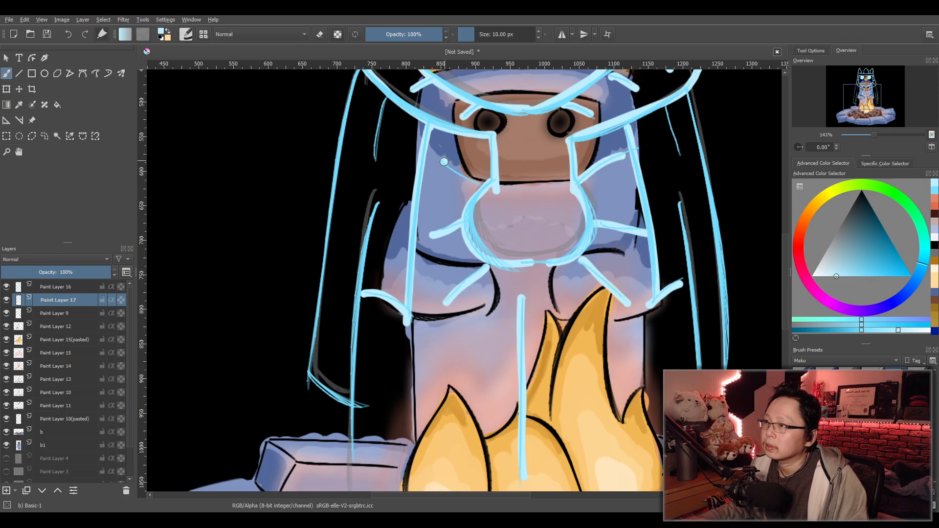
left_click_drag(443, 161, 486, 184)
Trace the short folds below the hem on both sides and the left sleeve's outer and inner edges in pale blue.
left_click_drag(667, 108, 685, 158)
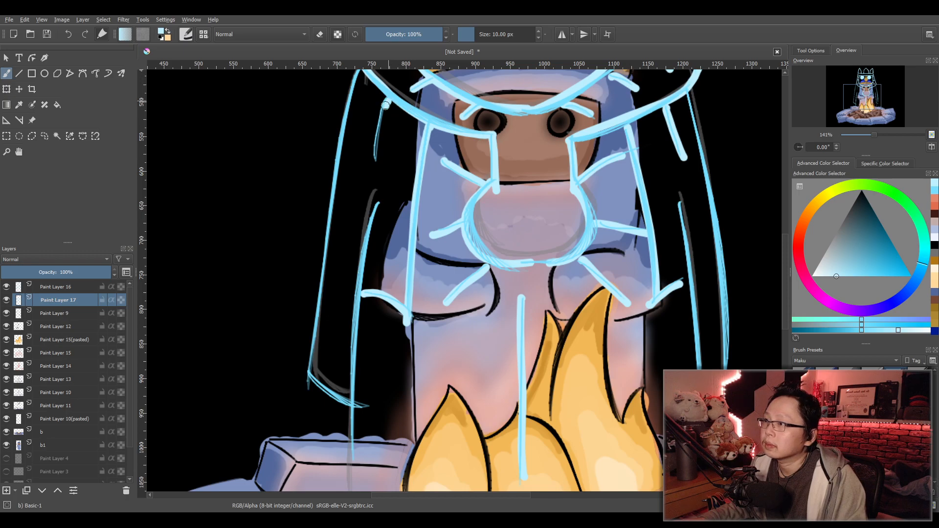
left_click_drag(388, 100, 377, 158)
mouse_move(358, 72)
left_mouse_down()
mouse_move(315, 364)
mouse_move(350, 399)
left_mouse_up()
left_click_drag(379, 205, 356, 467)
key("ctrl+z")
left_click_drag(381, 200, 354, 462)
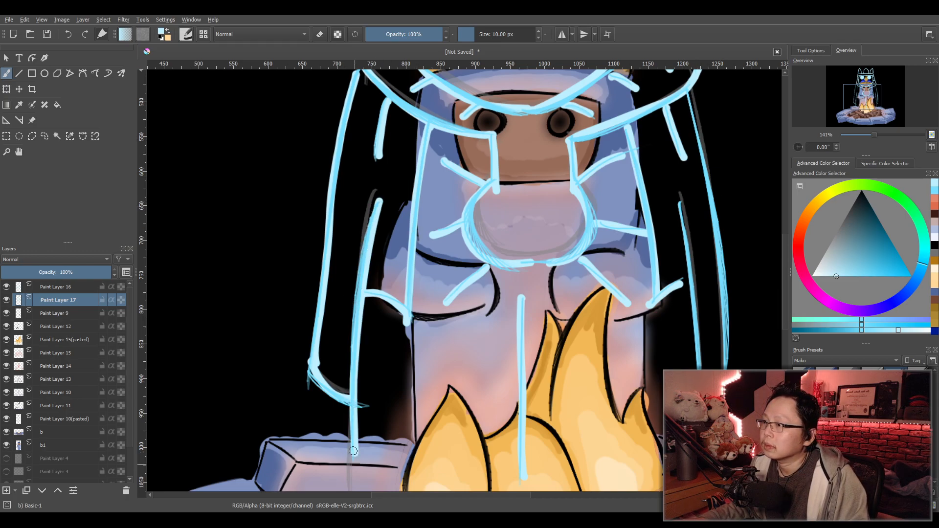
Trace the right sleeve's inner and outer edges in thick pale blue.
left_click_drag(682, 205, 702, 338)
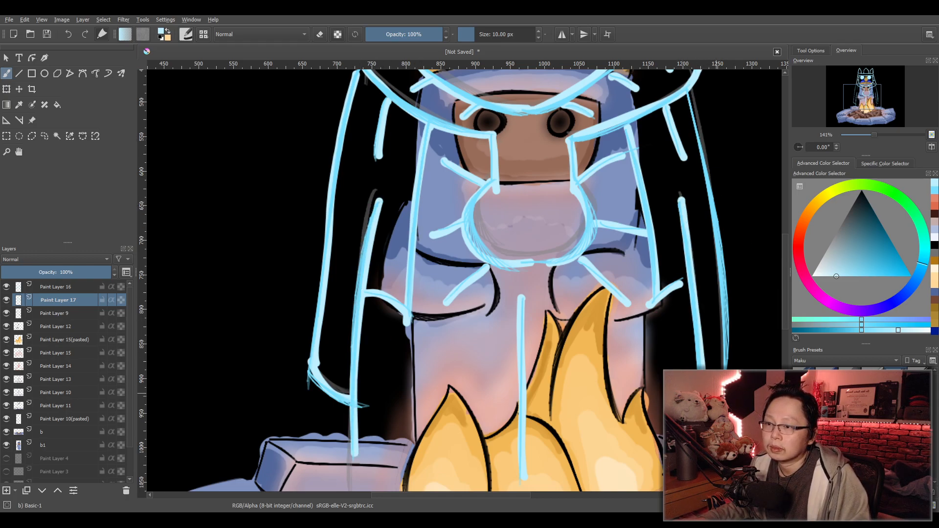
left_click_drag(692, 98, 727, 367)
key("ctrl+z")
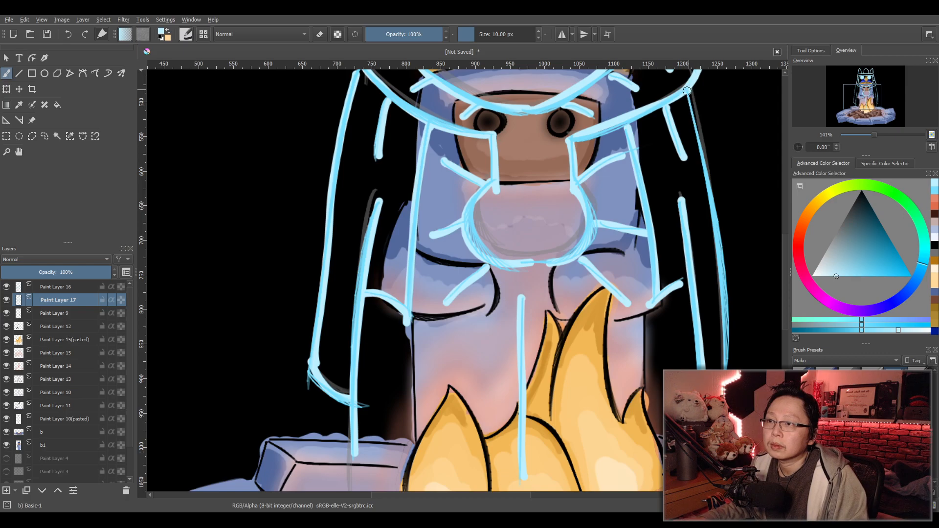
left_click_drag(688, 90, 726, 366)
Blur the thick pale blue line layer into a soft glow and paste a copy of it above the original.
left_click_drag(648, 214, 494, 280)
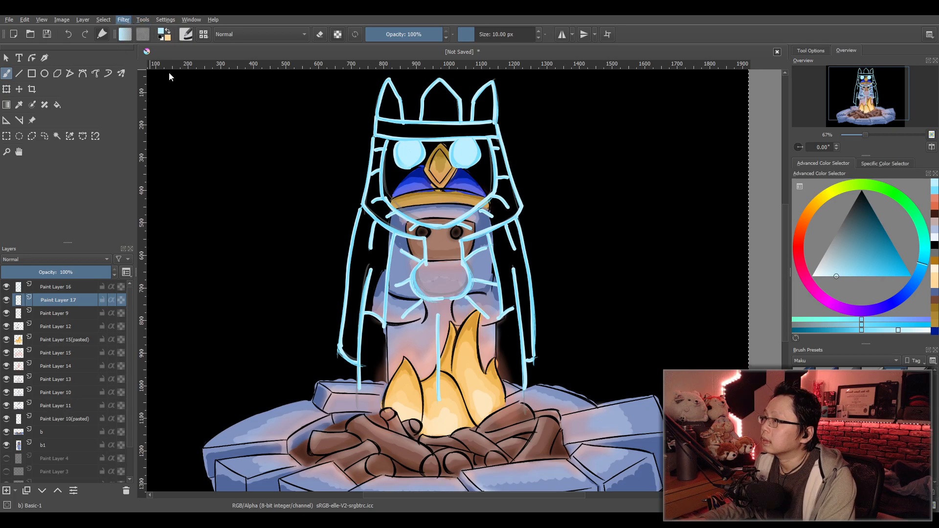
left_click(263, 76)
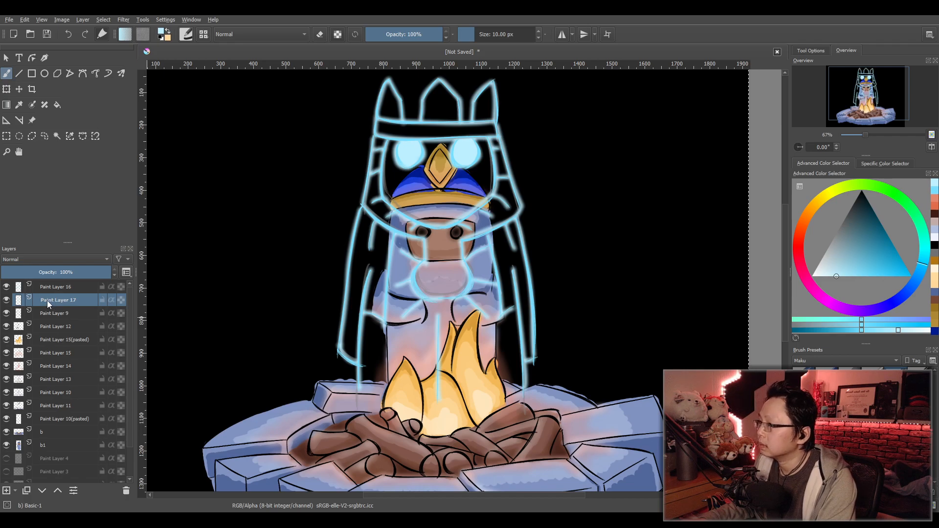
key("ctrl+v")
scroll(409, 335, "down", 1)
left_click_drag(433, 337, 405, 339)
scroll(411, 369, "up", 1)
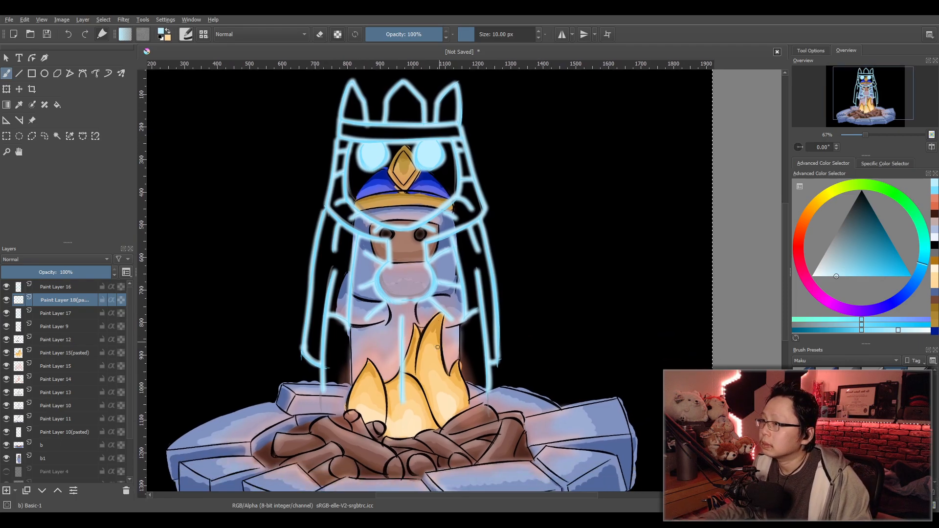
Add a new paint layer above the pasted outline copy and choose a soft violet-blue paint colour.
left_click(897, 302)
left_click(8, 491)
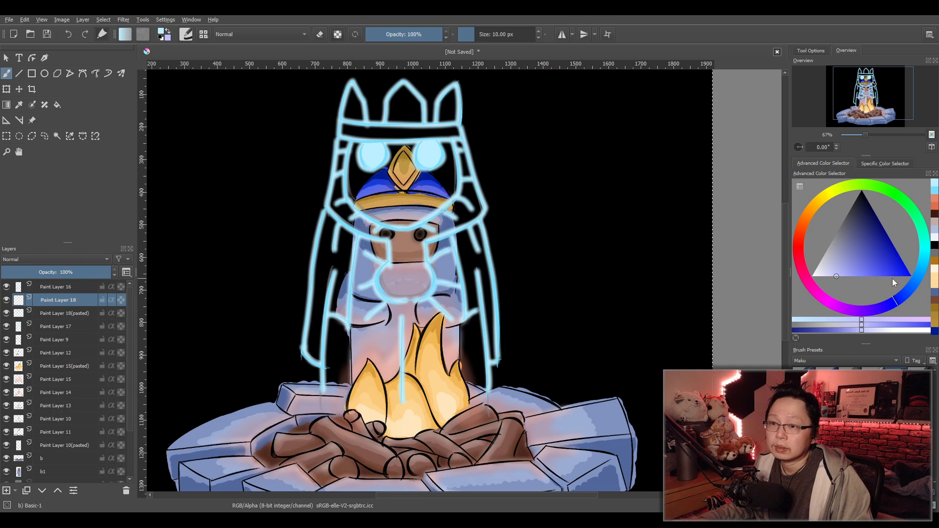
left_click(853, 272)
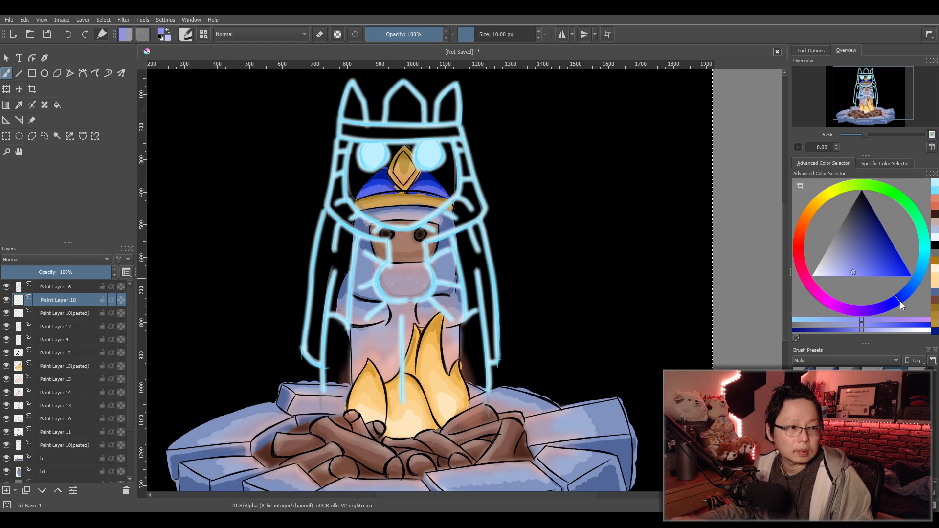
left_click_drag(898, 304, 905, 298)
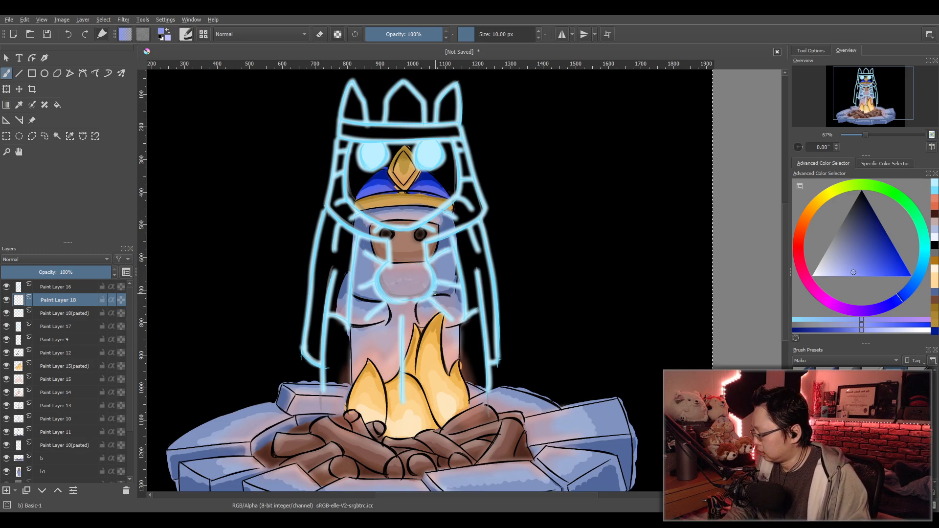
On Paint Layer 16, sample the light blue of the spirit's eye outline and darken it to a deep teal.
left_click(58, 288)
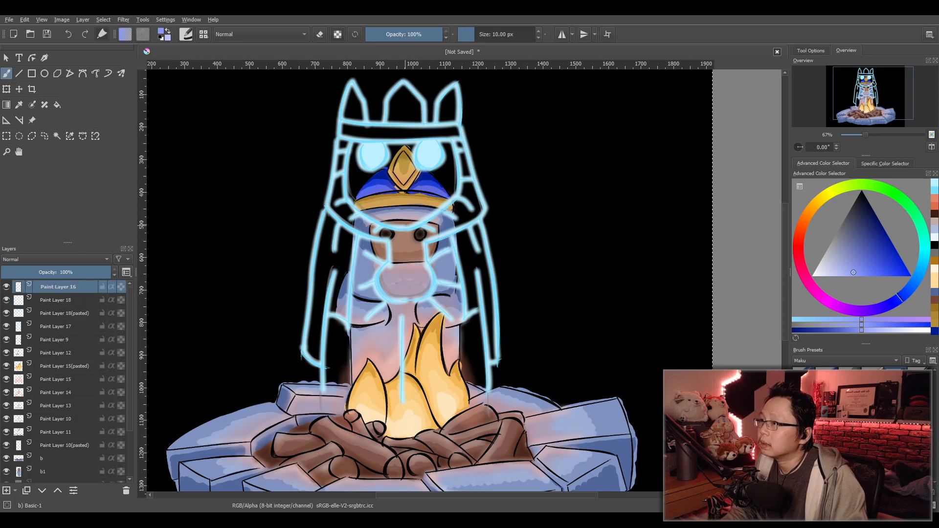
scroll(391, 161, "up", 6)
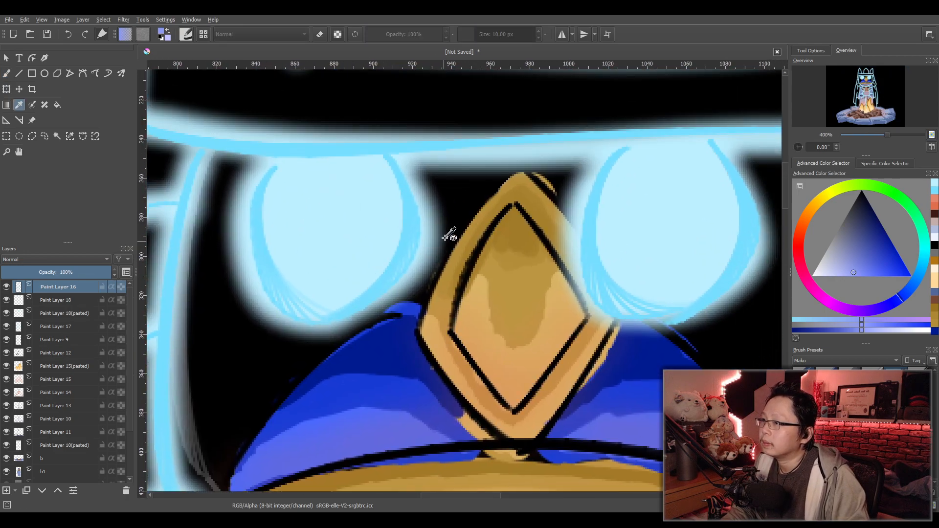
left_click(415, 233)
key("b")
scroll(473, 246, "down", 4)
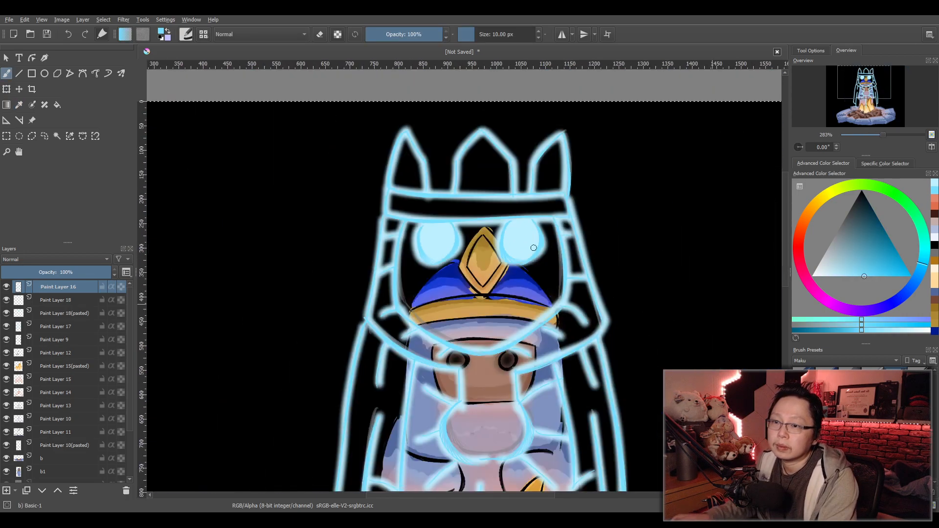
scroll(527, 246, "down", 5)
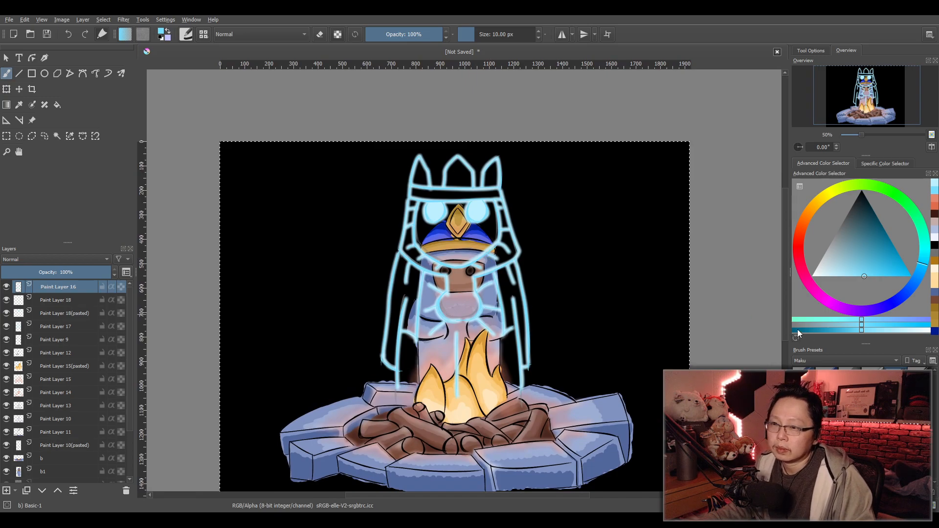
left_click(797, 330)
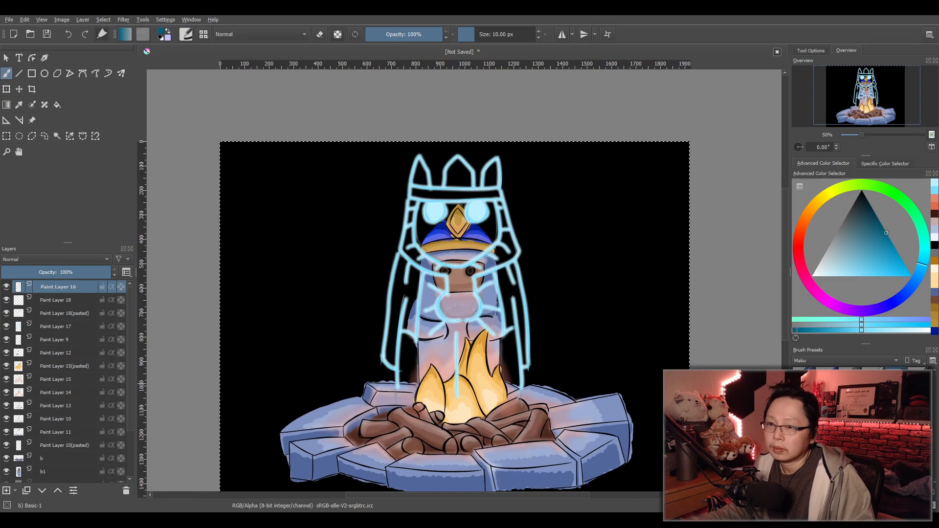
Shade the inside of the spirit's cloak, hood and crown in translucent deep teal with the Airbrush Soft brush at 100 px.
left_click(872, 377)
mouse_move(415, 277)
left_mouse_down()
mouse_move(406, 277)
mouse_move(406, 385)
mouse_move(414, 359)
mouse_move(431, 374)
mouse_move(439, 349)
mouse_move(436, 359)
mouse_move(453, 343)
mouse_move(451, 386)
mouse_move(443, 345)
mouse_move(421, 334)
mouse_move(451, 321)
mouse_move(485, 375)
mouse_move(512, 378)
mouse_move(507, 342)
mouse_move(518, 351)
mouse_move(519, 338)
mouse_move(503, 279)
mouse_move(491, 300)
mouse_move(471, 294)
mouse_move(462, 304)
mouse_move(407, 283)
mouse_move(422, 194)
left_mouse_up()
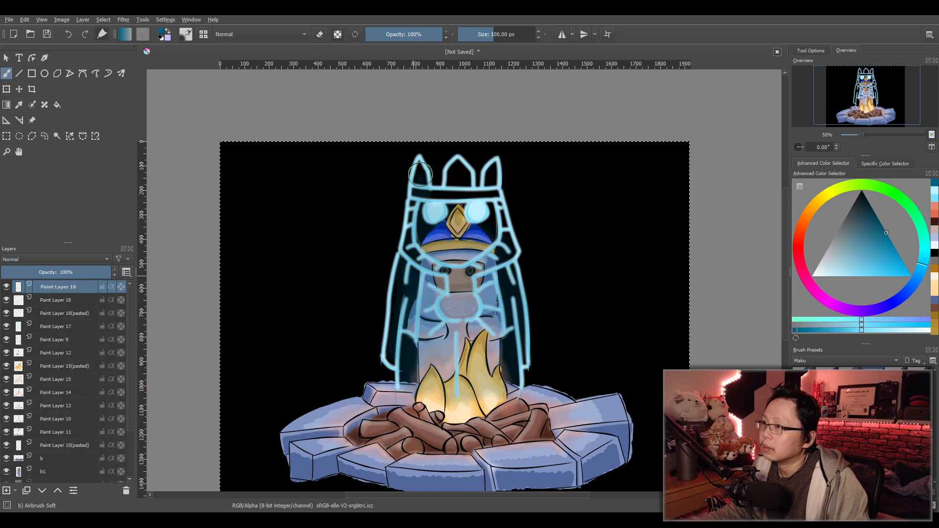
mouse_move(425, 243)
left_mouse_down()
mouse_move(448, 206)
mouse_move(463, 206)
mouse_move(474, 211)
mouse_move(492, 277)
mouse_move(509, 265)
mouse_move(494, 191)
mouse_move(495, 255)
mouse_move(514, 291)
mouse_move(514, 386)
mouse_move(511, 342)
mouse_move(430, 305)
mouse_move(389, 354)
mouse_move(419, 215)
left_mouse_up()
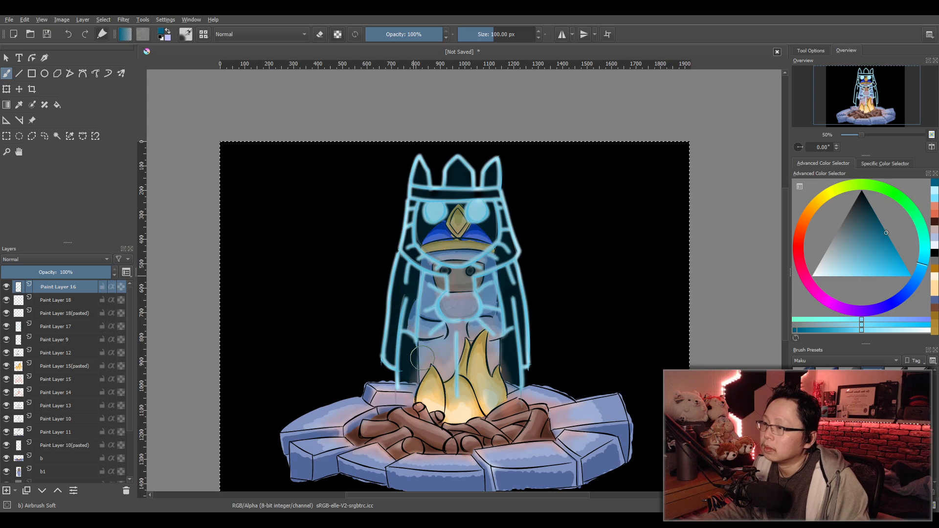
mouse_move(500, 226)
left_mouse_down()
mouse_move(511, 244)
mouse_move(506, 211)
mouse_move(504, 225)
left_mouse_up()
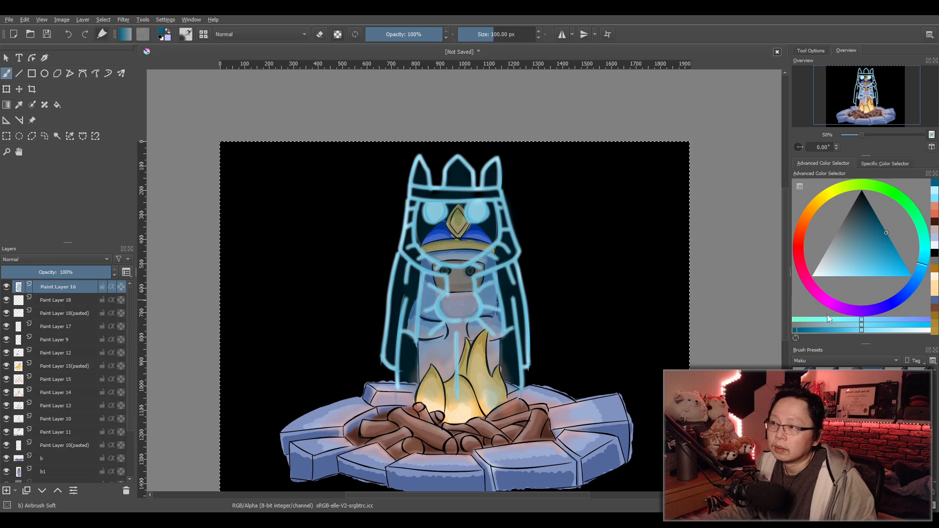
Try Paint Layer 16 at about 55% opacity, restore 100%, and toggle the outline layers' visibility to compare them.
left_click(62, 271)
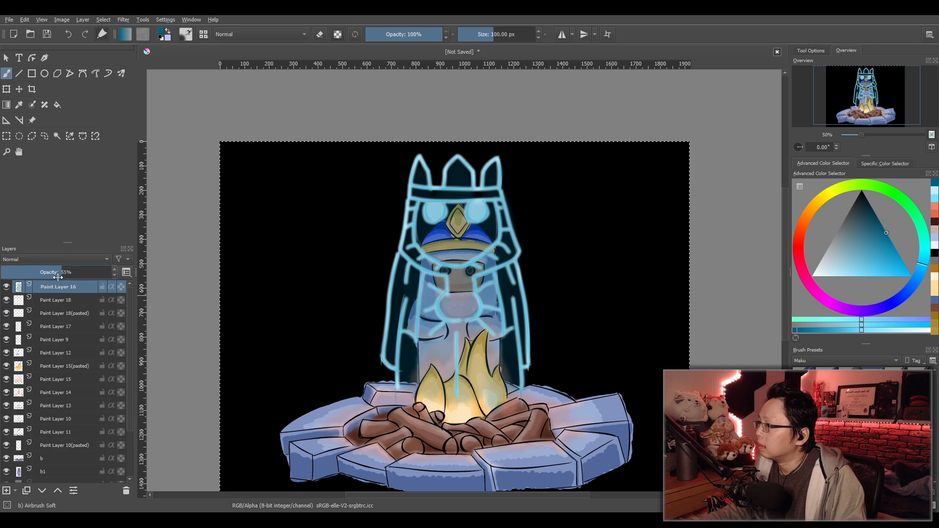
left_click_drag(62, 272, 111, 272)
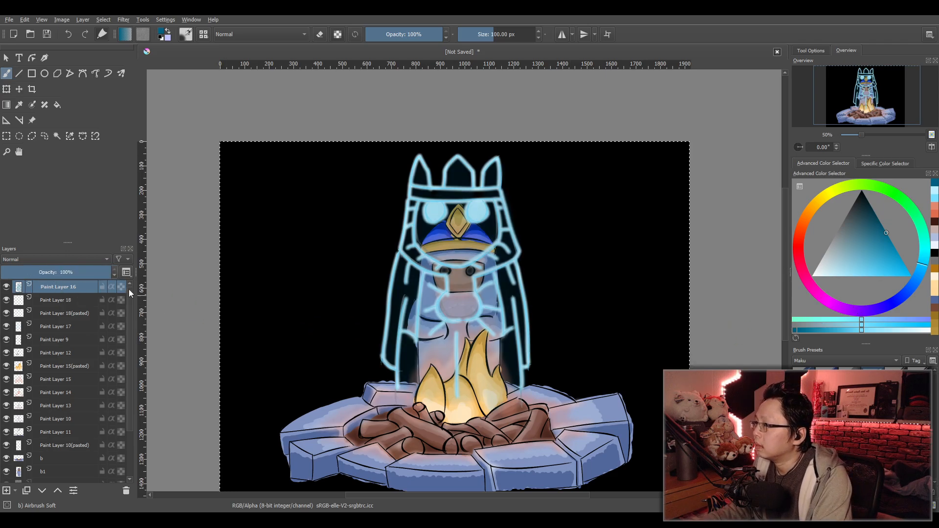
left_click(57, 302)
left_click(6, 313)
left_click(6, 313)
left_click(6, 328)
left_click(5, 326)
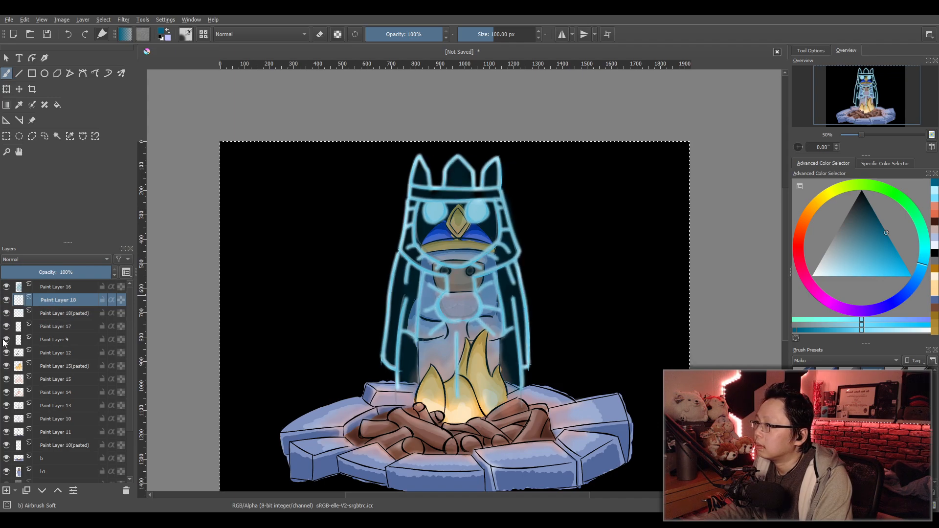
Merge Paint Layer 18(pasted), Paint Layer 17 and Paint Layer 9 into one layer and toggle its visibility to check it.
left_click(55, 316)
left_click(53, 339, "shift")
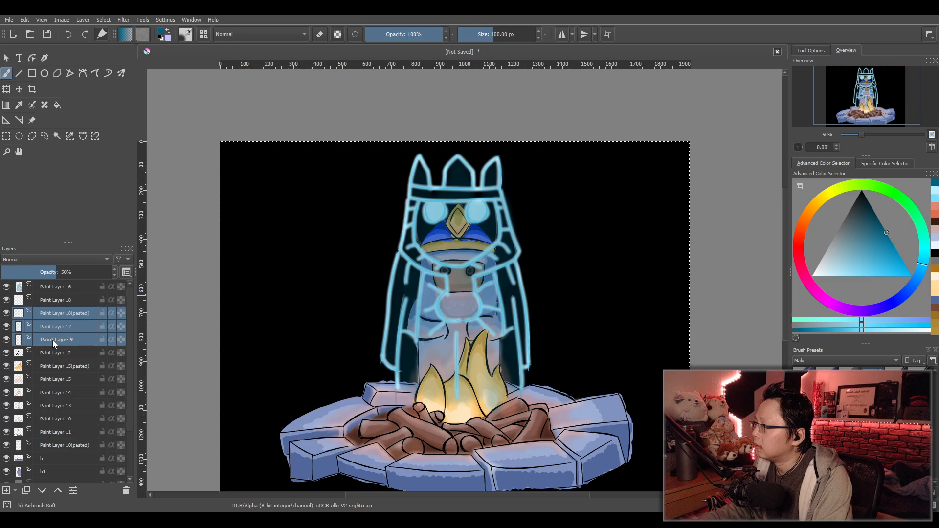
key("ctrl+e")
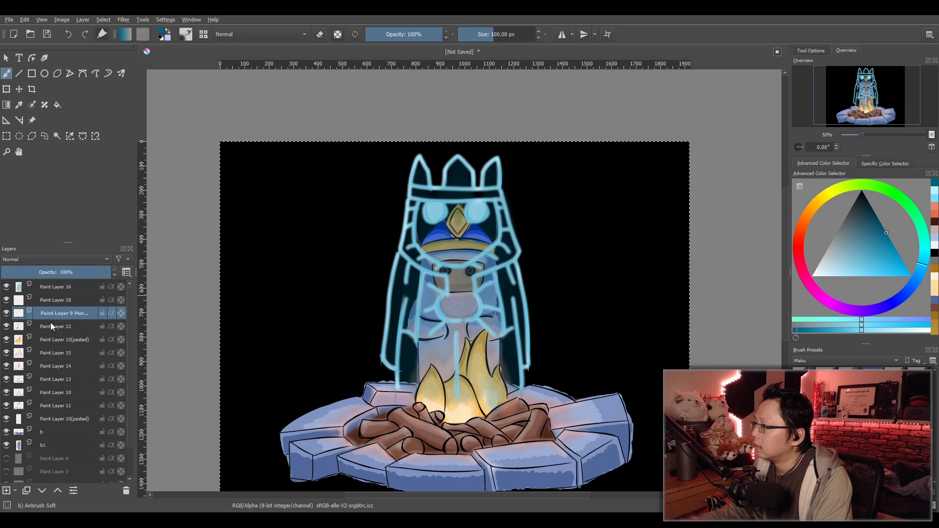
left_click(6, 314)
left_click(6, 313)
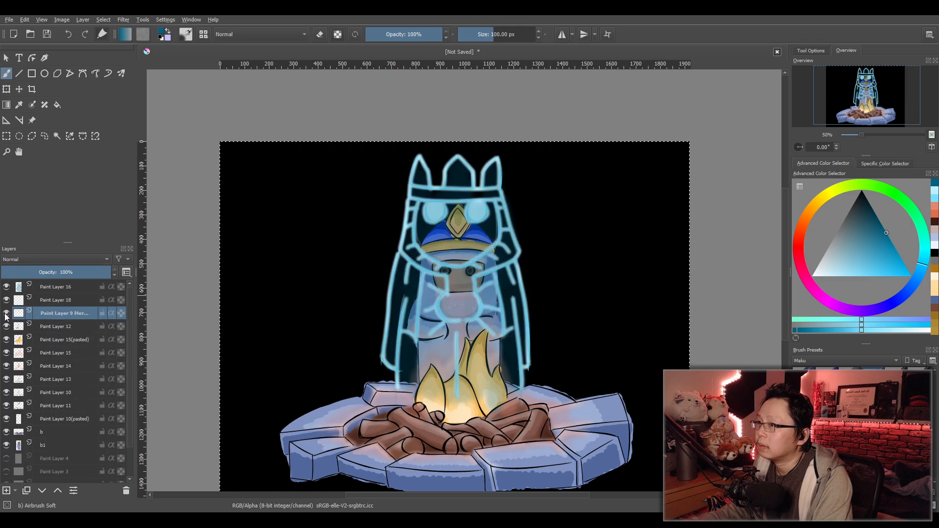
Try 75% opacity on both the merged outline layer and the teal shading on Paint Layer 16.
mouse_move(63, 273)
left_mouse_down()
mouse_move(95, 275)
mouse_move(84, 276)
left_mouse_up()
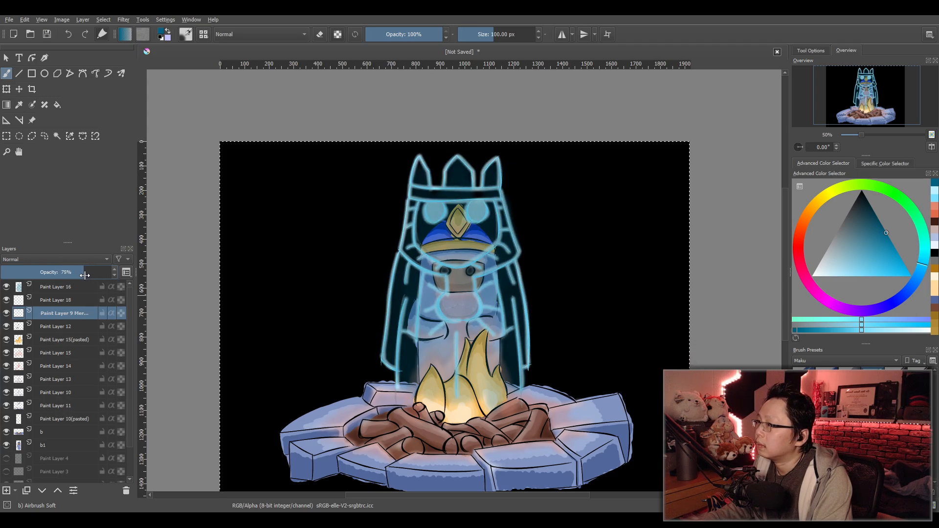
scroll(554, 318, "down", 1)
scroll(550, 315, "up", 1)
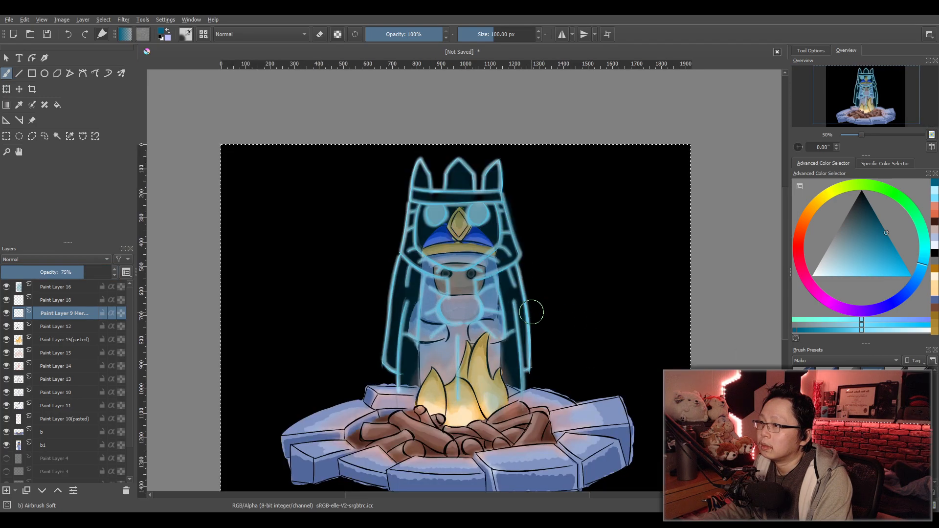
left_click(59, 288)
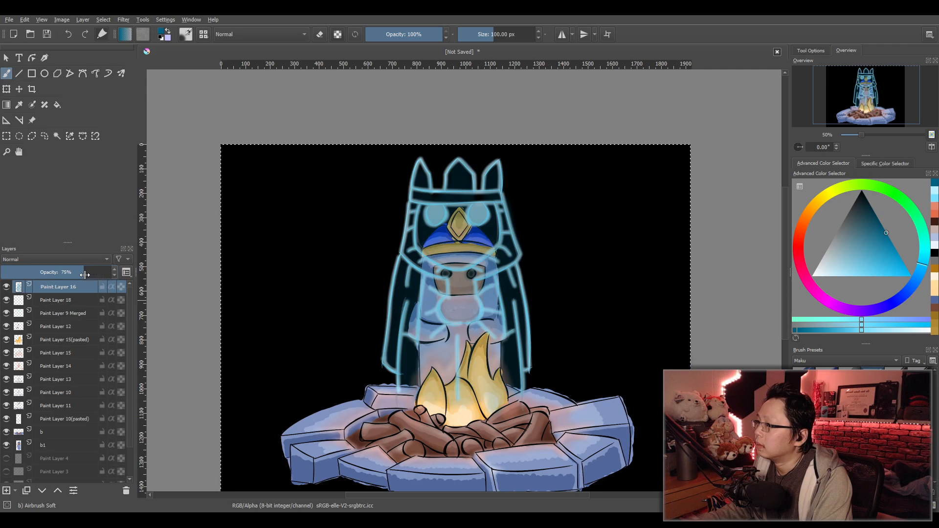
left_click_drag(334, 315, 316, 310)
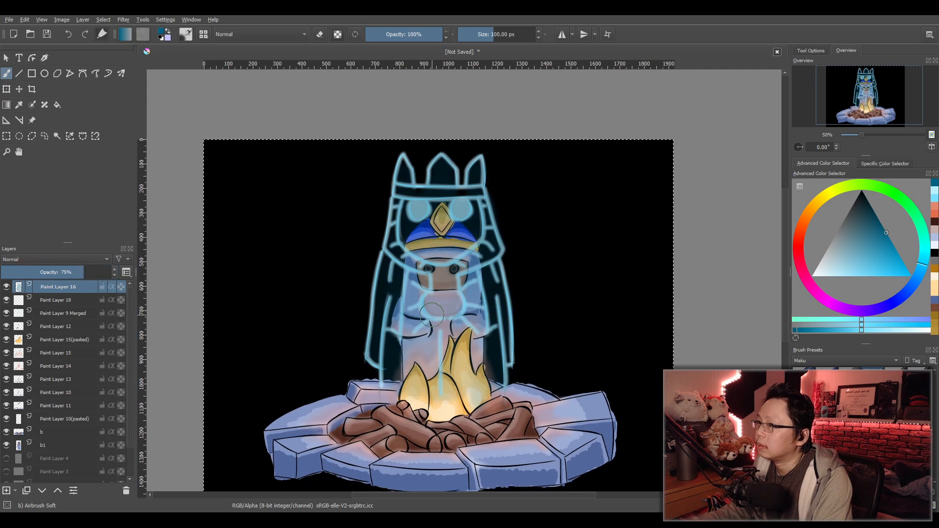
scroll(432, 317, "down", 2)
scroll(391, 315, "up", 3)
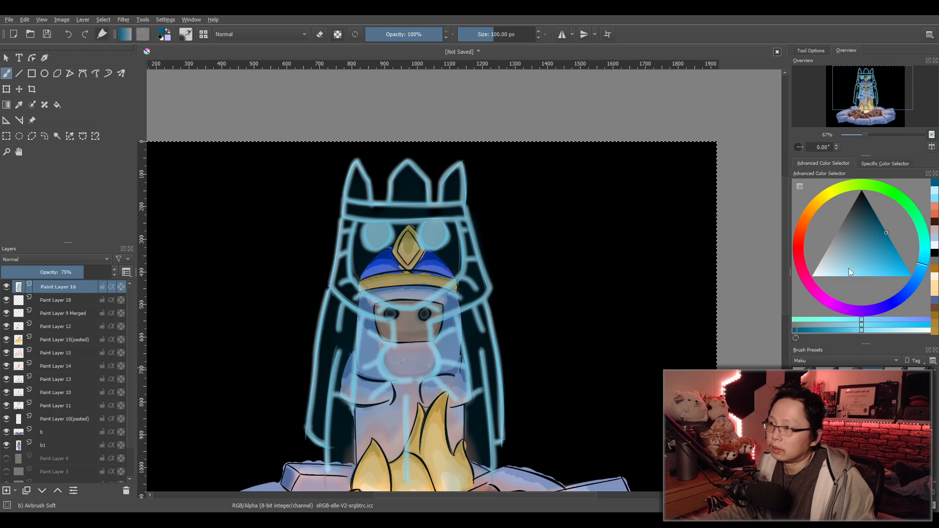
Restore the merged outline layer and Paint Layer 16 to 100% opacity.
left_click(56, 315)
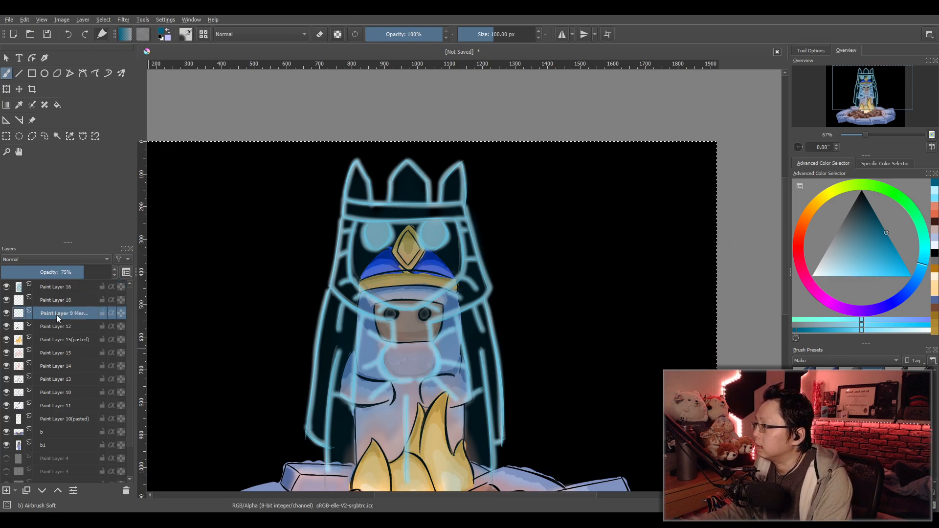
left_click_drag(80, 276, 164, 285)
scroll(515, 325, "down", 3)
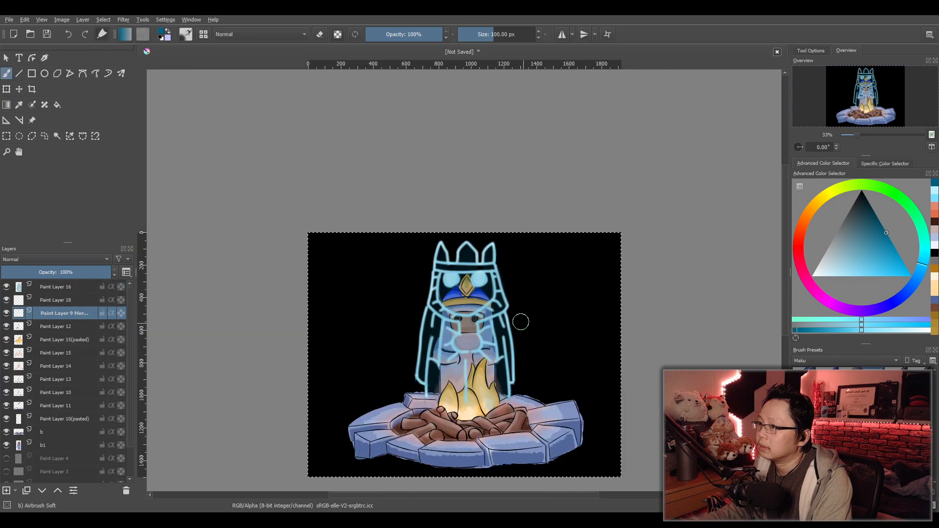
scroll(519, 320, "up", 3)
left_click(70, 292)
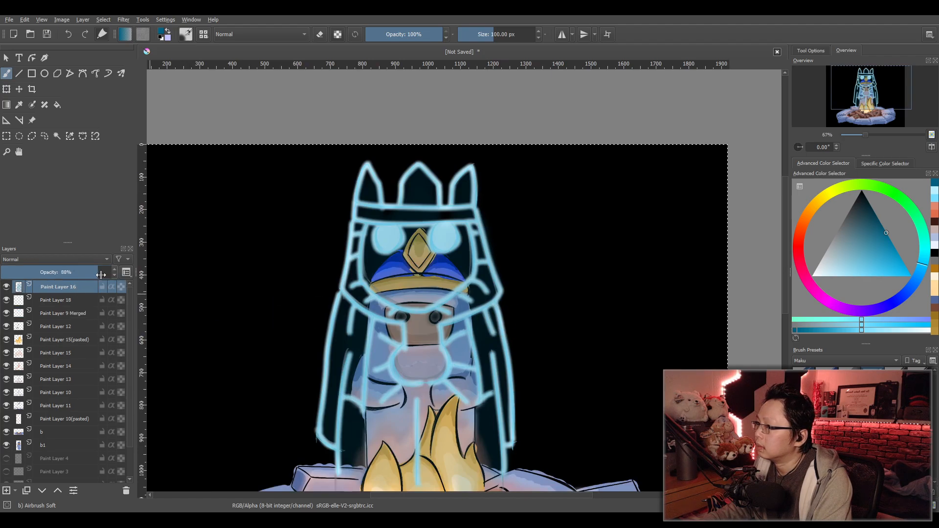
scroll(555, 339, "down", 3)
scroll(523, 342, "up", 1)
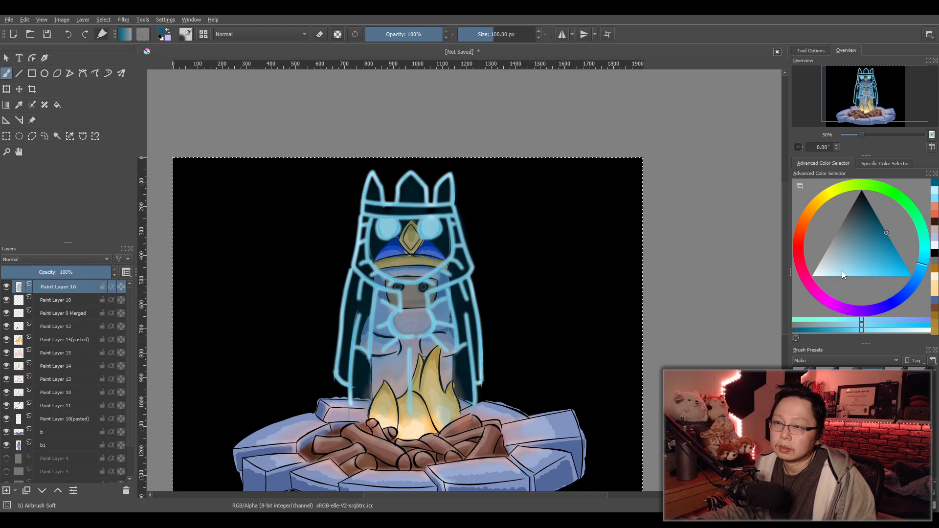
Choose white, add a new paint layer above Paint Layer 16, and switch to the 10 px Basic-2 Opacity brush.
mouse_move(883, 269)
left_mouse_down()
mouse_move(916, 278)
mouse_move(900, 276)
left_mouse_up()
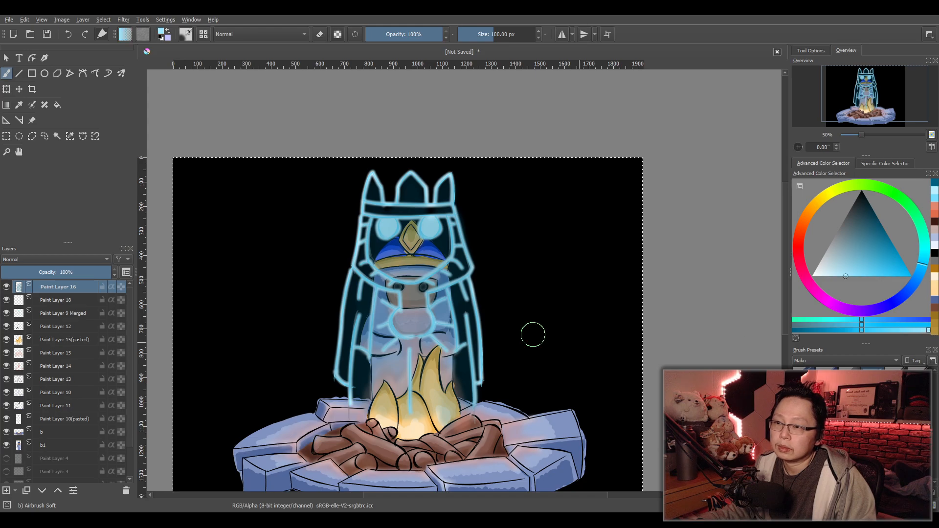
left_click_drag(853, 278, 801, 283)
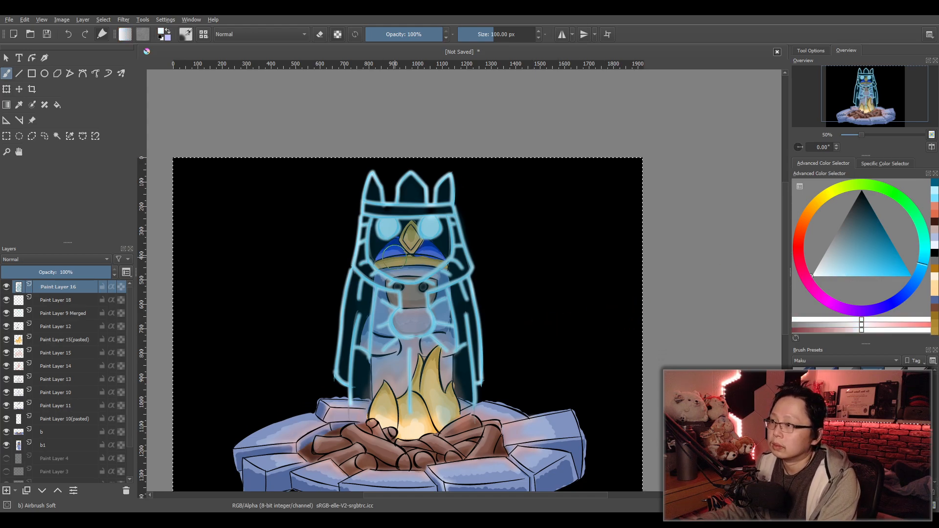
scroll(391, 257, "up", 3)
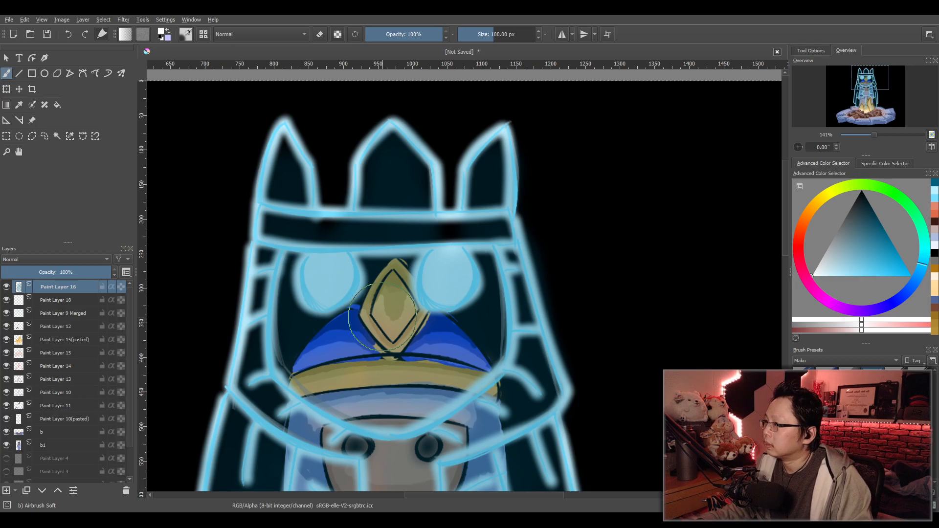
left_click(7, 491)
left_click_drag(58, 288, 60, 301)
key("slash")
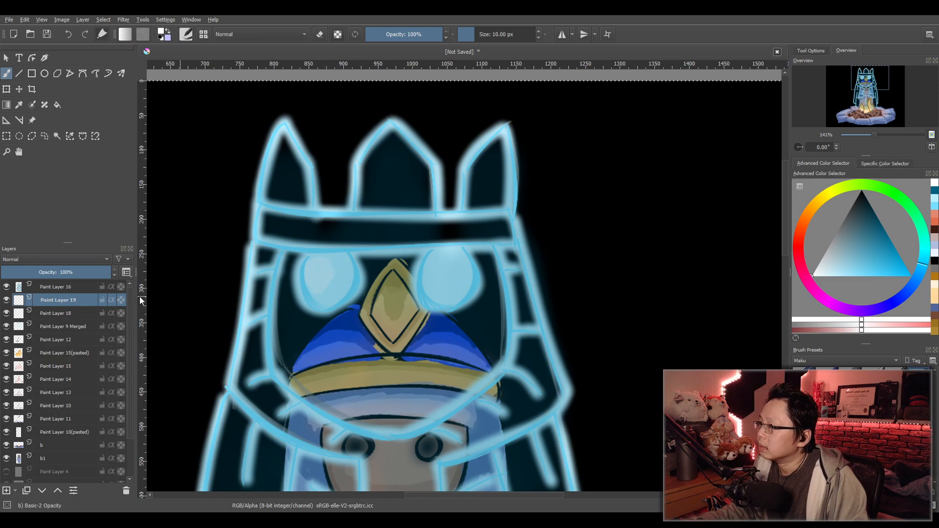
left_click_drag(69, 301, 71, 285)
Paint both of the spirit's eyes white on Paint Layer 19, building up a brighter core in each eye.
mouse_move(315, 285)
left_mouse_down()
mouse_move(317, 260)
mouse_move(312, 286)
mouse_move(329, 300)
mouse_move(335, 267)
mouse_move(353, 272)
mouse_move(315, 258)
mouse_move(307, 285)
left_mouse_up()
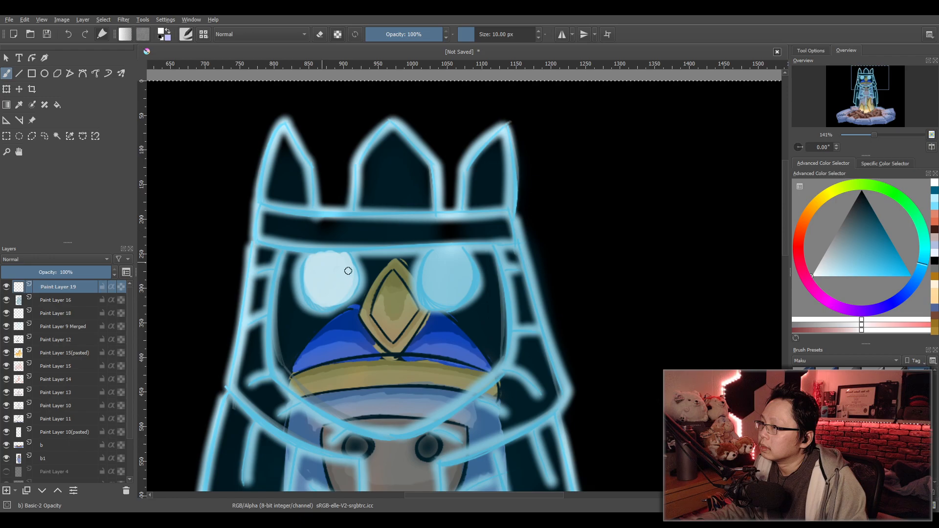
mouse_move(436, 262)
left_mouse_down()
mouse_move(431, 298)
mouse_move(449, 294)
mouse_move(445, 279)
mouse_move(444, 303)
mouse_move(466, 286)
mouse_move(459, 272)
mouse_move(456, 286)
mouse_move(470, 270)
mouse_move(455, 253)
mouse_move(447, 265)
mouse_move(447, 253)
mouse_move(443, 278)
left_mouse_up()
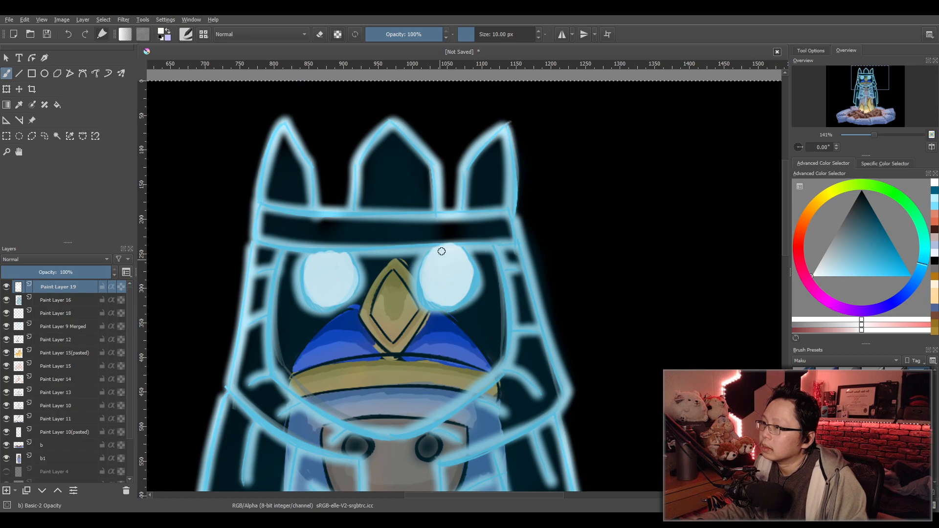
key("ctrl+z")
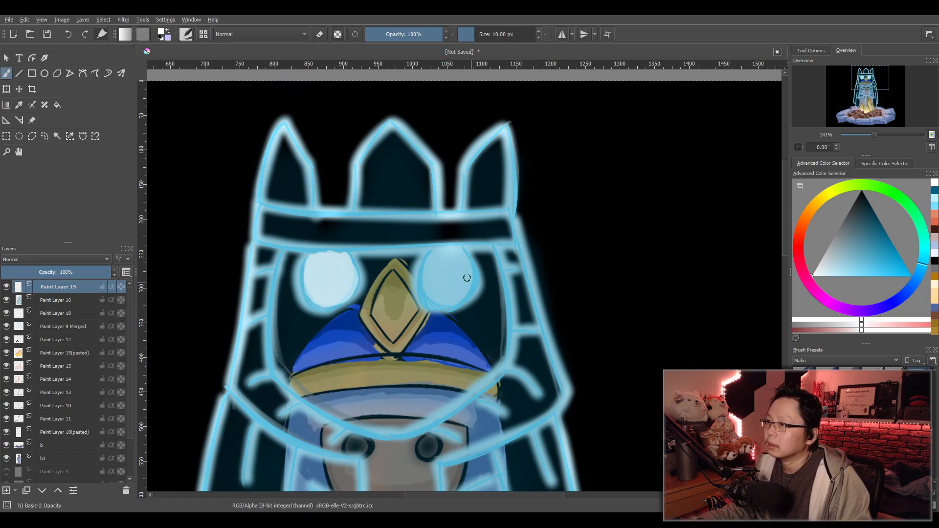
mouse_move(439, 257)
left_mouse_down()
mouse_move(446, 248)
mouse_move(429, 266)
mouse_move(442, 296)
mouse_move(430, 293)
mouse_move(447, 306)
mouse_move(464, 267)
mouse_move(448, 268)
mouse_move(463, 268)
left_mouse_up()
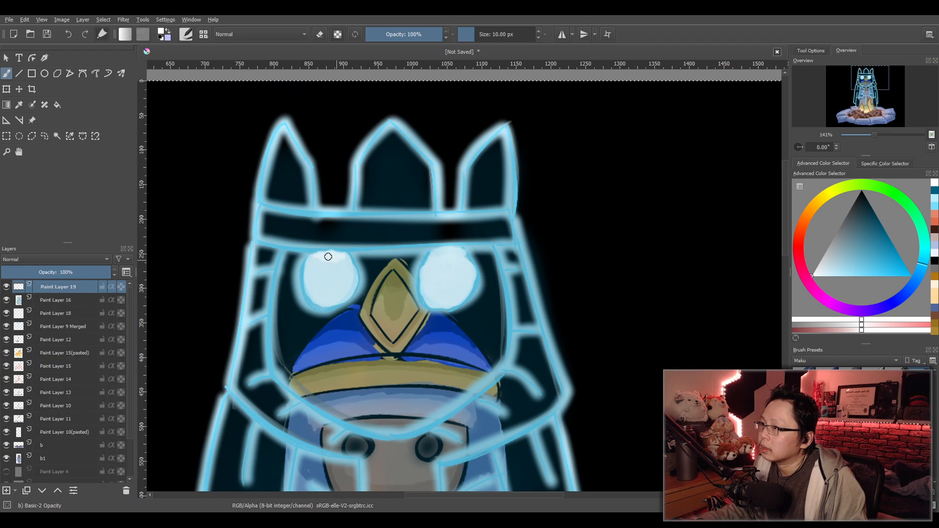
key("ctrl+z")
mouse_move(333, 273)
left_mouse_down()
mouse_move(319, 266)
mouse_move(323, 294)
left_mouse_up()
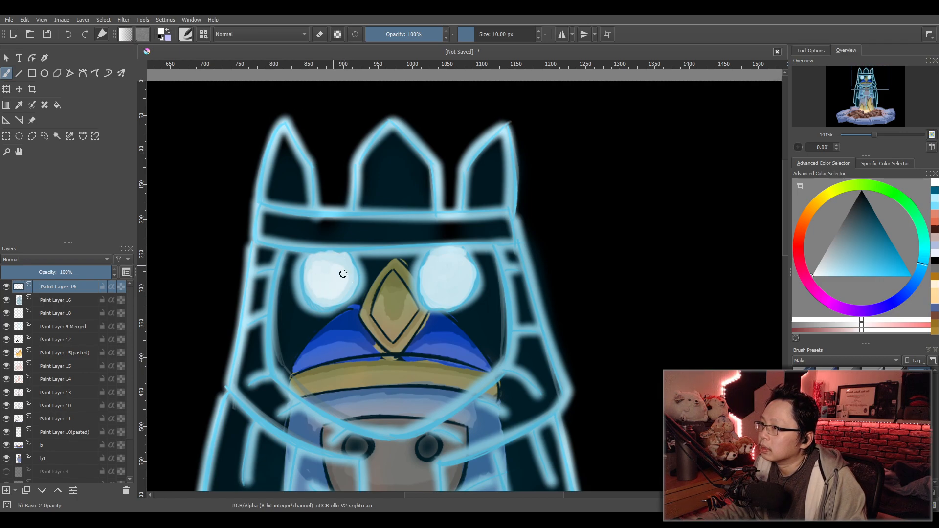
mouse_move(446, 270)
left_mouse_down()
mouse_move(439, 289)
mouse_move(456, 287)
mouse_move(460, 265)
mouse_move(441, 264)
left_mouse_up()
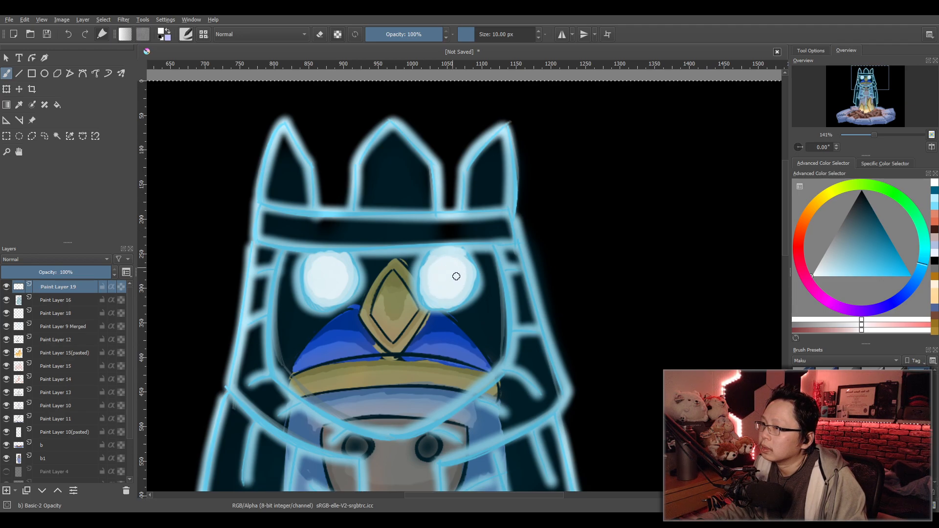
Erase the teal spill beside the diamond-shaped beak on Paint Layer 16 with the 30 px Eraser Circle, then select the 60 px Eraser Soft.
scroll(466, 276, "down", 2)
left_click_drag(516, 271, 497, 292)
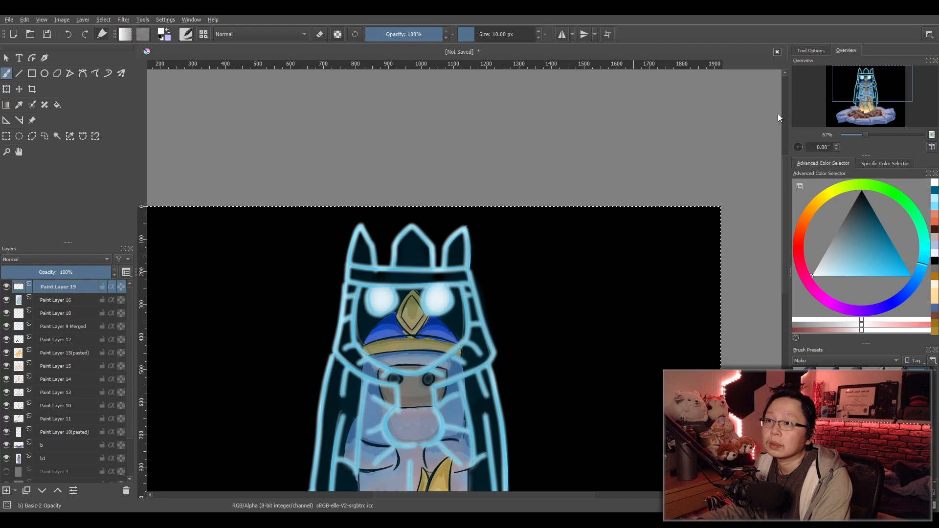
scroll(553, 331, "down", 3)
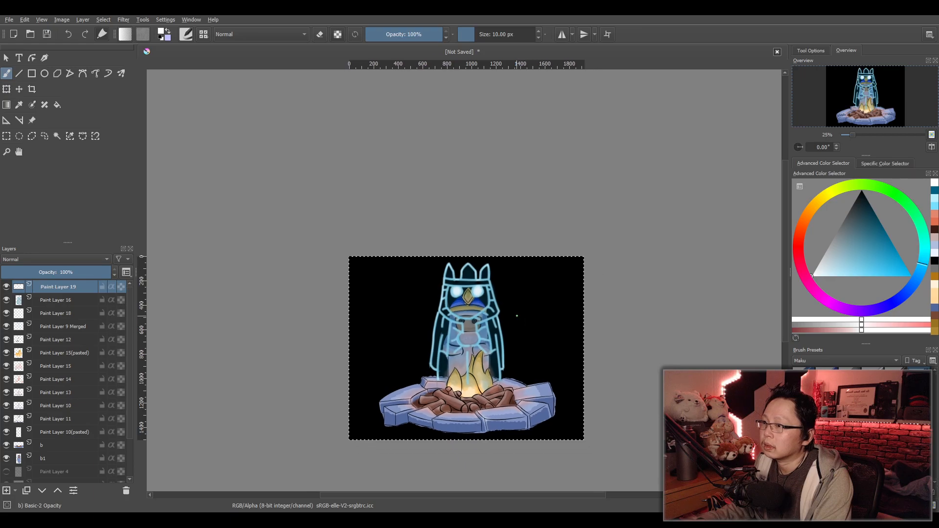
scroll(482, 328, "up", 3)
scroll(415, 303, "up", 1)
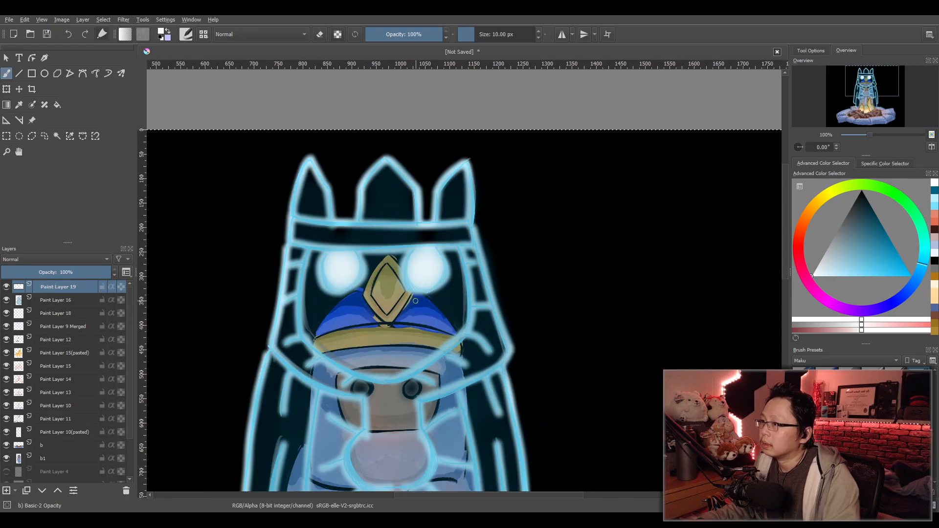
key("e")
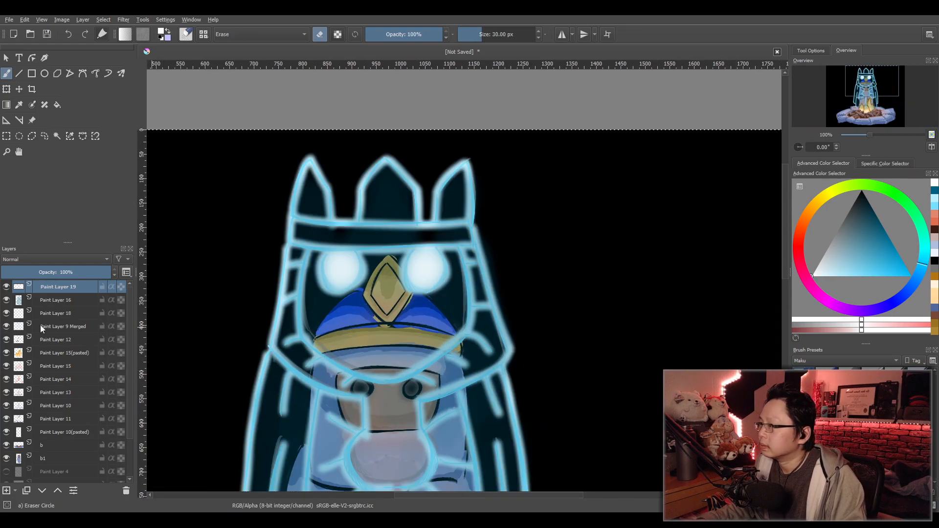
left_click(50, 300)
left_click(6, 300)
left_click(6, 300)
left_click(7, 300)
left_click(6, 300)
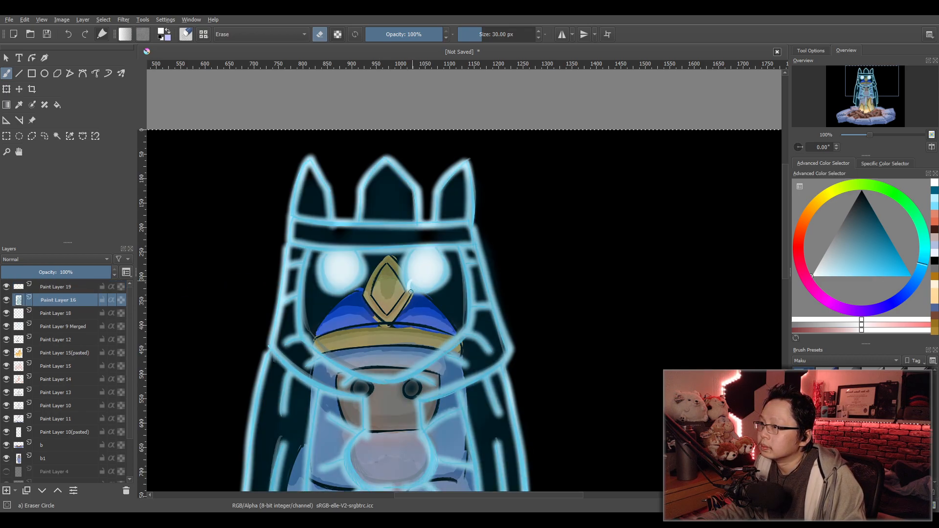
left_click_drag(423, 282, 412, 287)
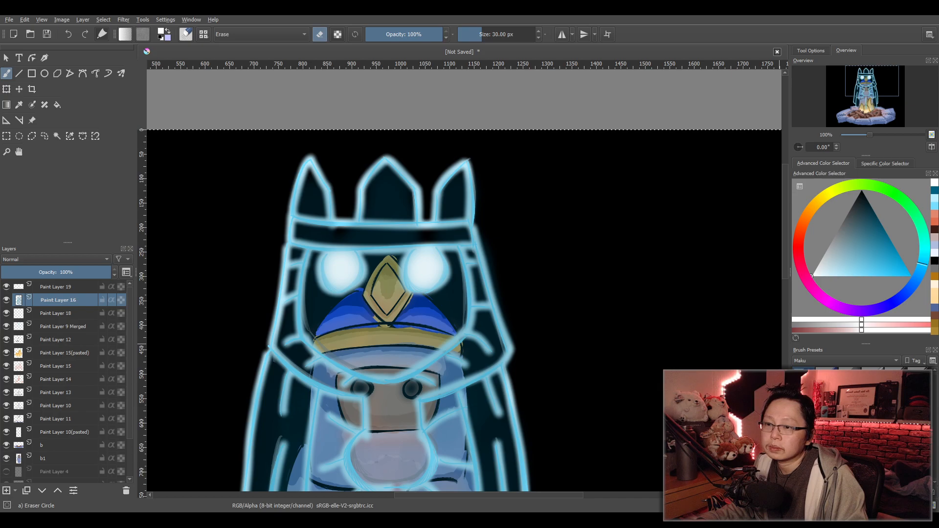
key("slash")
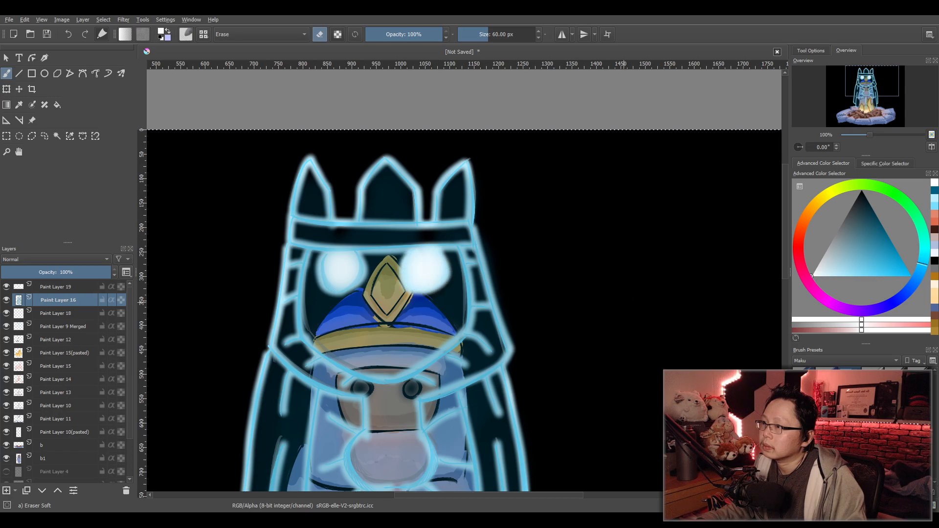
Add a new paint layer and place it at the top of the layer stack, above Paint Layer 19.
scroll(624, 325, "down", 5)
scroll(589, 306, "up", 4)
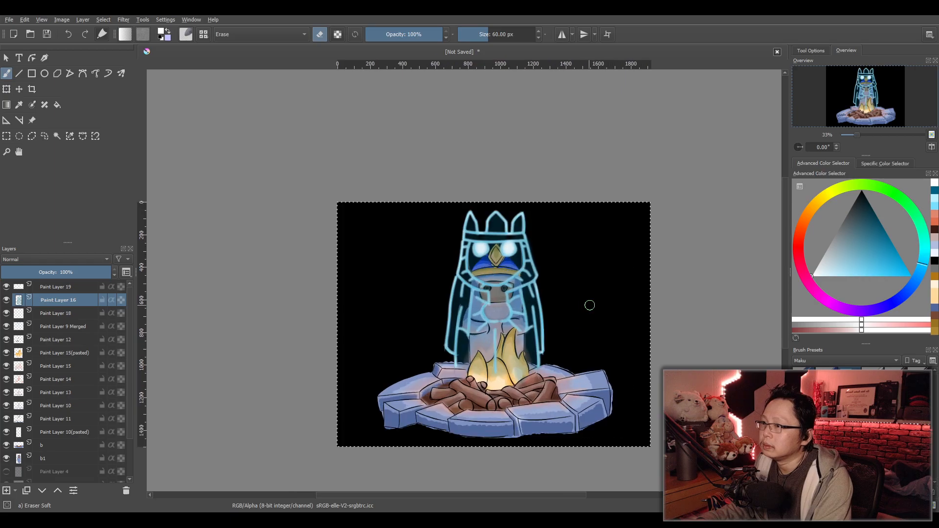
scroll(562, 313, "down", 3)
scroll(552, 322, "up", 3)
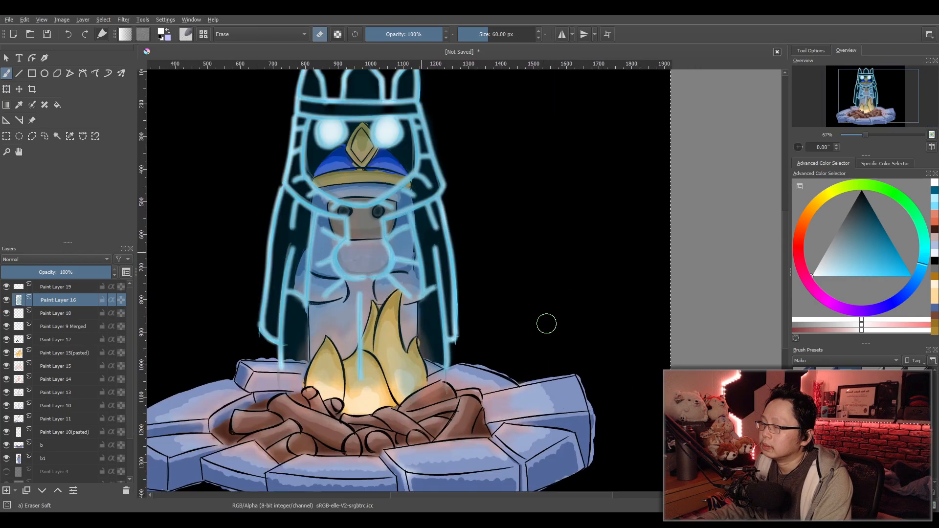
scroll(556, 316, "down", 1)
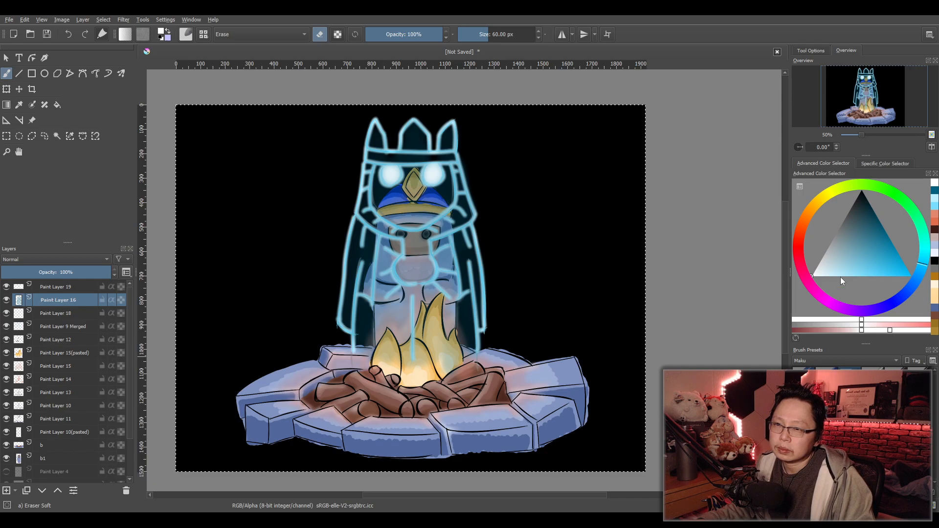
key("slash")
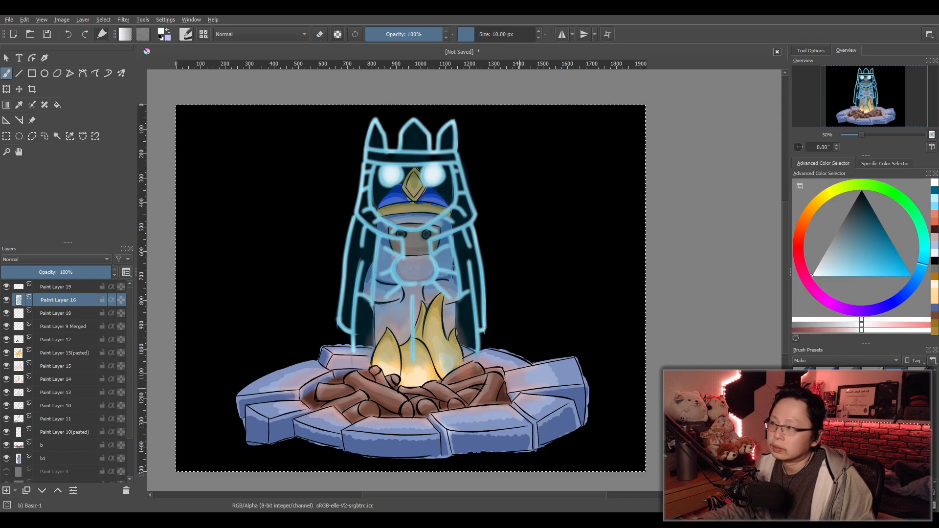
left_click(6, 492)
mouse_move(49, 303)
left_mouse_down()
mouse_move(71, 434)
mouse_move(62, 466)
left_mouse_up()
scroll(74, 419, "down", 2)
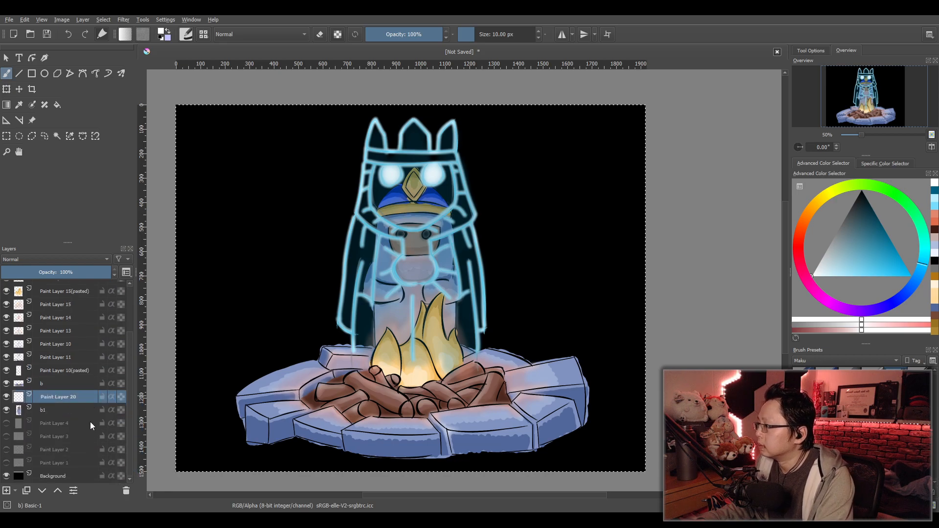
mouse_move(60, 398)
left_mouse_down()
mouse_move(86, 325)
mouse_move(81, 287)
mouse_move(69, 310)
left_mouse_up()
left_click_drag(61, 355, 64, 283)
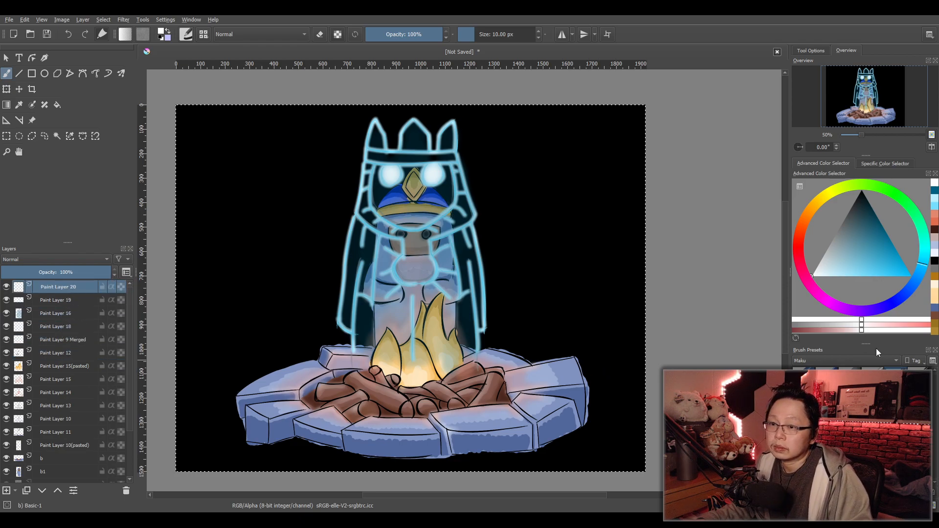
Switch to the Airbrush Soft brush, test it above the fire, undo the test stroke, and set the brush size to 200 px.
left_click(873, 375)
mouse_move(431, 354)
left_mouse_down()
mouse_move(382, 345)
mouse_move(462, 351)
left_mouse_up()
key("ctrl+z")
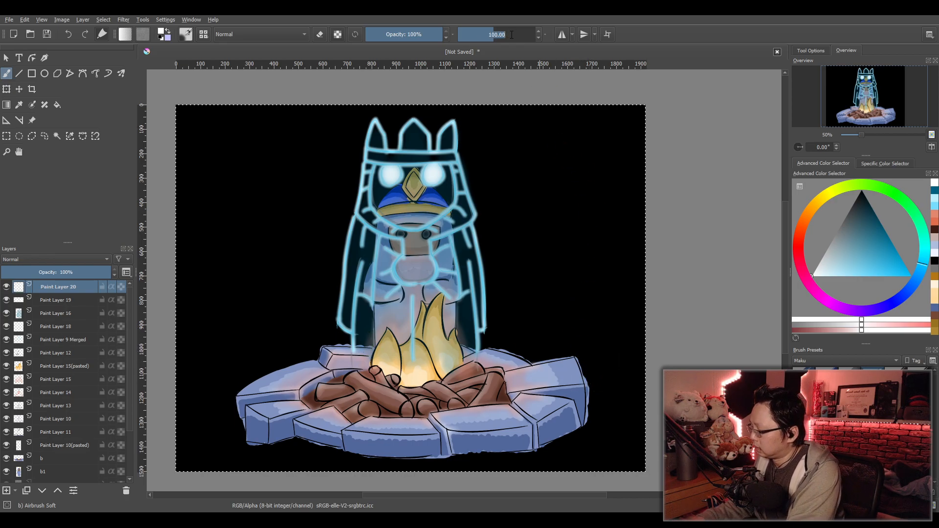
key("Return")
Try a soft white haze beside the spirit's crown and undo it.
left_click_drag(463, 150, 443, 147)
mouse_move(501, 139)
left_mouse_down()
mouse_move(450, 168)
mouse_move(536, 162)
mouse_move(465, 205)
mouse_move(479, 225)
mouse_move(523, 247)
left_mouse_up()
key("ctrl+z")
key("ctrl+z")
key("ctrl+z")
key("ctrl+z")
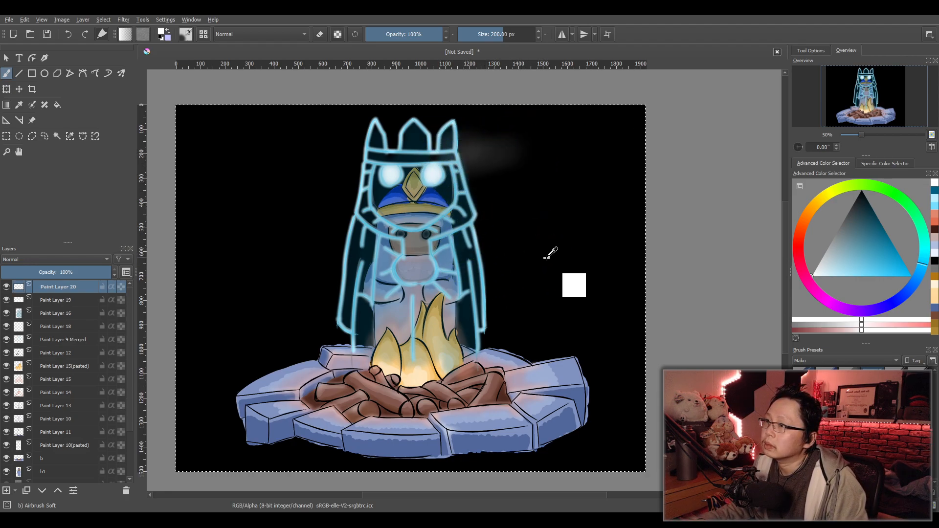
Choose light blue, try a soft haze to the right of the crown and hood, and undo the strokes.
left_click(861, 275)
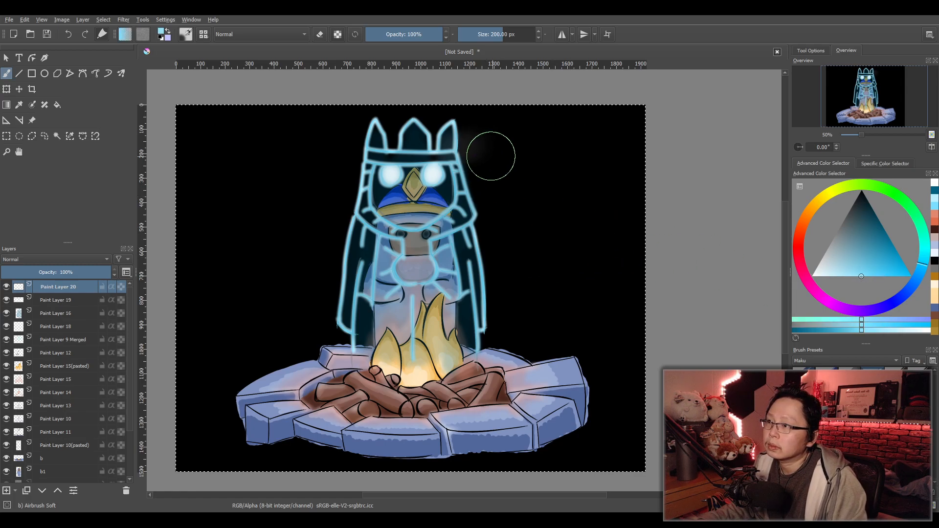
left_click_drag(491, 157, 512, 140)
mouse_move(470, 179)
left_mouse_down()
mouse_move(445, 197)
mouse_move(464, 206)
left_mouse_up()
key("ctrl+z")
key("ctrl+z")
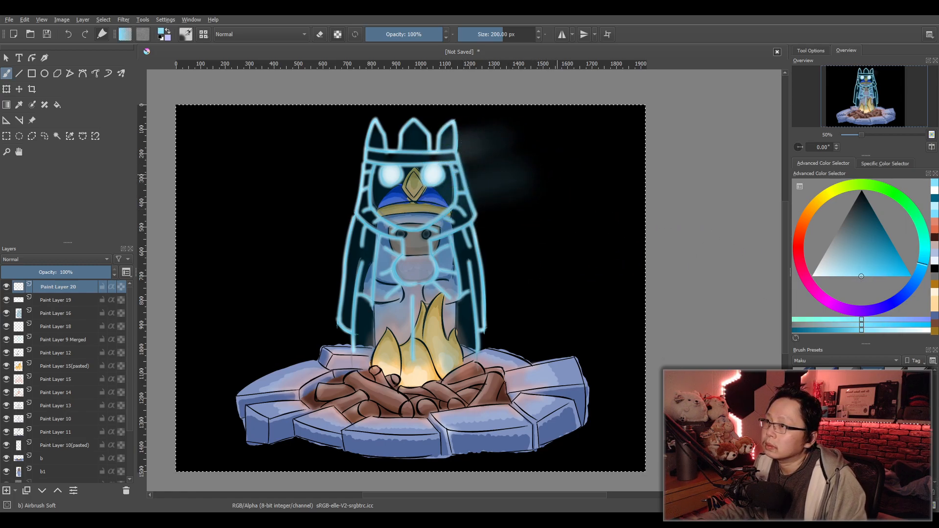
key("ctrl+z")
mouse_move(459, 137)
left_mouse_down()
mouse_move(525, 148)
mouse_move(460, 154)
mouse_move(538, 177)
left_mouse_up()
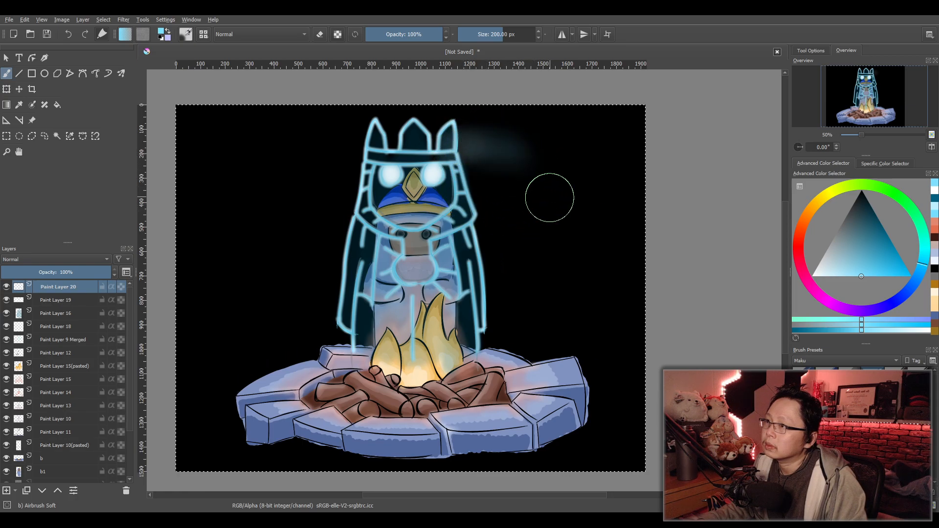
key("ctrl+z")
key("ctrl+z")
Try a light blue airbrushed glow around the spirit's crown and cloak, extending outward over the stones and dark background.
mouse_move(456, 120)
left_mouse_down()
mouse_move(489, 243)
mouse_move(497, 220)
mouse_move(466, 133)
mouse_move(495, 343)
left_mouse_up()
left_click_drag(503, 156, 492, 336)
mouse_move(356, 147)
left_mouse_down()
mouse_move(344, 238)
mouse_move(377, 124)
mouse_move(348, 175)
mouse_move(369, 191)
mouse_move(347, 211)
mouse_move(339, 359)
mouse_move(335, 302)
mouse_move(328, 323)
left_mouse_up()
mouse_move(368, 134)
left_mouse_down()
mouse_move(391, 141)
mouse_move(447, 116)
mouse_move(367, 146)
left_mouse_up()
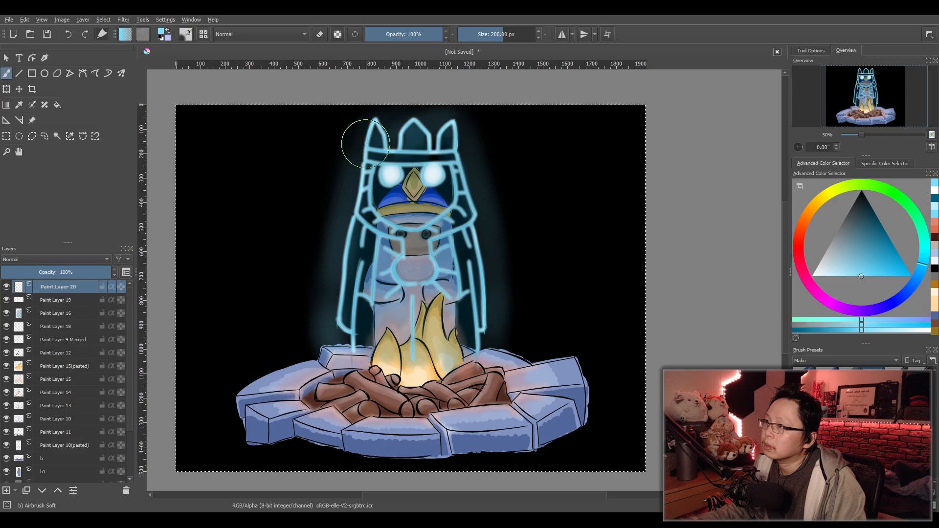
mouse_move(542, 377)
left_mouse_down()
mouse_move(541, 357)
mouse_move(544, 367)
left_mouse_up()
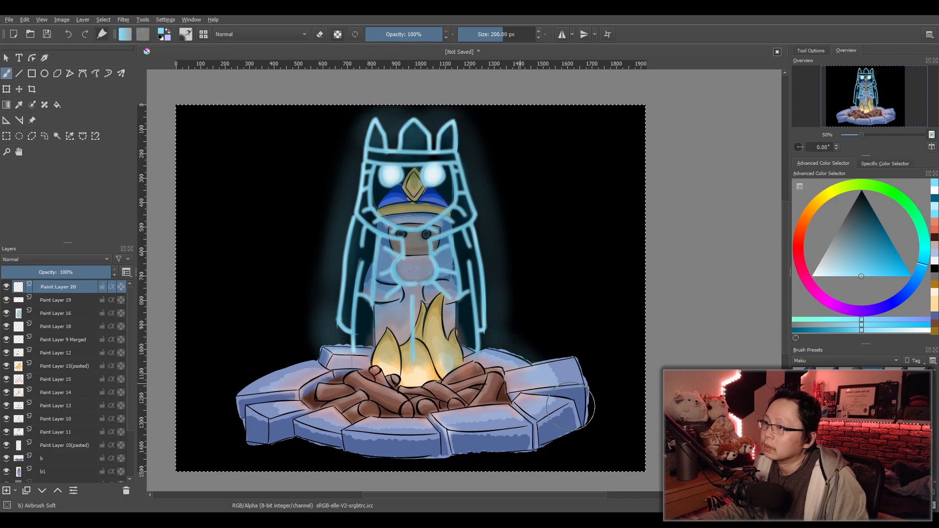
mouse_move(359, 331)
left_mouse_down()
mouse_move(295, 386)
mouse_move(336, 316)
mouse_move(282, 334)
mouse_move(347, 209)
mouse_move(277, 292)
mouse_move(372, 164)
mouse_move(279, 247)
left_mouse_up()
Undo all the light blue glow strokes around the spirit and the stones.
key("ctrl+z")
key("ctrl+z")
key("ctrl+z")
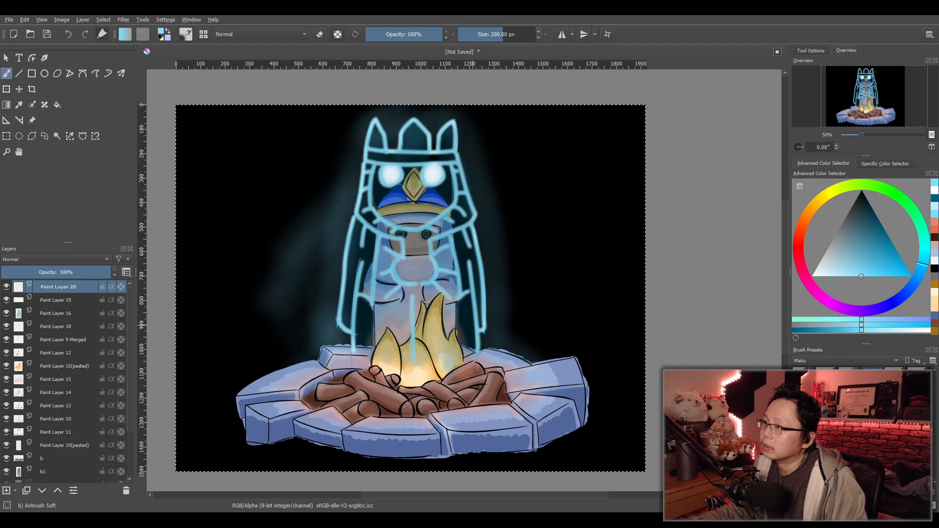
key("ctrl+z")
key("ctrl+z")
key("ctrl+z")
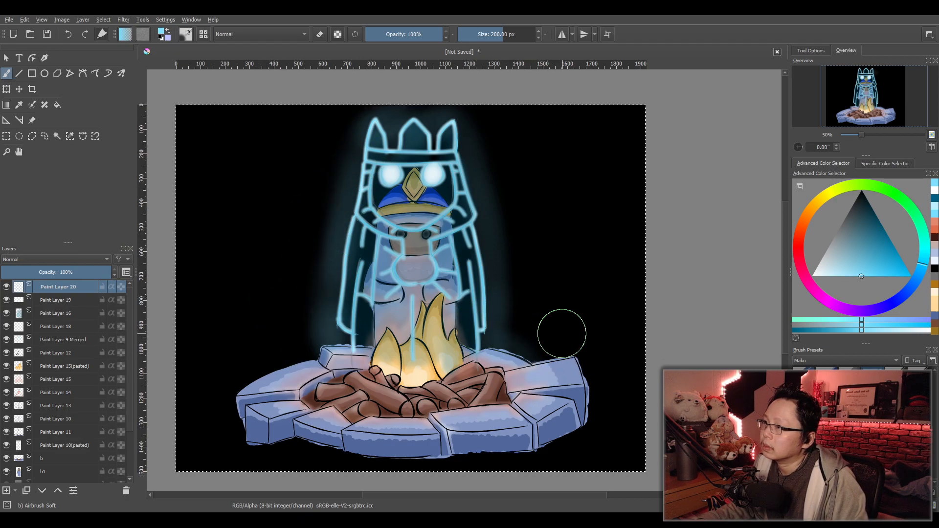
key("ctrl+z")
key("ctrl+z")
key("ctrl+z")
key("ctrl+z")
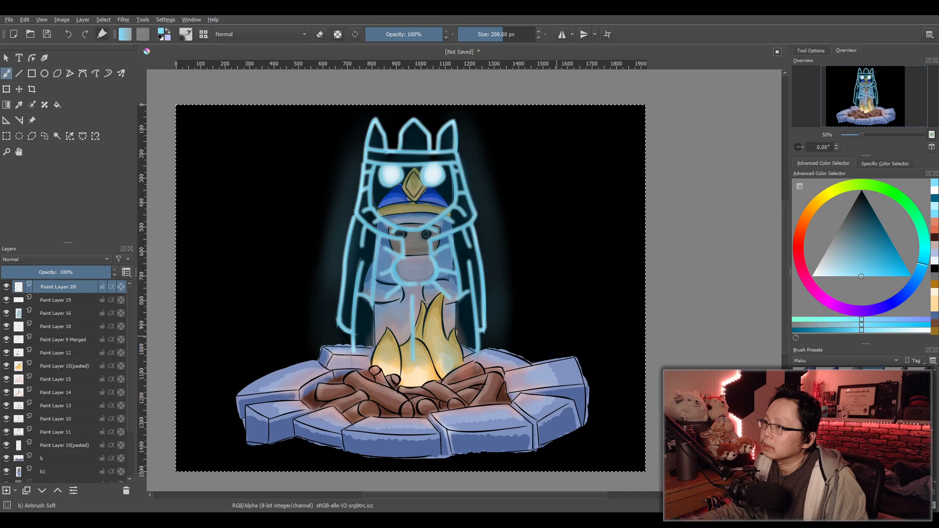
key("ctrl+z")
key("ctrl+z")
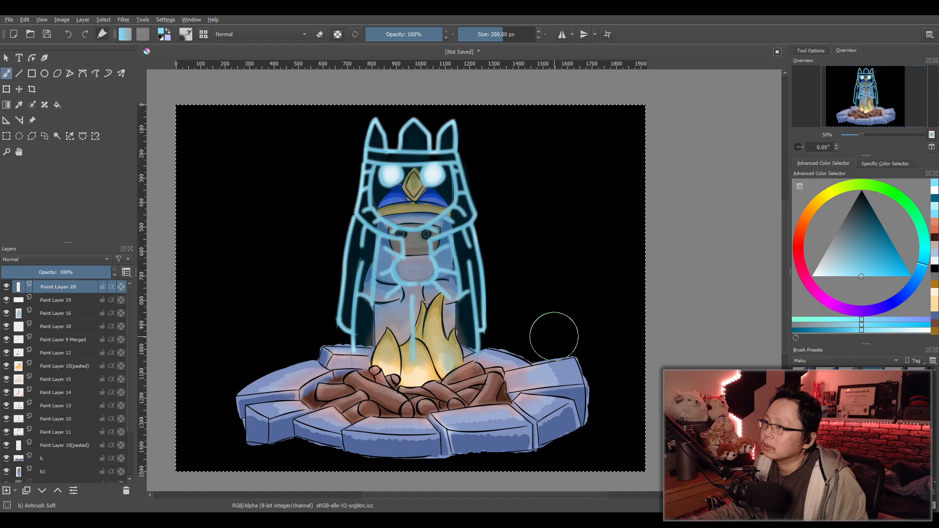
Move Paint Layer 20 below Paint Layer 19 and airbrush a paler blue glow along both sides of the spirit's crown and cloak.
key("ctrl+Page_Down")
left_click(875, 330)
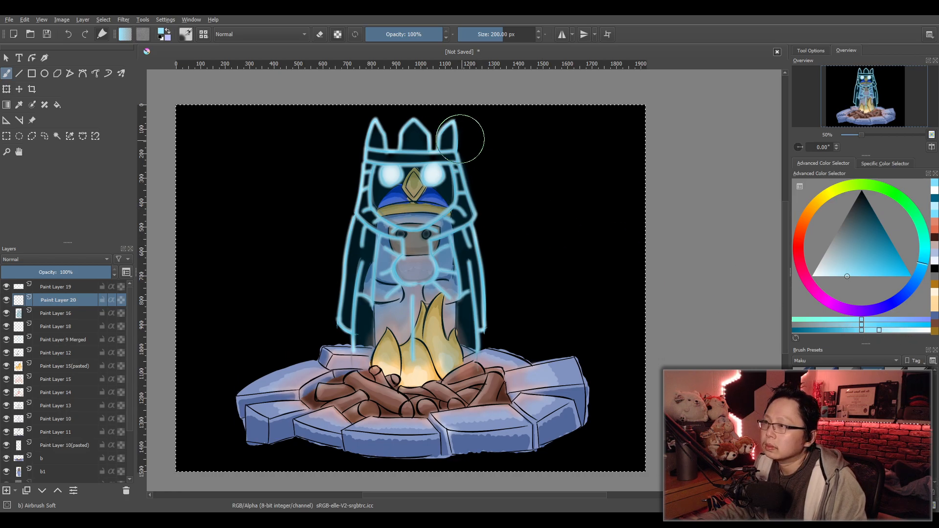
mouse_move(476, 207)
left_mouse_down()
mouse_move(457, 124)
mouse_move(496, 349)
left_mouse_up()
left_click_drag(459, 117, 487, 333)
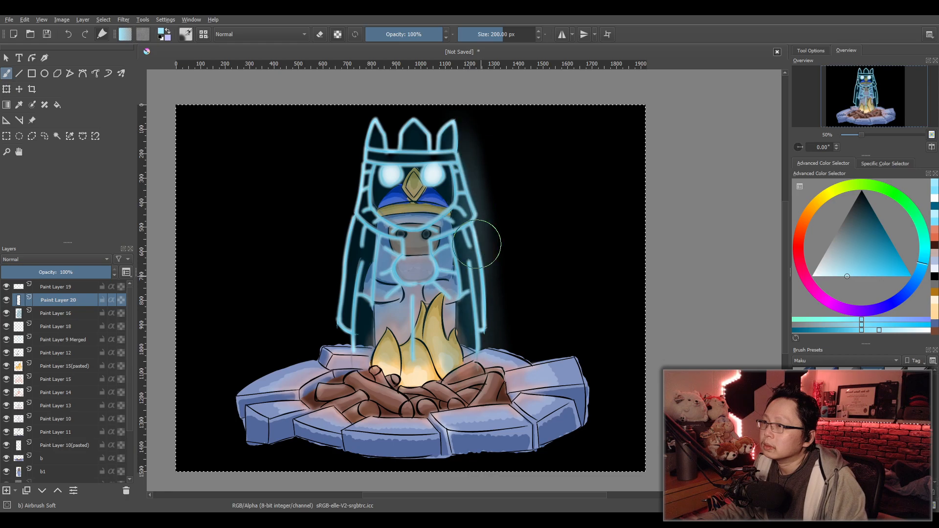
left_click_drag(384, 109, 341, 330)
left_click_drag(356, 239, 343, 333)
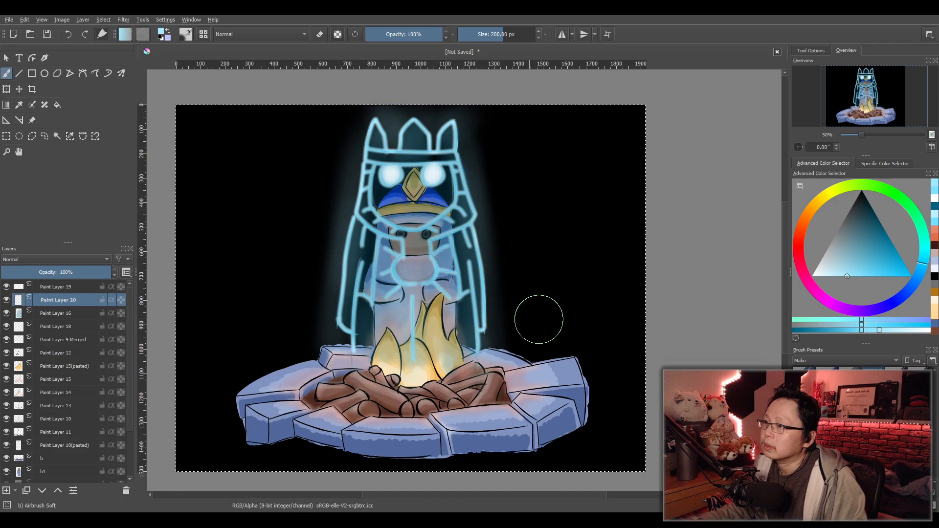
Choose an orange-red and airbrush a warm firelight glow over the flames, logs and surrounding stones on Paint Layer 20.
key("minus")
left_click_drag(554, 364, 518, 379)
scroll(519, 351, "up", 2)
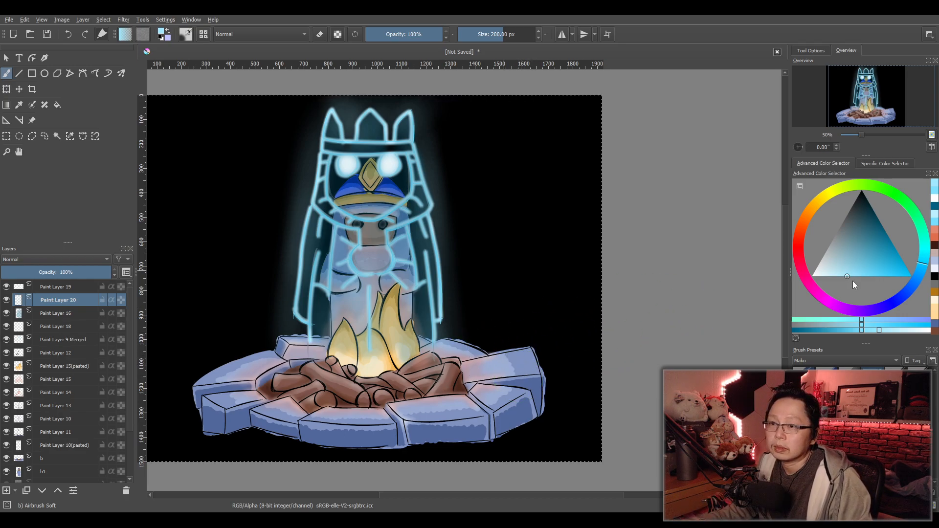
left_click_drag(802, 222, 801, 238)
left_click_drag(867, 268, 881, 281)
mouse_move(332, 343)
left_mouse_down()
mouse_move(321, 348)
mouse_move(342, 355)
mouse_move(370, 330)
mouse_move(467, 365)
mouse_move(486, 413)
mouse_move(349, 390)
left_mouse_up()
mouse_move(261, 401)
left_mouse_down()
mouse_move(302, 379)
mouse_move(280, 344)
mouse_move(464, 352)
mouse_move(432, 353)
mouse_move(493, 371)
mouse_move(492, 417)
mouse_move(413, 325)
mouse_move(409, 265)
mouse_move(386, 270)
mouse_move(376, 296)
mouse_move(355, 294)
mouse_move(340, 318)
mouse_move(333, 278)
mouse_move(334, 355)
mouse_move(299, 331)
mouse_move(334, 364)
mouse_move(244, 373)
mouse_move(290, 387)
left_mouse_up()
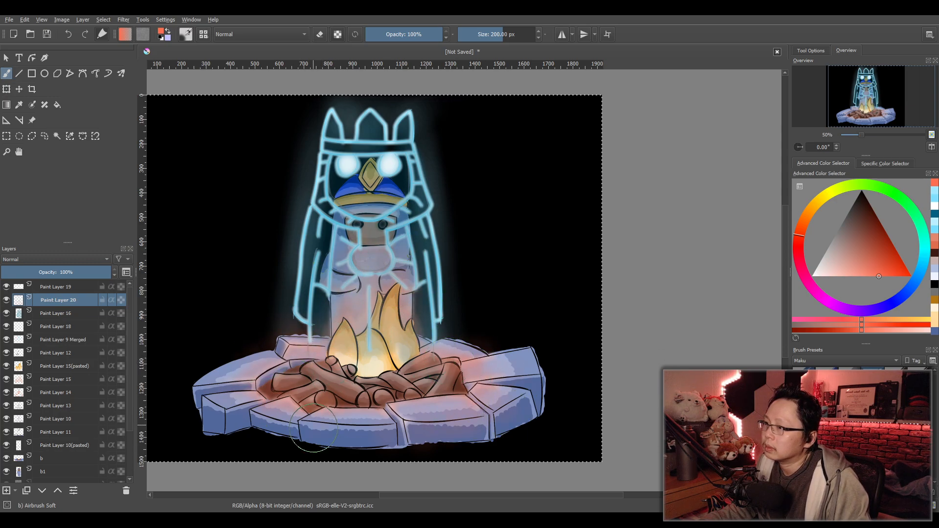
Extend the orange-red airbrushed firelight glow over the outer stones of the fire ring on Paint Layer 20.
mouse_move(479, 418)
left_mouse_down()
mouse_move(503, 401)
mouse_move(498, 367)
left_mouse_up()
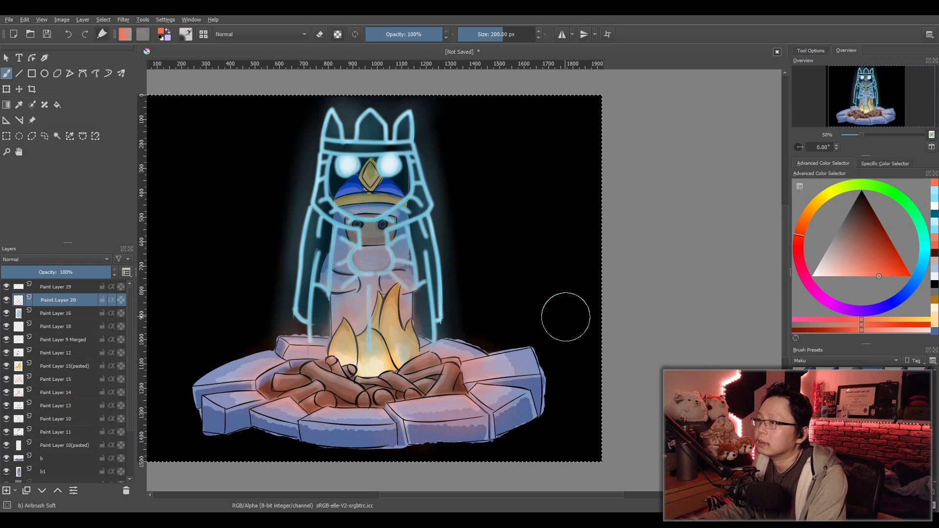
scroll(568, 318, "down", 1)
scroll(615, 335, "up", 1)
left_click_drag(534, 316, 554, 325)
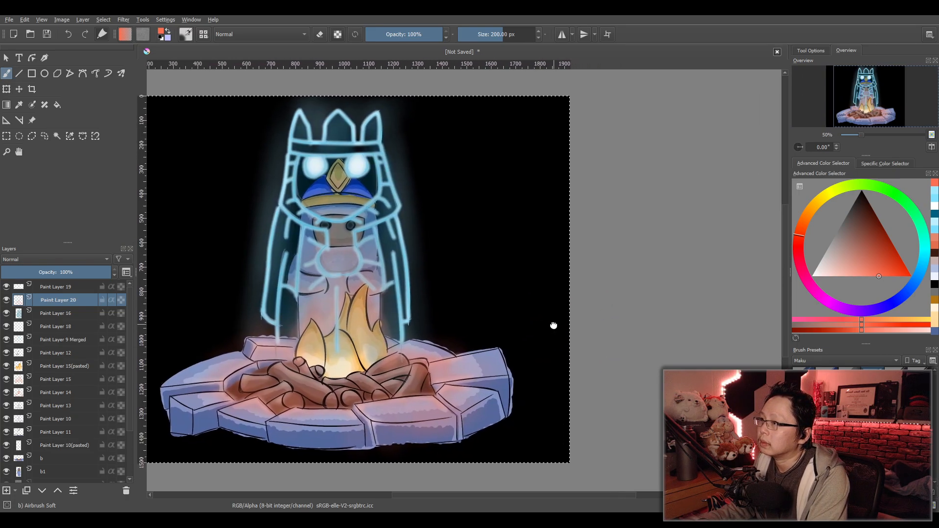
Toggle the visibility of the lower paint layers, including Paint Layer 11 and b1, to find which one holds the character's face.
left_click_drag(408, 228, 494, 278)
scroll(447, 237, "up", 3)
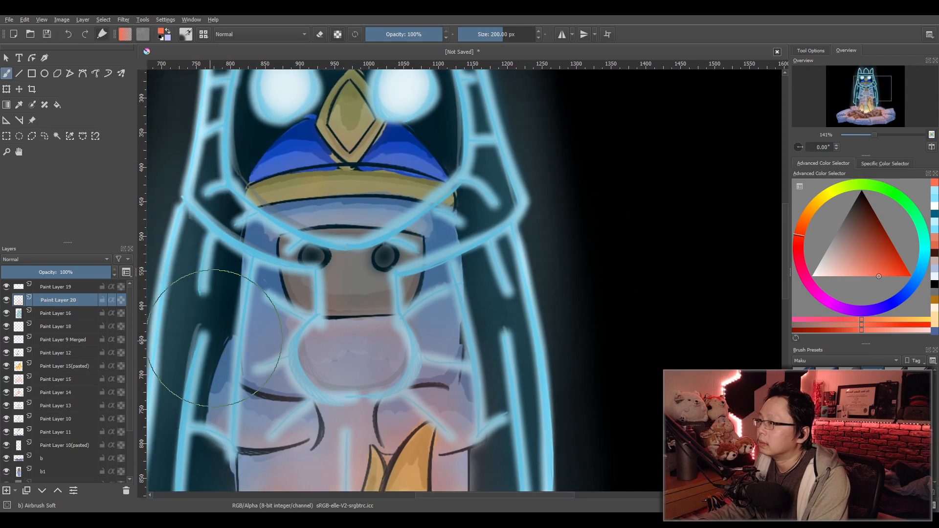
left_click(49, 349)
left_click(47, 313)
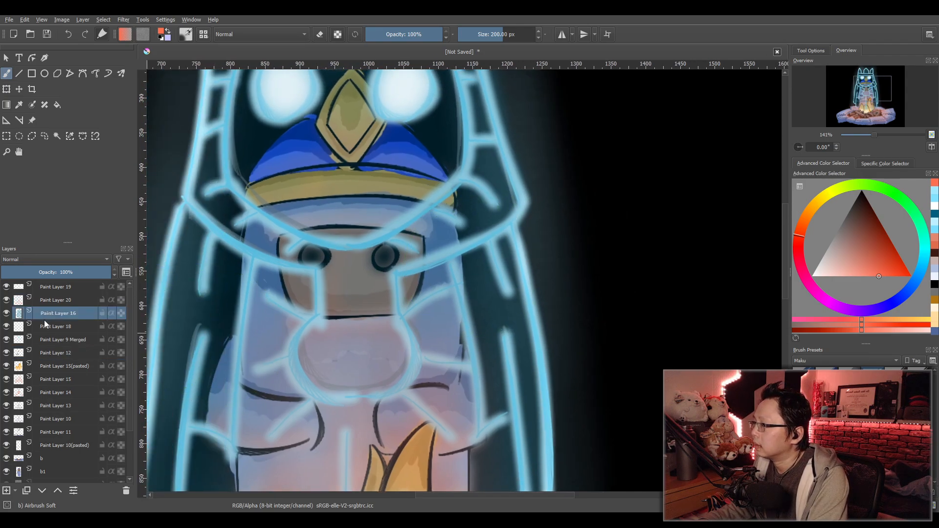
scroll(49, 390, "down", 1)
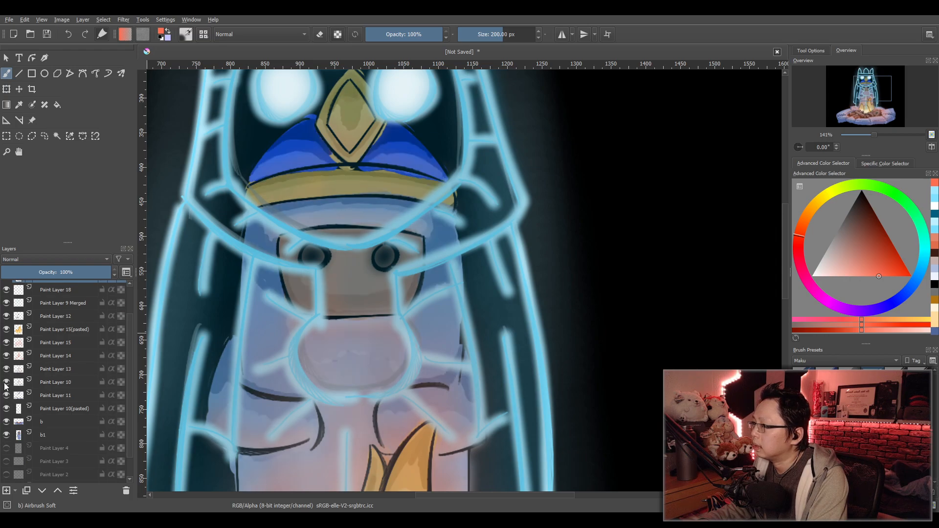
left_click_drag(335, 342, 436, 318)
left_click(7, 394)
left_click(8, 395)
left_click(7, 395)
left_click(7, 395)
left_click(5, 380)
left_click(4, 380)
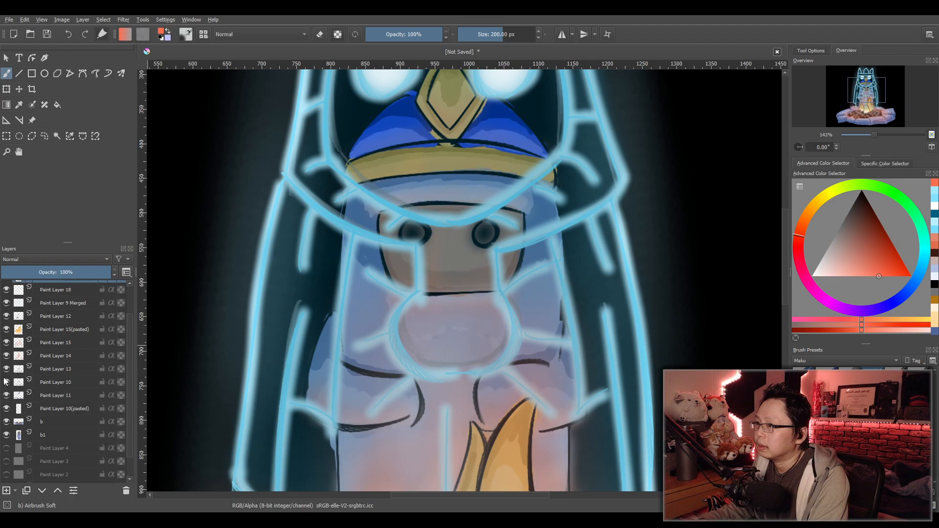
left_click(42, 423)
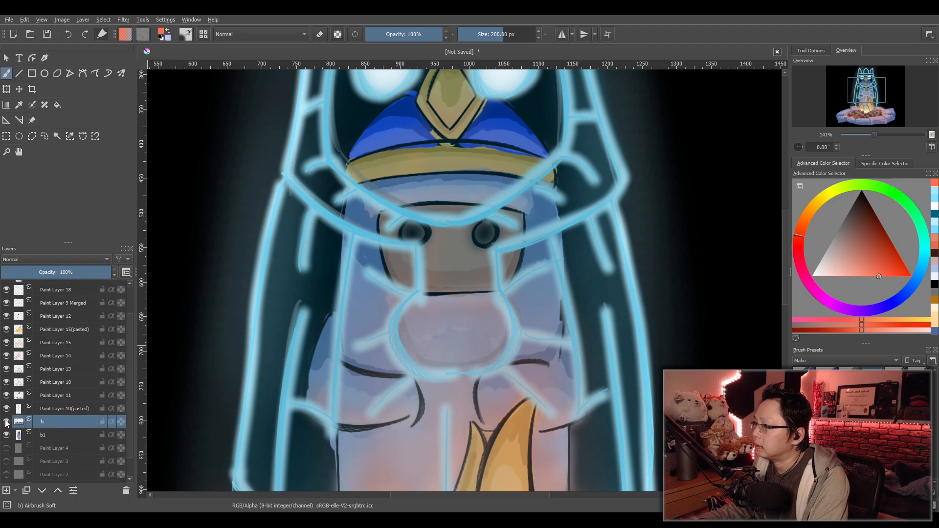
left_click(6, 435)
left_click(6, 436)
left_click(6, 436)
left_click(6, 435)
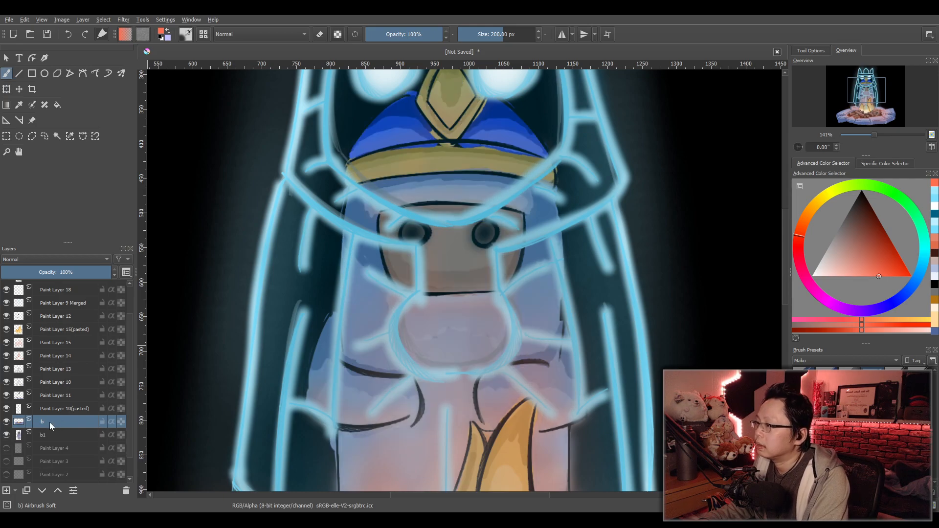
Paint both of the character's eyes solid black on layer b with the 10 px Basic-1 brush.
left_click_drag(864, 210, 861, 192)
key("slash")
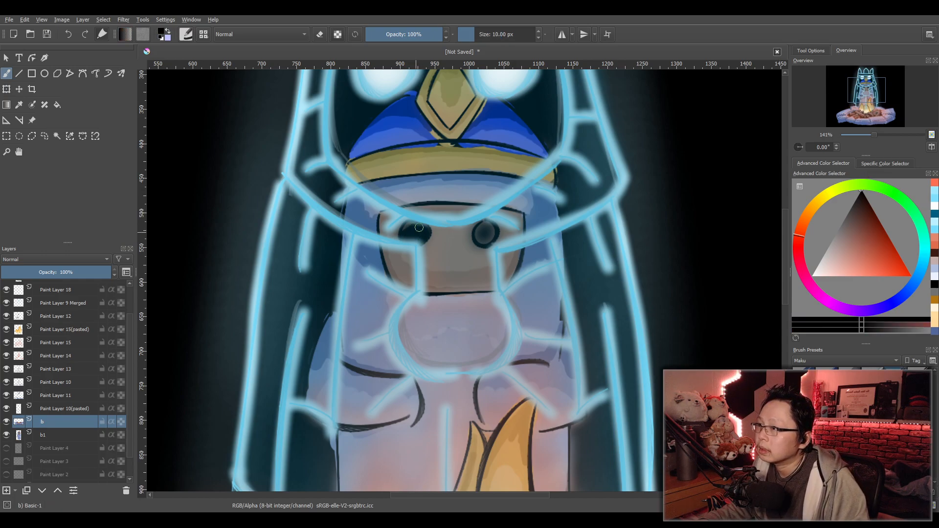
left_click(413, 228)
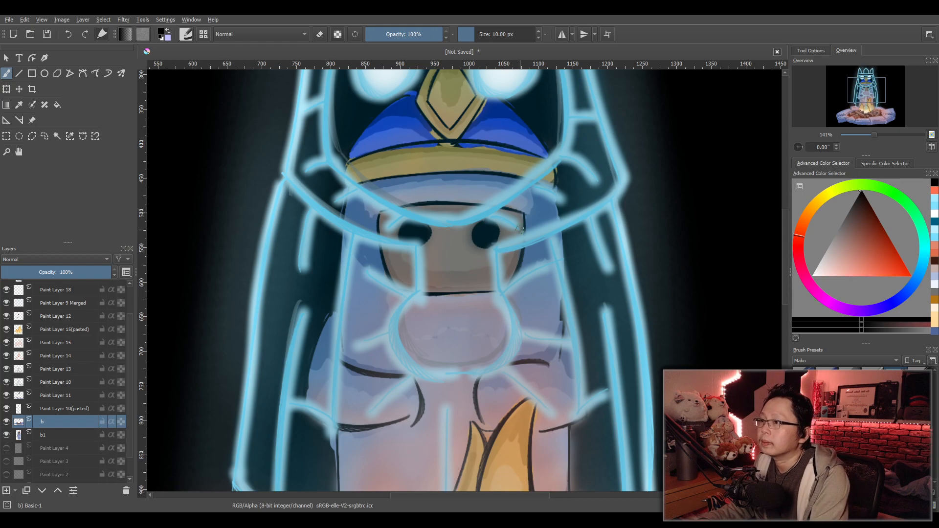
Examine the whole illustration, comparing the spirit, the character and the fire ring at different magnifications.
scroll(513, 228, "down", 3)
scroll(501, 304, "up", 1)
scroll(502, 291, "down", 1)
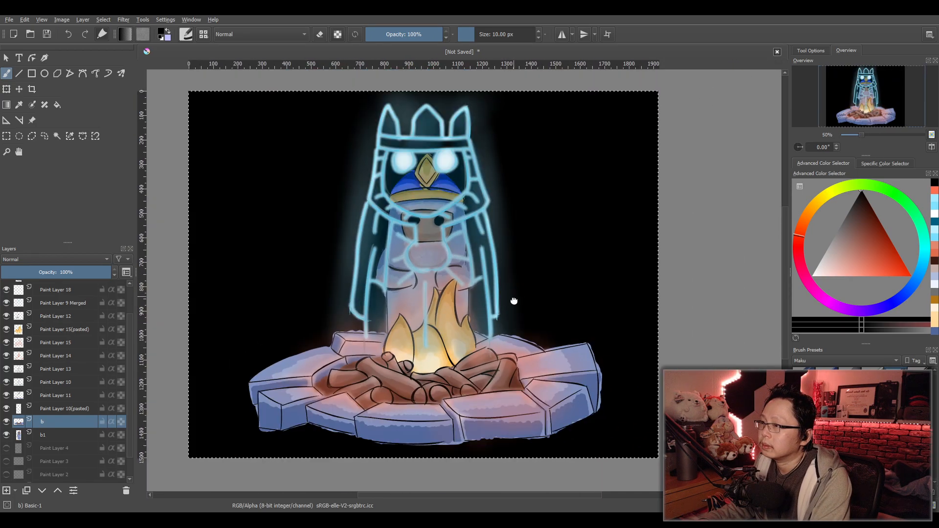
scroll(508, 302, "up", 1)
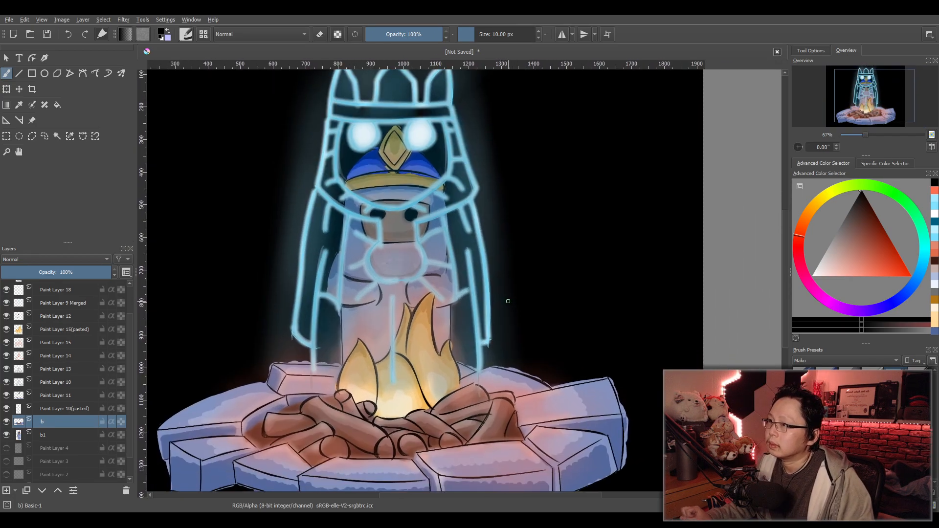
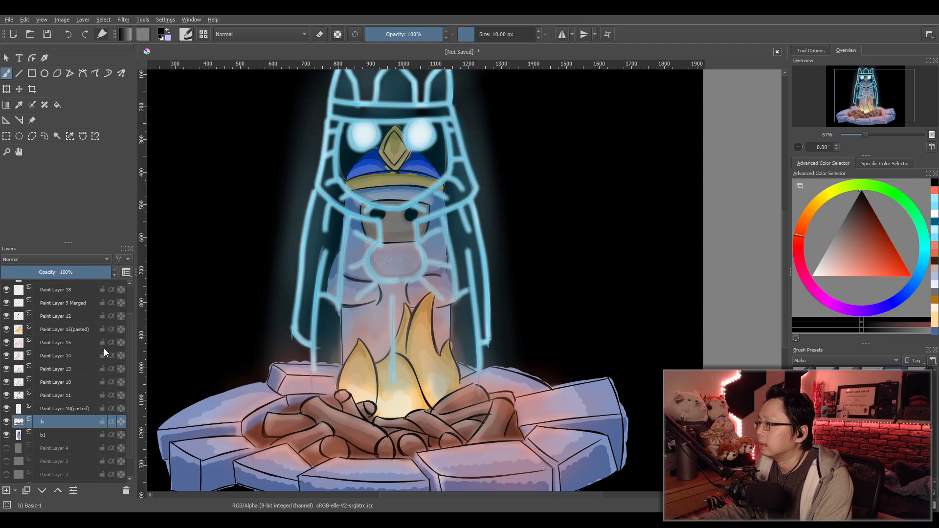
scroll(36, 329, "up", 1)
scroll(455, 382, "down", 2)
left_click_drag(455, 382, 452, 343)
scroll(61, 381, "down", 1)
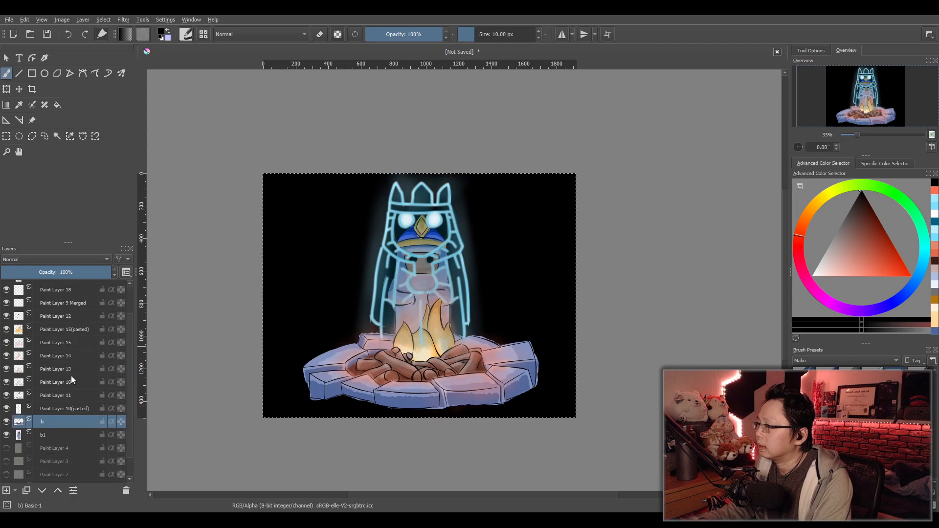
left_click(58, 341)
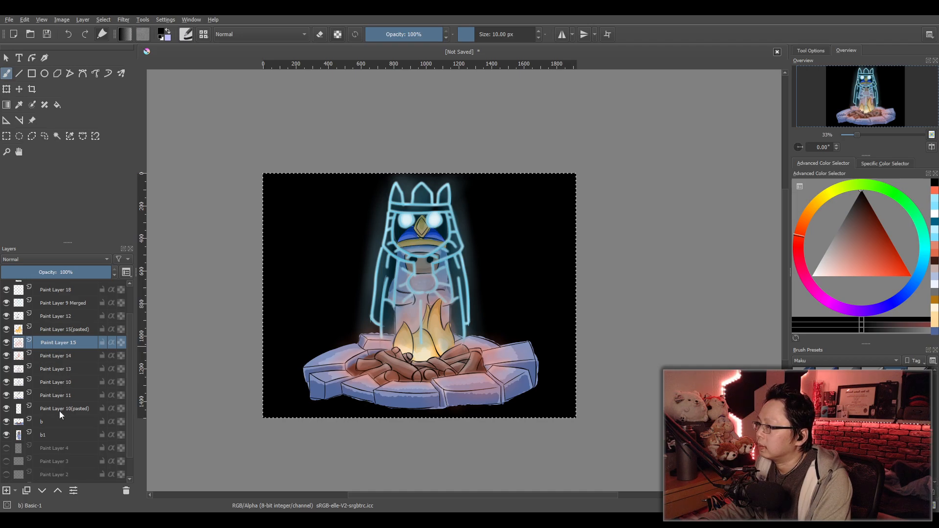
left_click(57, 436, "shift")
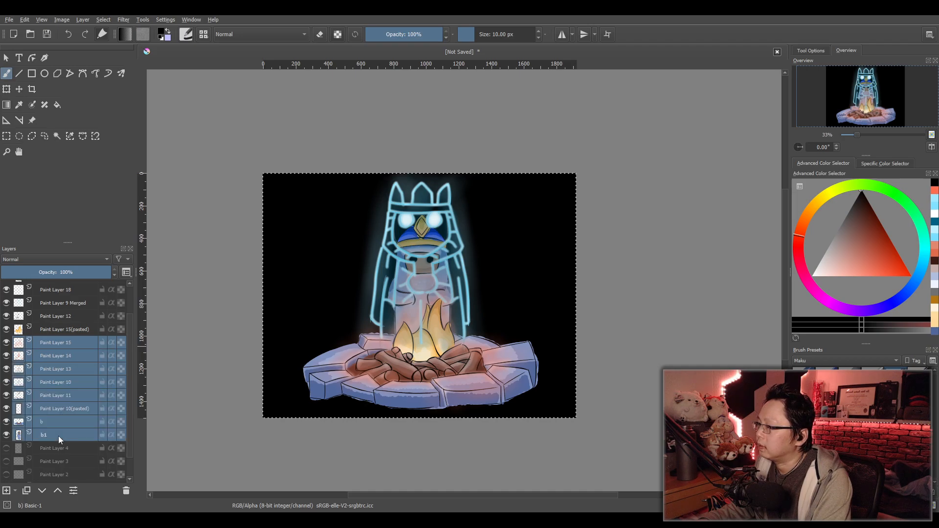
left_click(52, 408)
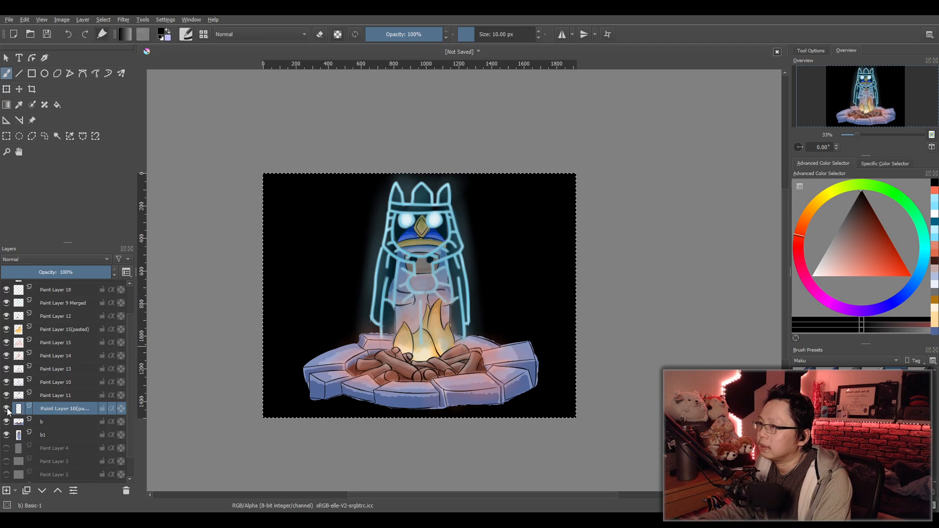
Duplicate Paint Layers 15, 14, 13, 10 and 11 and merge the copies into a single layer.
left_click(65, 344)
left_click(65, 396, "shift")
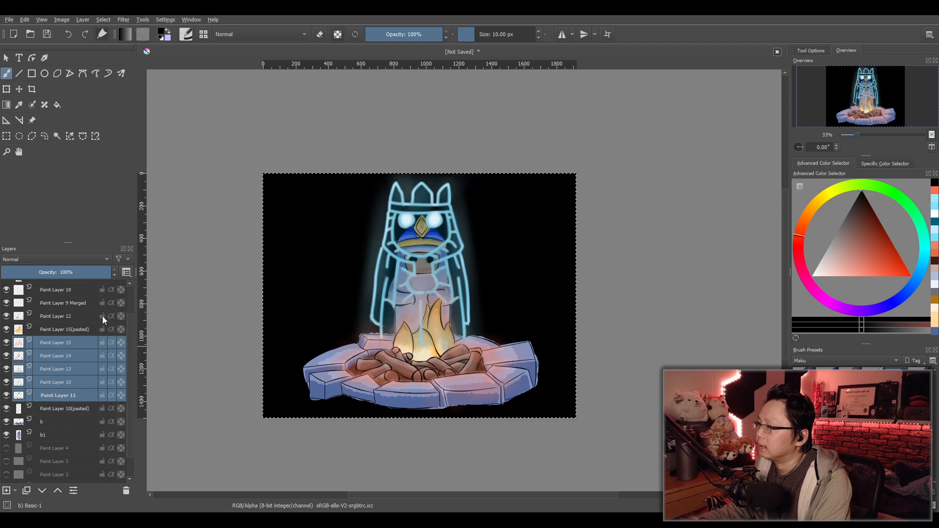
key("ctrl+j")
key("ctrl+e")
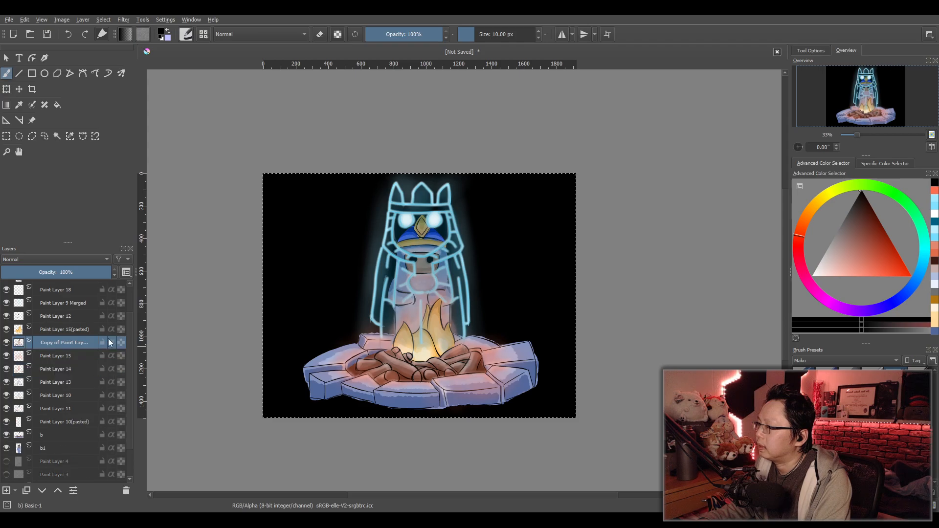
Hide the original Paint Layers 15, 14, 13, 10 and 11.
left_click(62, 361)
left_click(55, 409, "shift")
left_click(6, 356)
left_click(6, 369)
left_click(7, 382)
left_click(7, 395)
left_click(7, 408)
key("plus")
key("plus")
Erase the colour spilling past the lower-right stones on the merged copy layer with the 30 px Eraser Circle.
left_click(59, 344)
scroll(565, 406, "up", 4)
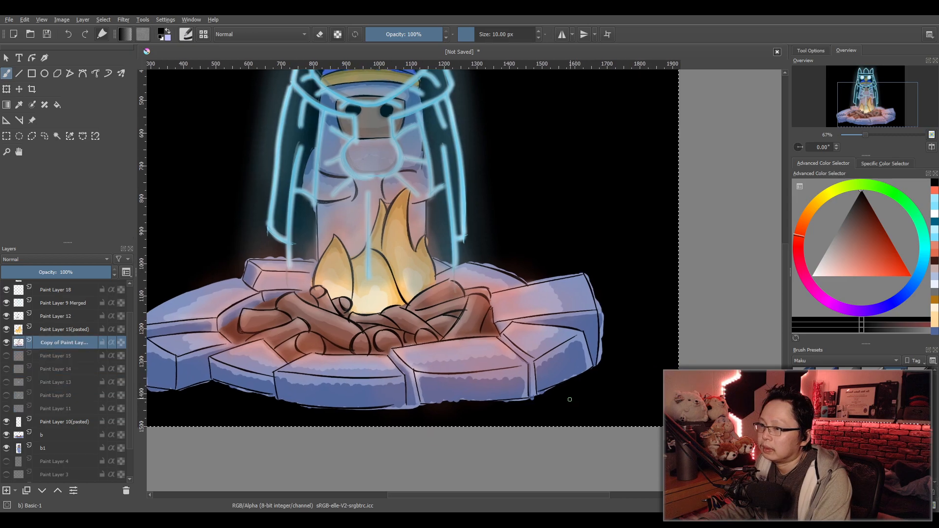
key("e")
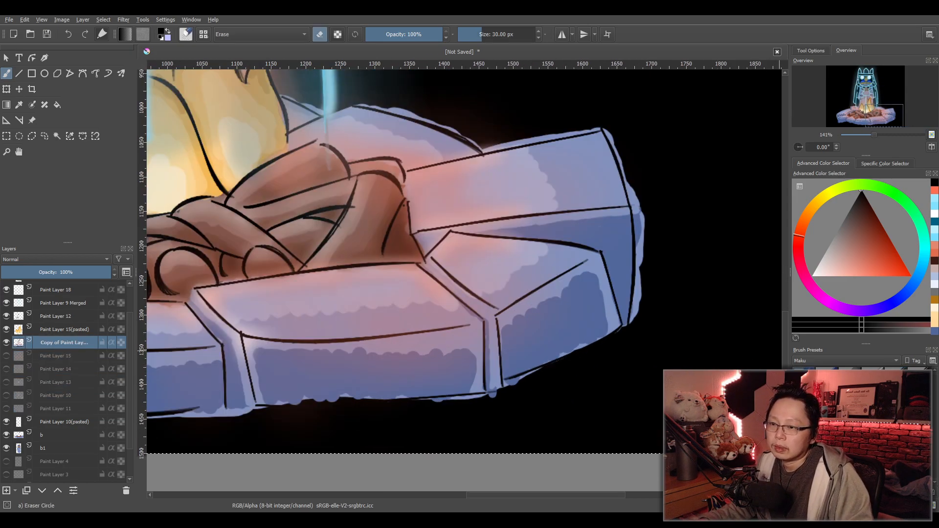
left_click_drag(495, 402, 449, 404)
mouse_move(524, 391)
left_mouse_down()
mouse_move(516, 385)
mouse_move(549, 373)
left_mouse_up()
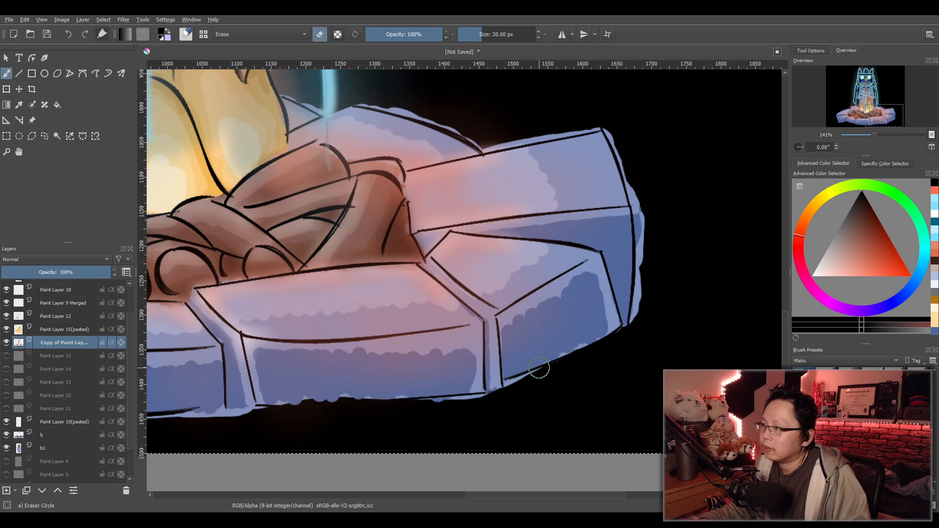
Toggle Paint Layer 10(pasted) and layer b to check which one holds the remaining colour outside the stones.
left_click(7, 422)
left_click(7, 422)
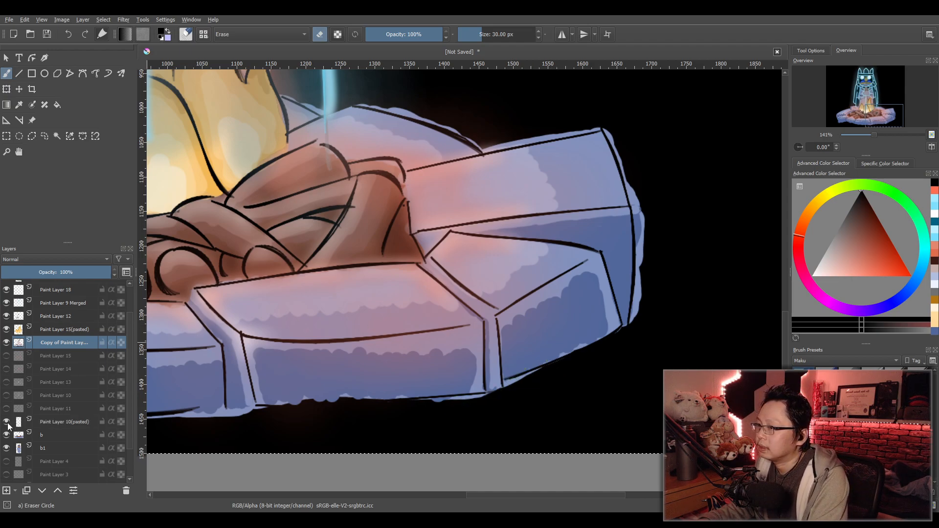
left_click(7, 434)
left_click(7, 435)
left_click(6, 434)
left_click(7, 435)
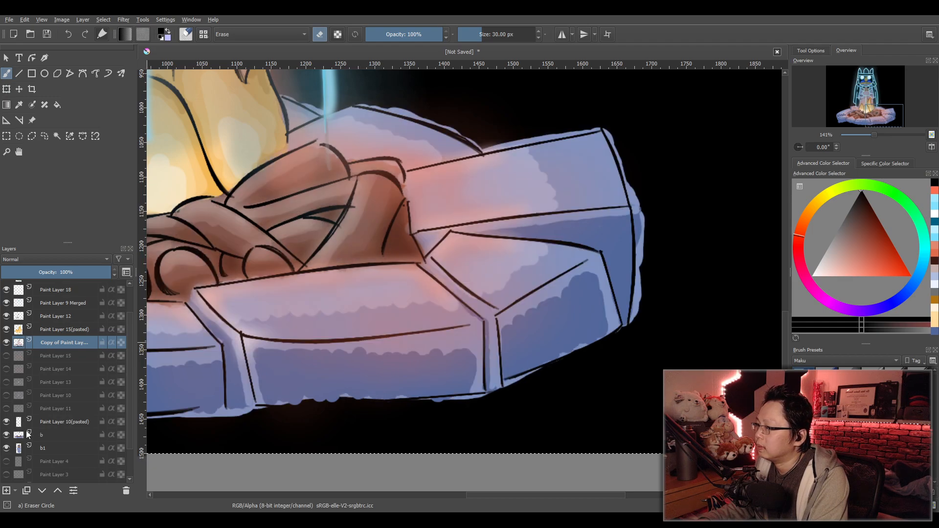
Duplicate the layers Paint Layer 10(pasted), b and b1 together.
left_click(55, 423)
left_click(51, 450, "shift")
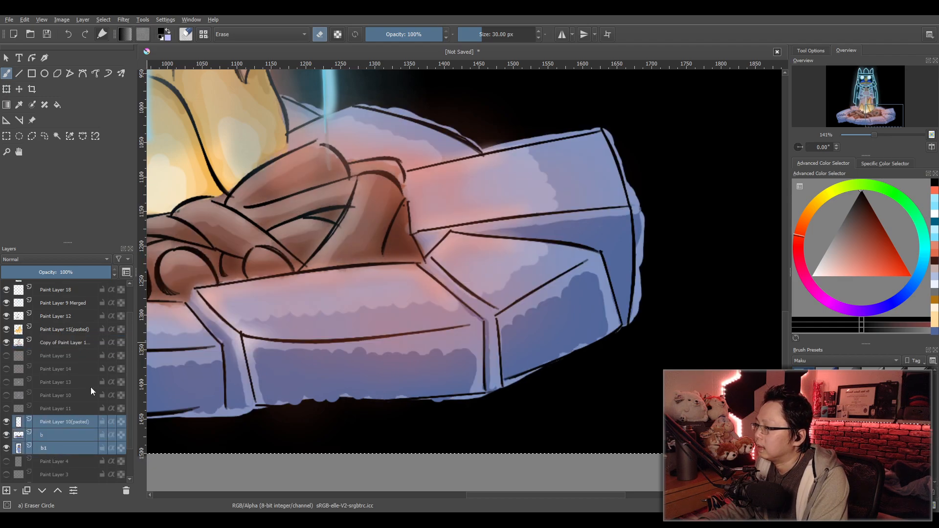
key("ctrl+j")
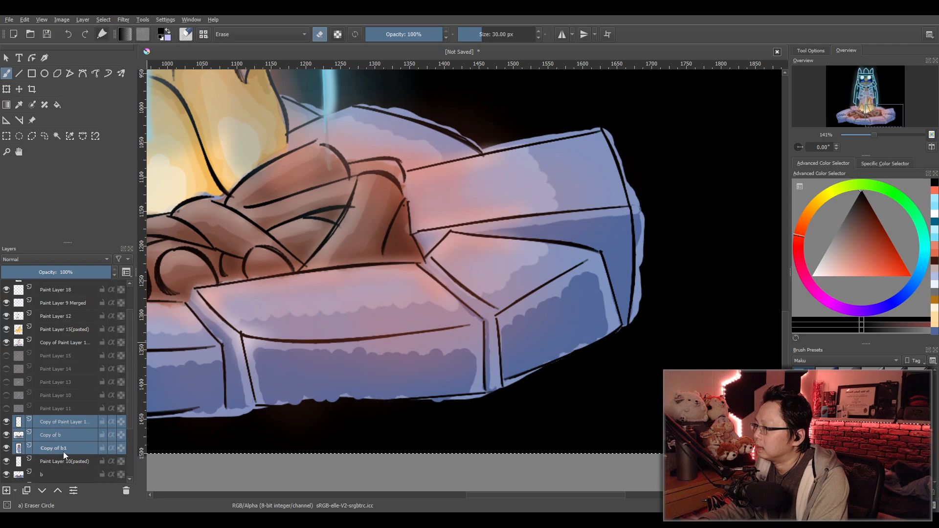
Hide the originals of Paint Layer 10(pasted), b and b1, and move their copies directly below the merged copy layer.
scroll(63, 451, "down", 1)
left_click(6, 424)
left_click(7, 438)
left_click(6, 451)
mouse_move(51, 403)
left_mouse_down()
mouse_move(60, 317)
mouse_move(71, 313)
left_mouse_up()
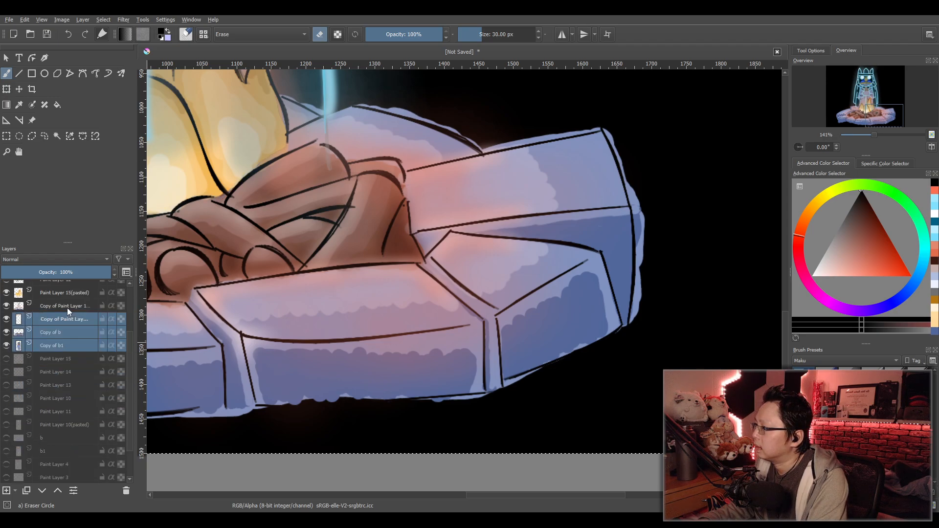
Merge the four copied layers into one layer.
left_click(67, 307)
left_click(60, 347, "shift")
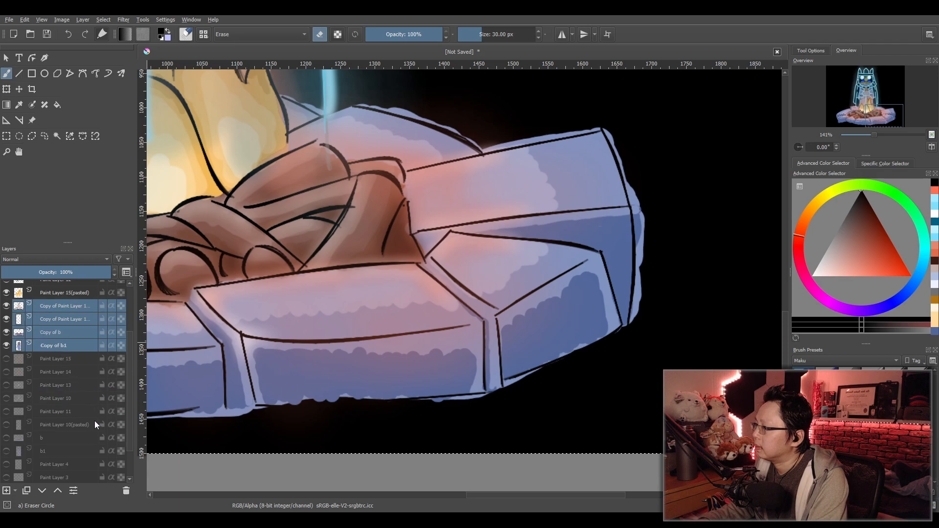
key("ctrl+e")
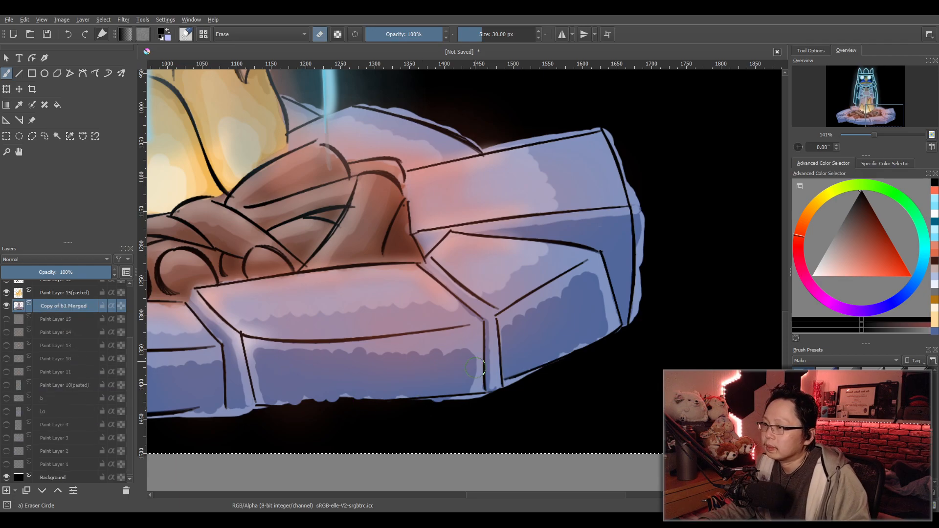
Erase the colour spilling outside the outlines of the right-hand stones, from the lower front corner around to the back edge.
mouse_move(443, 401)
left_mouse_down()
mouse_move(478, 400)
mouse_move(534, 376)
mouse_move(434, 402)
left_mouse_up()
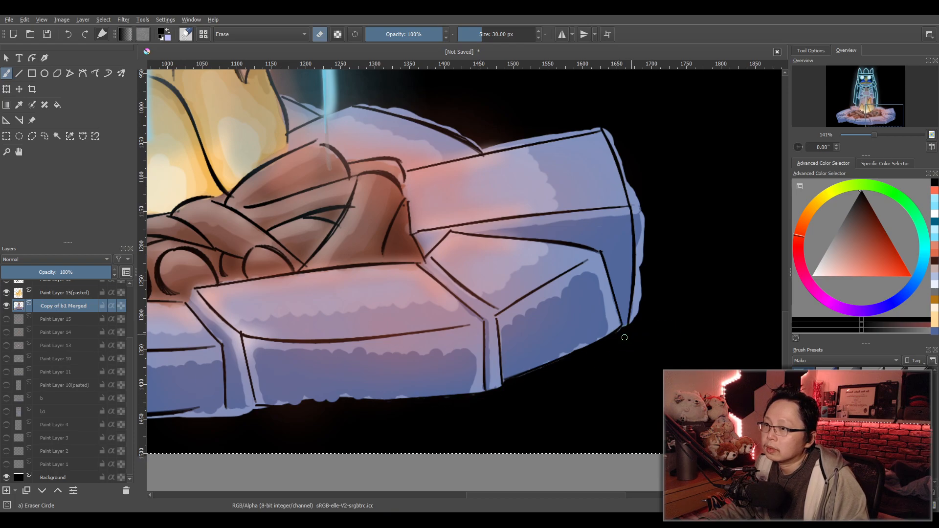
mouse_move(624, 328)
left_mouse_down()
mouse_move(634, 320)
mouse_move(641, 247)
mouse_move(623, 157)
mouse_move(629, 177)
left_mouse_up()
scroll(625, 154, "down", 1)
scroll(623, 318, "up", 2)
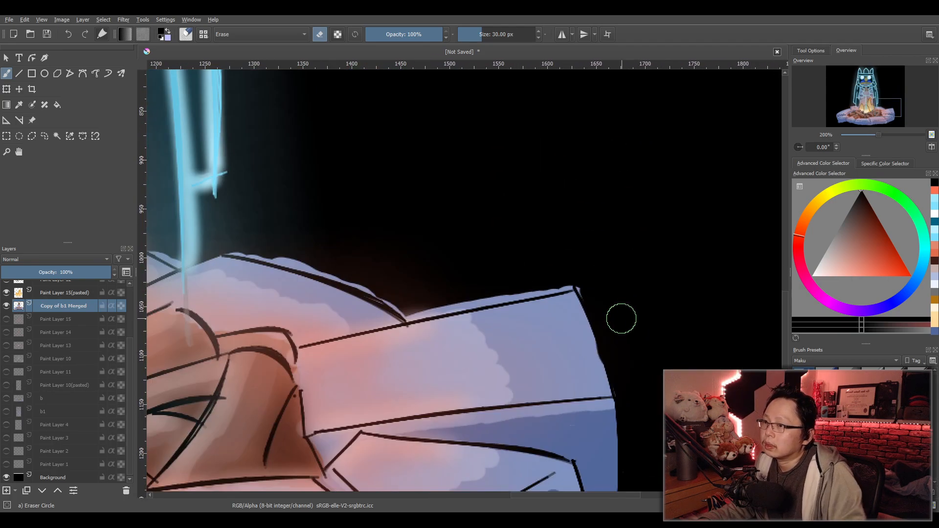
mouse_move(582, 285)
left_mouse_down()
mouse_move(408, 315)
mouse_move(418, 317)
mouse_move(428, 314)
mouse_move(390, 305)
mouse_move(410, 315)
mouse_move(292, 260)
mouse_move(228, 247)
mouse_move(330, 280)
mouse_move(314, 262)
mouse_move(402, 311)
mouse_move(461, 303)
left_mouse_up()
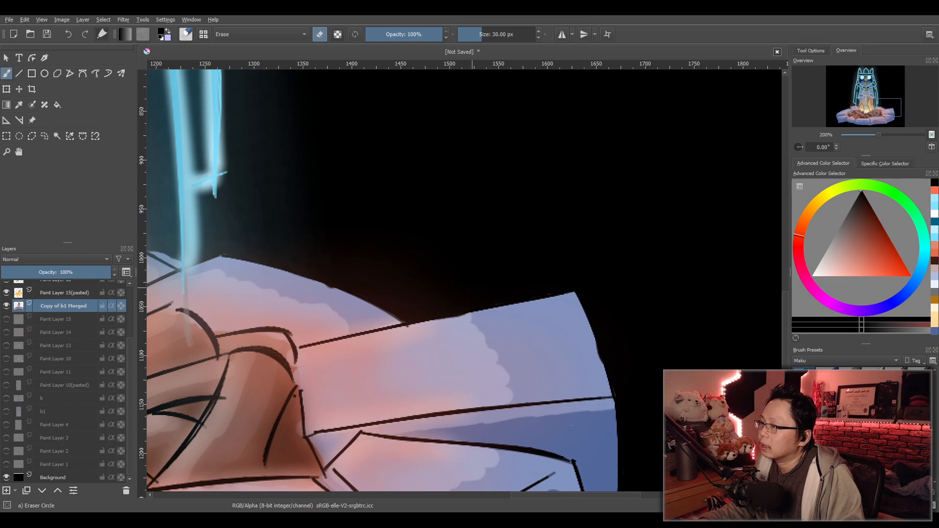
Erase the colour spilling past the outlines along the front stones and around the lower corners of the left-hand stones.
scroll(472, 287, "down", 4)
left_click_drag(386, 337, 568, 312)
scroll(568, 312, "up", 3)
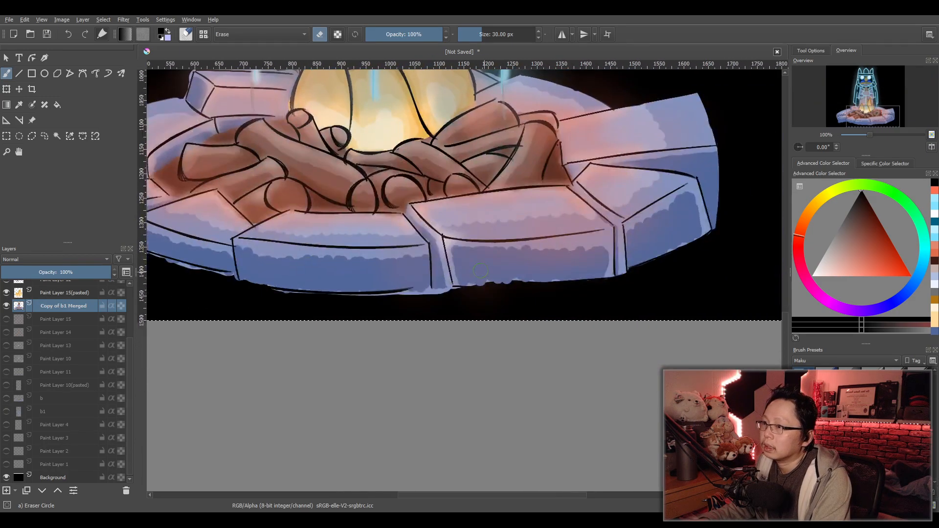
mouse_move(442, 295)
left_mouse_down()
mouse_move(403, 294)
mouse_move(510, 286)
mouse_move(355, 298)
mouse_move(278, 292)
left_mouse_up()
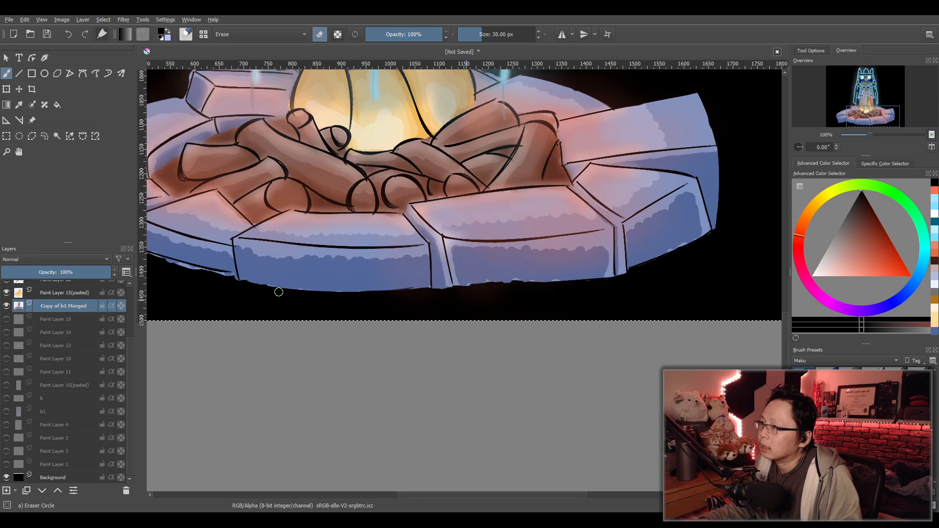
left_click_drag(193, 268, 530, 384)
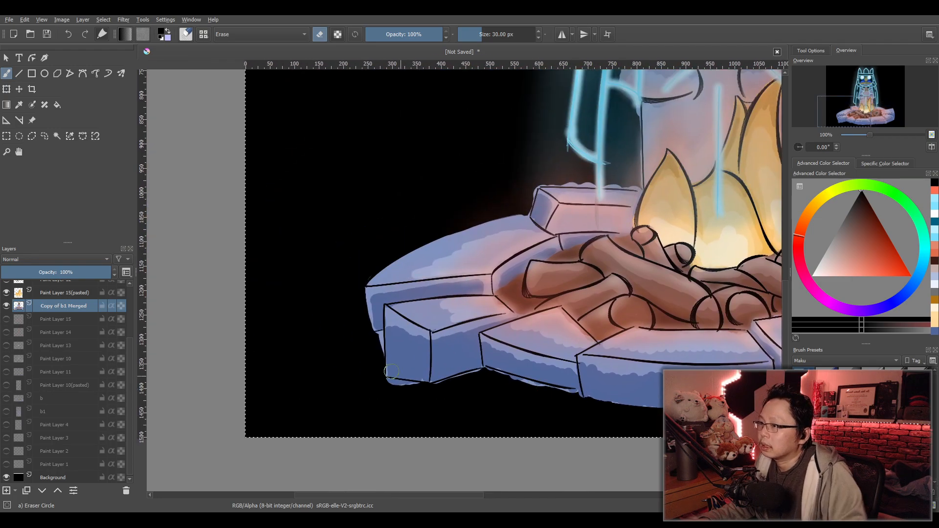
mouse_move(395, 382)
left_mouse_down()
mouse_move(415, 384)
mouse_move(389, 379)
left_mouse_up()
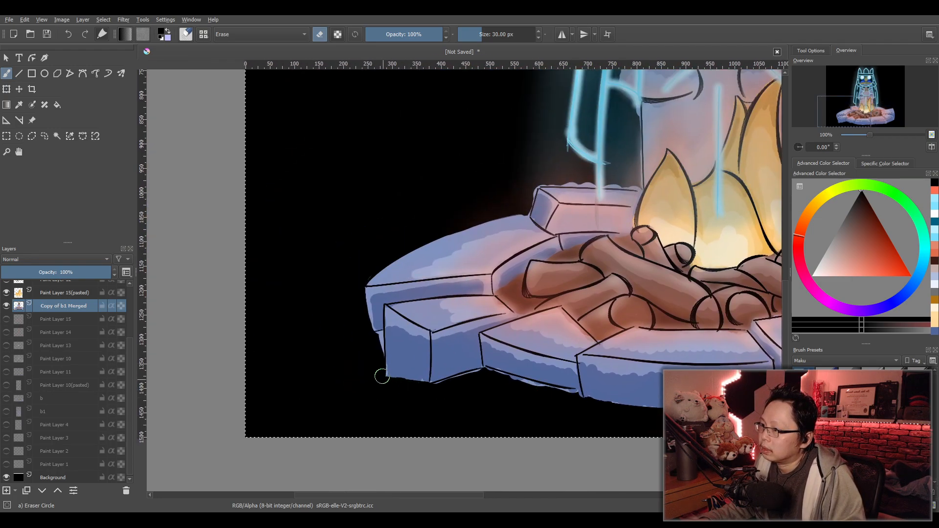
left_click_drag(371, 345, 381, 340)
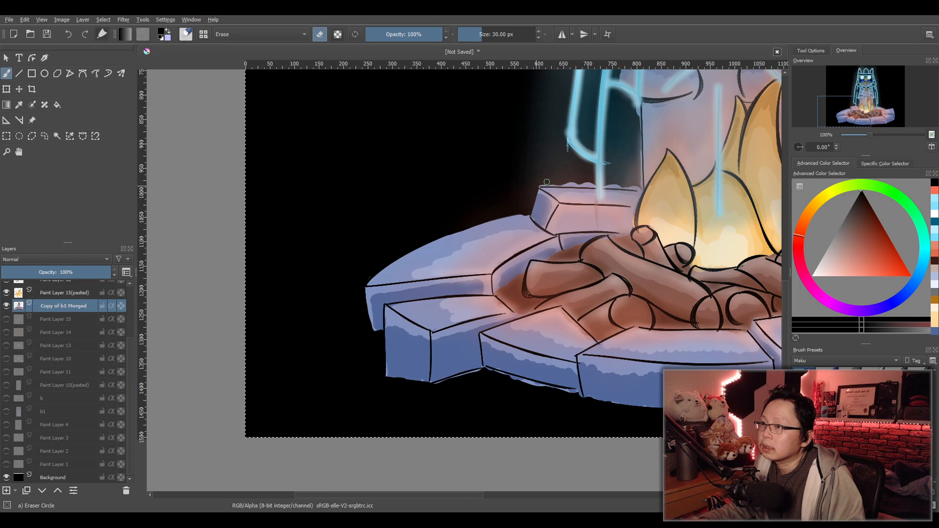
Erase the spill above the small back-left stone and along the adjoining left edge of the spirit's body.
left_click_drag(549, 183, 642, 188)
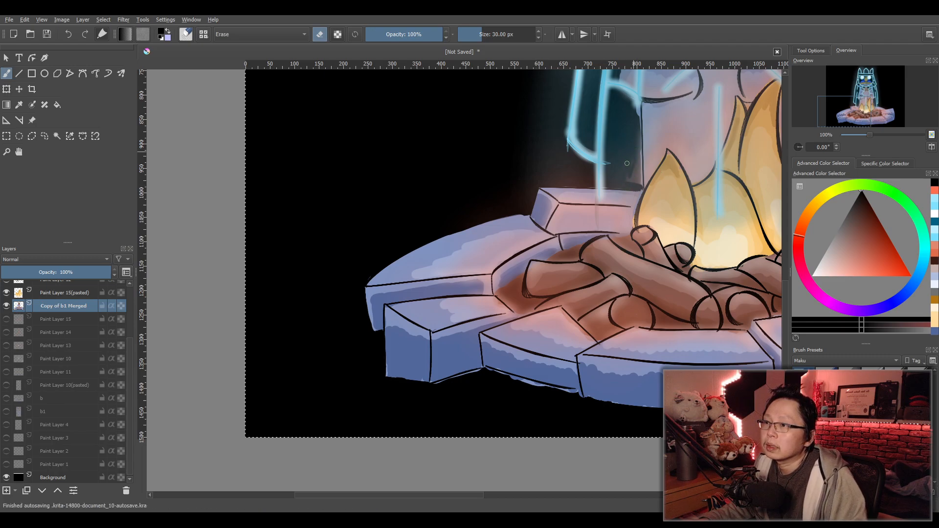
left_click_drag(631, 154, 636, 179)
mouse_move(636, 151)
left_mouse_down()
mouse_move(639, 182)
mouse_move(639, 147)
left_mouse_up()
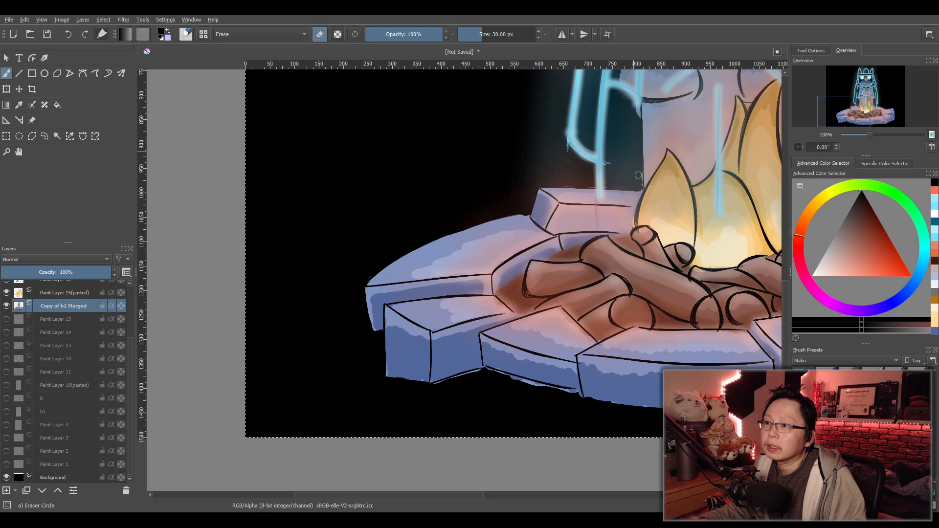
Check the whole illustration for remaining colour spill around the stone ring and the spirit.
scroll(630, 131, "down", 3)
left_click_drag(681, 135, 572, 152)
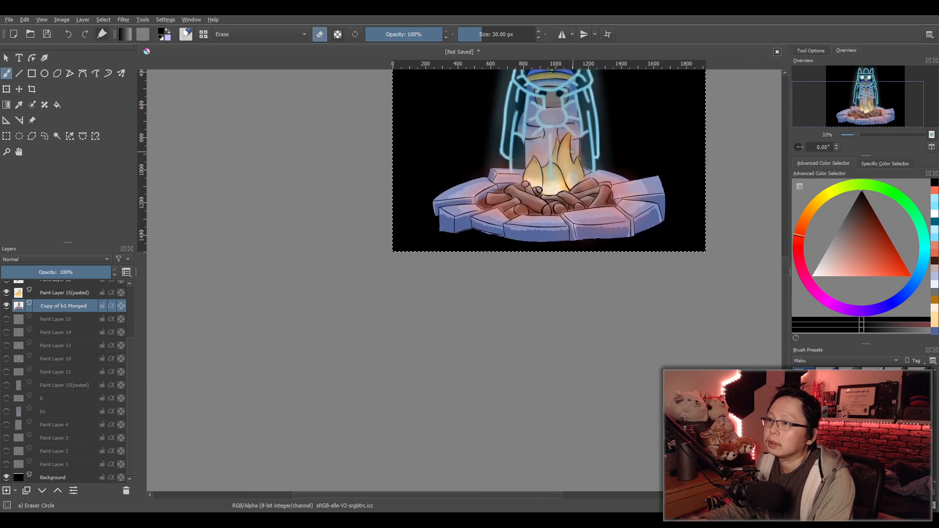
scroll(572, 152, "up", 3)
left_click_drag(687, 232, 512, 228)
scroll(502, 190, "down", 3)
left_click_drag(537, 127, 534, 165)
scroll(519, 229, "up", 1)
scroll(526, 224, "down", 1)
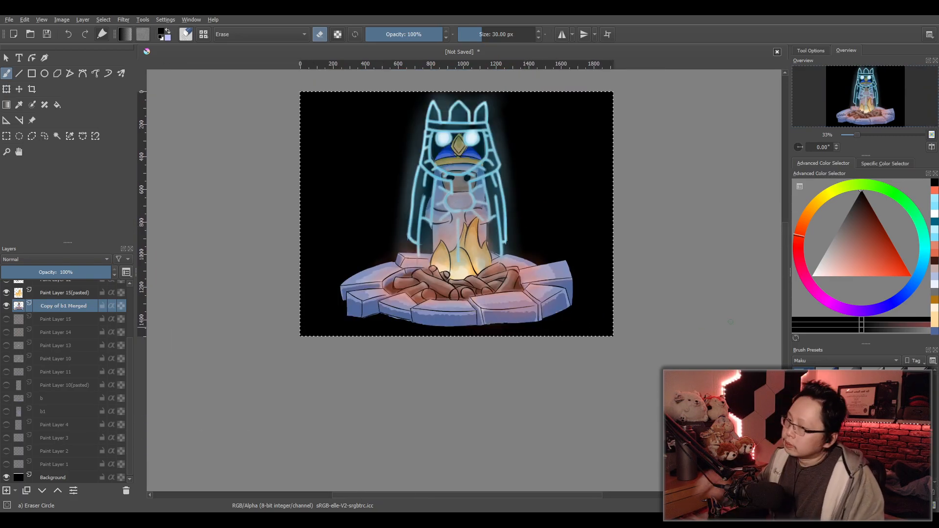
Choose a muted orange-brown painting colour for the ground around the campfire.
left_click(903, 201)
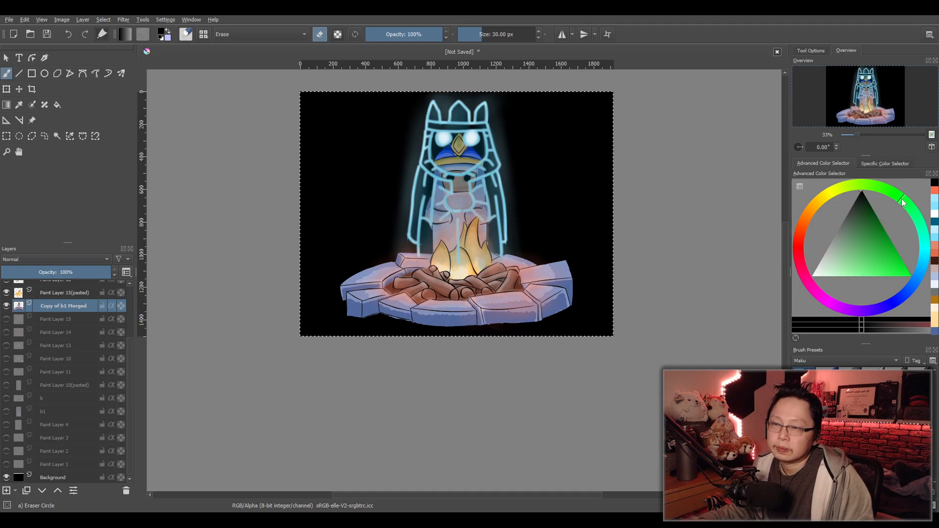
left_click(803, 220)
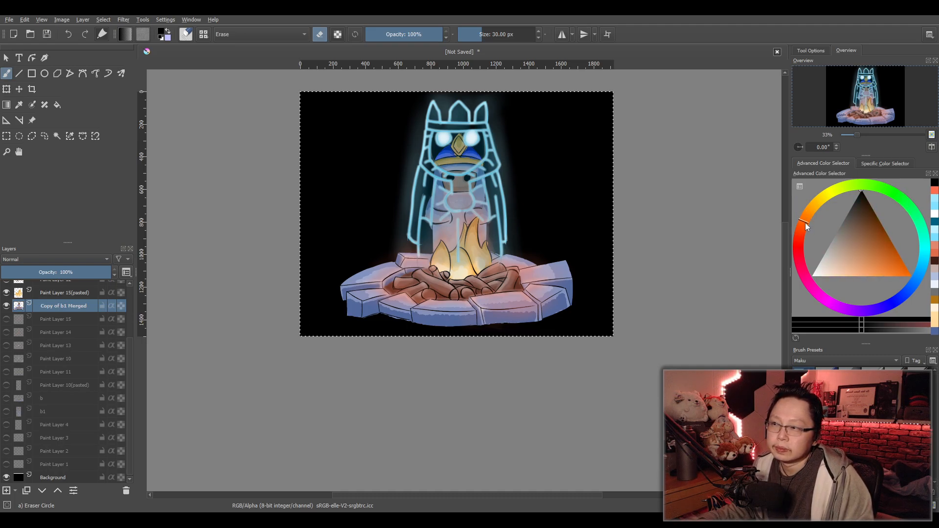
left_click(876, 268)
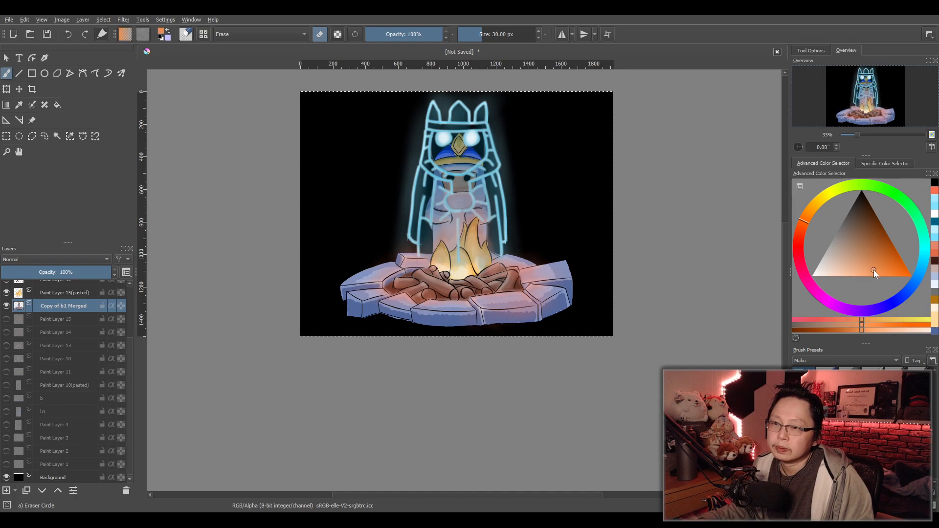
left_click_drag(876, 263, 877, 261)
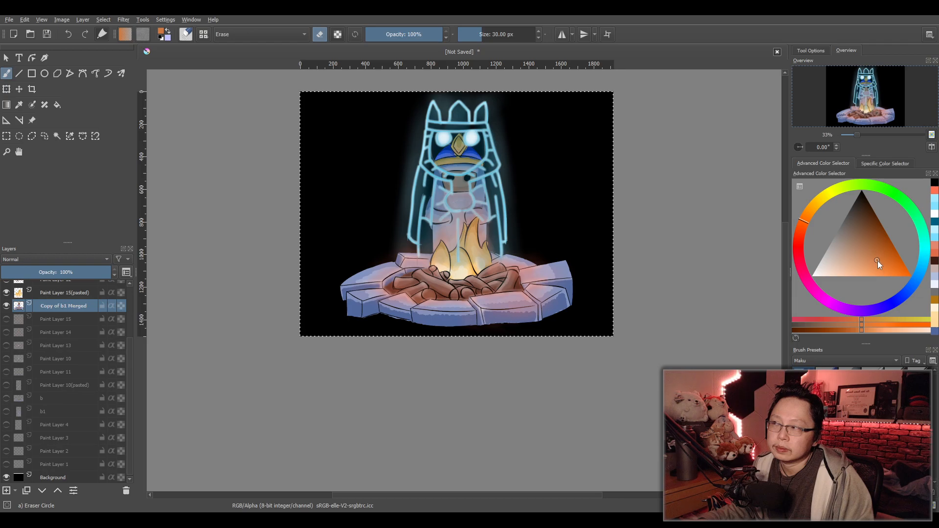
left_click(899, 198)
left_click_drag(801, 234, 801, 231)
mouse_move(870, 256)
left_mouse_down()
mouse_move(858, 276)
mouse_move(863, 262)
left_mouse_up()
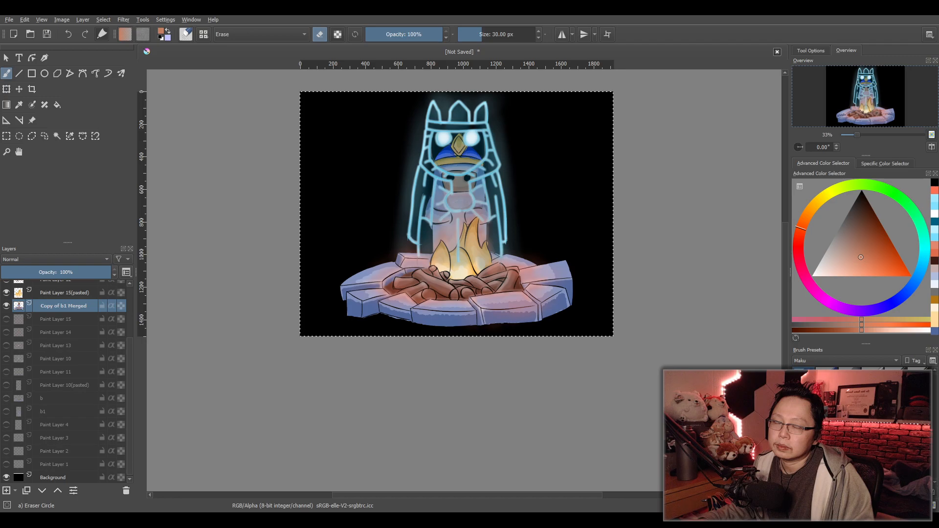
Select the Basic-1 brush and add a new paint layer directly below the Copy of b1 Merged layer.
key("slash")
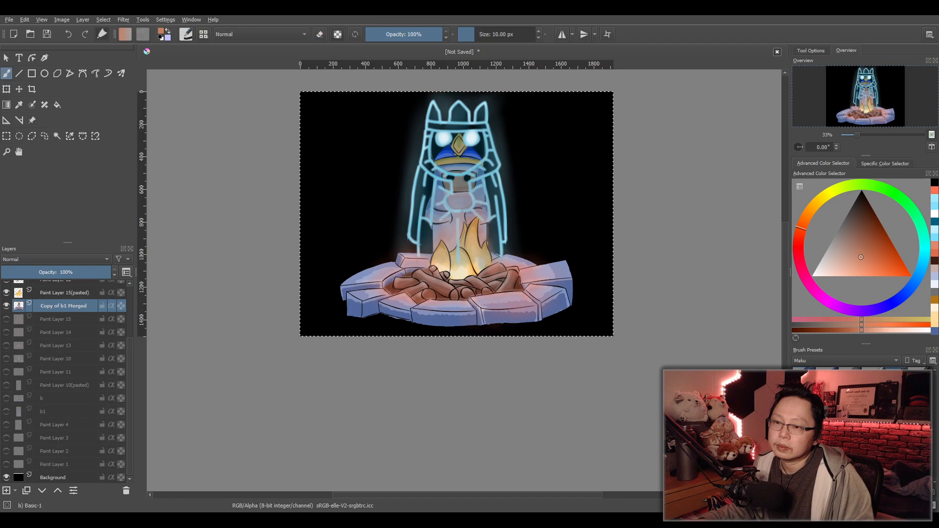
key("period")
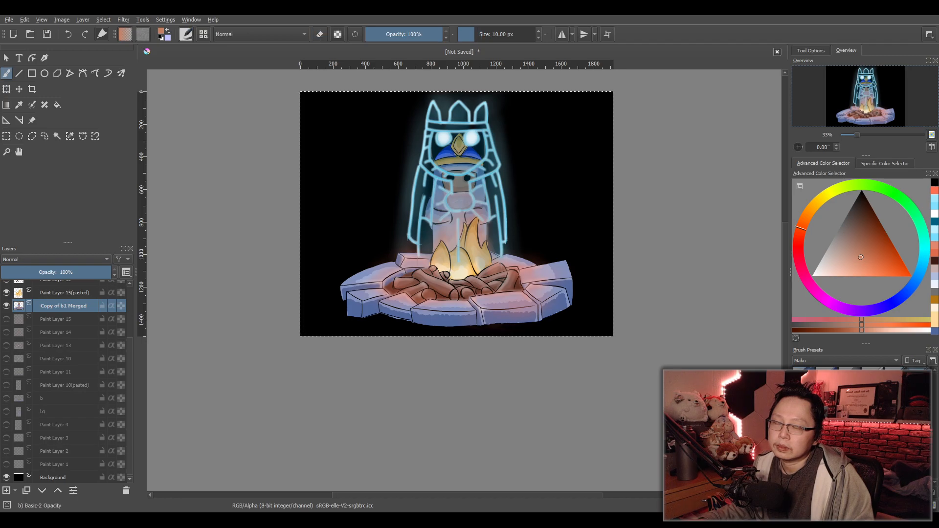
key("comma")
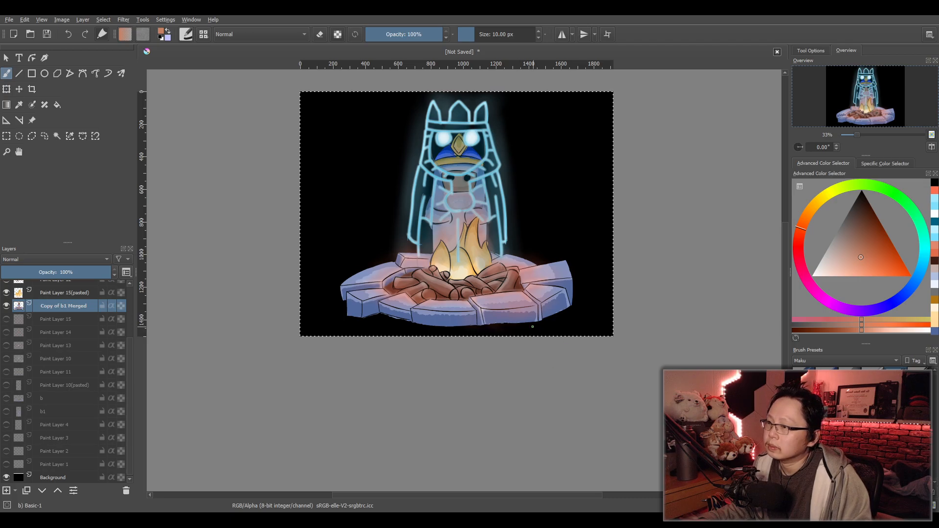
left_click(7, 491)
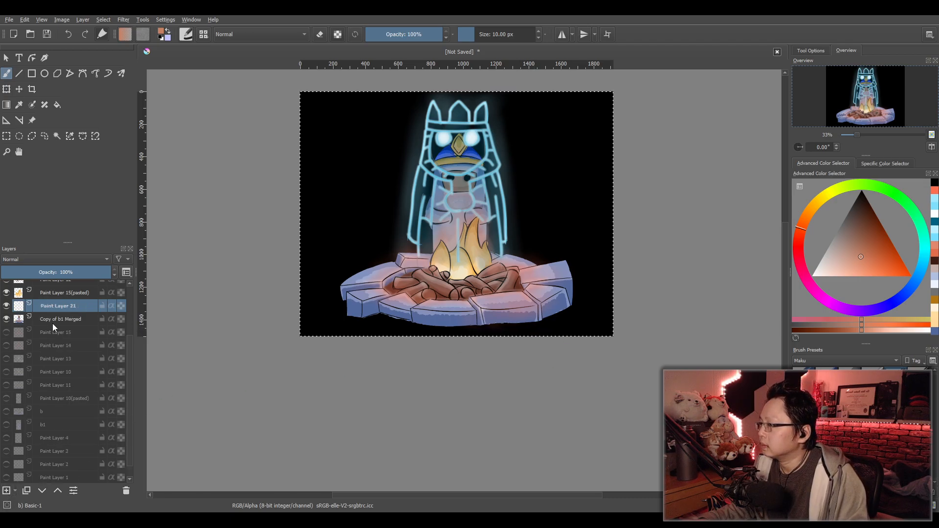
left_click_drag(57, 307, 57, 325)
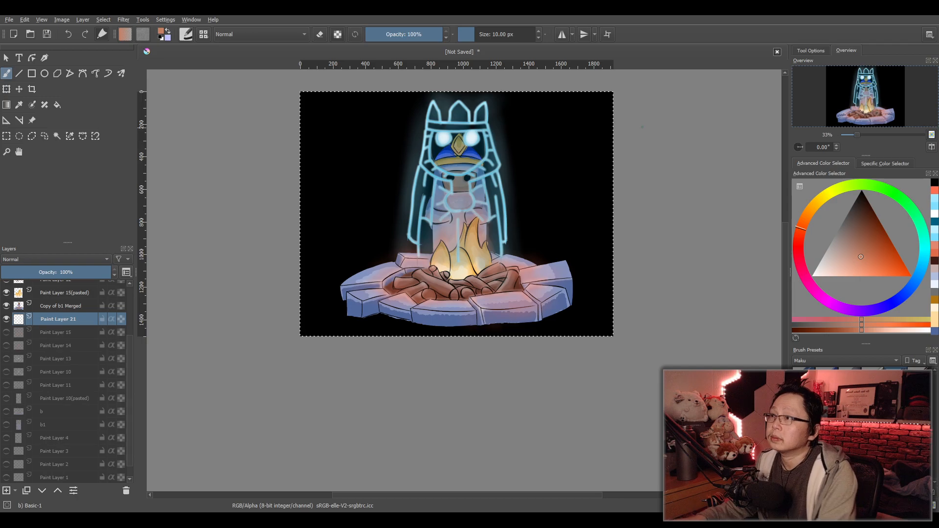
Paint an orange-brown ground band around the front and sides of the stone ring with the brush at 40 px.
scroll(514, 34, "up", 5)
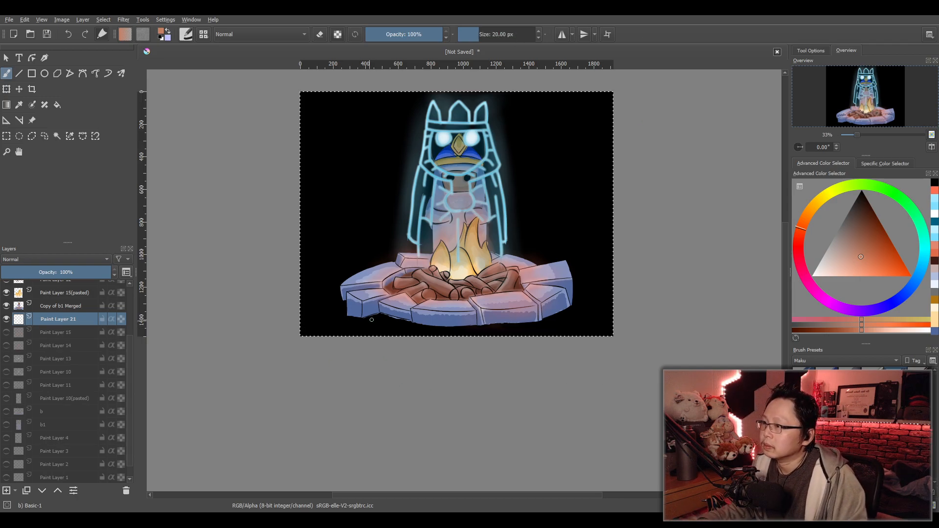
double_click(507, 34)
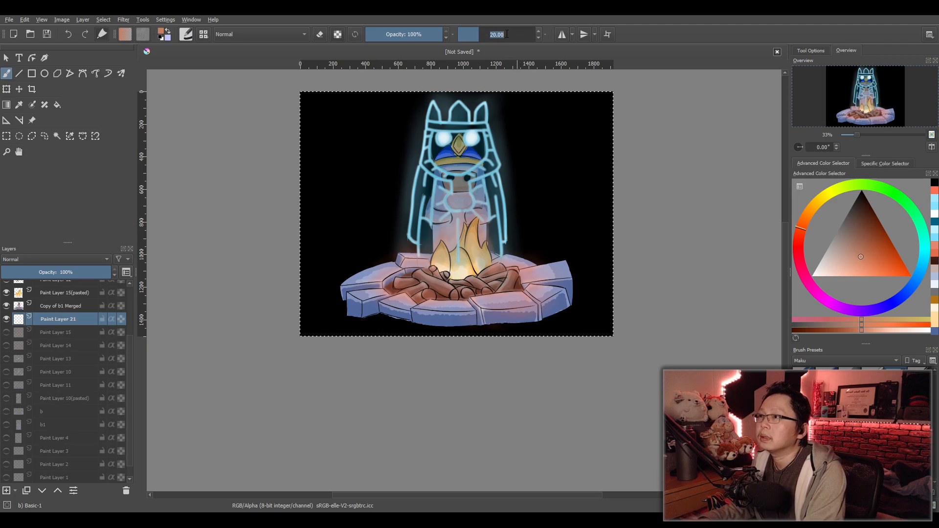
type("40")
key("Return")
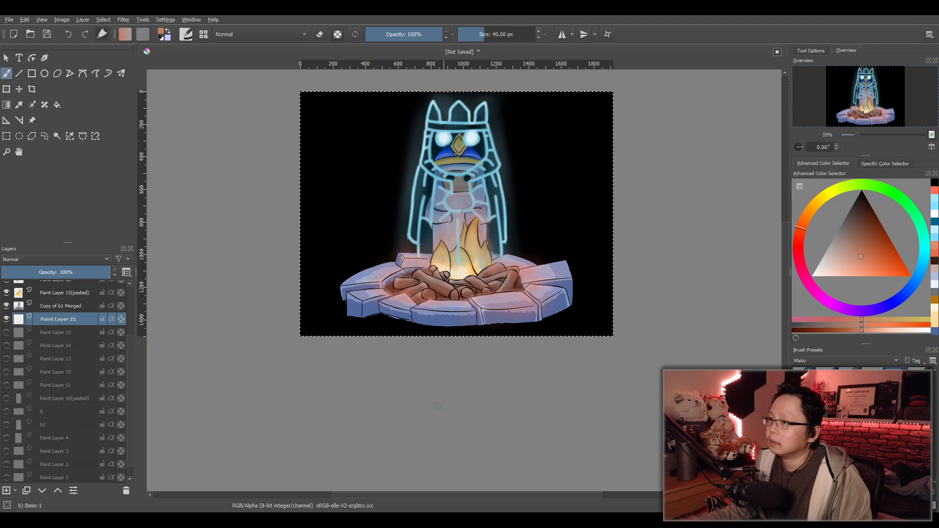
left_click_drag(405, 323, 457, 325)
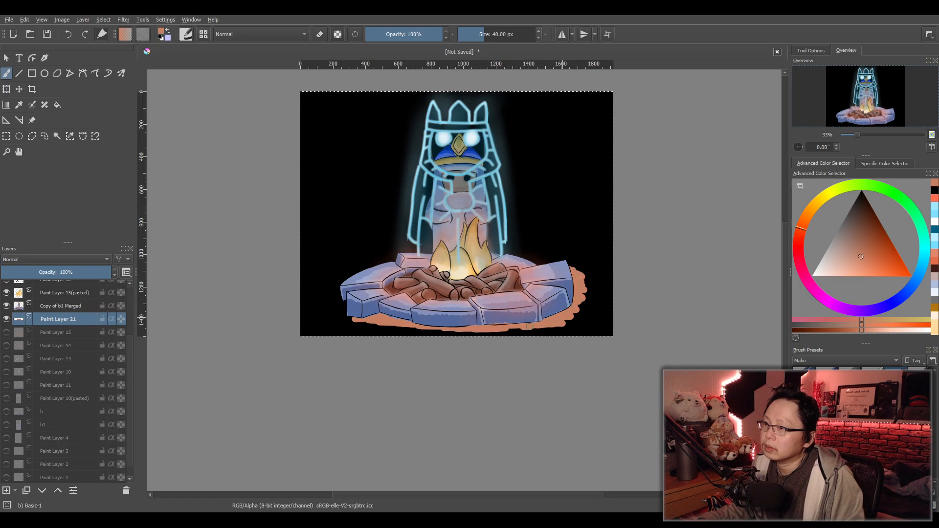
left_click_drag(432, 329, 360, 319)
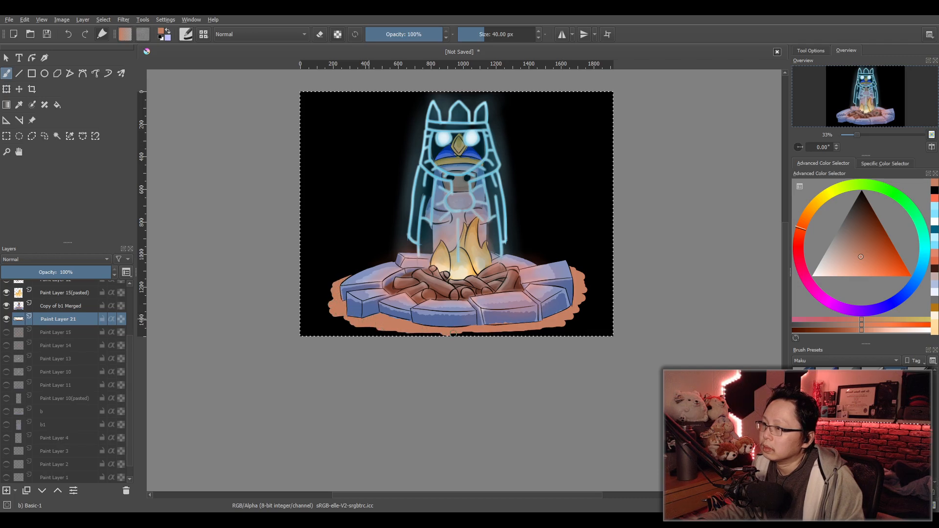
Shade the ground next to the stones with a darker brown, followed by a very dark brown closest to them.
left_click(826, 330)
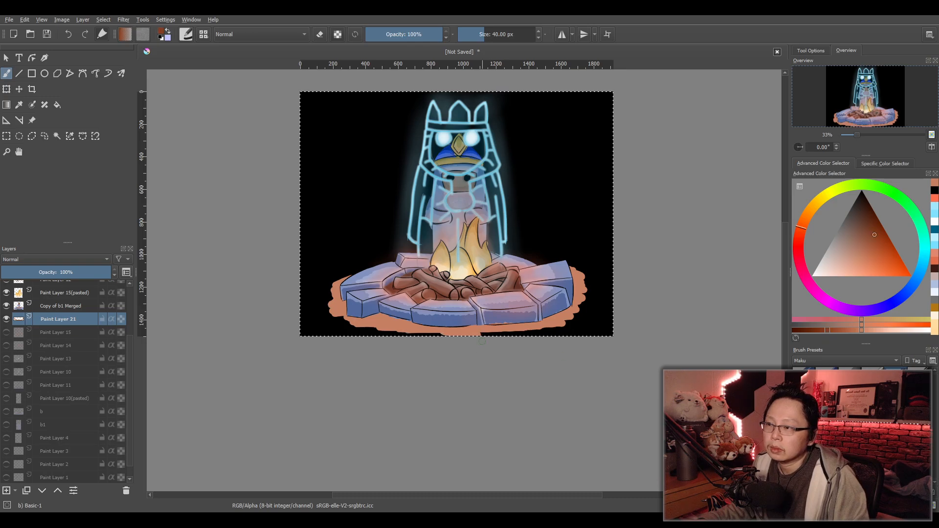
left_click_drag(482, 326, 560, 312)
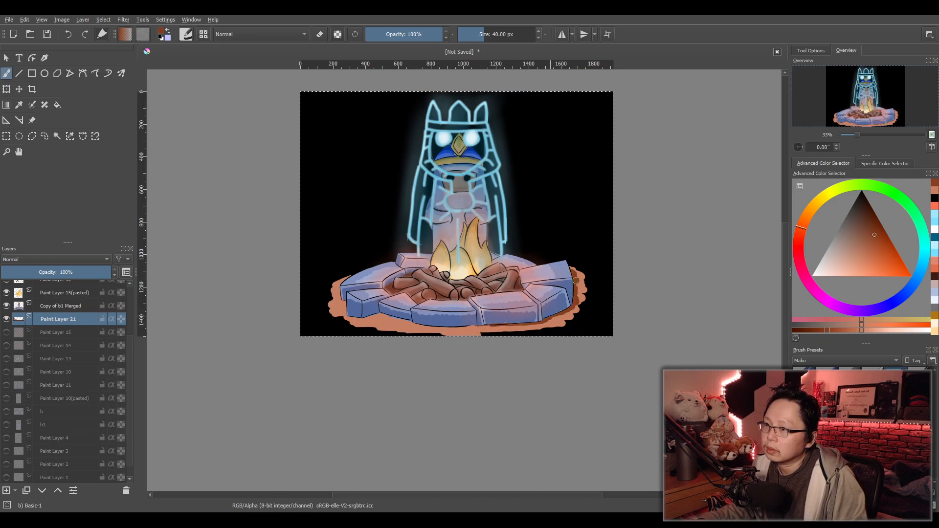
left_click_drag(504, 325, 412, 324)
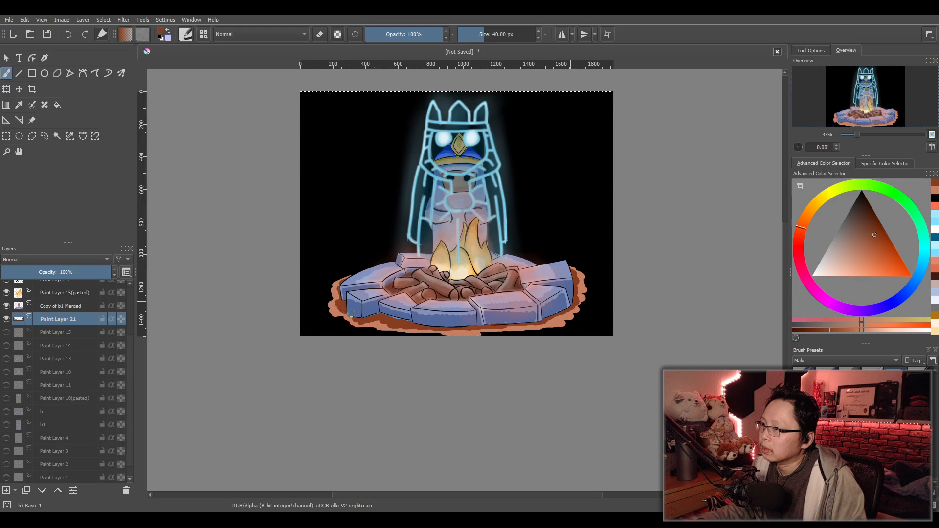
left_click_drag(824, 331, 794, 330)
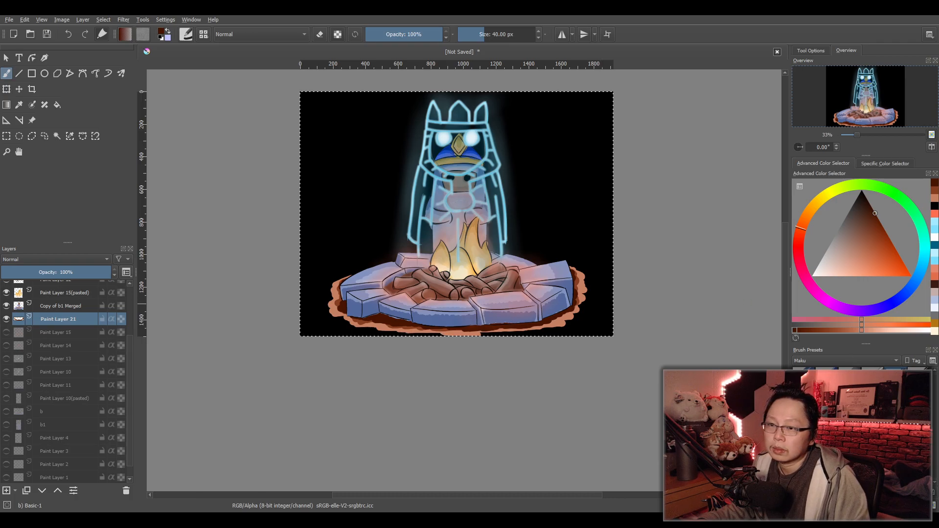
Set up the Airbrush Soft brush at 10 px with a very dark brown colour.
key("slash")
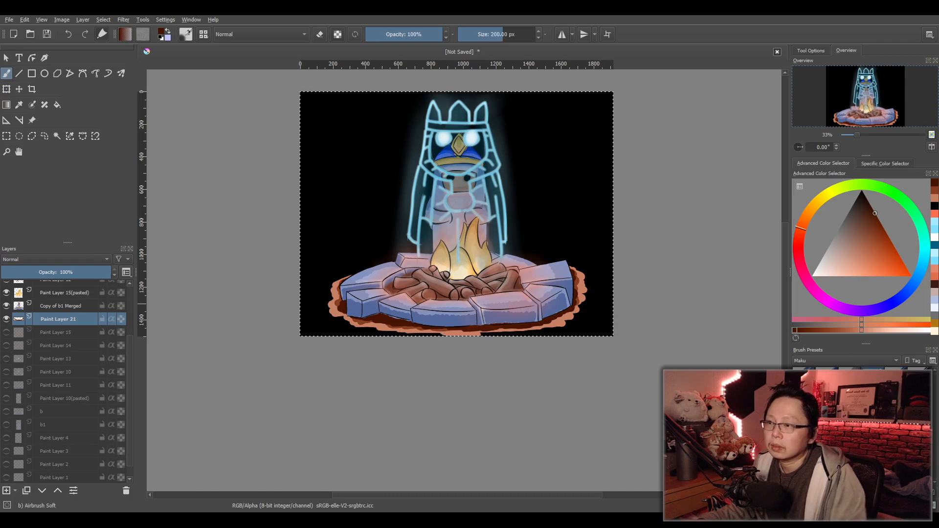
right_click(480, 31)
type("10")
key("Return")
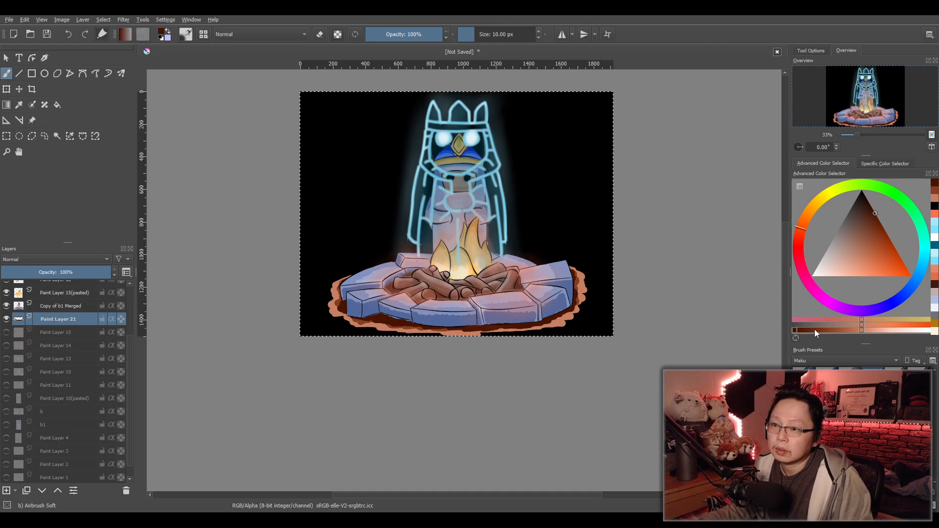
left_click(794, 329)
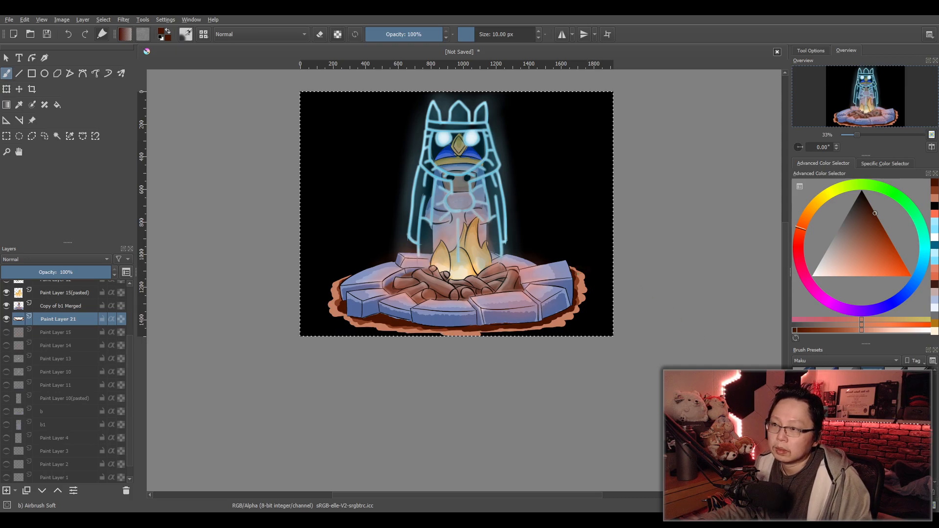
Fade the outer edge of the painted ground into the black background all around with the Eraser Soft brush at 60 px.
key("slash")
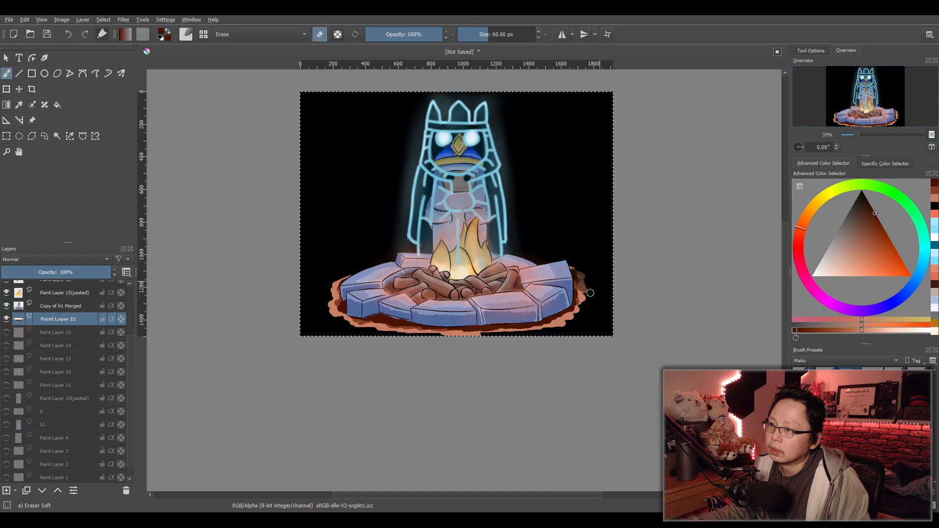
left_click_drag(580, 271, 580, 277)
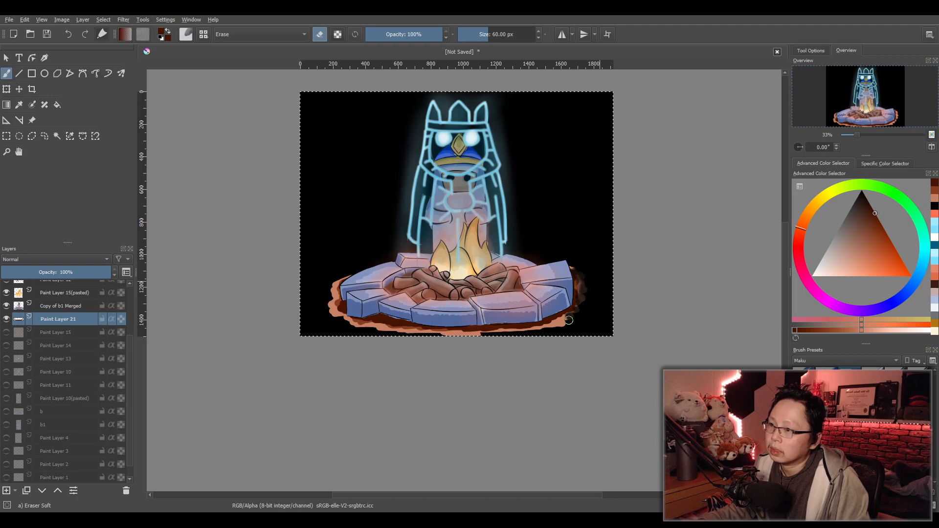
left_click_drag(556, 330, 443, 337)
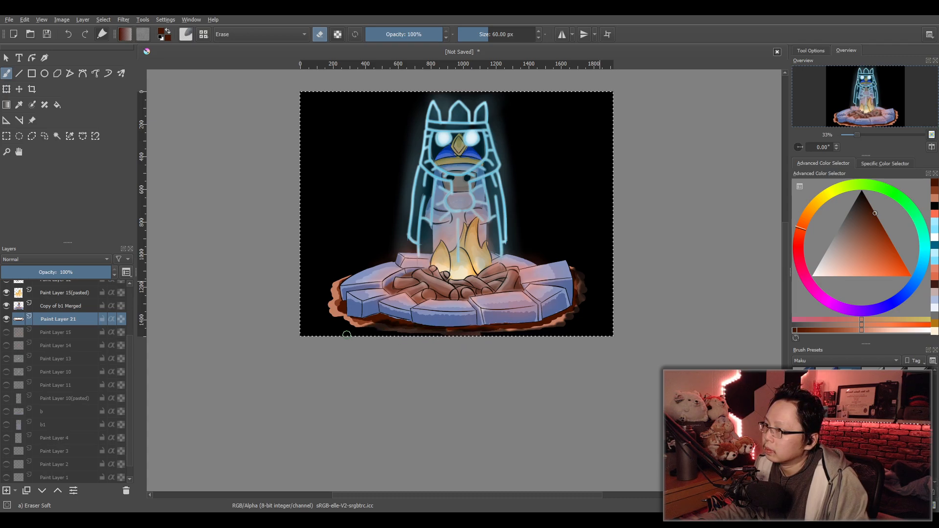
left_click_drag(334, 302, 346, 275)
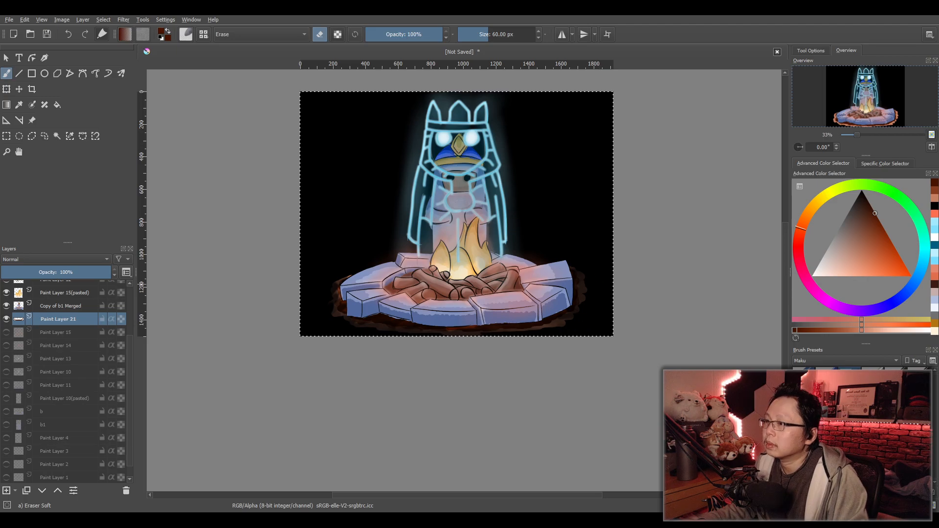
scroll(664, 293, "down", 1)
scroll(625, 288, "up", 1)
left_click_drag(571, 271, 539, 304)
scroll(540, 304, "up", 1)
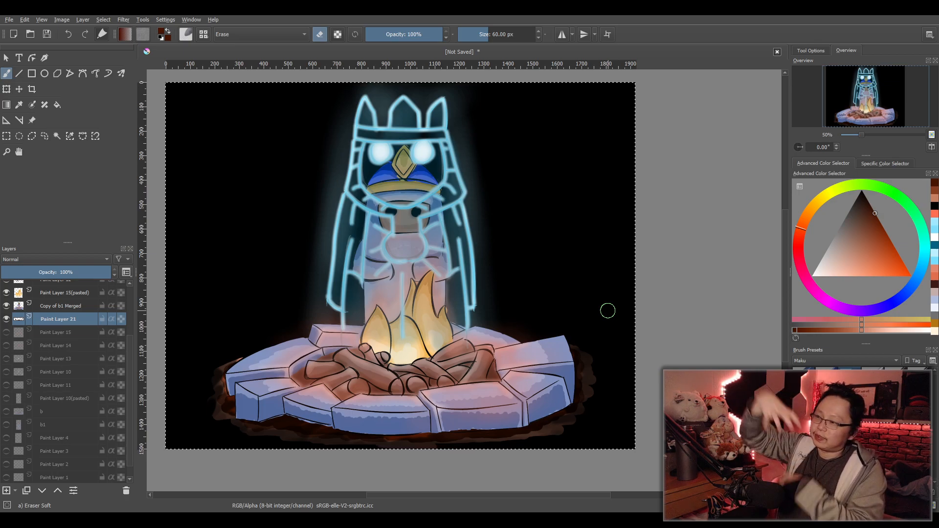
scroll(591, 288, "down", 2)
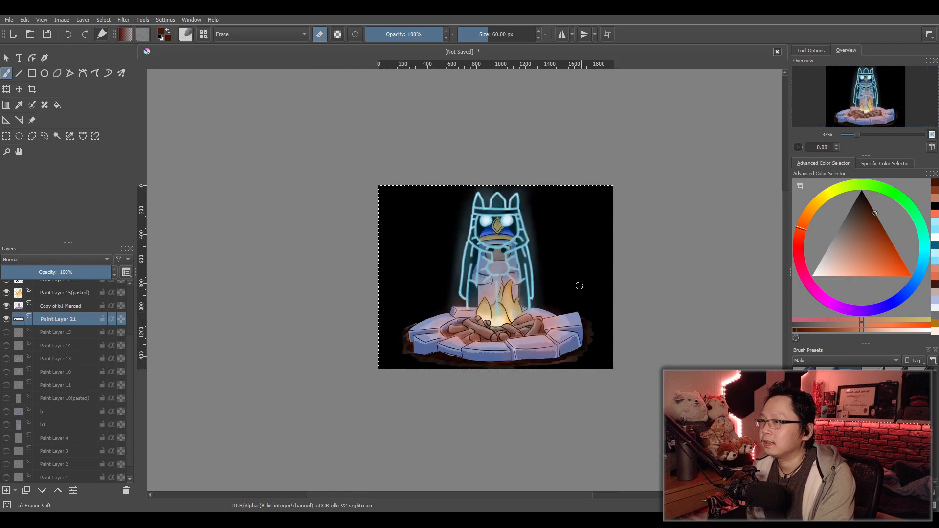
scroll(579, 286, "up", 1)
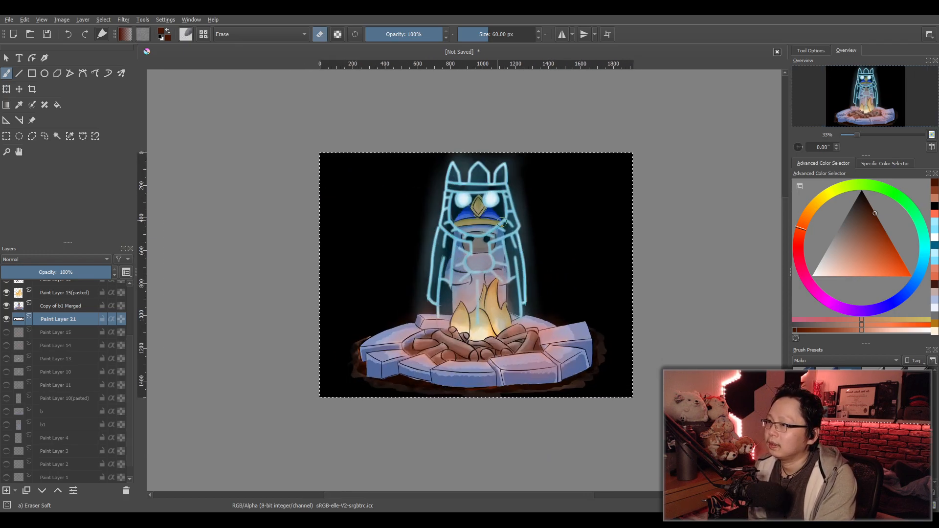
left_click_drag(502, 222, 400, 224)
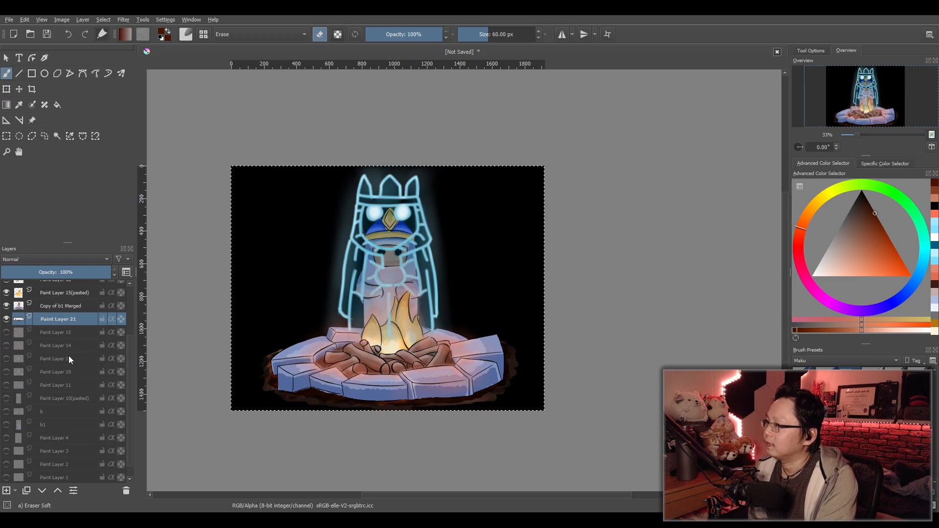
Duplicate all the visible layers from Paint Layer 19 down to Paint Layer 21 and merge the copies into one layer.
scroll(68, 345, "up", 2)
left_click(50, 287)
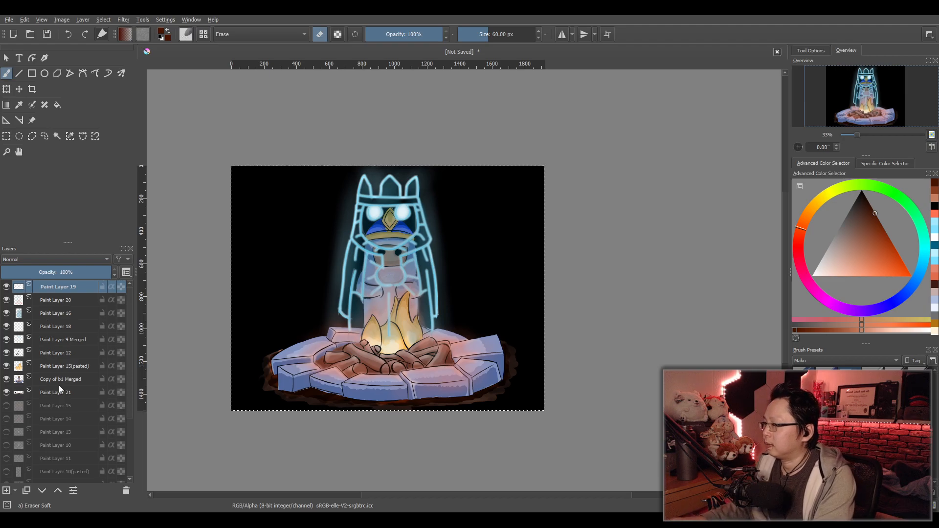
left_click(60, 391, "shift")
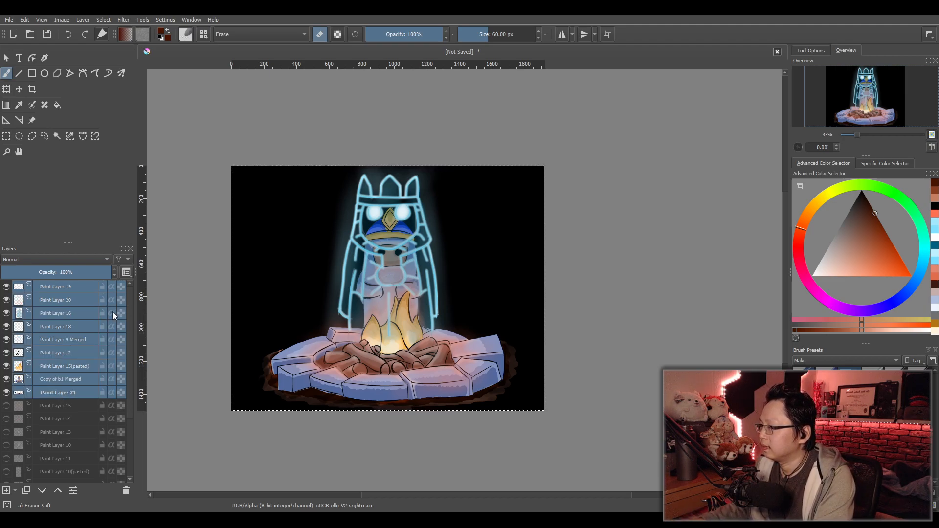
key("ctrl+j")
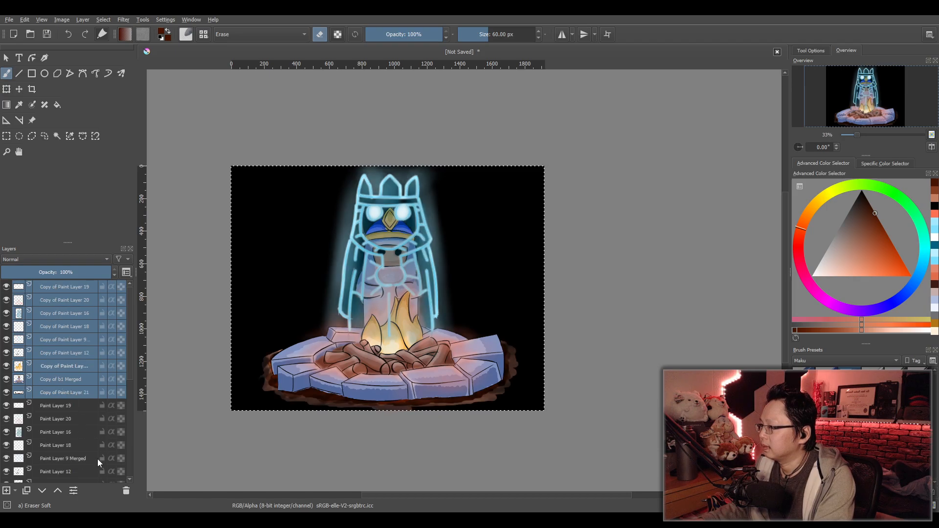
key("ctrl+e")
Hide the original layers from Paint Layer 19 to Paint Layer 21 and select the merged copy.
left_click(57, 301)
left_click_drag(4, 302, 7, 409)
left_click(67, 287)
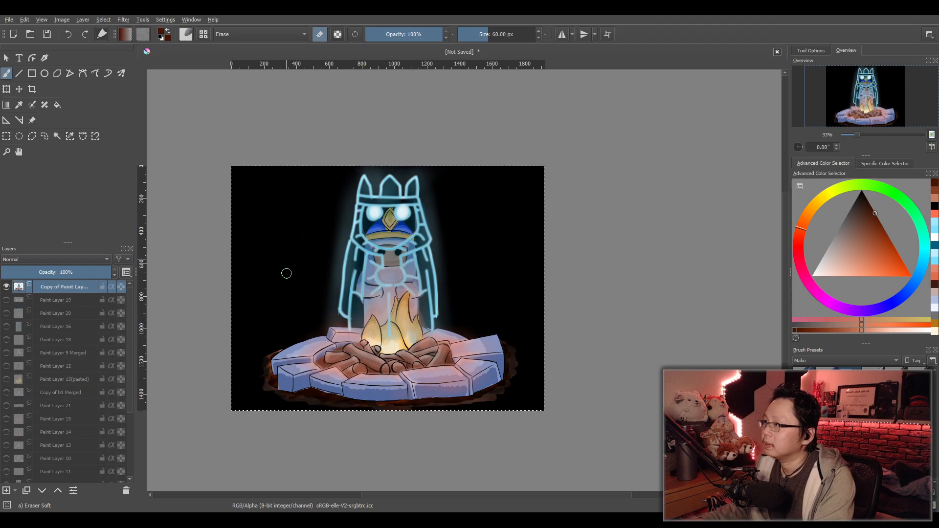
Try to narrow the merged artwork with the Transform tool and shift it back towards the canvas centre.
left_click(7, 89)
left_click_drag(233, 289, 273, 292)
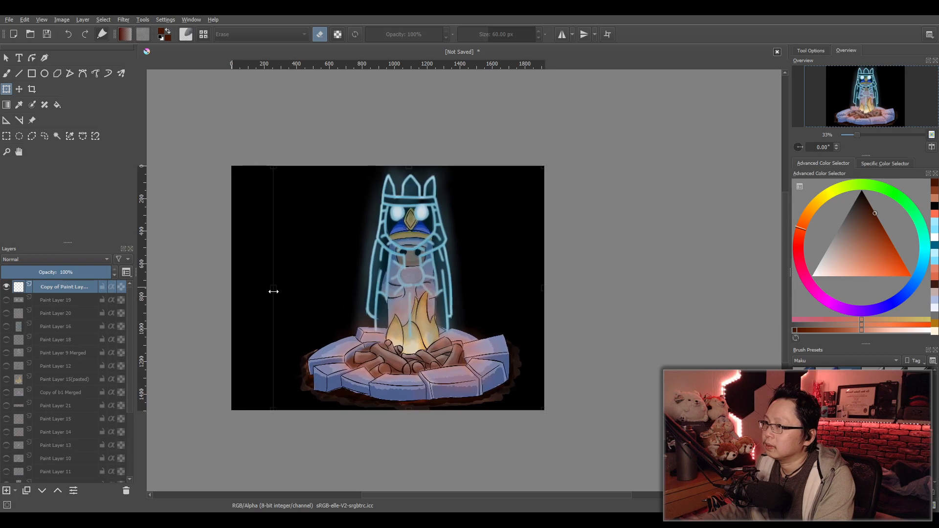
left_click_drag(522, 315, 486, 315)
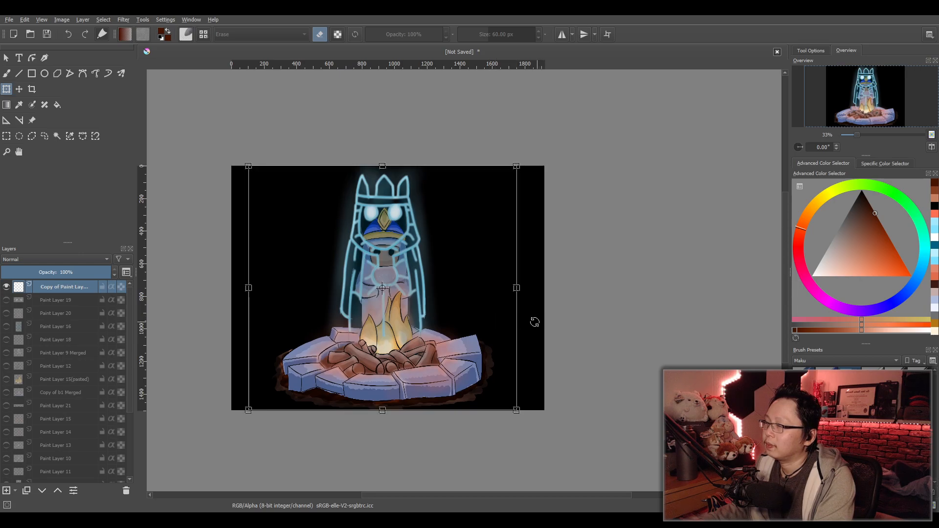
key("ctrl+z")
key("ctrl+z")
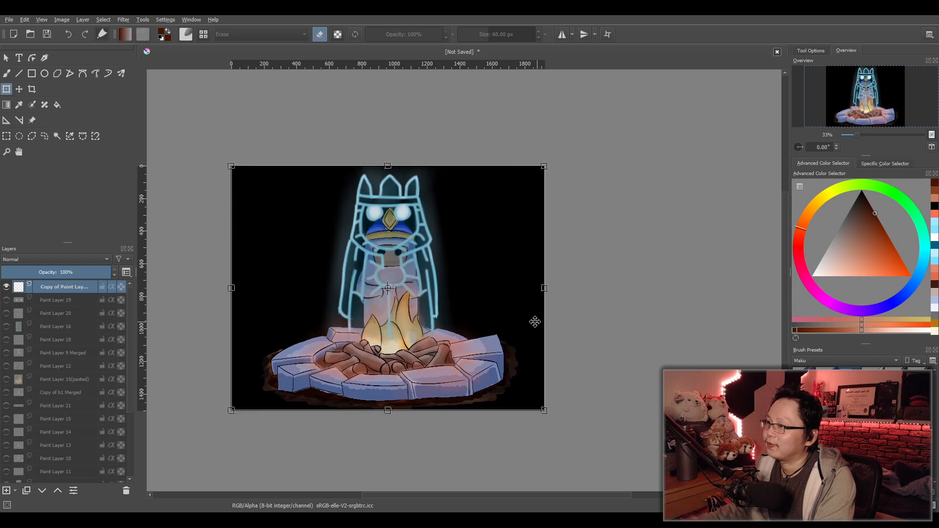
Squeeze the merged artwork slightly narrower at its full height, centre it horizontally on the canvas and apply the transformation.
left_click_drag(543, 288, 502, 298)
left_click_drag(443, 305, 459, 304)
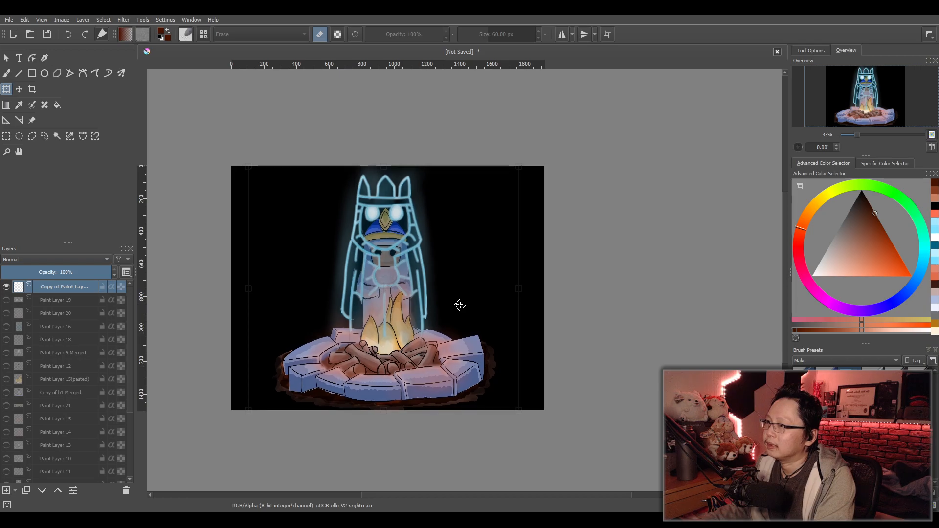
scroll(510, 355, "down", 1)
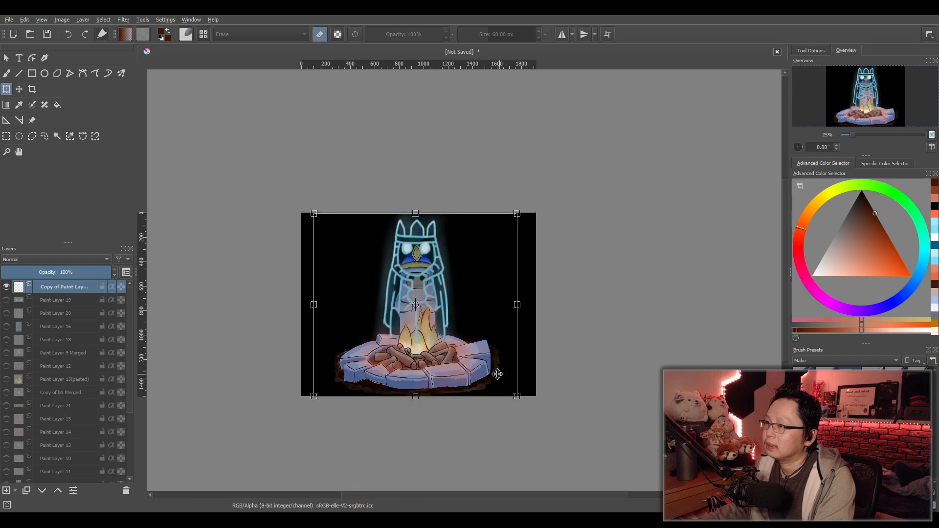
scroll(495, 373, "up", 1)
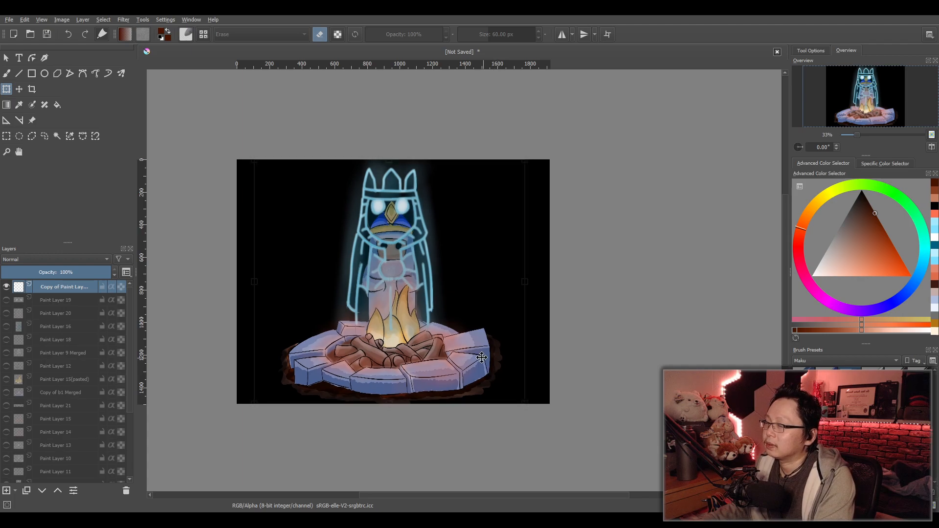
left_click_drag(390, 160, 387, 141)
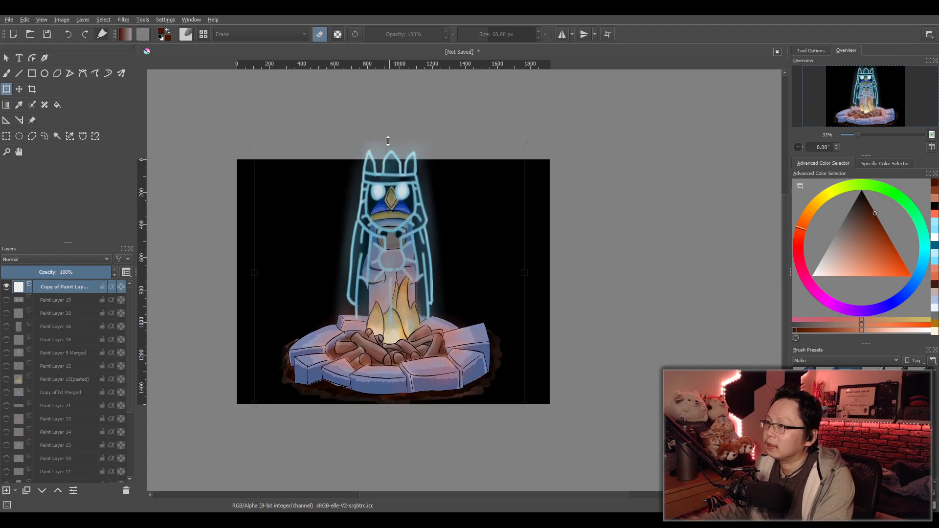
key("ctrl+z")
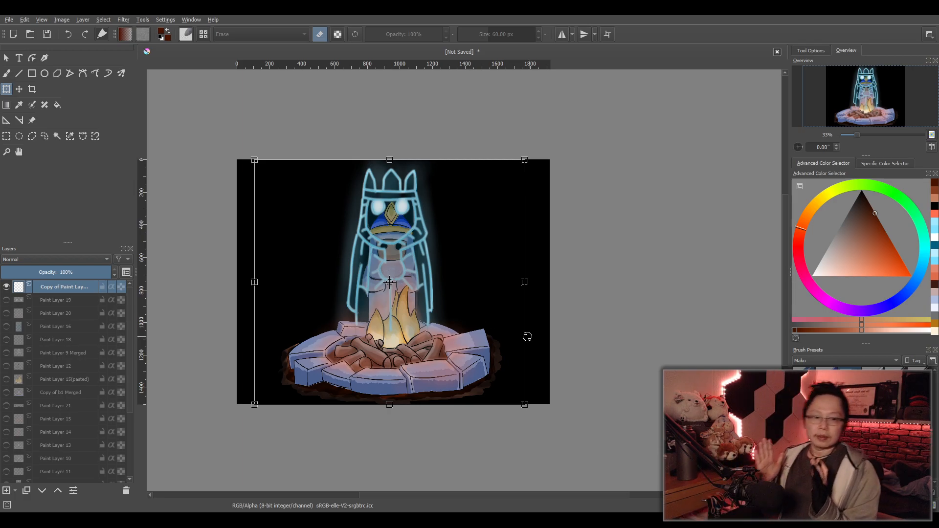
left_click_drag(443, 320, 448, 323)
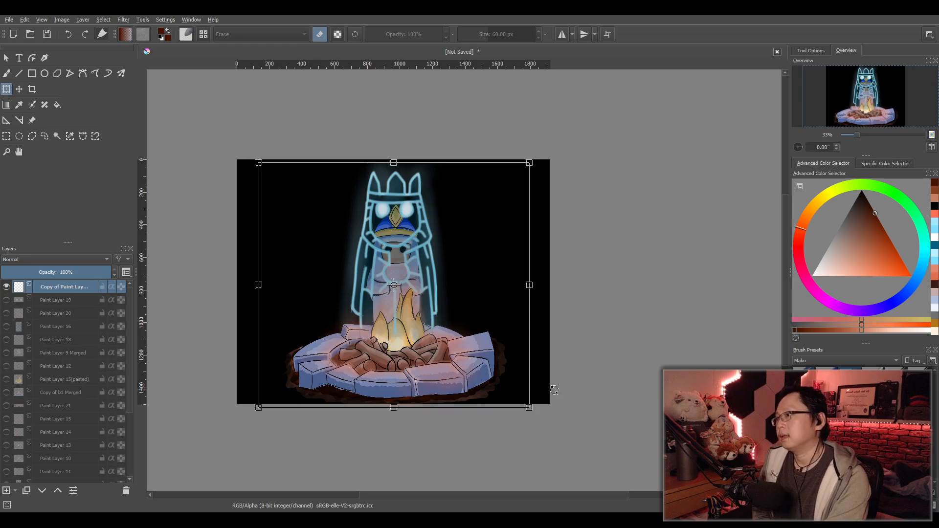
key("Return")
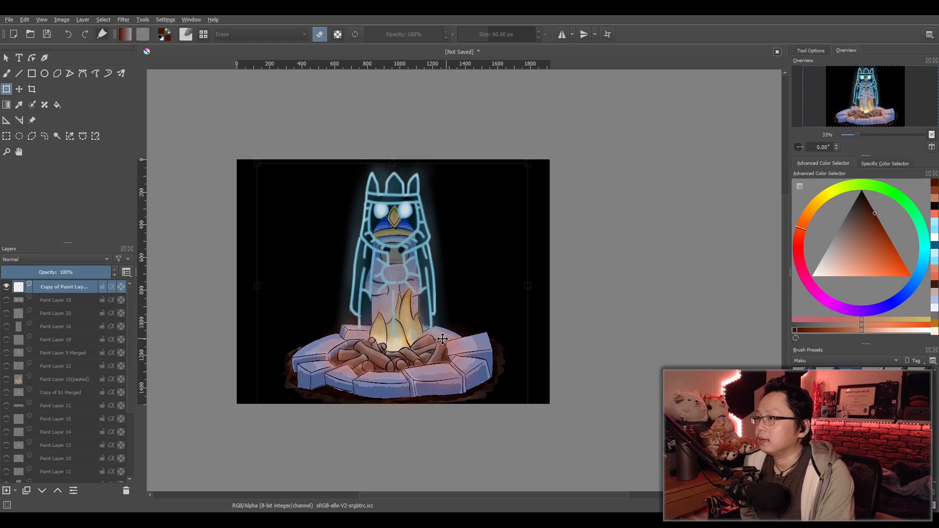
left_click_drag(442, 339, 442, 337)
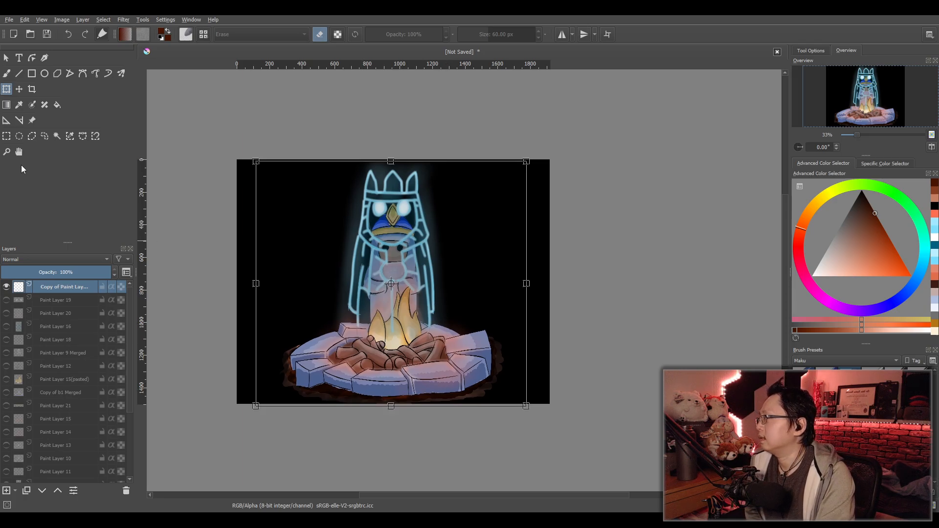
Try to crop the canvas at full height, with both sides close to the ground around the stone ring.
left_click(32, 89)
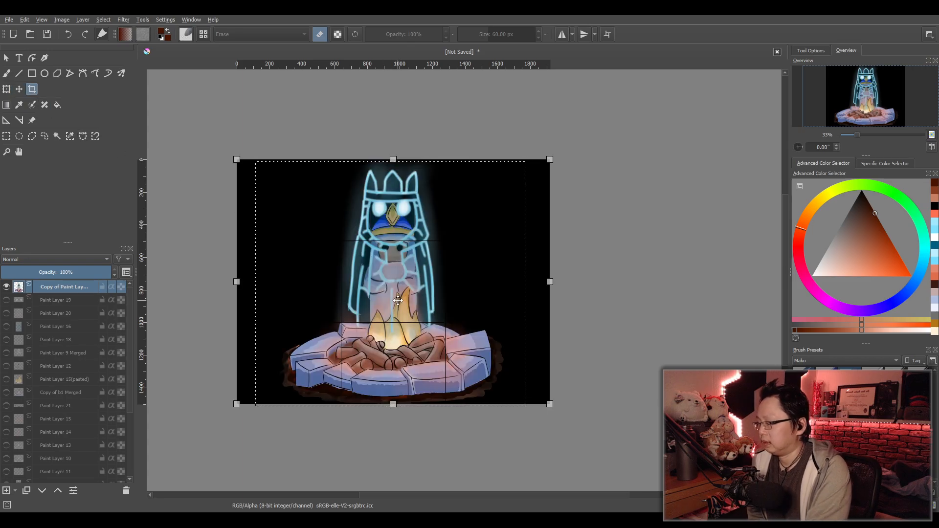
left_click(270, 162)
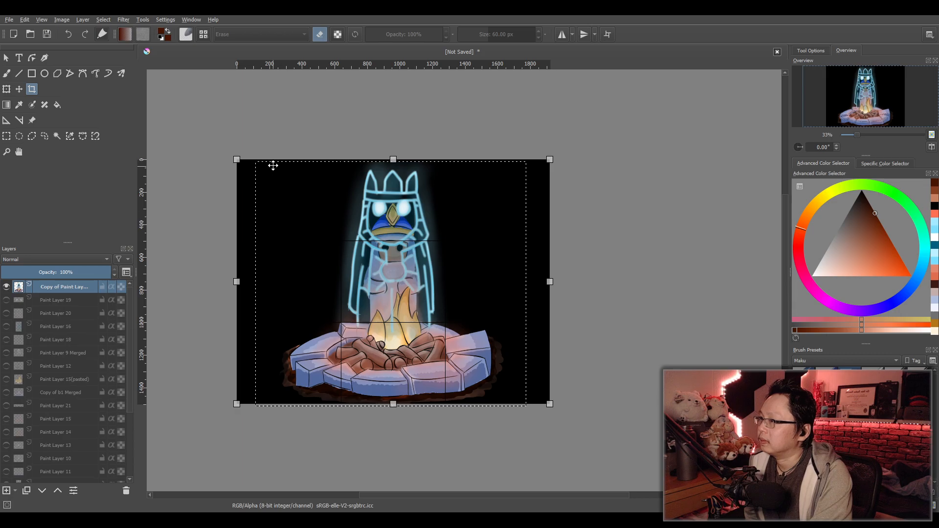
left_click(279, 166)
left_click_drag(283, 166, 515, 384)
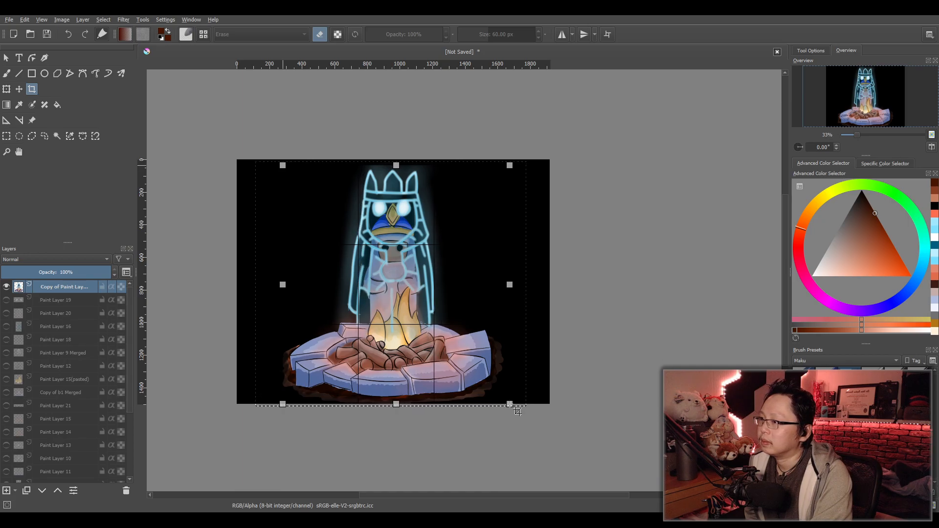
left_click_drag(396, 164, 396, 162)
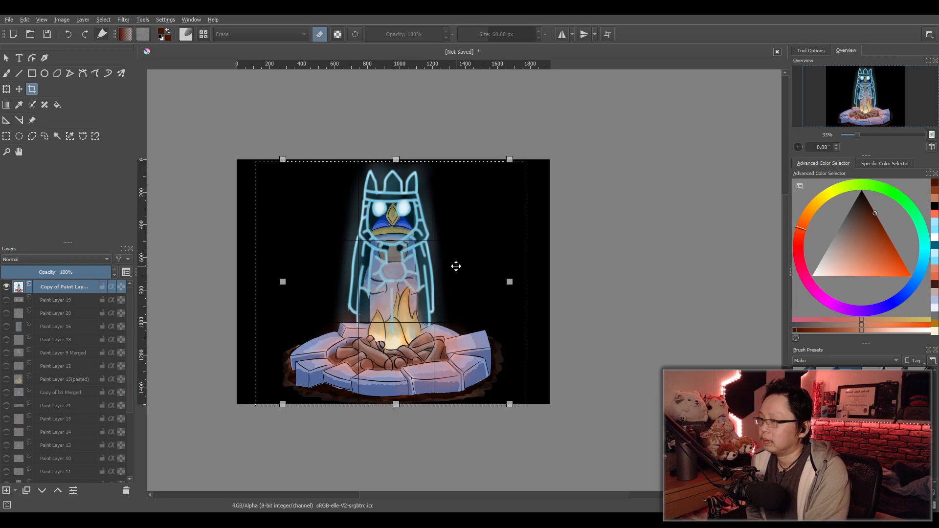
key("Return")
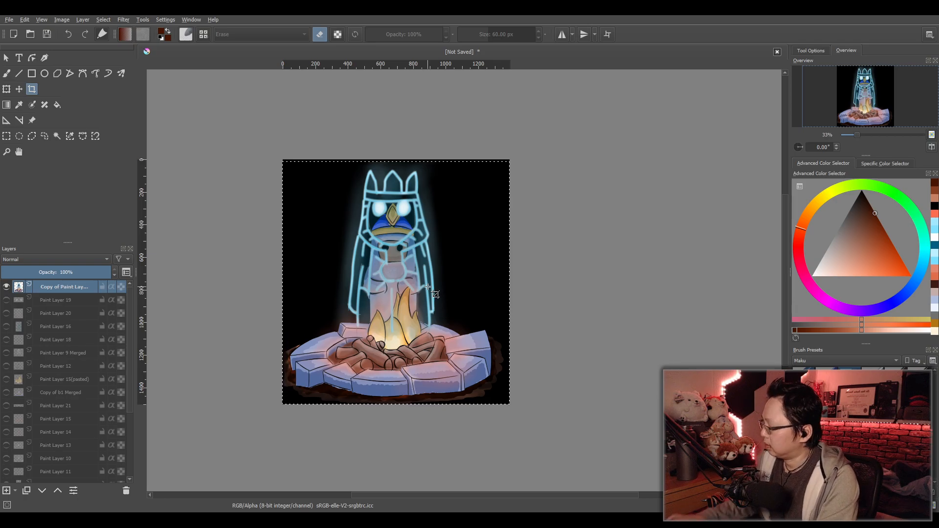
key("ctrl+z")
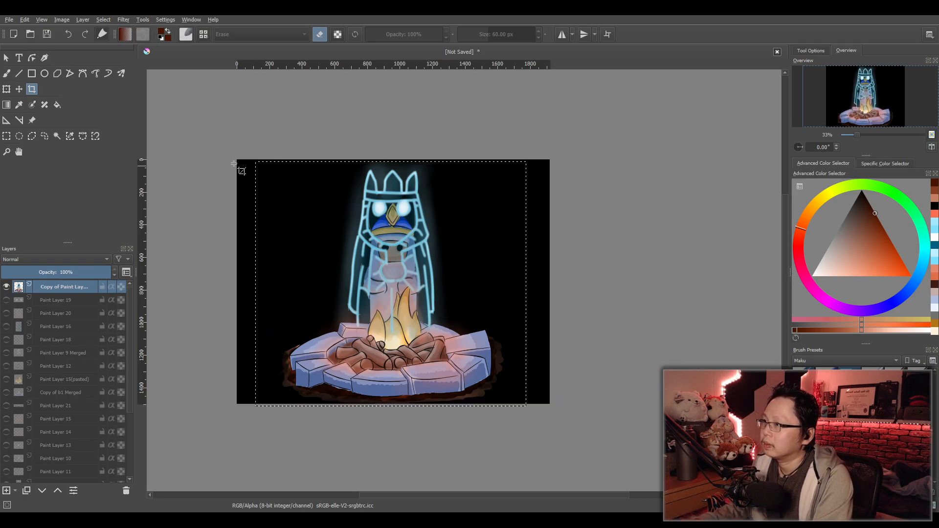
Crop thin strips off both sides of the canvas at full height, leaving black margins just outside the narrowed artwork.
left_click_drag(277, 209, 540, 414)
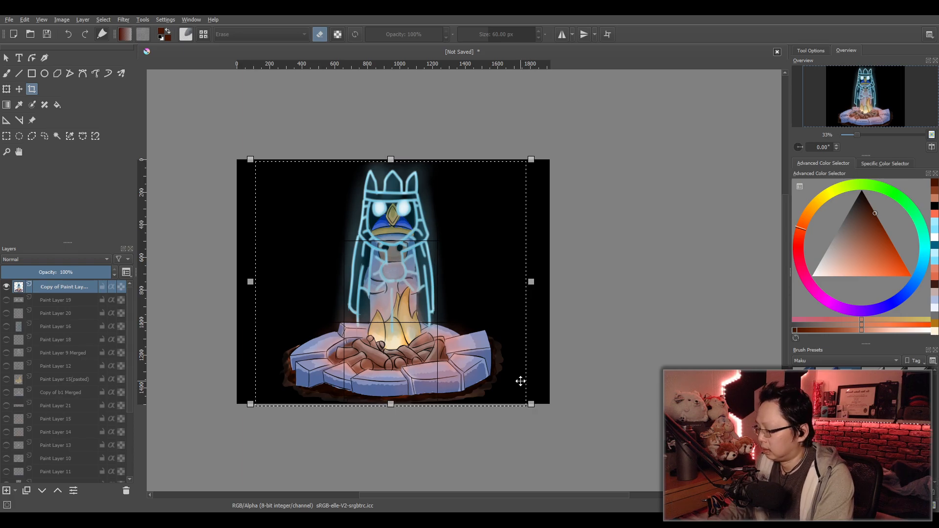
double_click(521, 382)
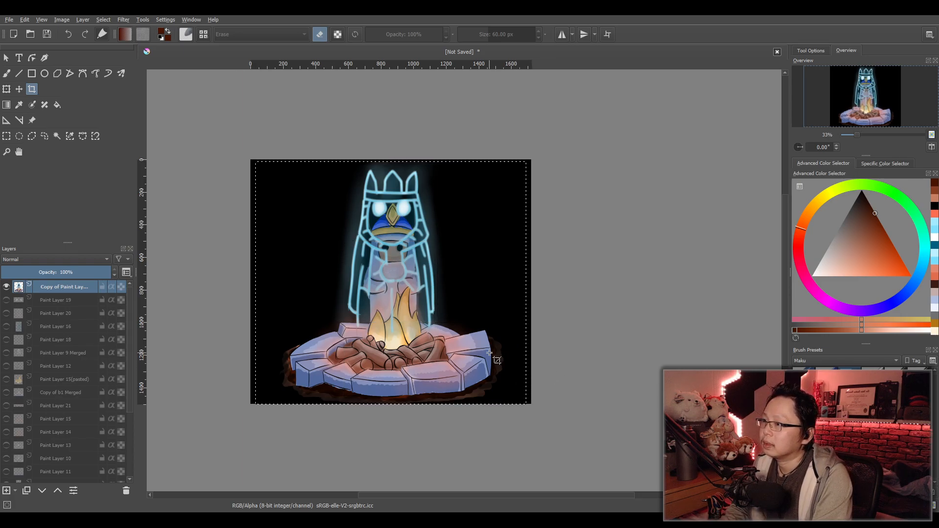
scroll(488, 352, "up", 2)
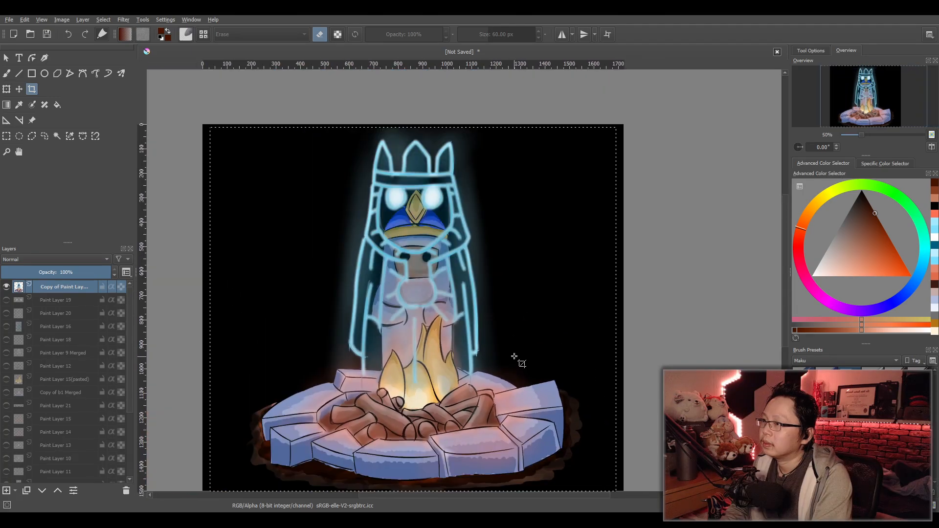
scroll(523, 294, "up", 3)
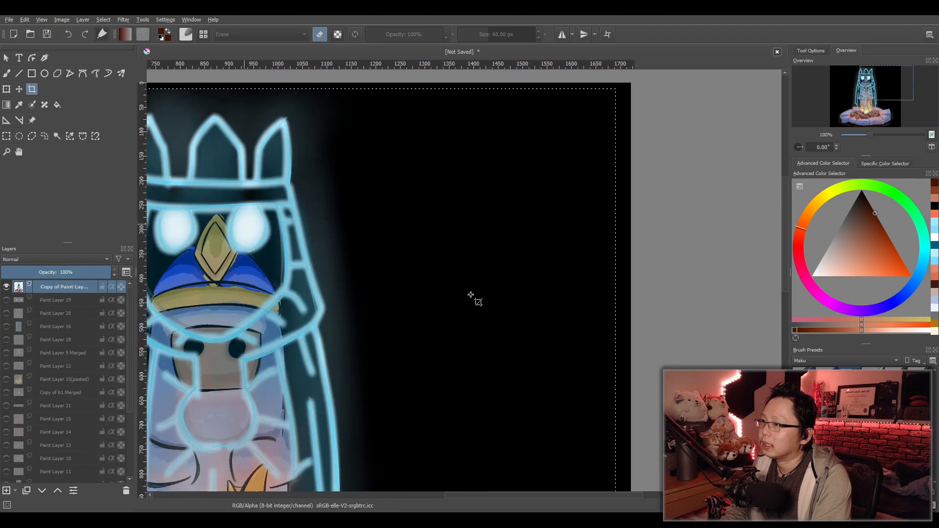
Set up the Sketching-3 Leaky brush at 2 px in white and add a new paint layer above the merged artwork.
key("b")
scroll(426, 281, "down", 3)
scroll(425, 281, "up", 2)
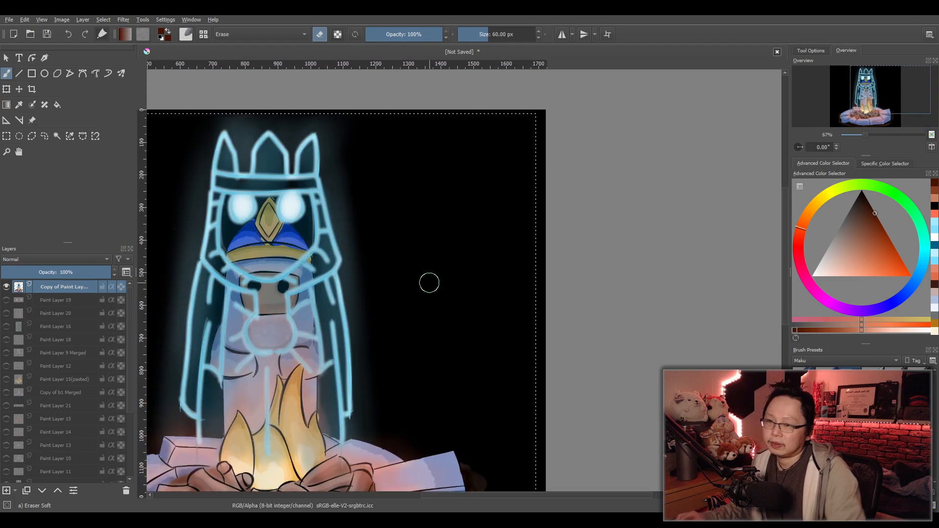
left_click(826, 382)
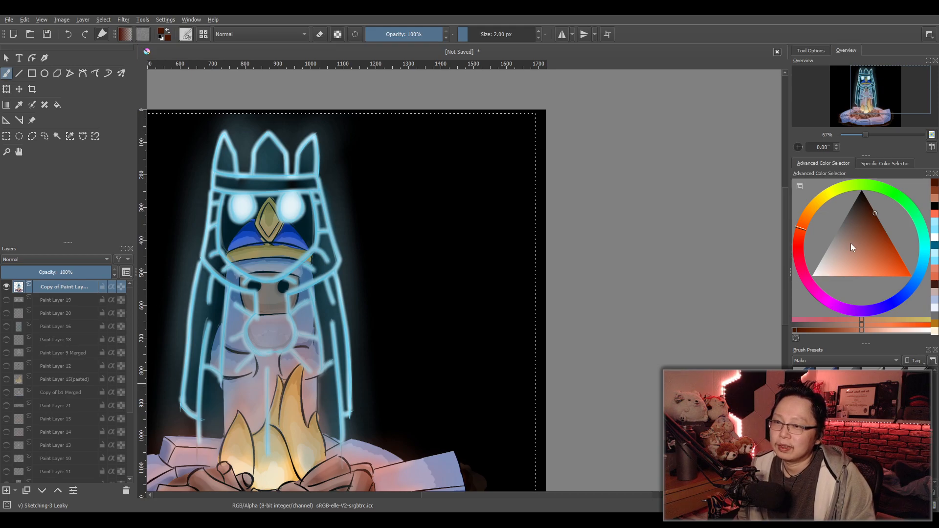
left_click(813, 275)
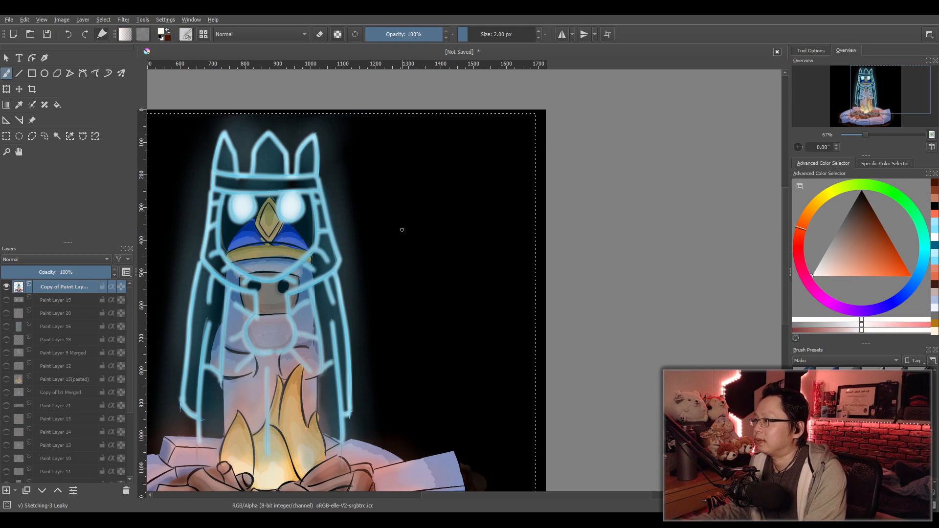
left_click(6, 491)
mouse_move(333, 298)
left_mouse_down()
mouse_move(337, 338)
mouse_move(337, 329)
left_mouse_up()
key("ctrl+plus")
mouse_move(412, 322)
left_mouse_down()
mouse_move(384, 316)
mouse_move(386, 336)
left_mouse_up()
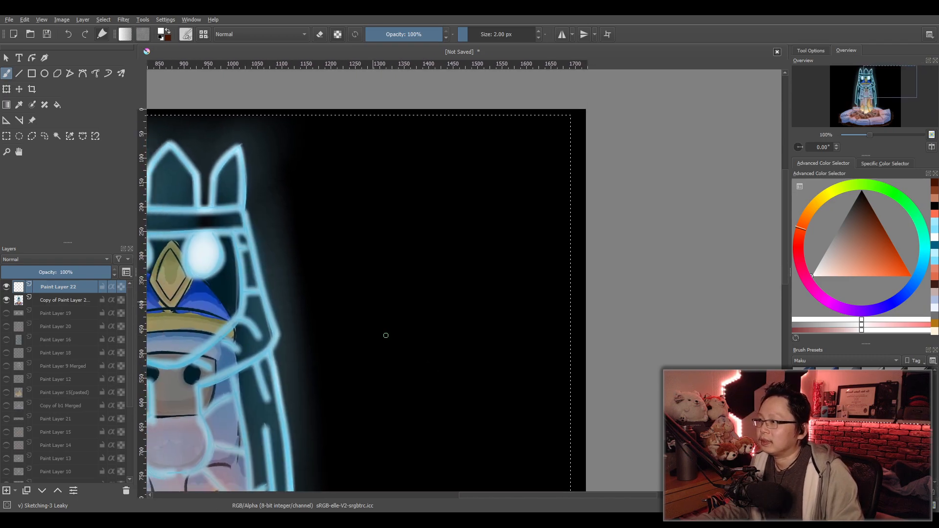
left_click_drag(341, 169, 334, 220)
key("ctrl+z")
mouse_move(333, 161)
left_mouse_down()
mouse_move(324, 218)
mouse_move(337, 202)
left_mouse_up()
key("ctrl+z")
key("ctrl+z")
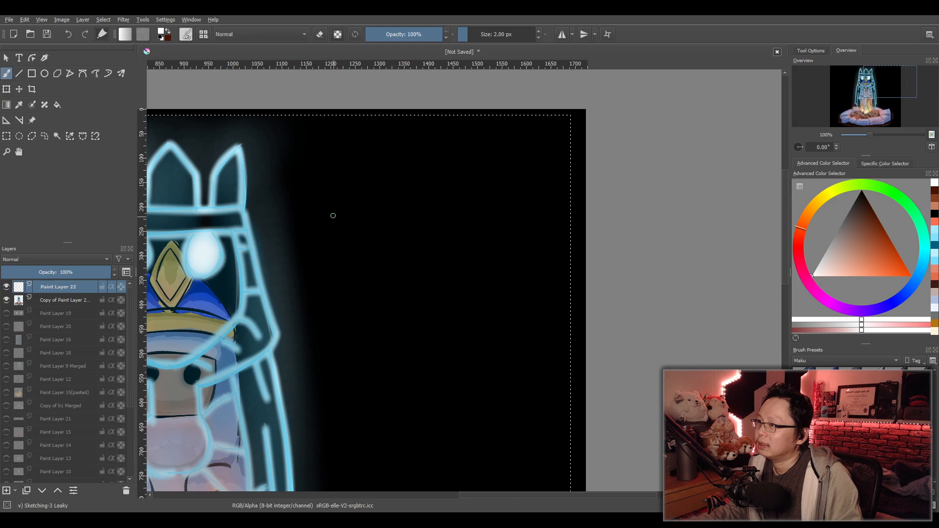
mouse_move(321, 164)
left_mouse_down()
mouse_move(340, 153)
mouse_move(359, 186)
mouse_move(342, 182)
mouse_move(361, 210)
left_mouse_up()
key("ctrl+z")
key("ctrl+z")
Handwrite the word "Day" in white with a zigzag underline in the black area beside the spirit's crown.
left_click_drag(327, 163, 315, 244)
left_click_drag(343, 228, 331, 231)
mouse_move(384, 203)
left_mouse_down()
mouse_move(405, 211)
mouse_move(370, 257)
left_mouse_up()
key("ctrl+z")
mouse_move(384, 202)
left_mouse_down()
mouse_move(389, 215)
mouse_move(421, 198)
mouse_move(342, 243)
left_mouse_up()
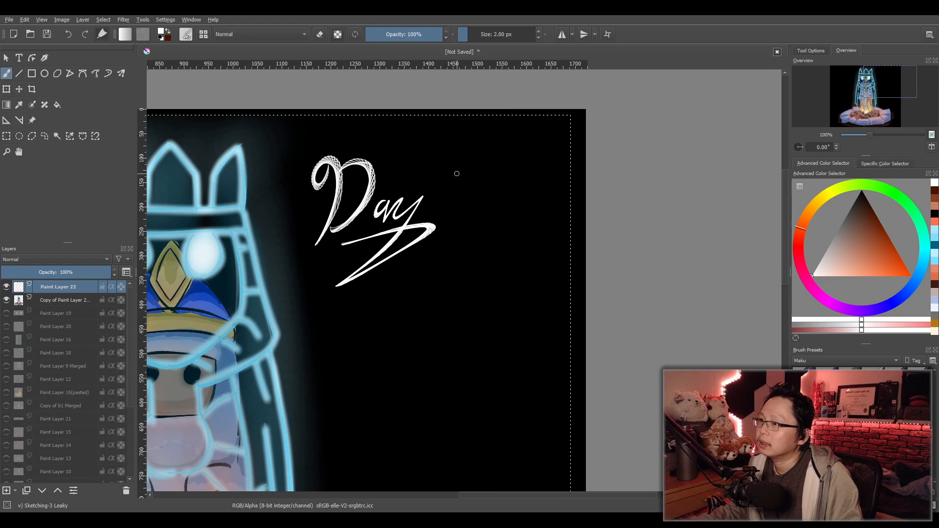
Handwrite a white "5" after the word "Day" and the date "10/05/22" beneath the zigzag underline.
mouse_move(478, 158)
left_mouse_down()
mouse_move(453, 164)
mouse_move(450, 214)
left_mouse_up()
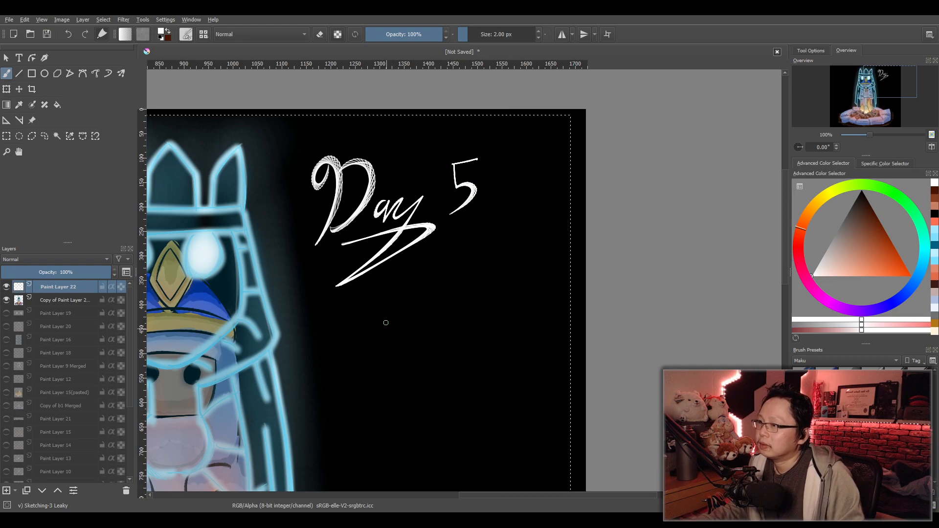
left_click_drag(380, 289, 375, 326)
mouse_move(393, 290)
left_mouse_down()
mouse_move(390, 318)
mouse_move(409, 325)
left_mouse_up()
mouse_move(435, 293)
left_mouse_down()
mouse_move(400, 293)
mouse_move(402, 354)
mouse_move(452, 288)
left_mouse_up()
key("ctrl+z")
key("ctrl+z")
key("ctrl+z")
left_click_drag(452, 289, 449, 318)
key("ctrl+z")
key("ctrl+z")
mouse_move(474, 282)
left_mouse_down()
mouse_move(455, 284)
mouse_move(451, 311)
left_mouse_up()
left_click_drag(499, 262, 476, 328)
left_click_drag(503, 289, 519, 305)
mouse_move(521, 288)
left_mouse_down()
mouse_move(522, 306)
mouse_move(538, 303)
left_mouse_up()
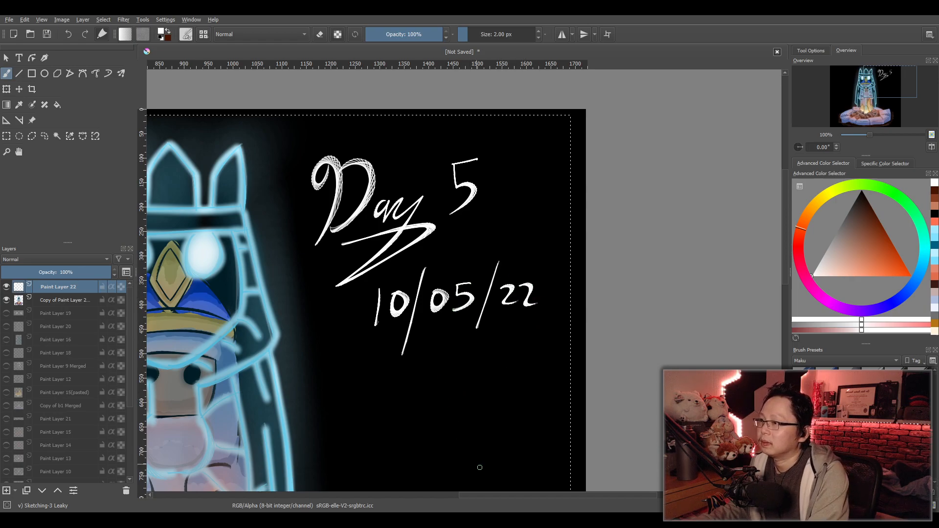
Handwrite the artist's signature in white below the date, near the edge of the black area.
left_click_drag(479, 467, 501, 335)
mouse_move(465, 238)
left_mouse_down()
mouse_move(476, 288)
mouse_move(485, 259)
mouse_move(507, 281)
mouse_move(534, 257)
mouse_move(527, 292)
left_mouse_up()
mouse_move(530, 275)
left_mouse_down()
mouse_move(548, 284)
mouse_move(585, 266)
left_mouse_up()
key("2")
left_click_drag(536, 320, 460, 315)
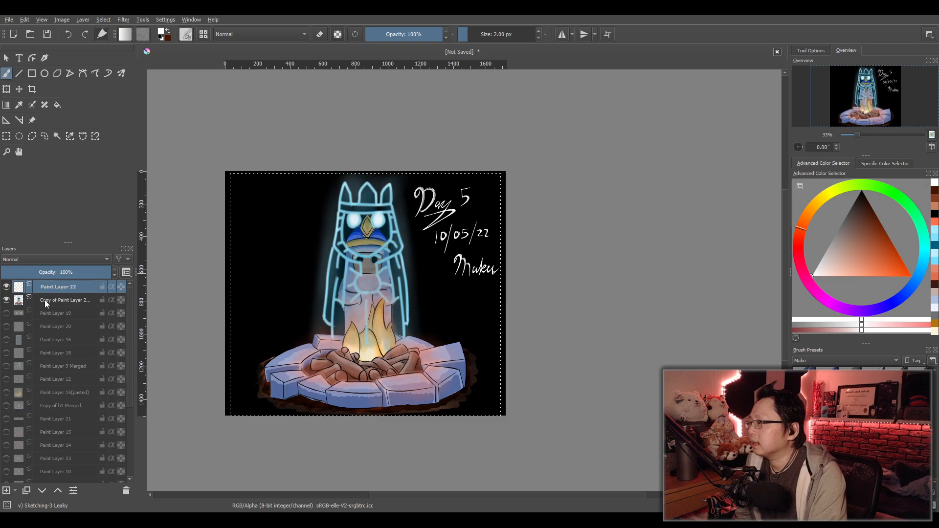
Examine the merged illustration together with its lettering, both up close and as a whole.
left_click(52, 302)
left_click(6, 136)
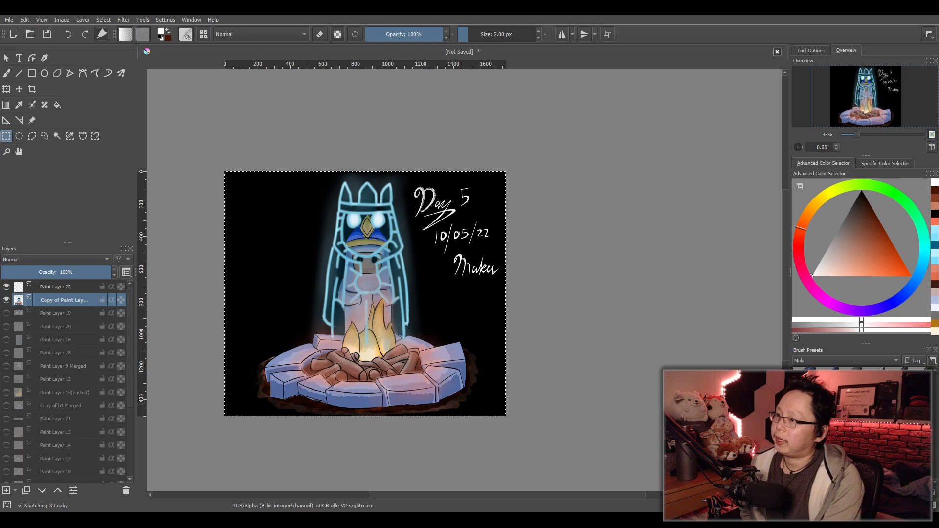
scroll(354, 261, "up", 3)
scroll(354, 262, "up", 2)
scroll(353, 261, "down", 2)
left_click_drag(354, 261, 370, 347)
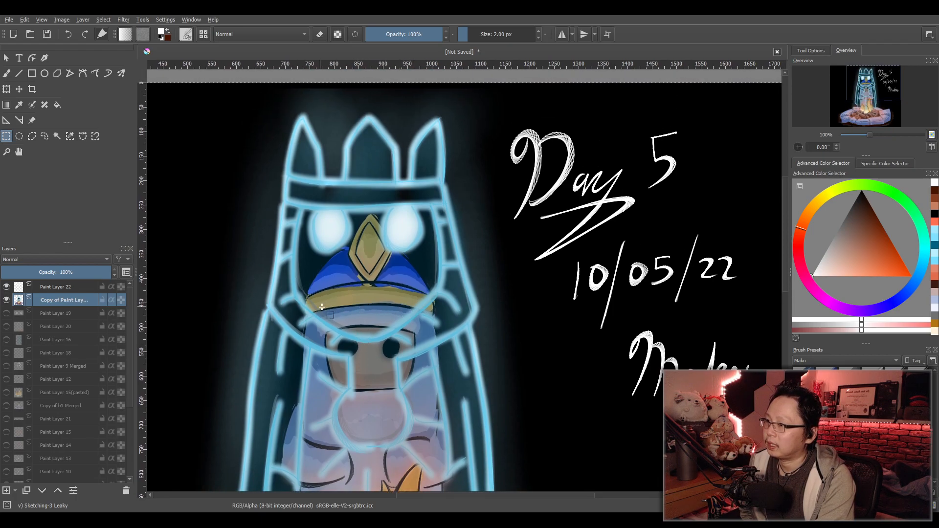
scroll(317, 309, "down", 5)
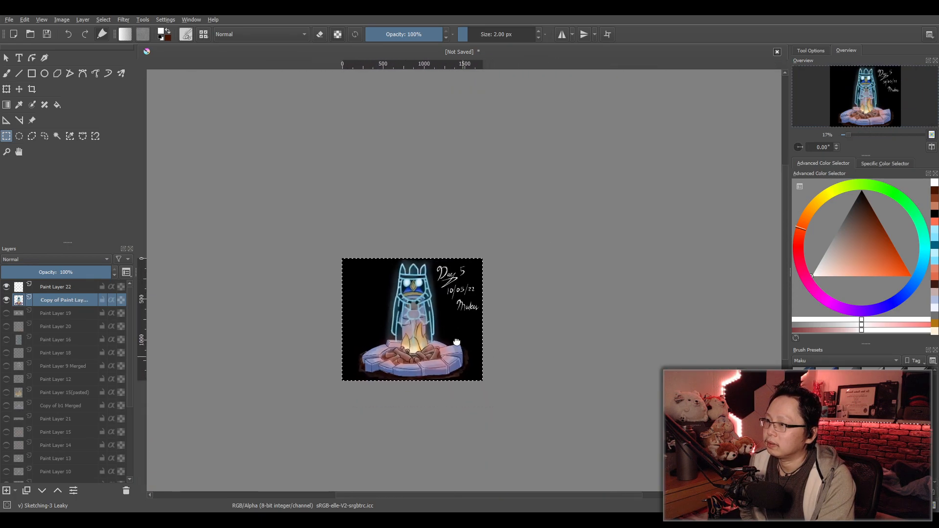
scroll(453, 322, "up", 2)
scroll(453, 321, "up", 1)
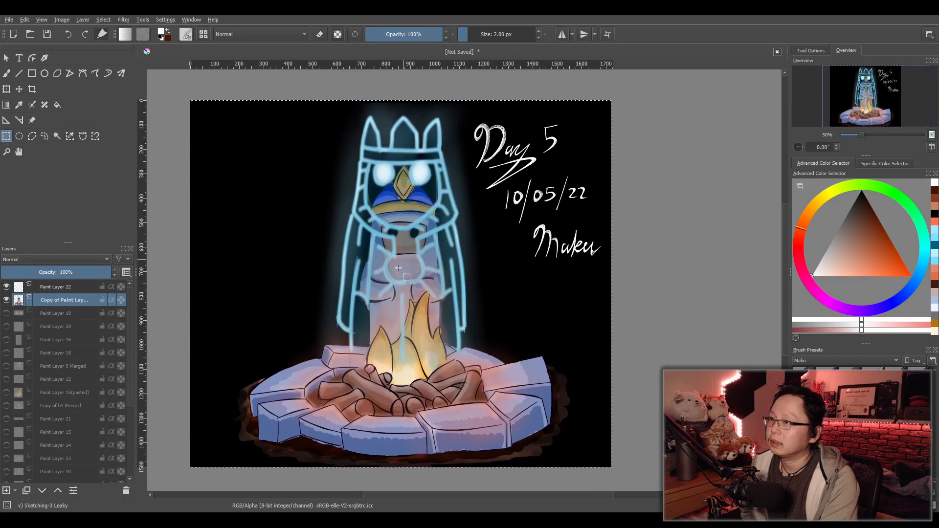
Frame the lettering with a rectangular selection and try to scale it down while the merged artwork layer is active.
left_click_drag(459, 109, 642, 284)
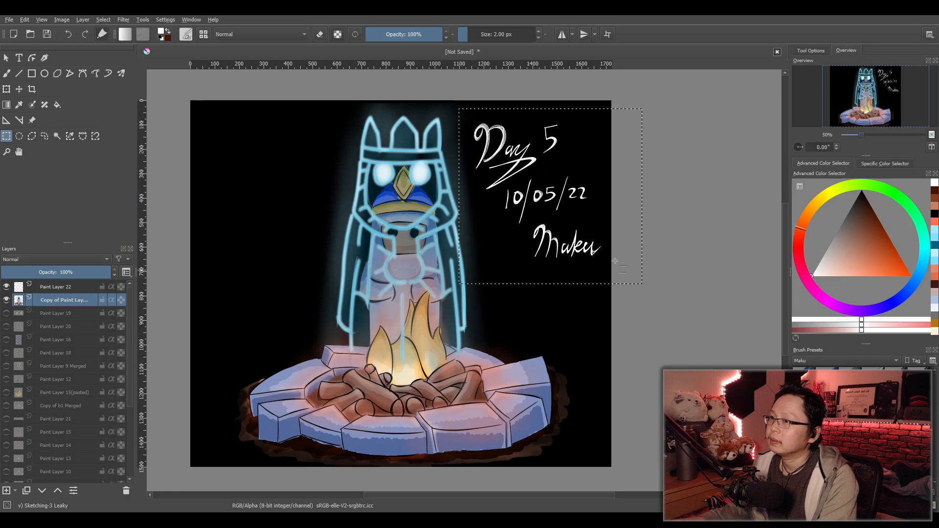
left_click(8, 90)
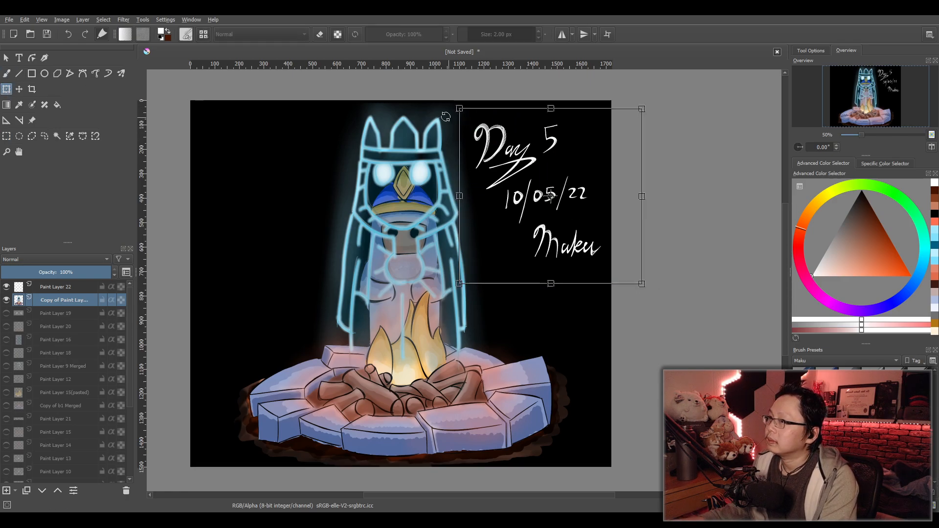
left_click_drag(459, 108, 468, 117)
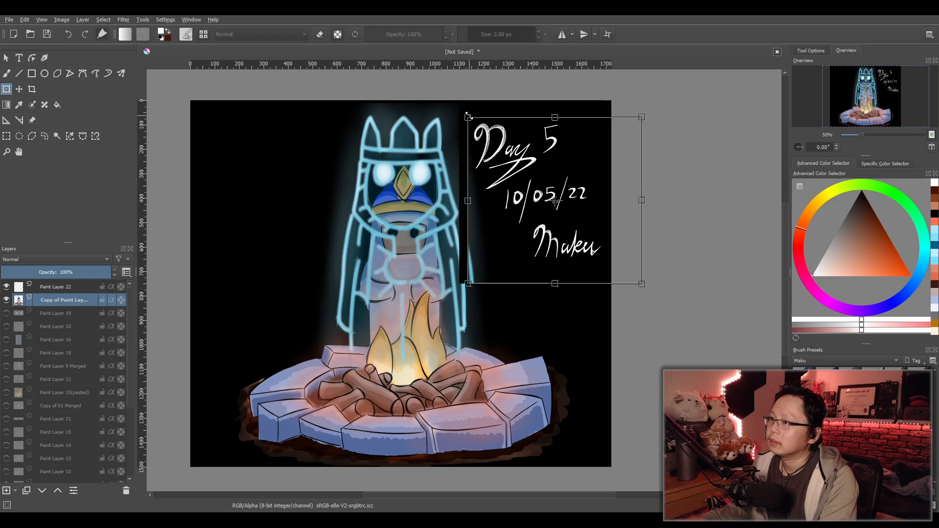
key("ctrl+z")
Try scaling down the lettering on Paint Layer 22 and moving it toward the upper corner of the black area.
left_click(58, 288)
left_click(461, 115)
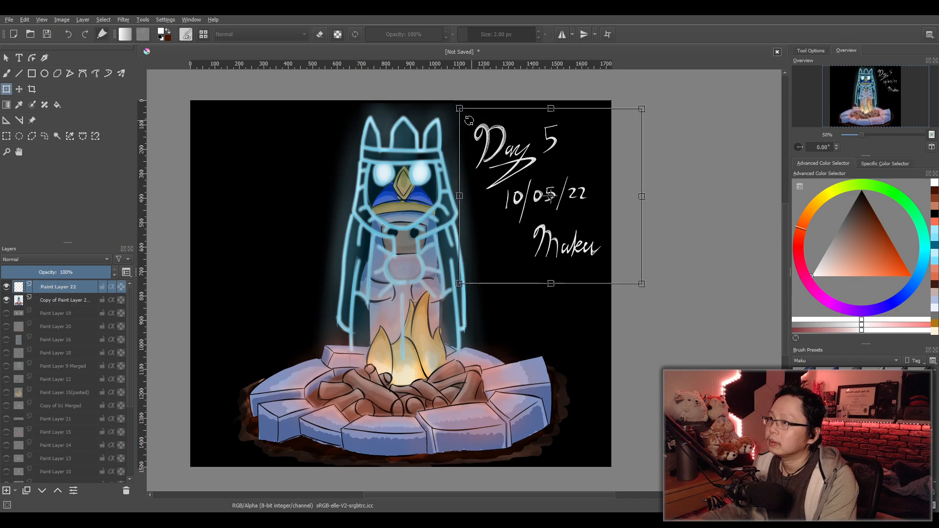
mouse_move(459, 109)
left_mouse_down()
mouse_move(504, 141)
mouse_move(509, 157)
left_mouse_up()
left_click_drag(575, 234, 544, 190)
scroll(635, 265, "down", 2)
left_click_drag(665, 286, 610, 269)
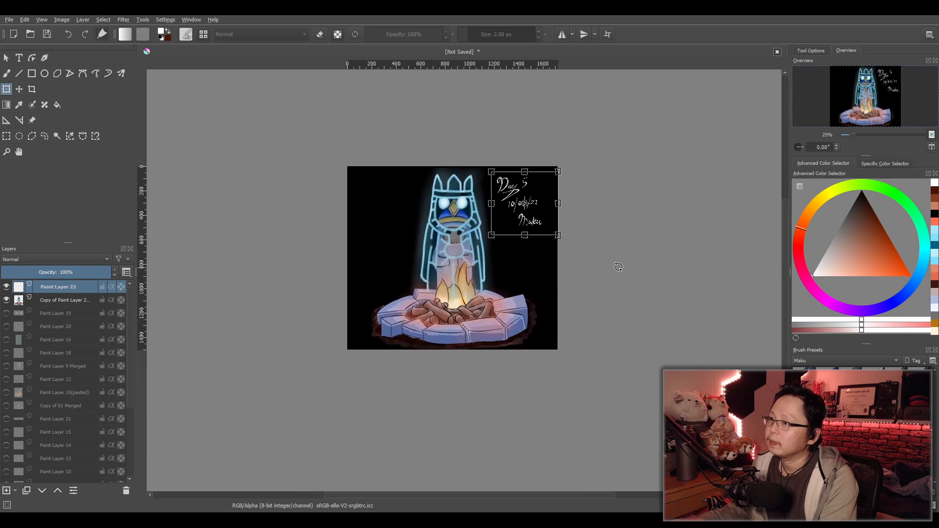
scroll(610, 269, "up", 1)
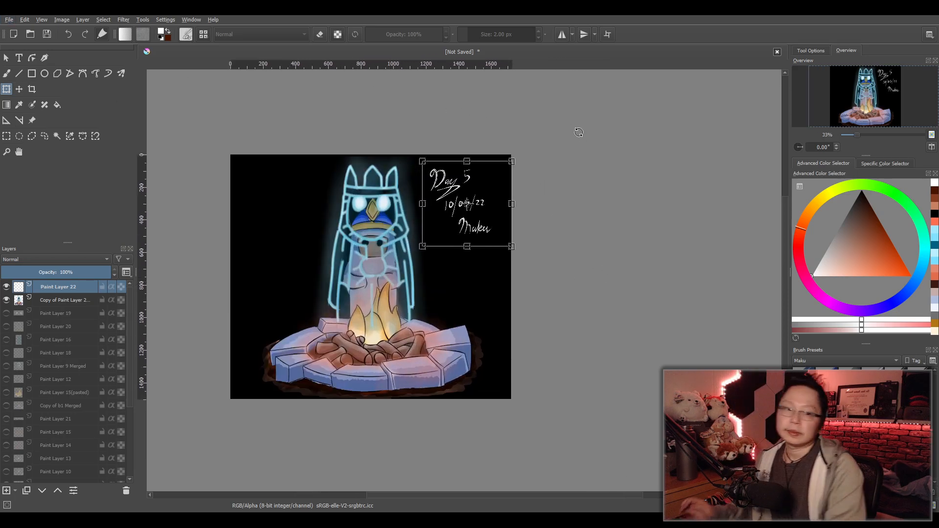
scroll(578, 132, "up", 2)
left_click_drag(447, 189, 543, 231)
scroll(509, 215, "up", 1)
scroll(484, 212, "down", 1)
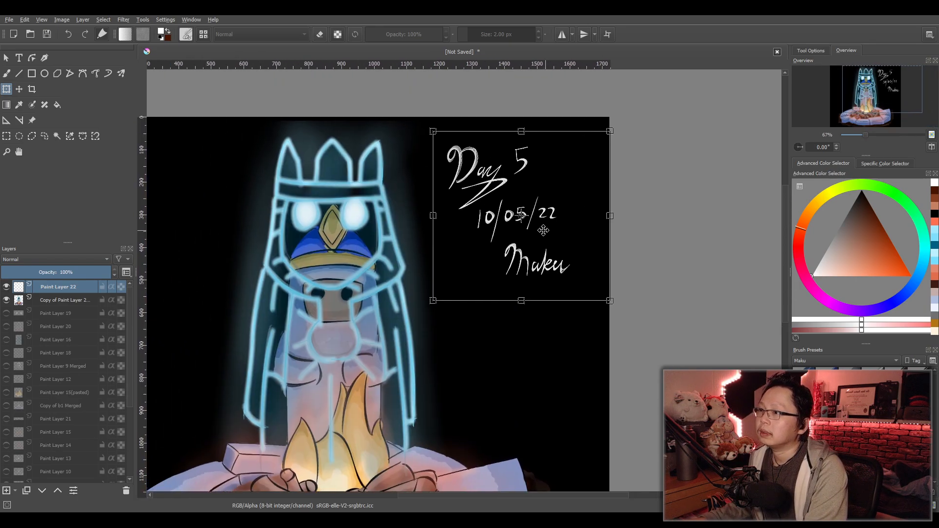
left_click_drag(443, 223, 499, 220)
scroll(497, 219, "down", 2)
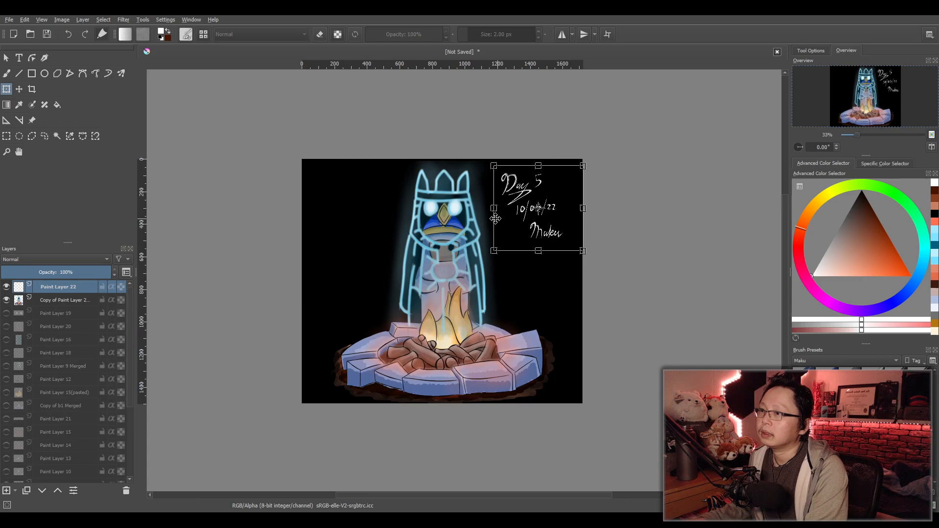
scroll(495, 218, "up", 2)
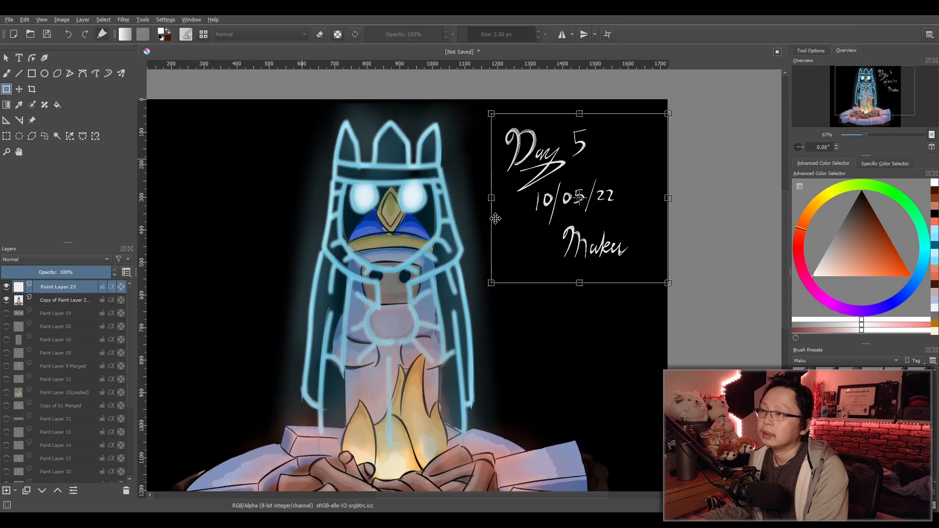
Undo the scaling and move of the lettering and leave the transform.
key("ctrl+z")
key("ctrl+z")
left_click_drag(659, 297, 624, 263)
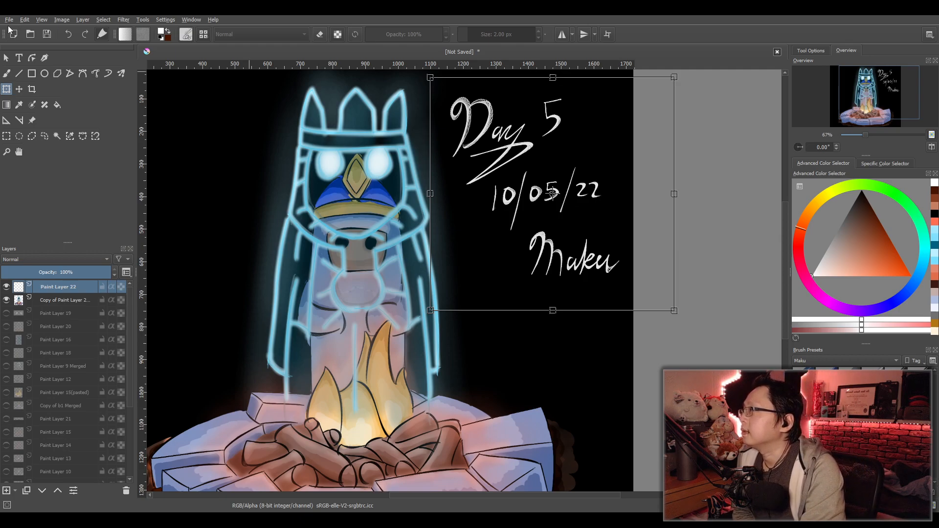
key("Return")
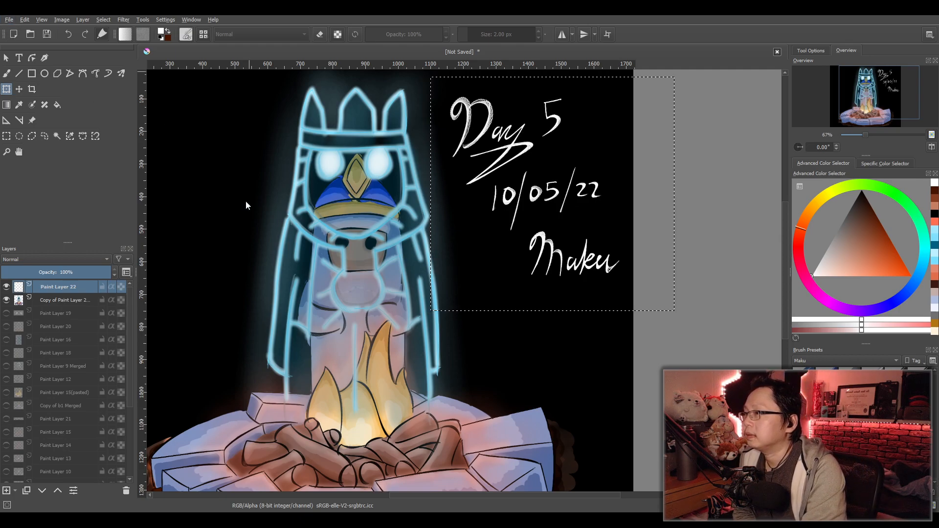